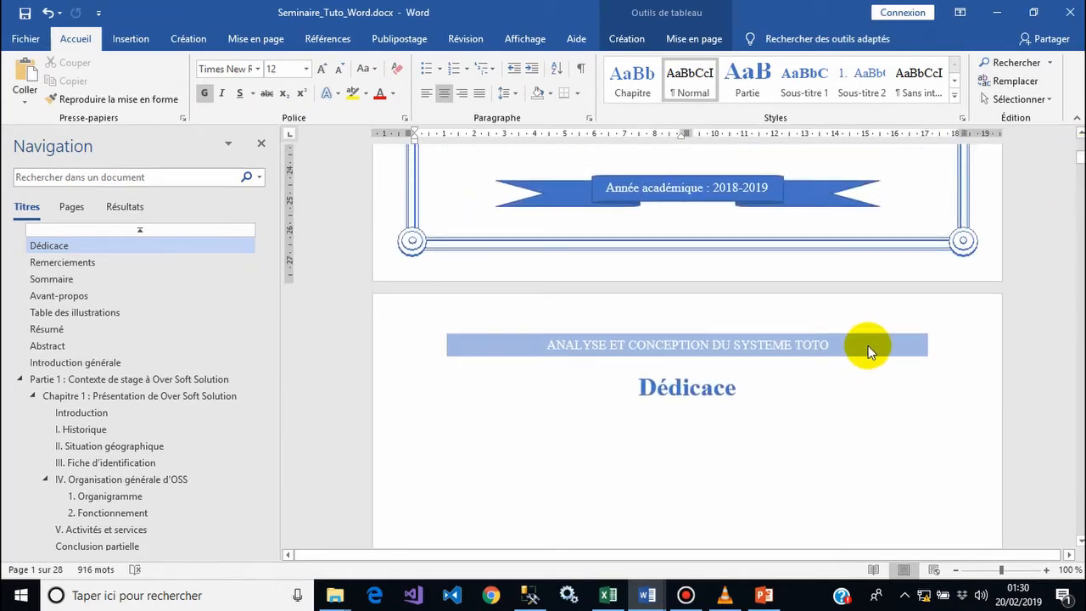
Step: Review the report's front matter from the Dédicace through the Sommaire to the lists of tables and figures
left_click_drag(1078, 158, 1080, 173)
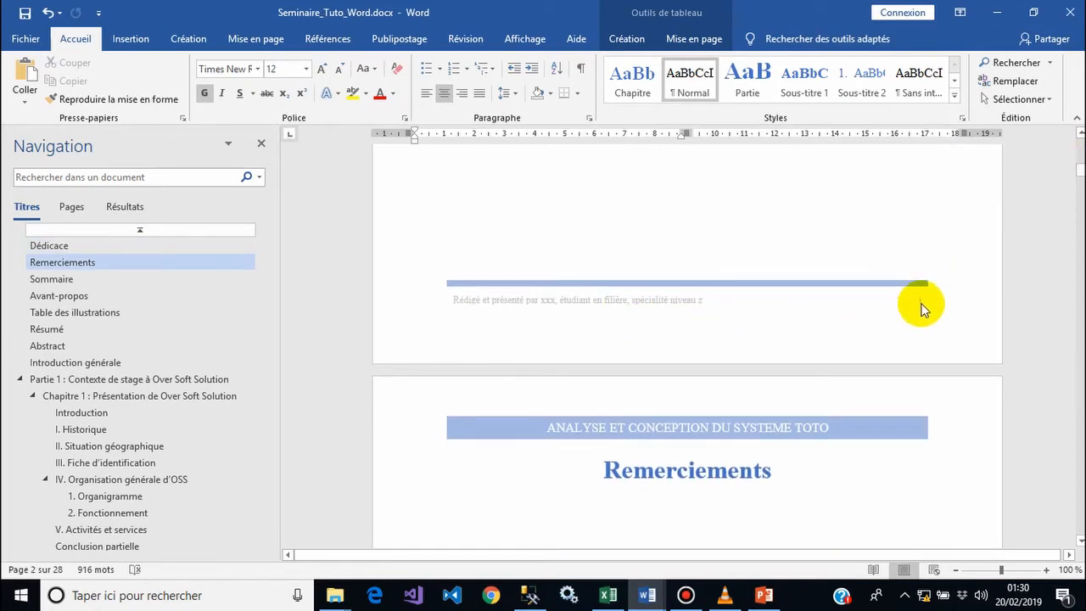
left_click_drag(1080, 169, 1080, 186)
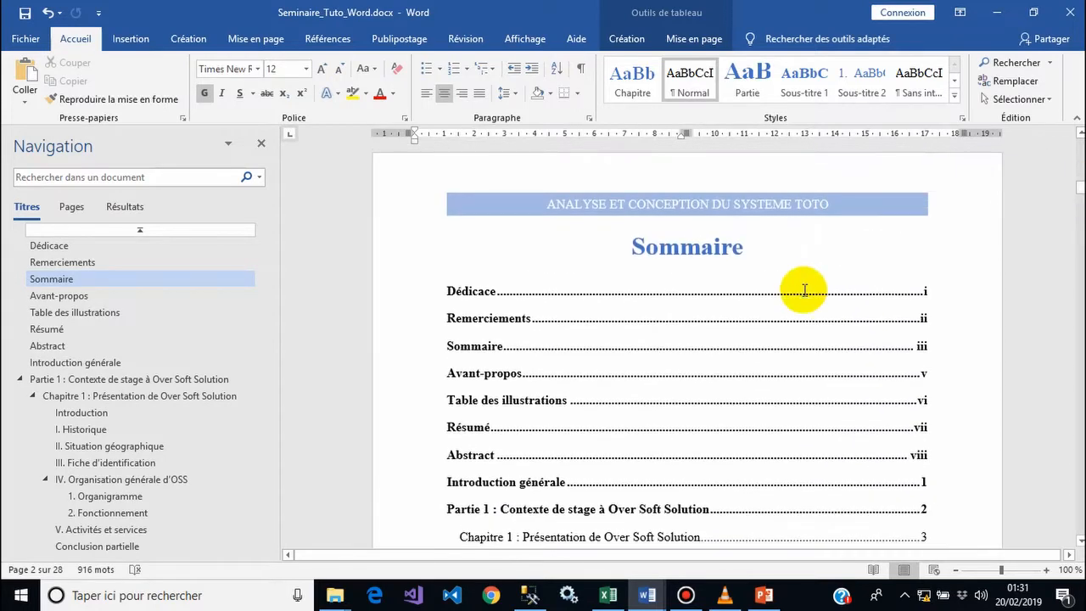
left_click(727, 303)
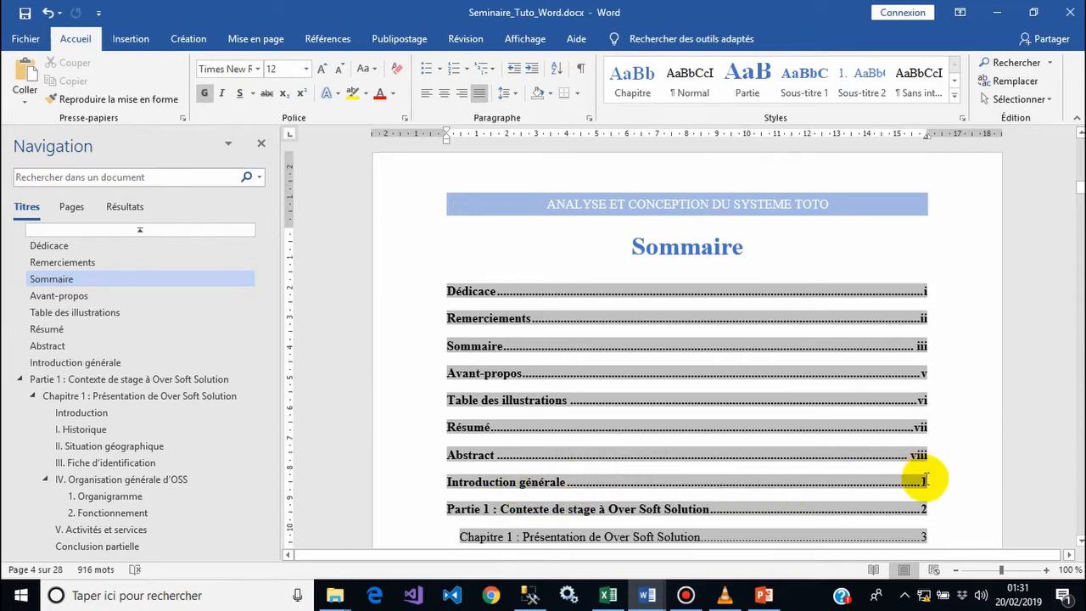
left_click_drag(1080, 186, 1080, 197)
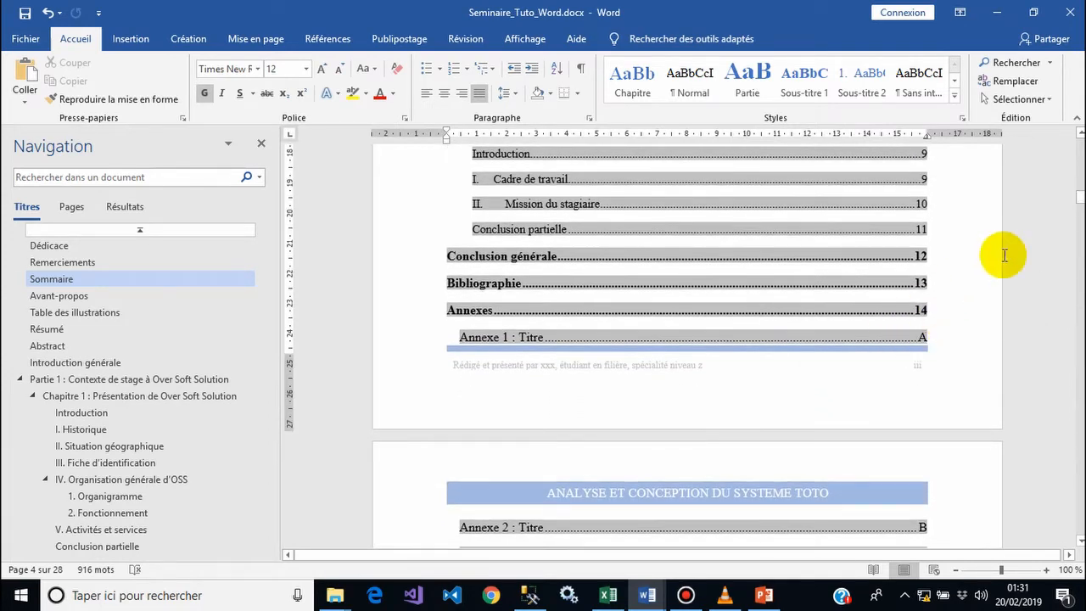
left_click_drag(1080, 197, 1080, 234)
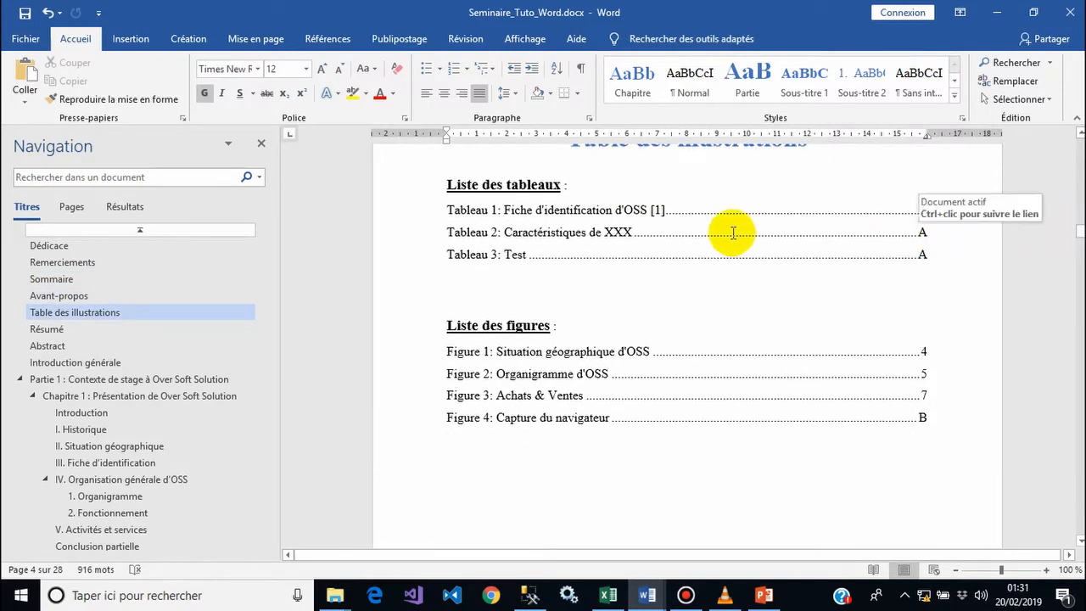
left_click(1079, 133)
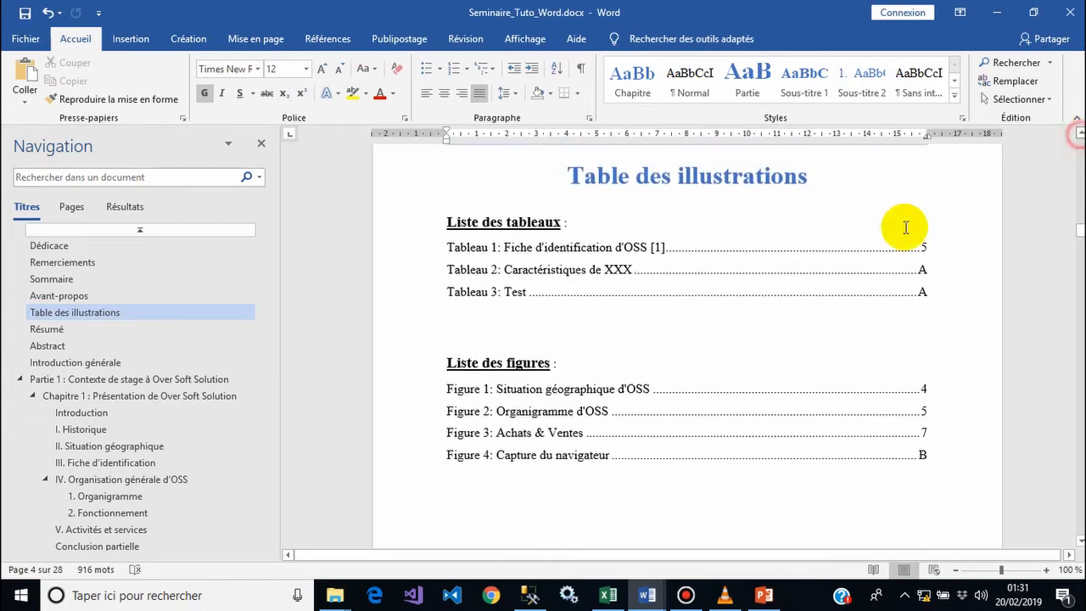
left_click(702, 253)
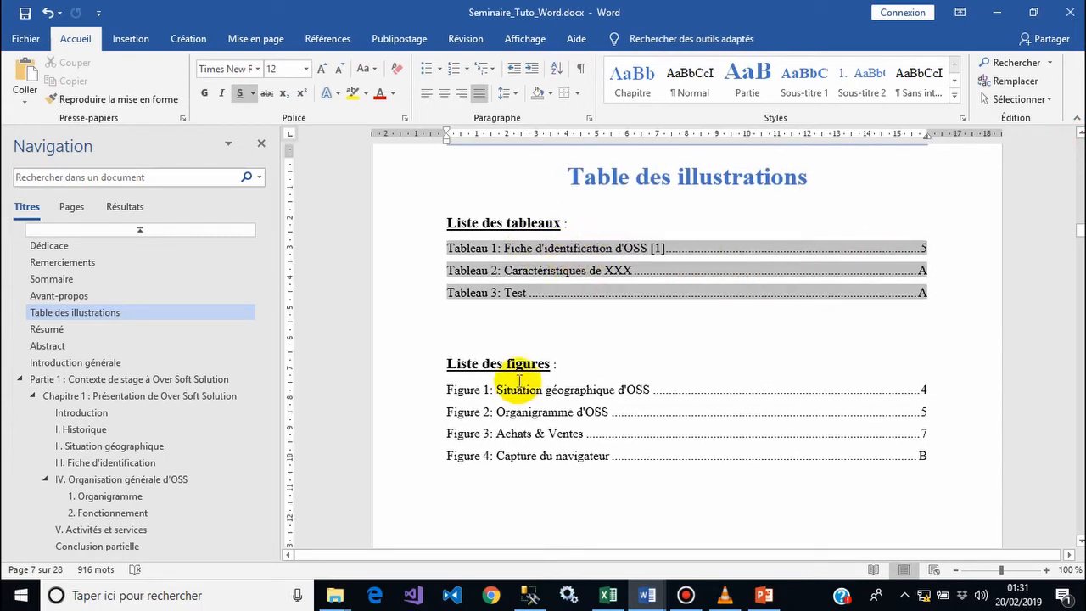
left_click(546, 401)
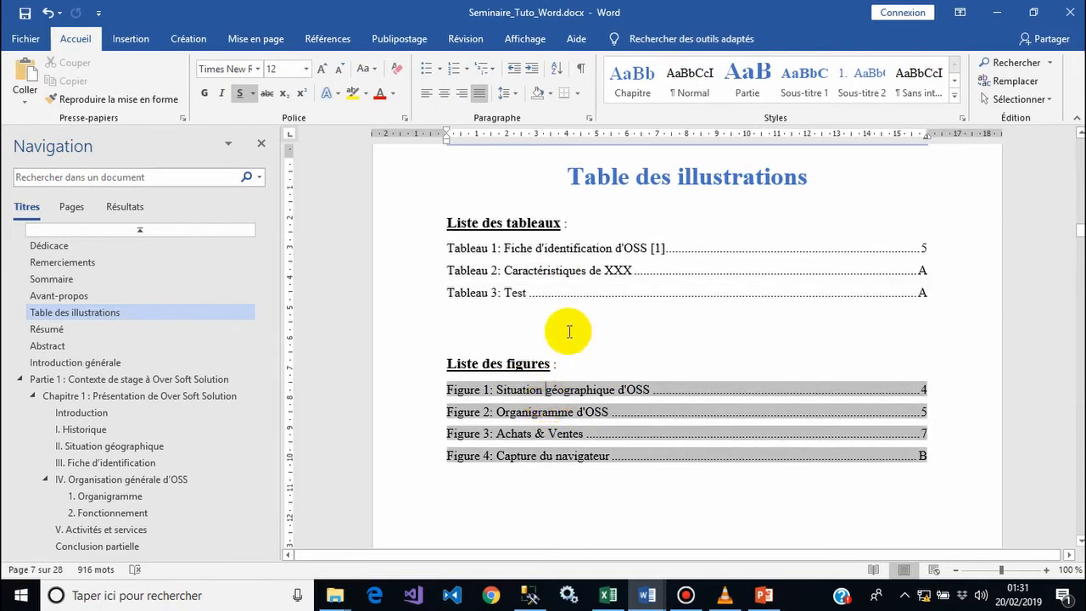
Step: Follow the Tableau 1 entry in the list of tables to its target, and examine the table and the organisation chart
left_click(539, 252, "ctrl")
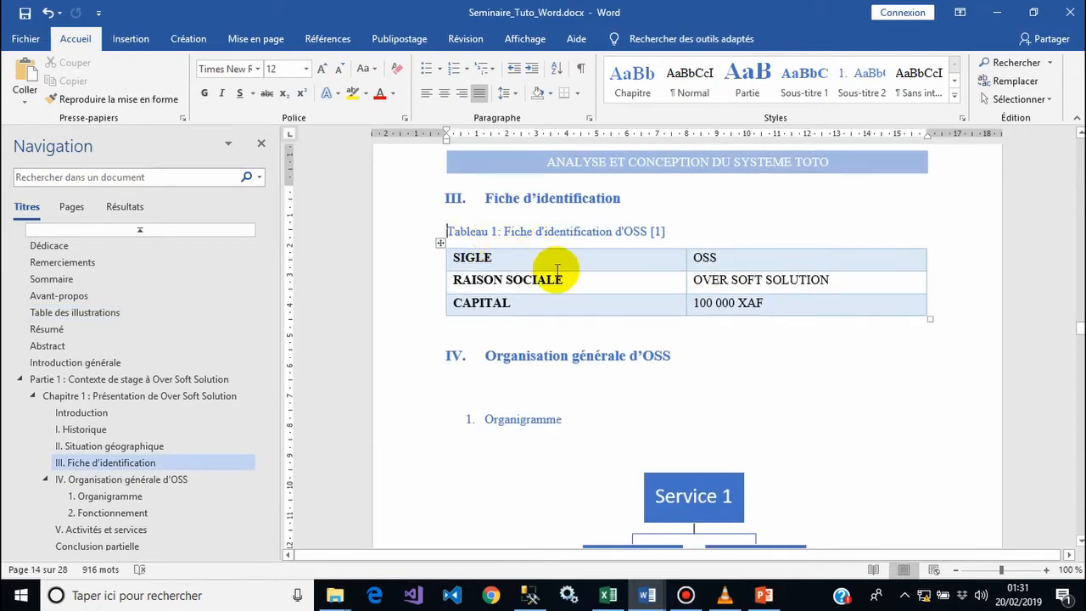
left_click(496, 264)
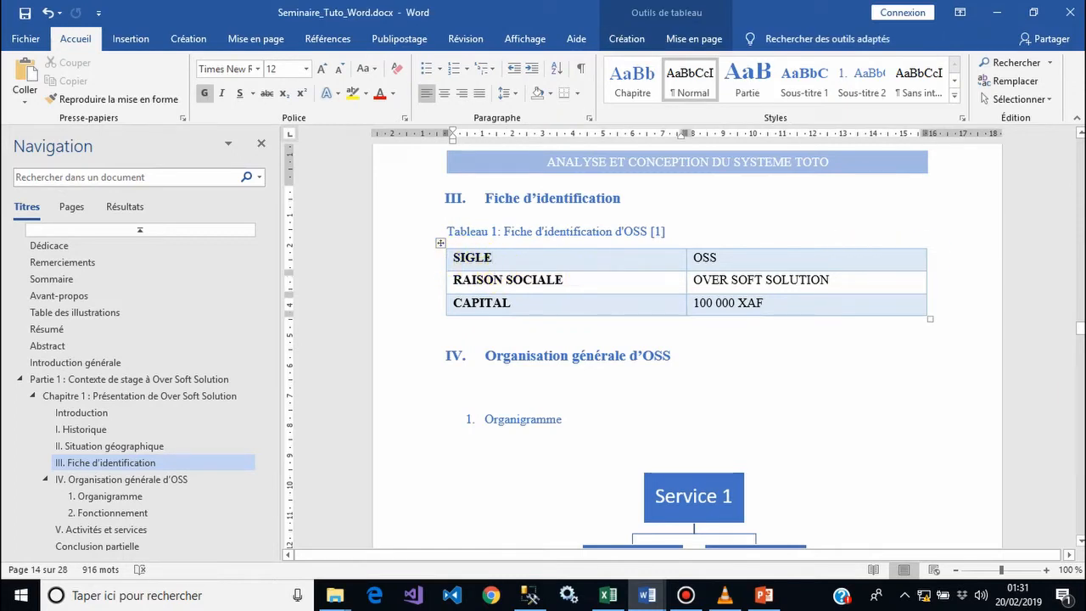
left_click(1080, 540)
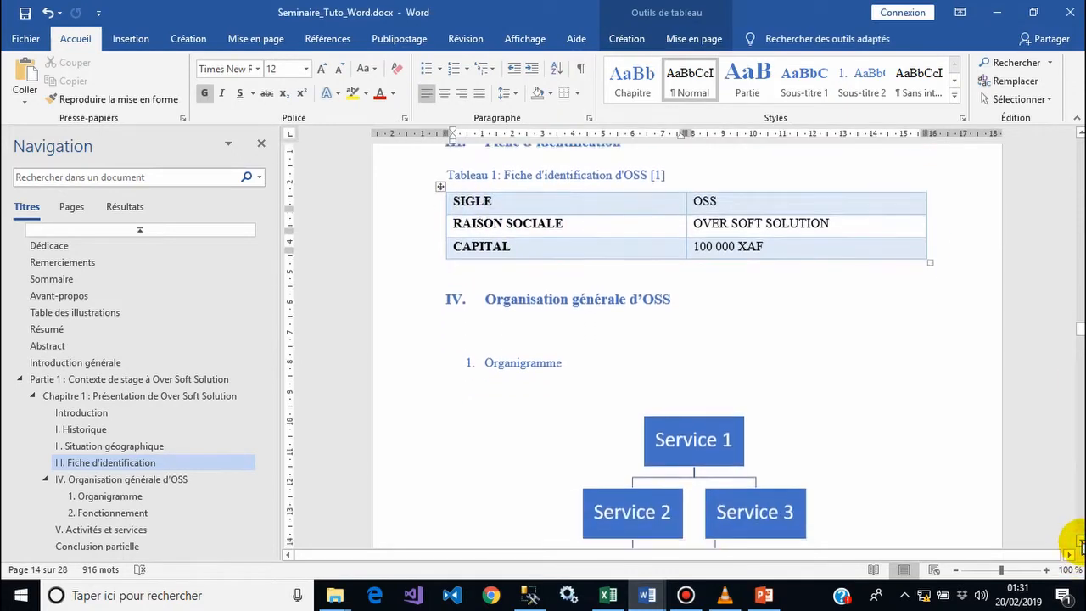
left_click(1079, 541)
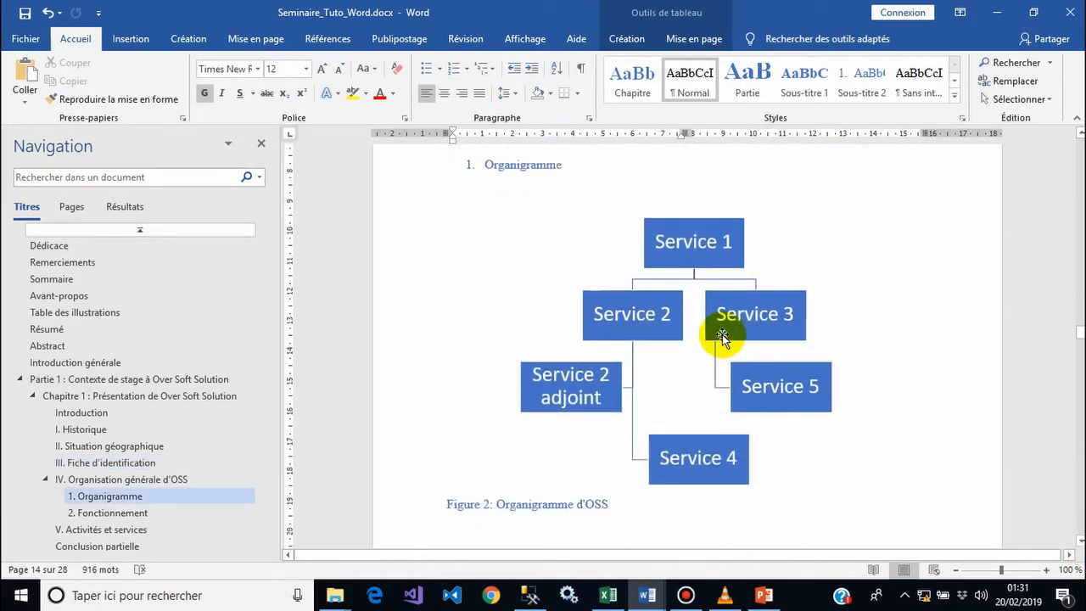
left_click_drag(1080, 332, 1080, 327)
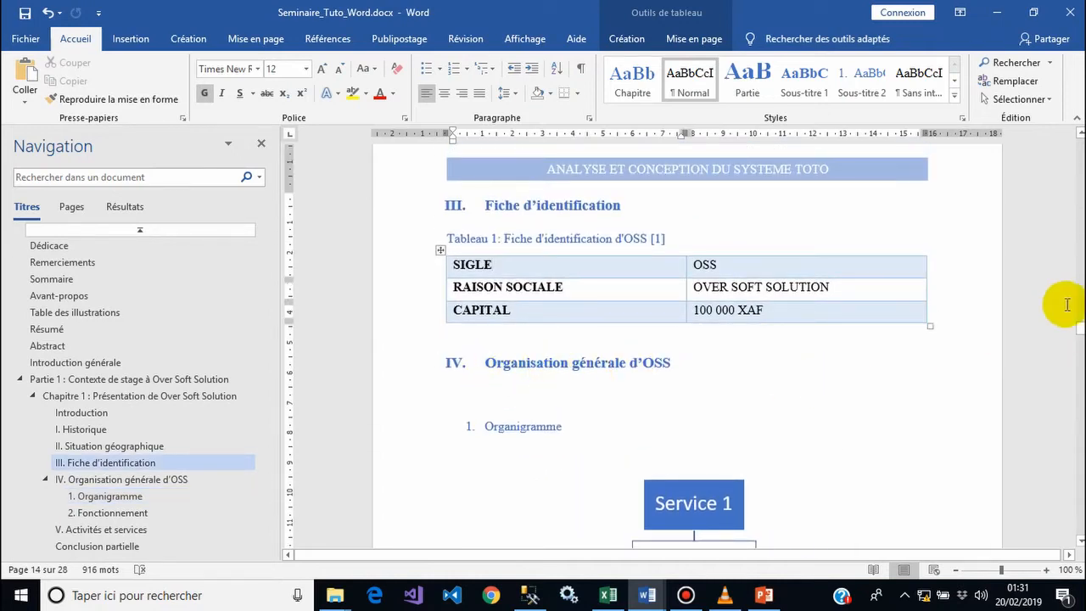
Step: Go to Partie 1 and Chapitre 1, and look through the rest of the report to the Table des matières
left_click(155, 378)
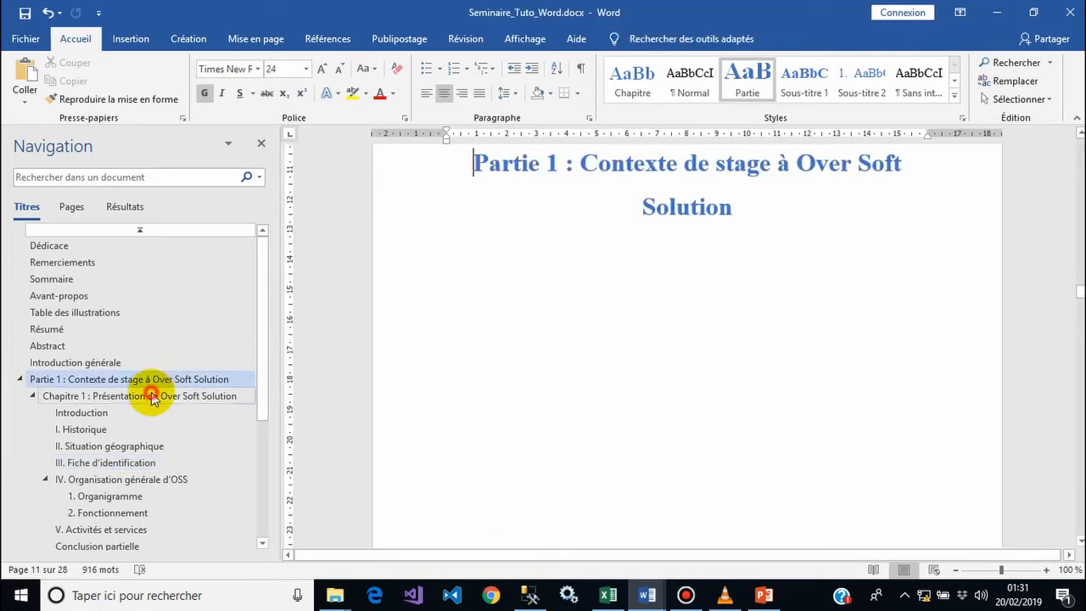
left_click(151, 392)
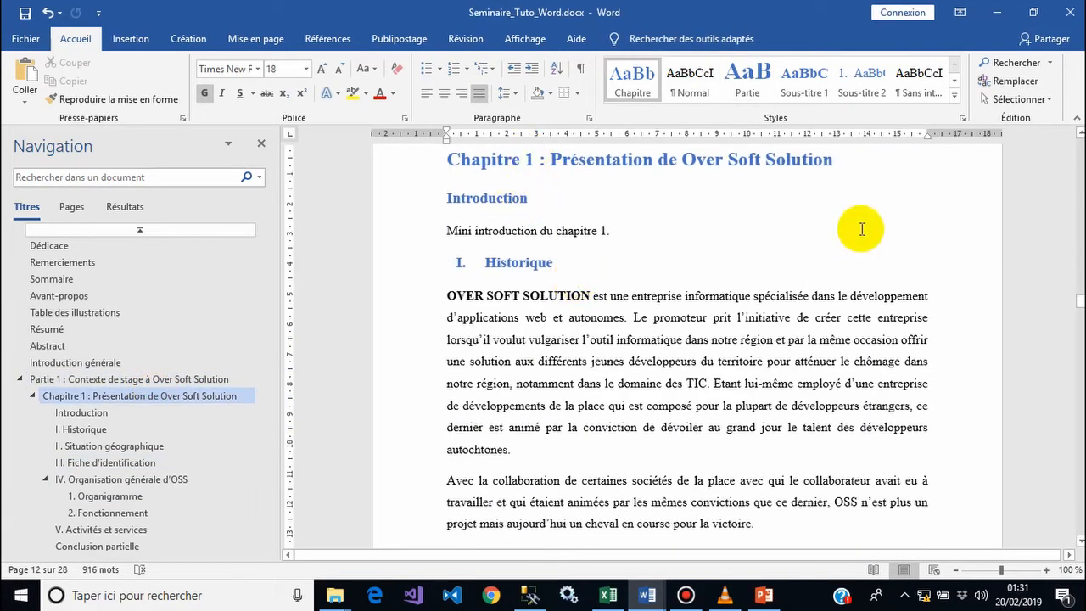
left_click_drag(1079, 306, 1077, 505)
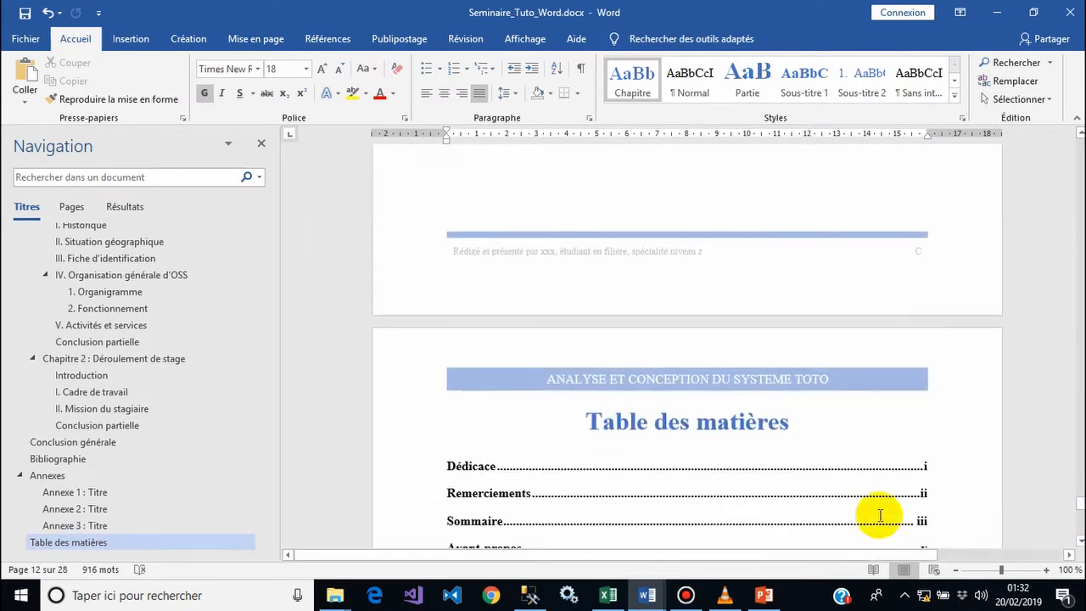
Step: Examine the Bibliographie entries and compare them with the [1] citation in the Tableau 1 caption under Fiche d'identification
left_click(31, 456)
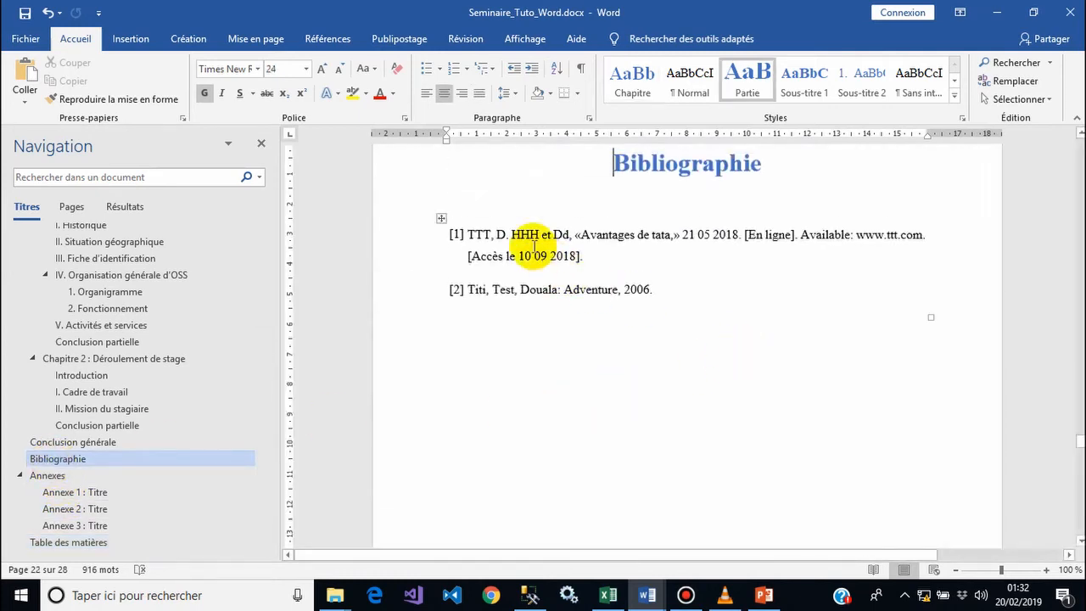
left_click(532, 248)
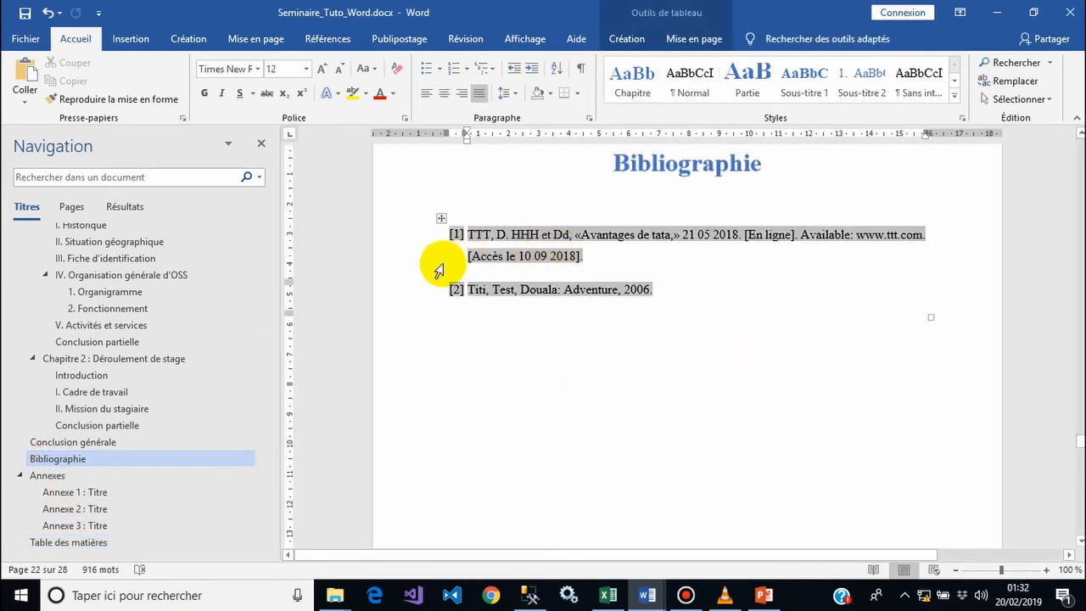
left_click_drag(262, 411, 266, 347)
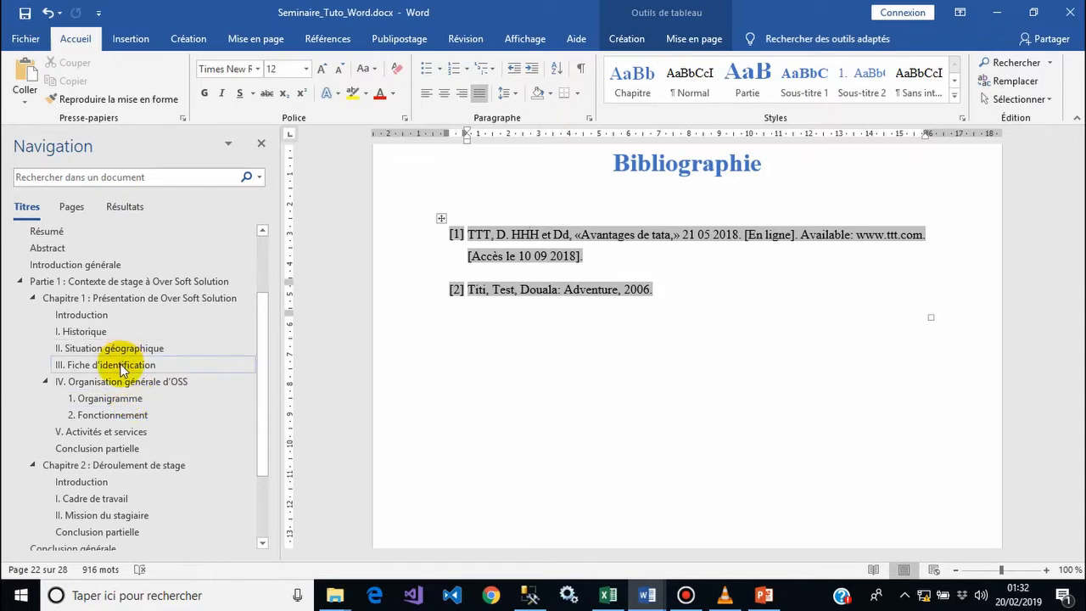
left_click(123, 366)
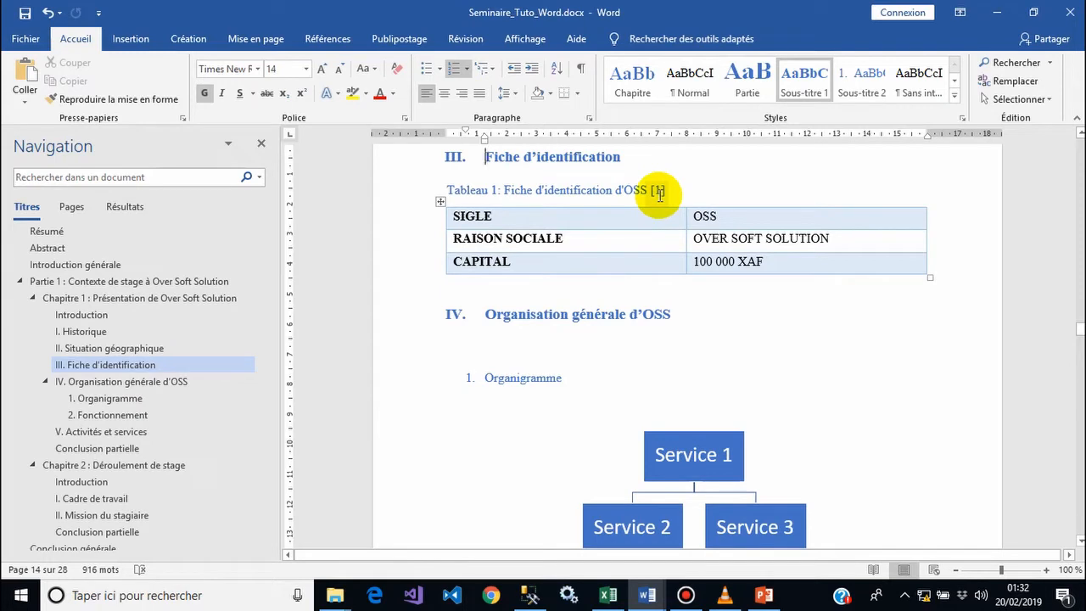
left_click_drag(265, 311, 273, 410)
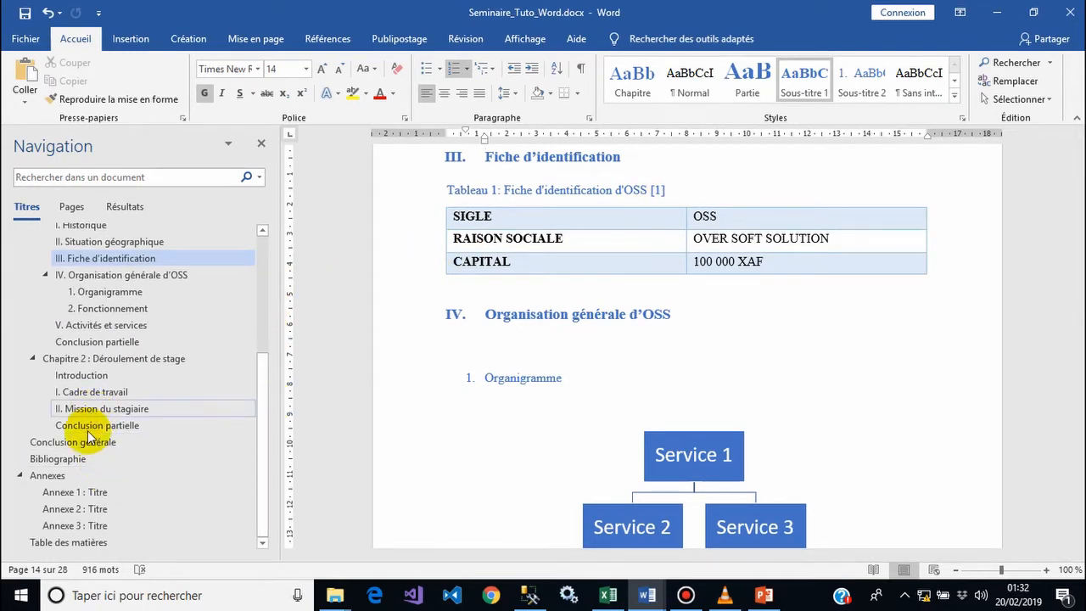
left_click(68, 459)
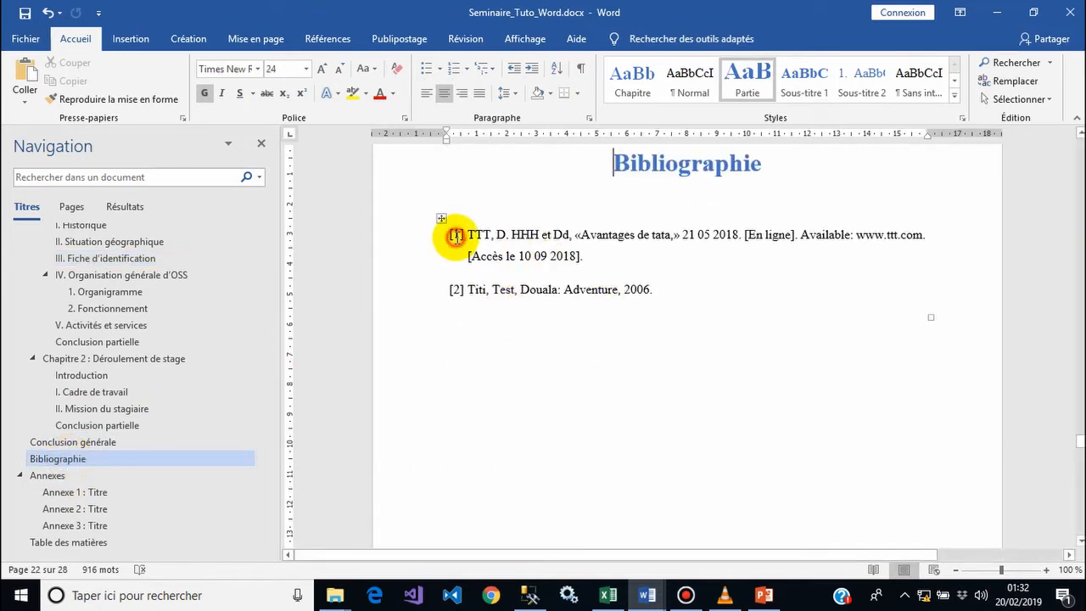
left_click(455, 237)
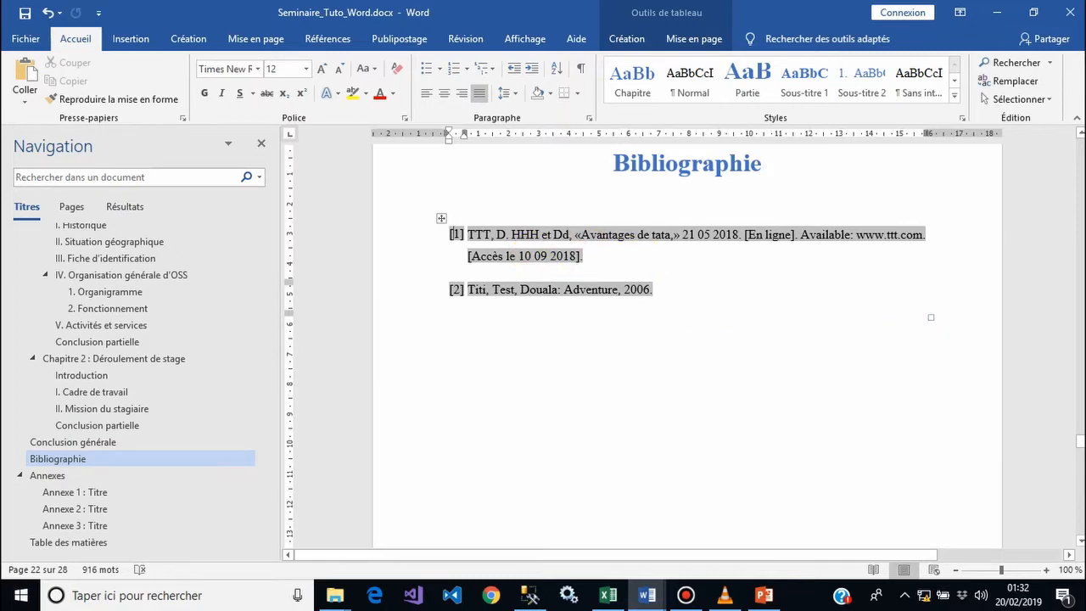
left_click_drag(1079, 441, 1077, 452)
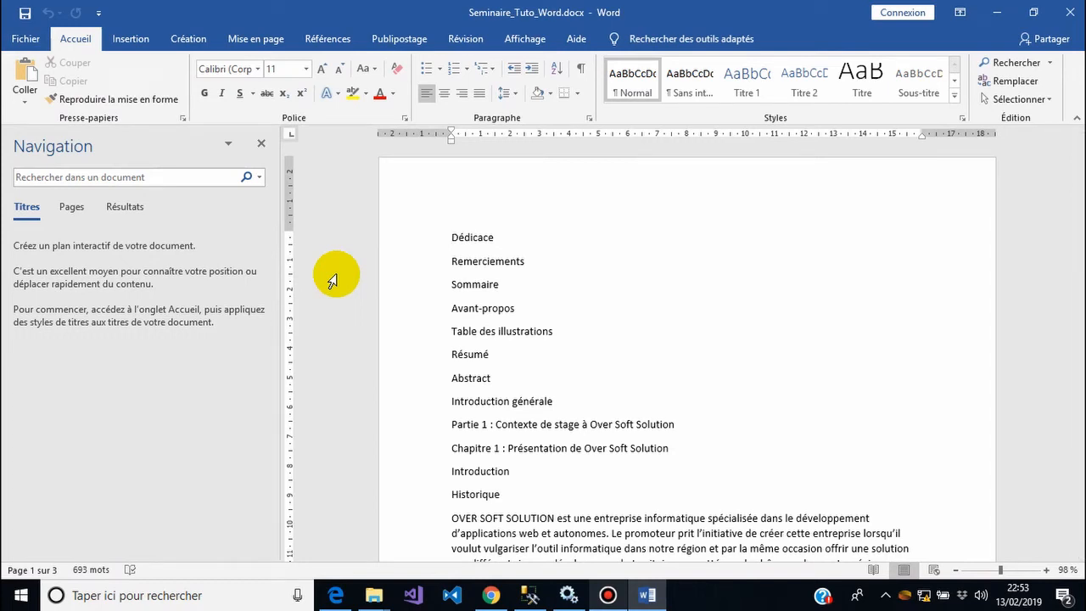
Step: Look through the unformatted document's title lines from Dédicace down to the Historique text
left_click(488, 262)
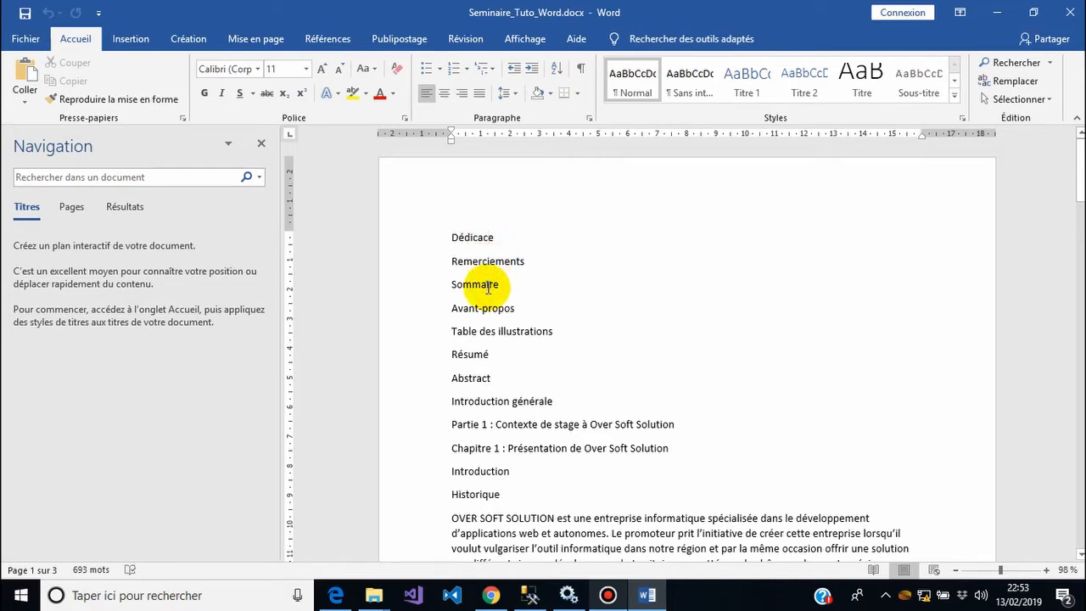
left_click(488, 286)
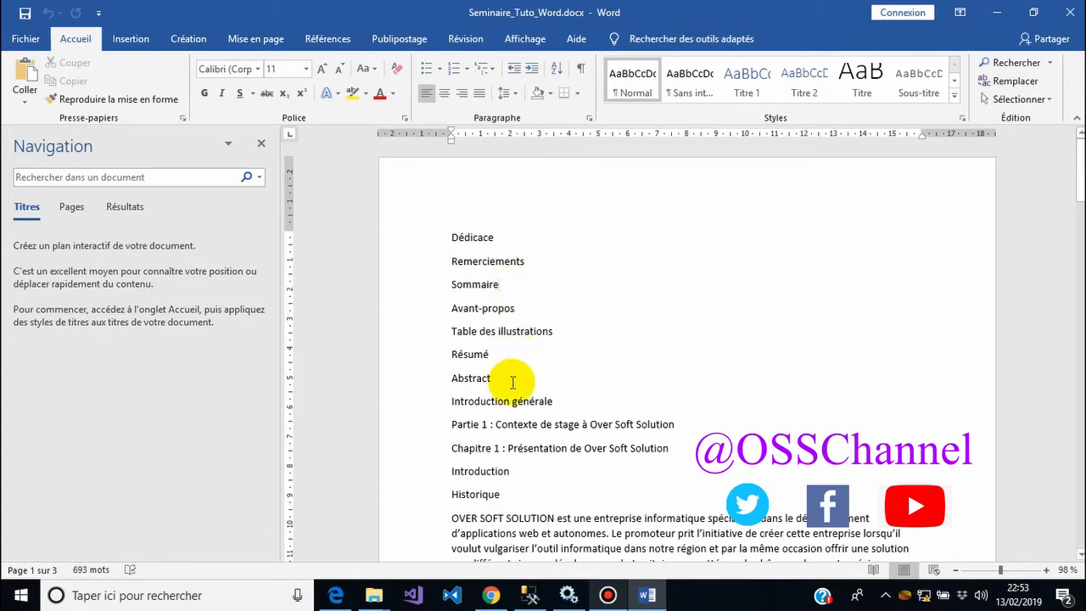
scroll(513, 382, "down", 1)
left_click_drag(1081, 173, 1081, 210)
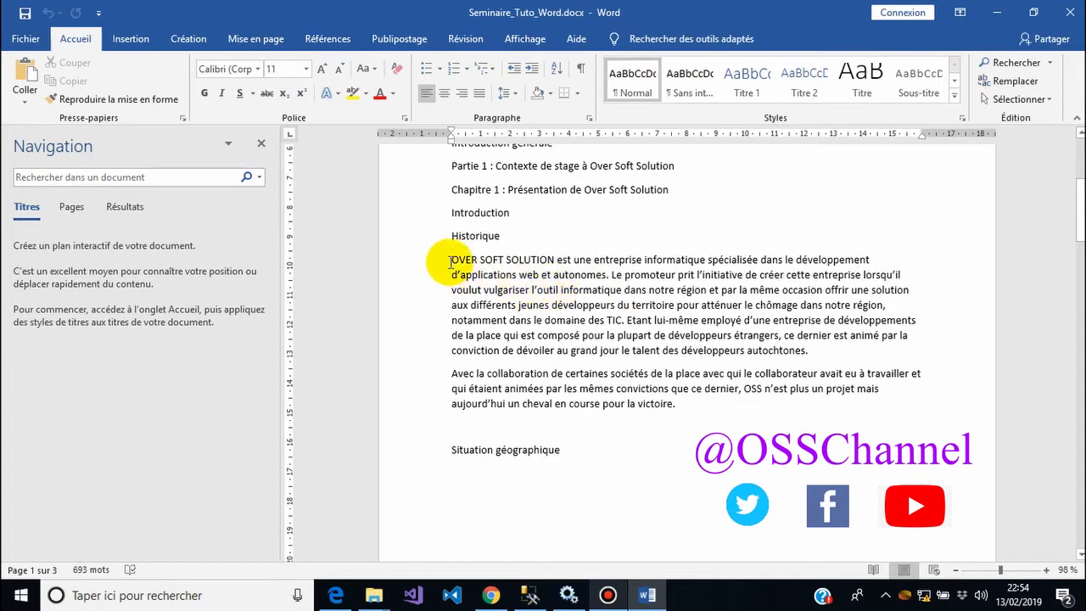
Step: Set the font of the first paragraph under Historique to Times New Roman
left_click_drag(451, 263, 824, 356)
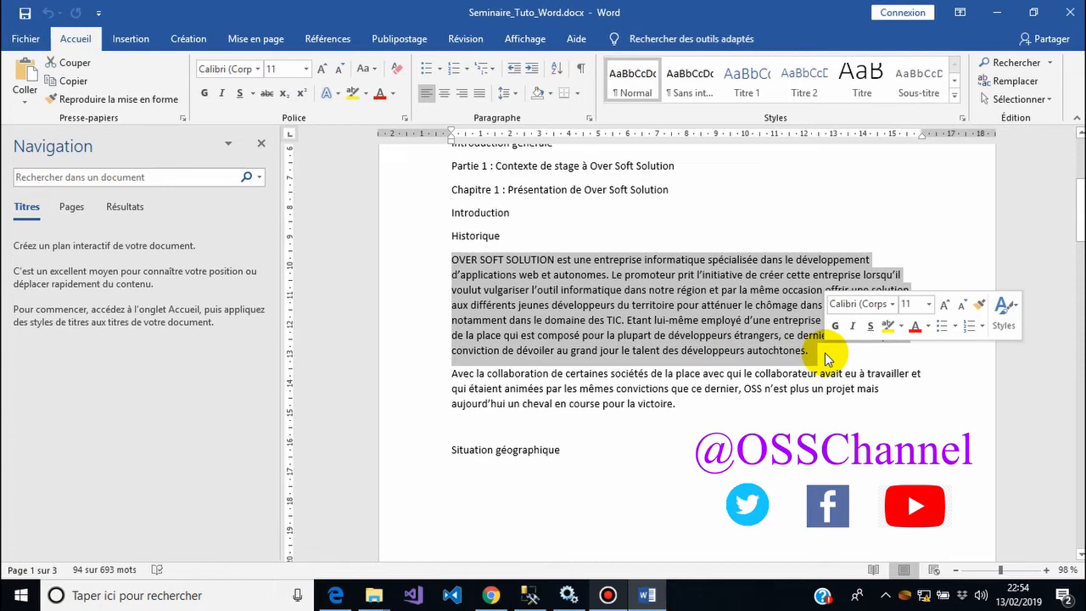
left_click(891, 305)
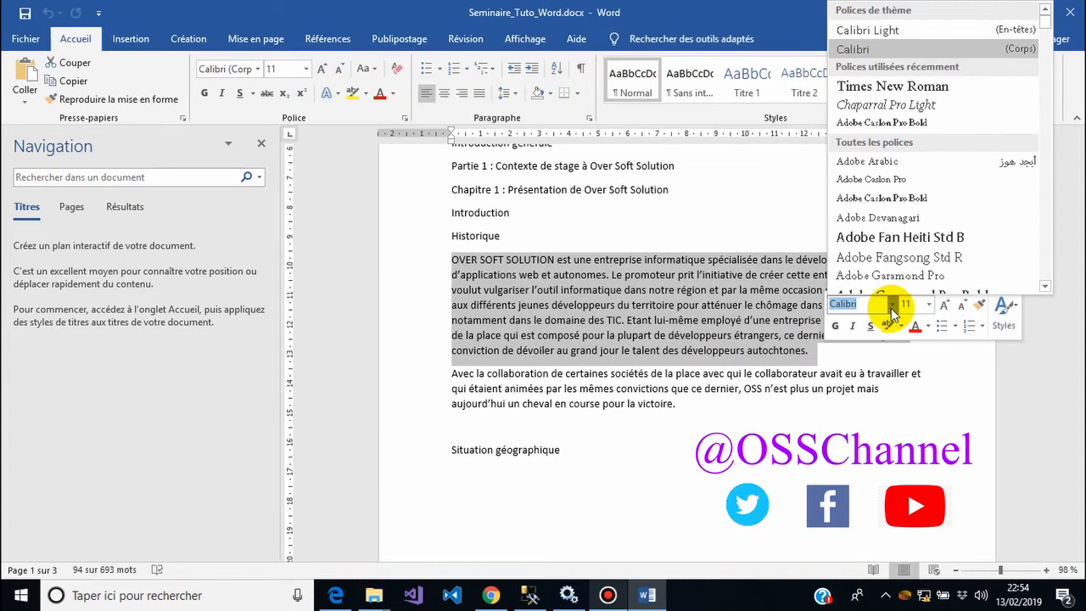
left_click(891, 305)
left_click(930, 305)
left_click(931, 305)
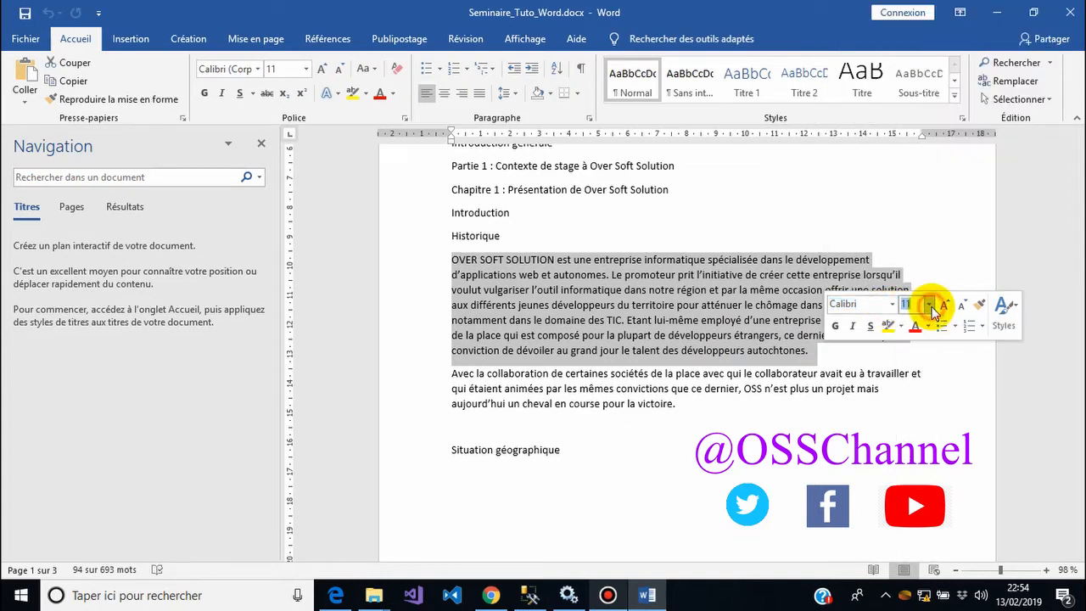
left_click(259, 69)
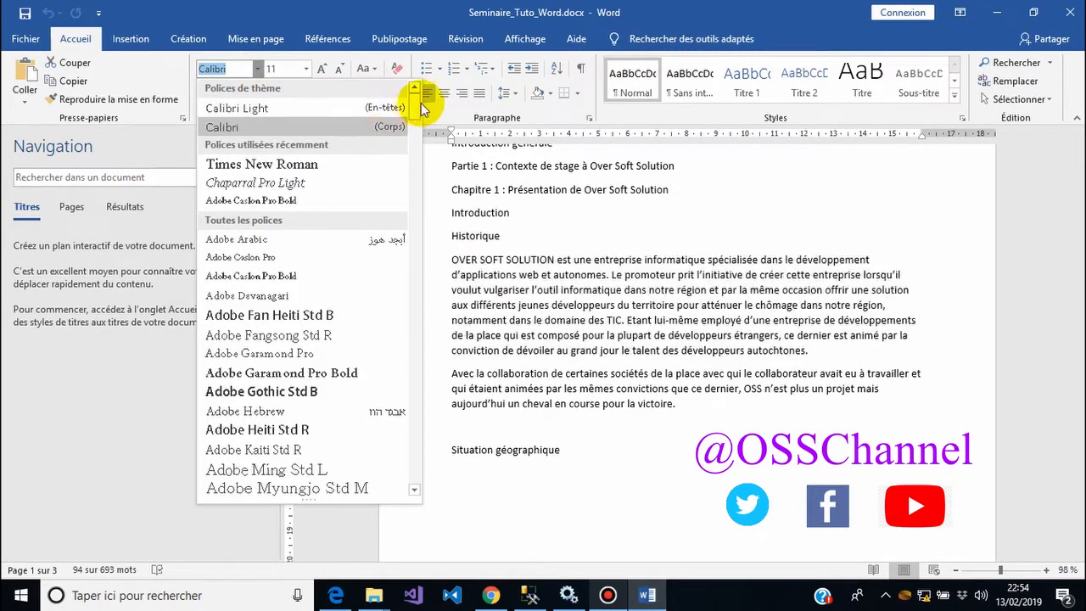
scroll(416, 105, "down", 15)
left_click_drag(420, 267, 418, 447)
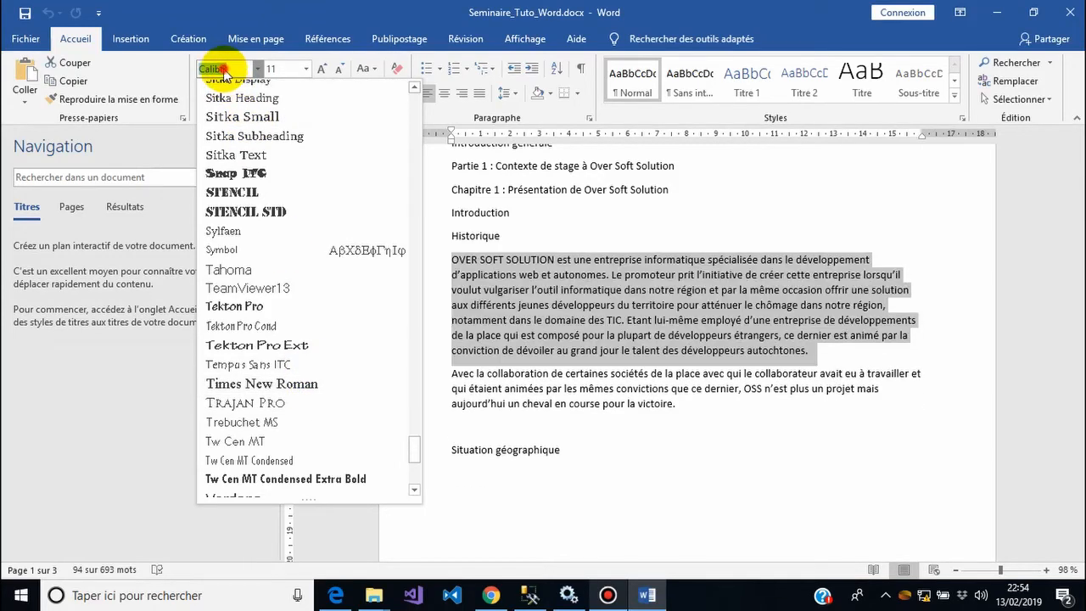
type("Times New R")
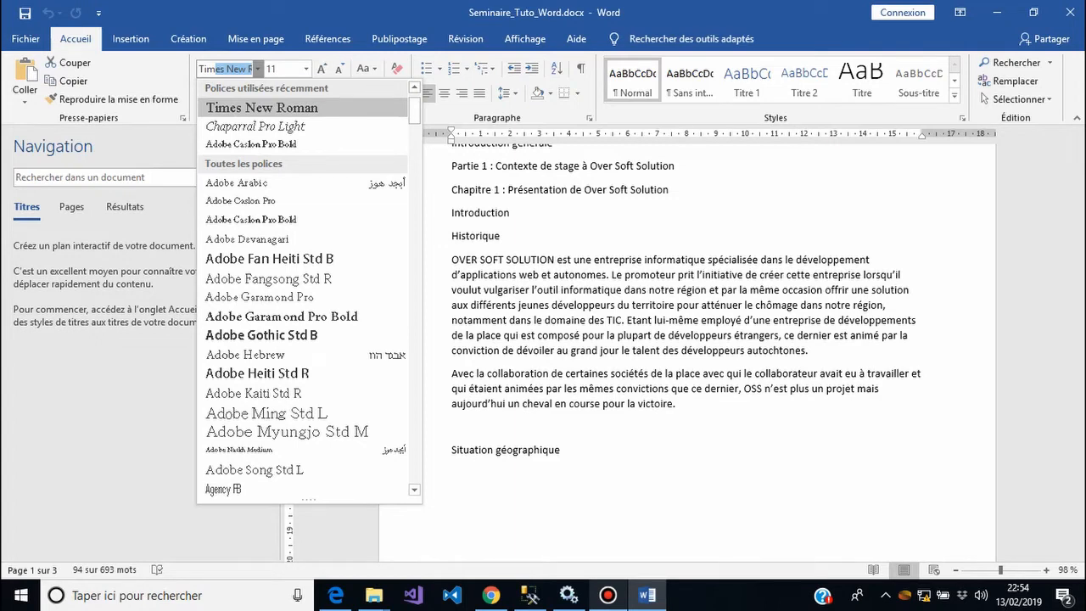
key("Return")
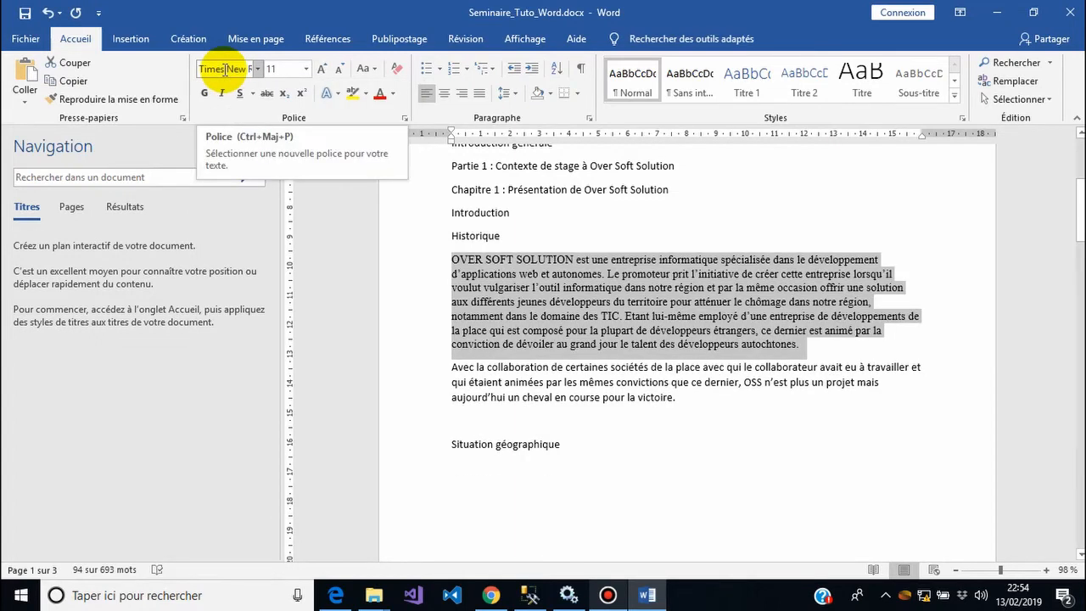
Step: Set the first paragraph under Historique to font size 12 and justify its text
left_click(305, 69)
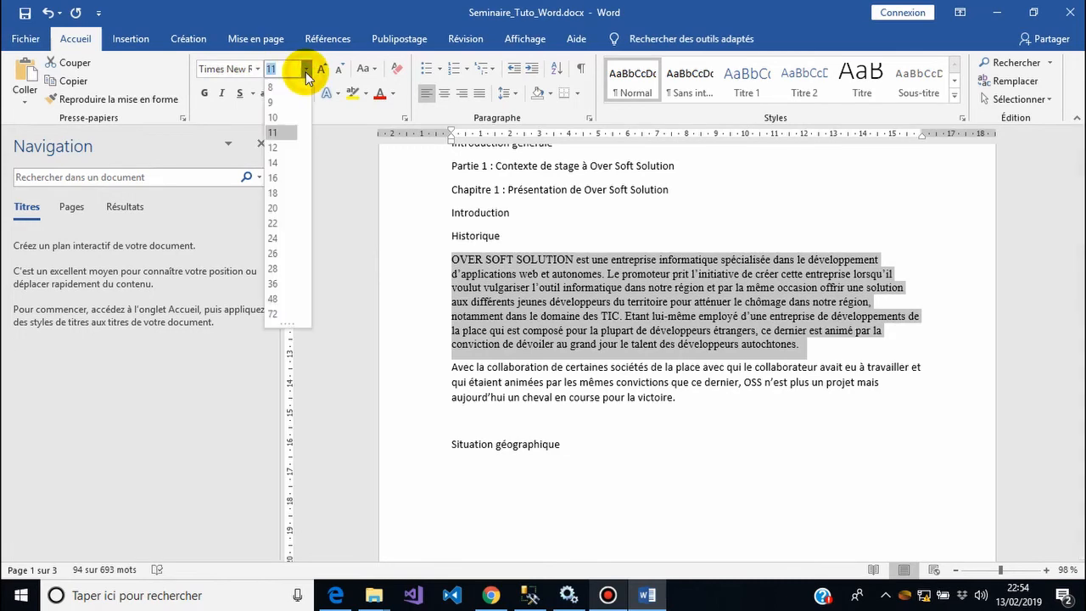
left_click(286, 147)
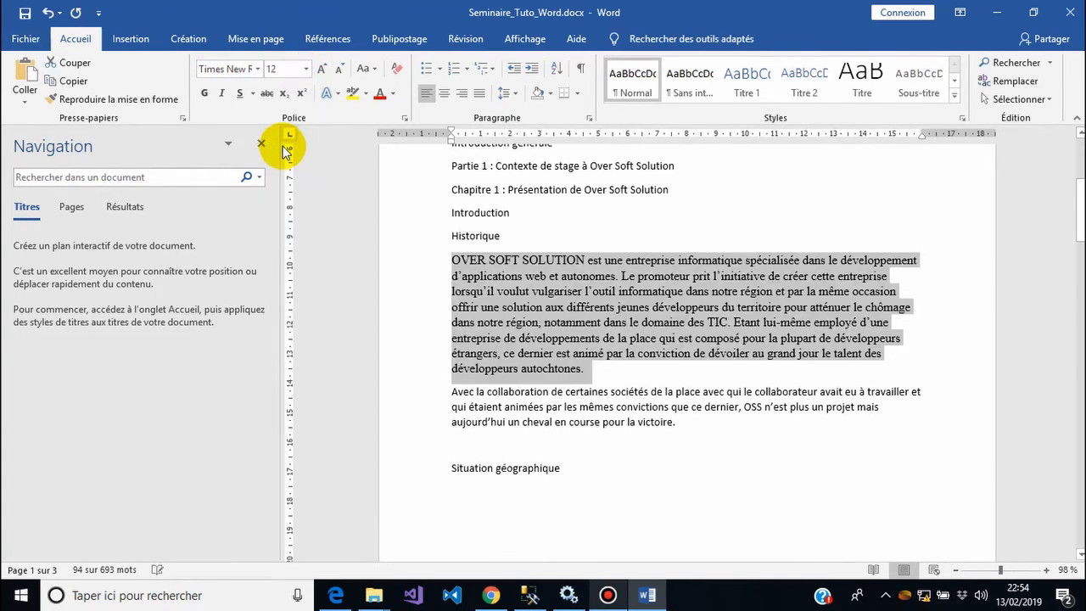
left_click(446, 96)
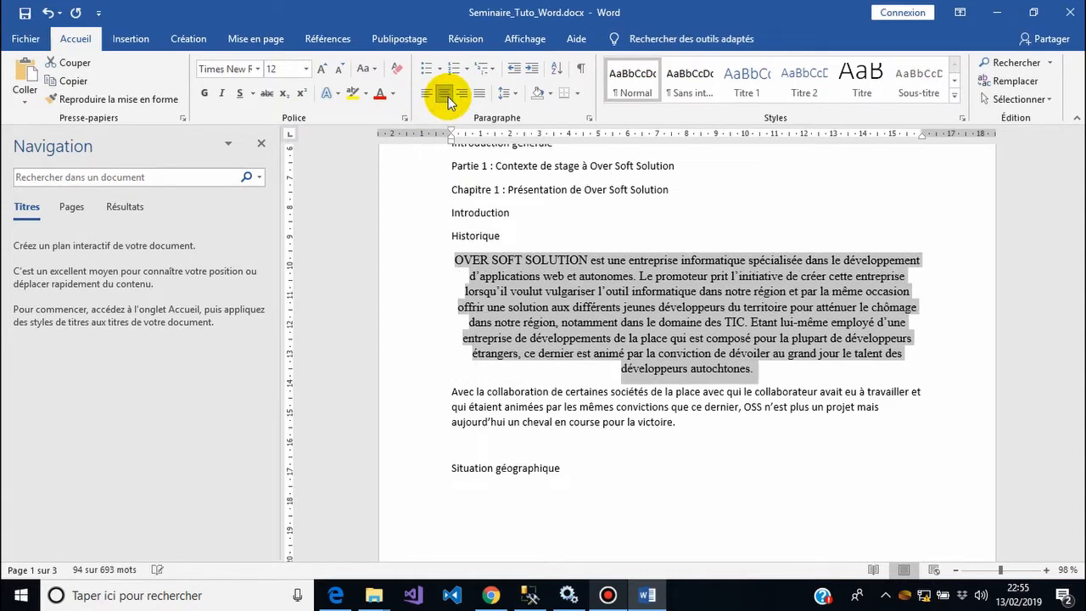
left_click(462, 98)
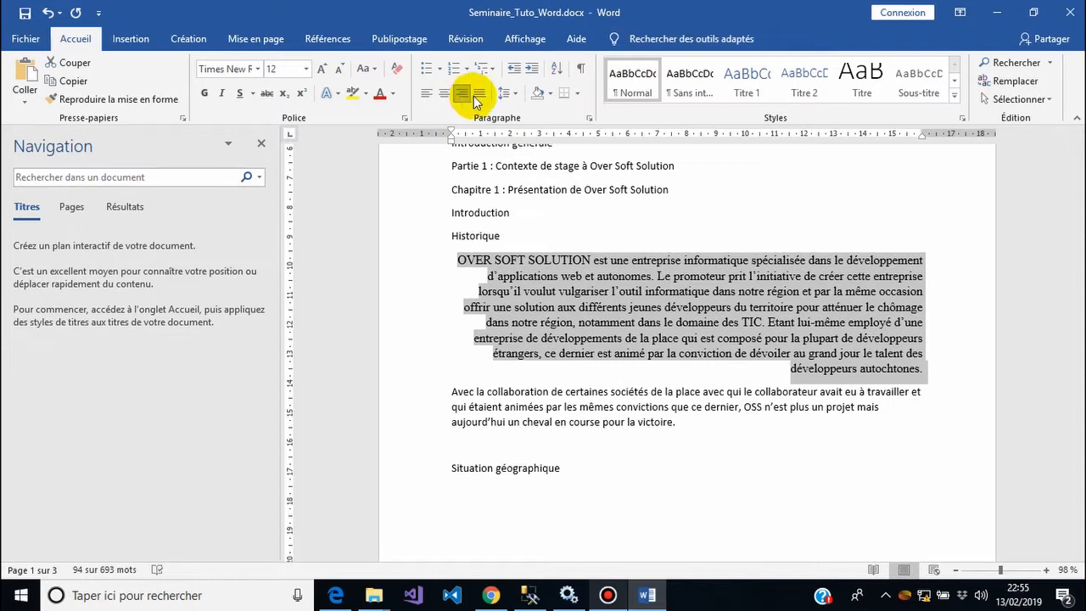
left_click(478, 94)
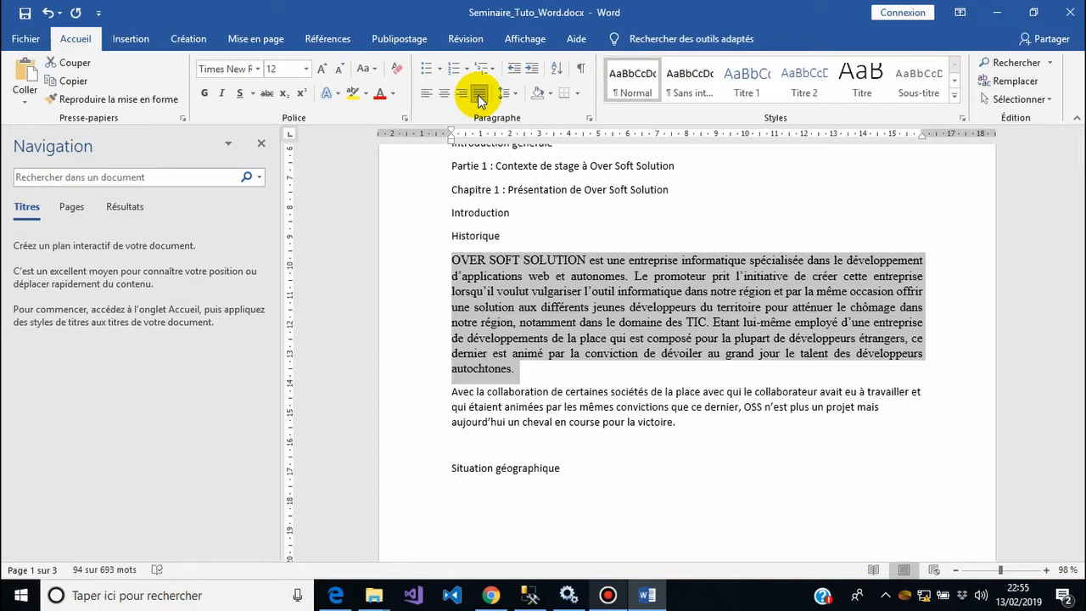
Step: Set the line spacing of the first Historique paragraph to 1,5 and save the document
left_click(507, 95)
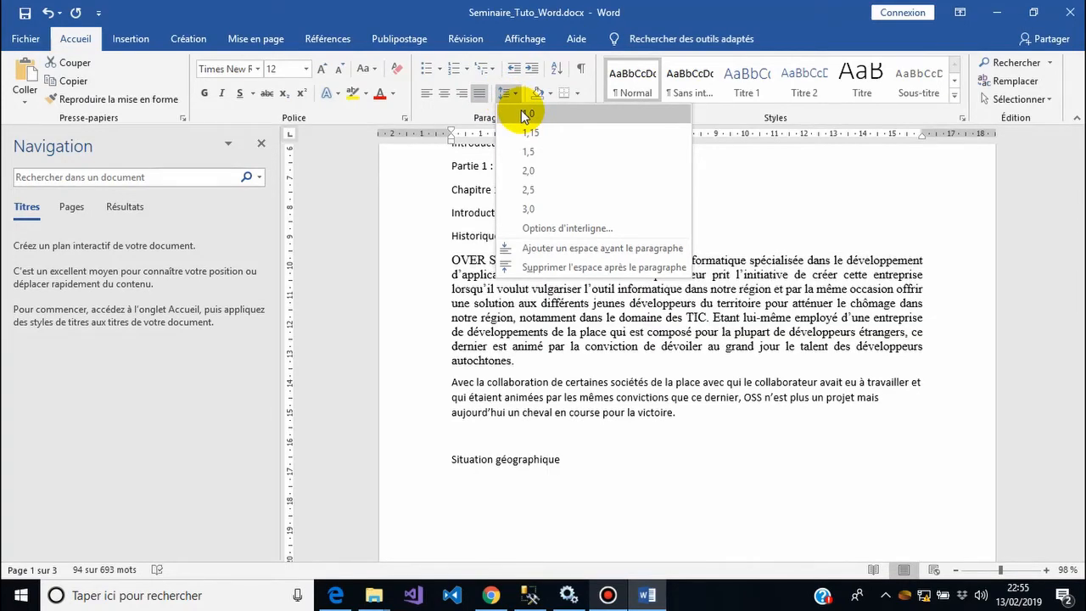
left_click(560, 152)
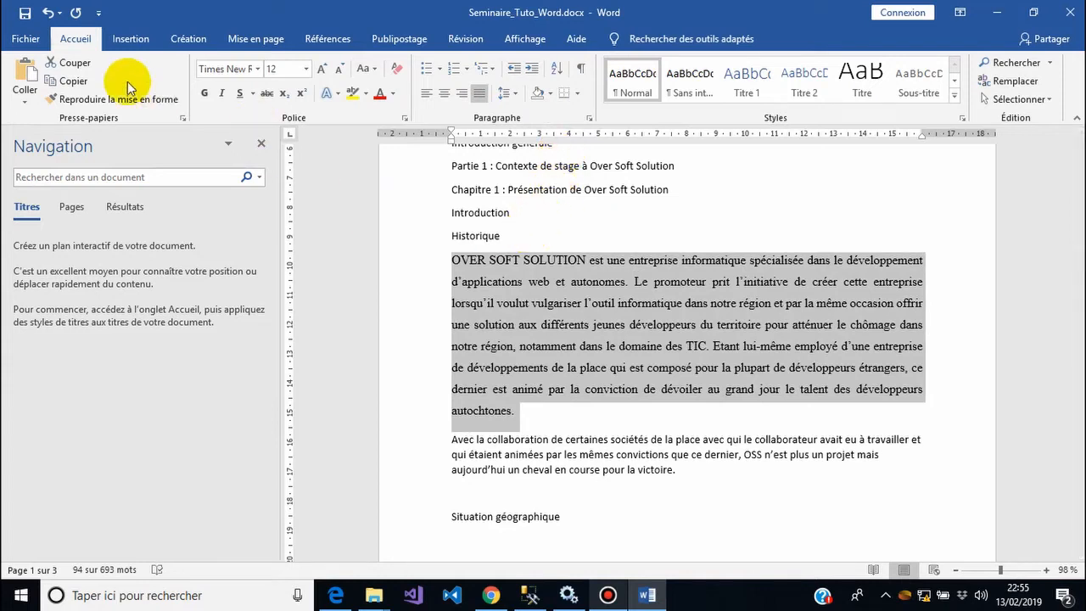
left_click(25, 14)
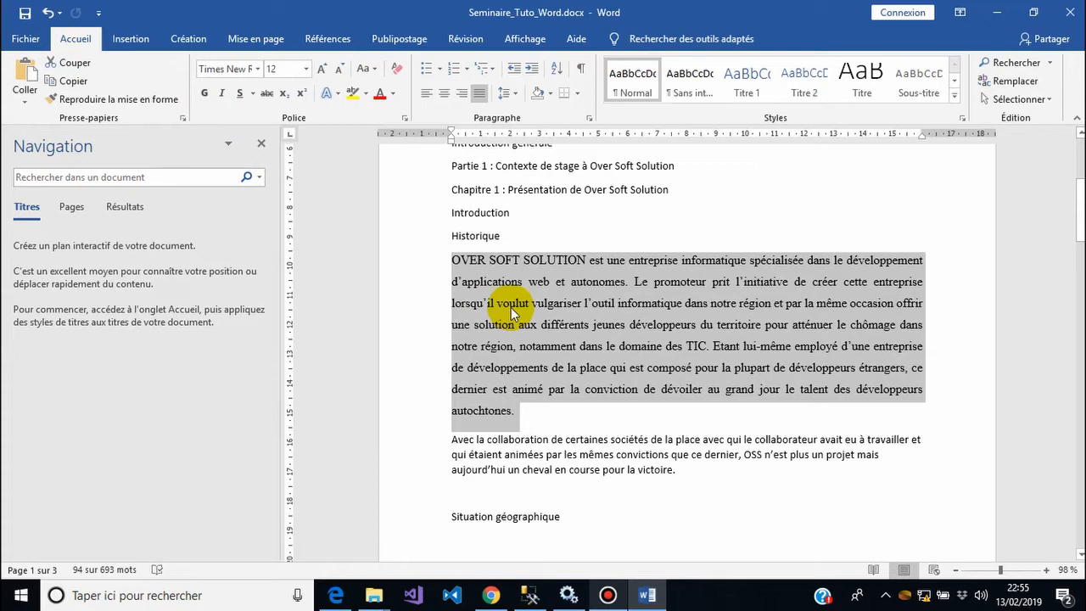
Step: Copy the first Historique paragraph's formatting onto the paragraph below with the format painter, and undo it
left_click(525, 412)
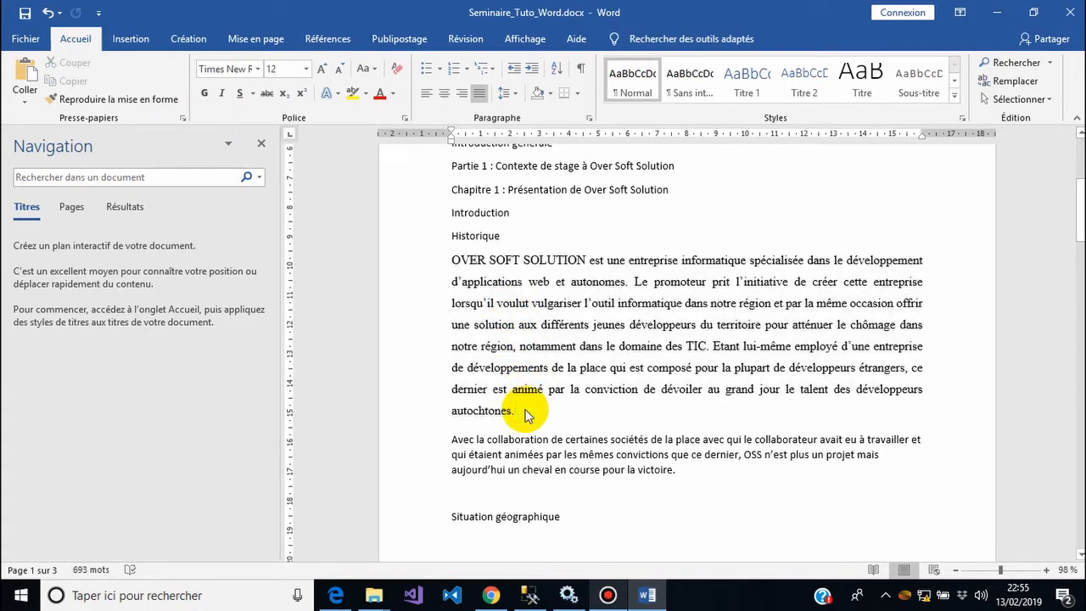
scroll(526, 411, "down", 1)
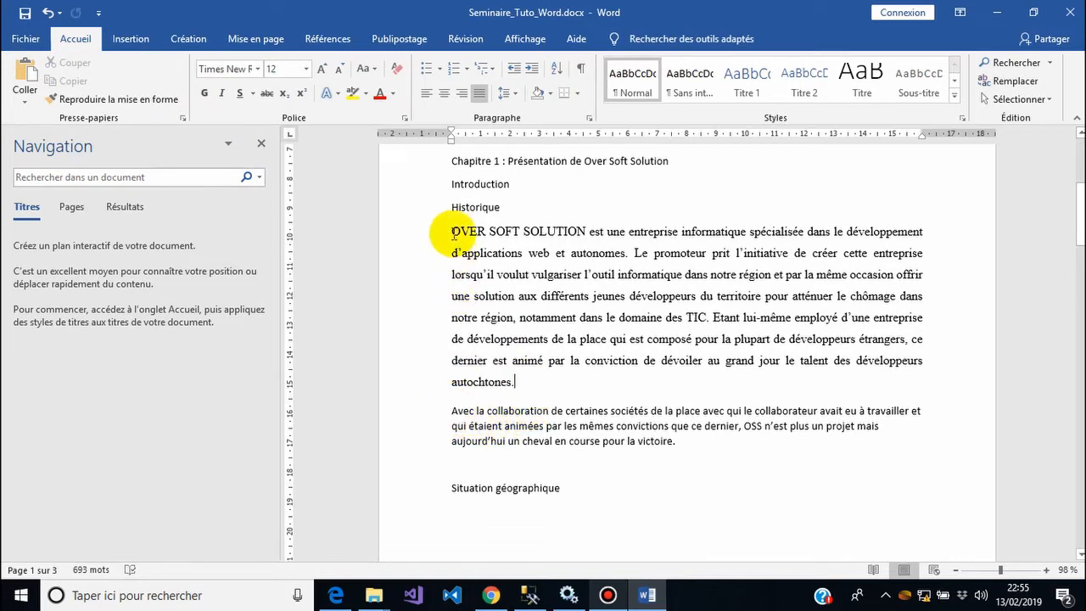
left_click_drag(452, 231, 528, 386)
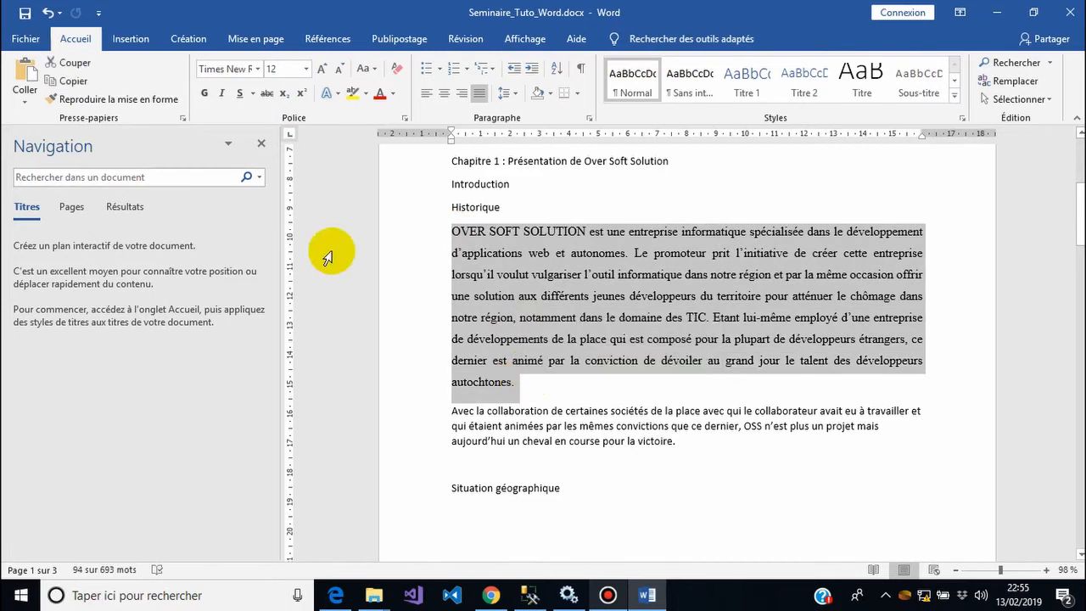
left_click(126, 100)
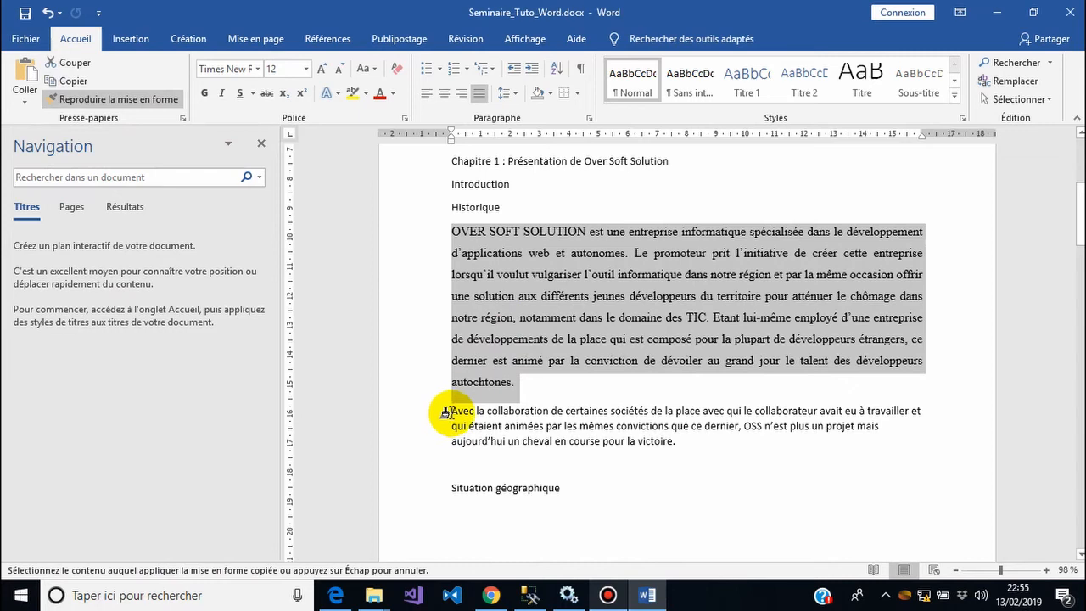
mouse_move(446, 412)
left_mouse_down()
mouse_move(486, 427)
mouse_move(696, 446)
left_mouse_up()
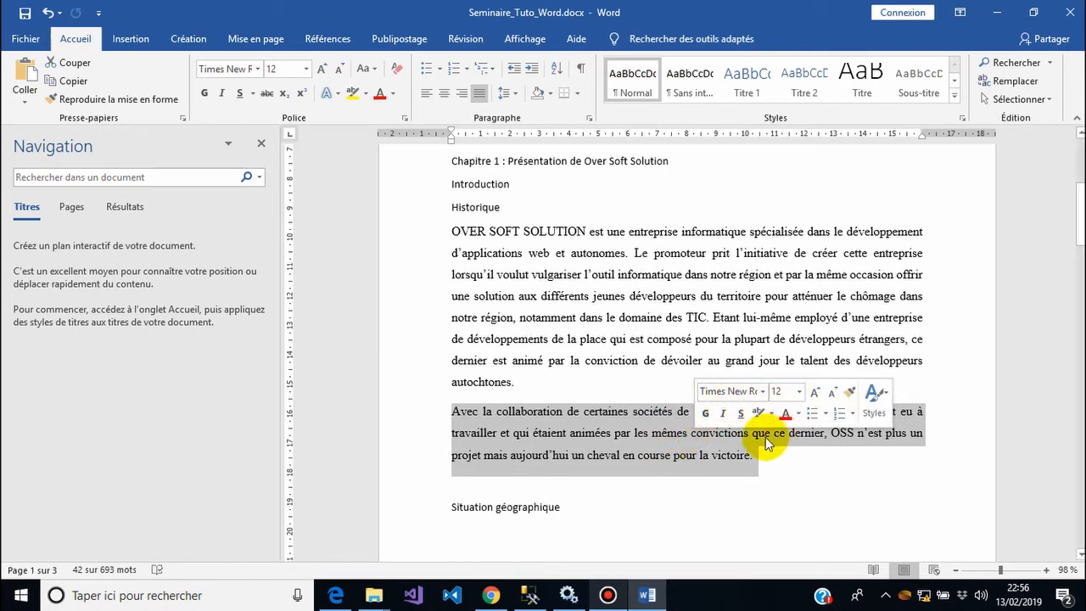
left_click(503, 95)
left_click(503, 94)
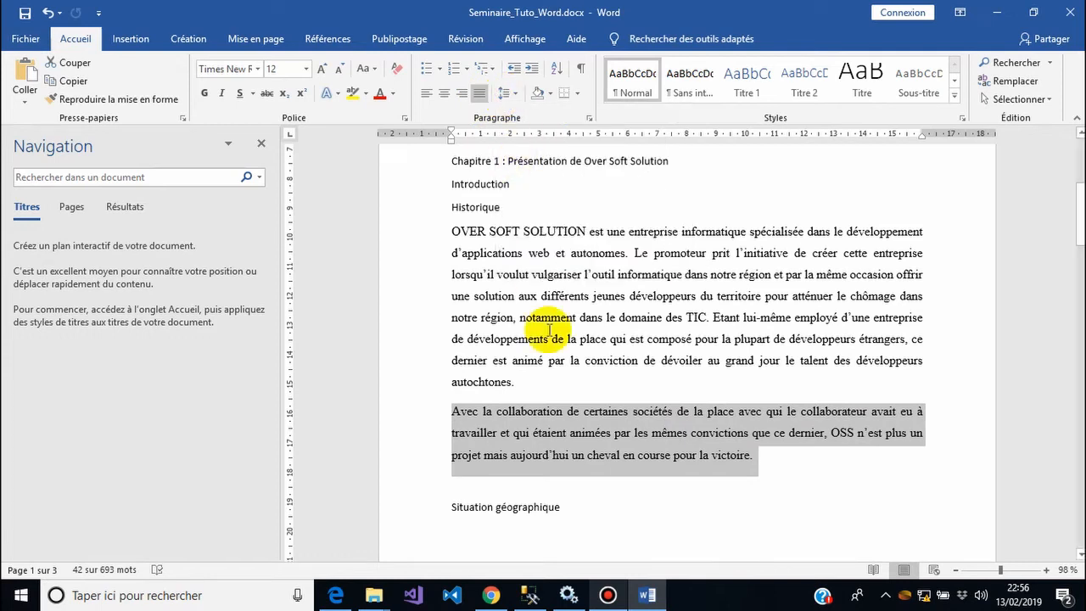
left_click(48, 14)
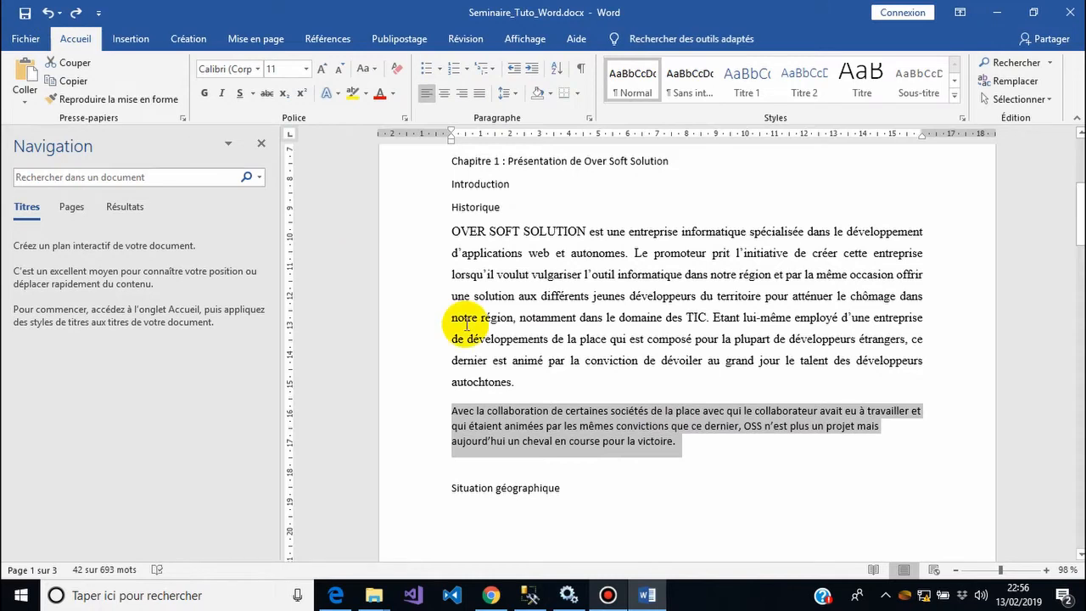
Step: Look through the style gallery and examine the Normal style's definition and font choices without changing them
left_click(527, 381)
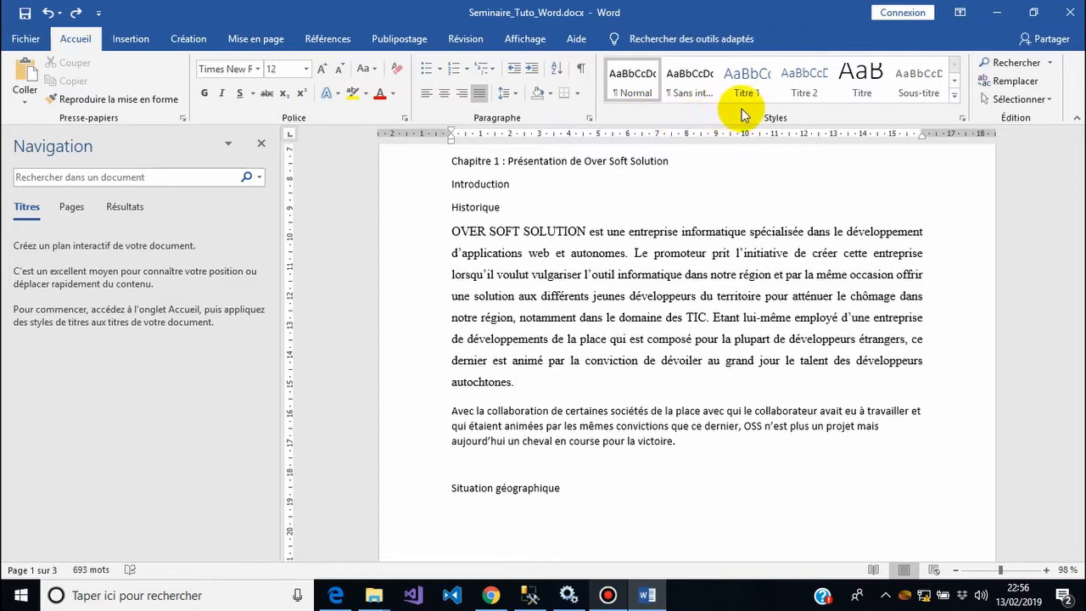
left_click(955, 75)
left_click(955, 68)
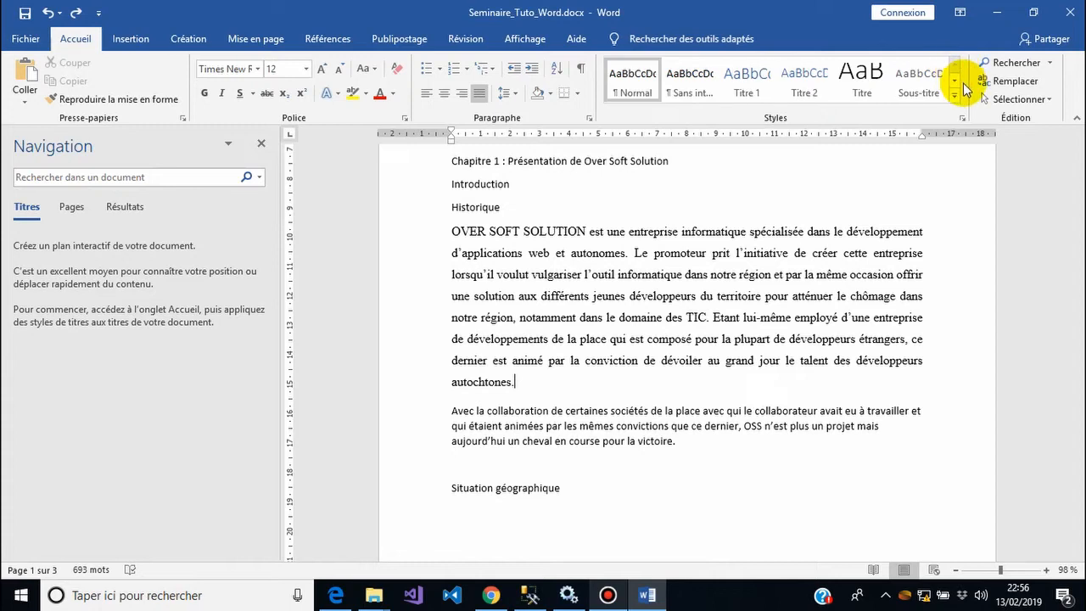
left_click(956, 94)
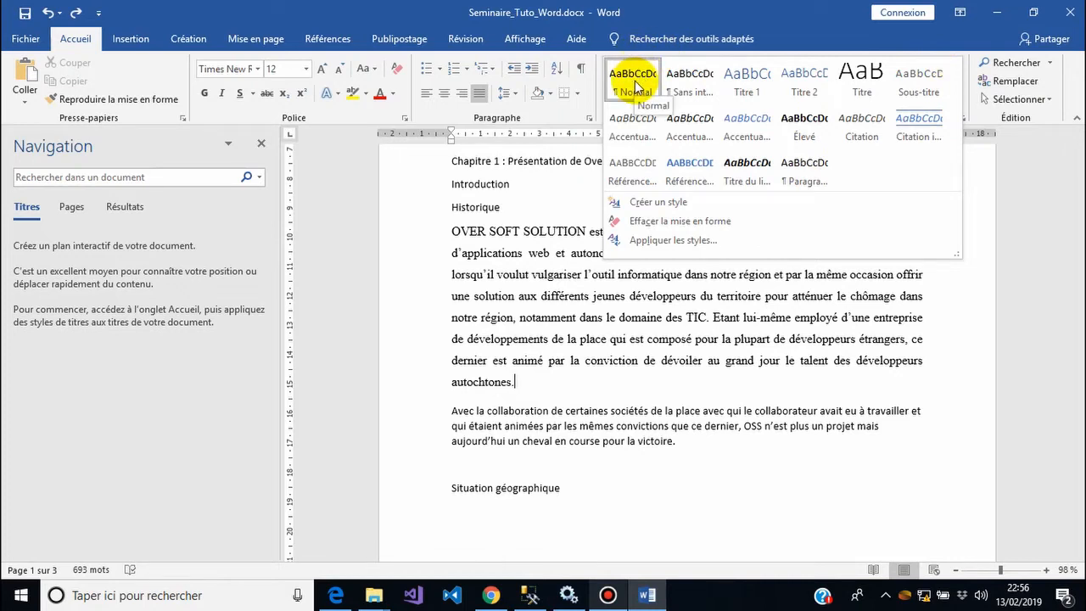
left_click(499, 273)
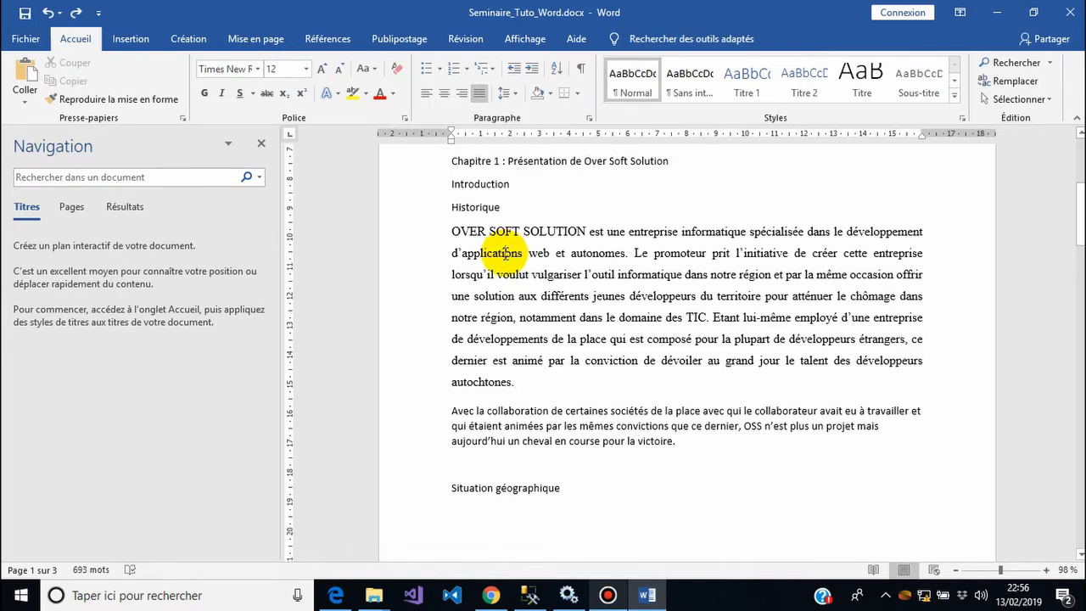
left_click(551, 254)
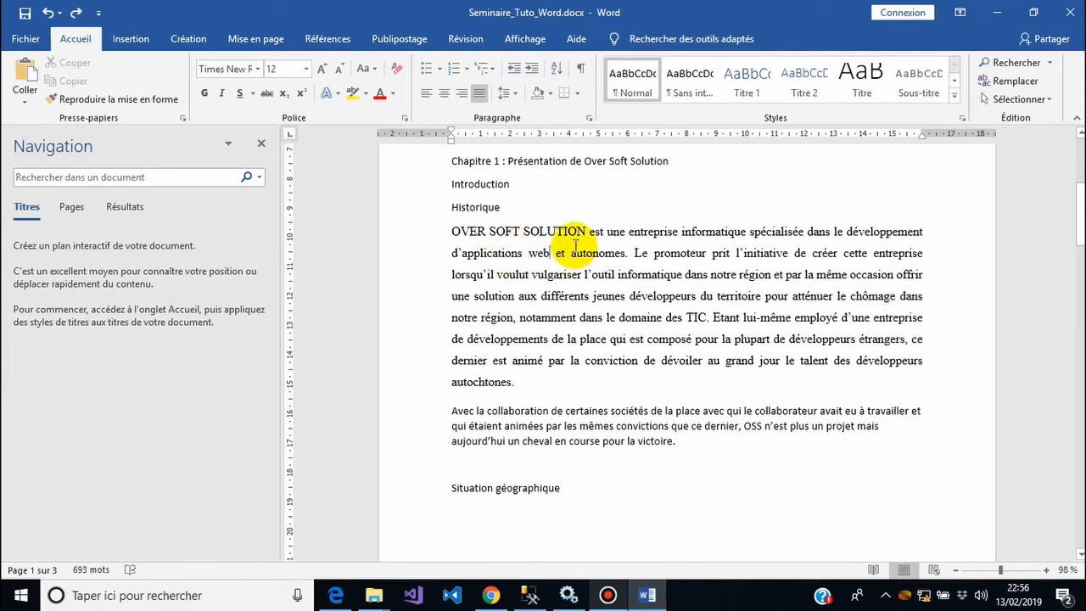
right_click(622, 74)
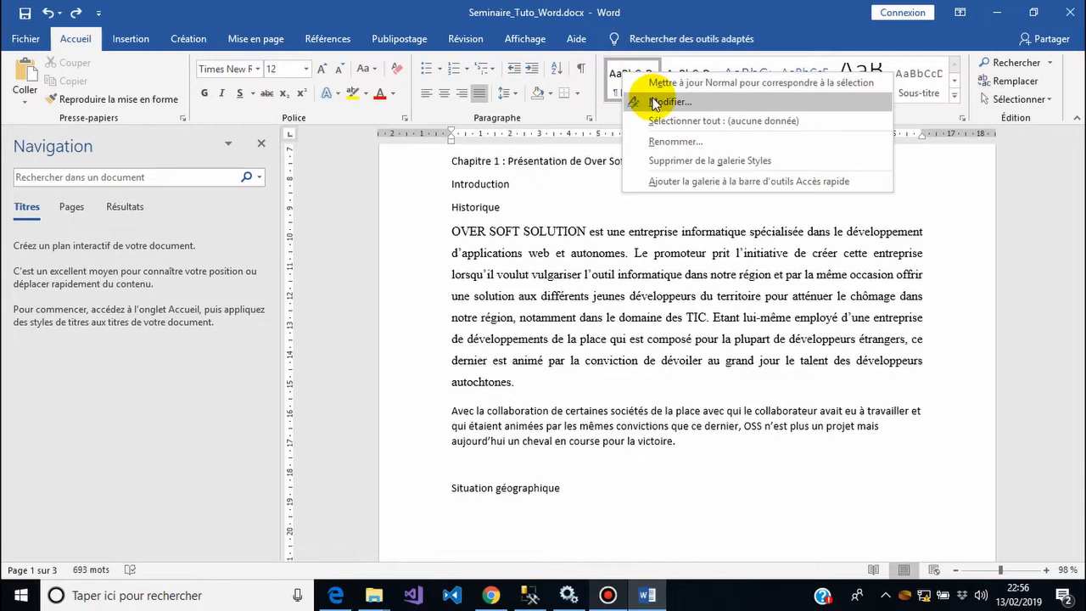
left_click(654, 103)
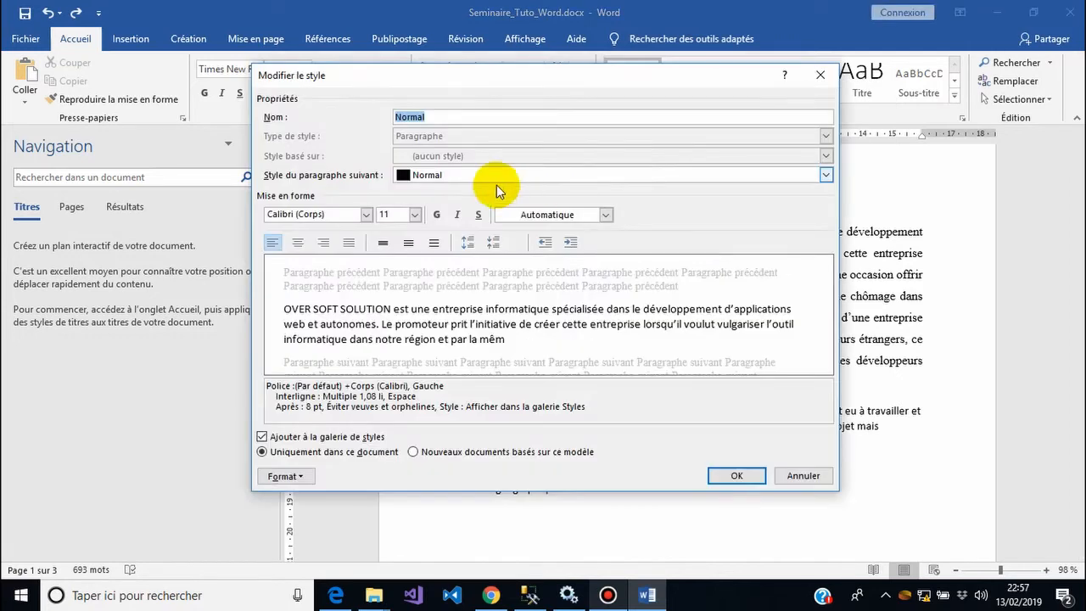
left_click(367, 213)
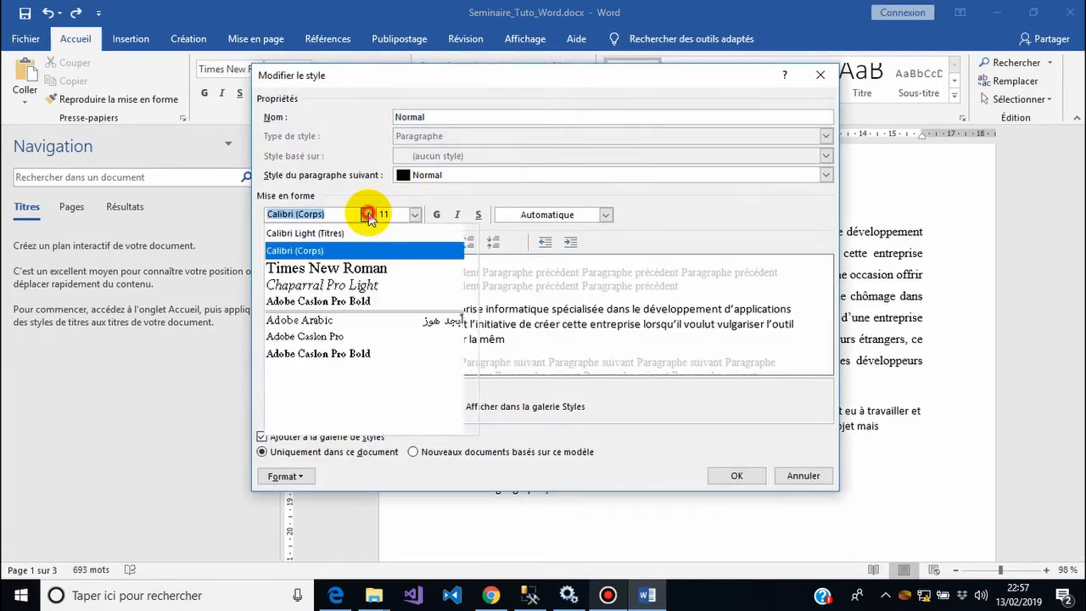
left_click(367, 213)
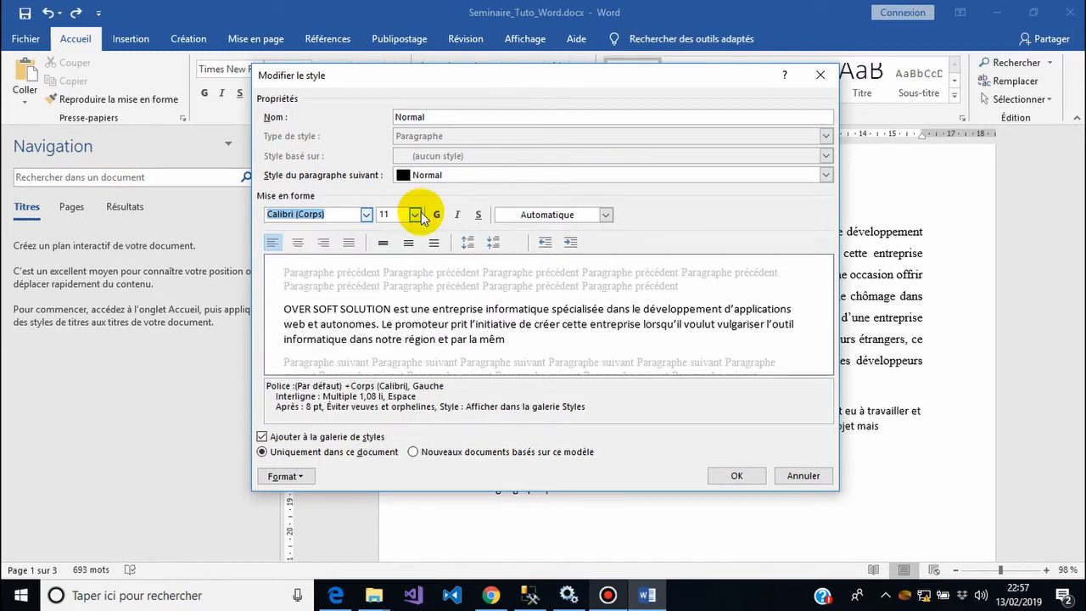
left_click(804, 475)
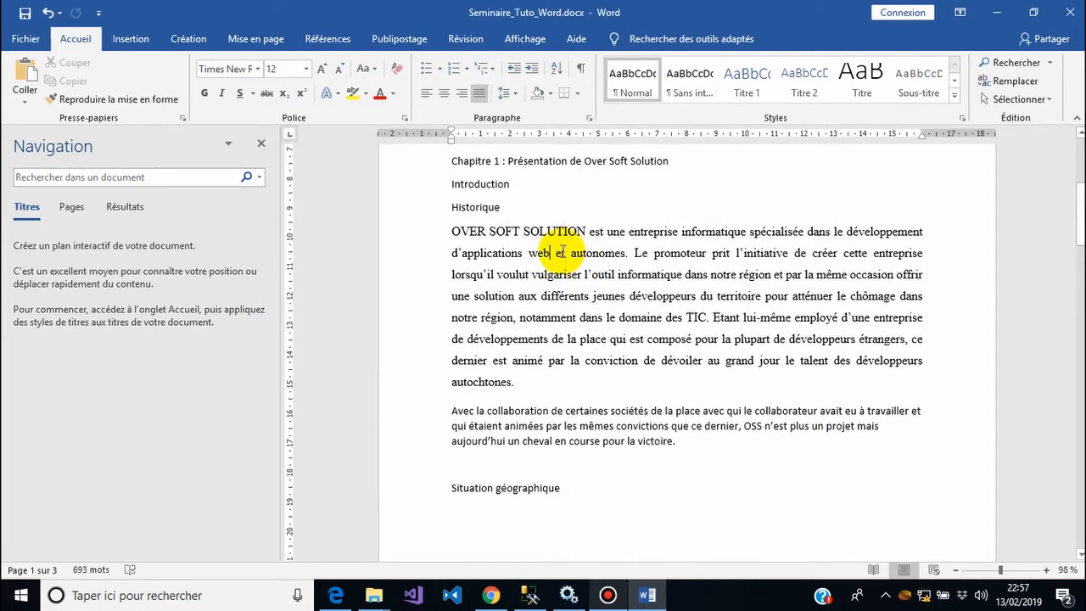
Step: Update the Normal style to match the formatting of the first Historique paragraph and save the document
right_click(629, 79)
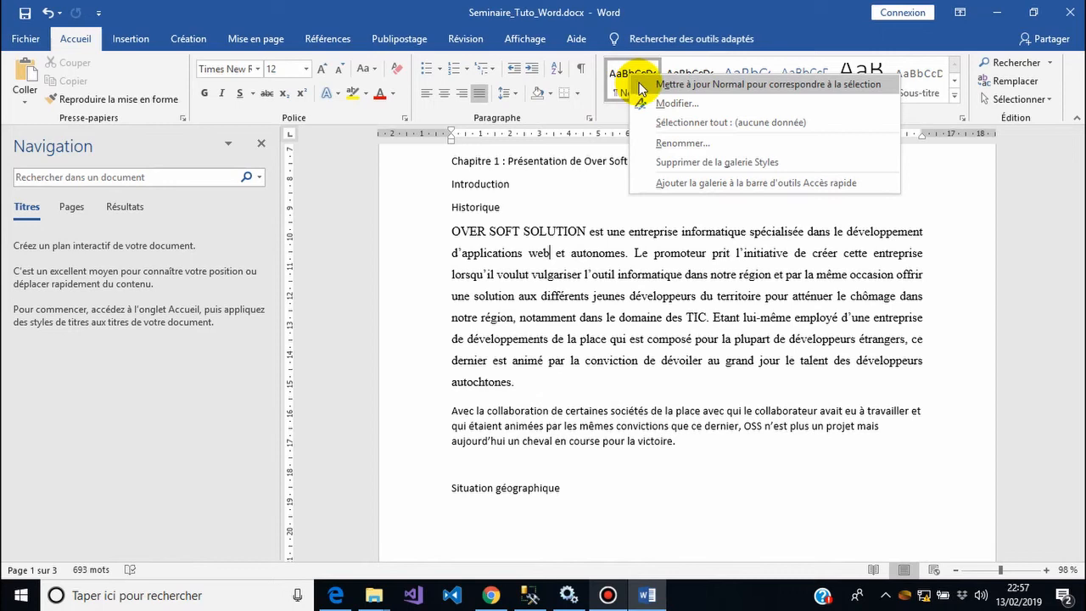
left_click(640, 85)
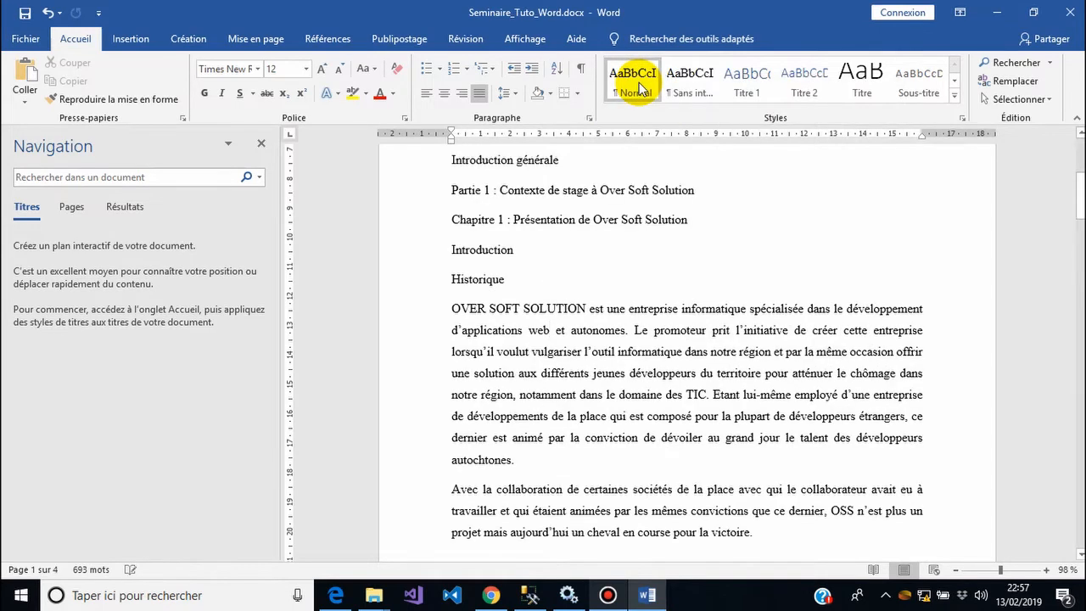
left_click(471, 188)
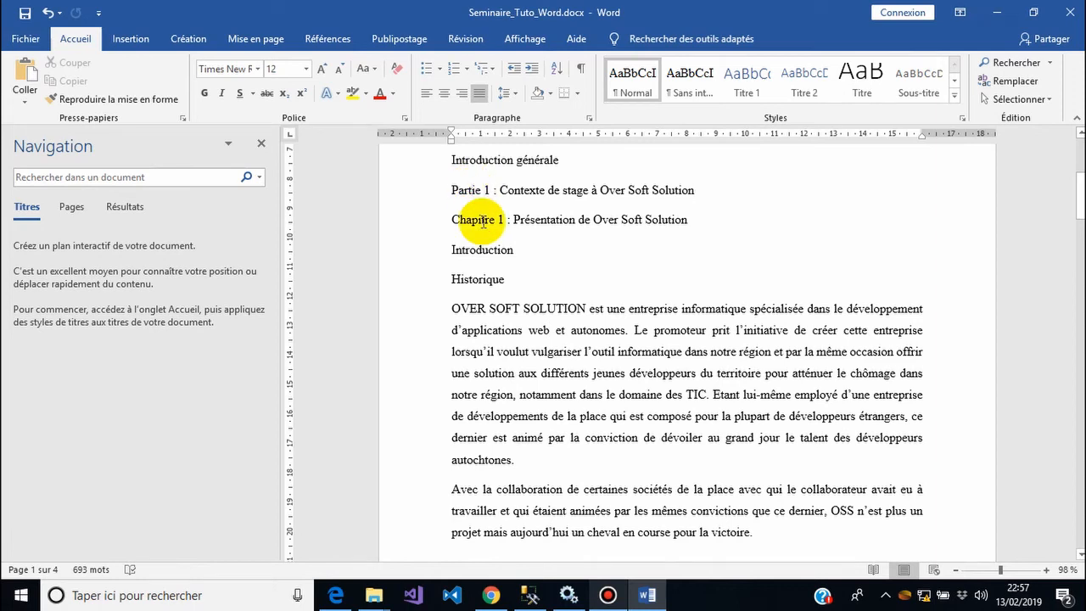
left_click(500, 97)
left_click(499, 95)
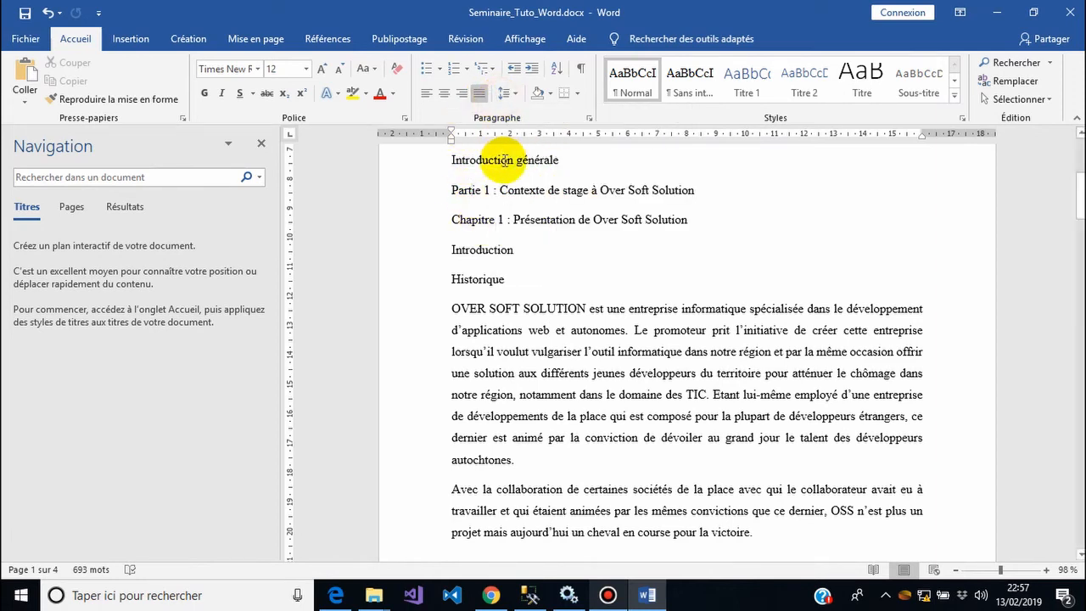
left_click(23, 13)
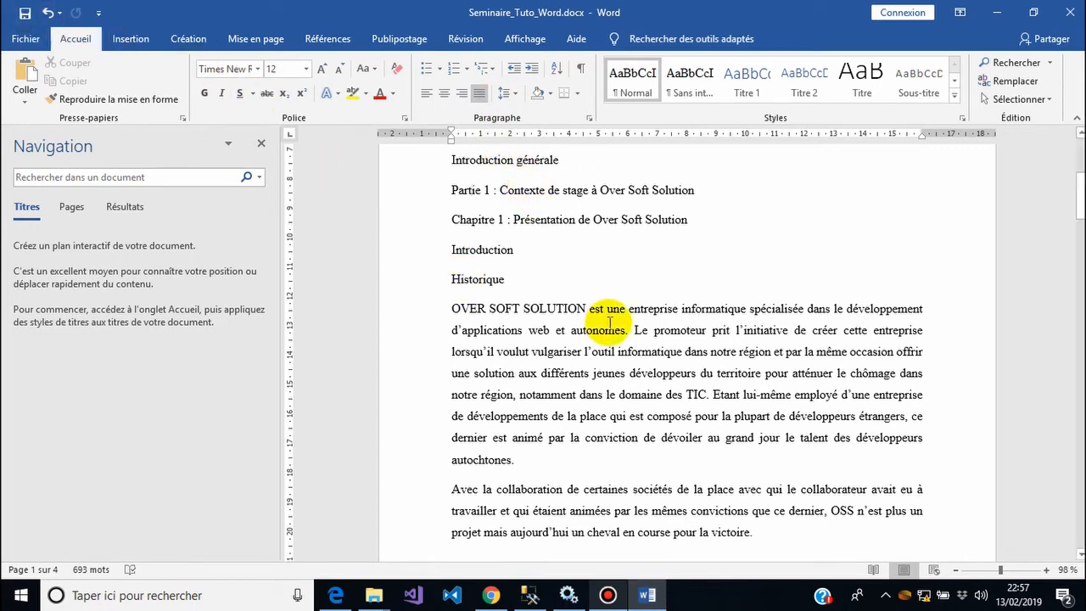
Step: Make "OVER SOFT SOLUTION" bold in the first Historique paragraph, leaving it without italic or underline, and save the document
scroll(609, 322, "down", 2)
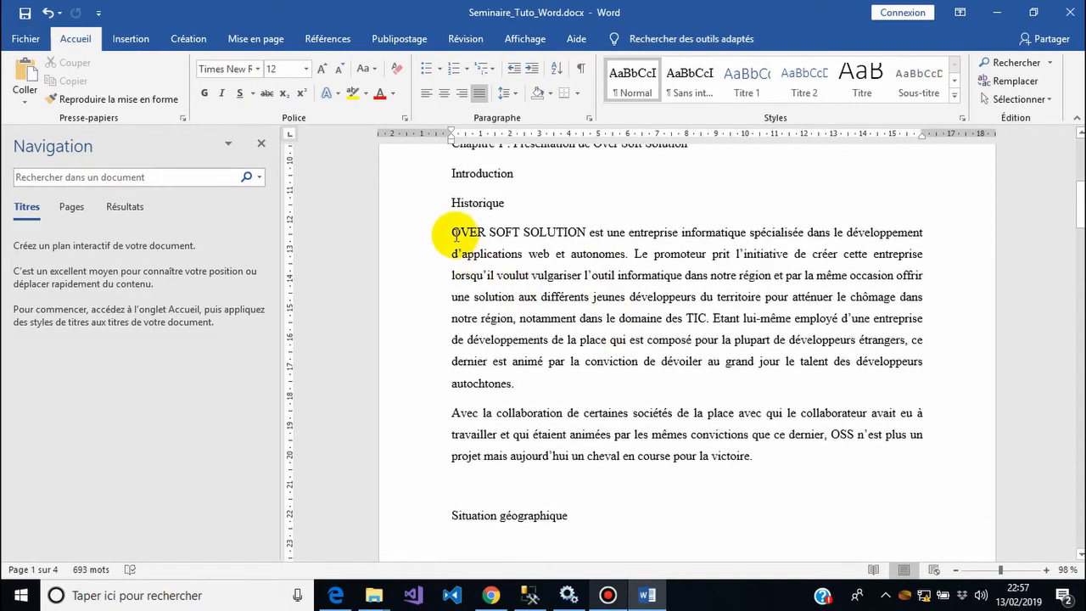
left_click_drag(451, 232, 556, 236)
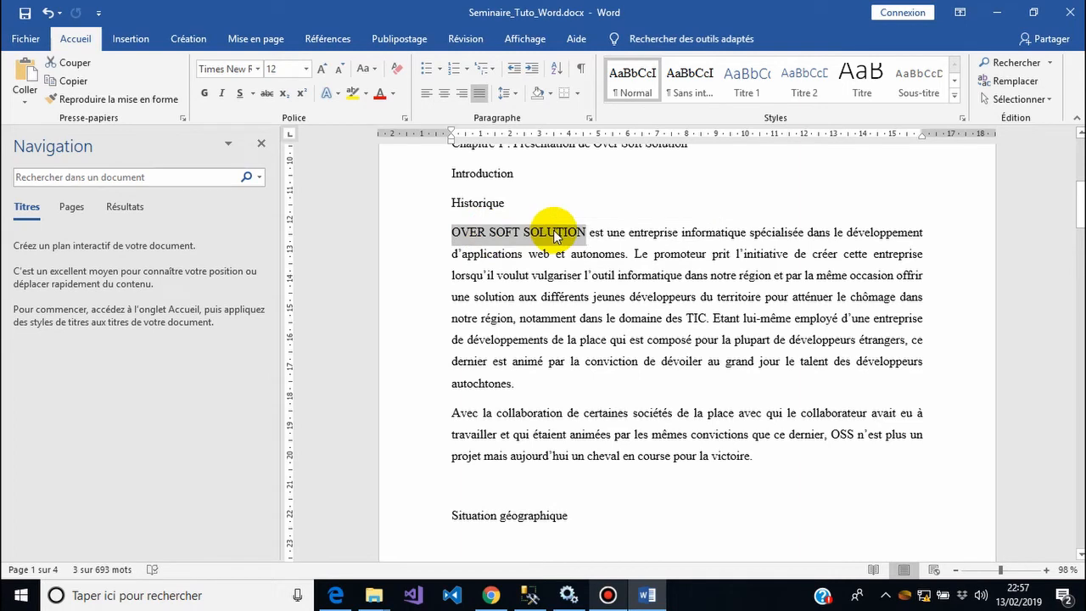
left_click(206, 96)
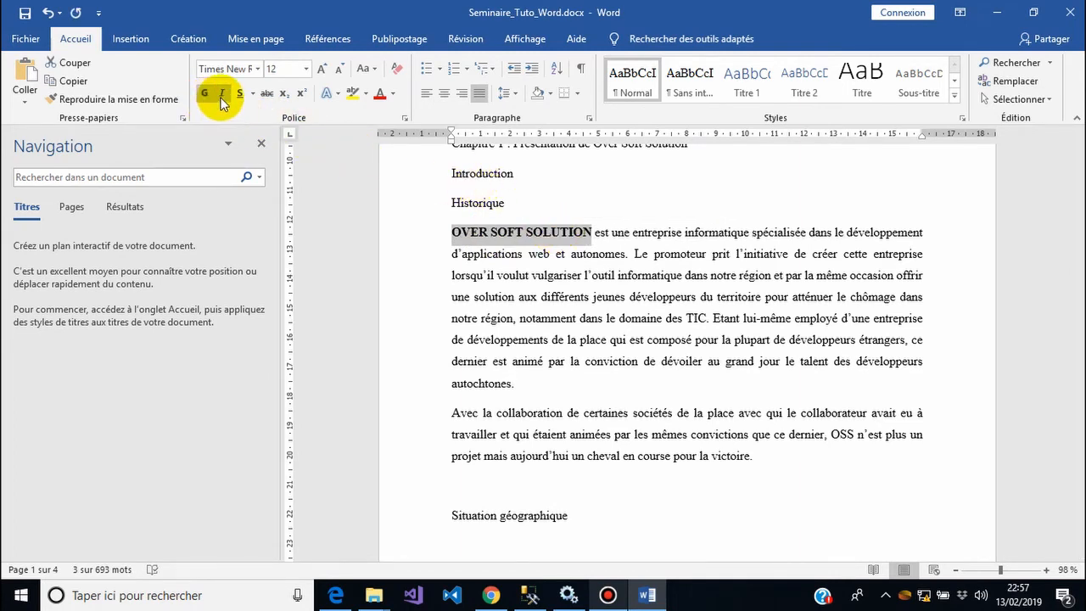
left_click(222, 98)
left_click(240, 96)
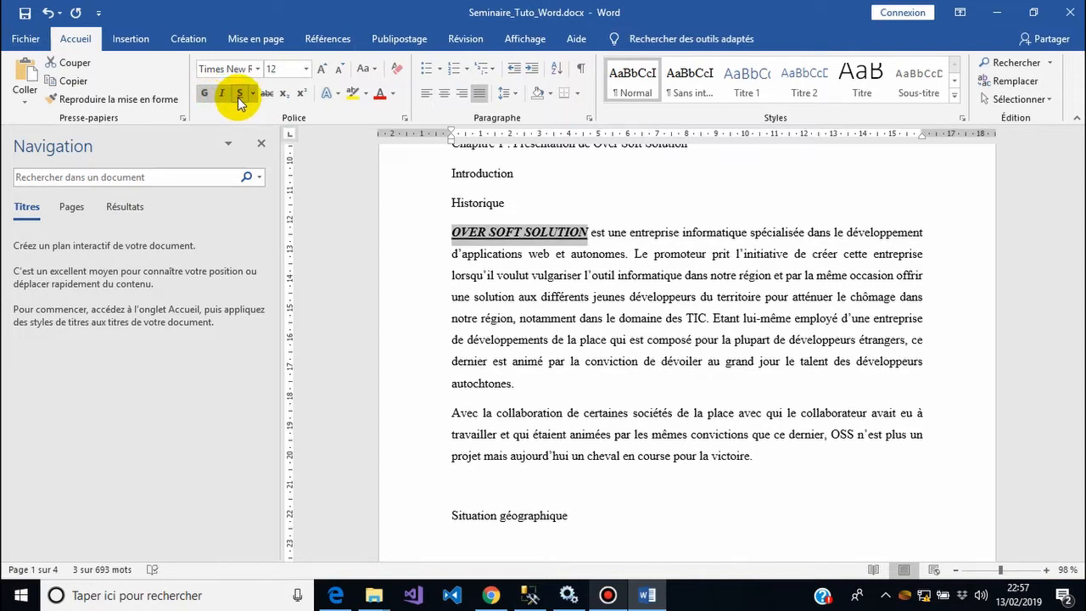
left_click(238, 99)
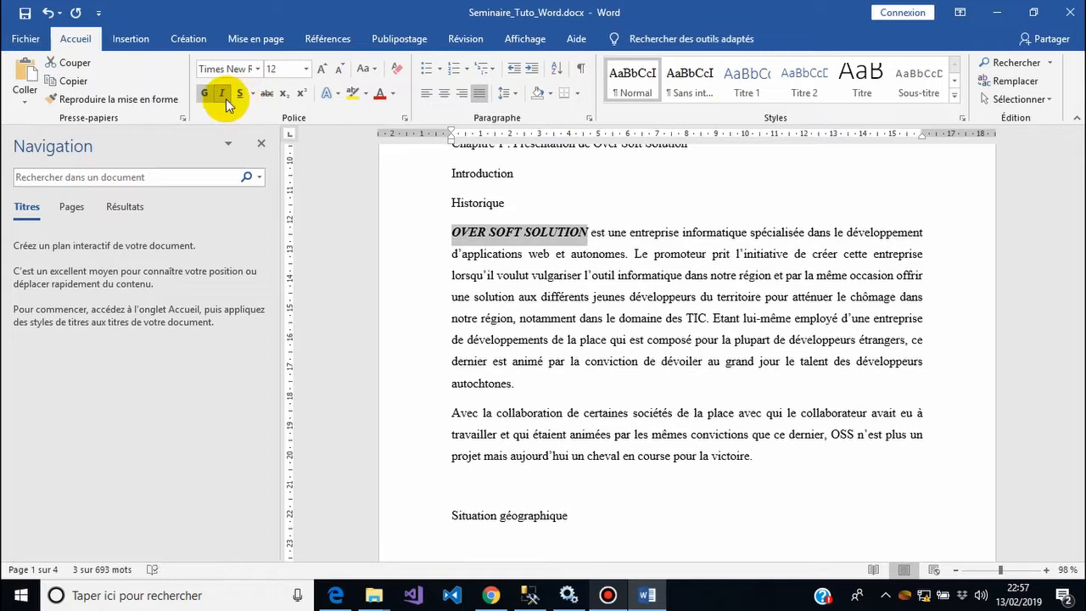
left_click(224, 101)
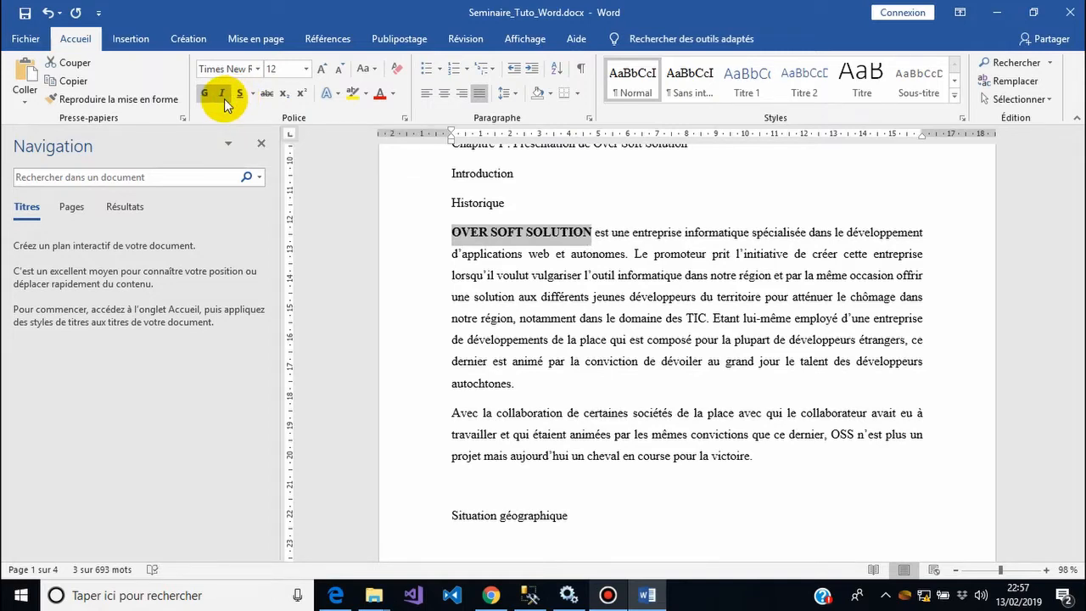
left_click(488, 235)
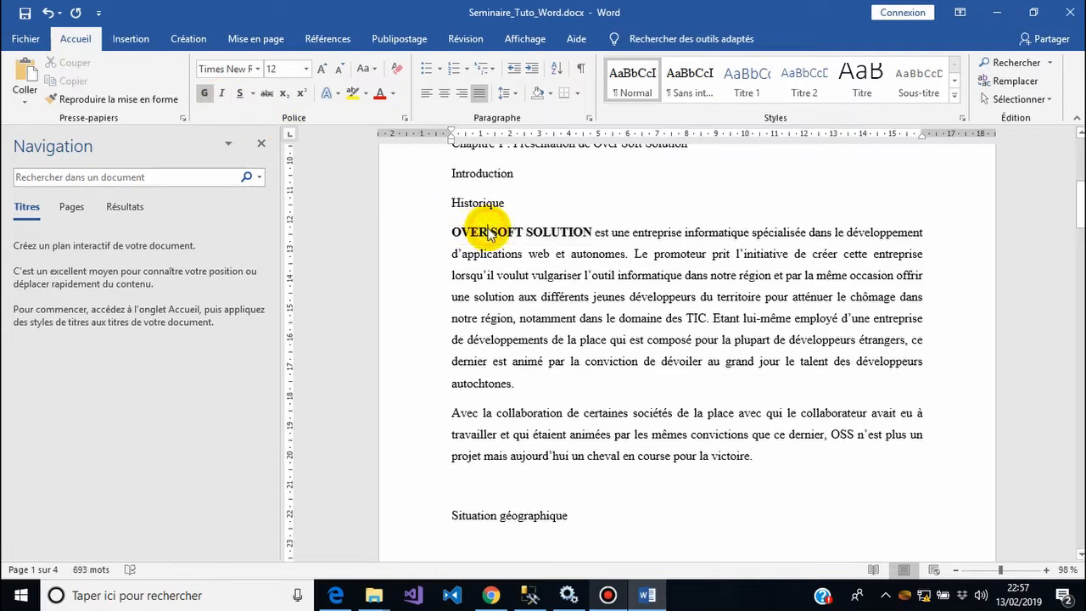
left_click(23, 14)
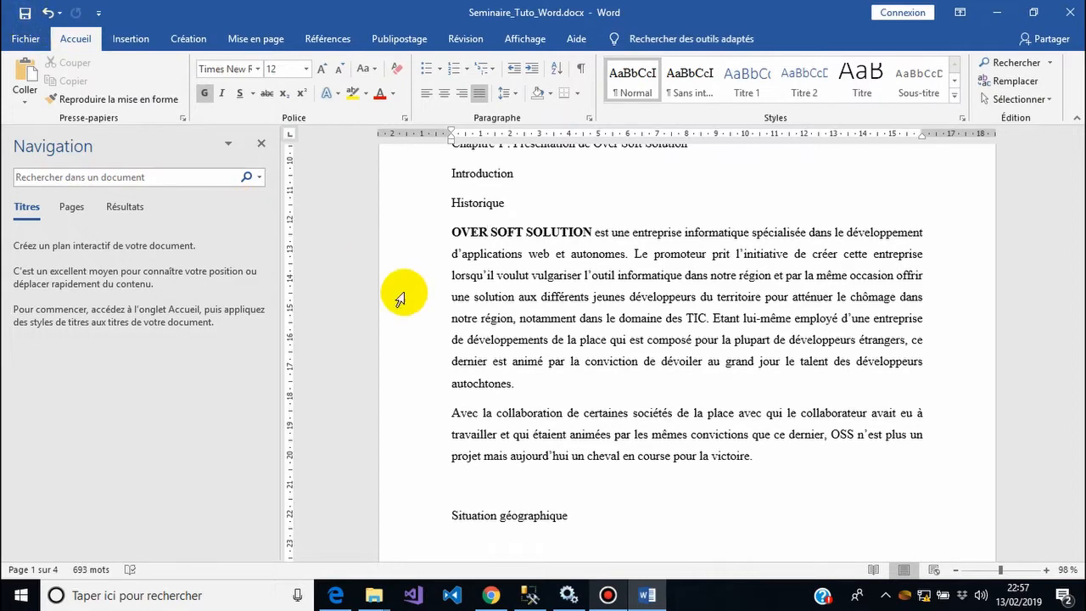
Step: Insert a page break directly before the Remerciements line so that it starts on a new page
scroll(574, 360, "up", 1)
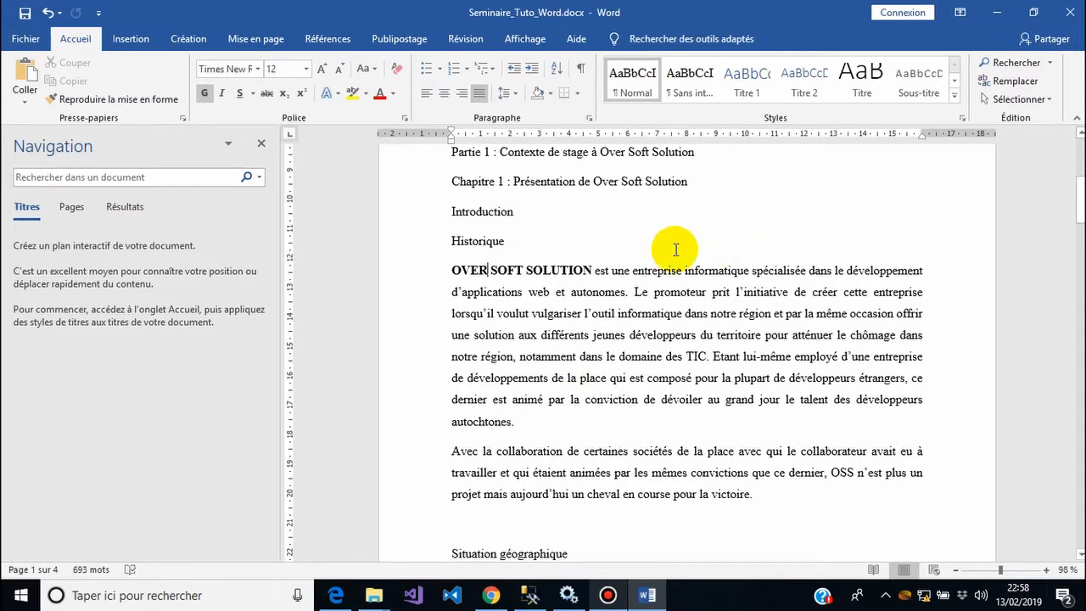
scroll(615, 264, "up", 1)
mouse_move(1079, 187)
left_mouse_down()
mouse_move(1079, 153)
mouse_move(1080, 167)
left_mouse_up()
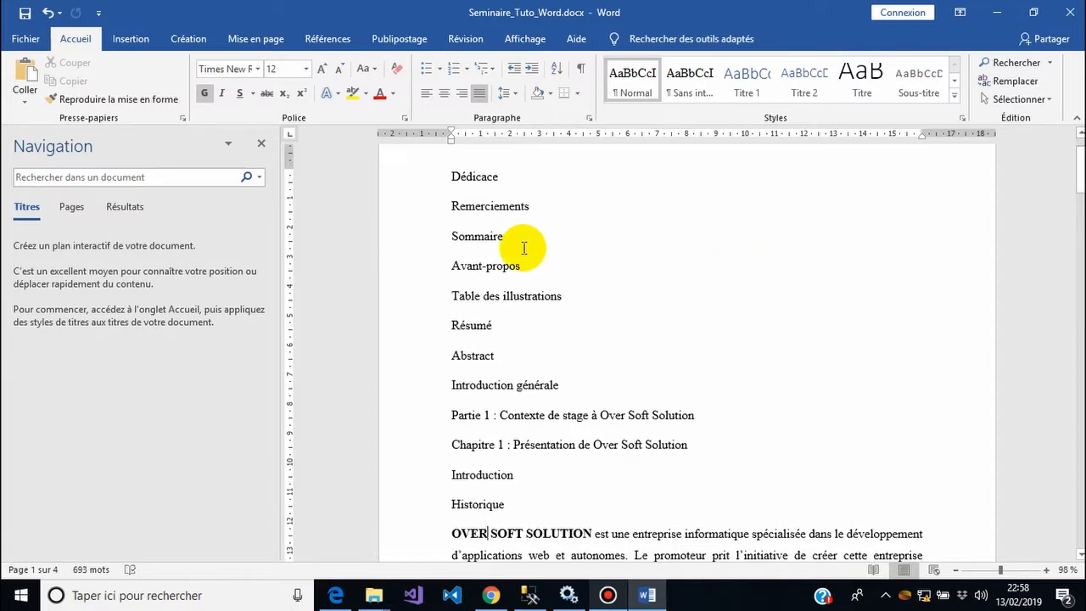
left_click(461, 417)
left_click(471, 385)
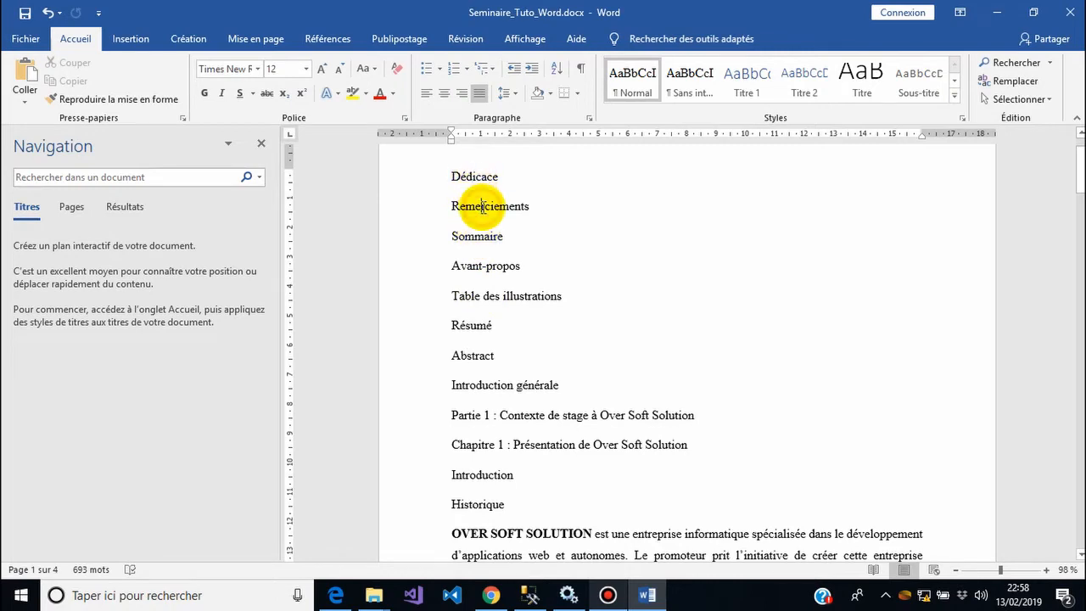
left_click(485, 266)
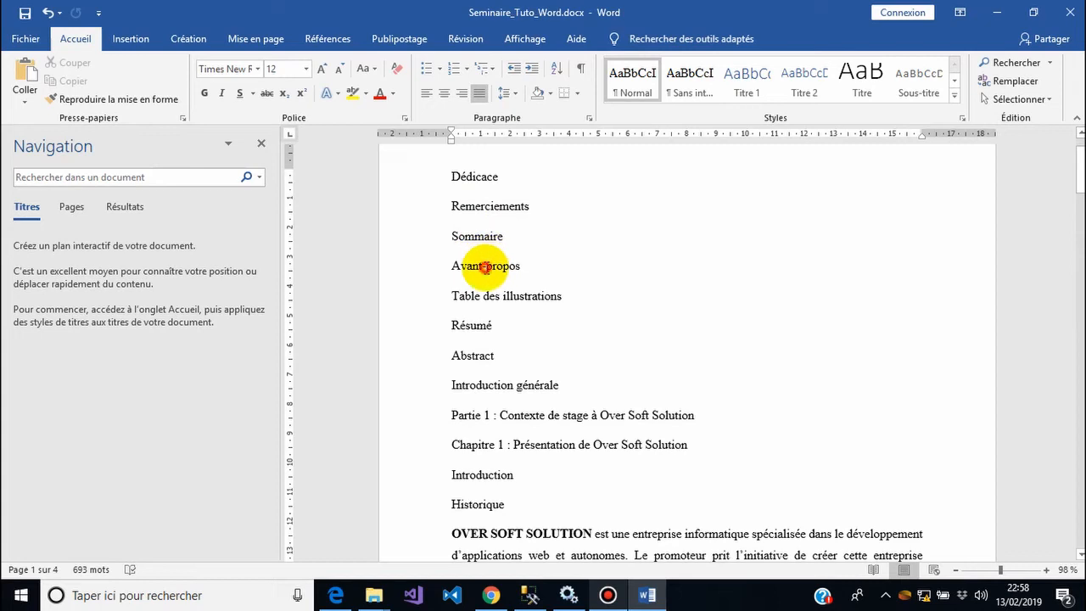
left_click(450, 206)
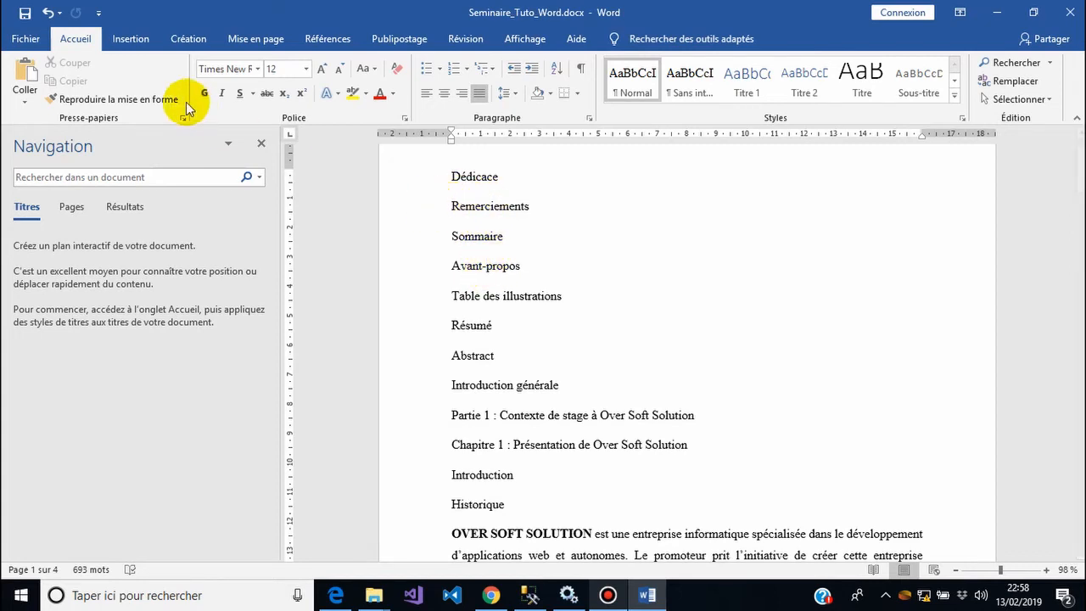
left_click(130, 39)
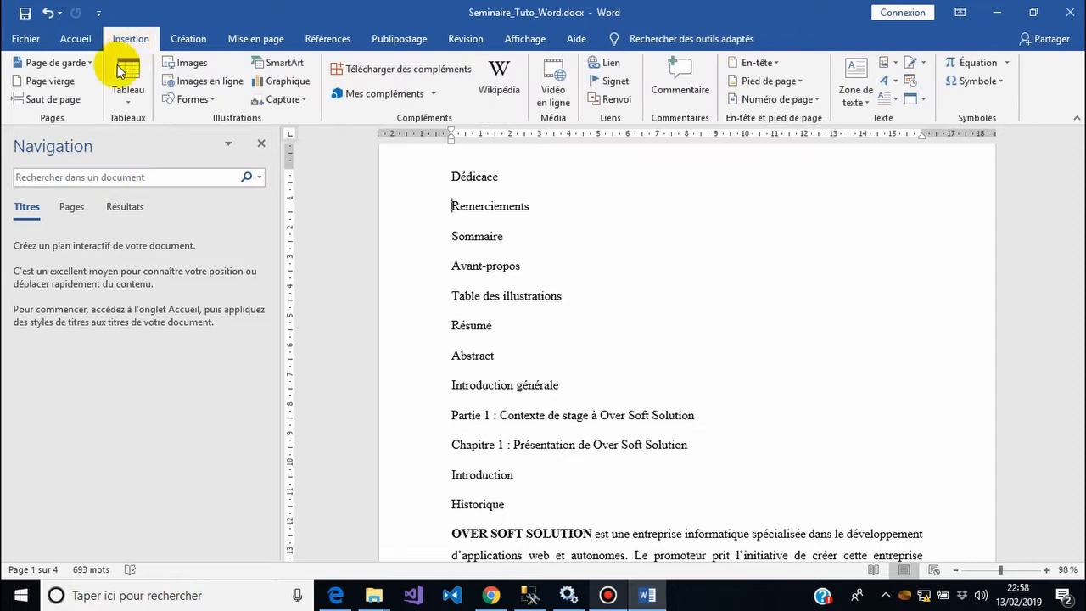
left_click(71, 99)
Step: Apply the Titre 1 style to the Dédicace line on the first page
left_click_drag(1081, 212, 1081, 156)
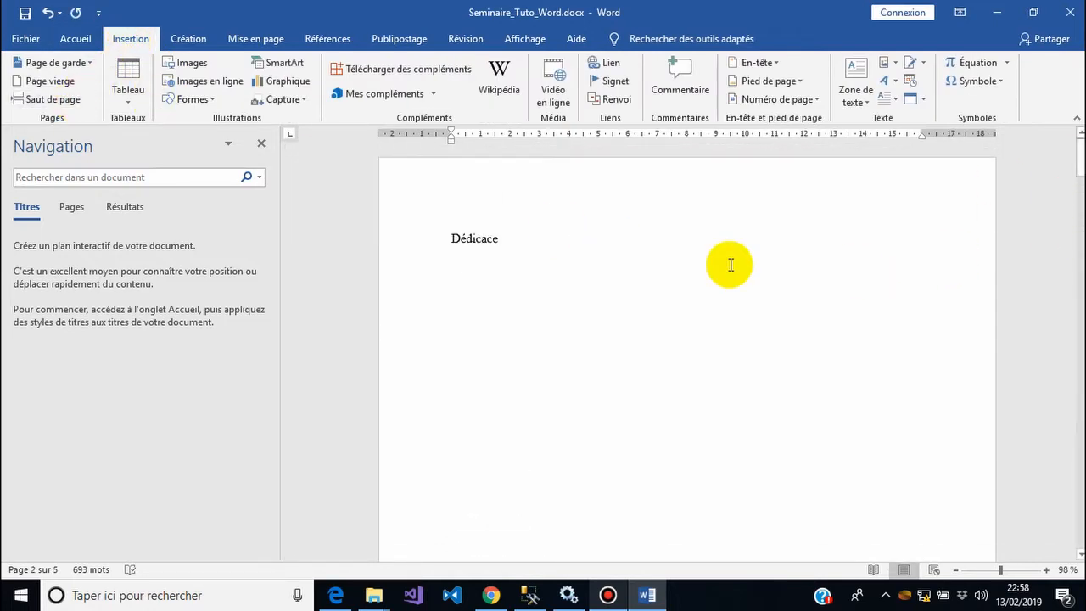
left_click(475, 241)
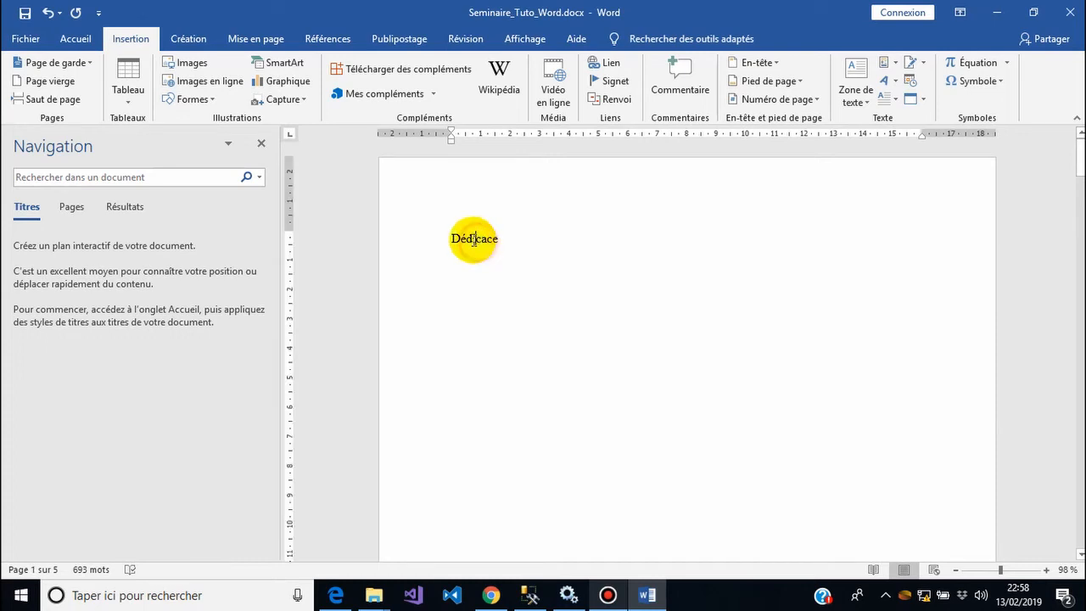
left_click(76, 39)
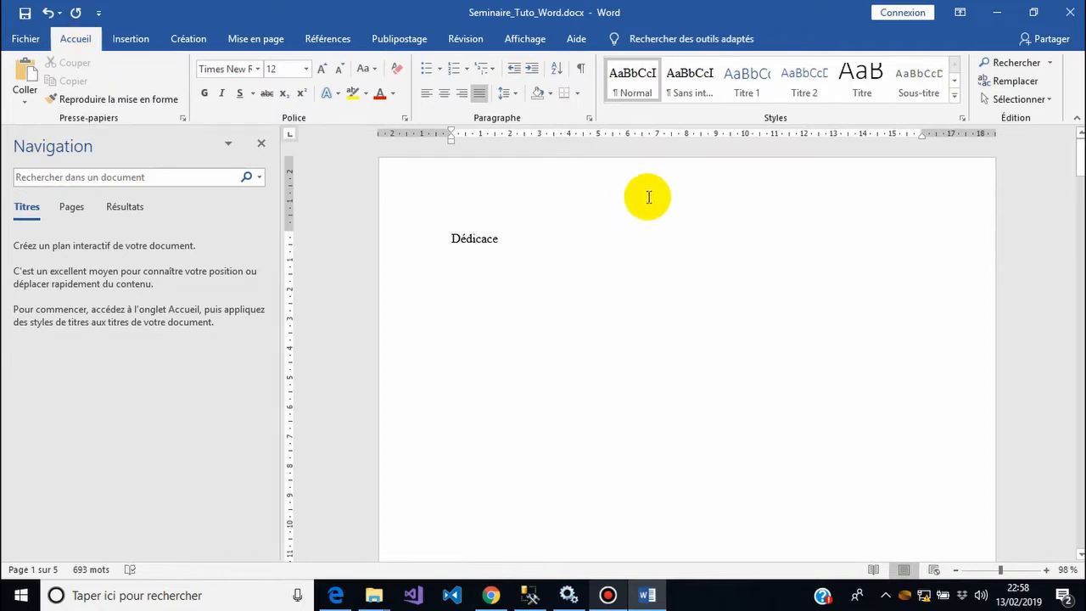
left_click(745, 84)
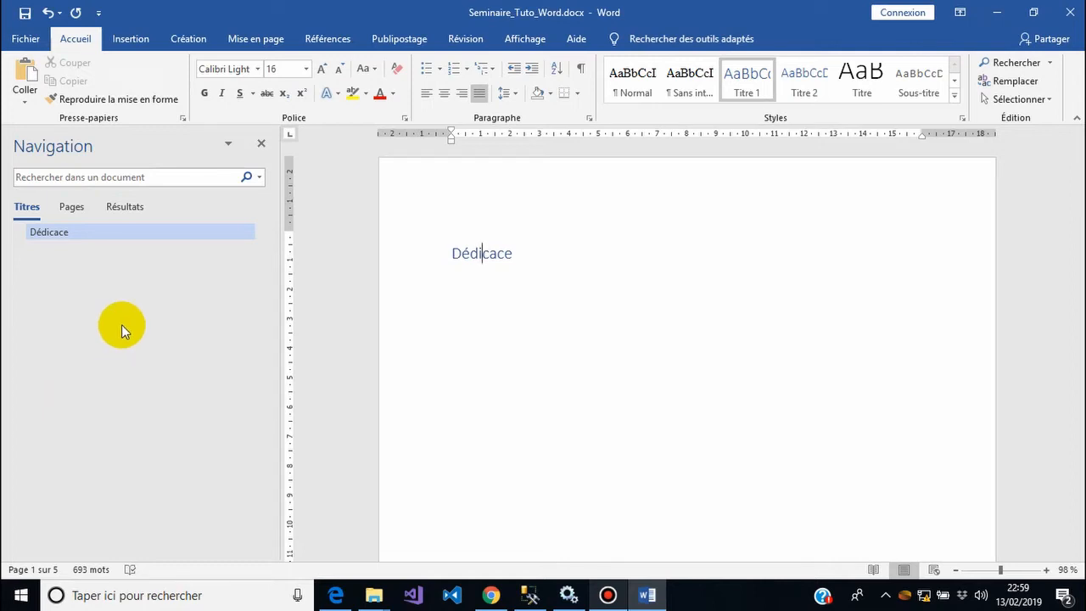
Step: Hide the navigation pane and display it again
left_click(521, 40)
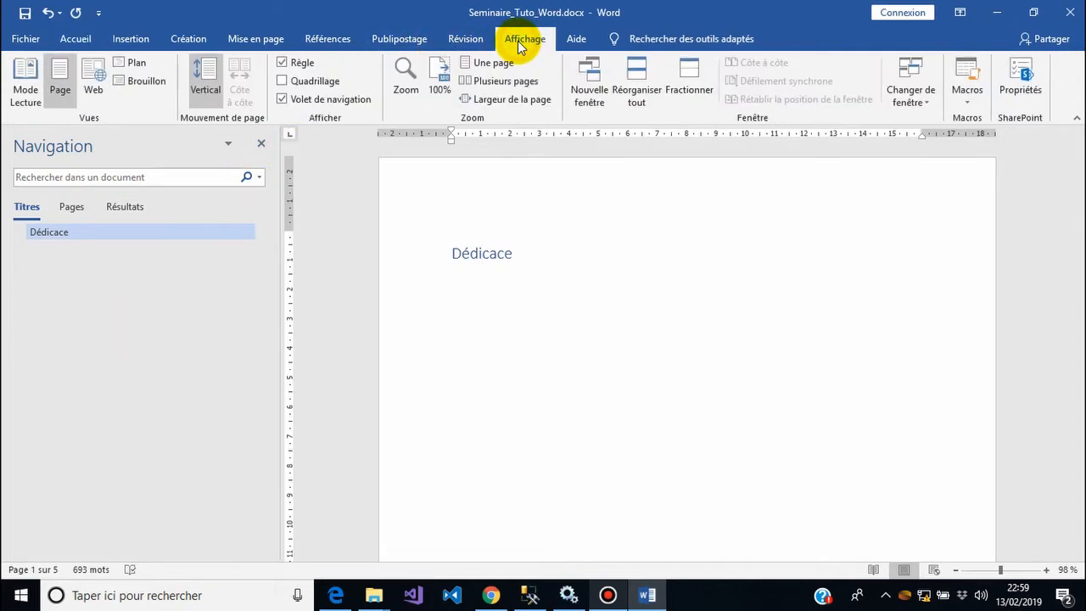
left_click(284, 103)
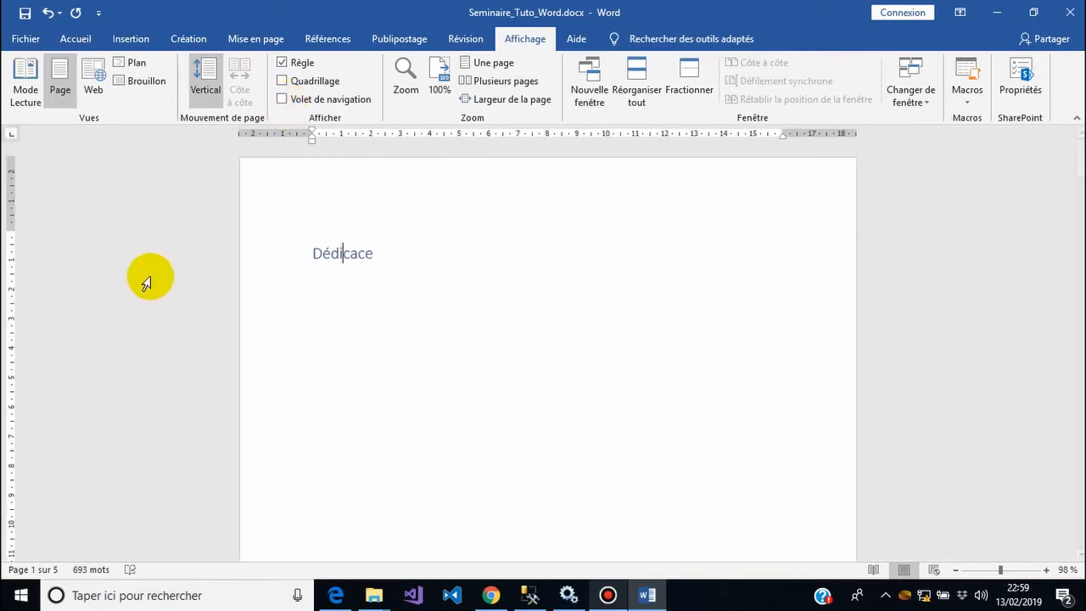
left_click(284, 101)
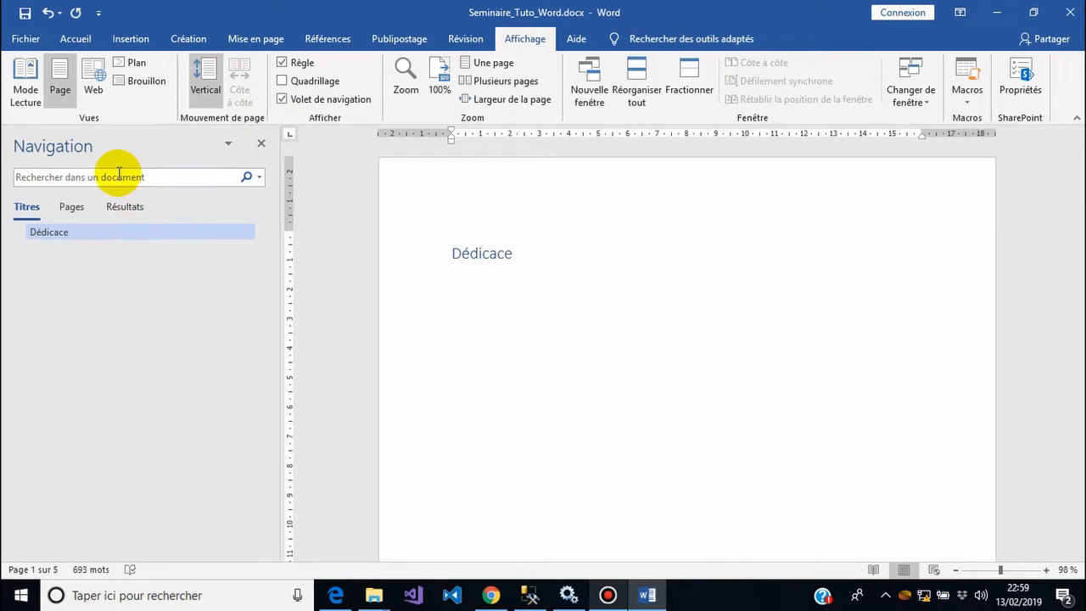
left_click(75, 39)
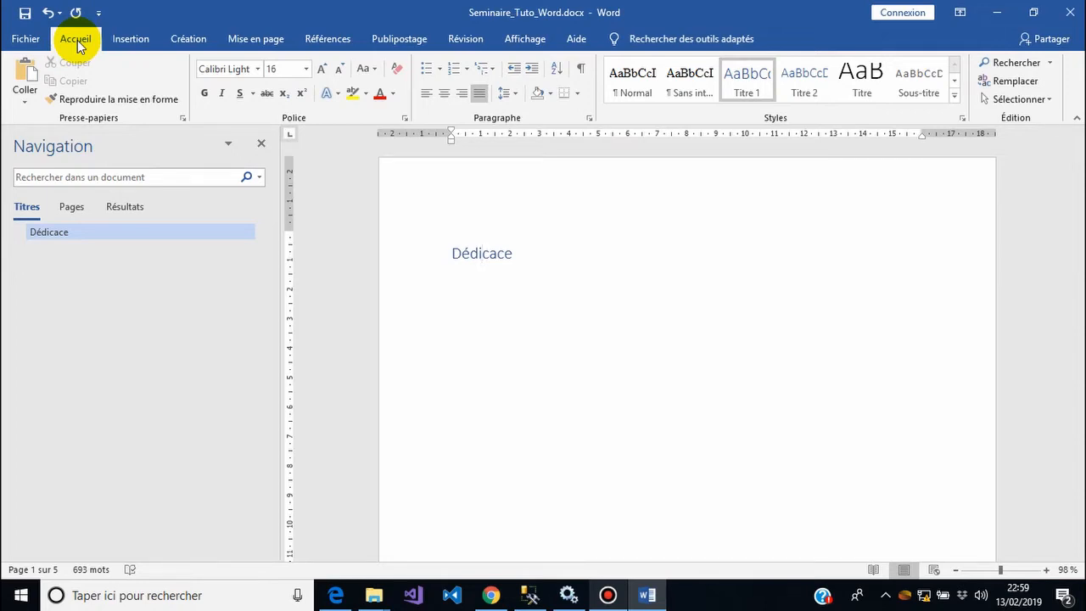
Step: Save the document and undo the Titre 1 style on the Dédicace line
left_click(25, 14)
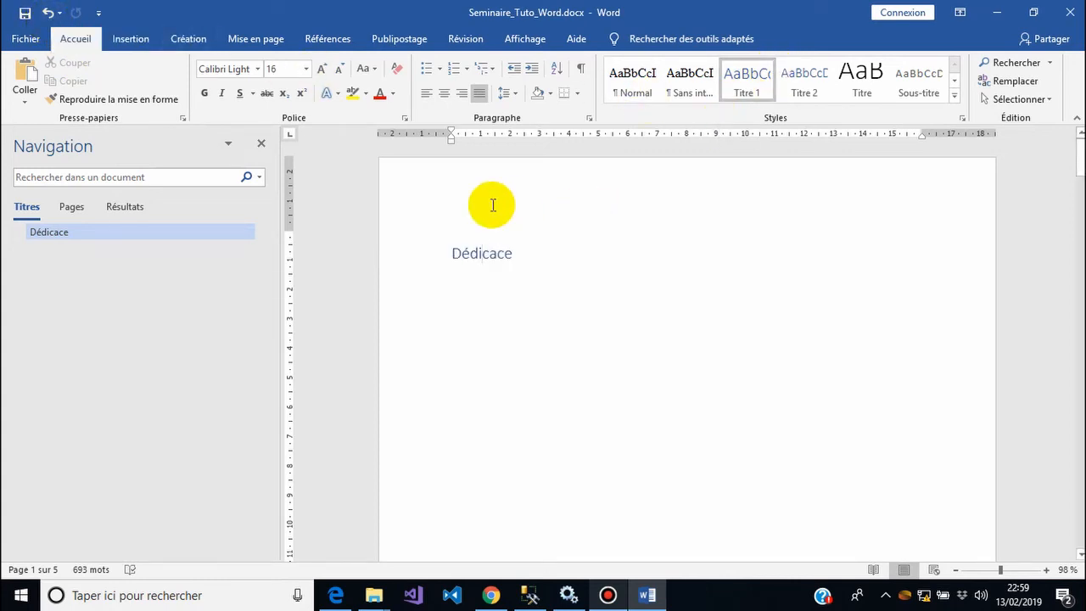
left_click(47, 13)
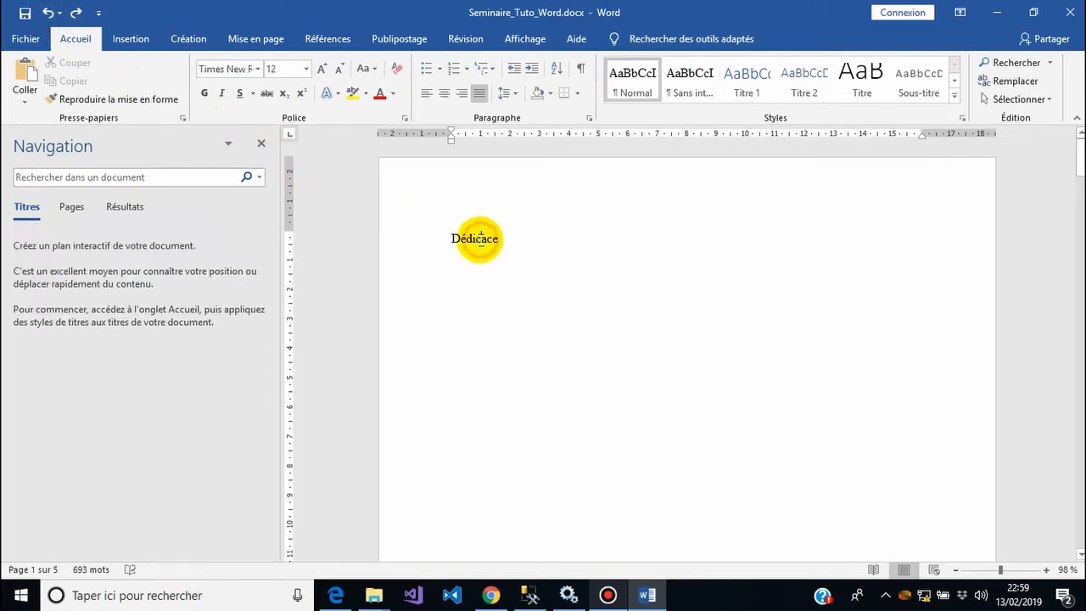
Step: Format the Dédicace line at size 24 in bold with the theme's blue font colour, and centre it
left_click(307, 69)
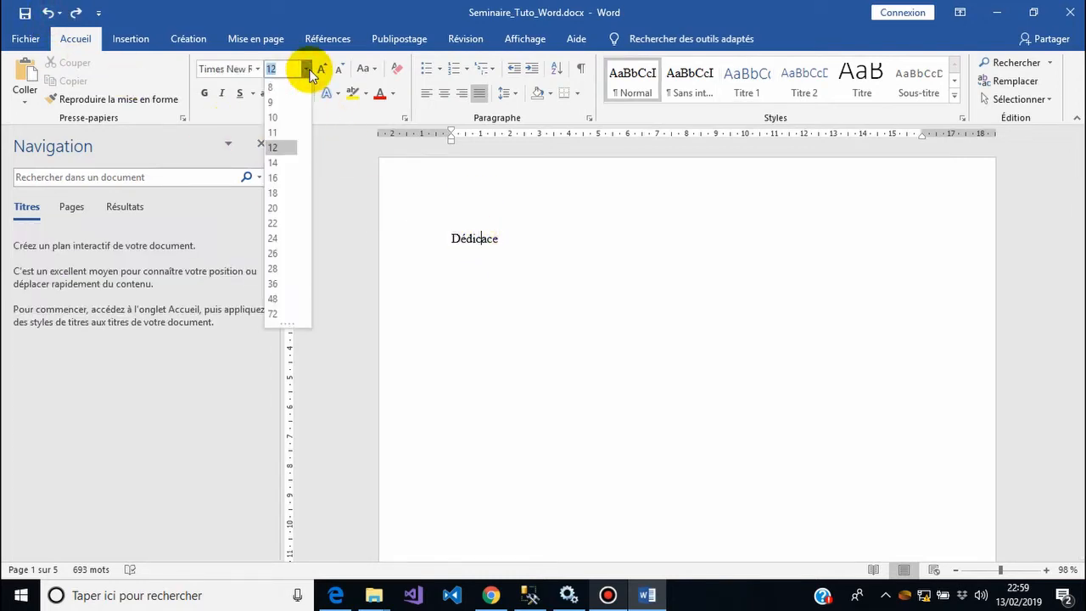
left_click(281, 239)
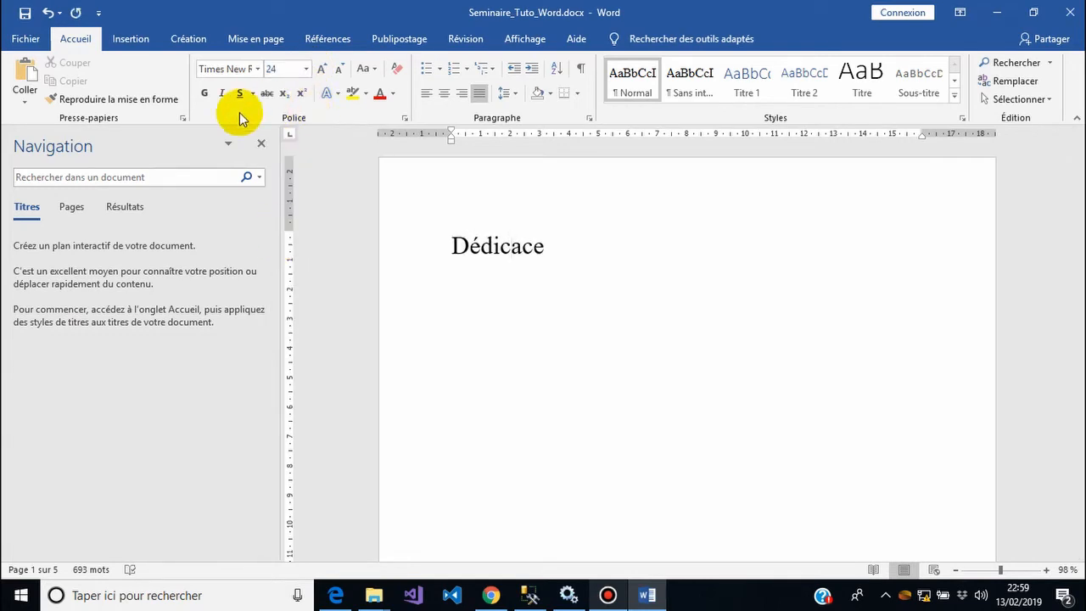
left_click(204, 94)
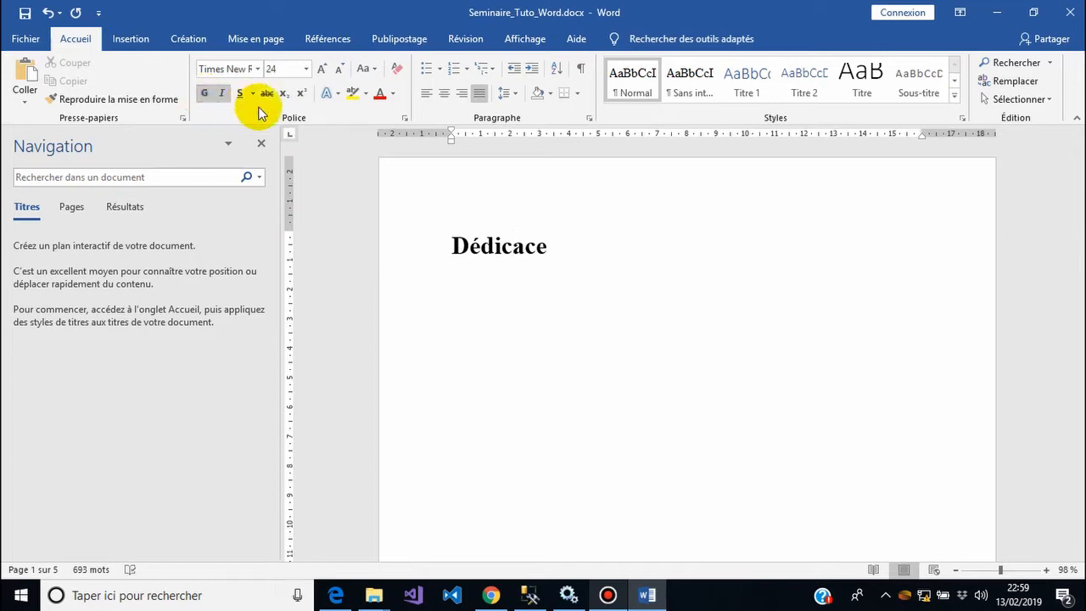
left_click(392, 95)
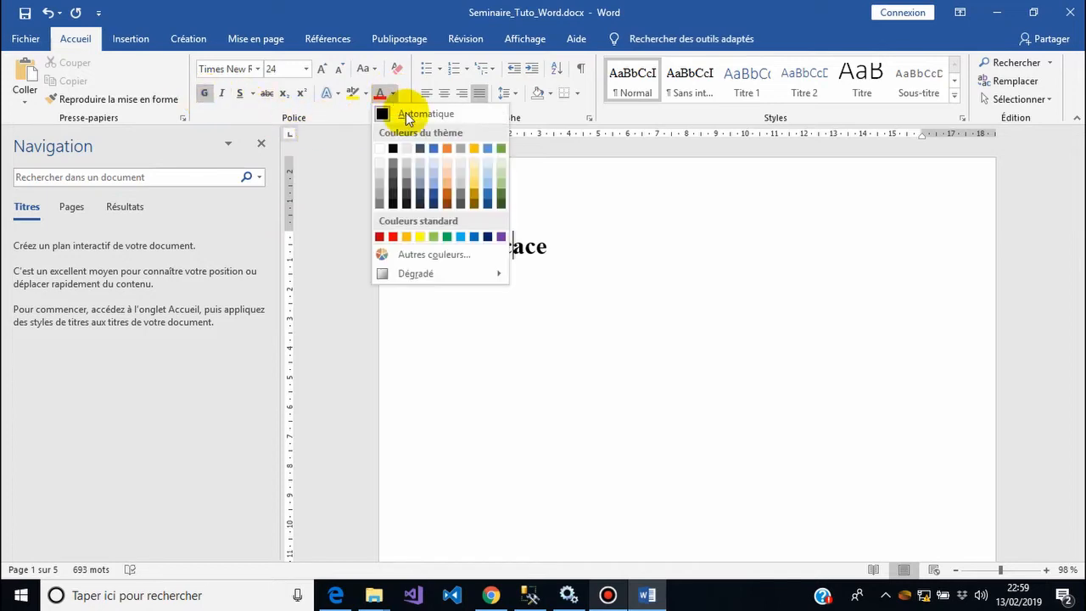
left_click(433, 149)
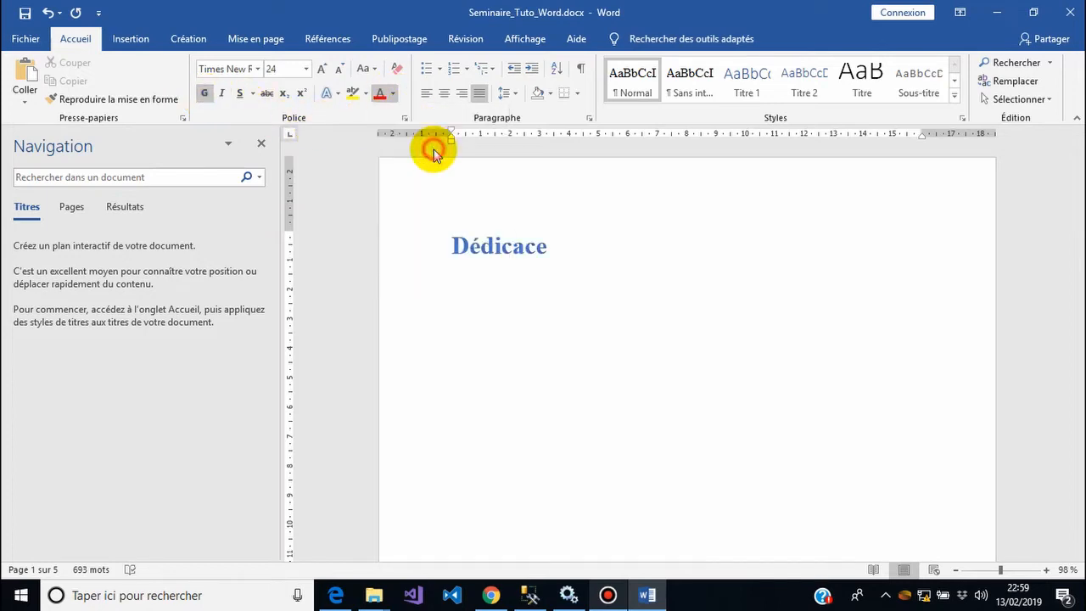
left_click(446, 93)
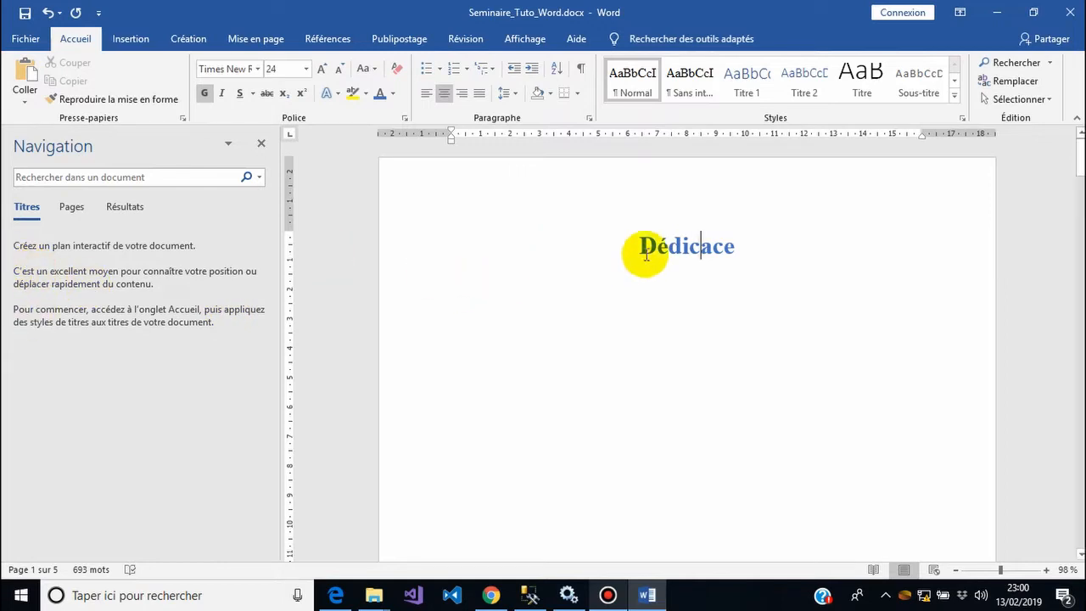
Step: Set the Dédicace paragraph's outline level to Niveau 1 and save the document
right_click(674, 249)
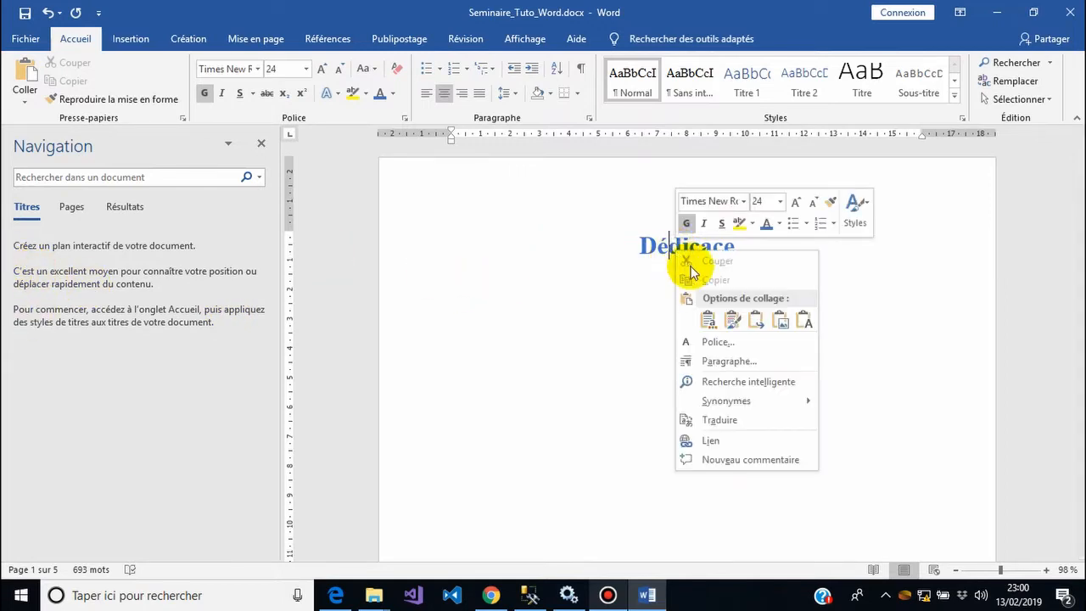
left_click(715, 361)
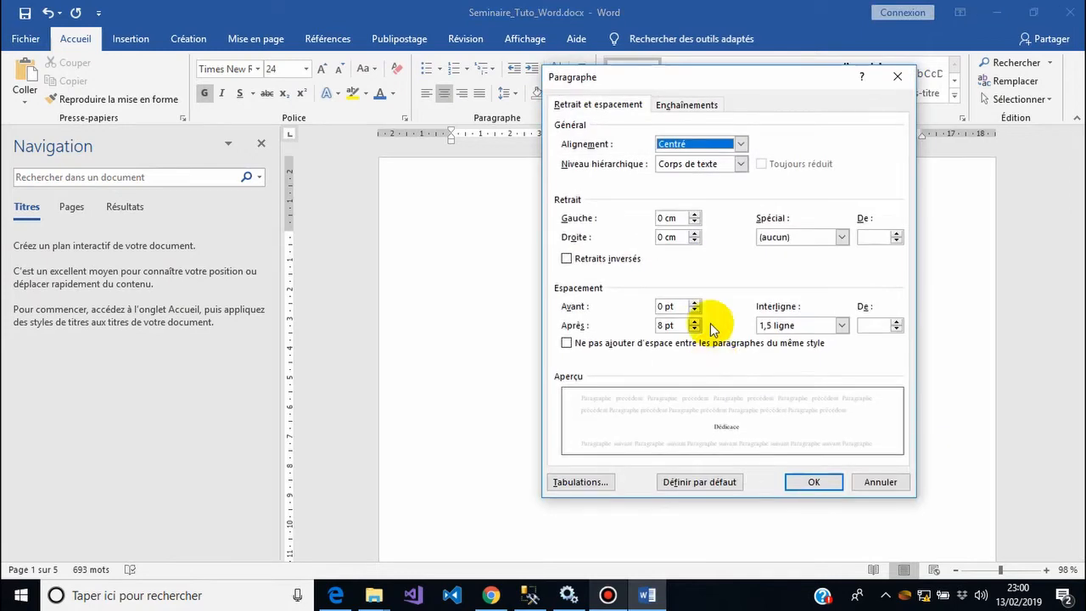
left_click(674, 169)
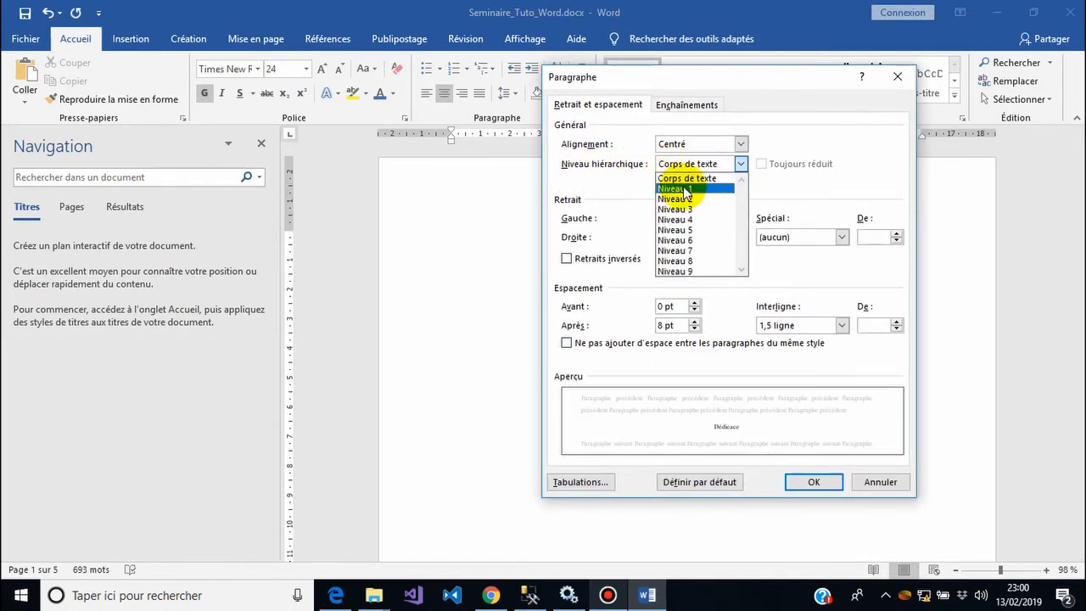
left_click(683, 188)
left_click(812, 482)
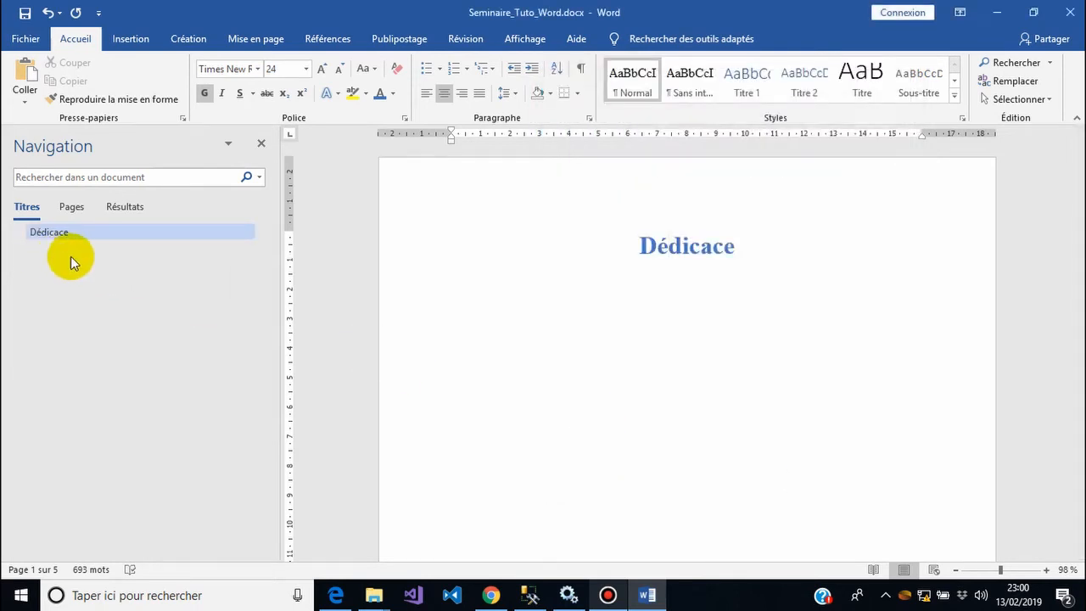
left_click(26, 13)
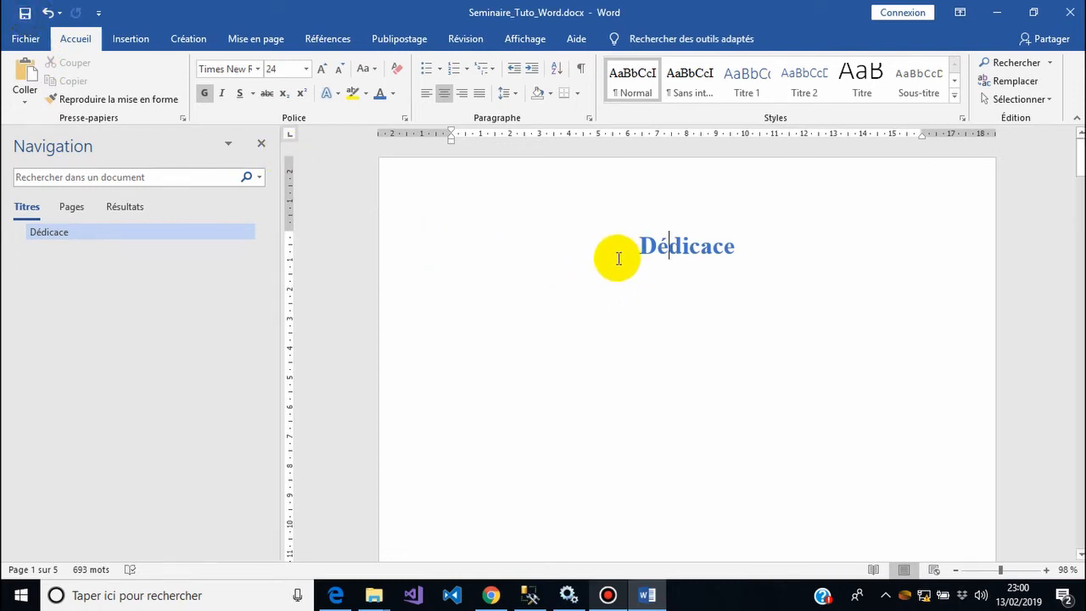
Step: Create a new style named Partie from the formatting of the Dédicace heading
left_click(683, 246)
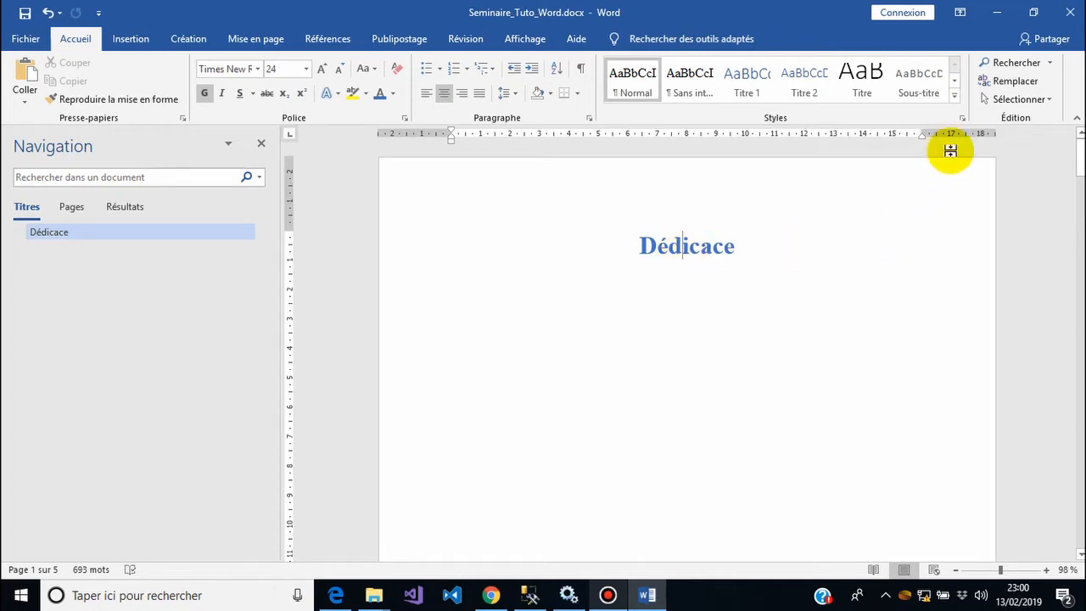
left_click(956, 98)
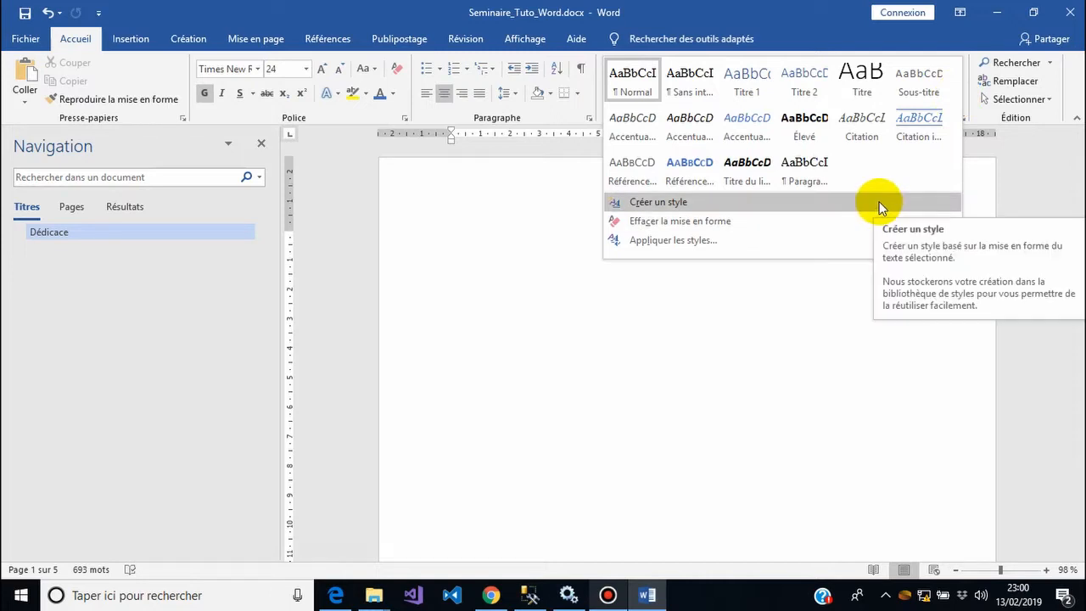
left_click(772, 205)
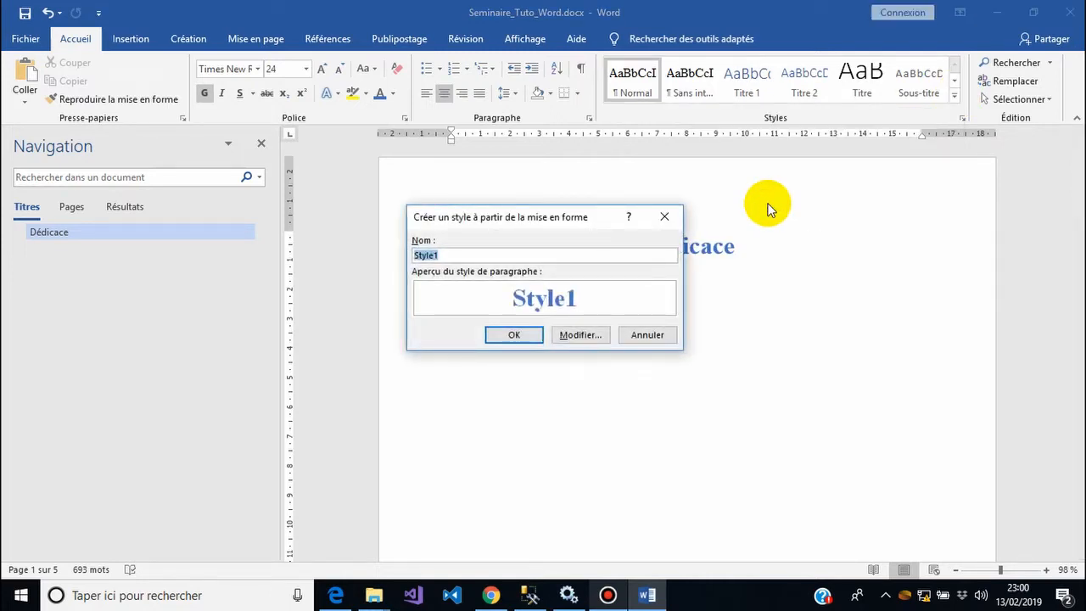
type("Partie")
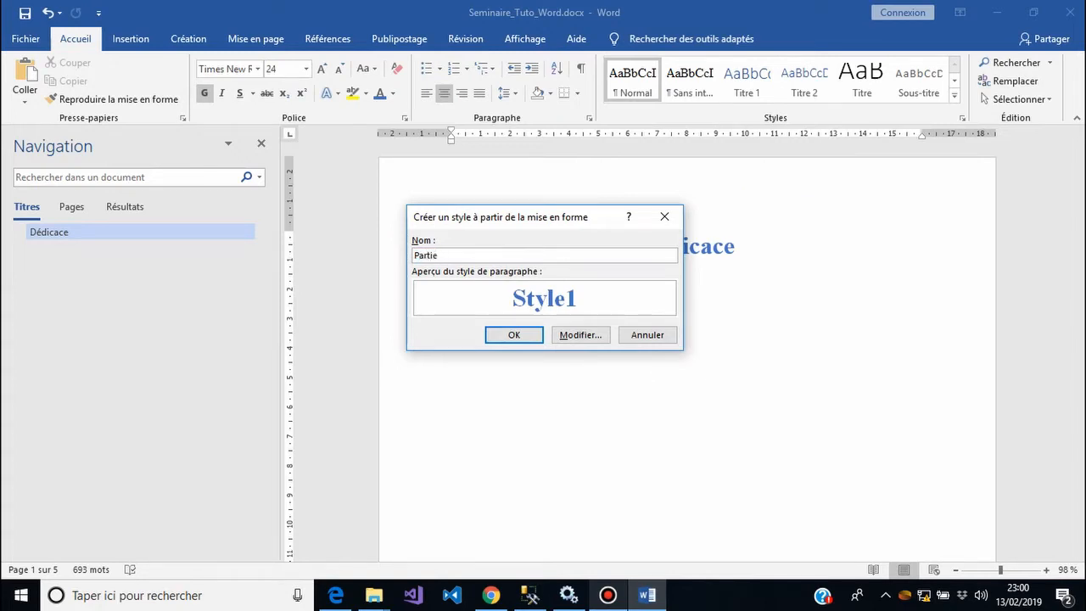
left_click(515, 333)
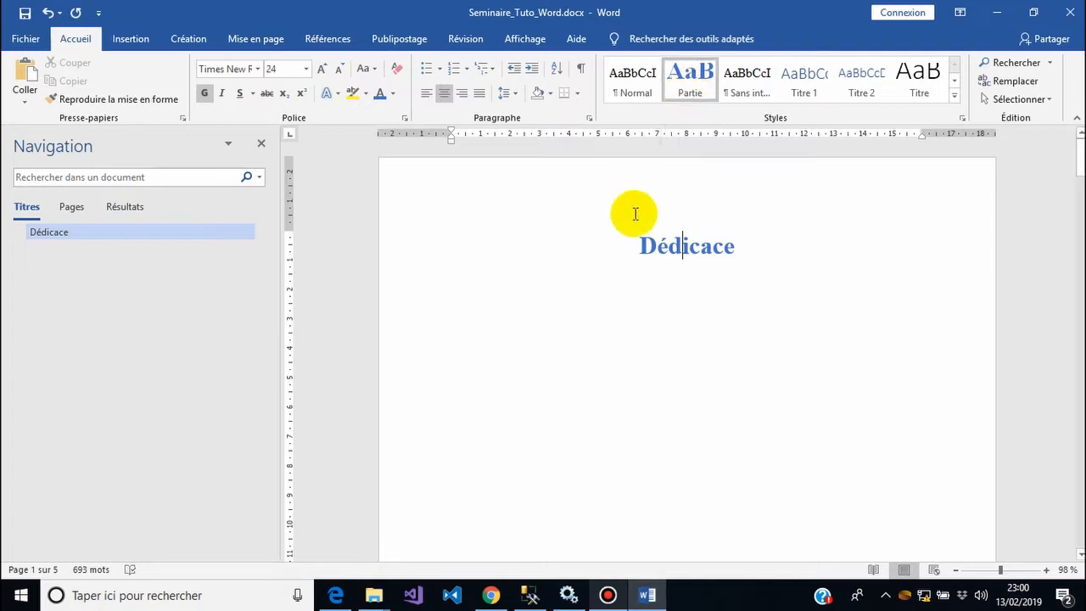
Step: Apply the Partie style to the Remerciements line and insert a page break before Sommaire
left_click_drag(1080, 157, 983, 252)
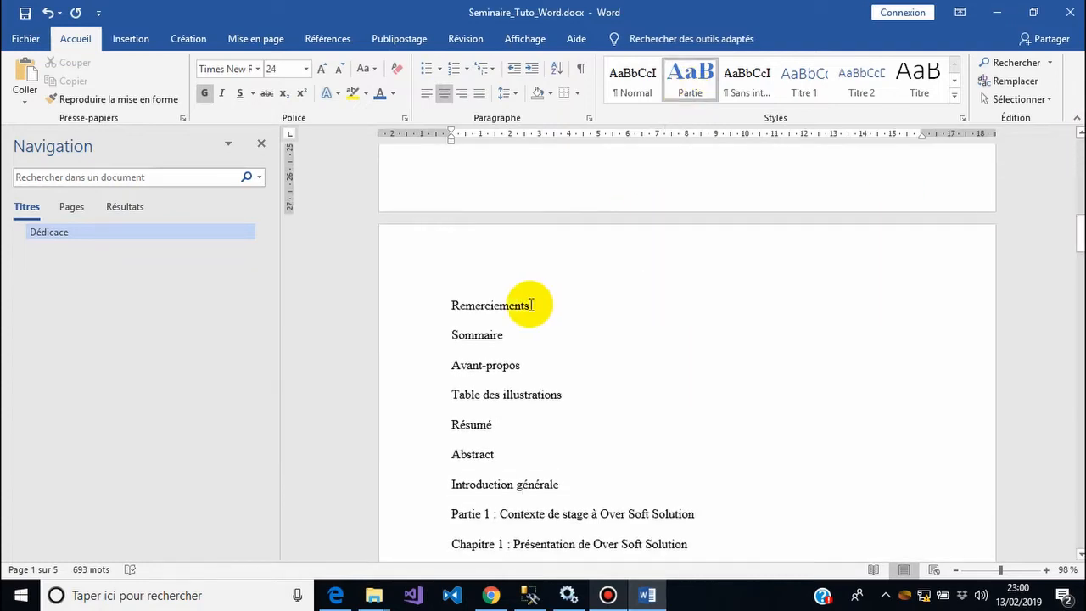
left_click(500, 305)
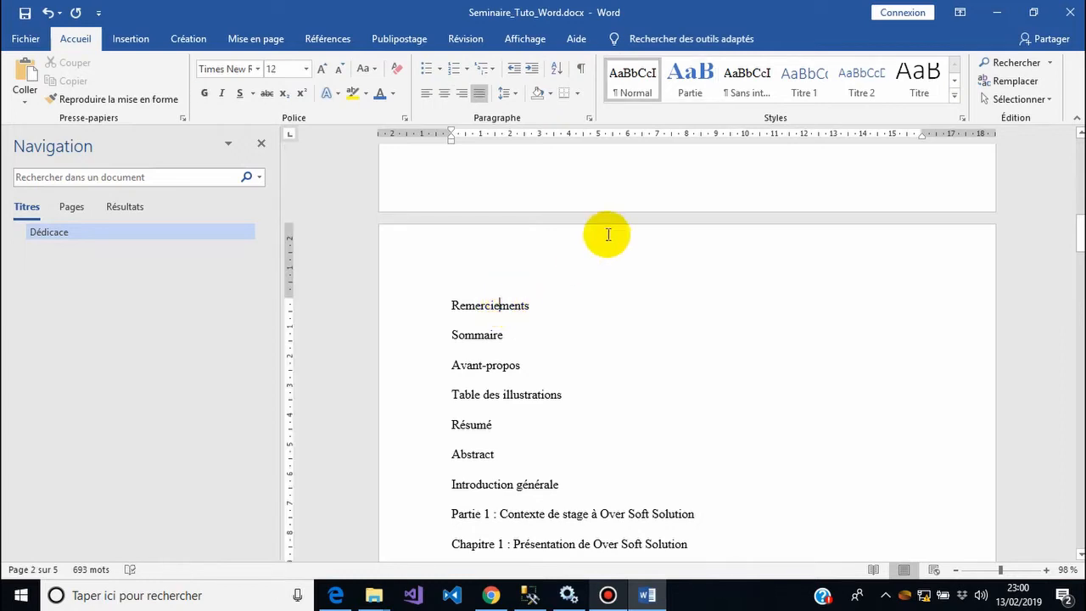
left_click(687, 82)
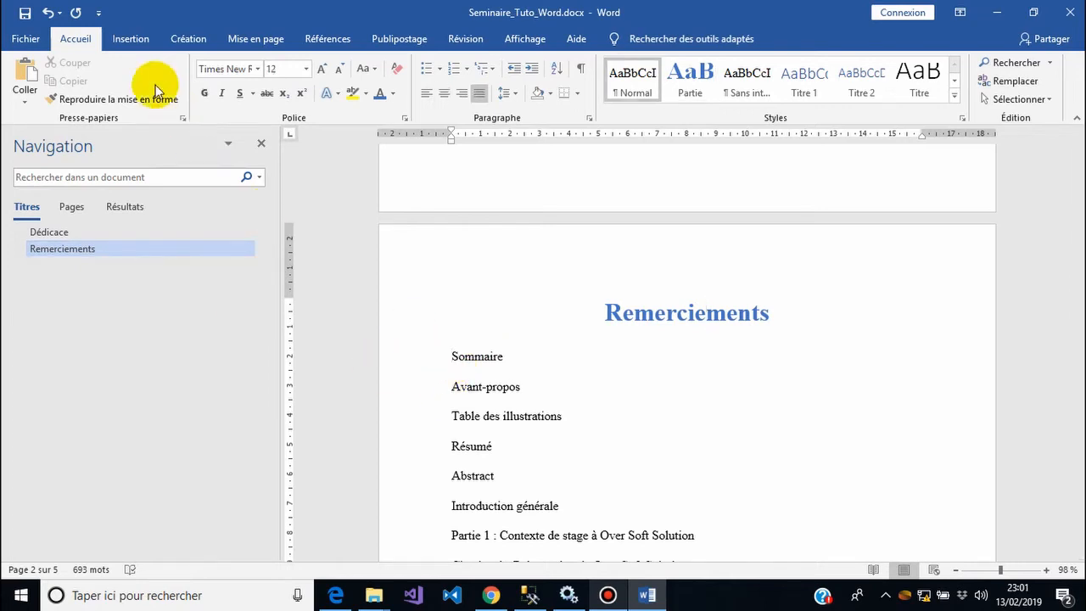
left_click(128, 38)
left_click(58, 99)
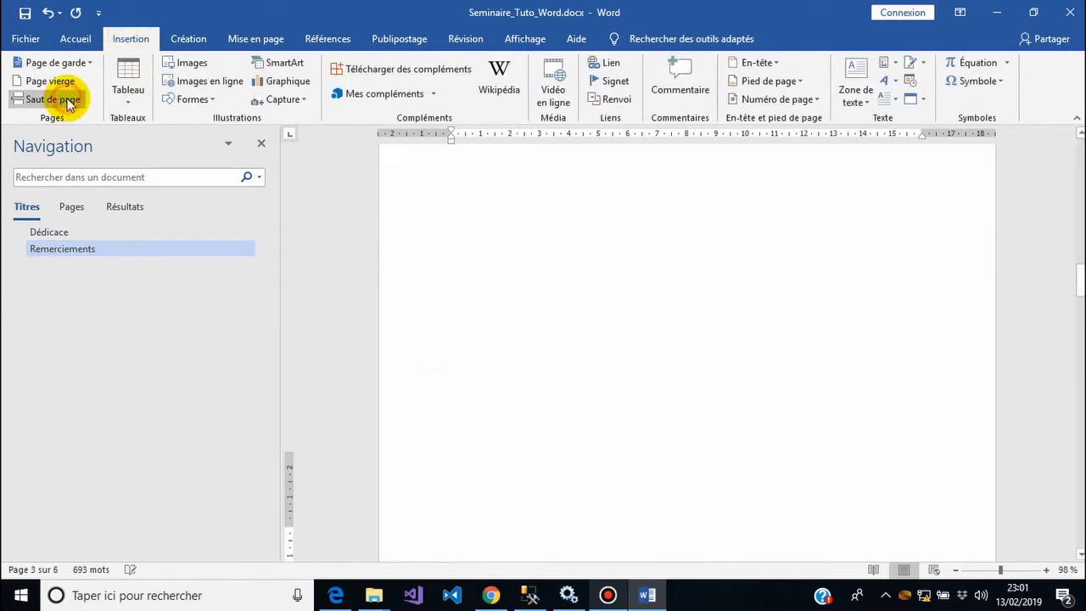
Step: Insert a page break before the line "Partie 1 : Contexte de stage à Over Soft Solution" and apply the Partie style to it
left_click_drag(1080, 264, 1079, 301)
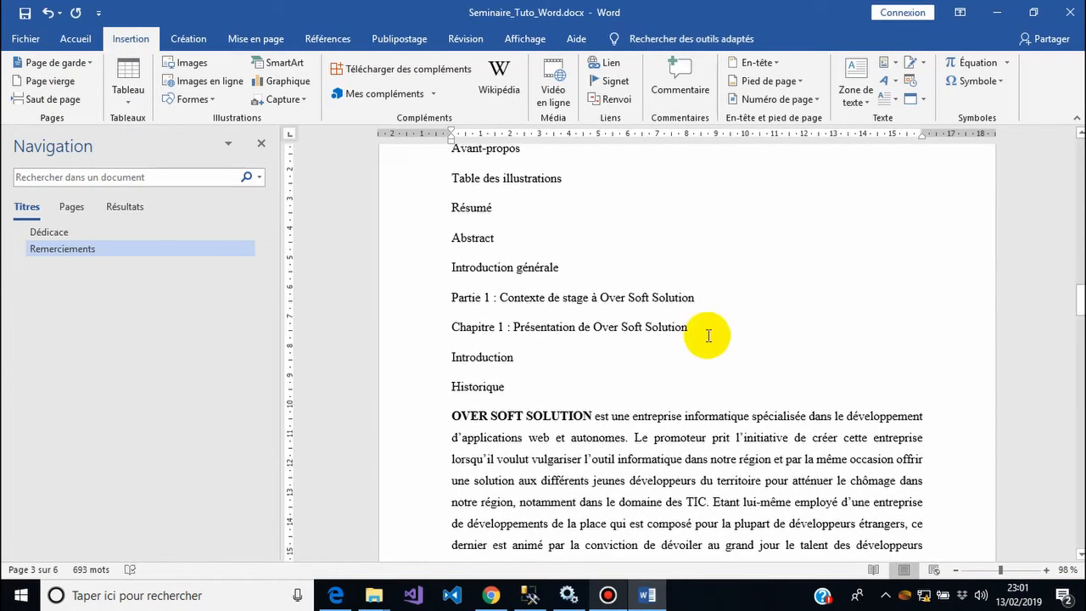
left_click(452, 297)
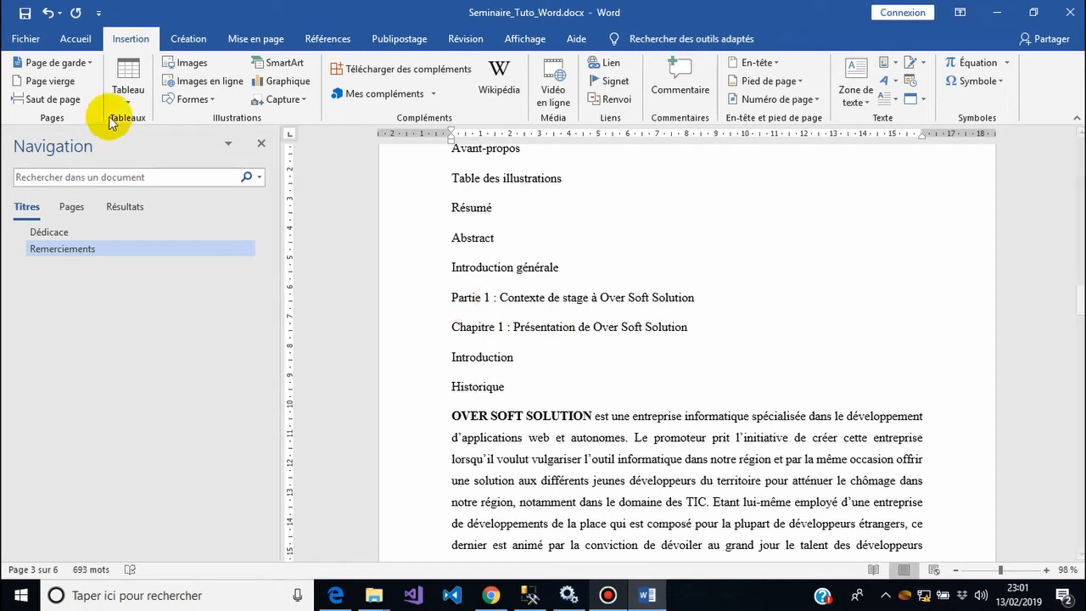
left_click(47, 100)
left_click_drag(1080, 307, 1079, 317)
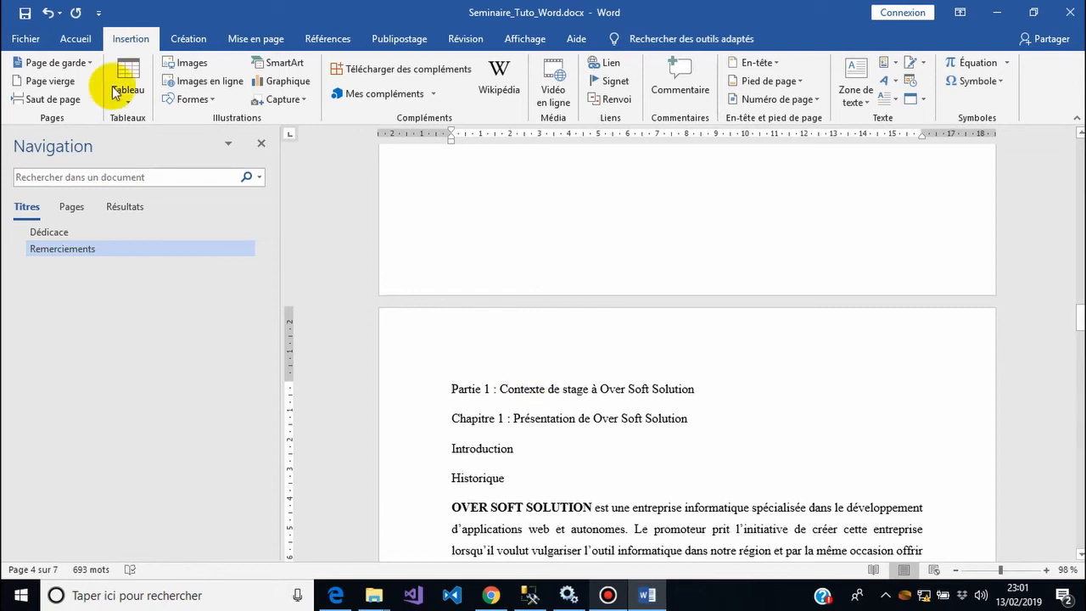
left_click(71, 41)
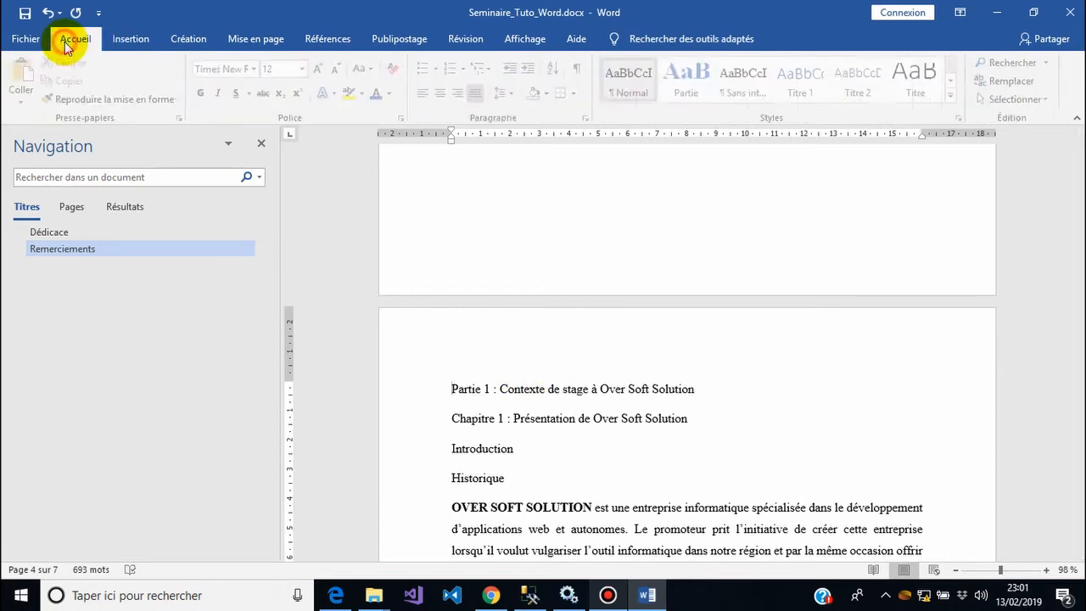
left_click(694, 95)
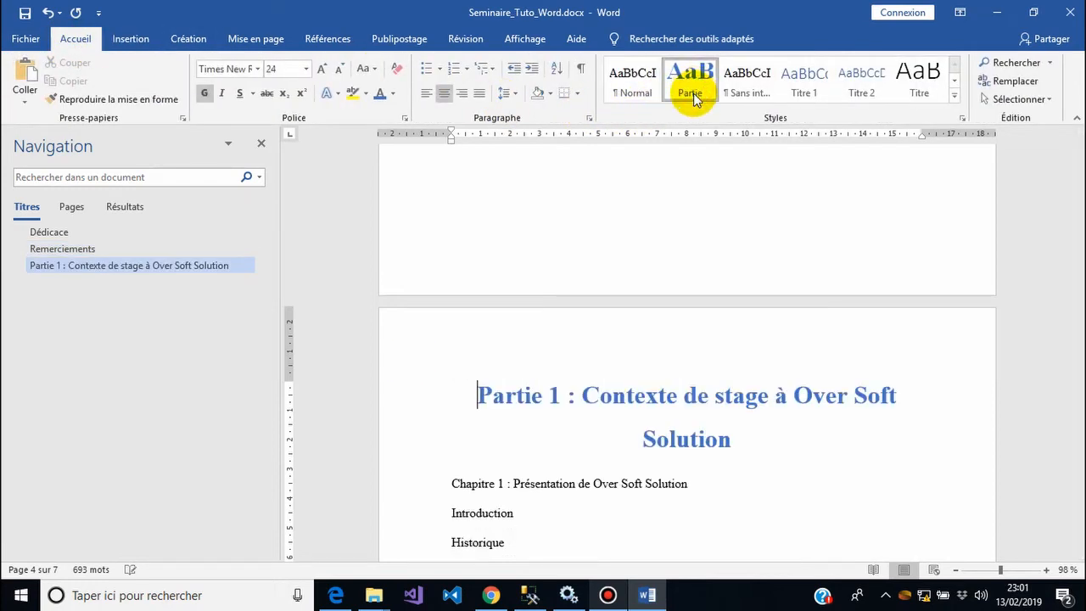
Step: Format the line "Chapitre 1 : Présentation de Over Soft Solution" at size 18 in bold with the blue font colour
left_click(455, 485)
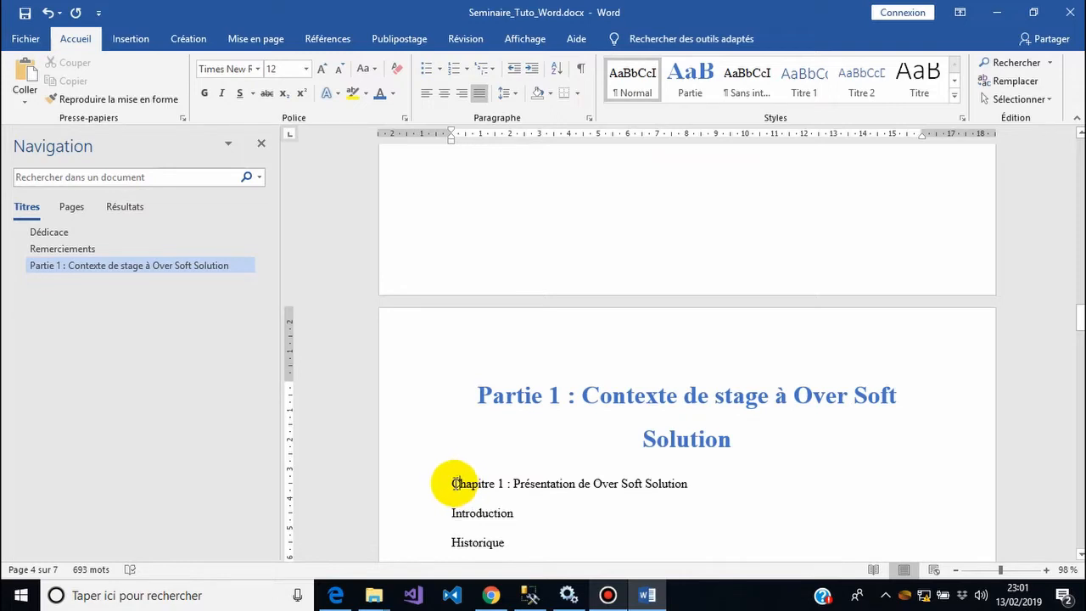
left_click_drag(452, 483, 693, 489)
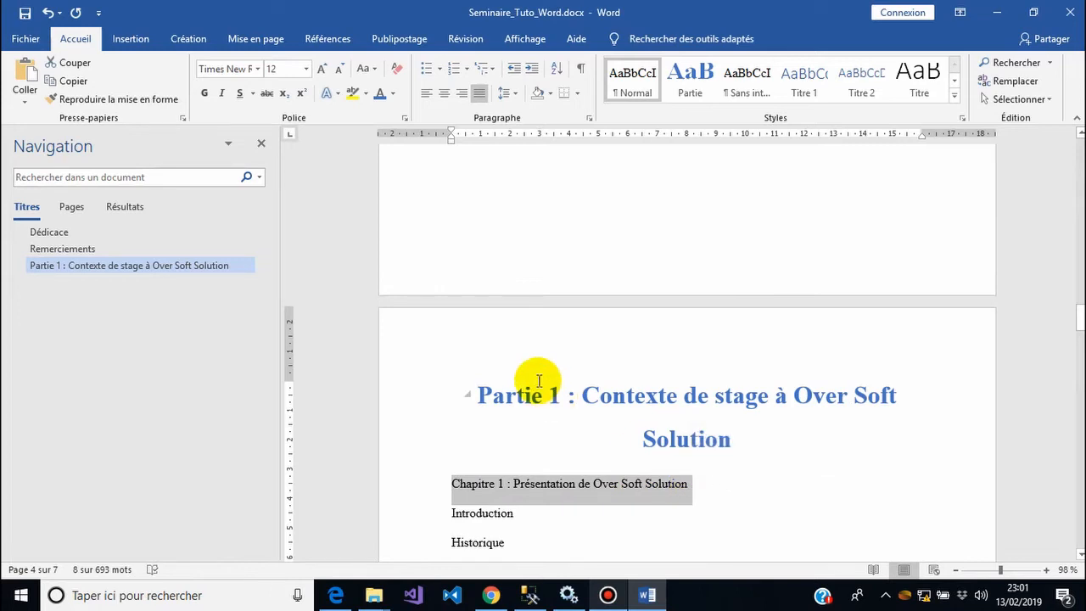
left_click(305, 69)
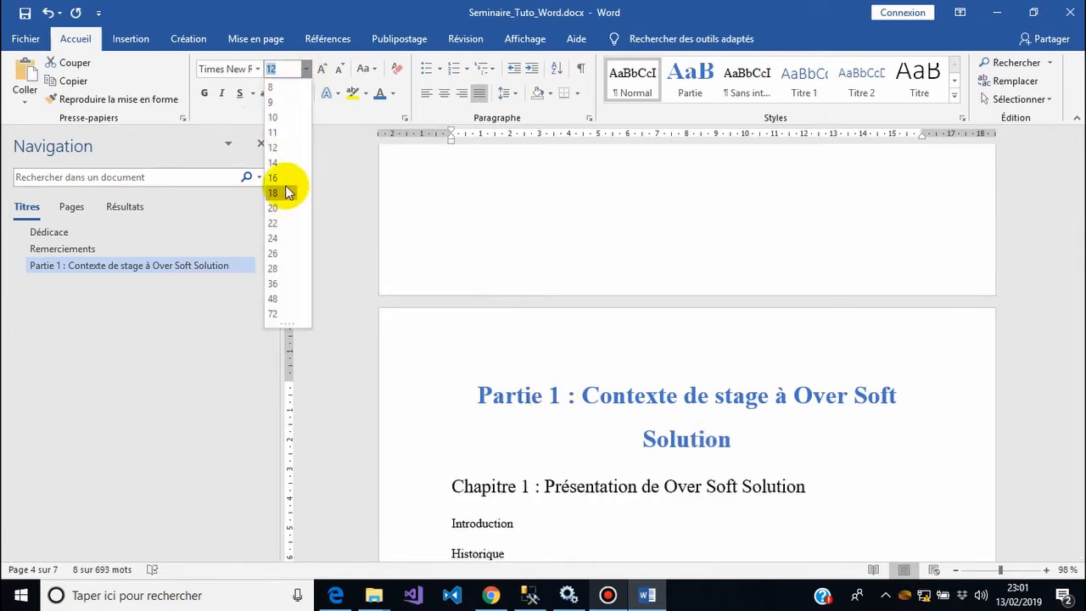
left_click(286, 177)
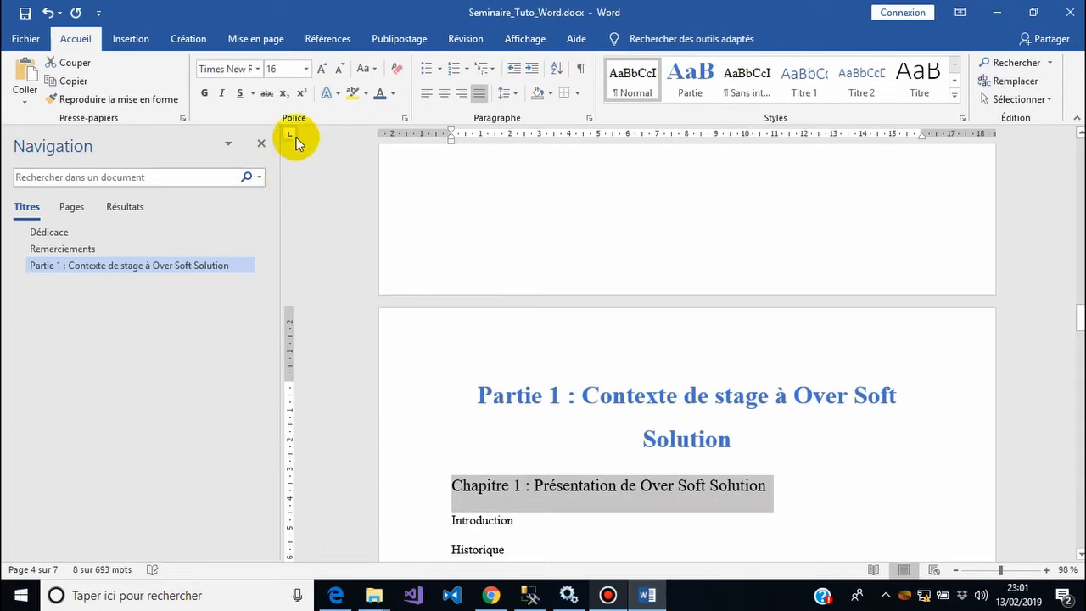
left_click(322, 71)
left_click(319, 72)
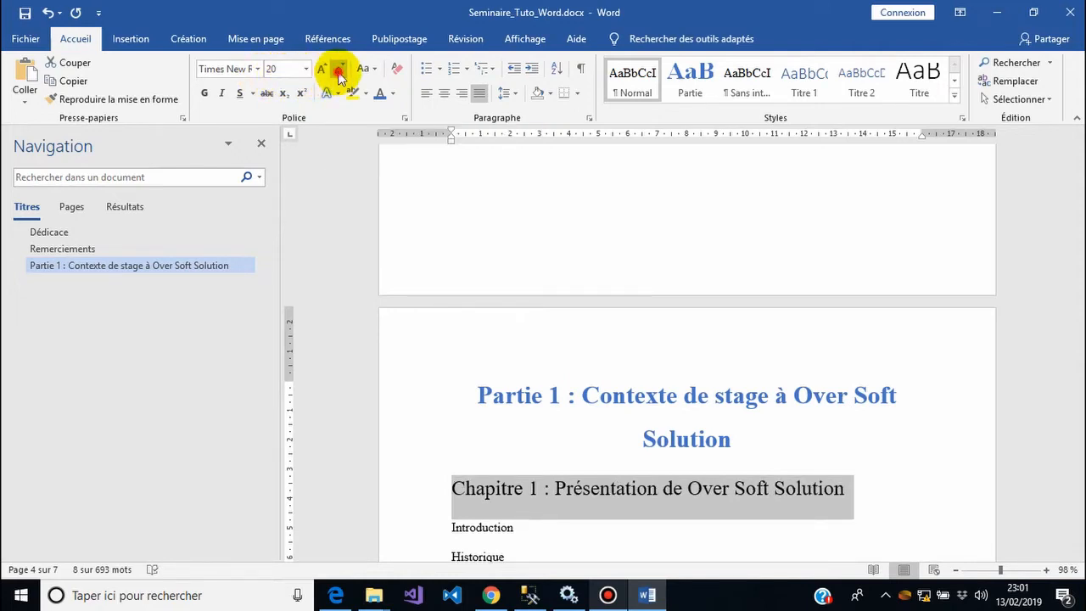
left_click(340, 71)
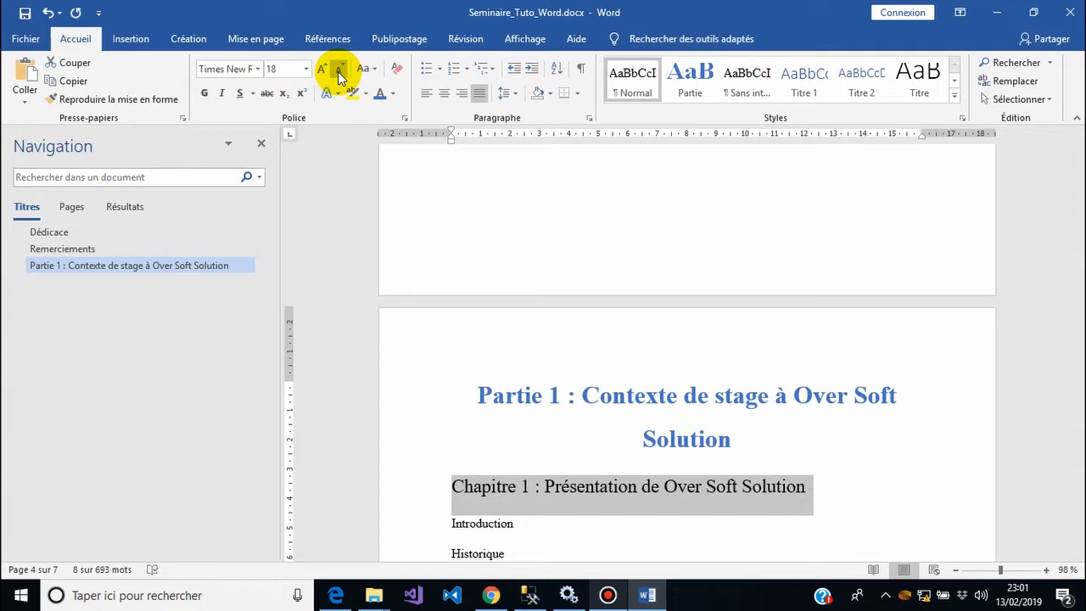
left_click(203, 93)
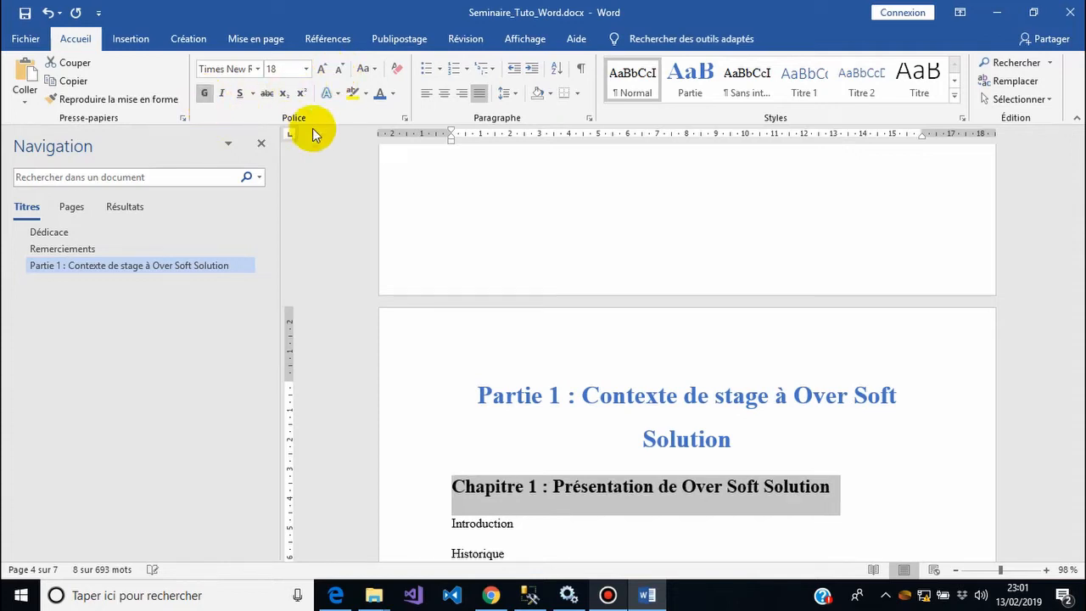
left_click(378, 94)
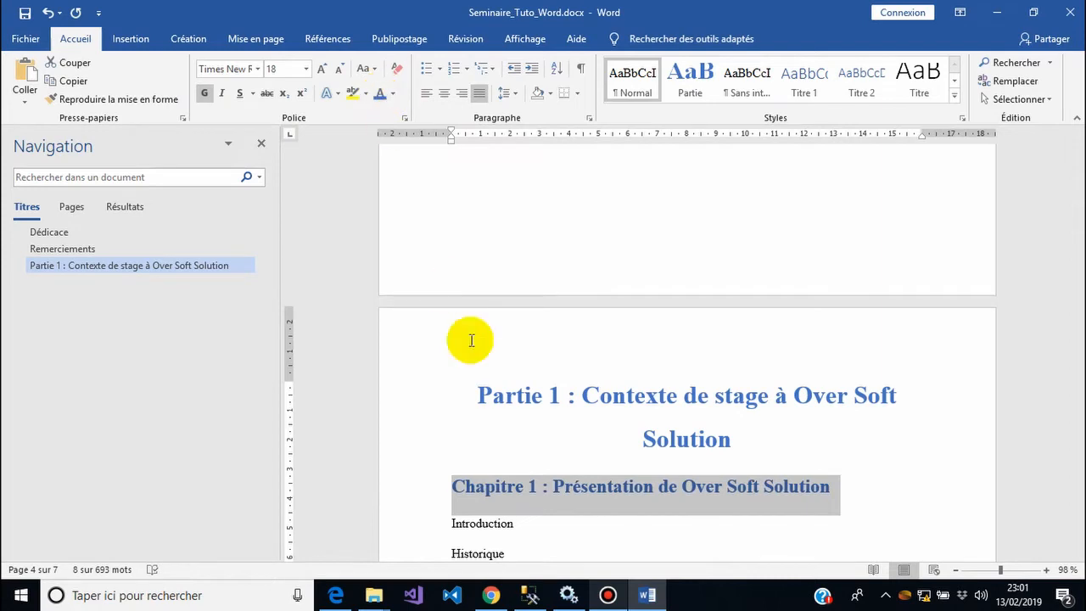
Step: Set the outline level of the Chapitre 1 heading paragraph to Niveau 2
left_click(582, 489)
right_click(582, 487)
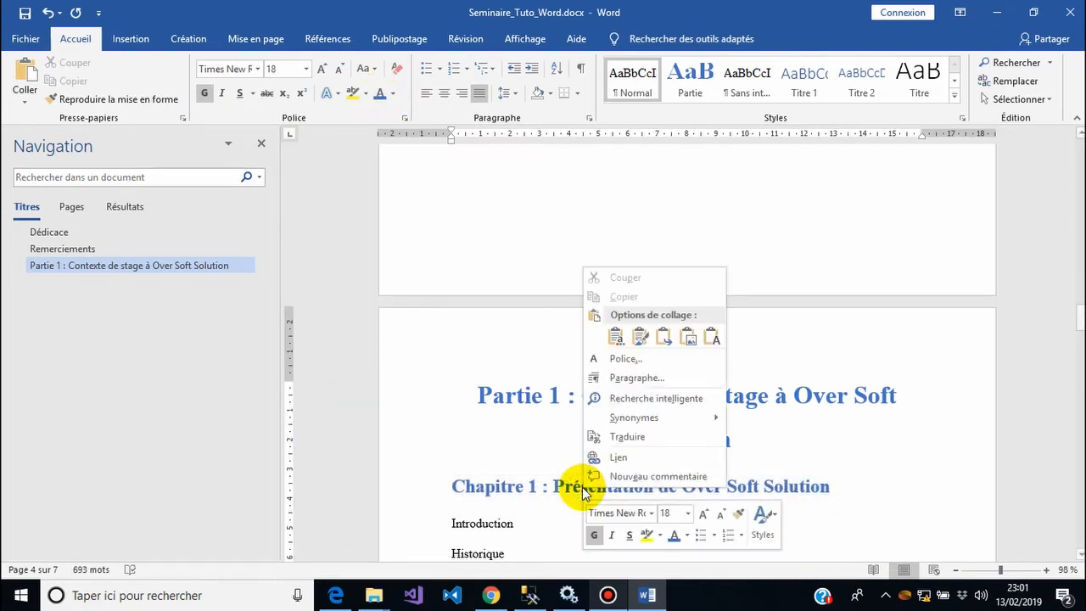
left_click(626, 381)
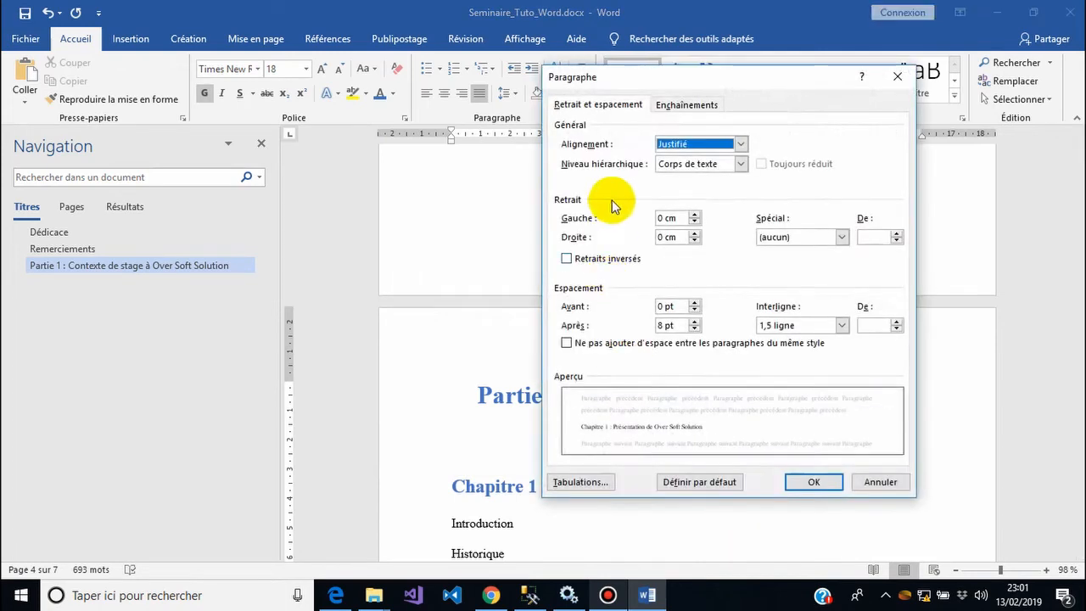
left_click(664, 165)
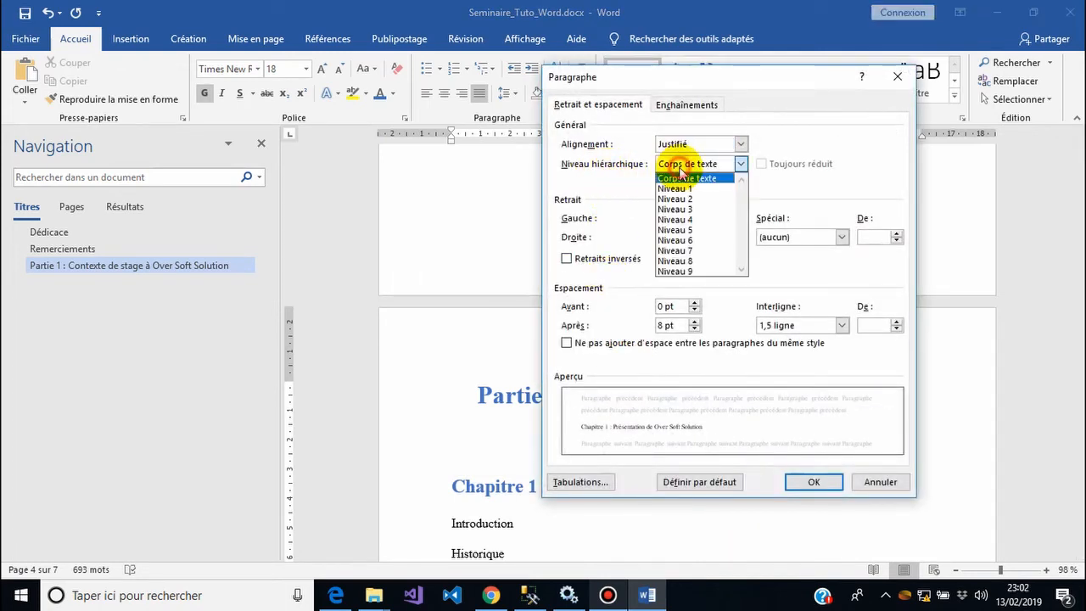
left_click(687, 200)
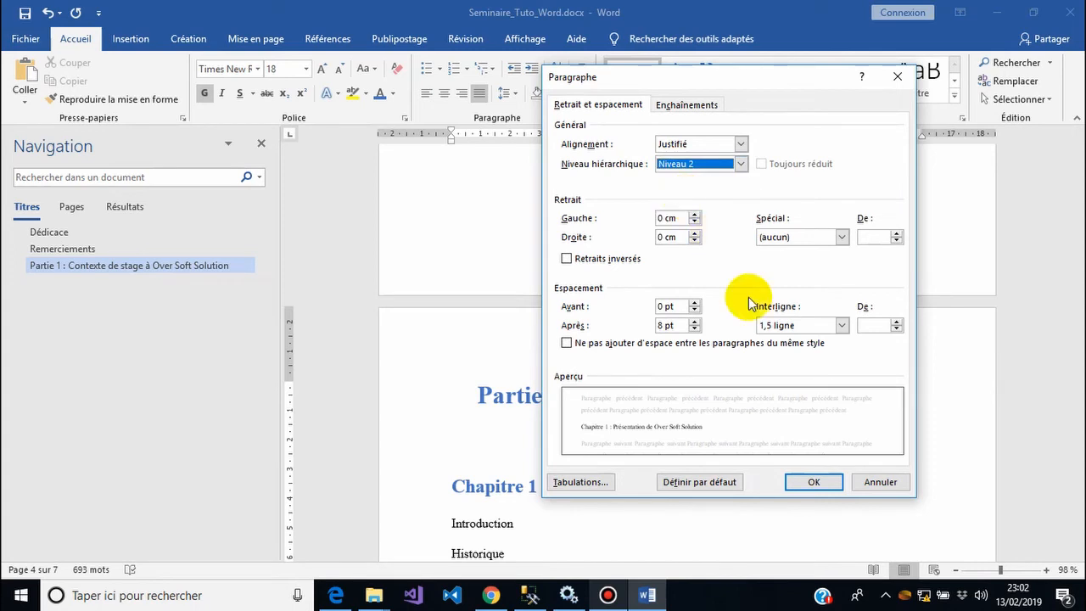
left_click(800, 481)
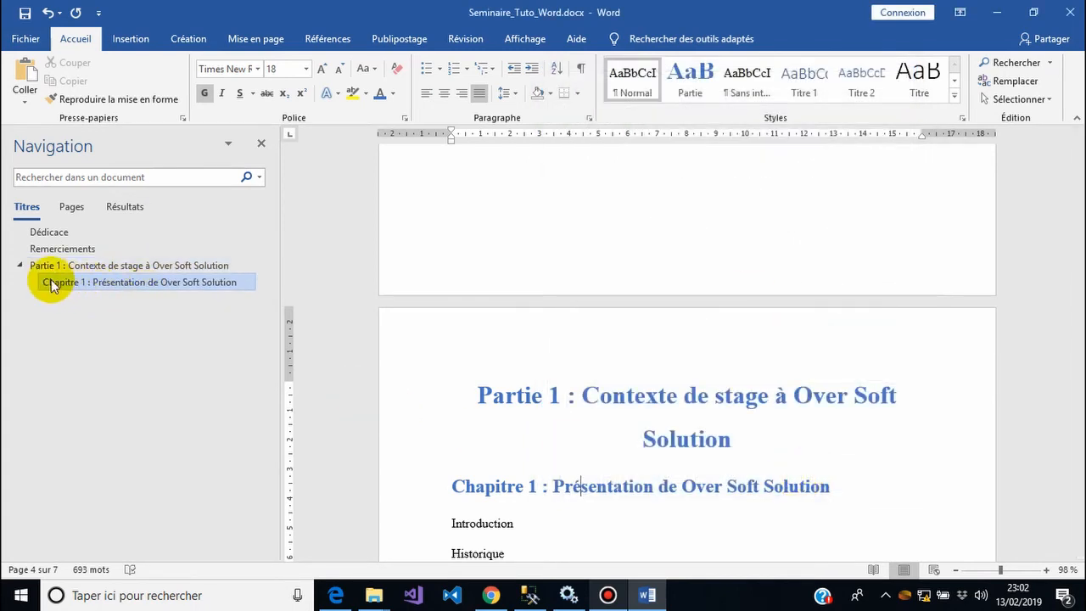
Step: Collapse and expand the Partie 1 entry in the navigation pane, and save the document
left_click(20, 266)
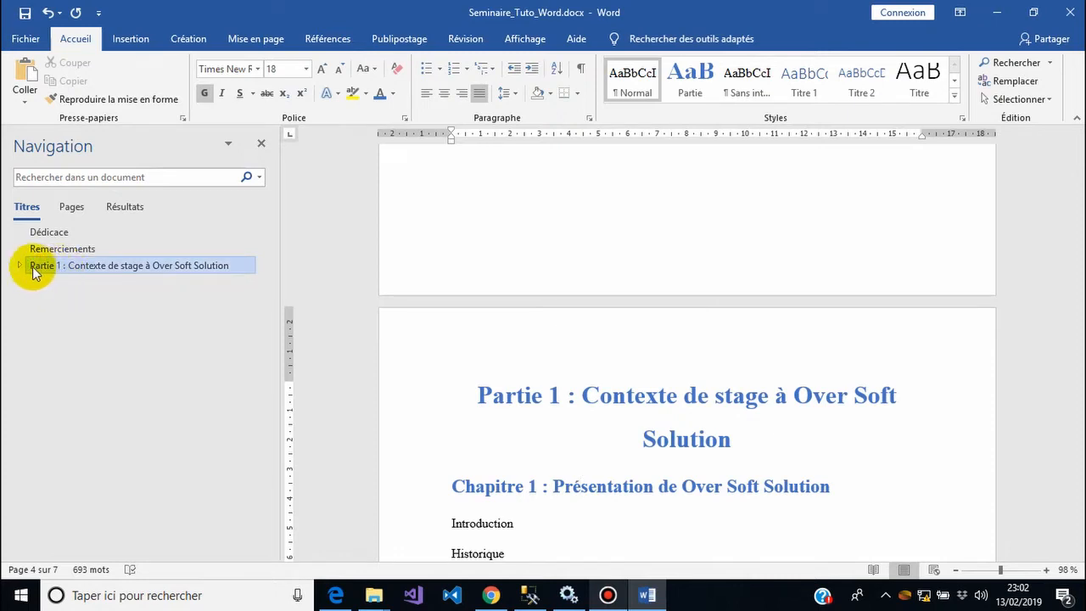
left_click(20, 265)
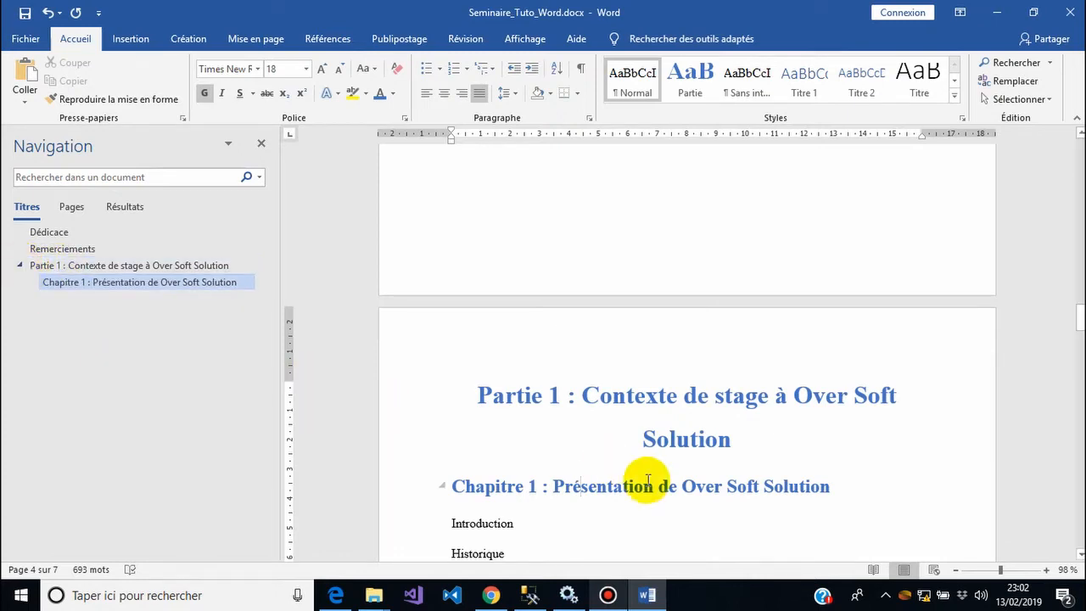
left_click(24, 13)
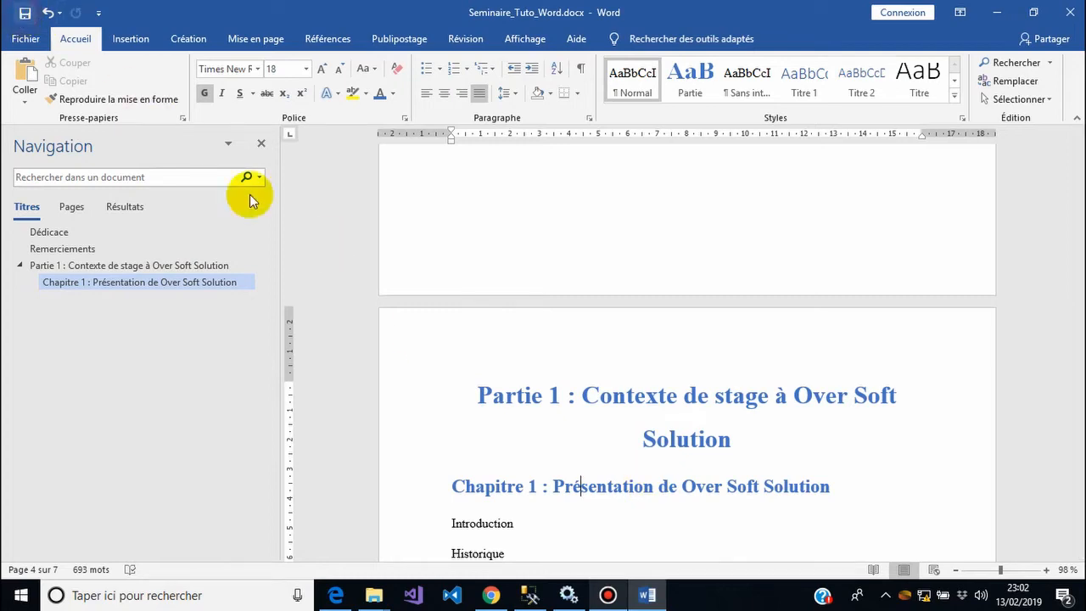
Step: Create a new style named Chapitre from the formatting of the Chapitre 1 heading
left_click(602, 486)
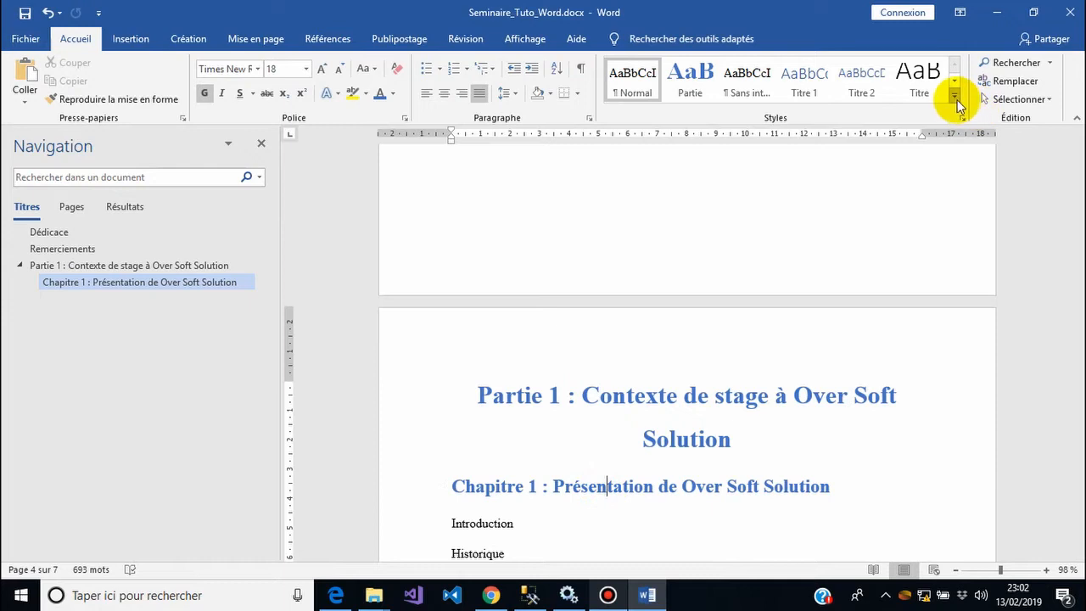
left_click(955, 101)
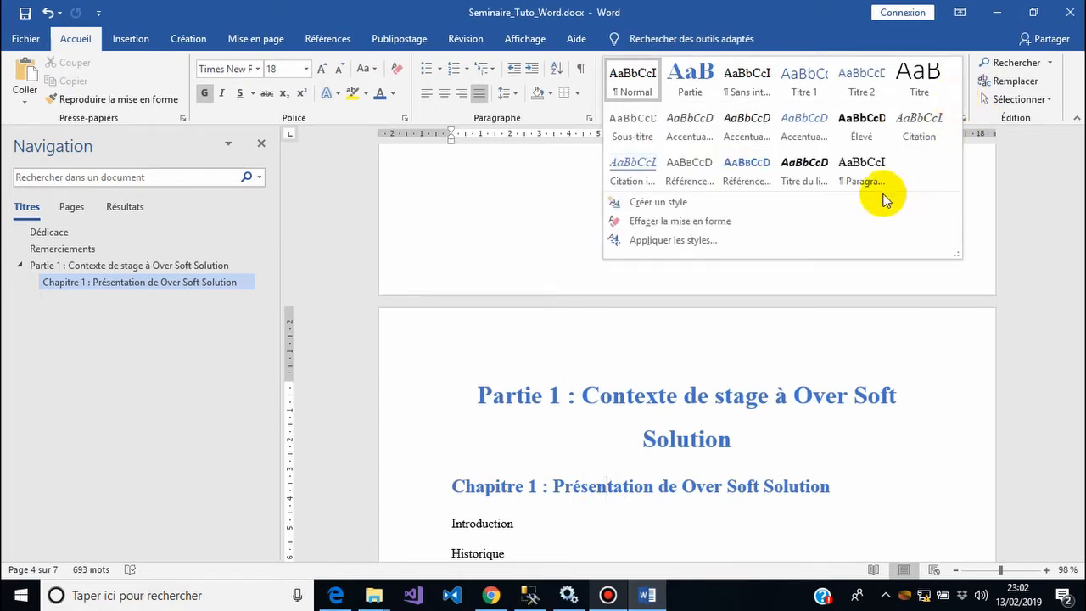
left_click(813, 204)
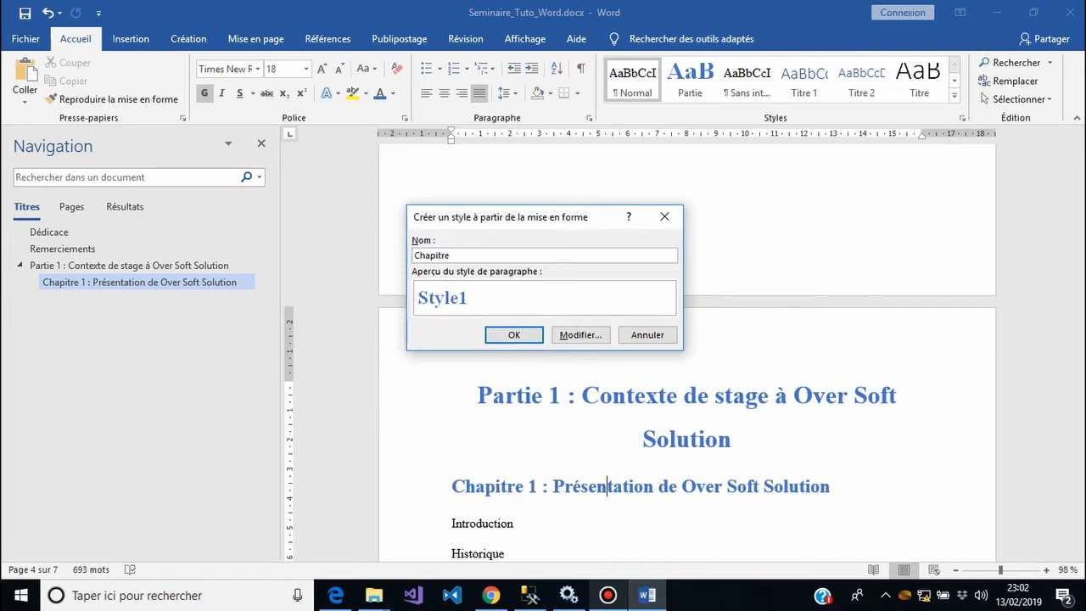
type("Chapitre")
left_click(514, 335)
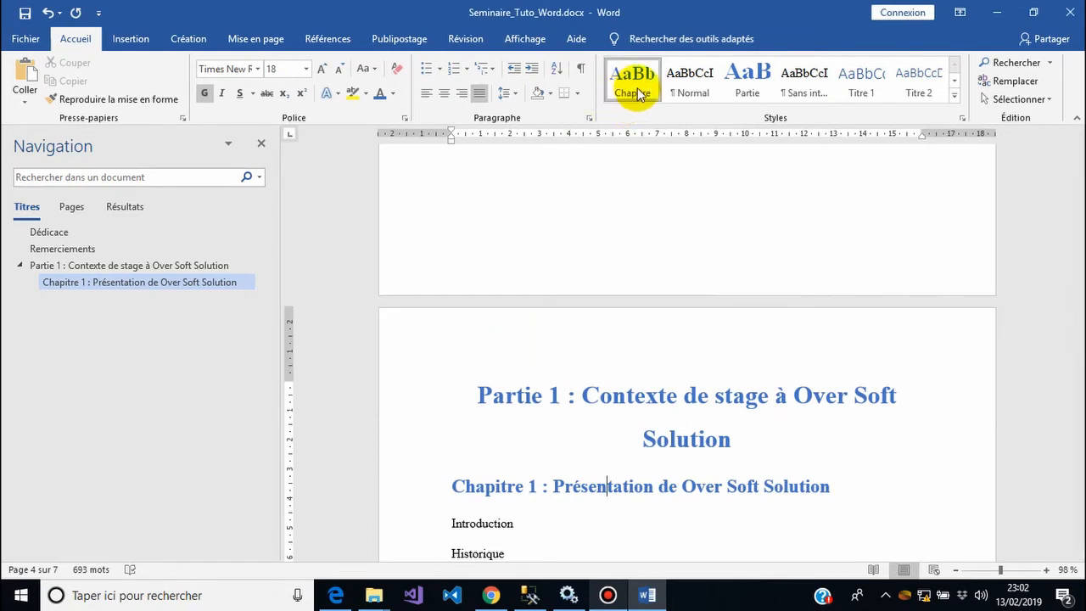
left_click_drag(1078, 324, 1073, 334)
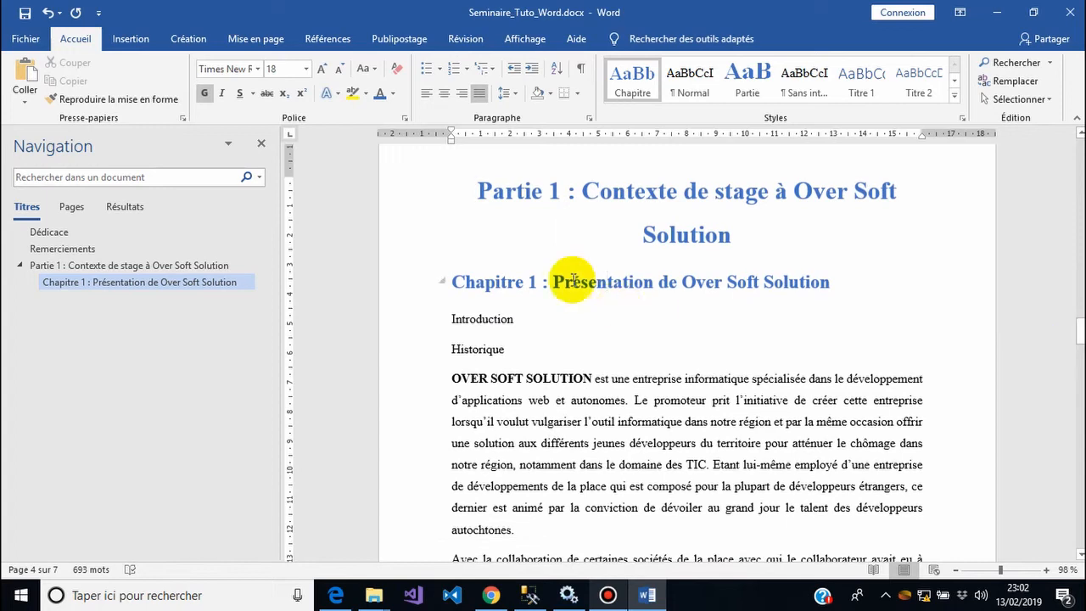
Step: Format the Introduction line under Chapitre 1 at size 14, bold, in the blue font colour and left-aligned
left_click(480, 318)
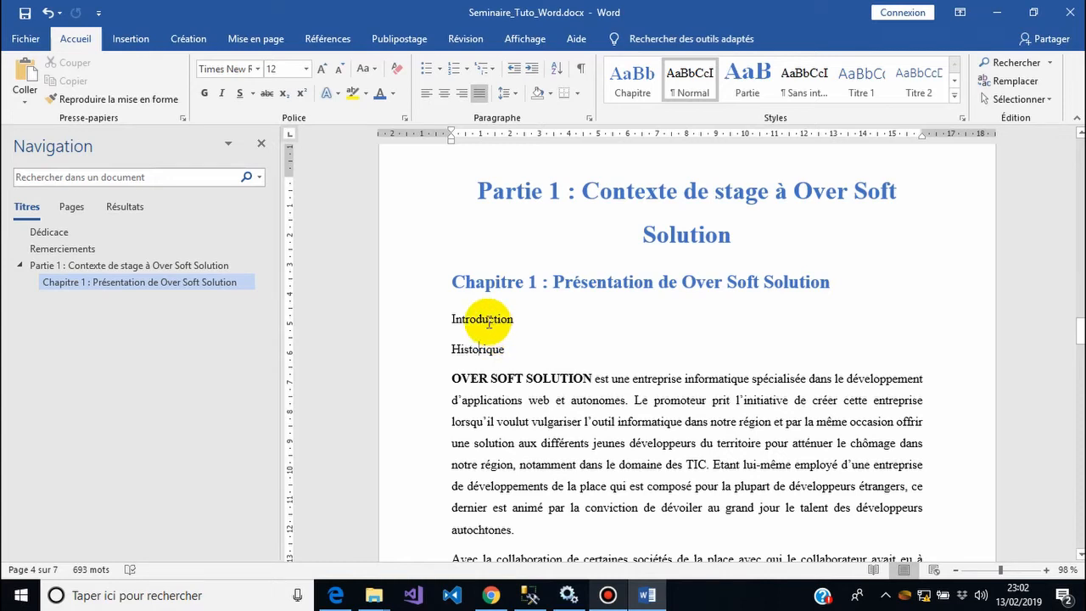
left_click(482, 320)
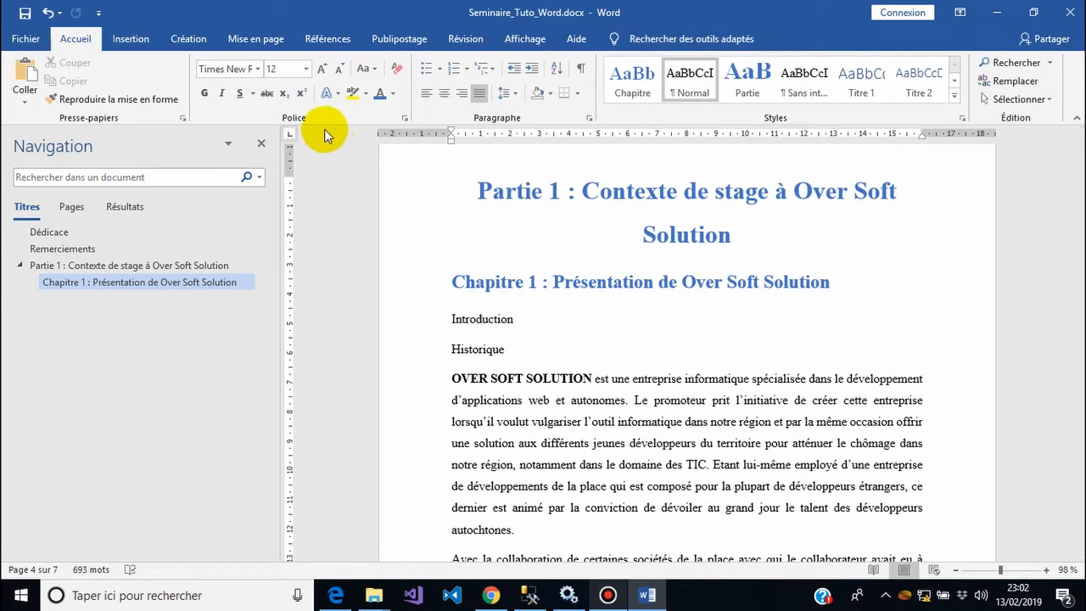
left_click(322, 70)
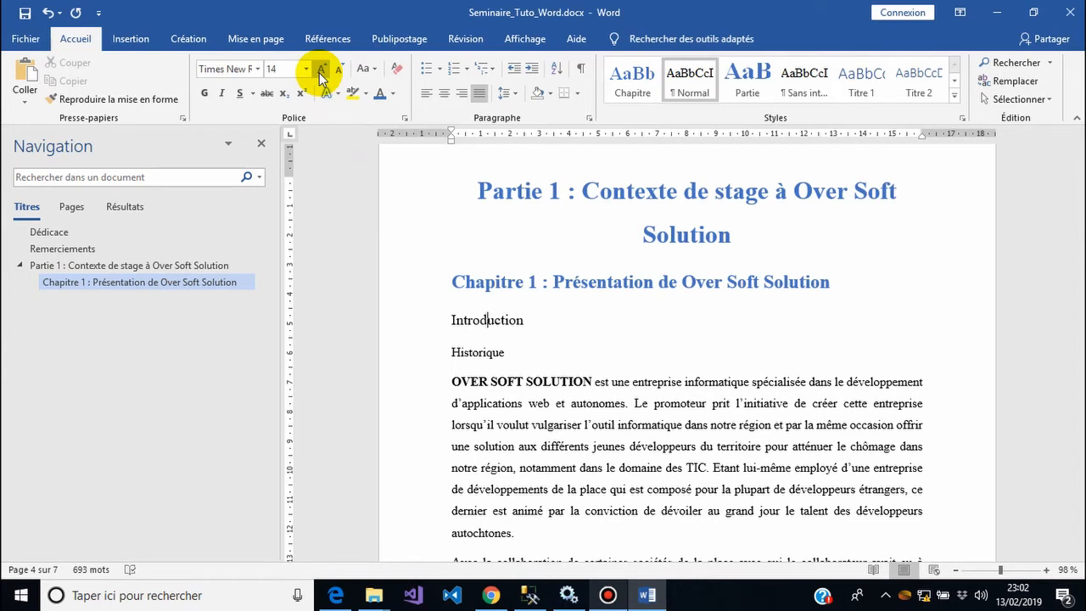
left_click(204, 93)
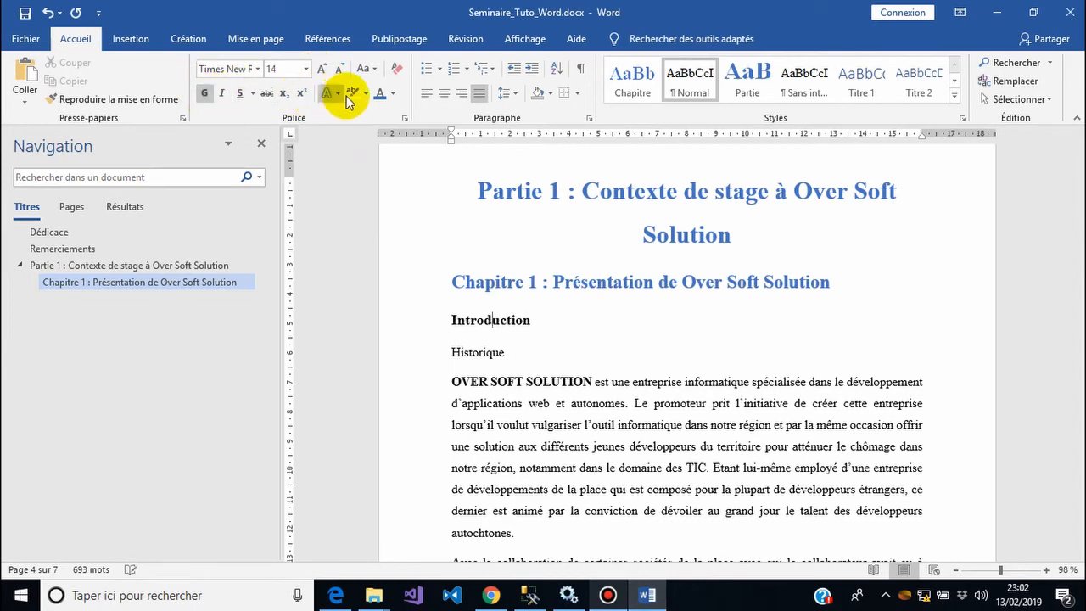
left_click(381, 93)
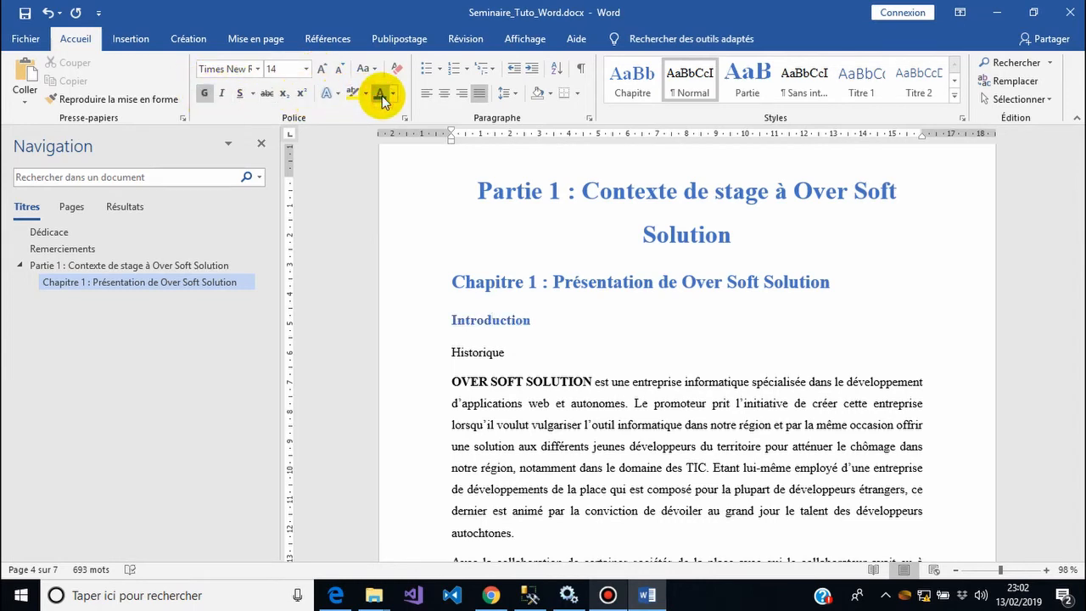
left_click(429, 96)
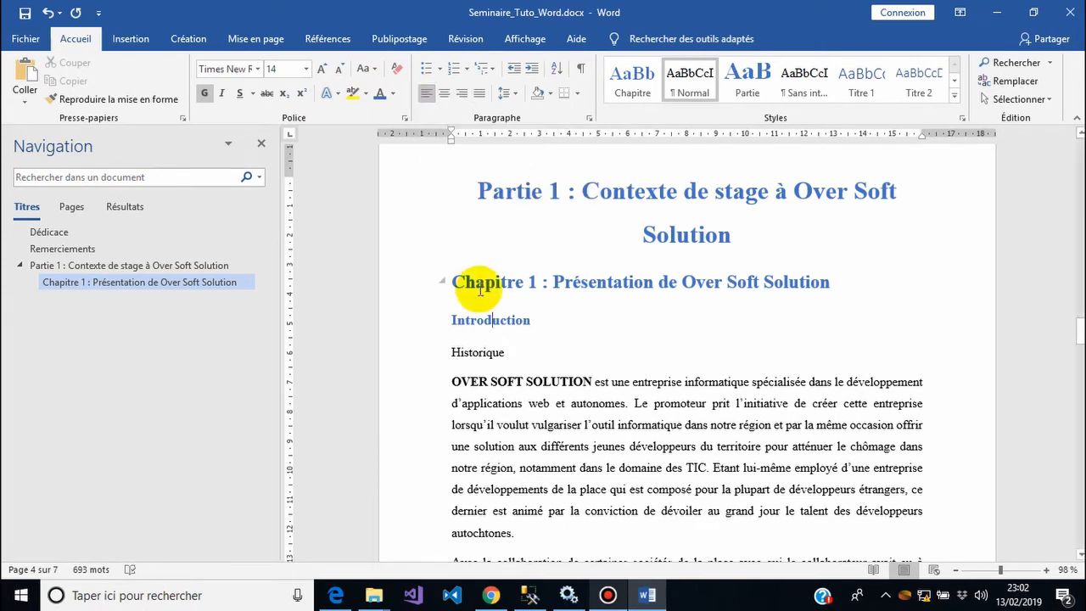
Step: Set the outline level of the Introduction paragraph to Niveau 3, and collapse and expand Chapitre 1 in the navigation pane
right_click(481, 324)
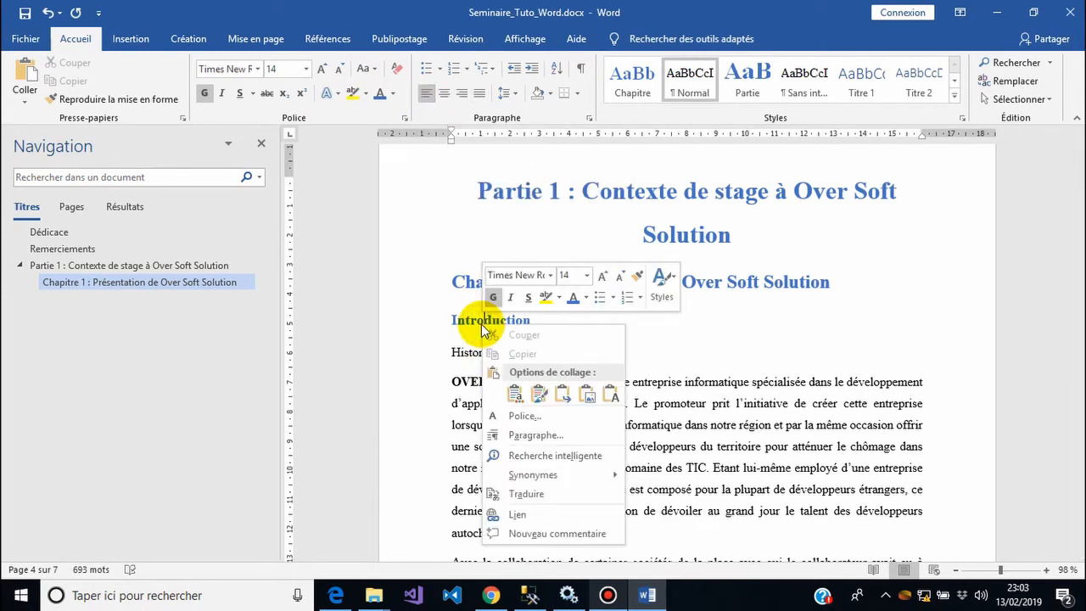
left_click(532, 428)
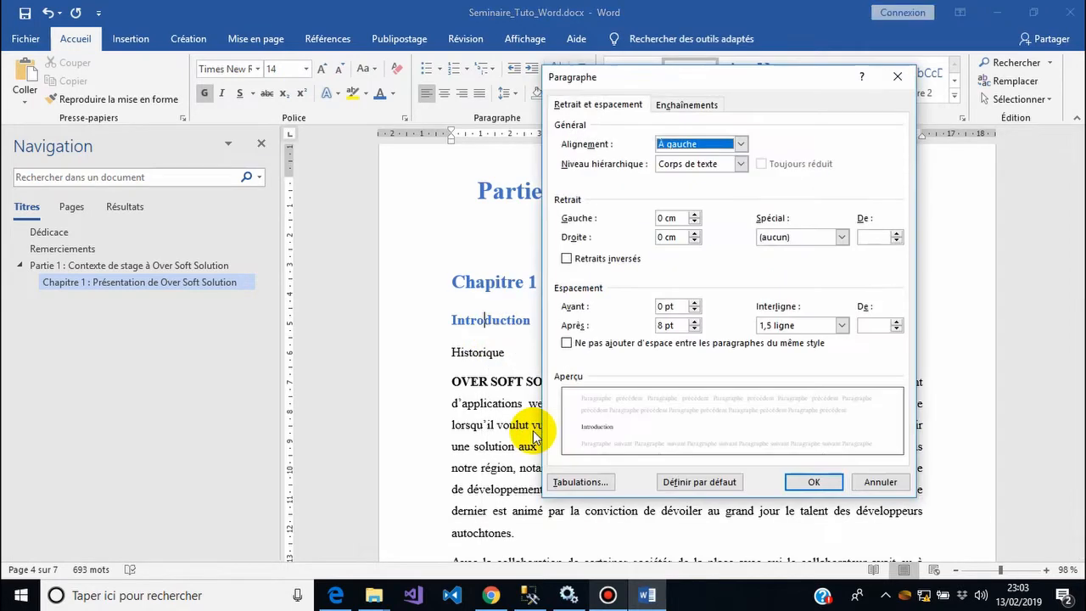
left_click(687, 170)
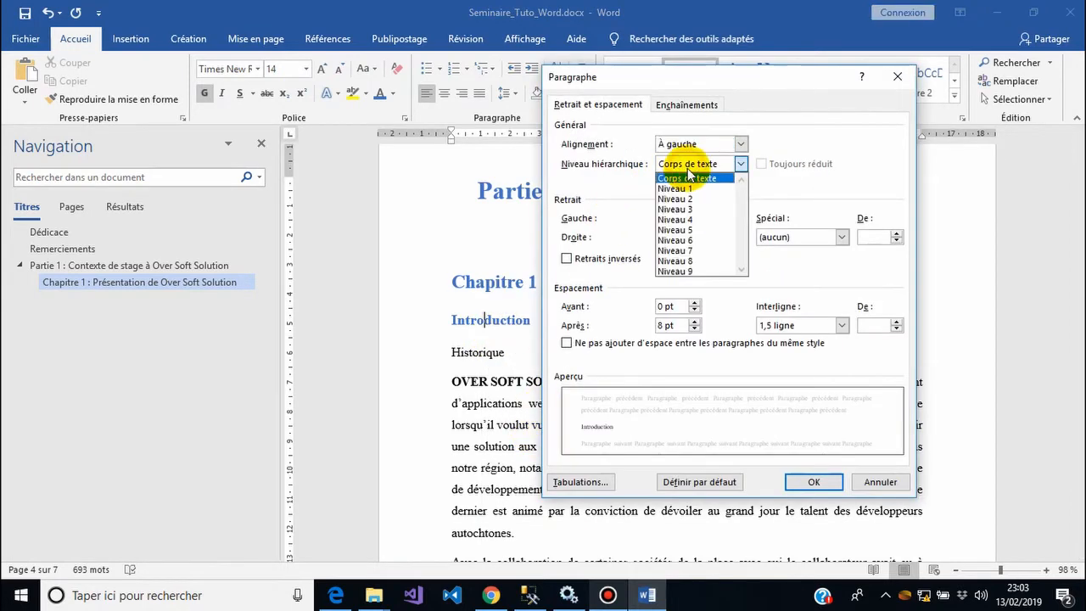
left_click(683, 212)
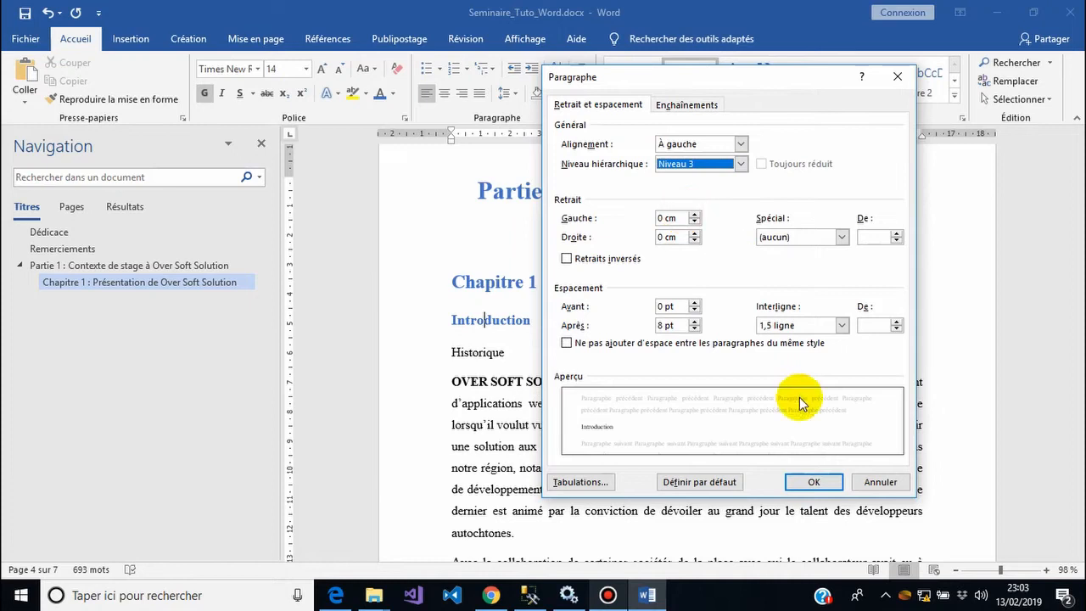
left_click(806, 479)
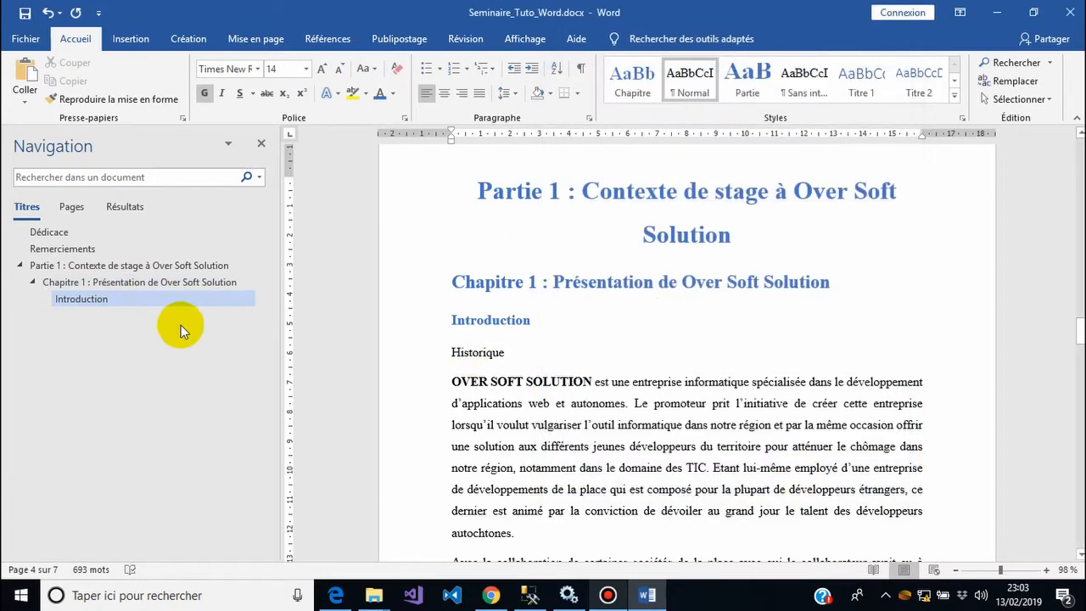
left_click(31, 282)
left_click(31, 282)
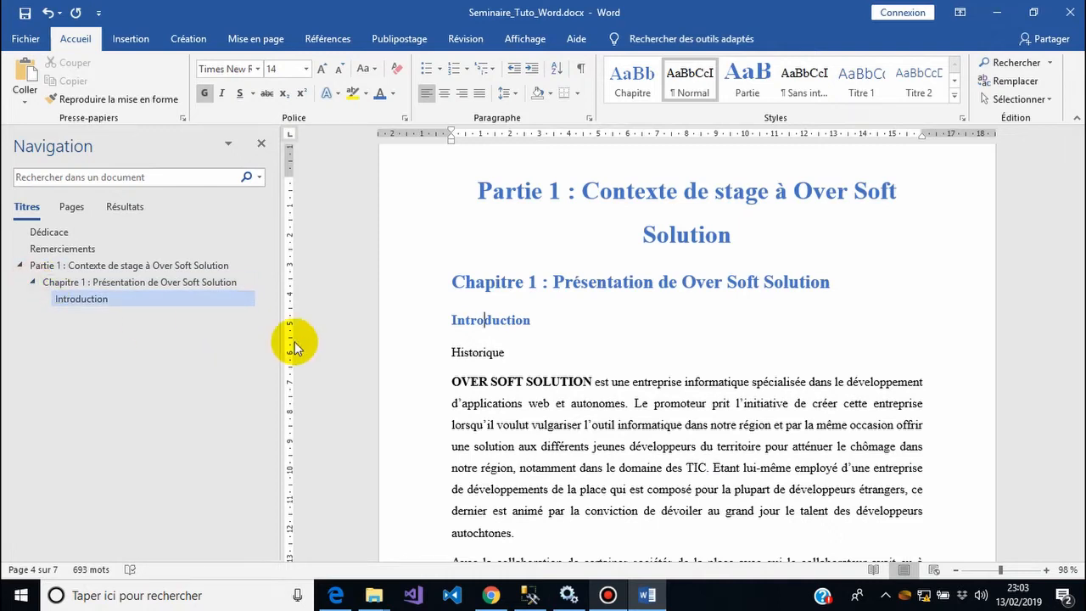
Step: Create a new style named Sous-titre 1 from the formatting of the Introduction heading
left_click(488, 322)
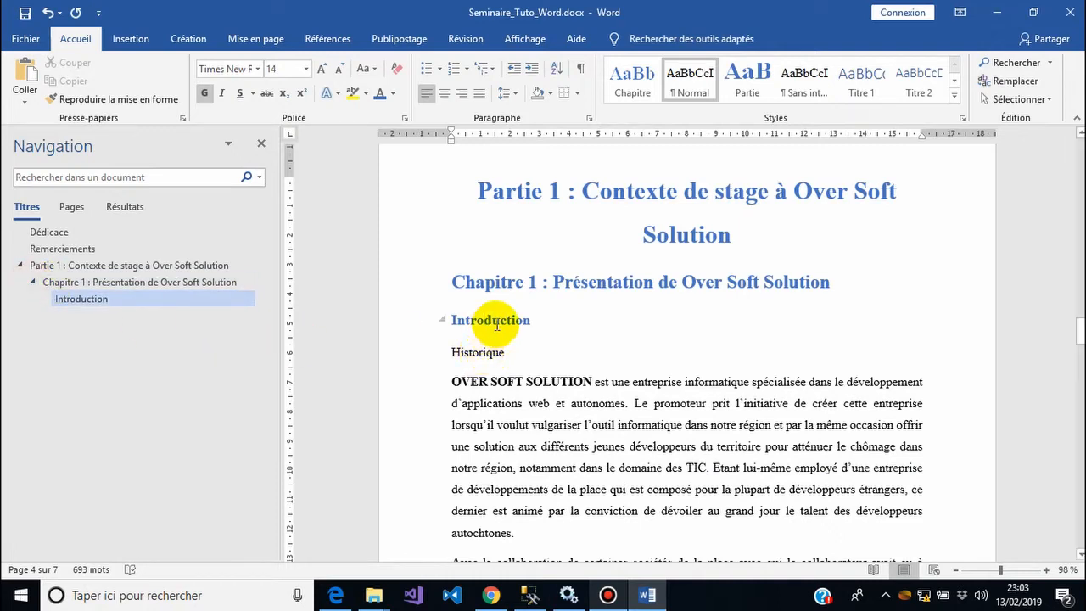
left_click(954, 96)
left_click(773, 202)
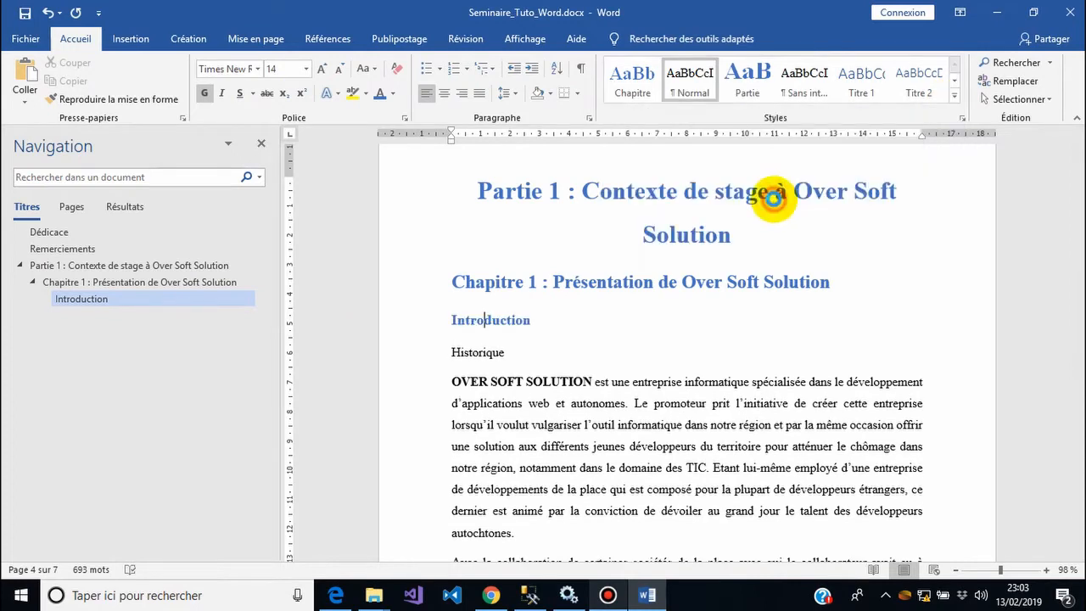
type("Sous-titre 1")
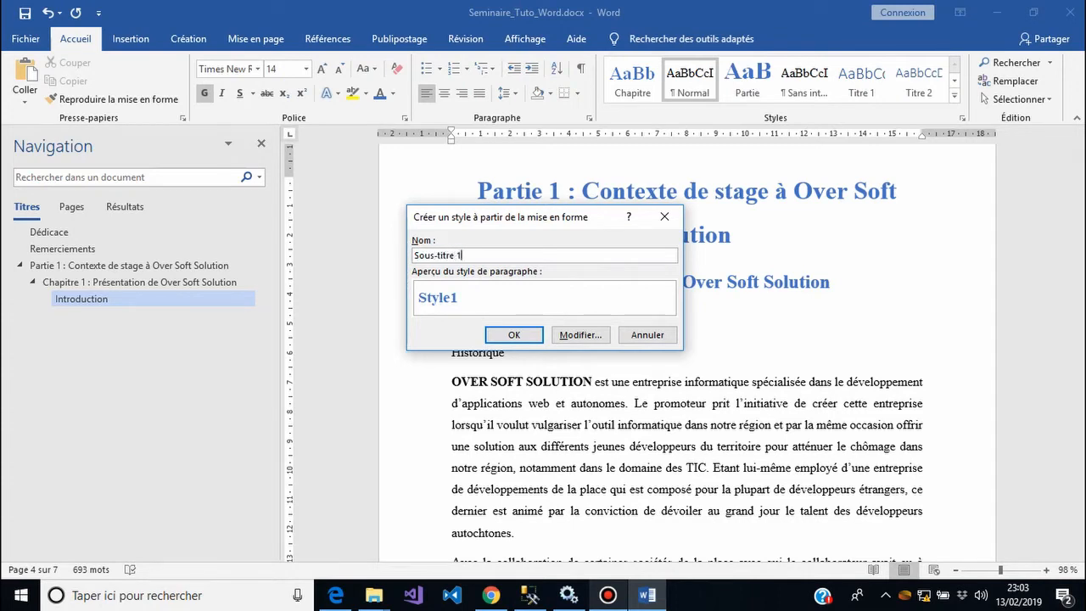
left_click(516, 336)
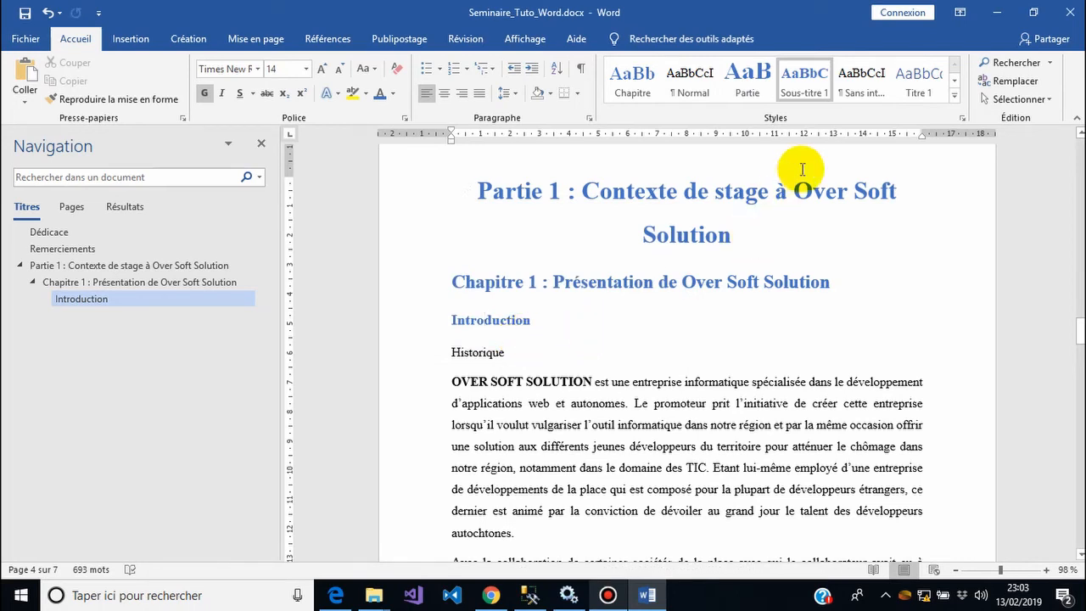
Step: Open the renaming of the Sous-titre 1 style and keep the same name
right_click(807, 82)
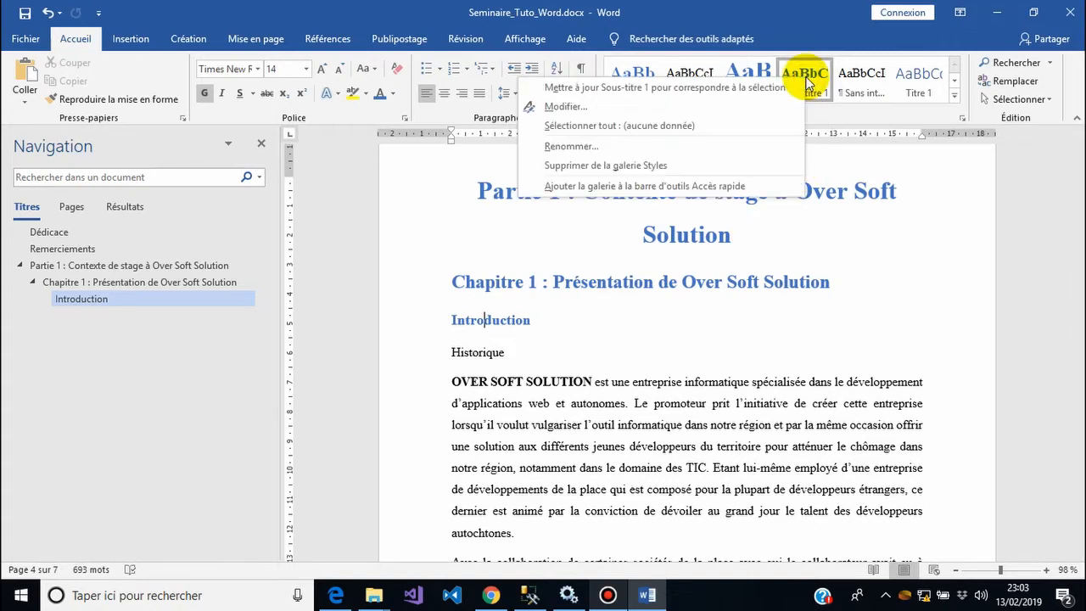
left_click(727, 146)
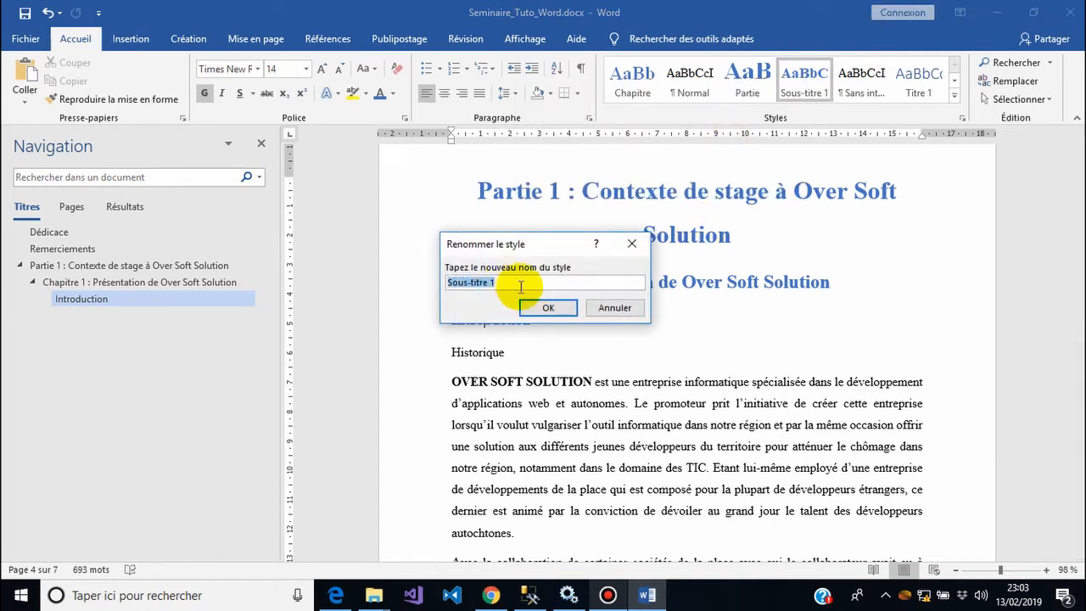
left_click(559, 314)
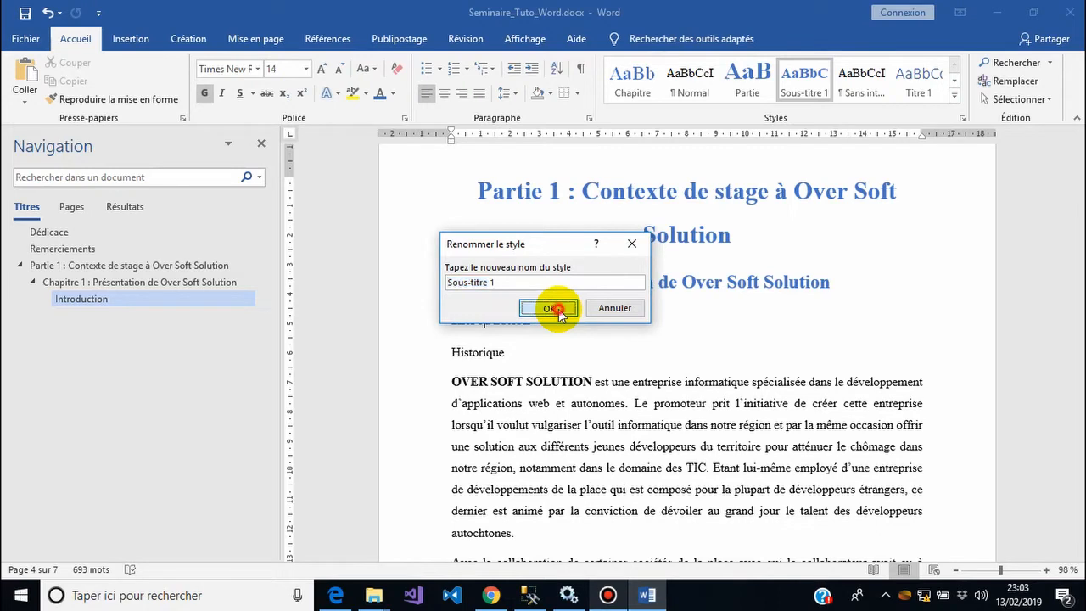
Step: Apply the Sous-titre 1 style and Roman numbering (I., II., III.) to the Historique line, saving the document in between
scroll(552, 357, "down", 1)
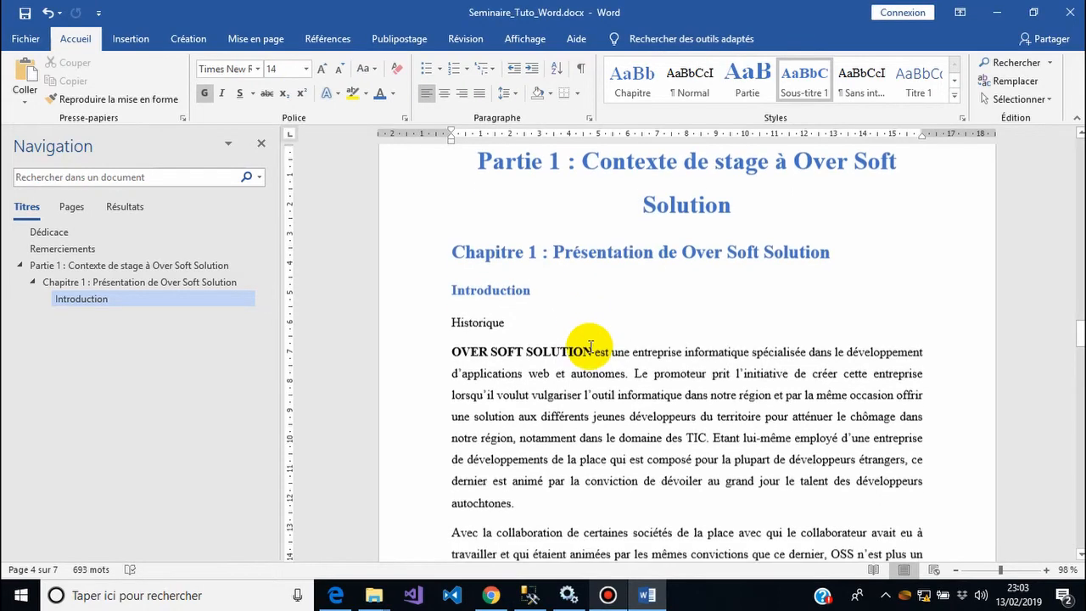
left_click(479, 321)
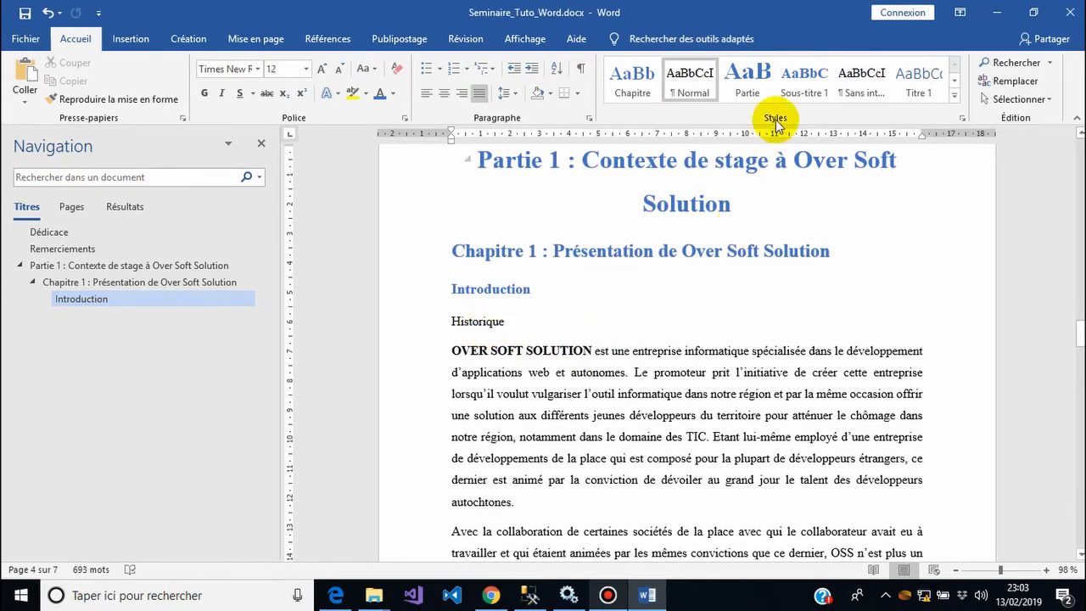
left_click(803, 80)
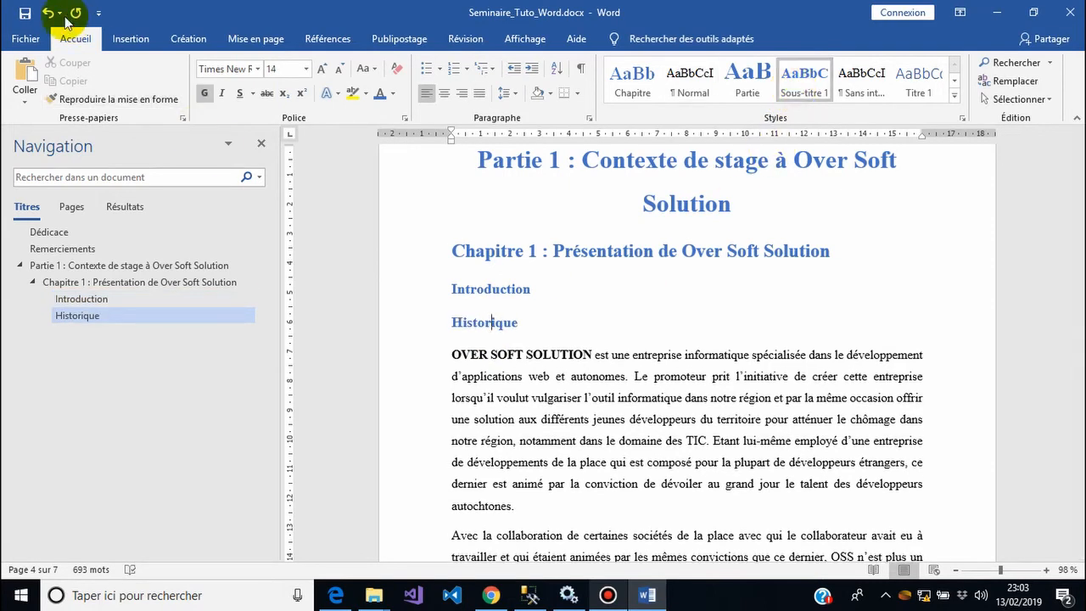
left_click(25, 13)
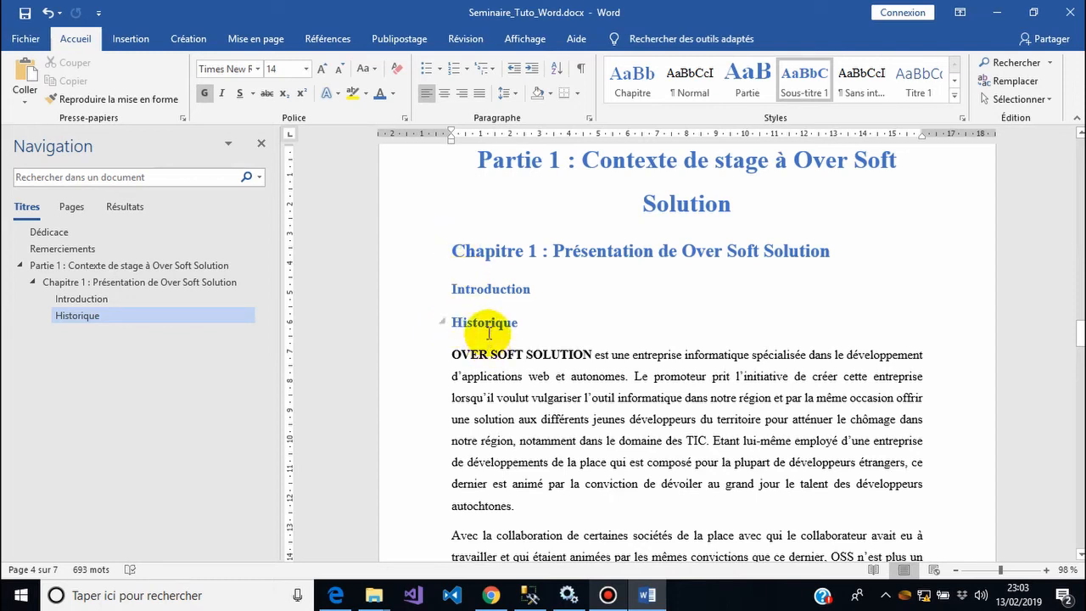
left_click(467, 68)
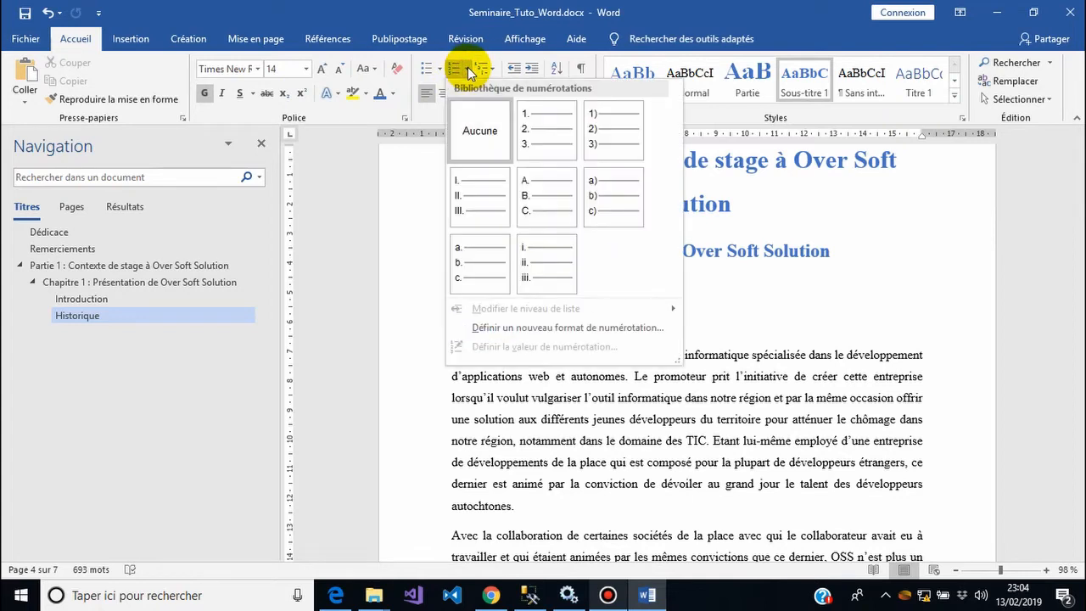
left_click(475, 197)
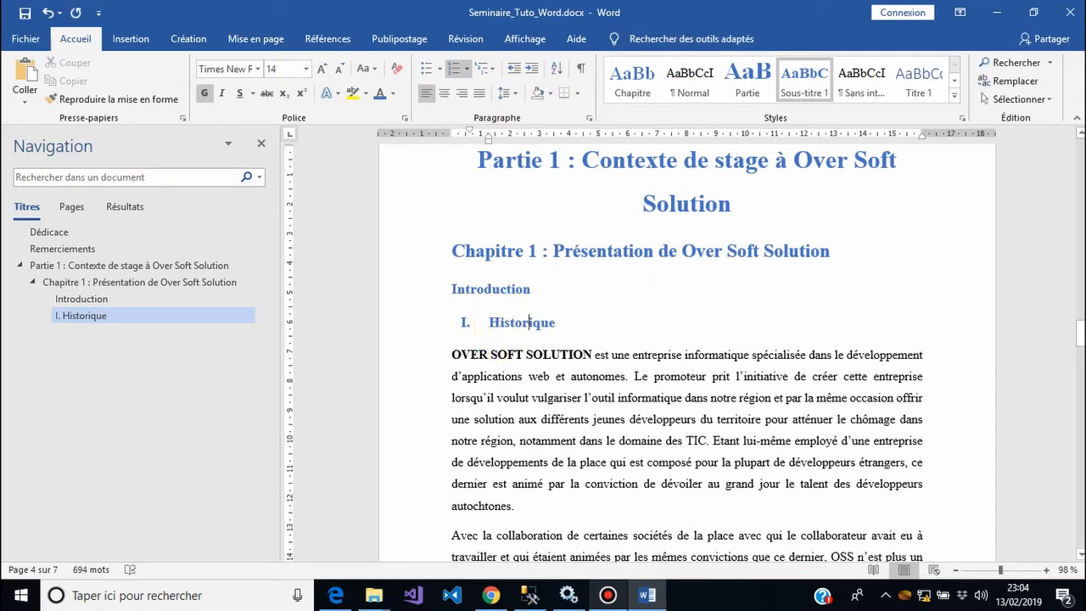
Step: Apply the Sous-titre 1 style and the Roman numbering to the Situation géographique line, and save the document
left_click_drag(1079, 333, 1080, 345)
left_click_drag(1079, 347, 1080, 348)
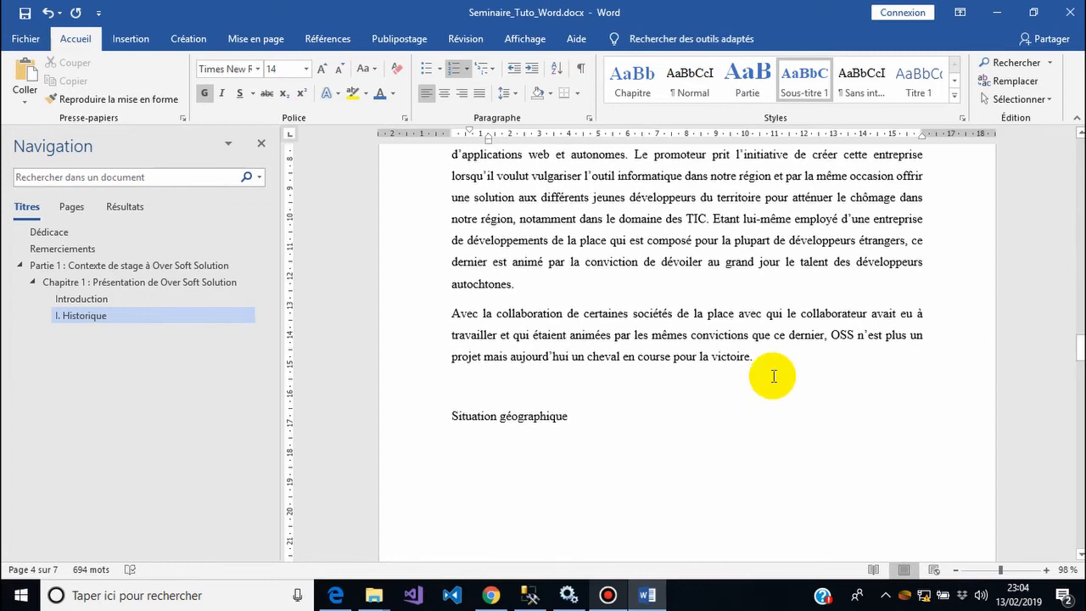
left_click(526, 416)
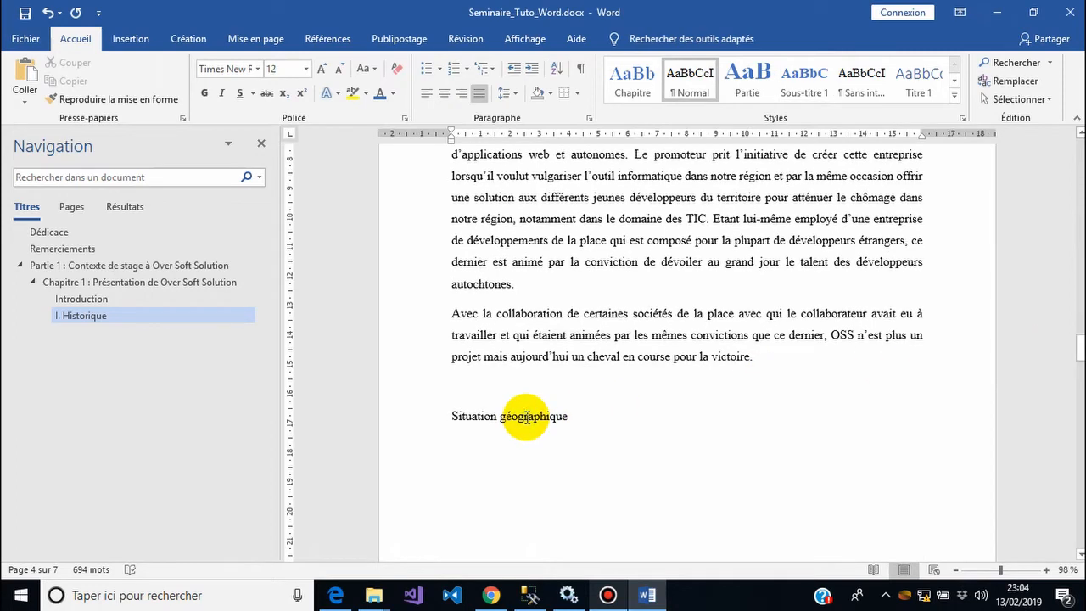
left_click(804, 85)
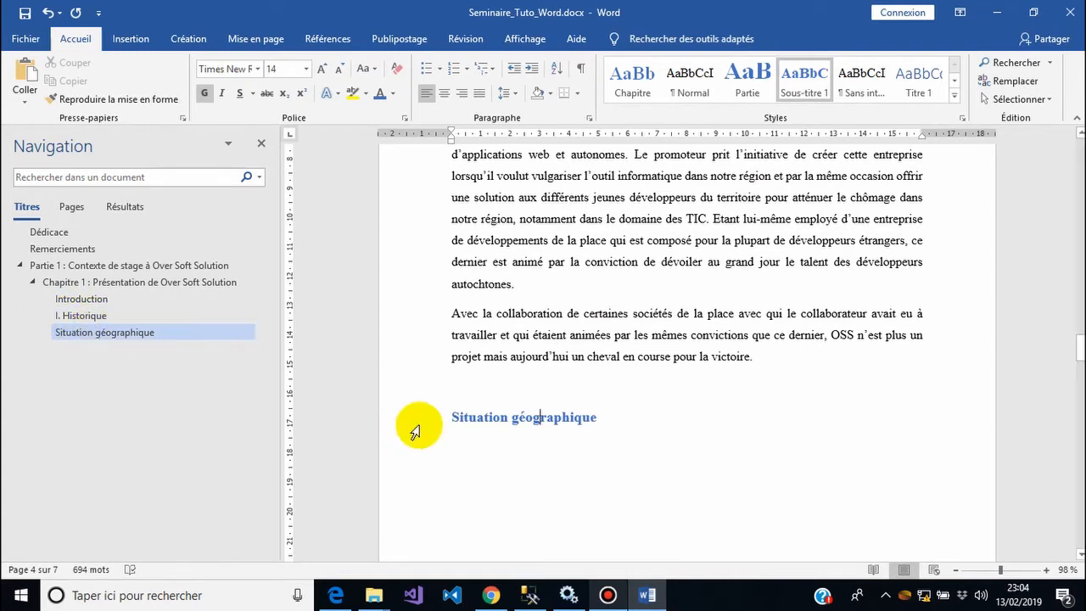
left_click(465, 70)
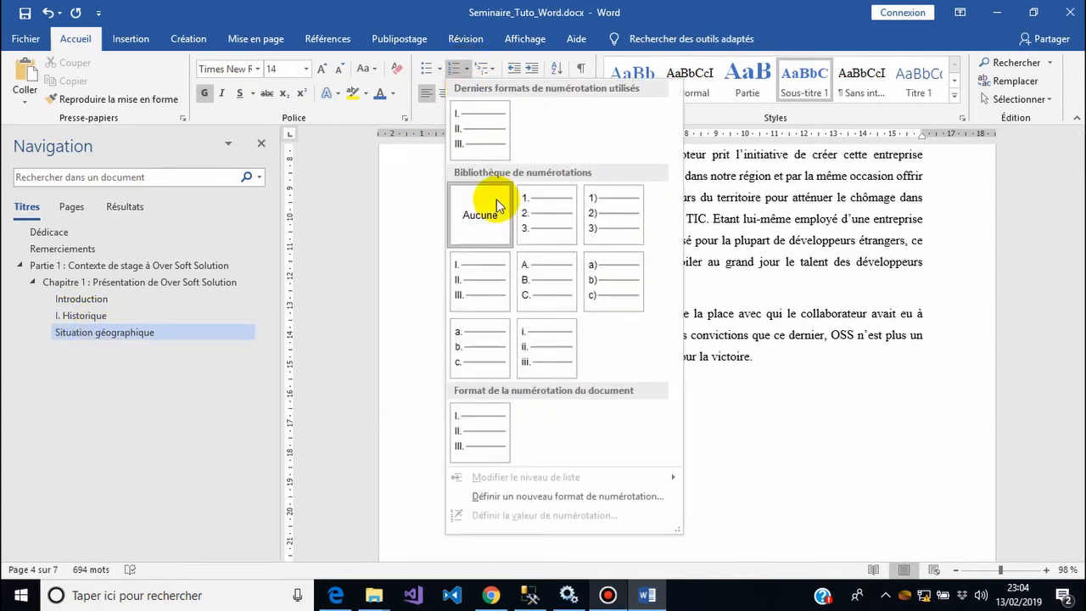
left_click(484, 142)
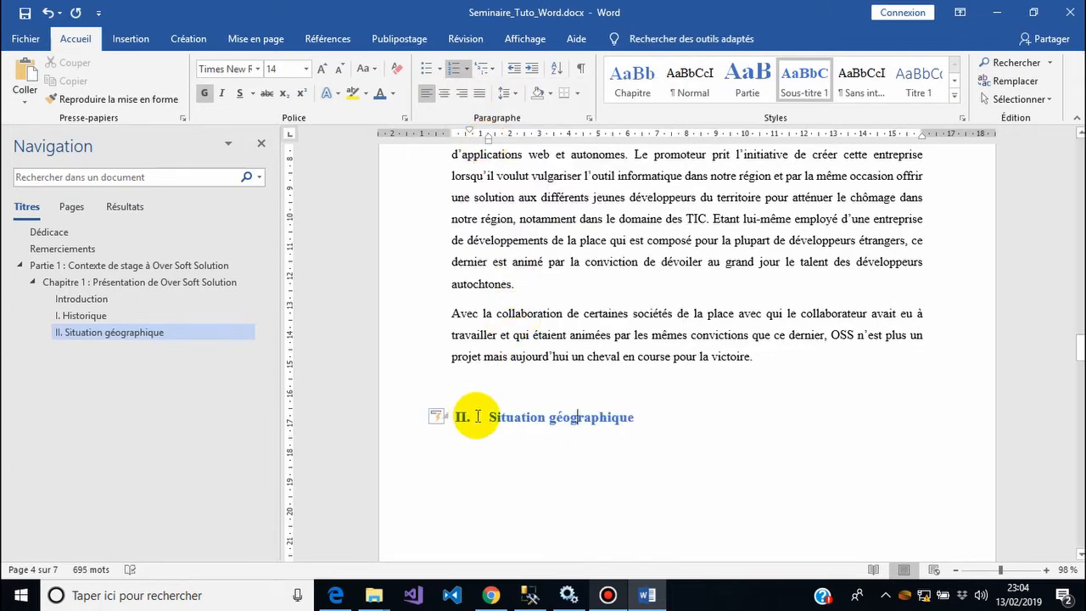
left_click(23, 16)
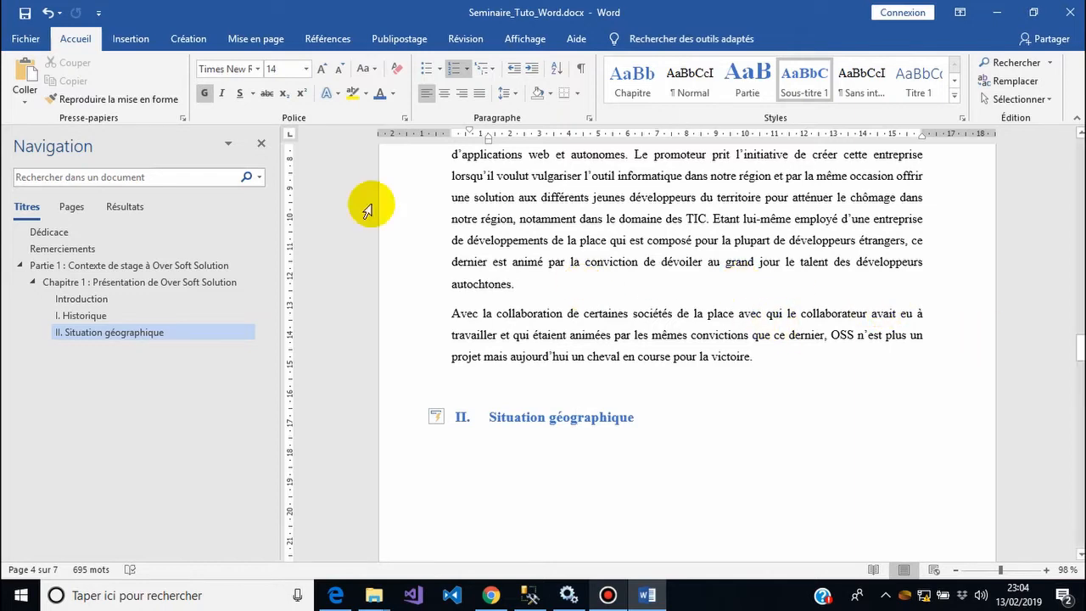
left_click(26, 17)
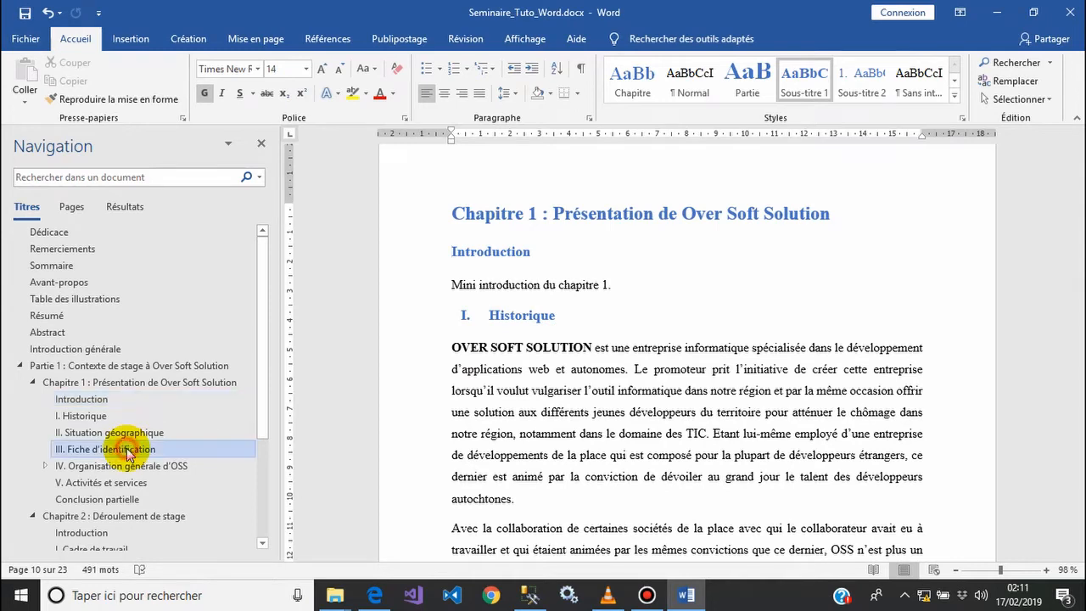
Step: Insert a table of two columns and three rows on the empty line under the Fiche d'identification heading
left_click(127, 450)
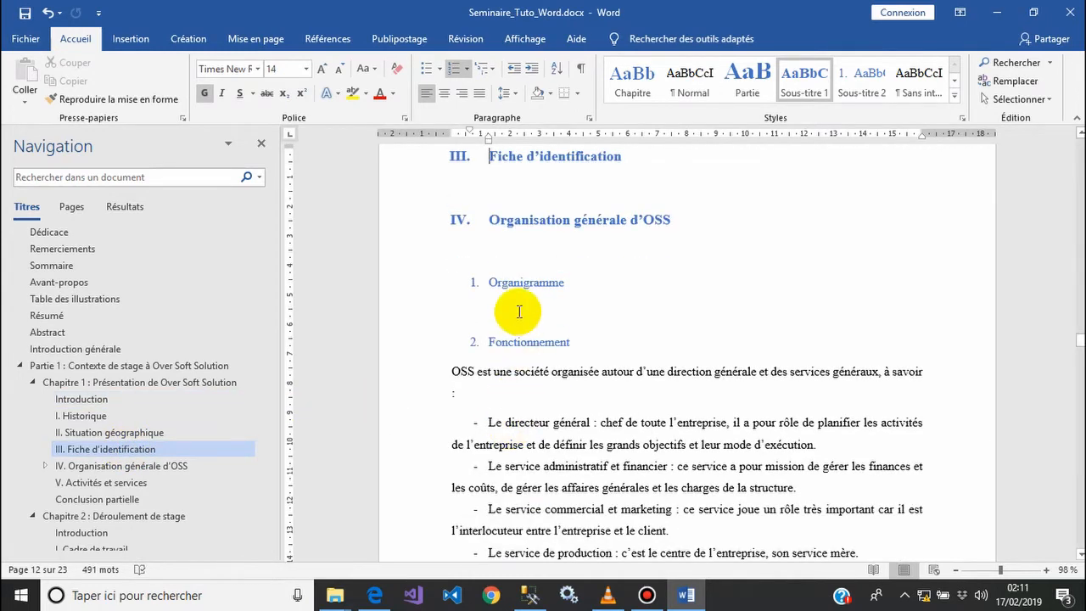
left_click(518, 188)
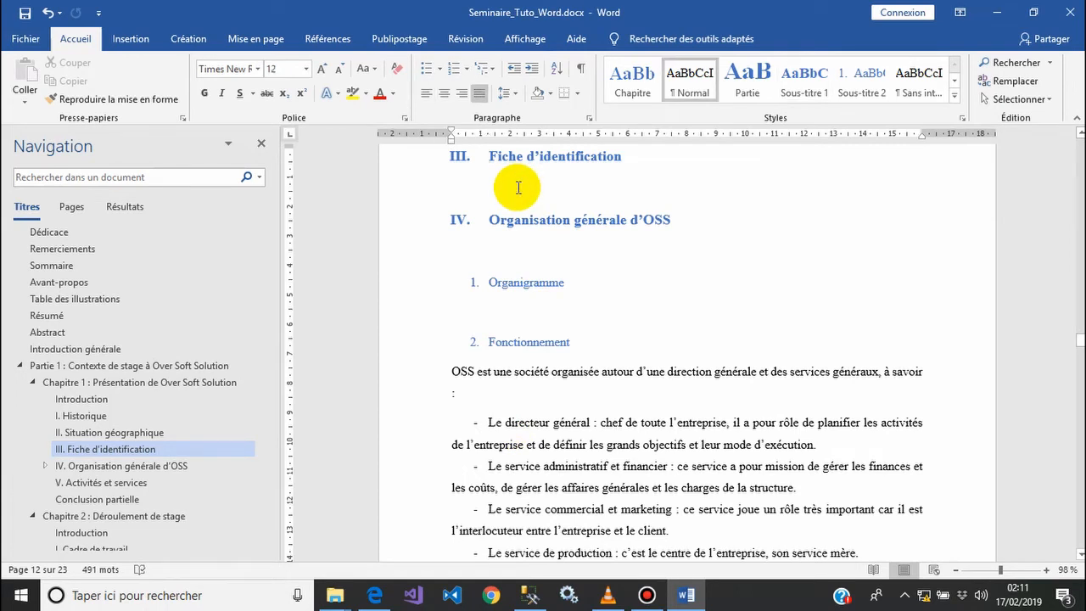
left_click(471, 189)
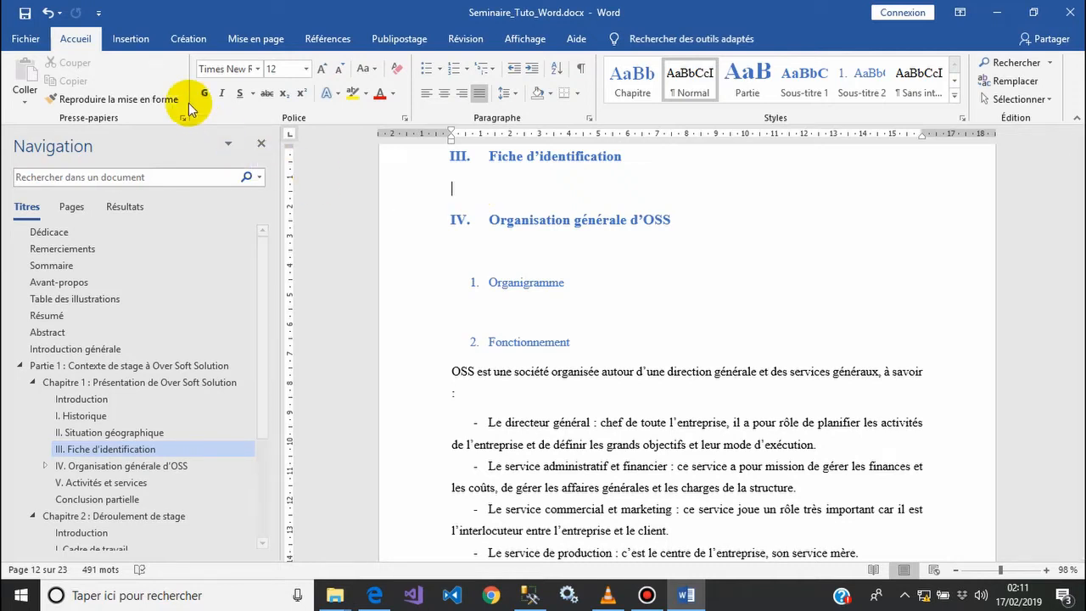
left_click(122, 39)
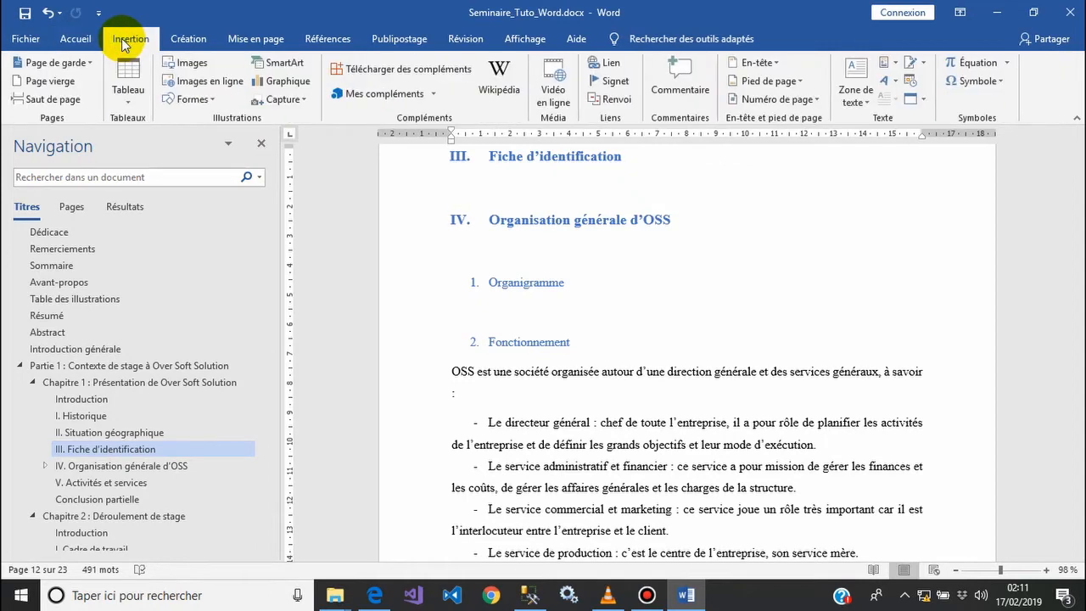
left_click(125, 94)
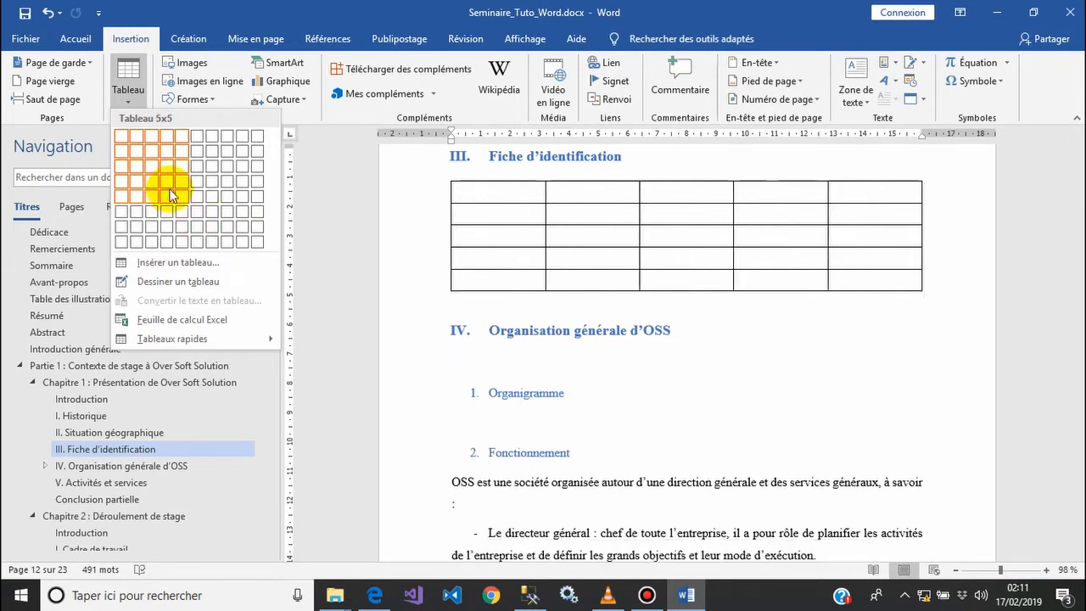
left_click(138, 160)
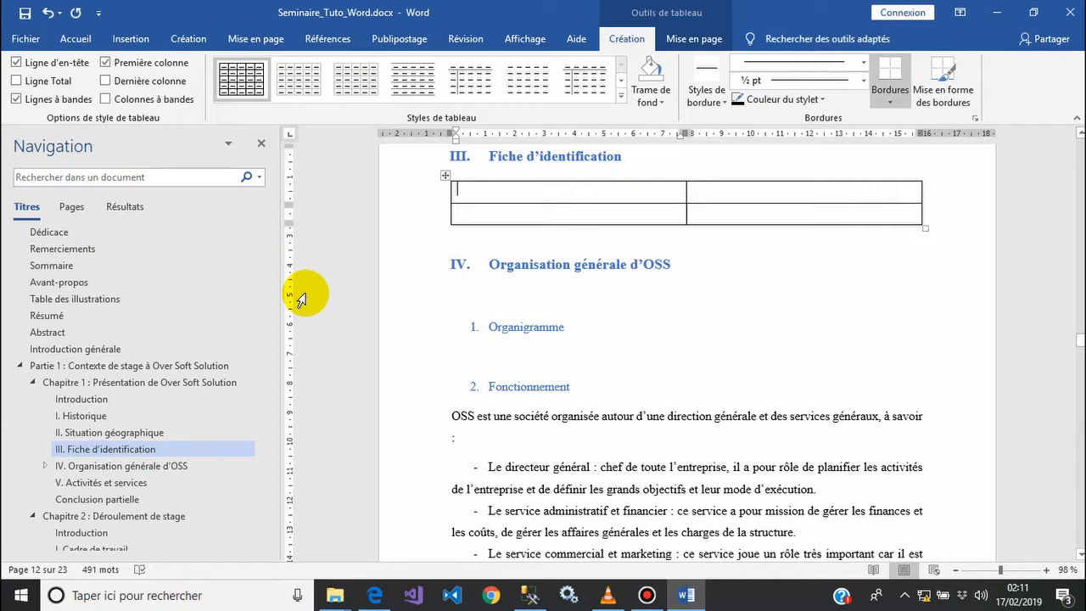
Step: Try out the new table with filler text in three cells, and clear the contents of the whole table
type("fenfeonu")
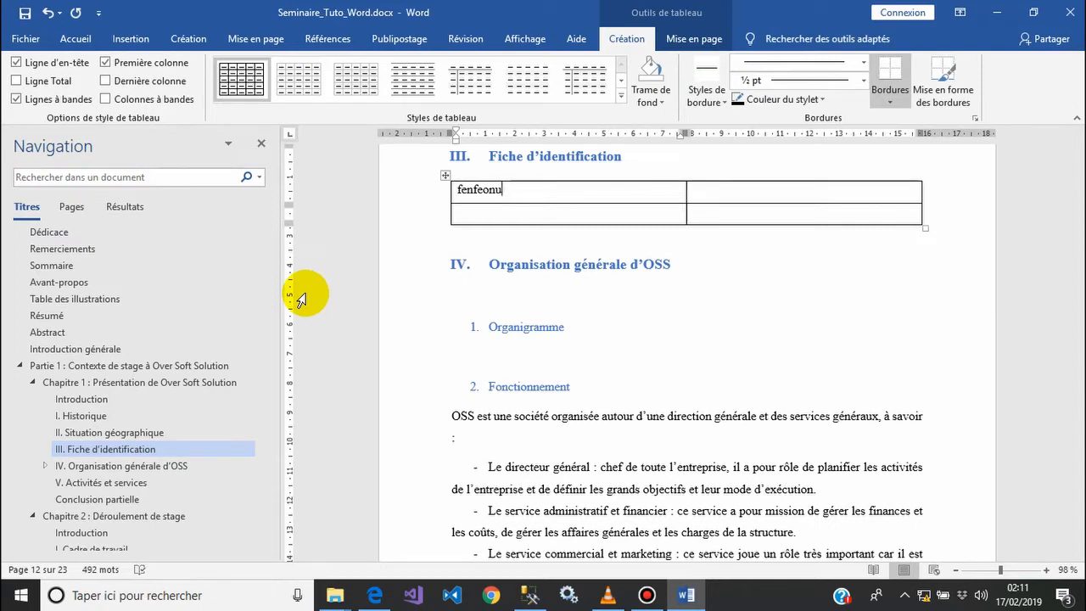
key("Tab")
type("gogjng")
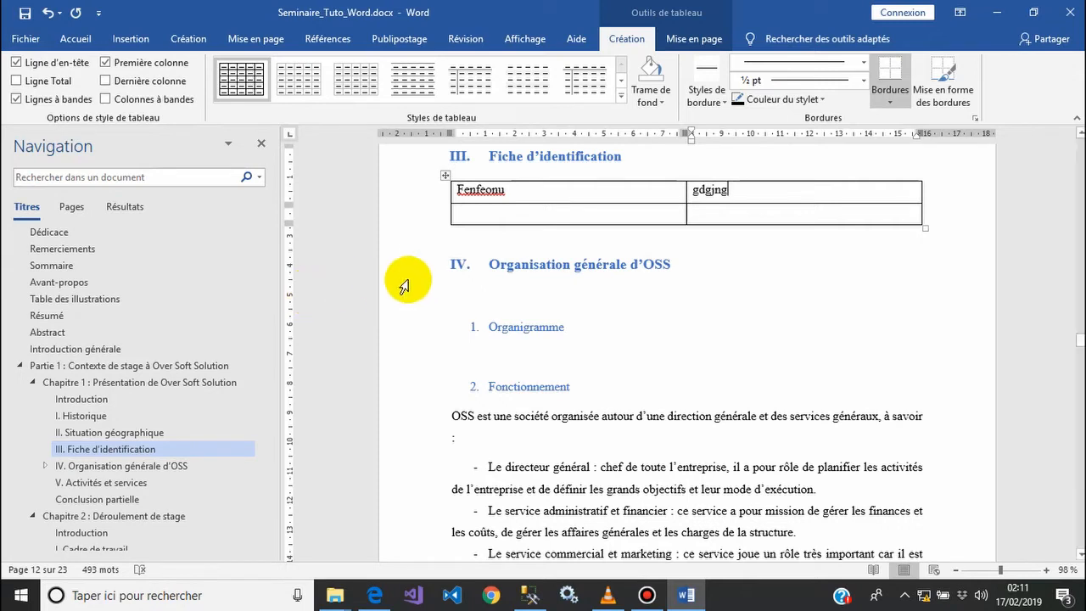
left_click(749, 213)
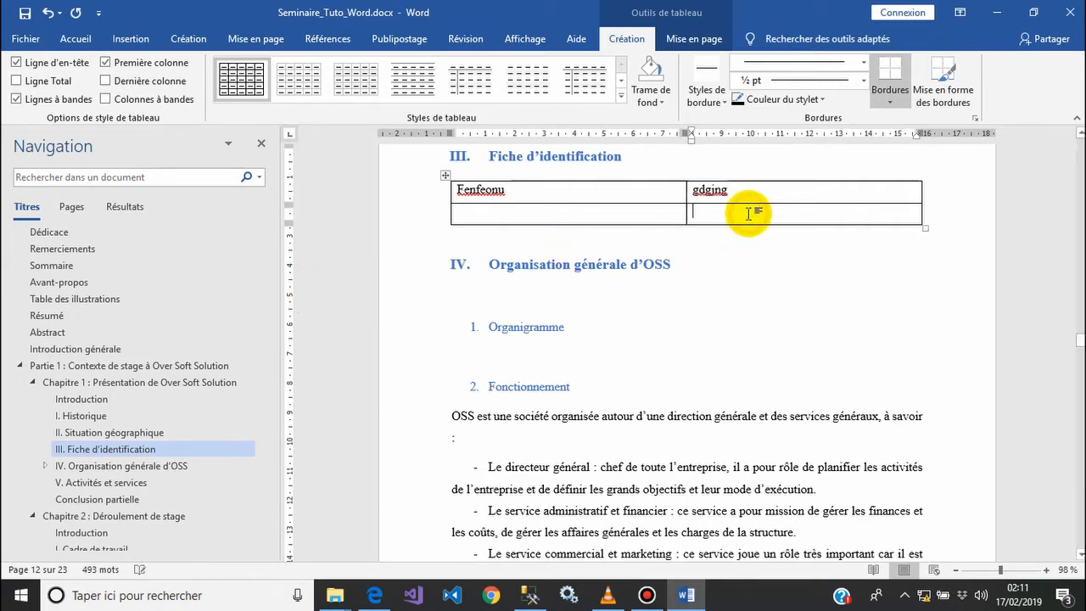
type("gsjgisbgjs")
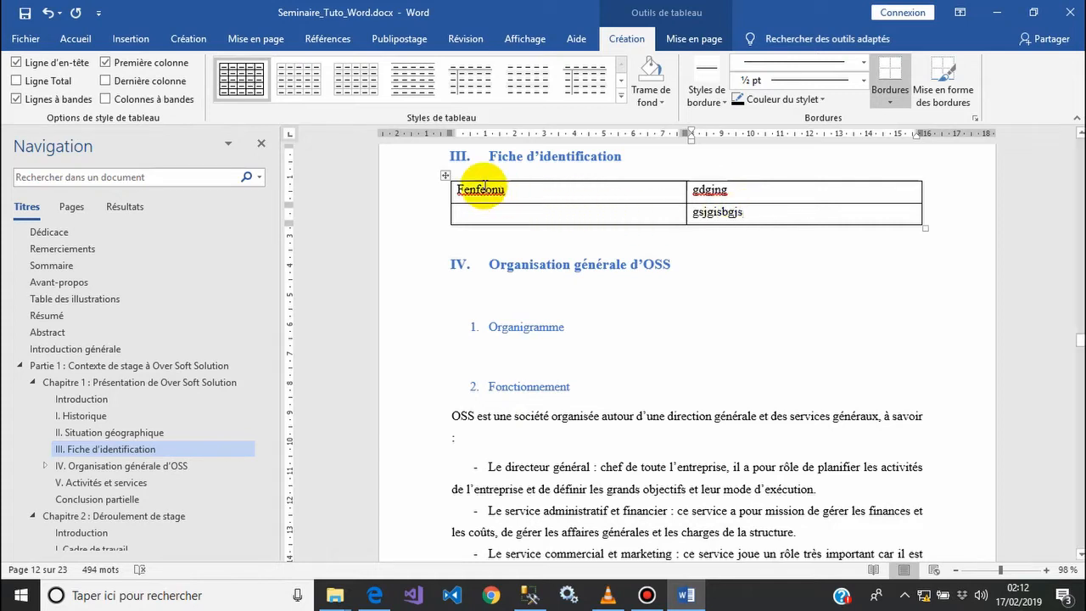
left_click(443, 175)
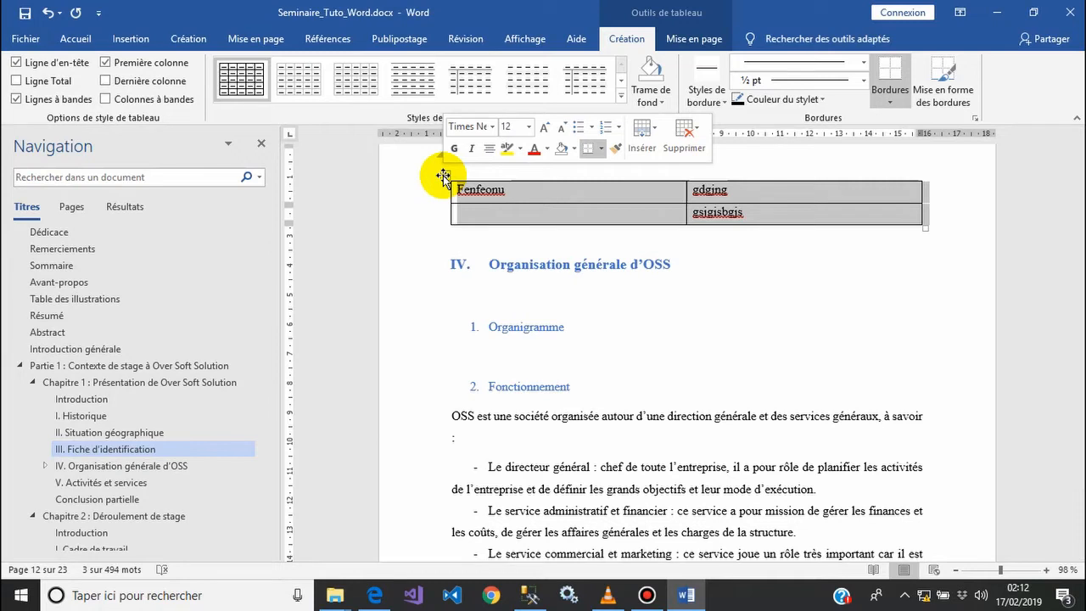
key("Delete")
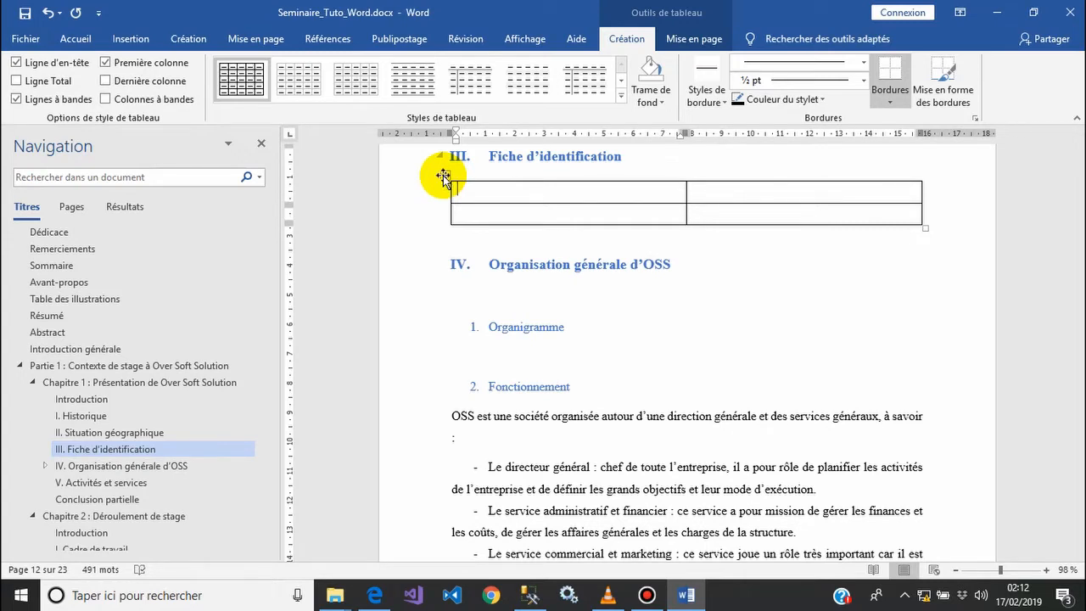
Step: Fill the table's first row with SIGLE and OSS, and its second row with RAISON SOCIALE and OVER SOFT SOLUTION
type("SI")
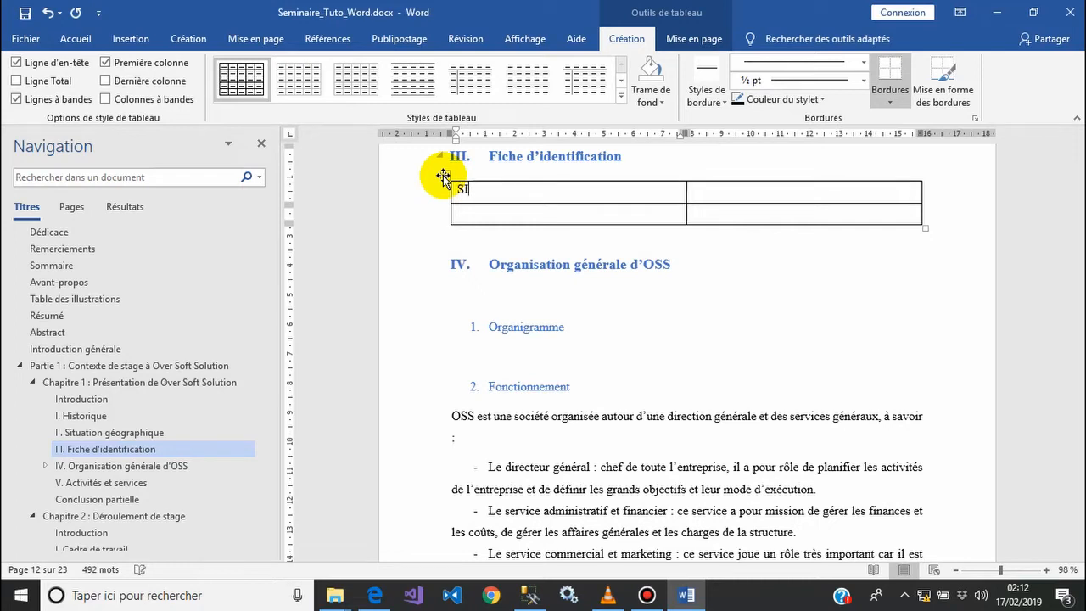
type("GLE")
key("Tab")
type("OSS")
key("Tab")
type("R")
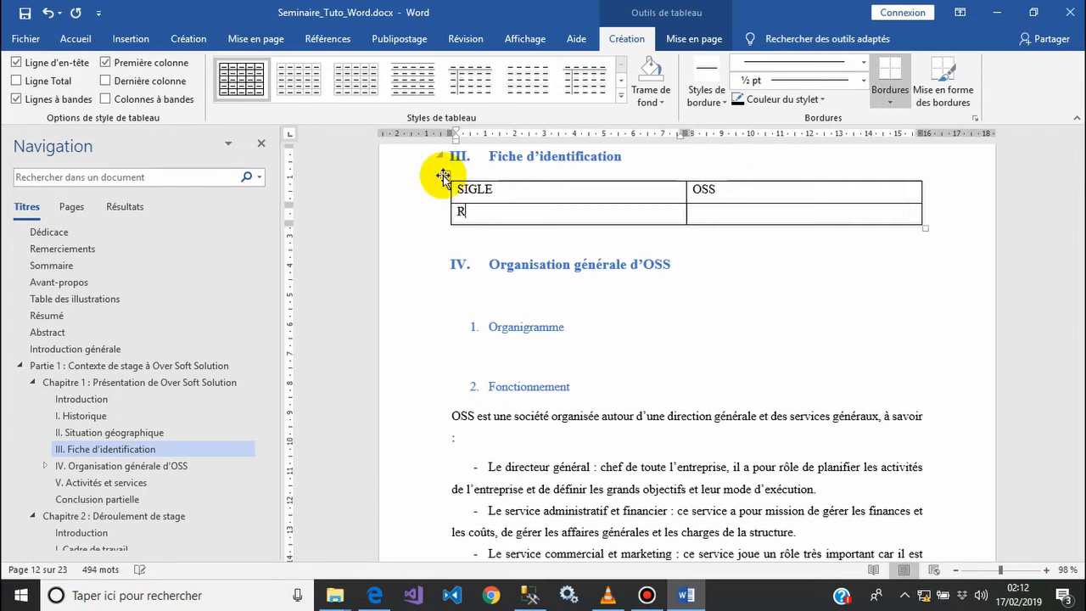
type("AISON SOCIALE")
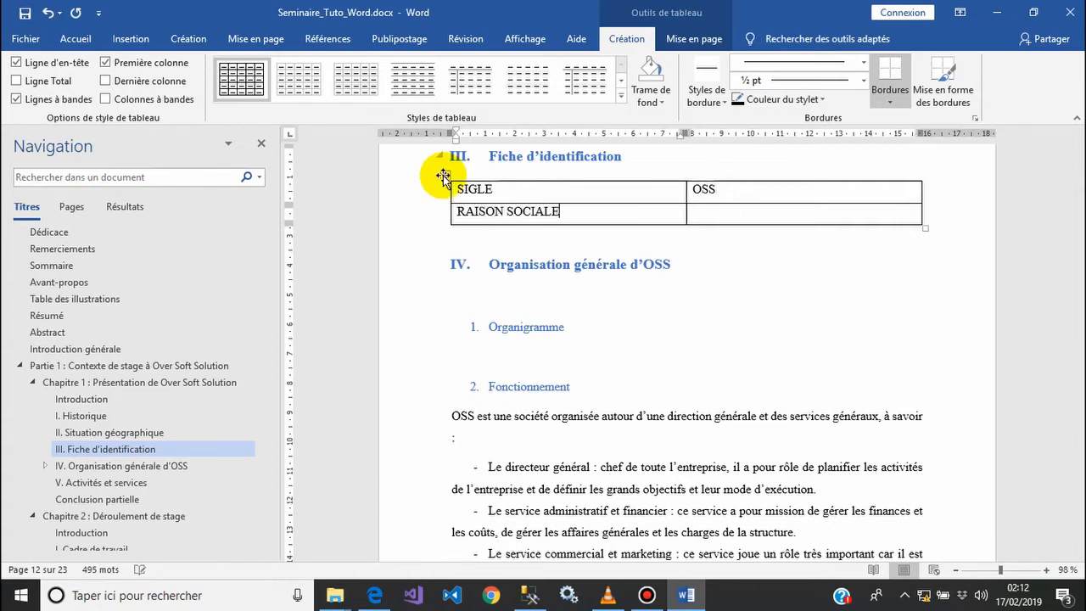
key("Tab")
type("OVER SOFT SOLUTION")
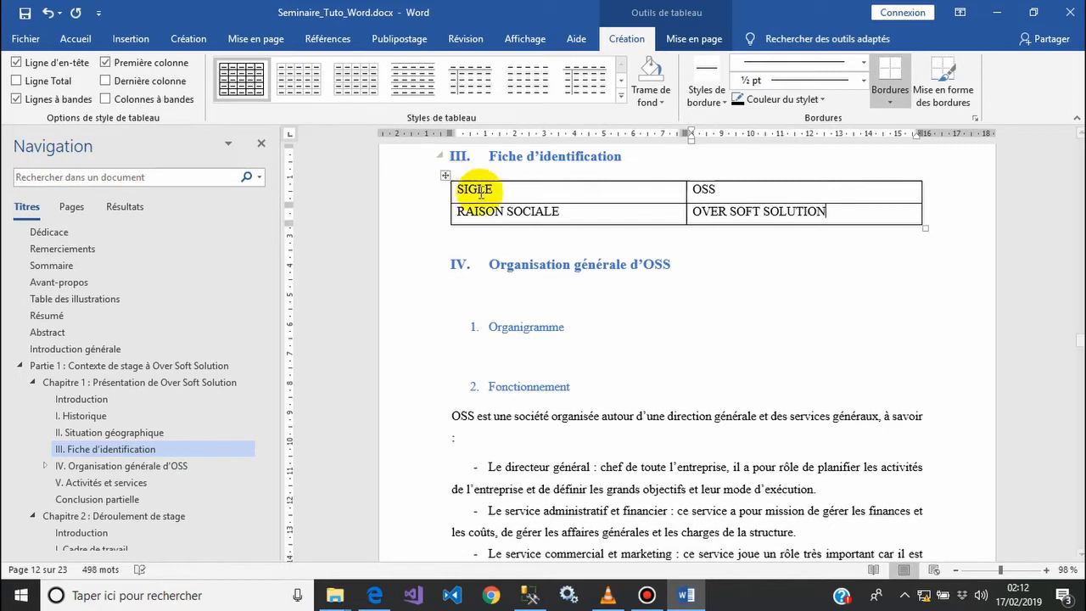
left_click(582, 313)
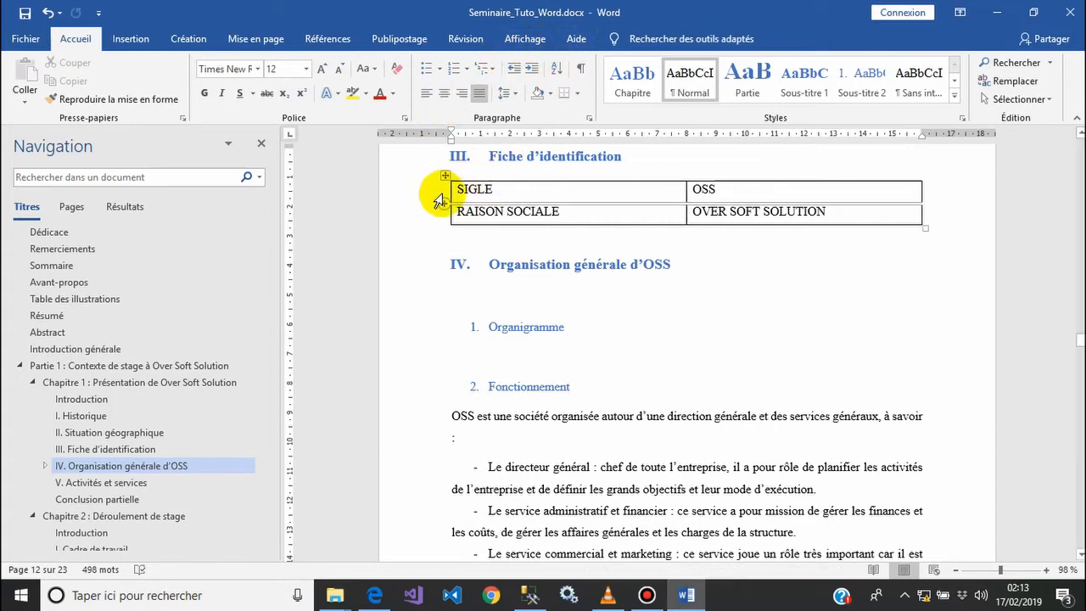
Step: Insert a new row below the RAISON SOCIALE row of the identification table
left_click(447, 176)
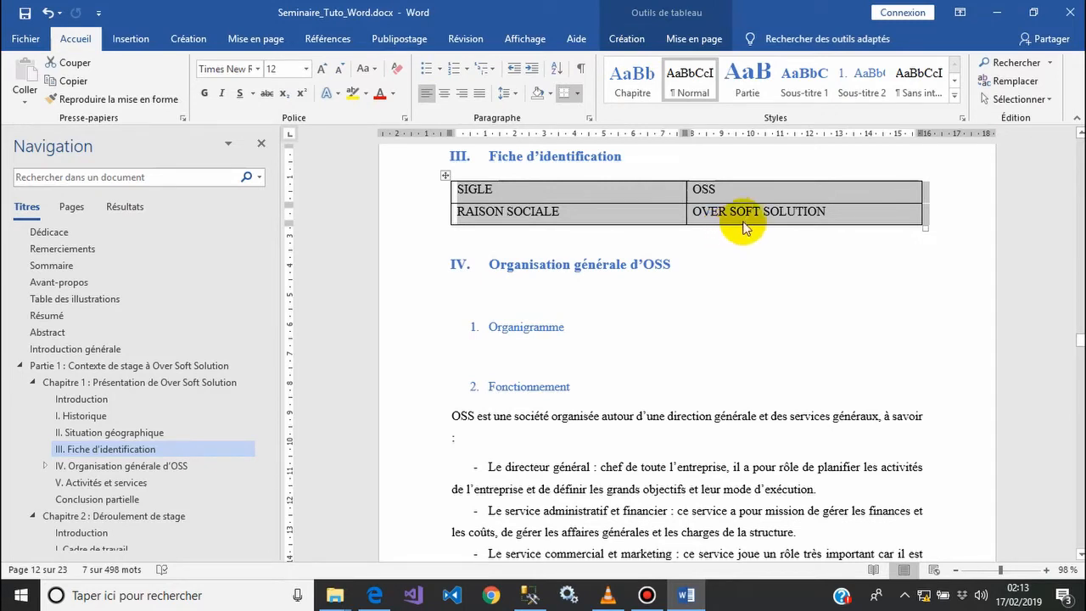
left_click(751, 214)
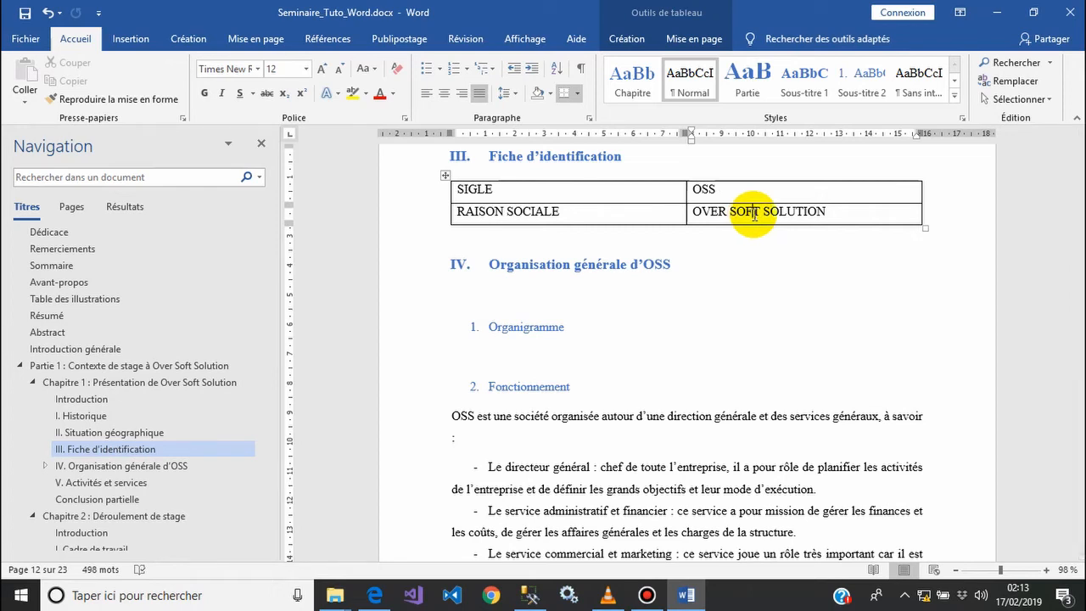
left_click(836, 215)
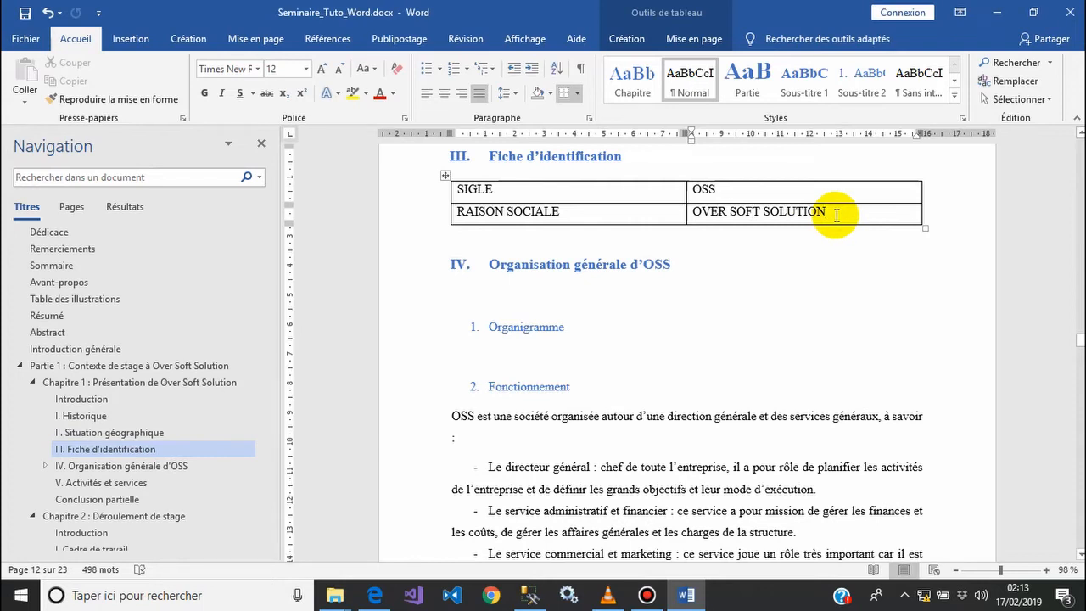
right_click(835, 215)
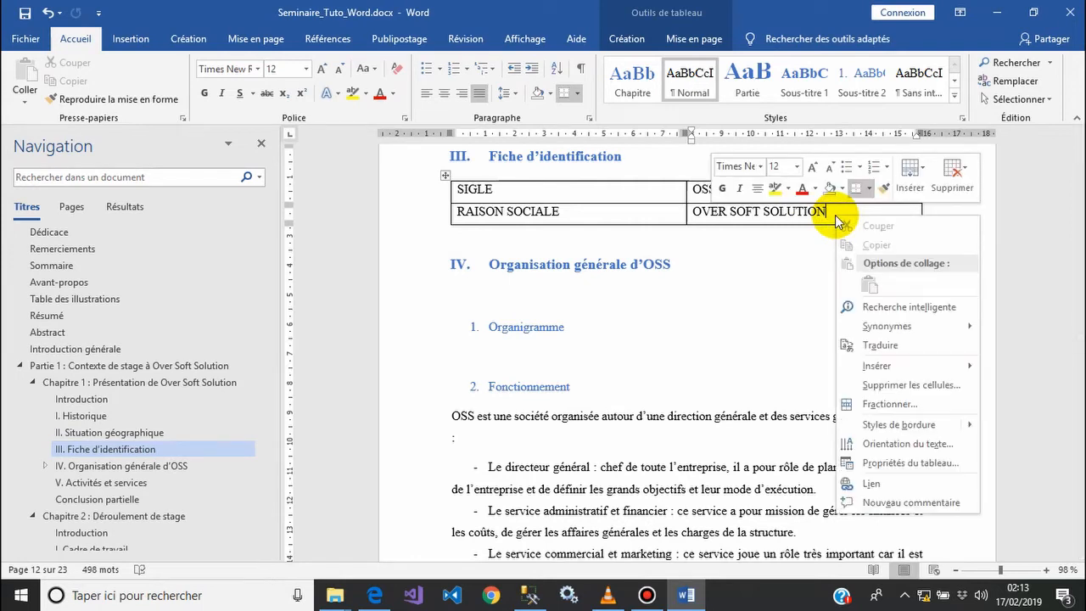
left_click(915, 187)
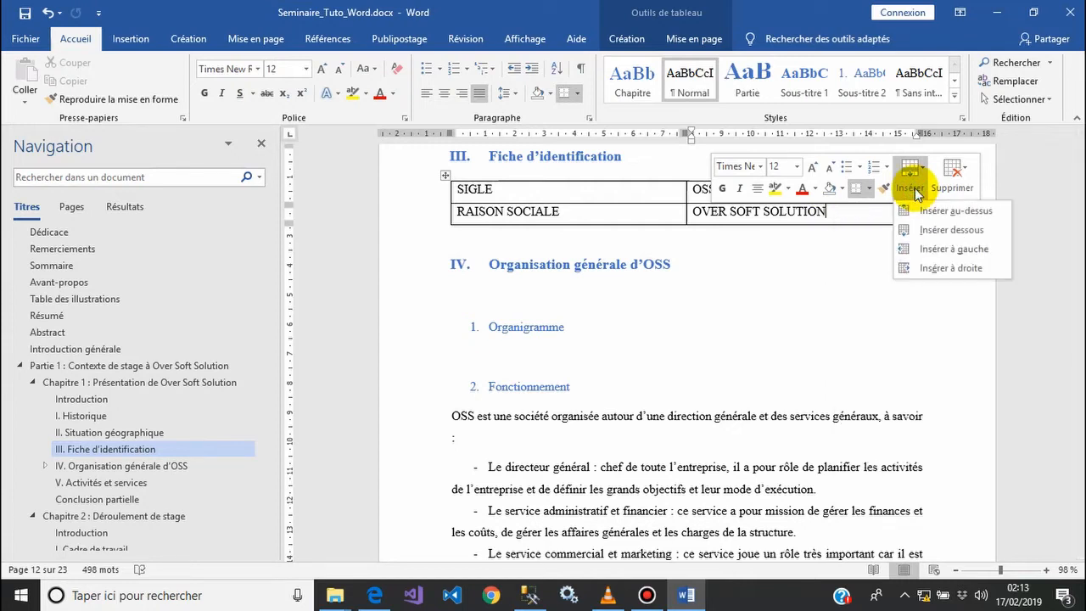
left_click(941, 230)
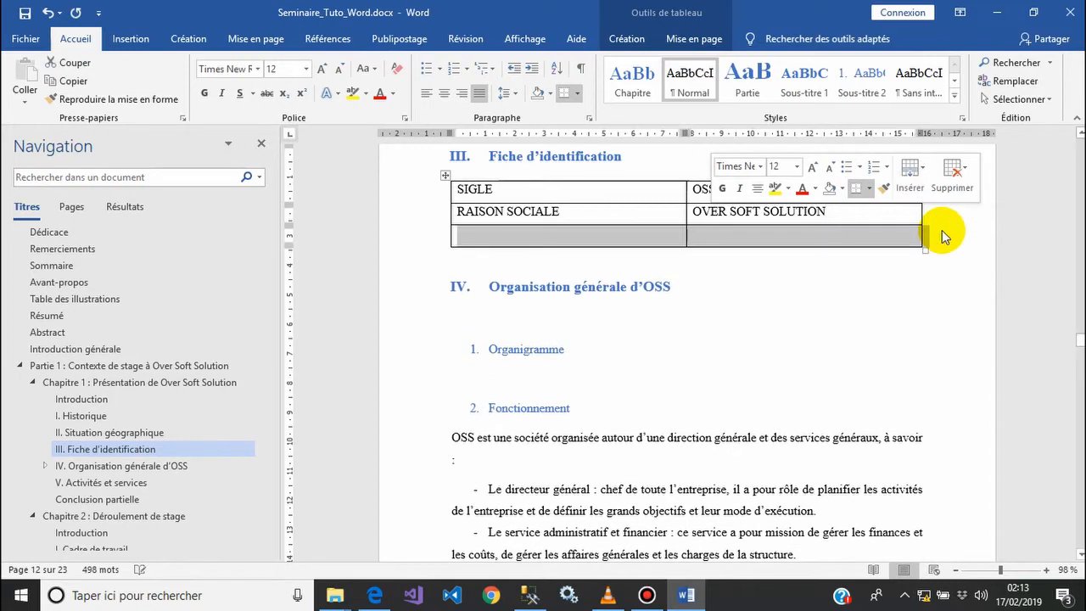
Step: Insert another row above the empty last row of the identification table
left_click(874, 232)
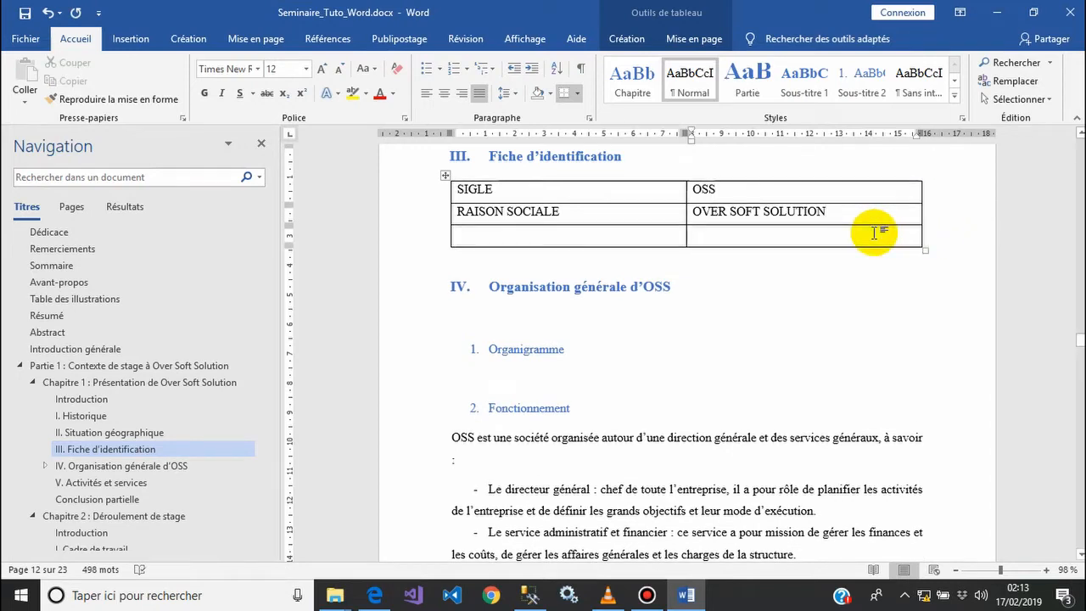
right_click(875, 235)
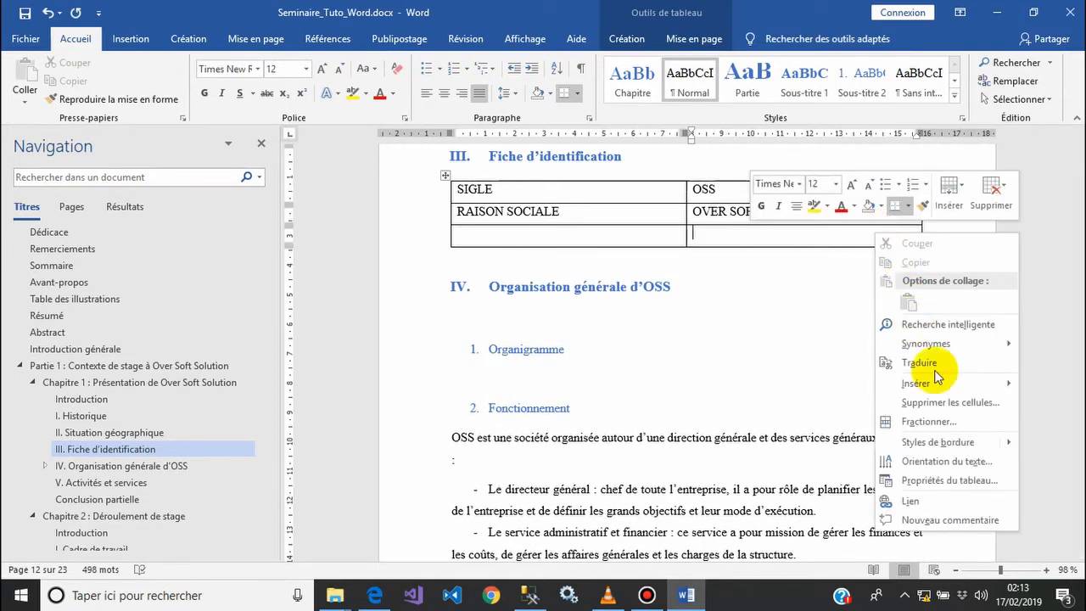
mouse_move(937, 382)
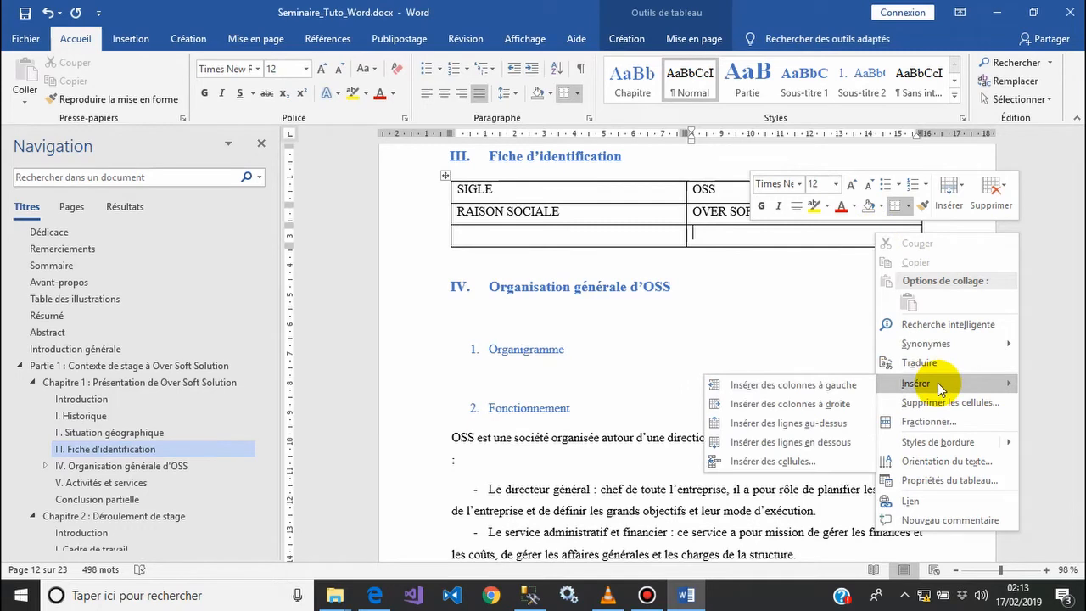
left_click(811, 424)
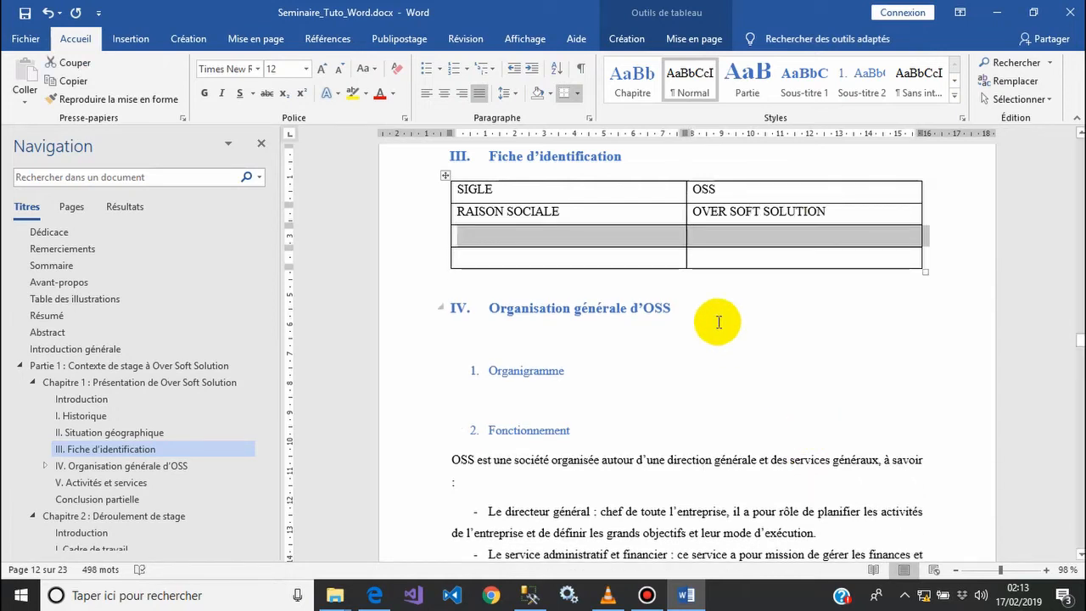
Step: Fill the table's third row with CAPITAL and the value 100 000 XAF
left_click(621, 234)
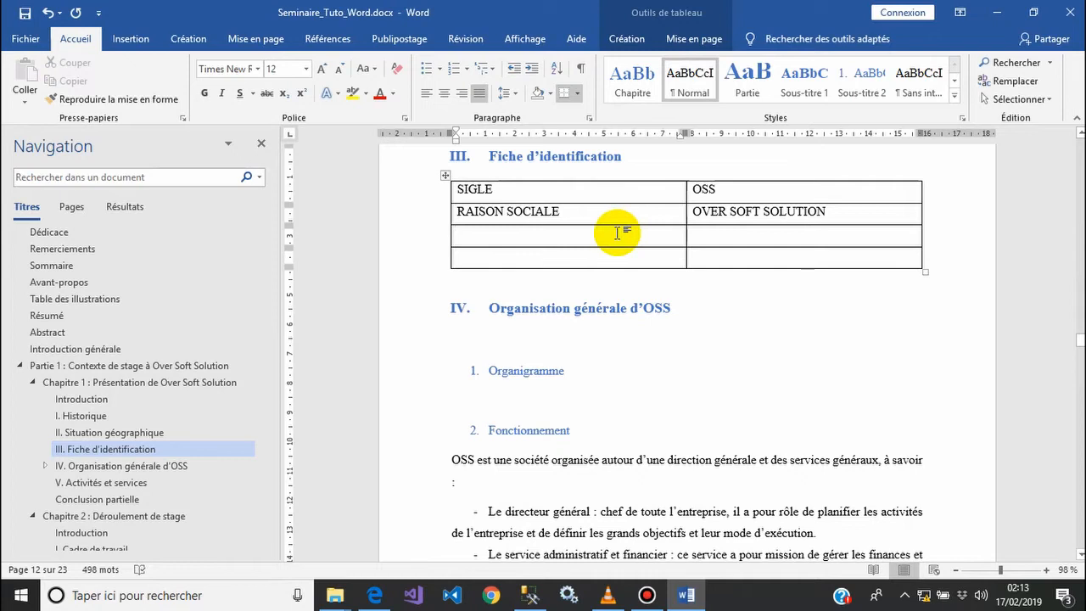
type("CAPITAL")
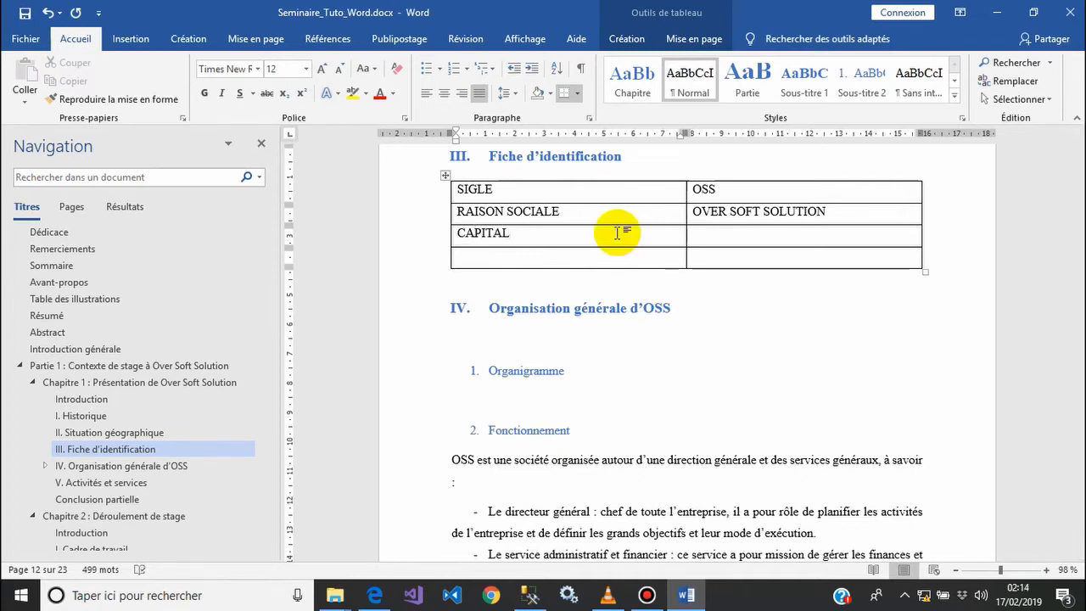
key("Tab")
type("100")
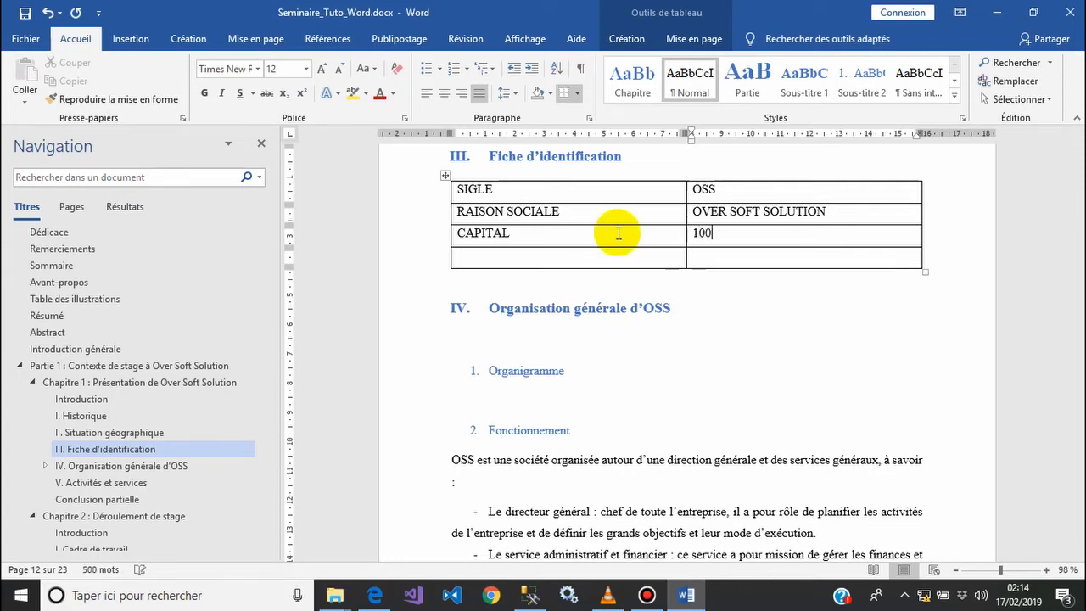
type(" 000 XAF")
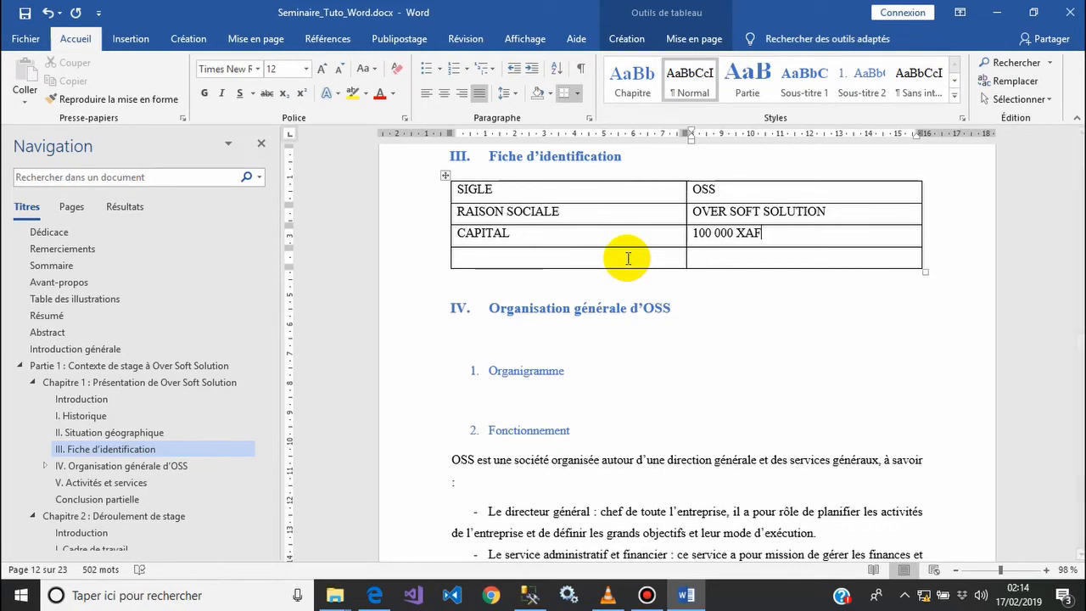
Step: Delete the empty last row of the identification table
left_click(626, 257)
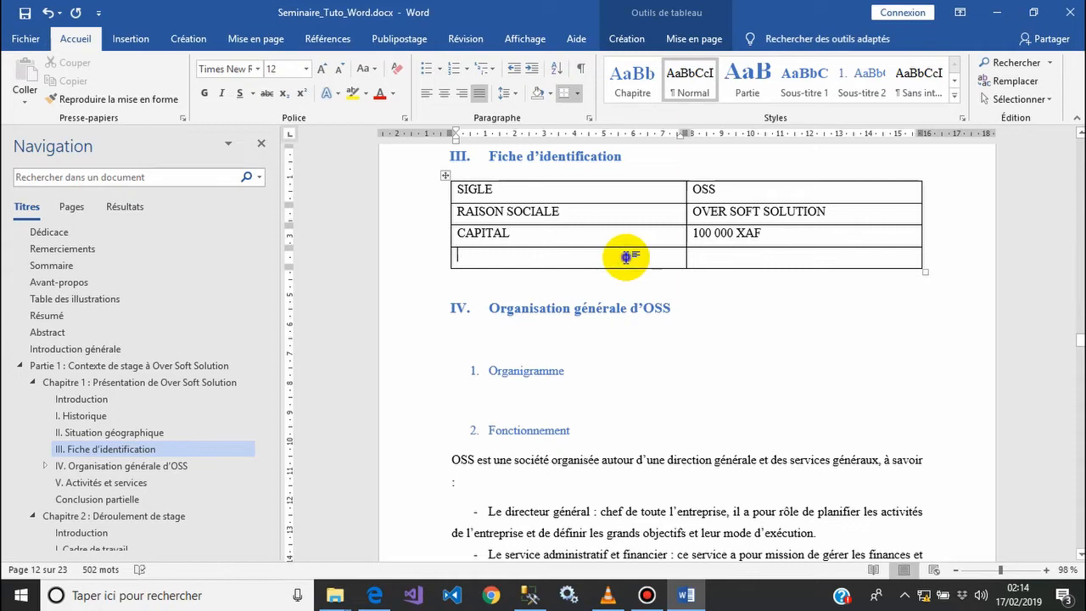
right_click(626, 257)
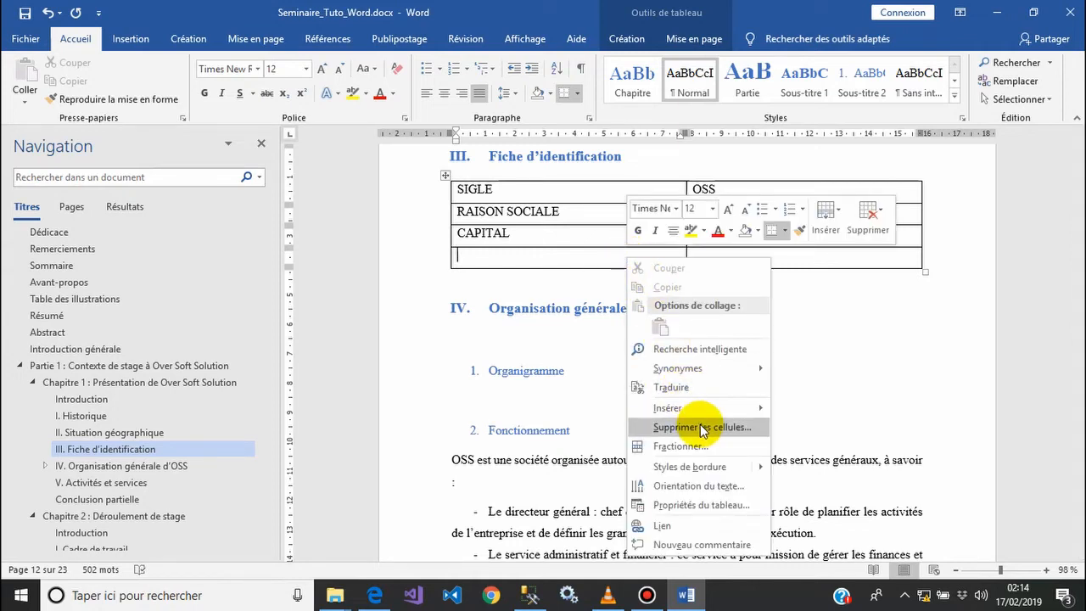
left_click(872, 227)
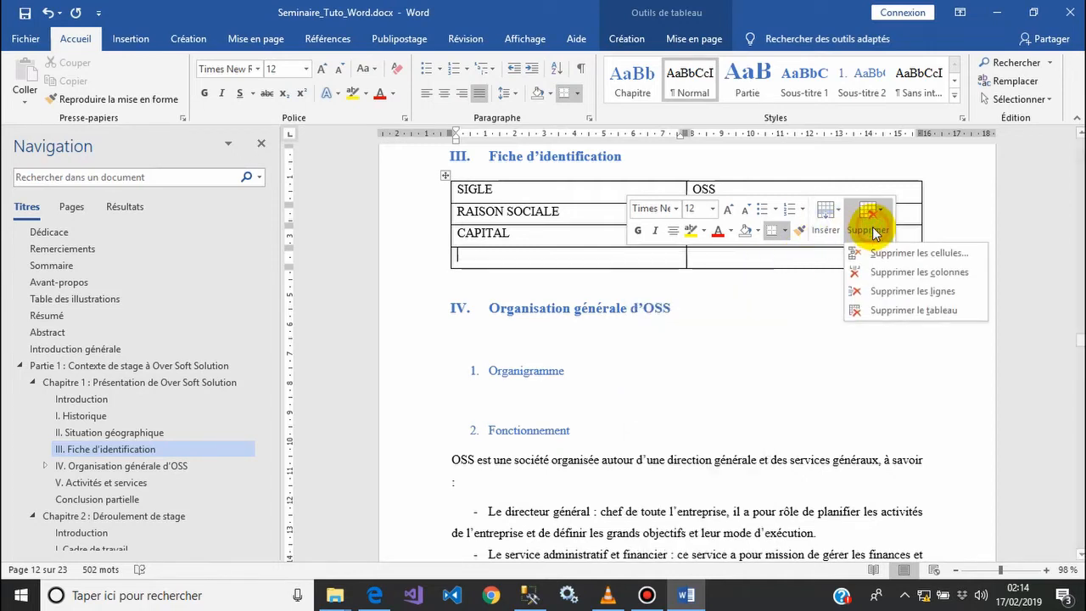
left_click(910, 291)
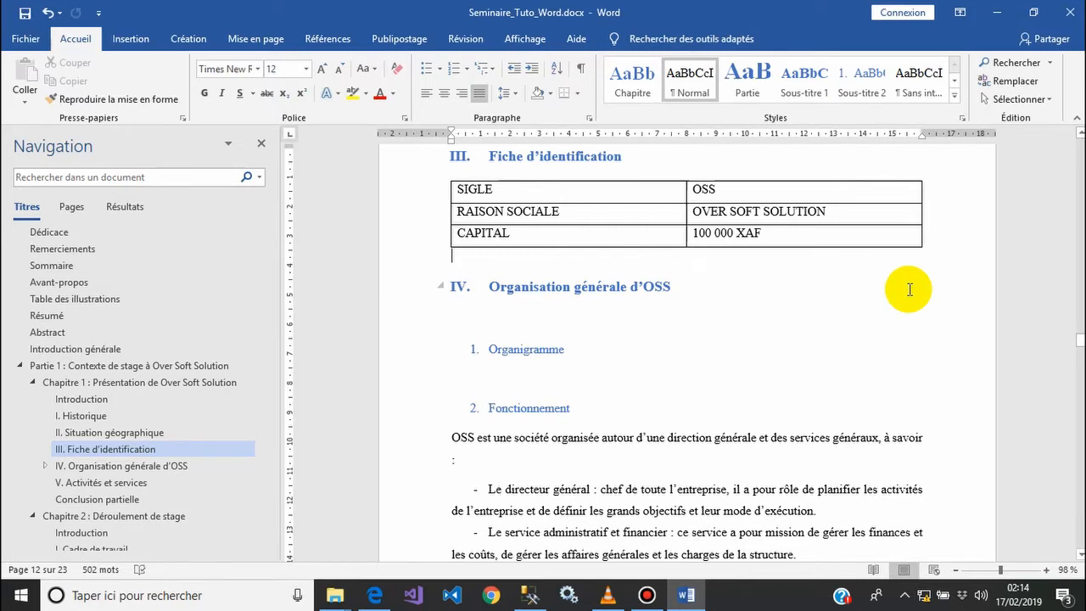
Step: Append an empty row below the CAPITAL row of the identification table, and delete that entire row
left_click(780, 232)
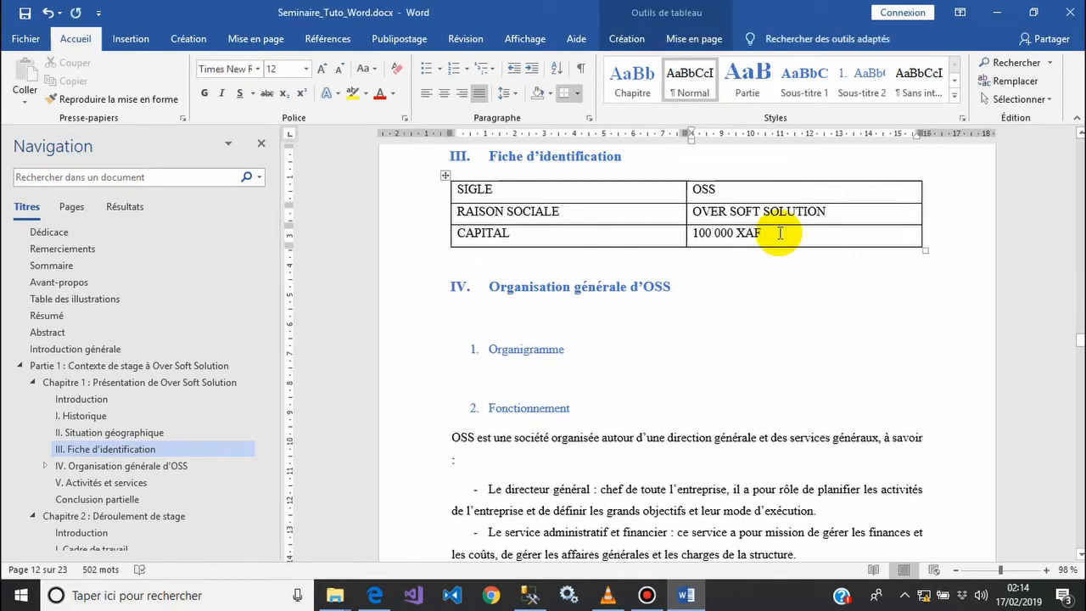
key("Tab")
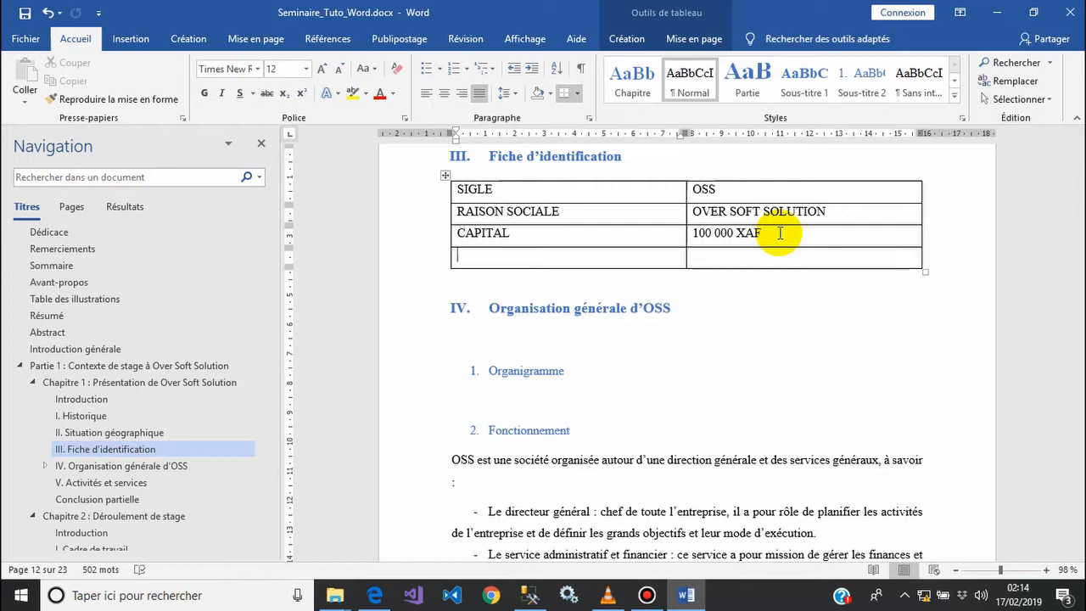
right_click(730, 257)
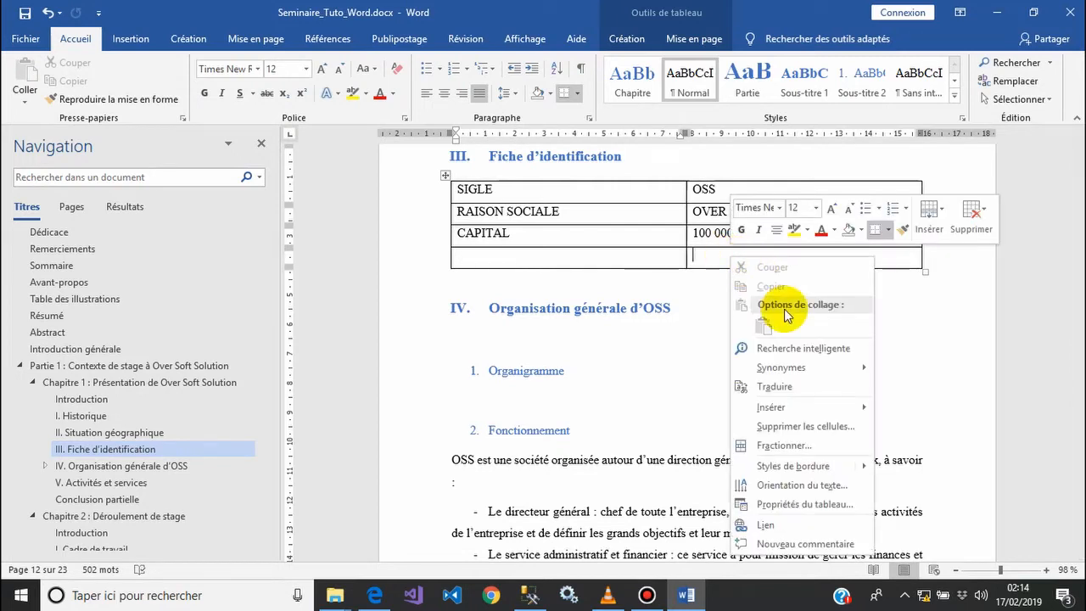
left_click(806, 428)
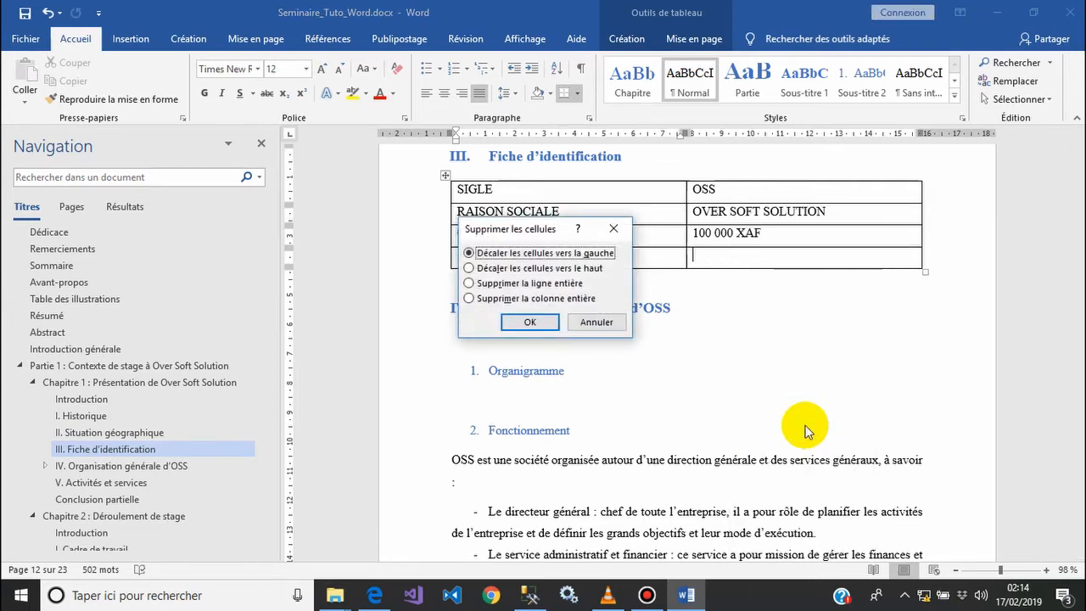
left_click(495, 285)
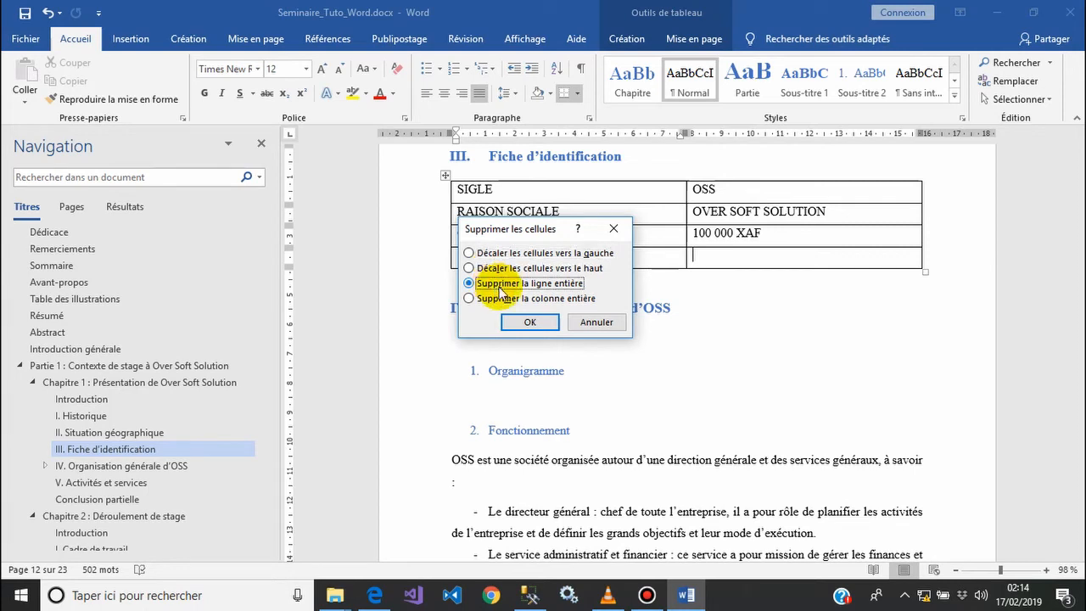
left_click(526, 323)
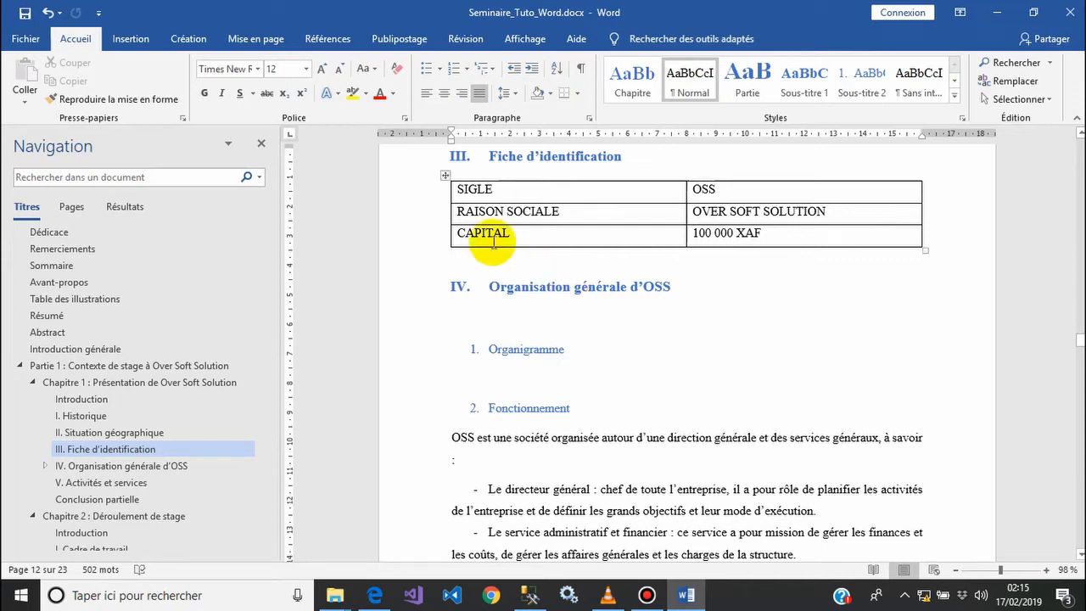
Step: Select the whole identification table, try centred cell alignment, and set its contents to top-left alignment
mouse_move(446, 180)
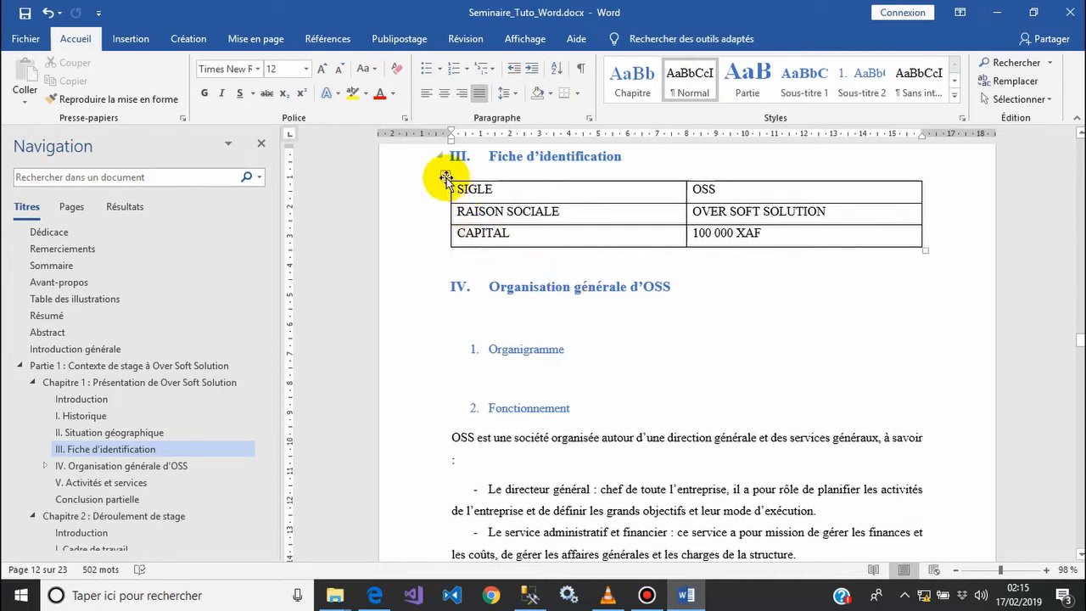
left_click(444, 175)
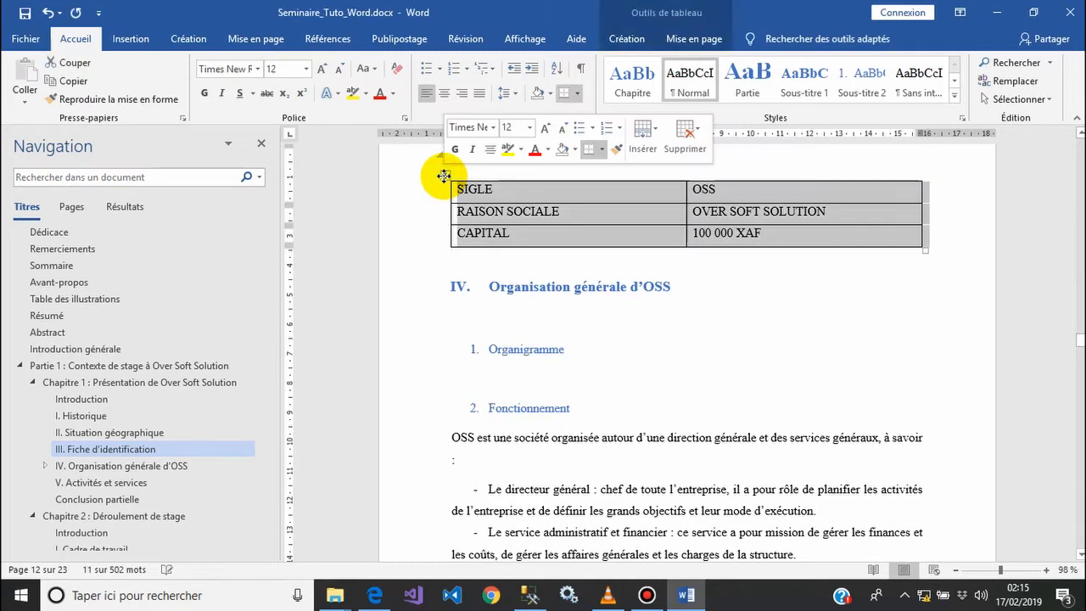
left_click(637, 38)
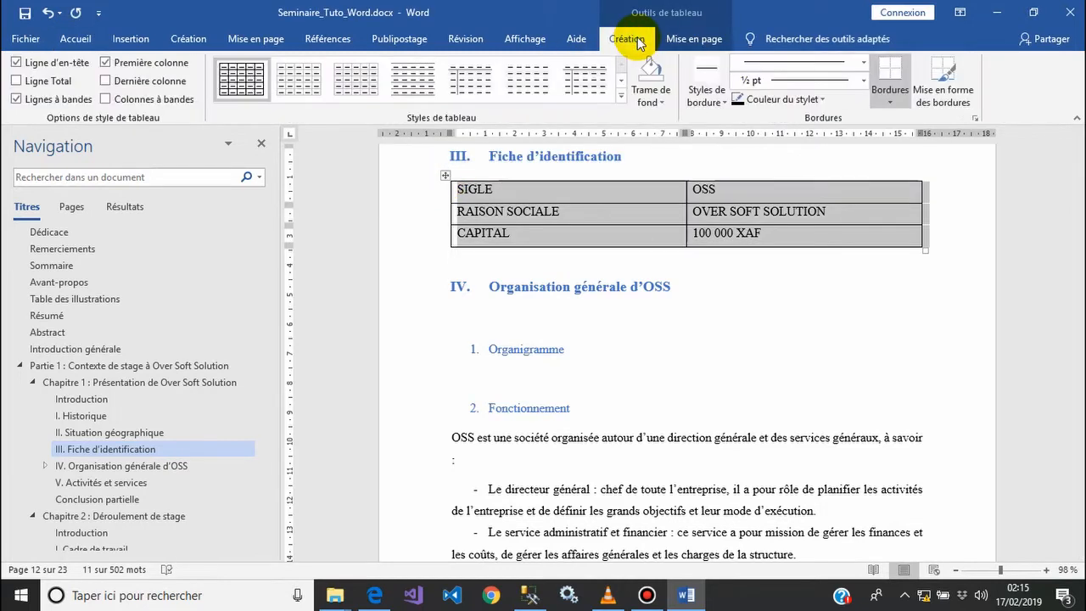
left_click(684, 39)
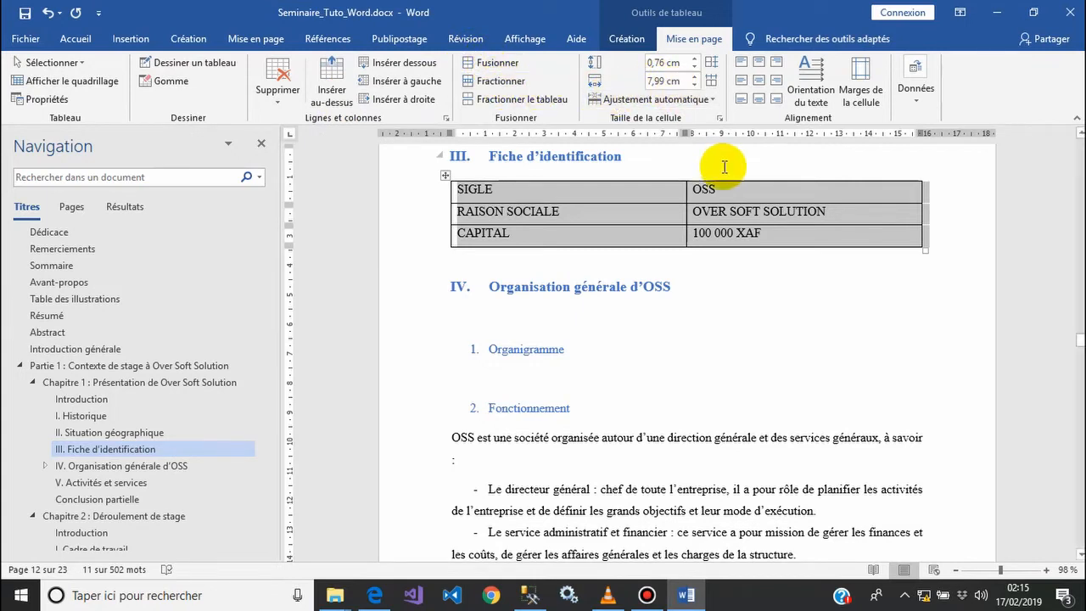
left_click(758, 82)
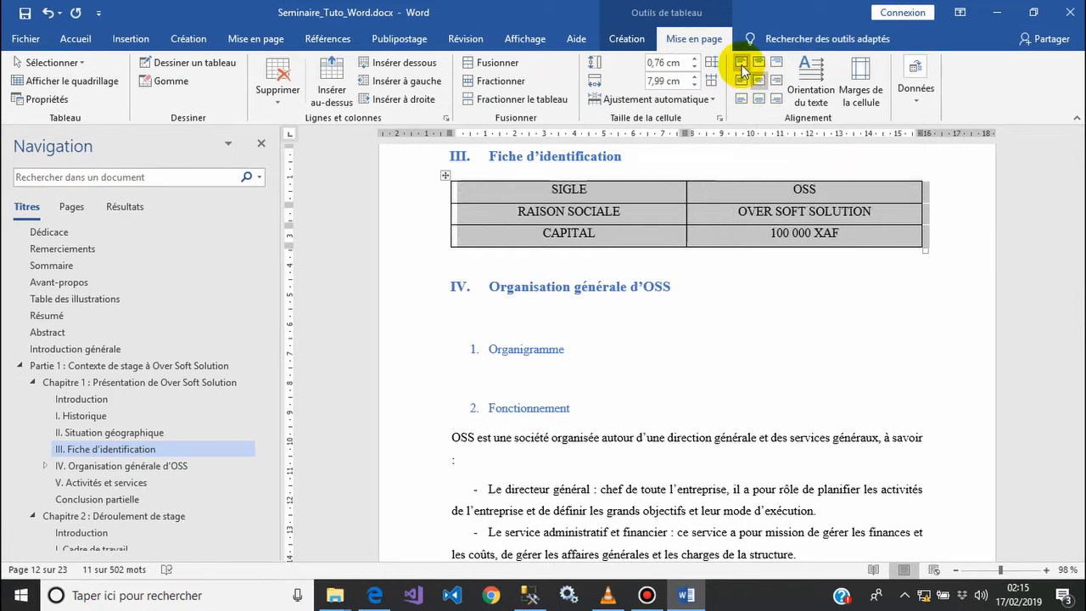
left_click(741, 64)
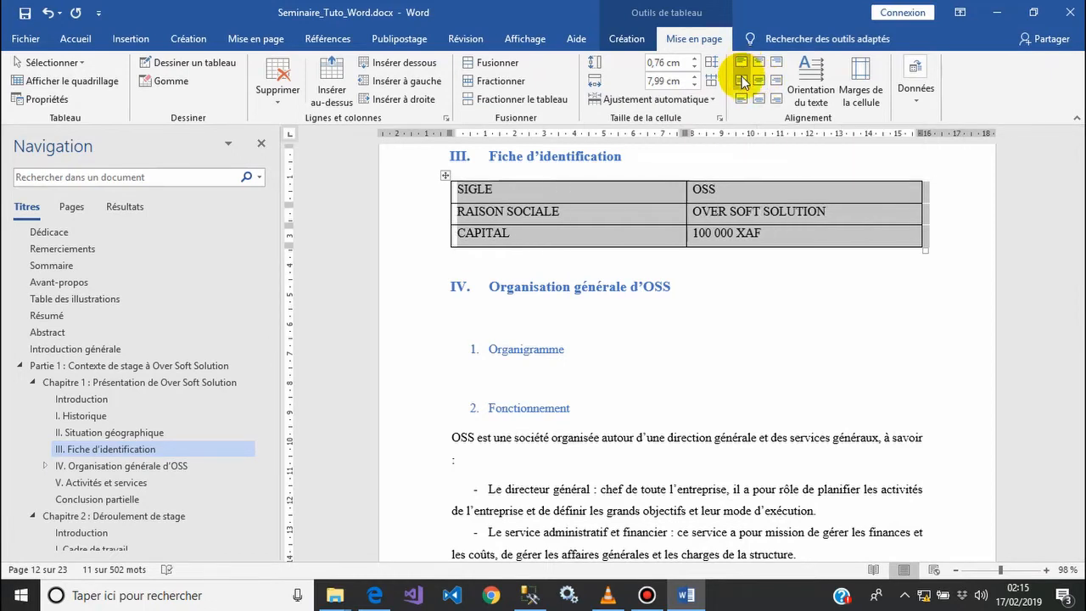
Step: Apply the light blue grid table style with a solid header row and banded rows to the identification table
left_click(624, 47)
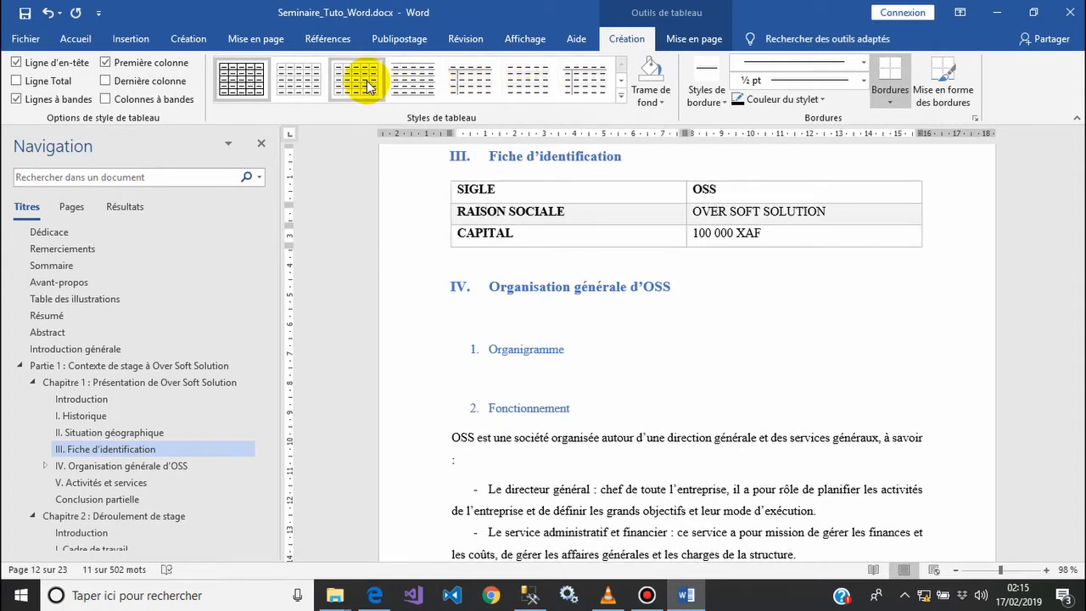
left_click(621, 80)
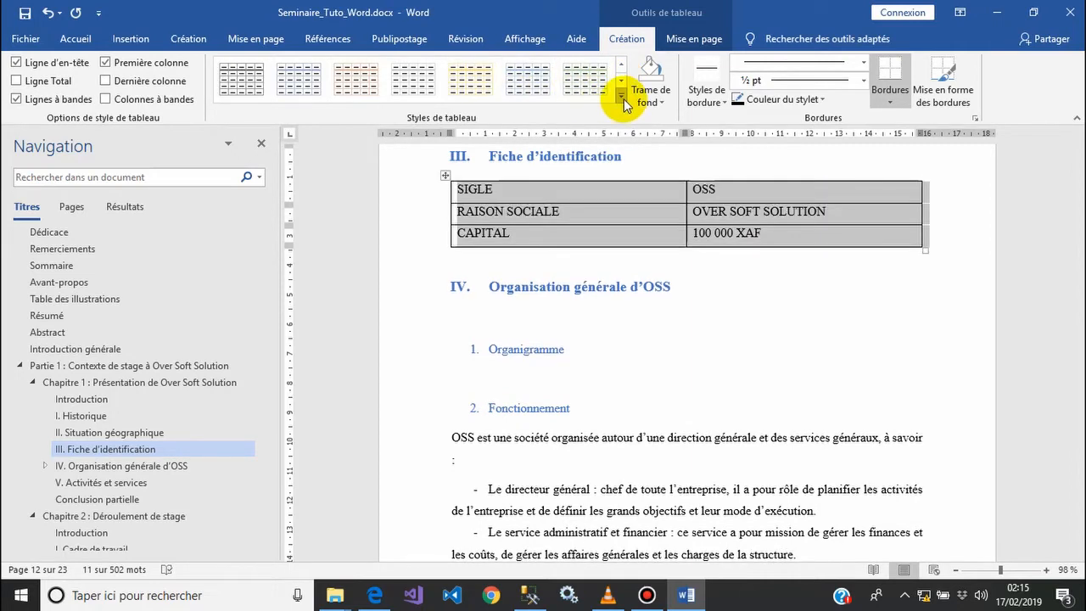
left_click(621, 98)
left_click_drag(623, 109, 617, 162)
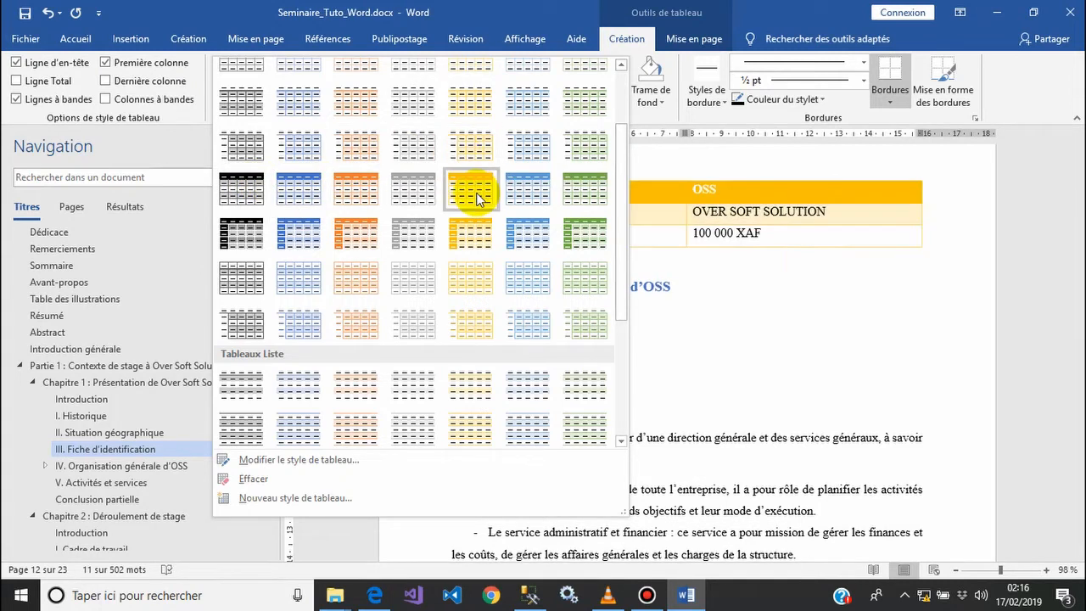
left_click(532, 195)
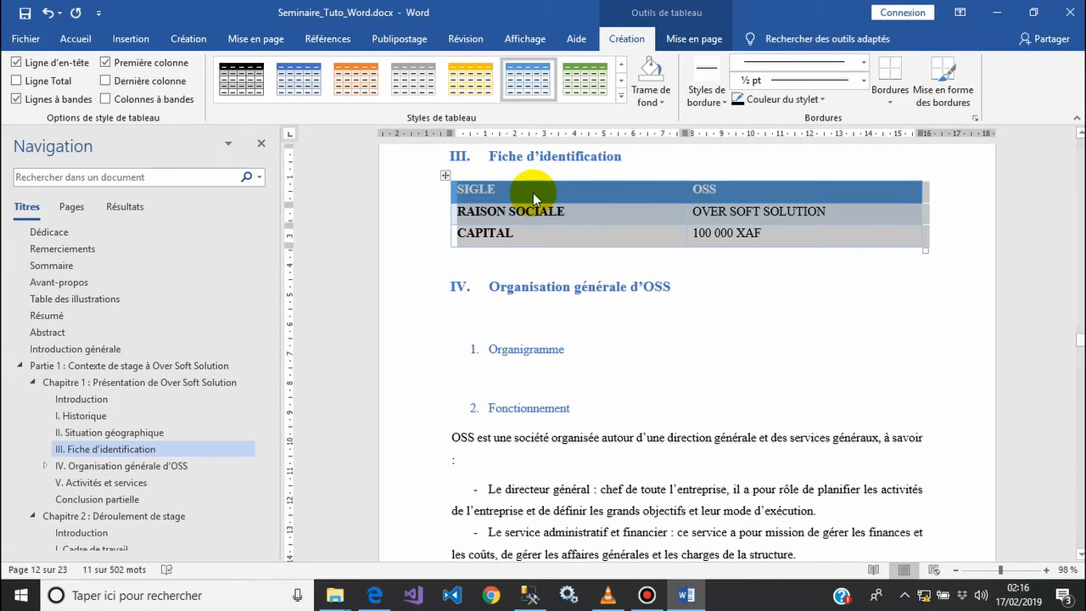
Step: Turn off the header row formatting (Ligne d'en-tête) of the identification table and save the document
left_click(532, 192)
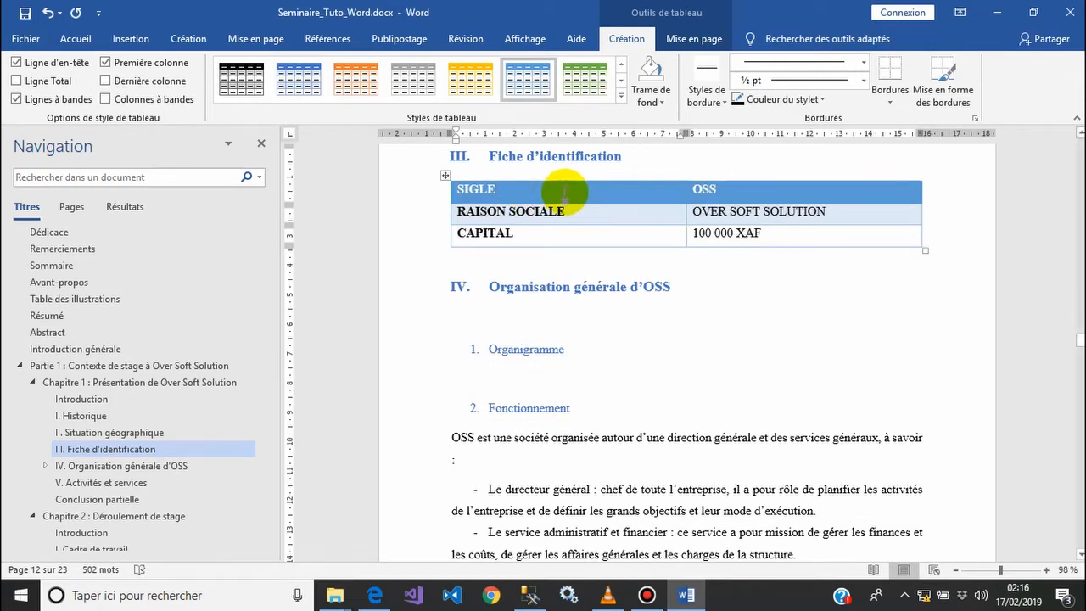
left_click(23, 64)
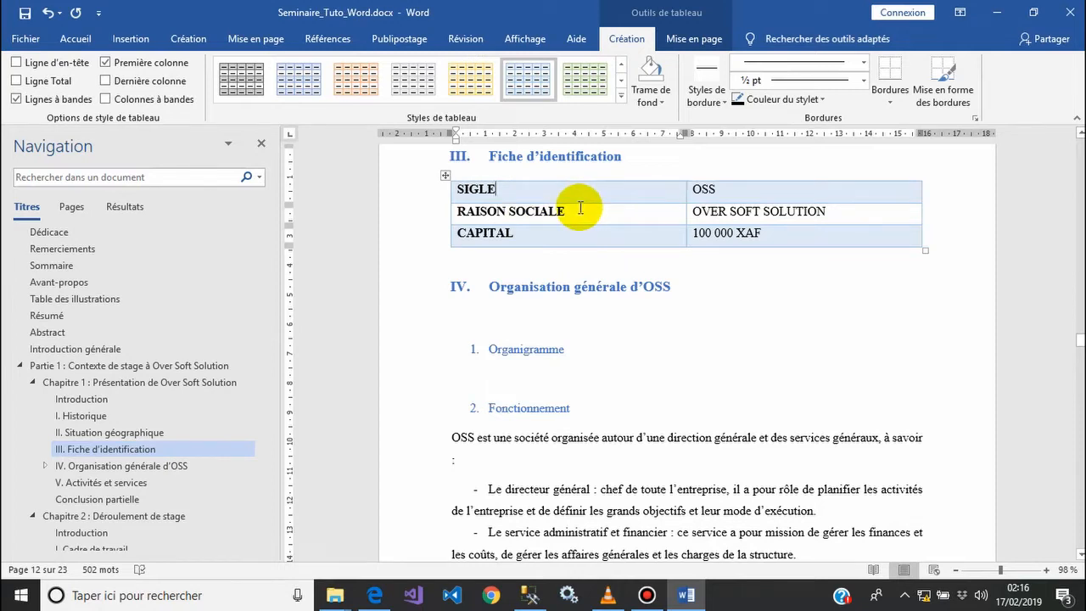
left_click(25, 17)
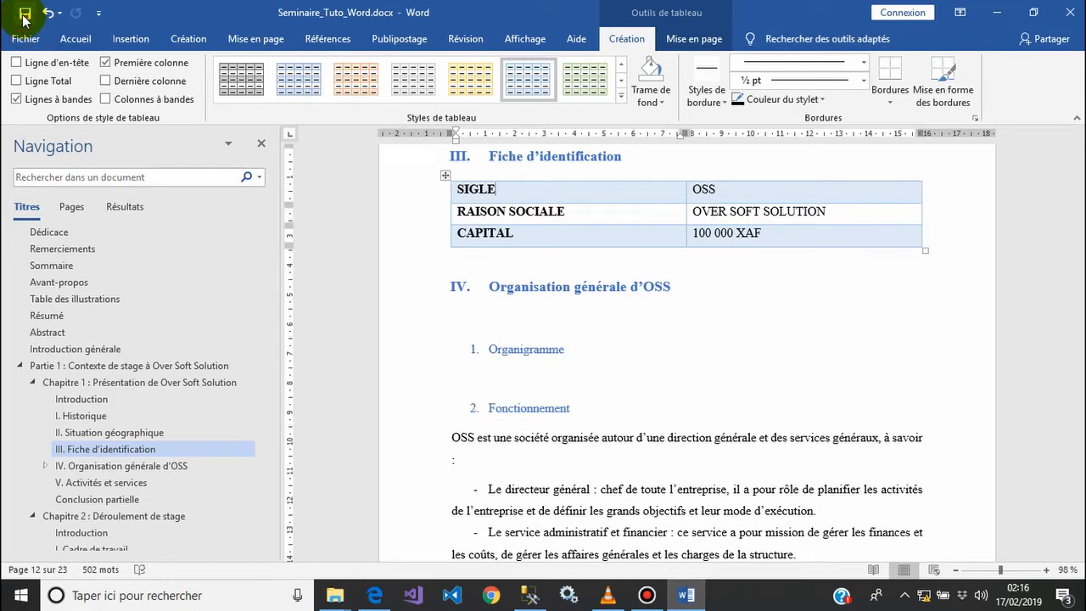
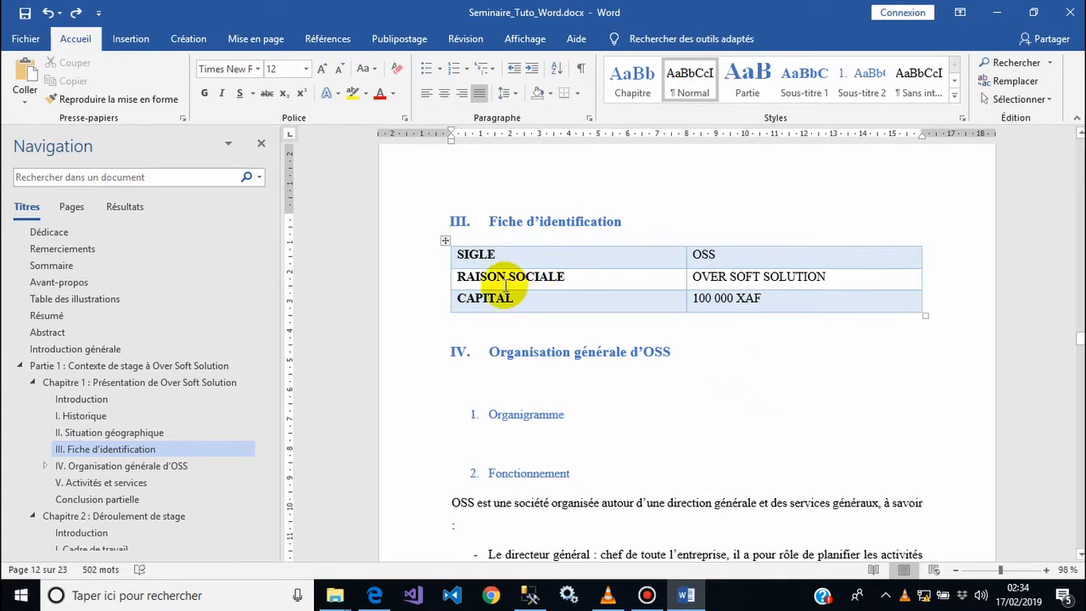
Step: Insert the caption "Tableau 1: Fiche d'identification d'OSS" above the identification table, using the Tableau label
right_click(443, 241)
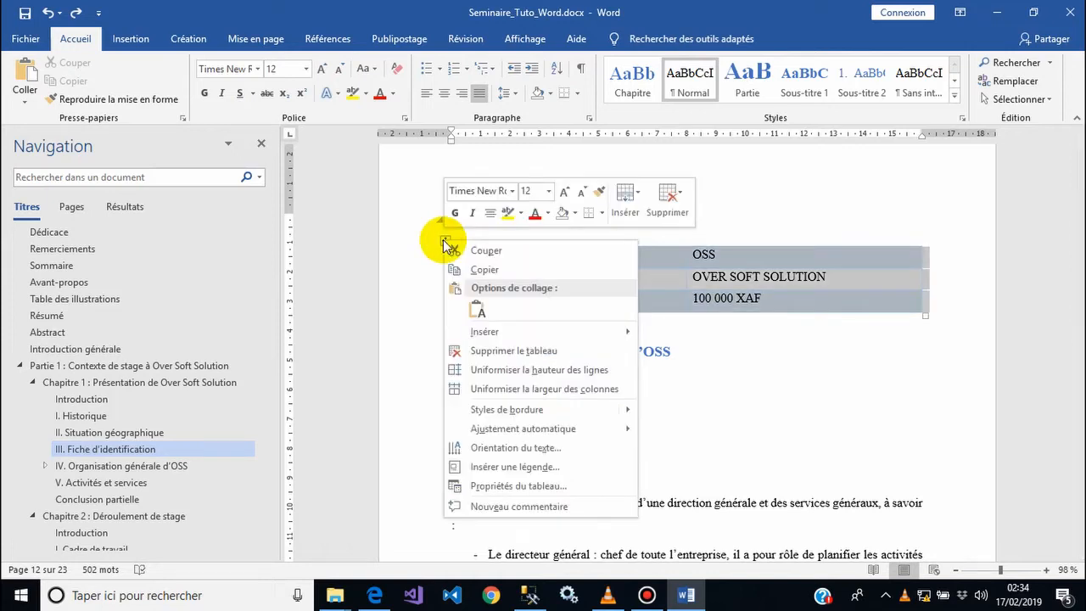
left_click(545, 469)
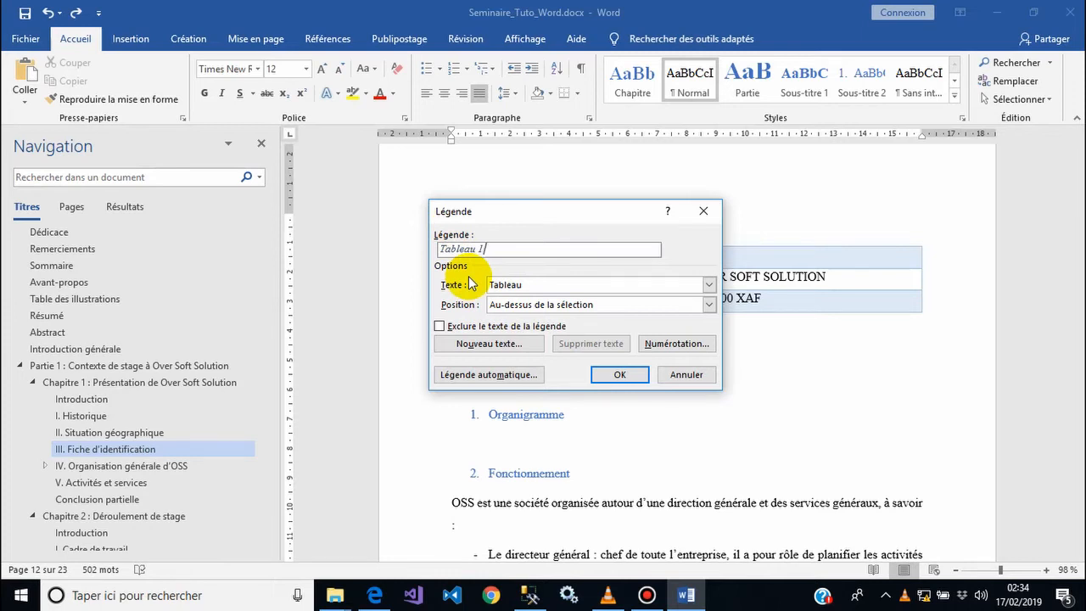
type(": ")
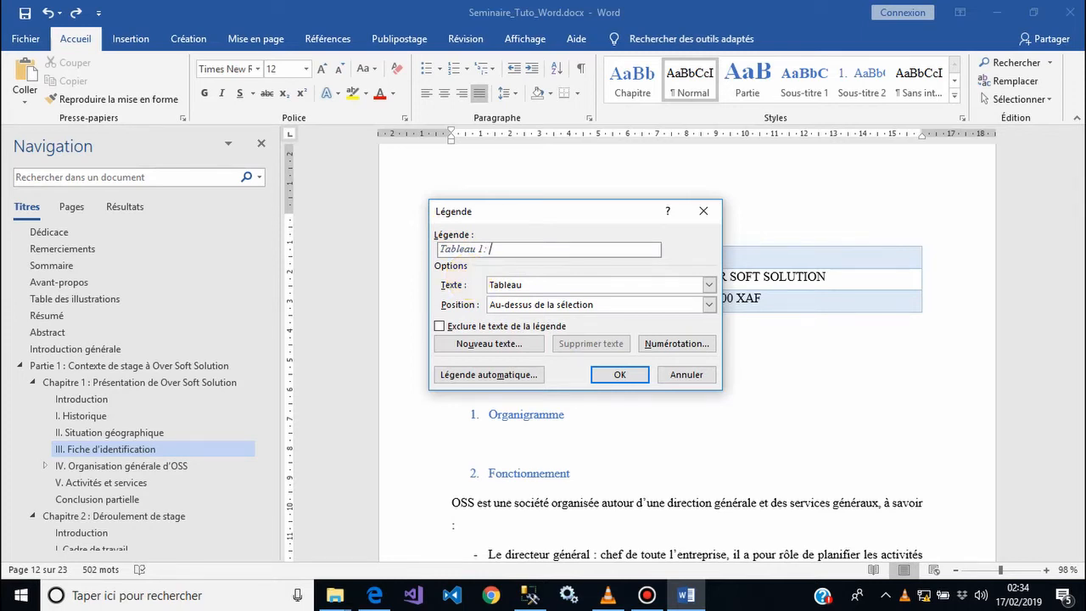
type("Fiche d'identification d'OSS")
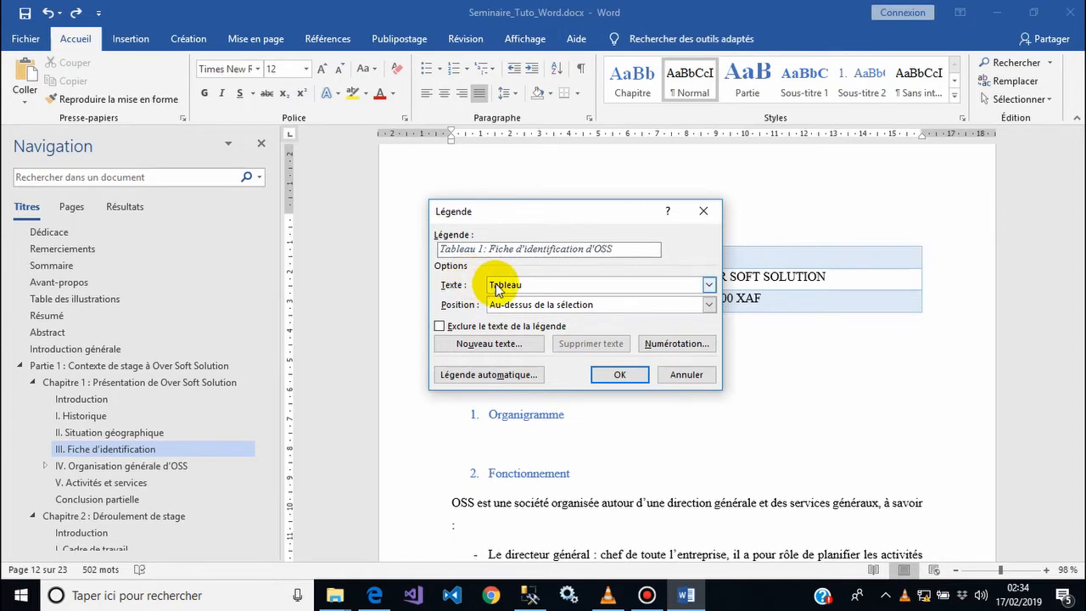
left_click(708, 308)
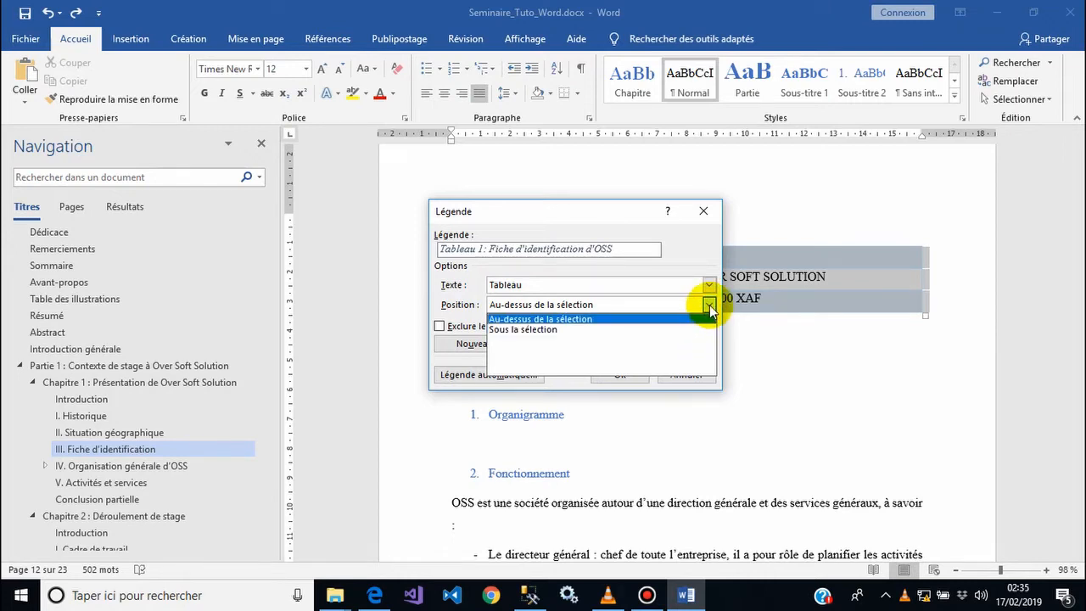
left_click(709, 307)
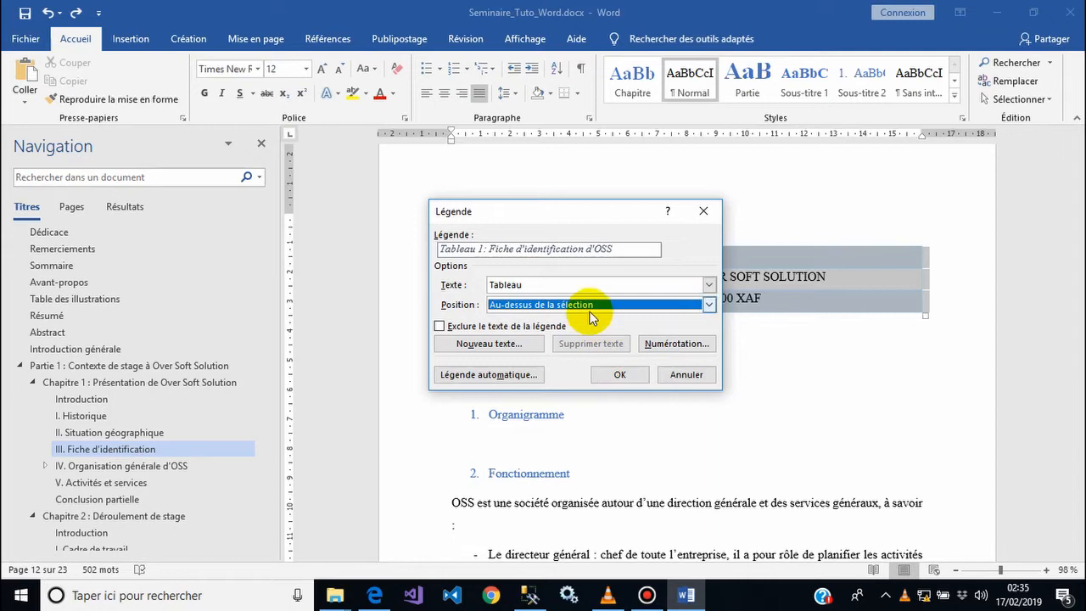
left_click(621, 376)
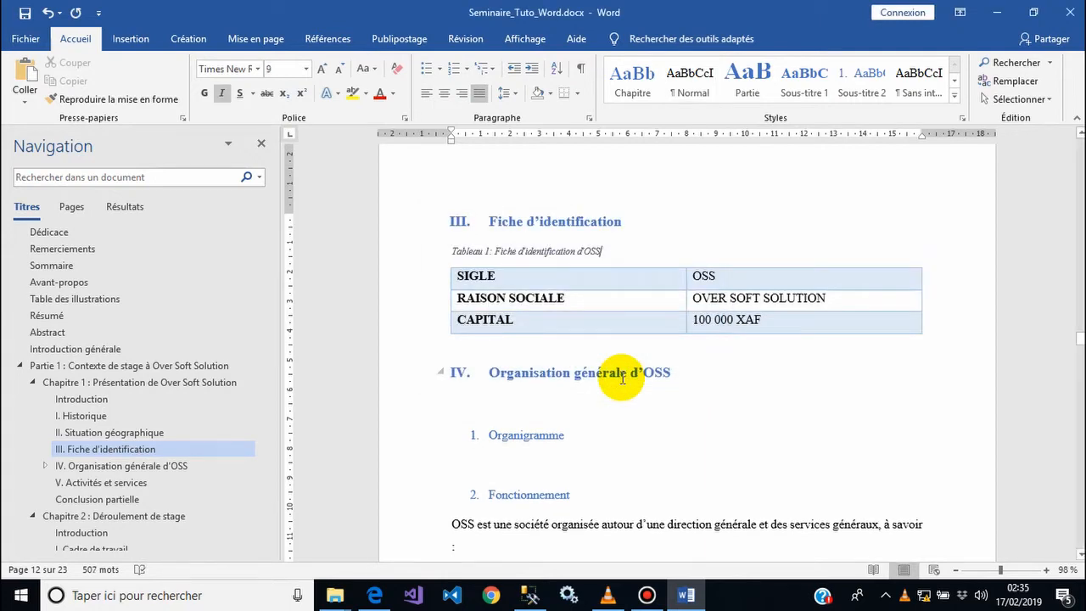
Step: Modify the Légende style of the table caption to 12 pt, without italics, in the blue Accent 1 theme colour
left_click(501, 251)
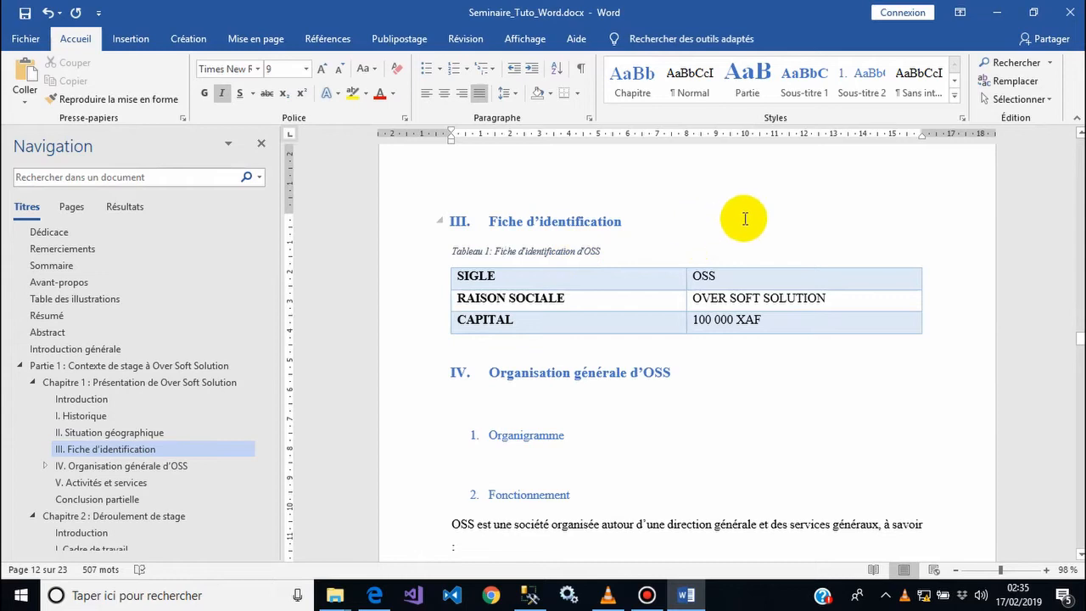
left_click(955, 98)
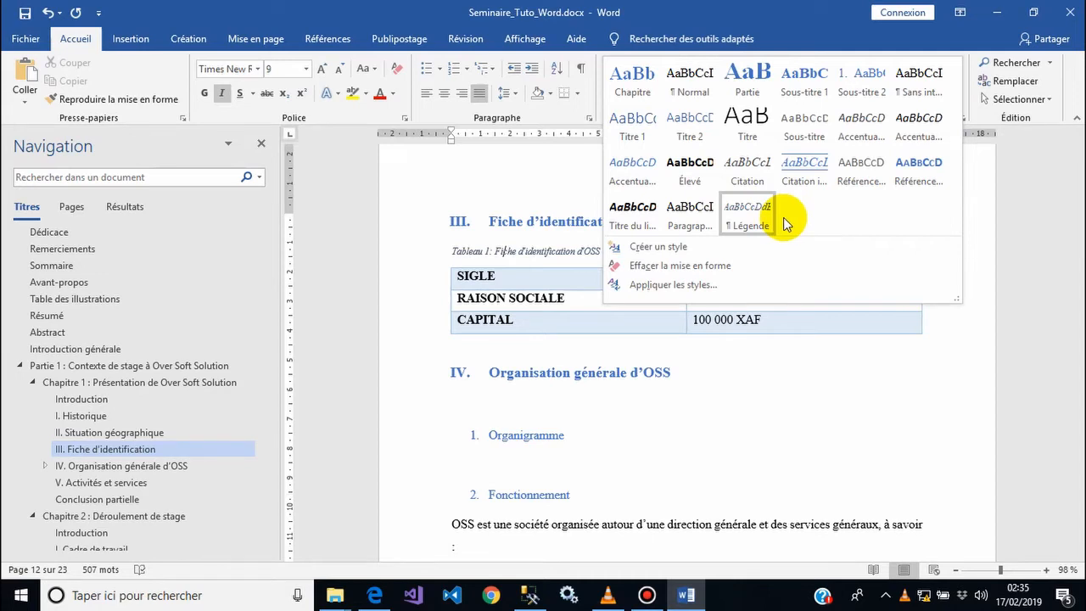
right_click(756, 224)
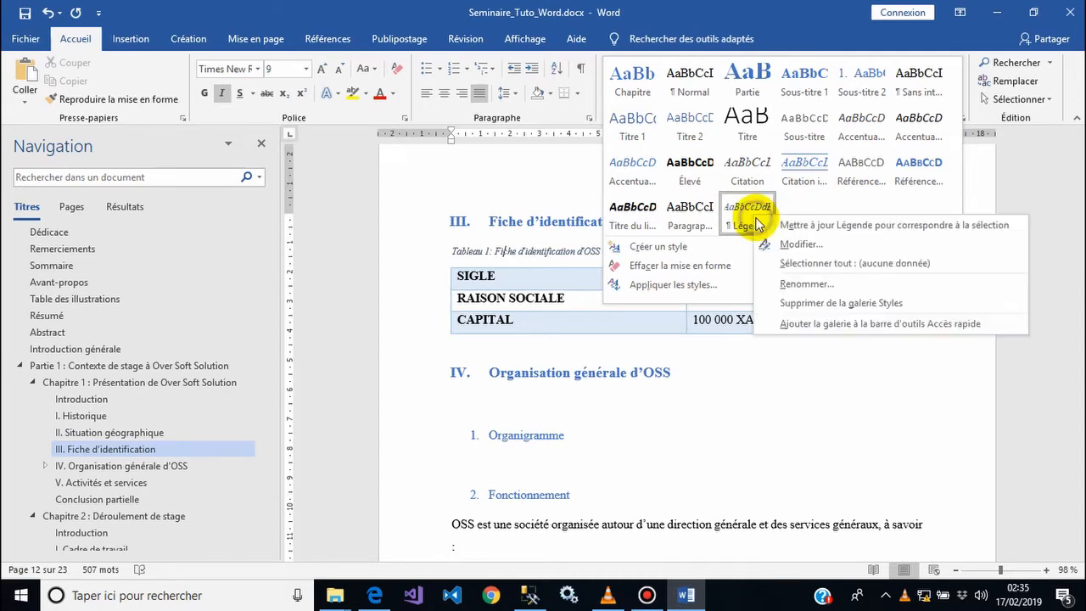
left_click(779, 240)
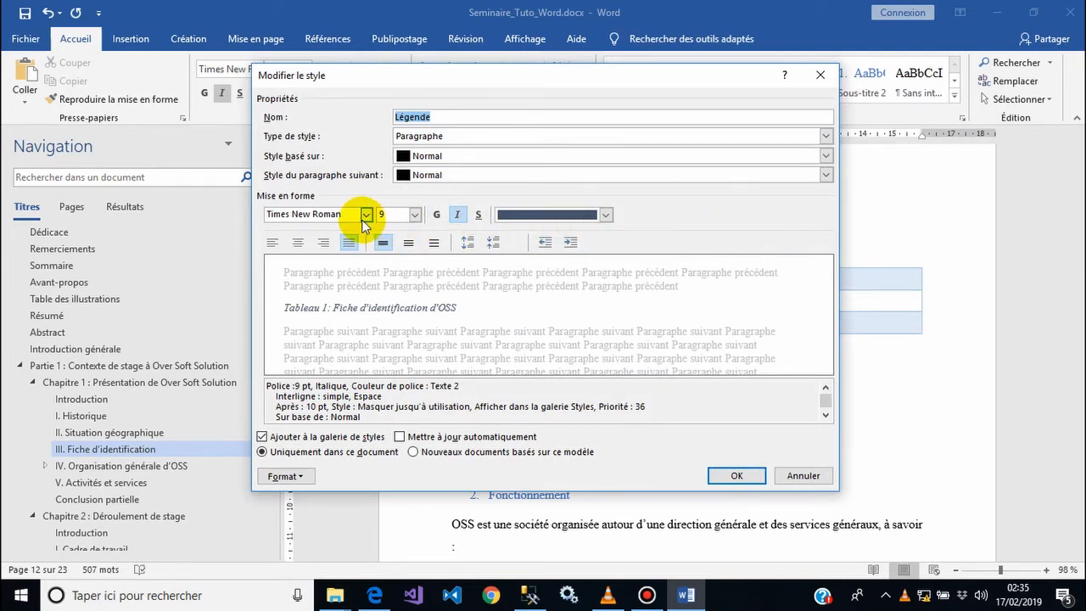
left_click(416, 215)
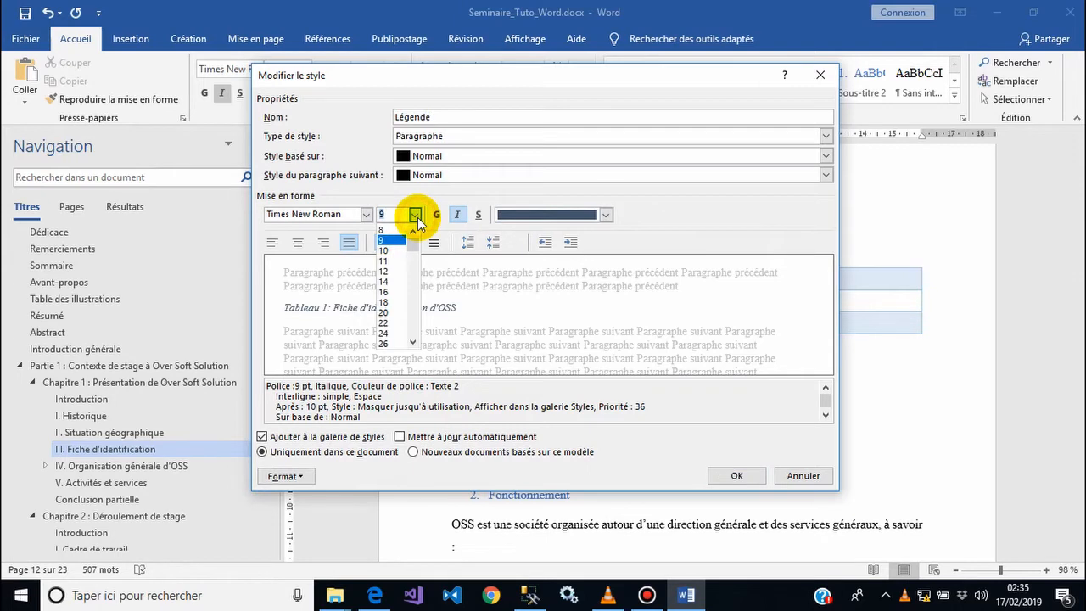
left_click(393, 269)
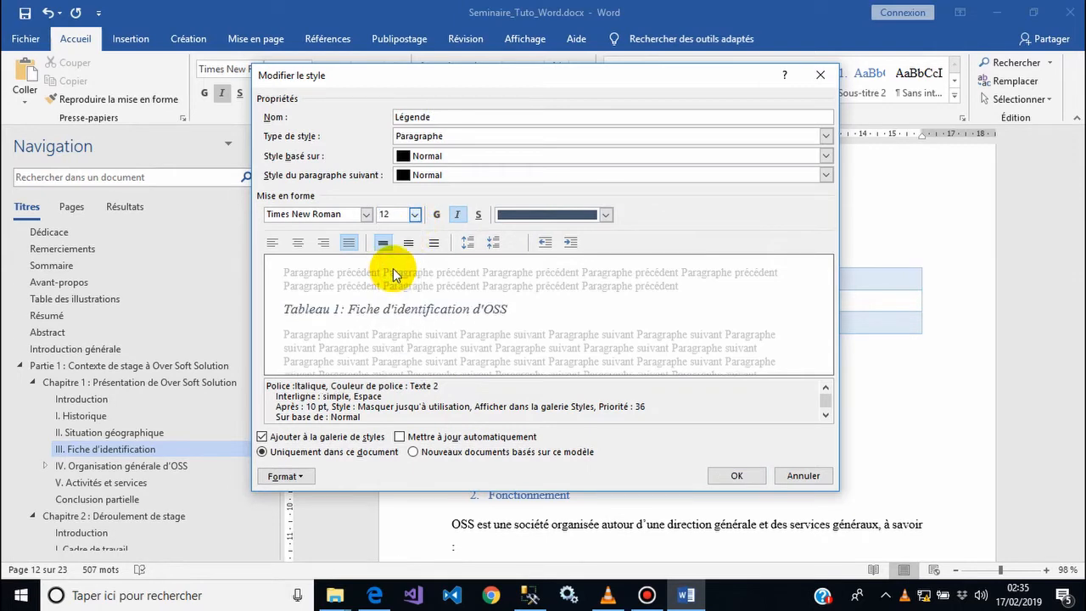
left_click(458, 216)
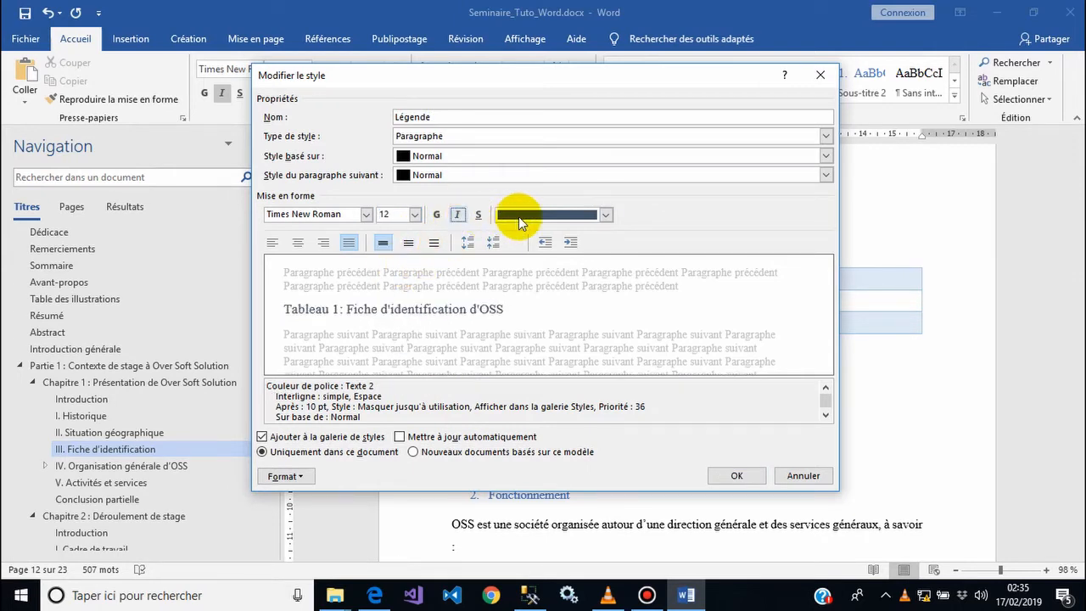
left_click(527, 217)
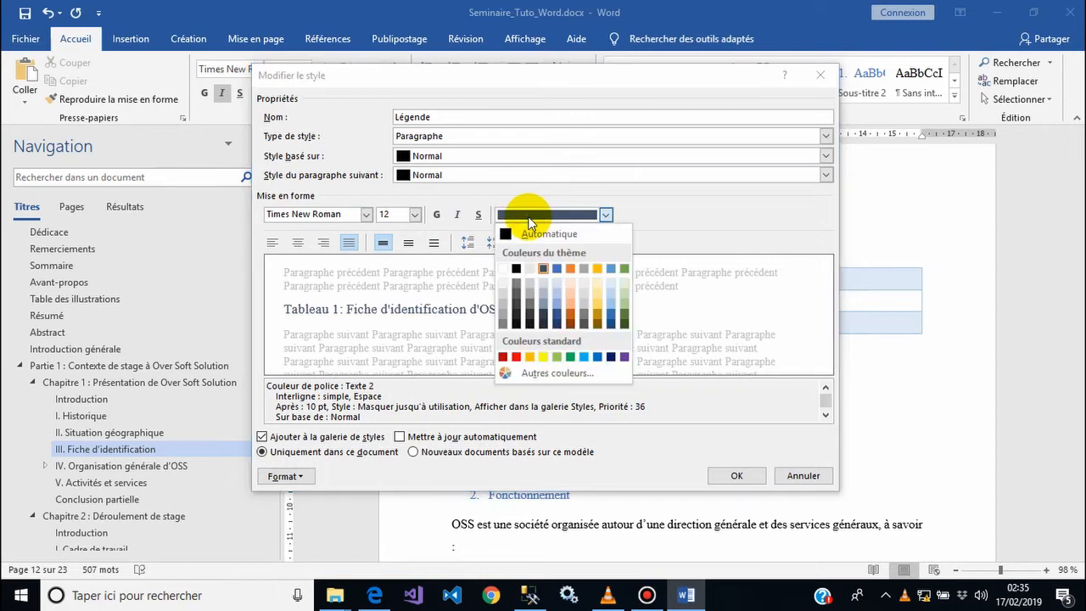
left_click(554, 270)
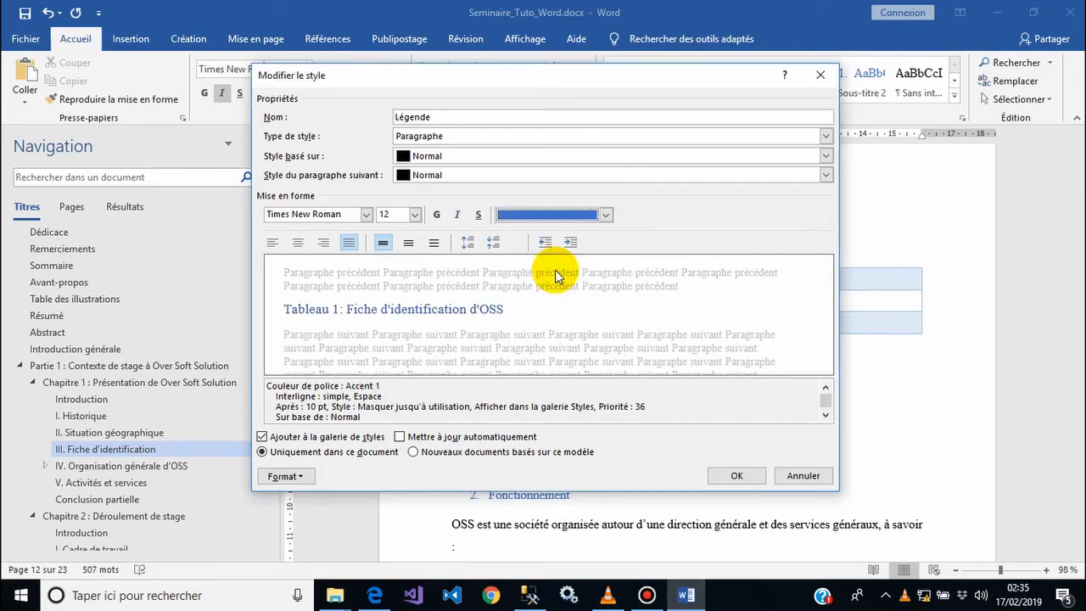
left_click(735, 476)
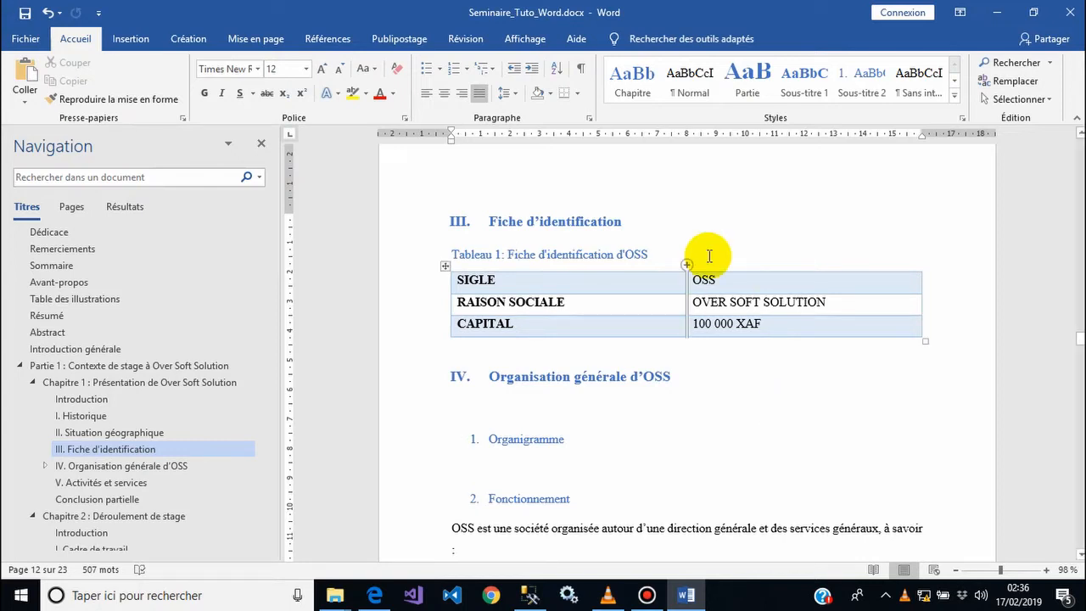
left_click(502, 7)
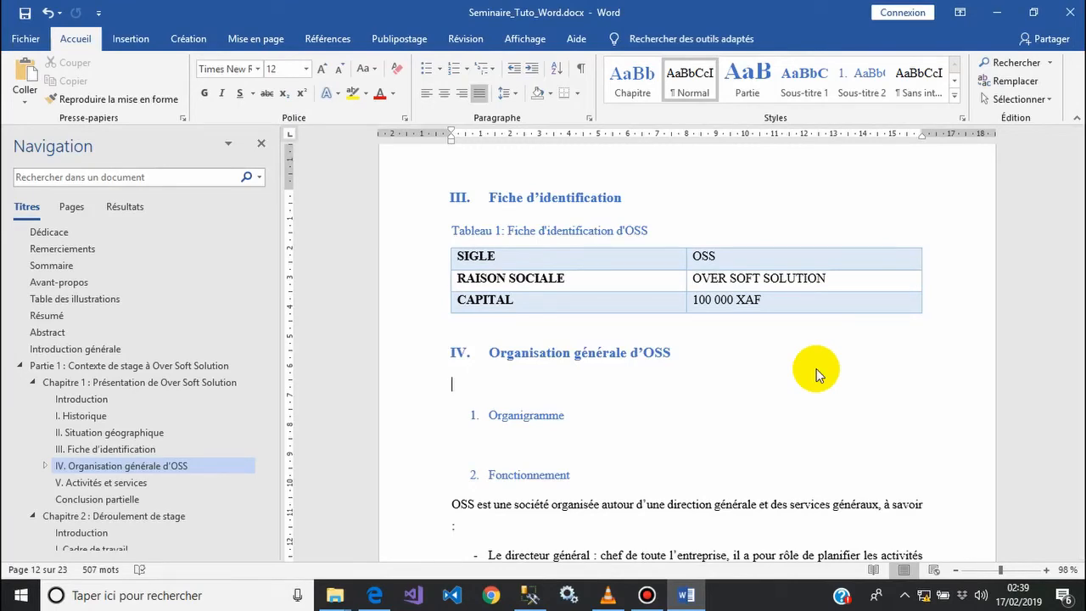
Step: Insert the image Localisation.png on the empty line beneath the heading "II. Situation géographique"
left_click(179, 433)
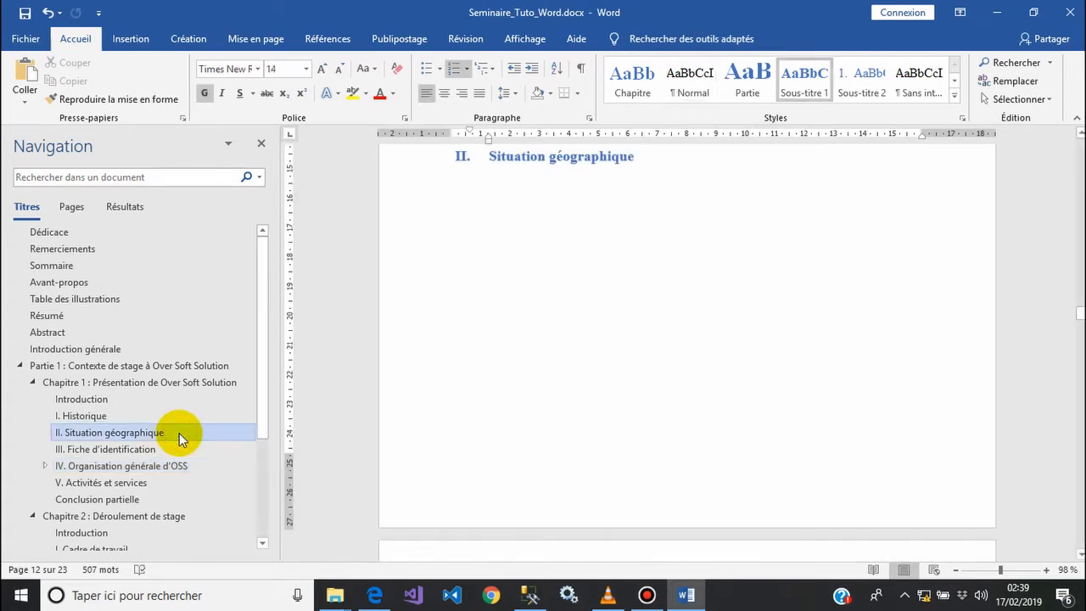
left_click(460, 199)
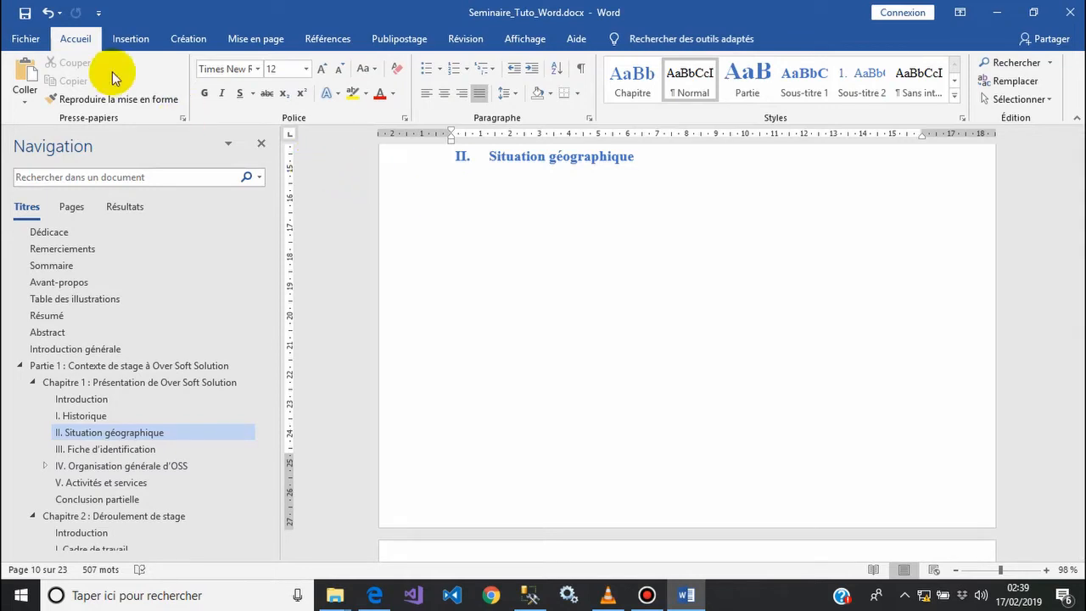
left_click(127, 39)
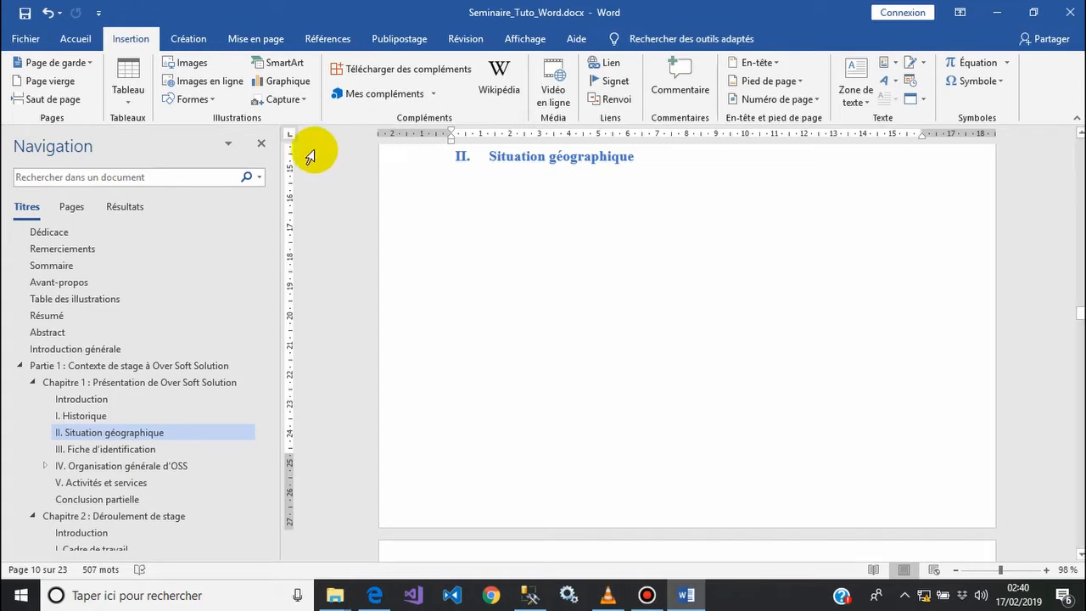
left_click(194, 67)
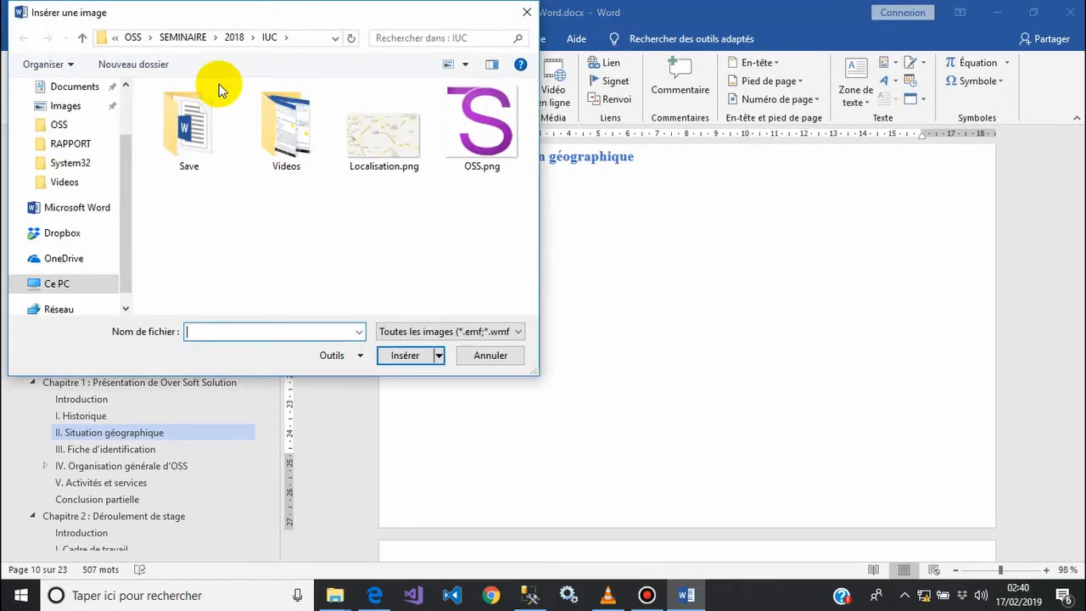
double_click(392, 144)
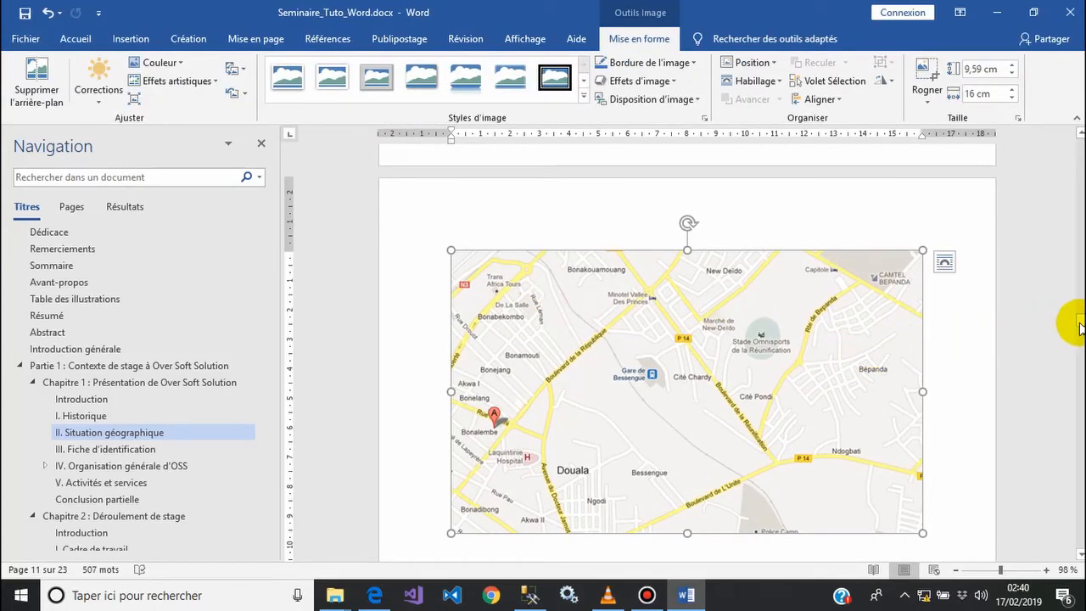
Step: Resize the map proportionally to about 13.8 cm wide and 8.25 cm high so it fits beneath its heading
left_click_drag(1078, 319, 1080, 323)
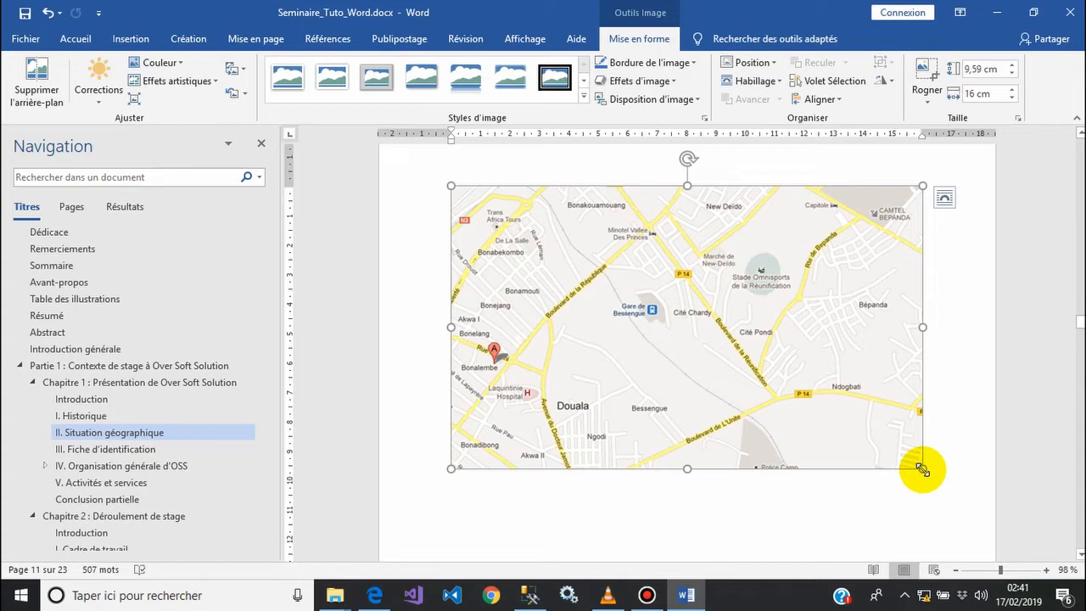
left_click_drag(922, 468, 811, 400)
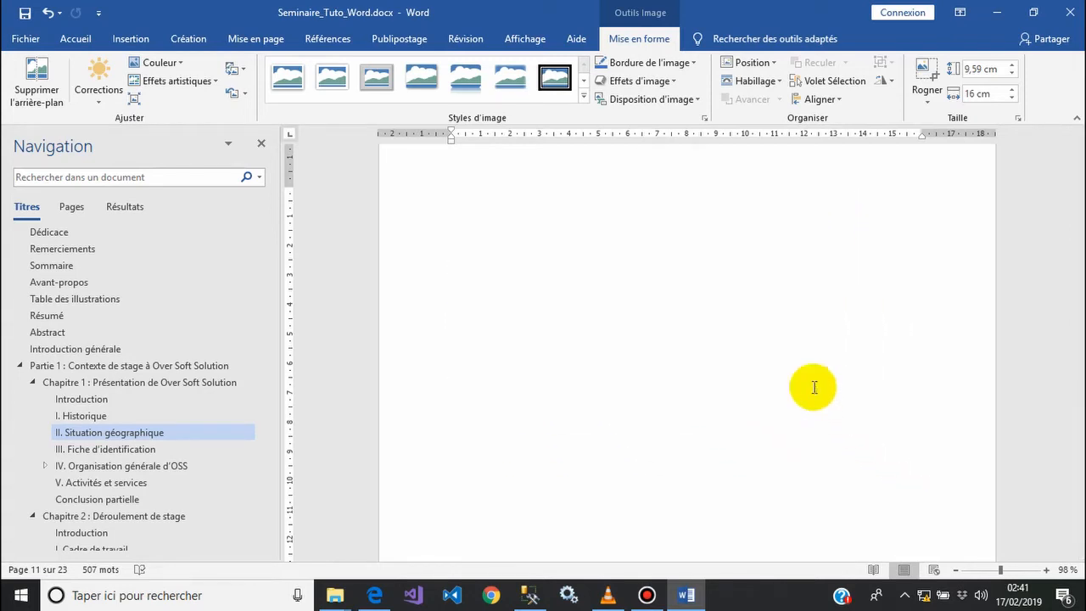
mouse_move(812, 229)
left_mouse_down()
mouse_move(754, 286)
mouse_move(792, 233)
left_mouse_up()
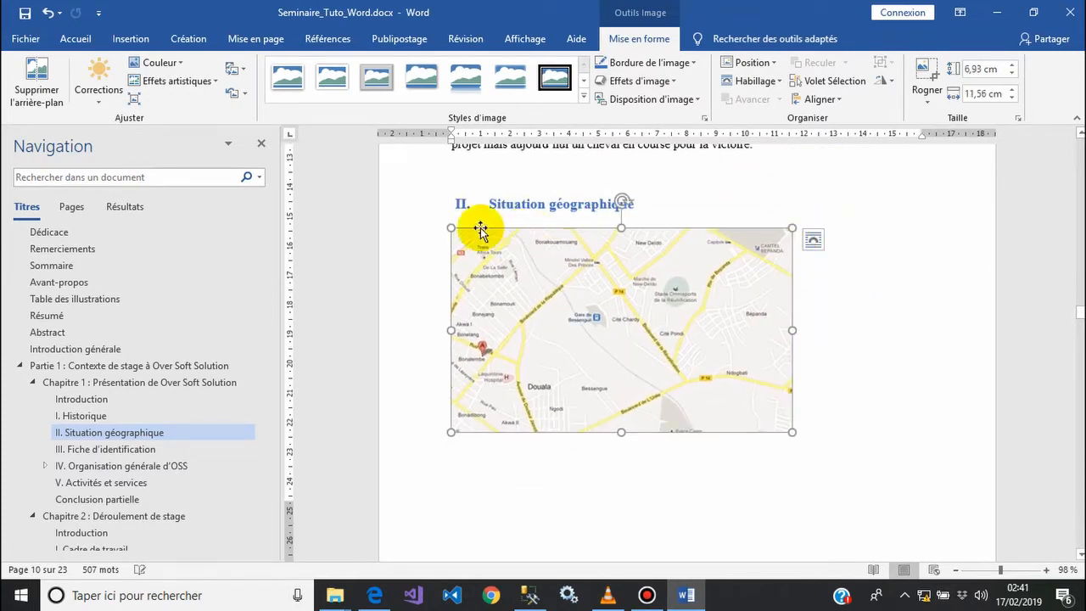
left_click_drag(451, 228, 455, 249)
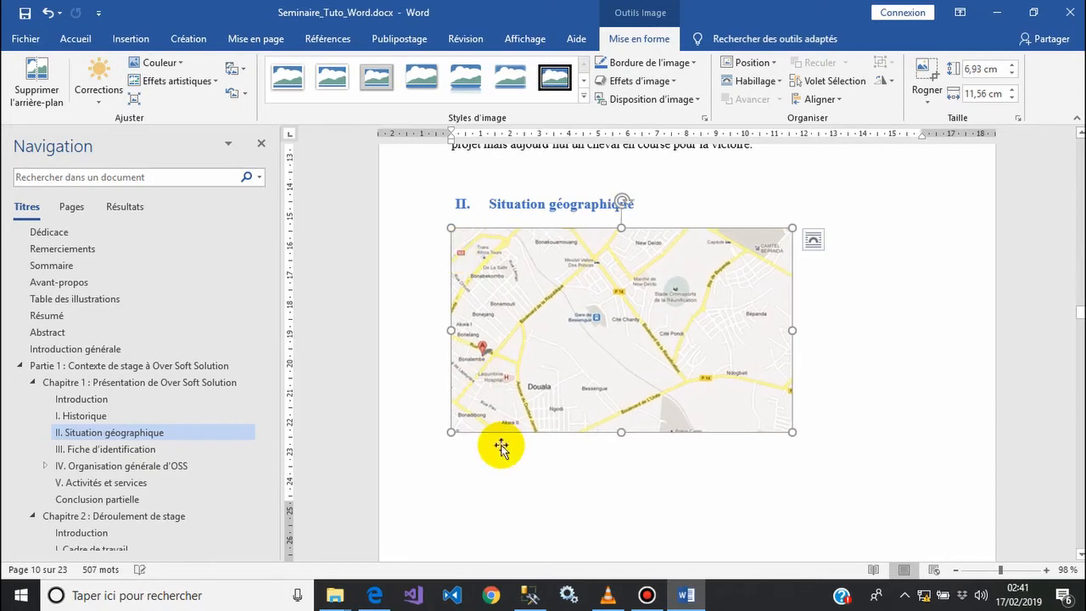
left_click_drag(793, 432, 856, 469)
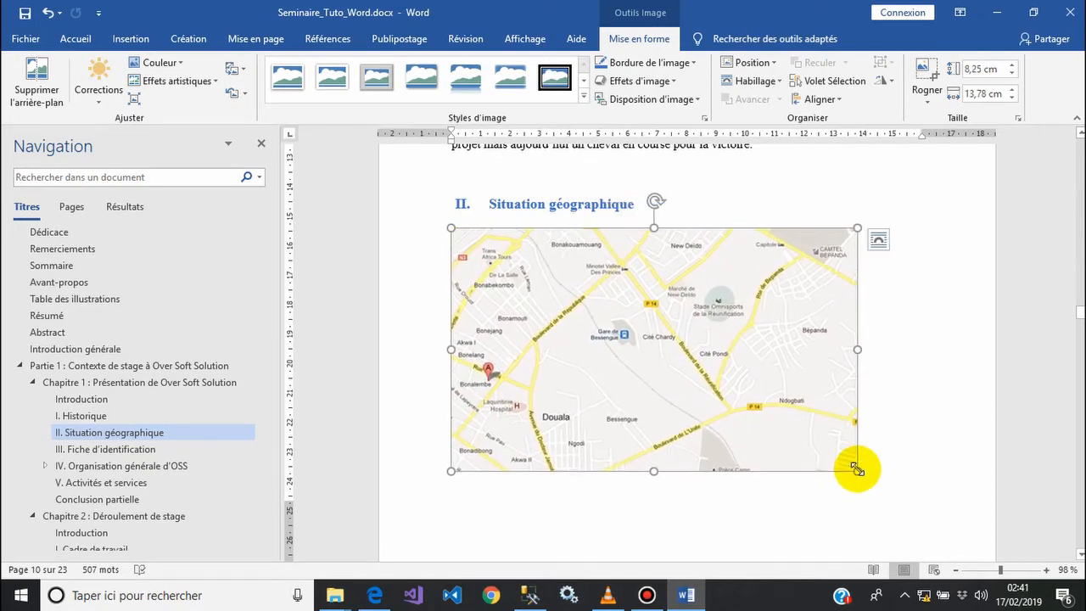
Step: Try to move the map horizontally across the page by hand
left_click_drag(623, 334, 870, 316)
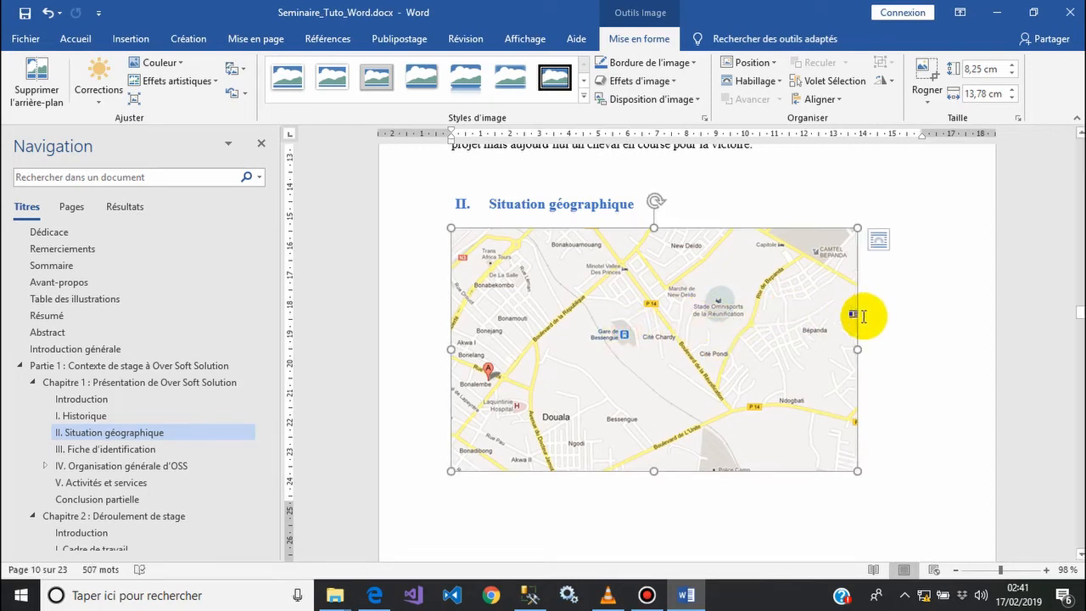
left_click_drag(739, 315, 888, 317)
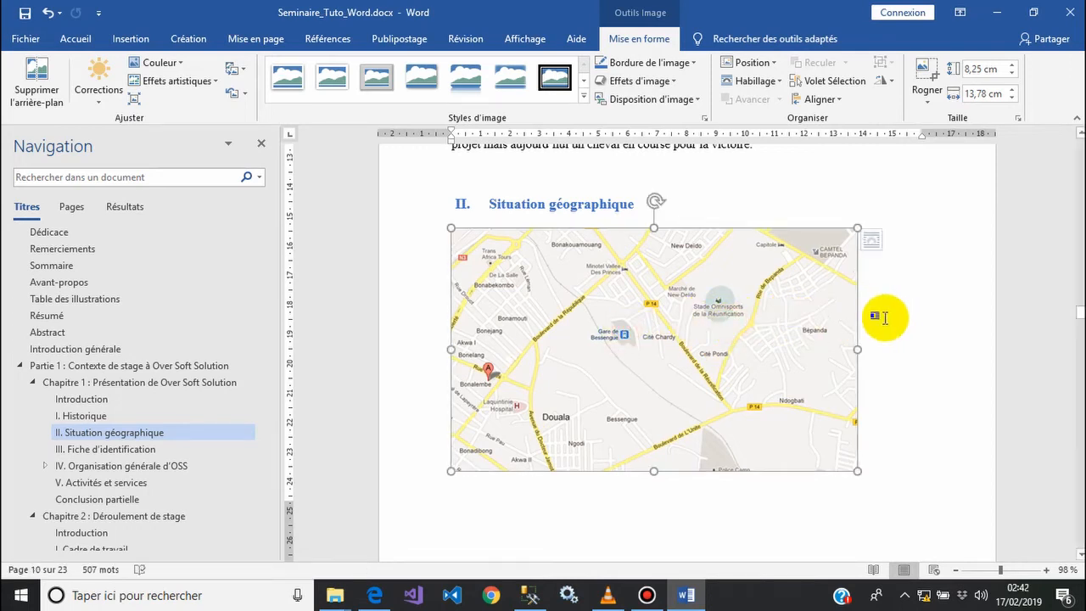
left_click_drag(727, 332, 770, 333)
left_click(740, 335)
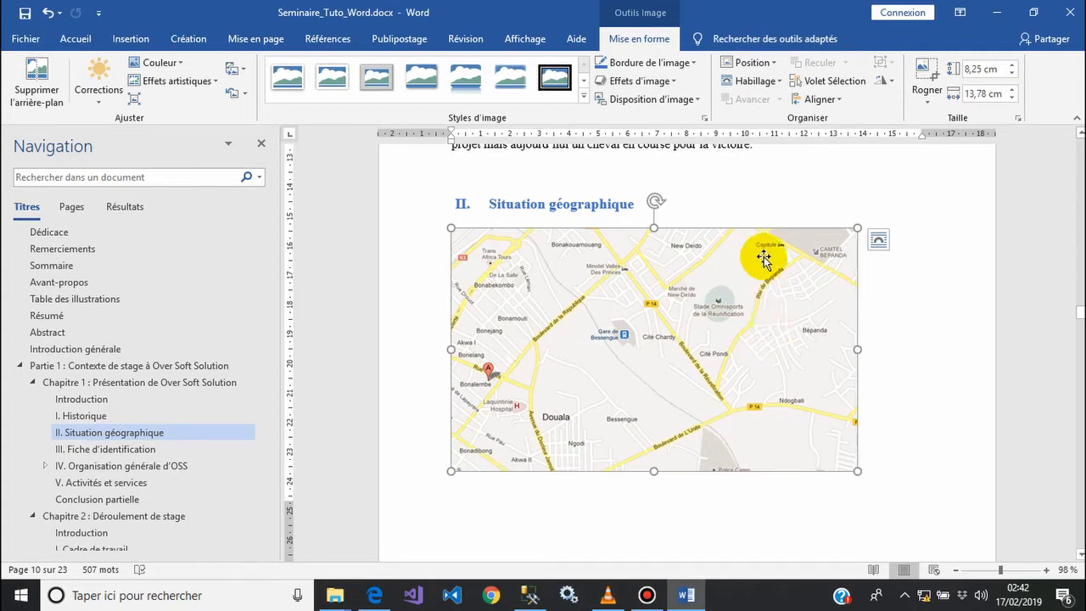
Step: Position the map at the bottom centre of the page with text wrapping
left_click(755, 63)
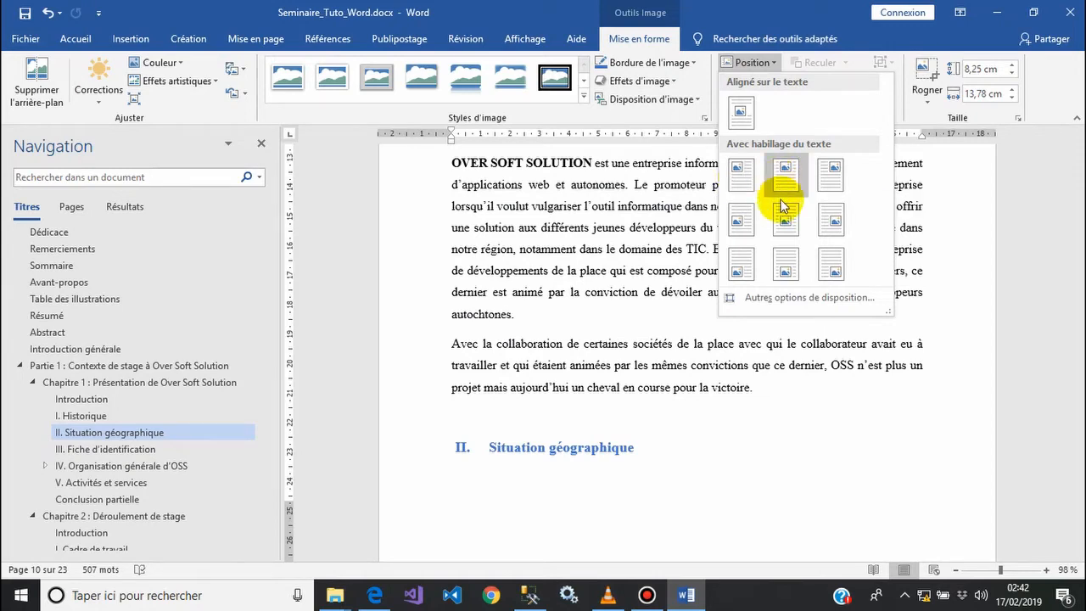
left_click(785, 268)
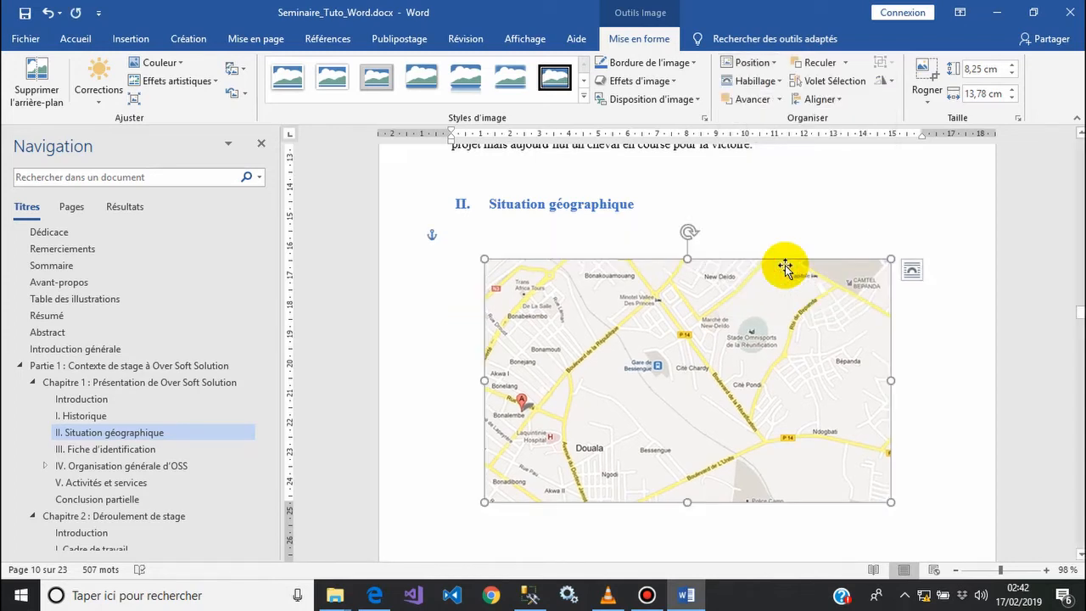
left_click(581, 235)
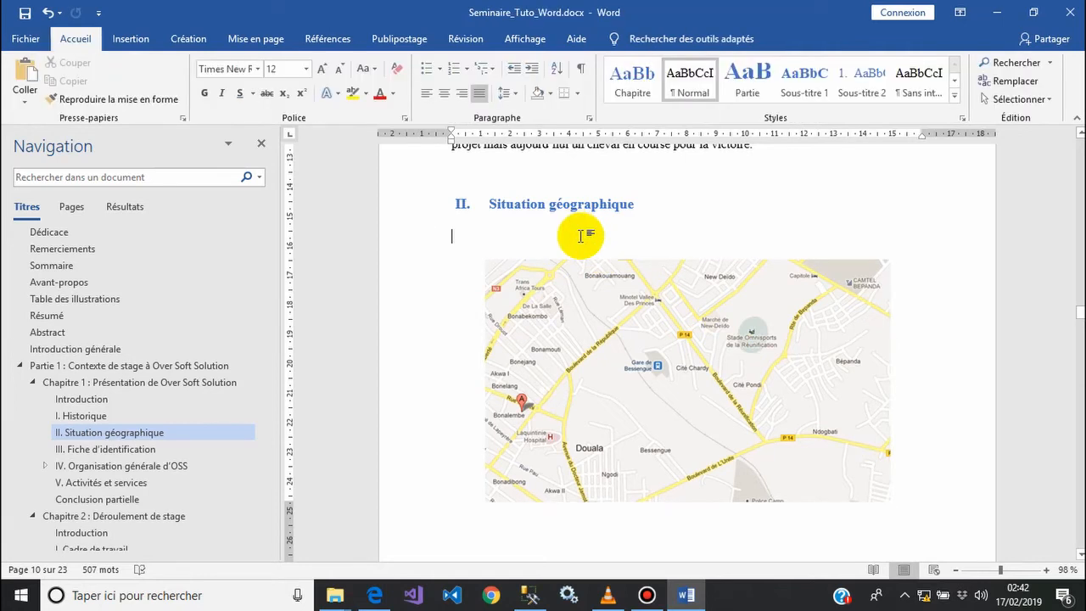
Step: Move the map slightly upward so it sits just beneath the "Situation géographique" heading
left_click(644, 321)
mouse_move(645, 311)
left_mouse_down()
mouse_move(643, 301)
mouse_move(642, 321)
mouse_move(642, 307)
mouse_move(613, 305)
mouse_move(649, 308)
left_mouse_up()
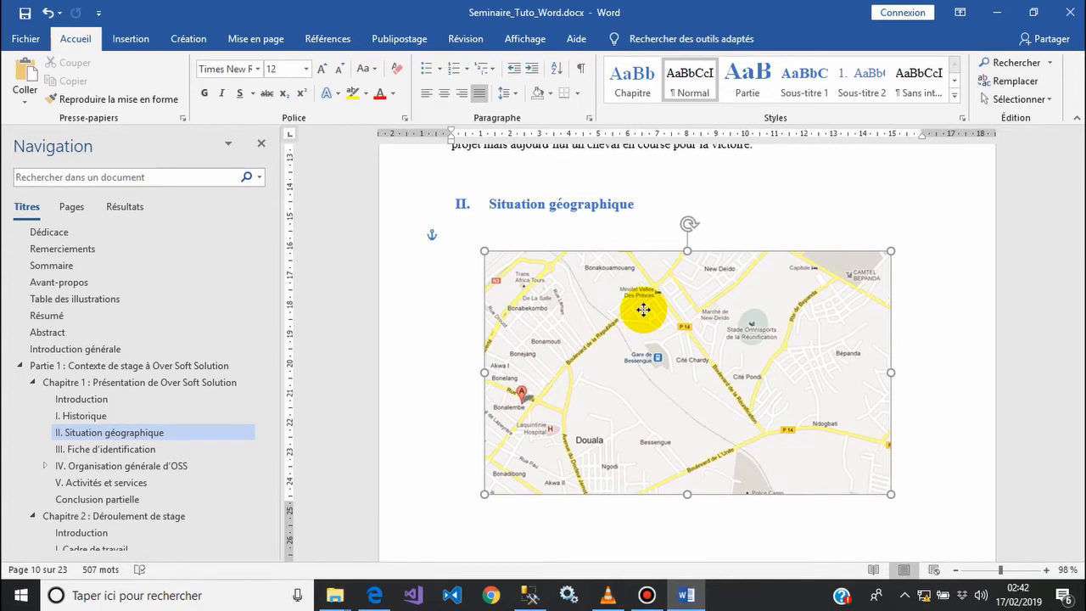
left_click_drag(643, 309, 643, 297)
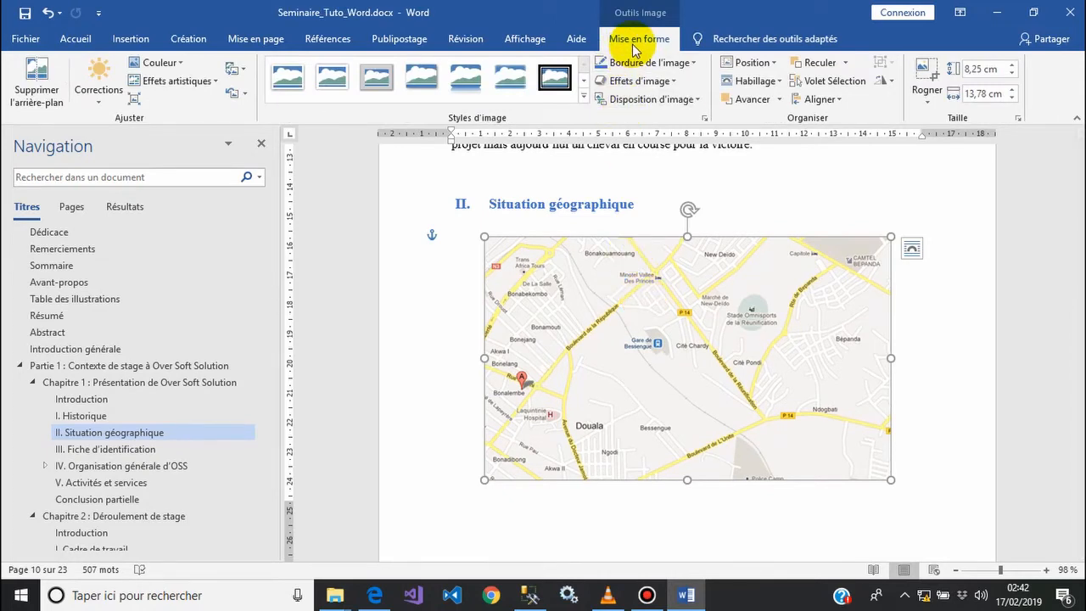
left_click(645, 202)
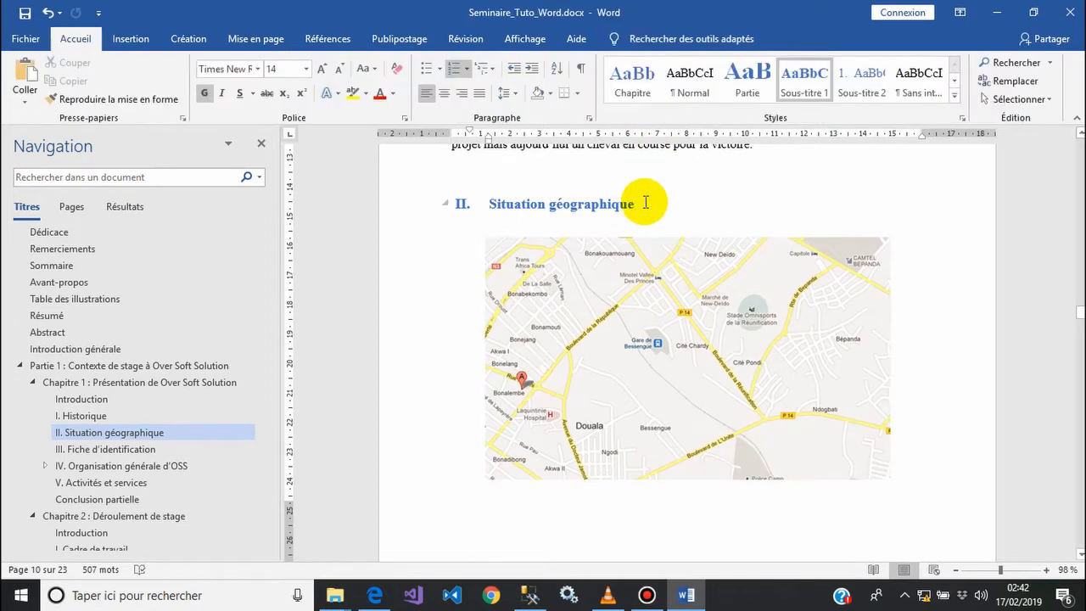
Step: Shrink the map to about 12.65 cm wide and 7.57 cm high, and apply the "Rectangle ombré centré" picture style
left_click(628, 289)
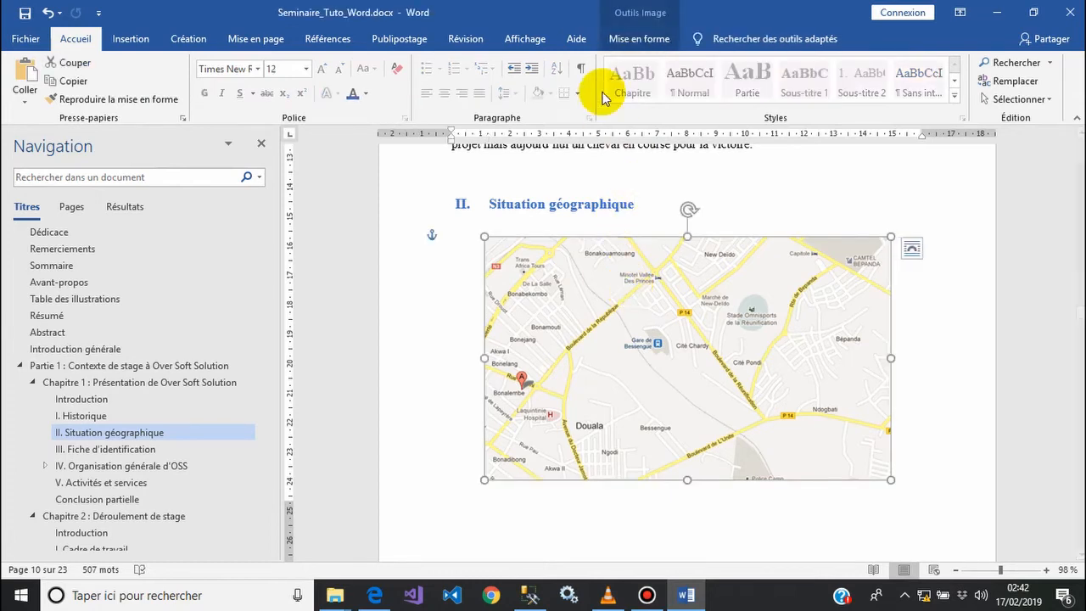
left_click(638, 39)
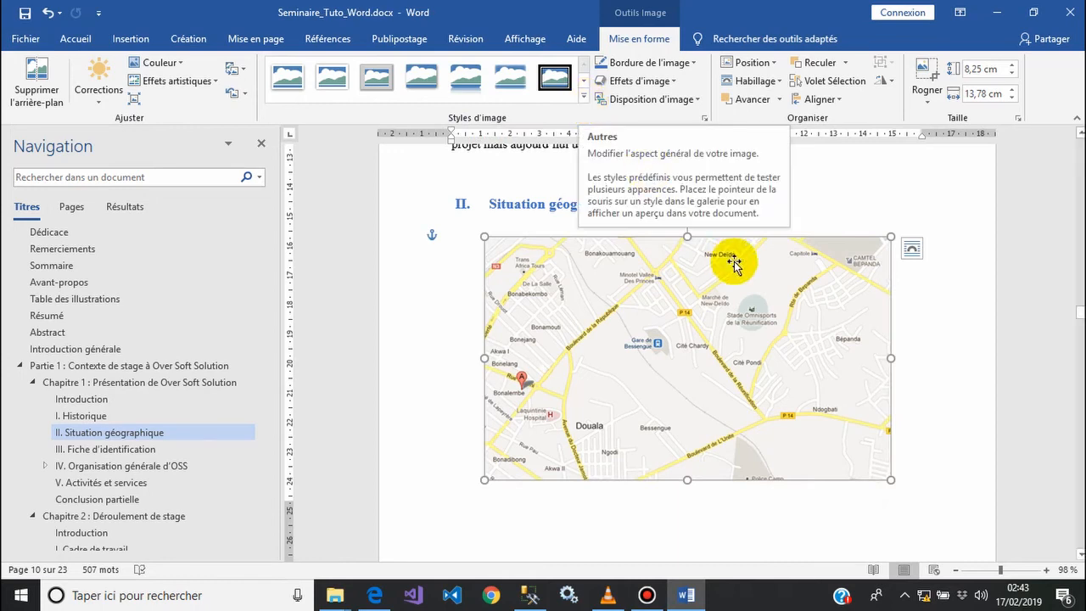
left_click_drag(891, 236, 858, 257)
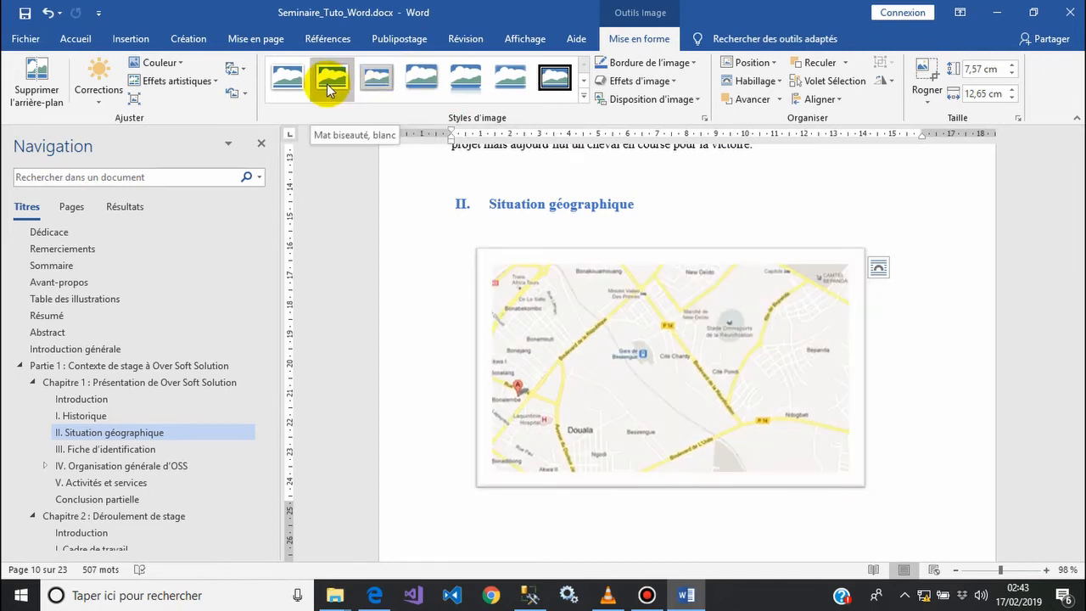
left_click(585, 95)
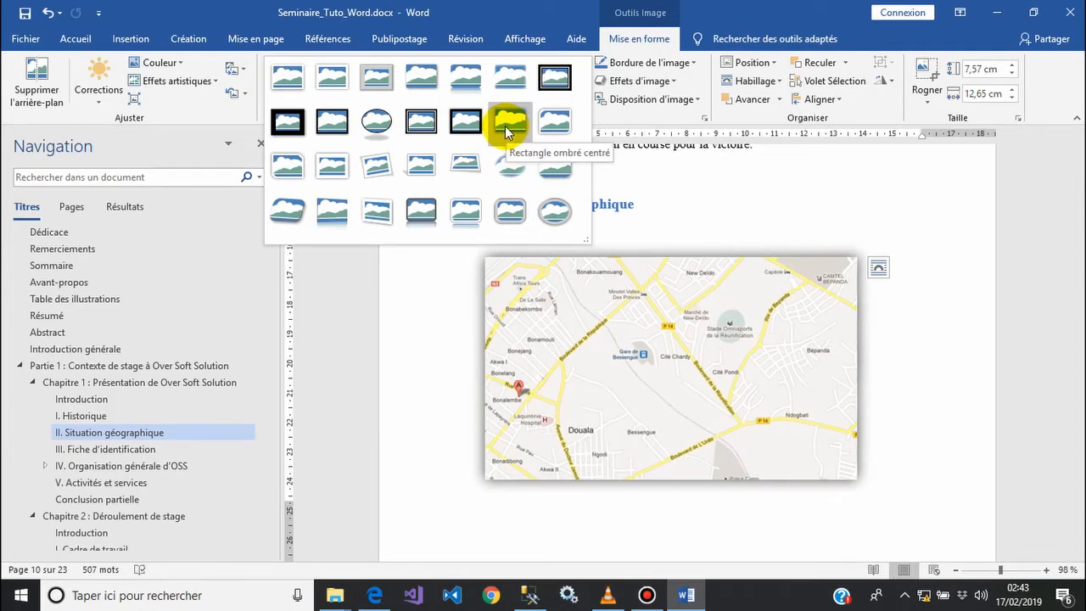
left_click(506, 125)
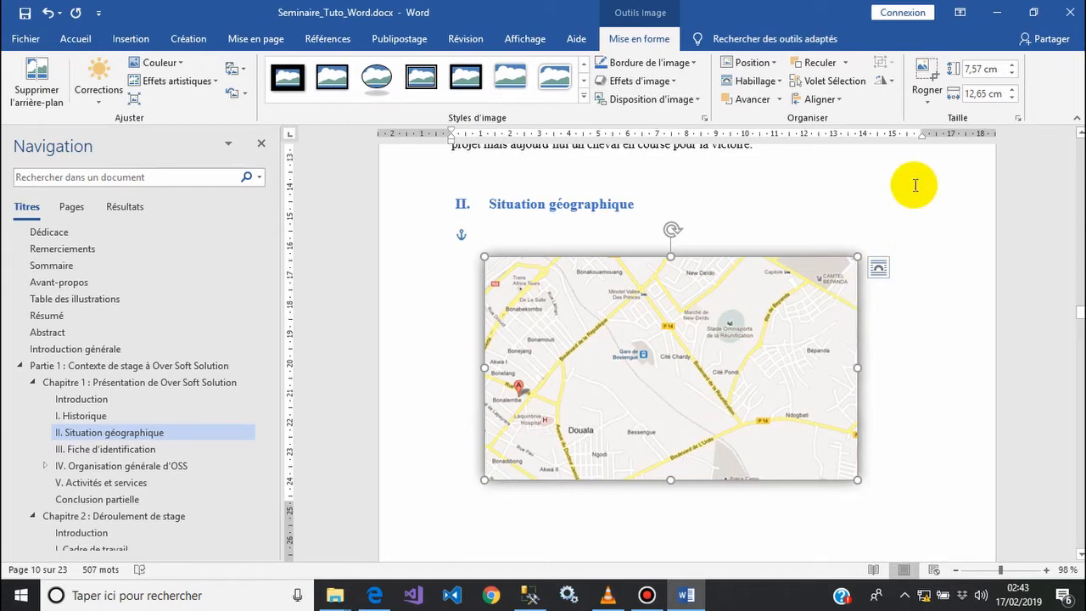
Step: Crop the map along its upper, lower and left edges to about 12.31 cm wide and 6.77 cm high, and save the document
left_click(926, 72)
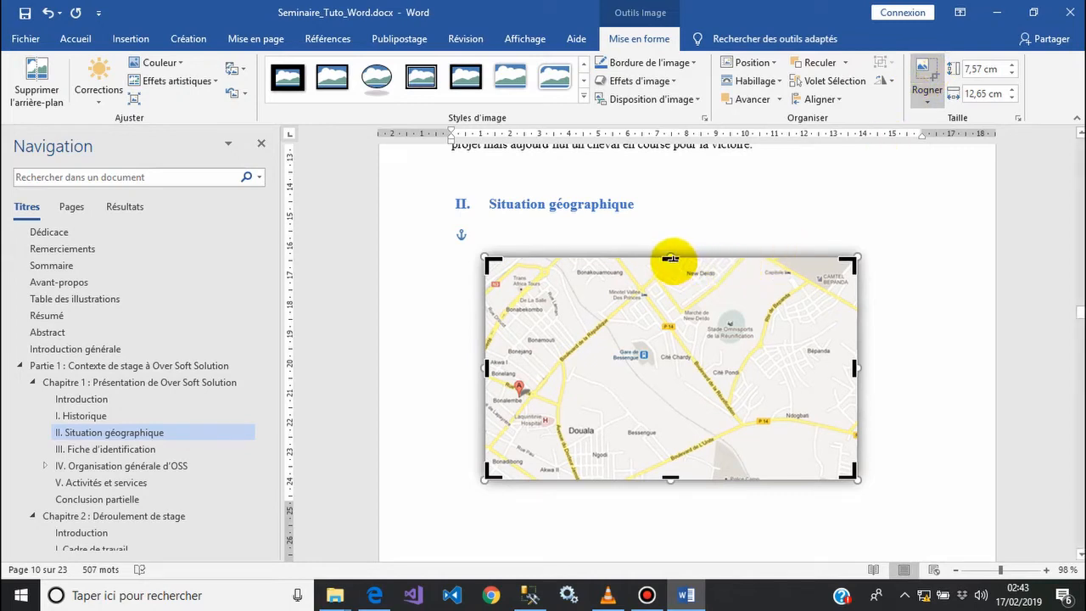
left_click_drag(670, 257, 670, 264)
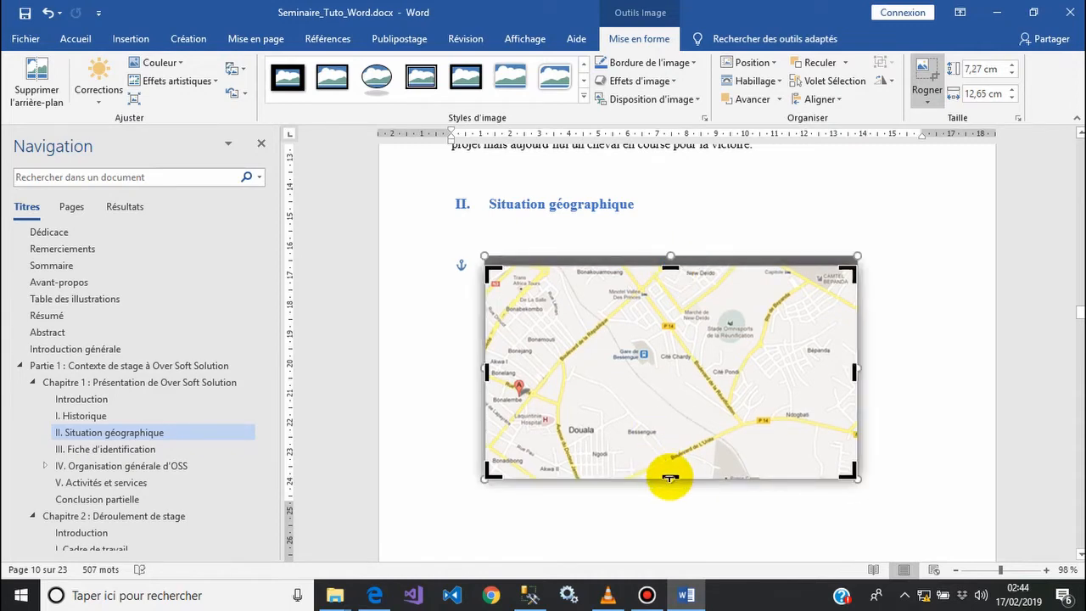
left_click_drag(670, 477, 667, 469)
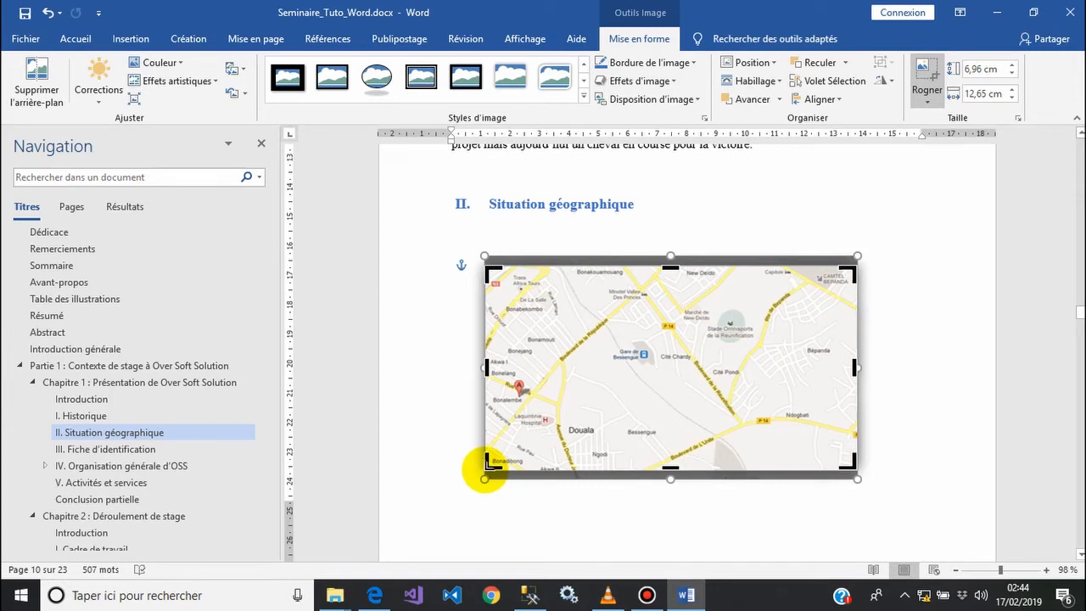
mouse_move(489, 465)
left_mouse_down()
mouse_move(497, 443)
mouse_move(487, 464)
left_mouse_up()
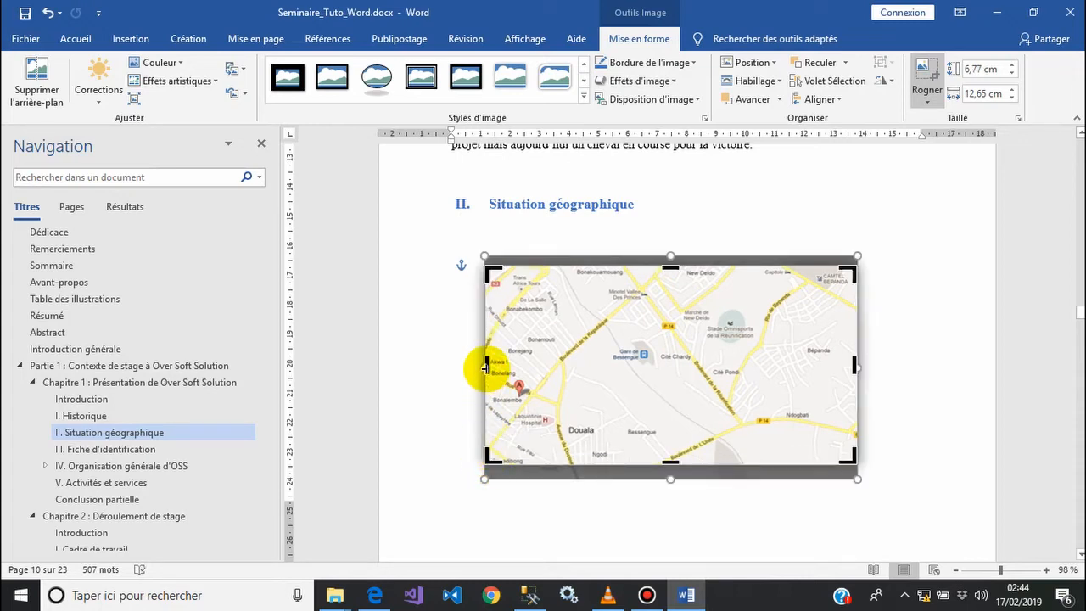
left_click_drag(486, 366, 496, 366)
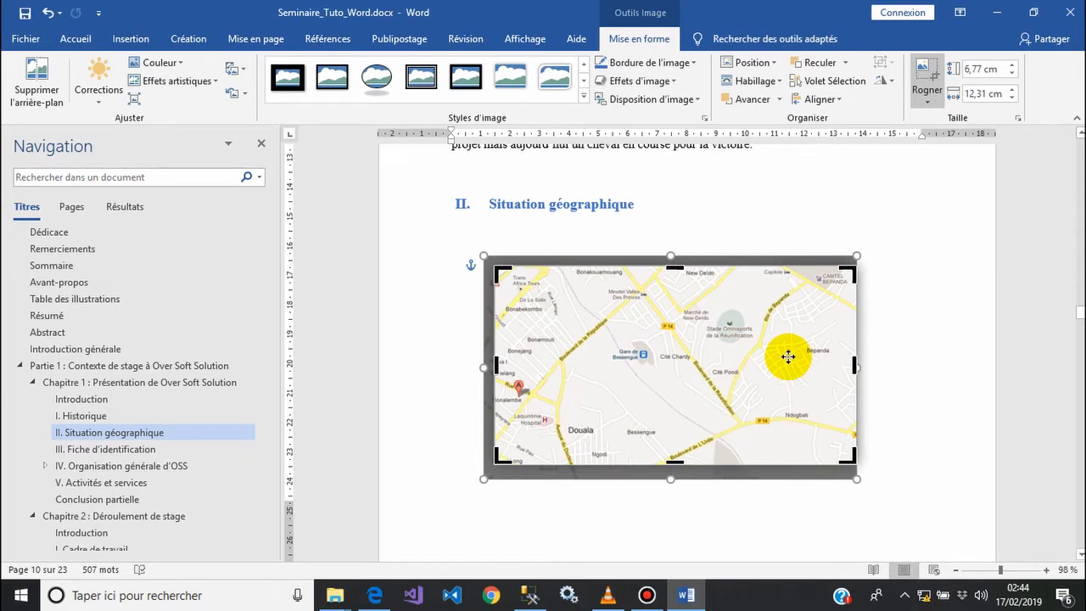
key("Escape")
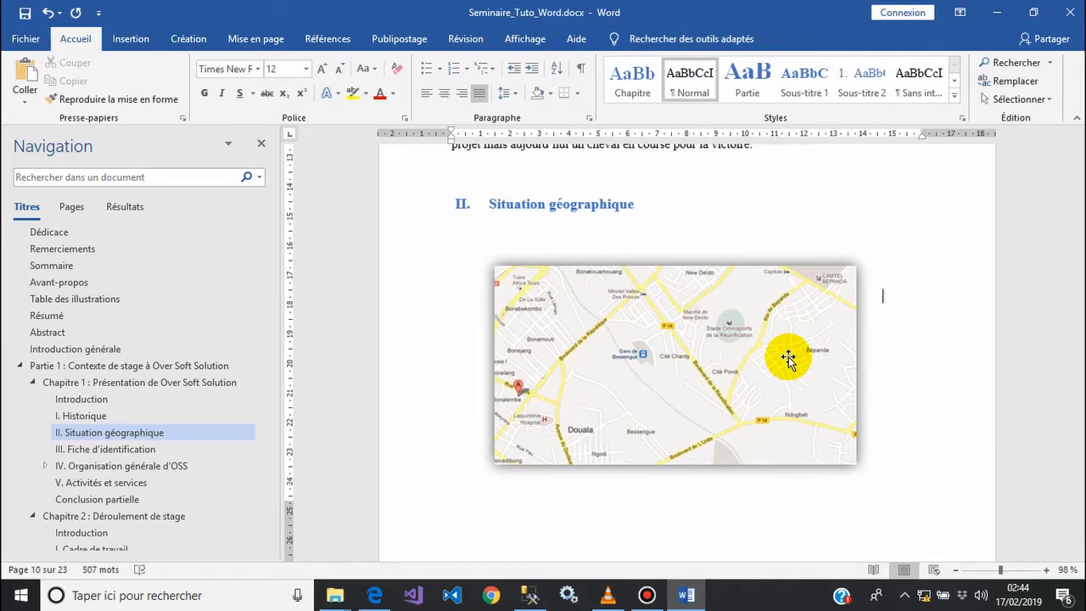
left_click(788, 358)
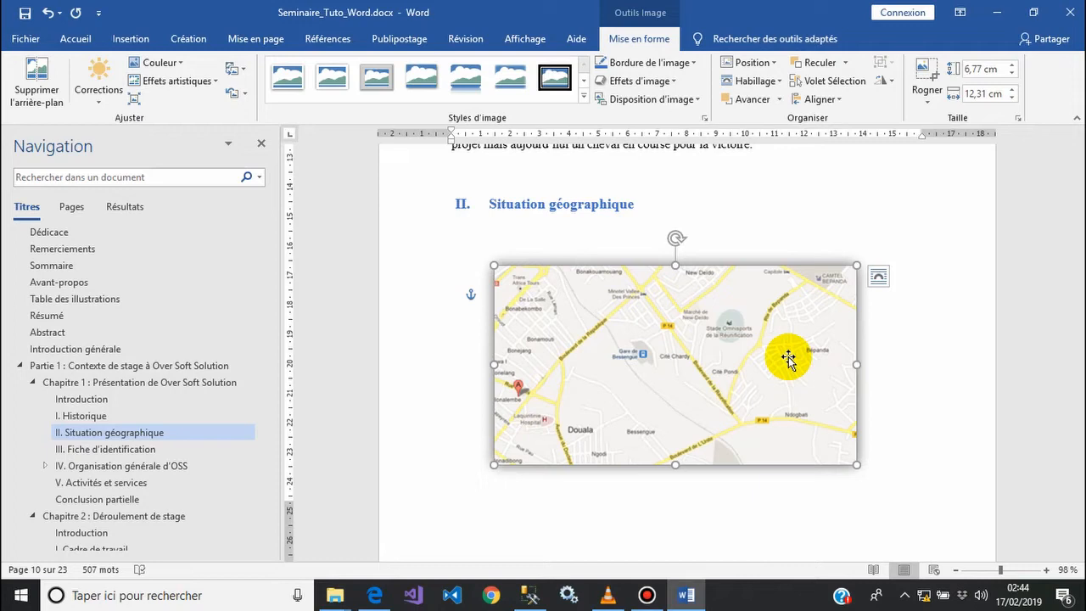
left_click(24, 15)
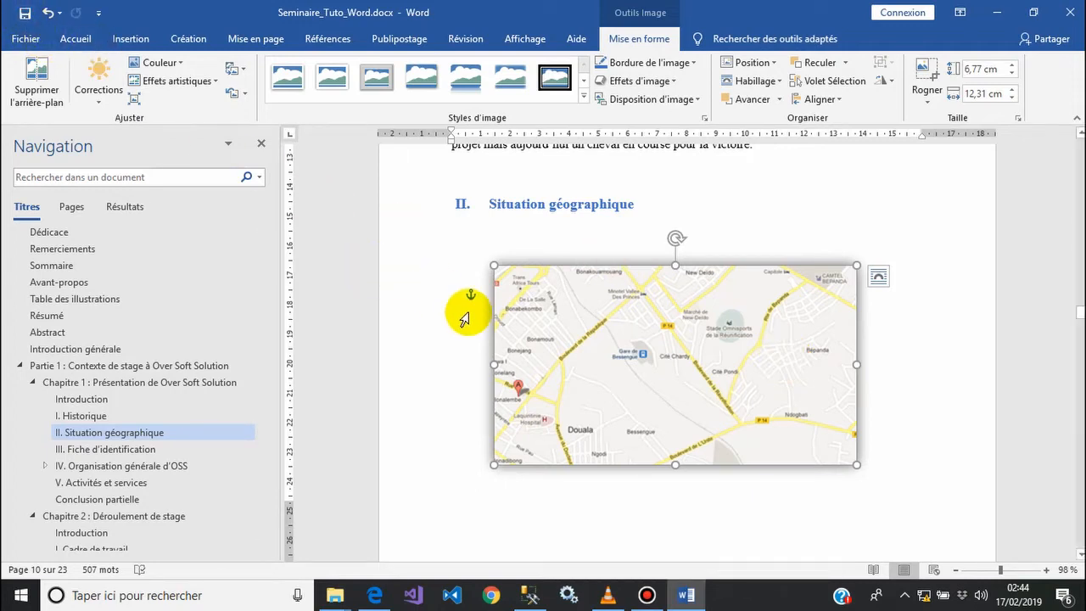
right_click(560, 337)
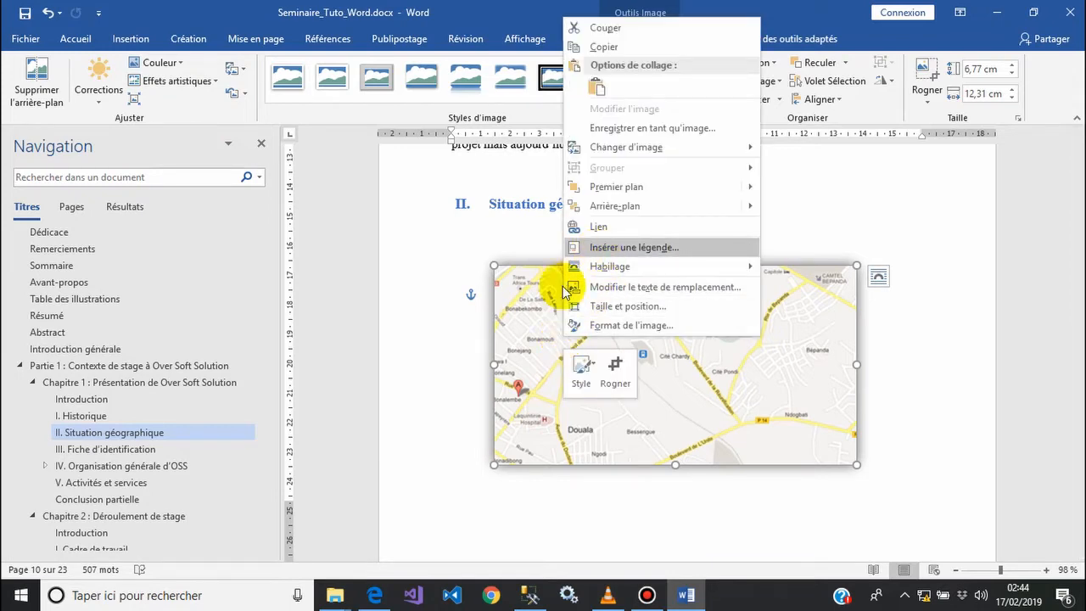
left_click(522, 339)
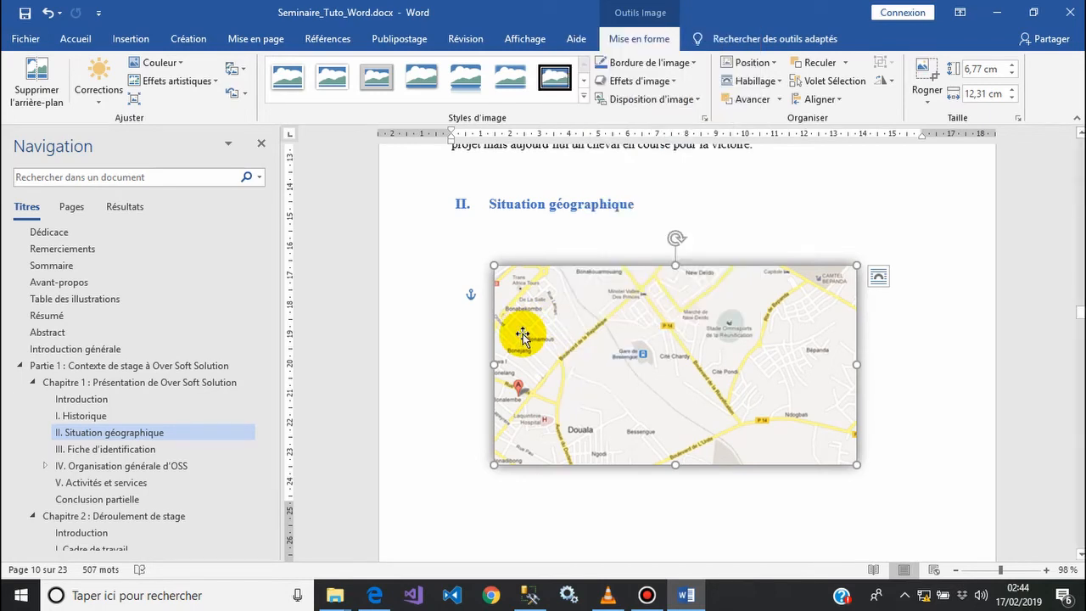
left_click(327, 43)
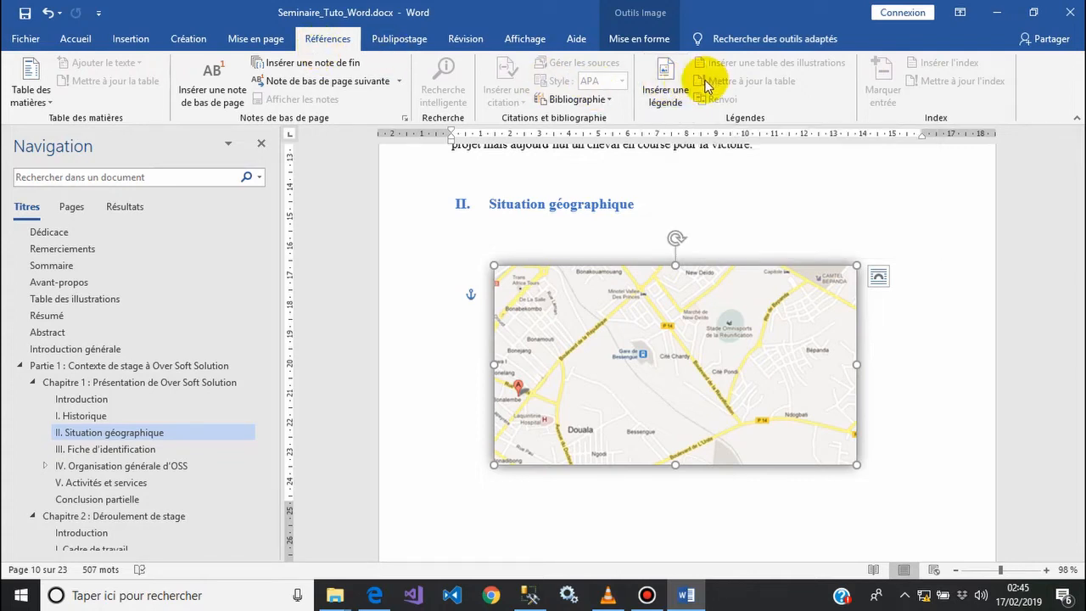
left_click(670, 85)
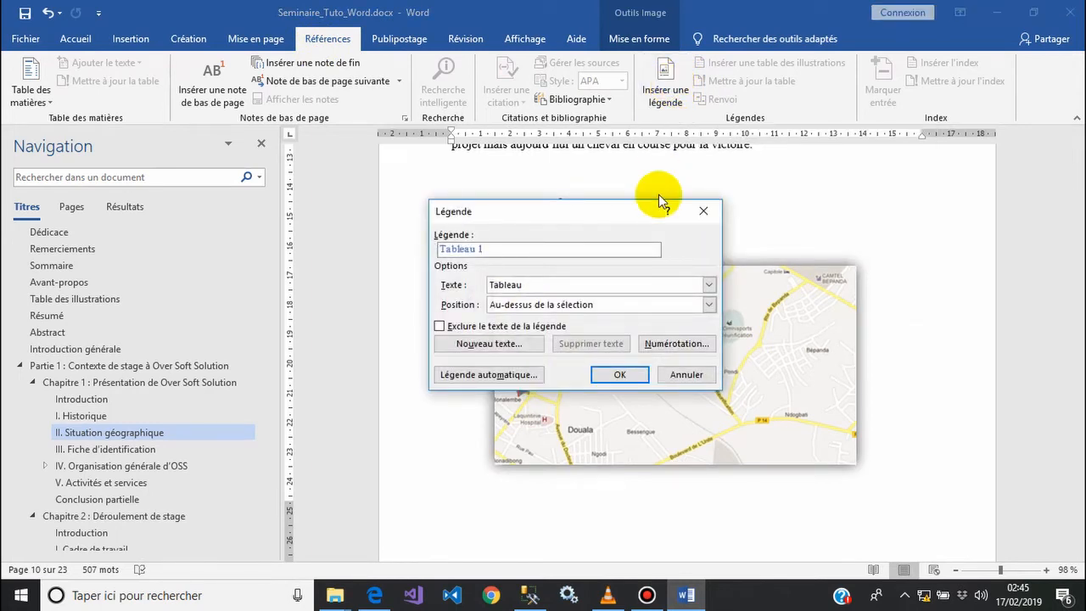
left_click(703, 212)
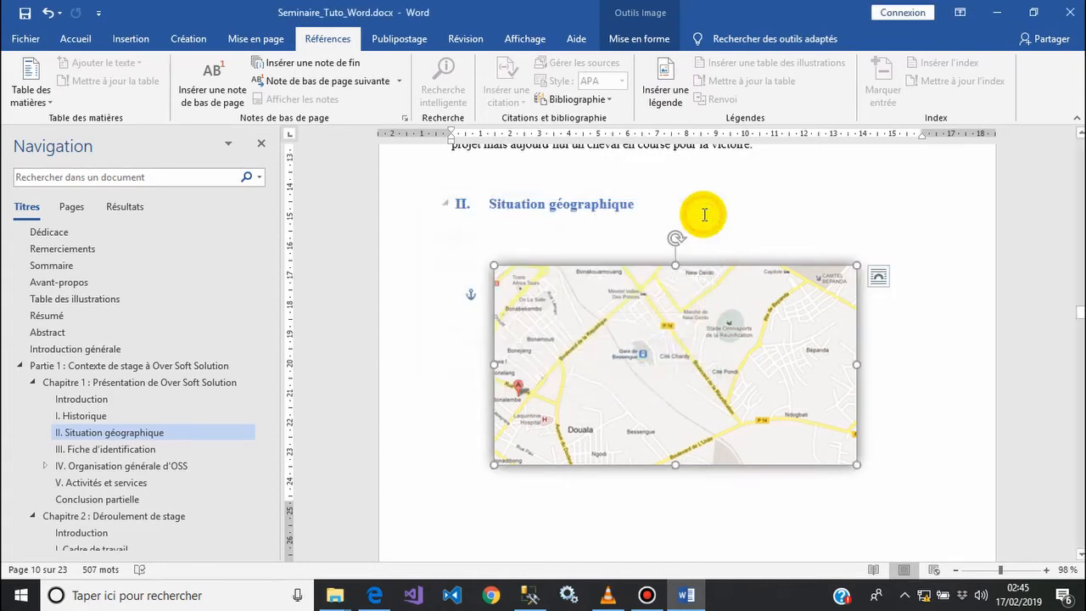
Step: Insert the caption "Figure 1: Situation géographique d'OSS" below the map, using the Figure label
left_click(669, 89)
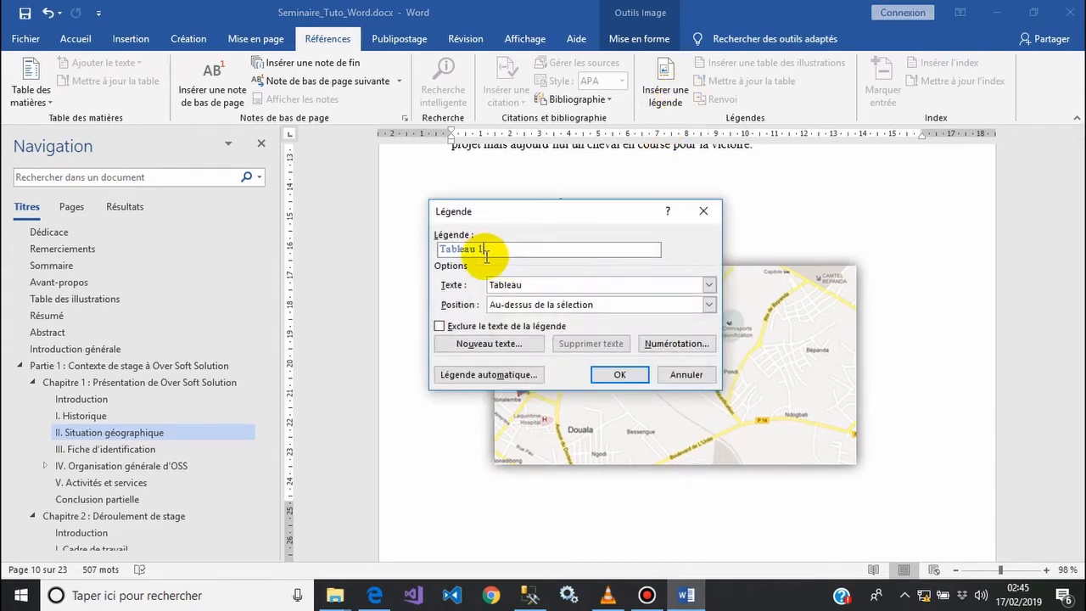
left_click(708, 285)
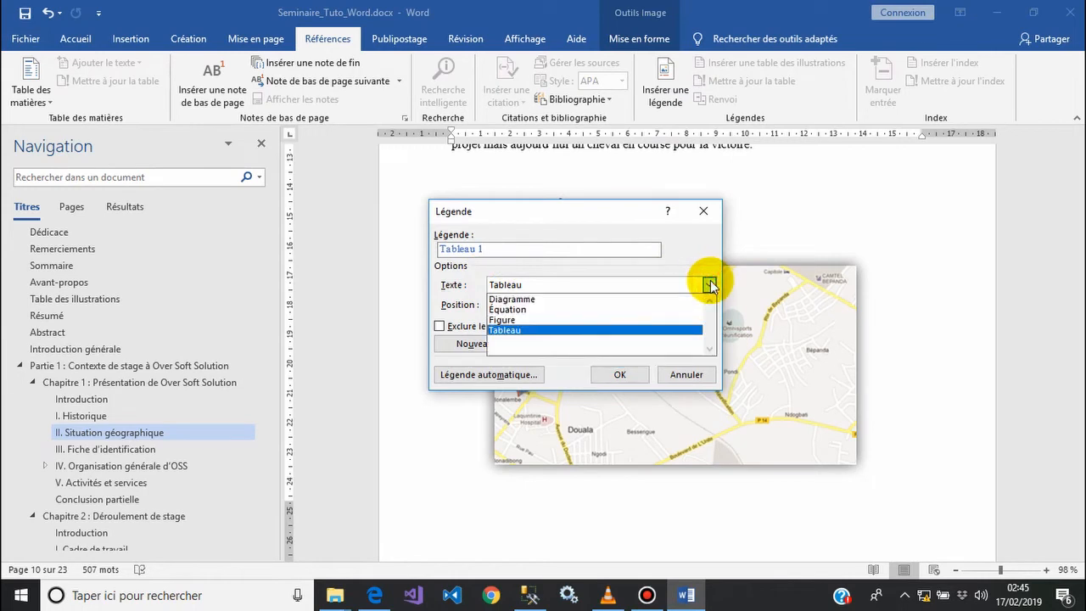
left_click(670, 320)
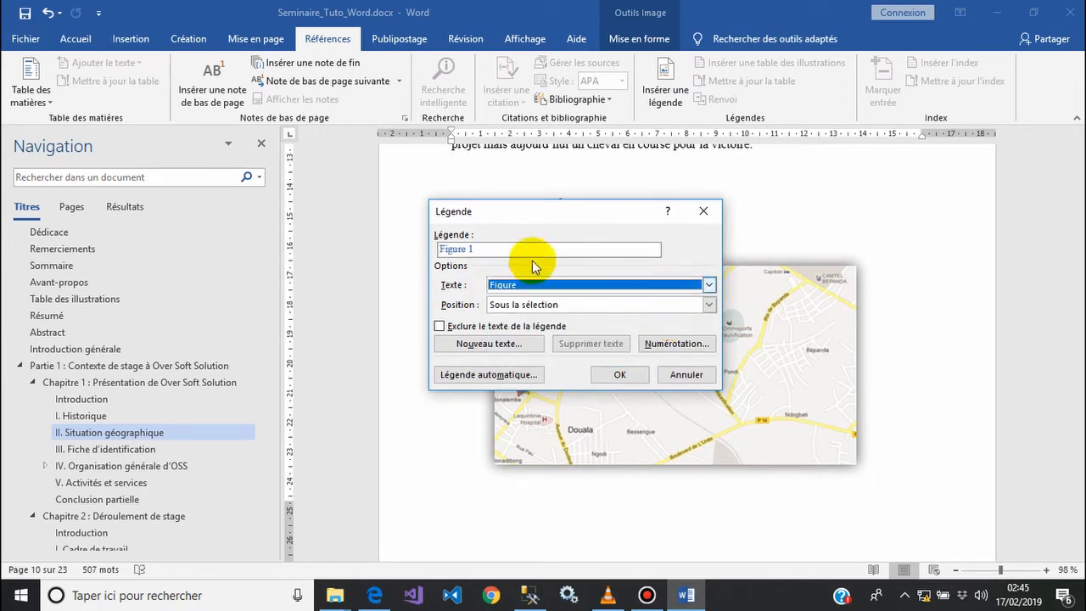
left_click(506, 246)
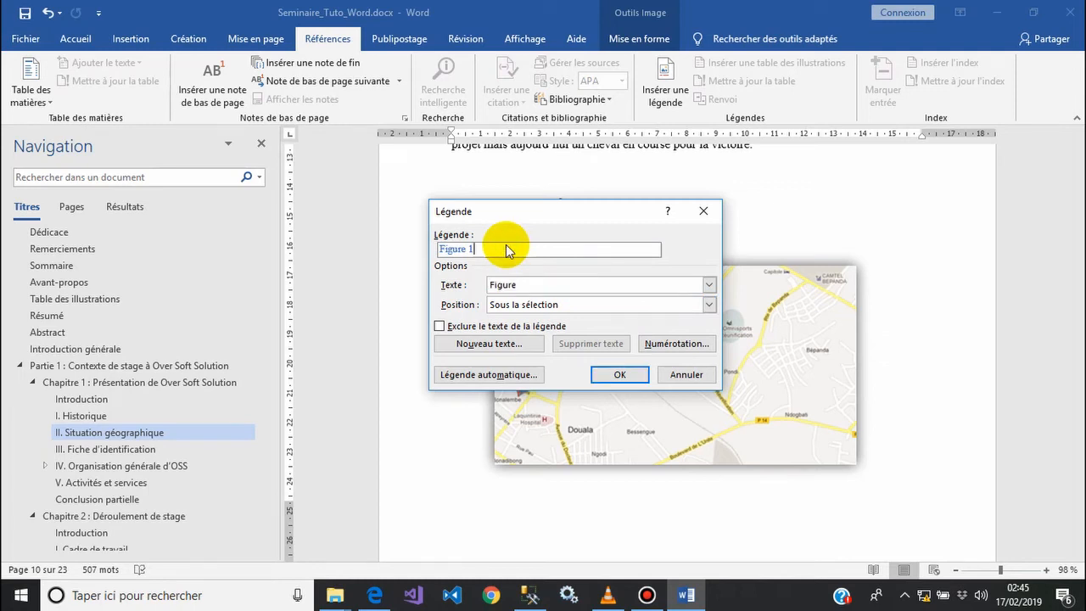
type(": Situation géographique d'OSS")
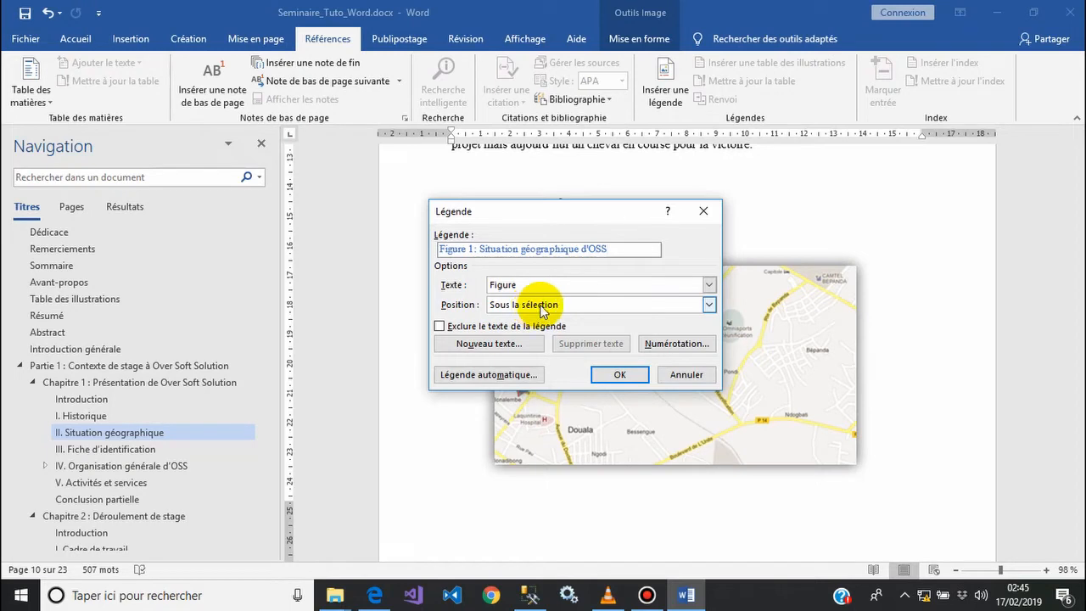
left_click(622, 372)
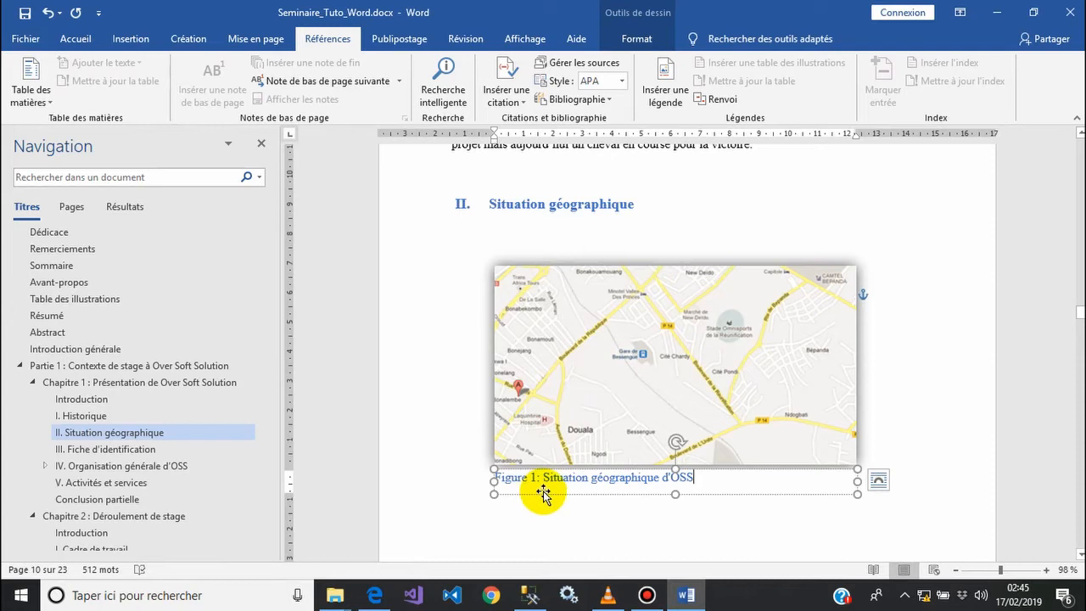
Step: Move the caption slightly lower to leave a gap beneath the map, and save the document
left_click_drag(543, 494, 543, 502)
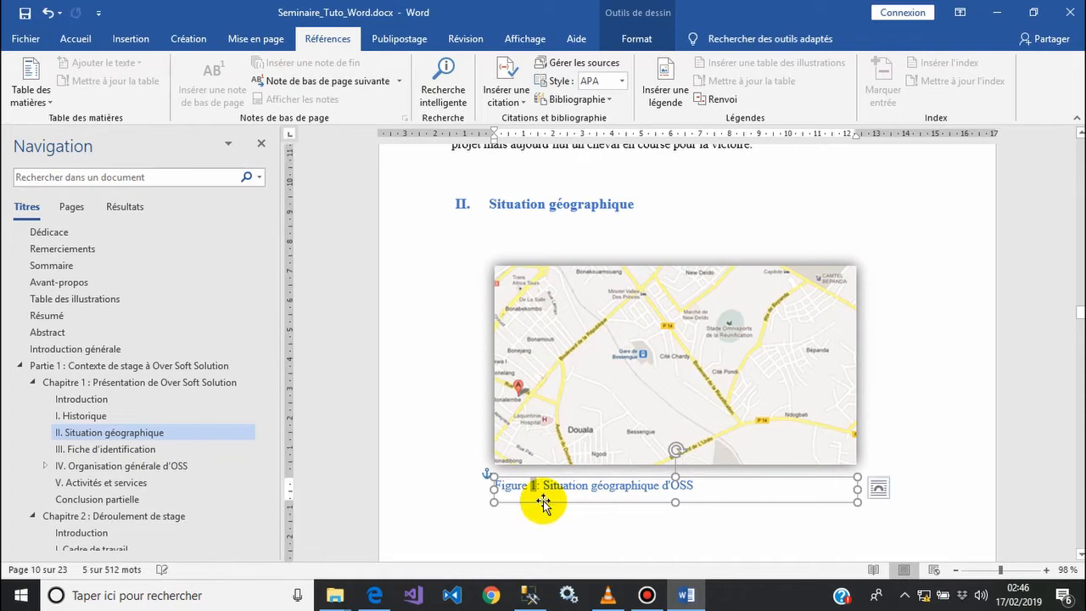
left_click(623, 385)
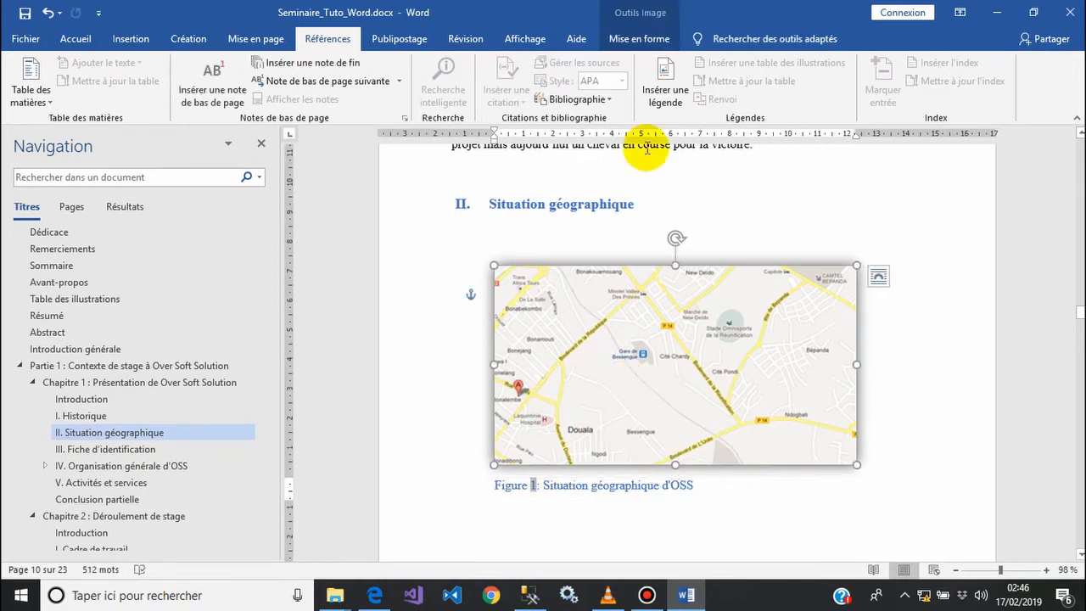
left_click(640, 37)
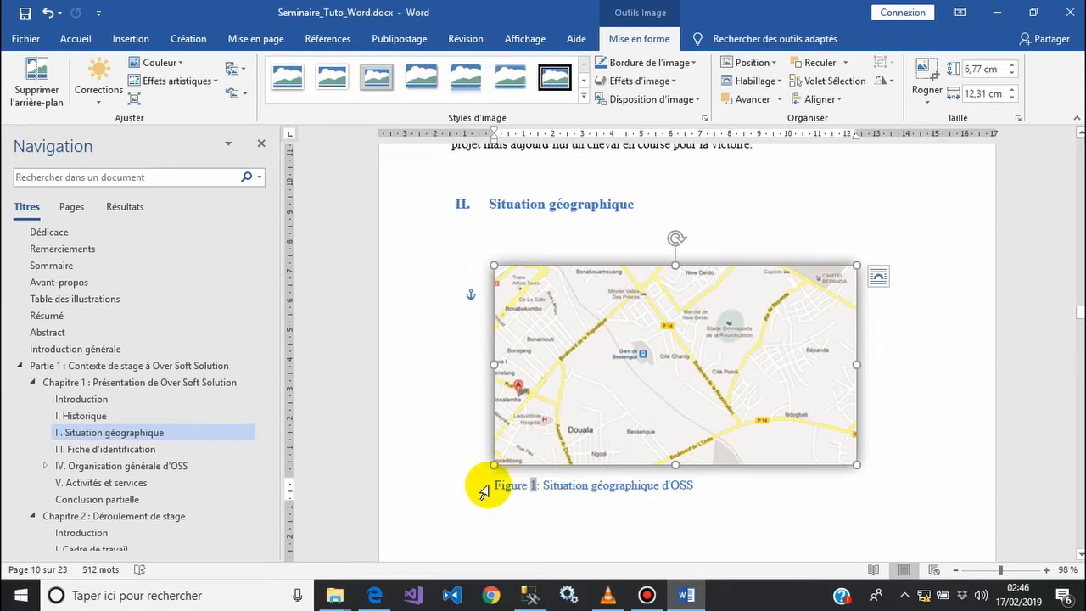
left_click(564, 485)
left_click(583, 504)
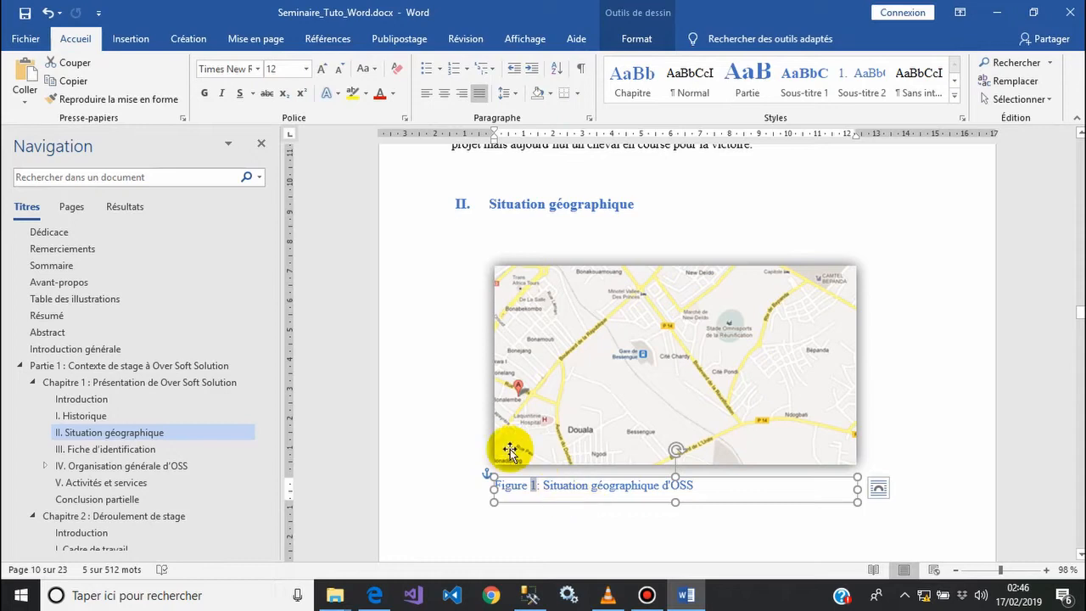
left_click(26, 18)
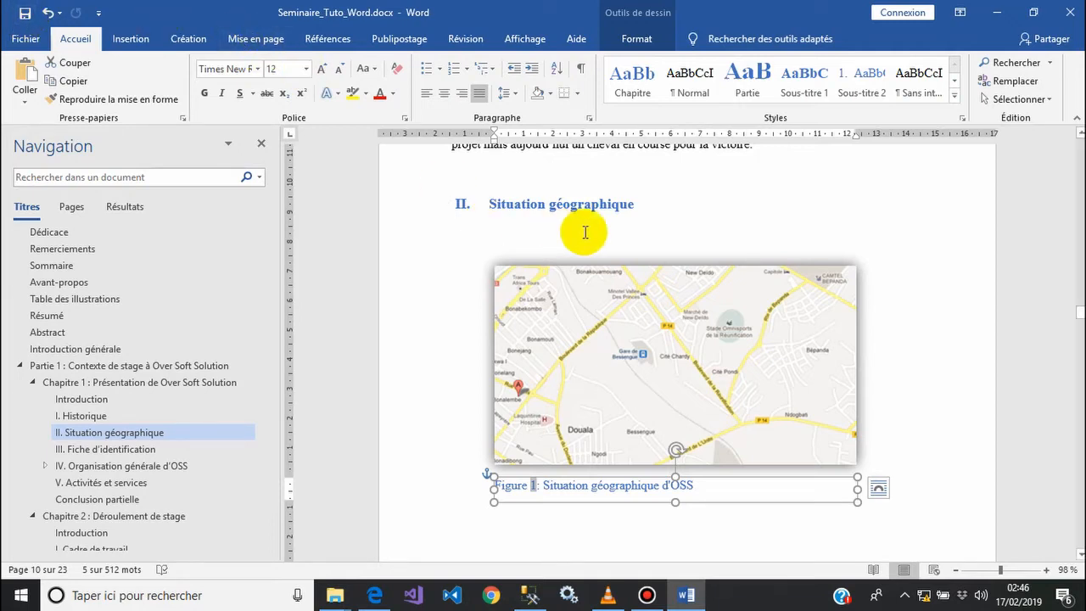
left_click(631, 40)
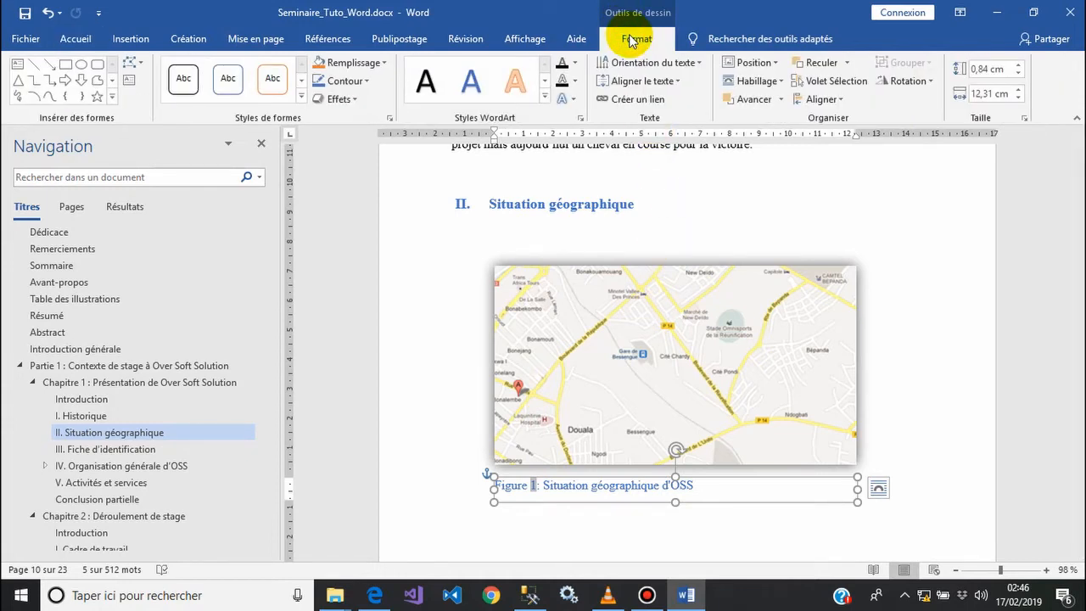
left_click(730, 366)
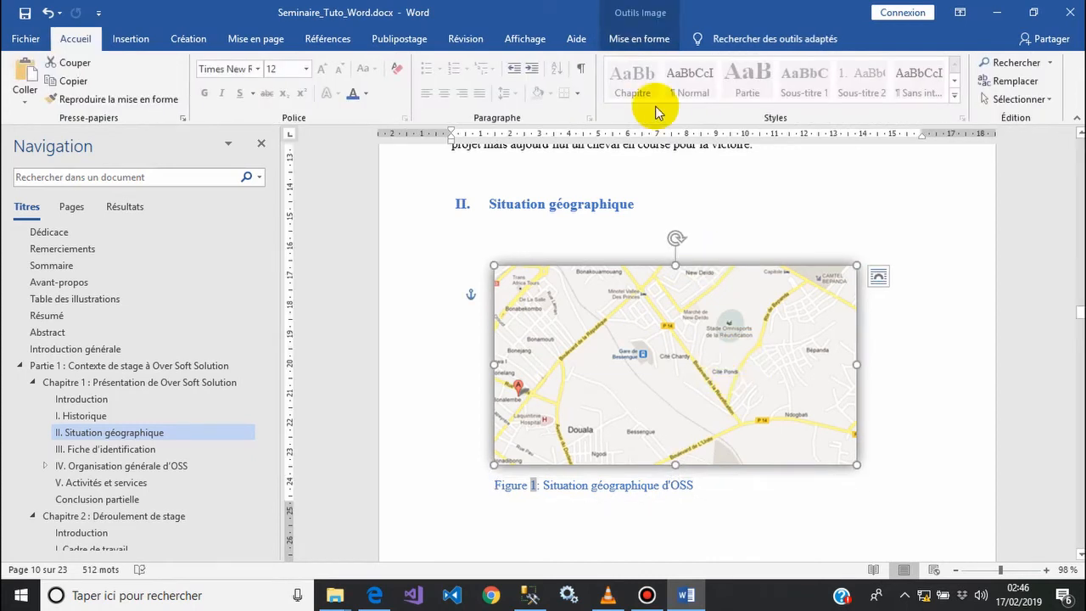
left_click(641, 40)
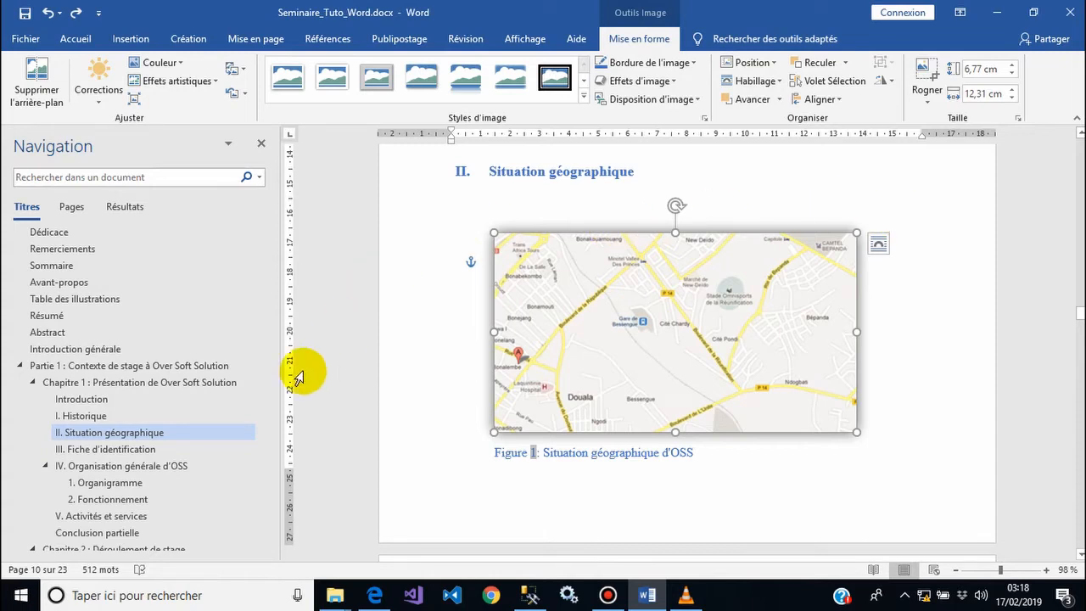
Step: Insert a page break before the "Fonctionnement" heading so that it starts on a new page
left_click(177, 482)
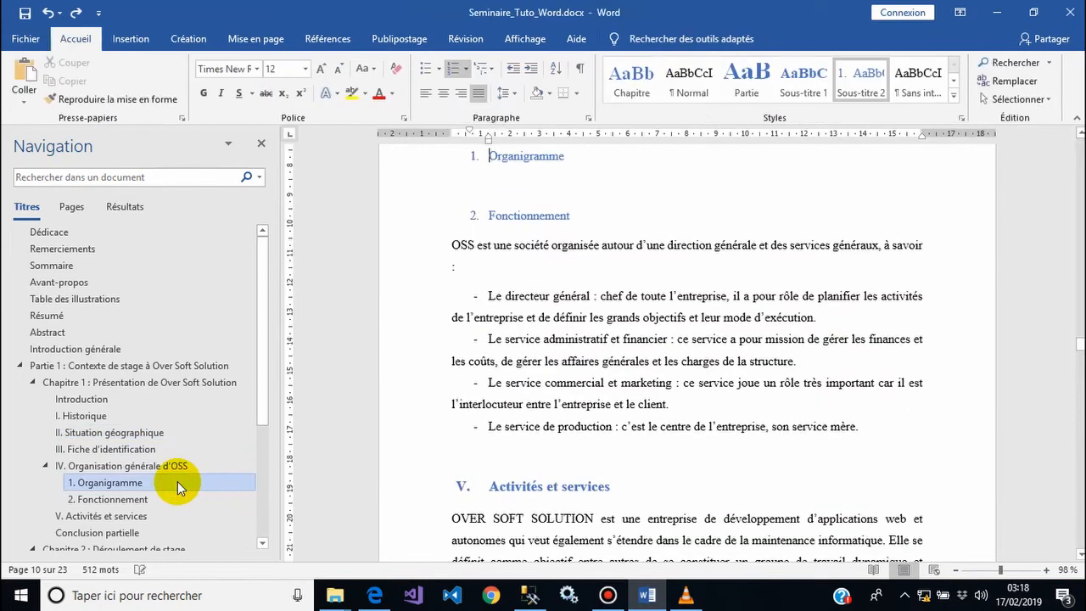
left_click(488, 216)
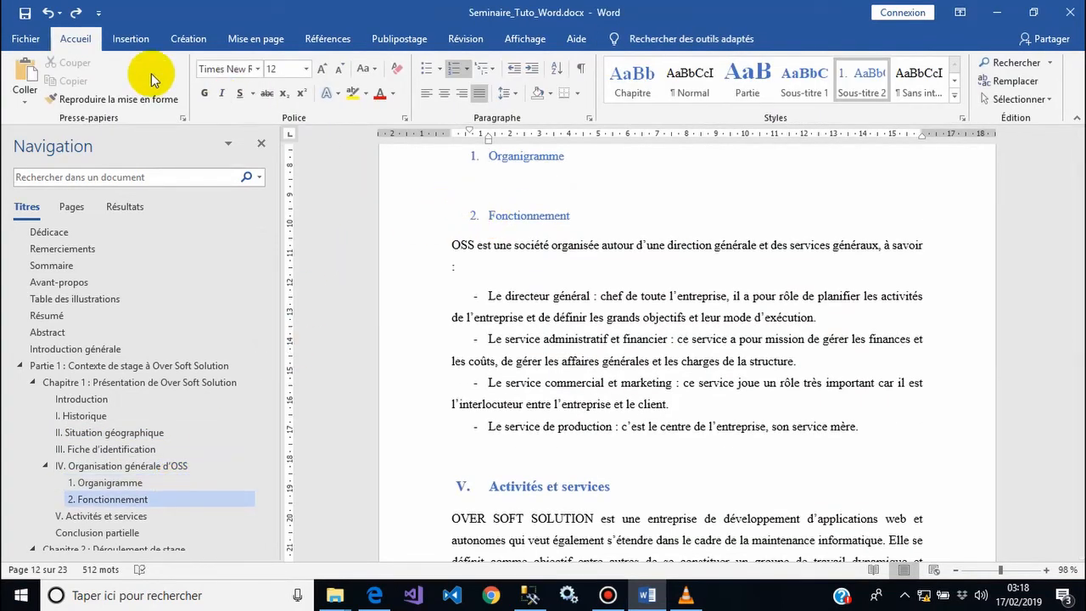
left_click(125, 44)
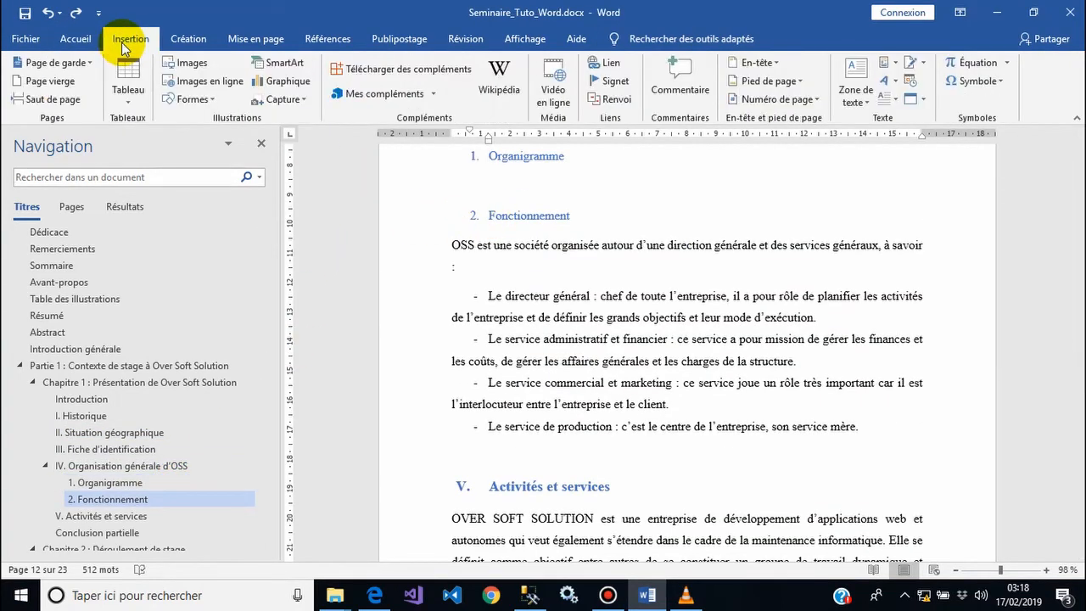
left_click(72, 100)
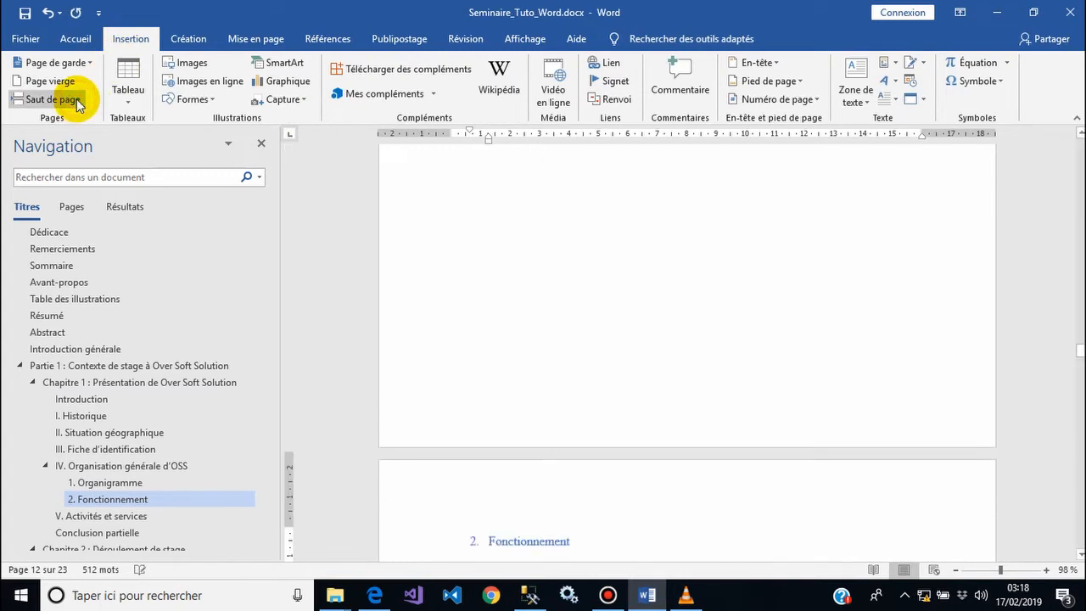
Step: Draw a rectangle about 3.84 cm wide and 1.57 cm high beneath the "Organigramme" heading
left_click(119, 480)
left_click(469, 187)
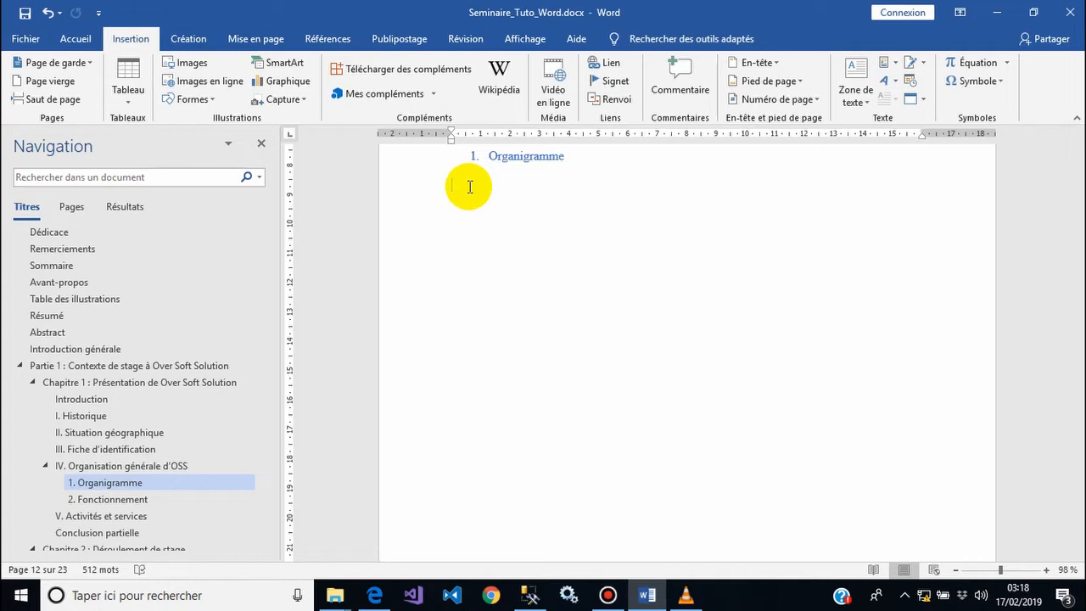
left_click(212, 99)
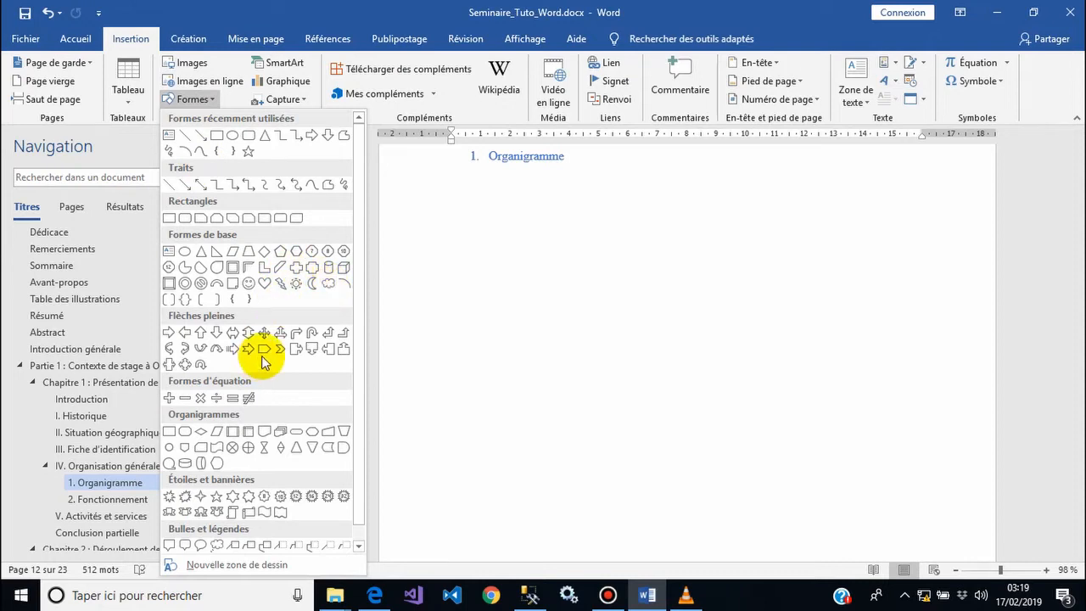
left_click(217, 136)
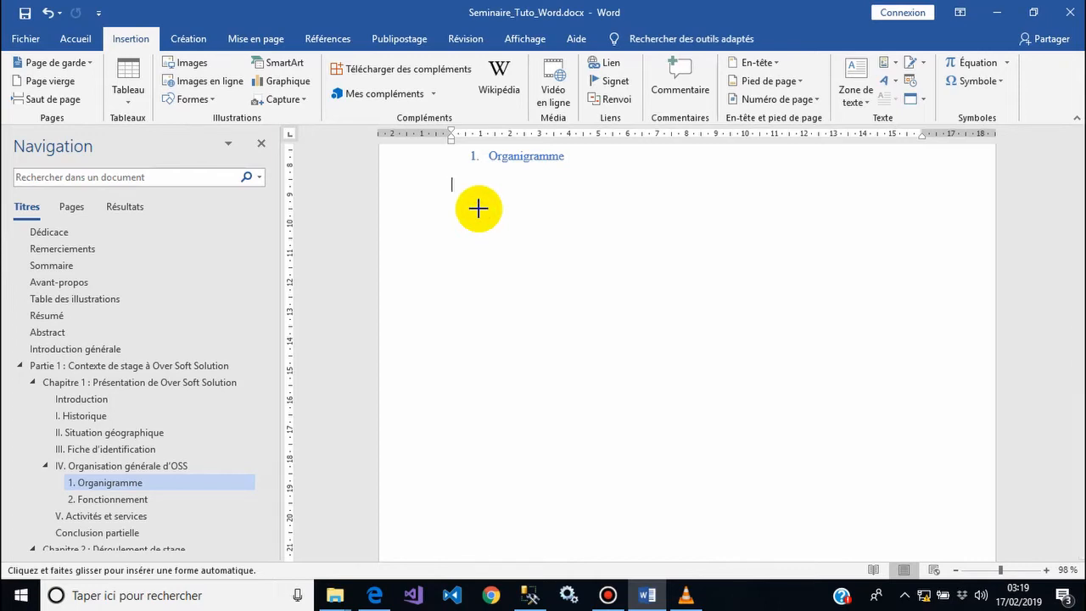
left_click_drag(480, 210, 592, 254)
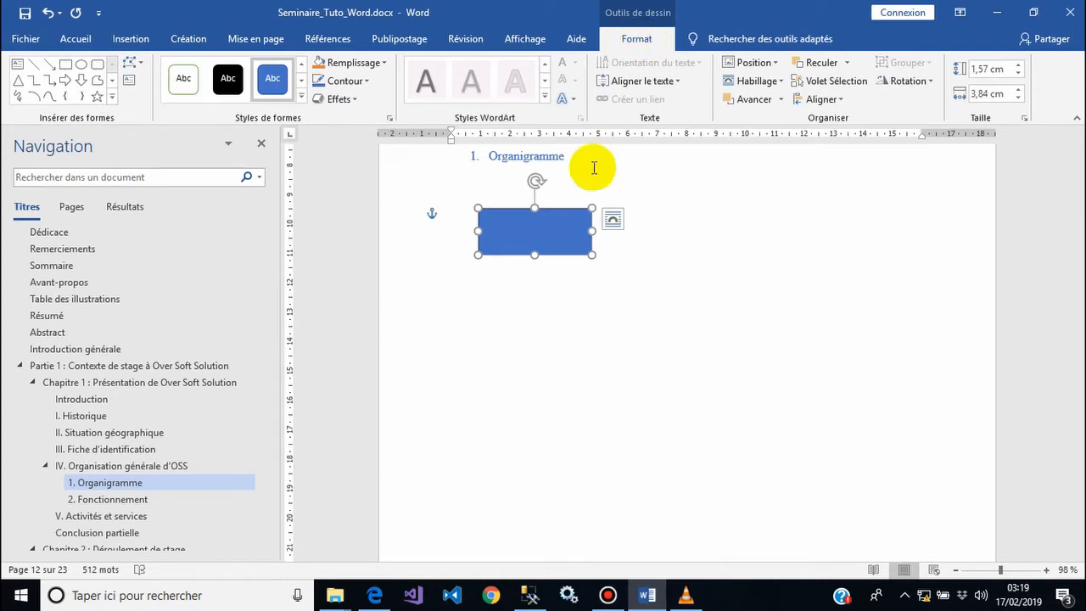
Step: Try to reshape the rectangle by editing its points, moving the upper corners inward and curving the adjoining edges
left_click(136, 64)
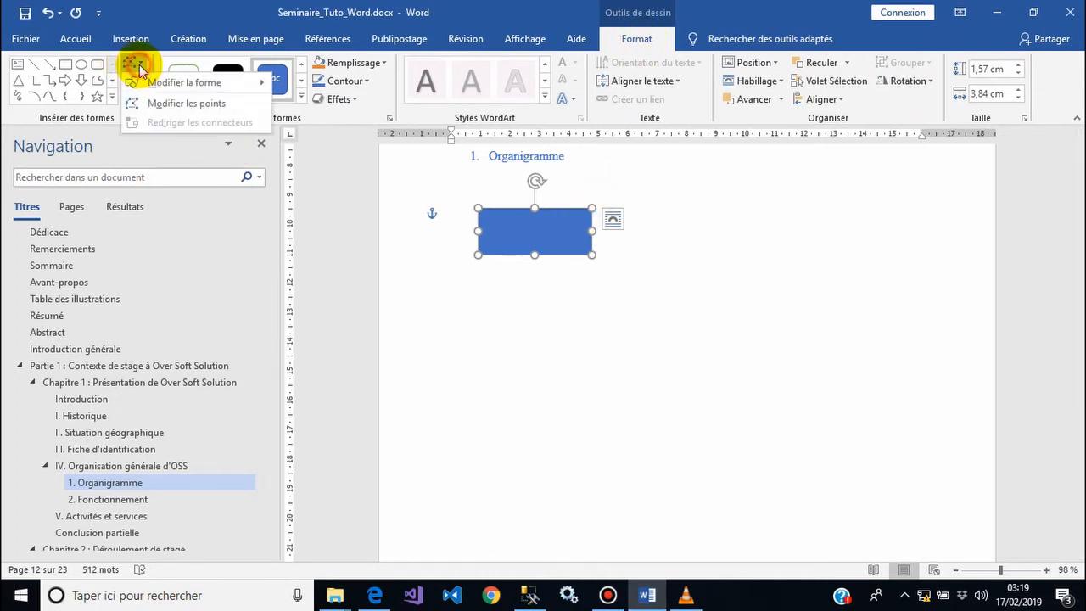
left_click(159, 103)
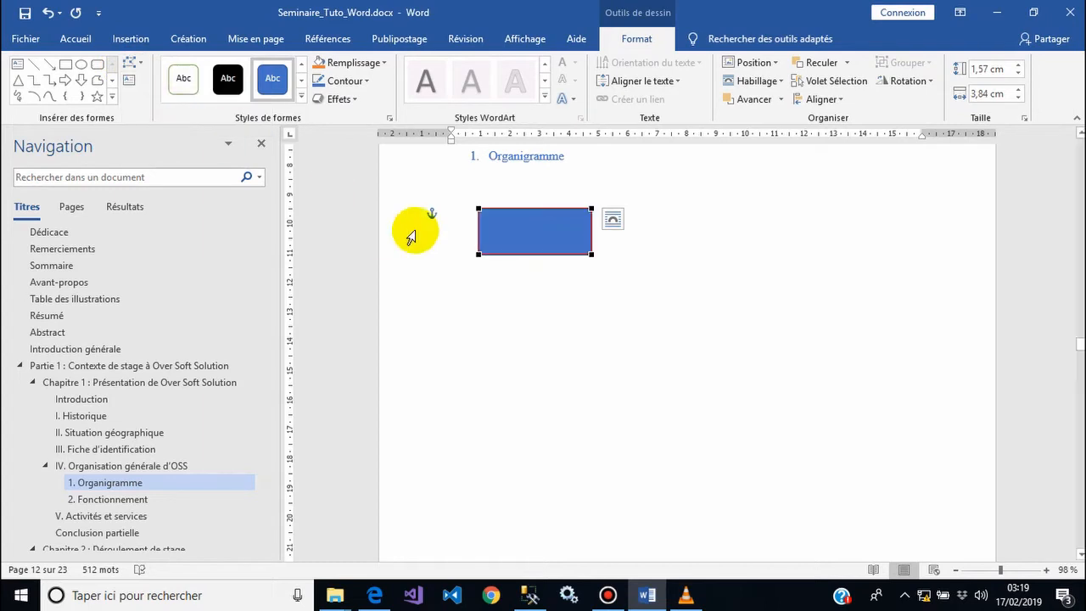
left_click_drag(478, 207, 499, 208)
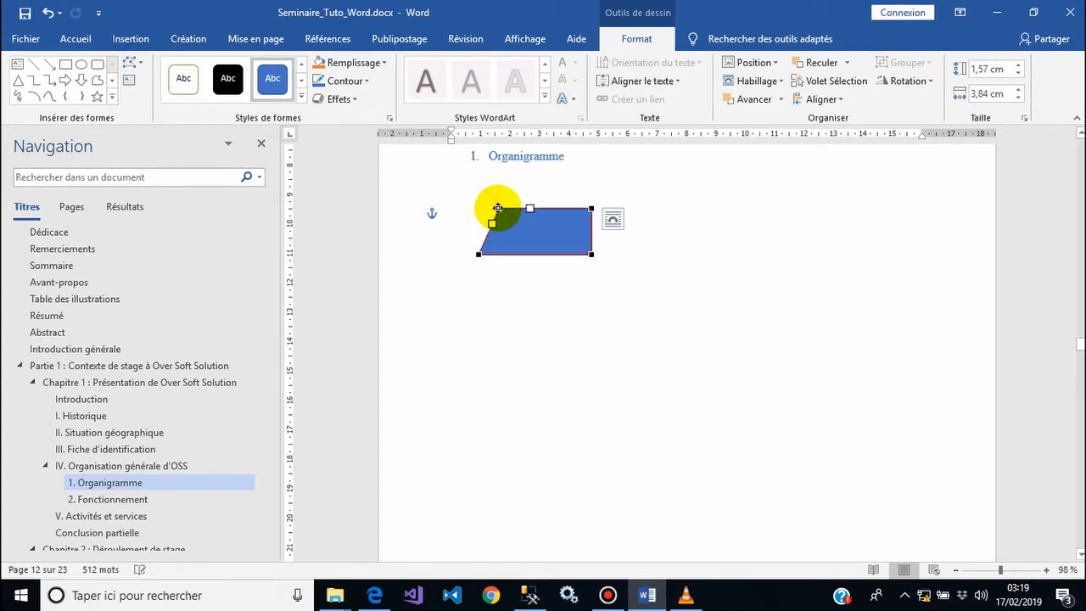
left_click(585, 210)
left_click_drag(584, 210, 571, 239)
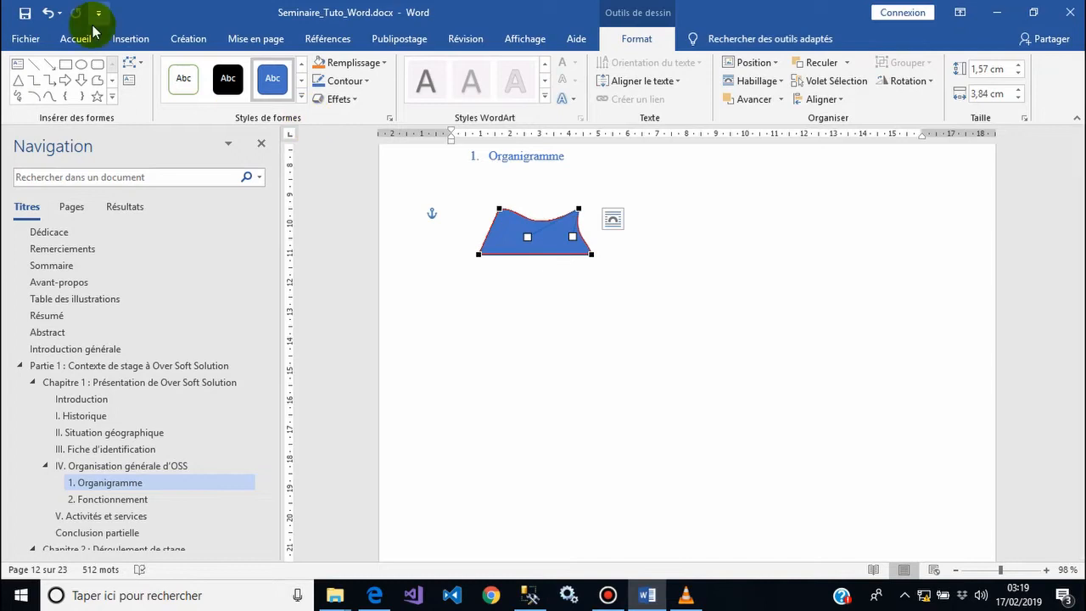
Step: Undo the point edits to the rectangle and leave point editing
left_click(49, 14)
left_click(50, 15)
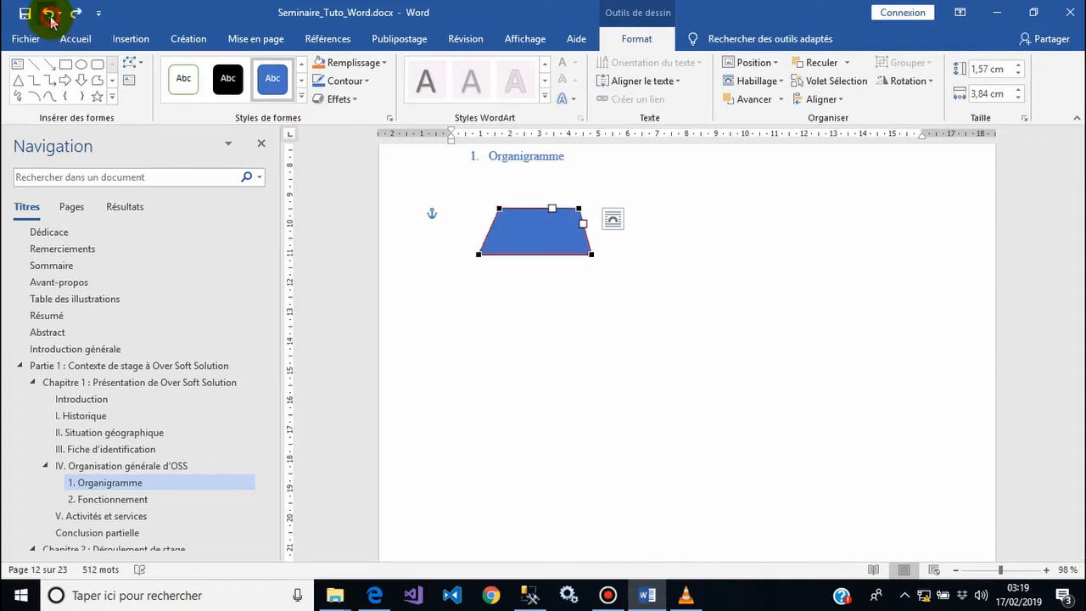
left_click(50, 14)
left_click(50, 15)
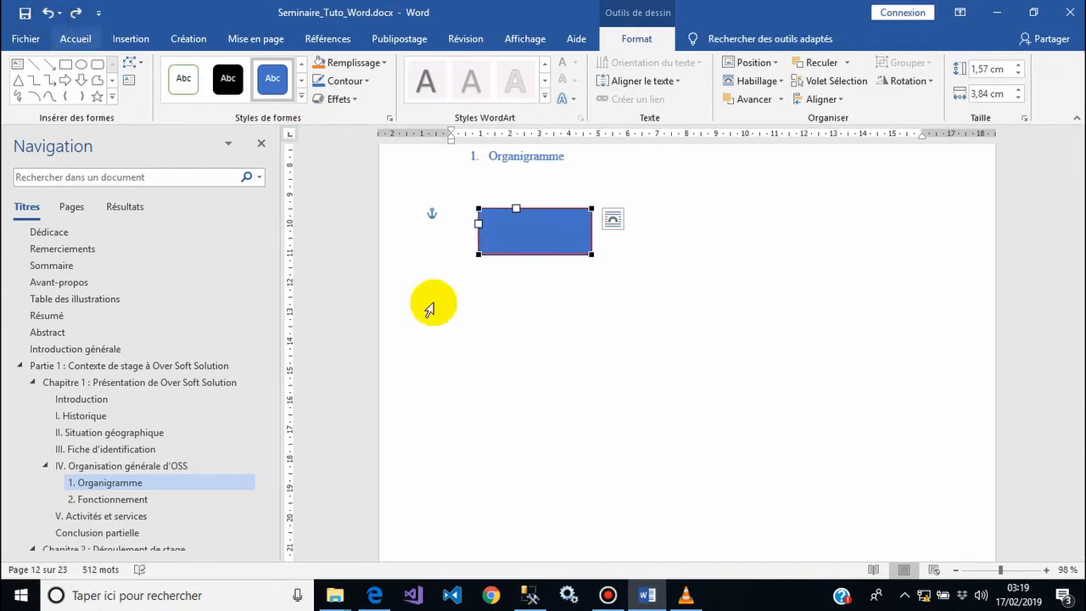
left_click(547, 288)
Step: Apply the blue filled theme style with white text to the rectangle
left_click(512, 243)
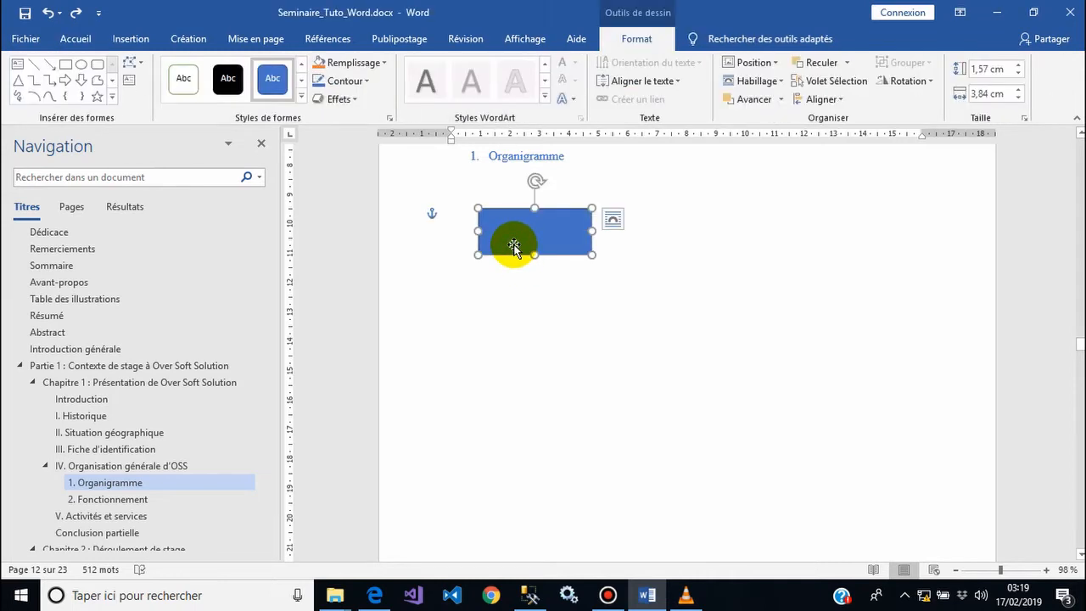
left_click(302, 96)
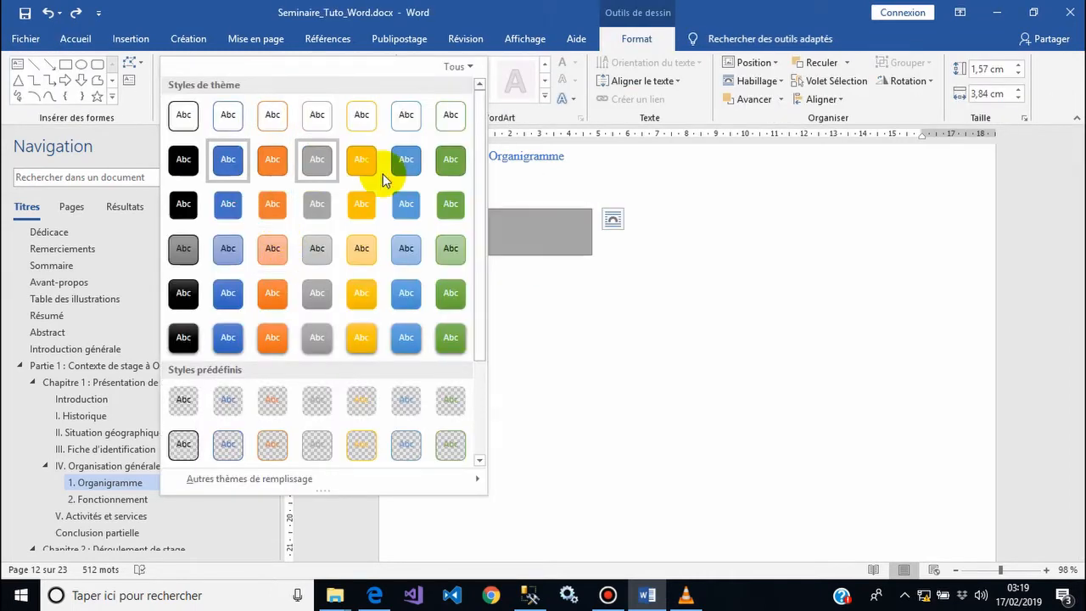
left_click(228, 159)
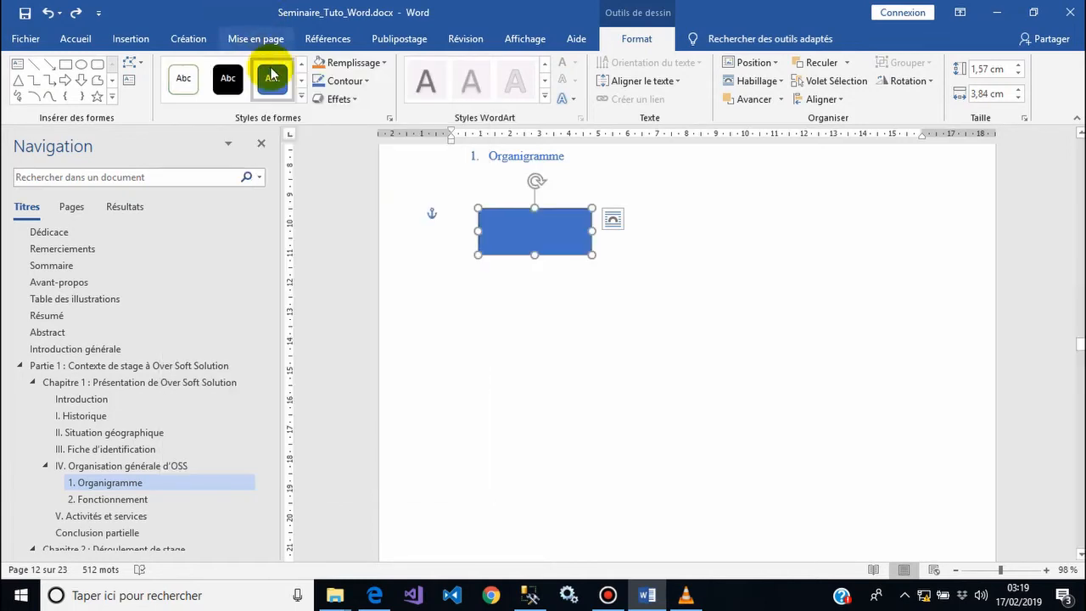
Step: Examine the fill colours and the outline colour, weight and dash options available for the rectangle
left_click(370, 68)
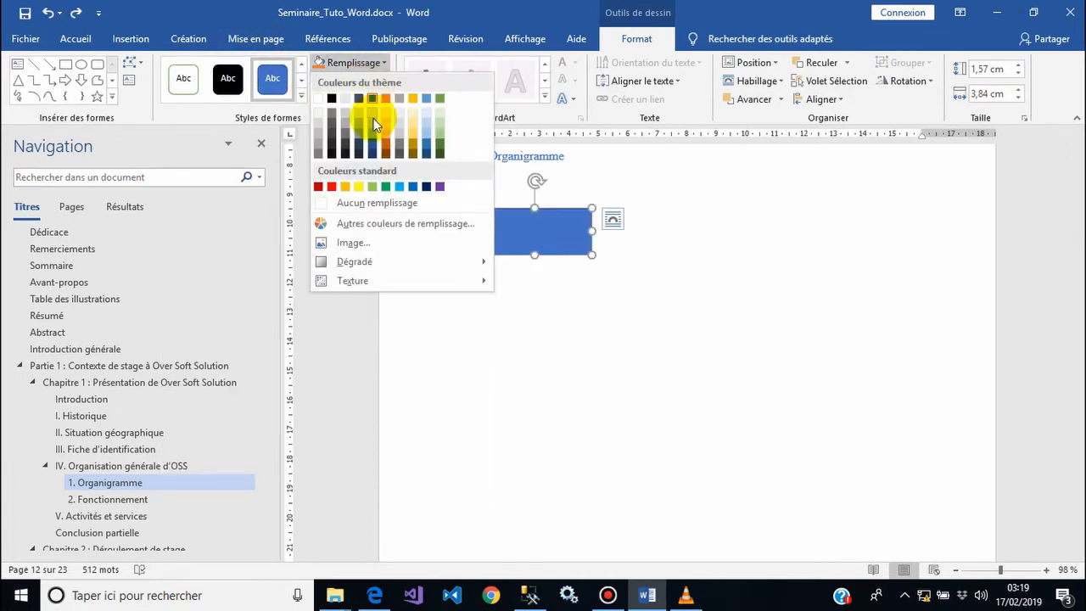
left_click(344, 66)
left_click(348, 80)
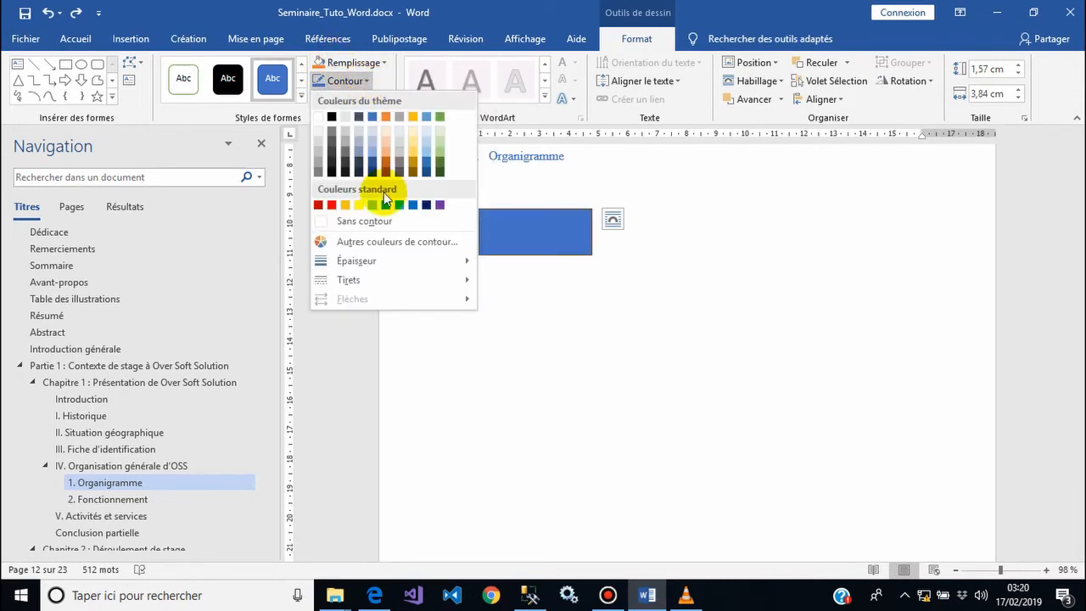
mouse_move(439, 265)
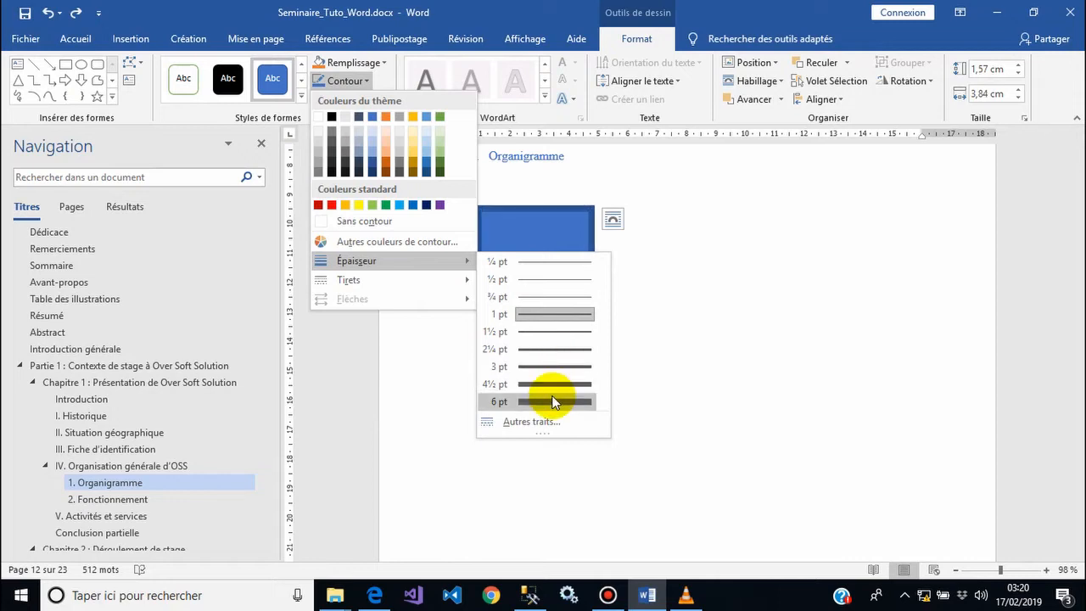
mouse_move(412, 281)
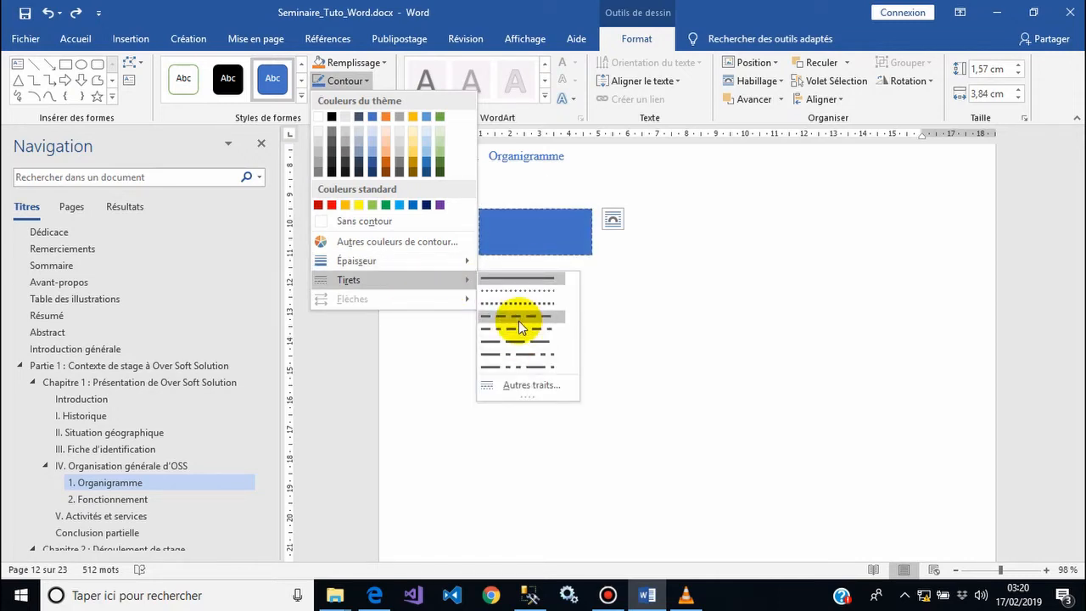
left_click(354, 84)
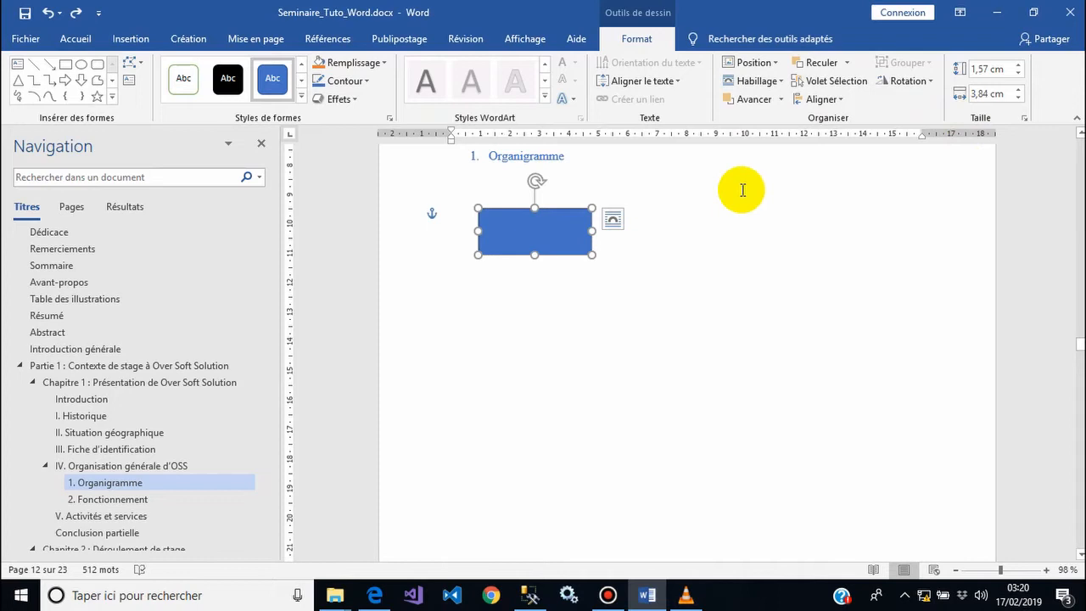
Step: Enter the text "Service 0" inside the rectangle beneath the "Organigramme" heading
left_click(560, 220)
type("Service 0")
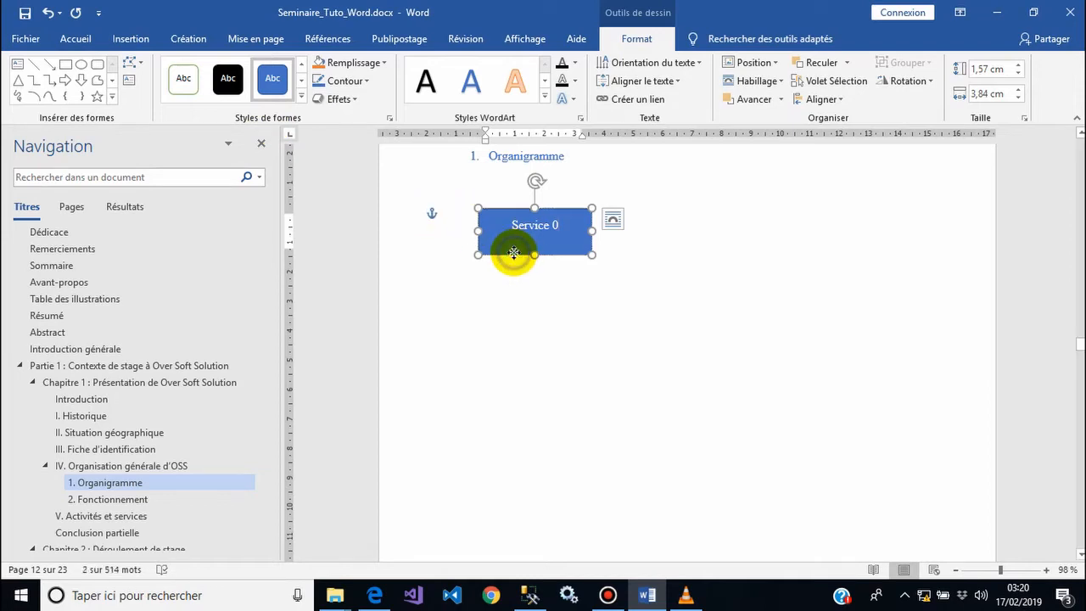
Step: Review the shape and text formatting options of the "Service 0" rectangle, then close them without changing anything
right_click(515, 254)
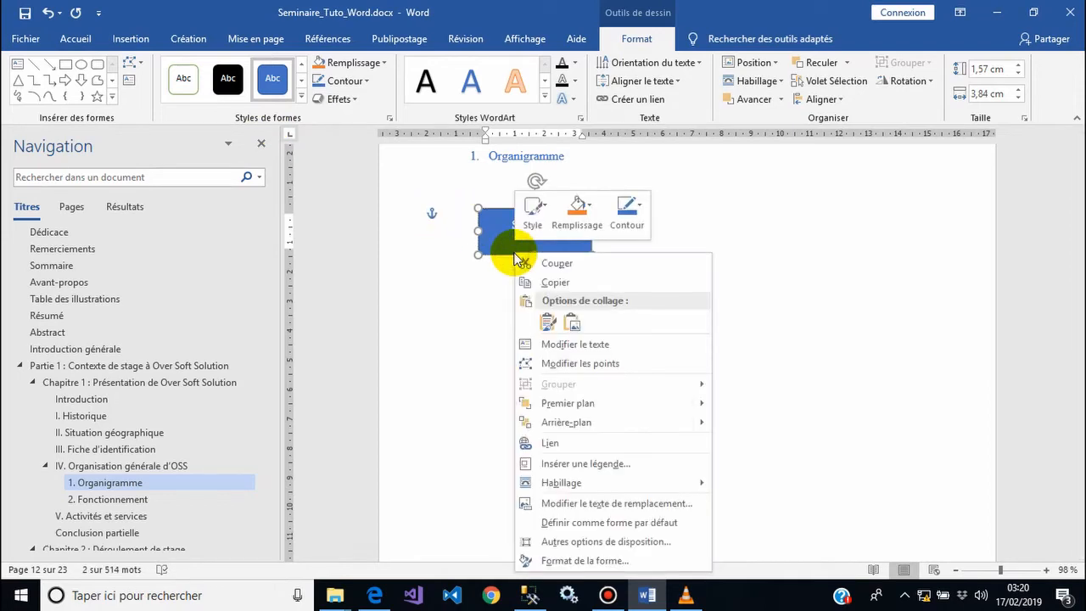
left_click(592, 561)
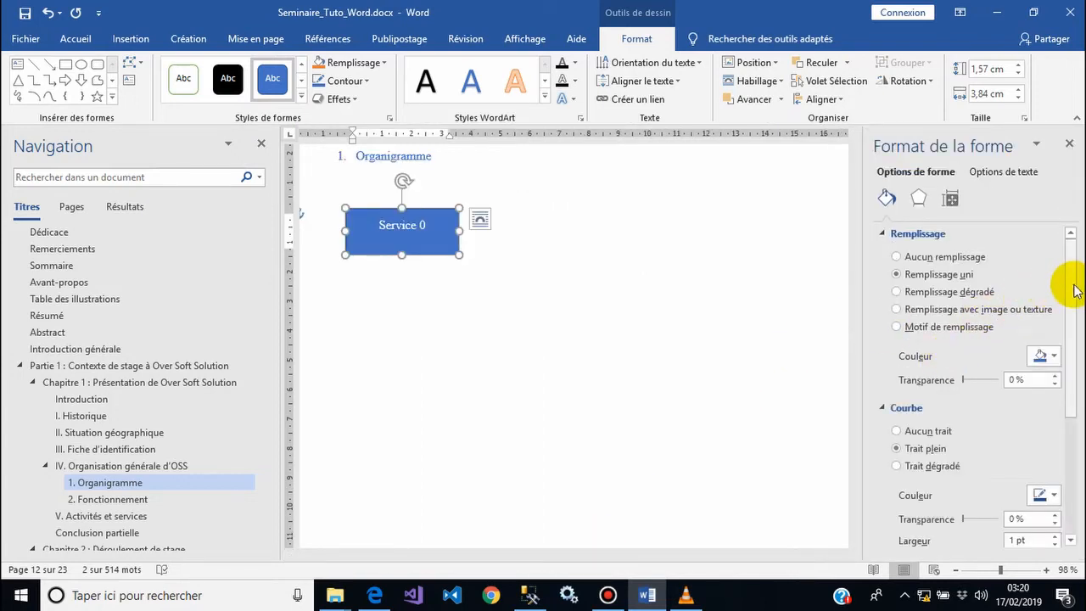
mouse_move(1070, 286)
left_mouse_down()
mouse_move(1081, 412)
mouse_move(1083, 291)
left_mouse_up()
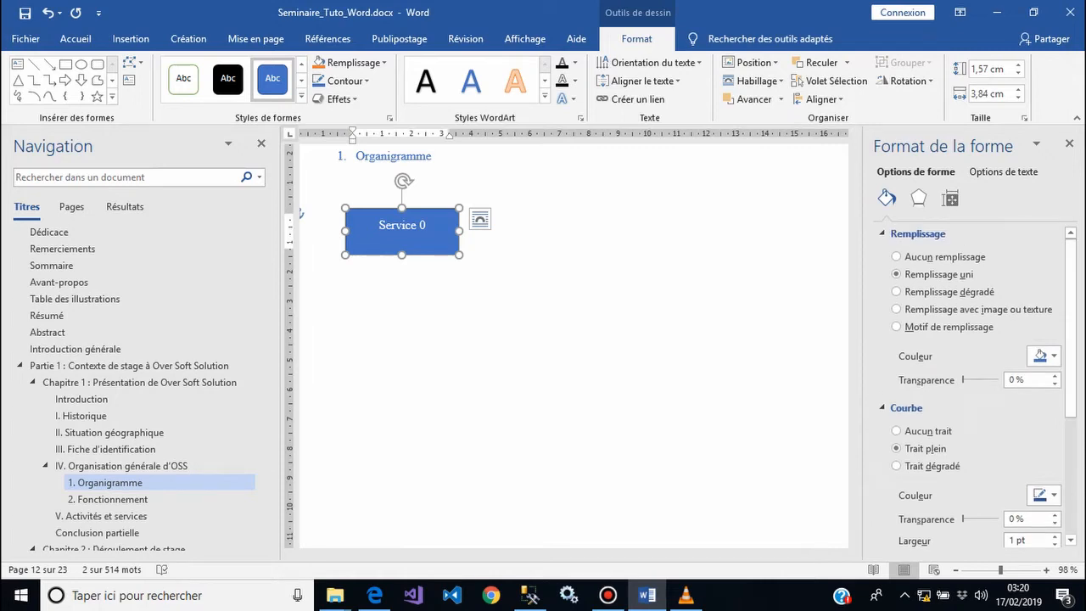
left_click(919, 197)
left_click(949, 201)
left_click(983, 174)
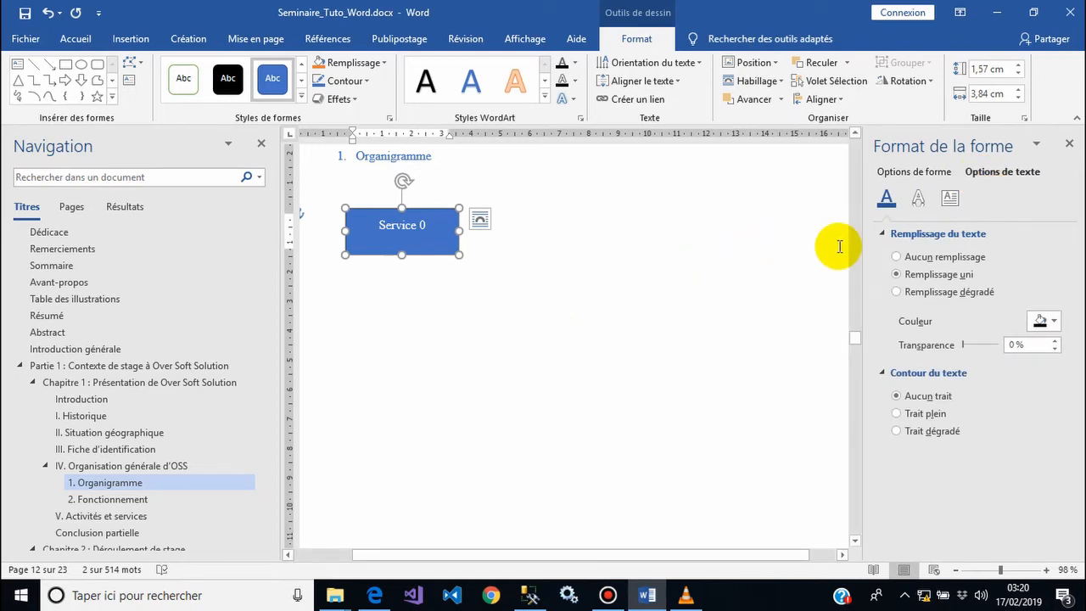
left_click(909, 172)
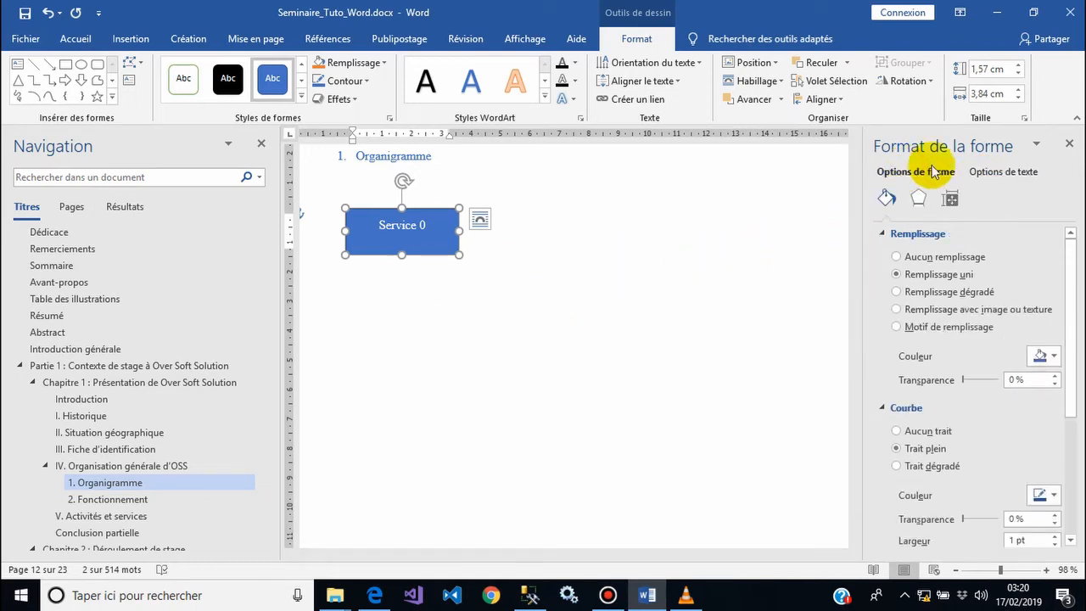
left_click(1068, 143)
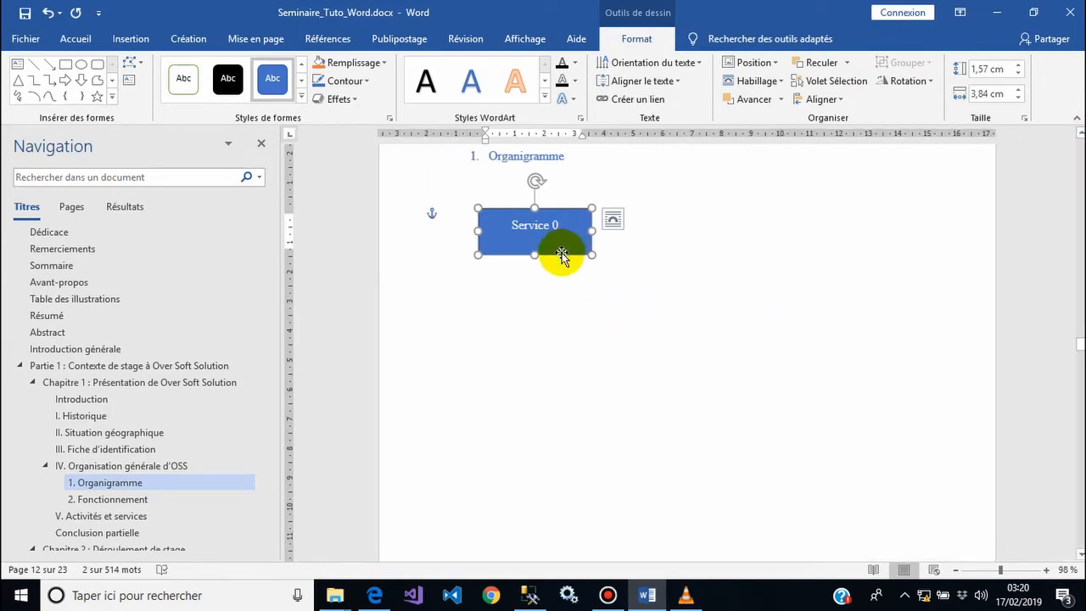
Step: Show the position options for the "Service 0" rectangle
left_click(777, 66)
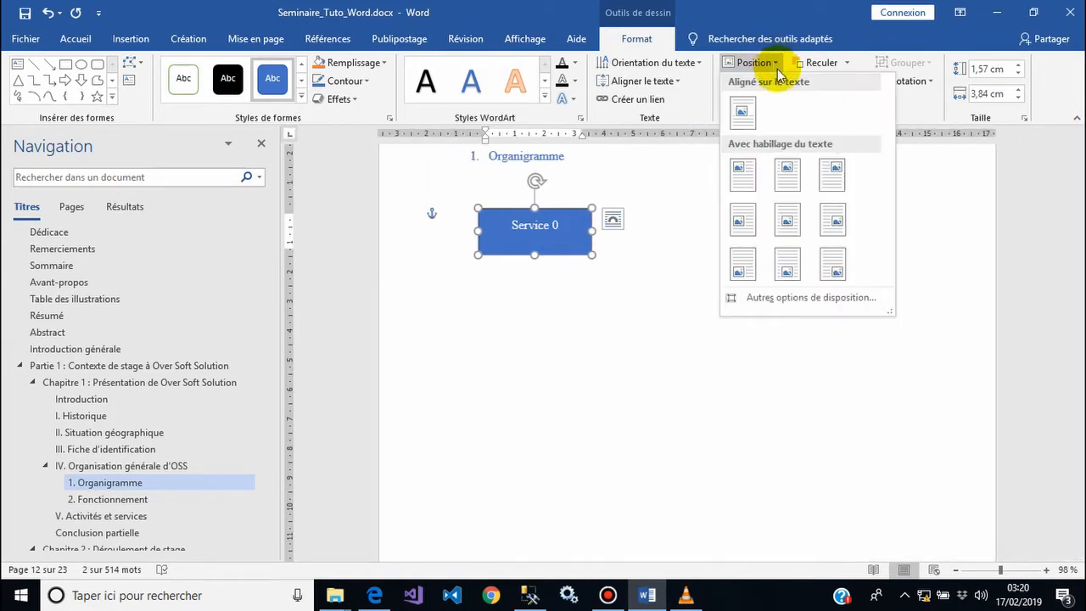
Step: Give the Service 0 rectangle a middle-centre position with text wrapping, and move it up to just below the Organigramme heading
left_click(787, 217)
left_click_drag(718, 296, 713, 213)
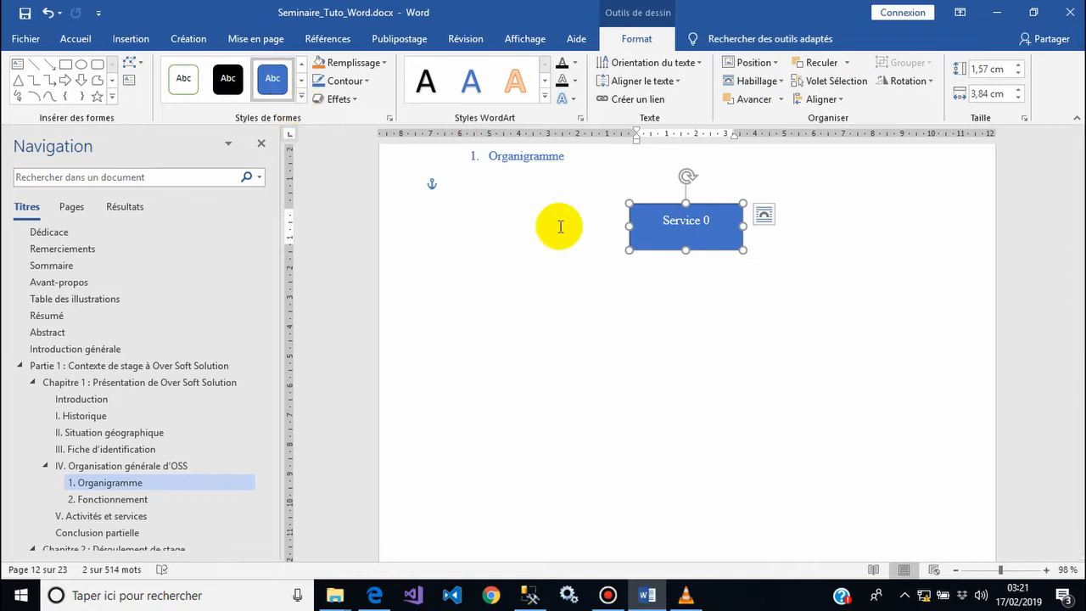
Step: Paste a copy of the Service 0 rectangle, place it directly below the original and change its text to Service 1
left_click(665, 248)
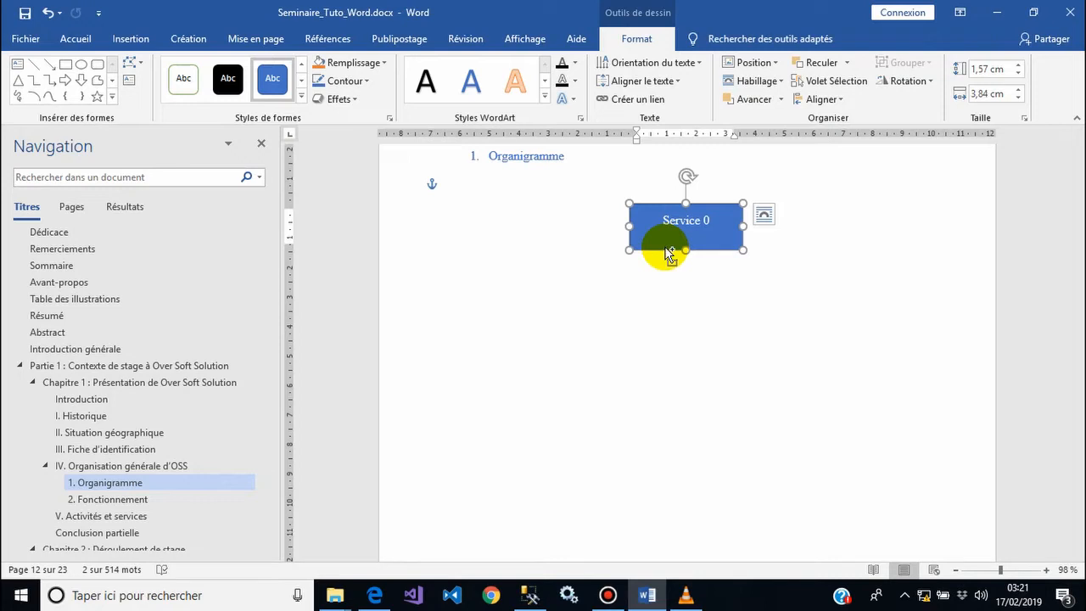
key("ctrl+v")
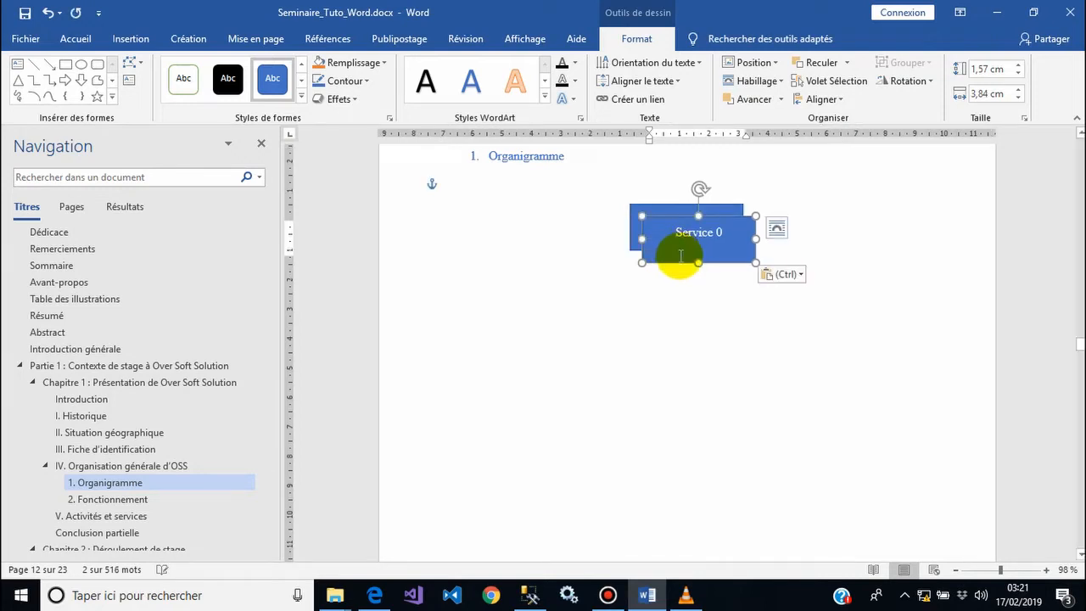
left_click_drag(679, 262, 661, 371)
left_click(704, 337)
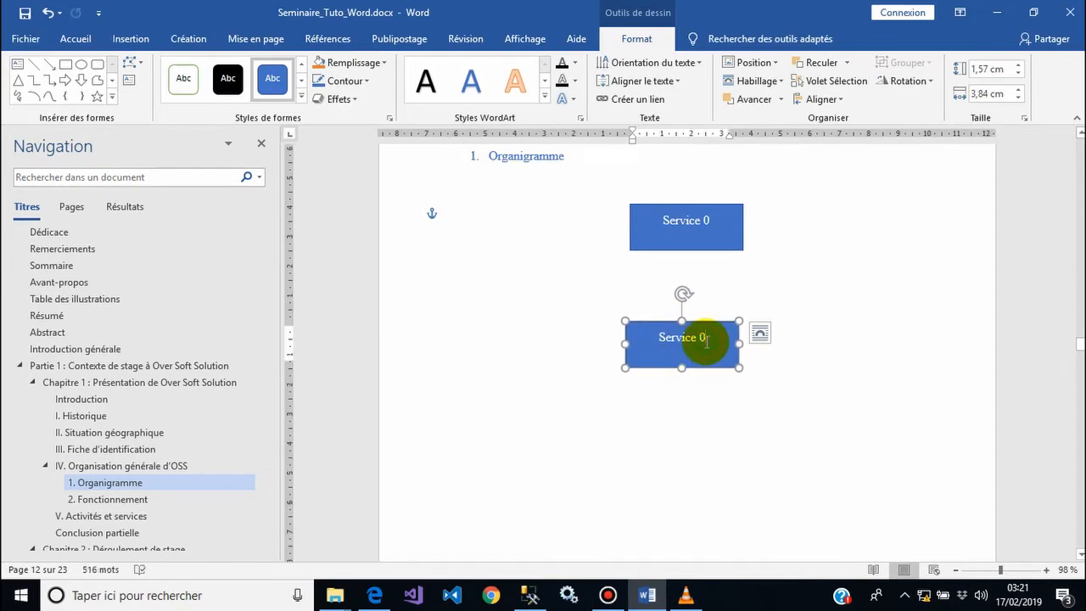
key("BackSpace")
type("1")
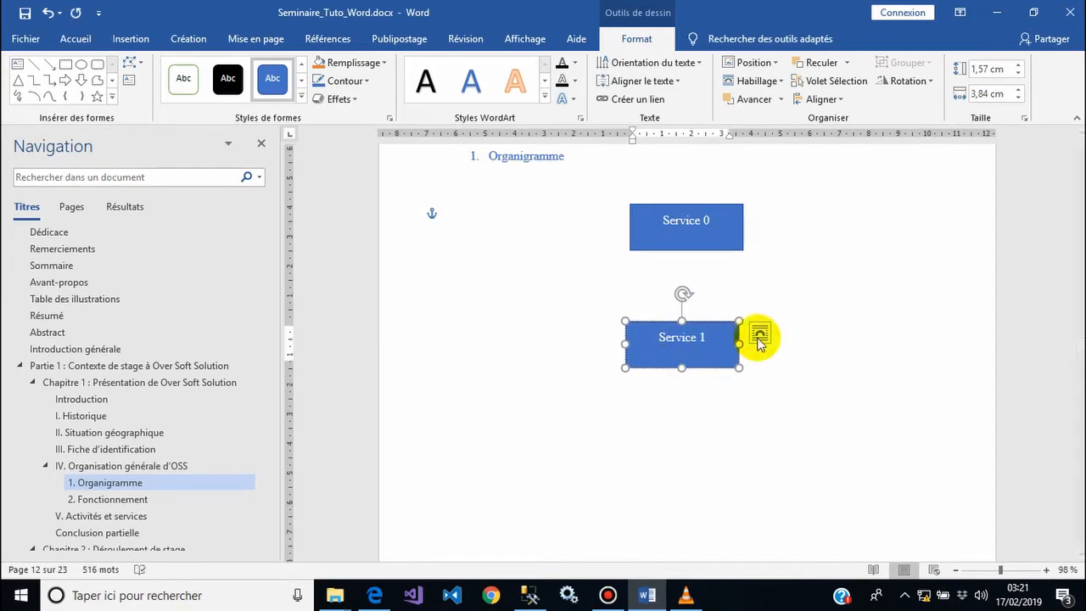
left_click(829, 315)
left_click(715, 328)
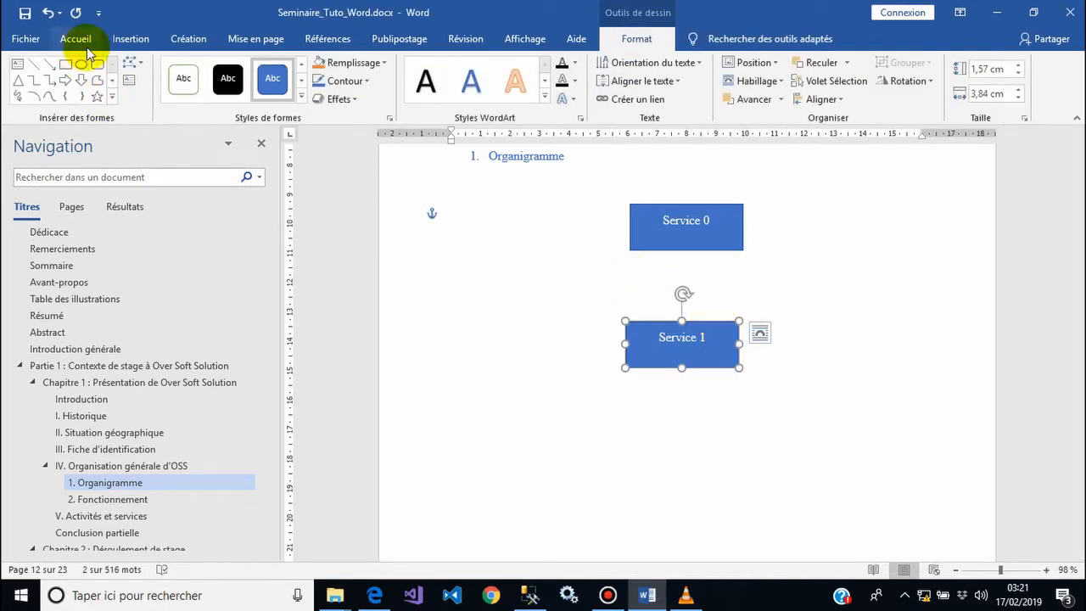
Step: Draw a straight vertical line about 2.43 cm long from the bottom of Service 0 to the top of Service 1
left_click(129, 39)
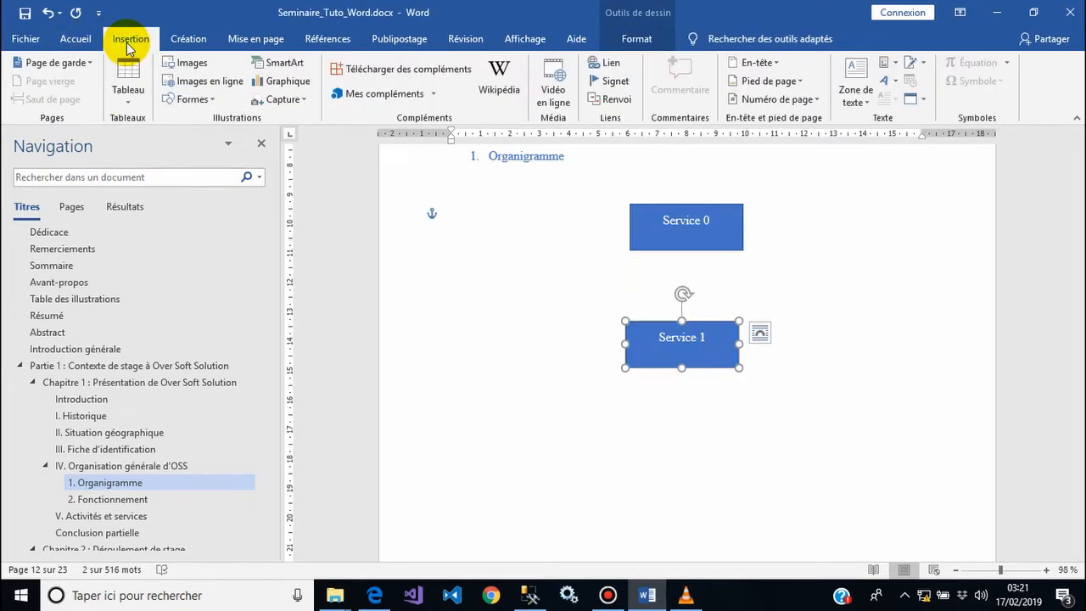
left_click(185, 99)
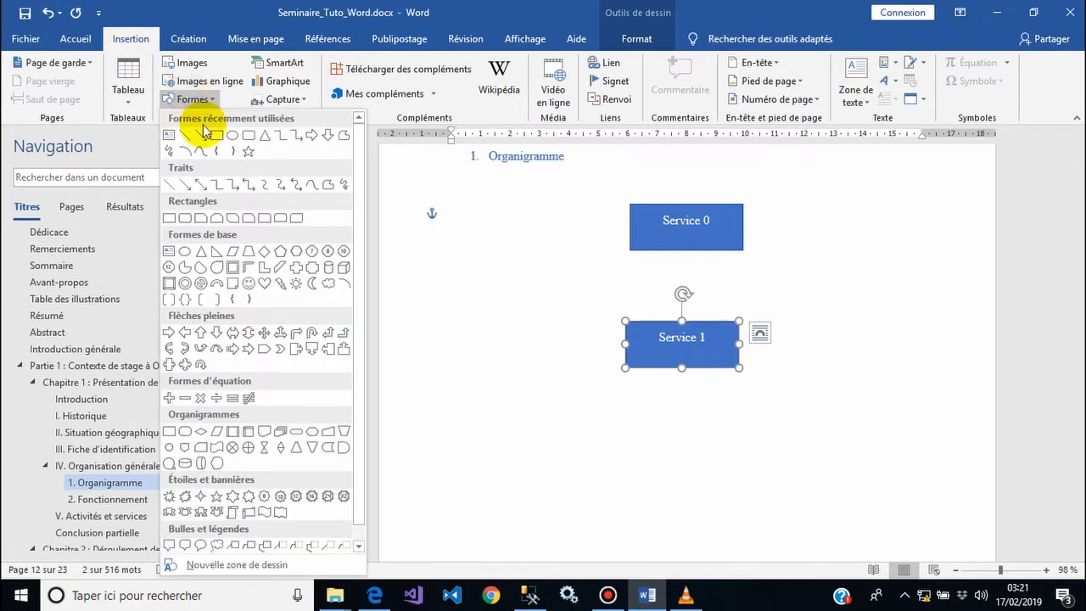
left_click(186, 135)
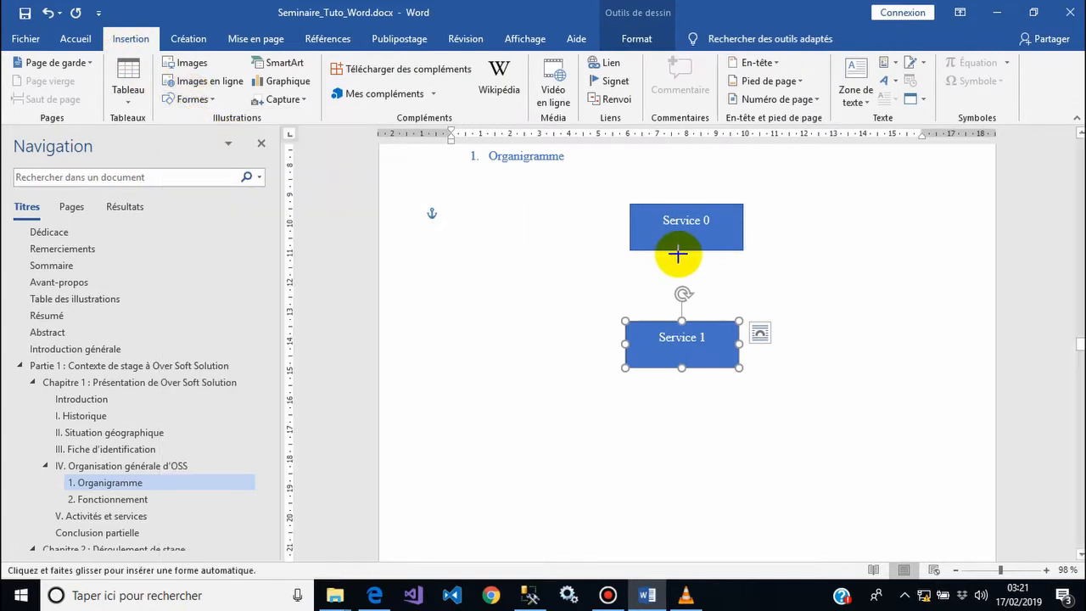
mouse_move(683, 250)
left_mouse_down()
mouse_move(685, 286)
mouse_move(700, 306)
left_mouse_up()
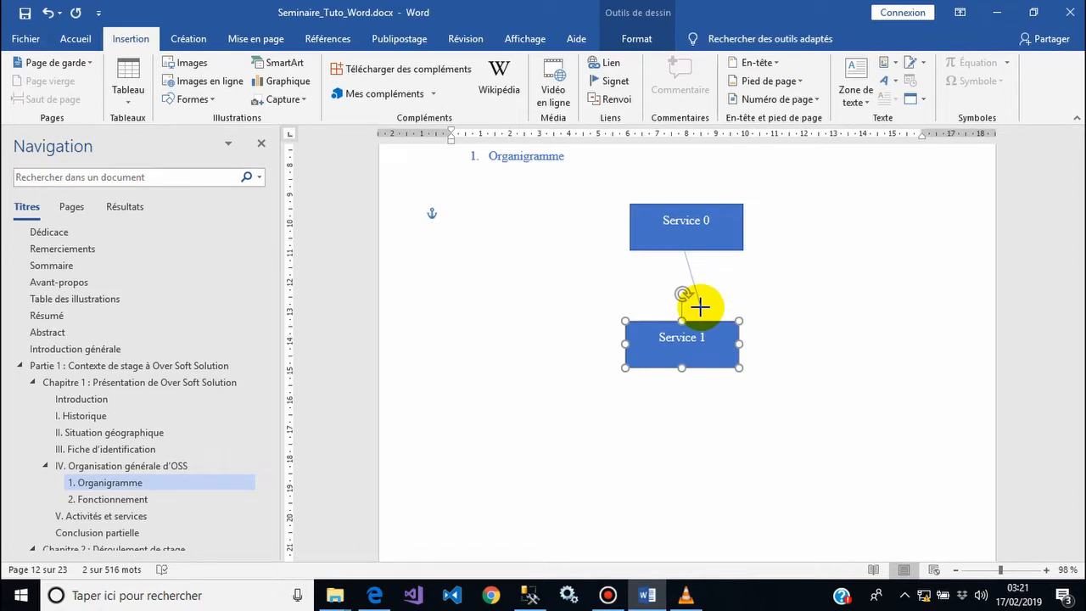
mouse_move(700, 307)
left_mouse_down()
mouse_move(701, 278)
mouse_move(694, 317)
left_mouse_up()
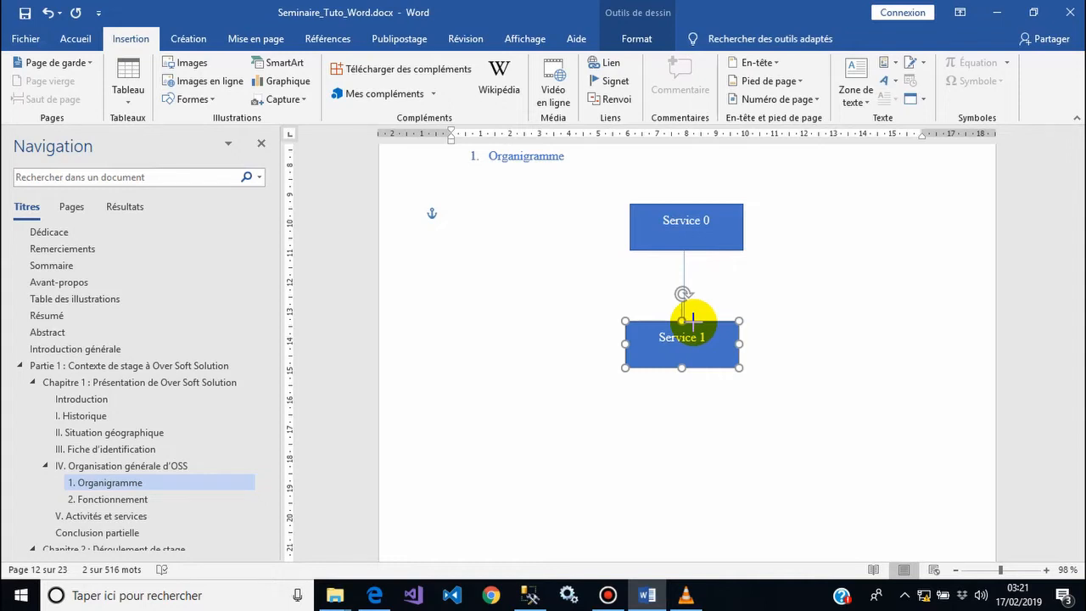
left_click_drag(693, 319, 693, 322)
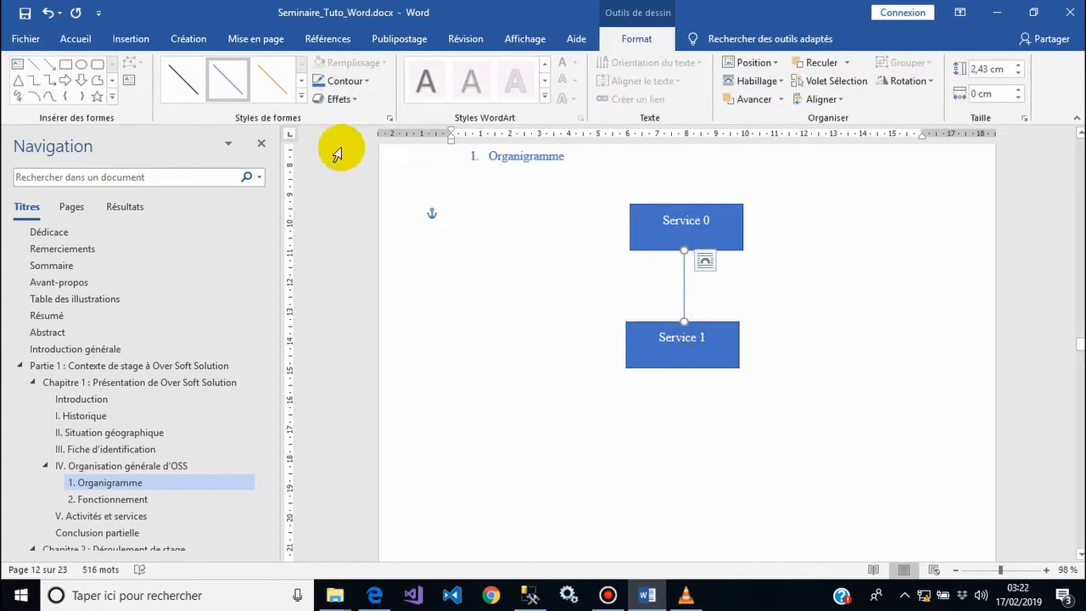
Step: Set the connecting line's thickness to 3 pt and save the document
left_click(264, 85)
left_click(227, 81)
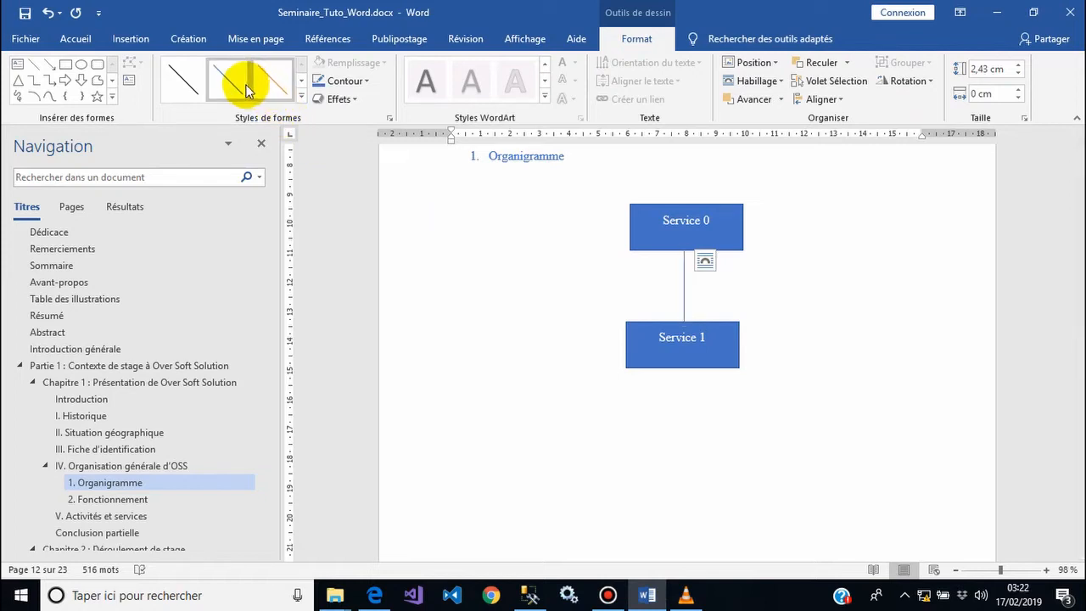
left_click(366, 81)
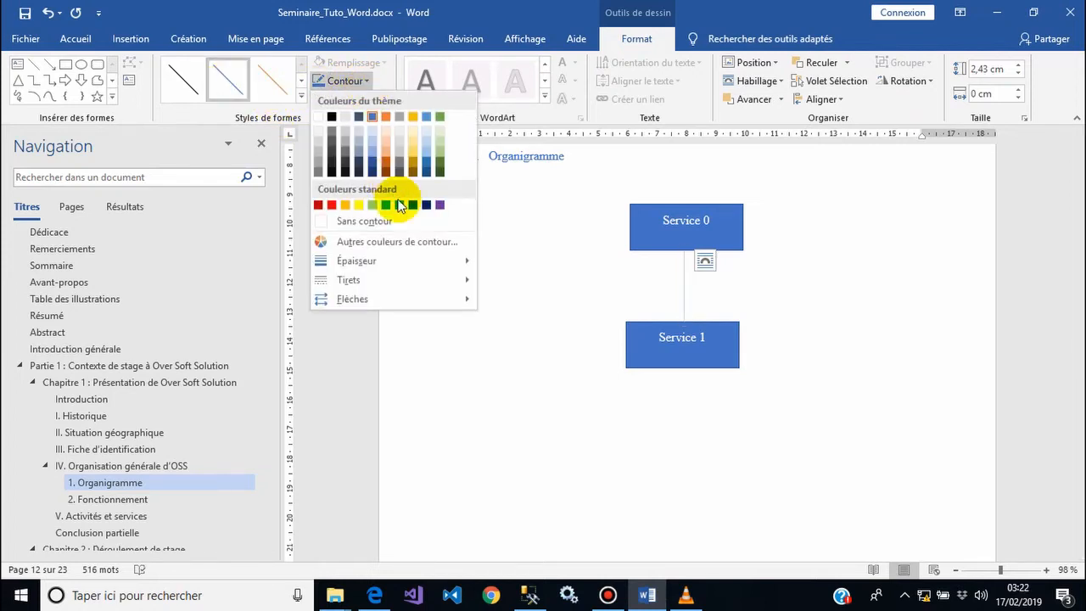
mouse_move(444, 265)
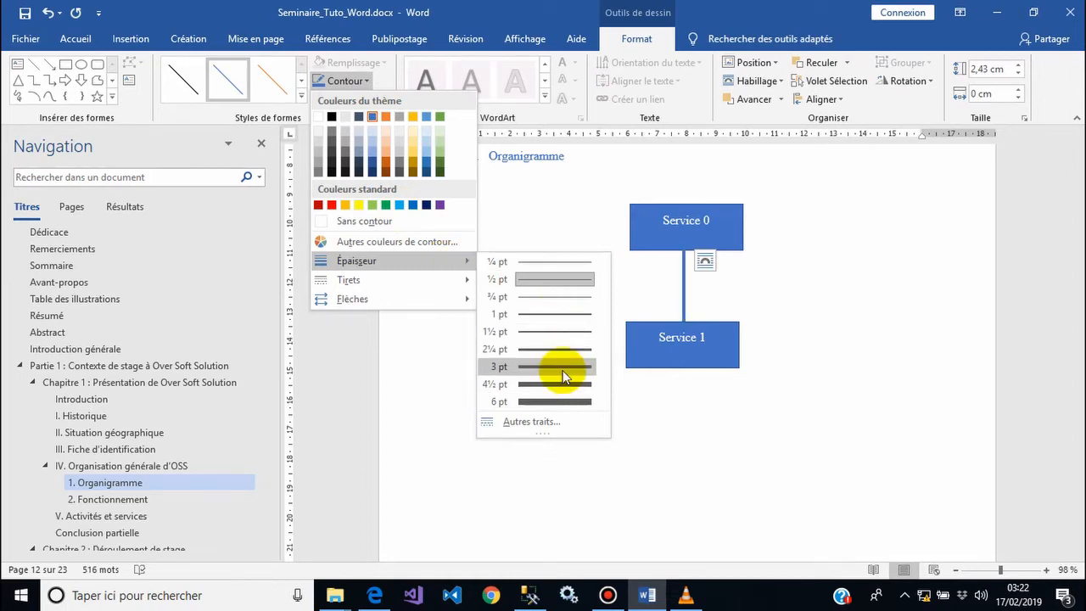
left_click(563, 374)
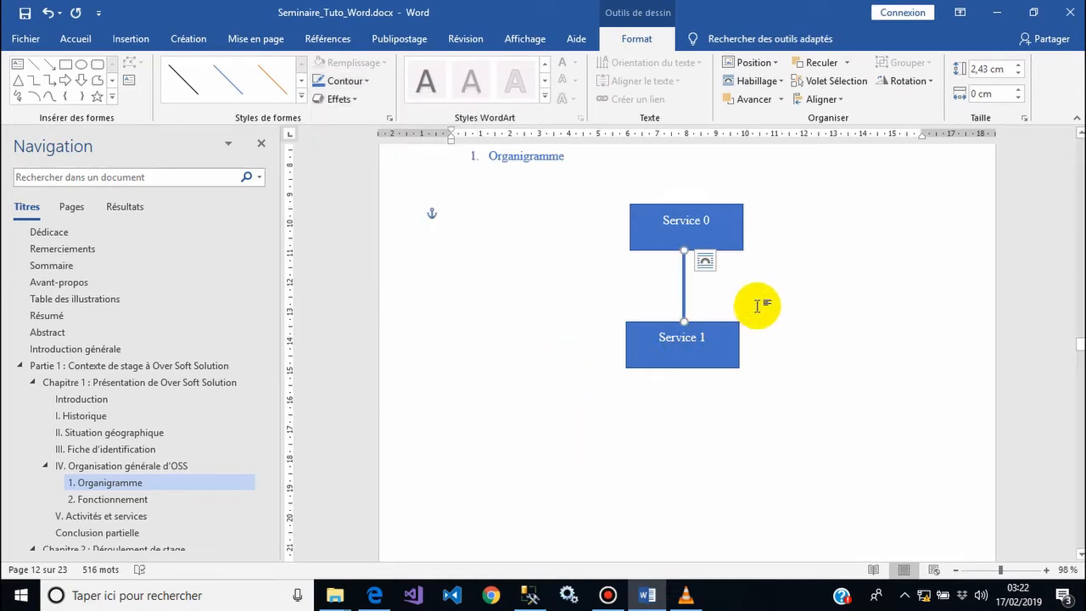
left_click(548, 267)
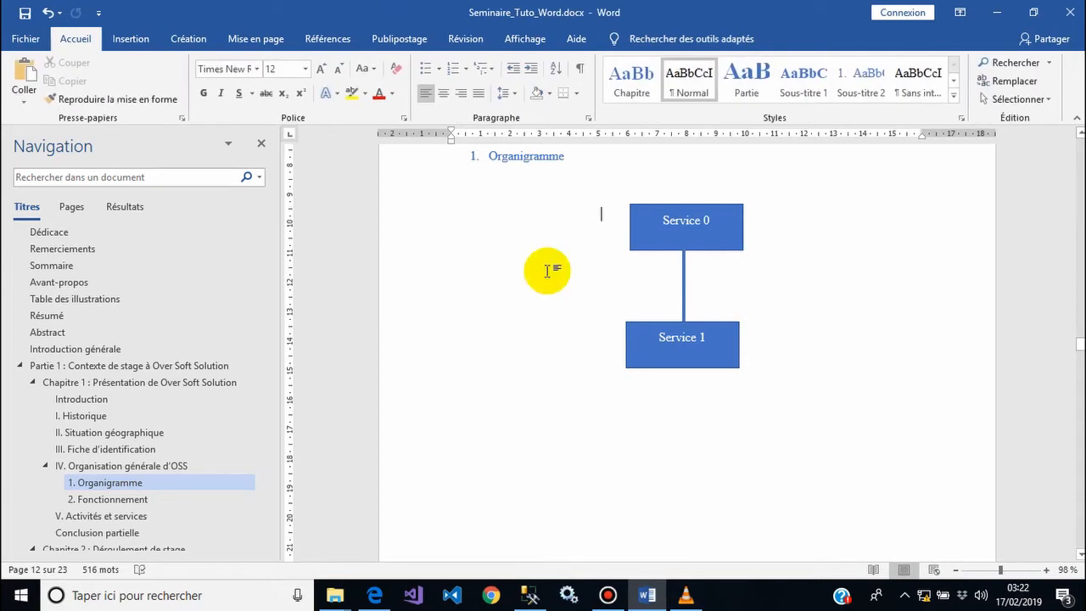
left_click(23, 15)
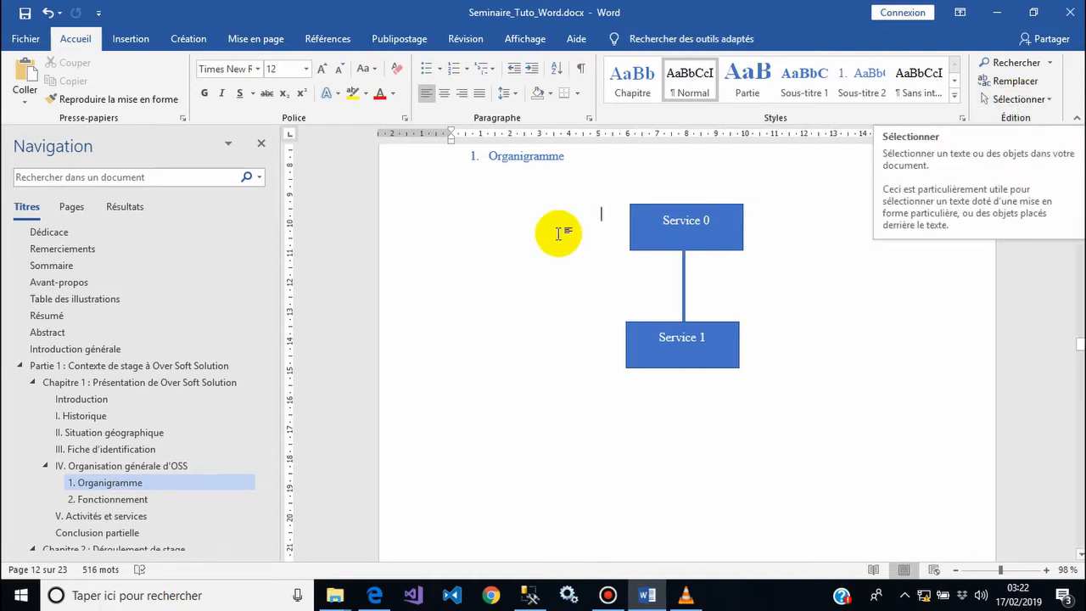
Step: Try to select the rectangles and their connecting line with an ordinary text selection across the diagram
left_click_drag(507, 198, 848, 373)
left_click(482, 213)
left_click_drag(829, 317, 864, 352)
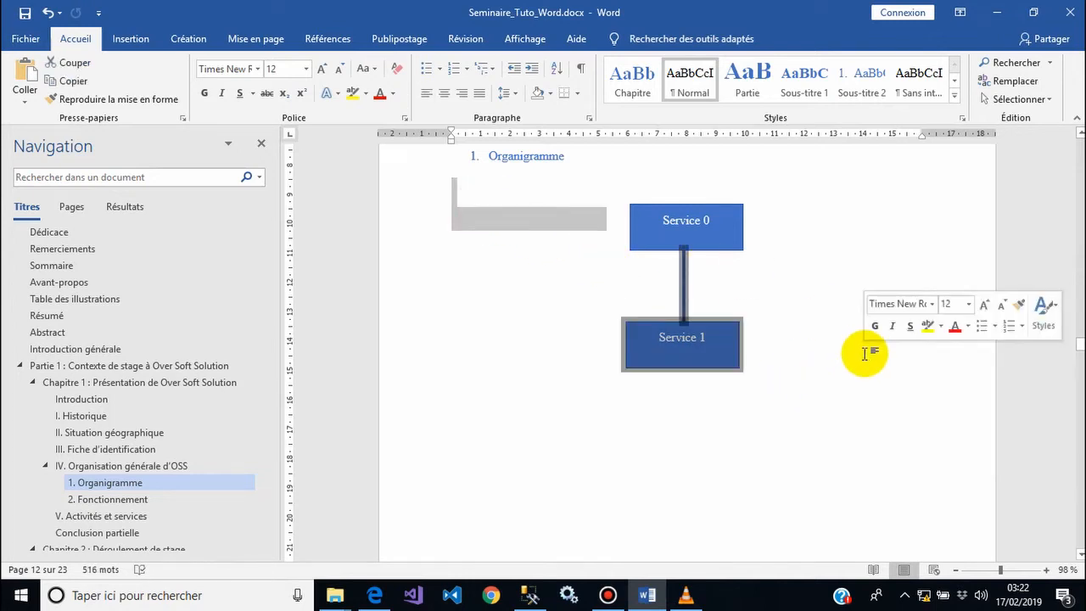
left_click(817, 260)
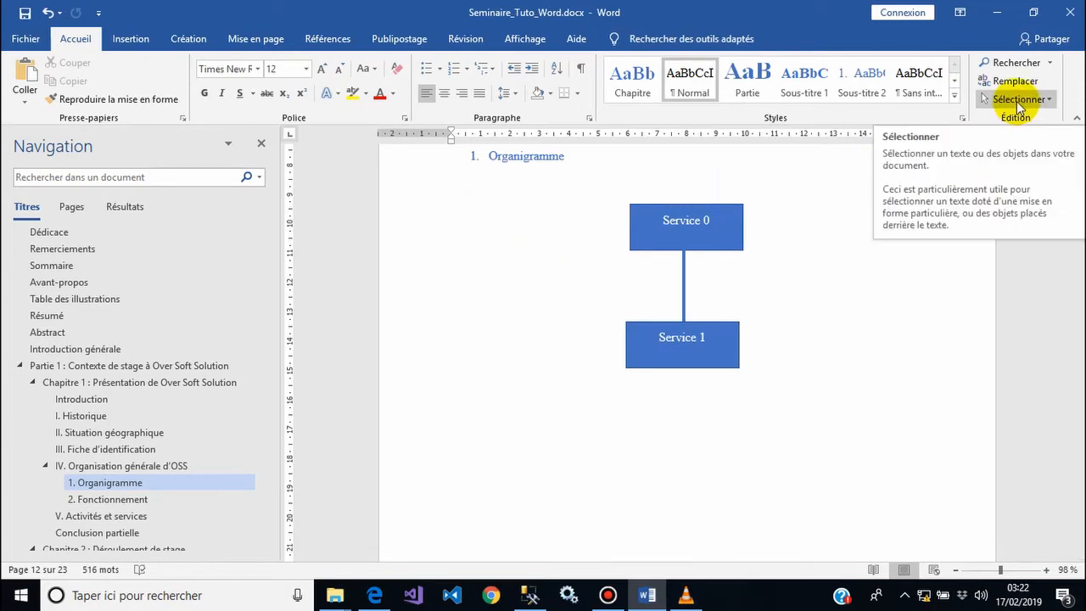
Step: Select both rectangles and the connecting line with object selection mode, and leave the mode by clearing the selection
left_click(1018, 101)
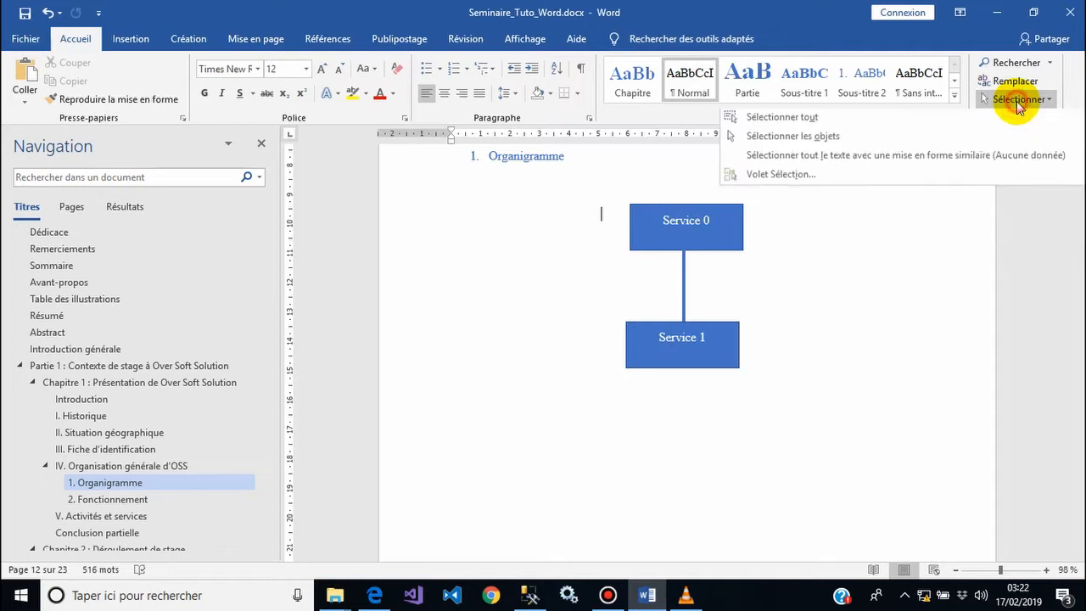
left_click(866, 141)
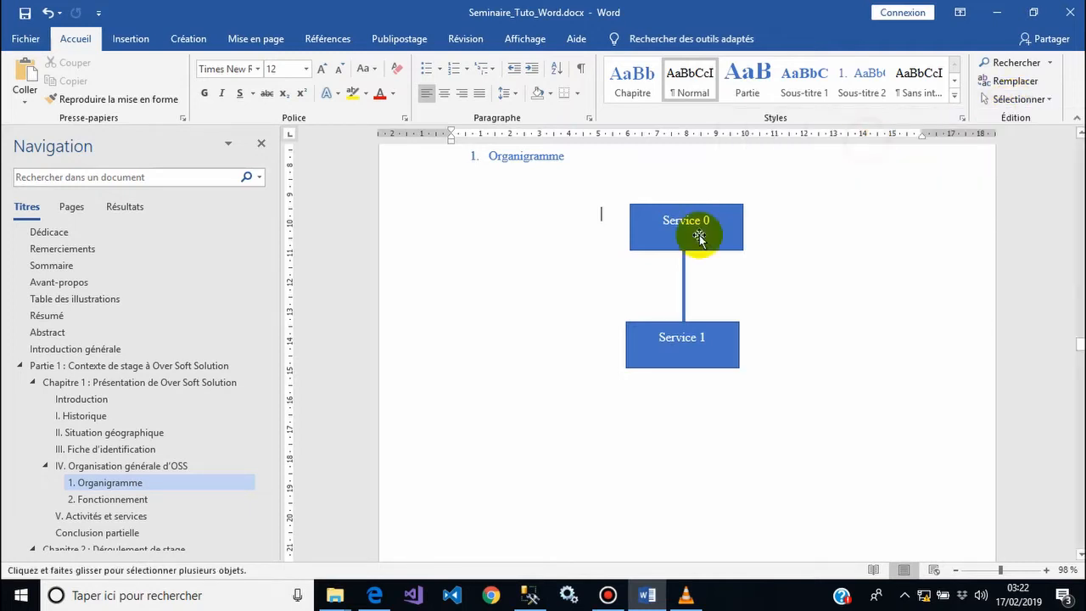
left_click_drag(534, 191, 874, 442)
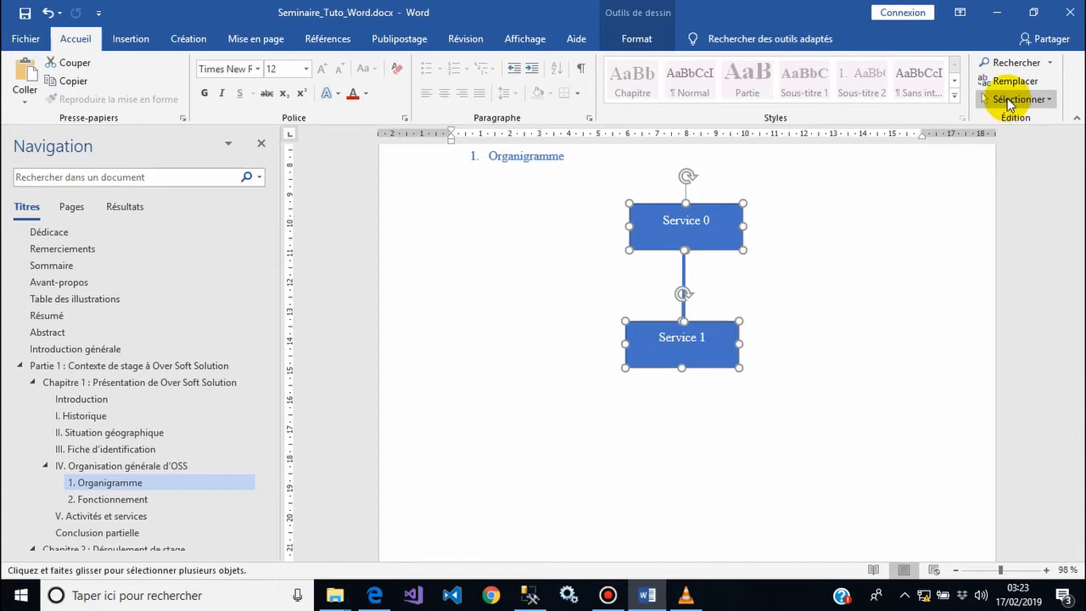
left_click_drag(502, 190, 906, 405)
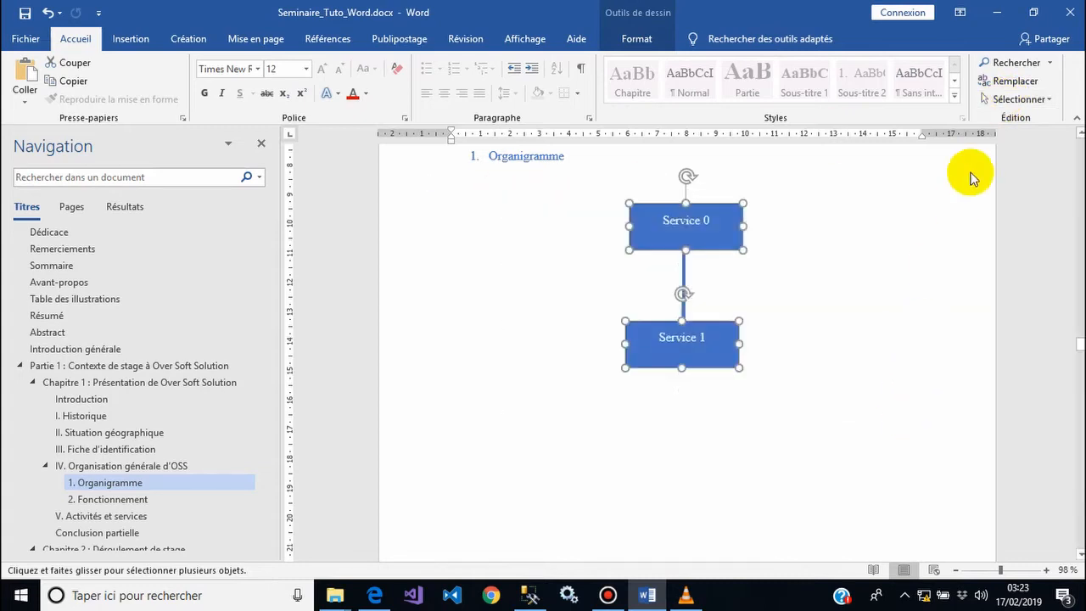
left_click(1026, 99)
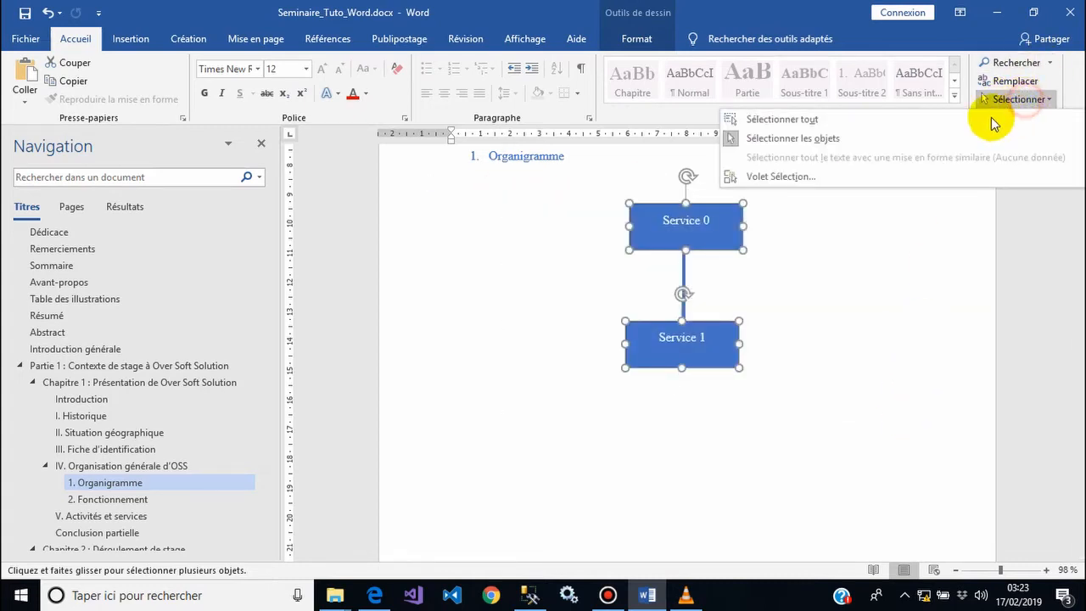
left_click(936, 145)
left_click(801, 261)
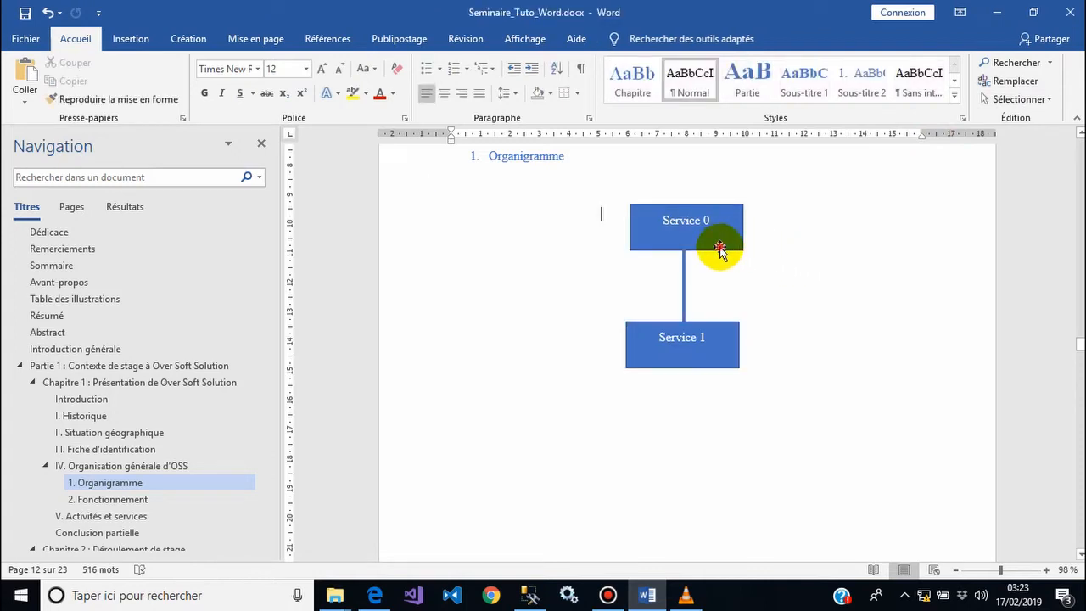
Step: Select Service 0, the connecting line and Service 1 together and group them into one object
left_click(719, 248)
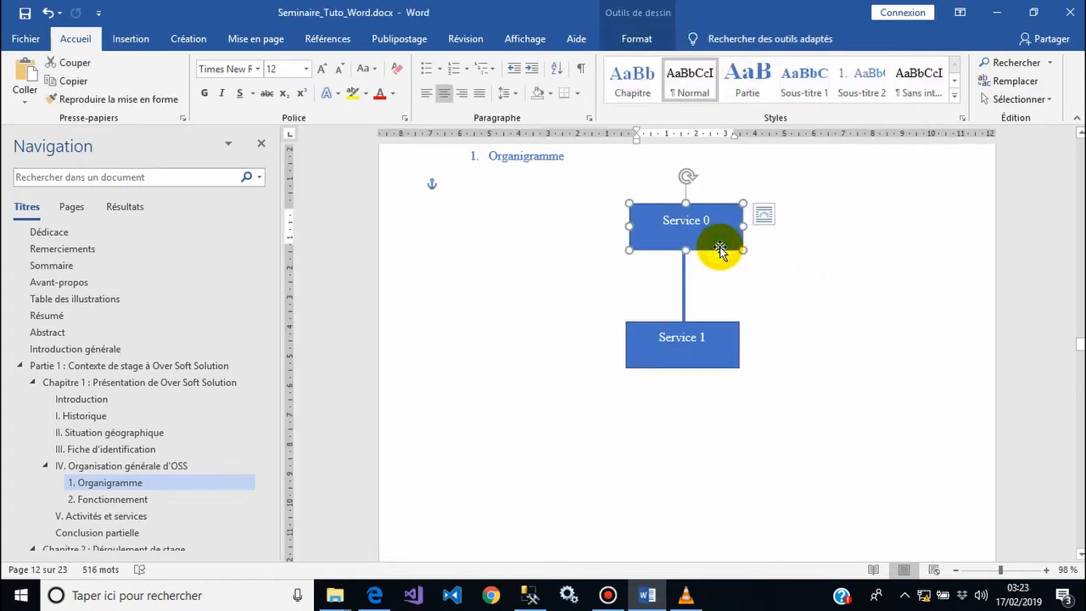
left_click(684, 277)
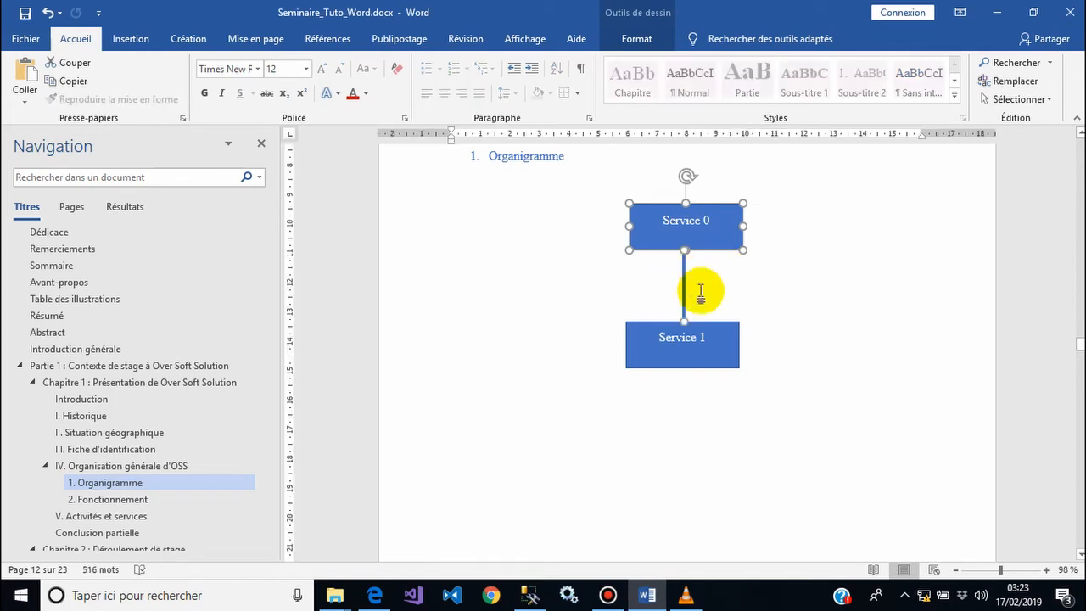
left_click(711, 326)
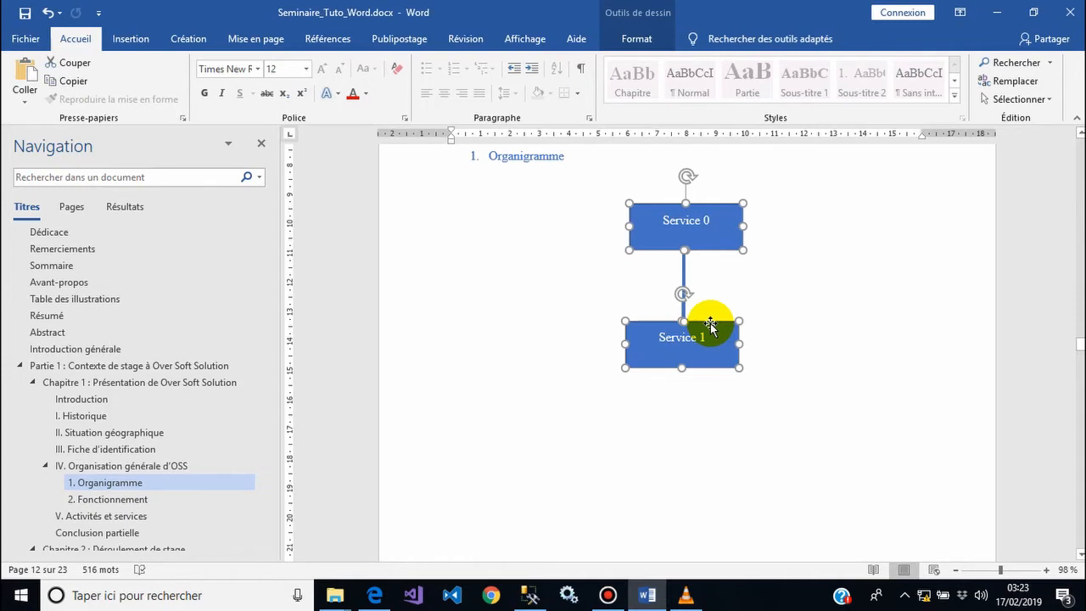
right_click(711, 325)
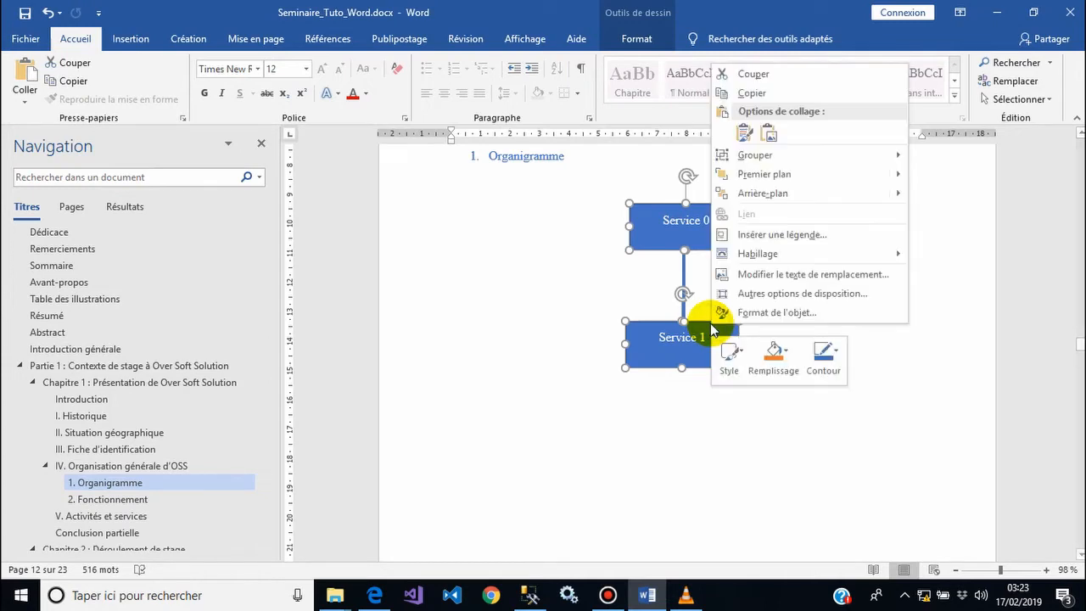
mouse_move(852, 159)
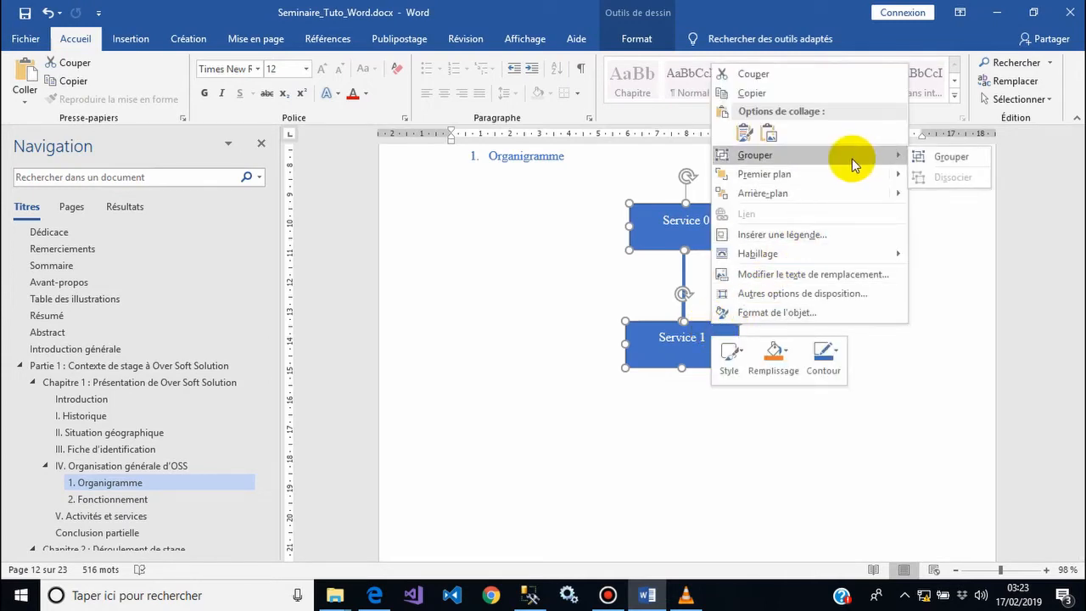
left_click(937, 161)
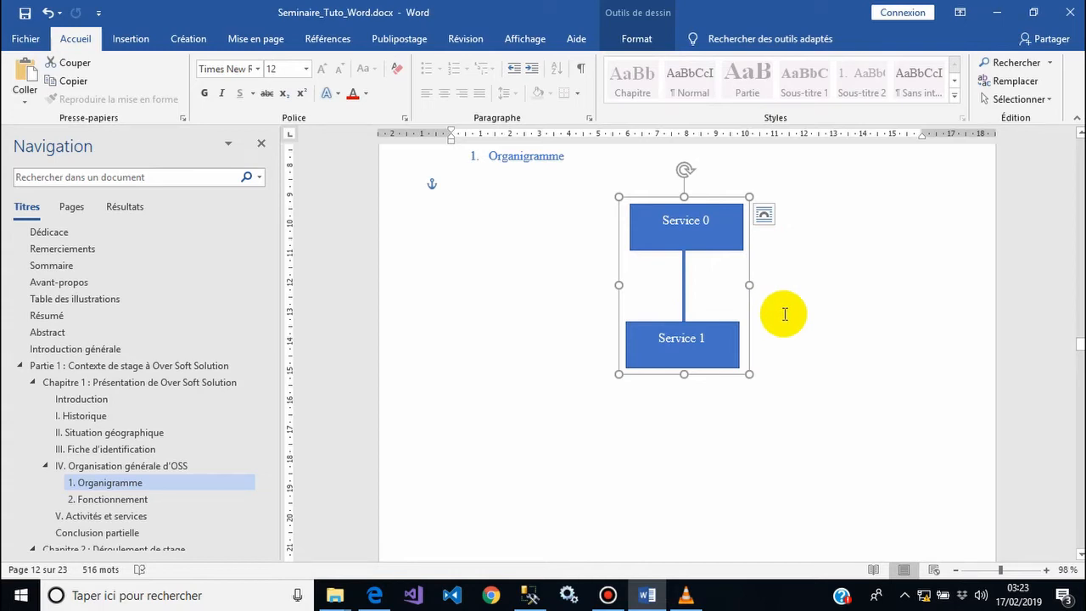
Step: Move the grouped chart slightly down and to the left, and select its individual shapes one after another within the group
mouse_move(721, 199)
left_mouse_down()
mouse_move(644, 233)
mouse_move(642, 224)
mouse_move(718, 225)
mouse_move(688, 212)
mouse_move(703, 205)
left_mouse_up()
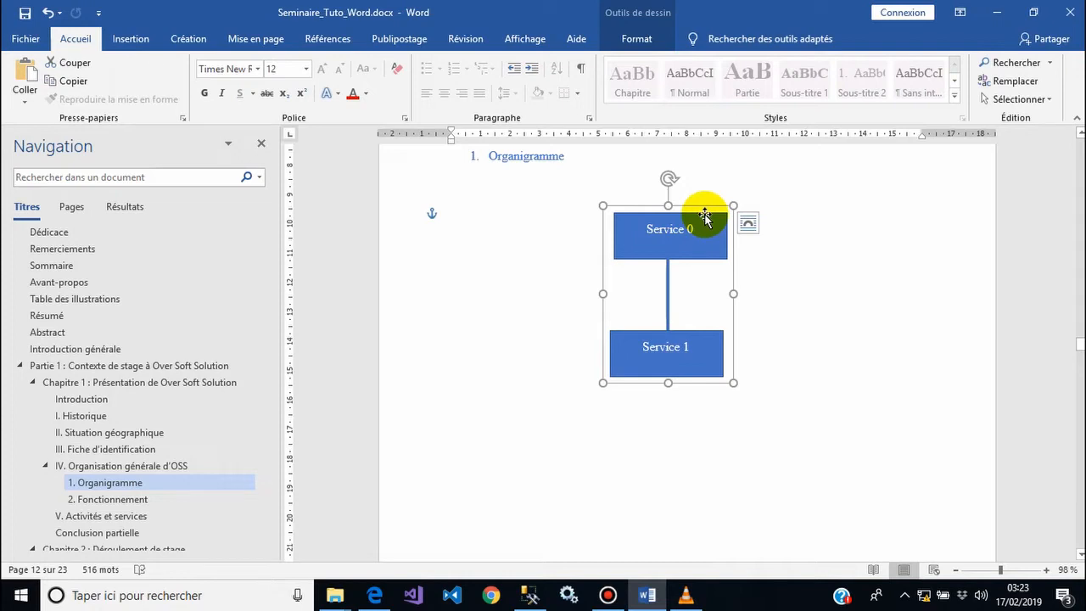
left_click(704, 218)
left_click(666, 287)
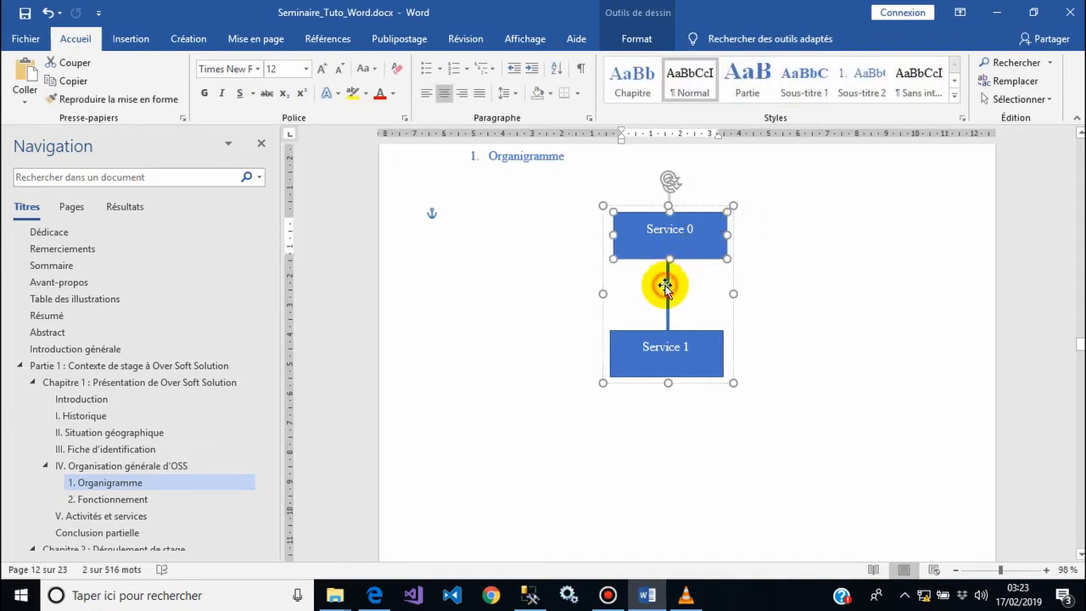
left_click(693, 333)
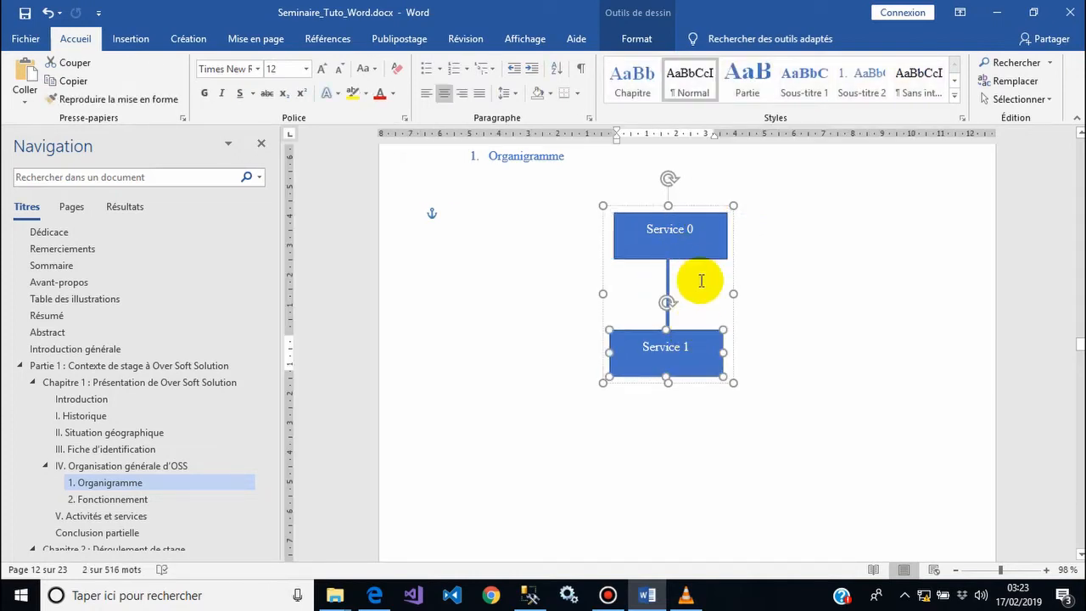
Step: Preview the black solid fill shape style on the Service 0 rectangle, and leave the chart without applying it
left_click(695, 262)
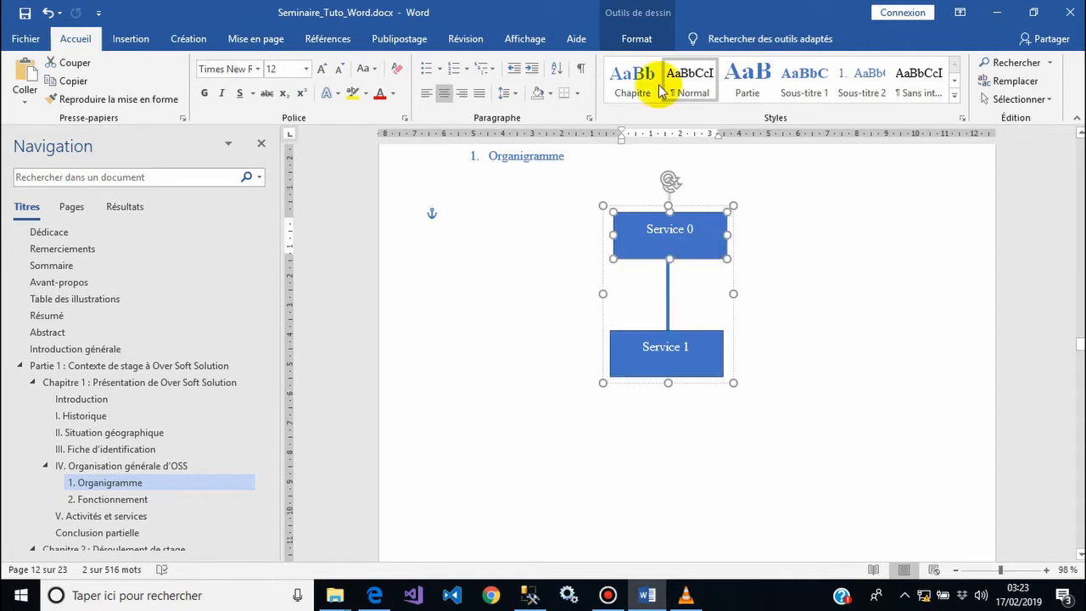
left_click(629, 39)
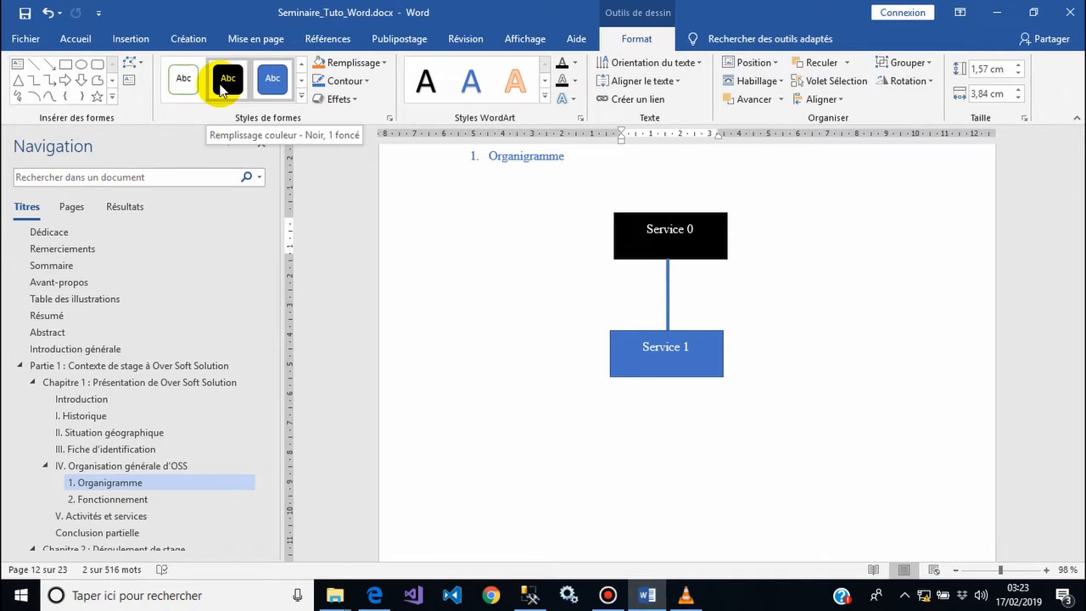
left_click(780, 270)
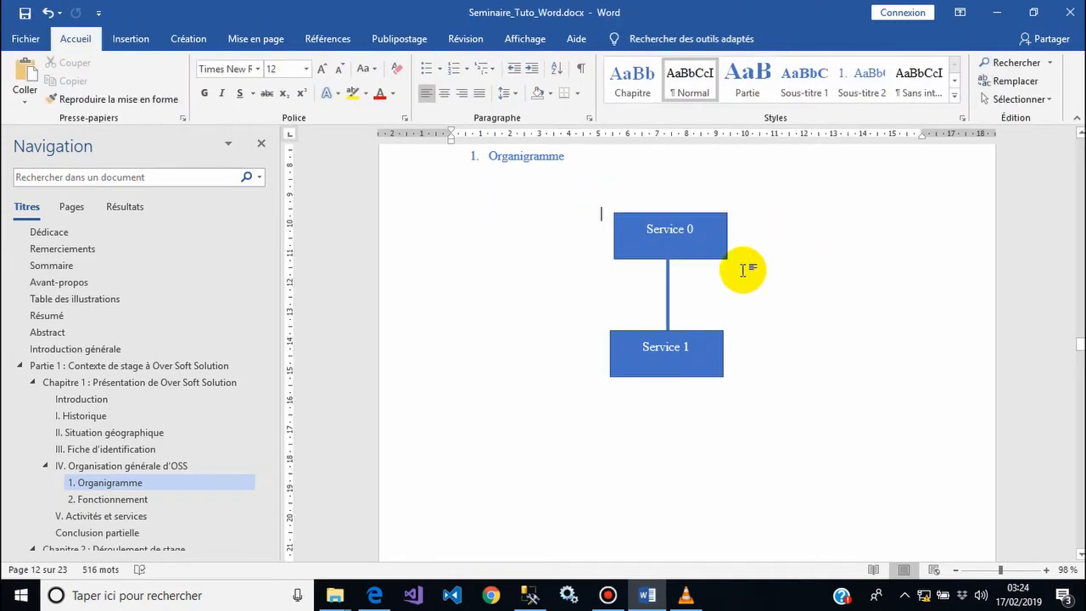
Step: Insert the caption "Figure 2: Organigramme d'OSS" below the grouped chart, widen its box to fit one line and move it slightly down
left_click(691, 214)
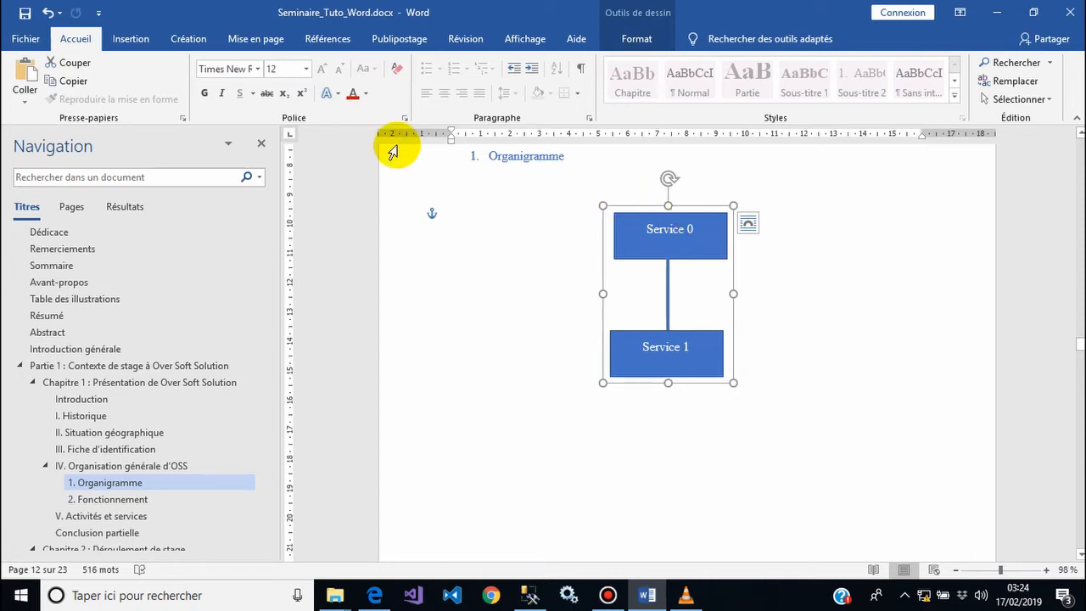
left_click(318, 34)
left_click(669, 78)
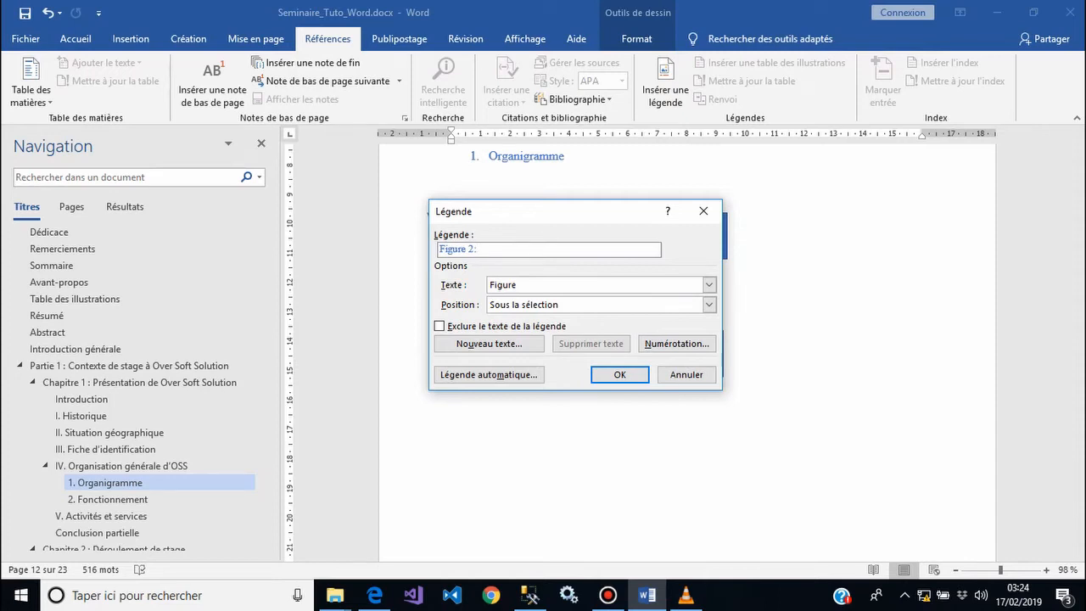
type("O")
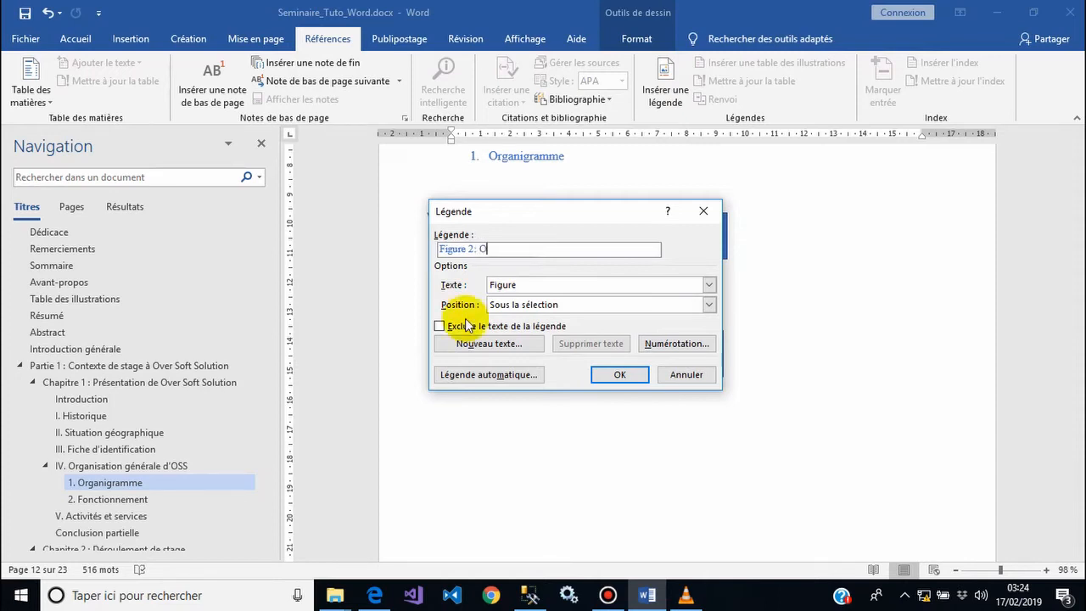
type("rganigramme")
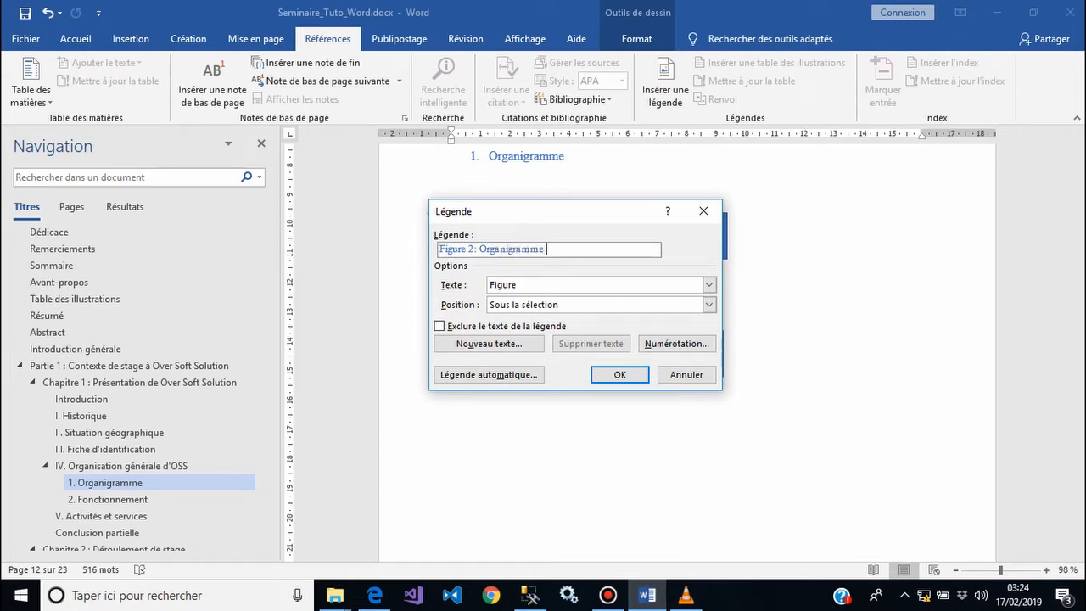
type("SS")
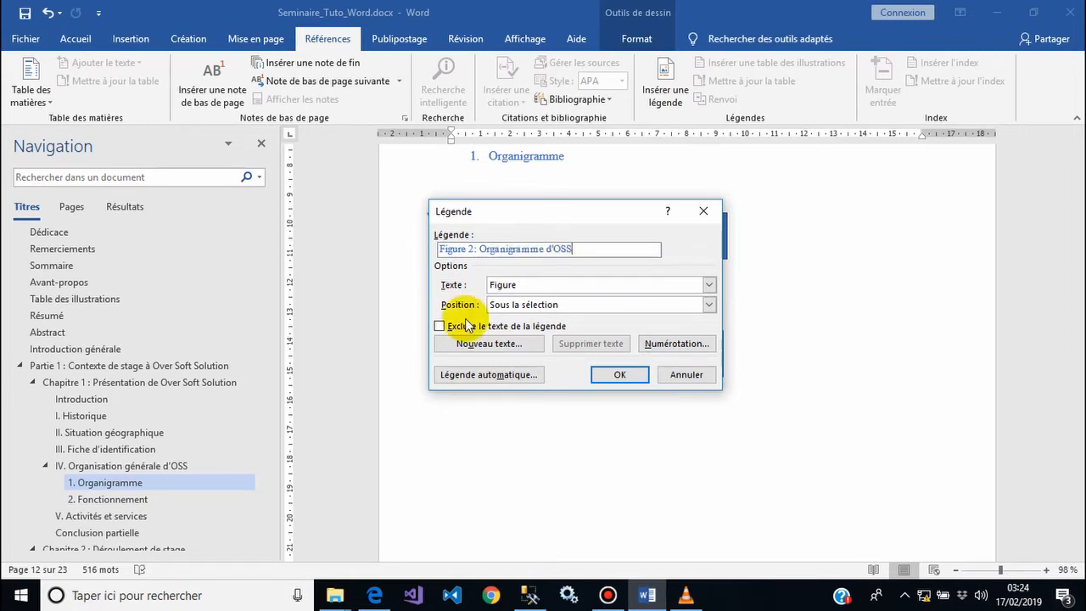
left_click(604, 374)
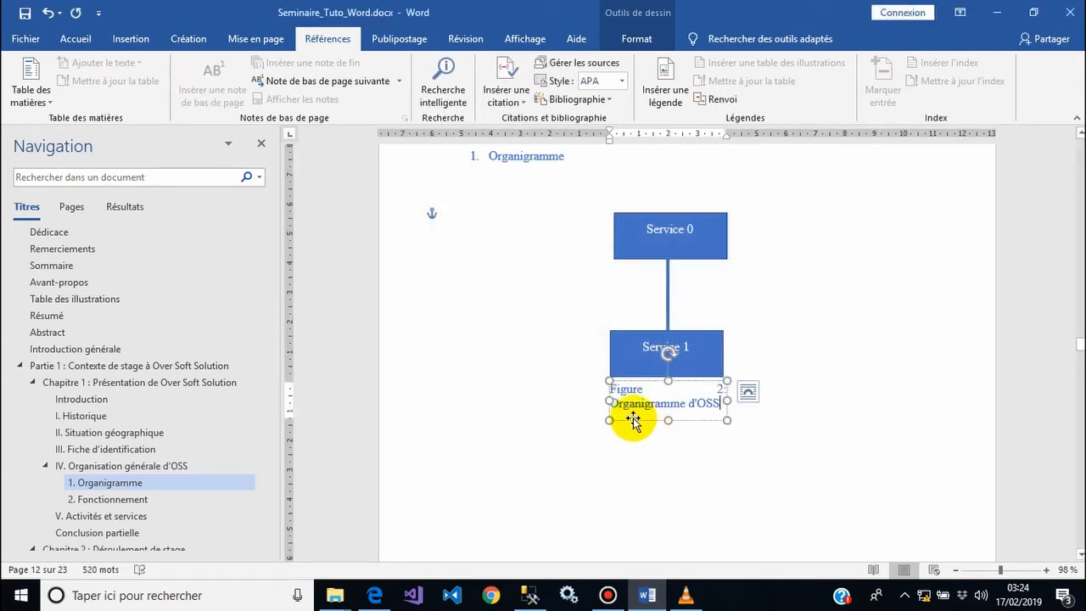
left_click_drag(609, 400, 553, 395)
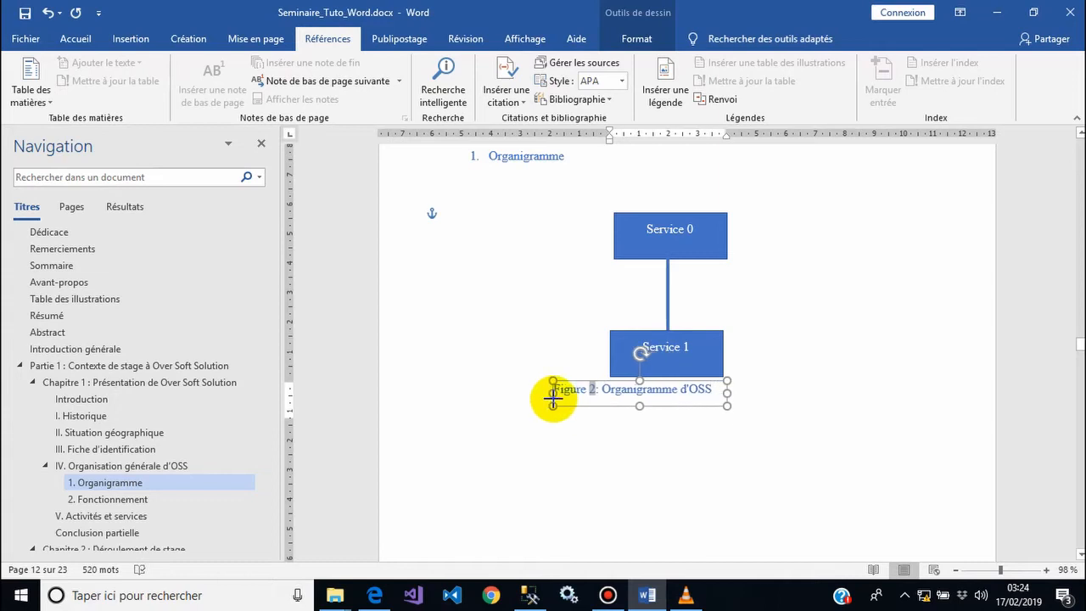
left_click_drag(729, 393, 734, 416)
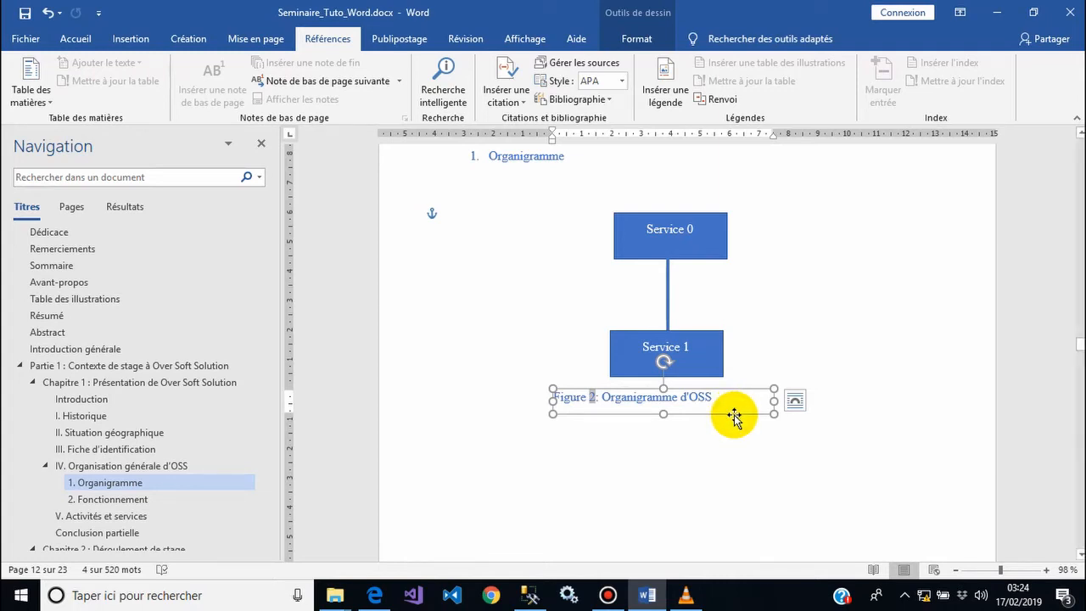
Step: Delete the figure caption and the grouped Service 0 and Service 1 chart from the Organigramme section
key("Delete")
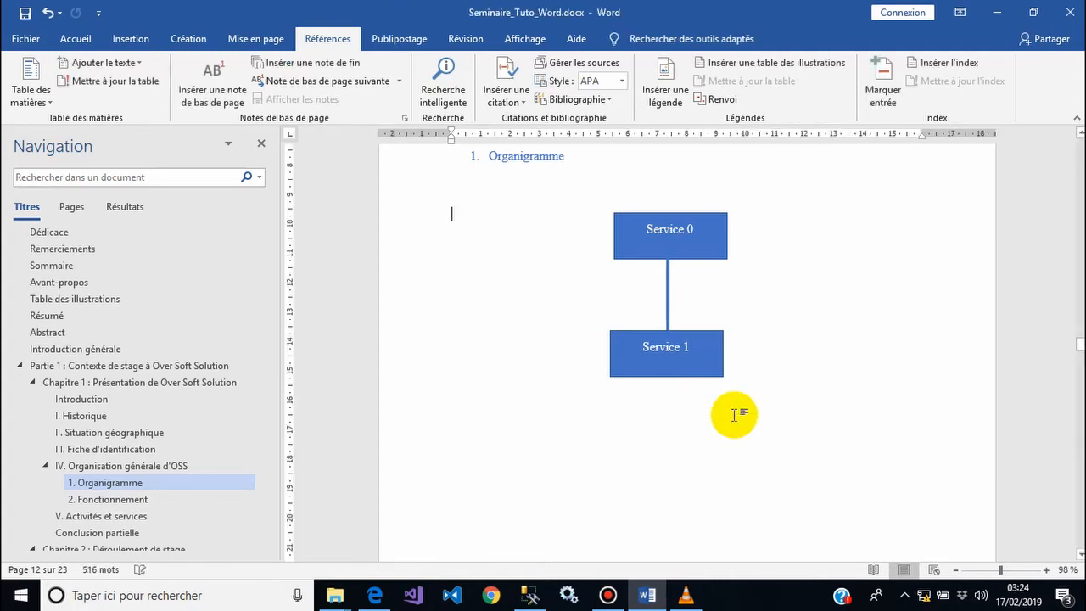
left_click(710, 377)
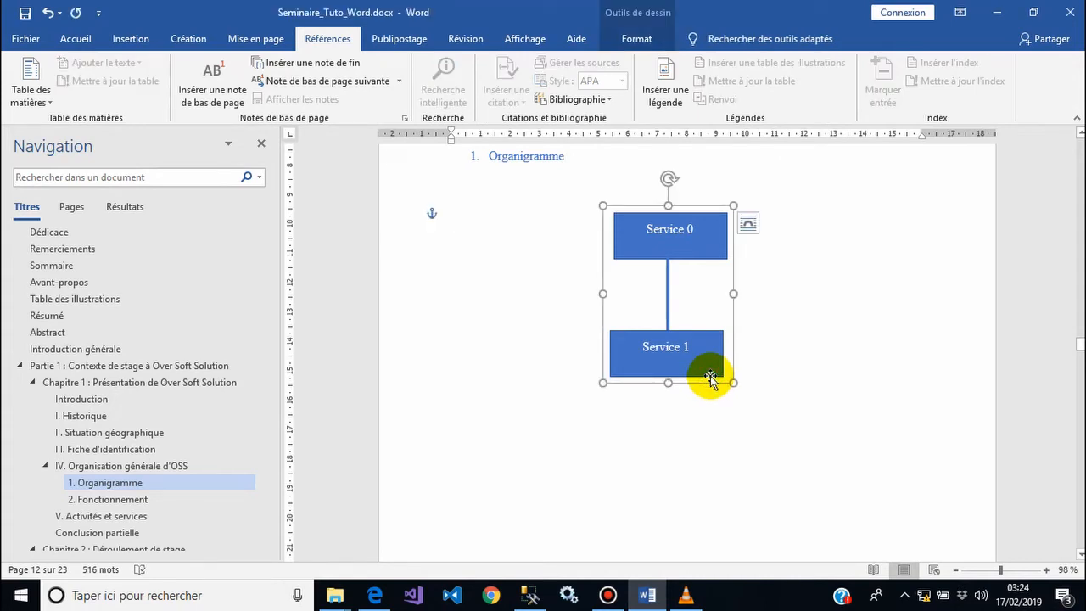
key("Delete")
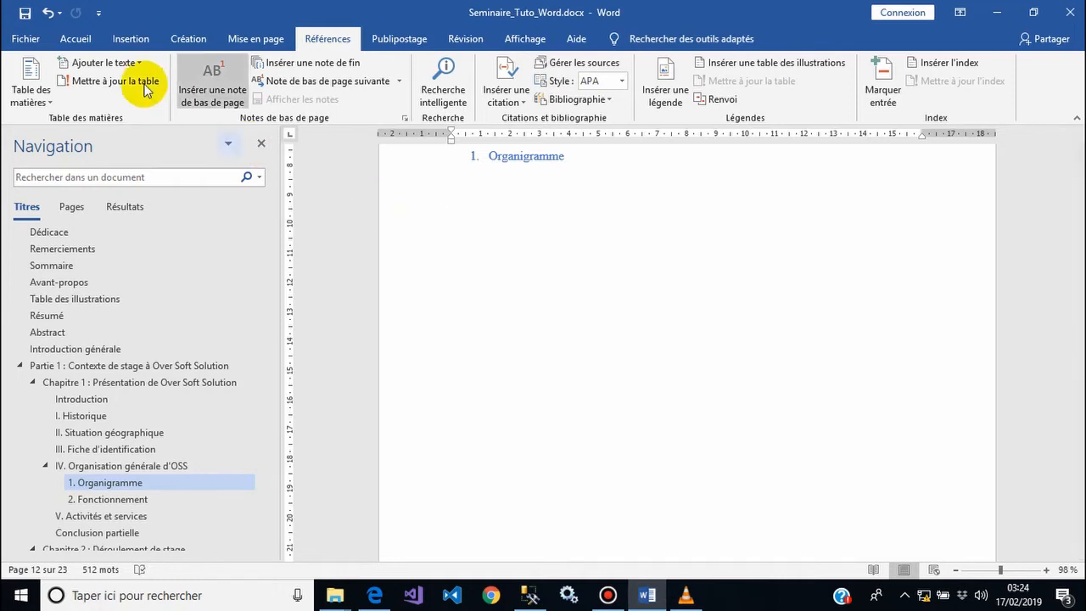
Step: Open the SmartArt graphic choices and examine the layouts in the Processus, Cycle, Hiérarchie, Pyramide and Matrice categories
left_click(129, 39)
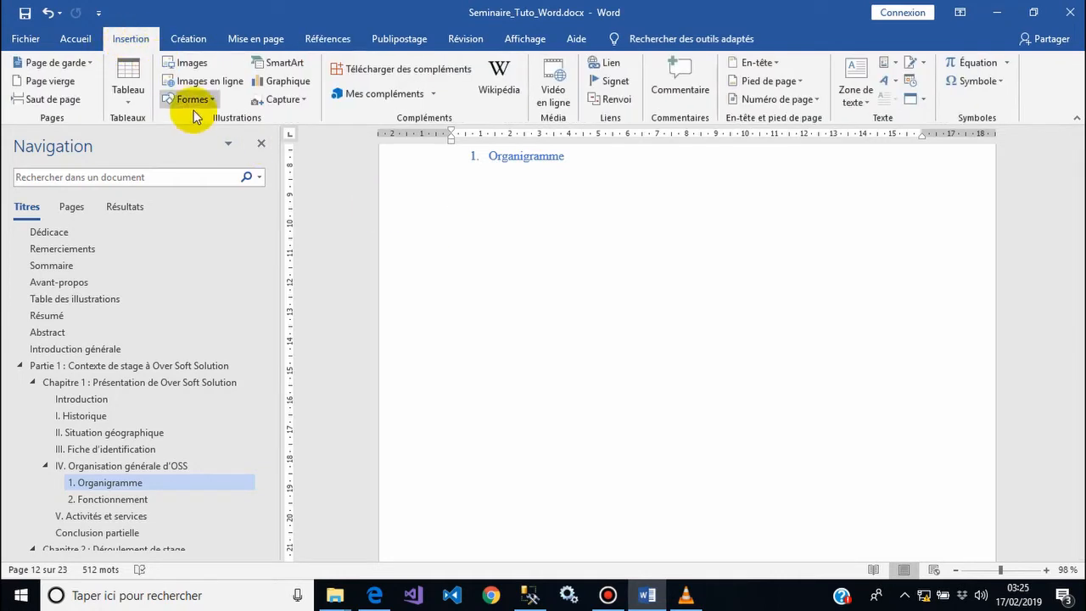
left_click(284, 68)
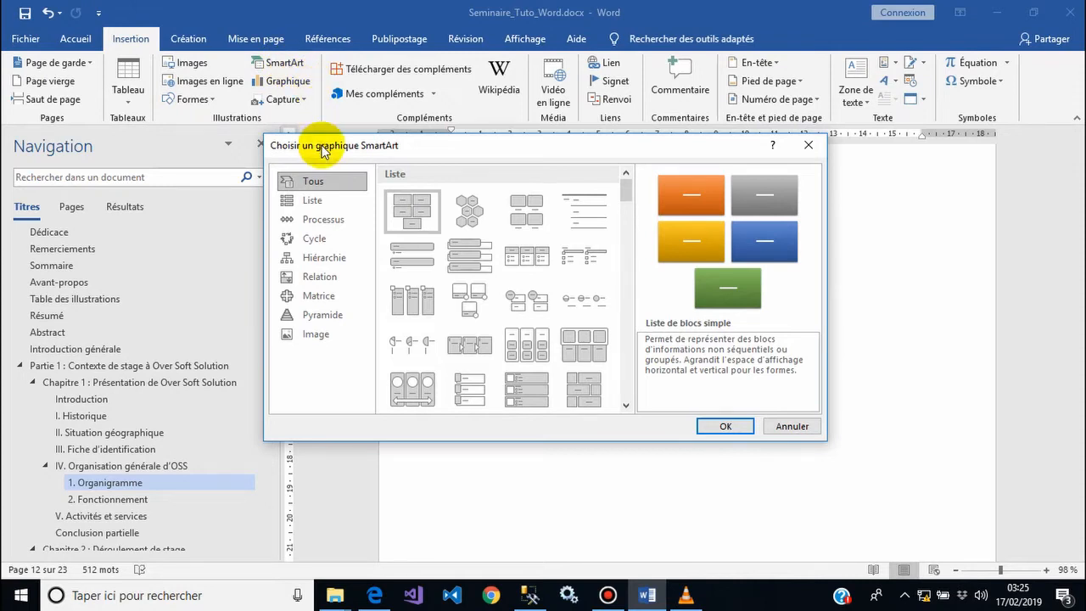
left_click(323, 216)
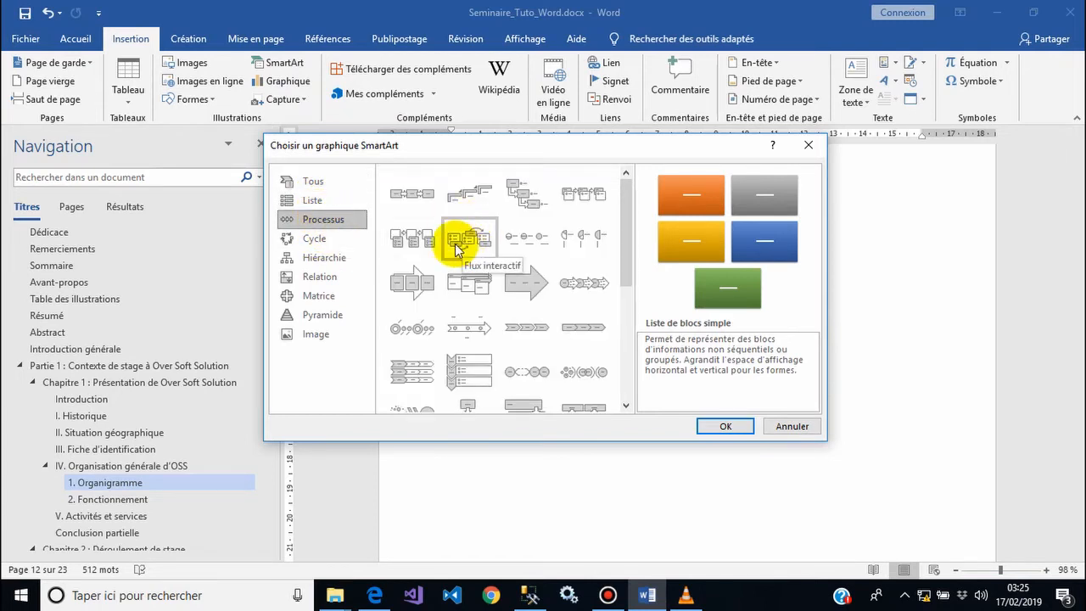
left_click(339, 245)
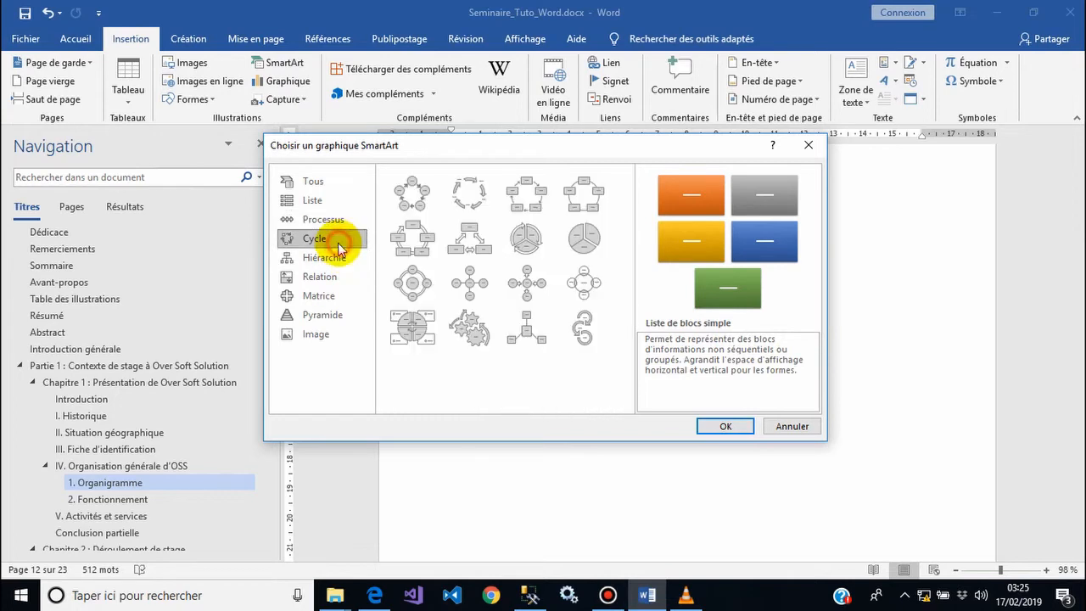
left_click(471, 288)
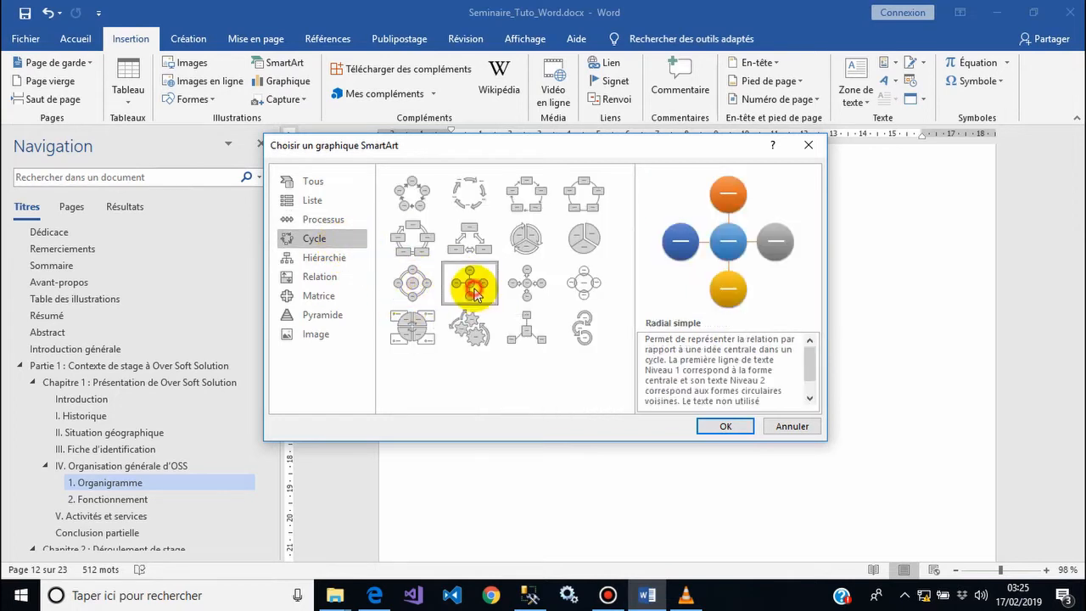
left_click(469, 235)
left_click(511, 239)
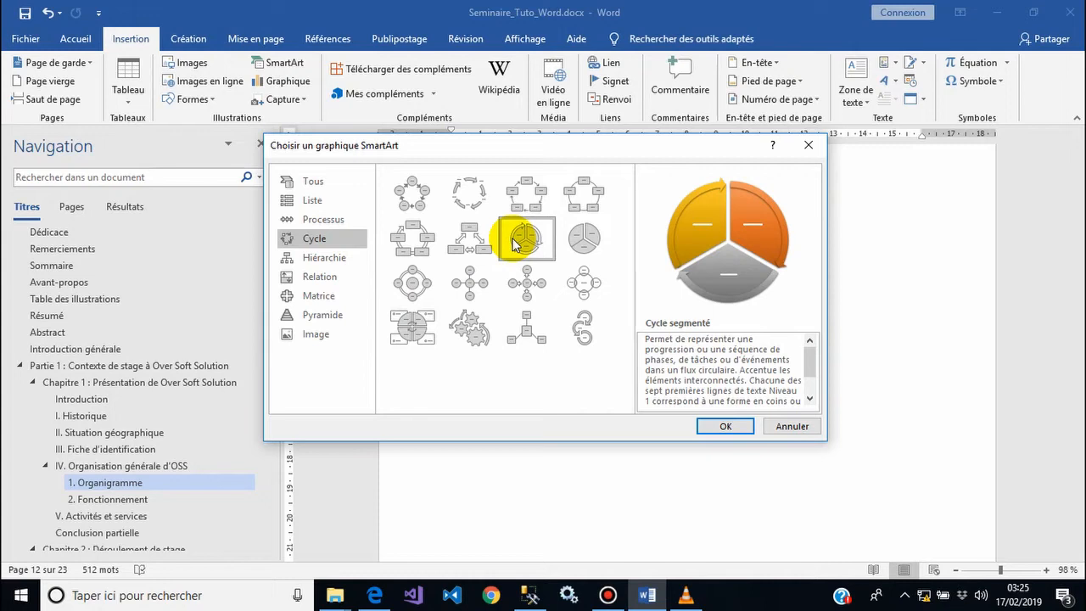
left_click(328, 256)
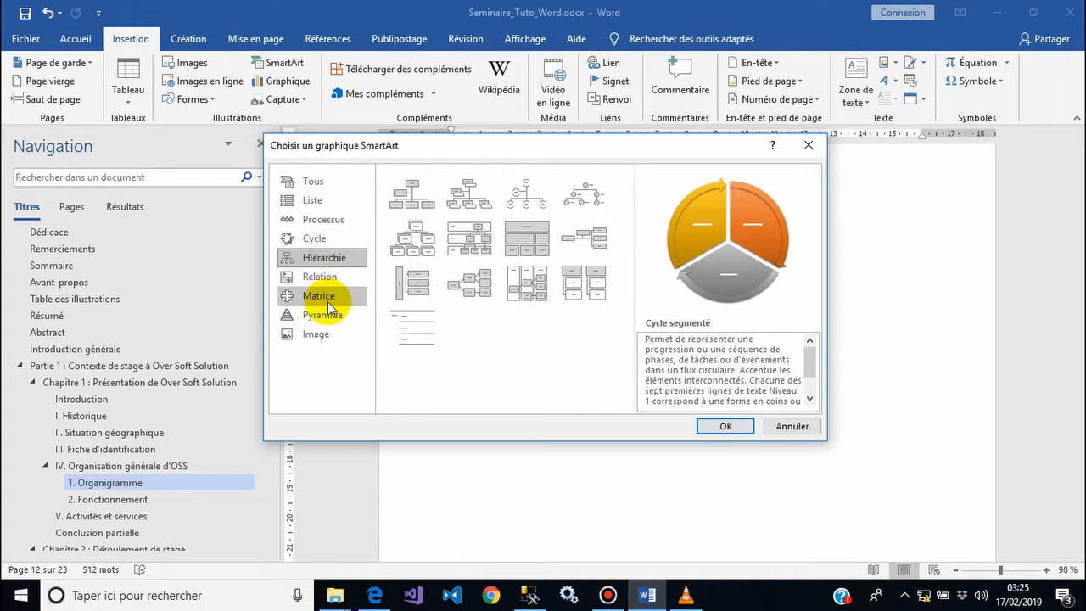
left_click(324, 314)
left_click(322, 295)
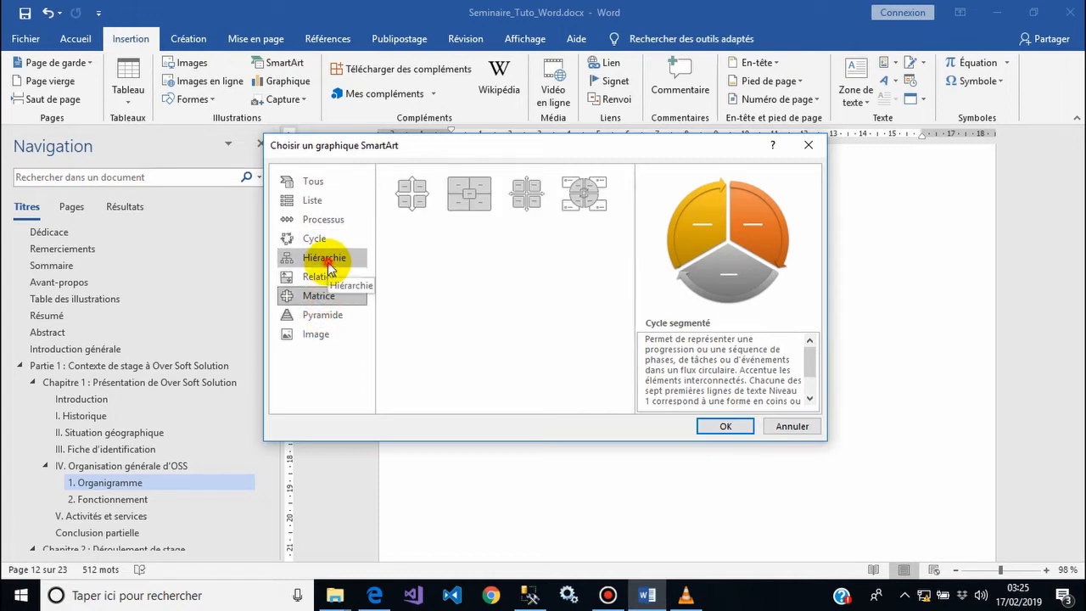
Step: Insert a "Hiérarchie avec images rondes" SmartArt graphic from the Hiérarchie category under the Organigramme heading
left_click(330, 266)
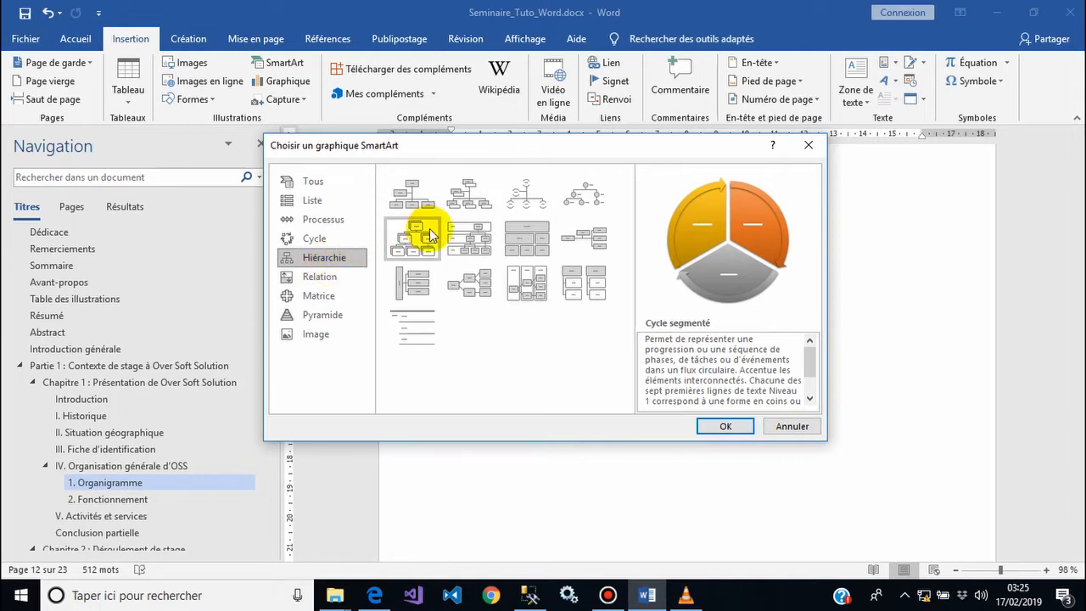
left_click(591, 202)
left_click(577, 281)
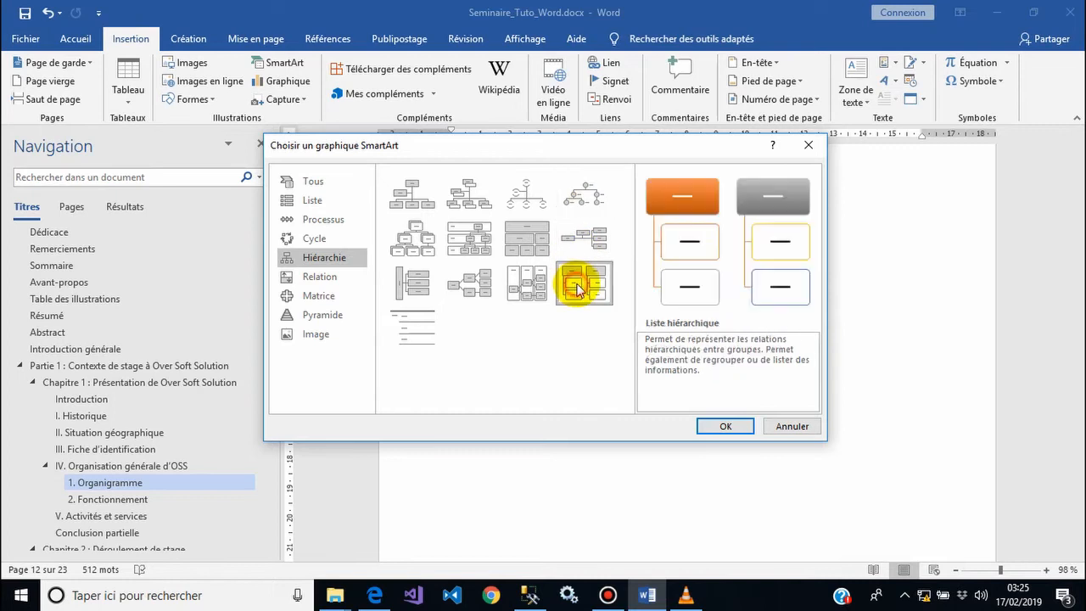
left_click(580, 195)
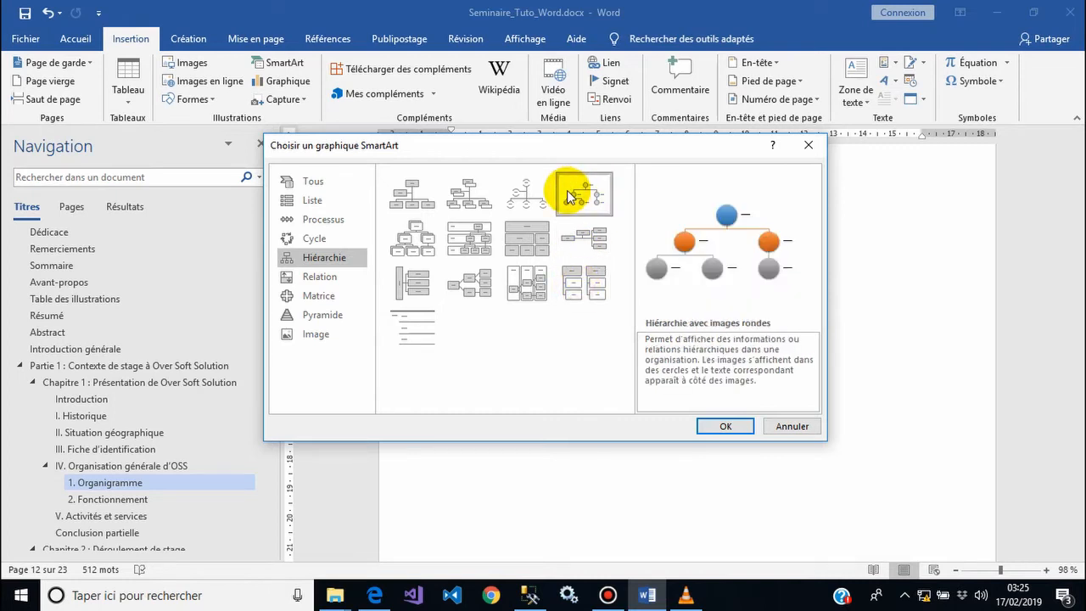
left_click(720, 426)
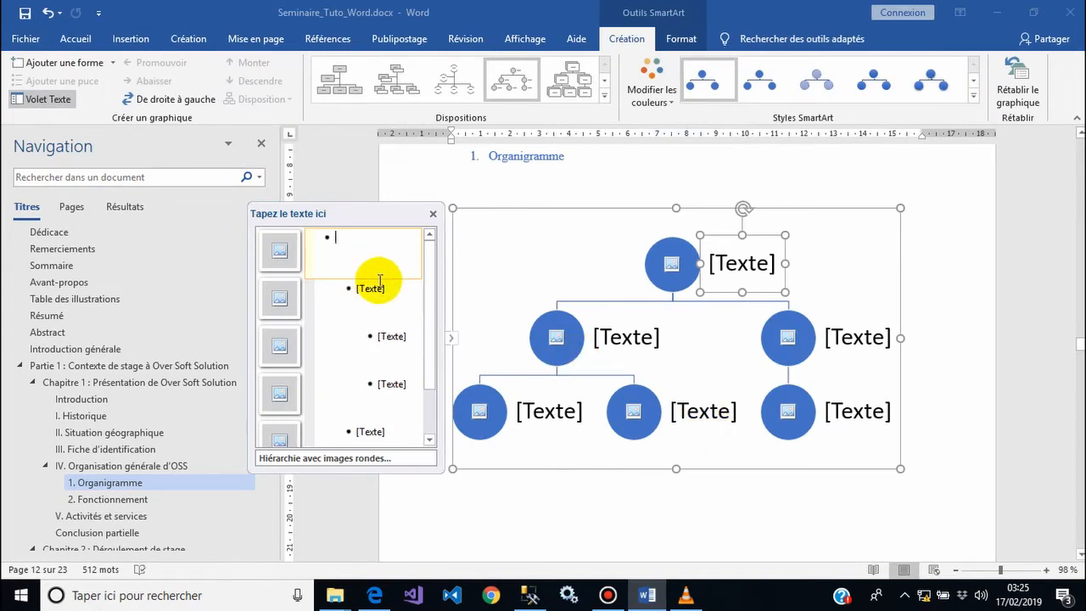
Step: Enter "Serv0" as the top-level text of the hierarchy and "s" beside the right-hand second-level circle
type("Serv0")
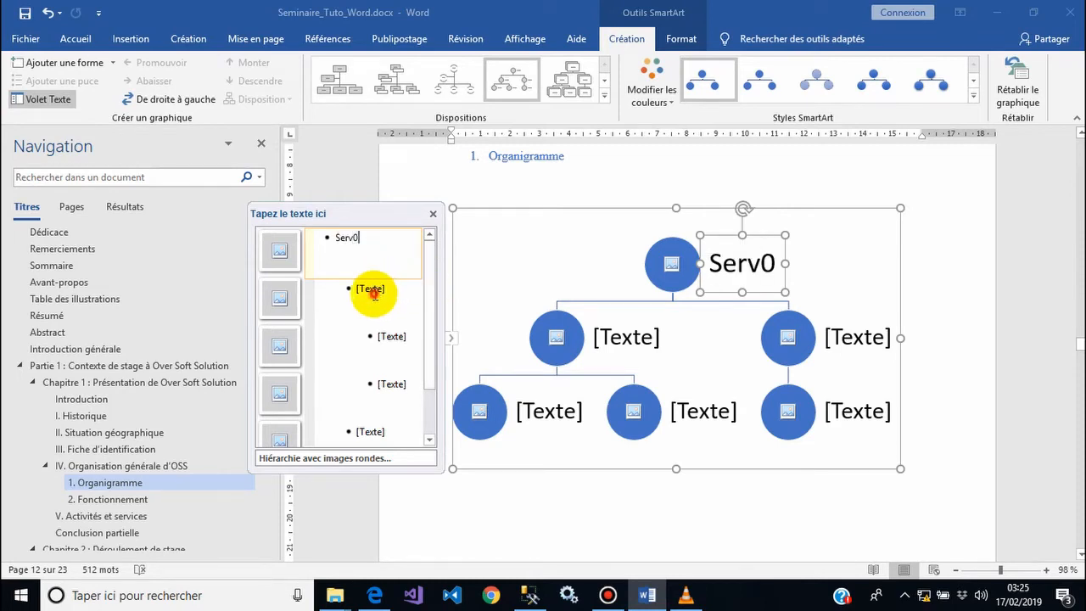
left_click(375, 291)
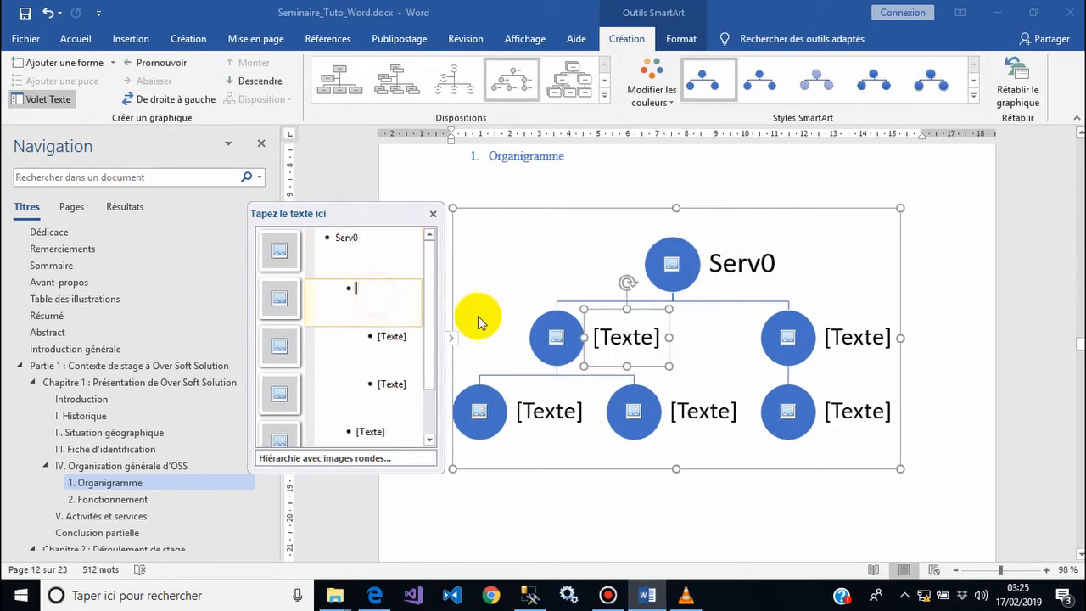
left_click(864, 342)
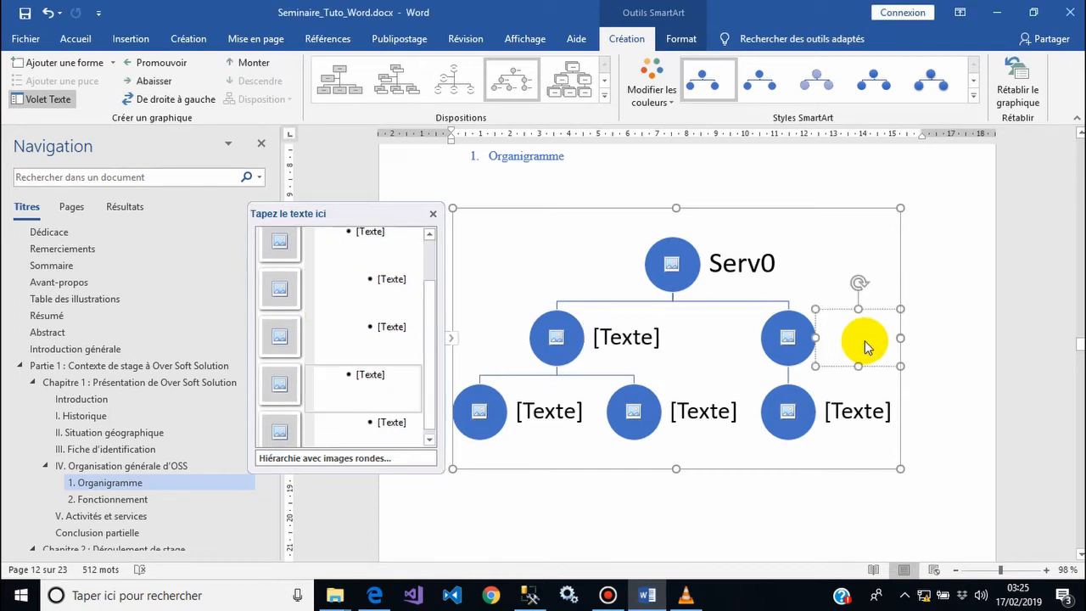
left_click(771, 182)
left_click(687, 259)
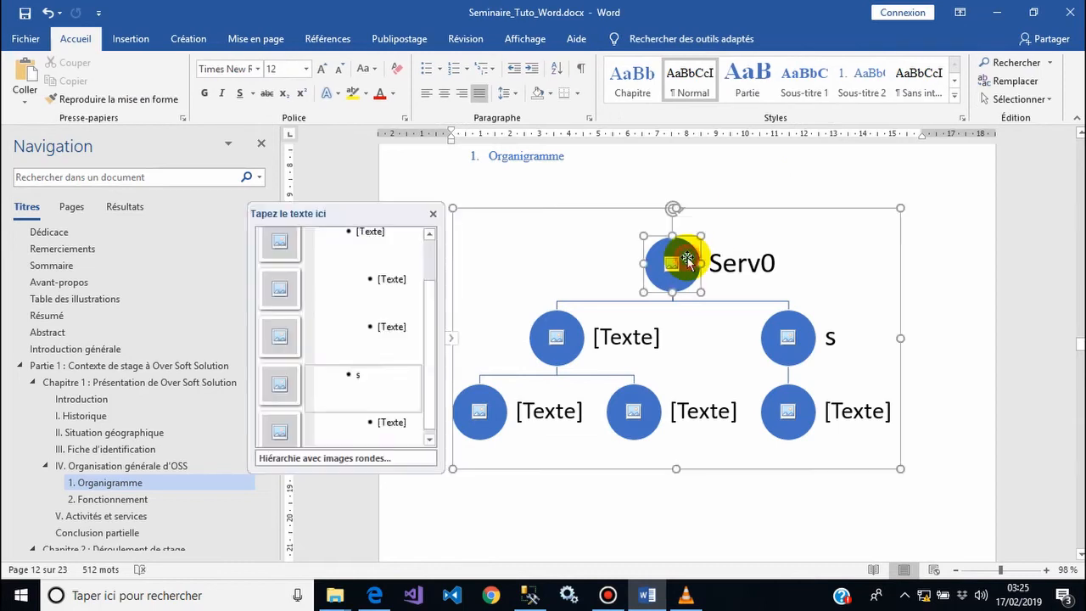
Step: Recolour the whole SmartArt graphic with the orange, yellow and blue "En couleur" variant, and apply the 3D style "Œil de perdrix"
left_click(718, 209)
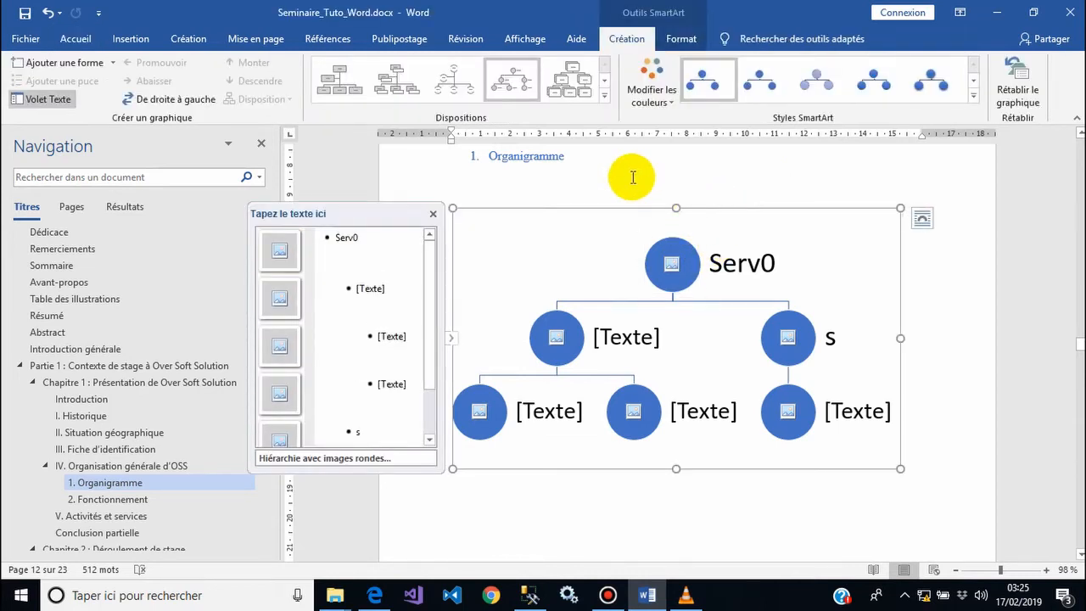
left_click(650, 92)
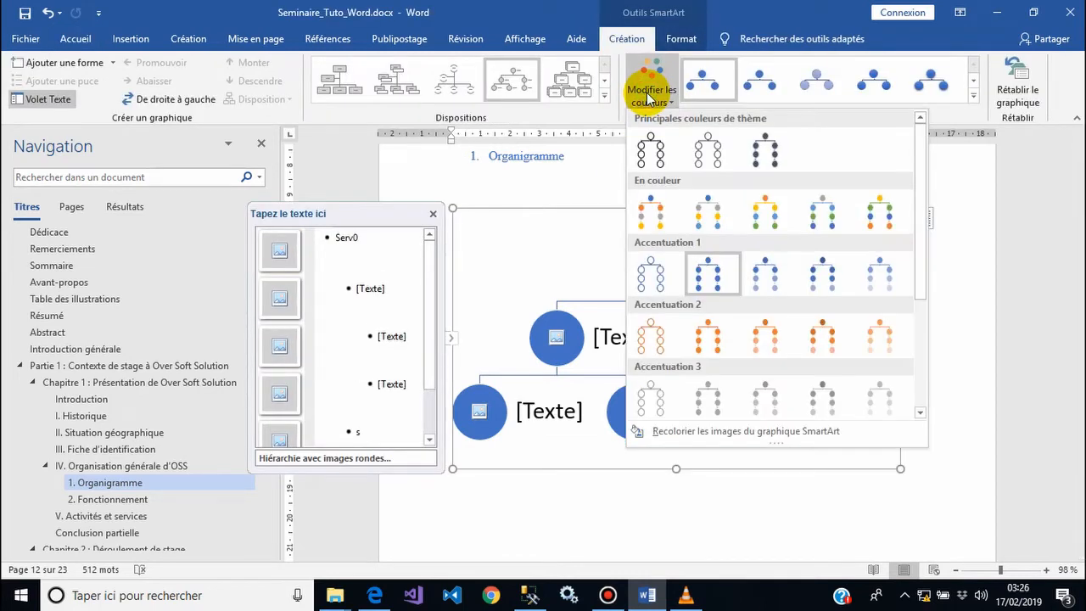
left_click(766, 212)
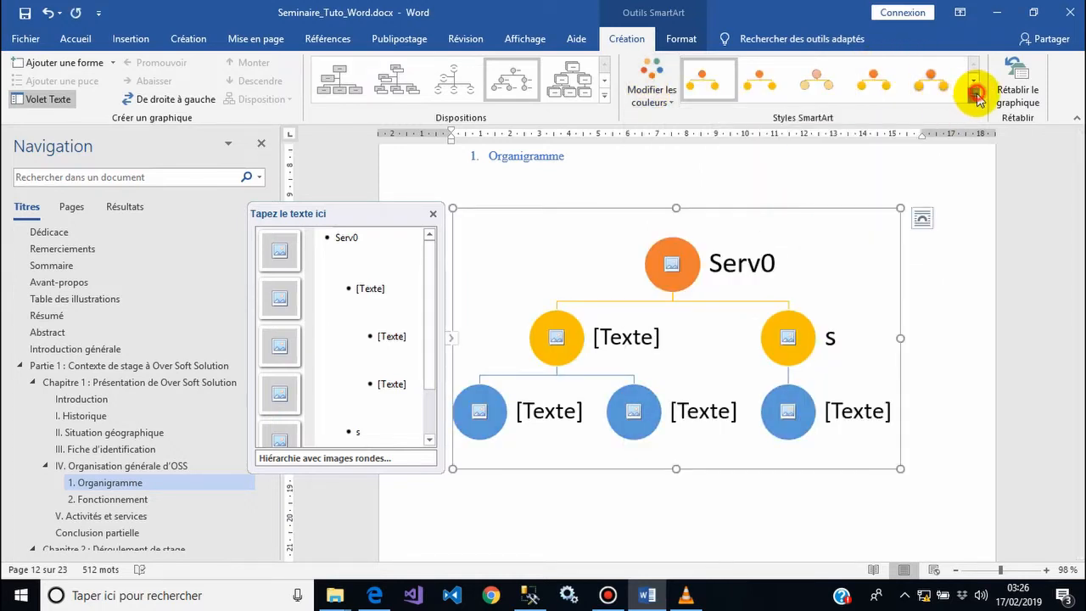
left_click(972, 95)
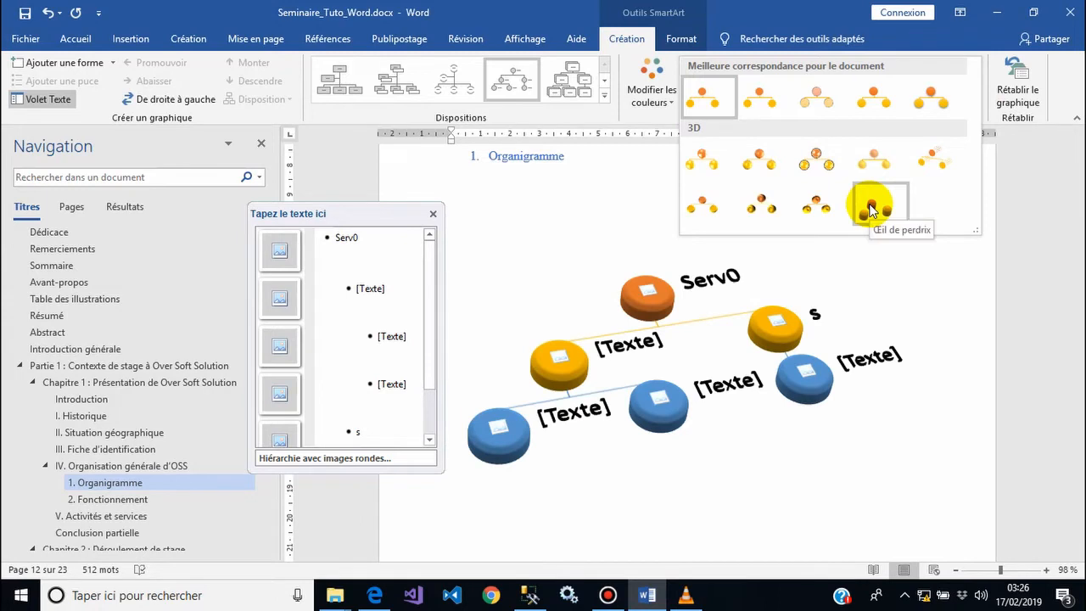
left_click(872, 206)
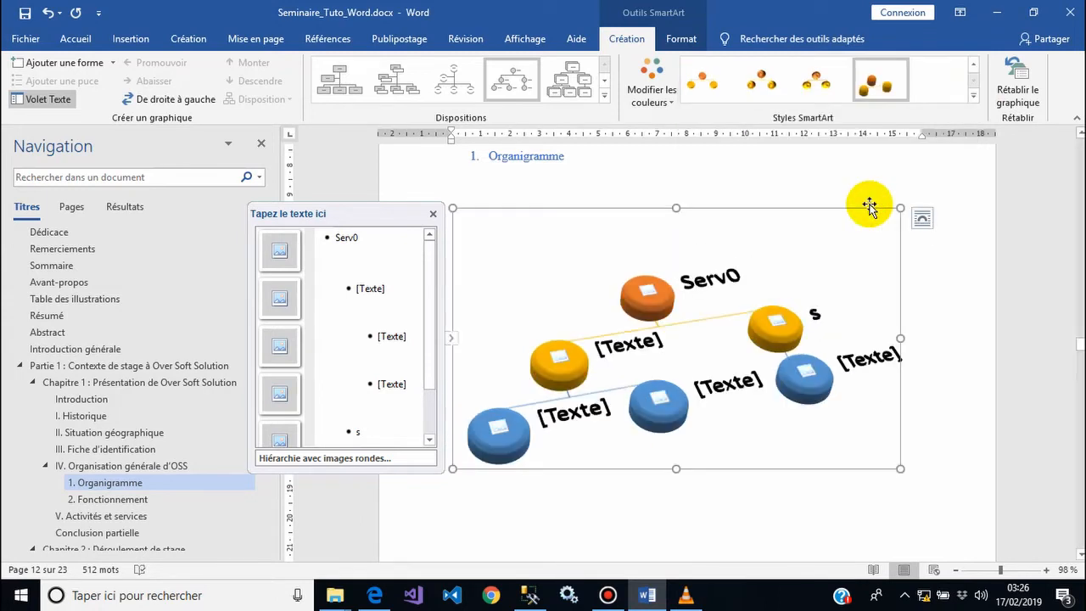
Step: Reset the SmartArt graphic's formatting, try the half-circle, Hiérarchie and title-and-name layouts, and apply the "Organigramme" layout
left_click(1028, 94)
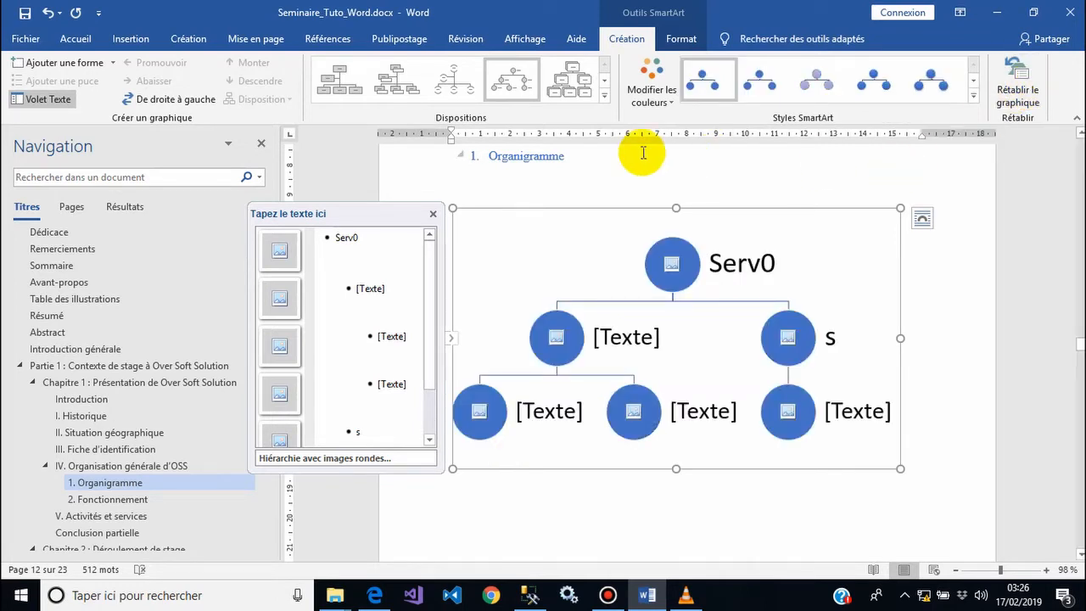
left_click(467, 85)
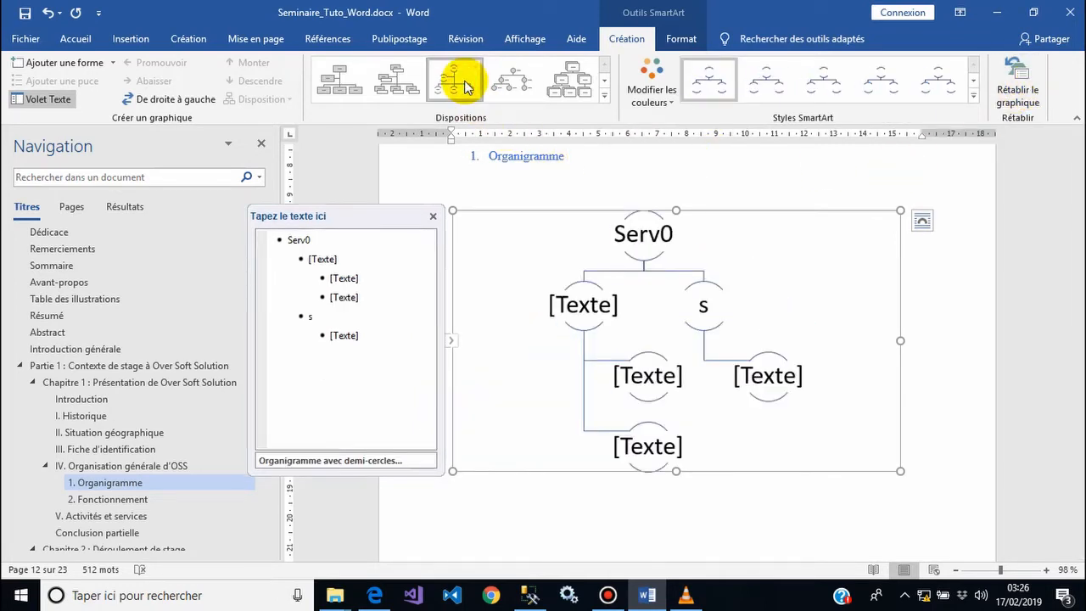
left_click(560, 83)
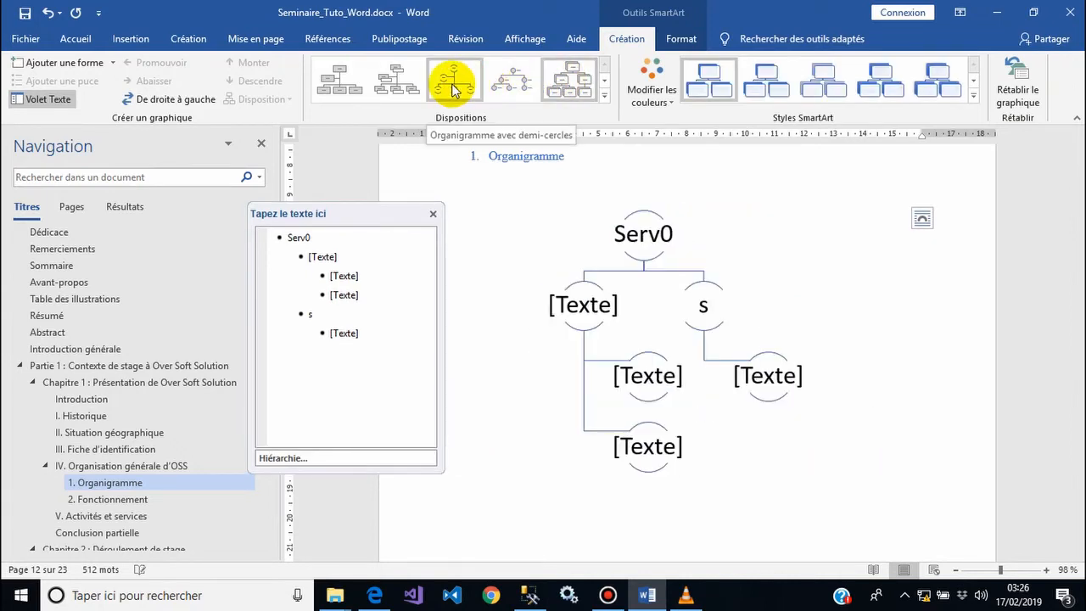
left_click(400, 85)
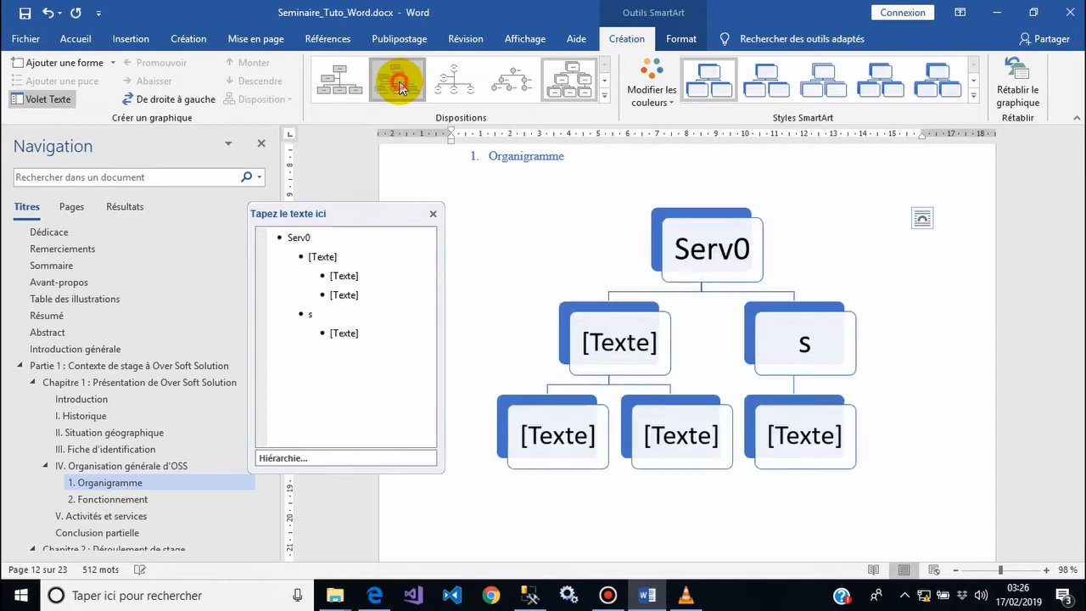
left_click(731, 271)
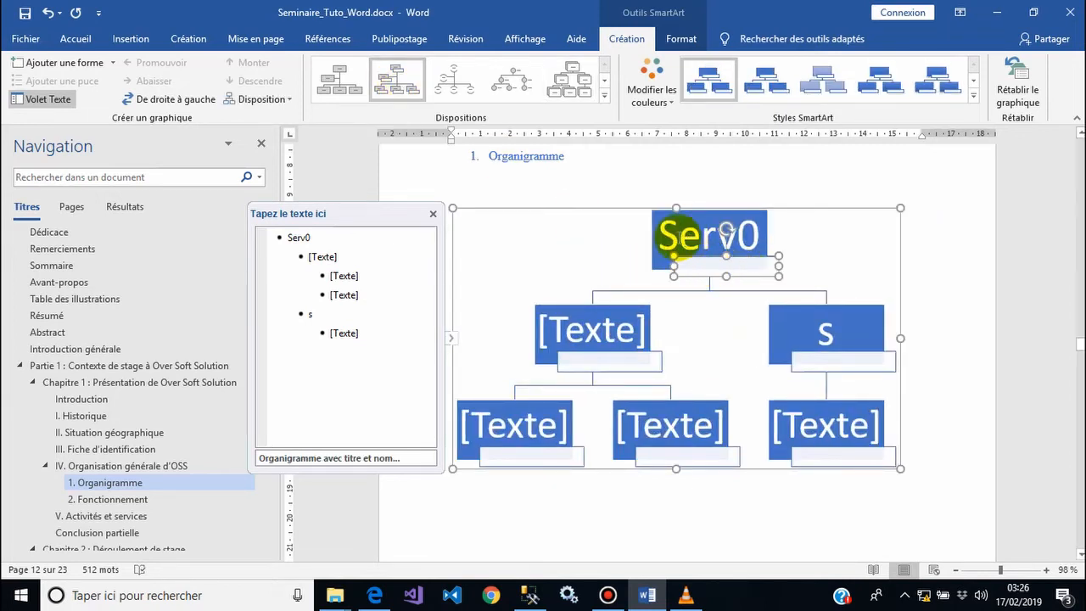
left_click(339, 85)
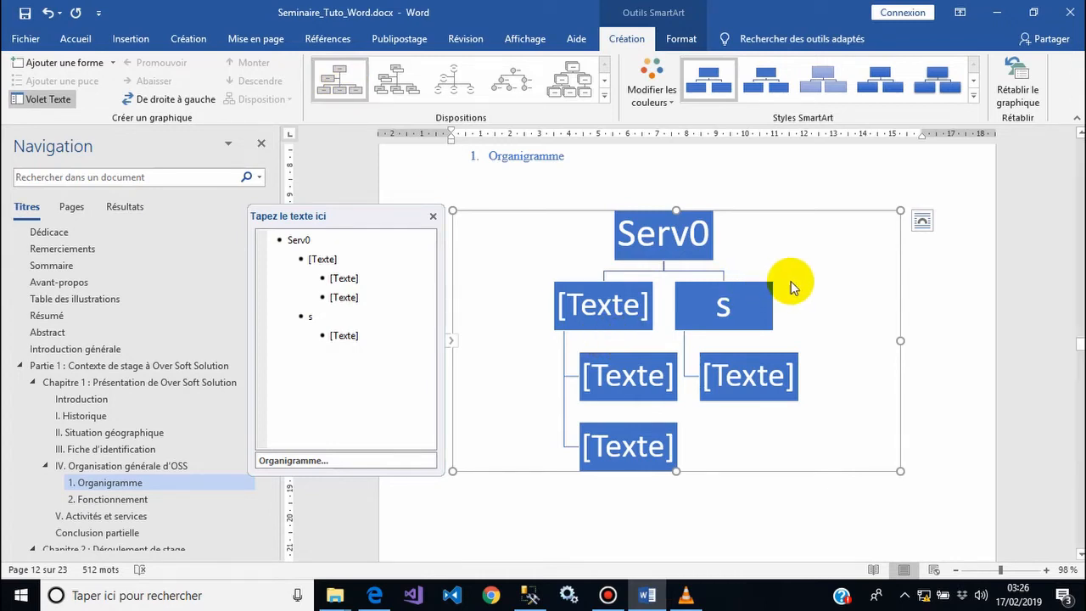
left_click(705, 190)
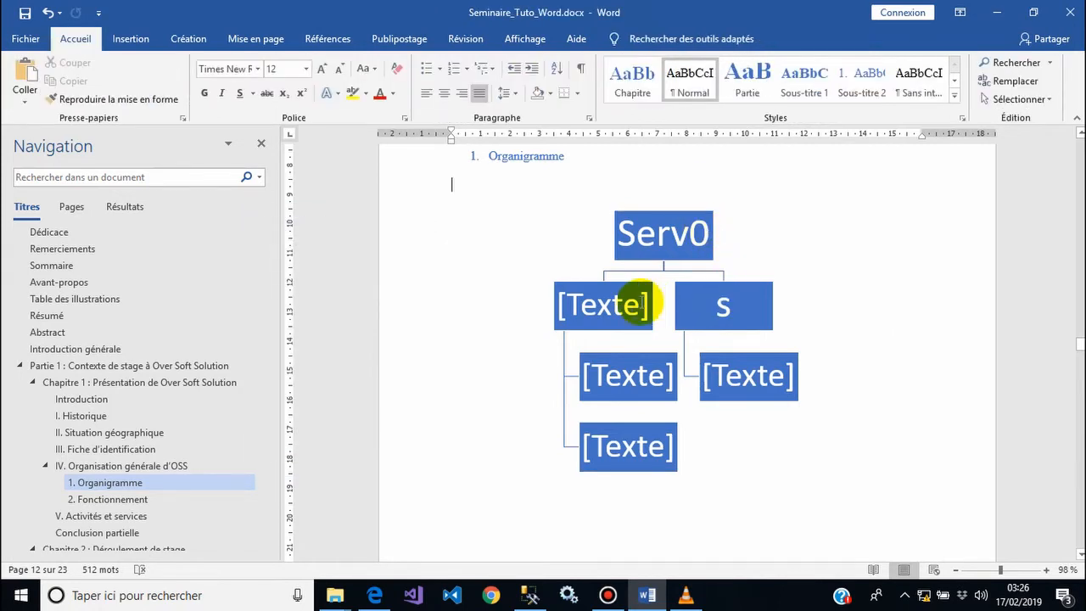
Step: Enter "Service 2" in the empty second-level box and change the top-level box's text to "Service 1"
left_click(663, 240)
left_click(611, 307)
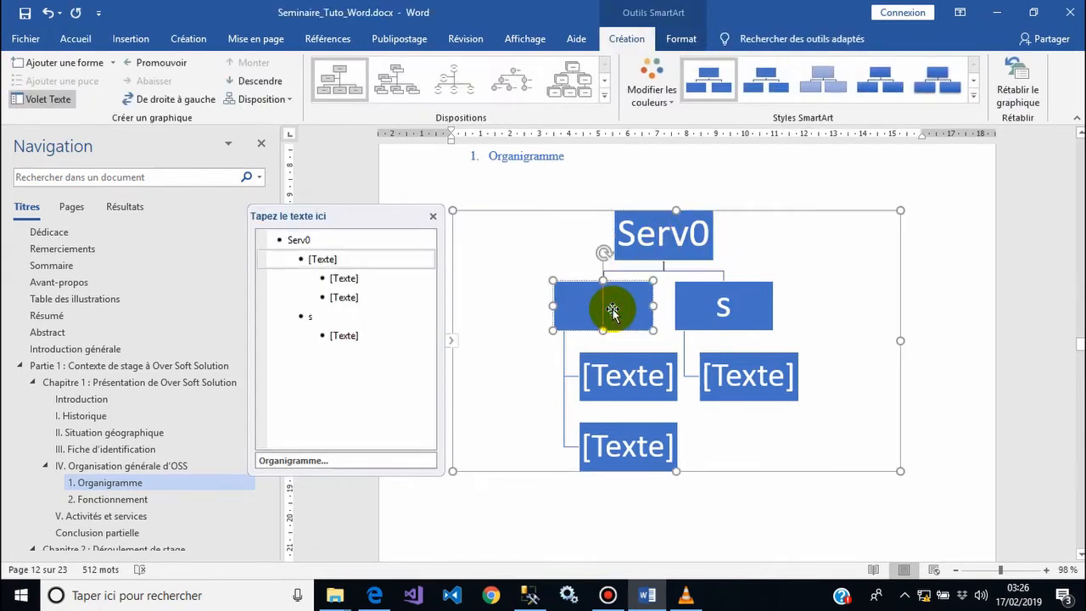
type("Servi")
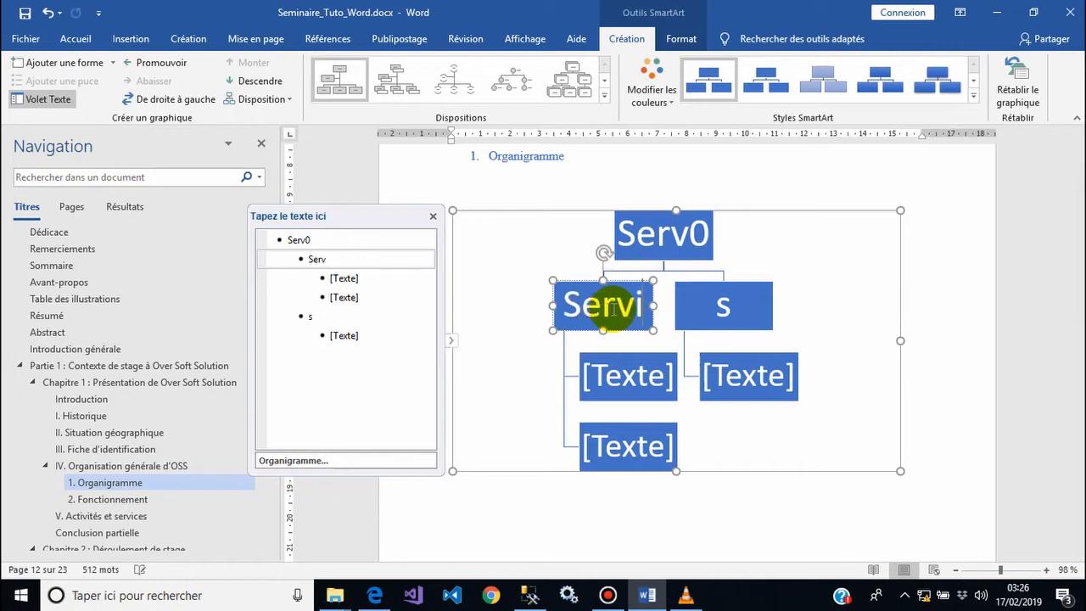
type("ce 2")
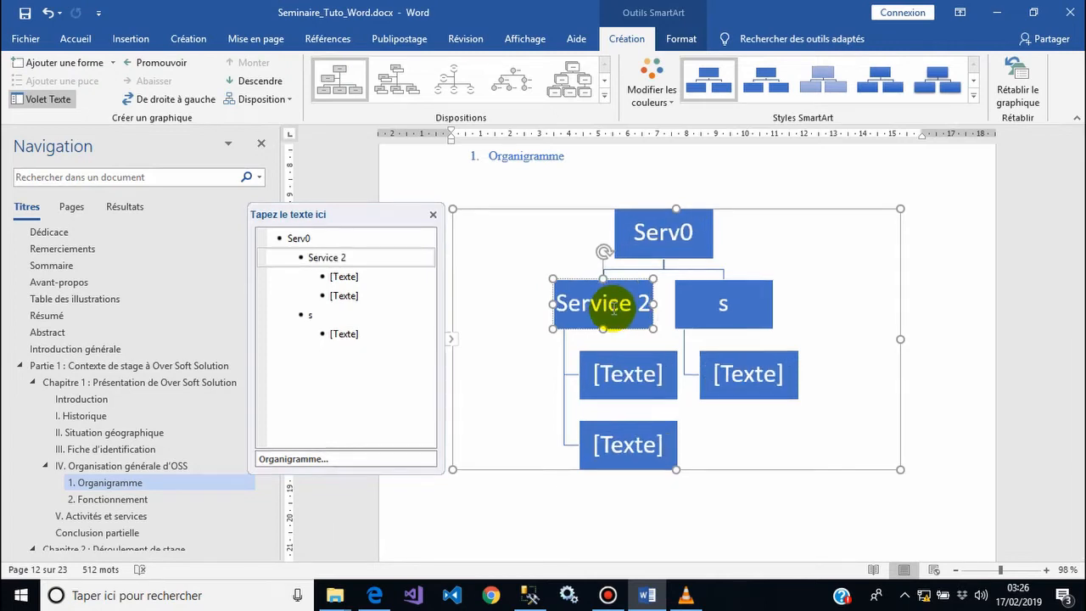
left_click(690, 232)
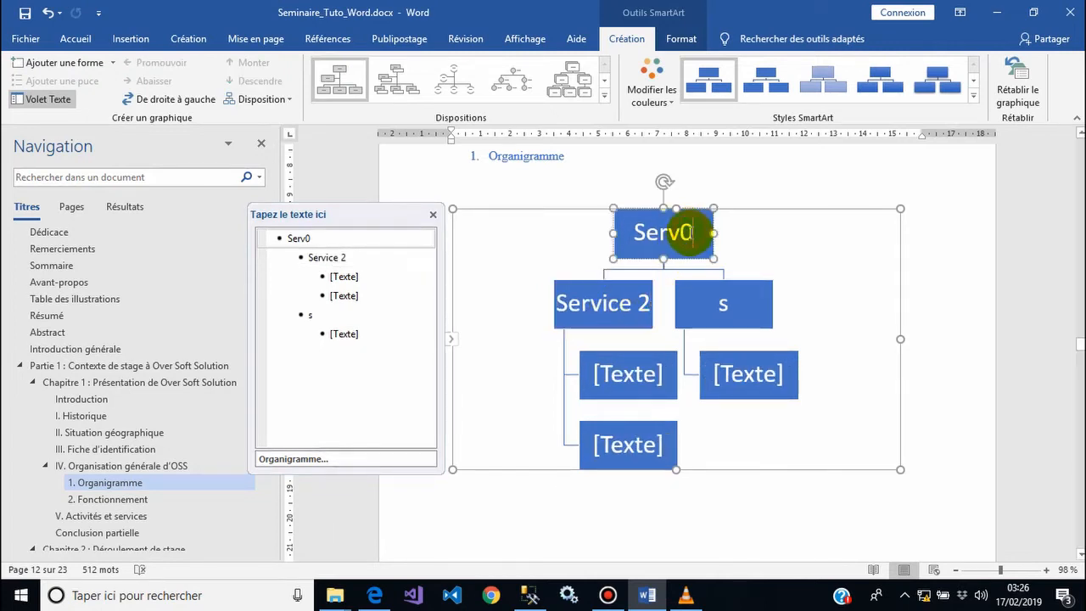
key("BackSpace")
type("i")
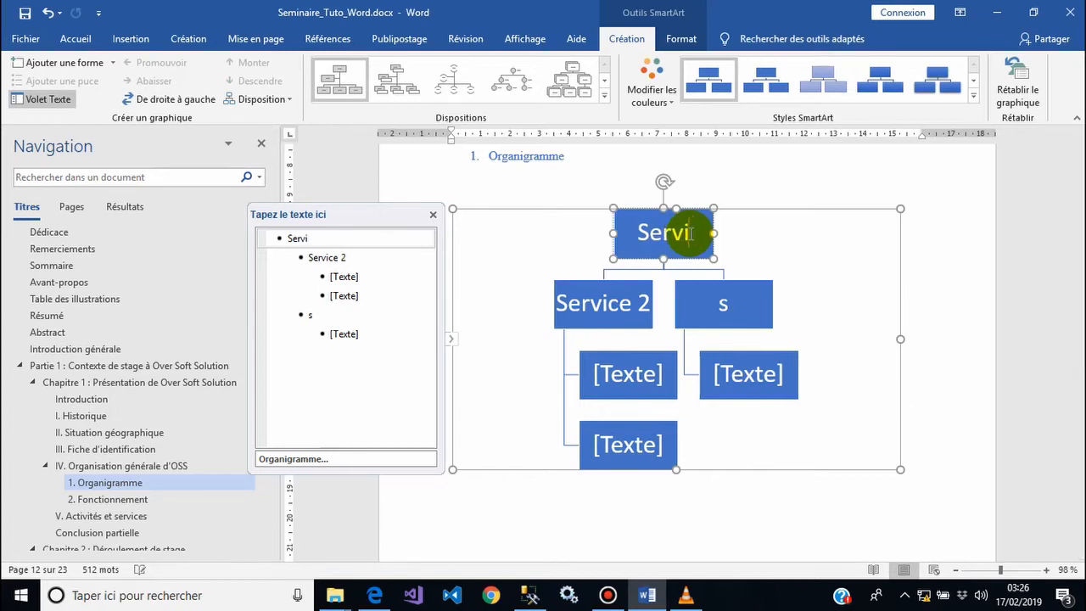
type("ce 1")
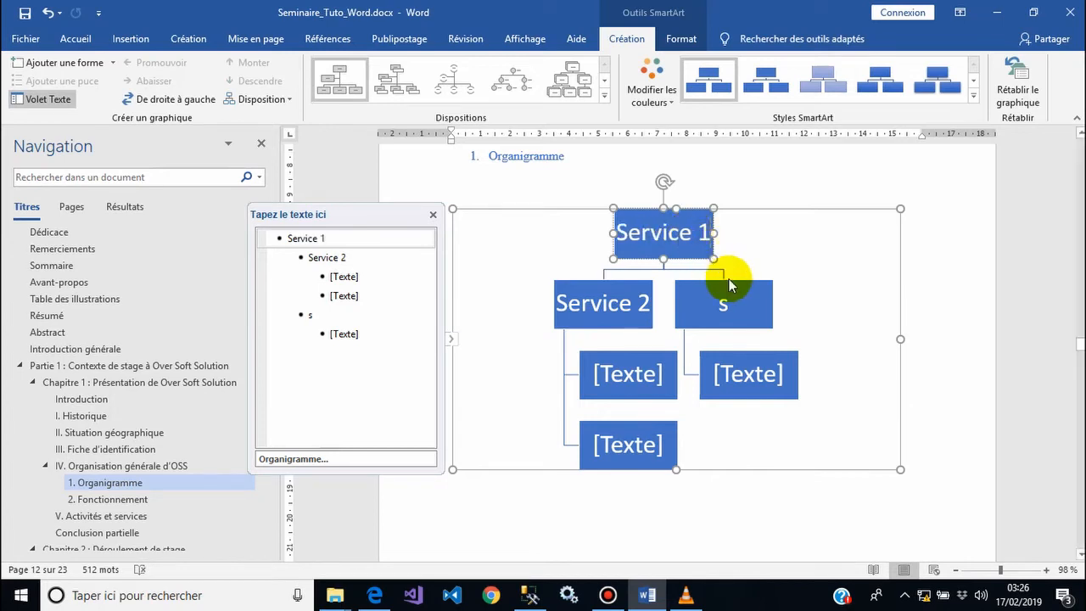
Step: Replace the text "s" in the other second-level box with "Service 3"
left_click(733, 307)
type("Se")
key("BackSpace")
key("BackSpace")
key("BackSpace")
type("Service")
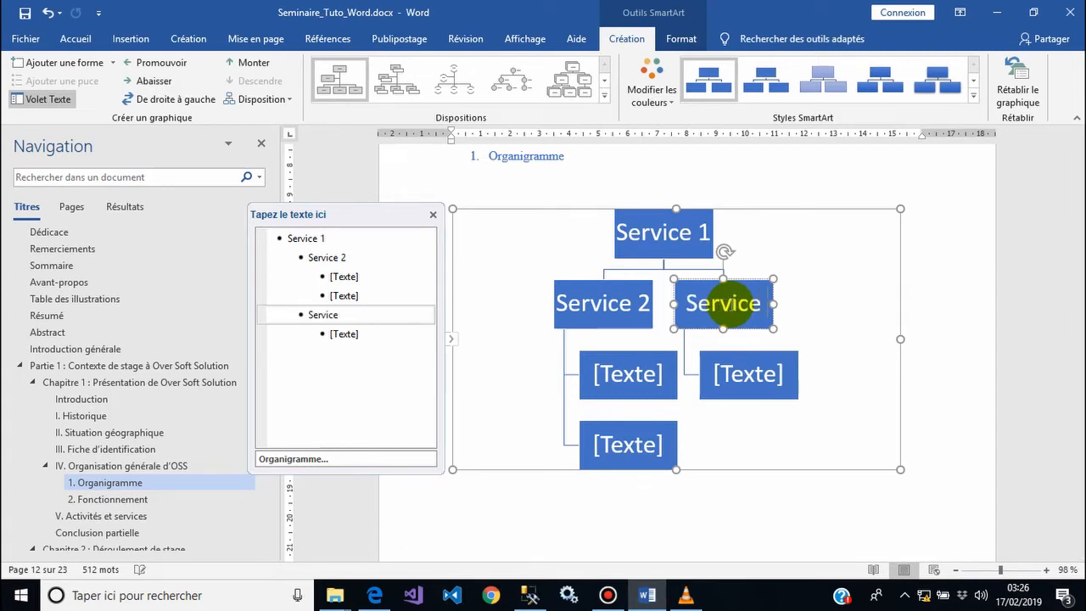
type(" 3")
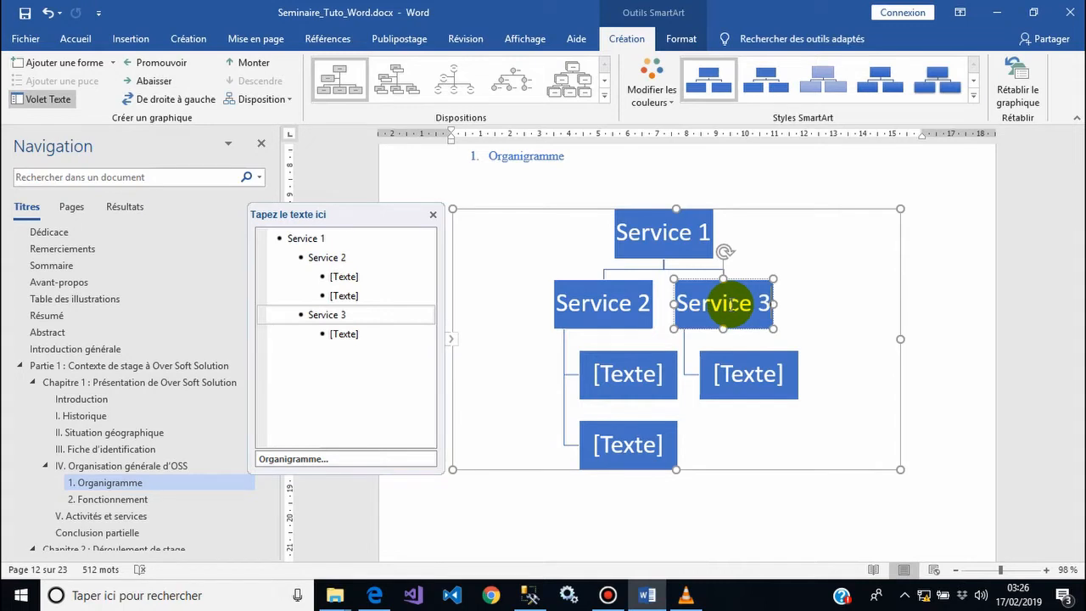
Step: Fill the third-level boxes with "Service 4" and "Service 6" under Service 2, and "Service 5" under Service 3
left_click(638, 364)
type("Ser")
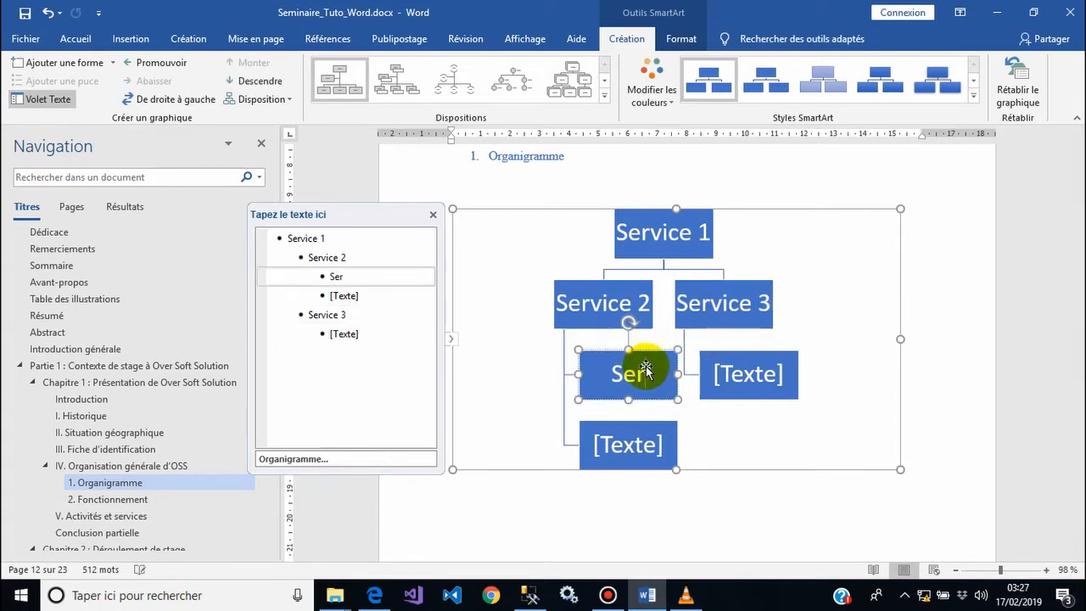
type("vice 4")
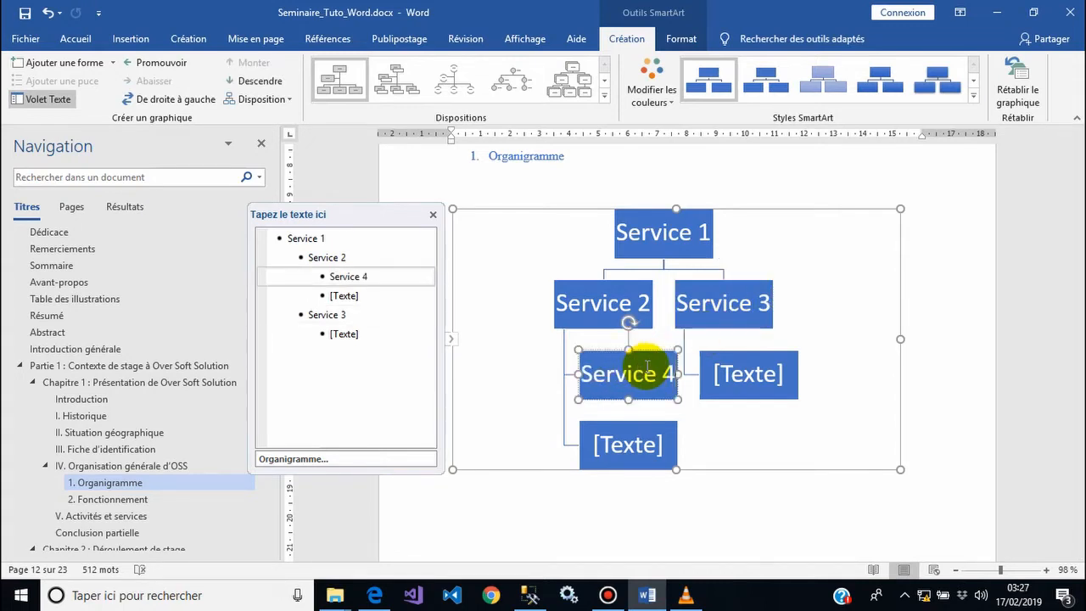
left_click(739, 387)
type("Ser")
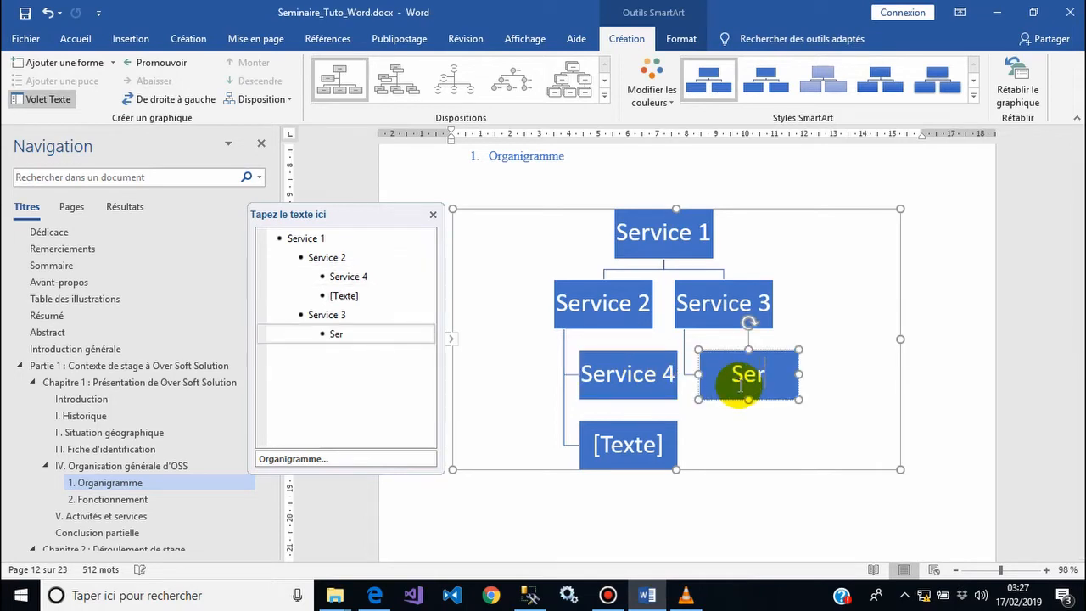
type("vice 5")
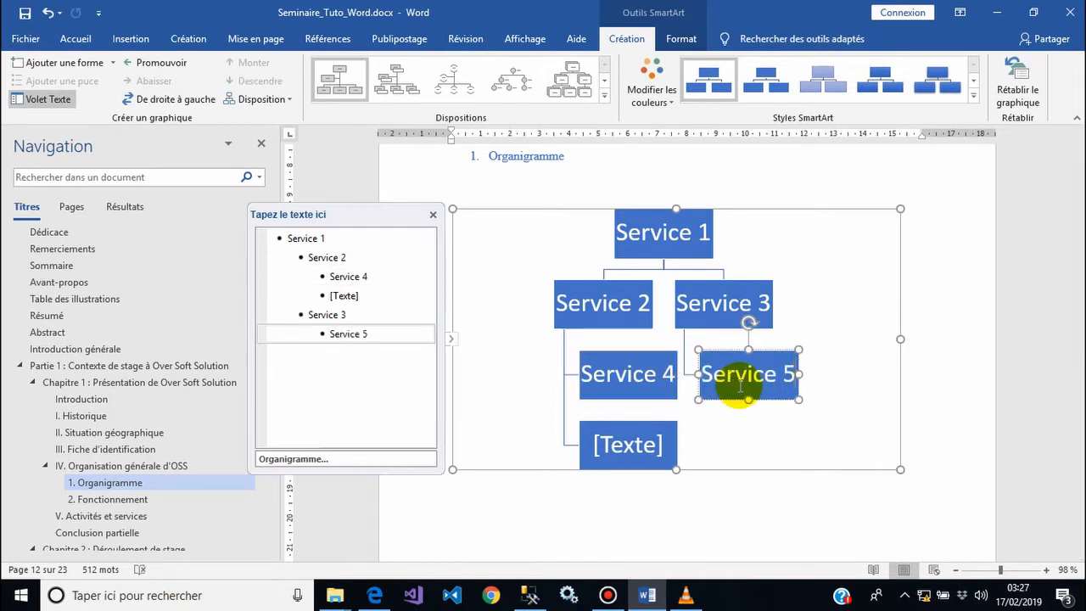
left_click(652, 446)
type("Ser")
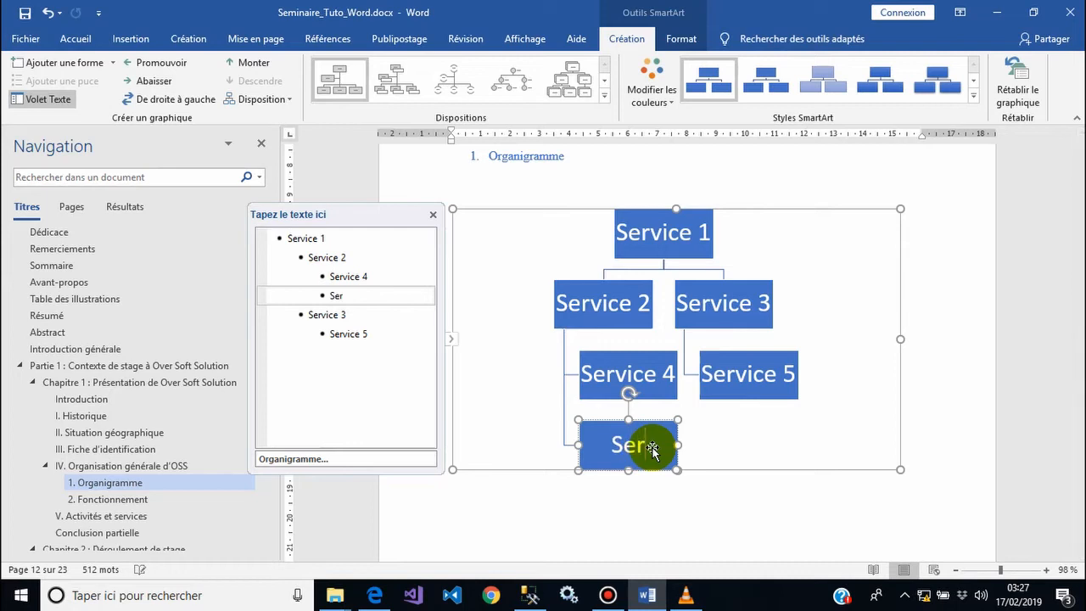
type("vice 6")
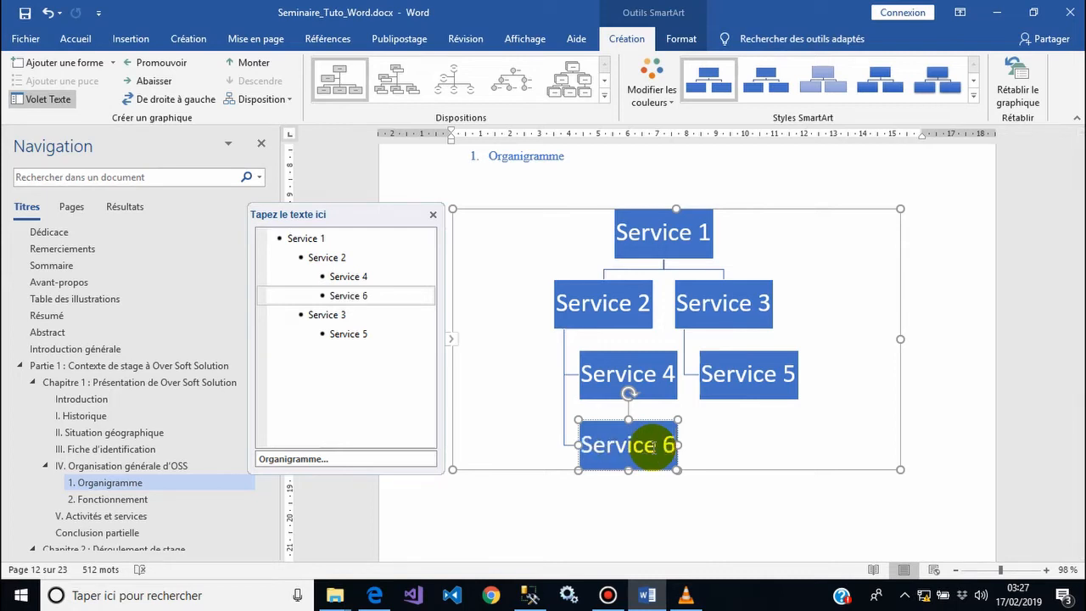
left_click(928, 295)
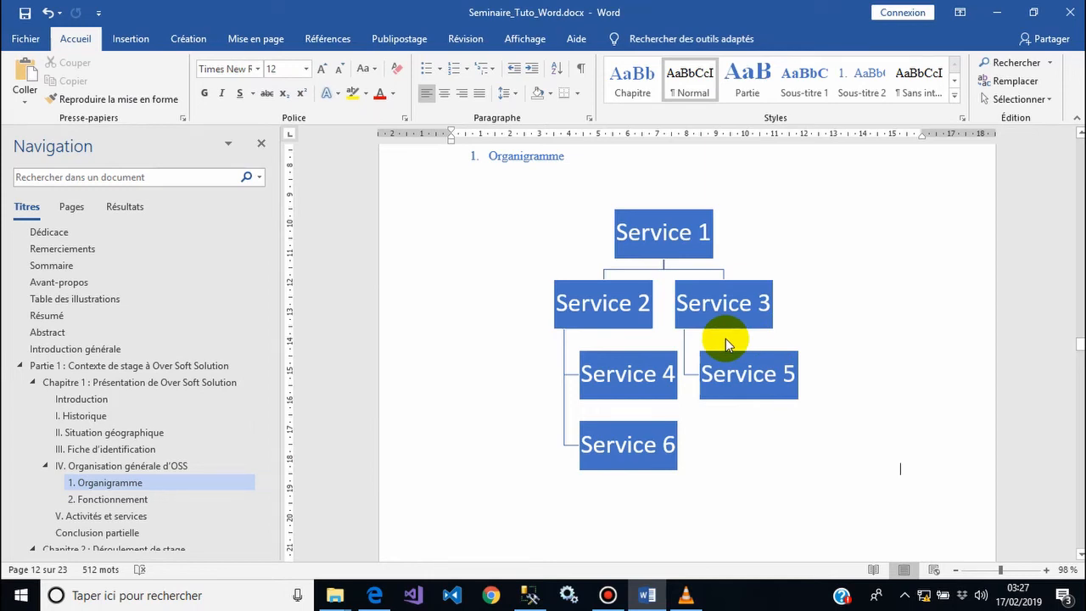
Step: Add a default new shape beside the Service 2 box and undo the addition
left_click(703, 268)
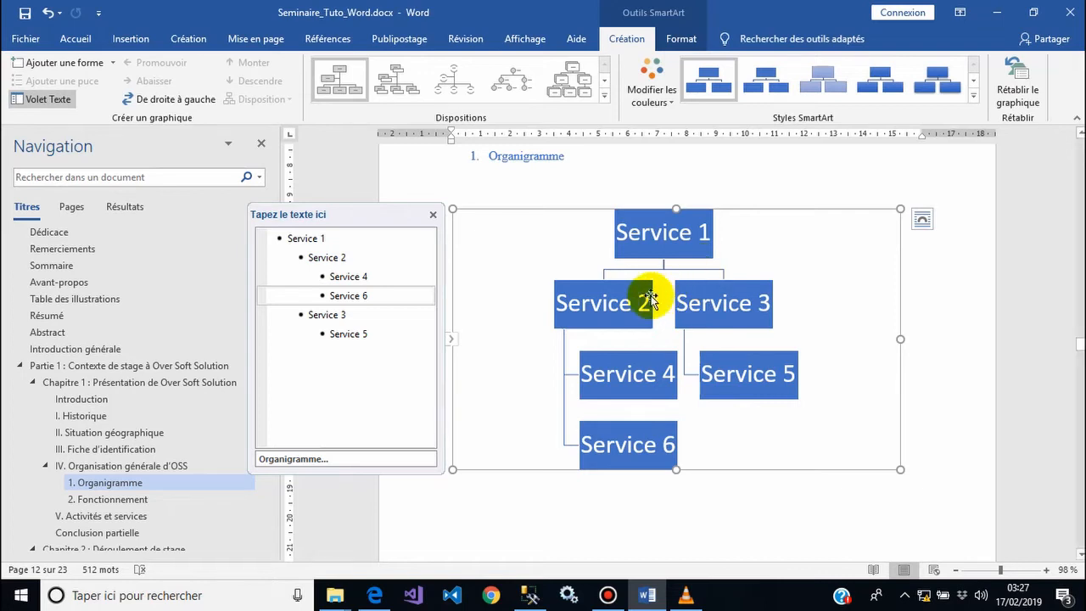
left_click(621, 286)
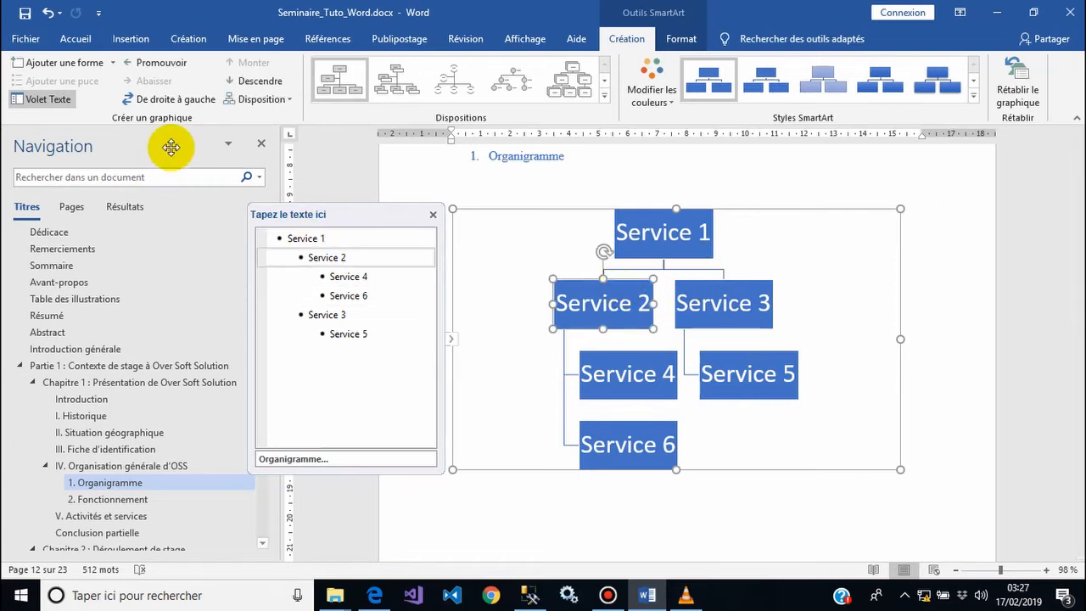
left_click(64, 63)
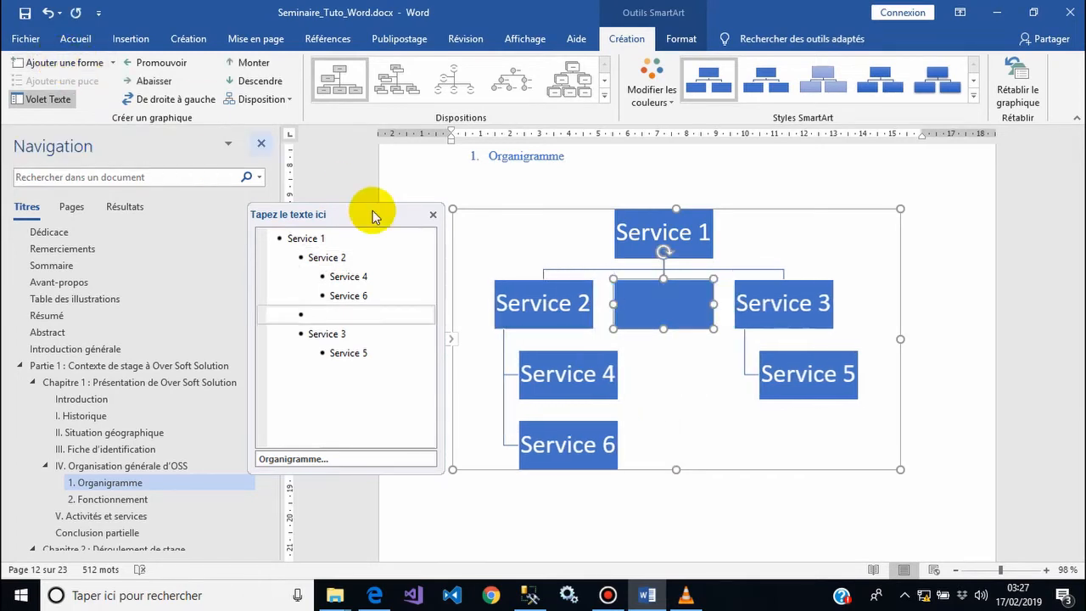
left_click(47, 14)
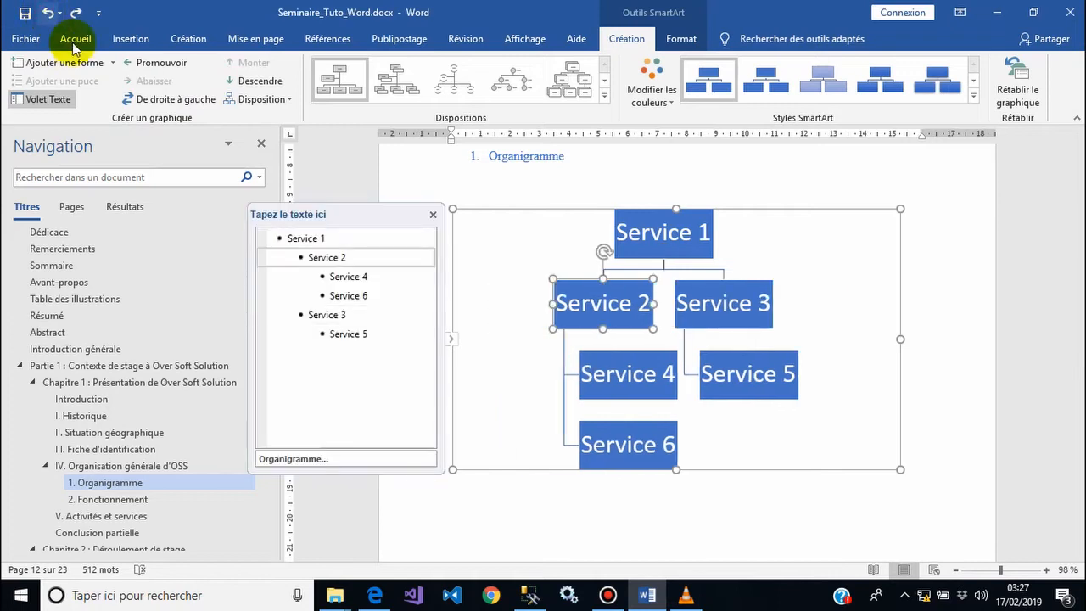
Step: Review the shape-adding choices for Service 2, try "Ajouter la forme après" and undo it
left_click(115, 64)
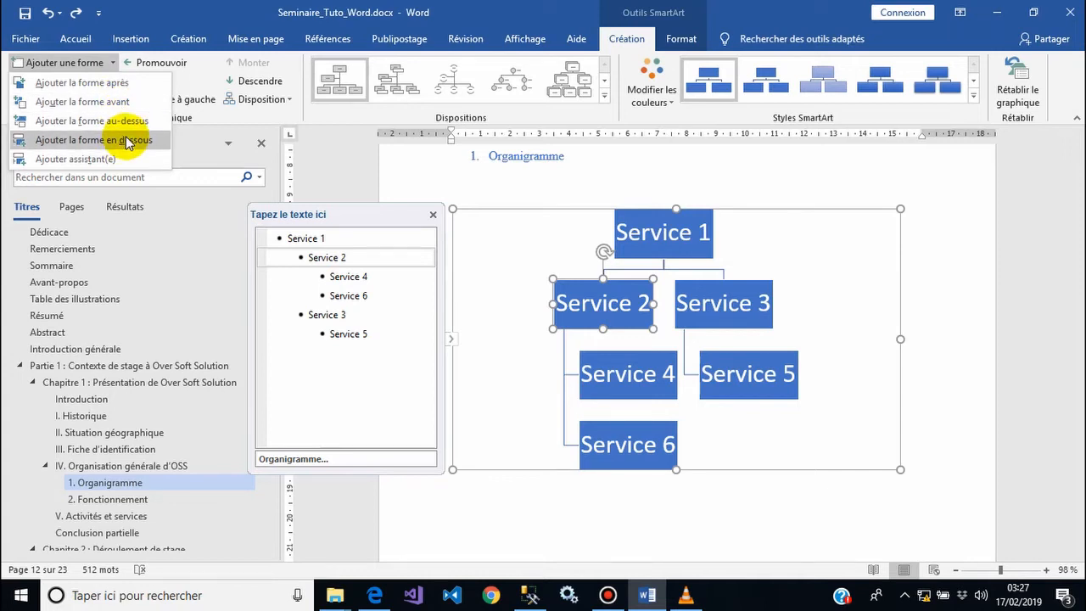
left_click(567, 278)
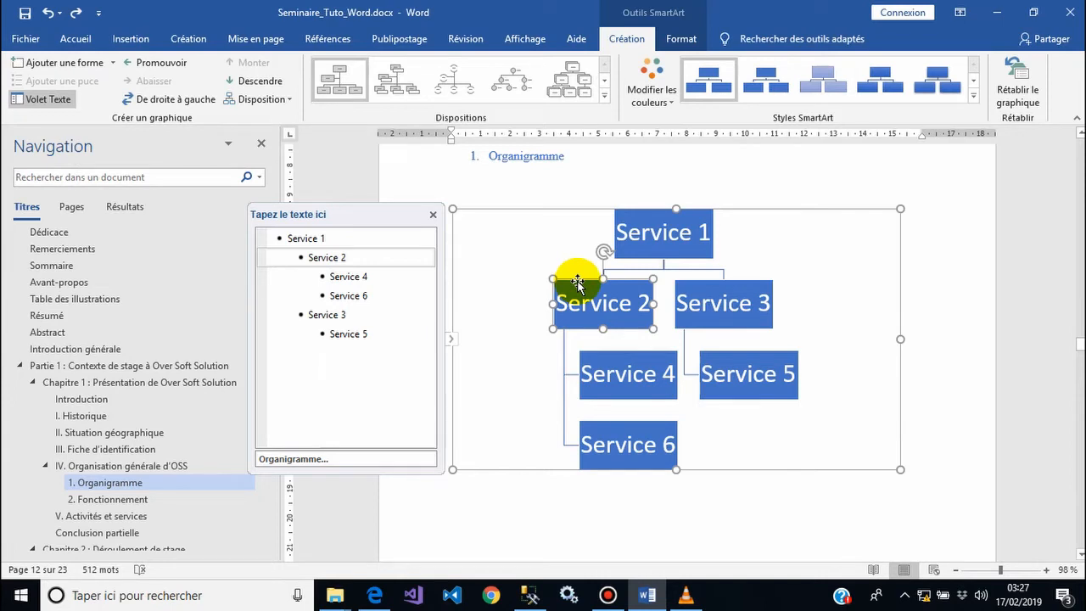
right_click(578, 283)
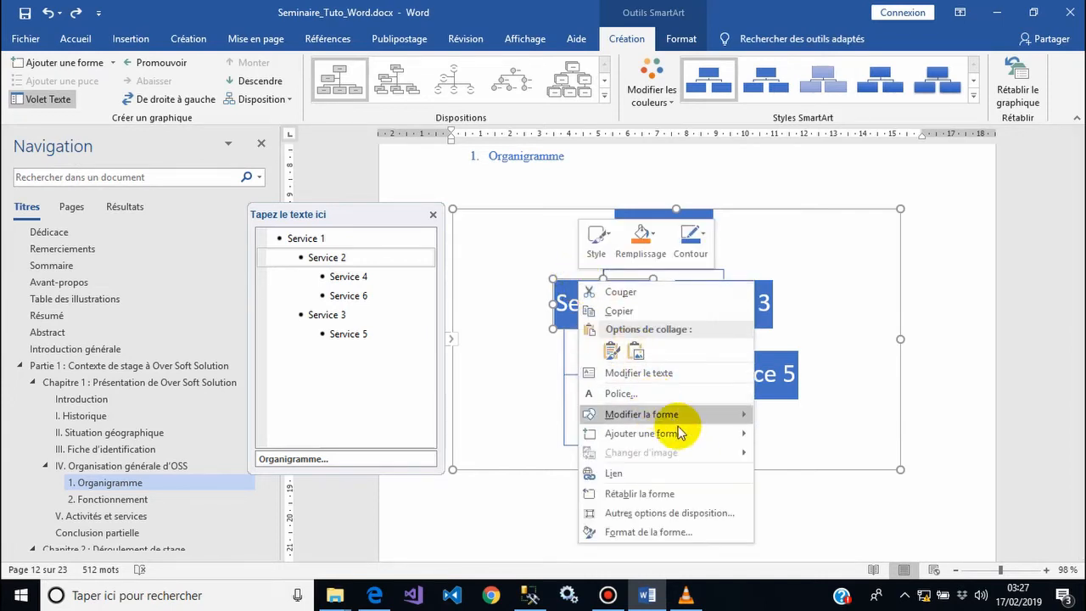
mouse_move(704, 434)
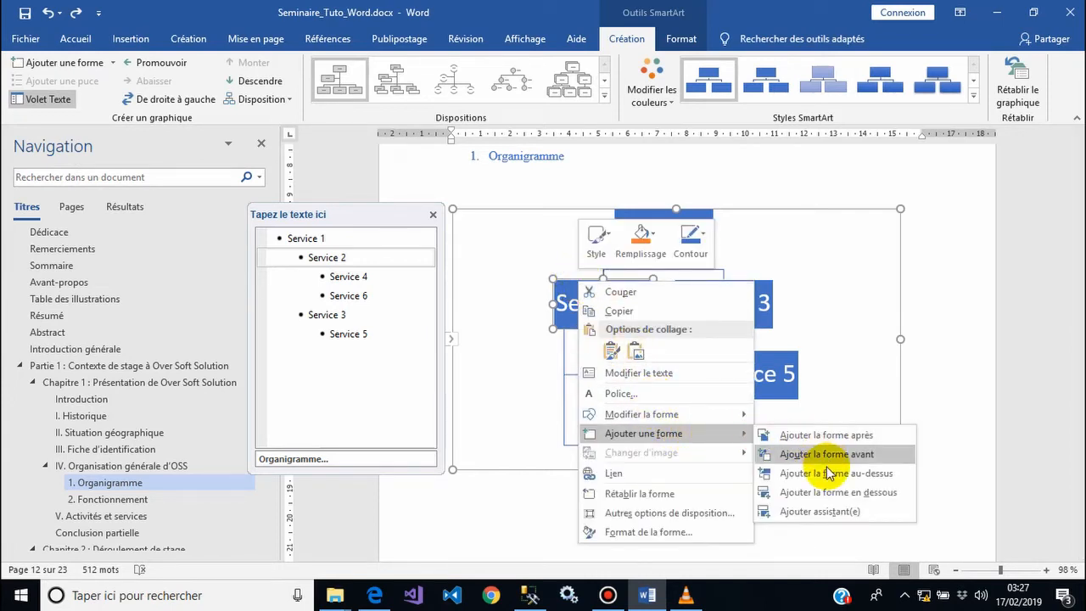
left_click(810, 435)
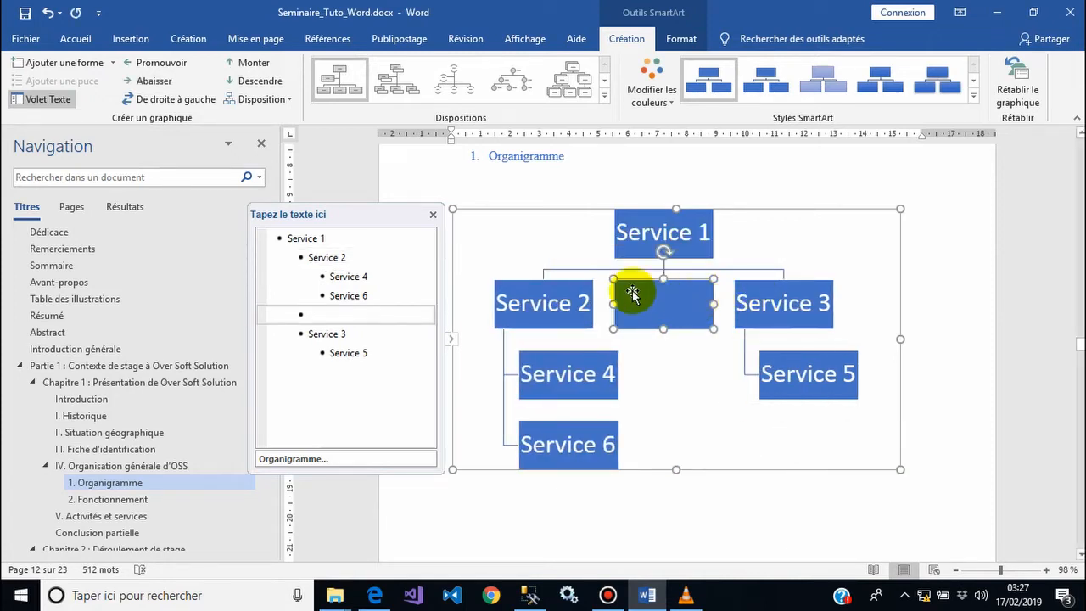
left_click(47, 13)
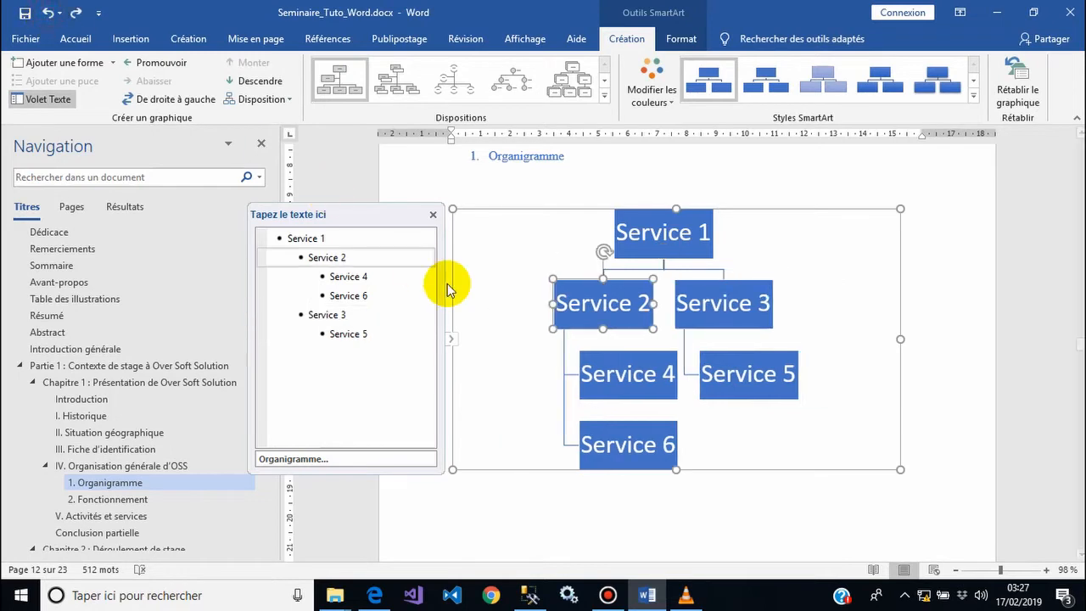
Step: Try "Ajouter la forme avant" on the Service 2 box and undo the added shape
left_click(112, 62)
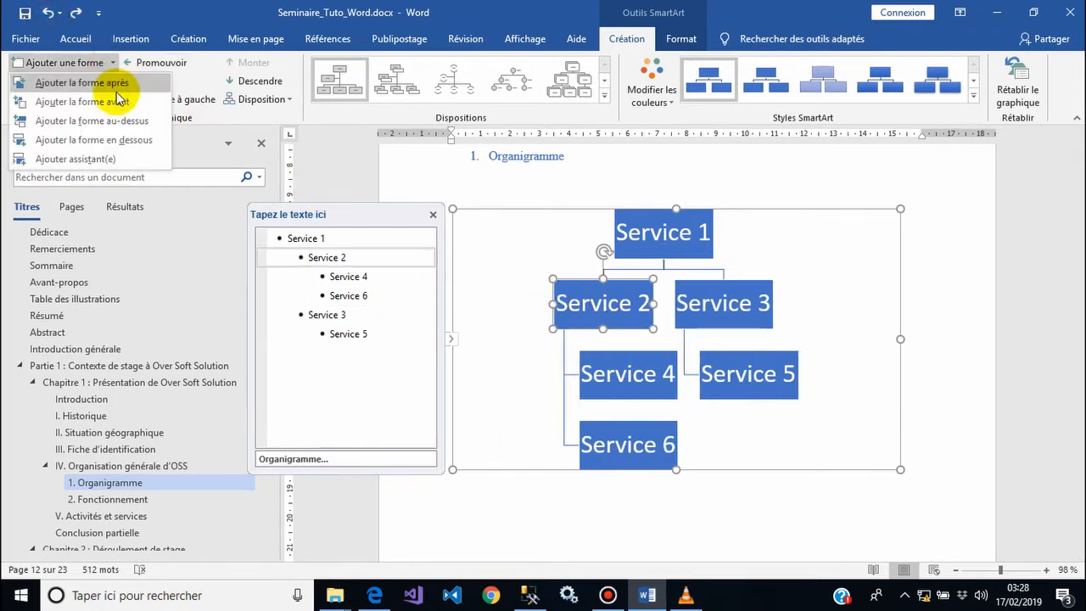
left_click(117, 102)
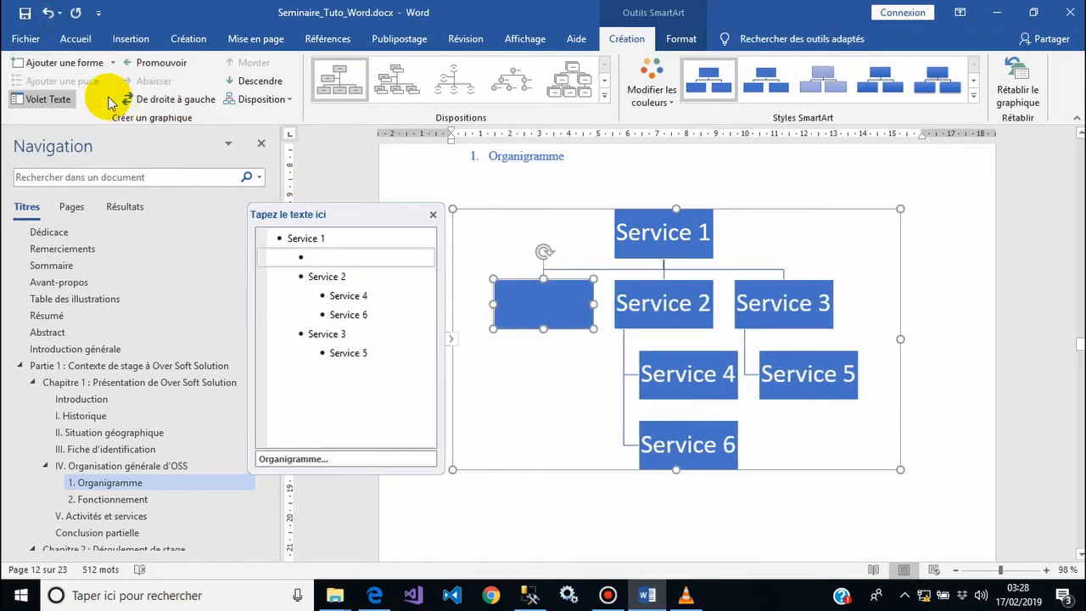
left_click(48, 13)
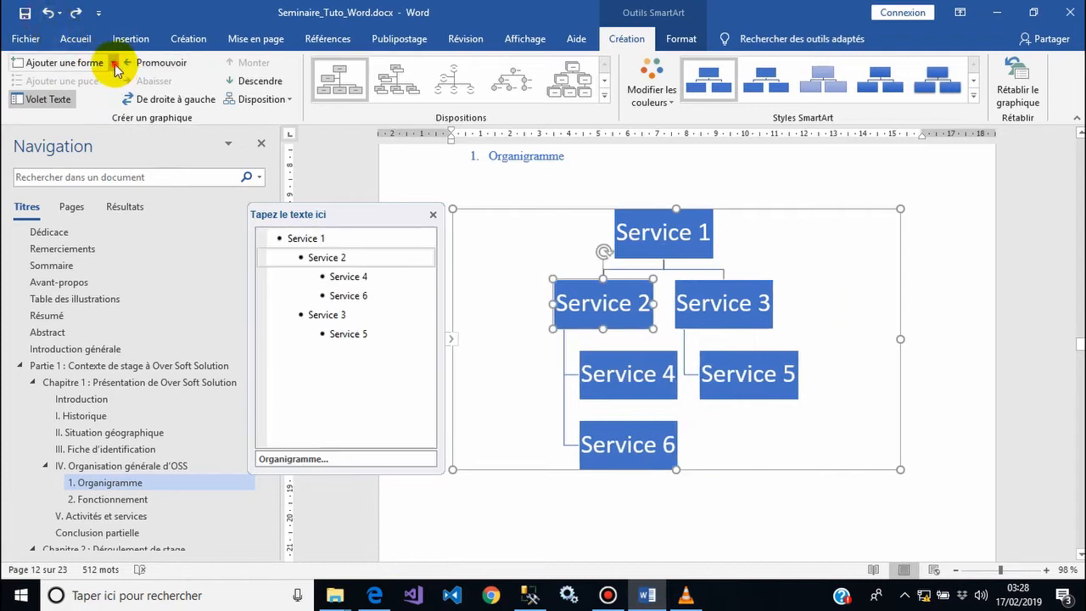
Step: Try "Ajouter la forme au-dessus" on the Service 2 box and undo the added shape
left_click(113, 63)
left_click(125, 115)
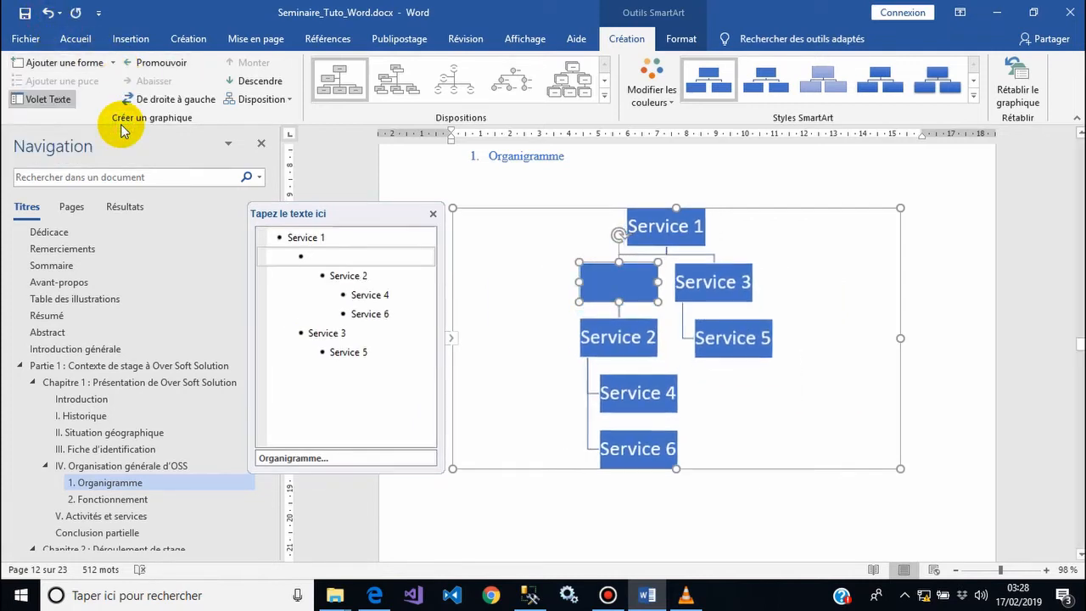
left_click(47, 13)
Step: Try "Ajouter la forme en dessous" on the Service 2 box and undo the added shape
left_click(113, 63)
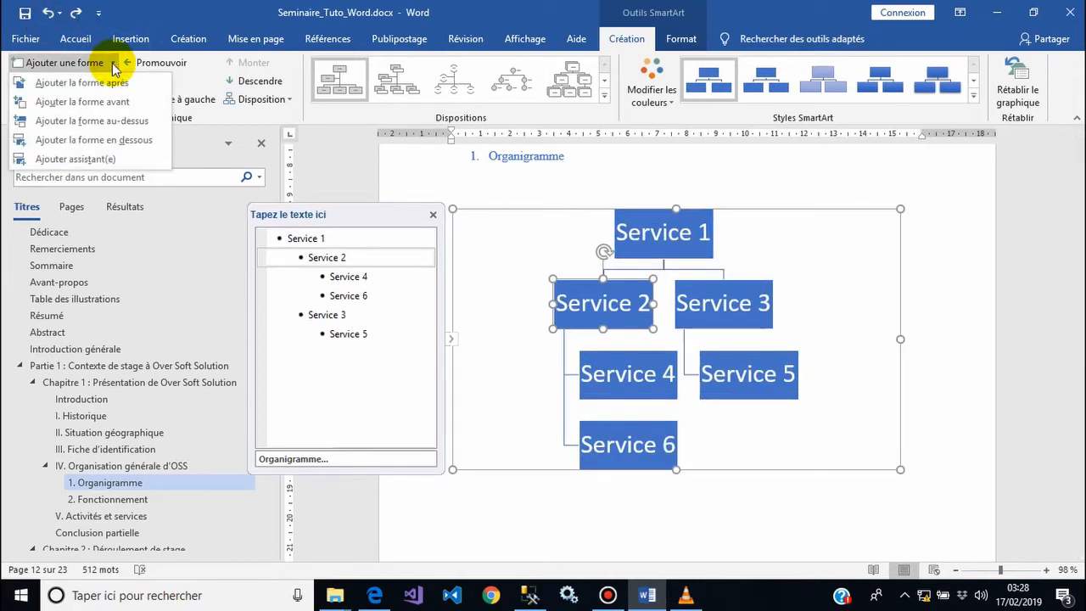
left_click(125, 150)
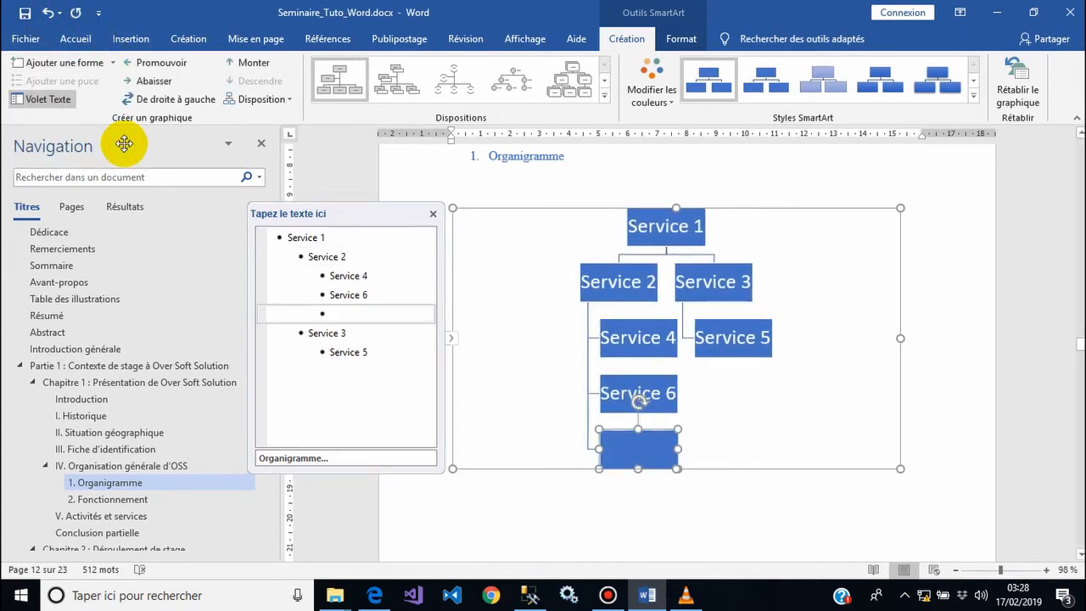
left_click(48, 12)
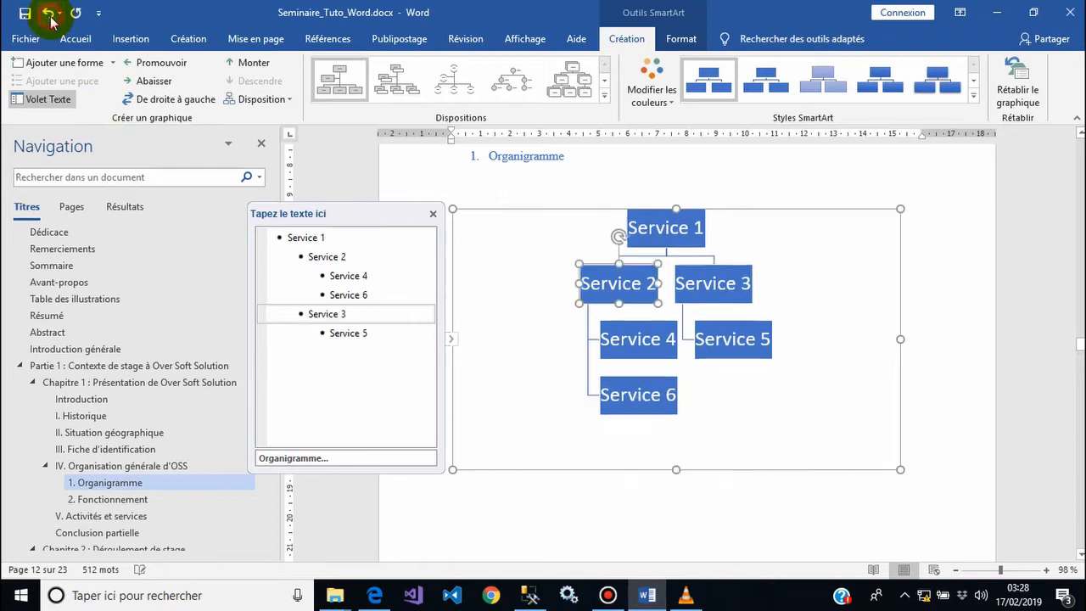
Step: Add an assistant shape to the Service 2 box and label it "Service 2 adjoint"
left_click(112, 63)
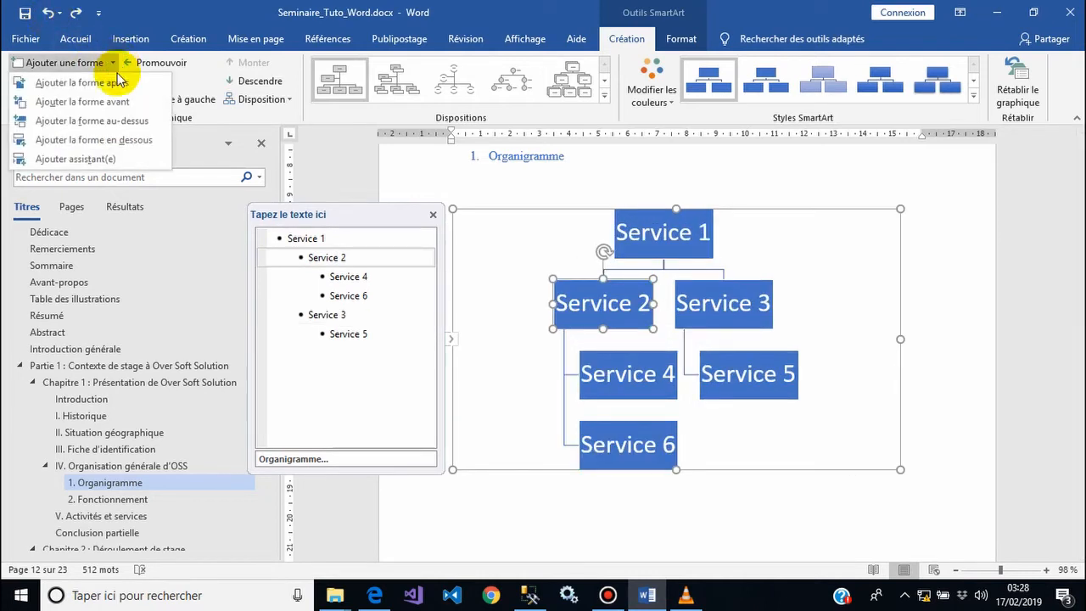
left_click(117, 158)
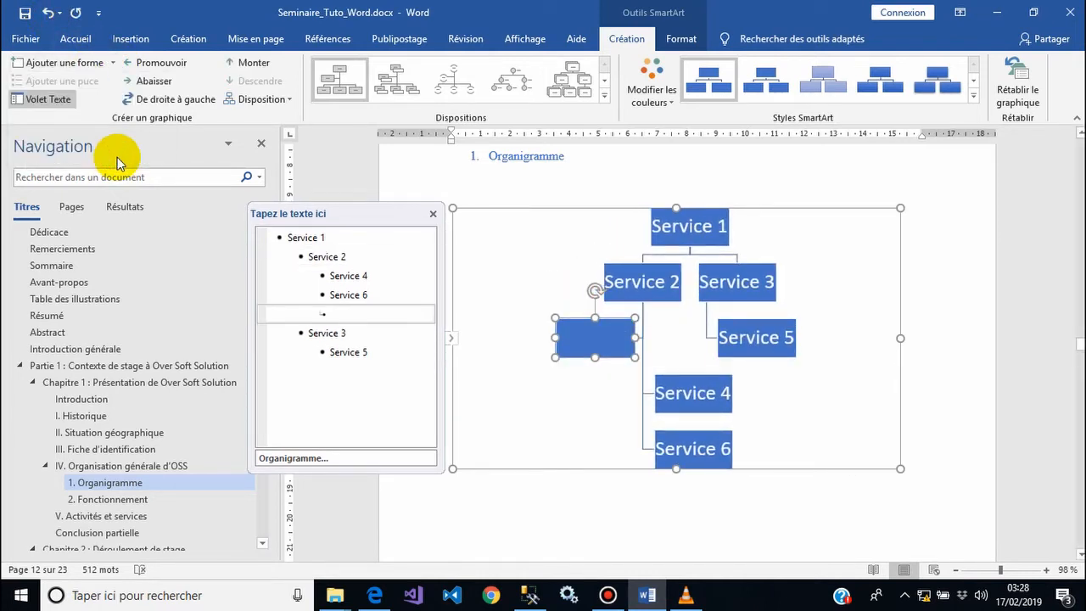
type("Ser")
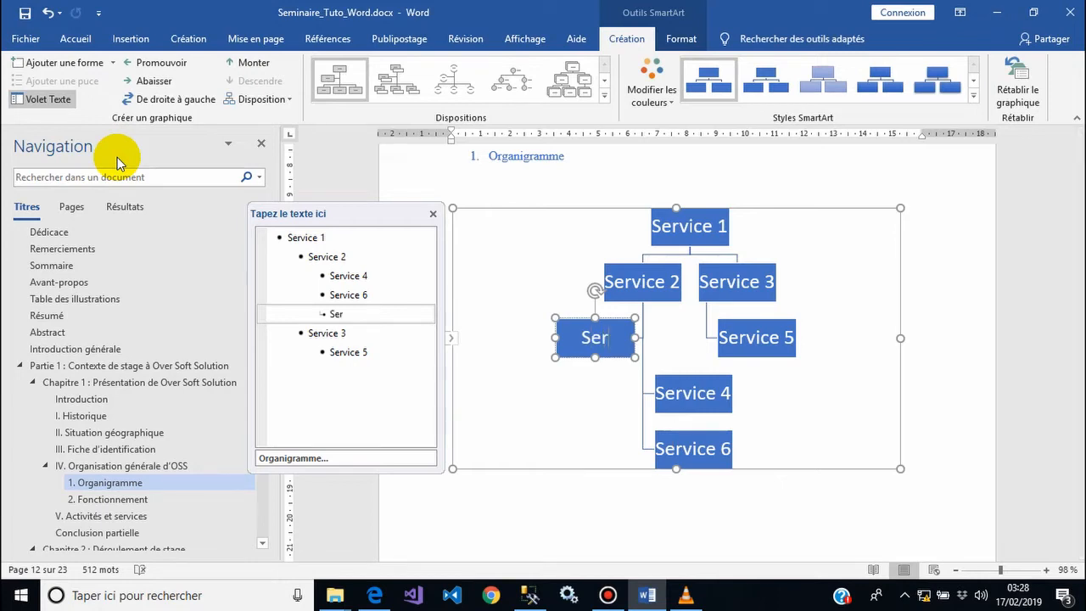
type("vice 2")
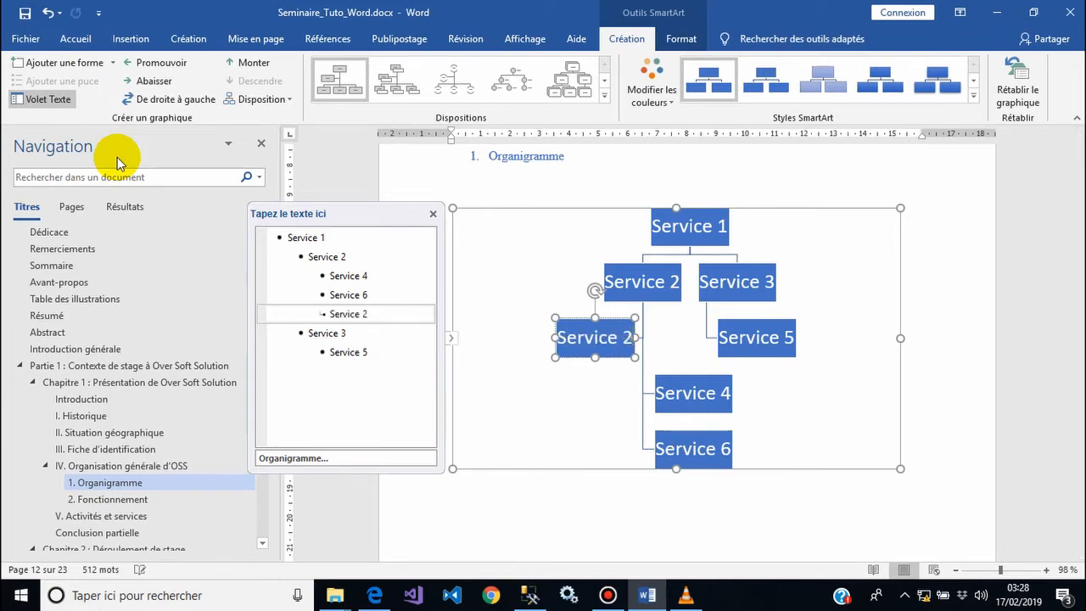
type(" a")
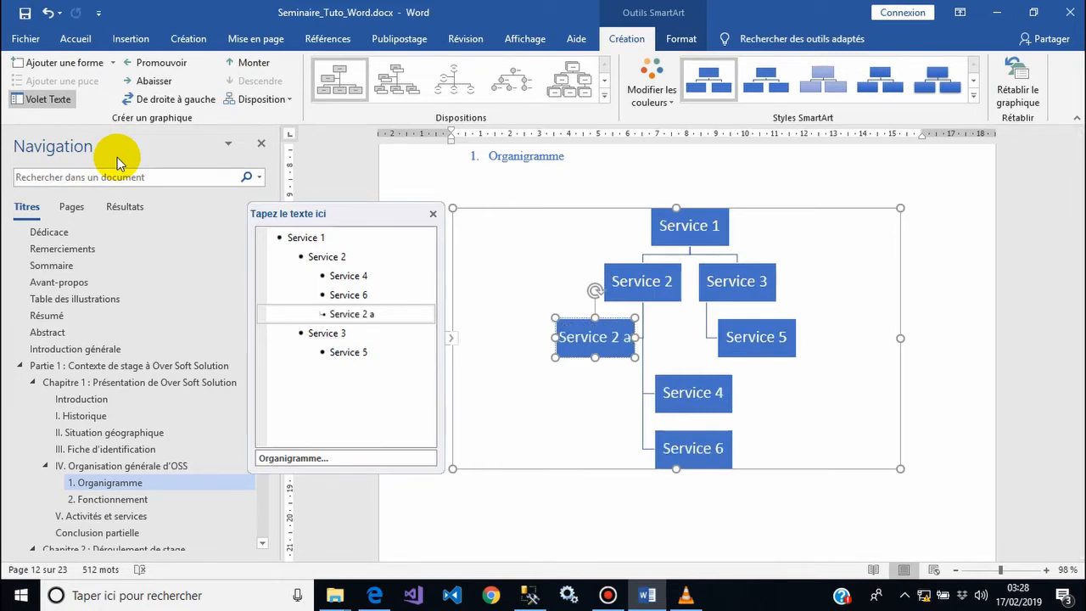
type("djoint")
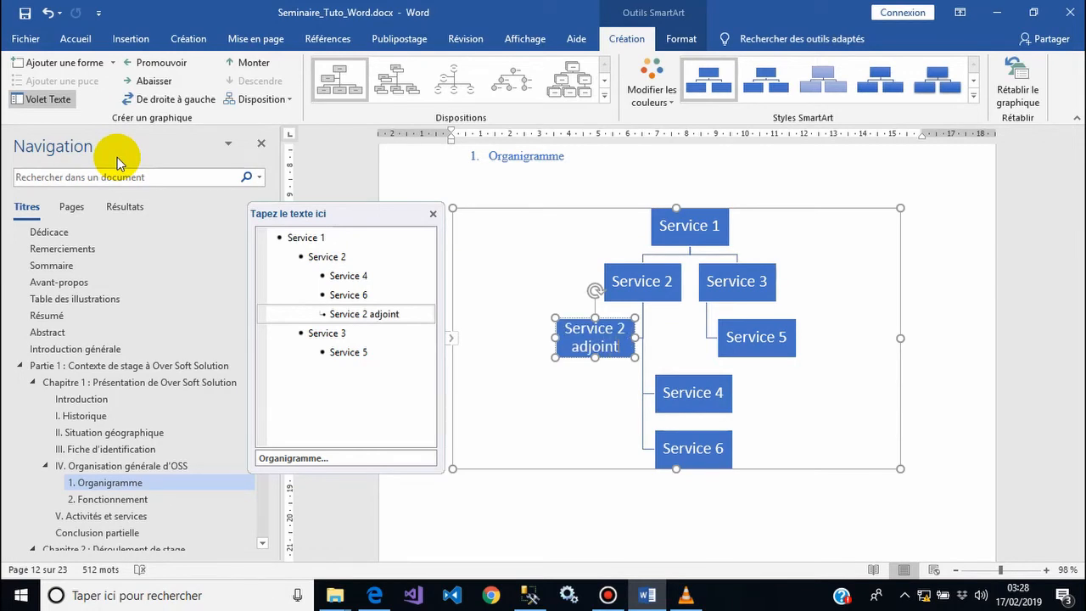
left_click(553, 189)
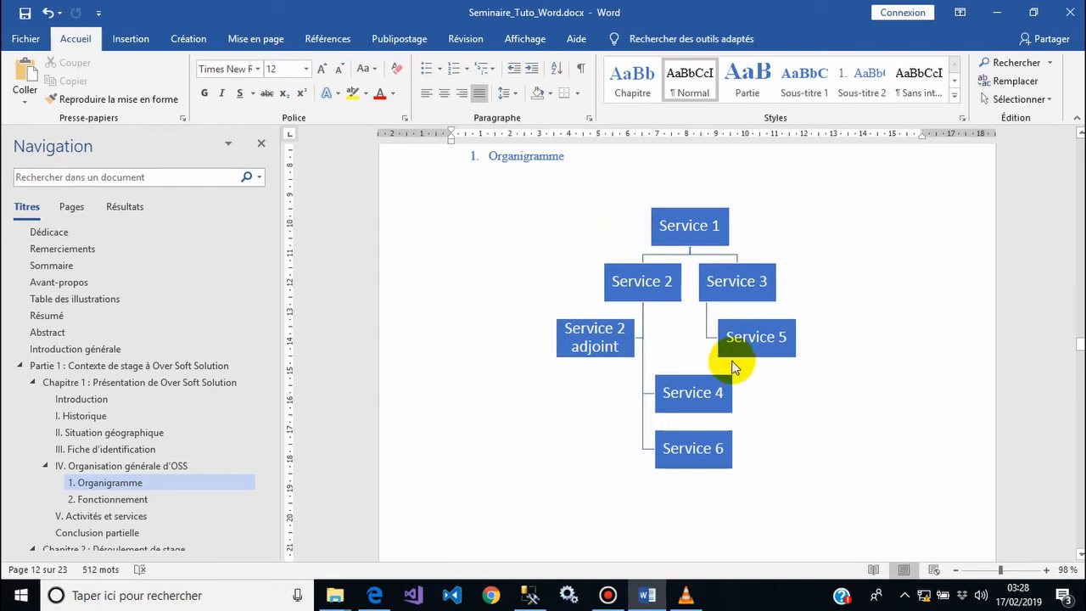
Step: Delete the Service 6 box from the organisation chart and save the document
left_click(701, 442)
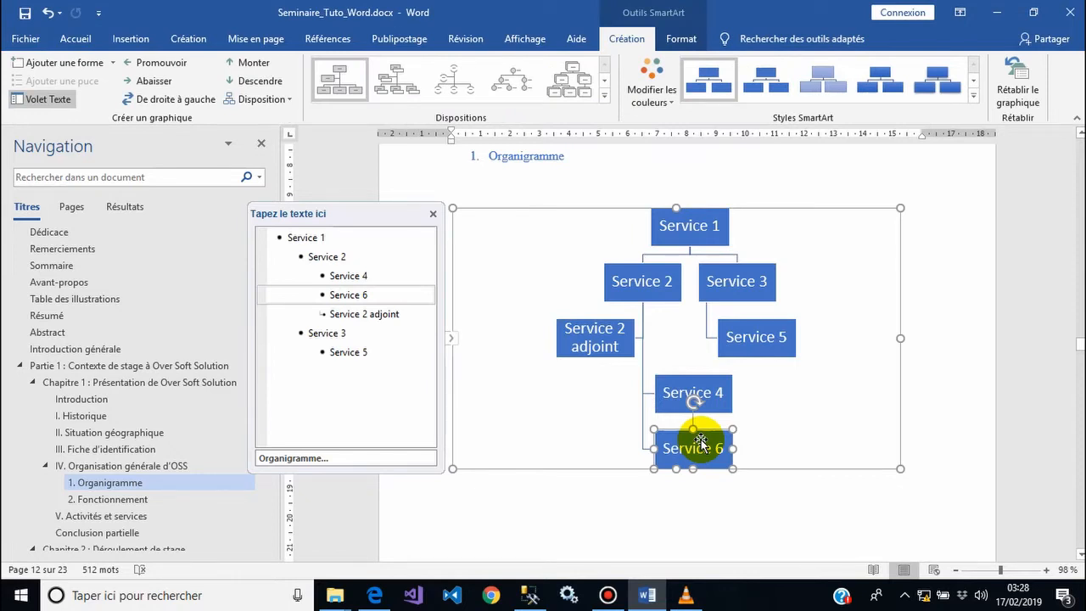
key("Delete")
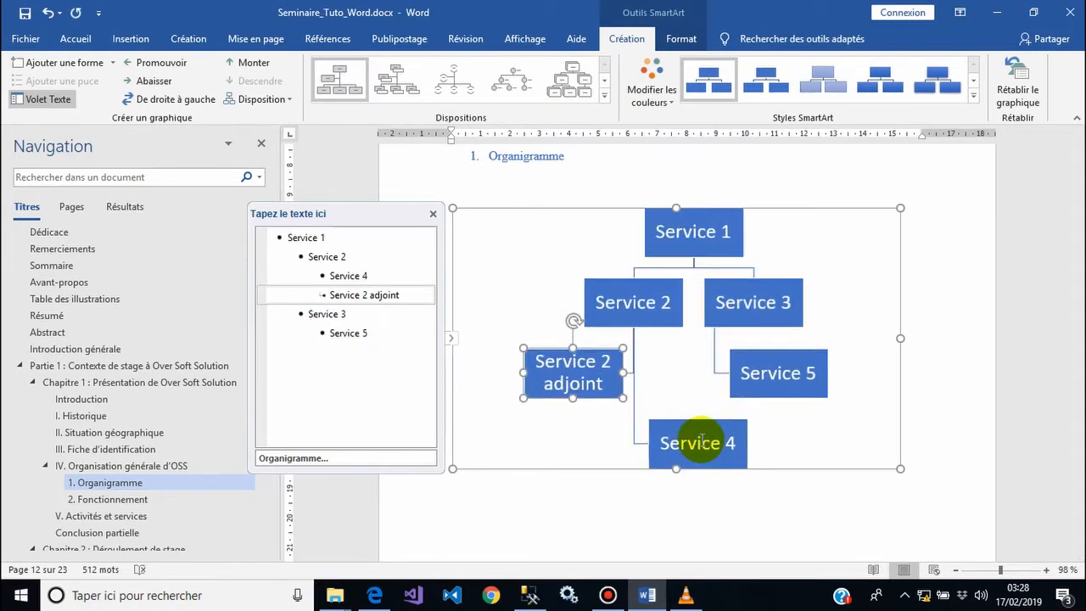
left_click(699, 431)
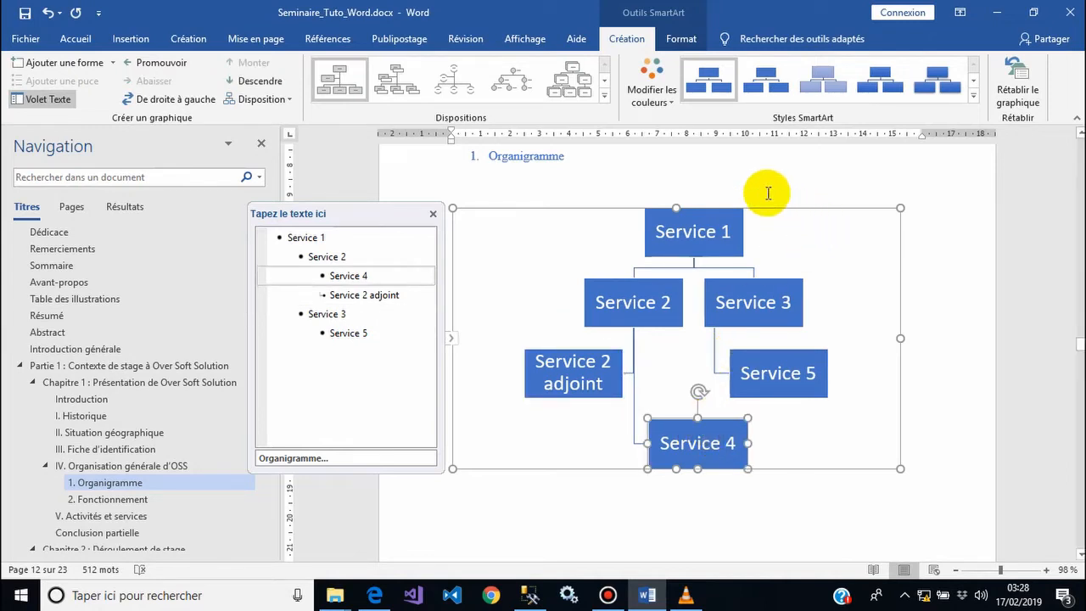
left_click(25, 13)
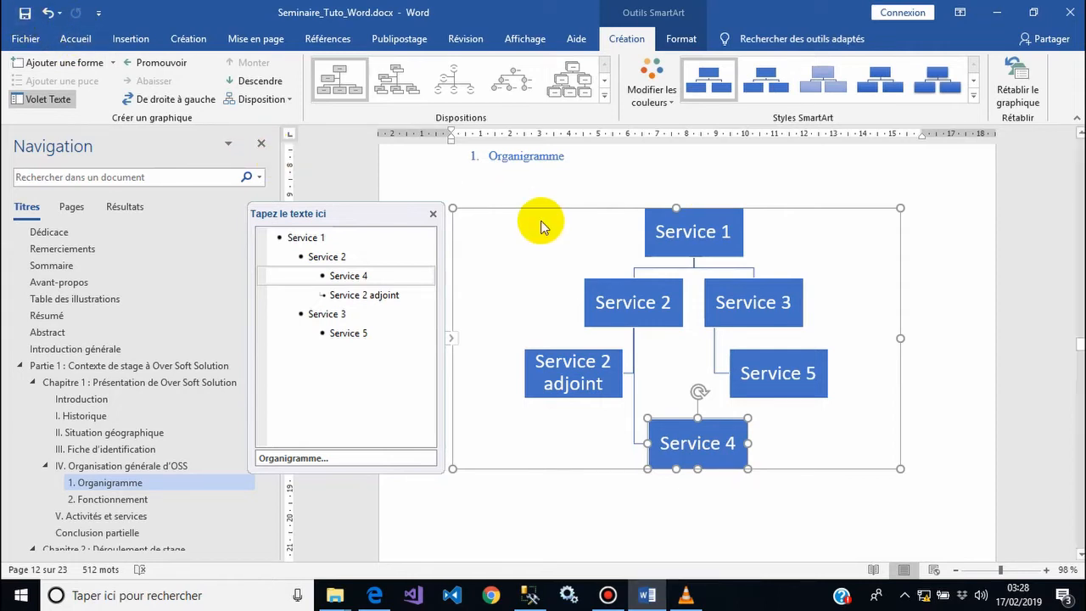
Step: Insert the caption "Figure 2: Organigramme d'OSS" below the whole organisation chart, using the Figure label
left_click(547, 187)
left_click(594, 254)
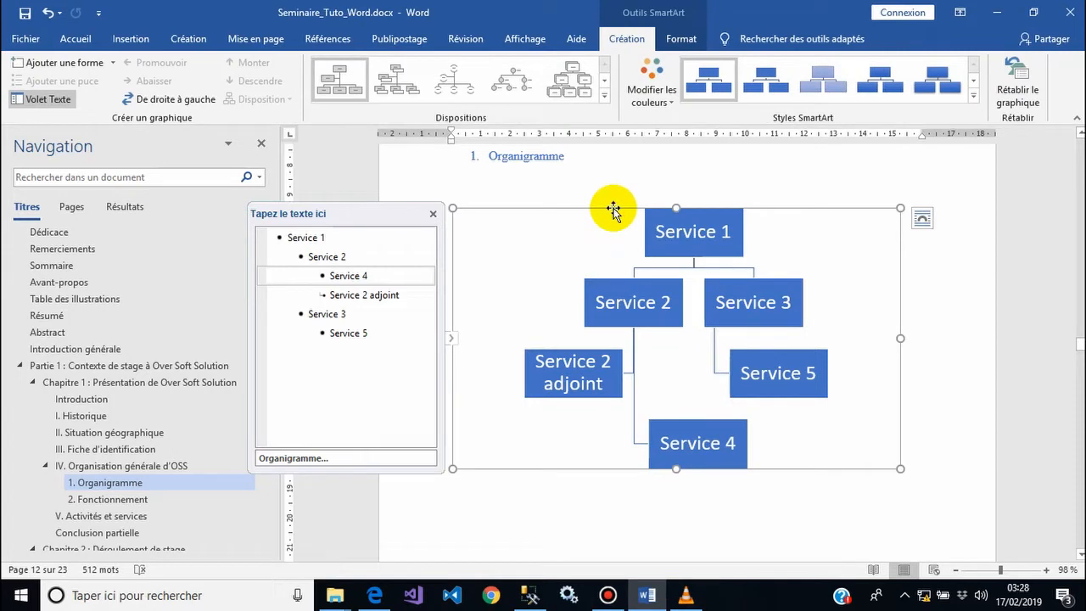
left_click(326, 39)
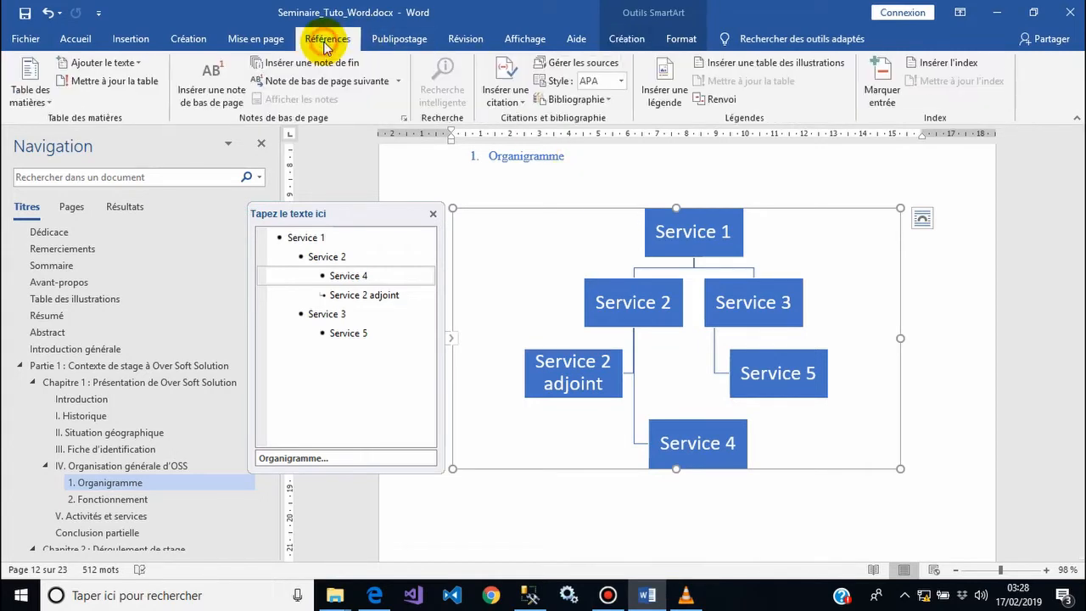
left_click(665, 85)
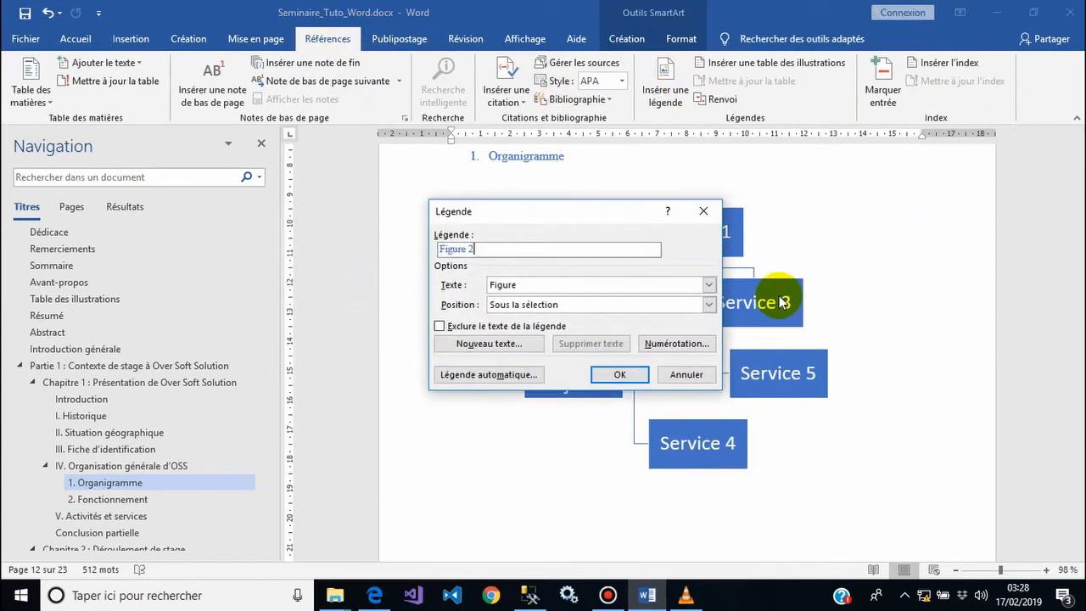
type("Orga")
type("nigramme d'OSS")
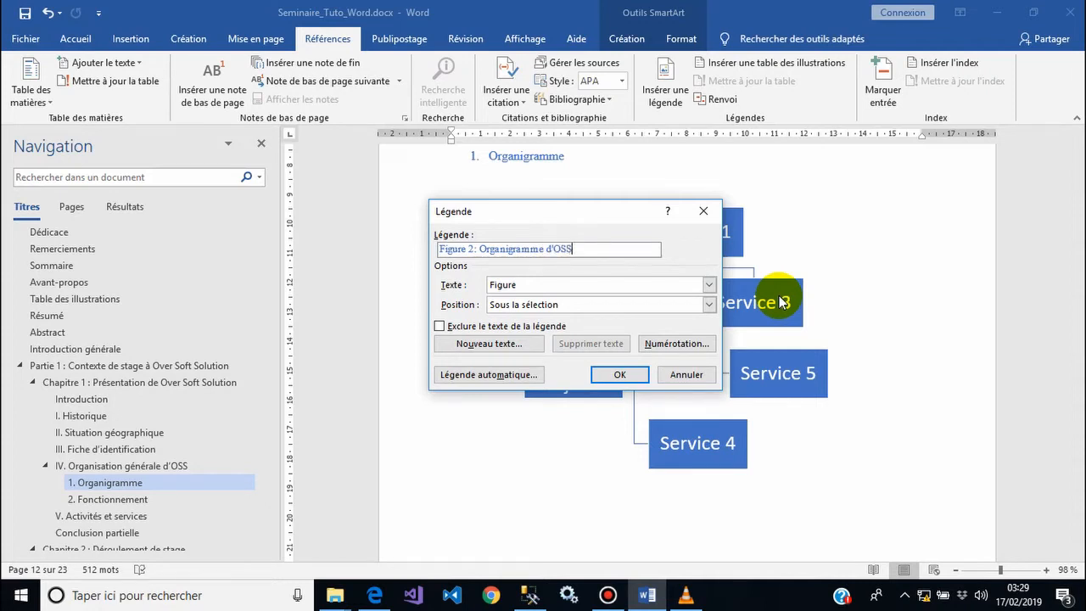
key("Return")
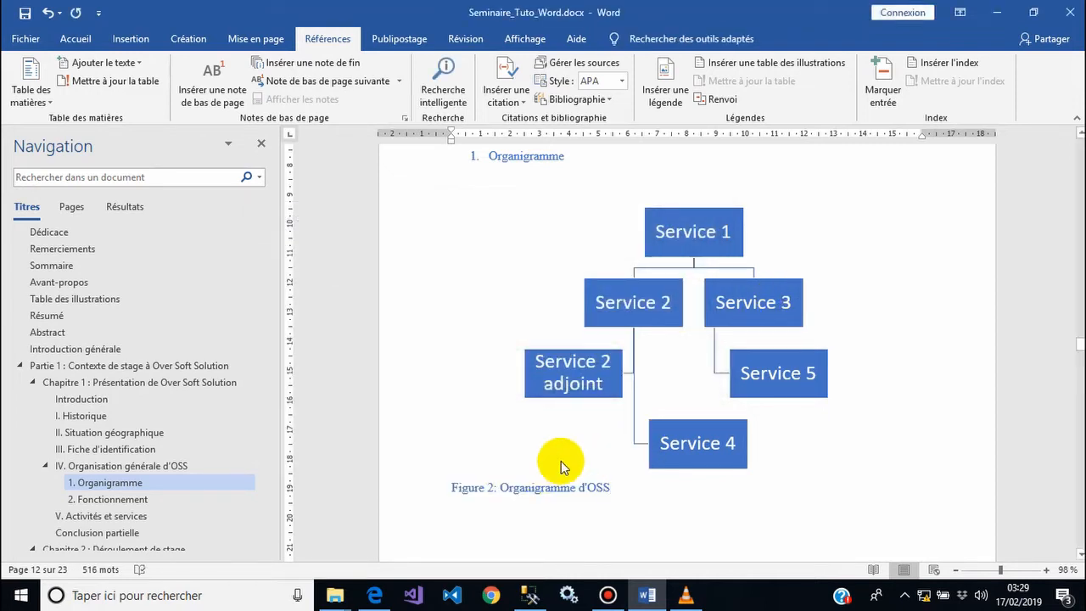
Step: Leave the organisation chart by placing the insertion point below its caption, and save the document
left_click(668, 367)
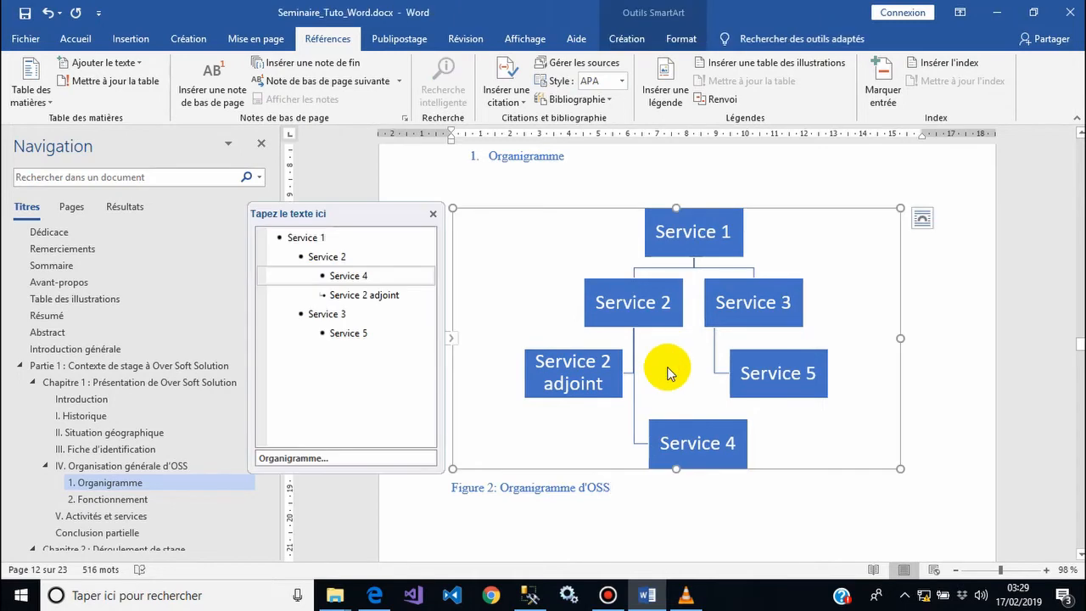
left_click(712, 525)
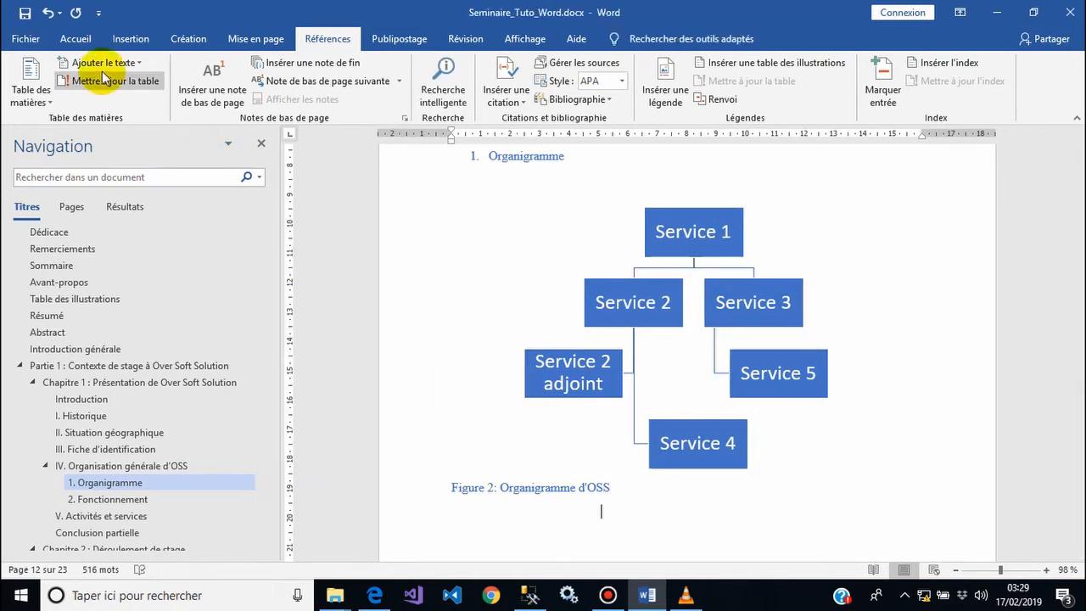
left_click(26, 19)
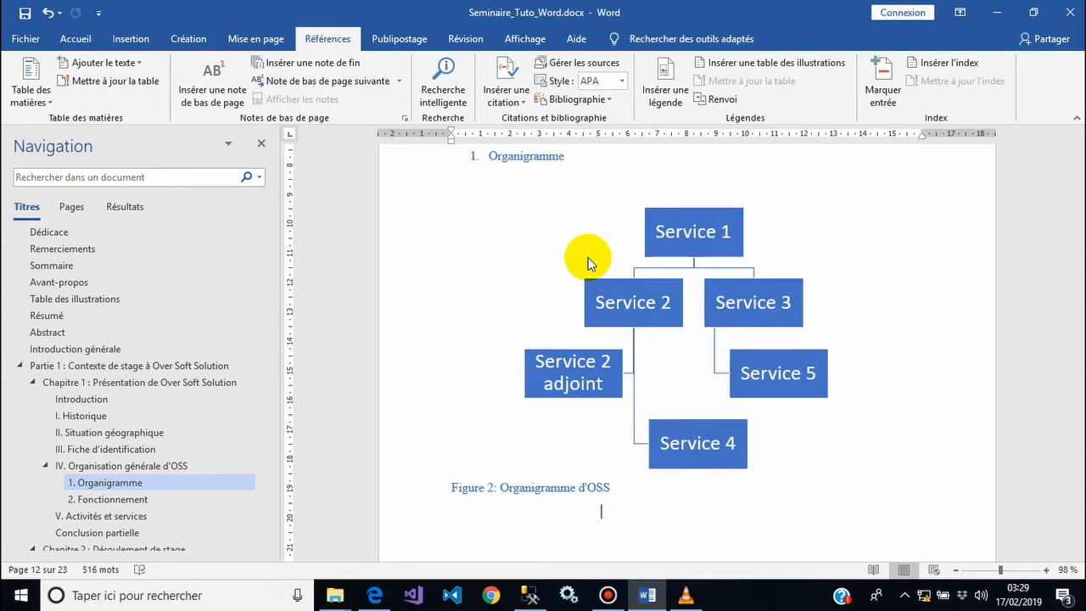
left_click(26, 15)
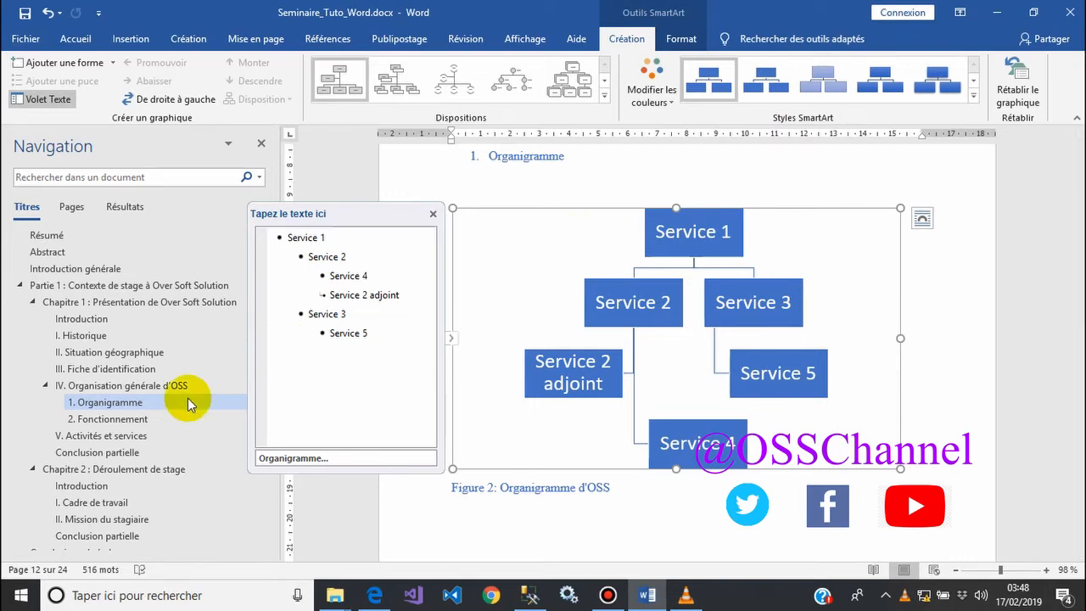
Step: Start inserting a chart below the last paragraph of the "Activités et services" section
left_click(117, 437)
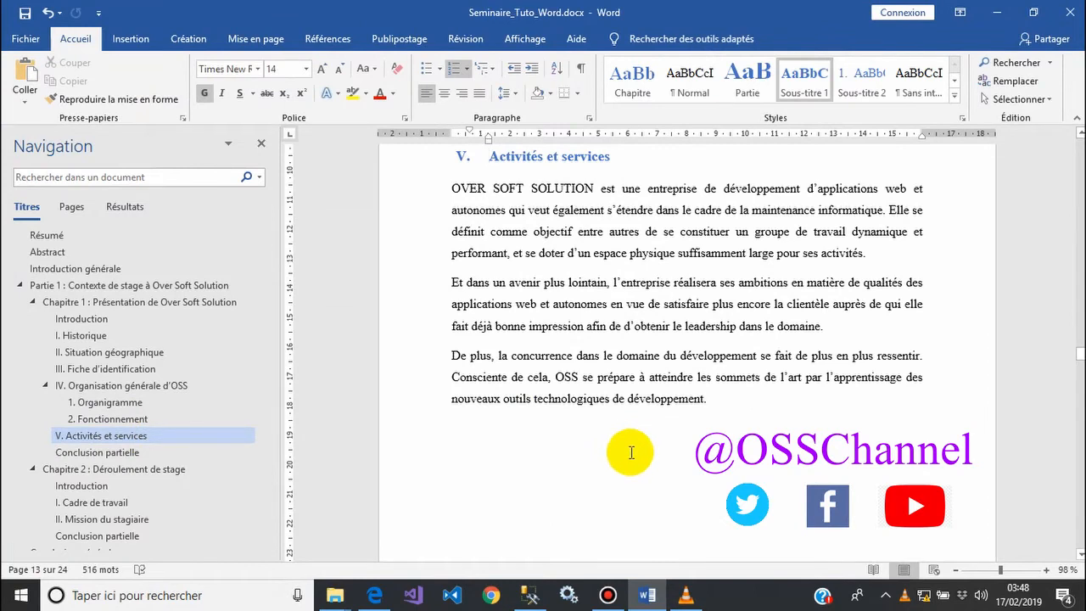
left_click(530, 444)
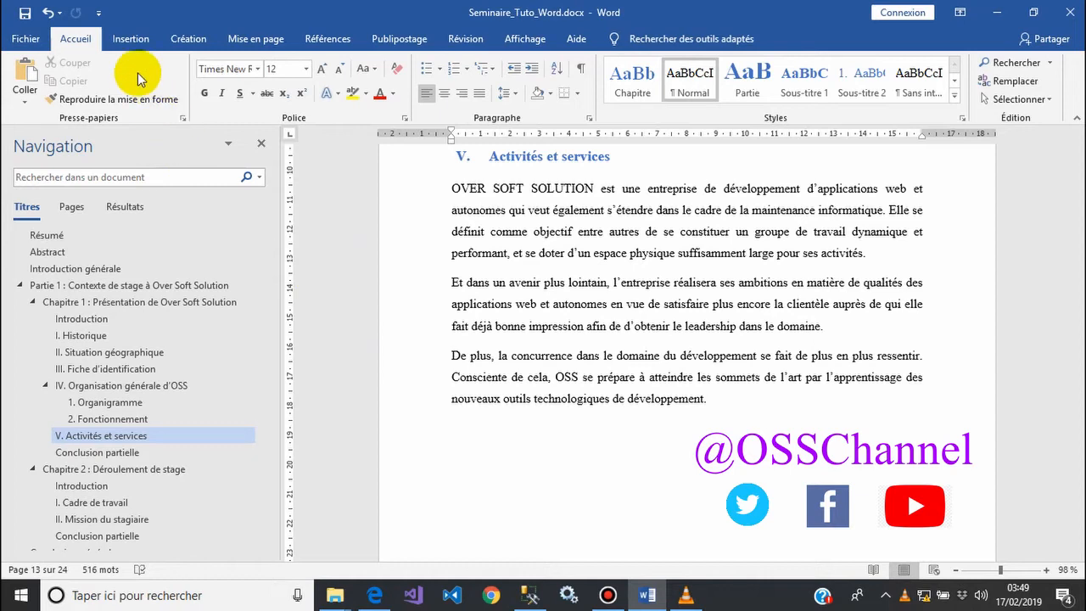
left_click(129, 44)
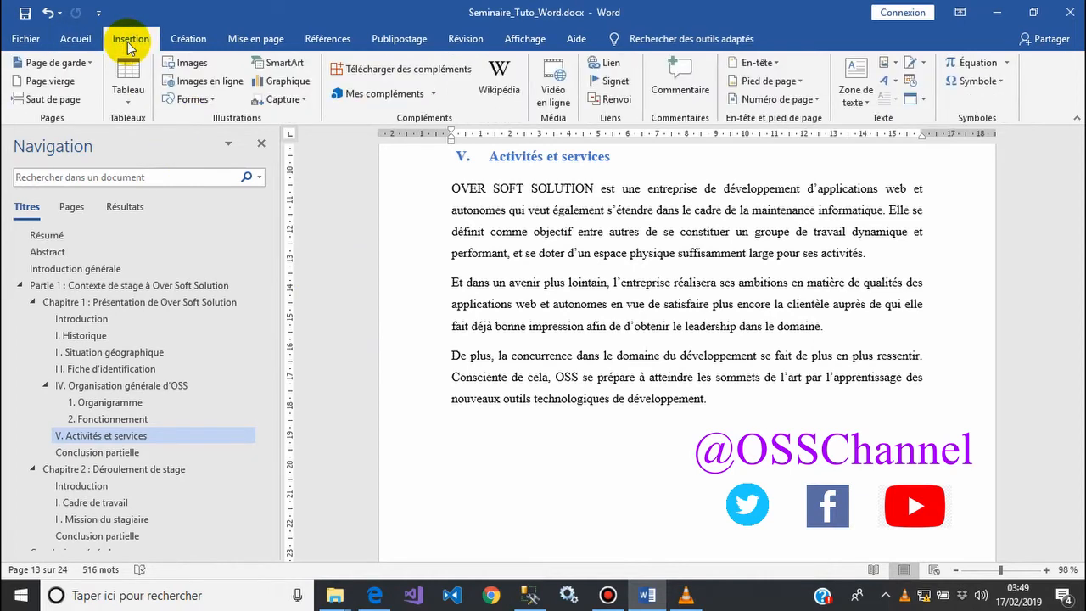
left_click(273, 88)
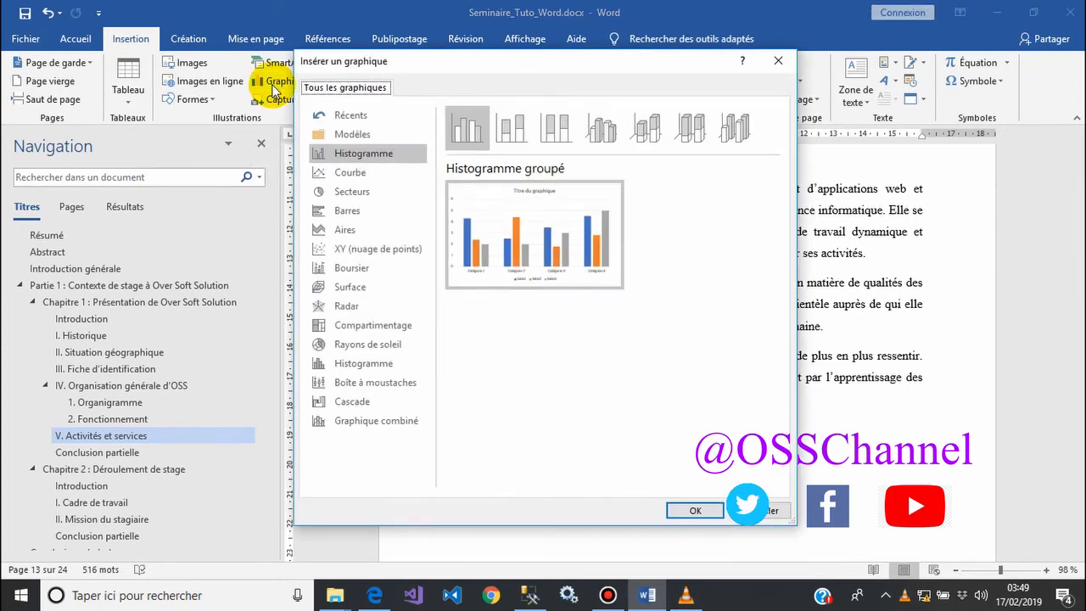
Step: Preview the available chart types, including Histogramme, Courbe, Secteurs, Barres and Rayons de soleil
left_click(378, 152)
left_click(376, 171)
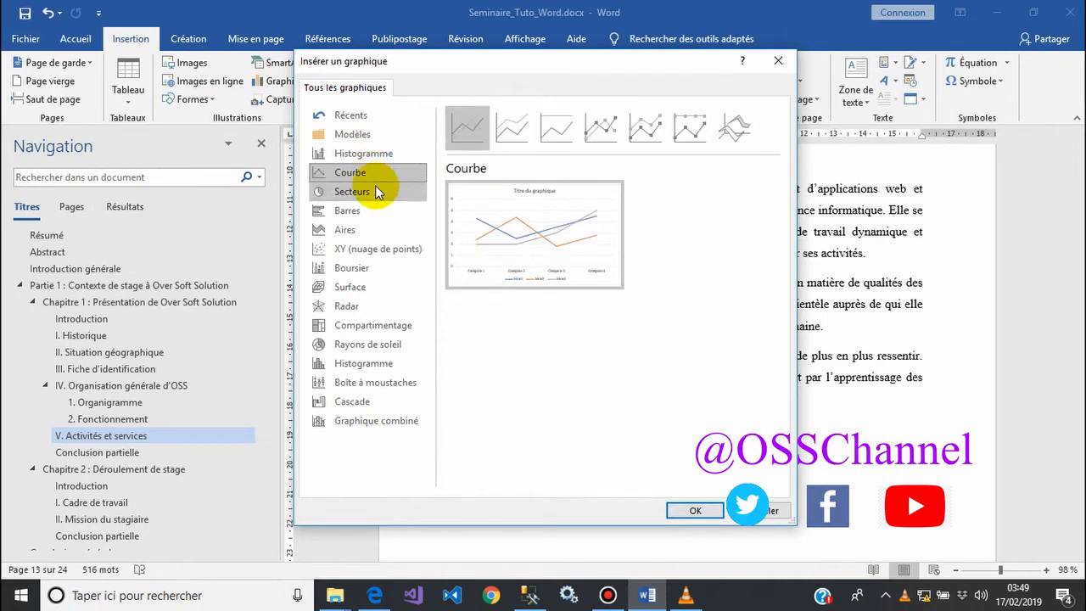
left_click(377, 191)
left_click(376, 211)
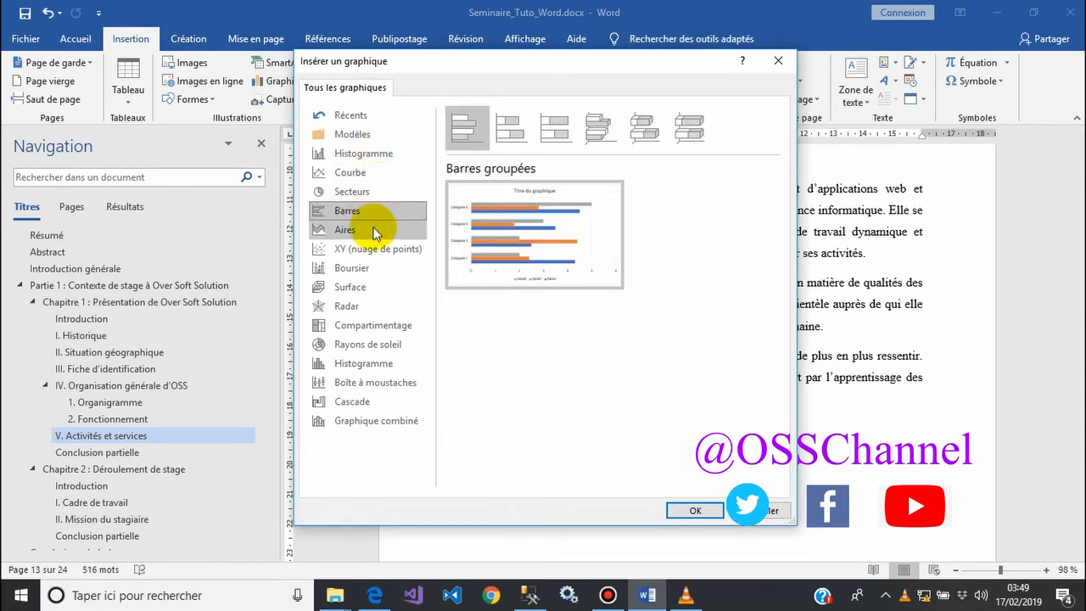
left_click(369, 343)
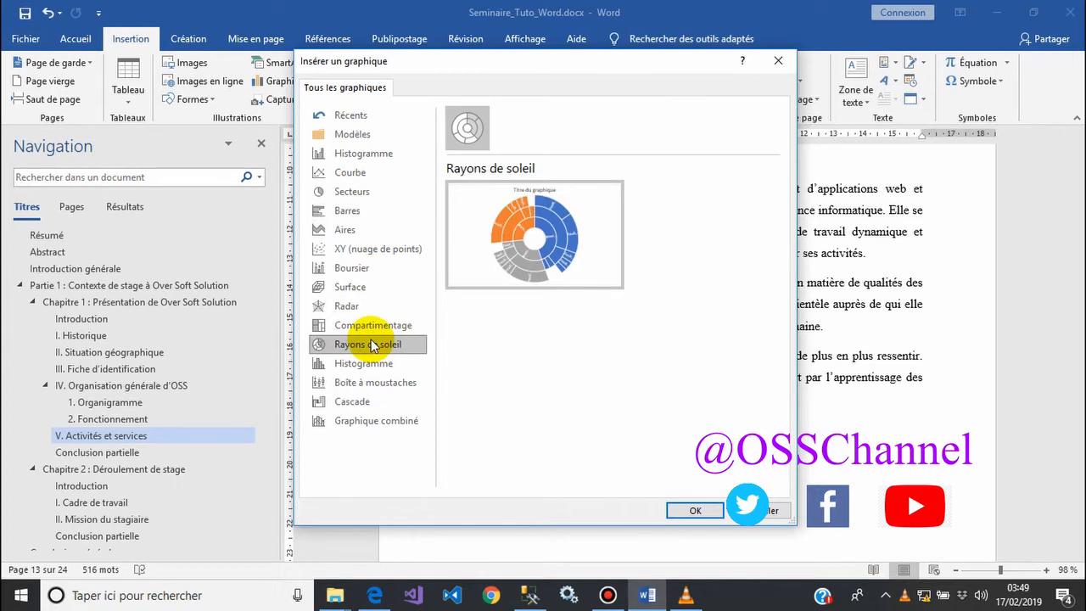
left_click(371, 364)
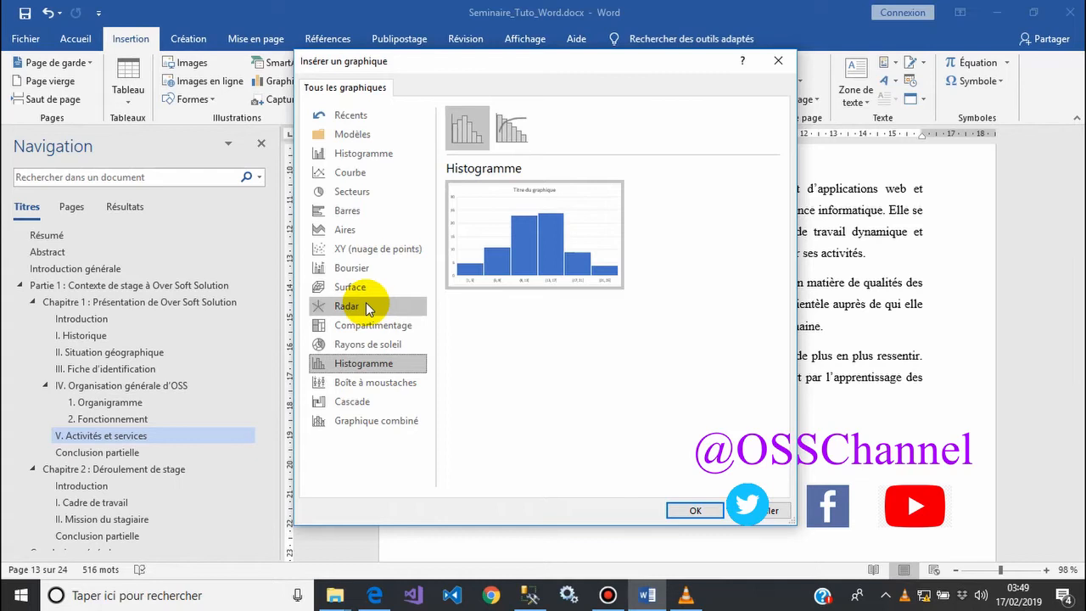
Step: Choose the Secteurs chart type, compare its variants and select "Secteurs en 3D"
left_click(355, 187)
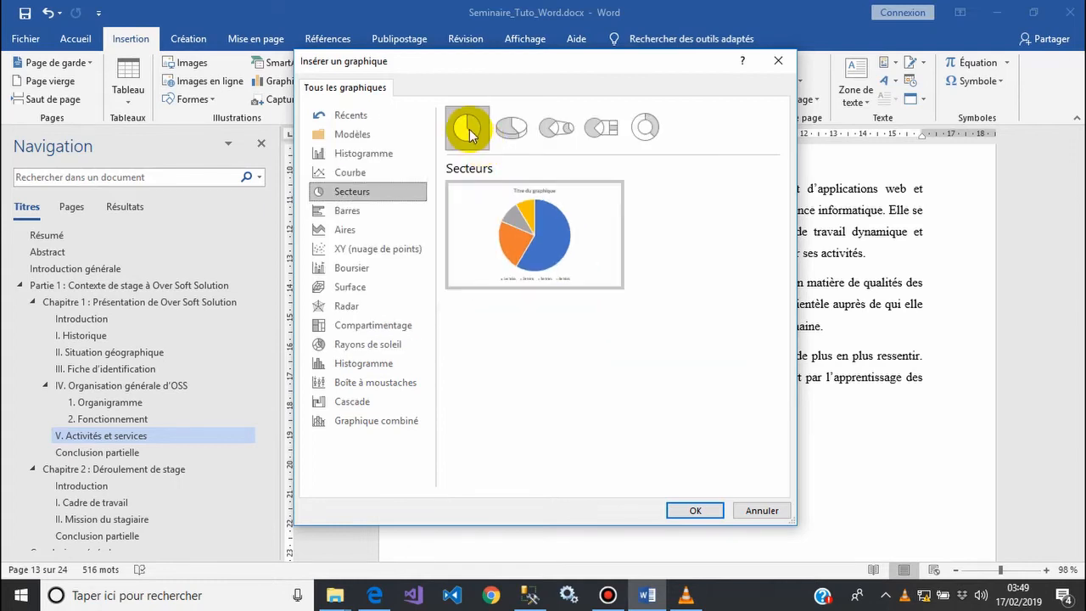
left_click(520, 129)
left_click(557, 128)
left_click(597, 128)
mouse_move(553, 225)
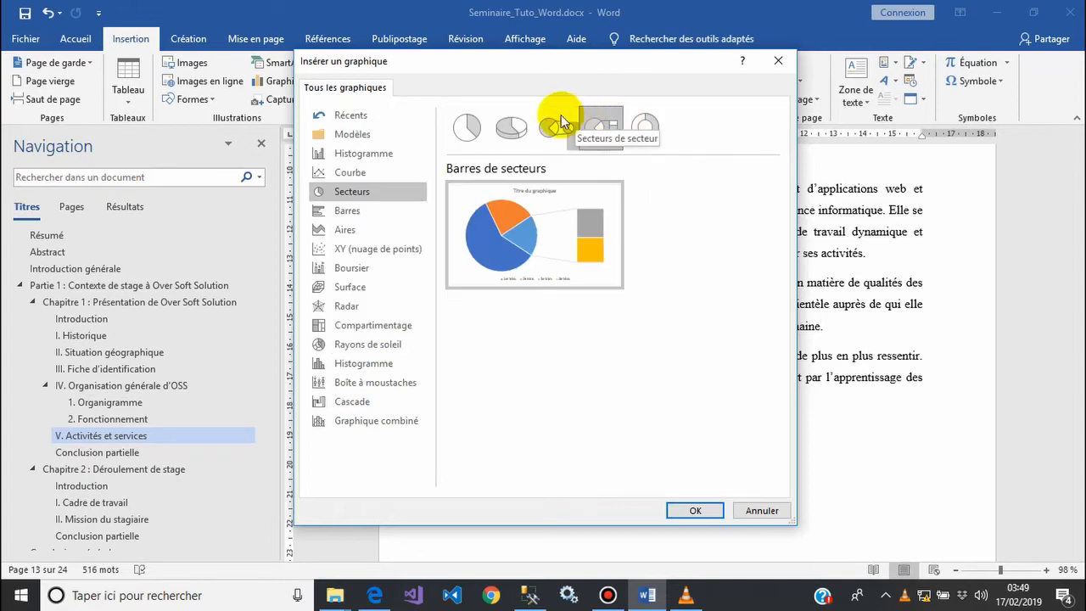
left_click(553, 126)
left_click(509, 126)
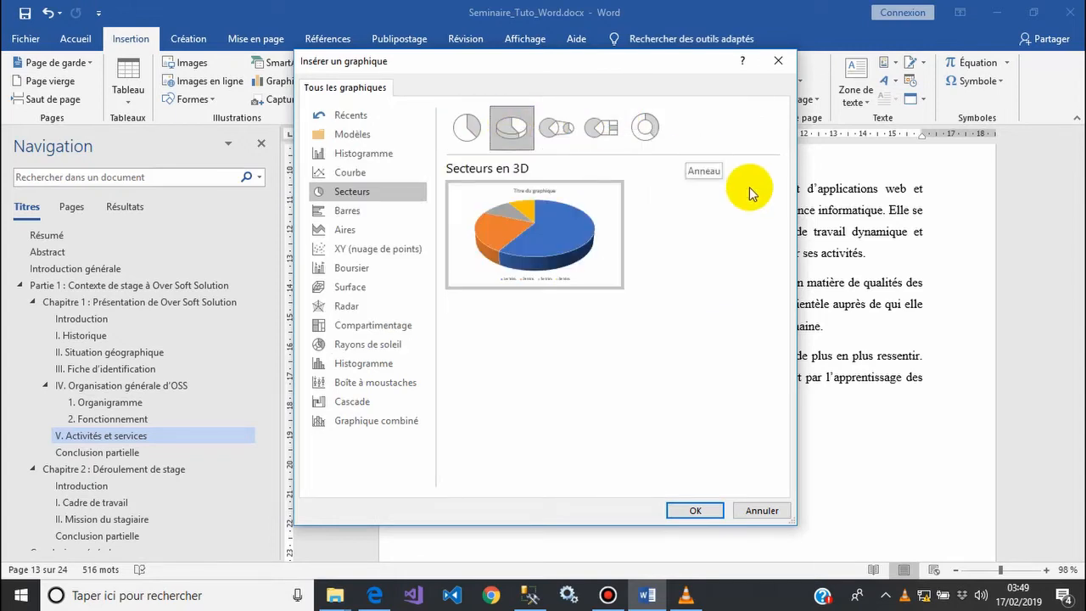
Step: Insert the "Secteurs en 3D" chart and rename its data series "Achats" in the data sheet
left_click(703, 509)
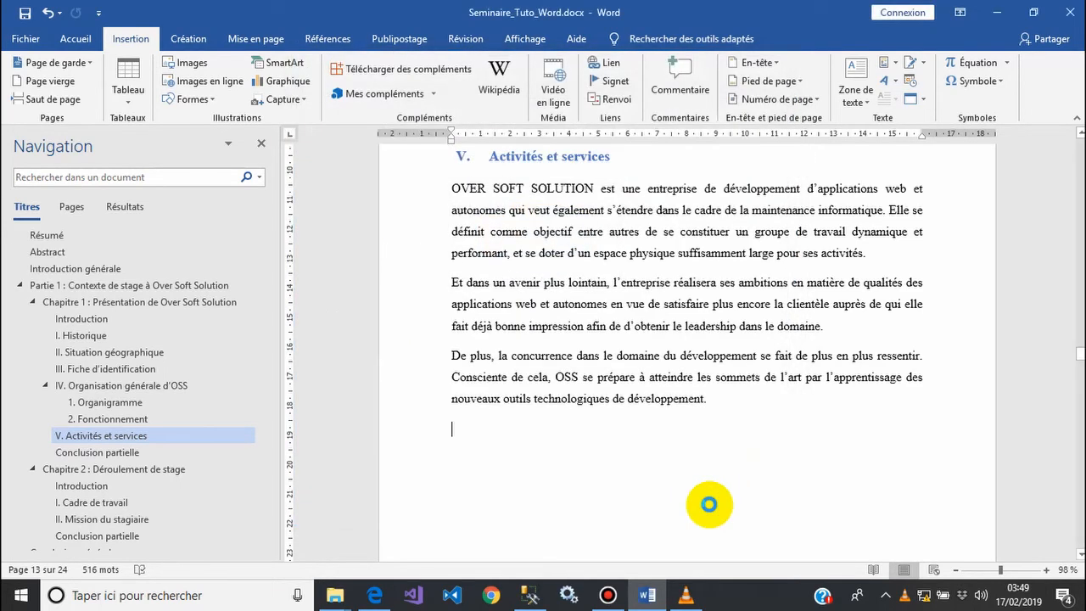
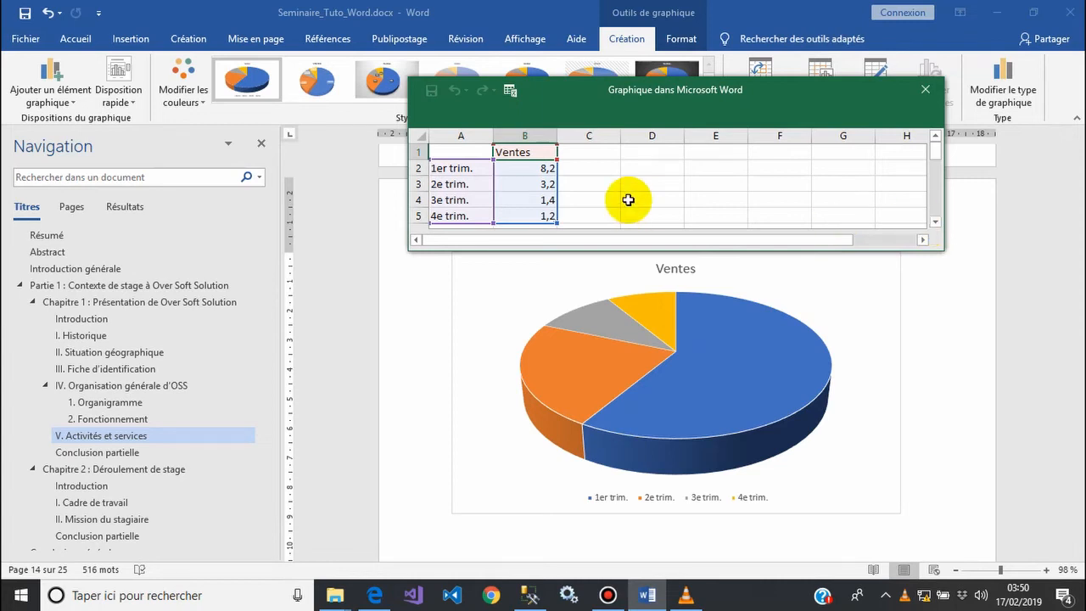
left_click(516, 153)
type("Achats")
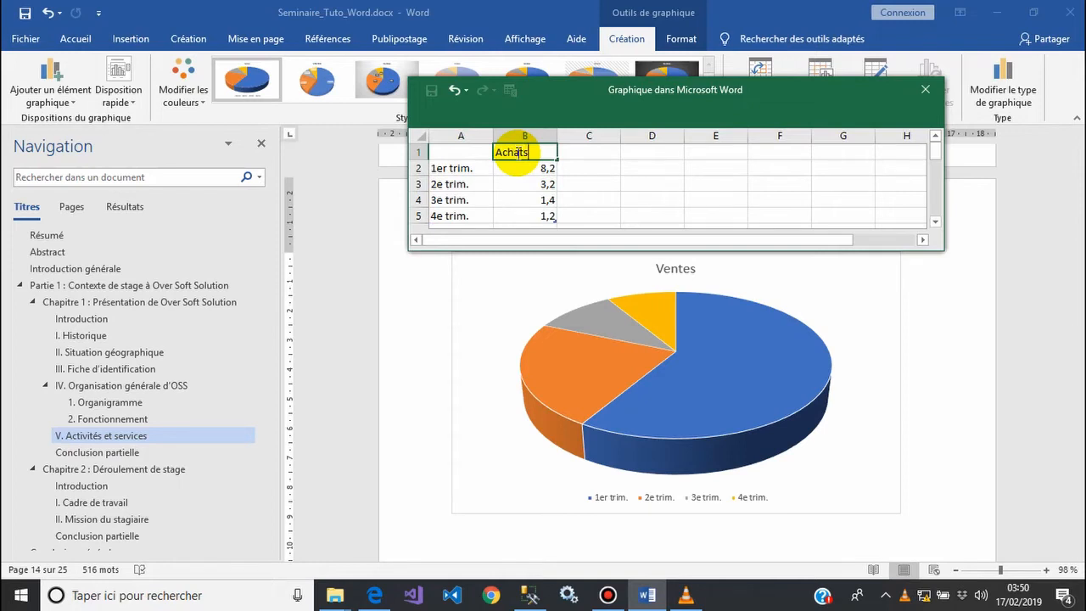
left_click(456, 167)
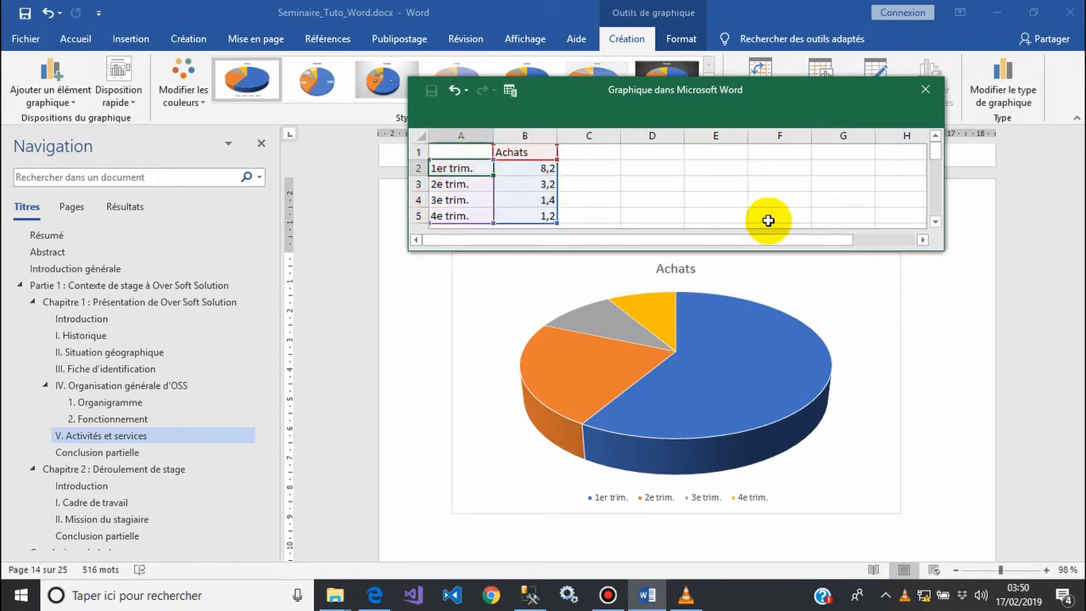
Step: Add a fifth category "5e trim," with the value 2,8 below the last row of the chart data
left_click(935, 222)
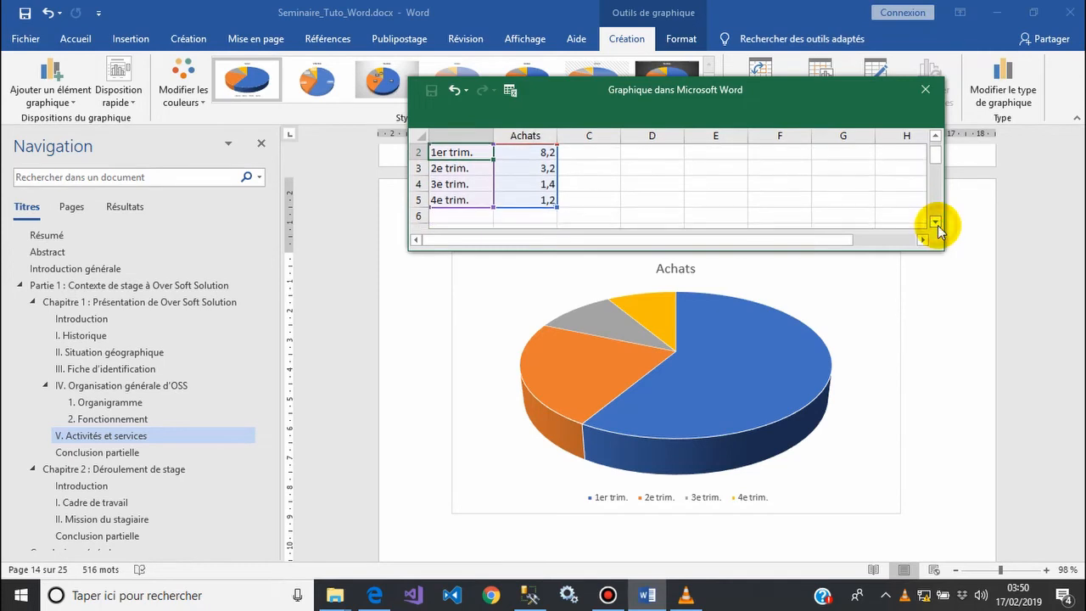
left_click(445, 216)
type("5e tri")
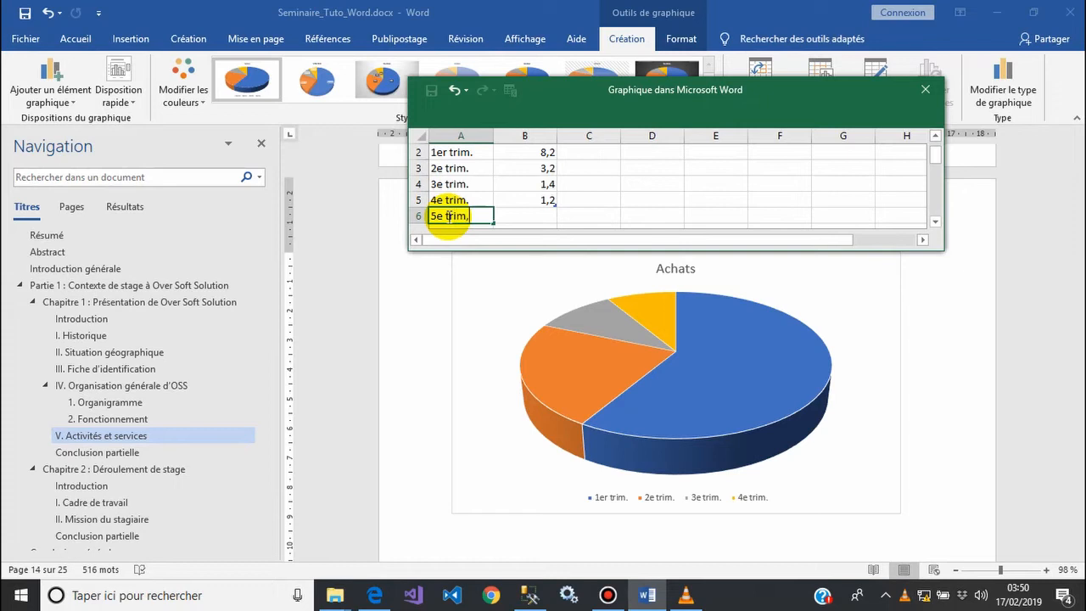
type("m,")
left_click(527, 214)
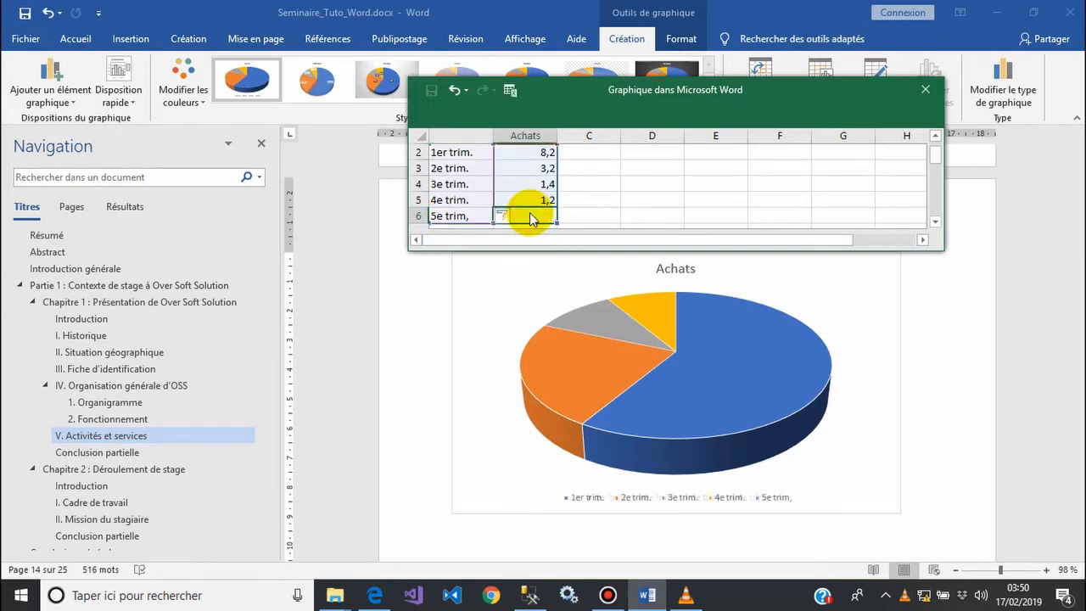
type("2,")
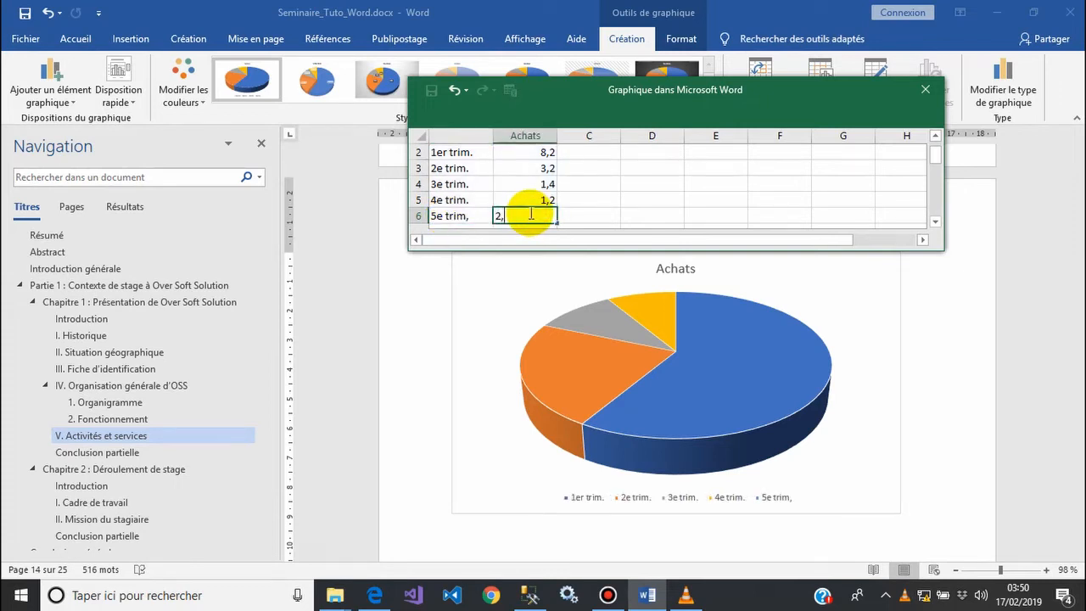
type("8")
Step: Correct the fifth category's label in the chart data to "5e trim." with a period
left_click(465, 215)
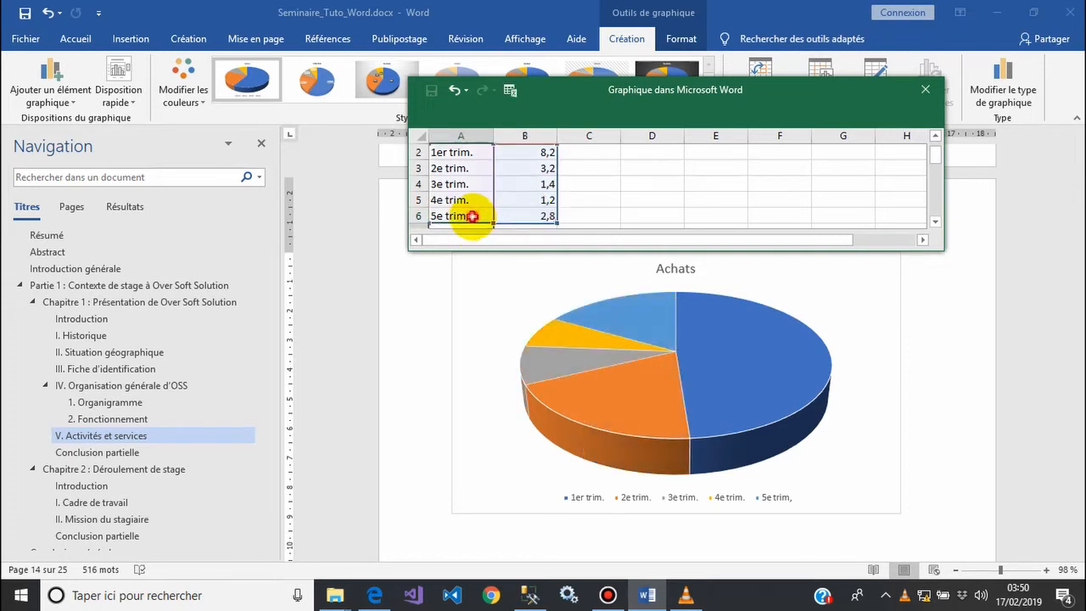
double_click(473, 215)
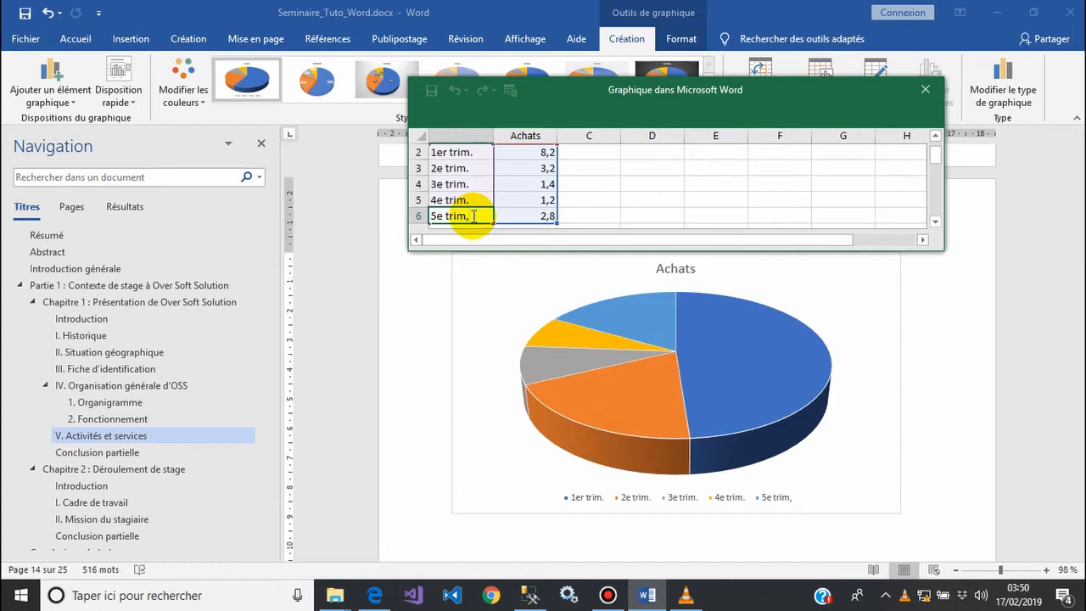
key("BackSpace")
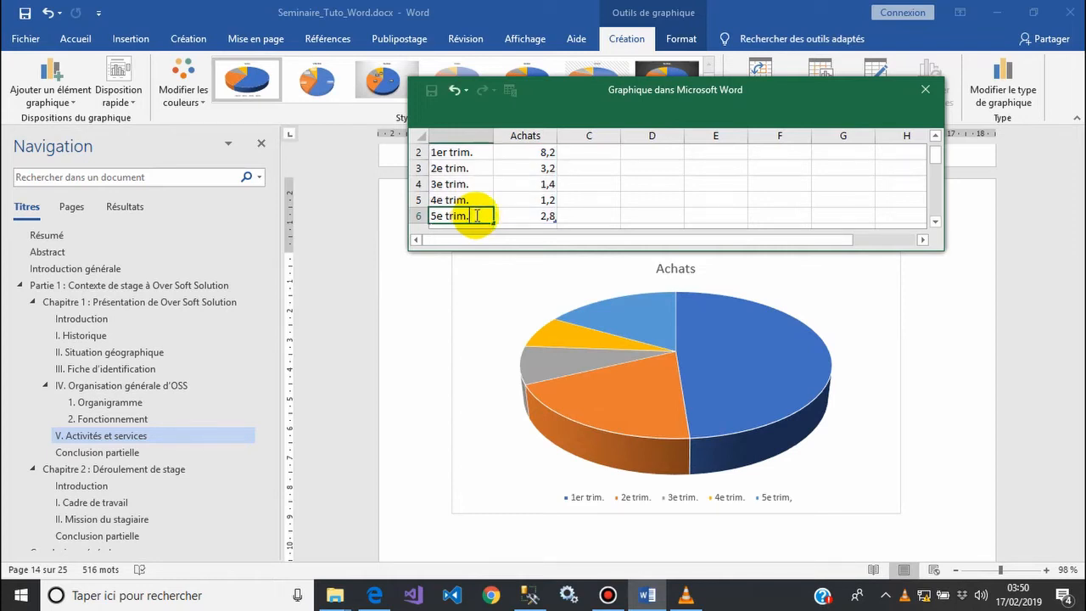
left_click(577, 218)
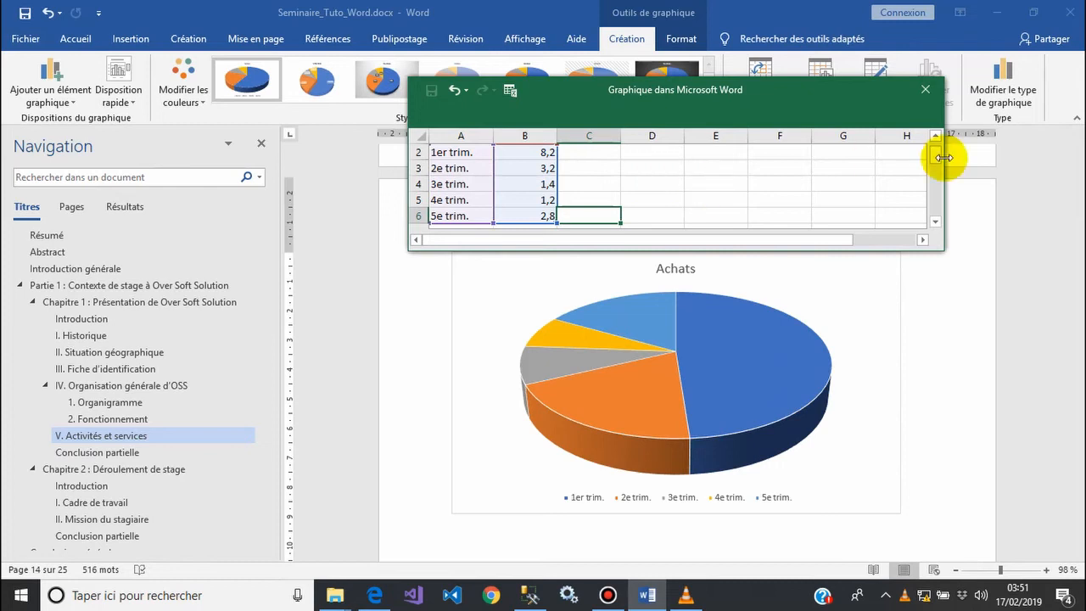
Step: Close the chart's data sheet and save the document
left_click_drag(937, 162, 908, 145)
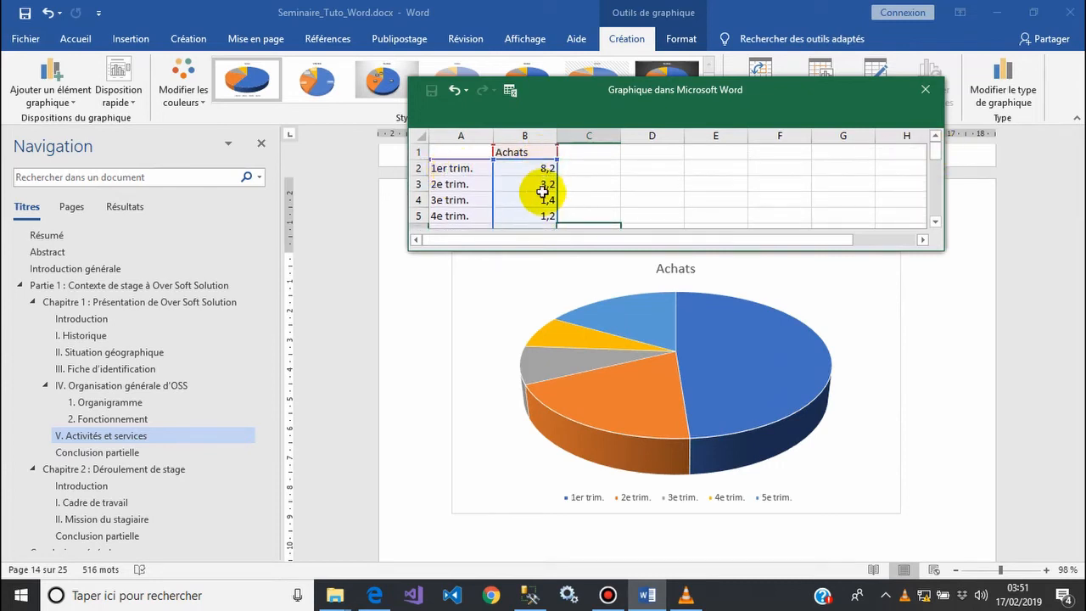
left_click(926, 89)
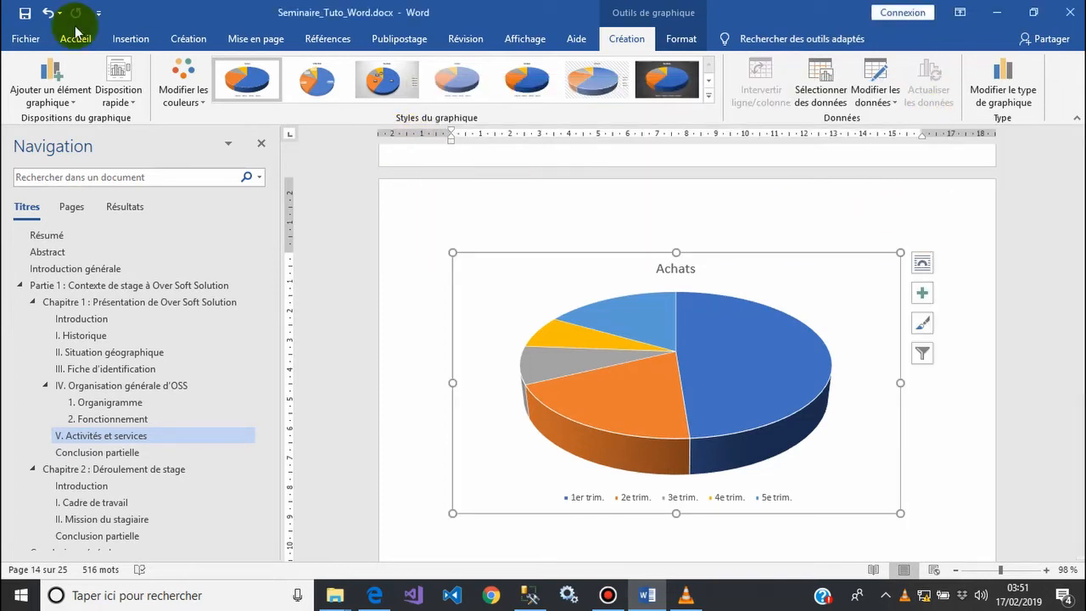
left_click(27, 14)
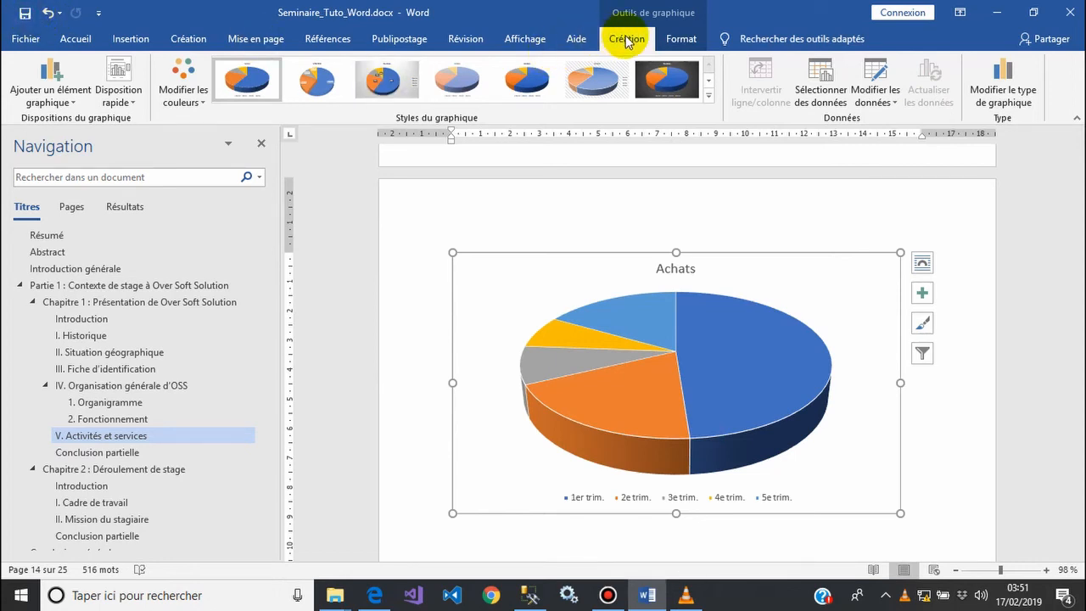
Step: Look over the chart's formatting options and preview the available colour palettes on the pie
left_click(688, 41)
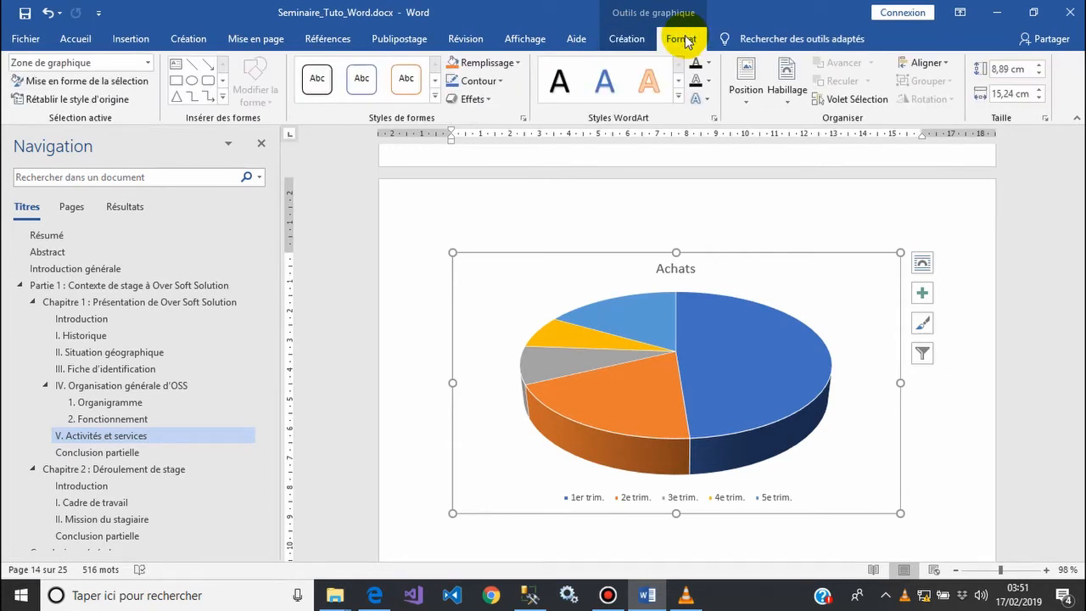
left_click(628, 41)
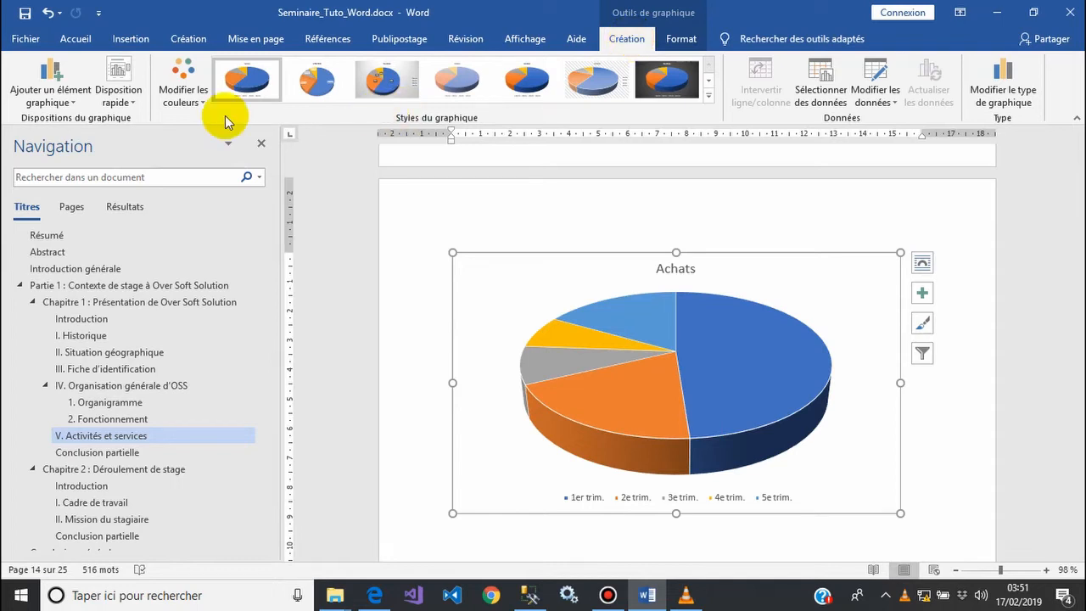
left_click(180, 95)
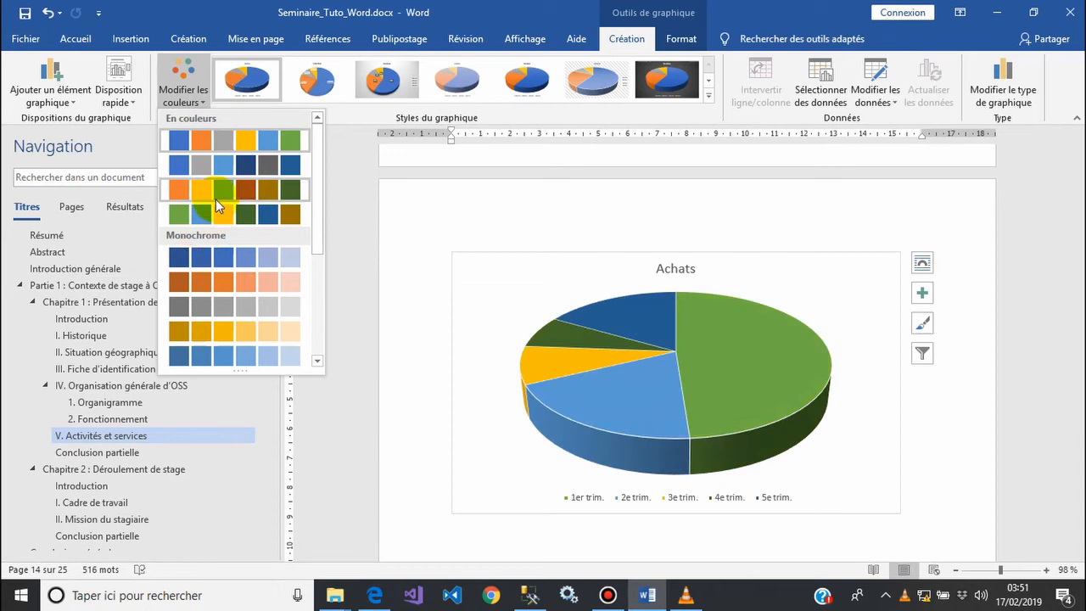
Step: Try several chart styles on the pie, including Style 3 and Style 2, and return to the first style
left_click(472, 86)
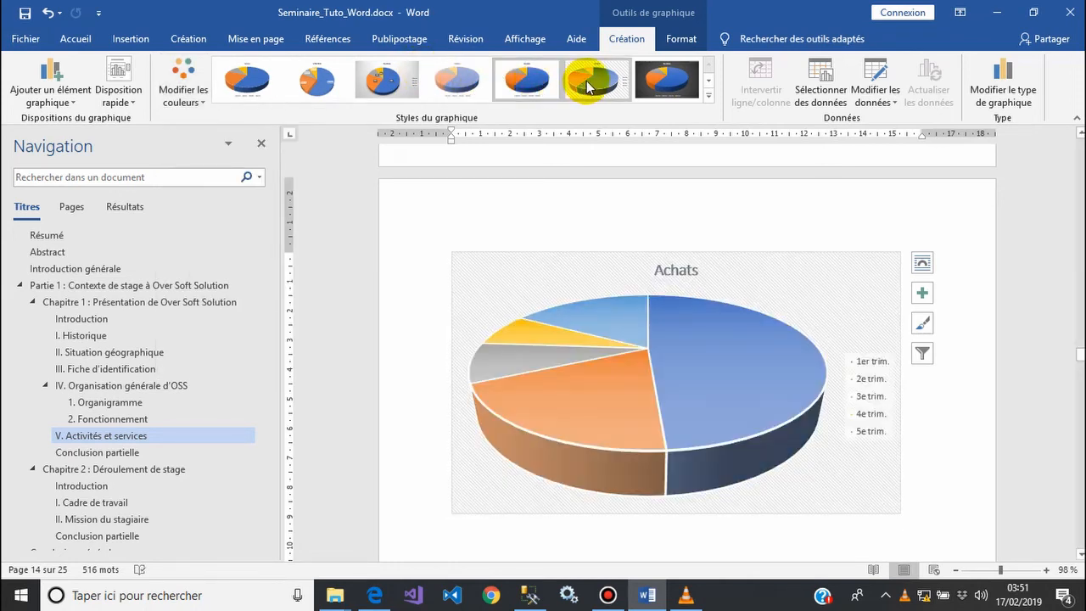
left_click(412, 87)
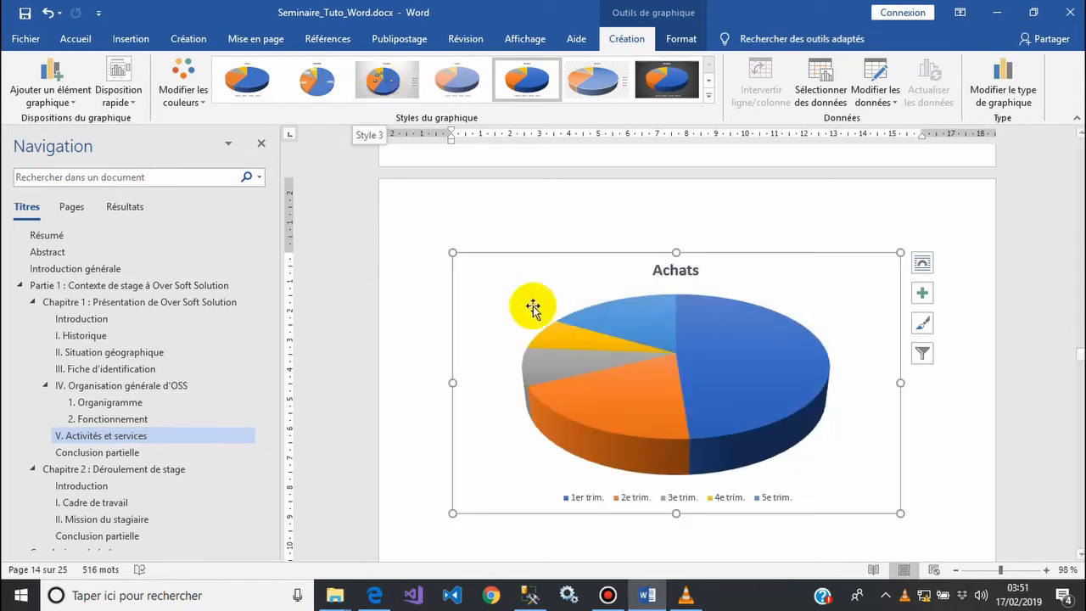
left_click(380, 79)
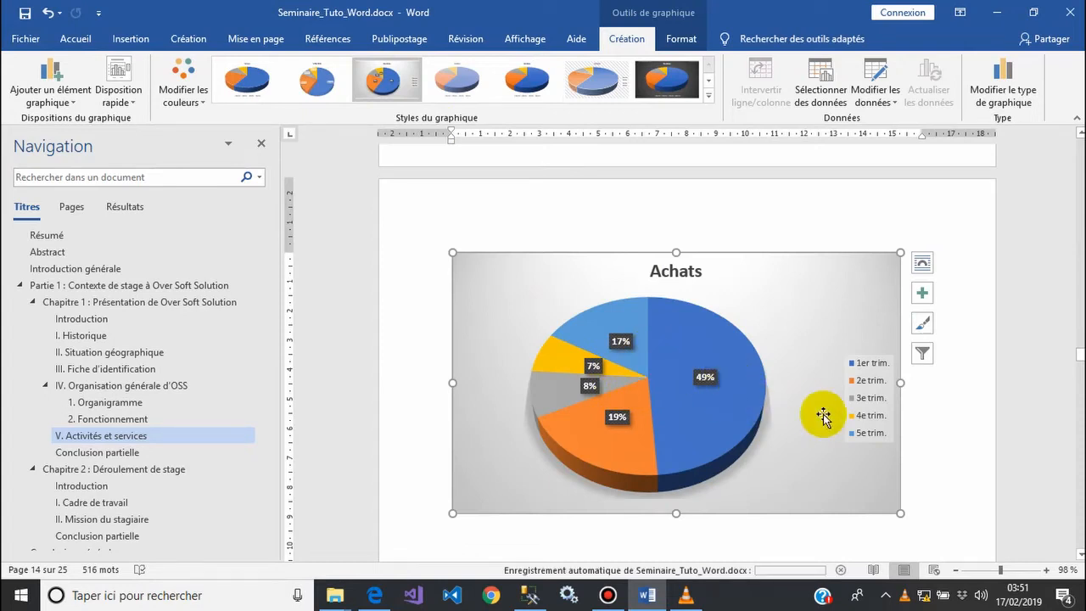
left_click(304, 84)
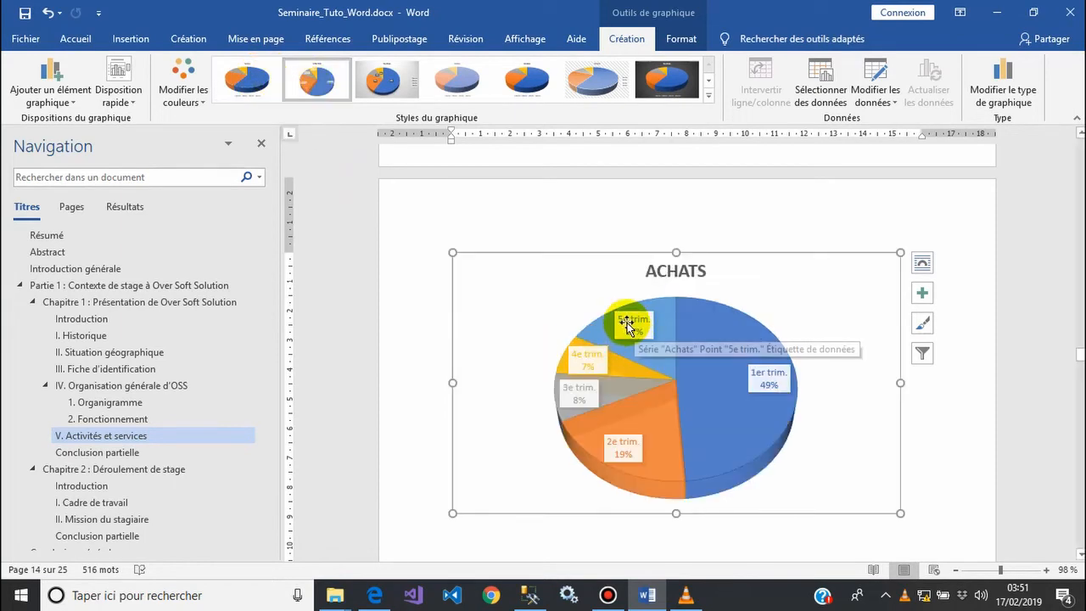
left_click(262, 90)
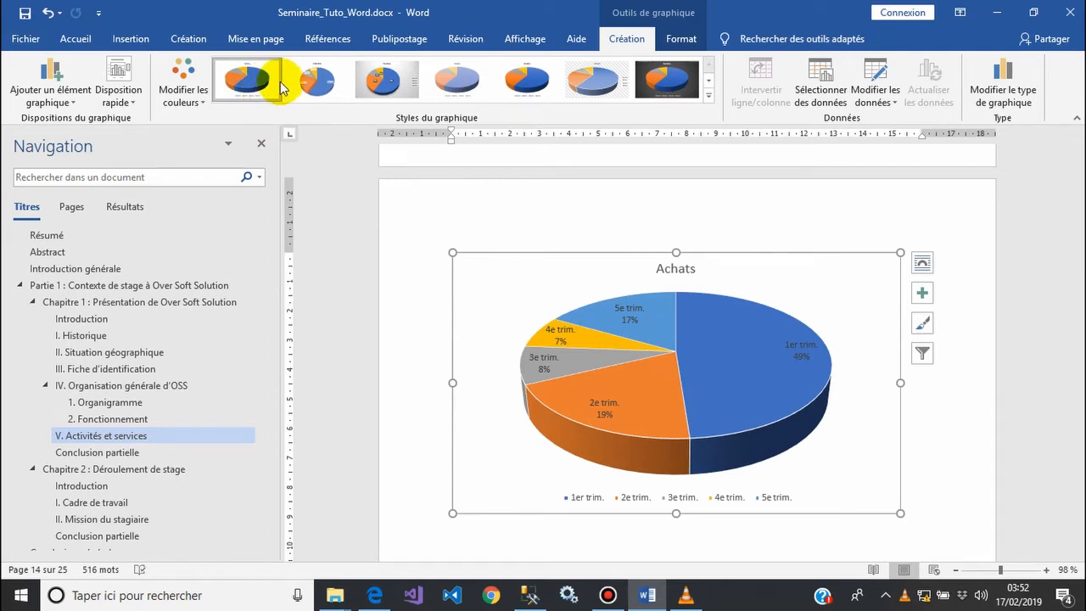
Step: Set the pie's data labels to "Bord extérieur" and apply the quick layout "Disposition 2" to the chart
left_click(68, 102)
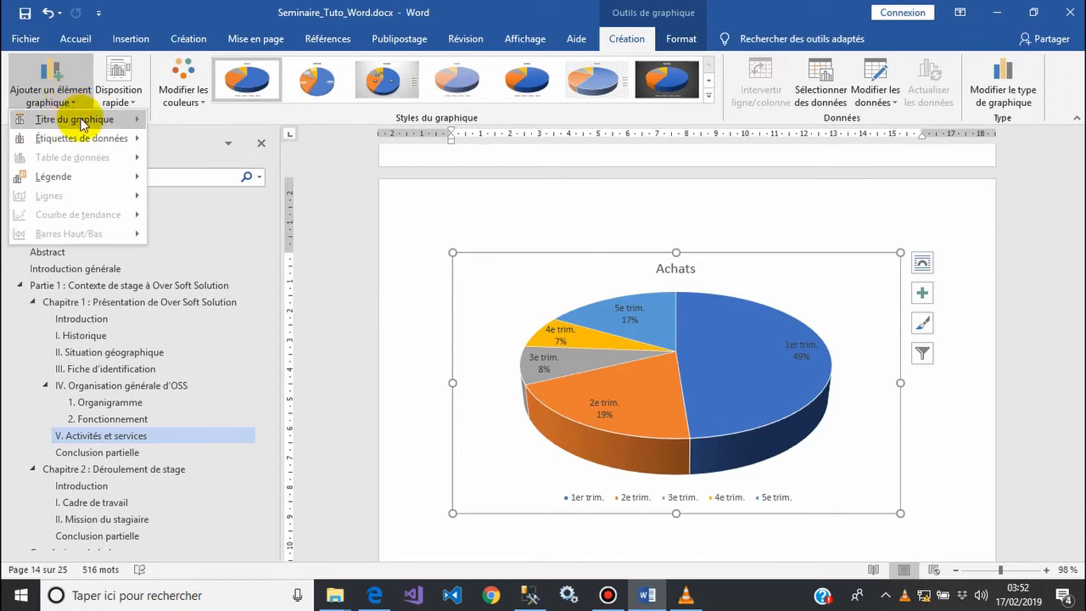
left_click(82, 123)
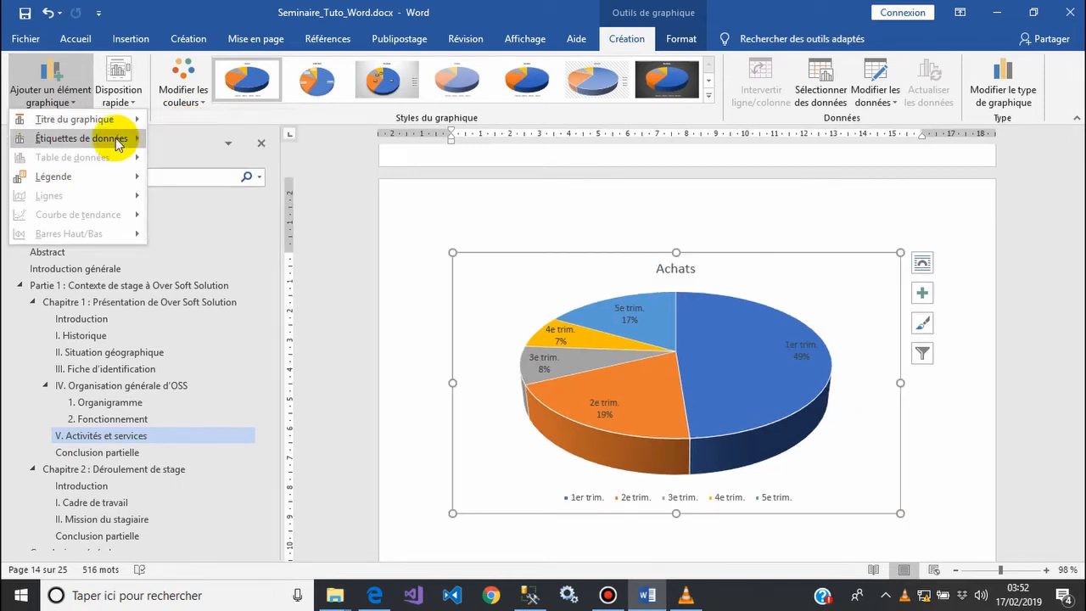
mouse_move(116, 140)
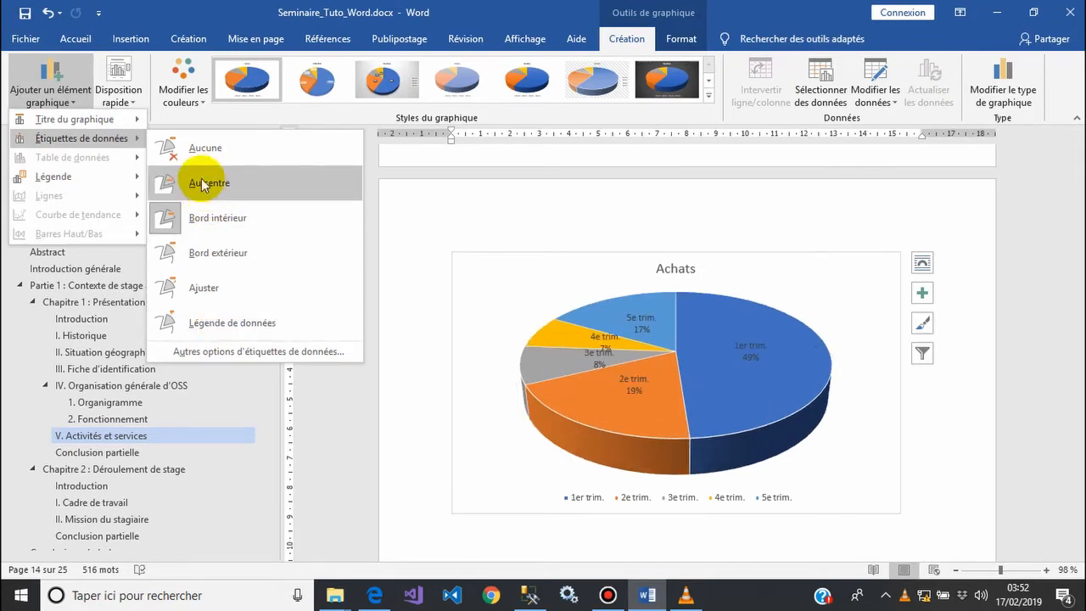
left_click(208, 254)
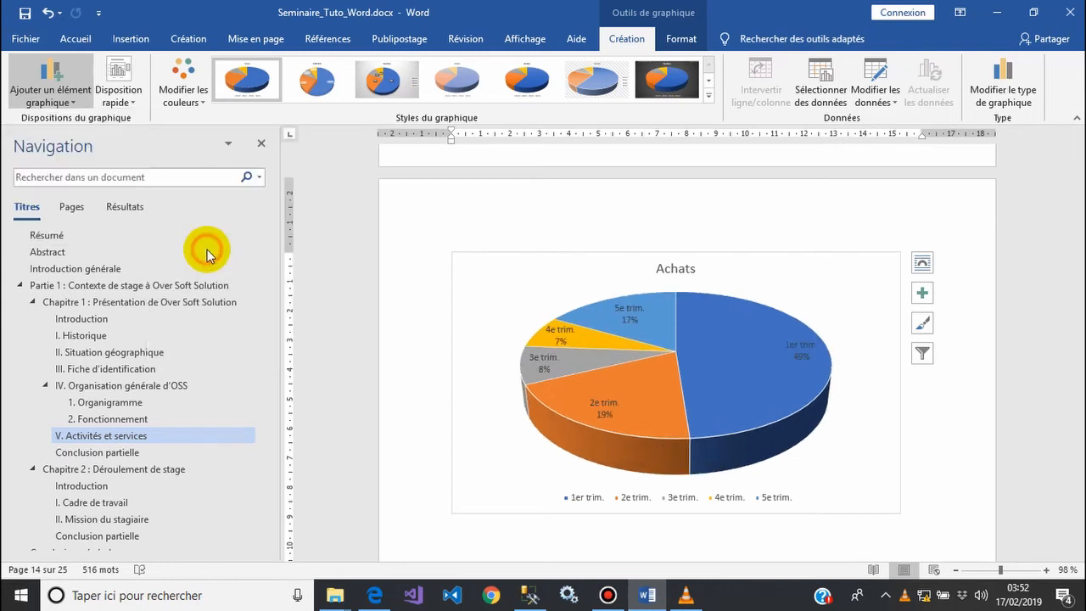
left_click(117, 100)
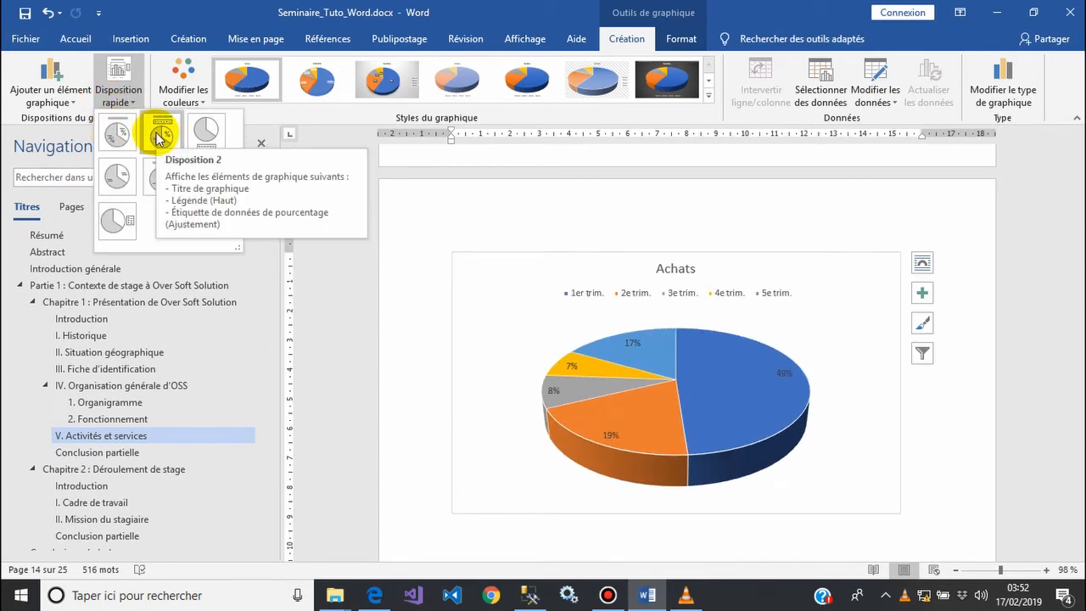
left_click(158, 135)
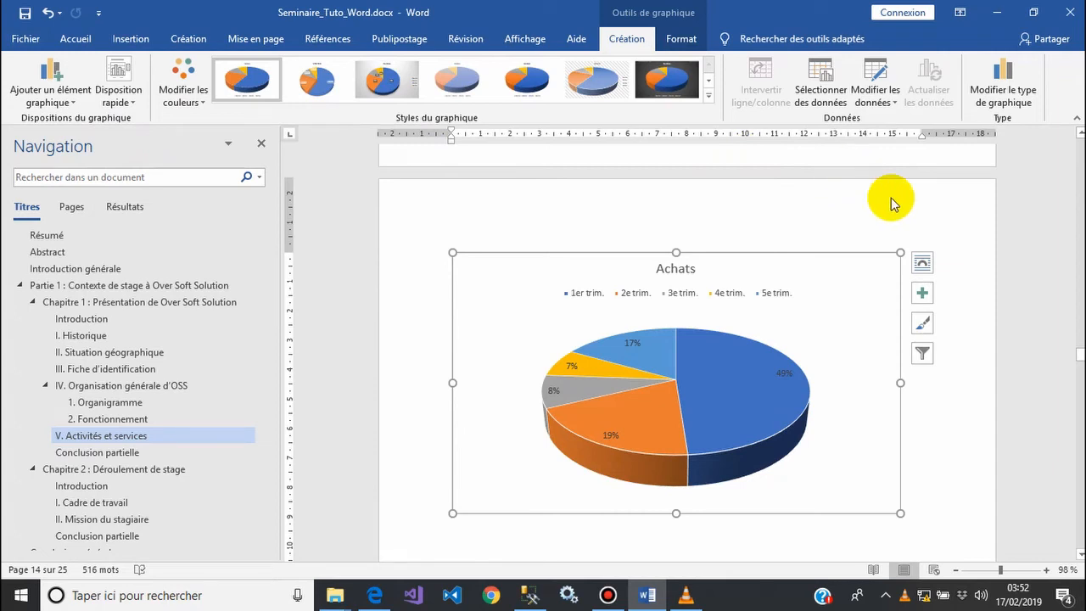
Step: View the data-editing choices and the chart's elements, turning the chart title off and back on
left_click(883, 102)
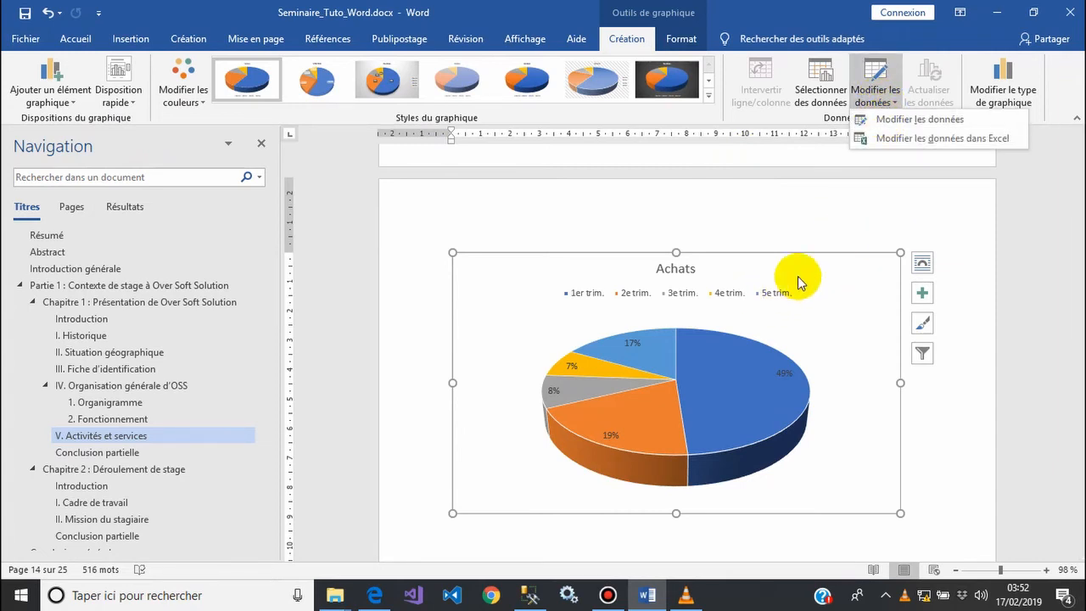
left_click(922, 297)
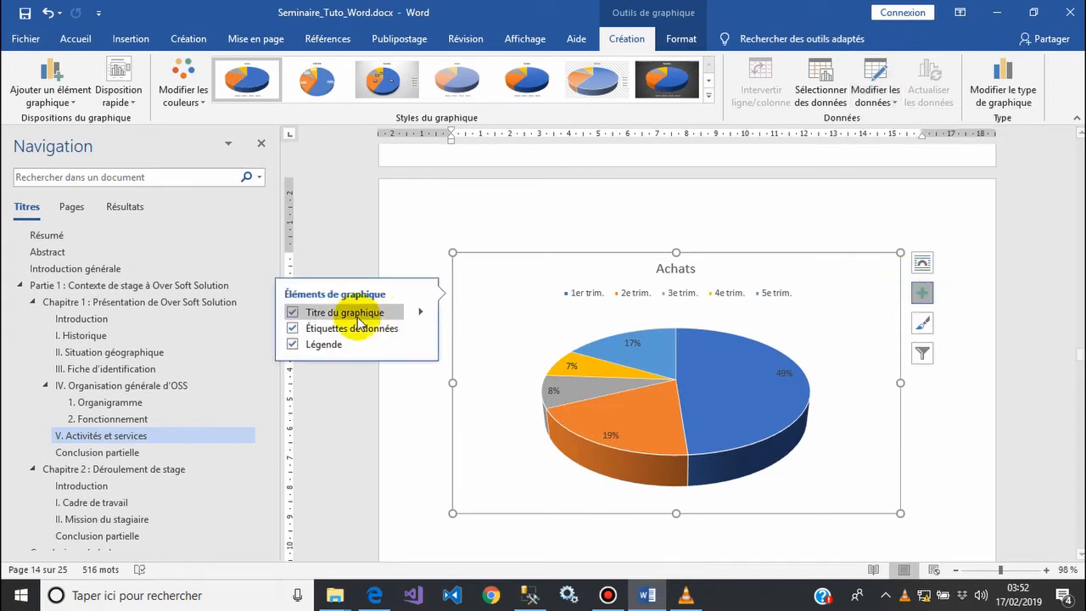
left_click(422, 315)
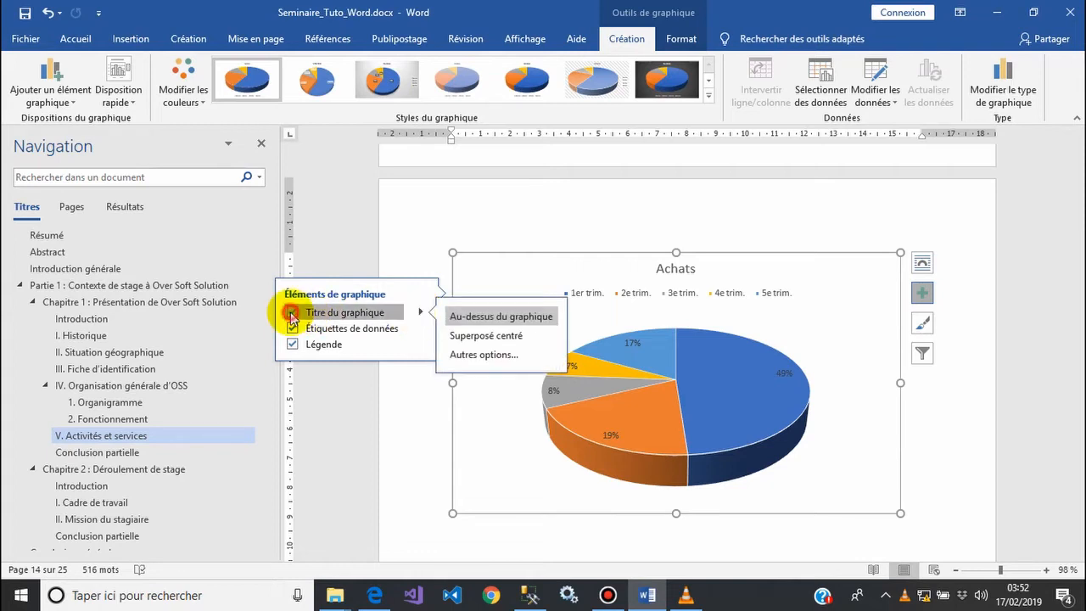
left_click(292, 313)
left_click(292, 314)
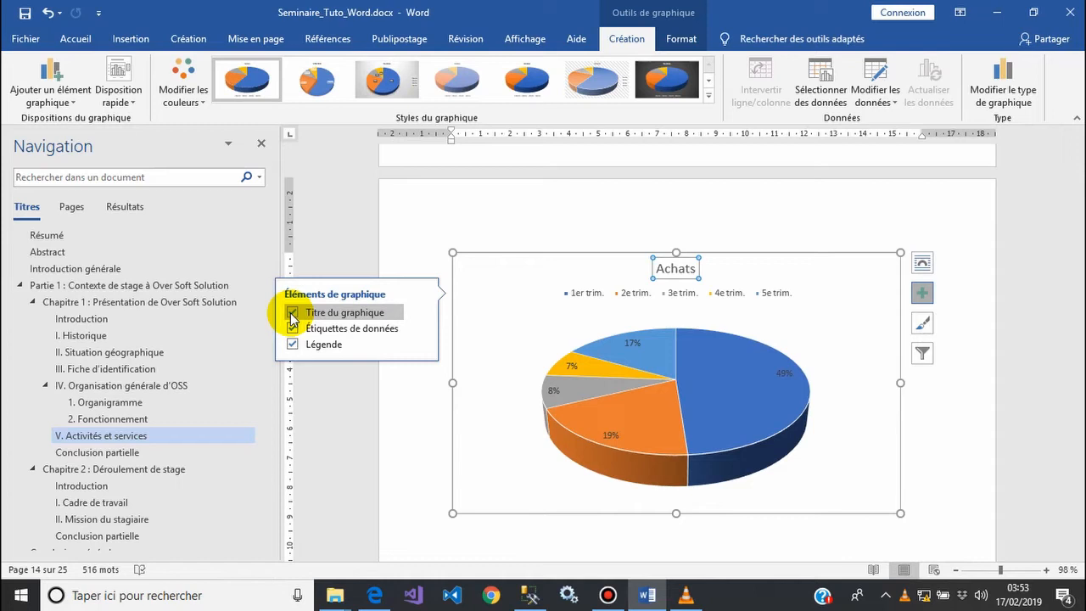
Step: Open the chart's data sheet and add a "Ventes" column heading in cell C1, beside "Achats"
left_click(922, 325)
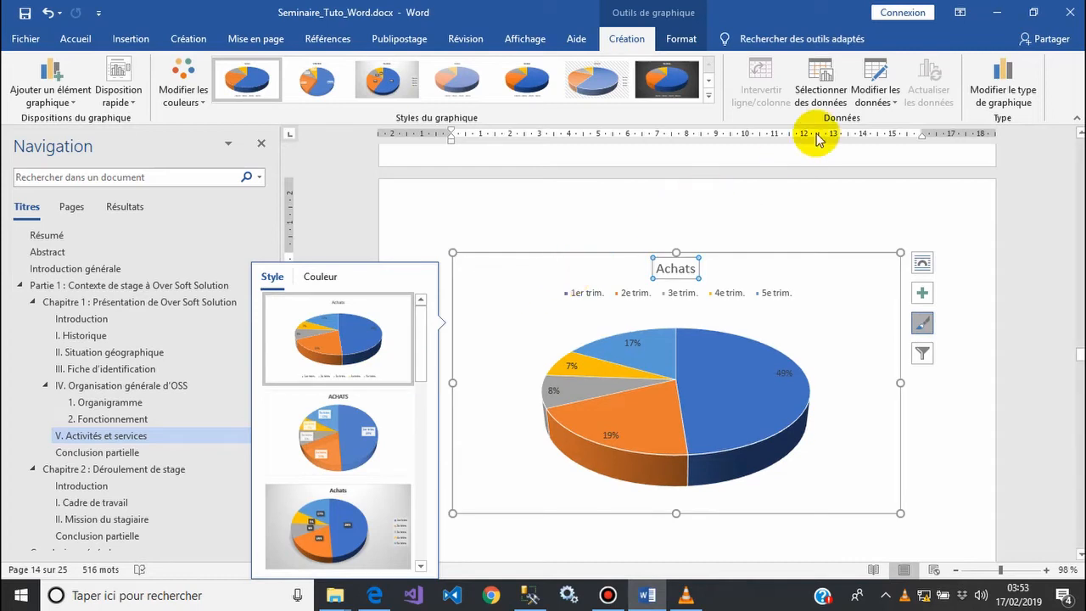
left_click(874, 79)
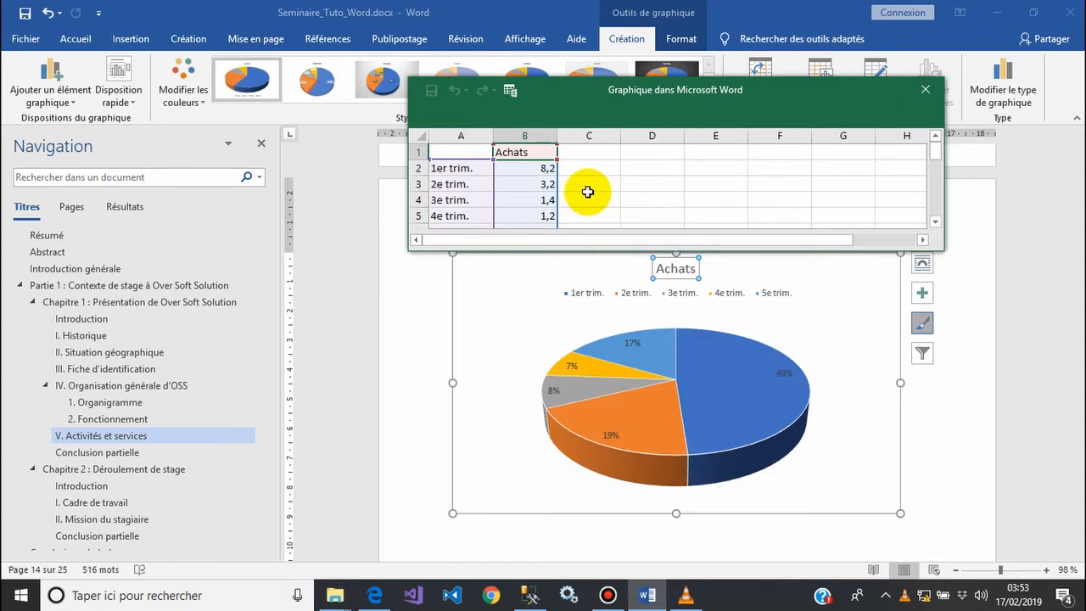
left_click(573, 153)
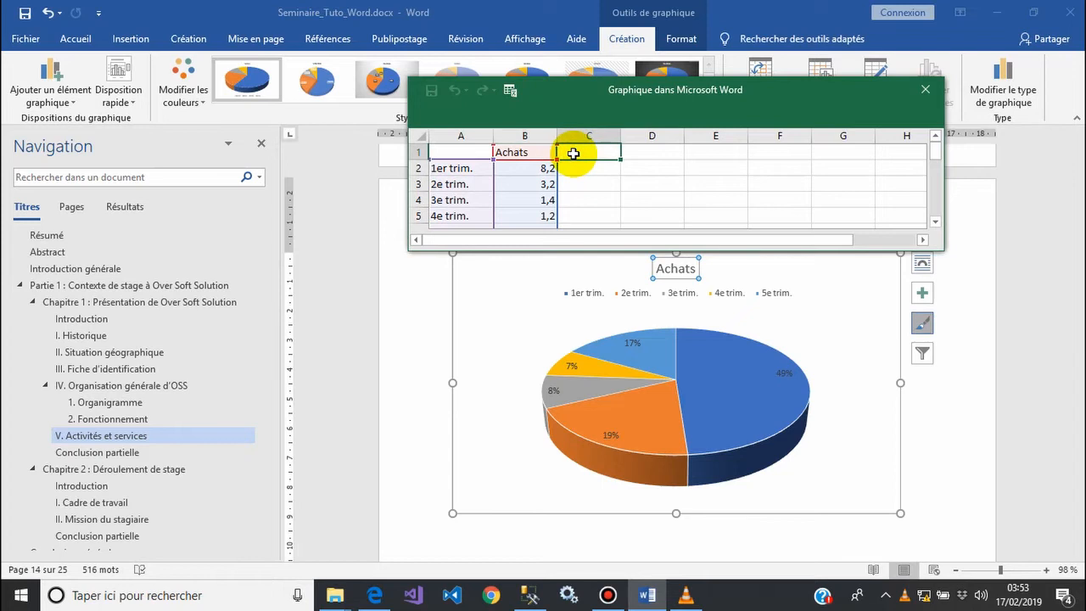
type("V")
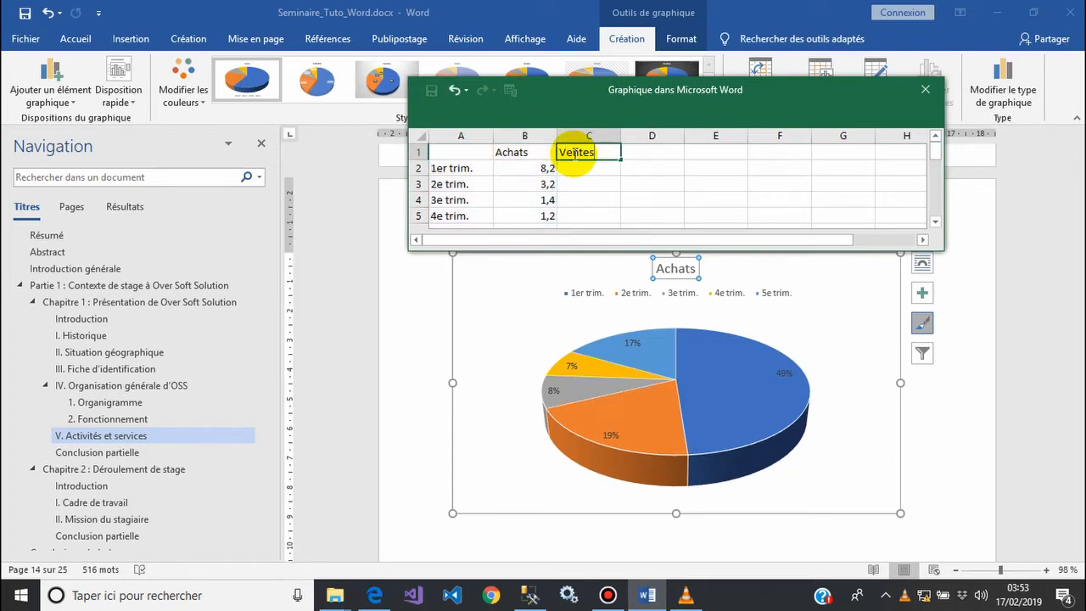
type("entes")
Step: Enter the Ventes values 5,4, 10,8, 2 and 4 for the first four quarters in cells C2 to C5
left_click(576, 172)
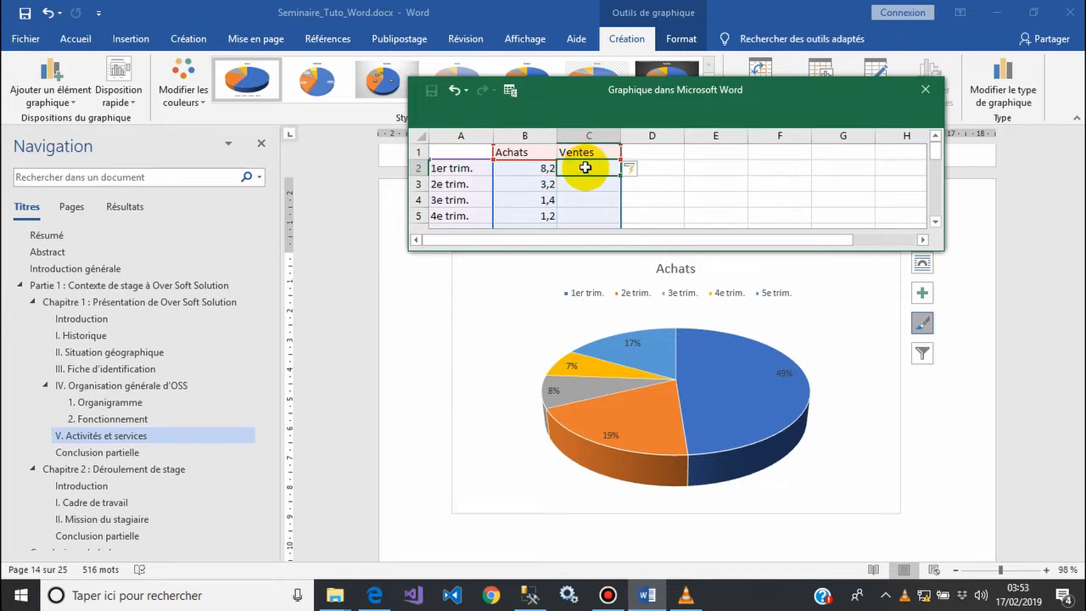
type("5,4")
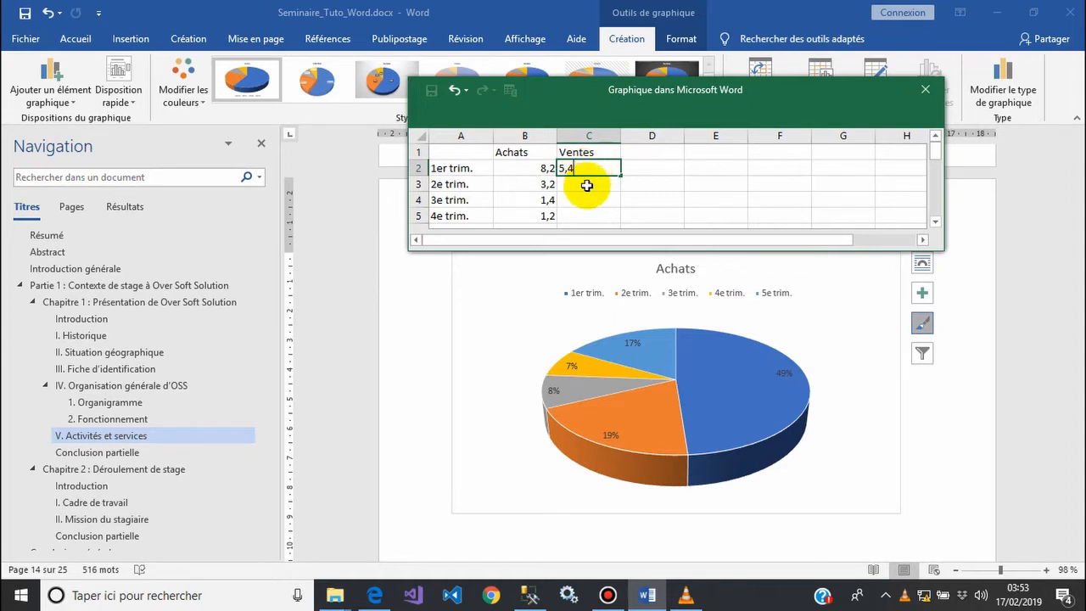
left_click(585, 185)
type("10,8")
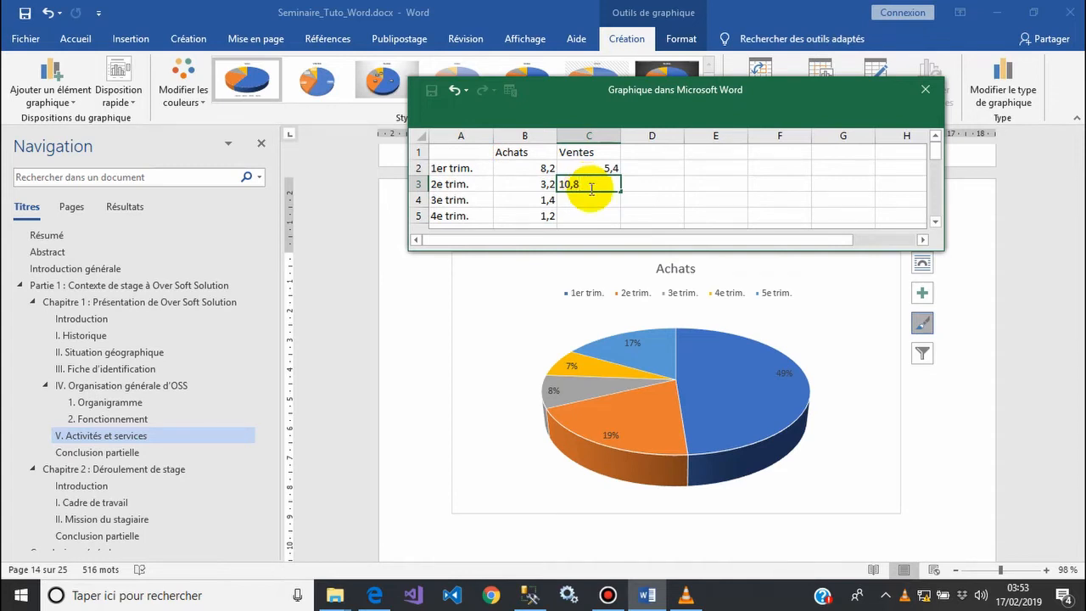
left_click(591, 202)
type("6")
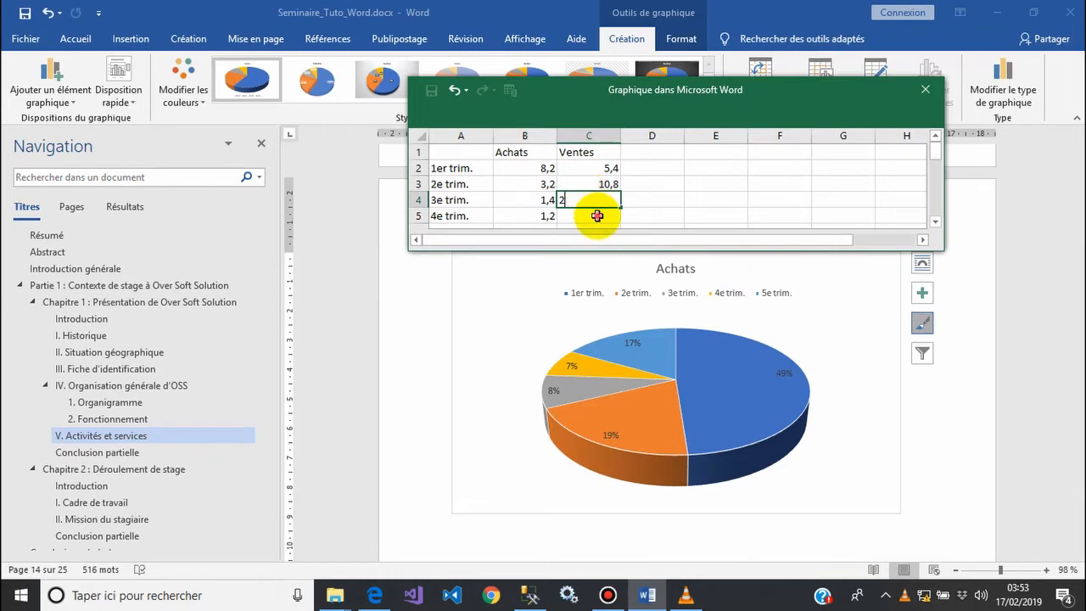
left_click(597, 216)
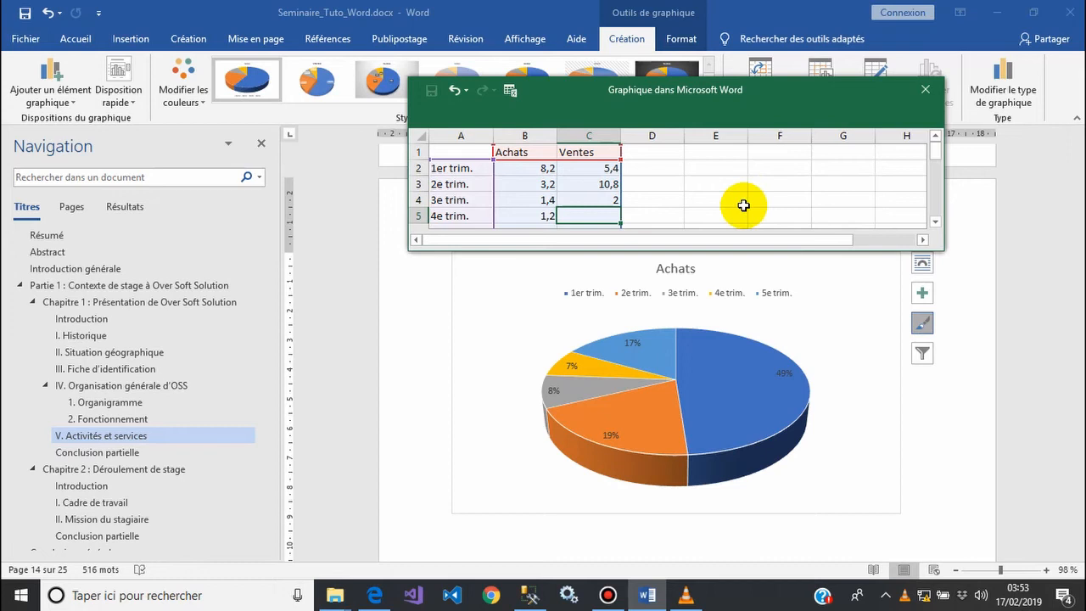
type("4")
Step: Enter 1 as the Ventes value for "5e trim." in cell C6 and close the data sheet
left_click(935, 221)
left_click(935, 222)
left_click(597, 201)
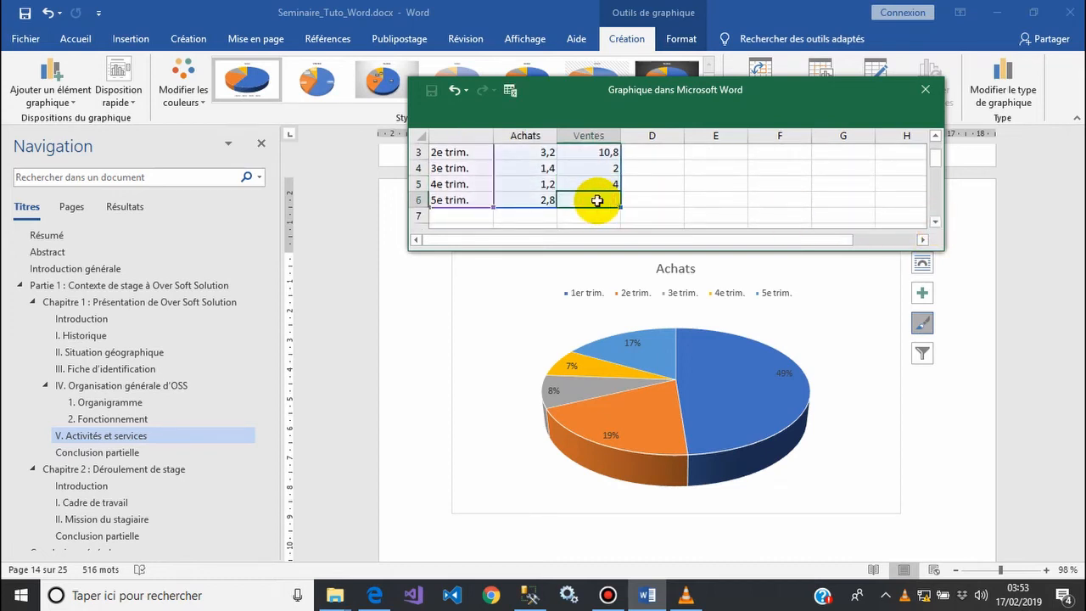
type("1")
left_click(870, 164)
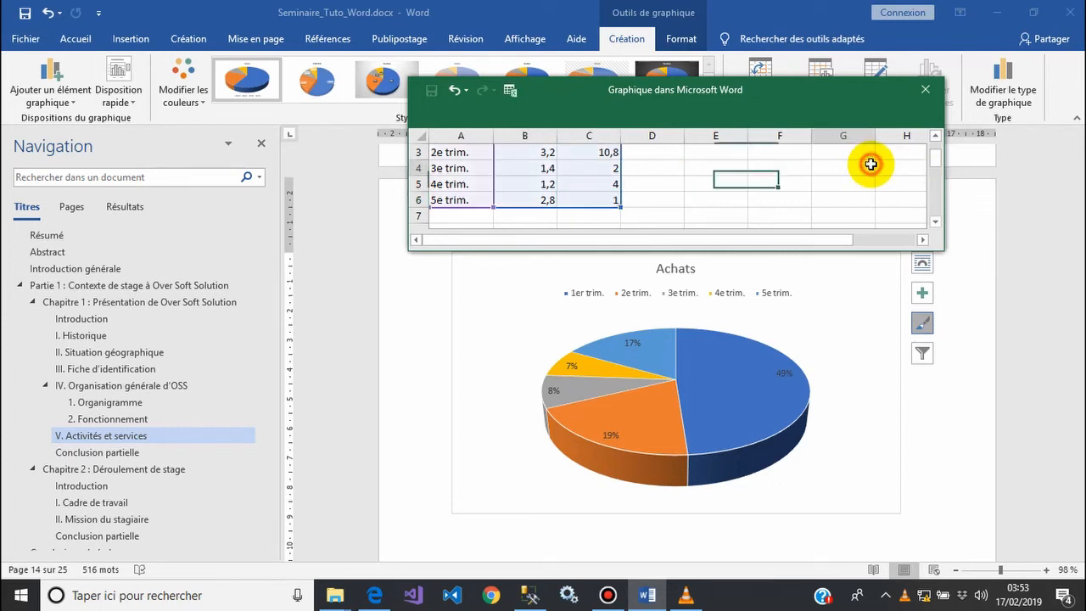
left_click_drag(936, 163, 939, 151)
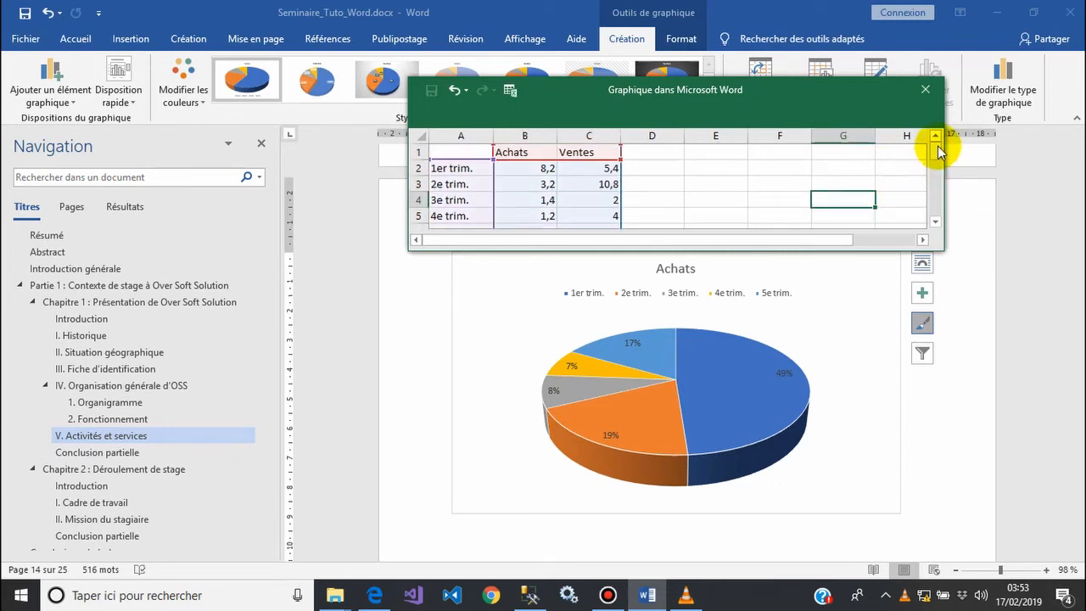
left_click(924, 90)
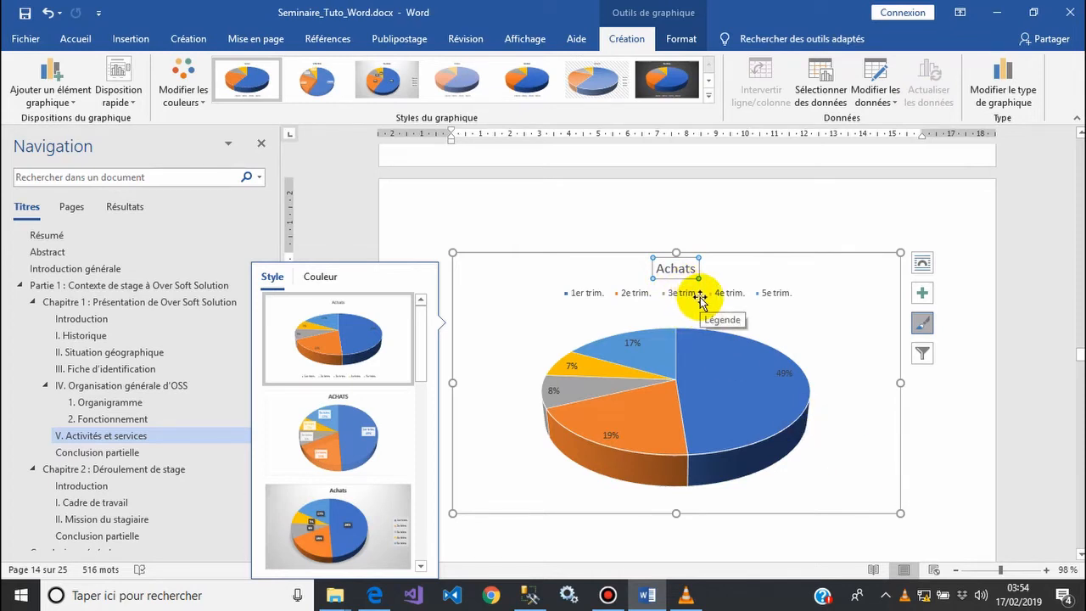
Step: View the outline colours and preview the theme shape styles available for the chart title
left_click(679, 43)
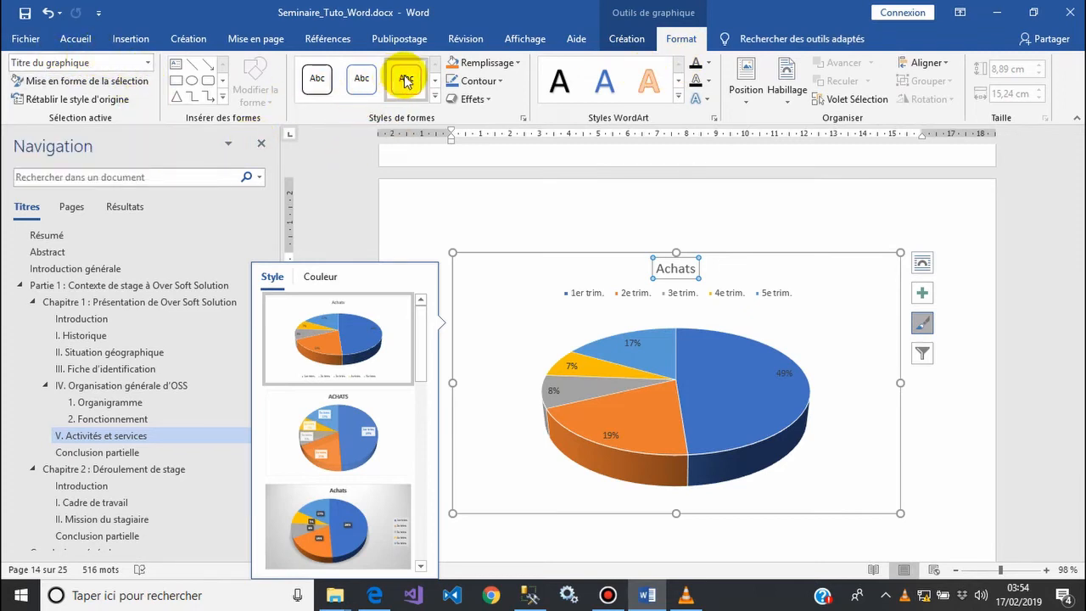
left_click(487, 81)
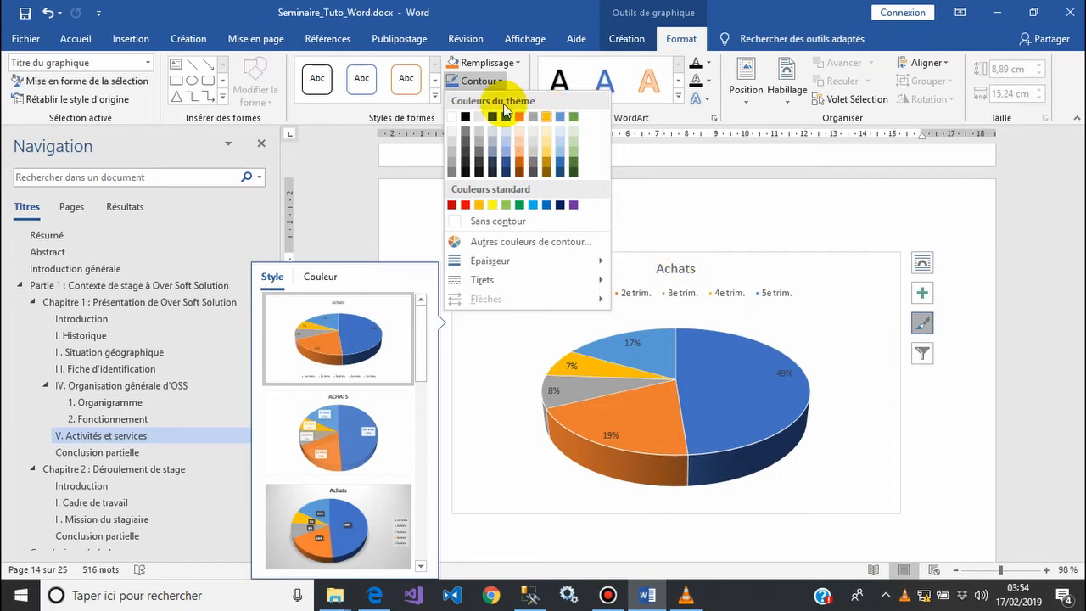
left_click(436, 88)
left_click(435, 95)
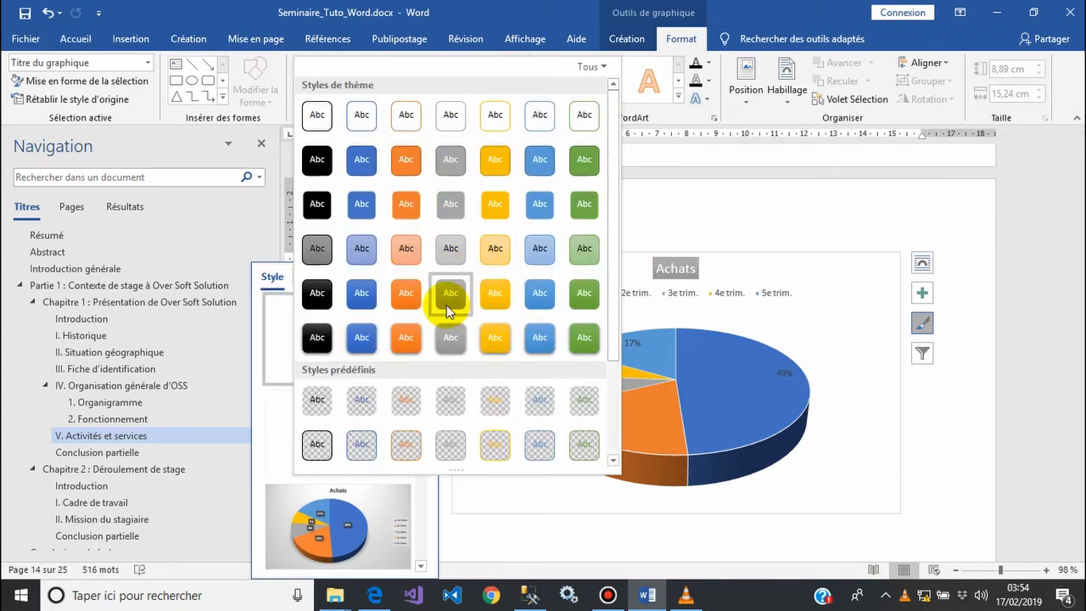
Step: Select the chart's "Zone de traçage" and "Série "Achats"" in turn to see which parts can be formatted
left_click(137, 59)
left_click(146, 64)
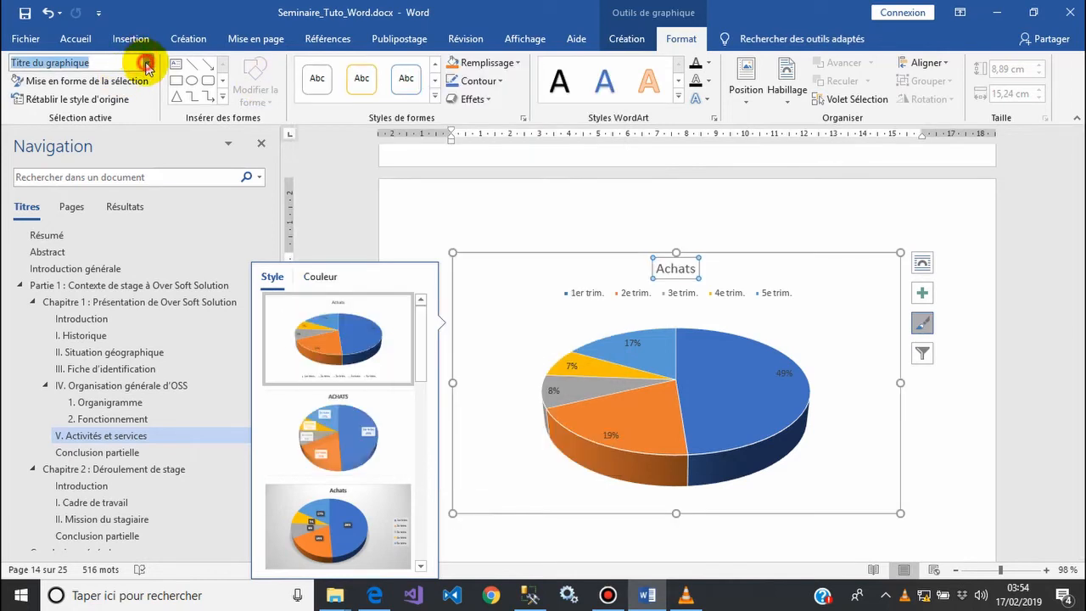
left_click(104, 135)
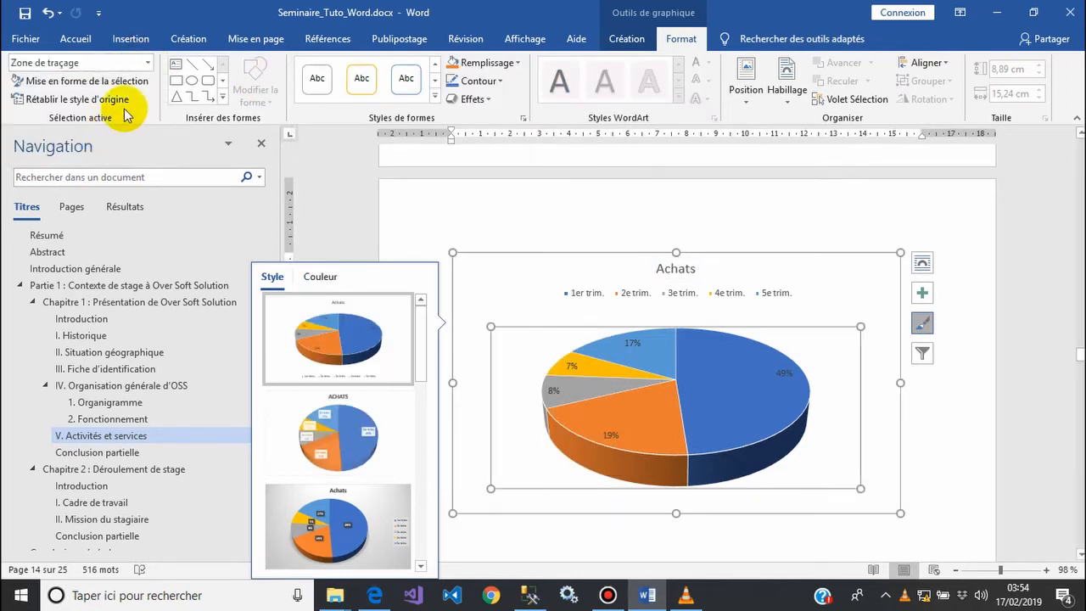
left_click(149, 64)
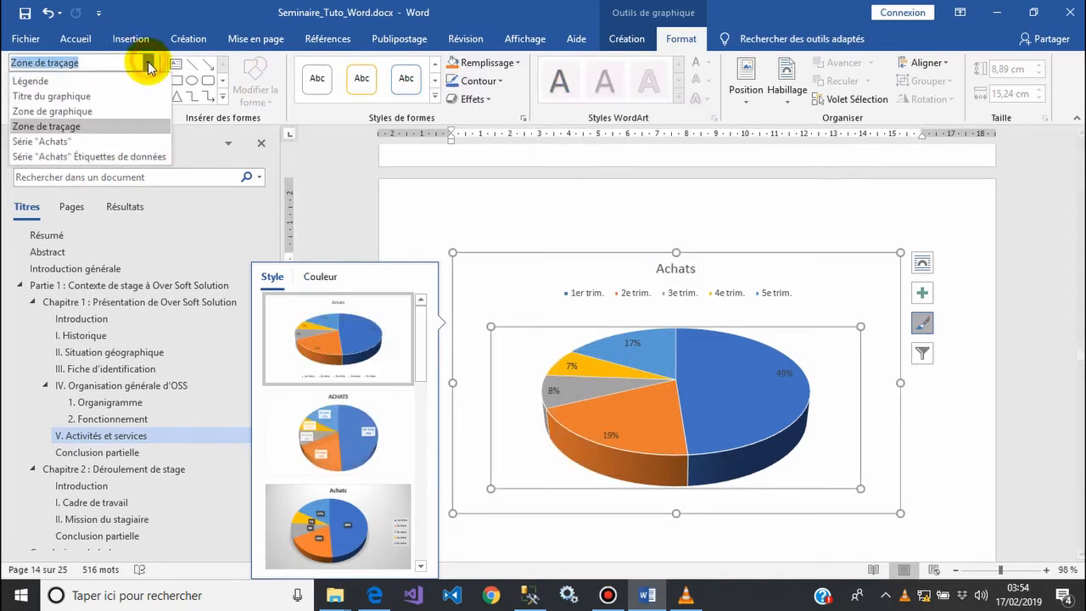
left_click(121, 141)
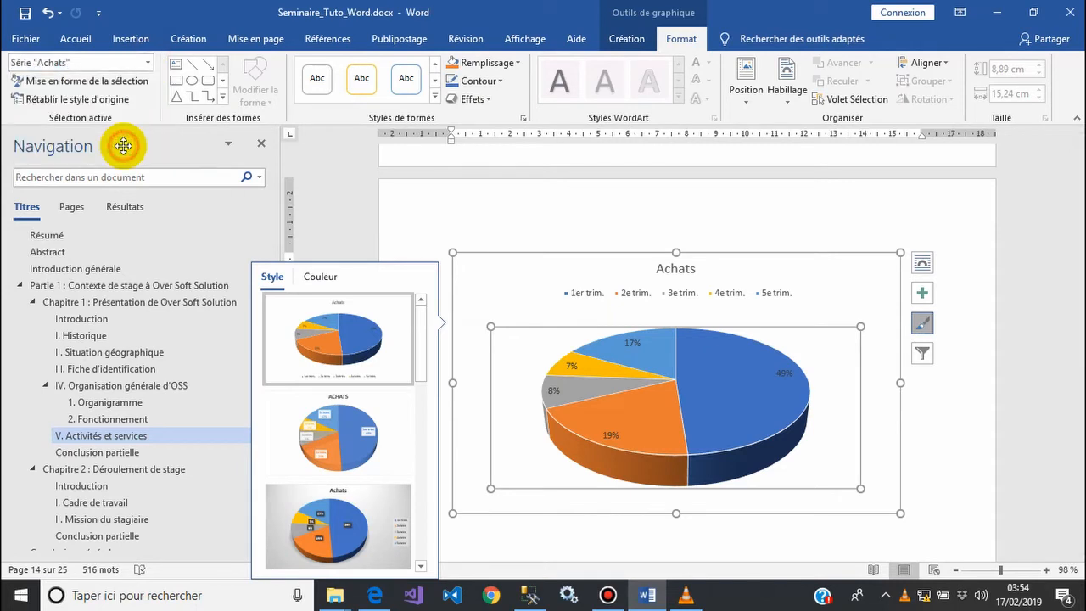
Step: Try a pentagon arrow shape on the data labels of the "Achats" series and undo it
left_click(148, 61)
left_click(128, 156)
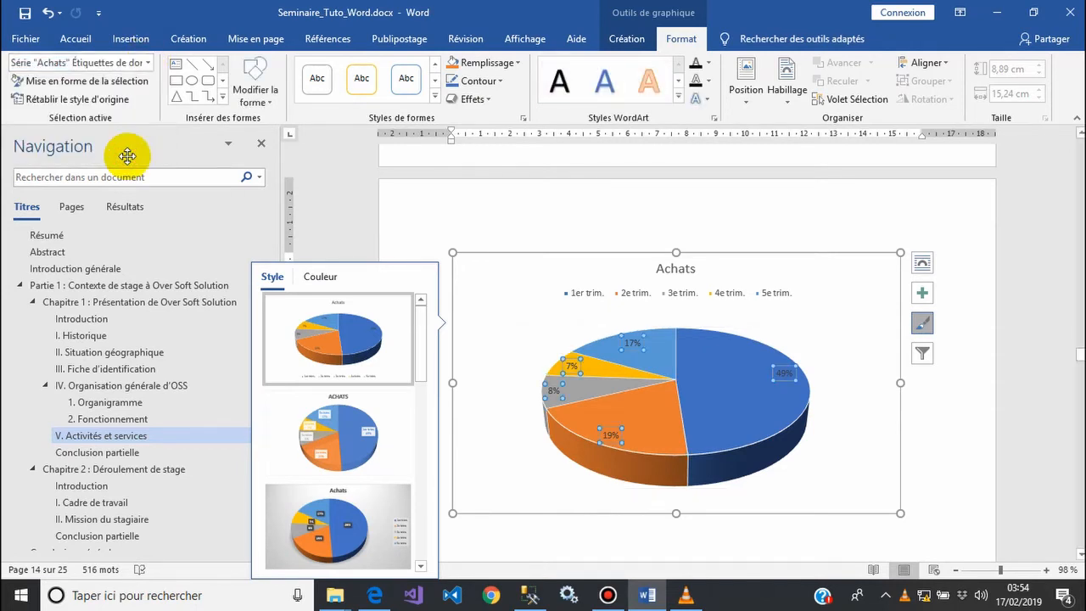
left_click(267, 102)
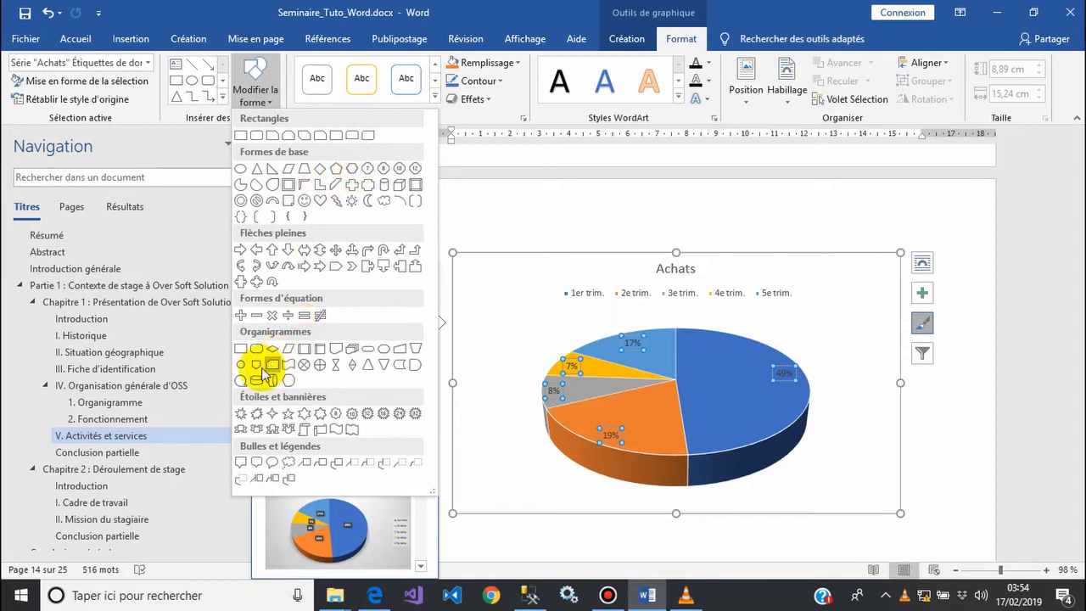
left_click(336, 267)
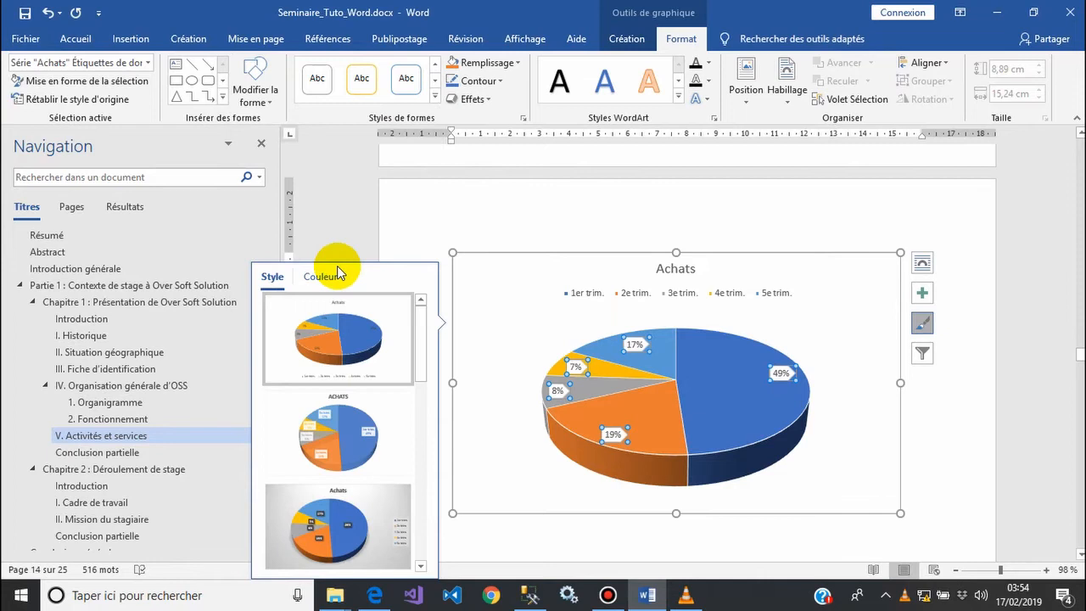
left_click(48, 14)
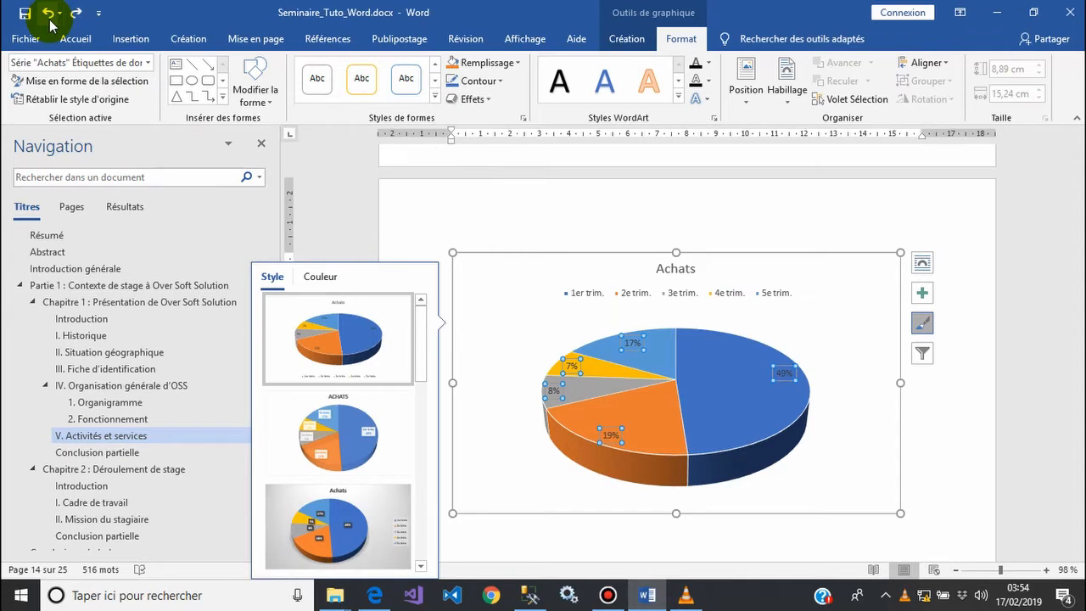
Step: Preview the Histogramme variants and change the pie chart's type to "Histogramme 3D"
left_click(624, 40)
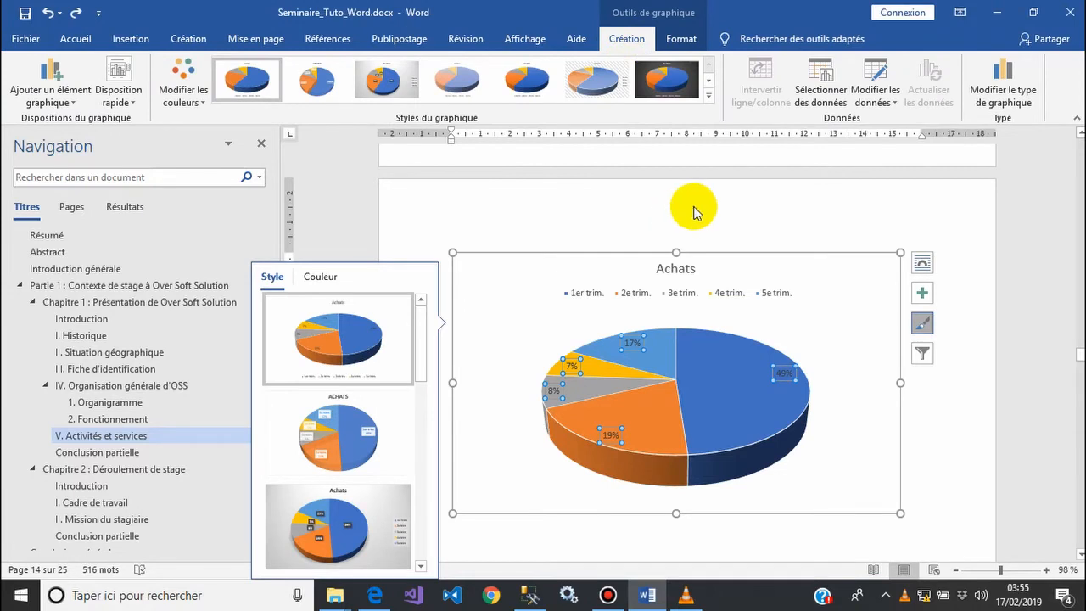
left_click(998, 108)
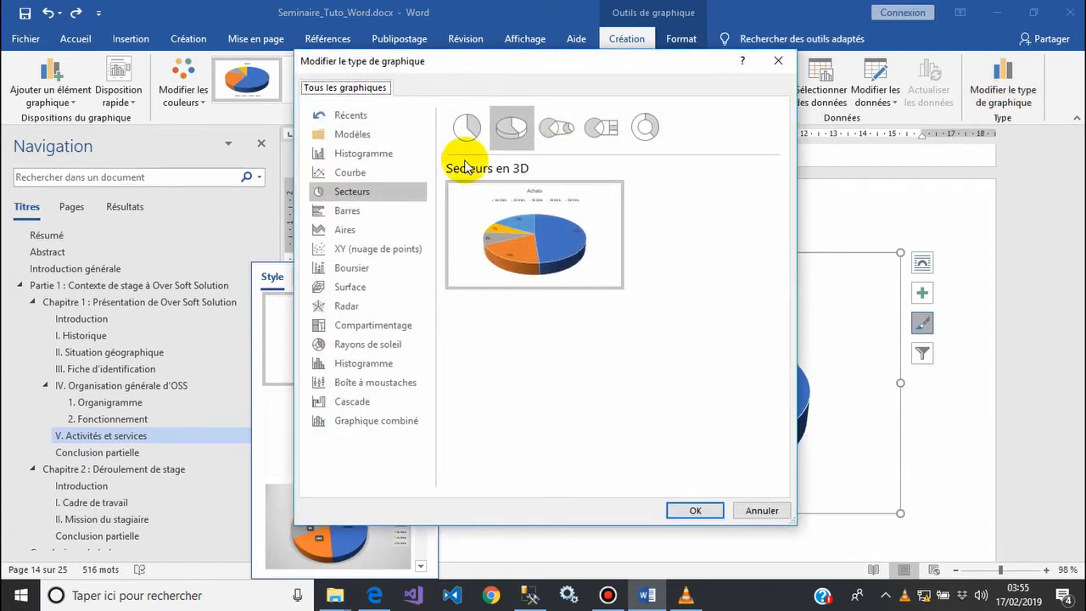
left_click(384, 166)
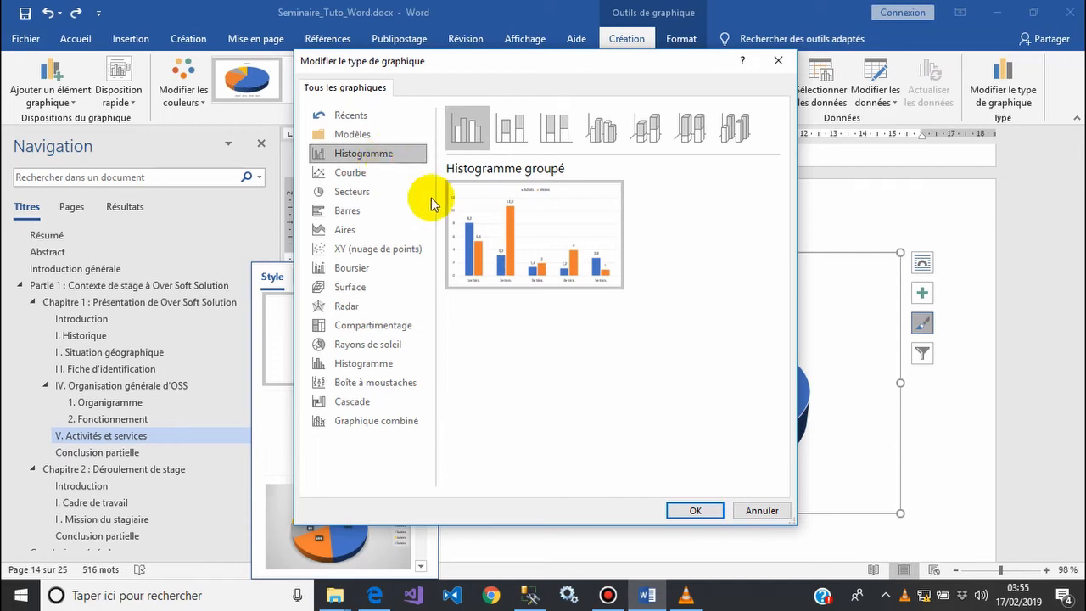
left_click(514, 135)
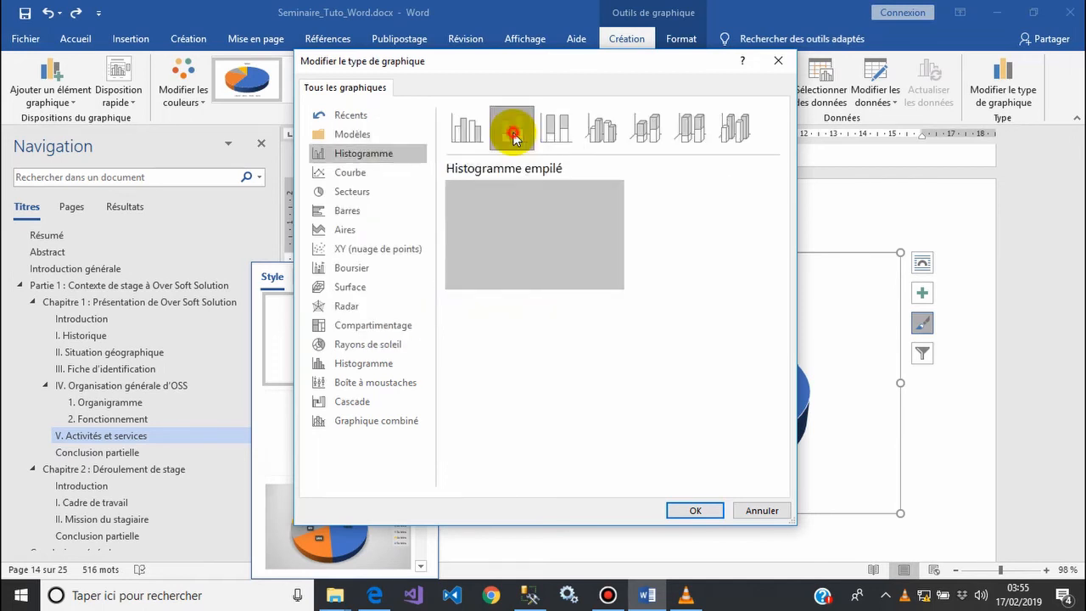
left_click(565, 133)
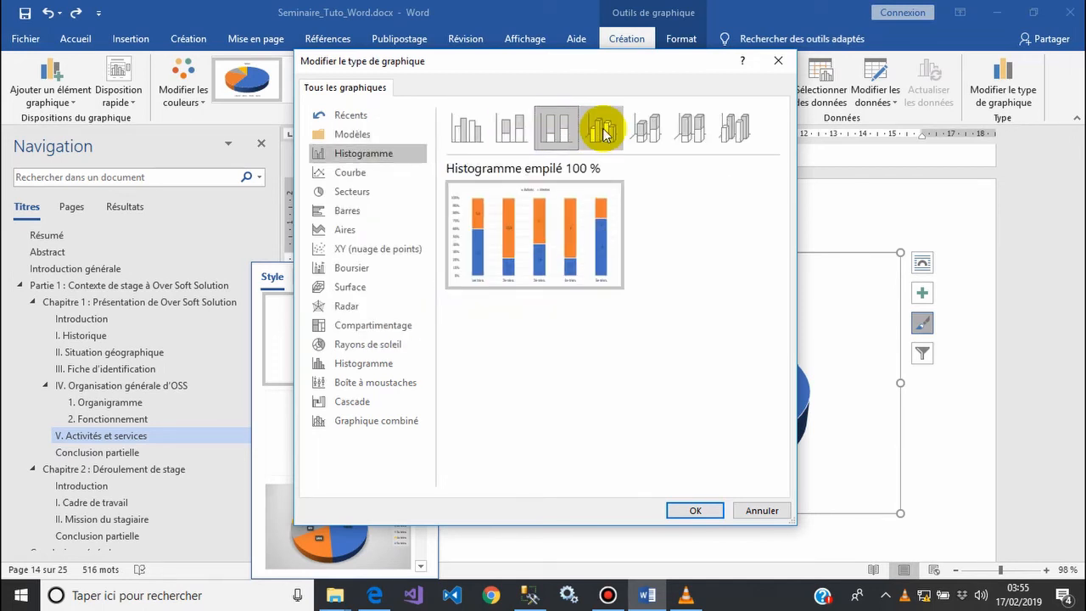
left_click(603, 127)
left_click(648, 129)
left_click(691, 129)
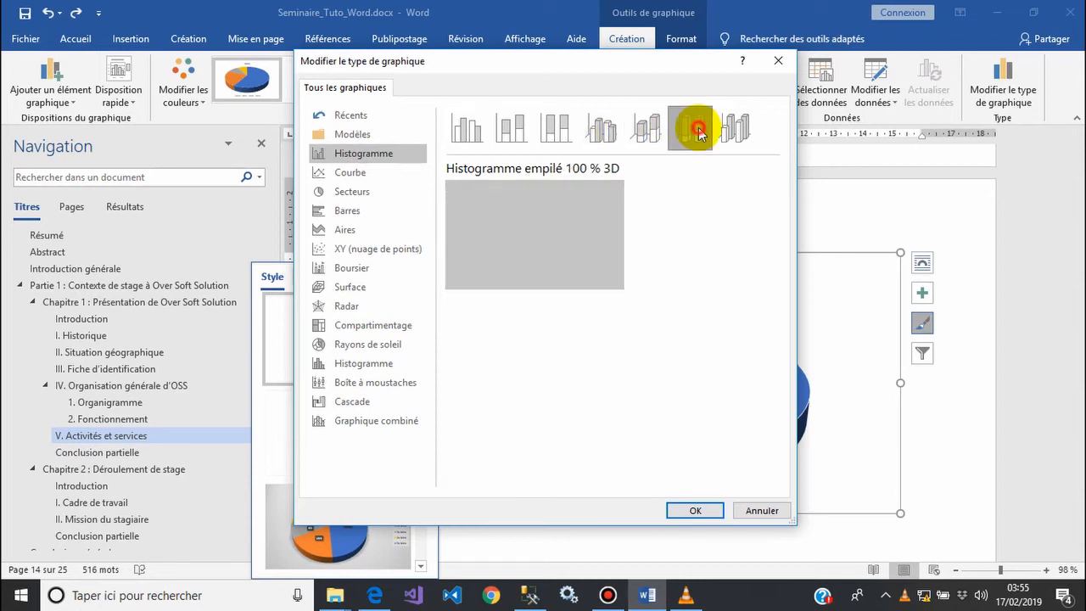
left_click(733, 129)
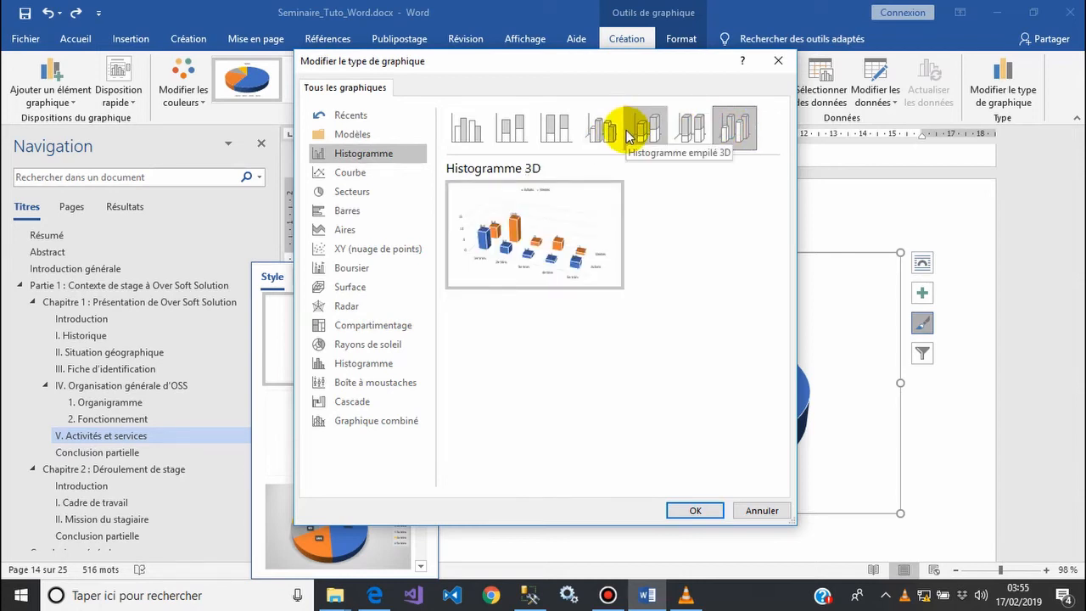
left_click(697, 510)
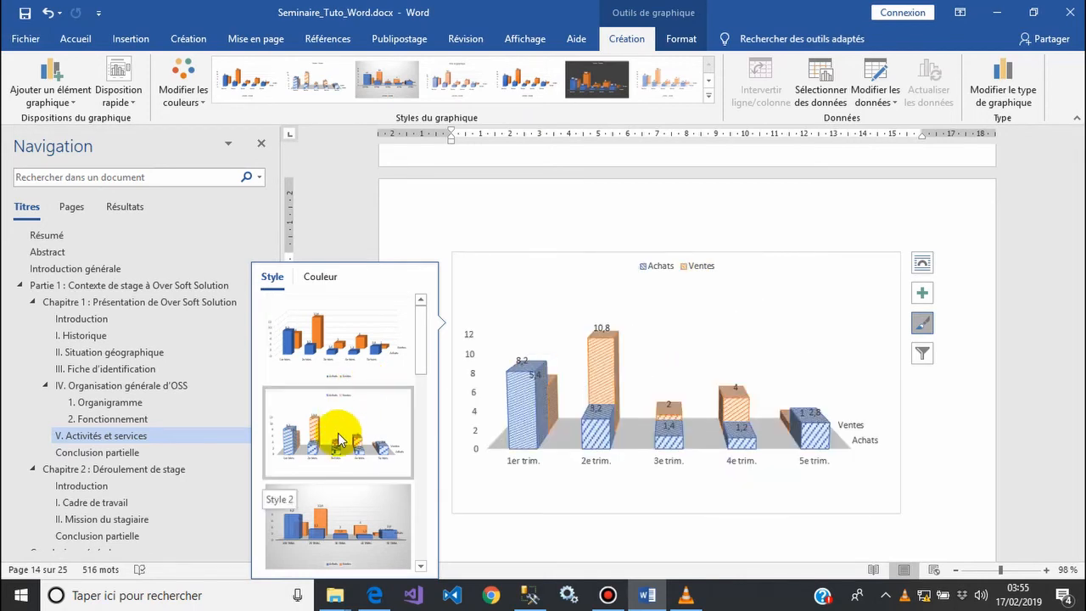
Step: Browse the chart styles and apply the first one to the 3D column chart
left_click_drag(424, 354, 425, 400)
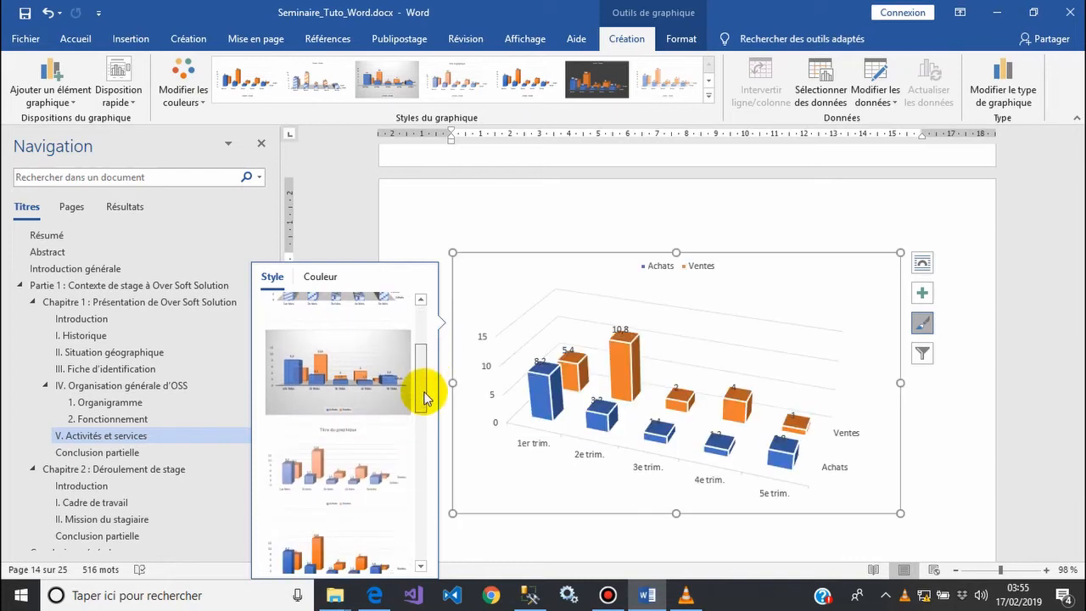
left_click(709, 97)
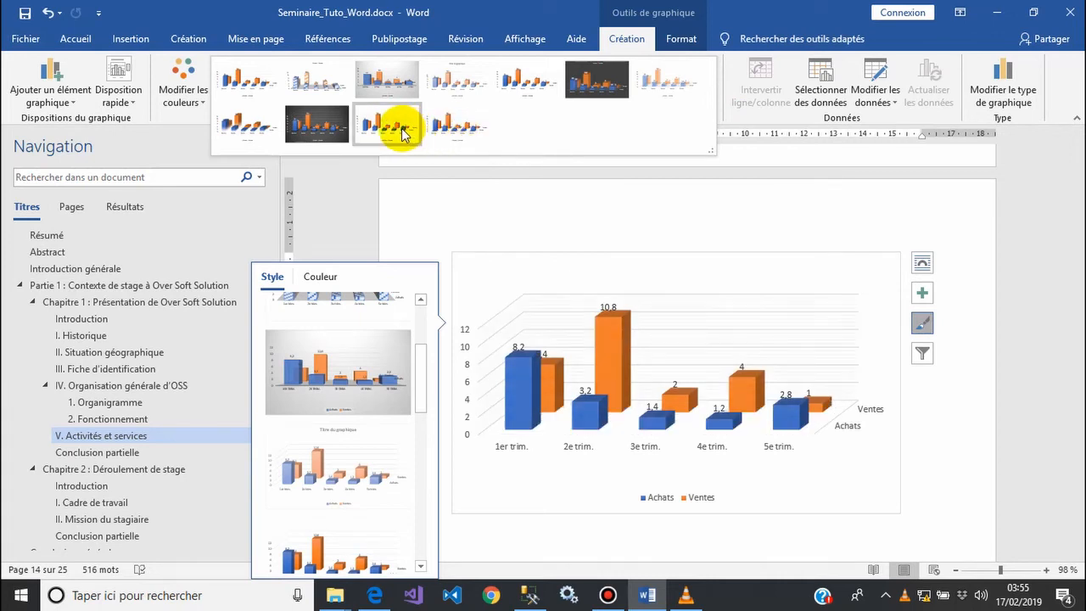
left_click(239, 71)
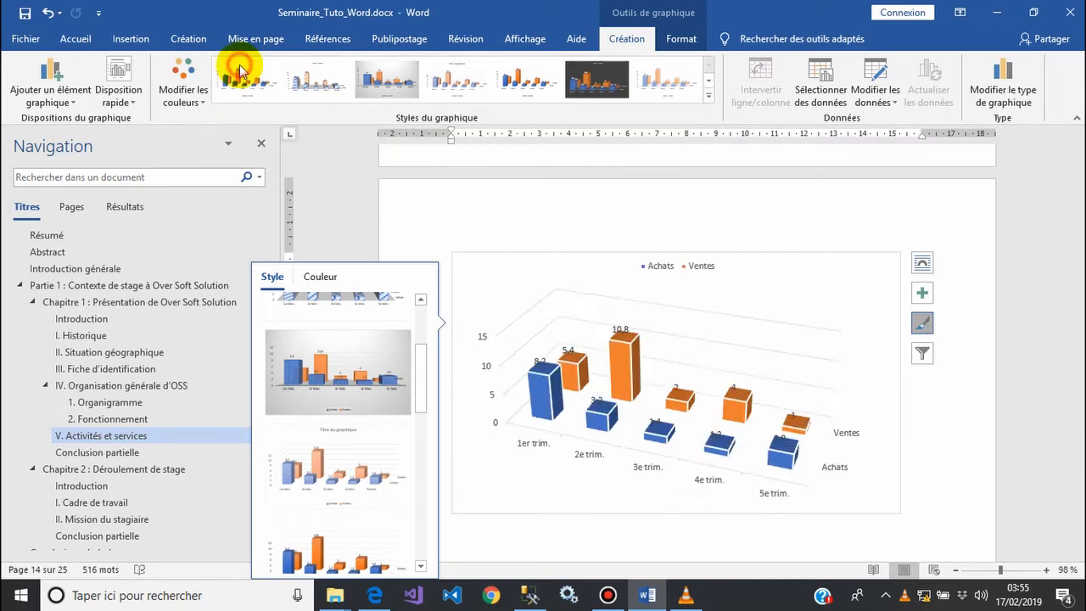
Step: Compare the 3D column variants, change the chart's type to "Histogramme groupé 3D" and save the document
left_click(997, 89)
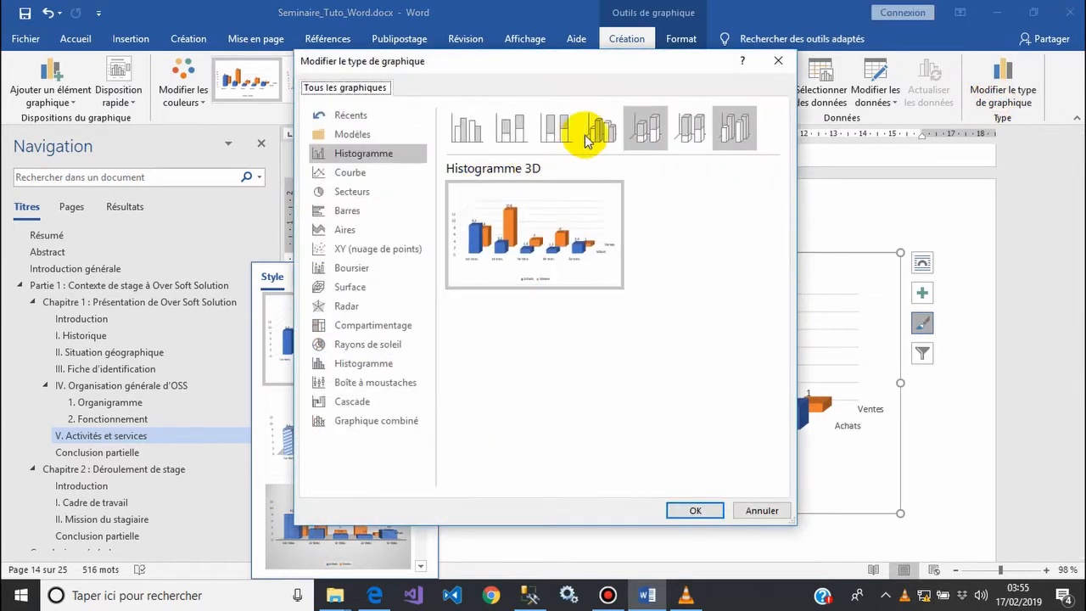
left_click(609, 133)
left_click(645, 133)
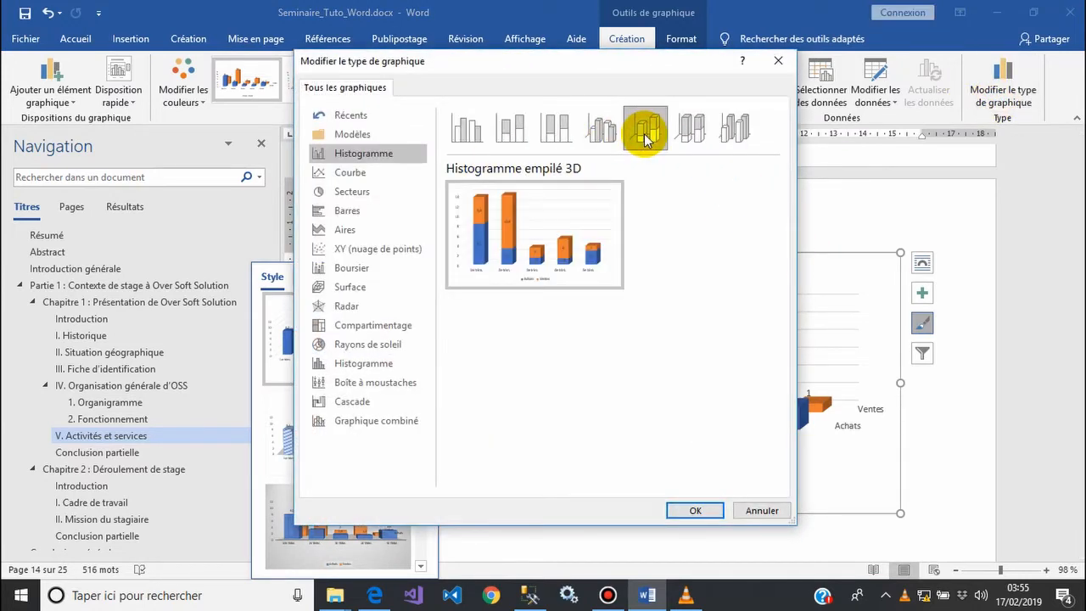
left_click(609, 133)
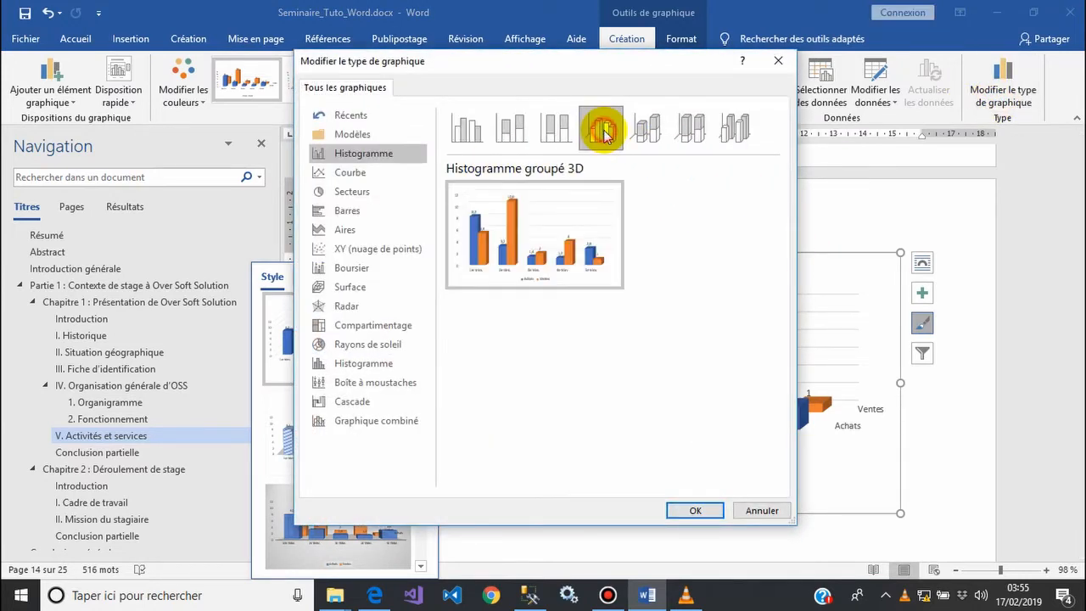
left_click(696, 508)
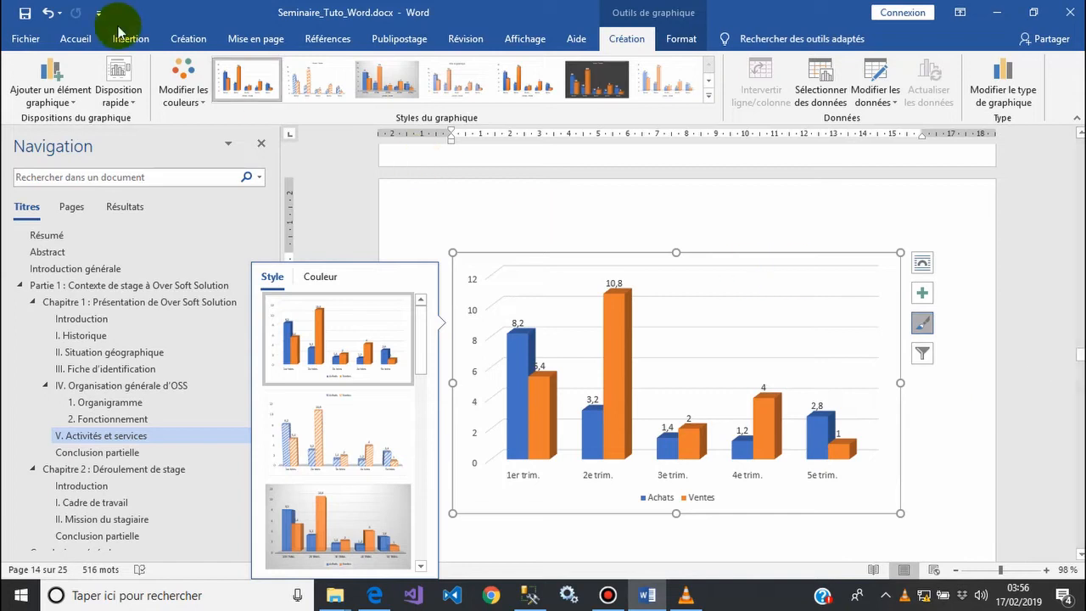
left_click(25, 13)
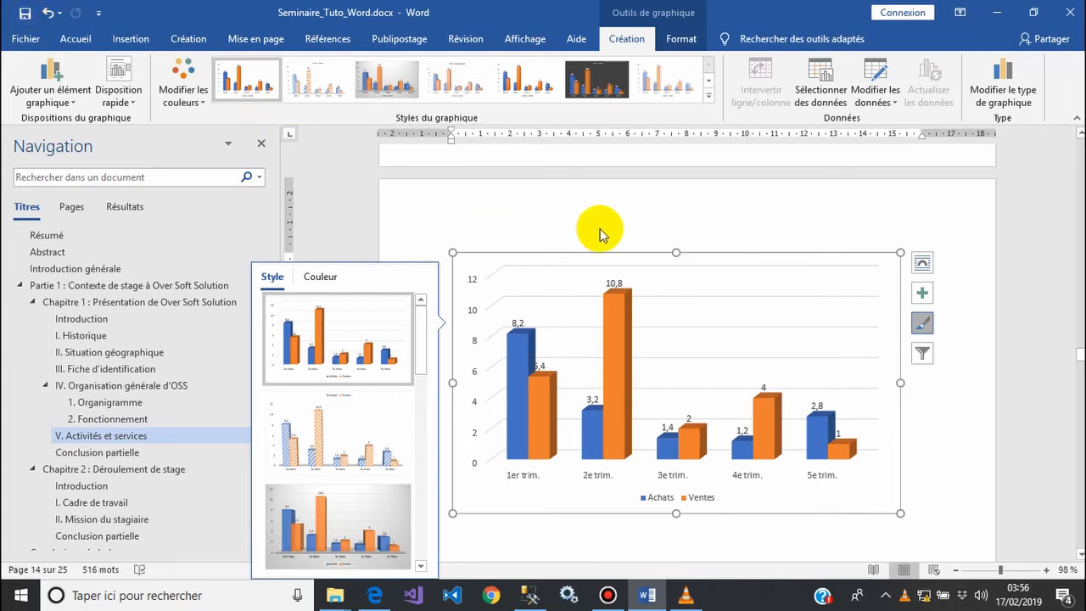
Step: Preview the chart as other types such as Surface, Radar, "Boîte à moustaches" and Cascade, keeping the current type
left_click(1081, 356)
left_click_drag(1081, 356, 1080, 357)
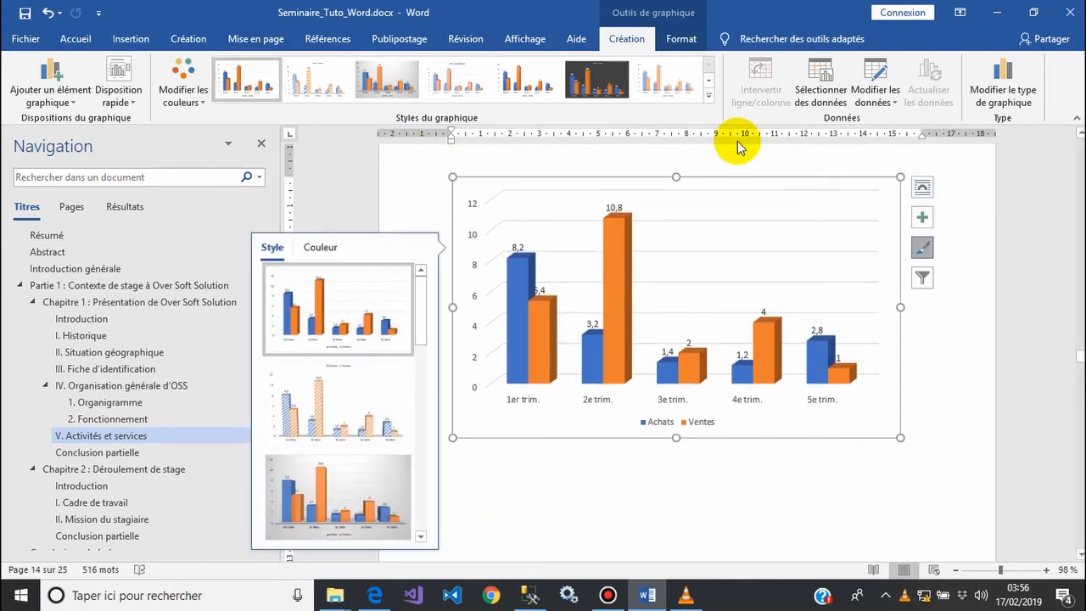
left_click(1003, 106)
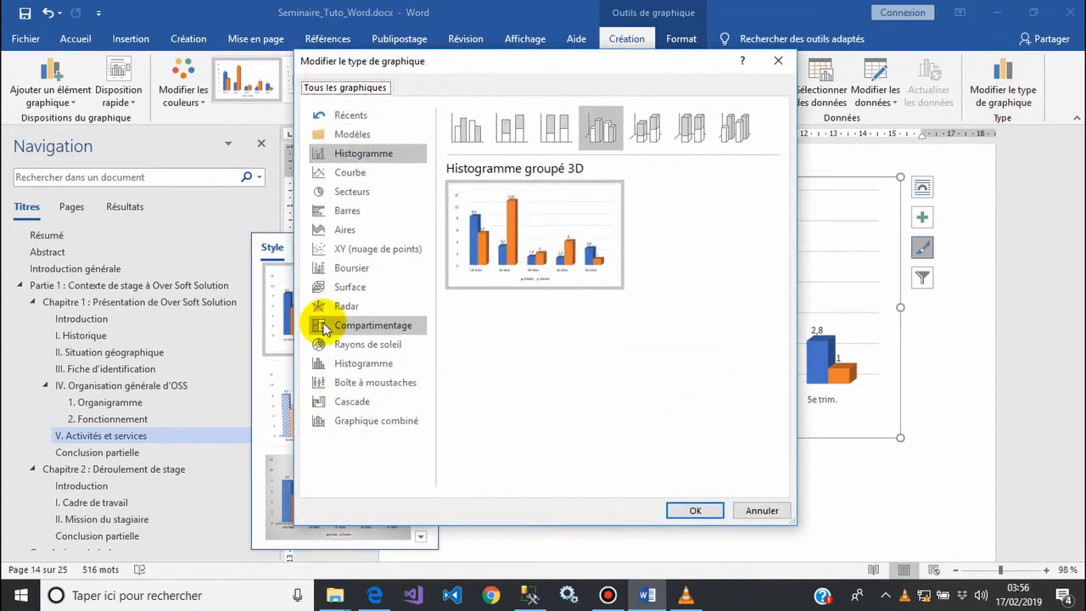
left_click(350, 286)
left_click(352, 324)
left_click(352, 306)
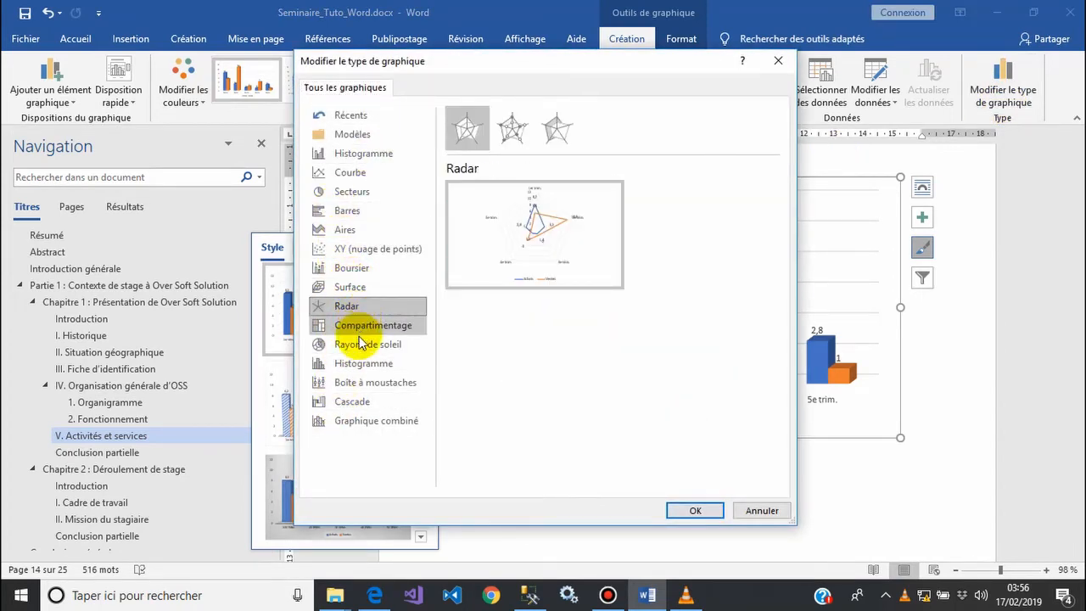
left_click(361, 345)
left_click(358, 382)
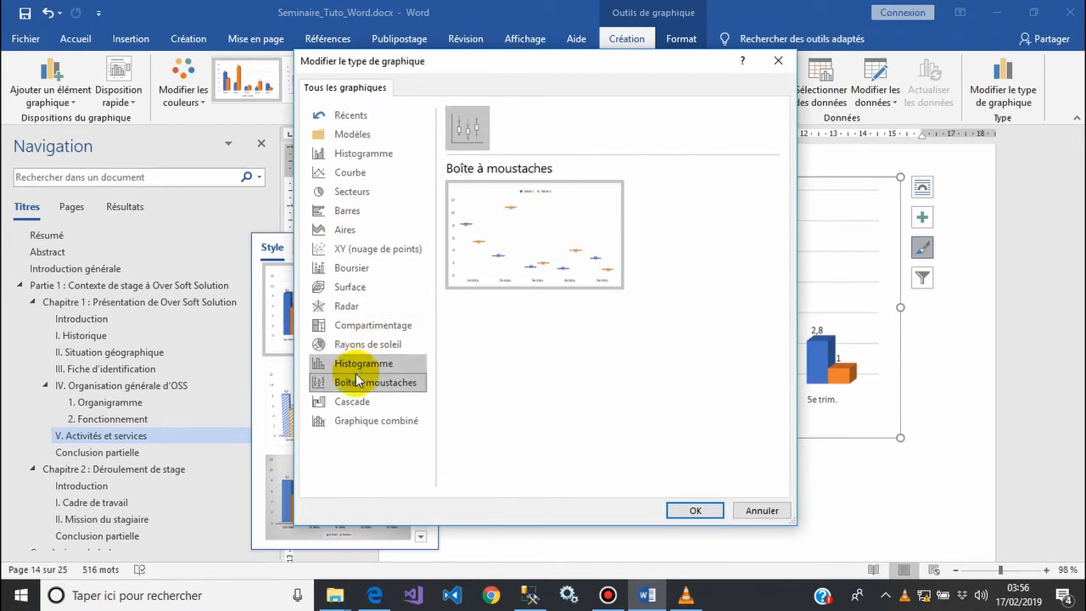
left_click(354, 401)
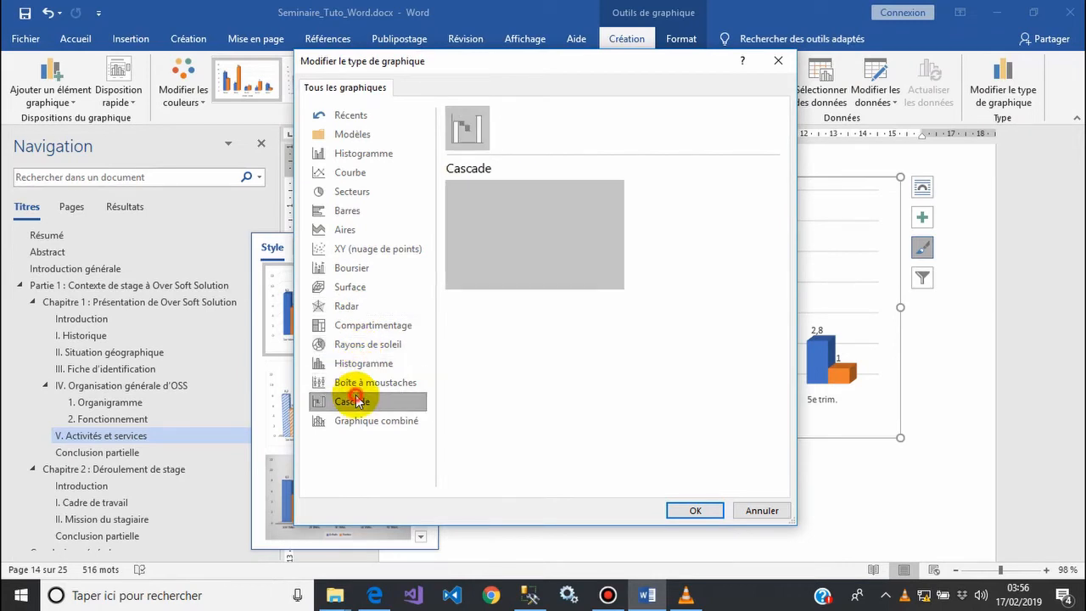
left_click(353, 237)
left_click(753, 508)
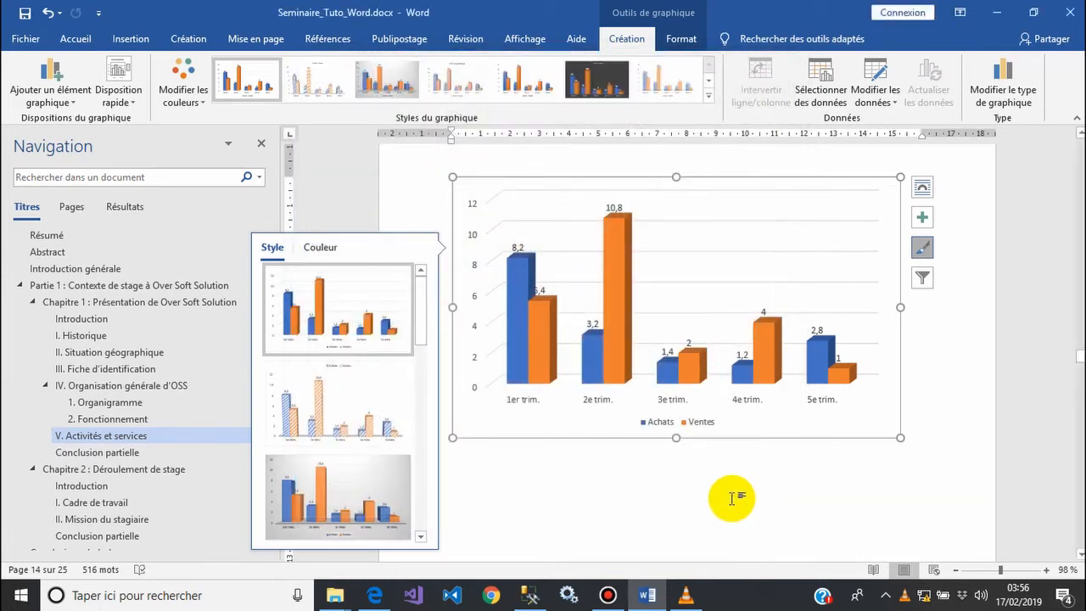
Step: Review the chart's "Achats" and "Ventes" data sheet, close it and save the document
double_click(731, 499)
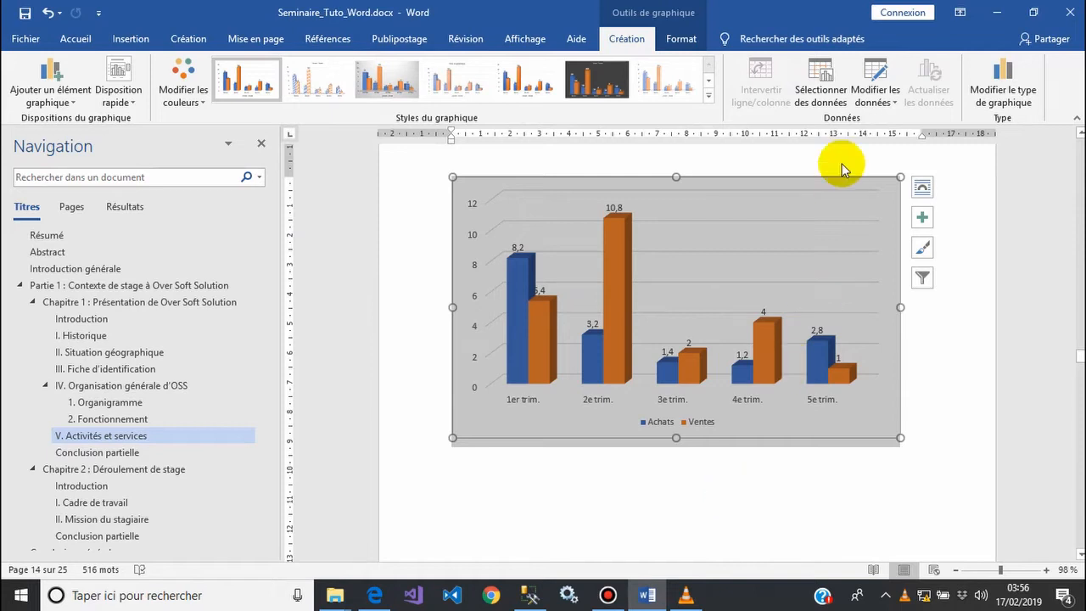
left_click(878, 85)
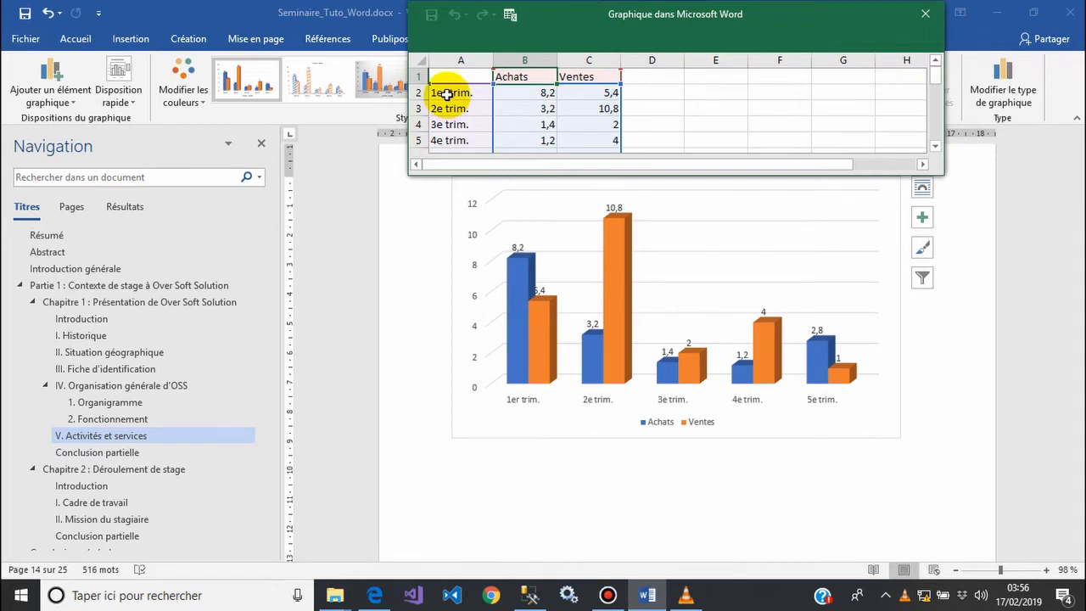
left_click(929, 14)
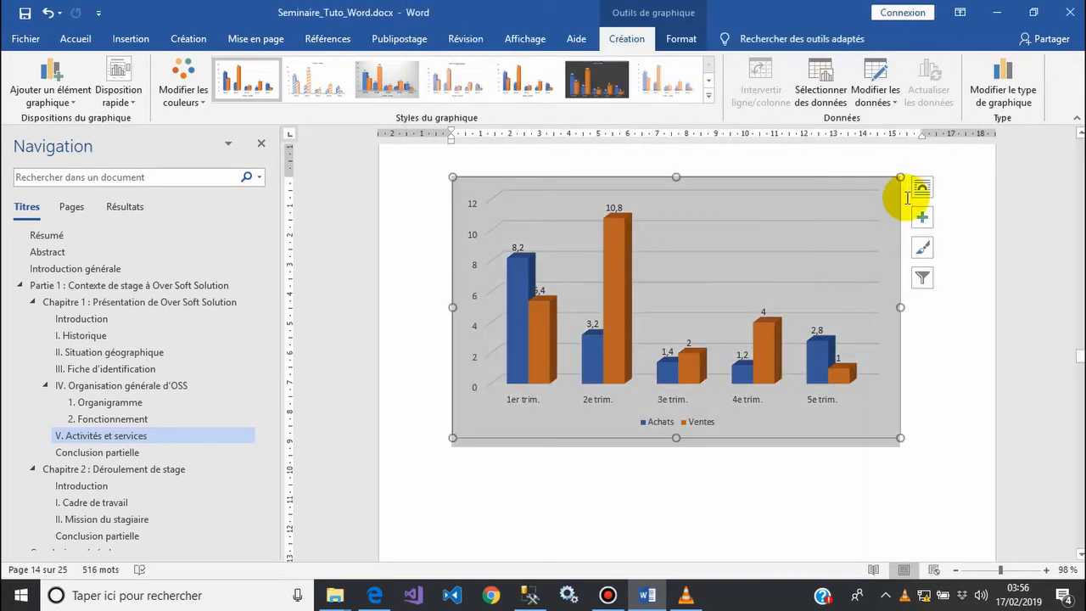
left_click(26, 14)
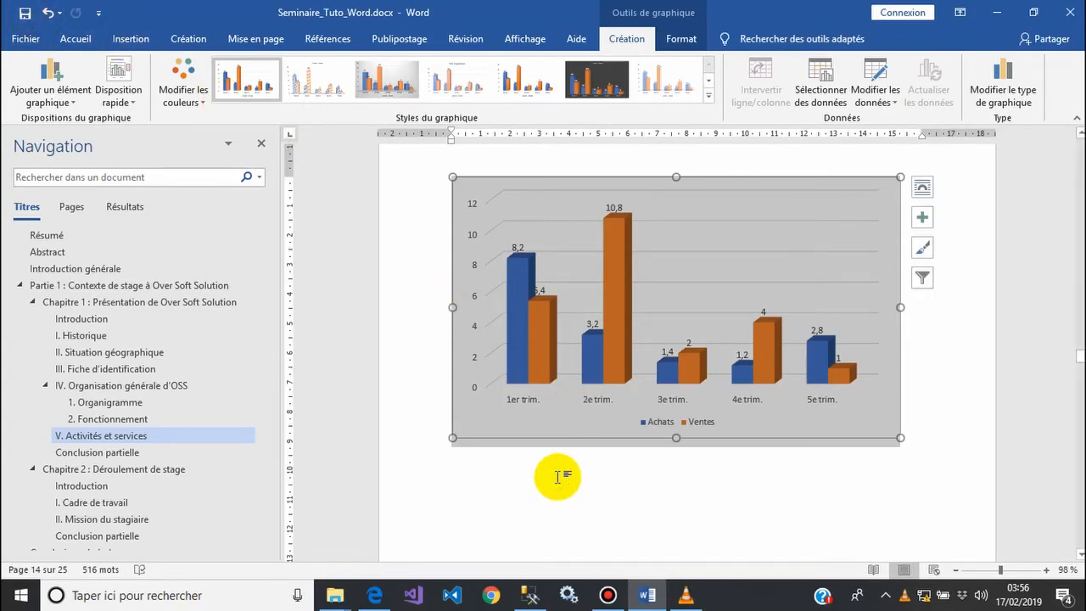
left_click(662, 307)
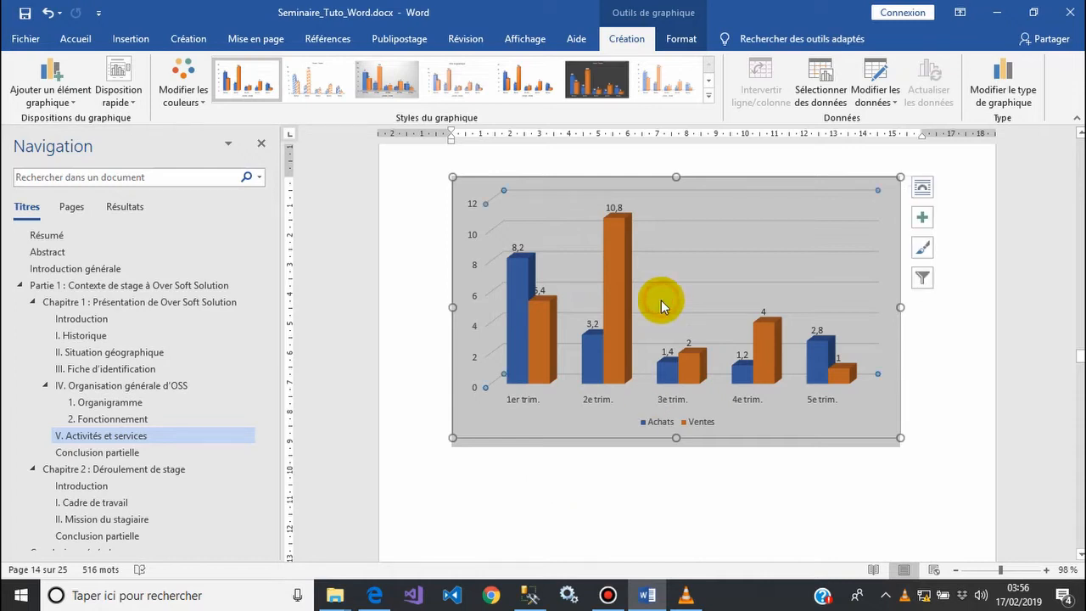
left_click(617, 484)
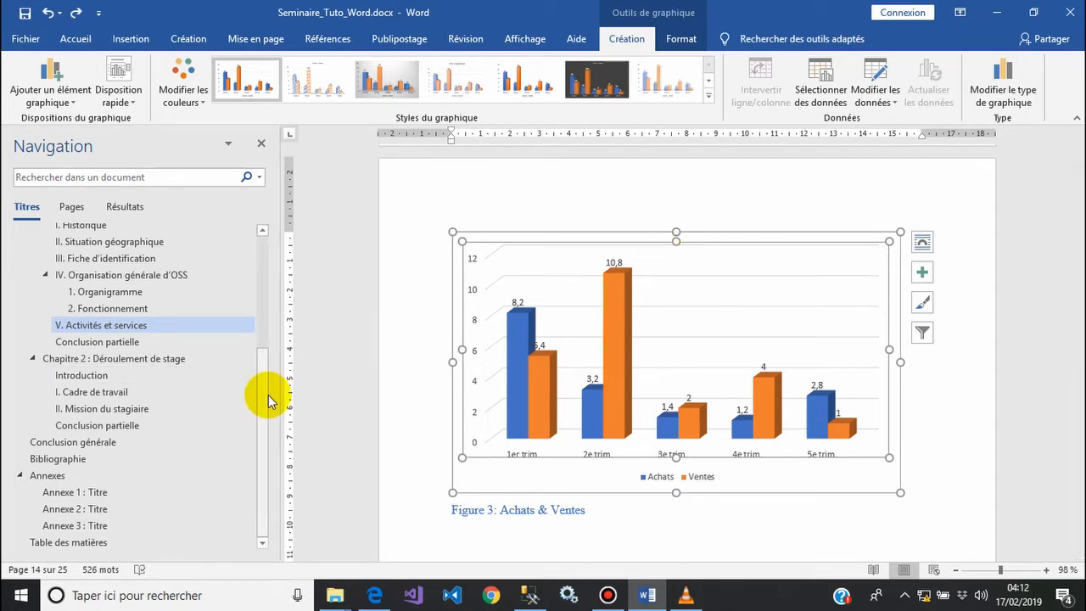
Step: Place the cursor below the "Annexe 2 : Titre" heading and bring up the Edge window just behind Word for capturing
left_click(96, 514)
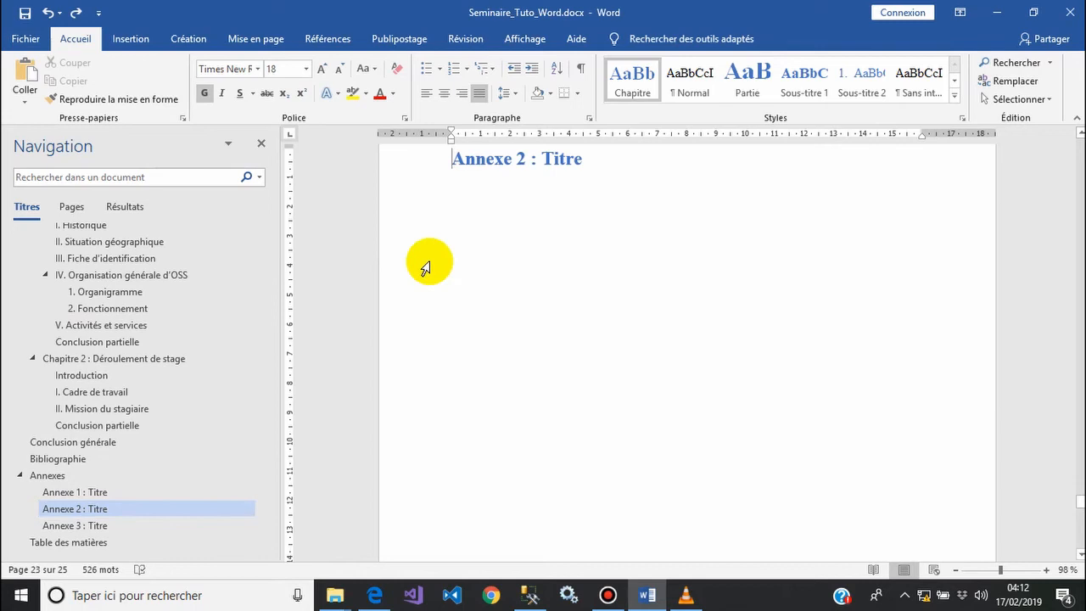
left_click(462, 189)
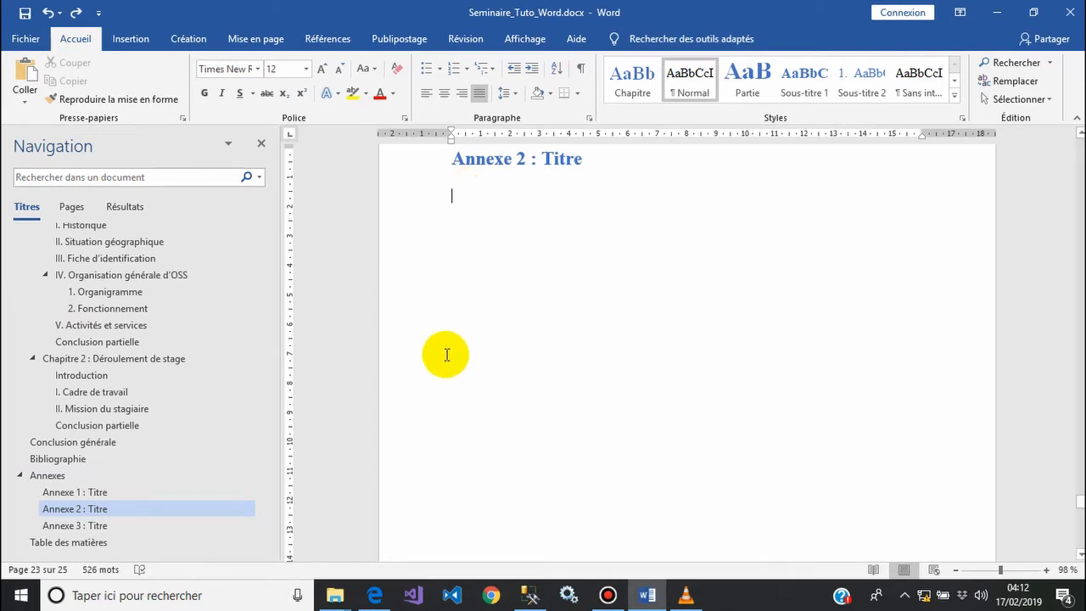
left_click(373, 596)
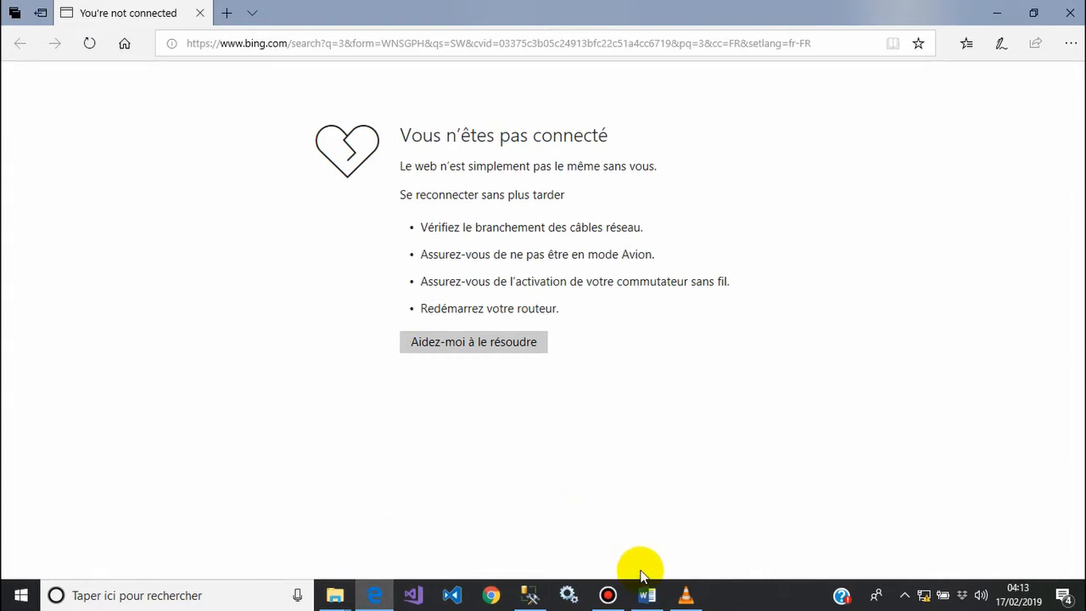
left_click(647, 598)
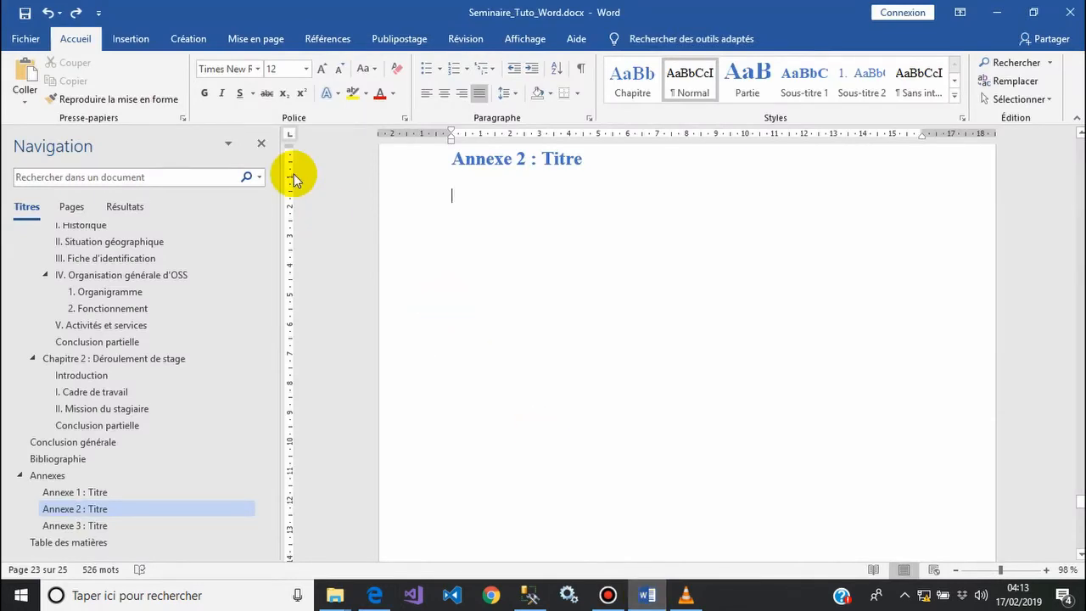
Step: Insert a screen clipping of the whole browser window, without the taskbar, below the "Annexe 2 : Titre" heading
left_click(130, 39)
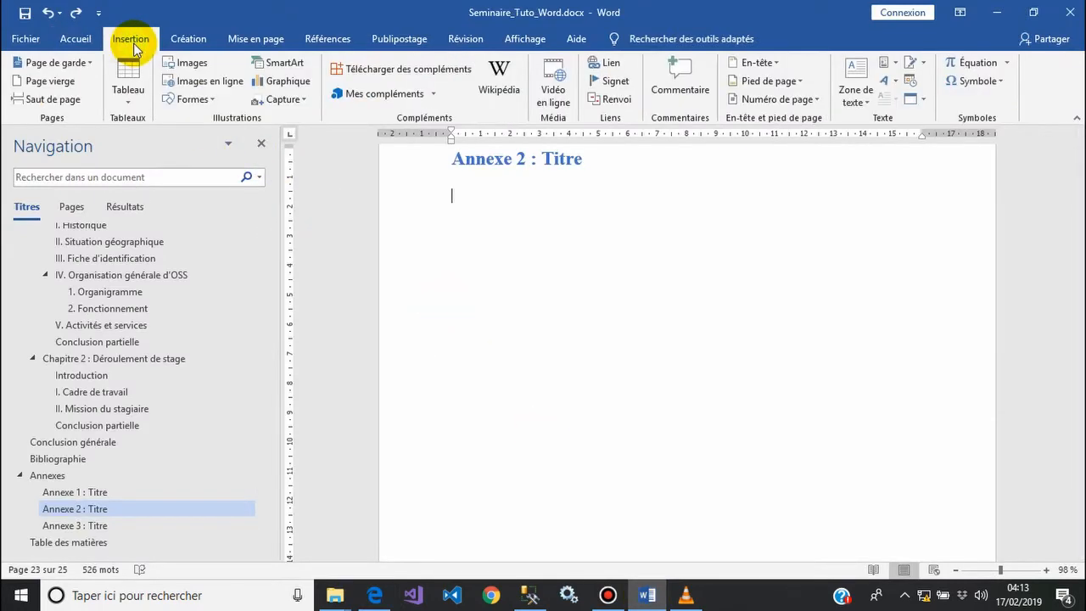
left_click(291, 103)
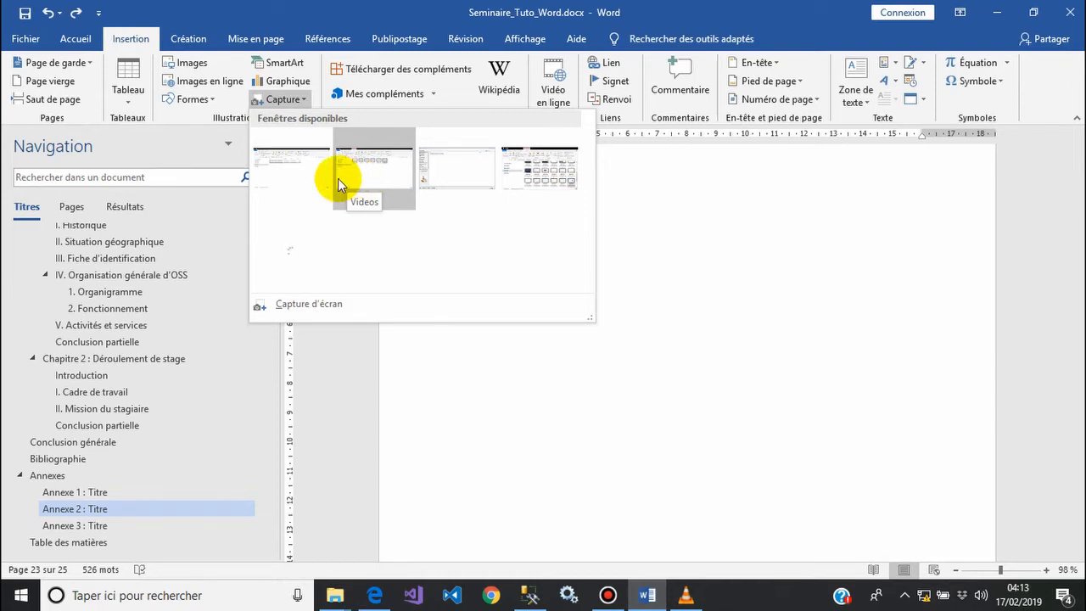
left_click(323, 304)
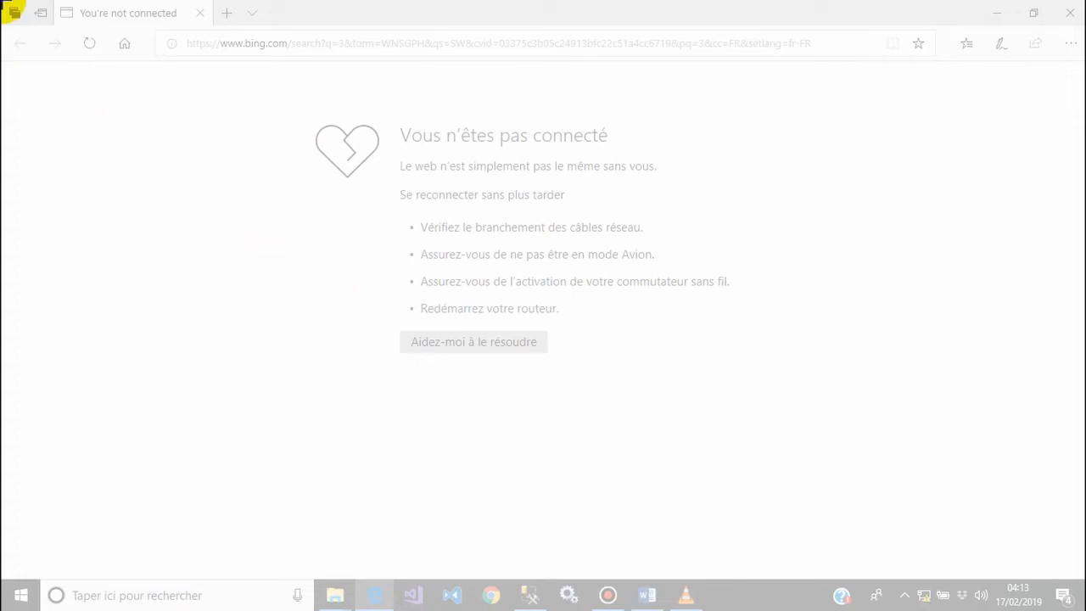
left_click_drag(3, 2, 660, 413)
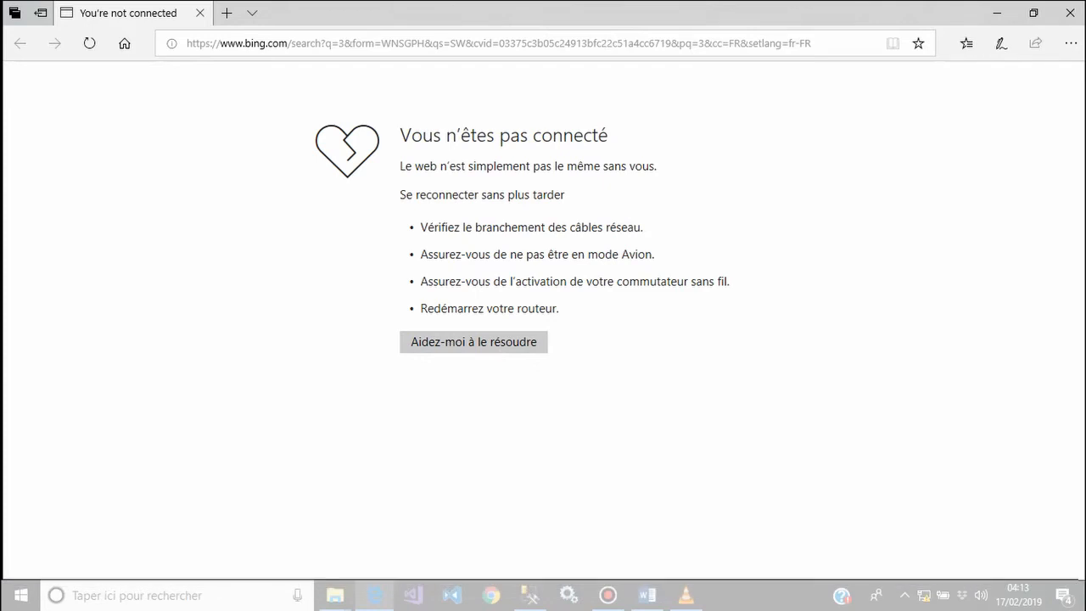
left_click(647, 594)
key("ctrl+v")
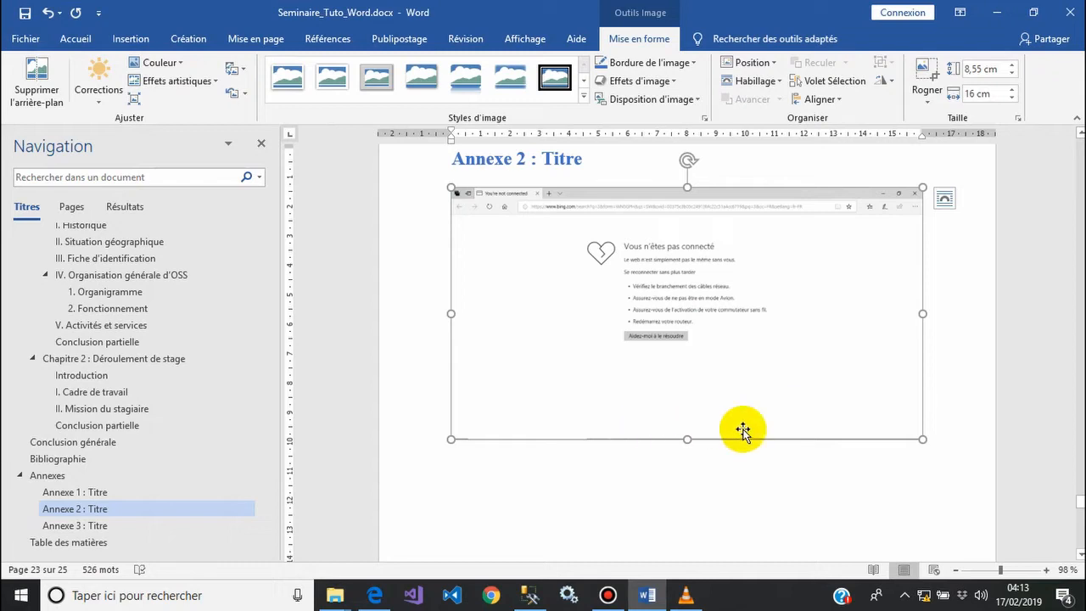
Step: Enlarge the screenshot to about 9,13 x 17,1 cm, centre it with text wrapping and move it up below the heading
left_click_drag(922, 439, 942, 458)
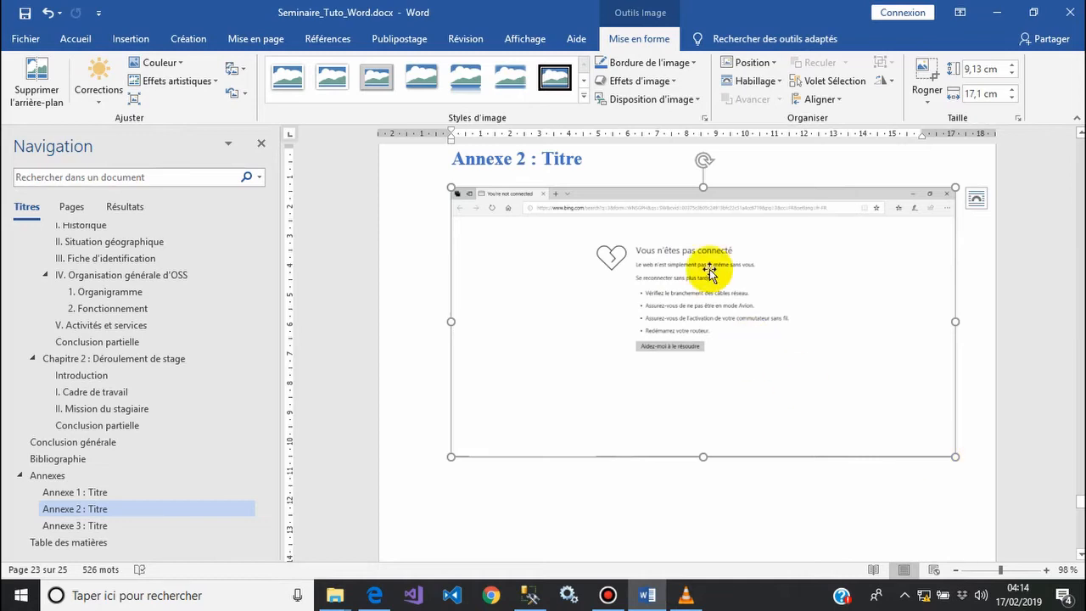
left_click(760, 66)
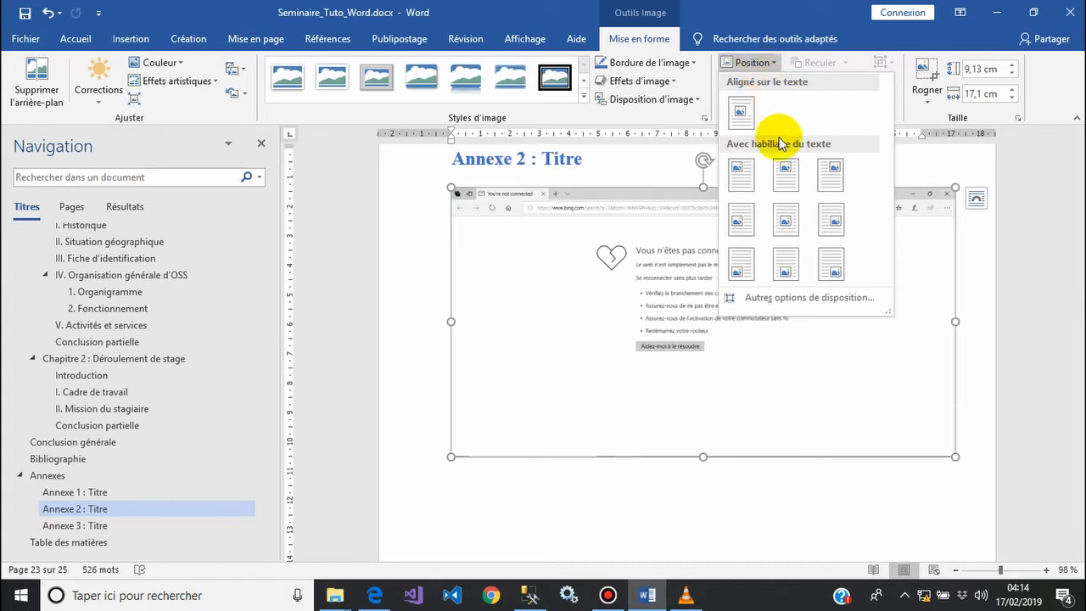
left_click(784, 216)
left_click_drag(780, 408, 778, 272)
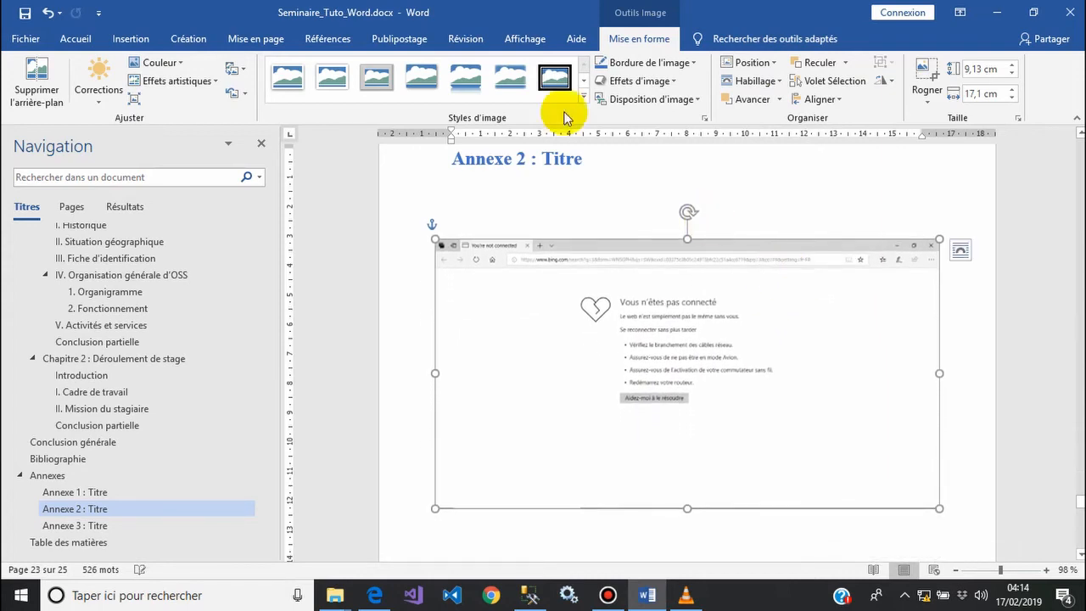
Step: Try the soft-edge picture style on the screenshot and replace it with the centre-shadow rectangle style
left_click(507, 73)
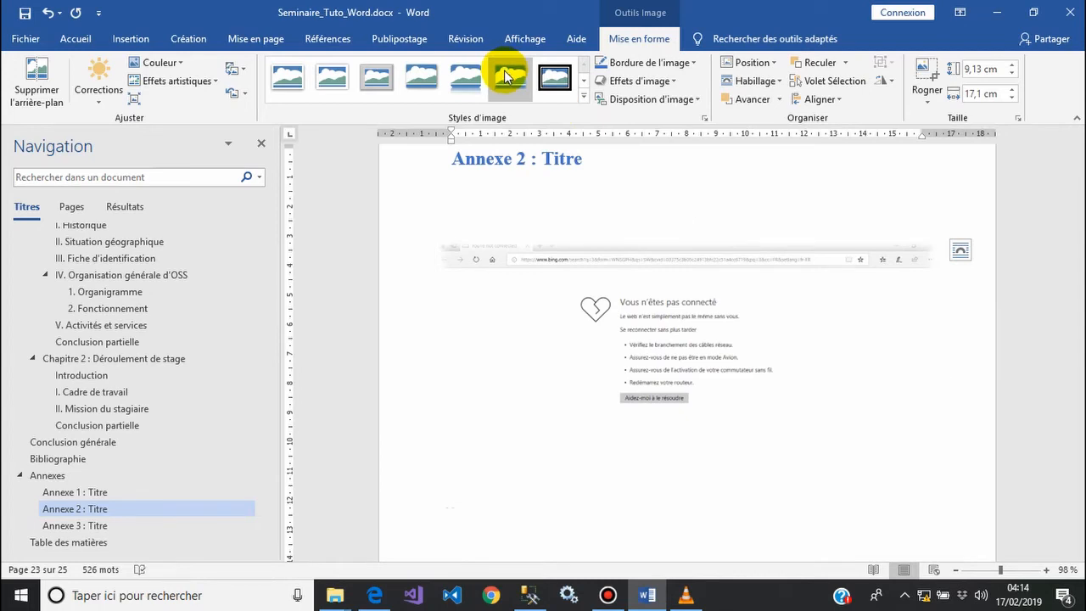
left_click(650, 189)
left_click(593, 251)
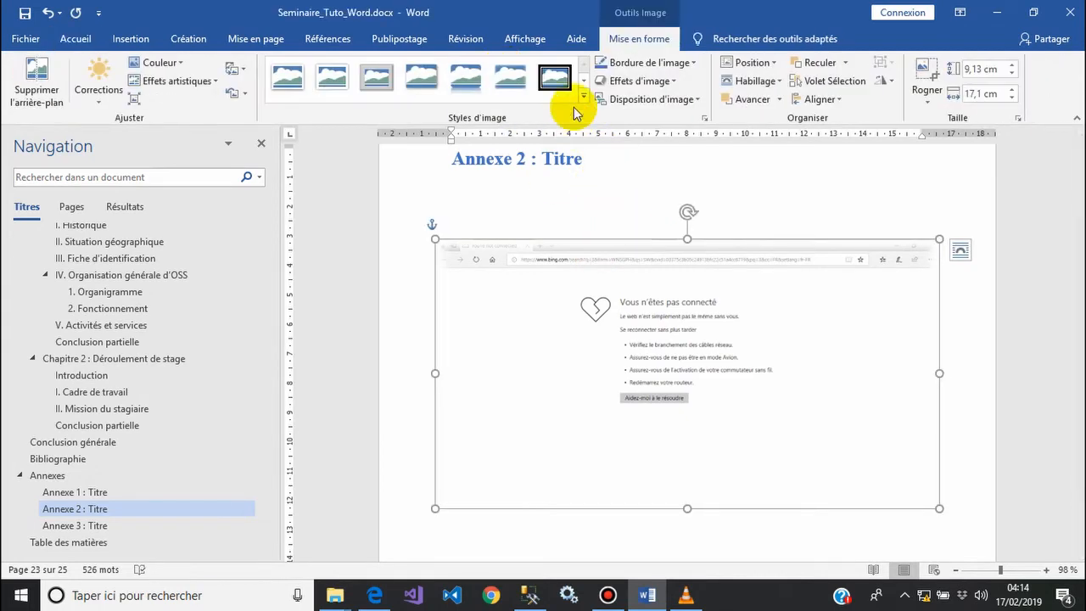
left_click(585, 100)
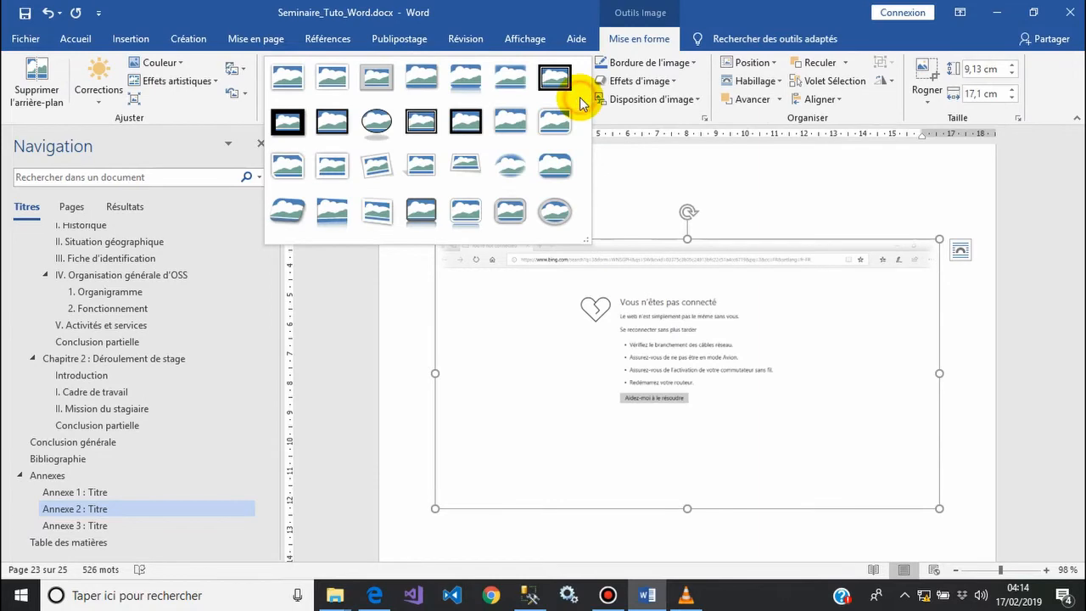
left_click(514, 131)
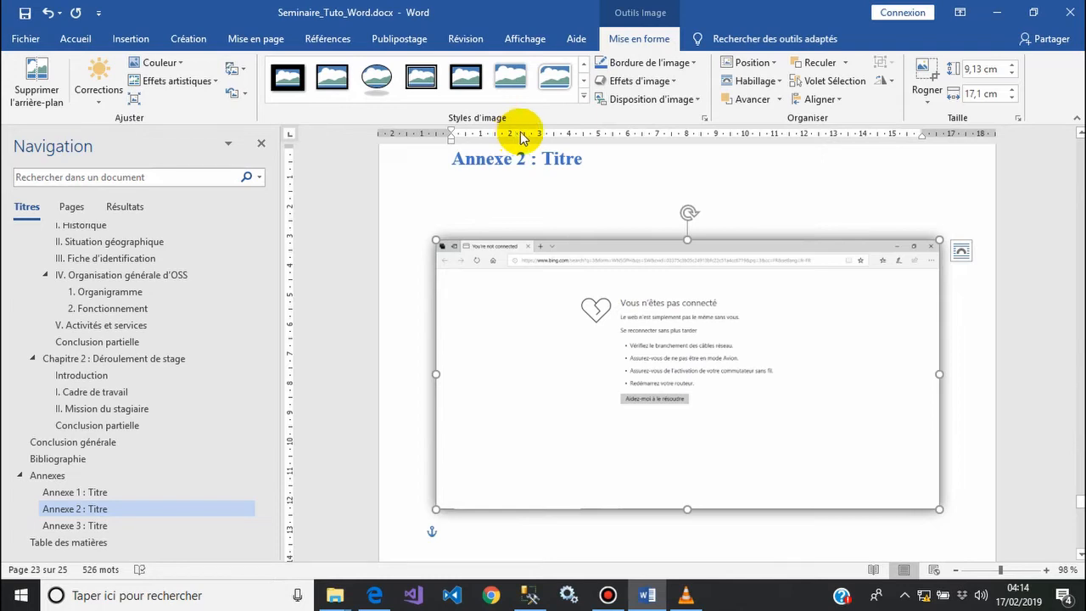
Step: Crop the lower edge of the Annexe 2 screenshot to a height of 8,96 cm and save the document
left_click(925, 75)
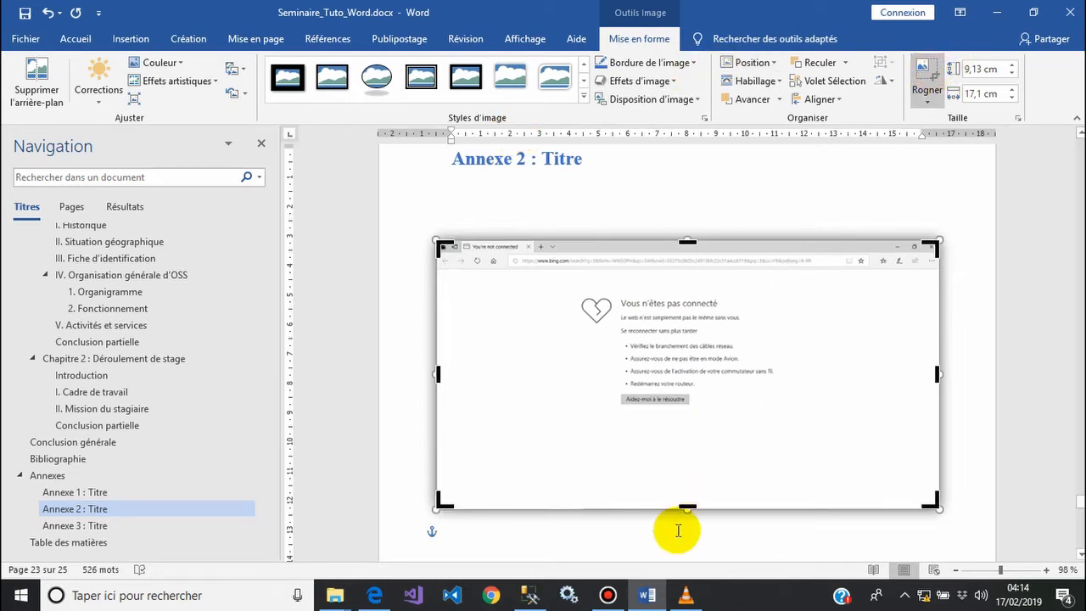
left_click_drag(686, 506, 685, 503)
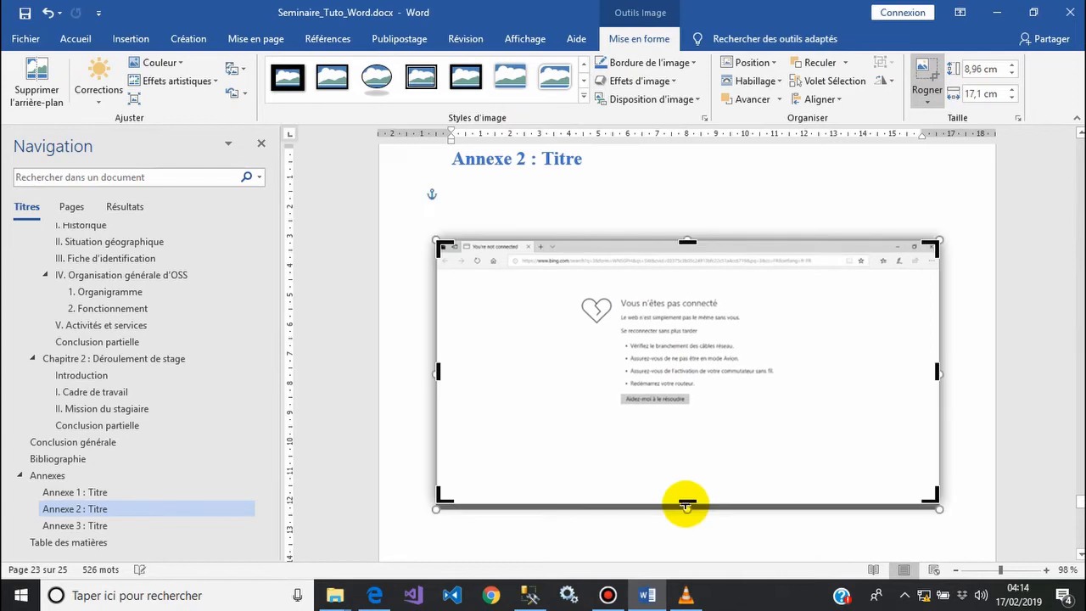
left_click(857, 238)
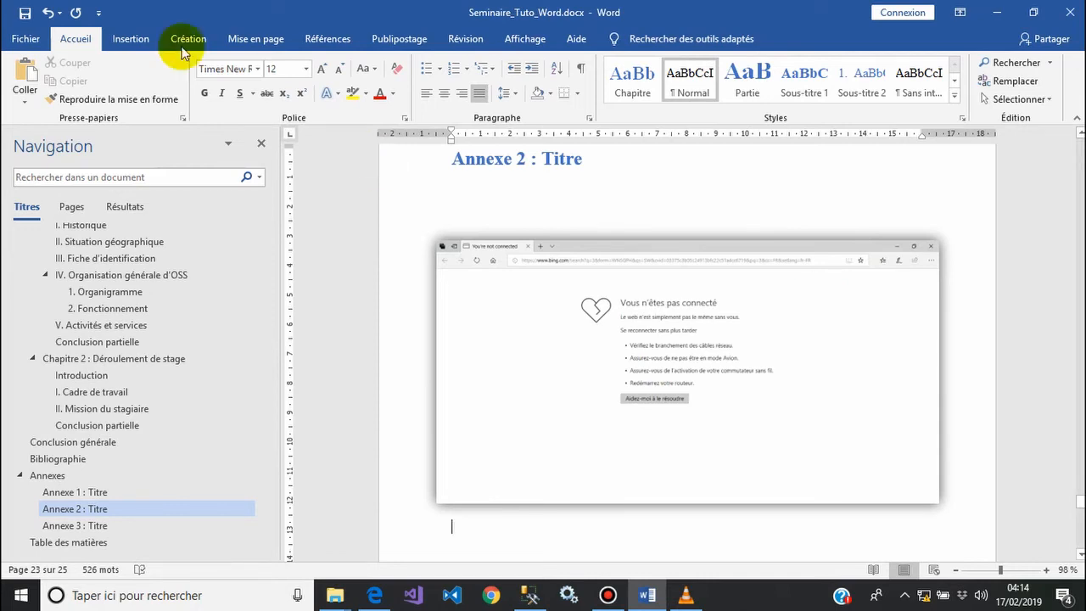
left_click(26, 12)
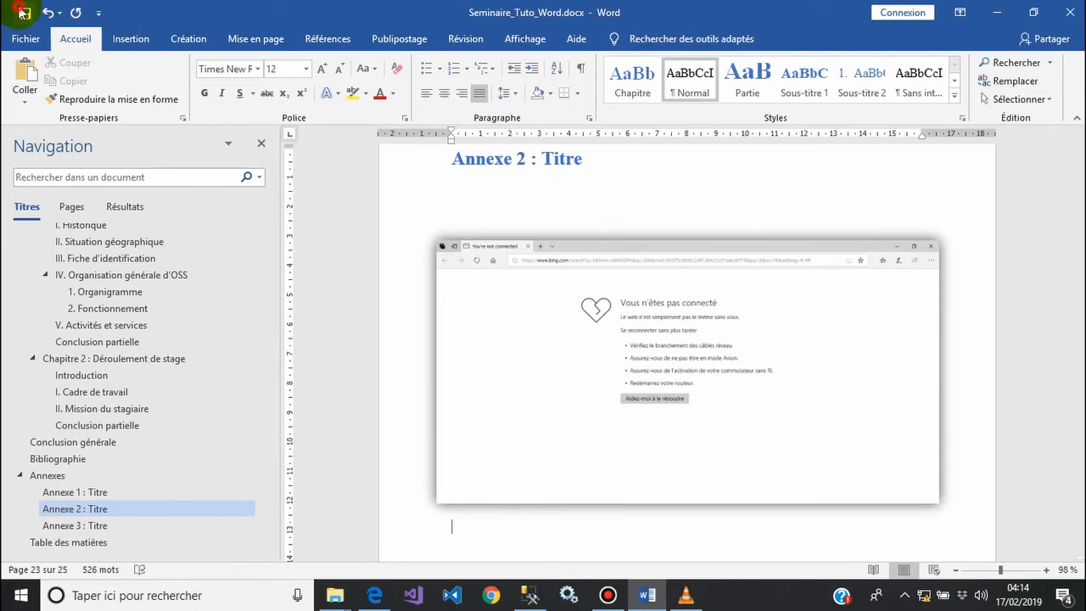
Step: Insert the caption "Figure 4: Capture du navigateur" below the screenshot, using the Figure label
left_click(624, 384)
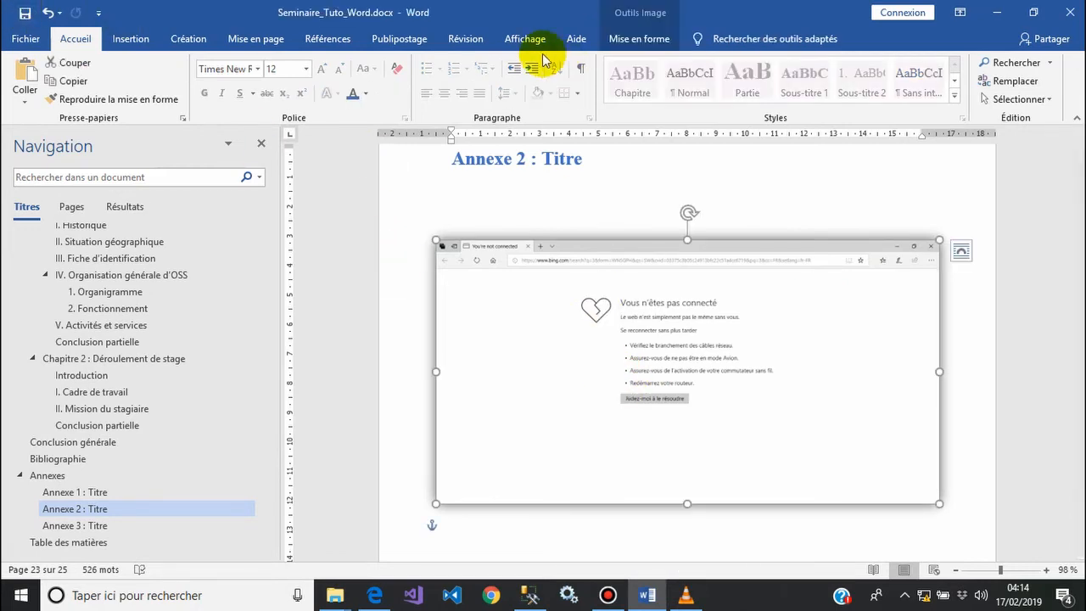
left_click(333, 43)
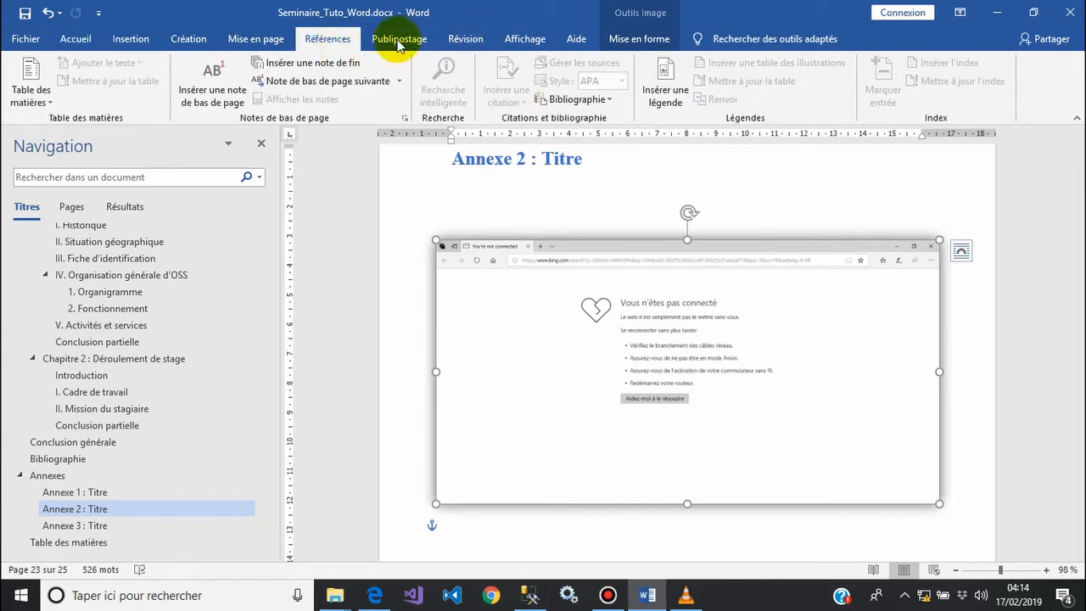
left_click(659, 70)
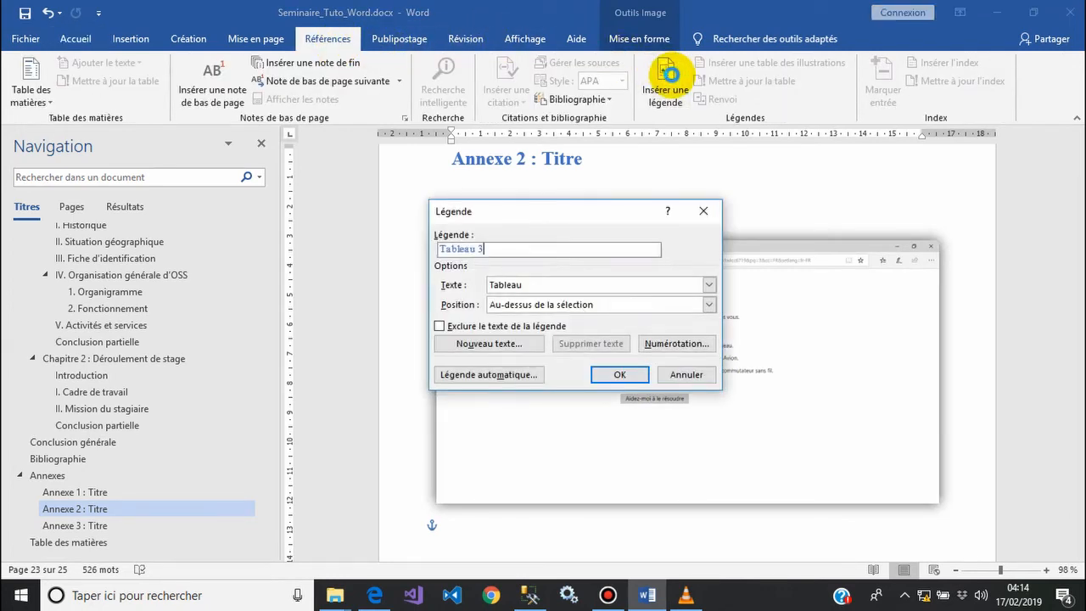
left_click(708, 284)
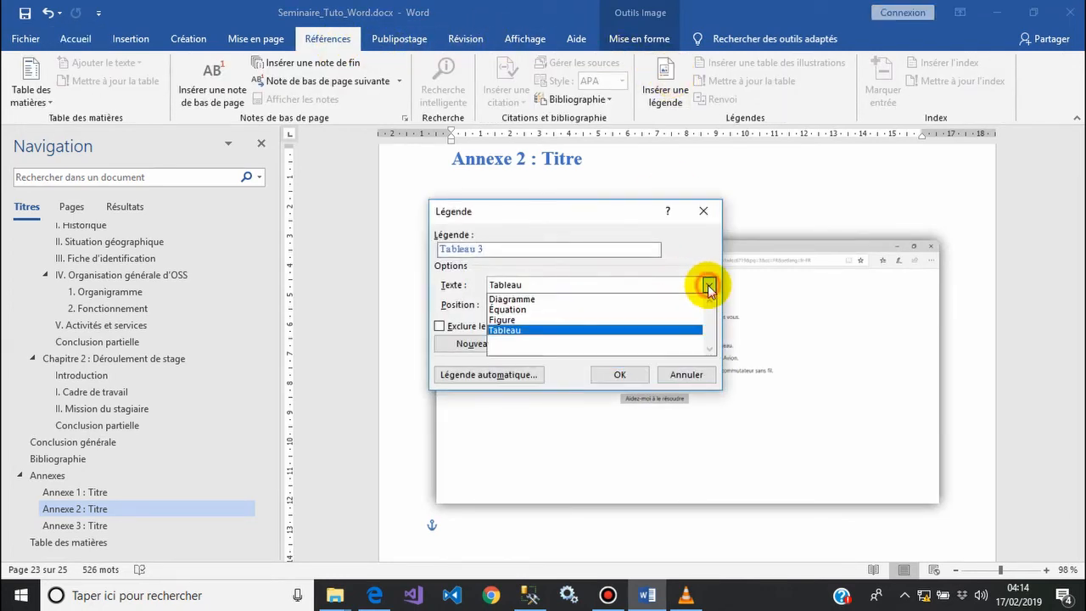
left_click(652, 319)
left_click(524, 248)
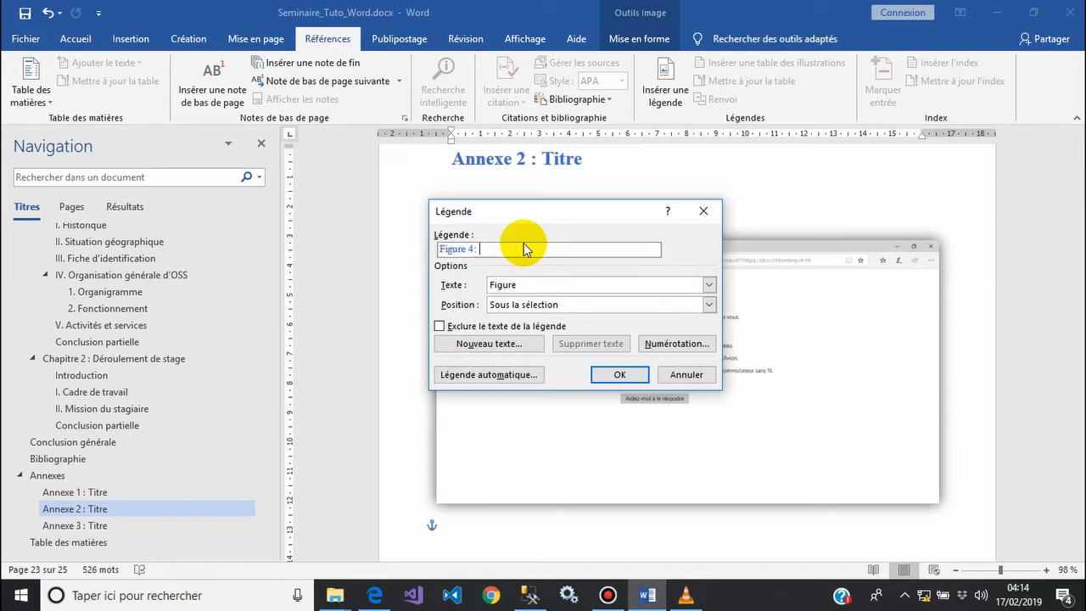
type("Capture du")
left_click(525, 242)
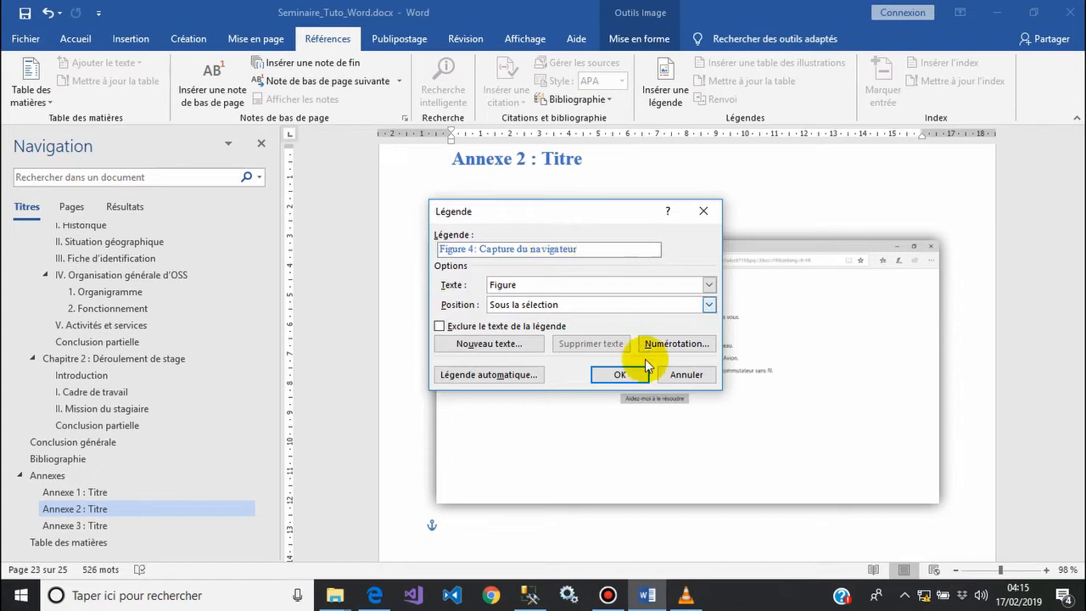
left_click(626, 376)
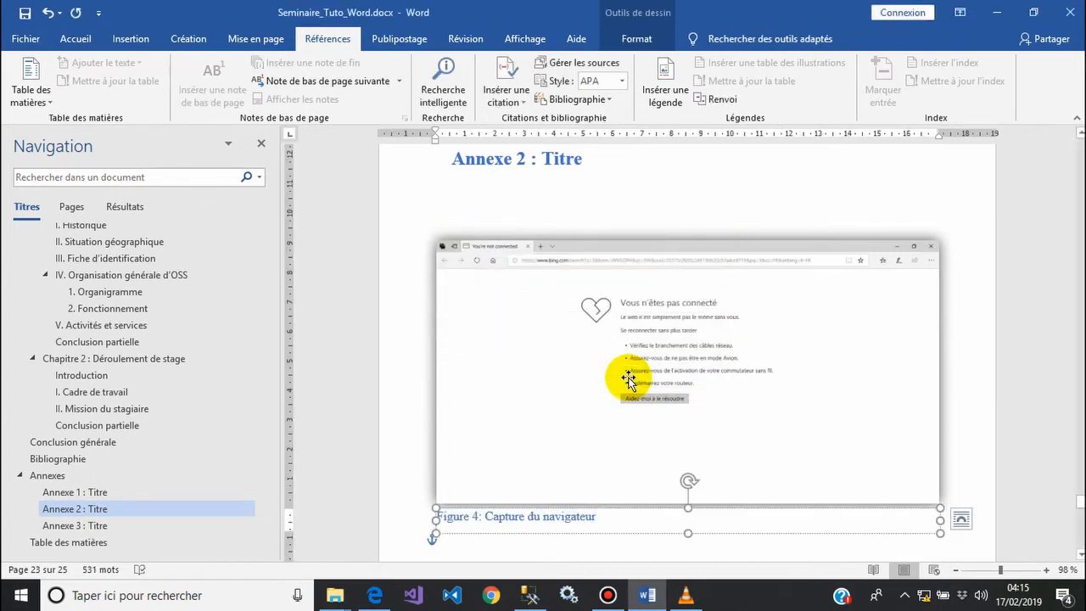
Step: Save the document with the new caption and deselect the caption box
scroll(628, 378, "down", 2)
left_click_drag(651, 464, 650, 471)
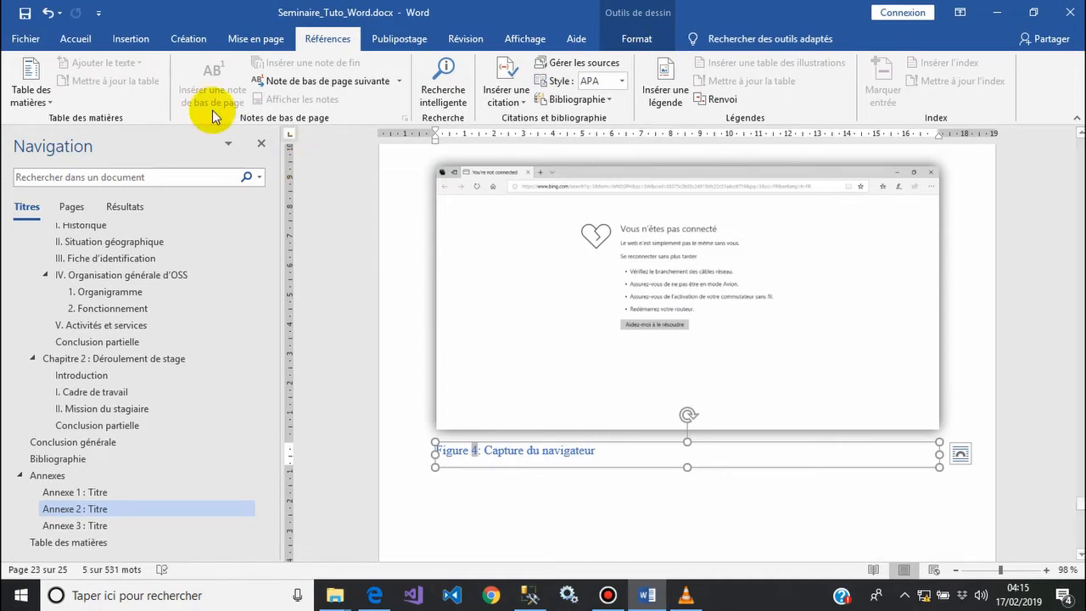
left_click(24, 14)
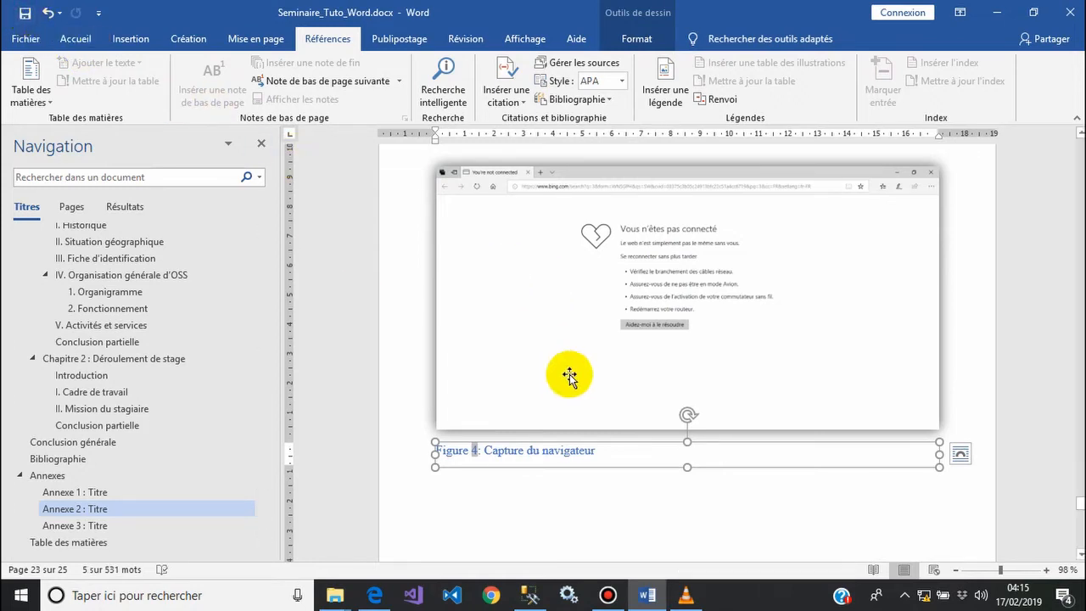
left_click(972, 375)
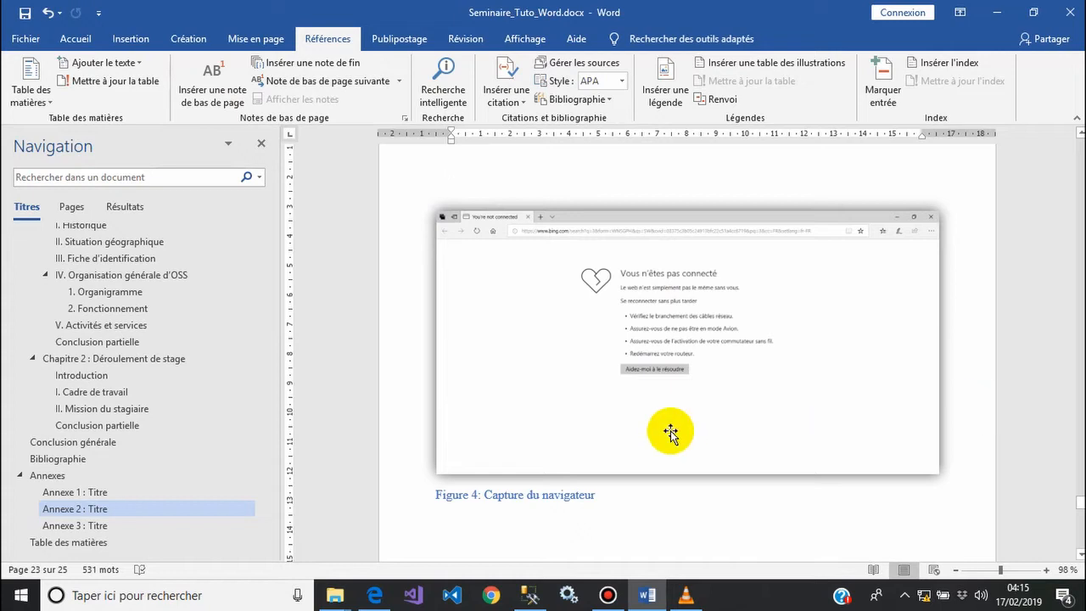
Step: View the Edge window, return to Word and display the screen-capture options with the available windows
left_click(376, 597)
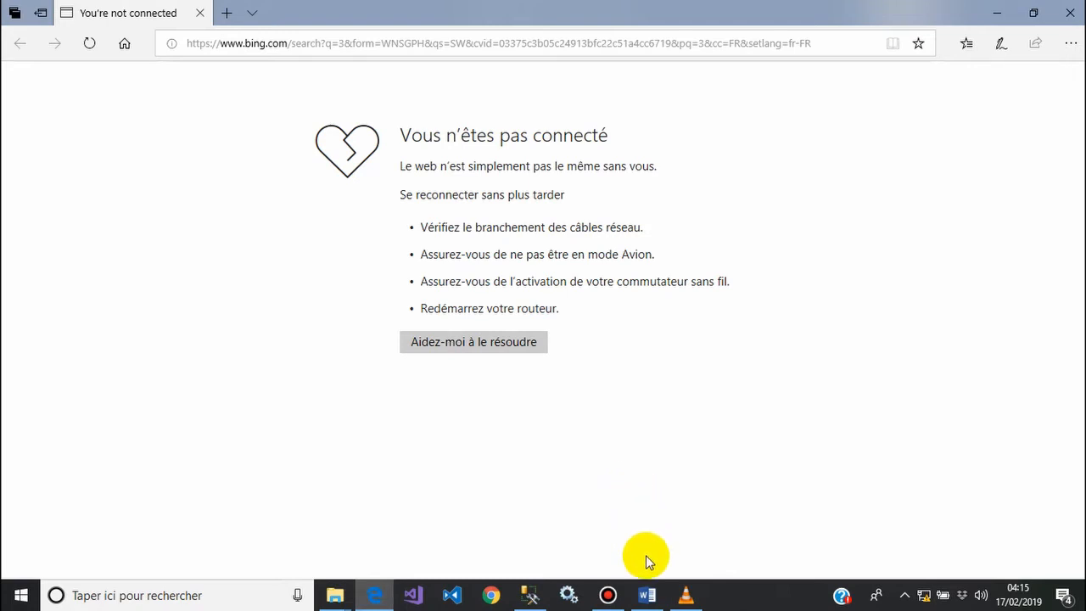
left_click(647, 596)
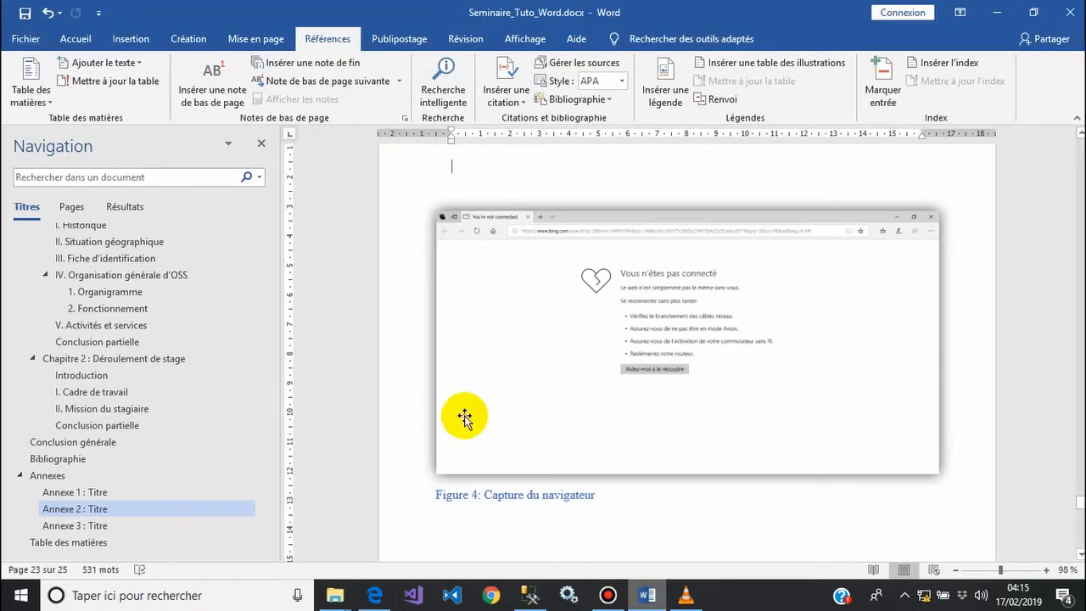
left_click(127, 39)
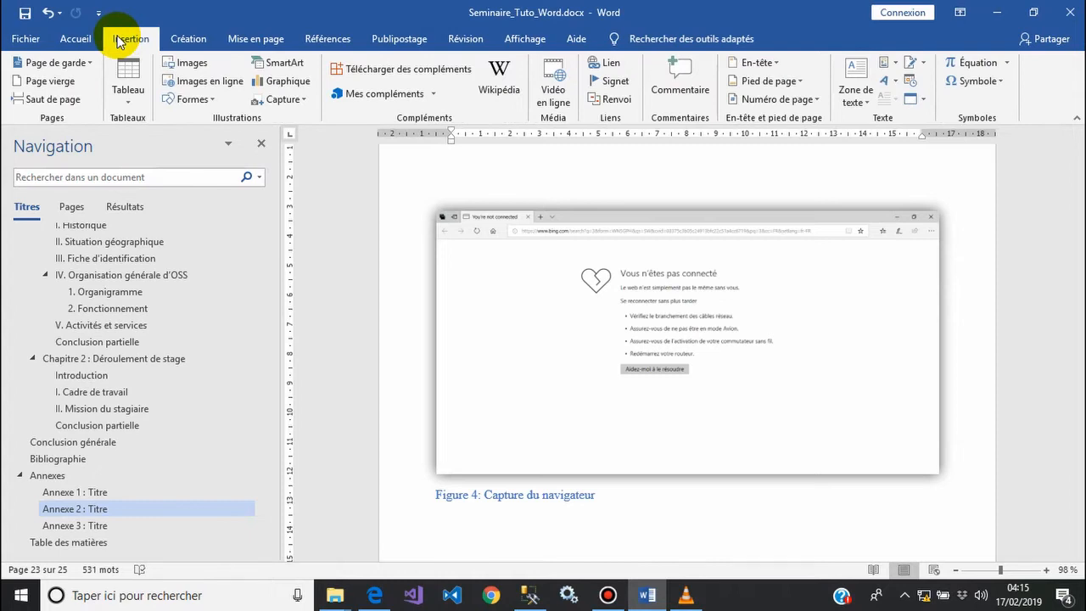
left_click(277, 100)
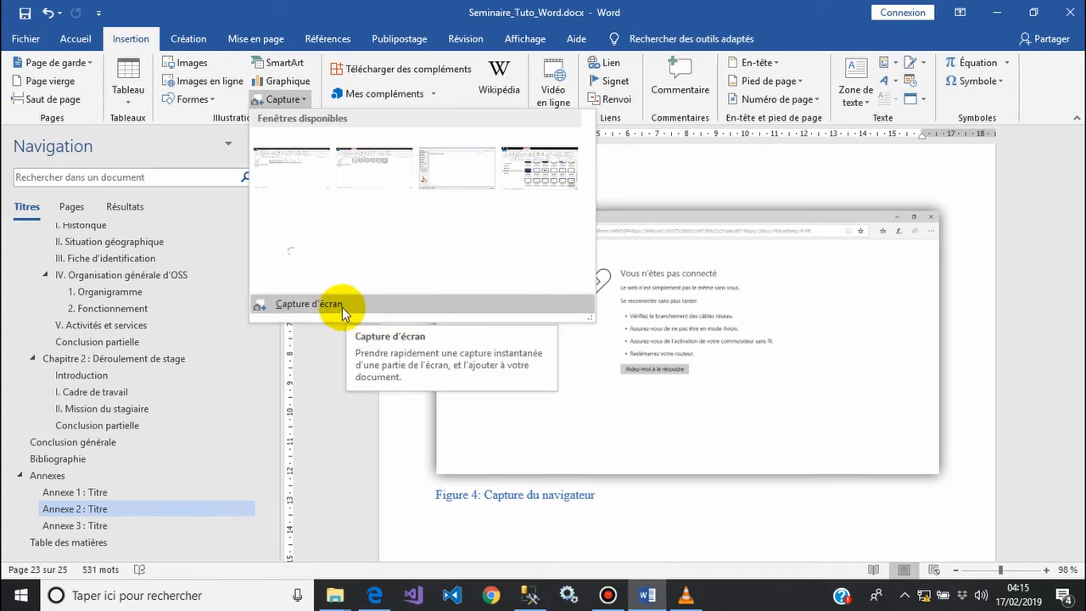
left_click(25, 17)
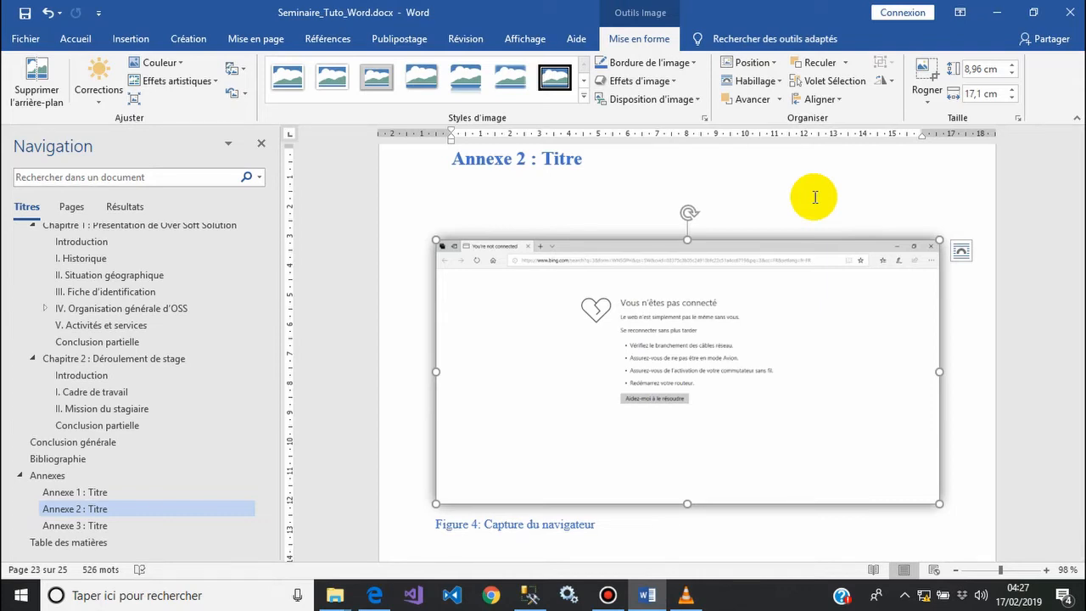
Step: Go to the "Table des illustrations" page and add the lines "Liste des tableaux :" and "Liste des figures :" below its heading
left_click(263, 469)
left_click_drag(263, 468, 263, 336)
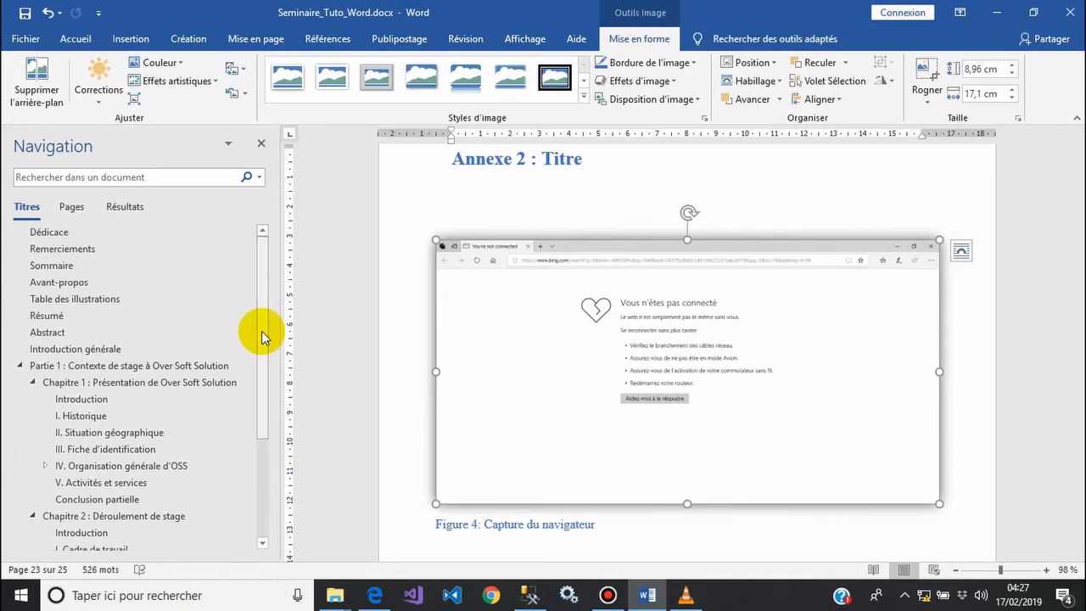
left_click(113, 302)
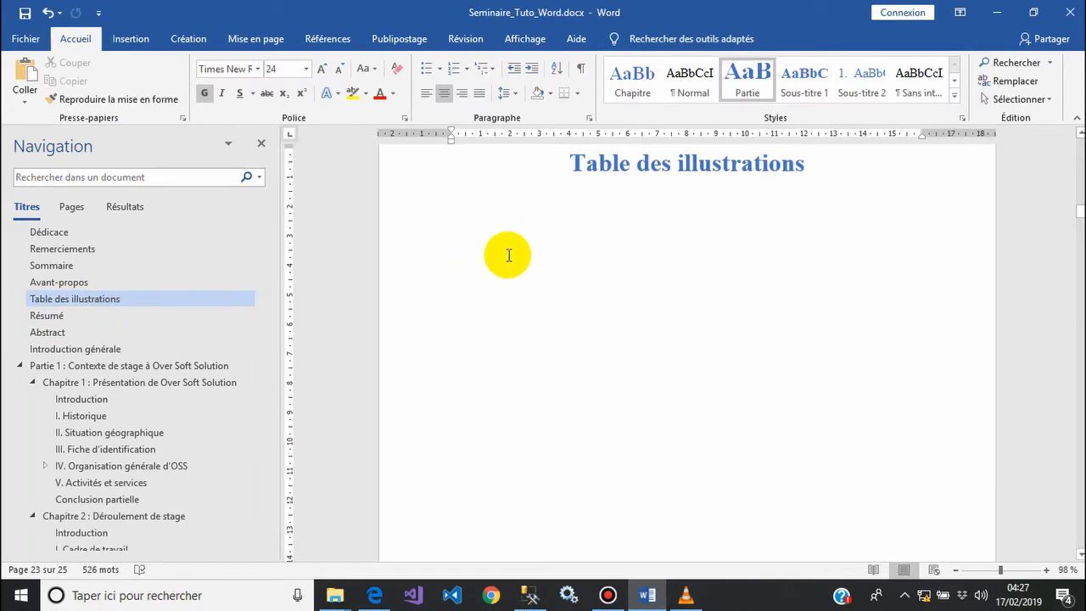
left_click(498, 214)
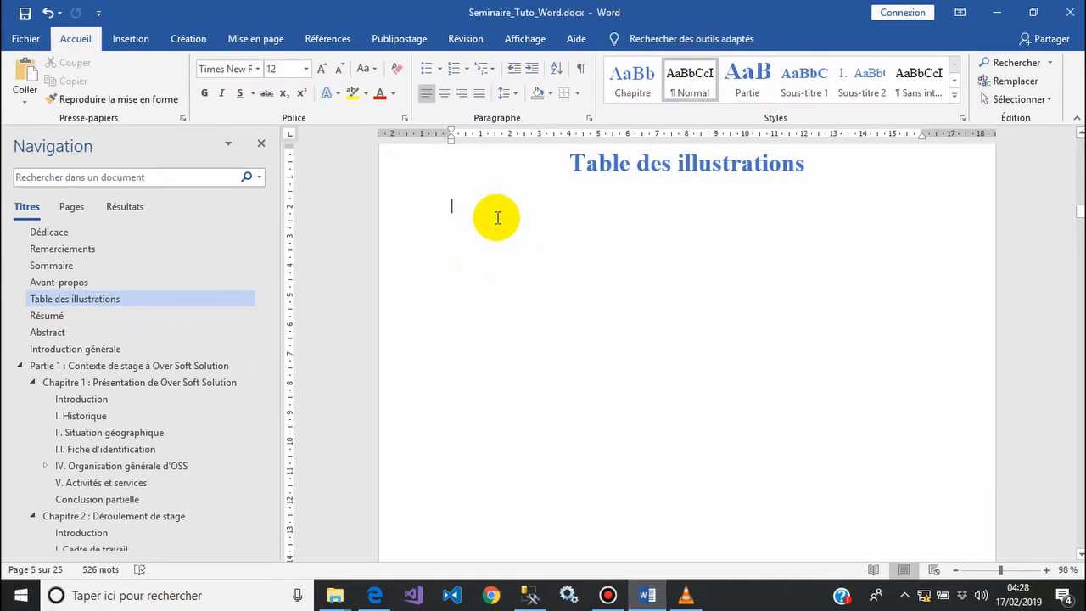
type("L")
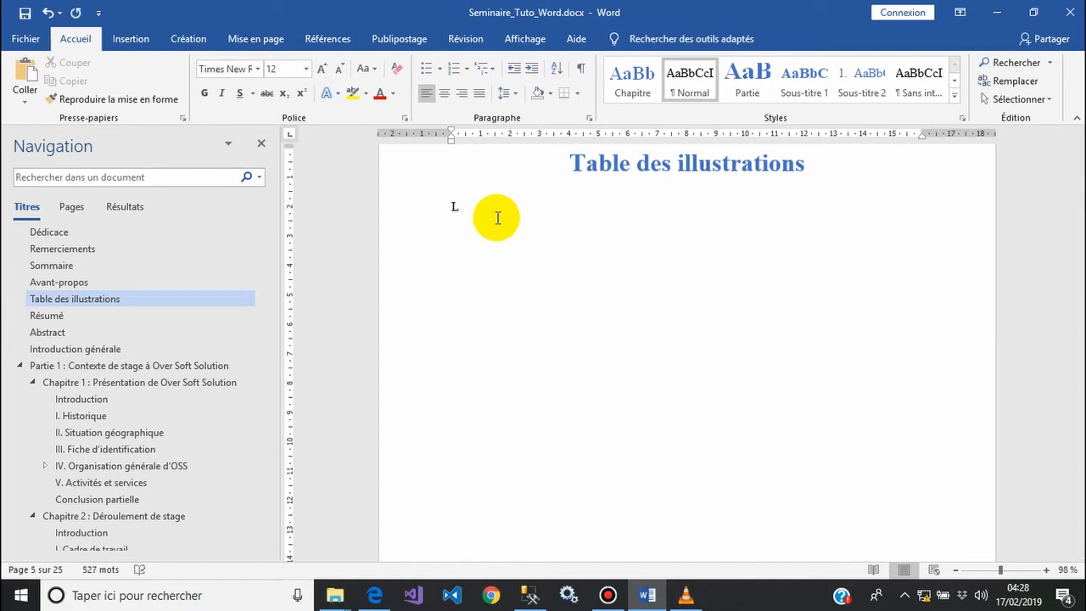
type("iste des tableaux")
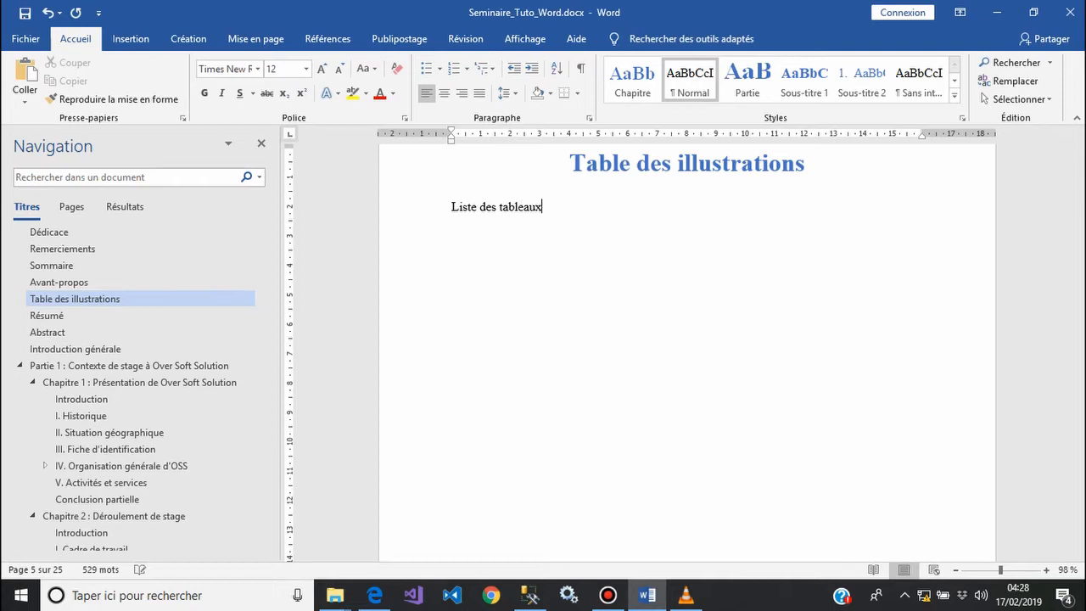
type("Liste des figures")
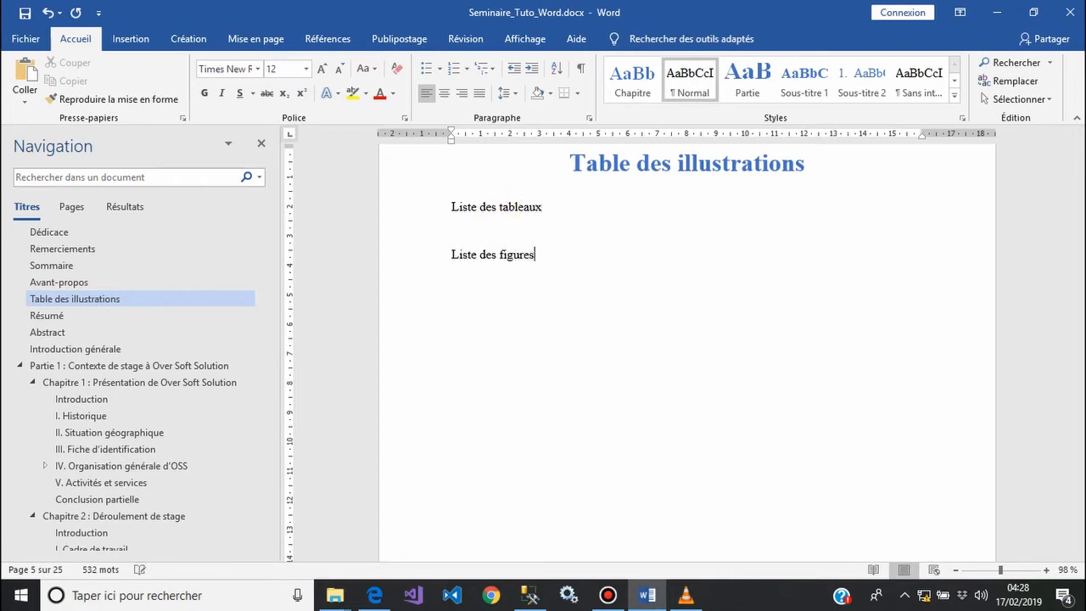
left_click(547, 209)
type(":")
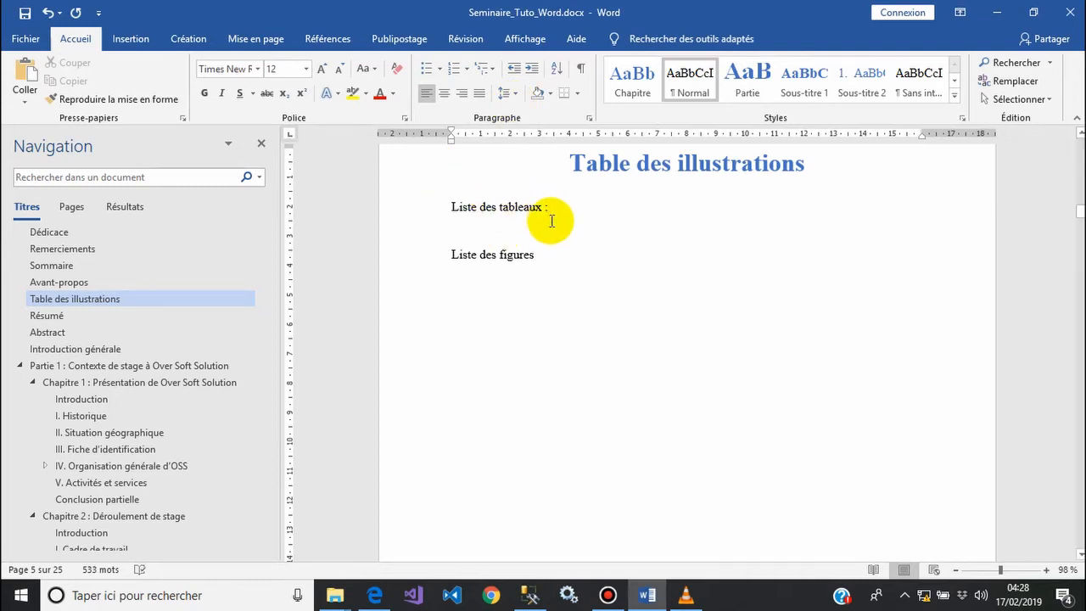
left_click(555, 261)
type(":")
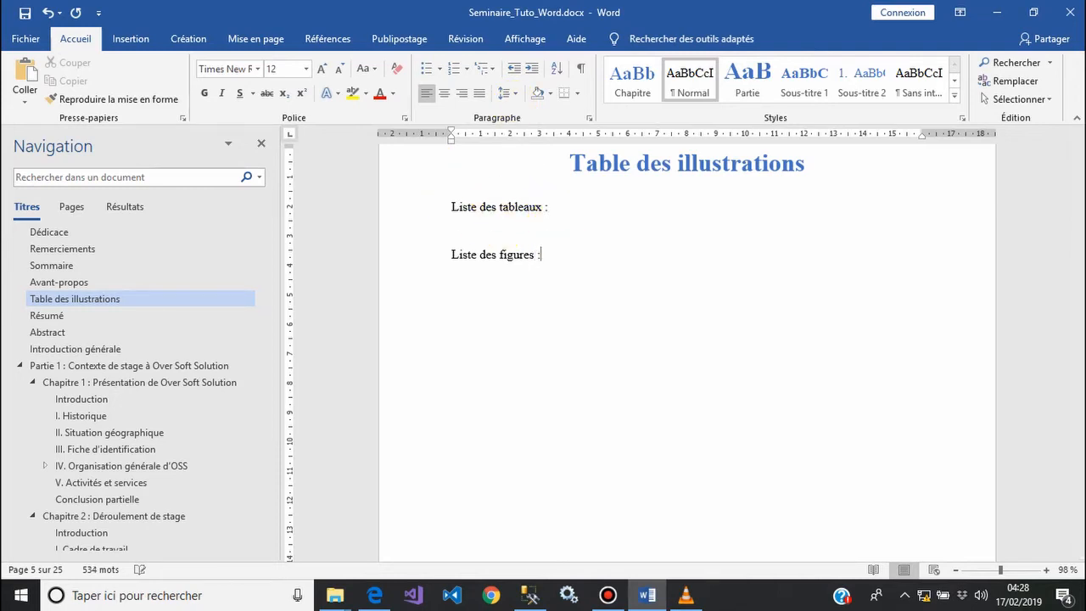
Step: Format "Liste des tableaux" as bold, underlined, 14-point text, leaving out the colon
left_click_drag(450, 209, 541, 210)
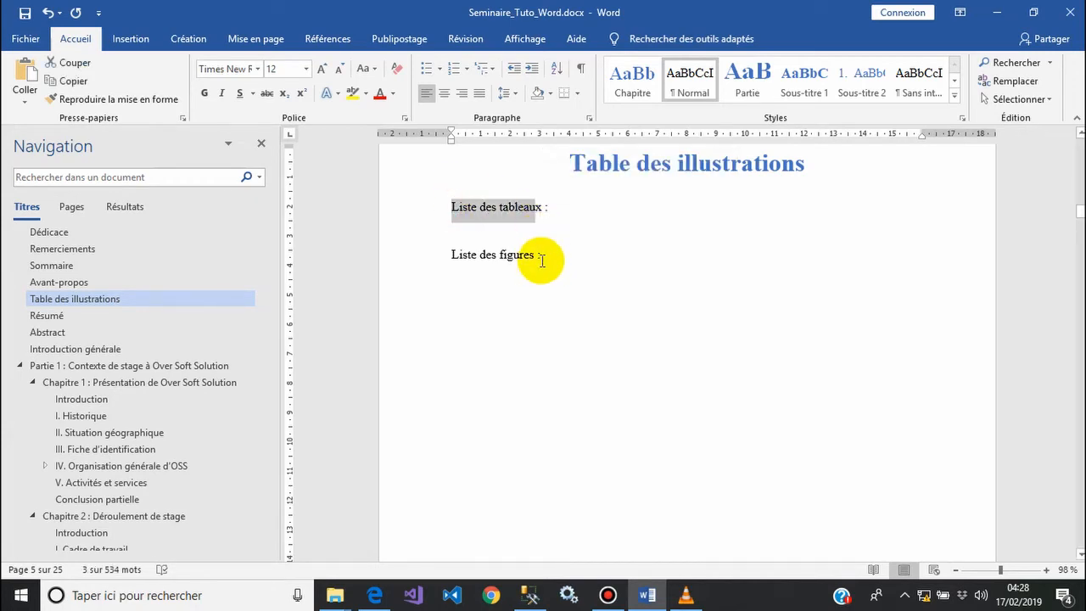
left_click(203, 93)
left_click(325, 70)
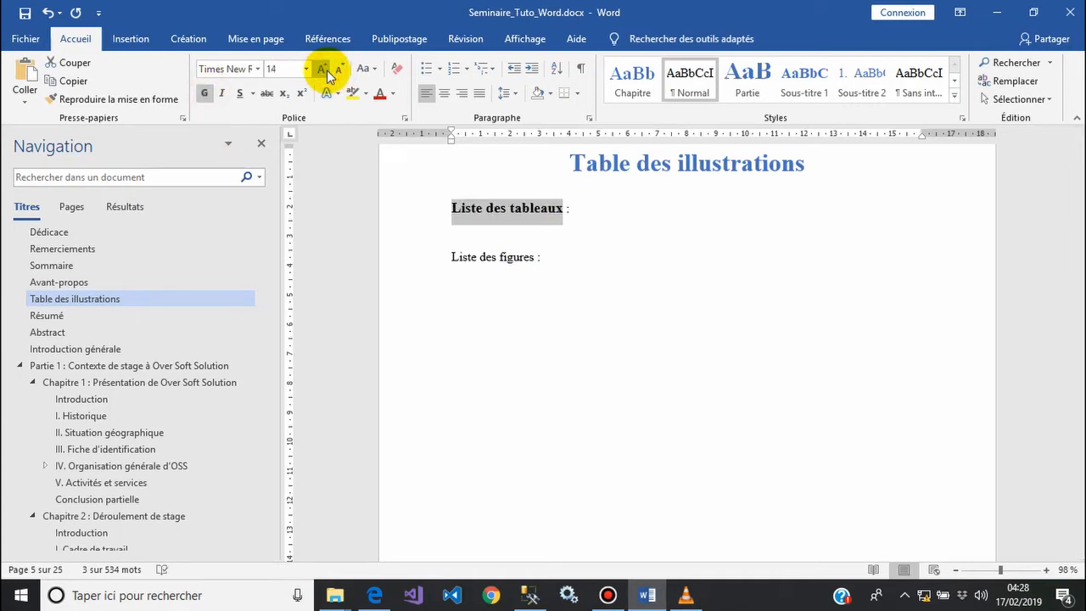
left_click(241, 93)
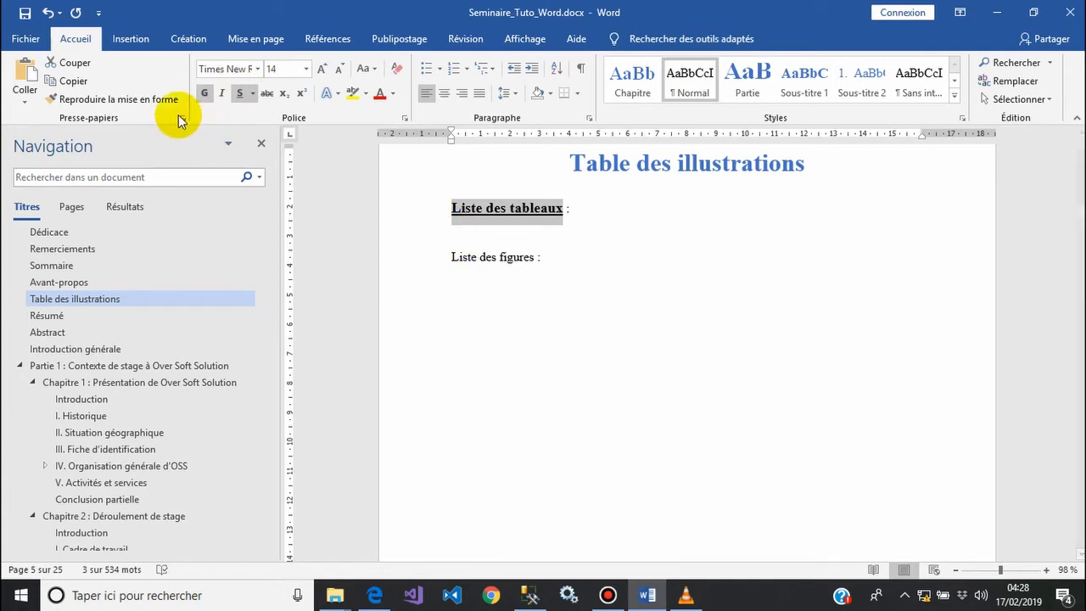
Step: Try to copy the "Liste des tableaux" formatting onto the whole "Liste des figures :" line, including the colon
left_click(139, 98)
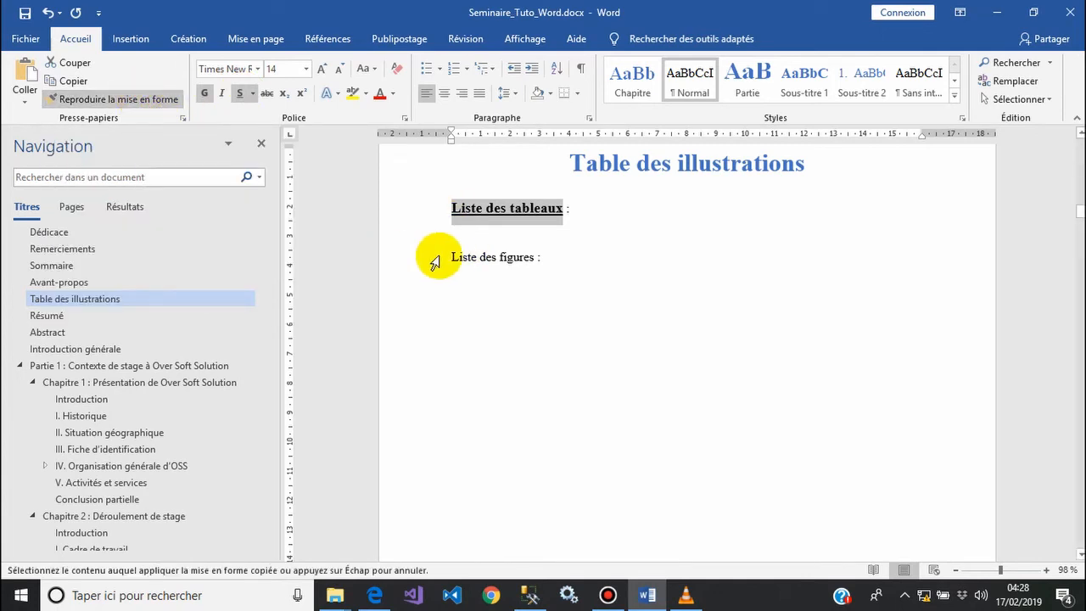
left_click_drag(450, 256, 553, 256)
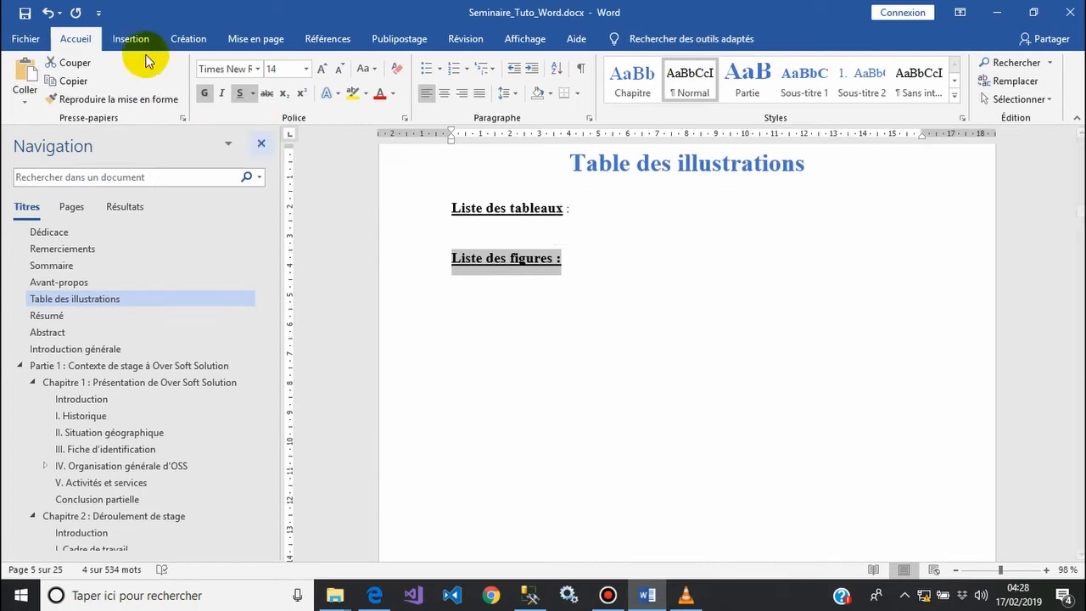
left_click(47, 13)
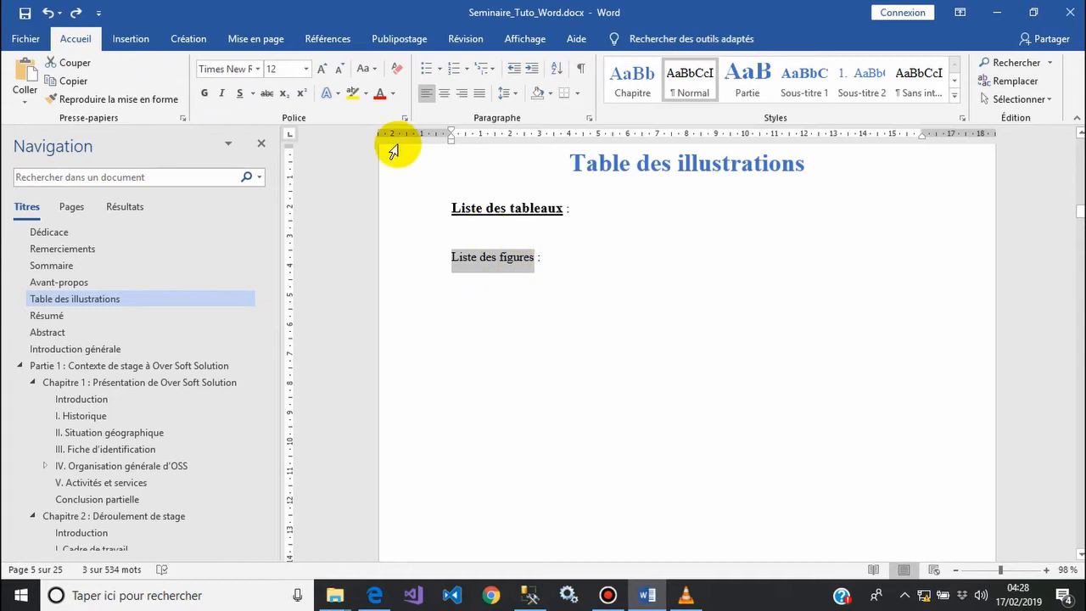
Step: Copy the "Liste des tableaux" formatting onto "Liste des figures", leaving out the colon, and save the document
left_click(466, 209)
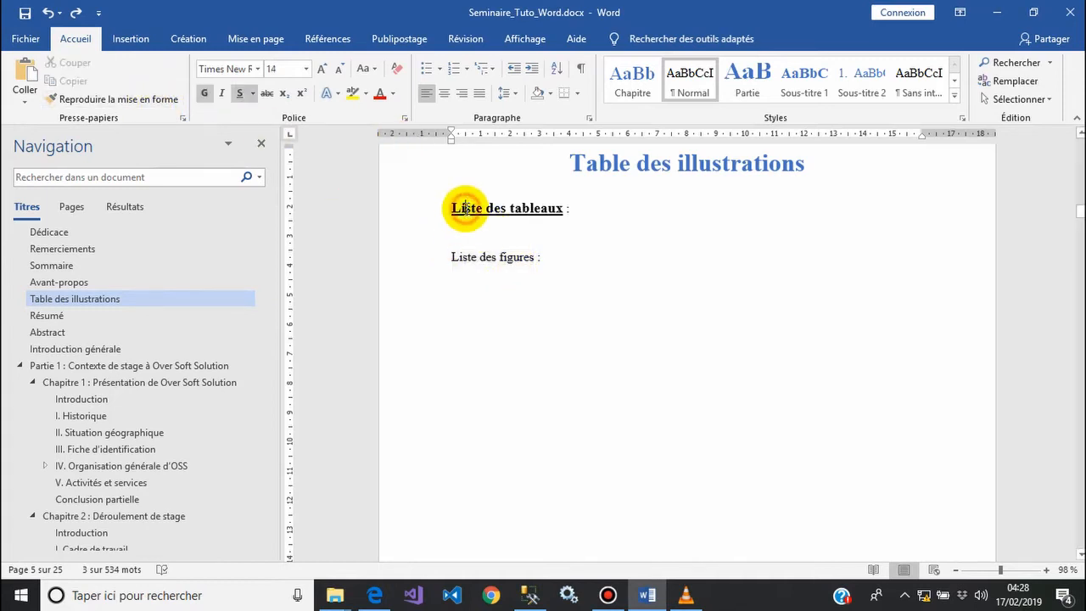
left_click(132, 100)
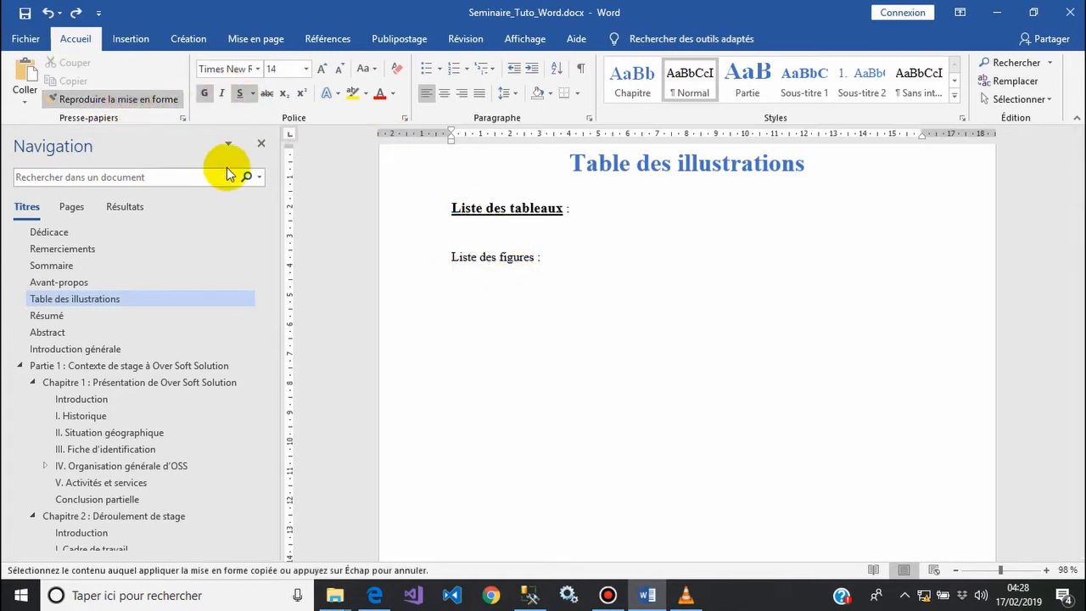
left_click_drag(450, 260, 520, 265)
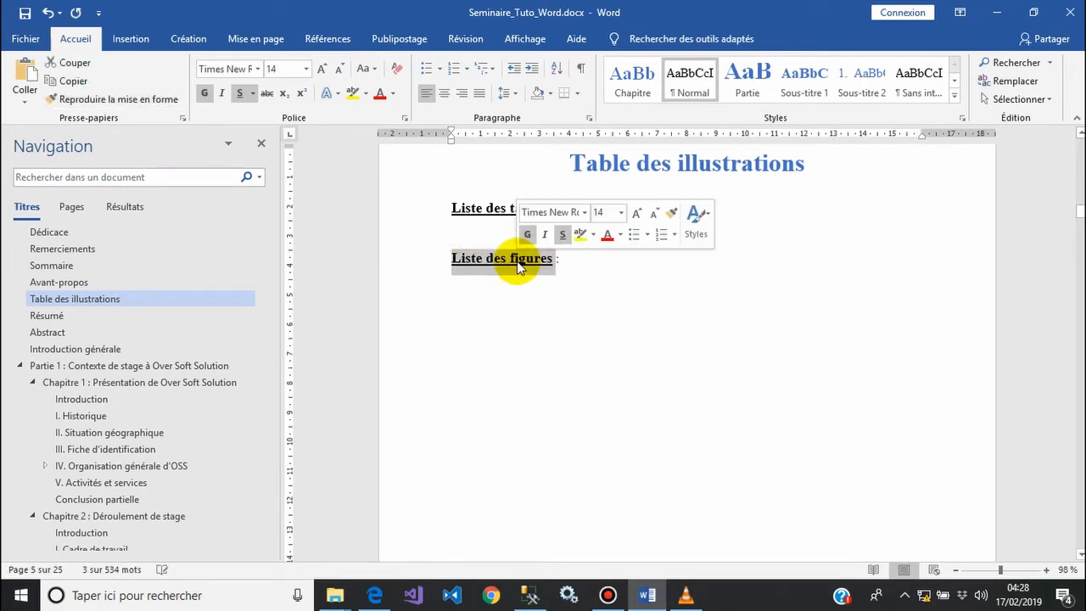
left_click(591, 281)
left_click(25, 13)
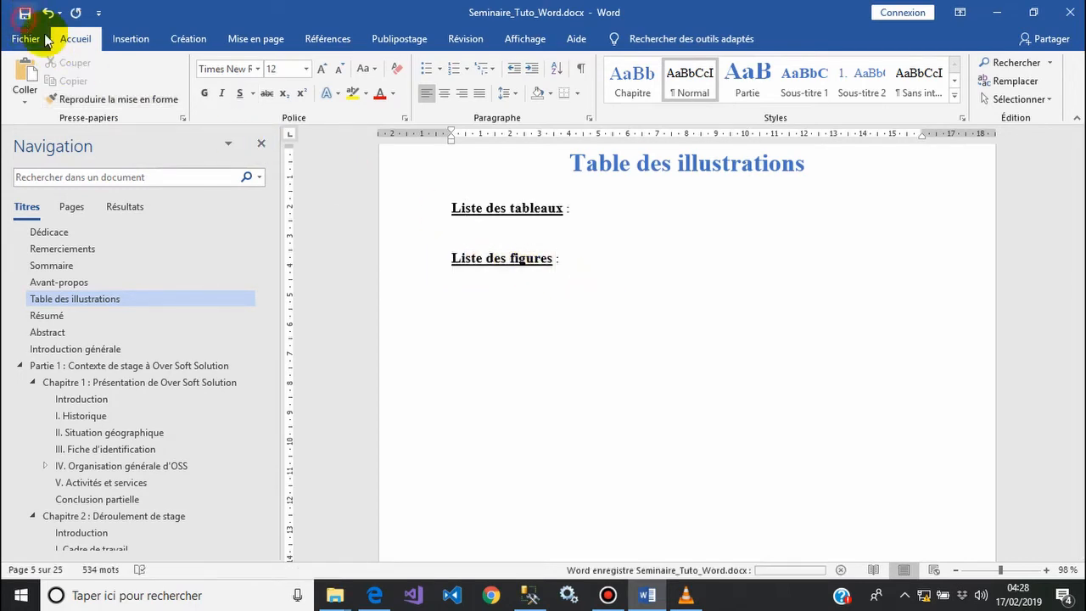
Step: Add an empty line below "Liste des tableaux :" and save the document
left_click(483, 233)
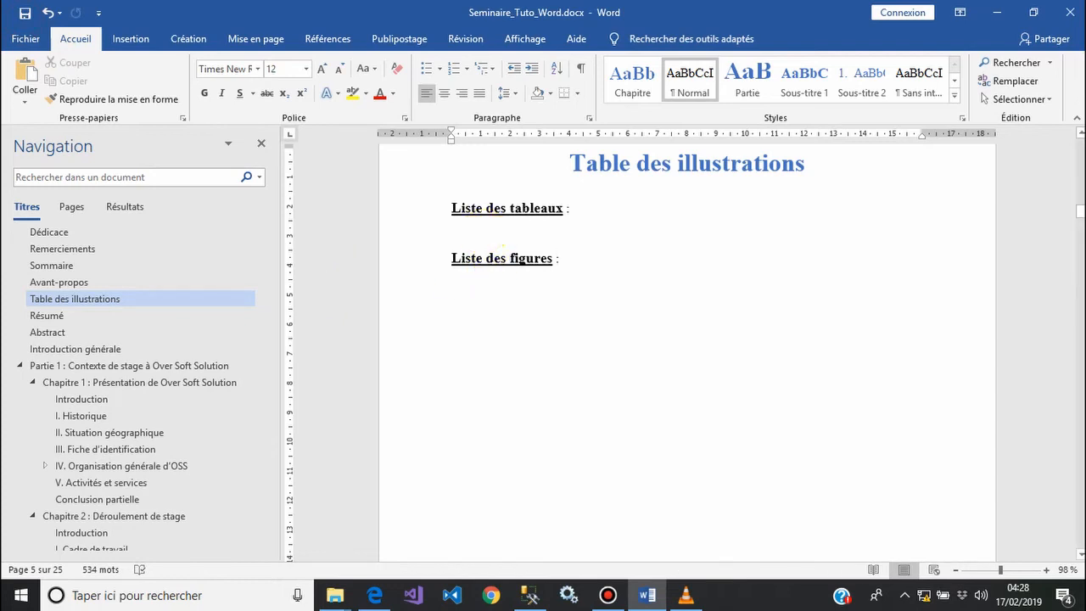
key("Return")
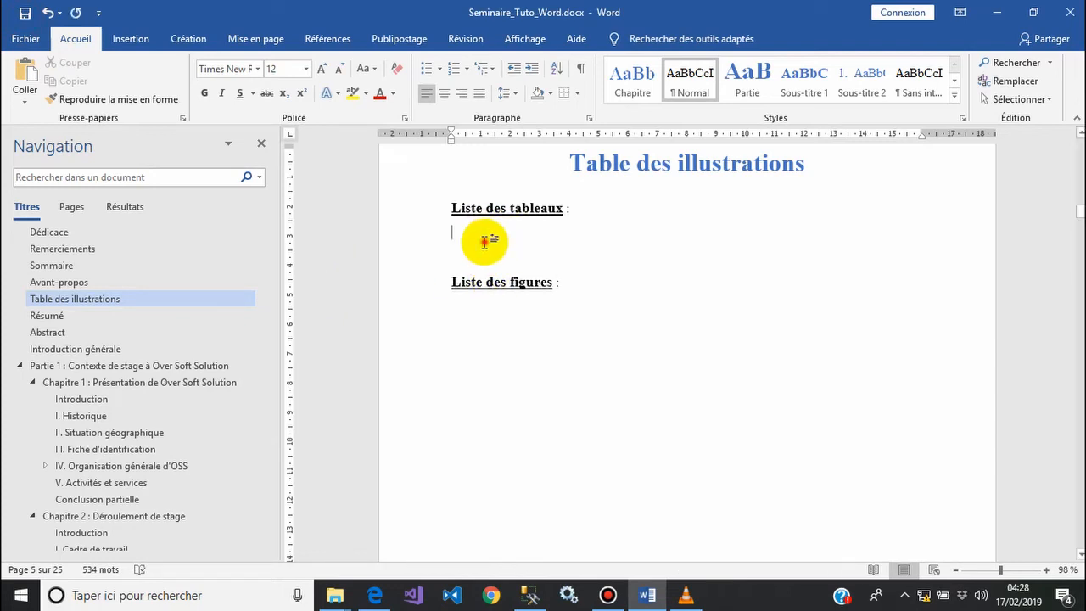
left_click(25, 13)
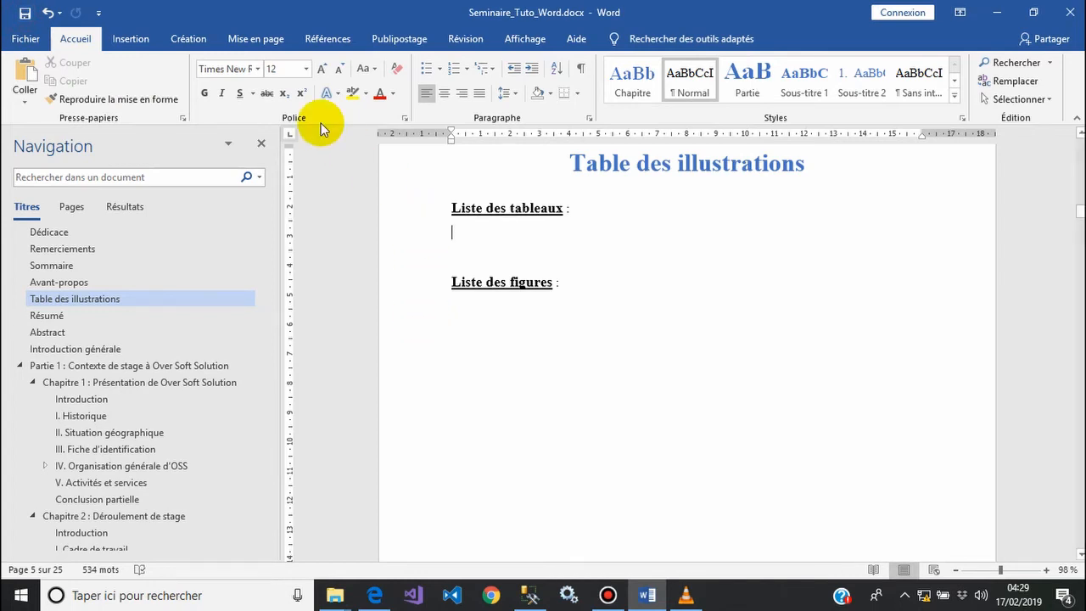
Step: Start inserting a table of illustrations below "Liste des tableaux :", keeping Tableau as the caption label
left_click(328, 43)
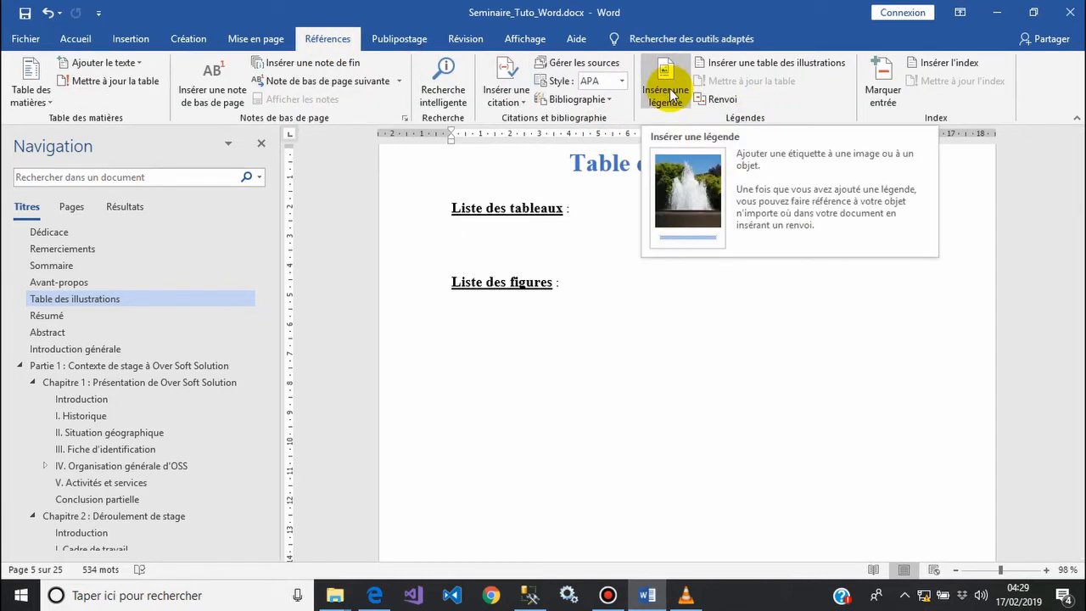
left_click(748, 66)
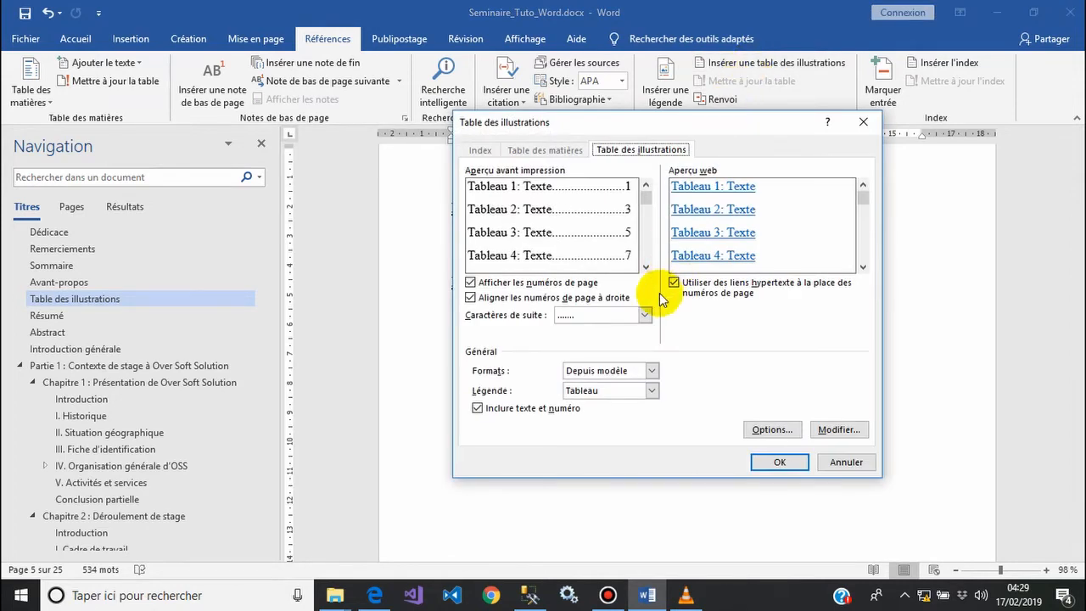
left_click_drag(684, 121, 817, 195)
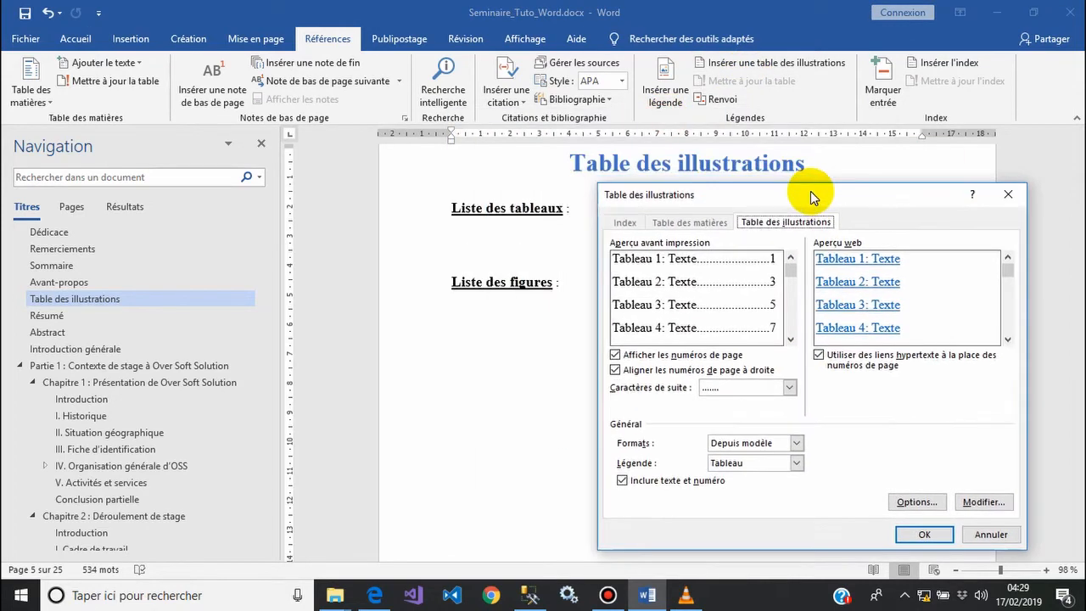
left_click_drag(709, 199, 542, 138)
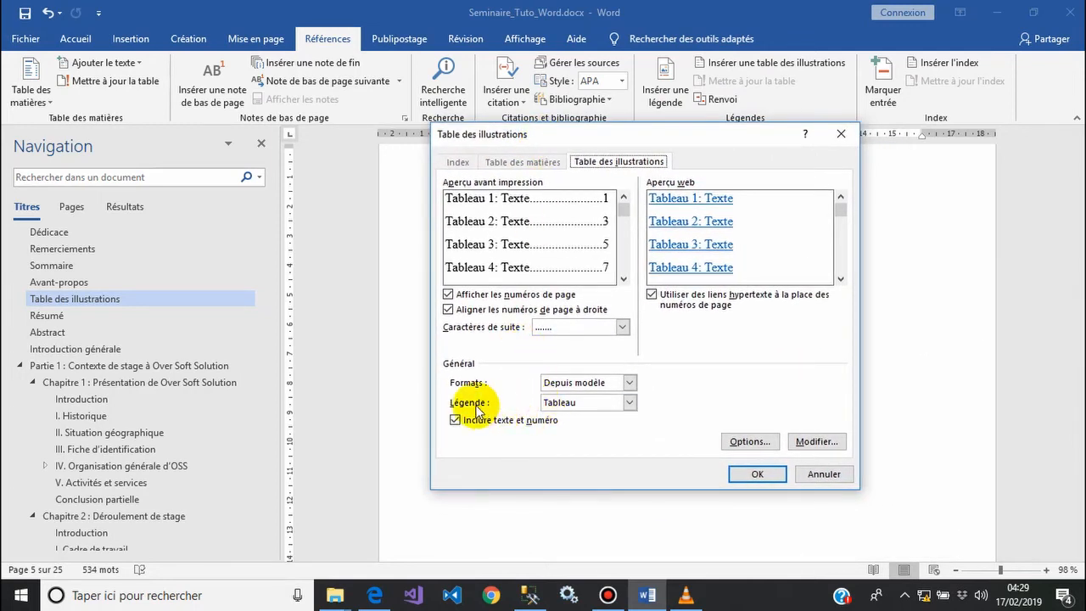
left_click(596, 407)
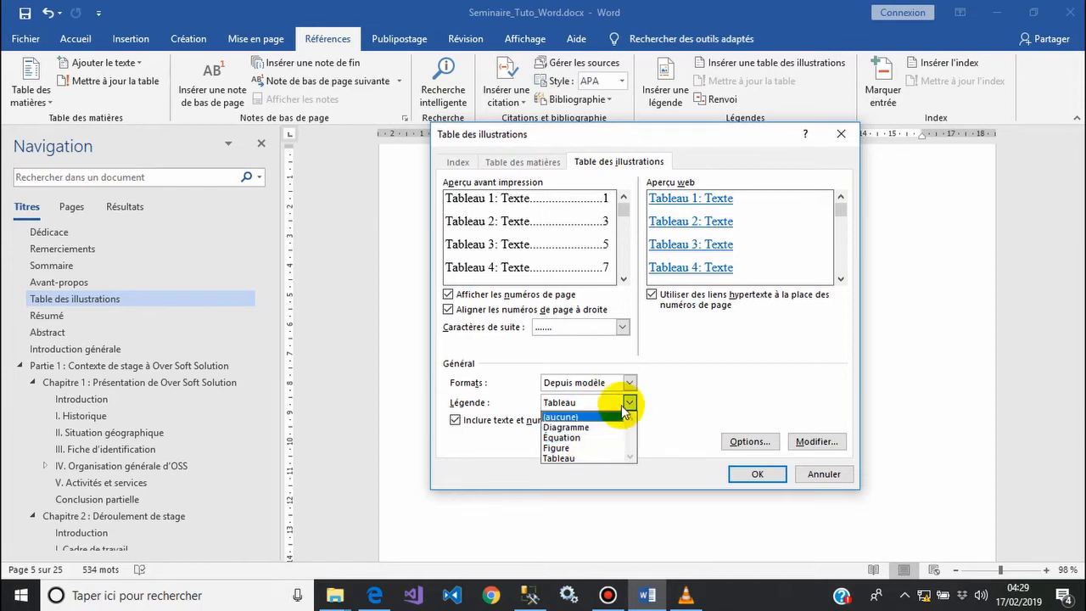
left_click(632, 404)
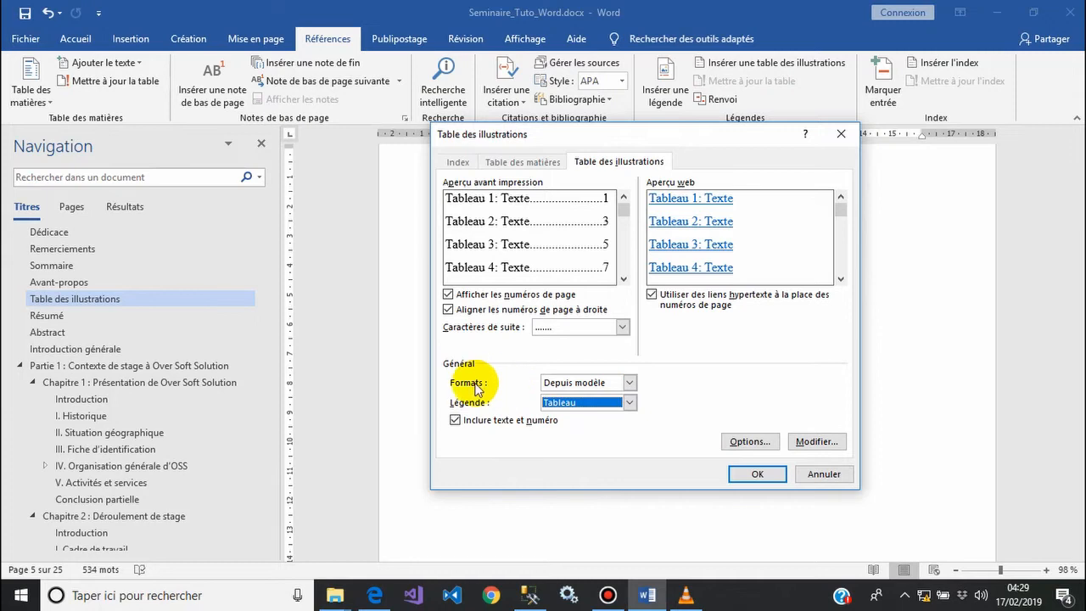
Step: Preview the Classique, Soigné, Centré and Officiel formats for the table of illustrations, and return to Depuis modèle
left_click(630, 382)
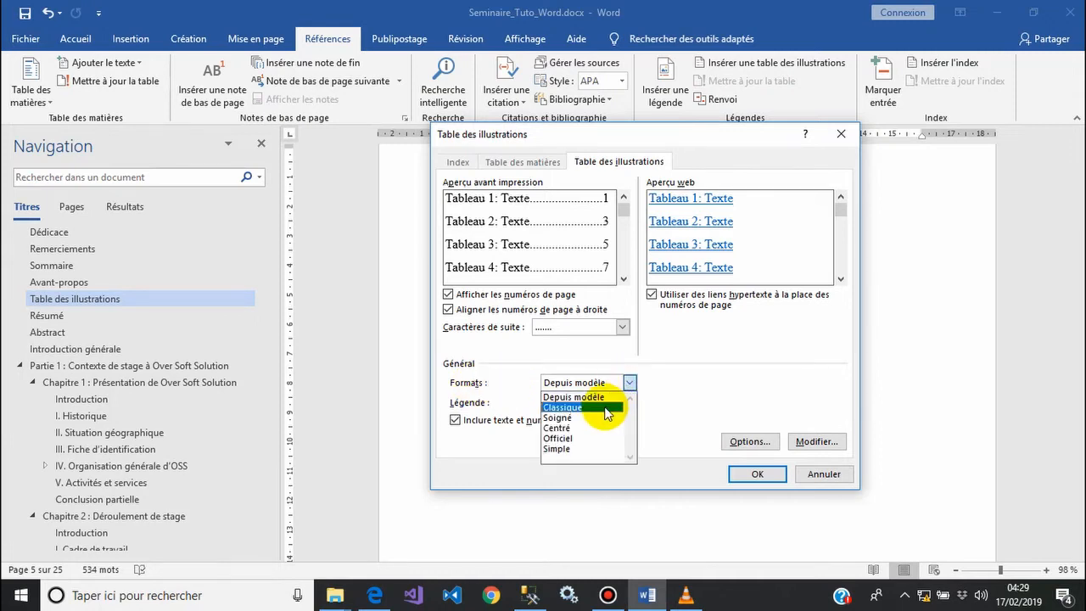
left_click(607, 408)
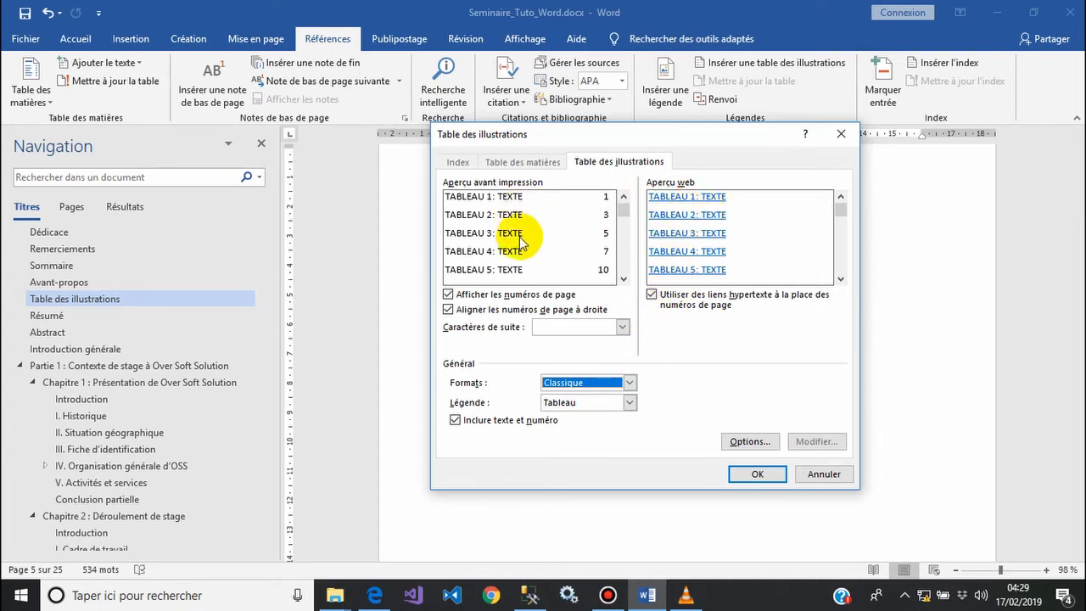
left_click(629, 382)
left_click(602, 418)
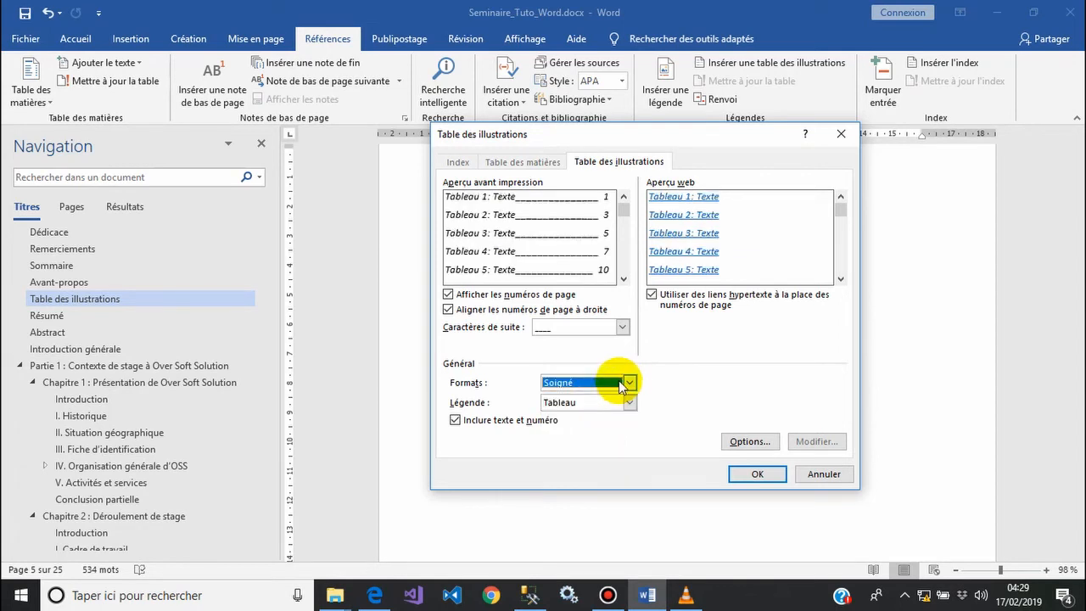
left_click(629, 383)
left_click(603, 428)
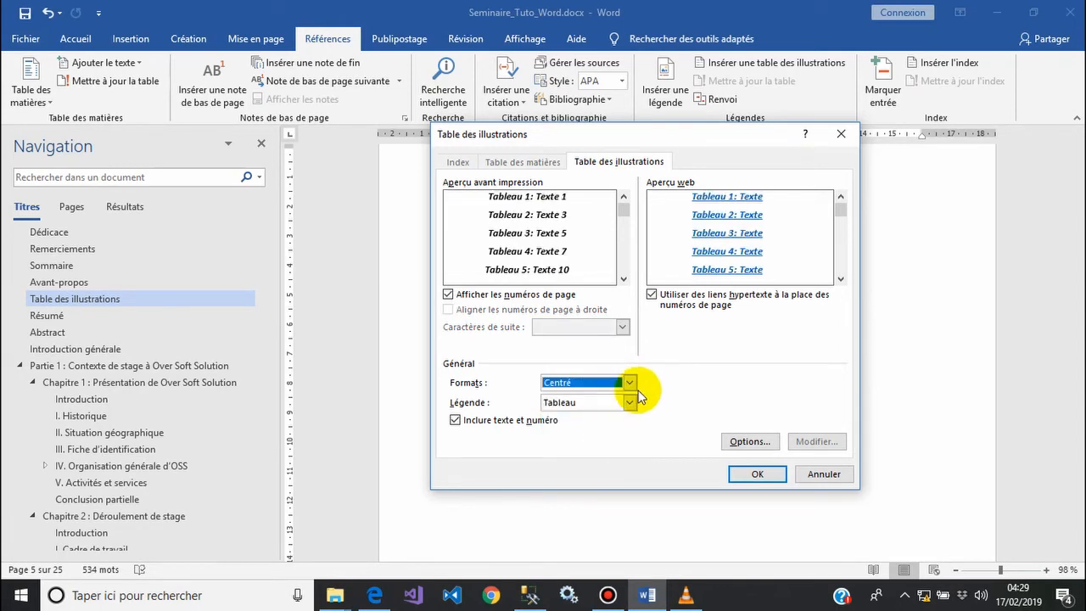
left_click(629, 384)
left_click(618, 439)
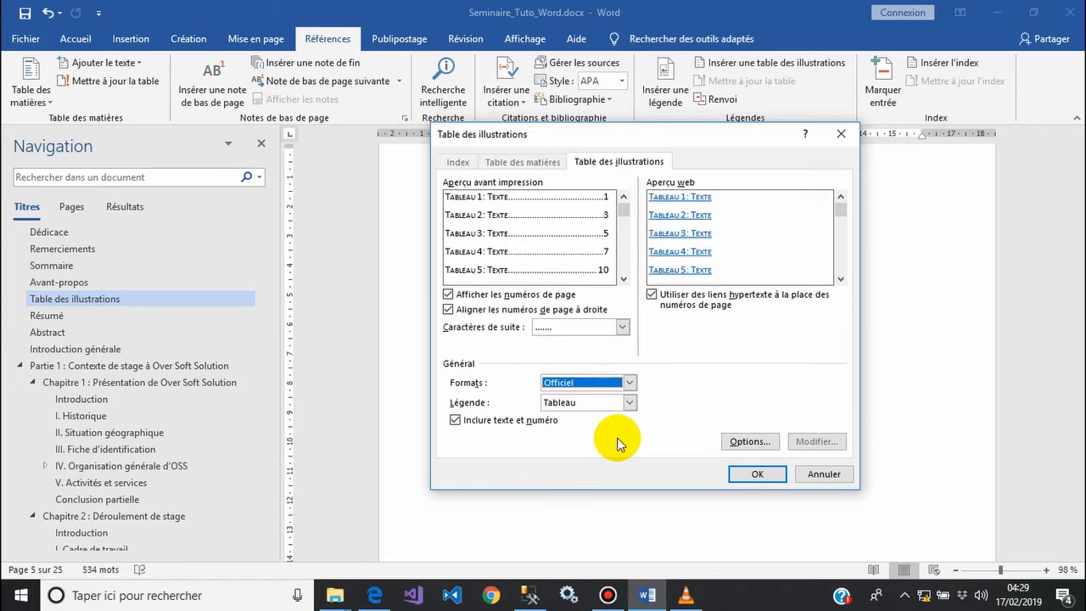
left_click(629, 383)
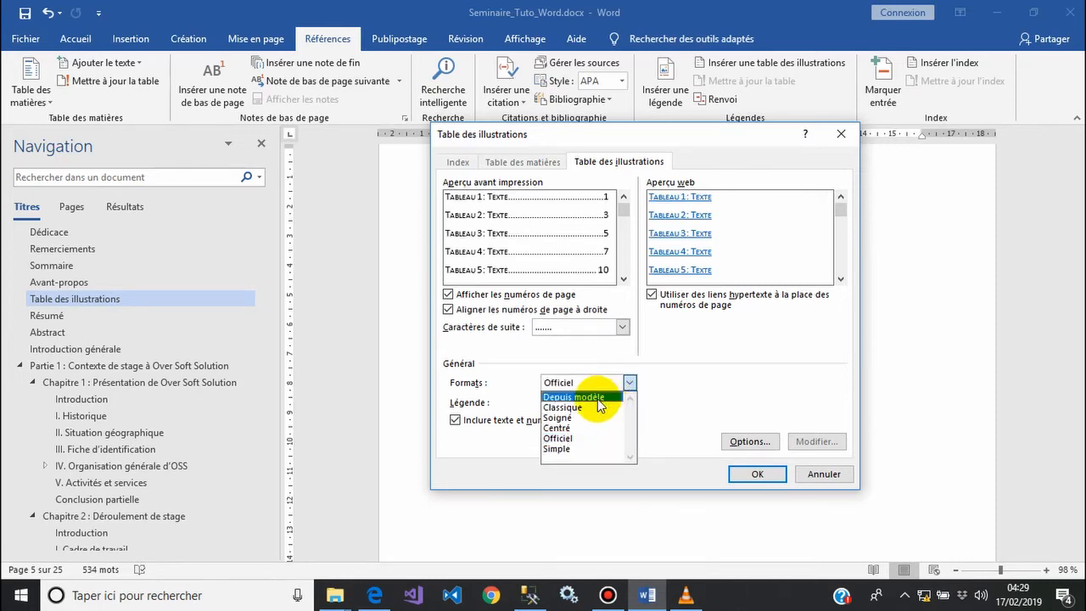
left_click(598, 398)
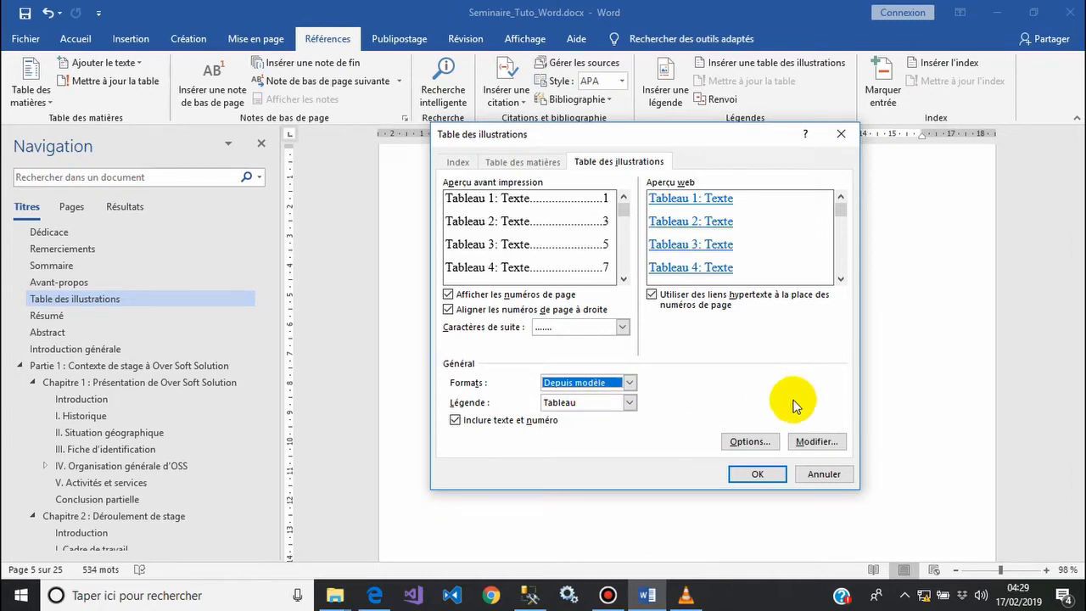
Step: Review the font and size settings of the "Table des illustrations" style, and accept them as they are
left_click(819, 441)
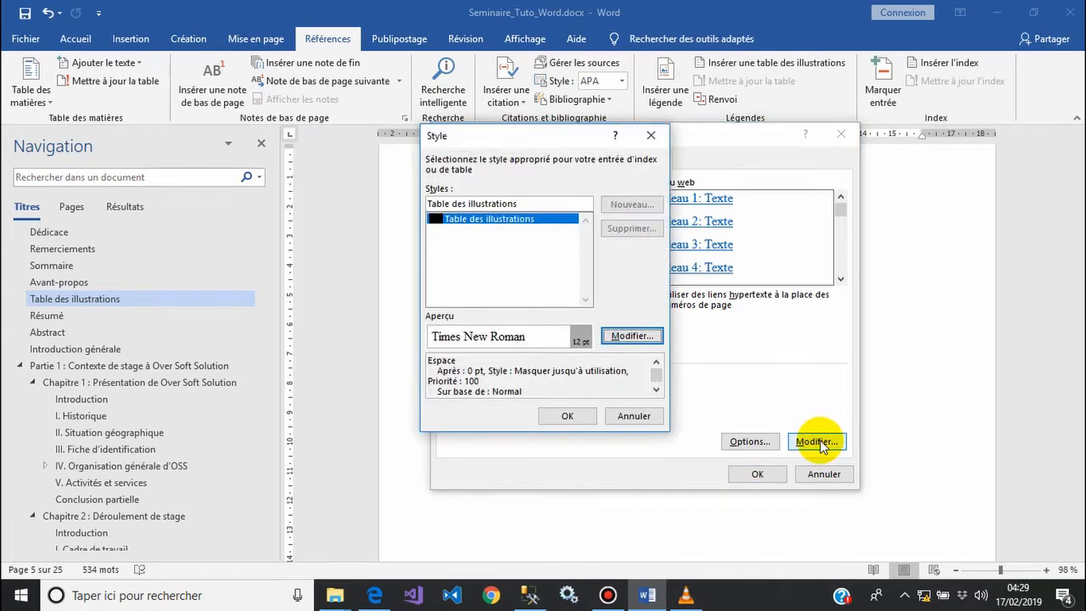
left_click(630, 336)
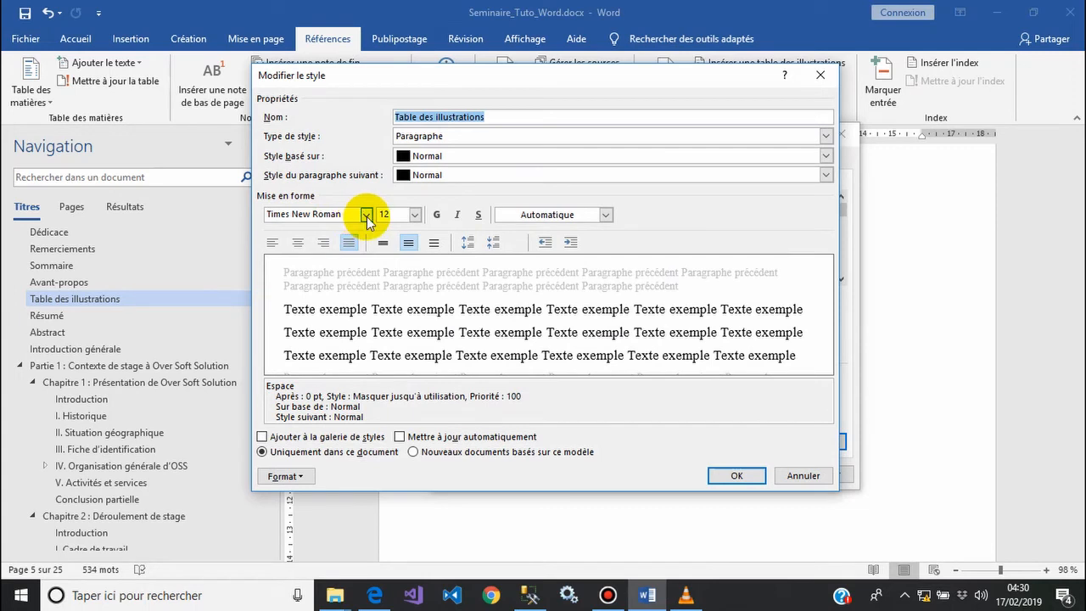
left_click(367, 217)
left_click(366, 216)
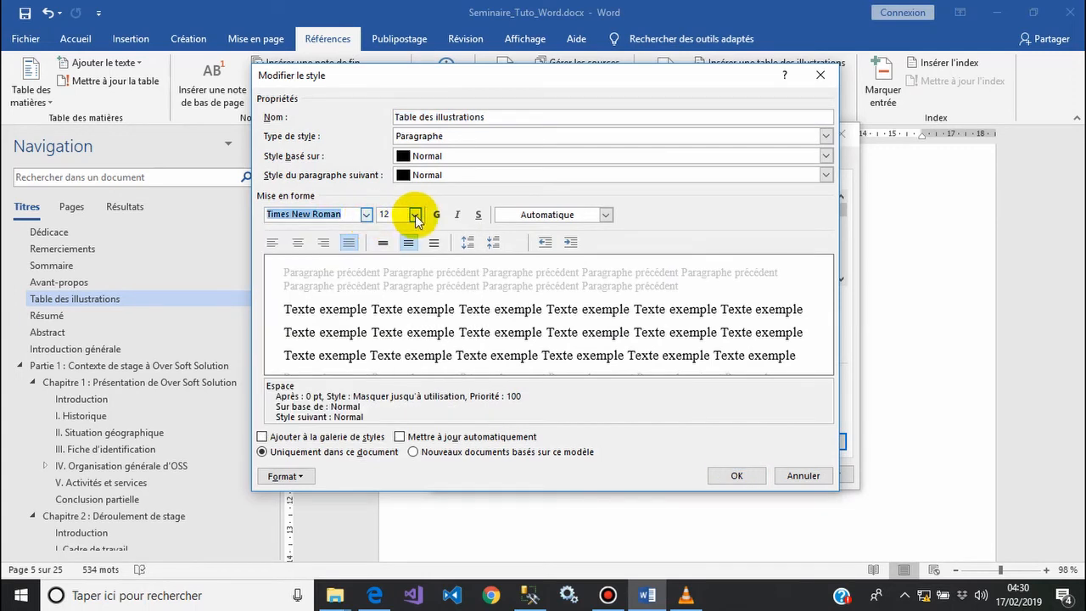
left_click(416, 216)
left_click(416, 216)
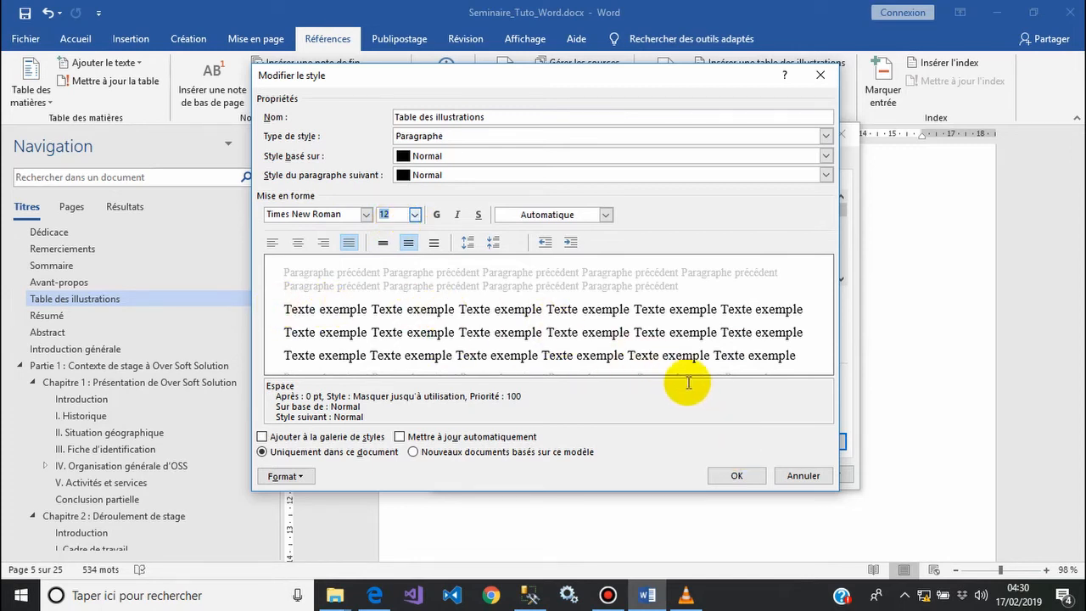
left_click(736, 477)
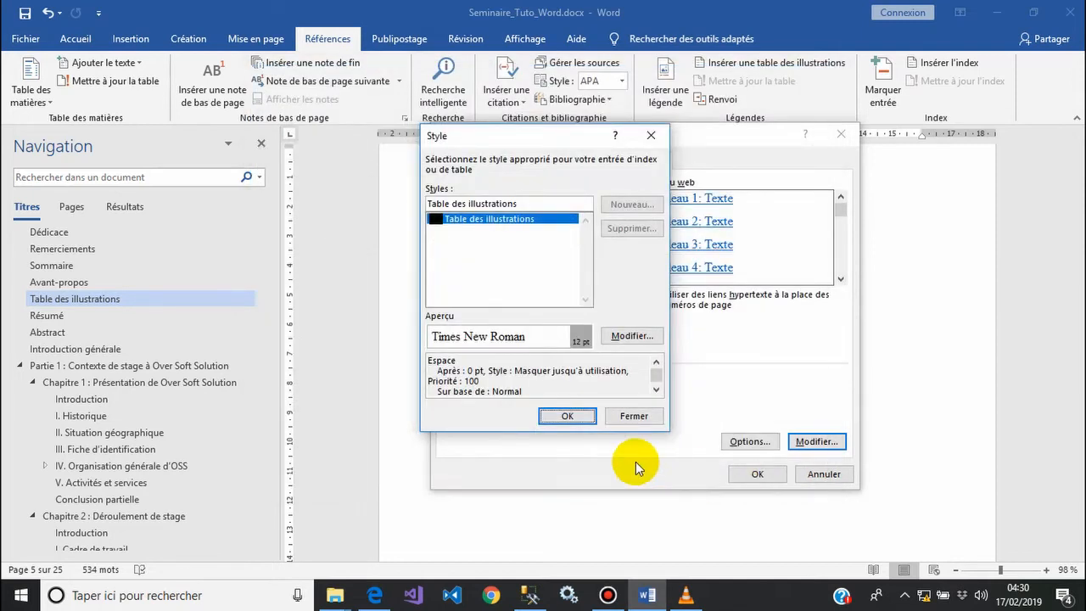
left_click(563, 417)
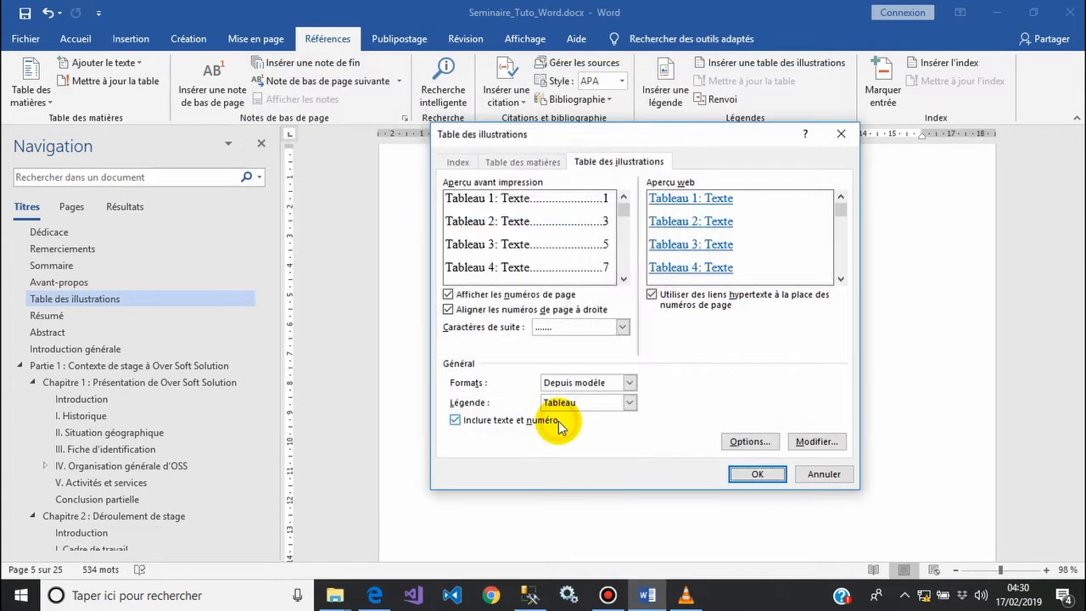
Step: Insert the list of tables with the dotted leader and the caption text and number included, after previewing it without them
left_click(548, 331)
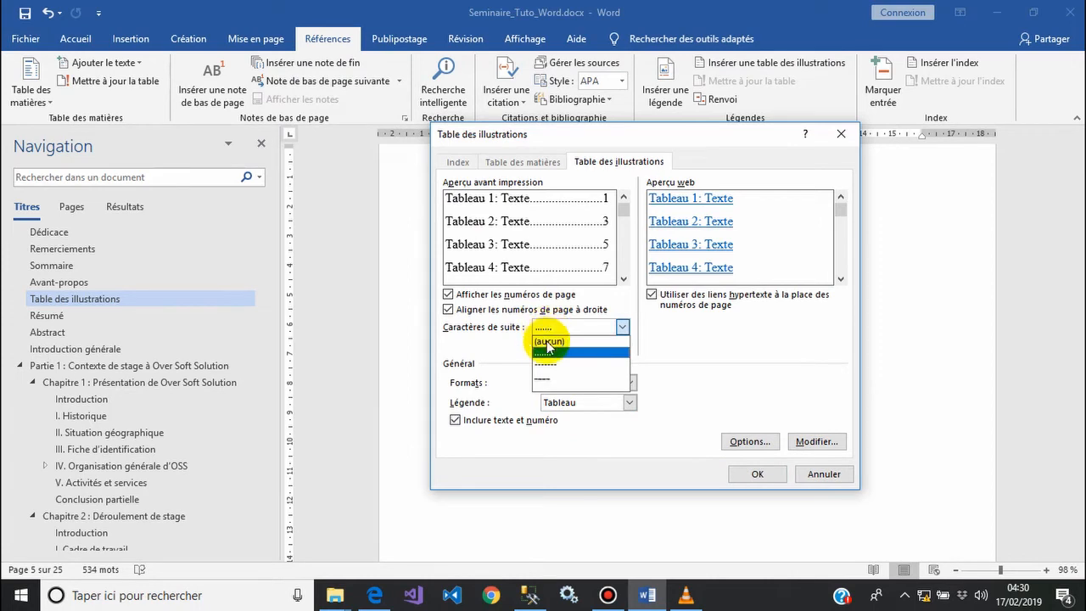
left_click(568, 331)
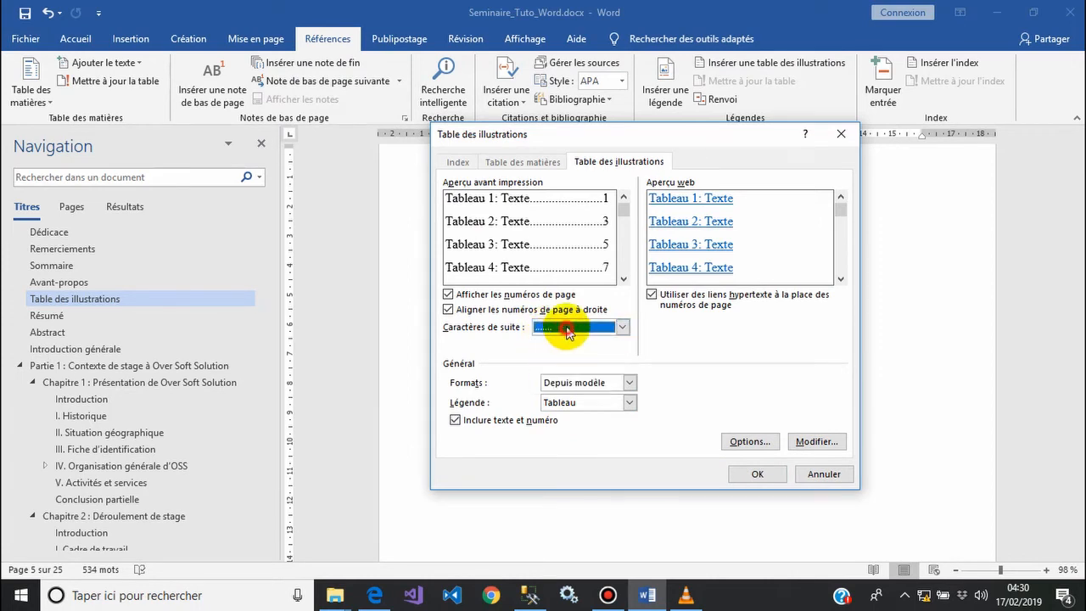
left_click(482, 419)
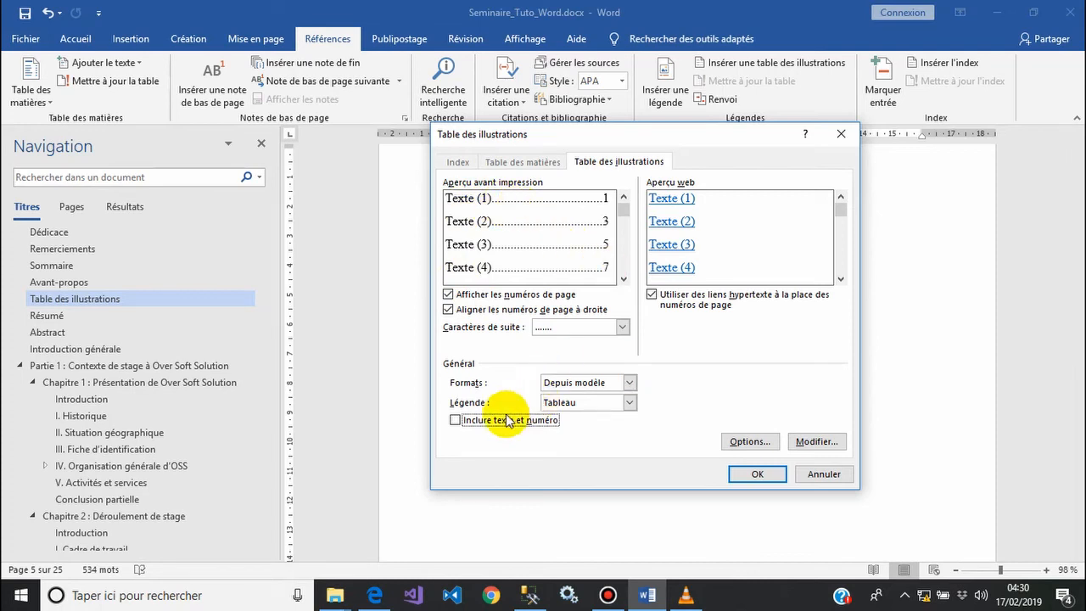
left_click(496, 422)
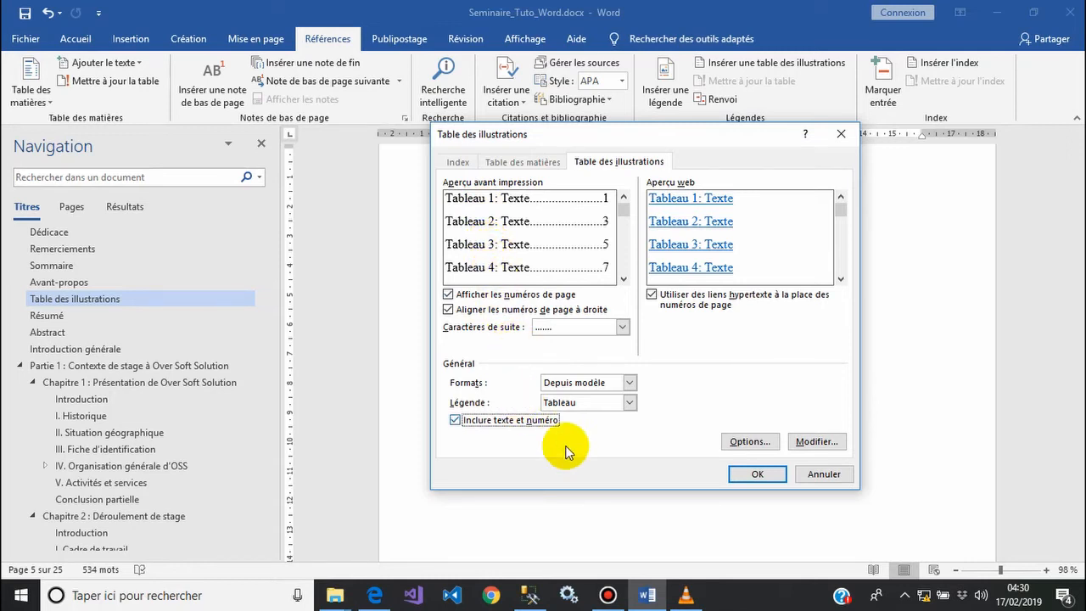
left_click(753, 476)
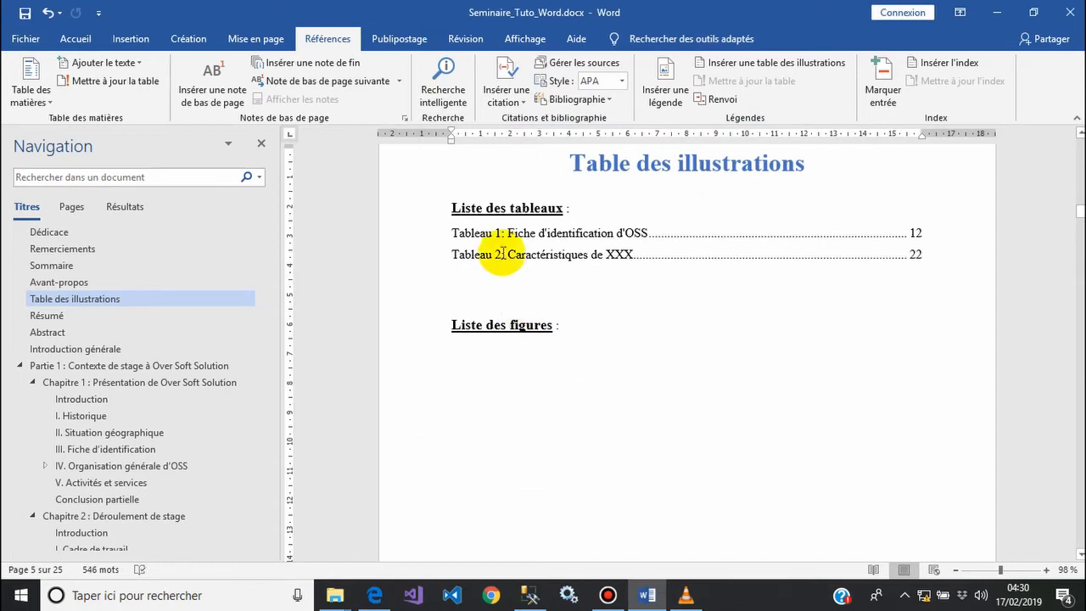
Step: Insert a table of illustrations for the Figure caption label on a new line below "Liste des figures :"
left_click(568, 272)
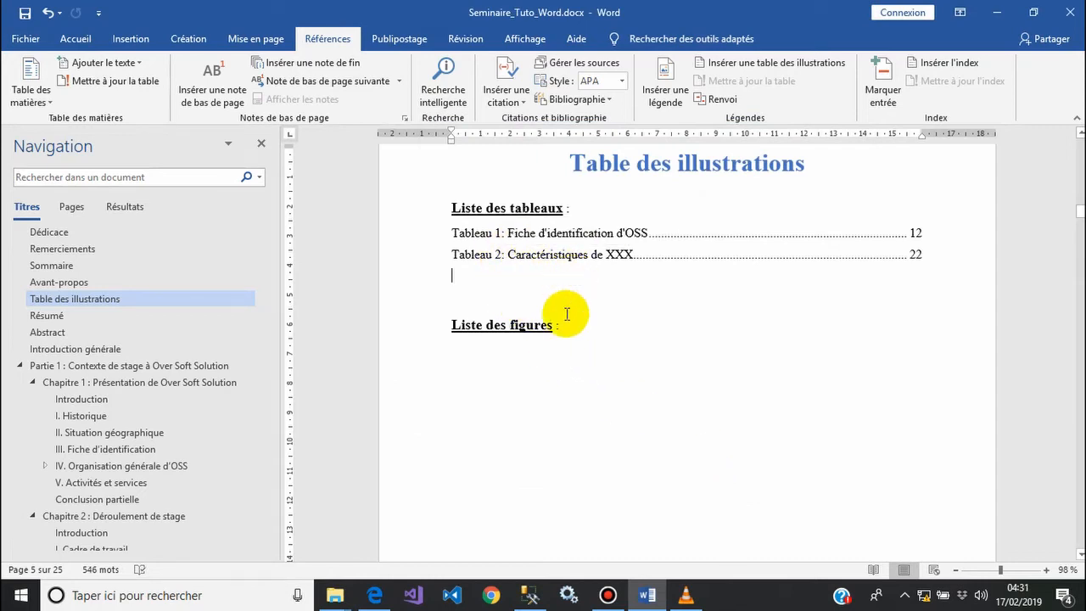
left_click(515, 361)
left_click(572, 344)
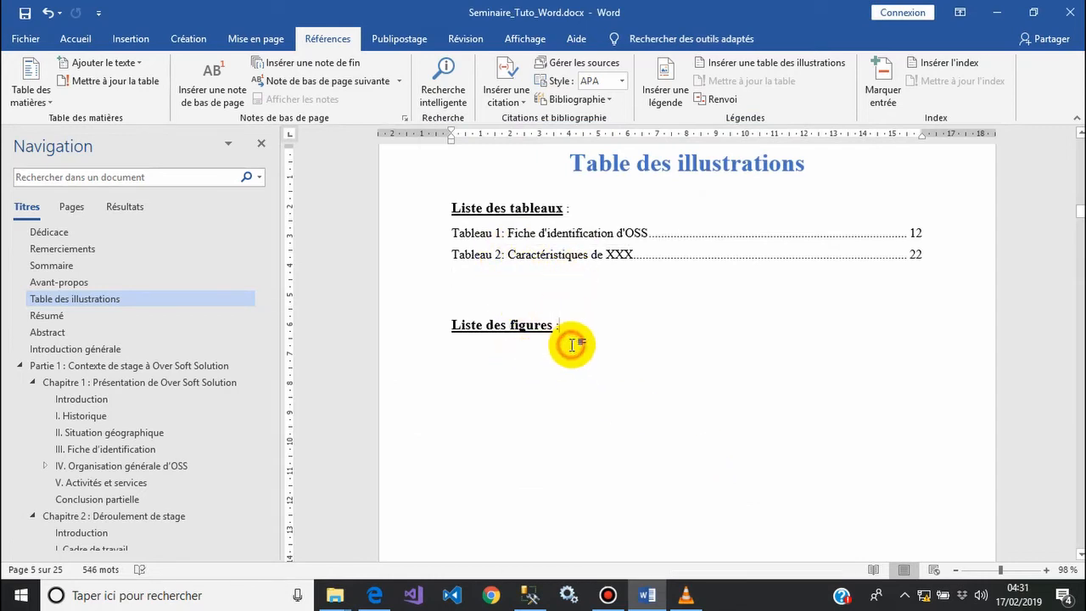
key("Return")
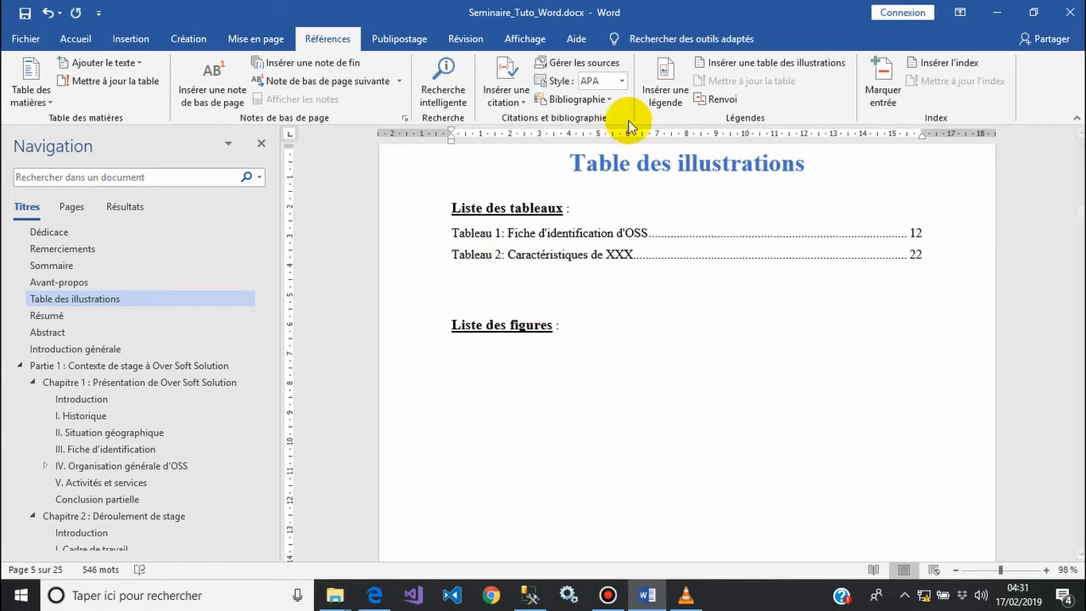
left_click(726, 68)
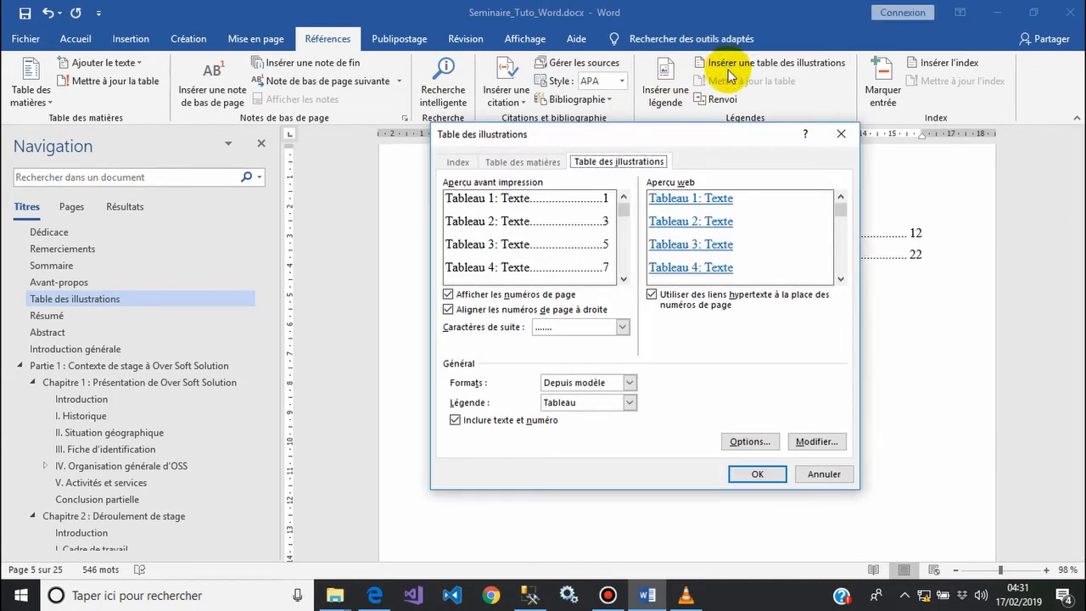
left_click(629, 402)
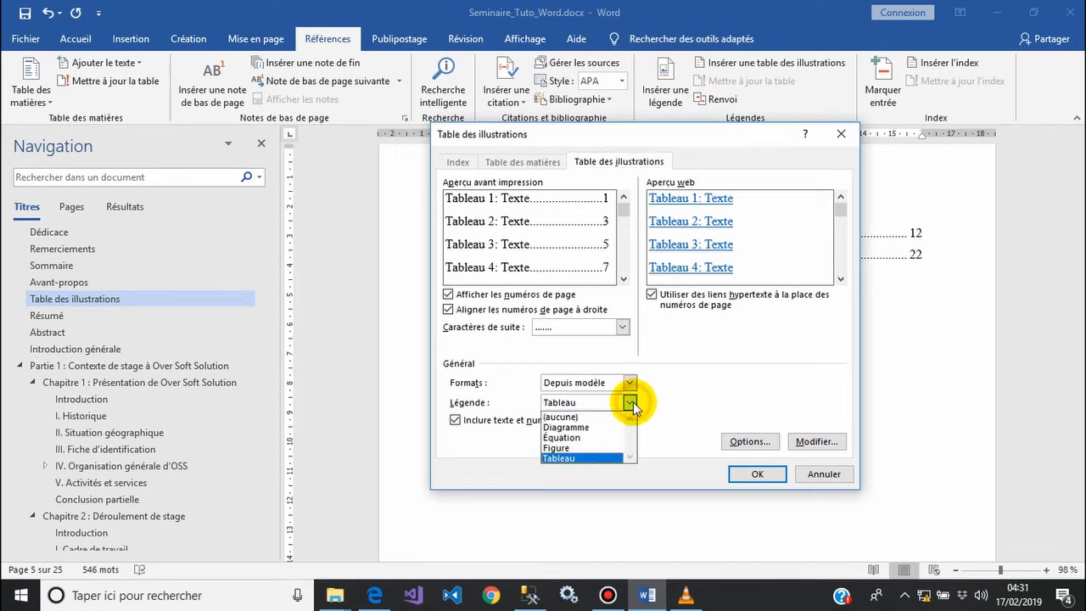
left_click(604, 448)
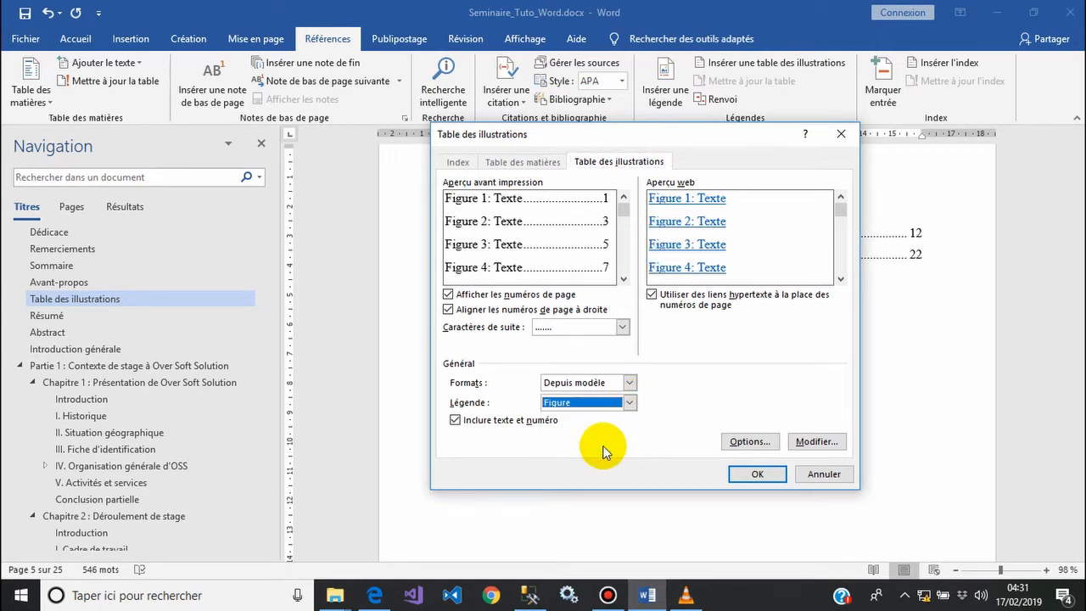
left_click(753, 474)
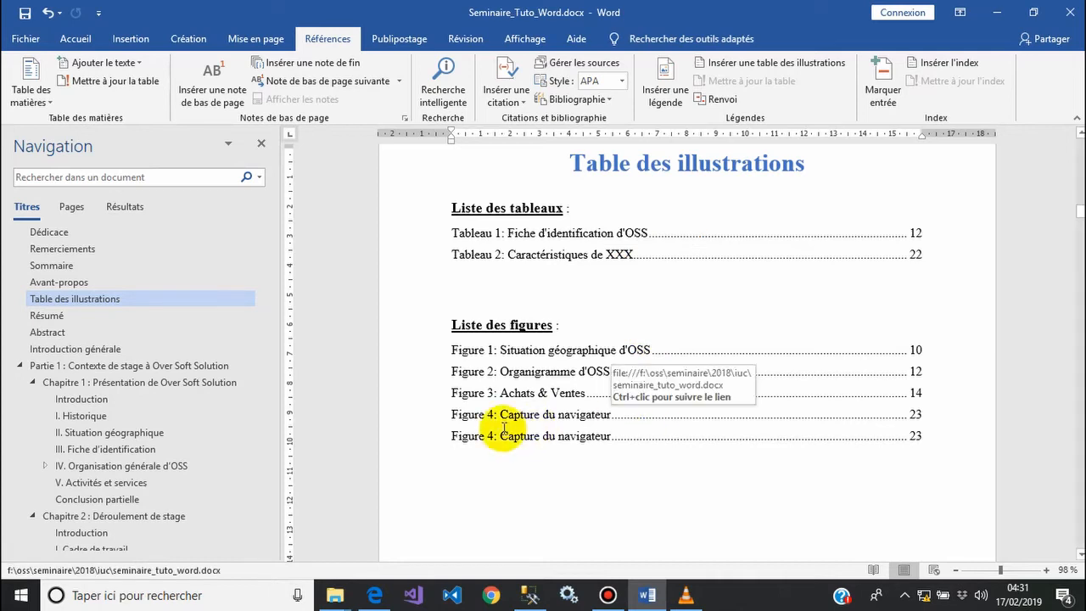
Step: Follow the last "Figure 4: Capture du navigateur" entry to its source and delete the text box holding the duplicated caption
left_click(454, 415)
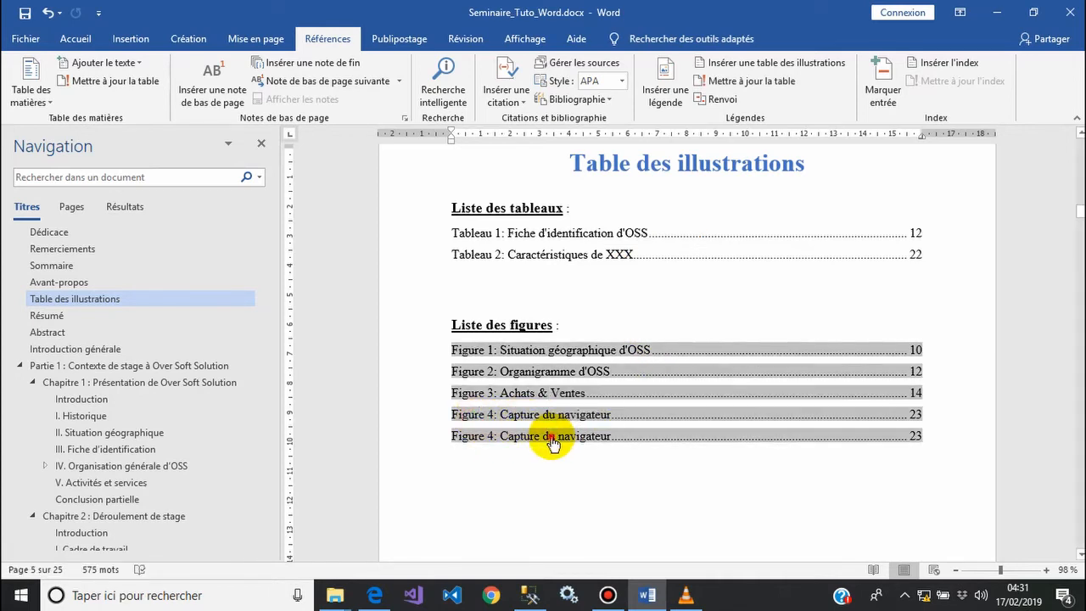
left_click(552, 441, "ctrl")
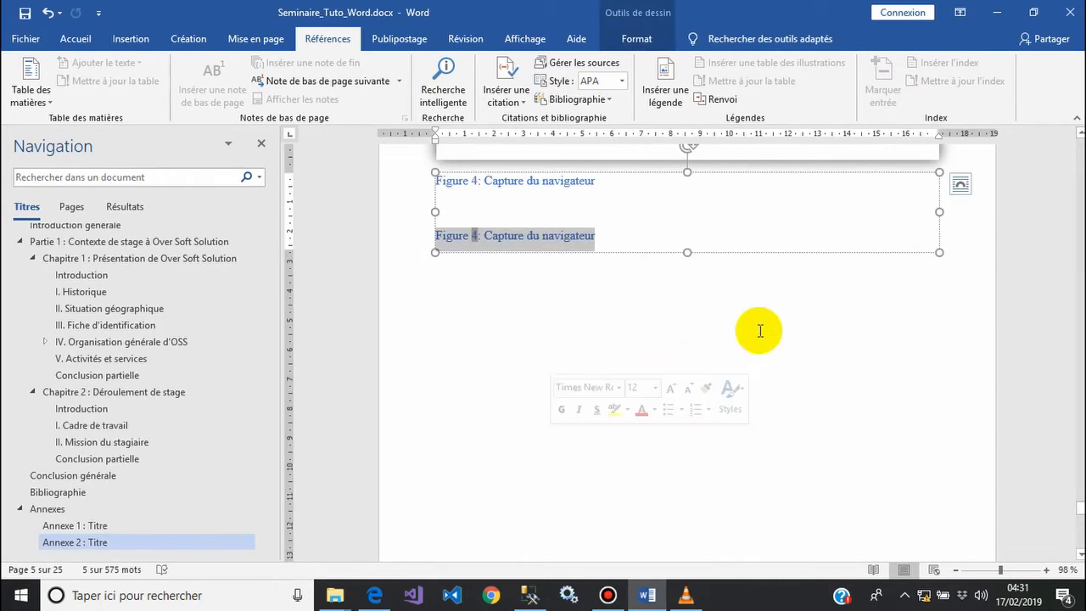
left_click(751, 405)
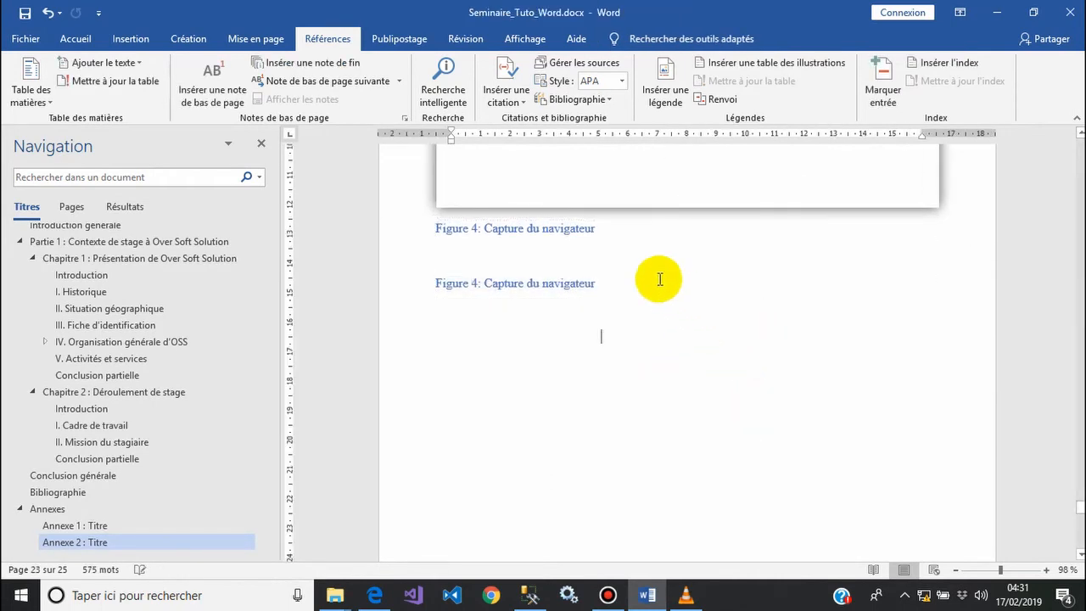
left_click(598, 283)
left_click(618, 301)
key("Delete")
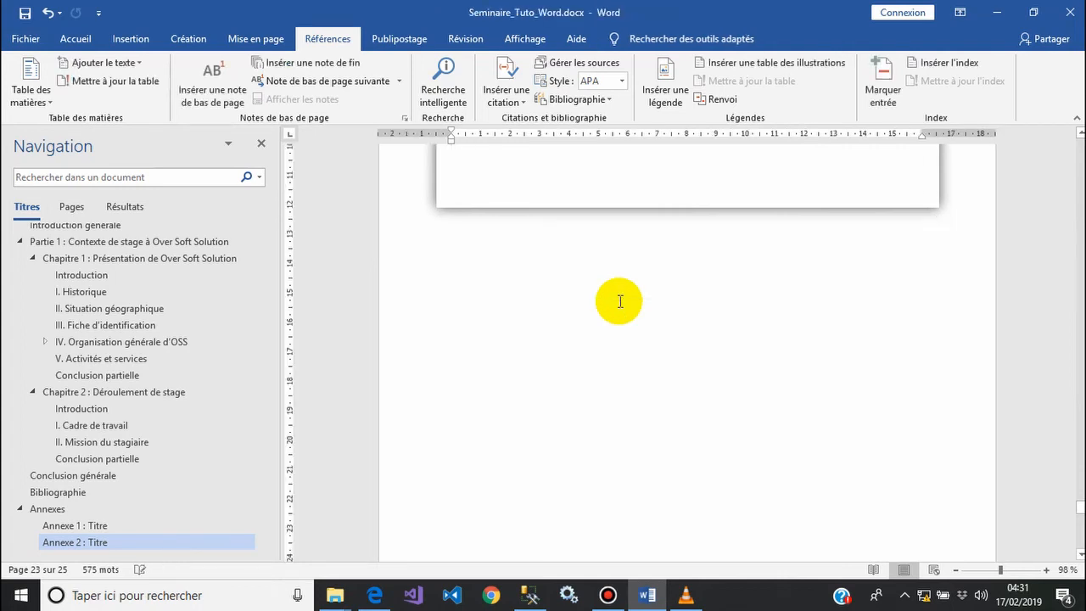
Step: Start inserting a new caption for the browser screenshot in the annexes
scroll(620, 301, "up", 5)
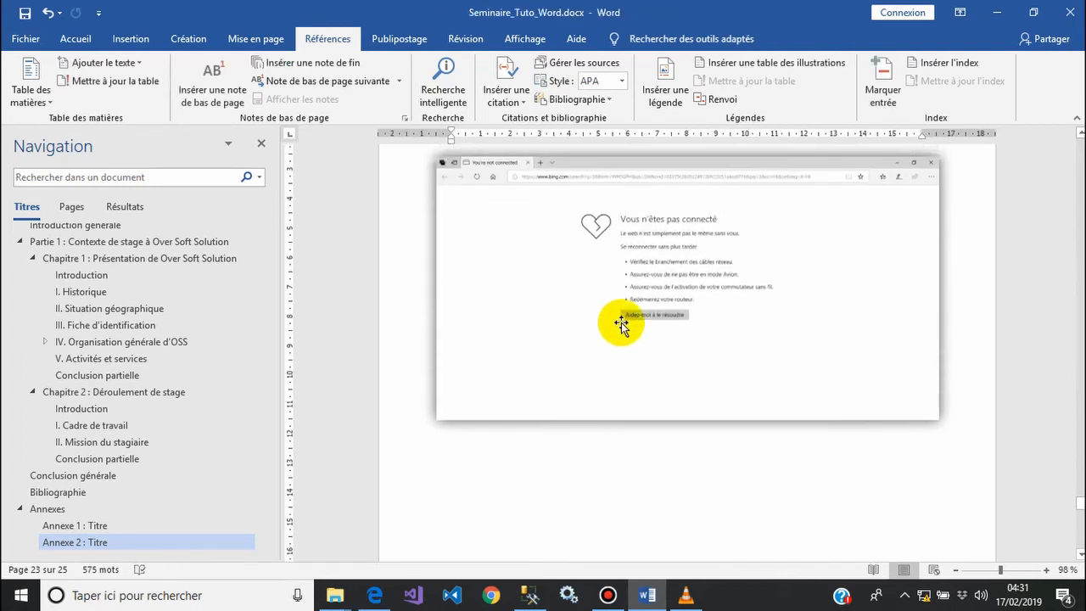
scroll(621, 324, "up", 2)
left_click(603, 339)
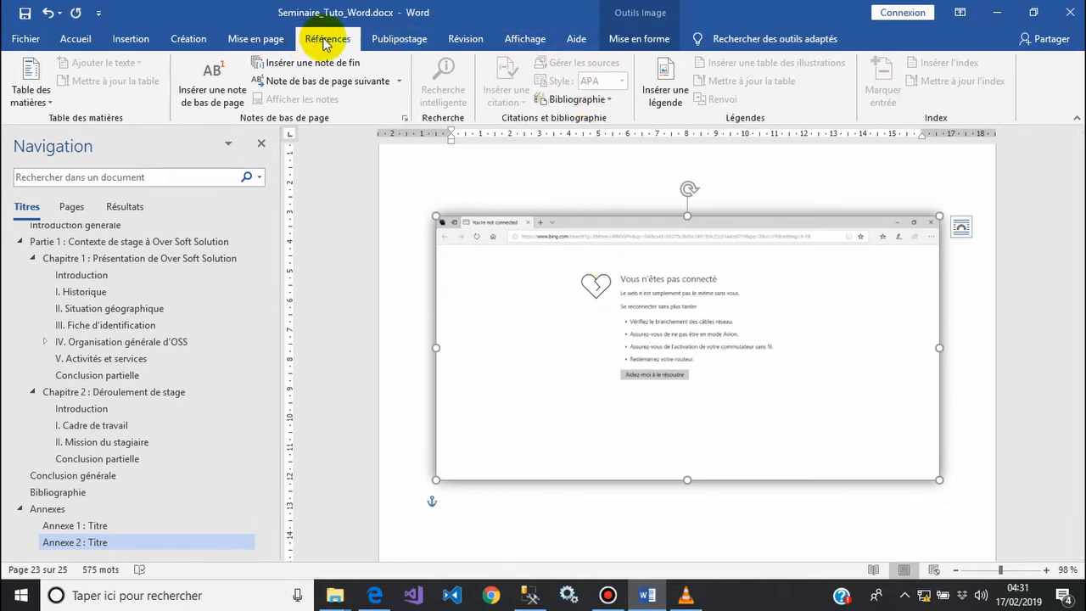
left_click(672, 80)
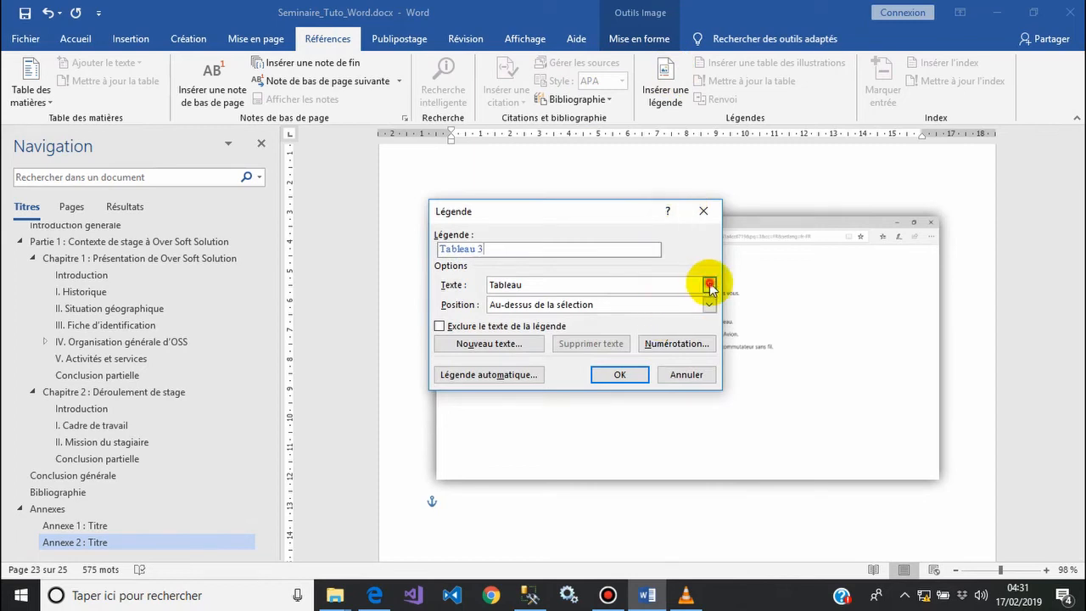
Step: Add the caption "Figure 4: Capture du navigateur" below the browser screenshot using the Figure label, and shift the caption box slightly down
left_click(708, 285)
left_click(630, 322)
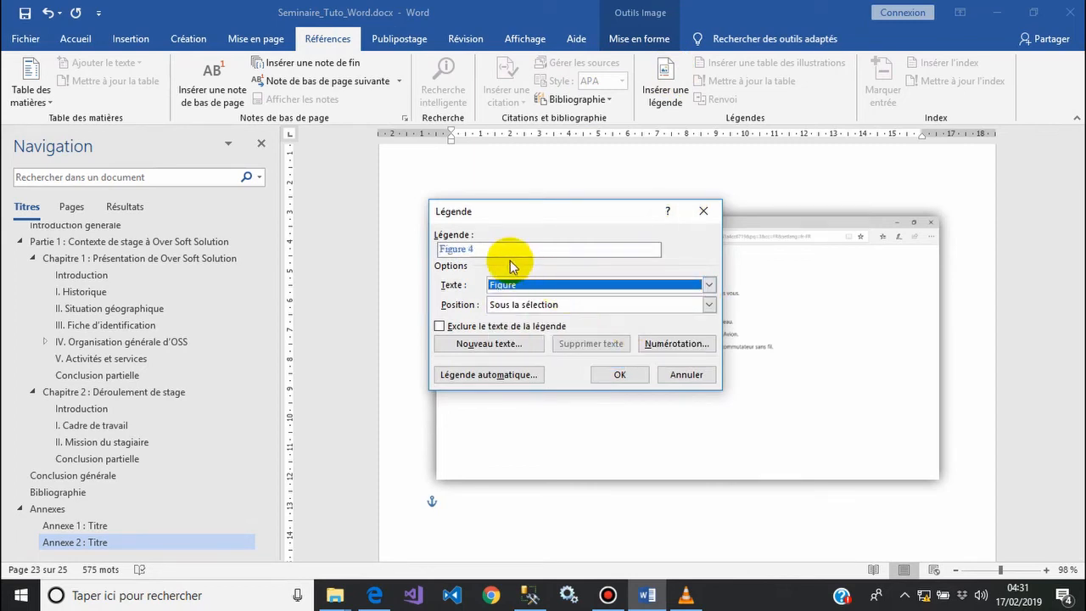
left_click(485, 250)
type("4: ")
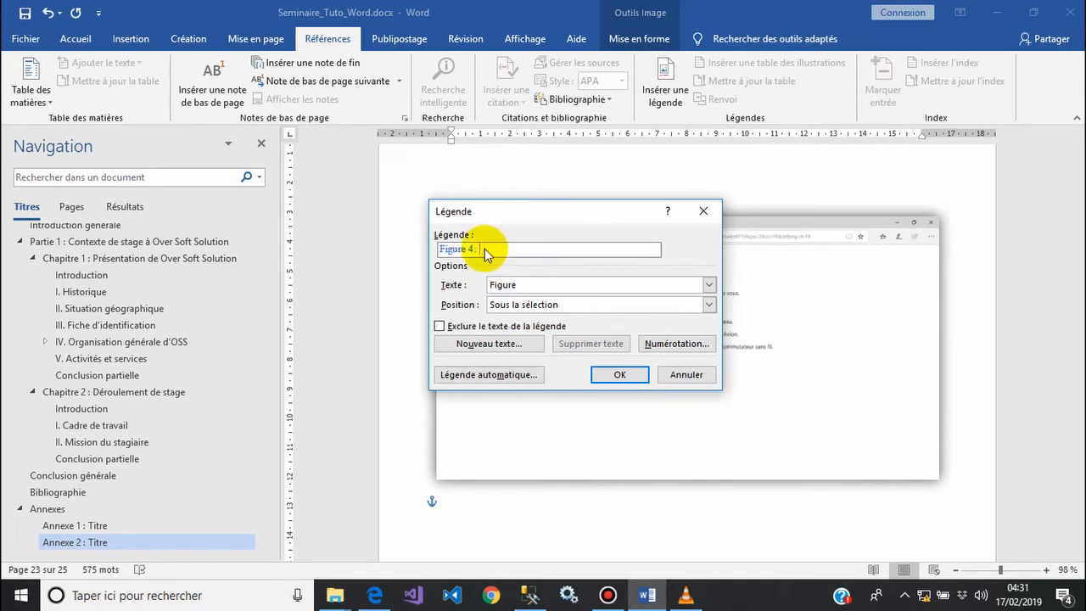
type("Capture du navigateur")
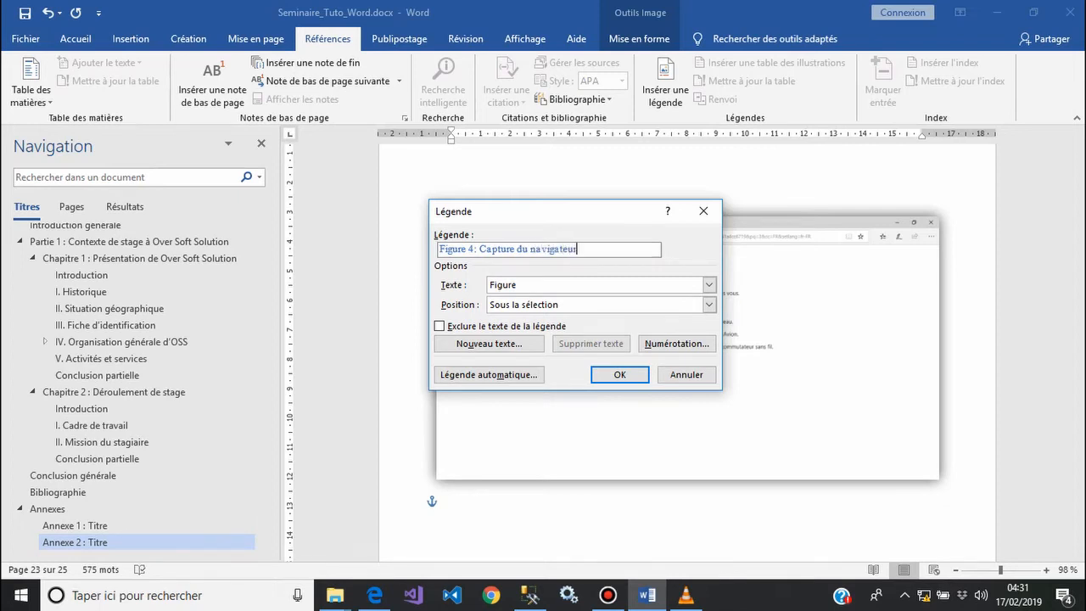
left_click(619, 374)
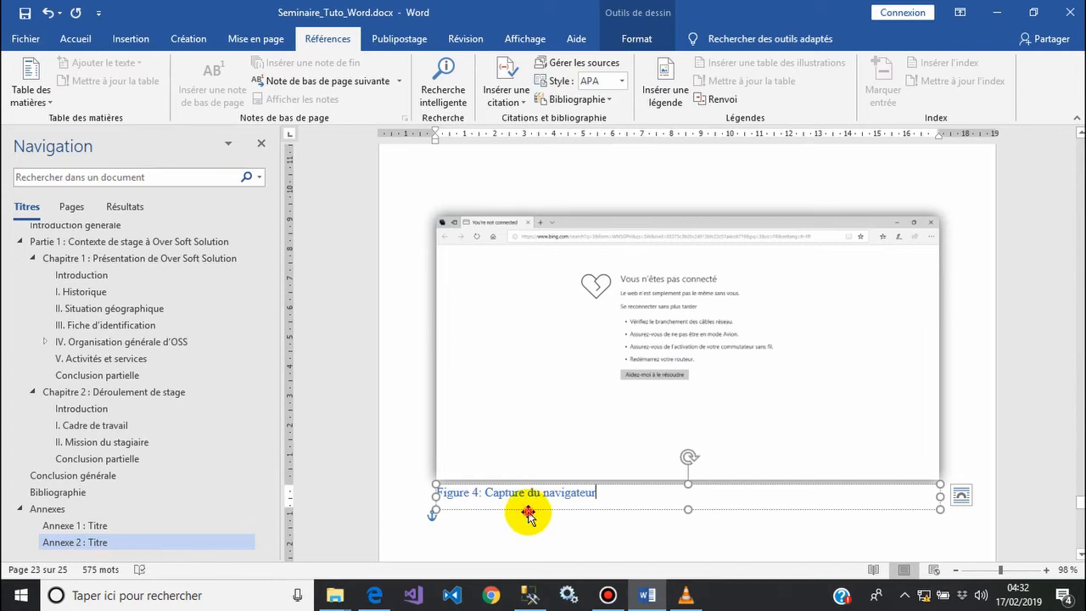
left_click_drag(528, 513, 523, 523)
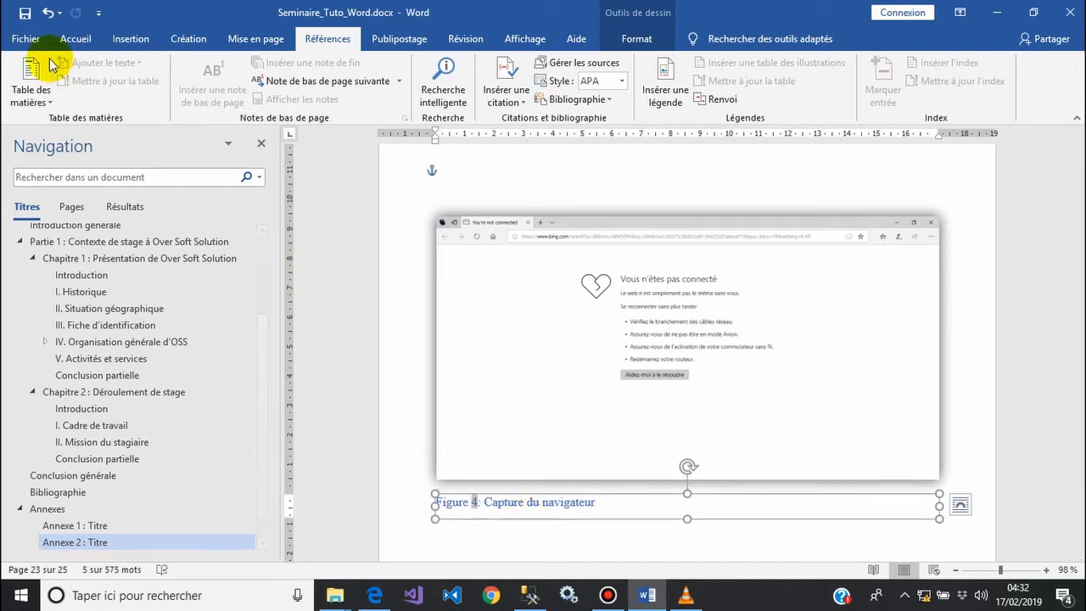
Step: Update the Liste des figures field in the Table des illustrations section
left_click_drag(261, 464, 261, 364)
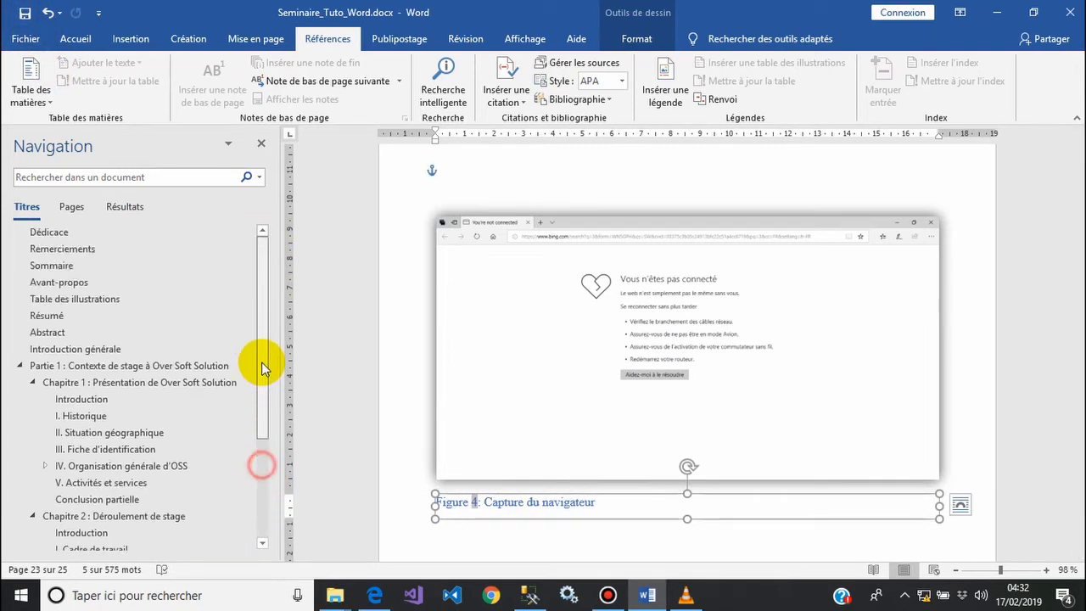
left_click(140, 299)
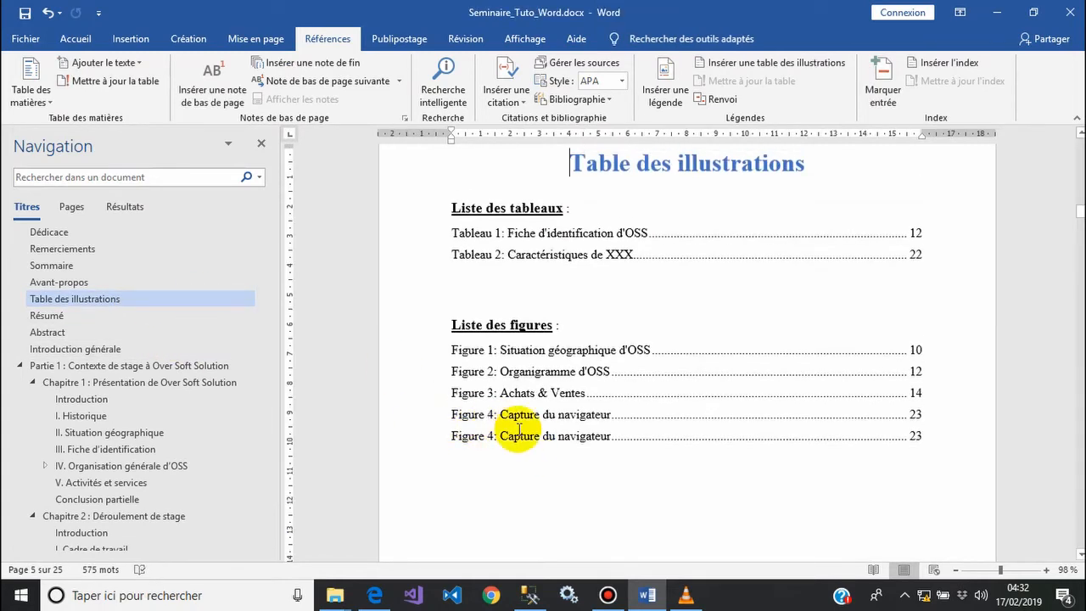
right_click(660, 395)
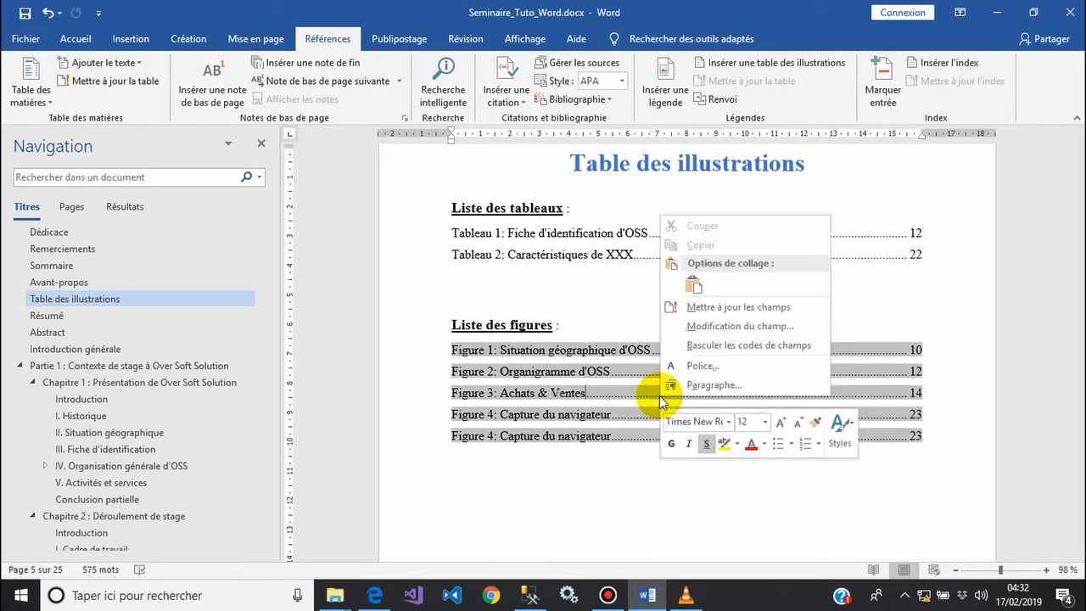
left_click(747, 313)
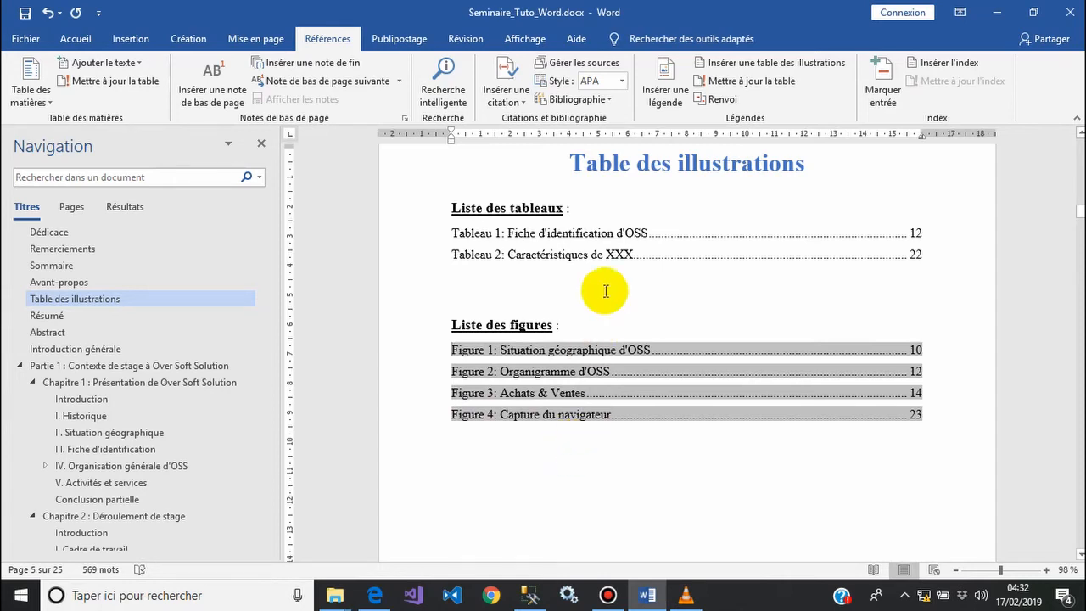
Step: Follow the Tableau 2 entry to Annexe 1 and insert a table of two columns and two rows below the existing one
left_click(597, 251)
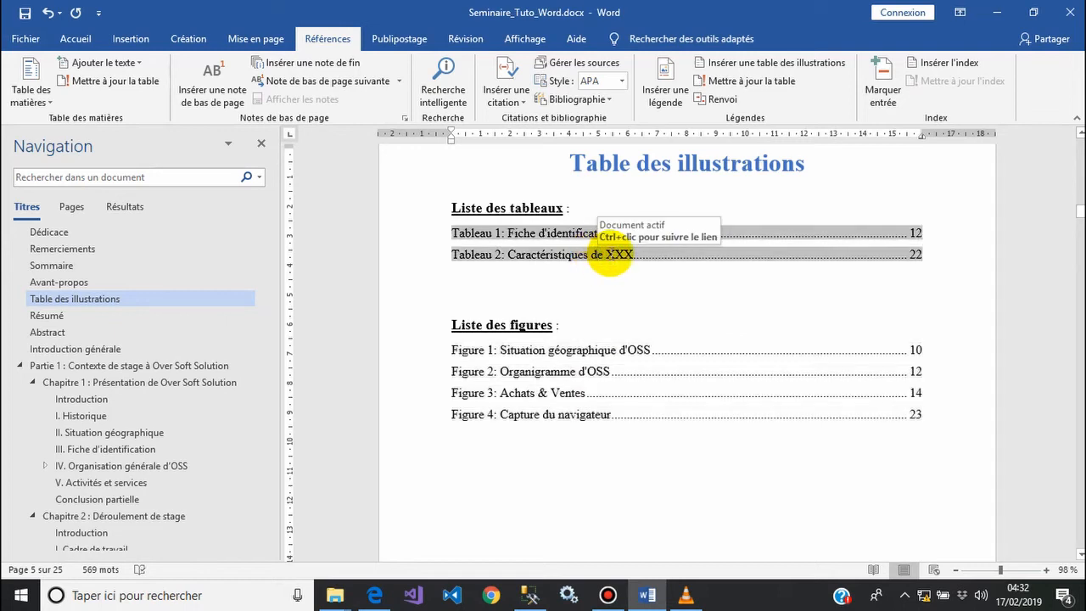
triple_click(610, 259)
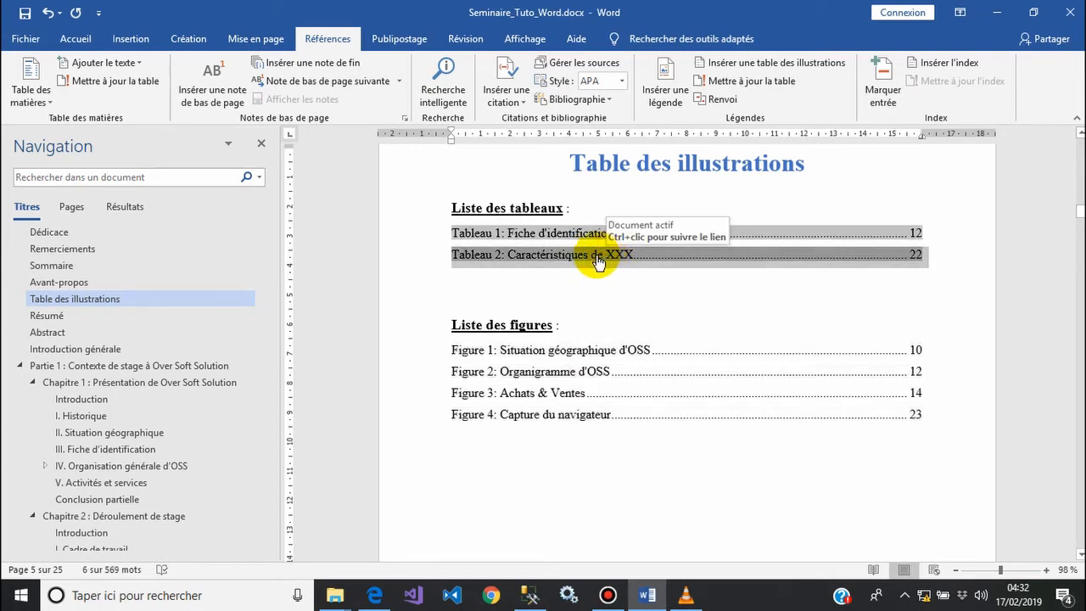
left_click(597, 259, "ctrl")
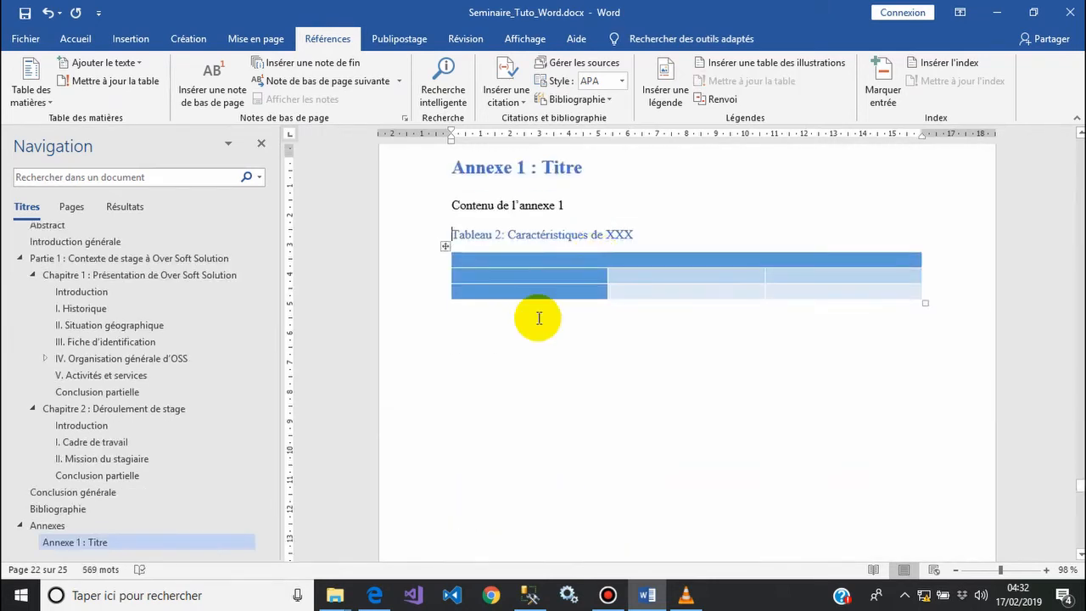
left_click(483, 307)
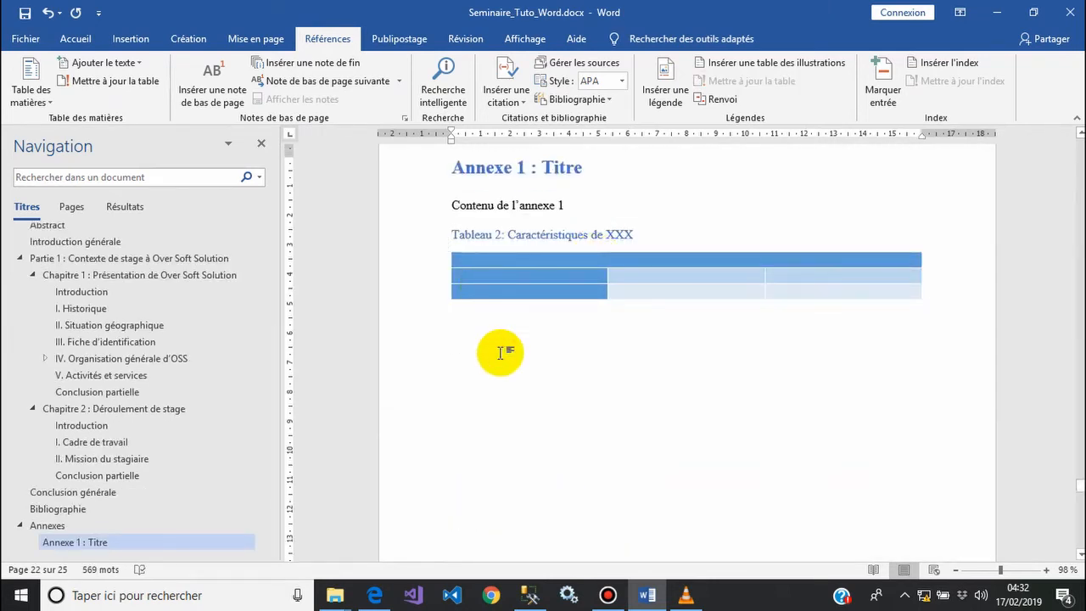
key("Return")
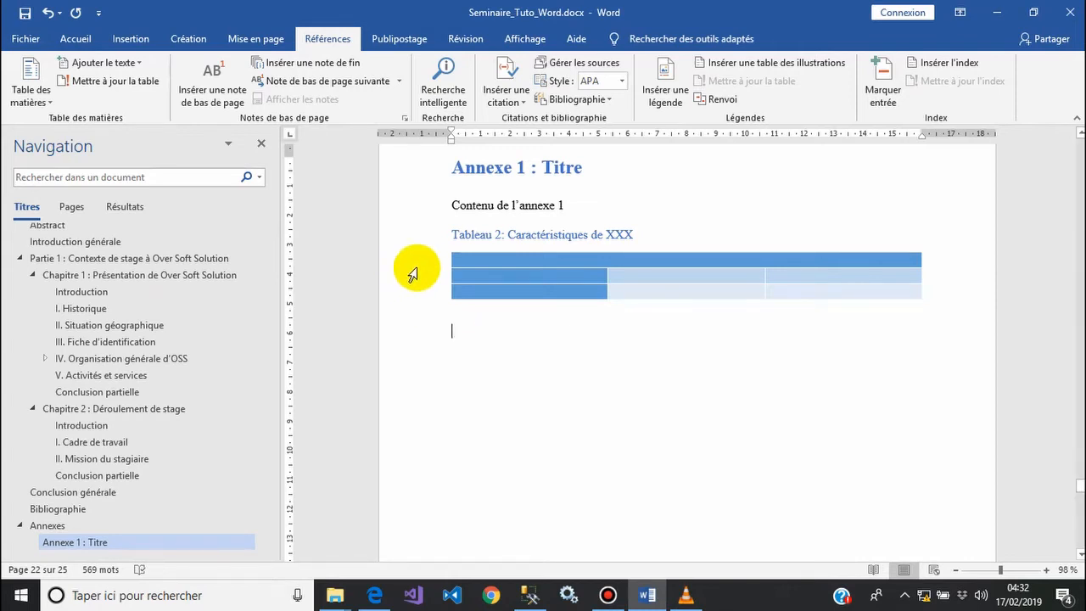
left_click(128, 40)
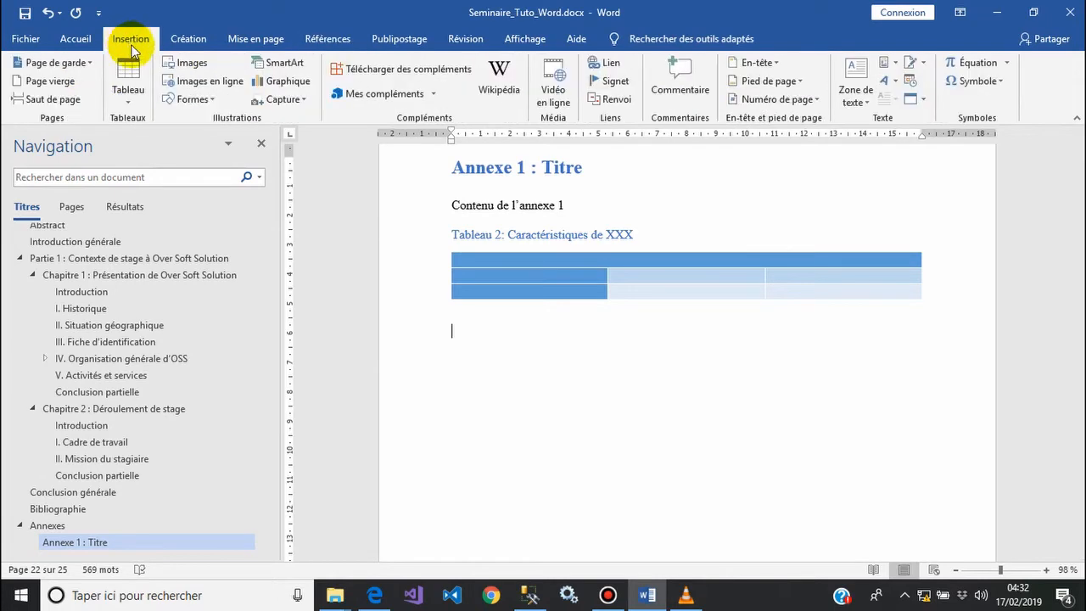
left_click(139, 97)
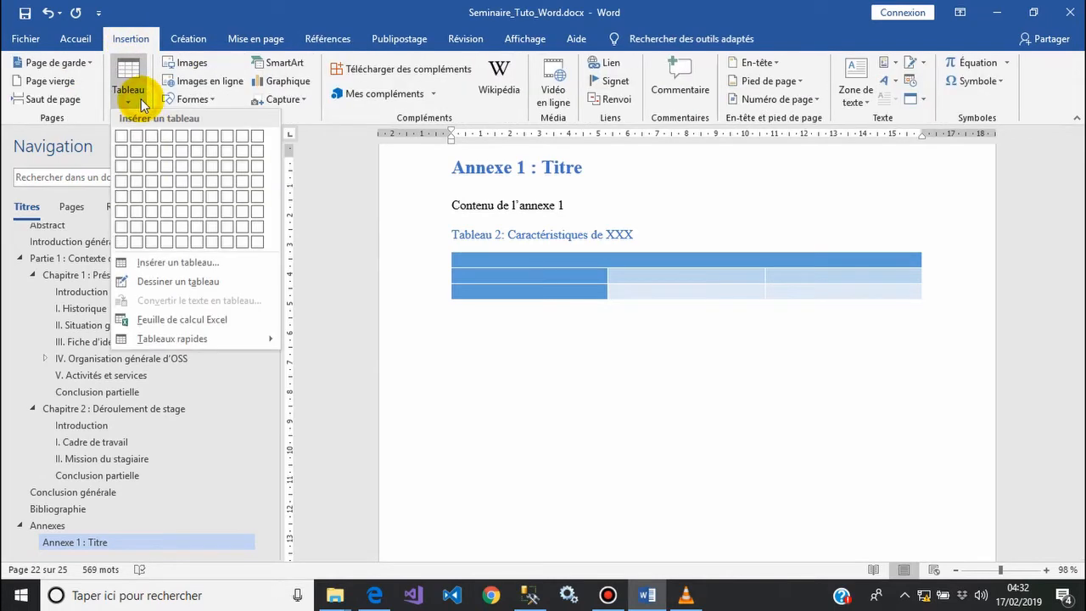
left_click(140, 150)
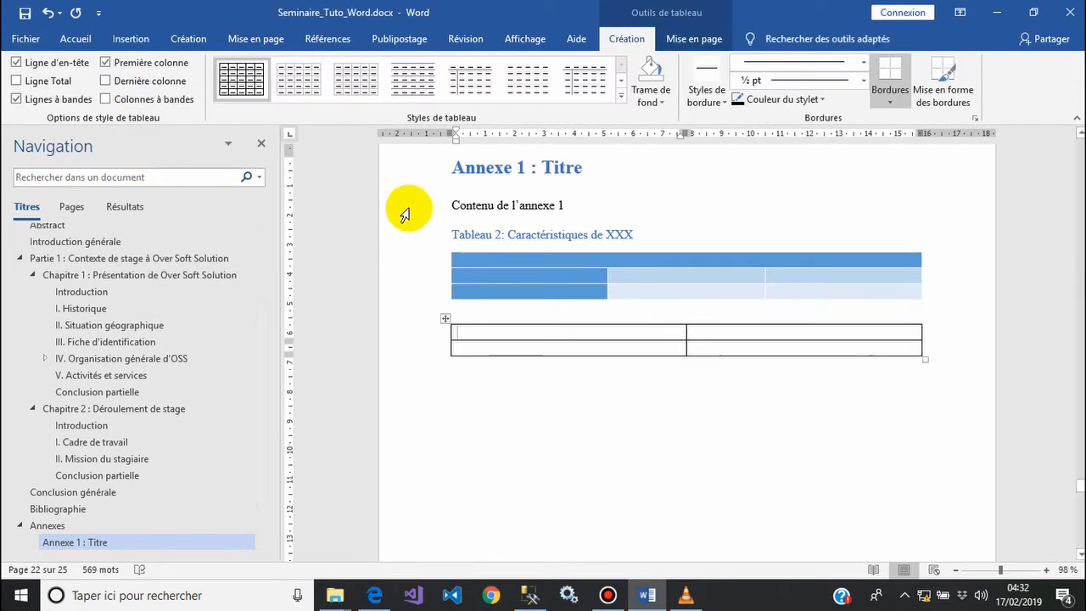
Step: Add the caption "Tableau 3: Test" above the new table using the Tableau label, and save the document
left_click(321, 39)
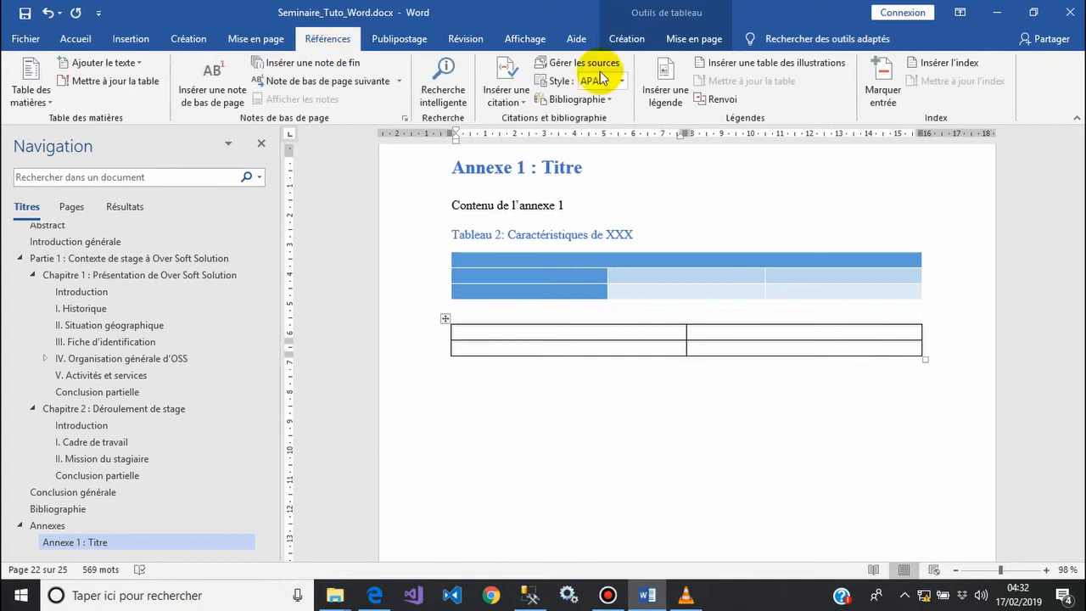
left_click(665, 89)
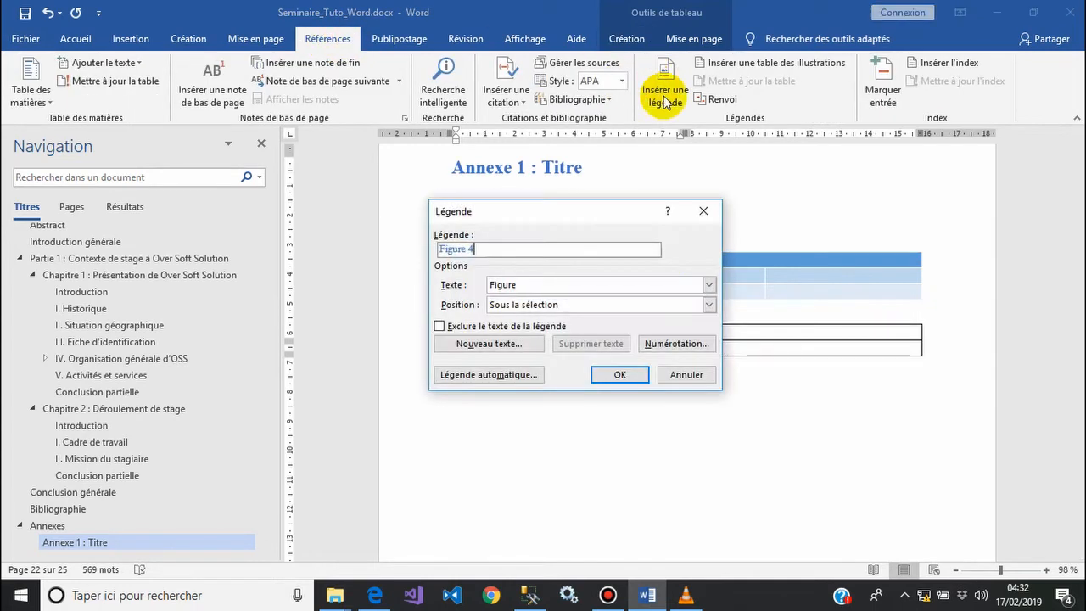
left_click(552, 285)
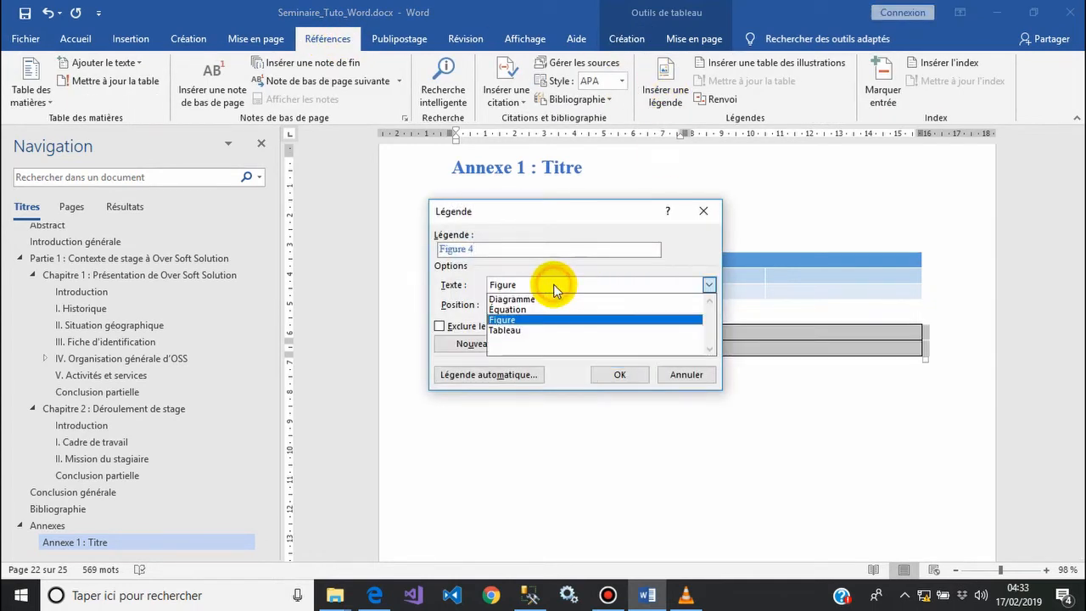
left_click(536, 331)
left_click(522, 248)
type(": Test")
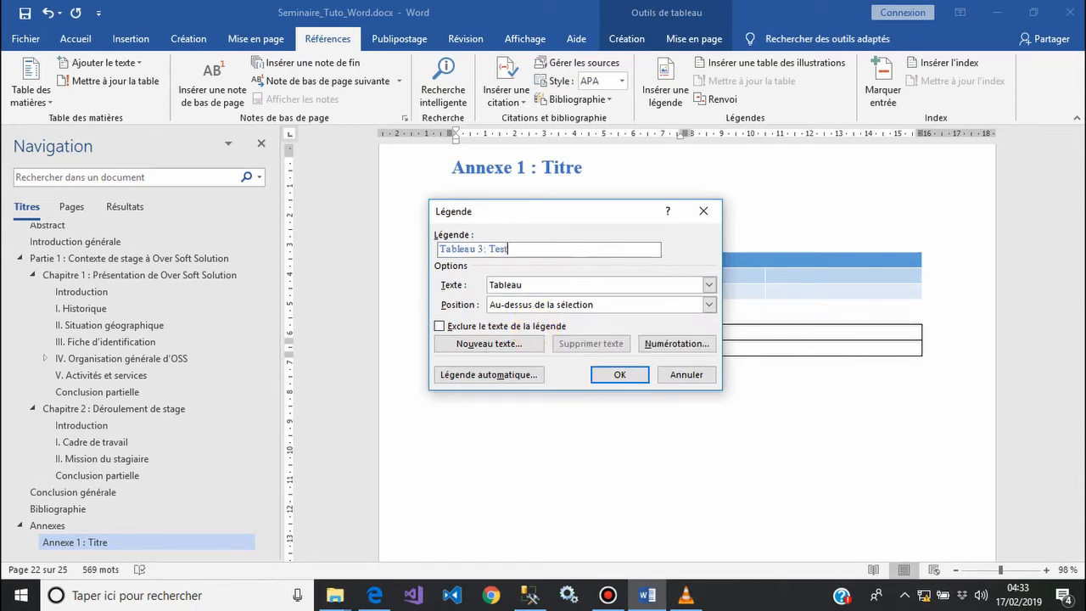
left_click(618, 371)
left_click(522, 331)
left_click(34, 16)
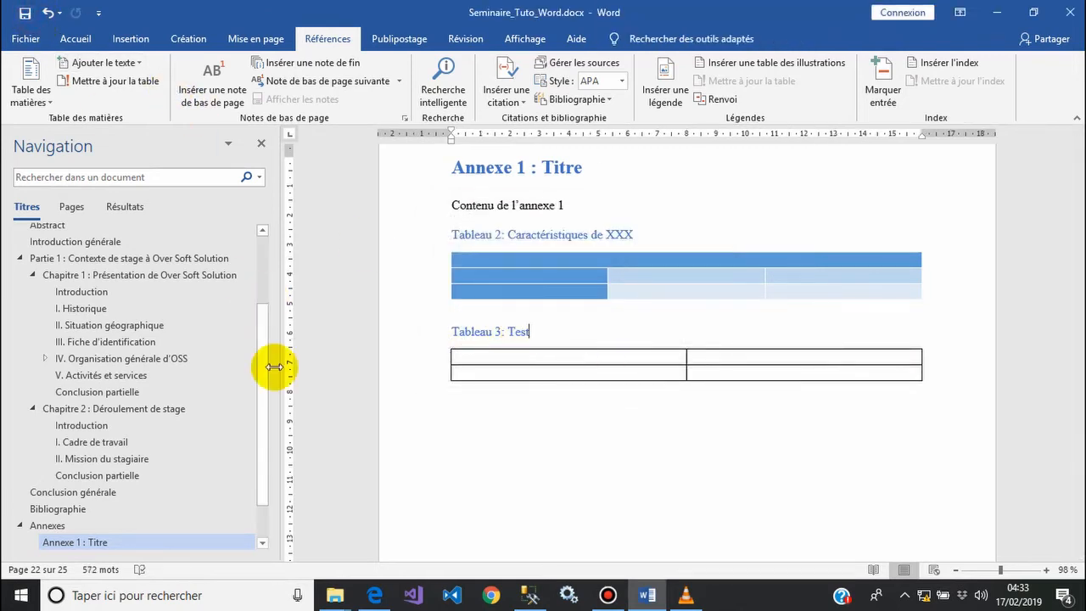
Step: Update the entire Liste des tableaux in the Table des illustrations section and save the document
left_click_drag(261, 416, 259, 328)
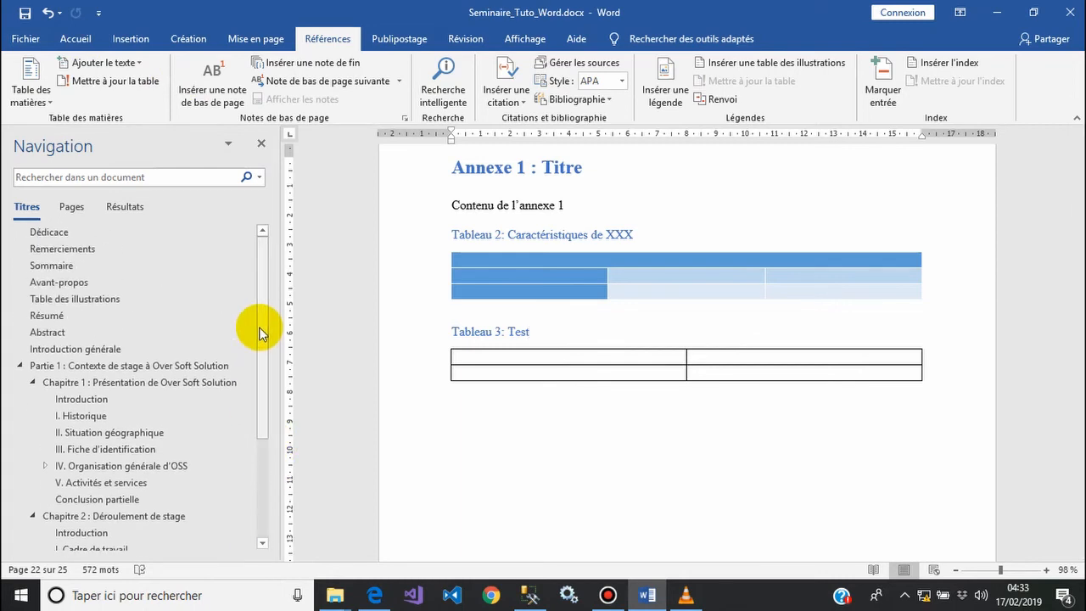
left_click(128, 300)
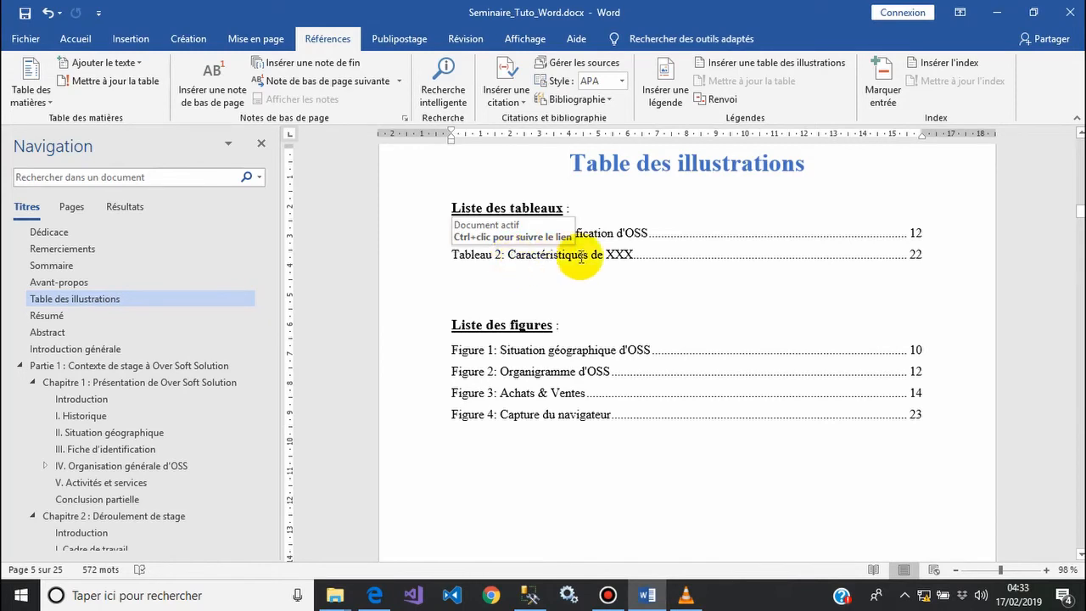
left_click(656, 254)
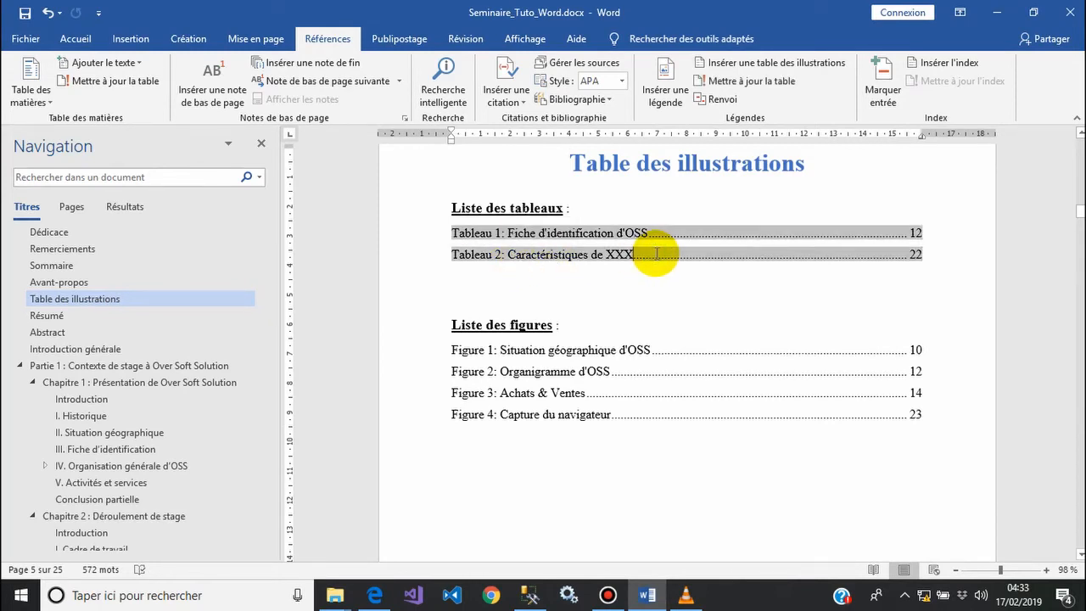
right_click(655, 253)
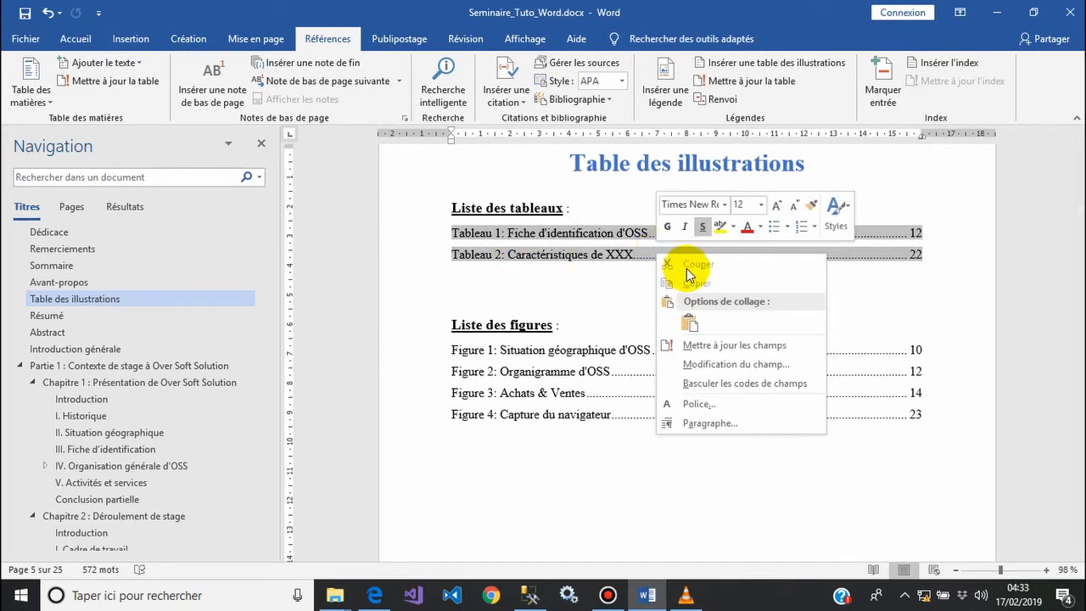
left_click(721, 349)
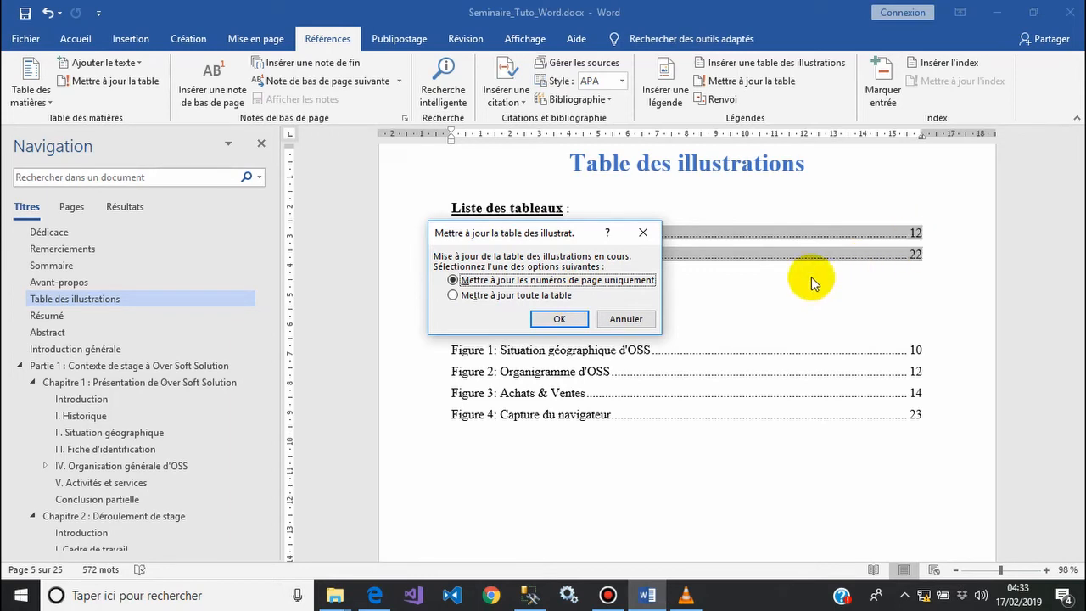
left_click(478, 298)
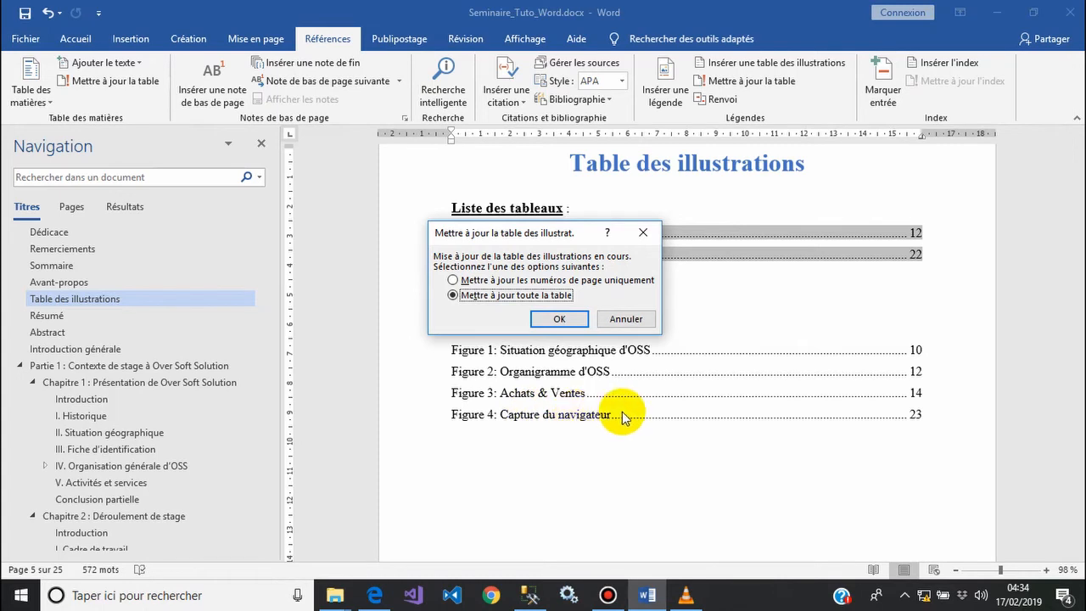
left_click(554, 318)
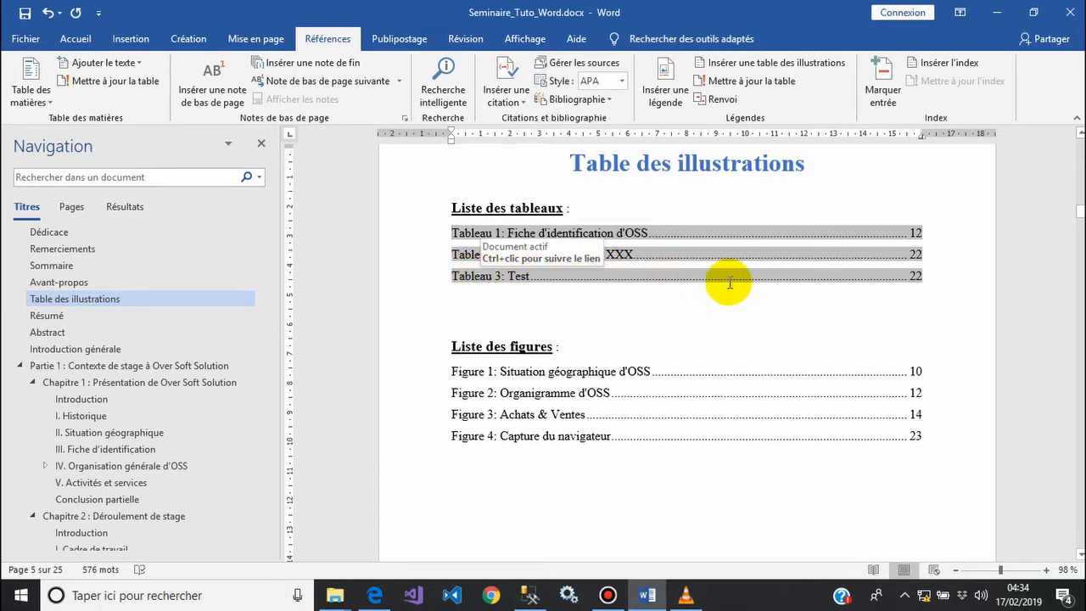
left_click(23, 12)
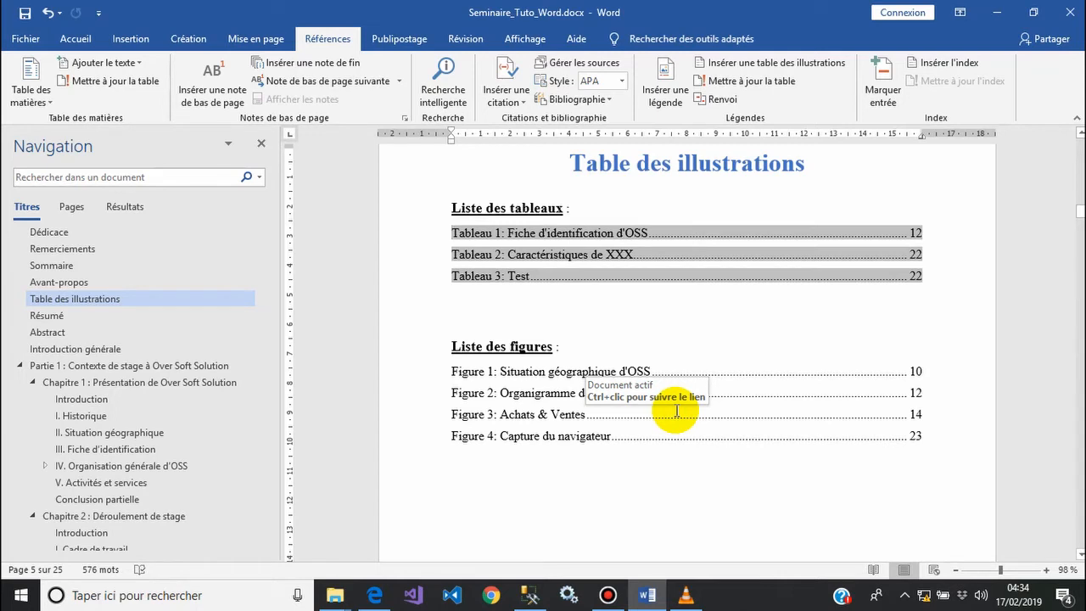
left_click(557, 304)
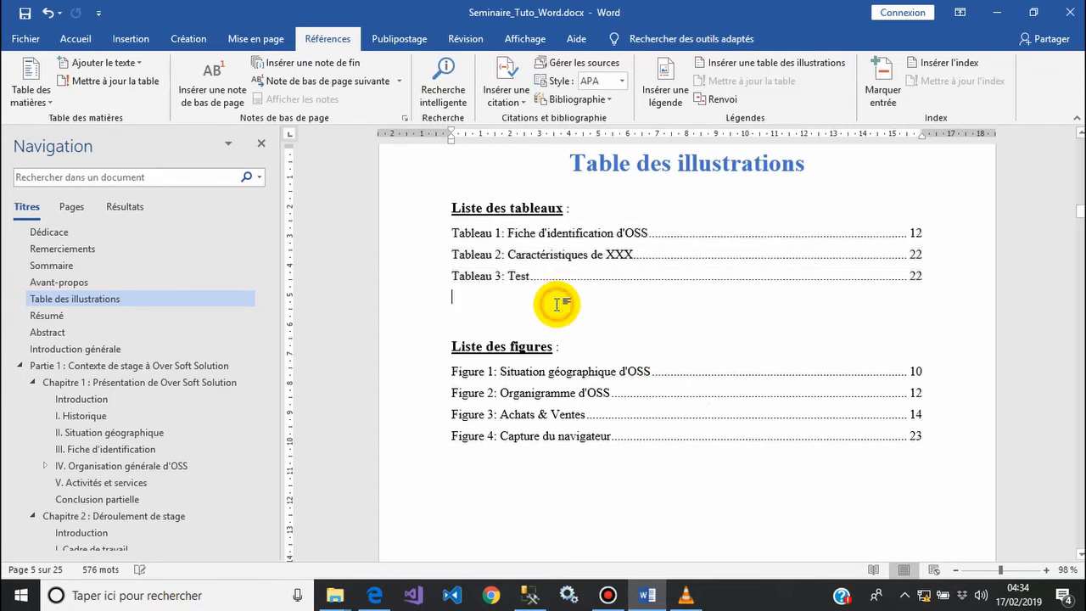
left_click(23, 13)
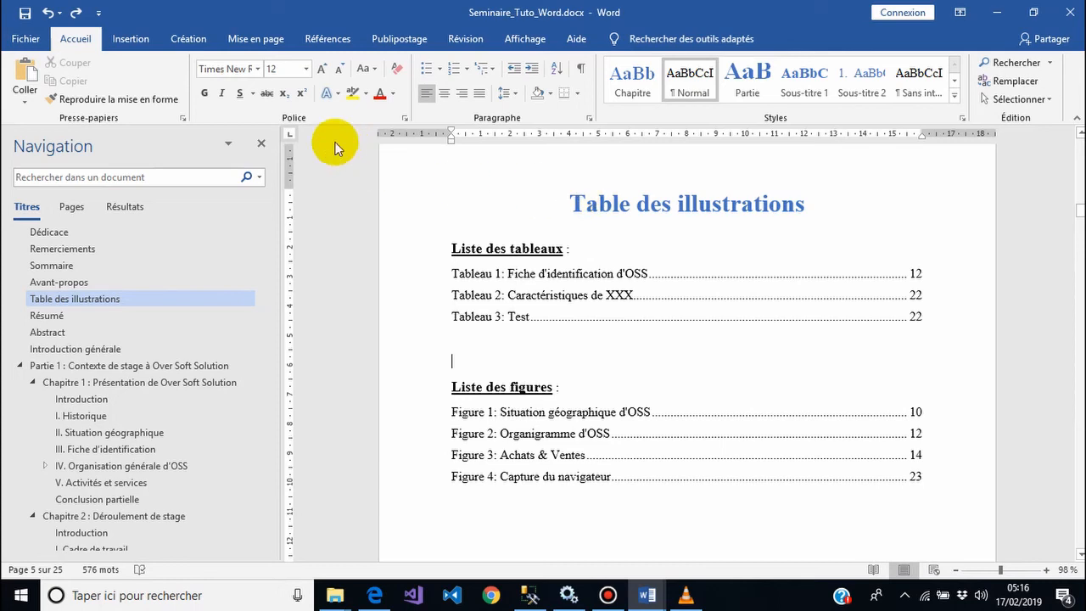
Step: Insert the built-in "À bandes" header into the document
left_click(131, 40)
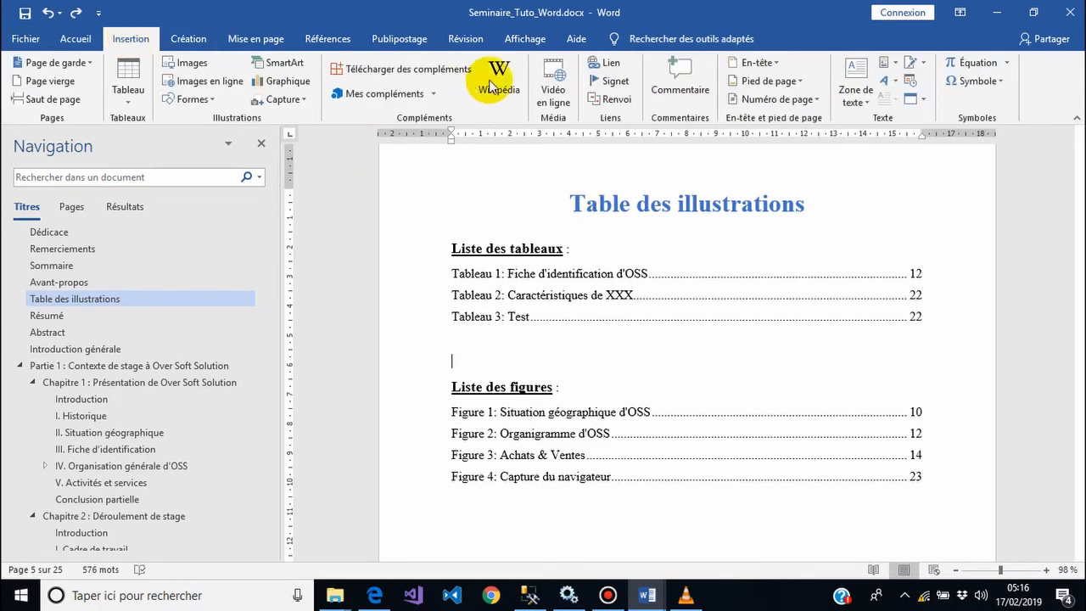
left_click(766, 64)
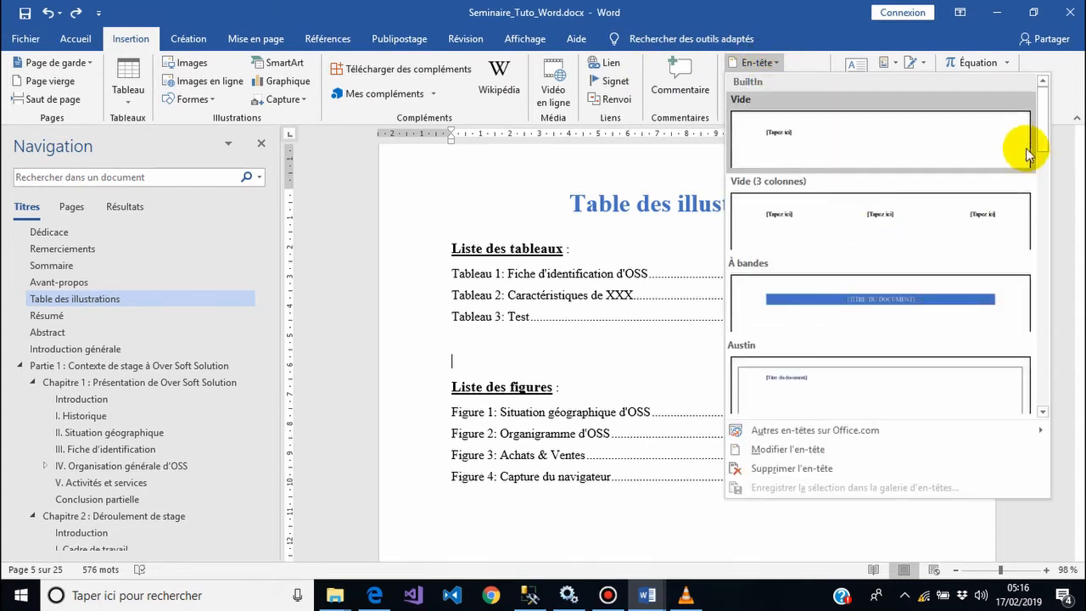
mouse_move(1043, 136)
left_mouse_down()
mouse_move(1060, 285)
mouse_move(1048, 370)
mouse_move(1059, 292)
mouse_move(1051, 156)
left_mouse_up()
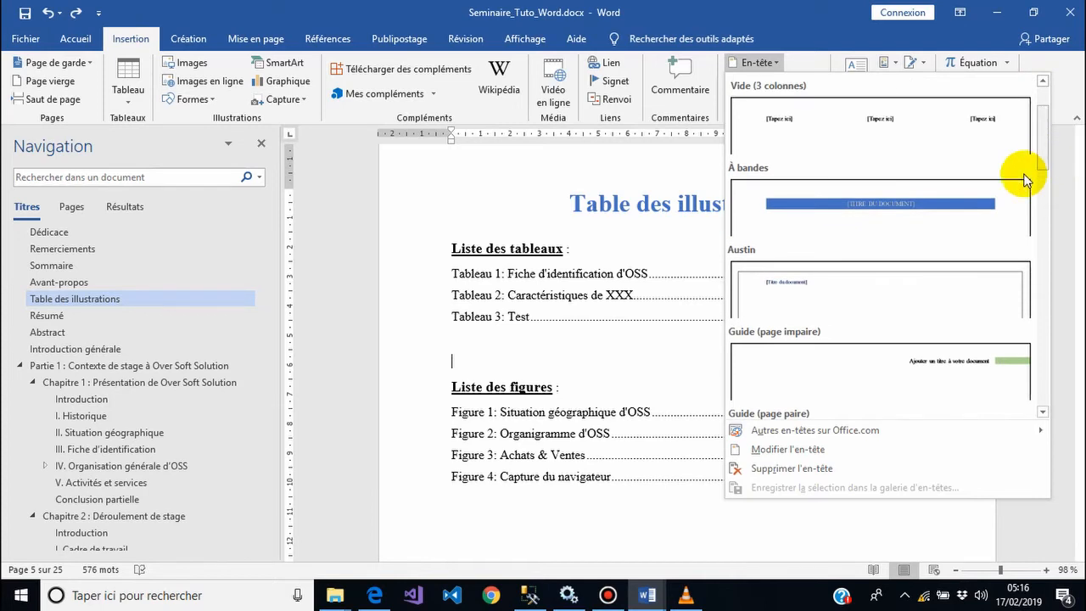
left_click(941, 197)
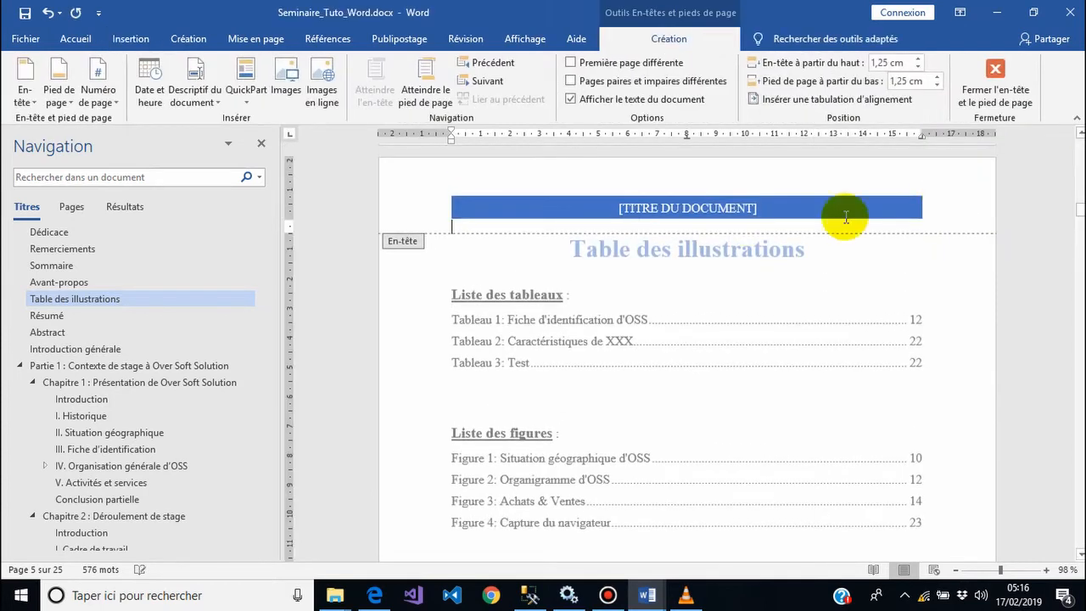
Step: Fill the header's document title placeholder with "ANALYSE ET CONCEPTION DU SYSTEME TOTO"
left_click(693, 209)
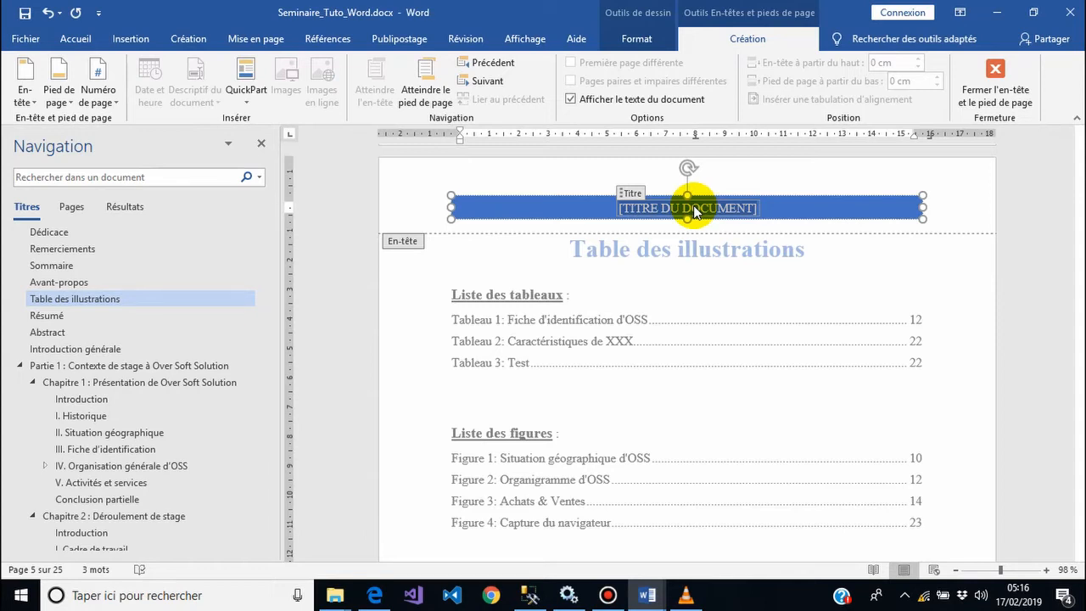
type("A")
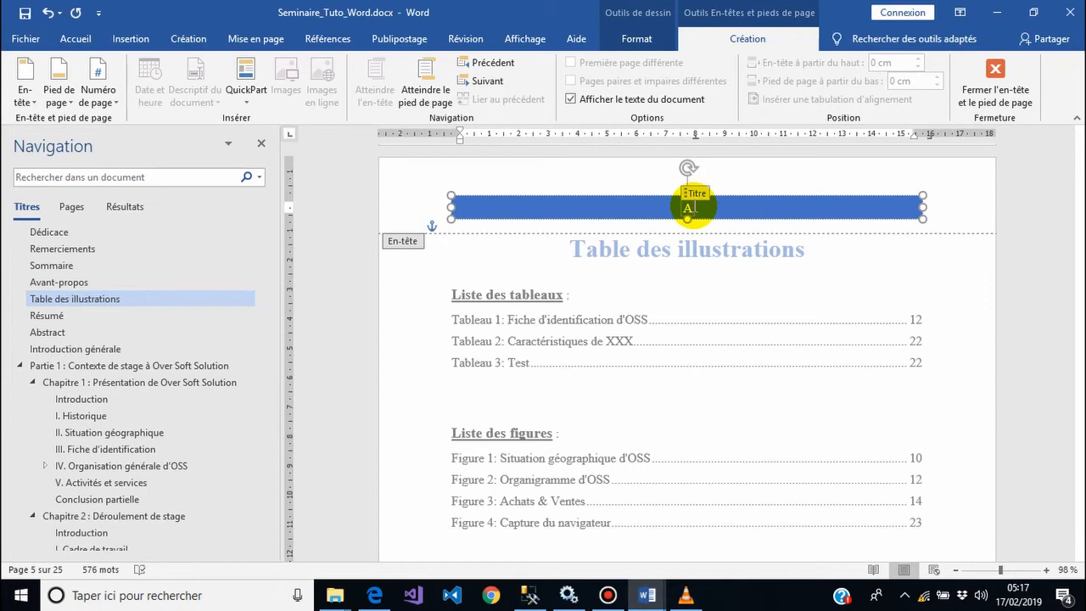
type("NAL")
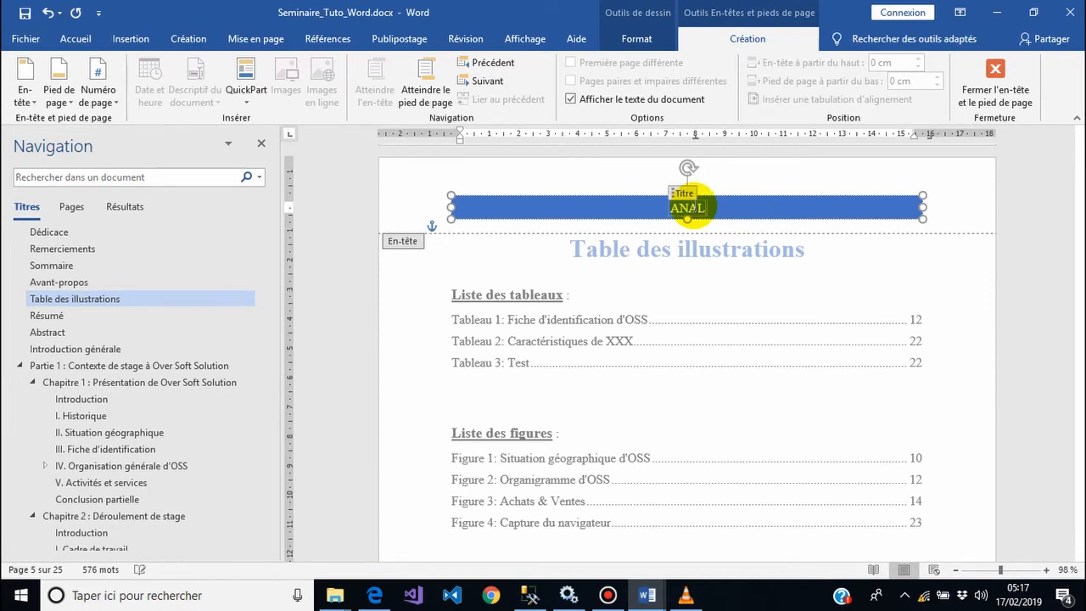
type("YSE")
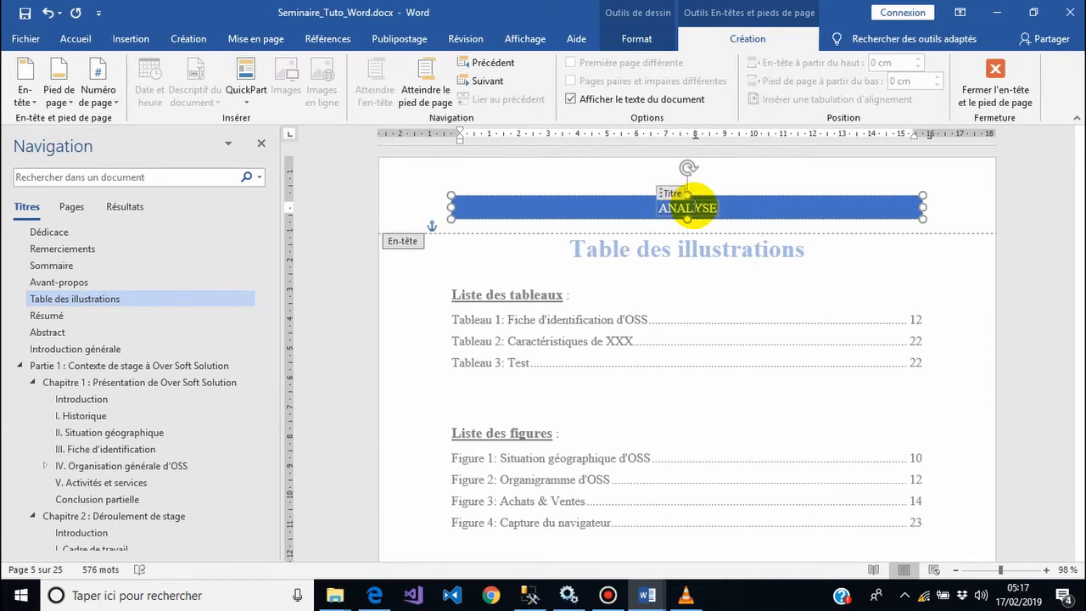
type(" ET CONCEPTION DU SYSTEME")
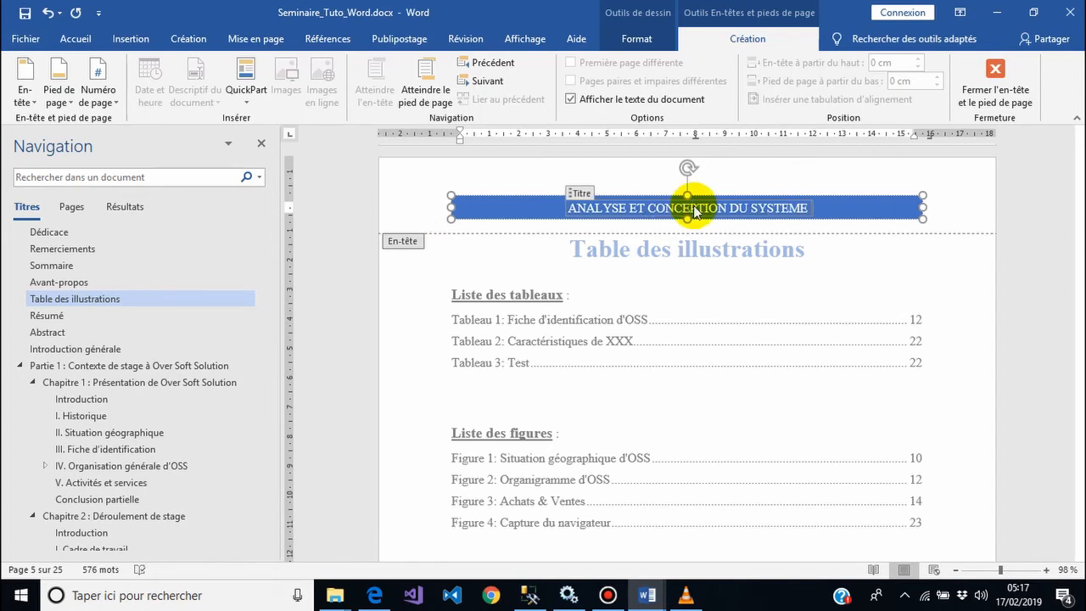
type(" TOTO")
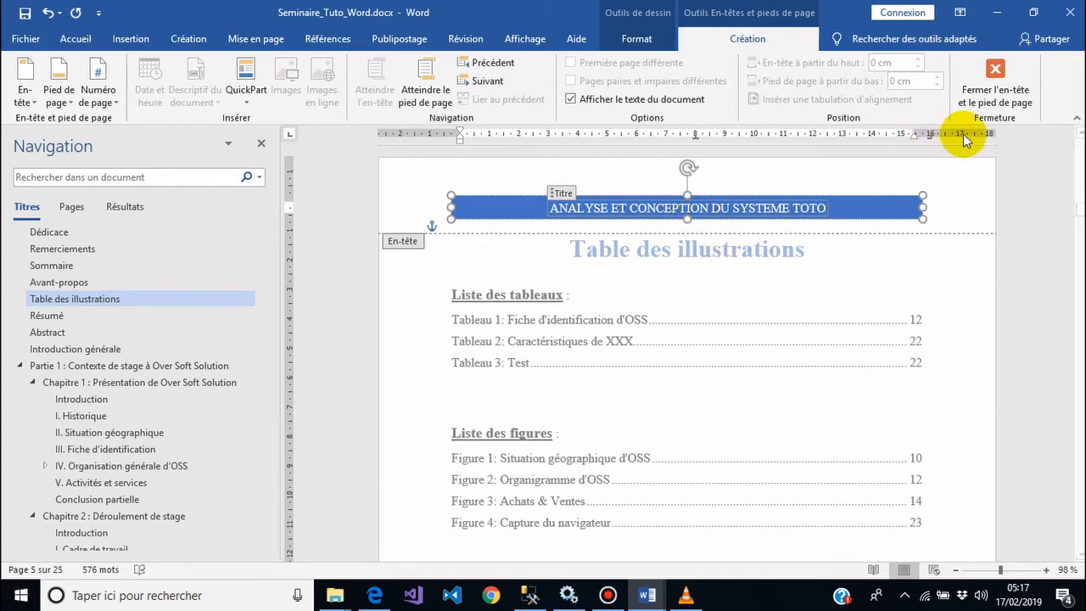
scroll(841, 368, "down", 1)
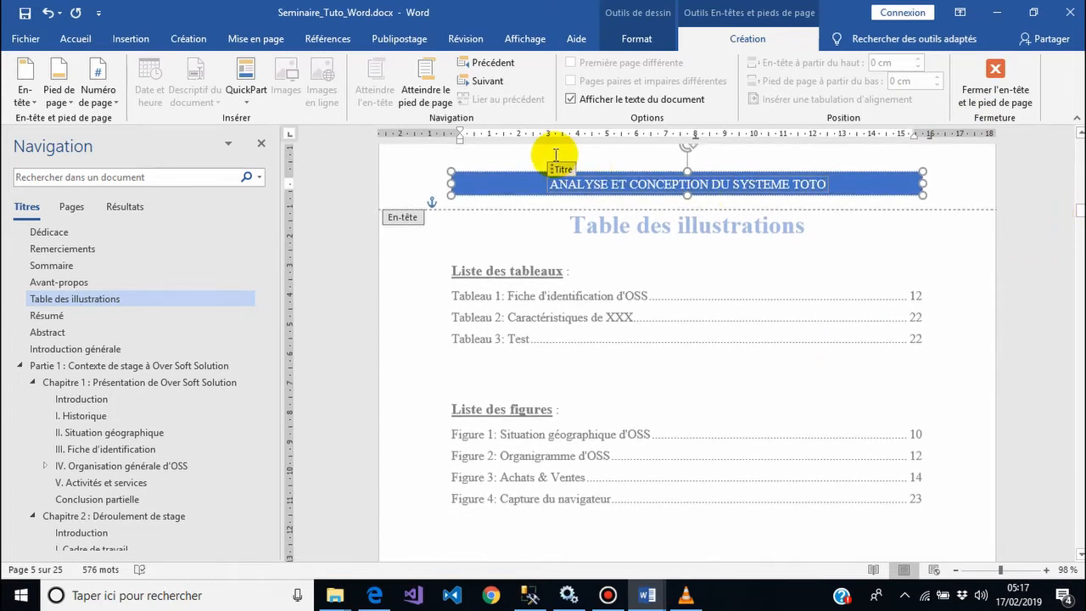
left_click(423, 81)
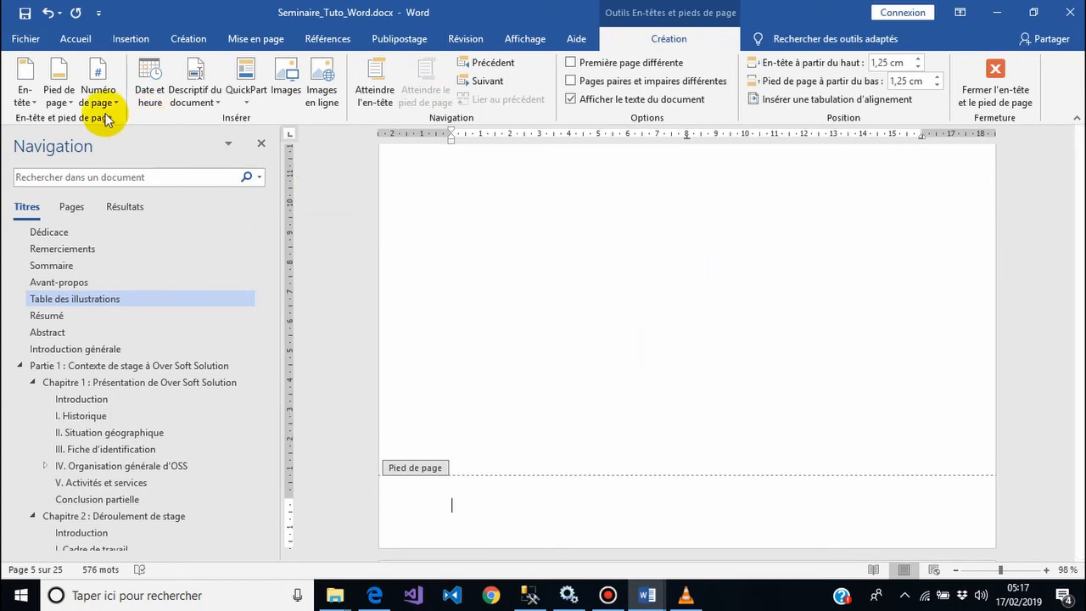
left_click(61, 100)
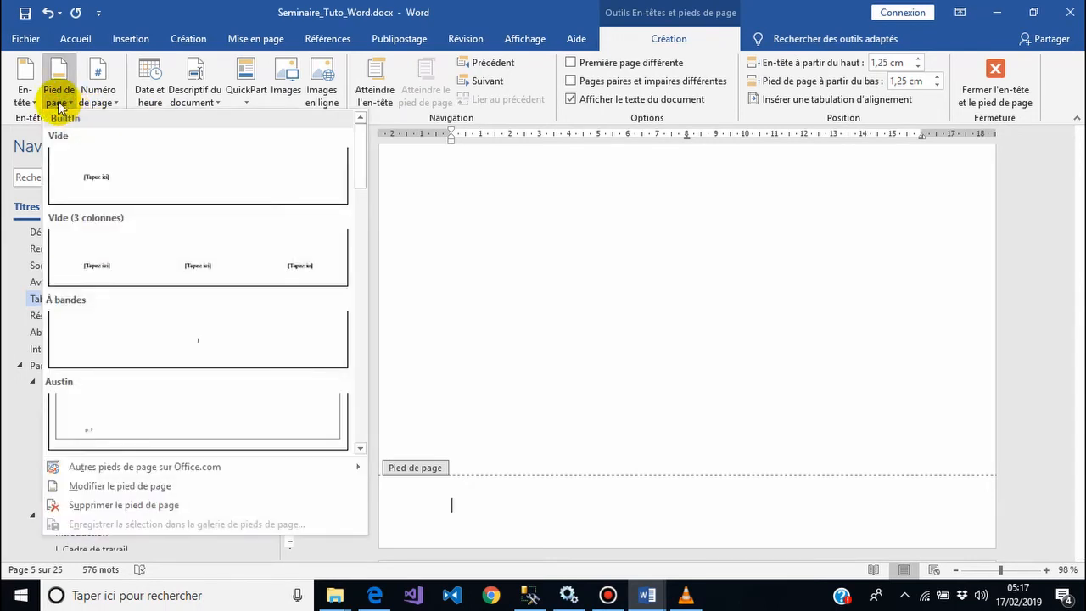
left_click(60, 101)
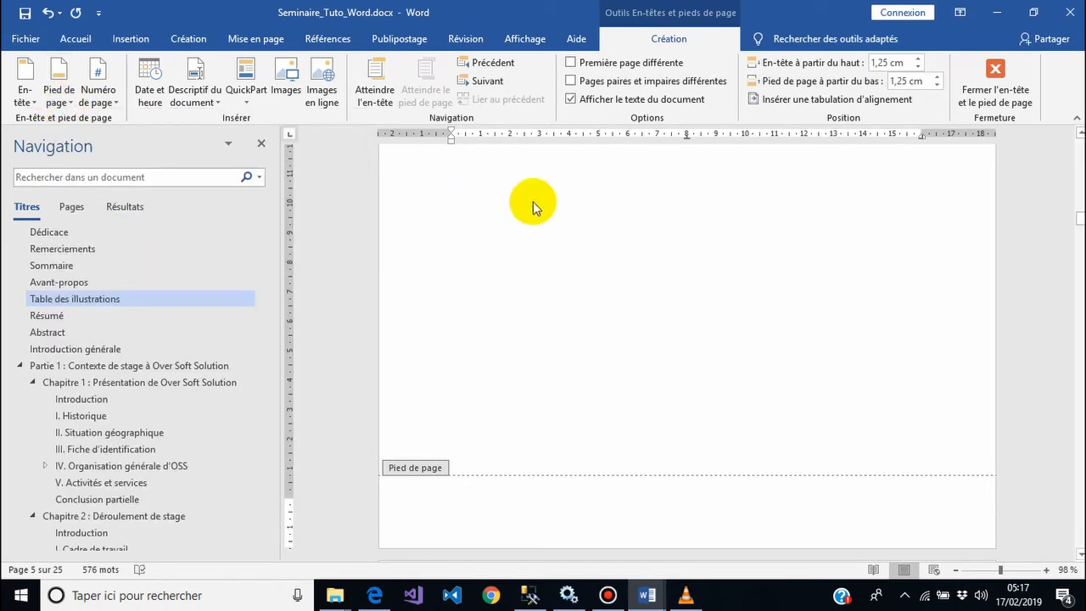
left_click(1006, 83)
Step: Open the footer of the page before the Table des illustrations and insert the built-in "Rétrospective" footer
left_click_drag(1080, 211, 1080, 209)
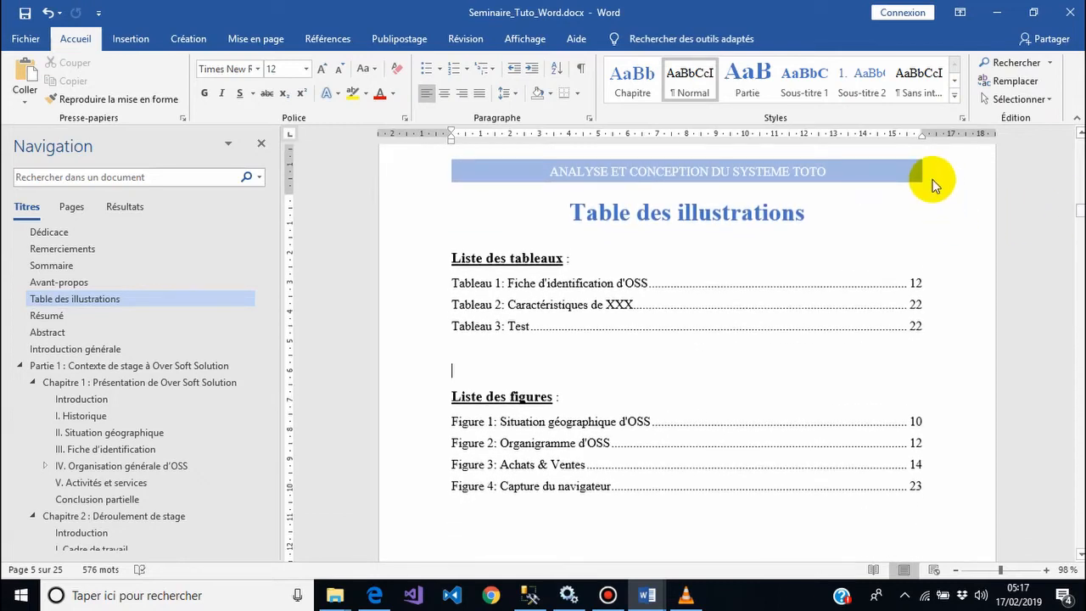
left_click(1080, 133)
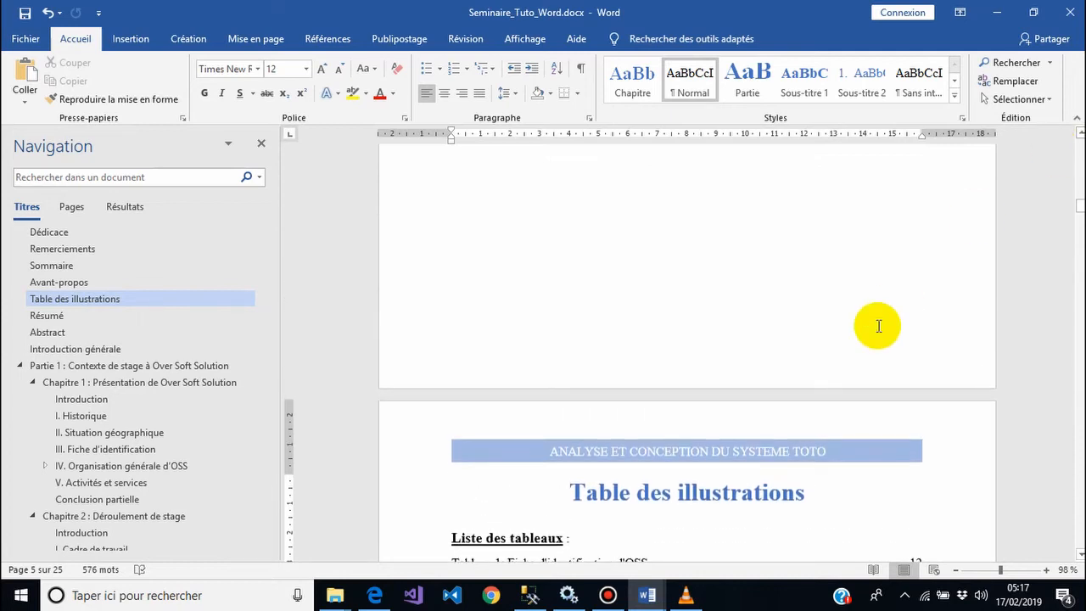
double_click(770, 368)
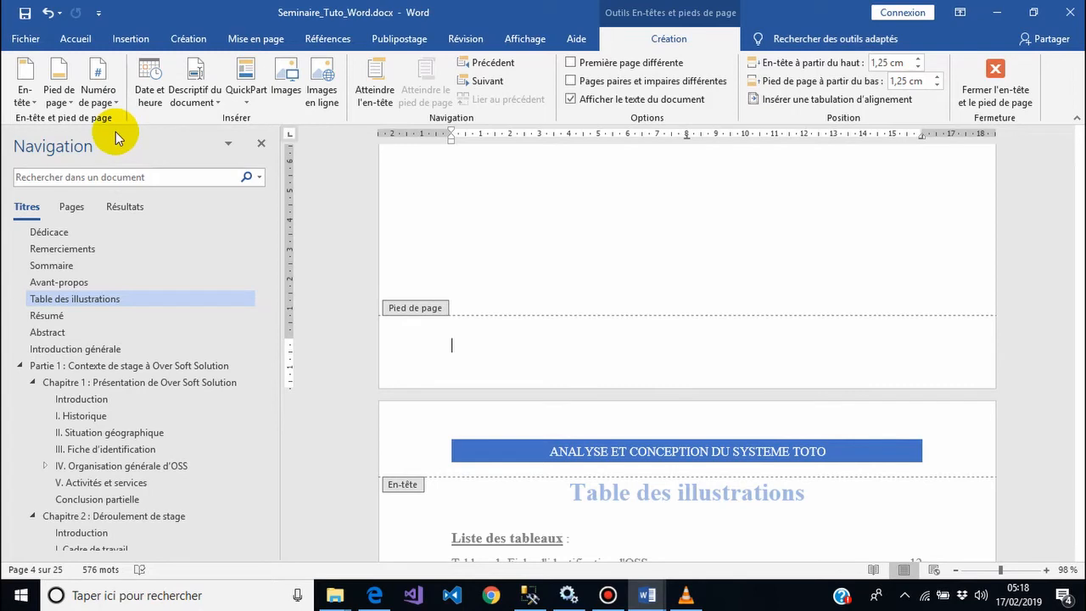
left_click(56, 104)
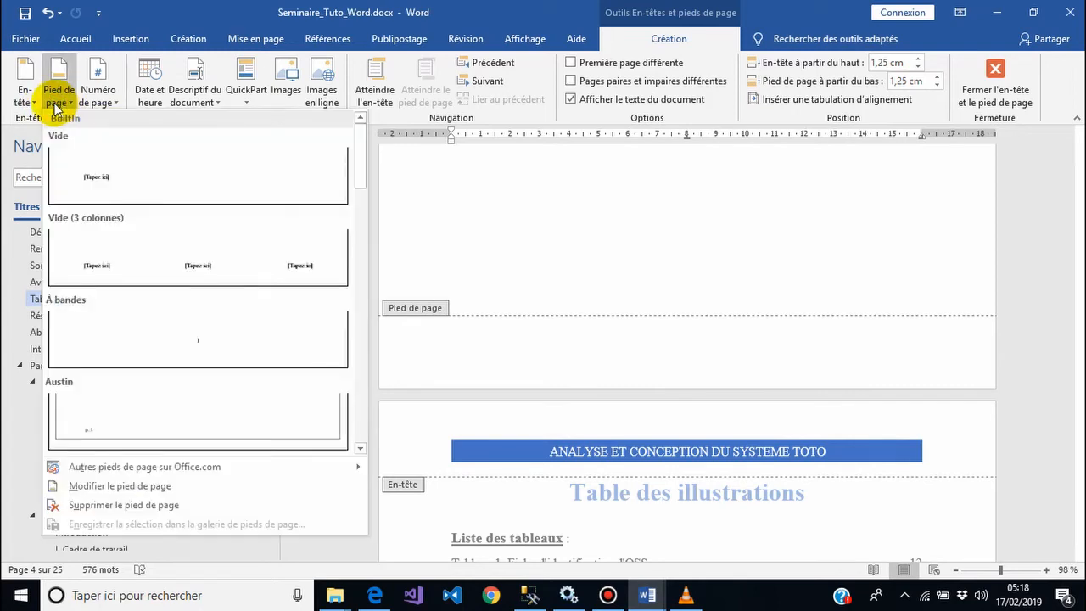
left_click(27, 103)
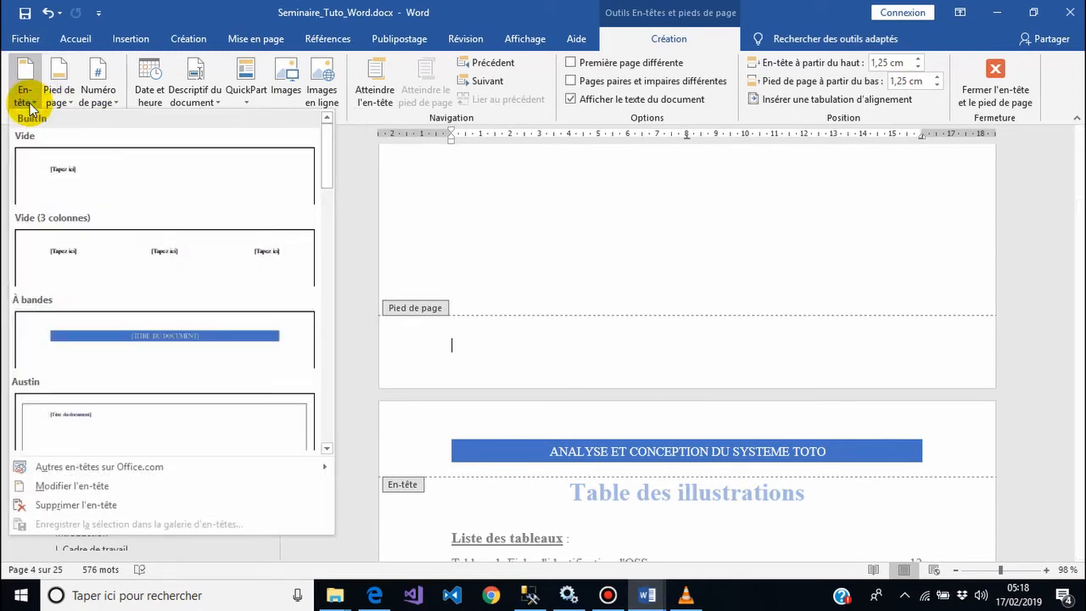
left_click(30, 107)
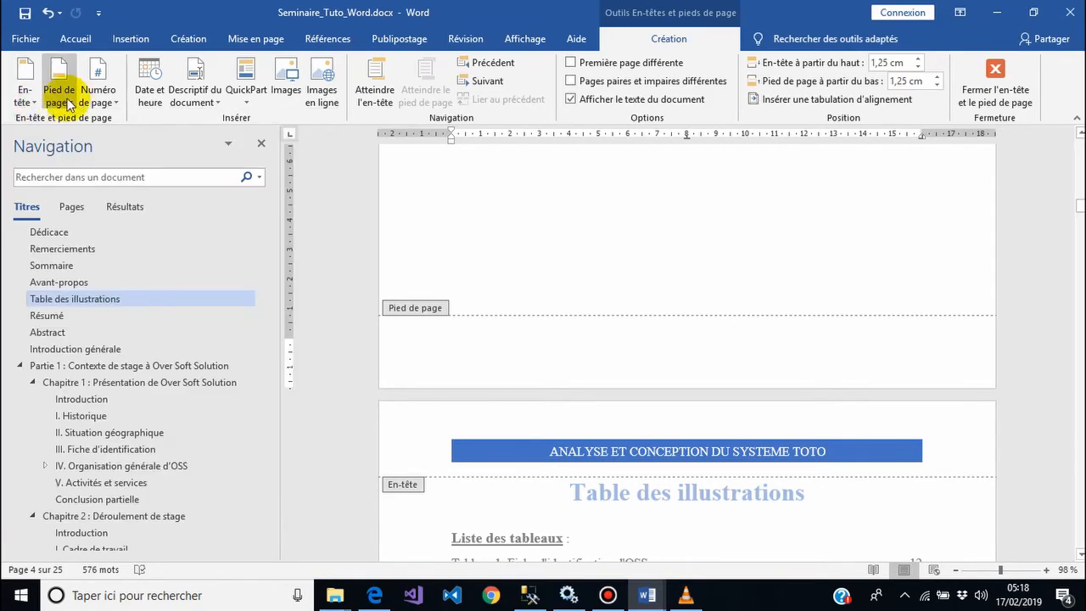
left_click(63, 103)
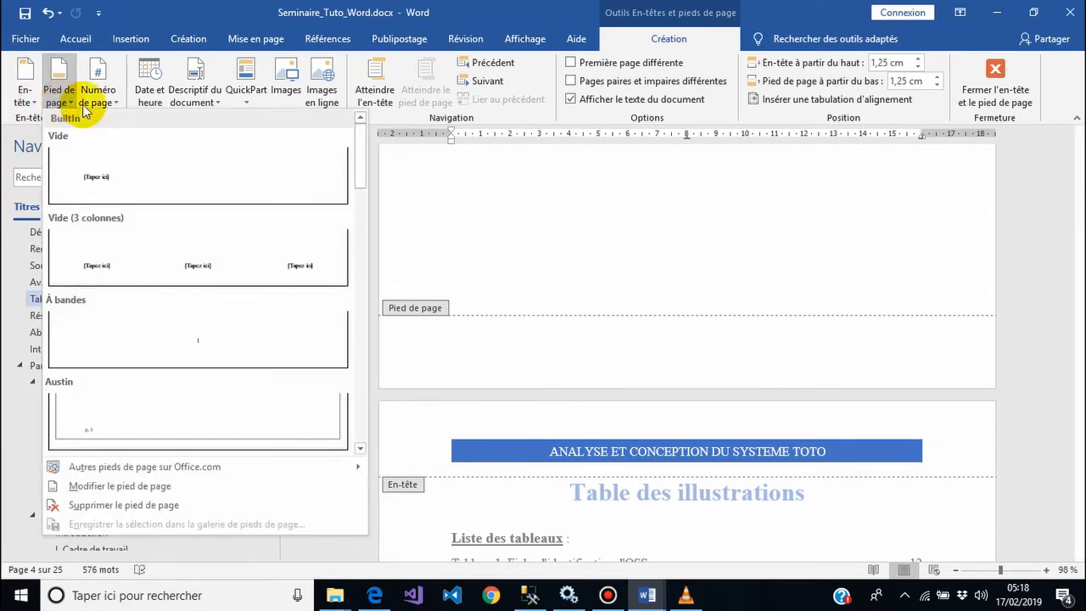
left_click_drag(360, 167, 363, 423)
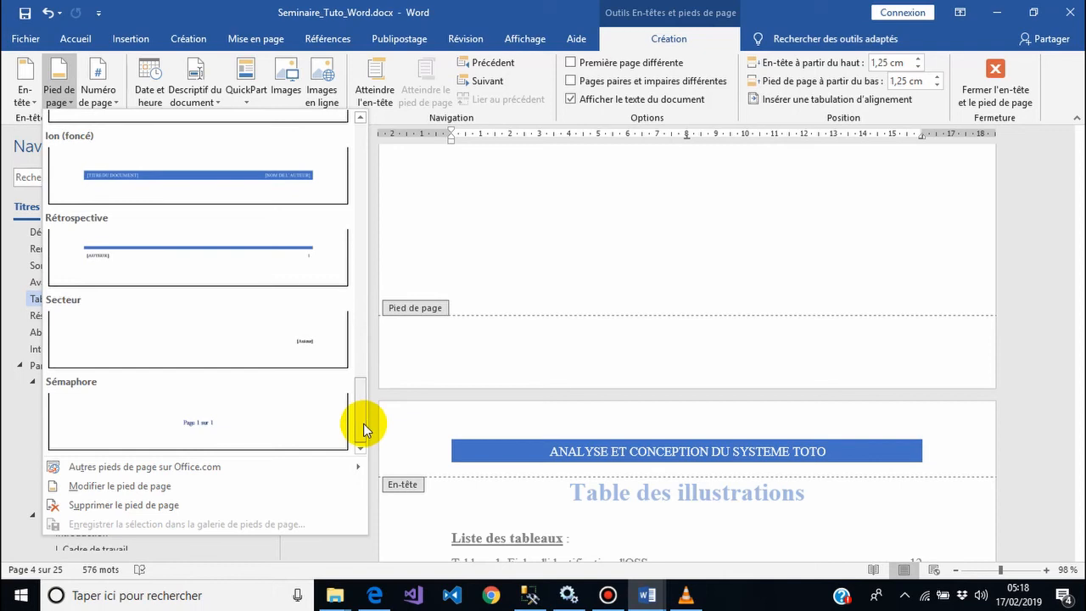
left_click(275, 257)
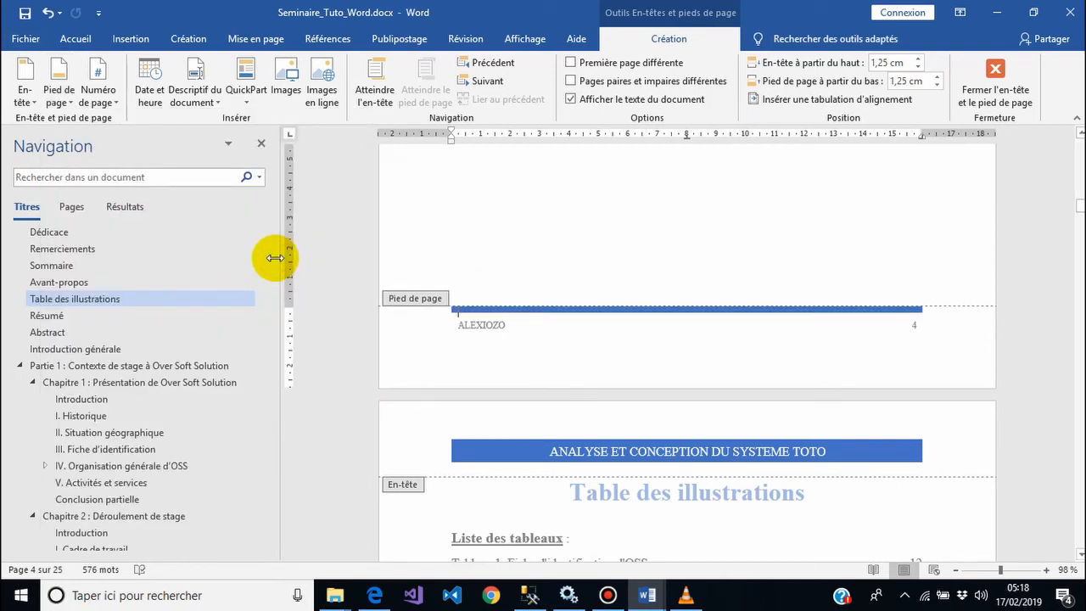
Step: Replace the footer's author field with "REDIGE ET PRESENTE PAR XXX, ETUDIANT EN FILIERE, SPECIALITE NIVEAU Z" and widen its cell to fit one line
left_click(476, 324)
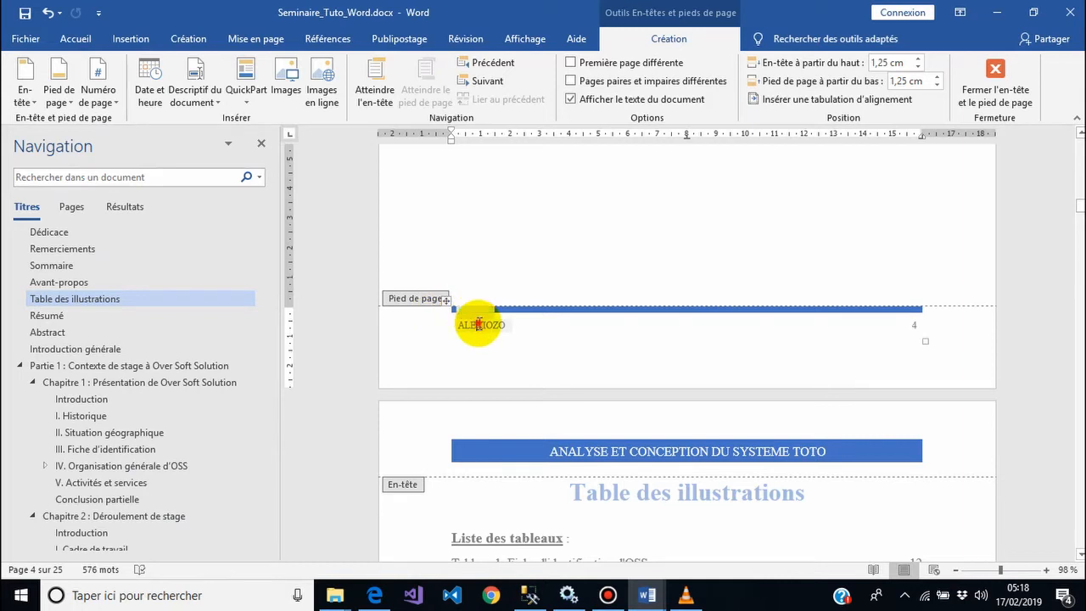
double_click(478, 324)
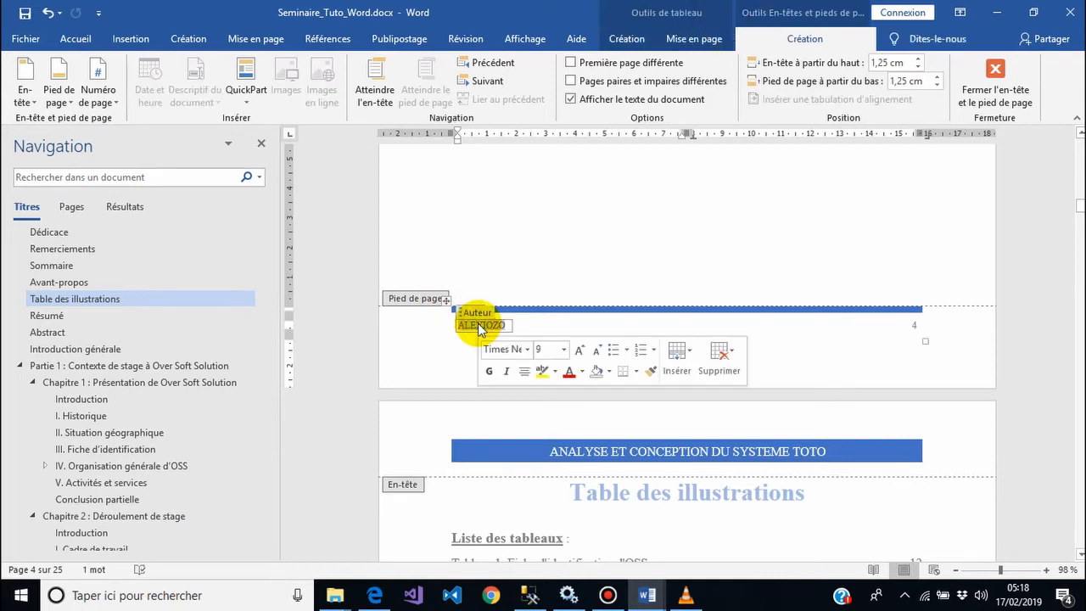
type("R")
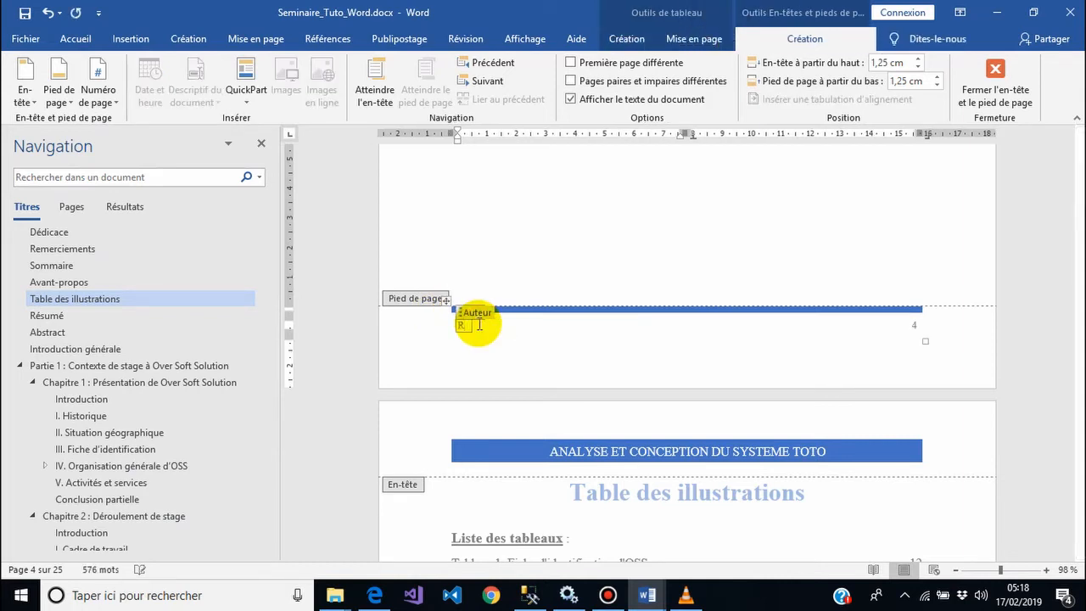
type("E")
type("DIGE ET PRESENTE PAR")
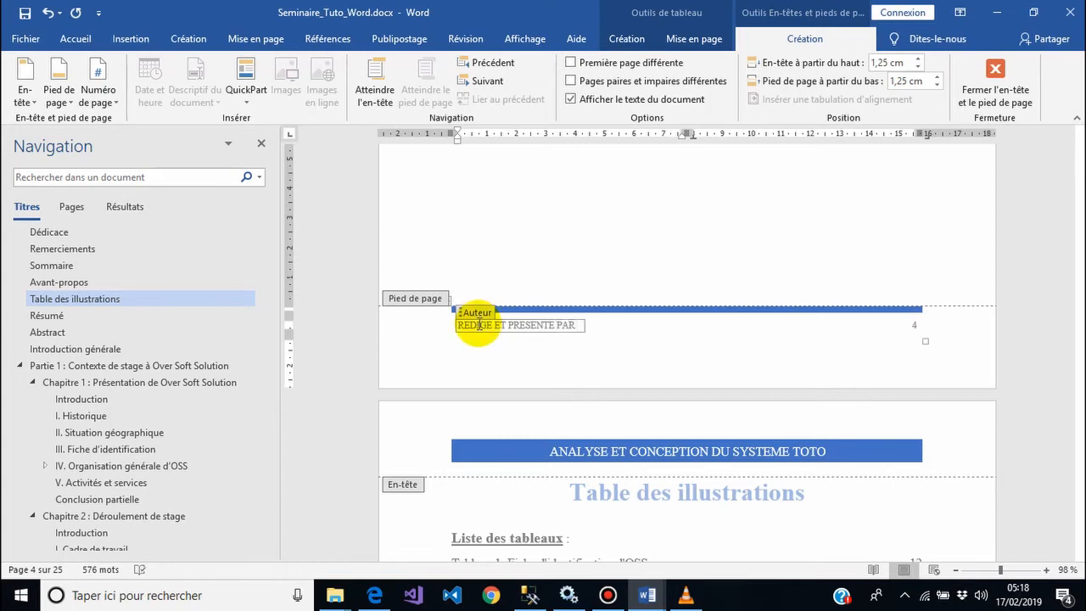
type(" XXX ?")
key("BackSpace")
type(", ETUDIANT EN")
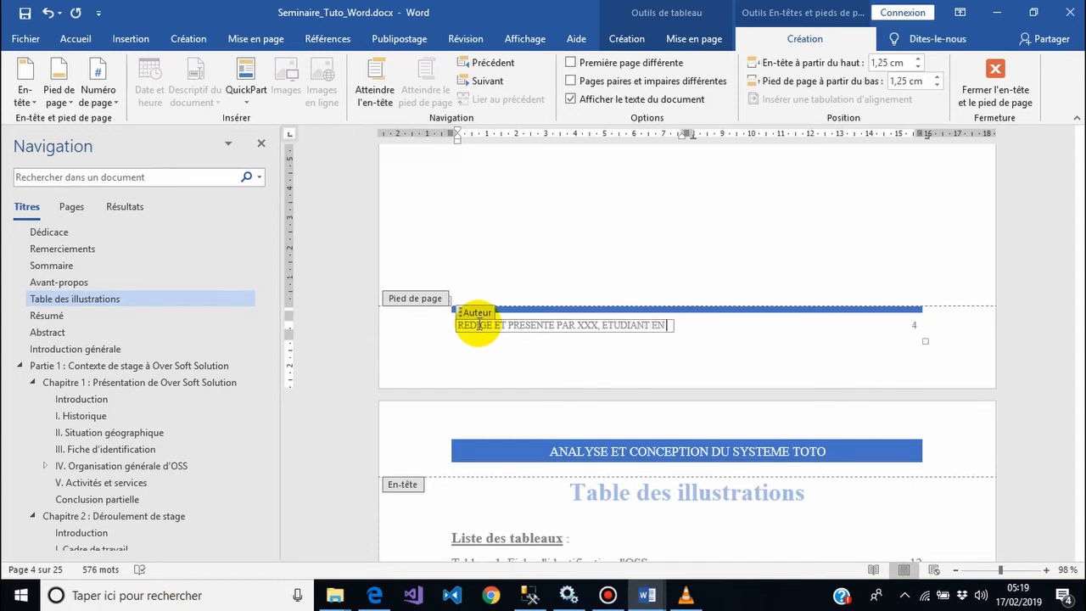
type(" FILIERE")
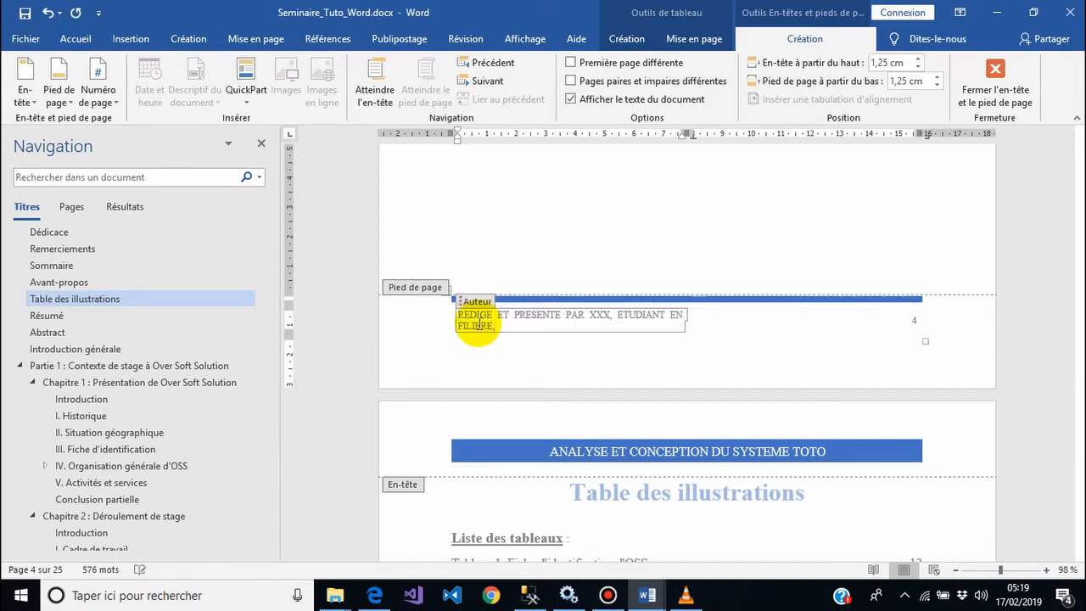
type(", SPECIALITE NIVEAU Z")
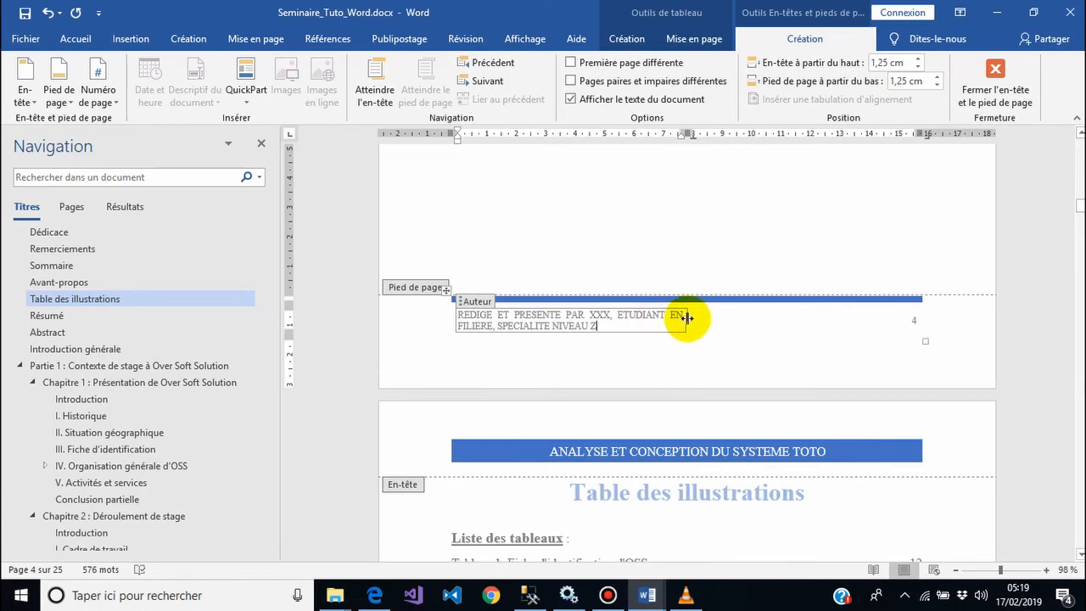
left_click_drag(683, 316, 817, 324)
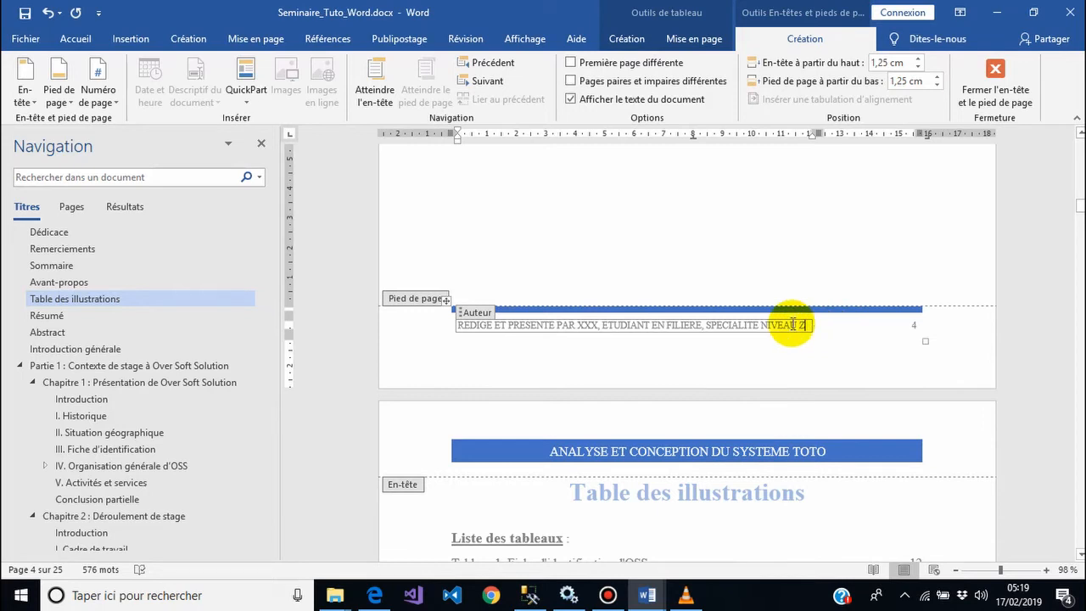
Step: Change the footer's author text to sentence case with the "Majuscule en début de phrase" option
left_click_drag(458, 325, 809, 325)
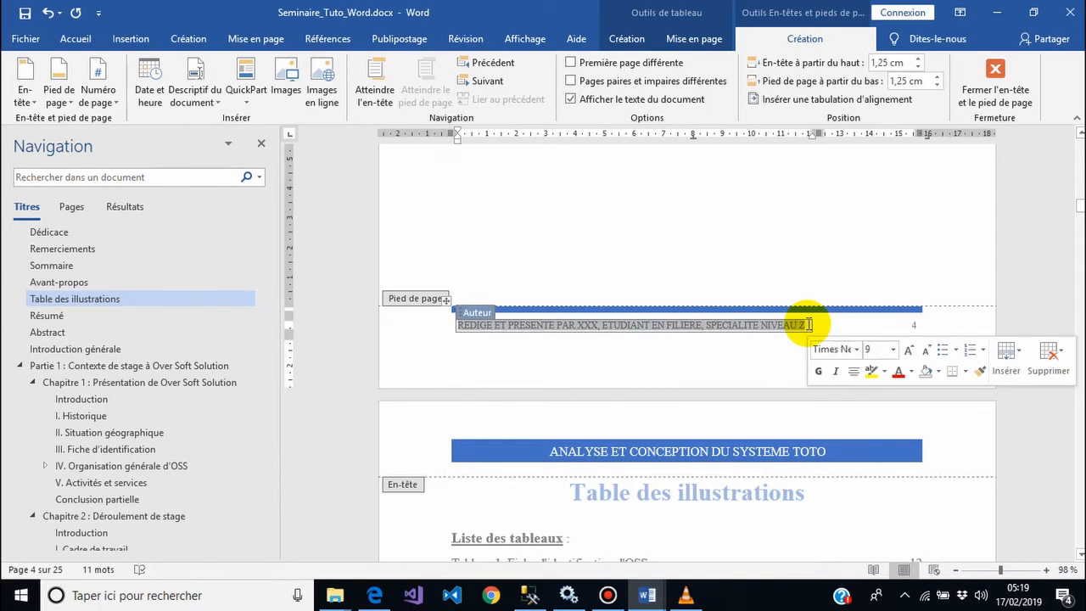
left_click(77, 39)
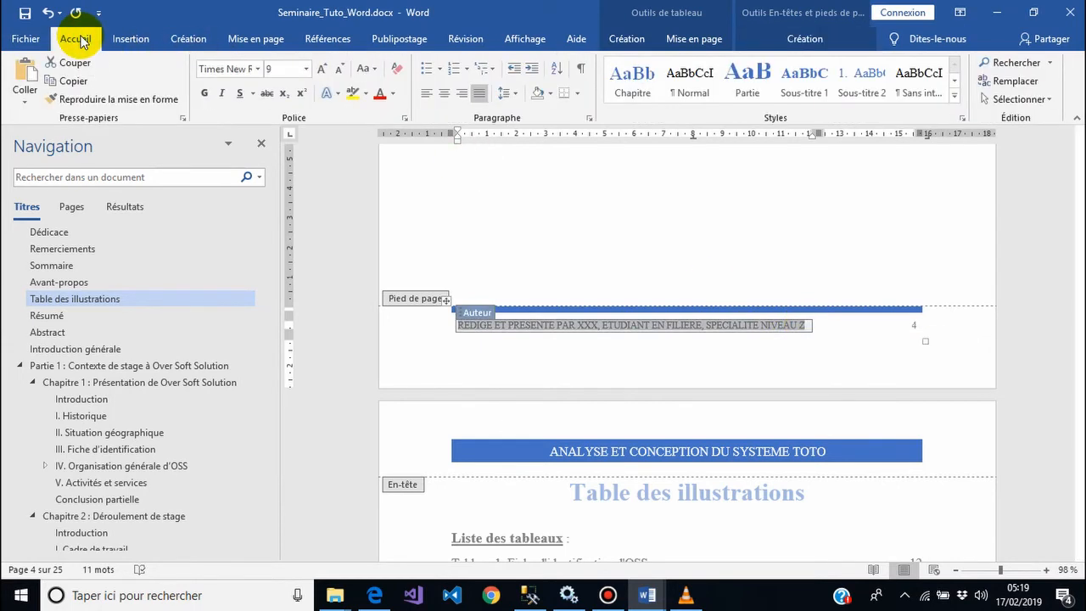
left_click(370, 70)
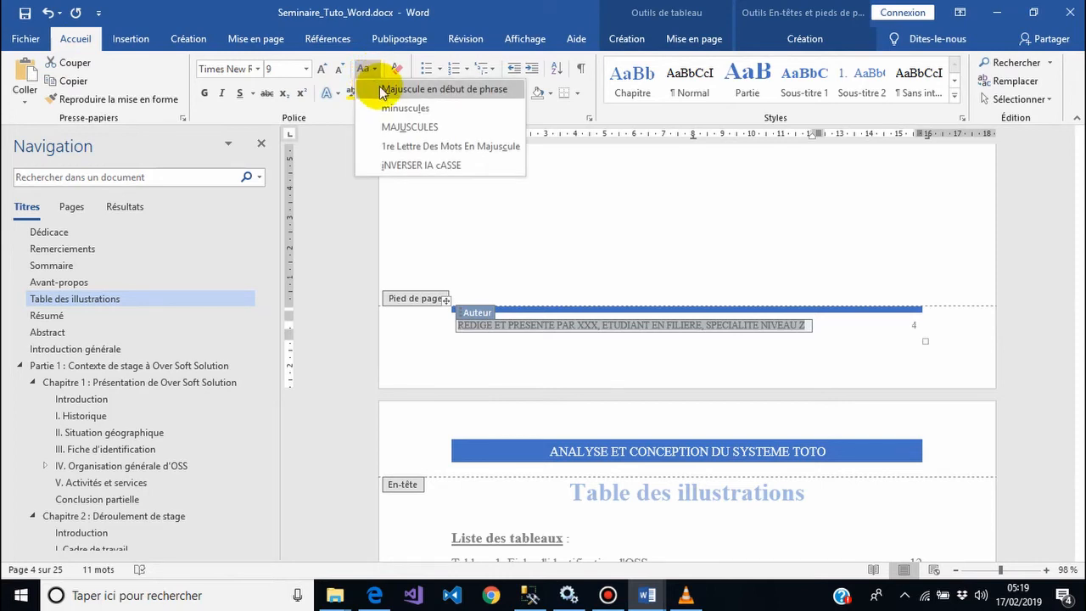
left_click(381, 91)
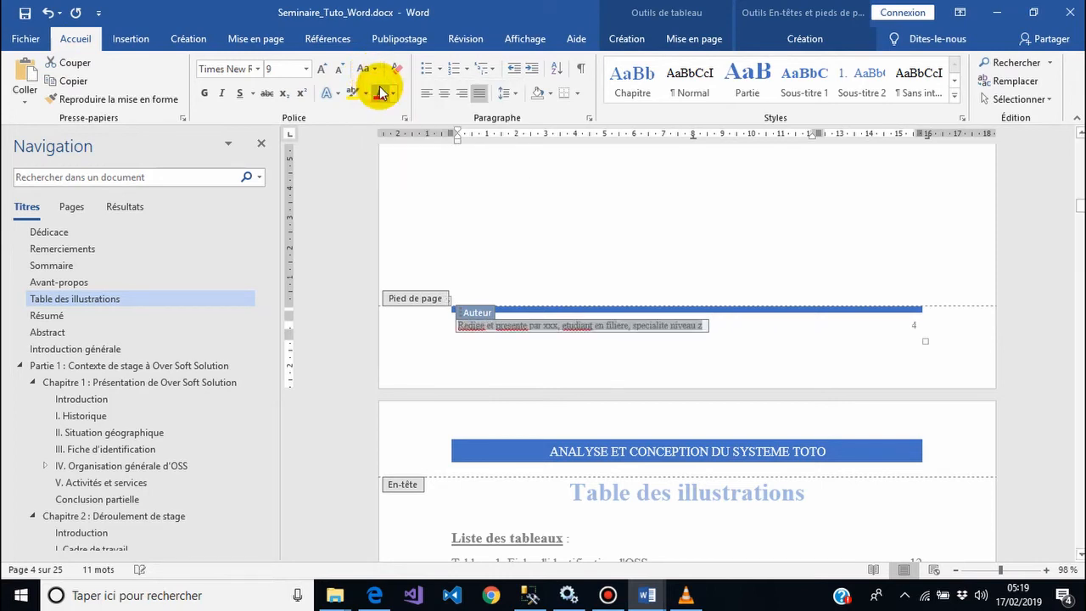
Step: Correct the misspelled words in the footer's author text to "Rédigé", "présenté" and "étudiant" with the spelling suggestions
left_click(470, 324)
right_click(471, 324)
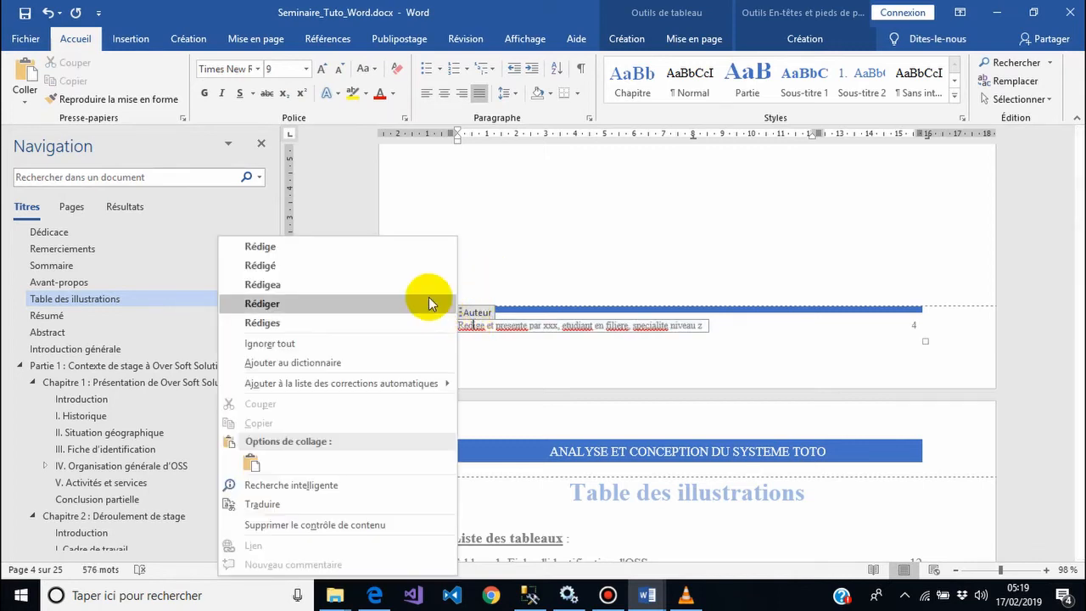
left_click(385, 263)
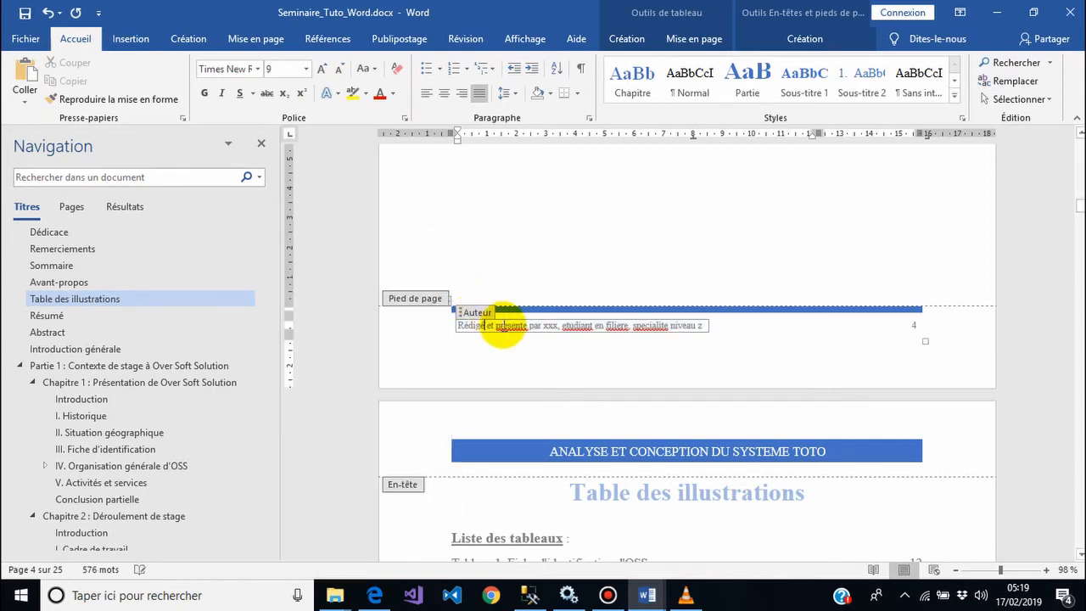
right_click(503, 326)
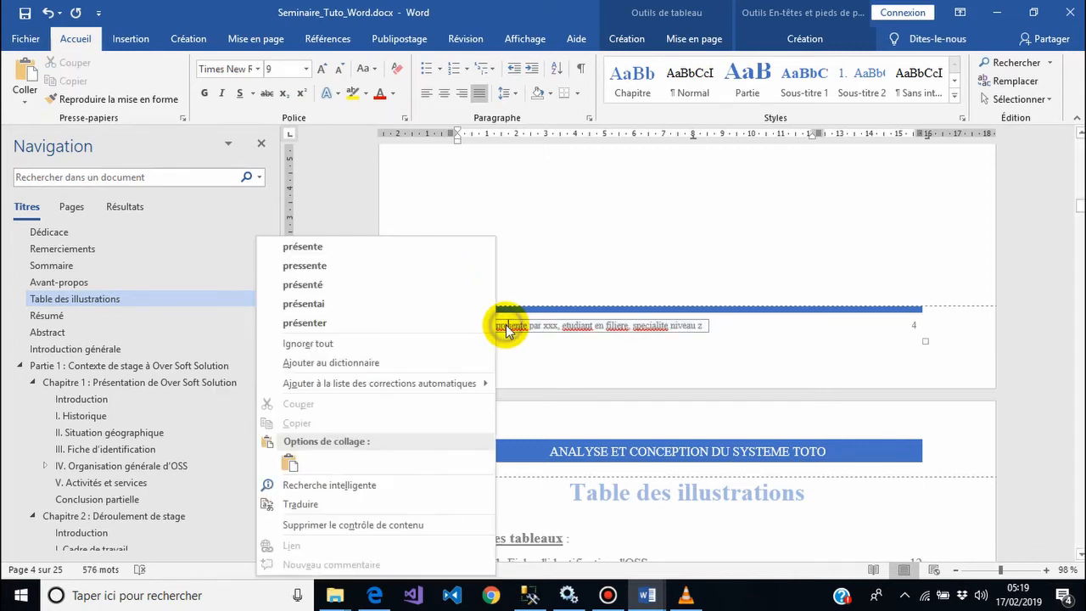
left_click(408, 285)
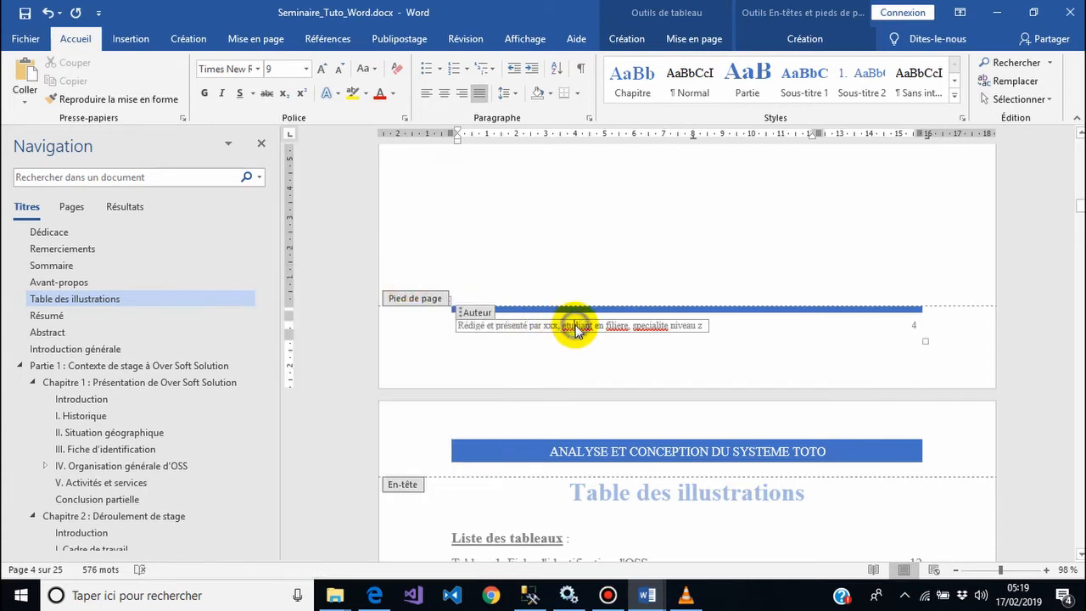
right_click(575, 329)
left_click(436, 42)
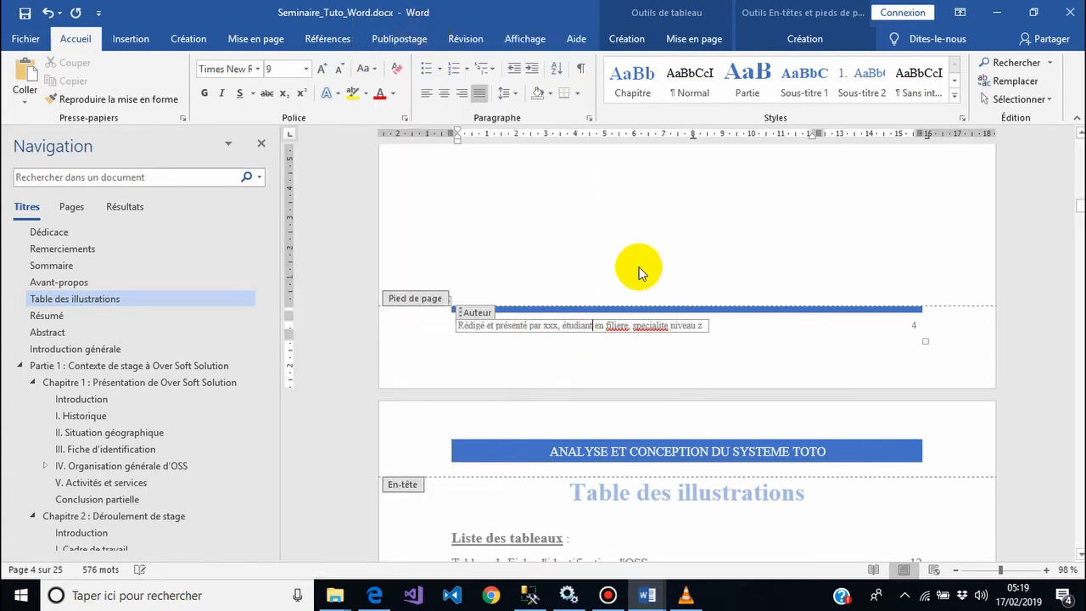
Step: Correct the footer words to "filière" and "spécialité", save the document, and return to the body text
right_click(613, 325)
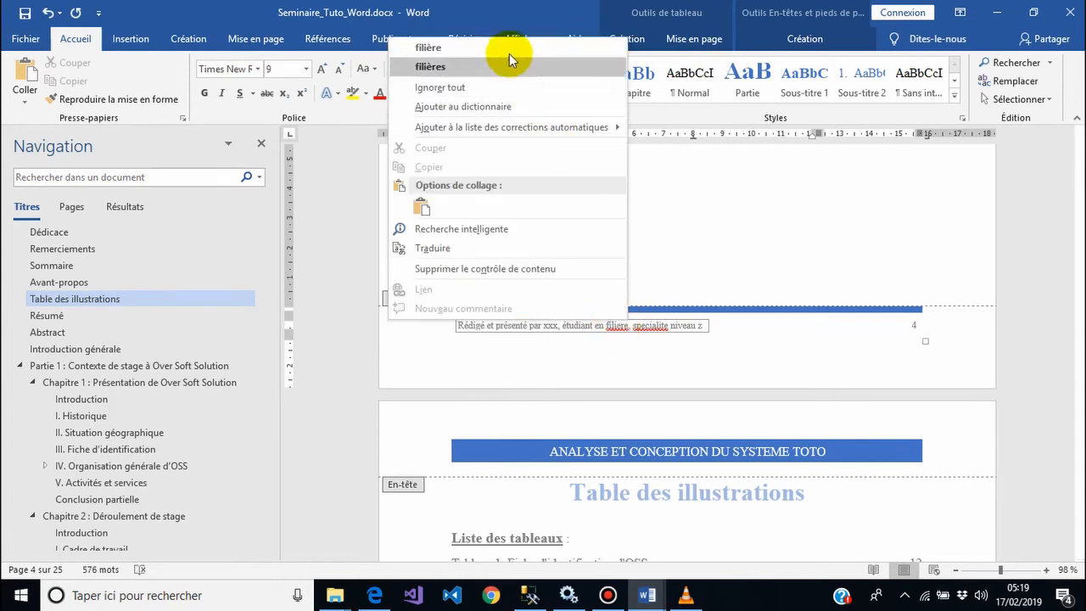
left_click(510, 48)
right_click(652, 327)
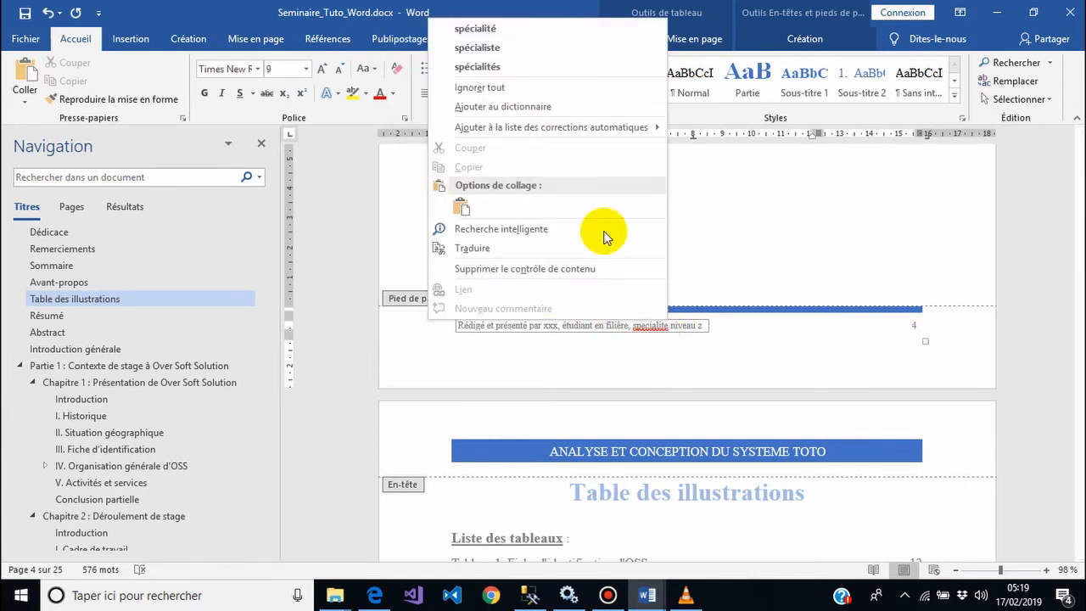
left_click(531, 28)
key("ctrl+s")
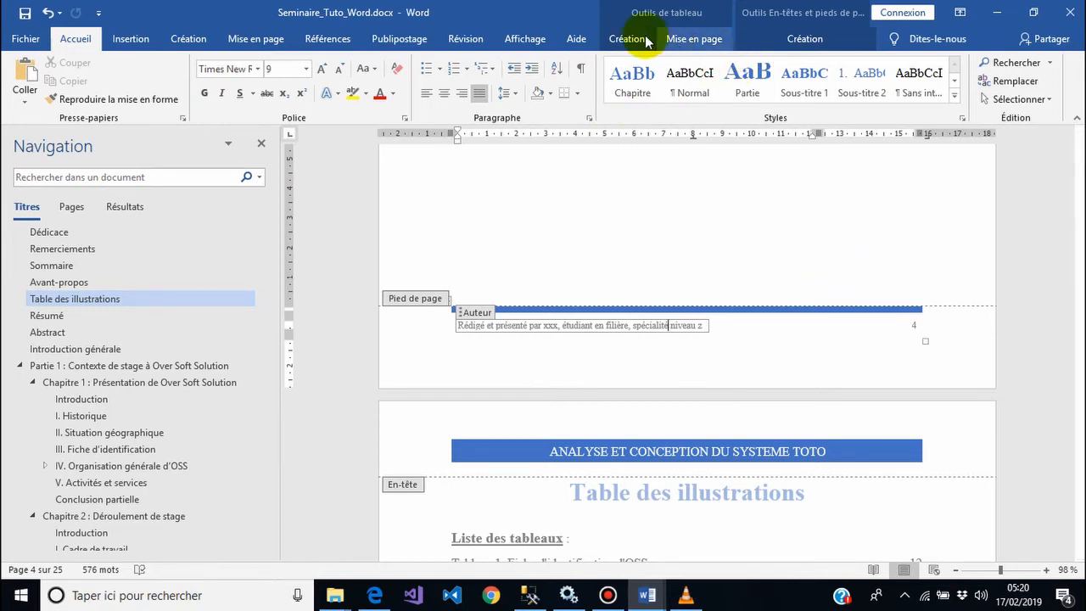
left_click(801, 41)
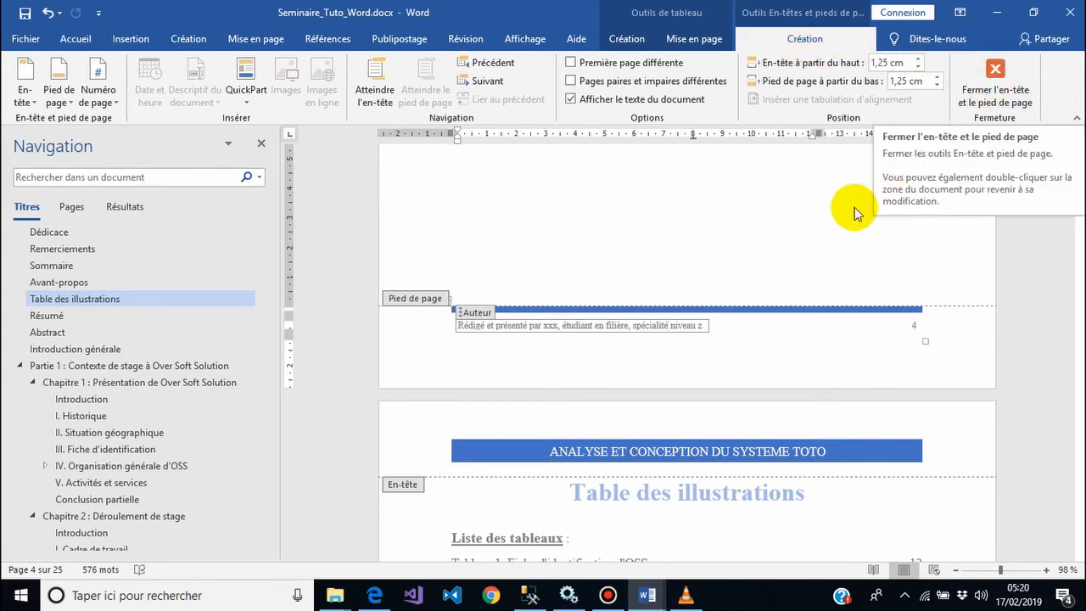
double_click(702, 206)
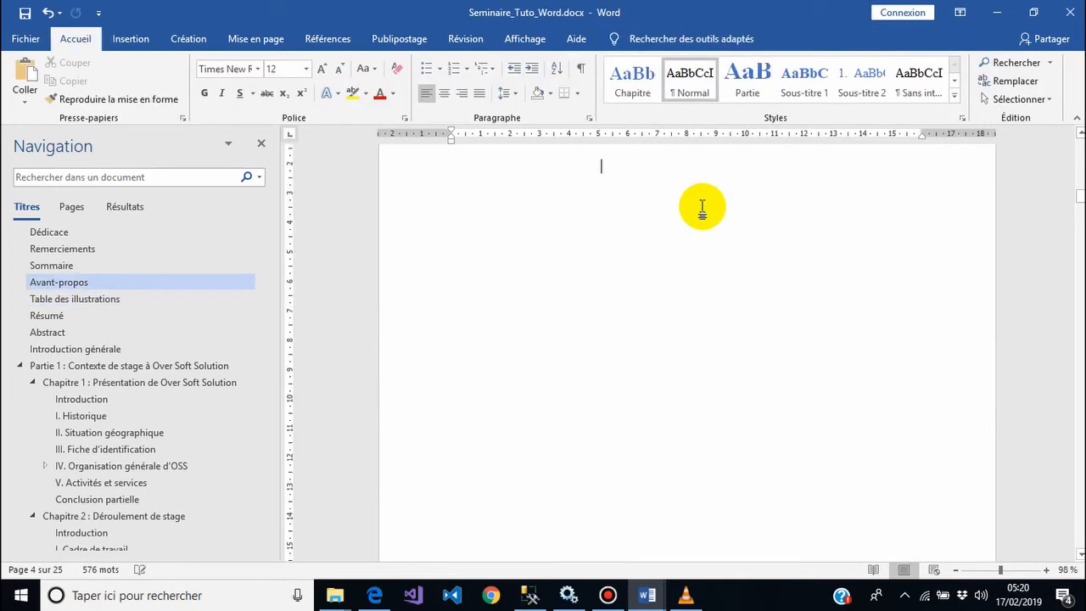
Step: Examine the header and footer across the document's pages at reduced zoom, from the opening pages to the Table des matières
left_click(1081, 555)
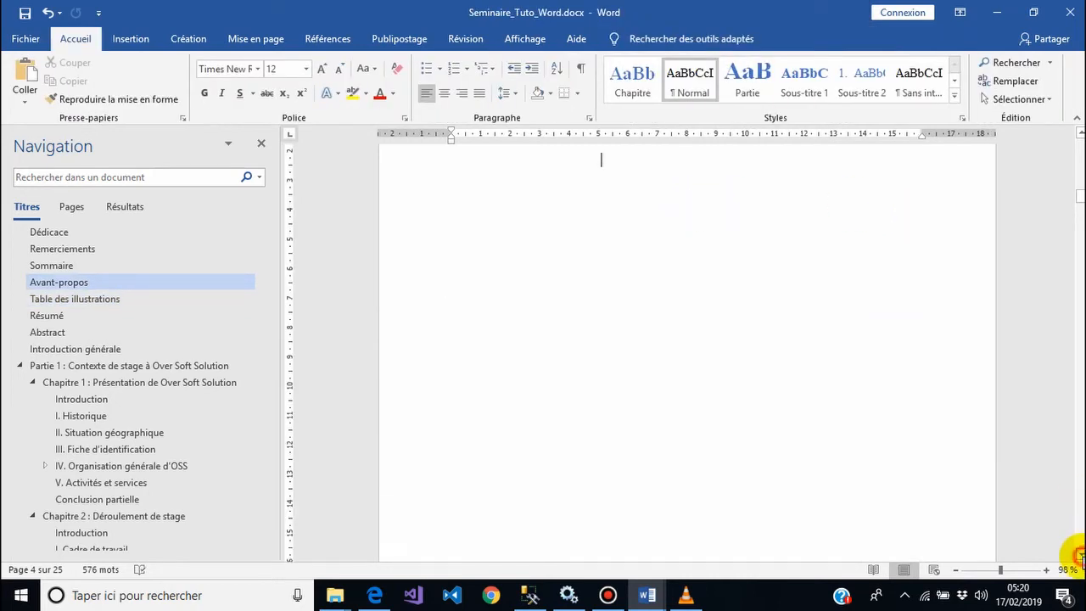
scroll(1082, 556, "down", 10)
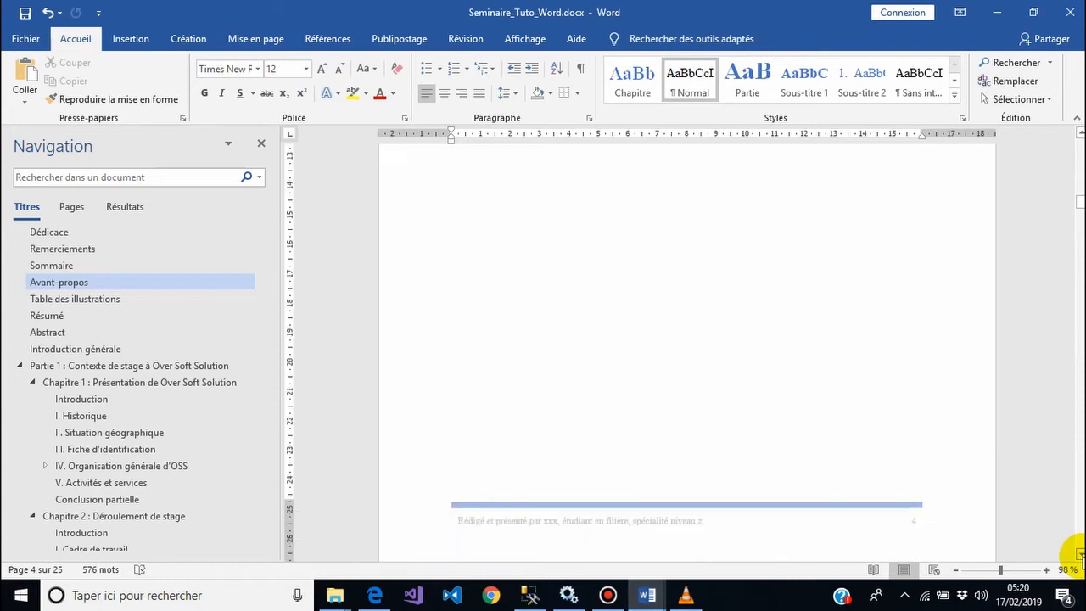
scroll(1080, 553, "down", 3)
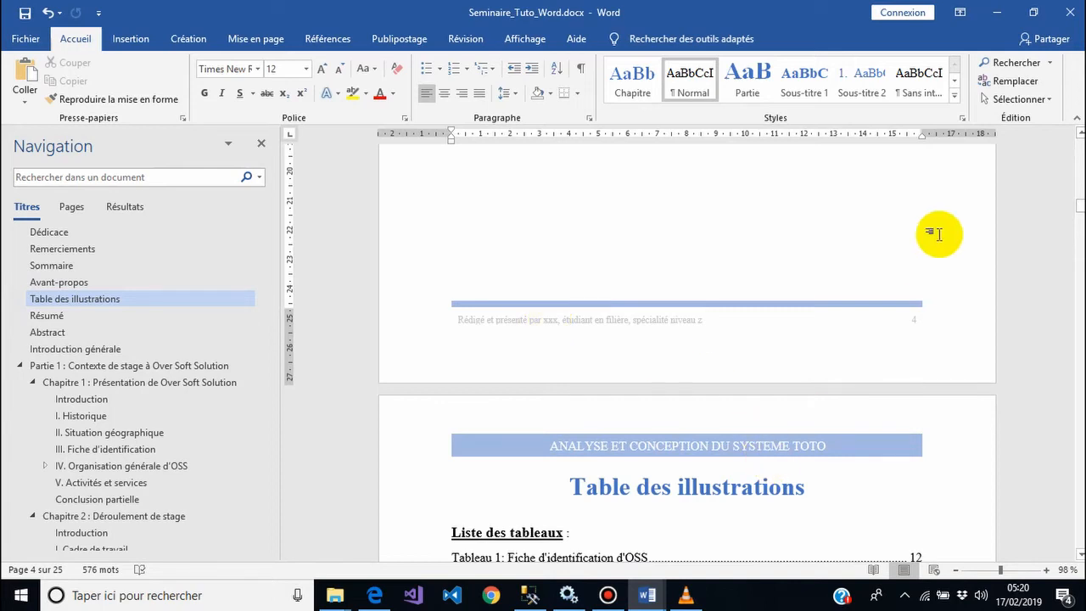
left_click(978, 570)
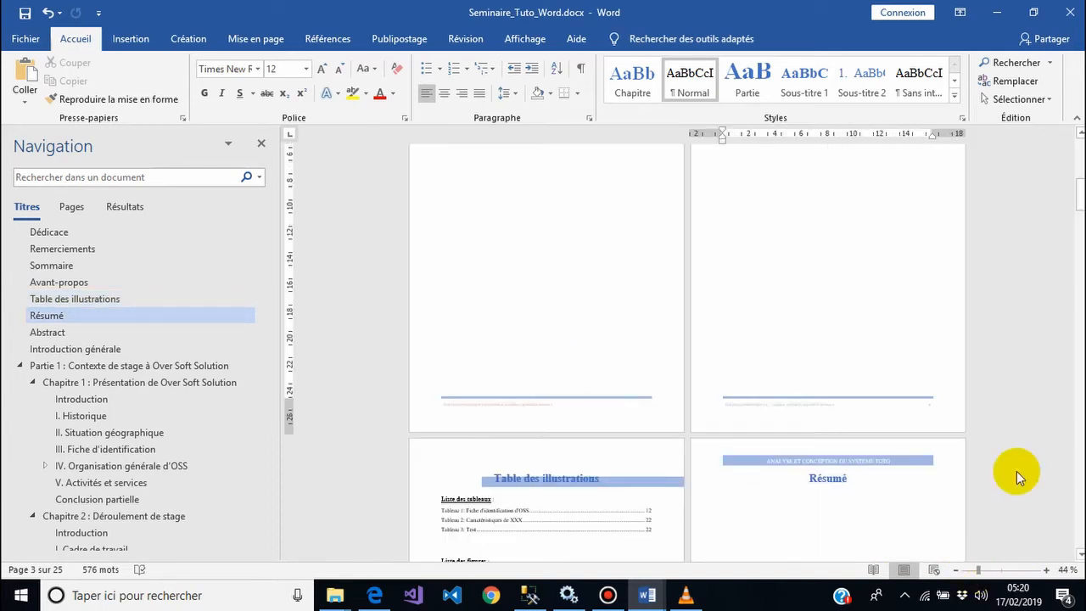
mouse_move(1080, 194)
left_mouse_down()
mouse_move(1075, 123)
mouse_move(1080, 201)
left_mouse_up()
left_click_drag(1080, 204, 1079, 526)
left_click(704, 407)
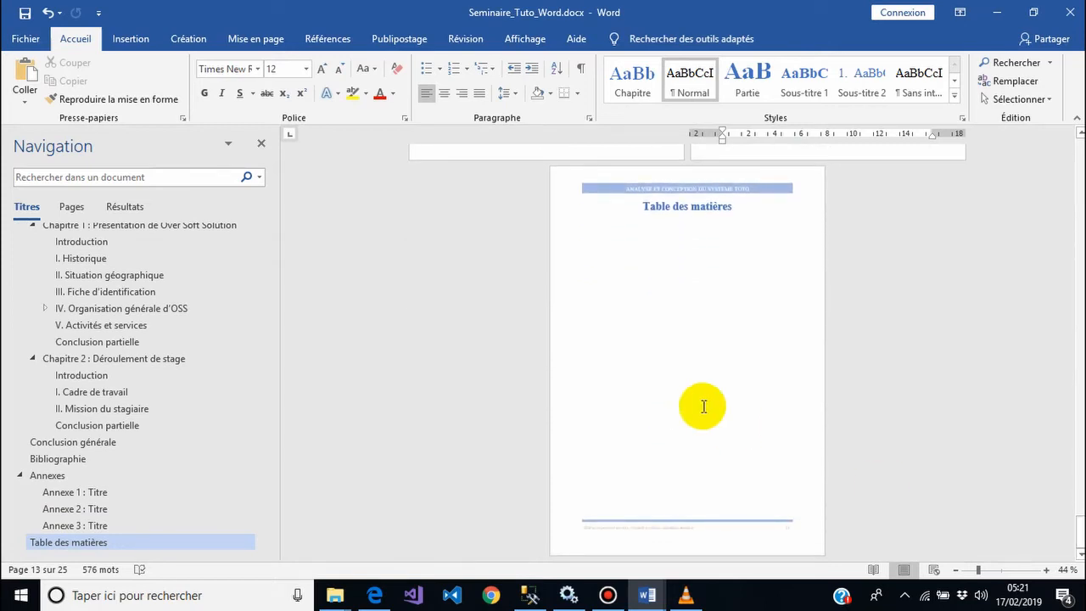
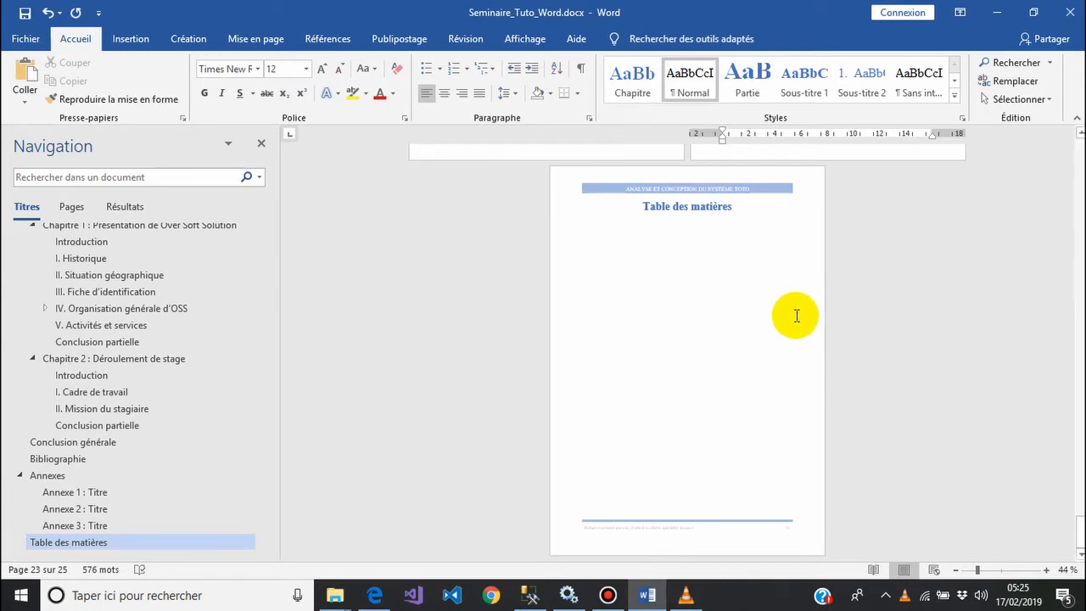
left_click_drag(1080, 532, 1068, 133)
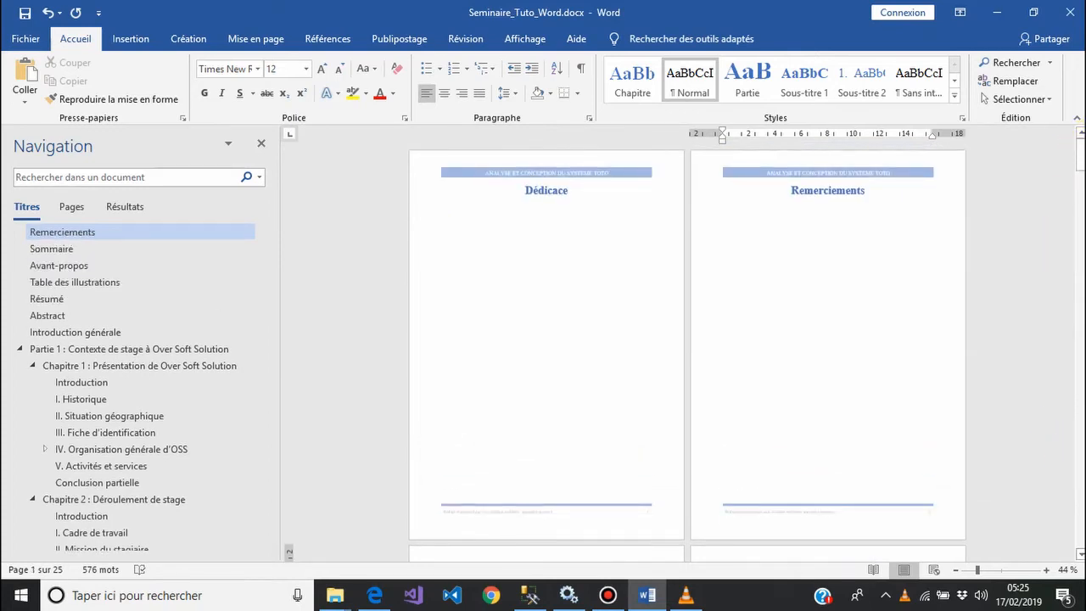
scroll(826, 363, "down", 1)
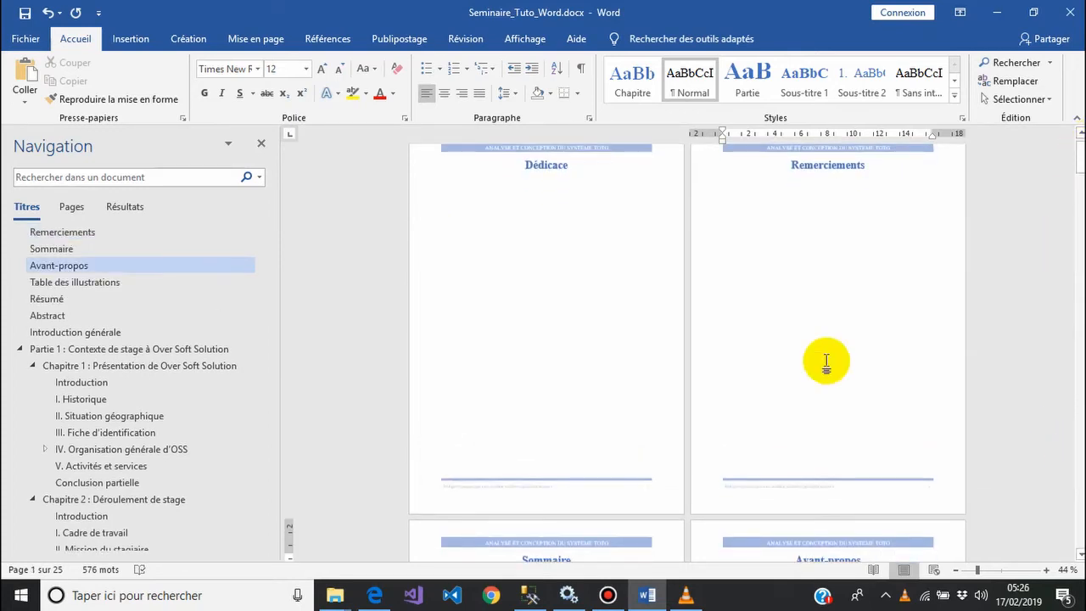
left_click_drag(1077, 142, 1077, 253)
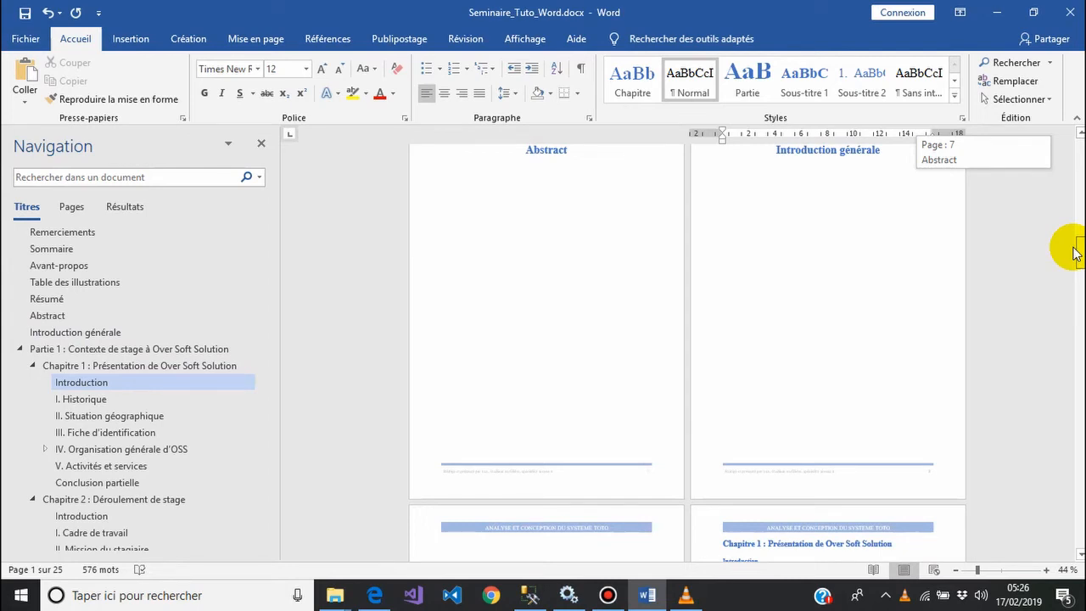
left_click_drag(1077, 253, 1075, 245)
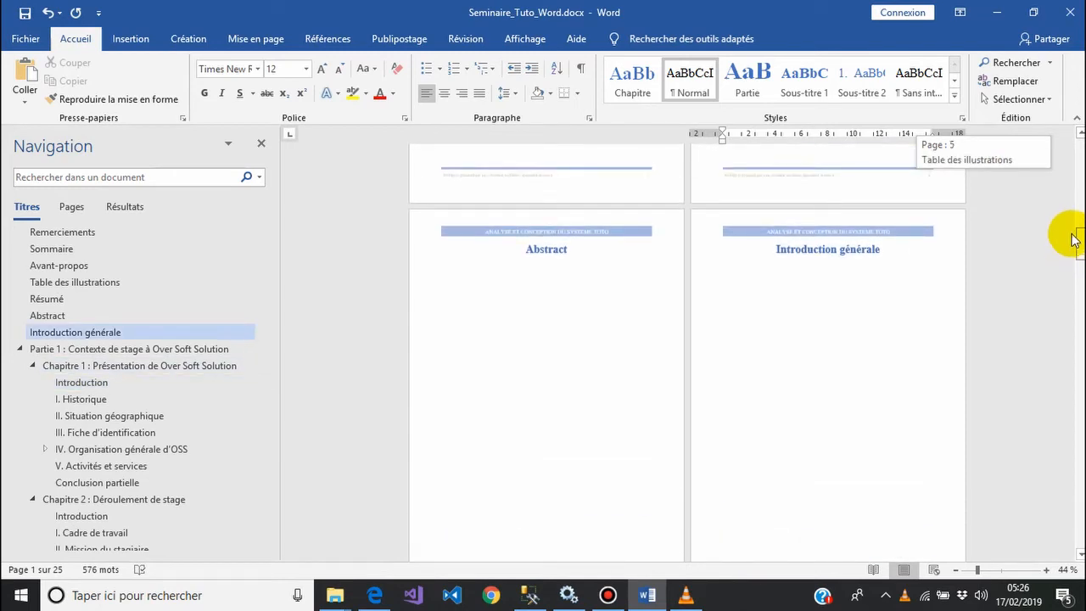
left_click_drag(1076, 240, 1073, 235)
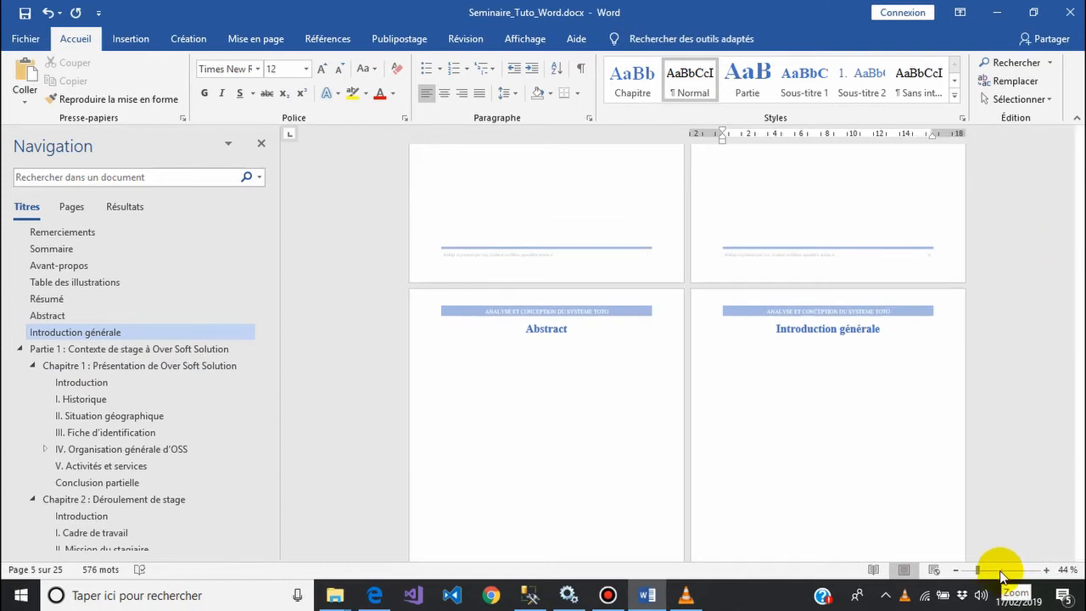
Step: Reset the "Introduction générale" heading to the Normal style and remove the page break before it
left_click(1001, 572)
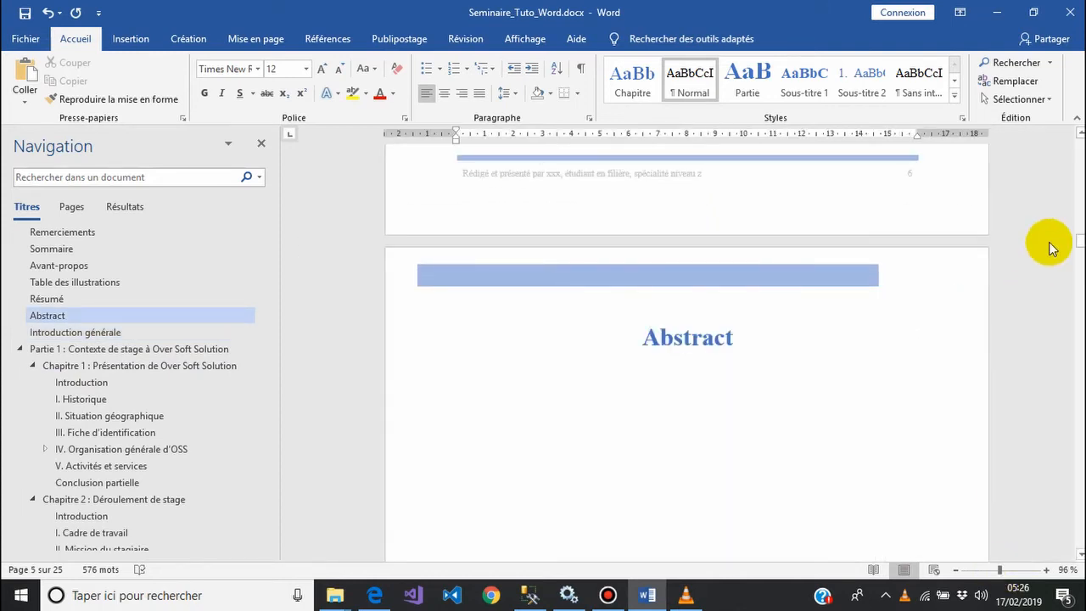
left_click_drag(1077, 241, 1078, 257)
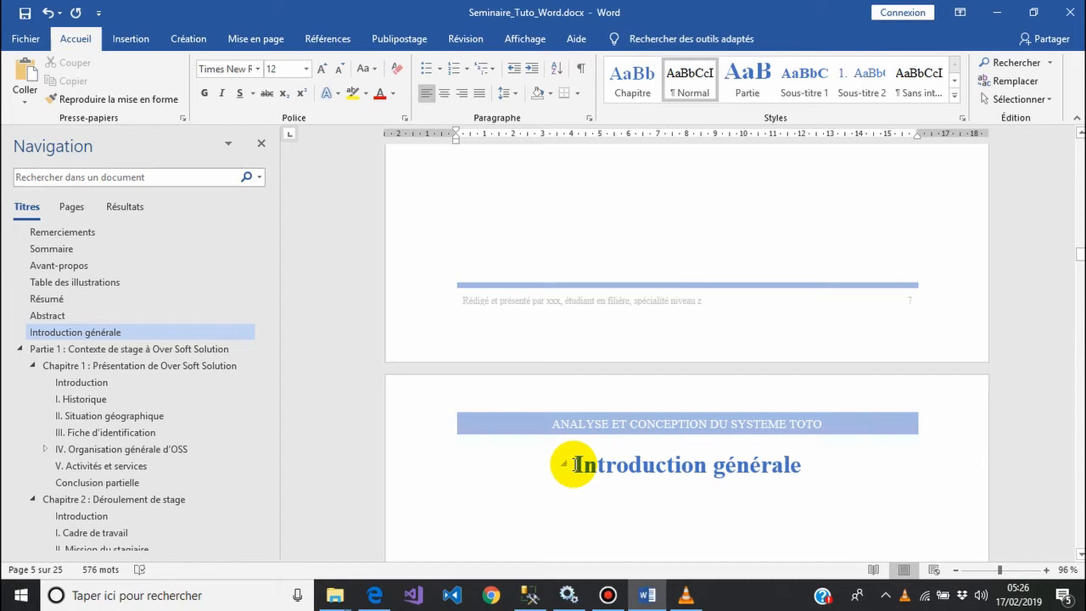
left_click(574, 464)
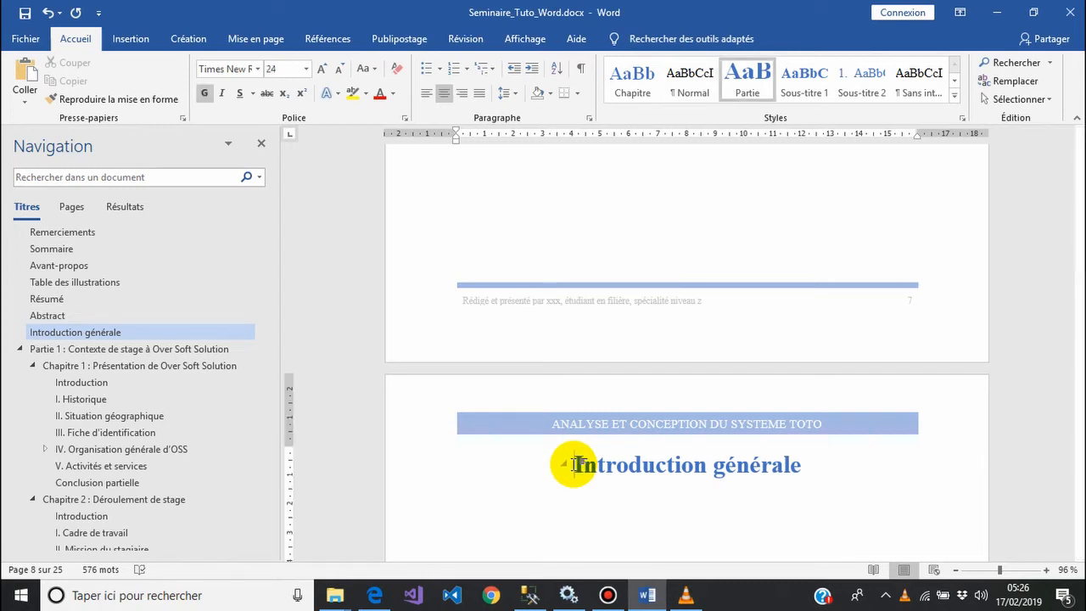
key("ctrl+shift+g")
key("ctrl+shift+n")
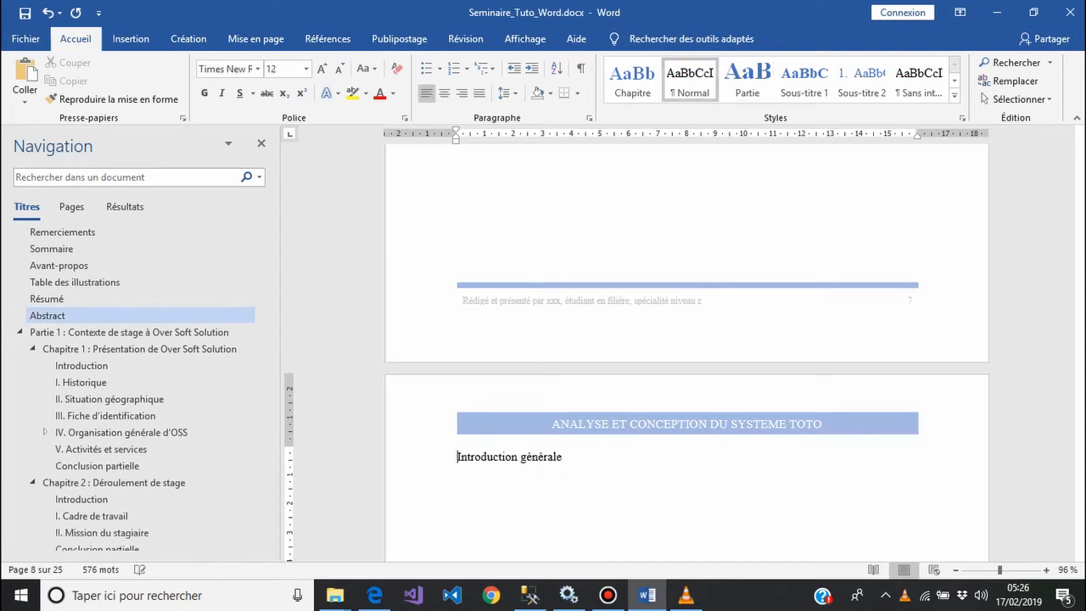
key("BackSpace")
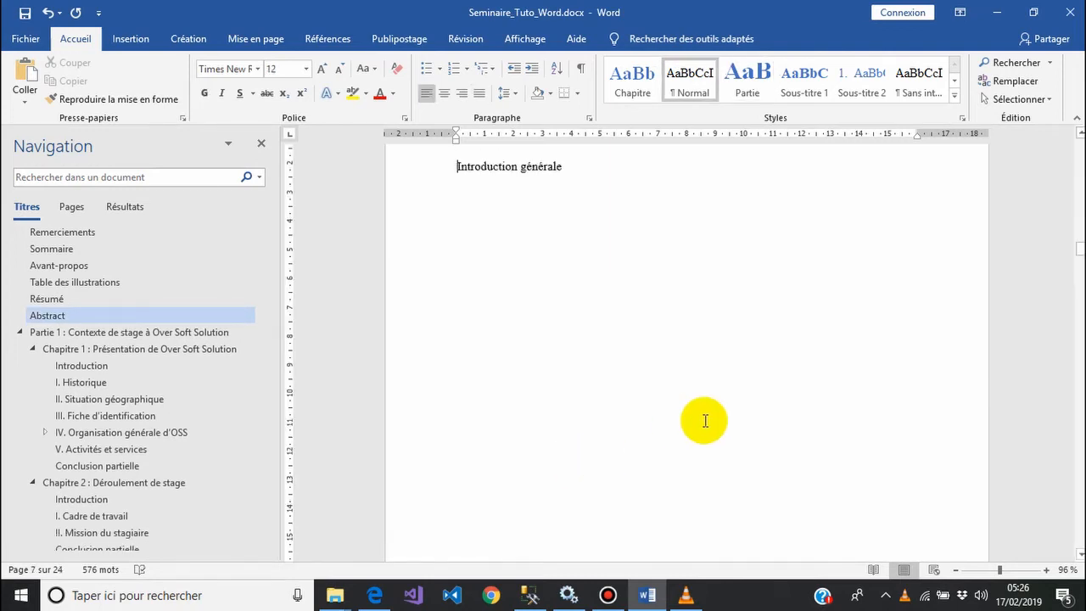
Step: Insert a "Page suivante" section break before "Introduction générale", below the Abstract heading
left_click(1079, 132)
left_click(1079, 133)
left_click(1079, 134)
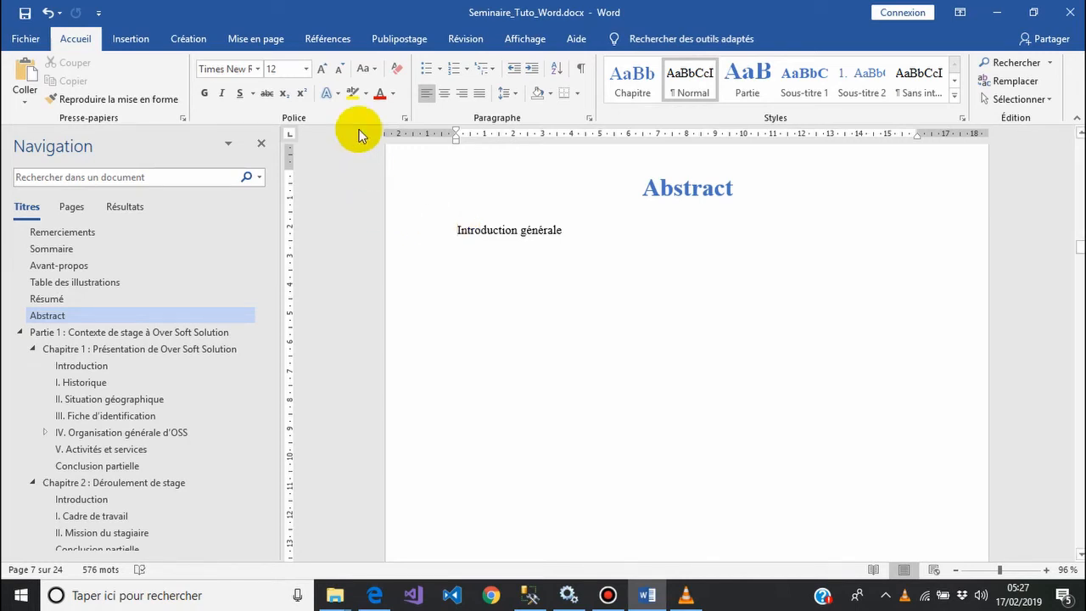
left_click(278, 39)
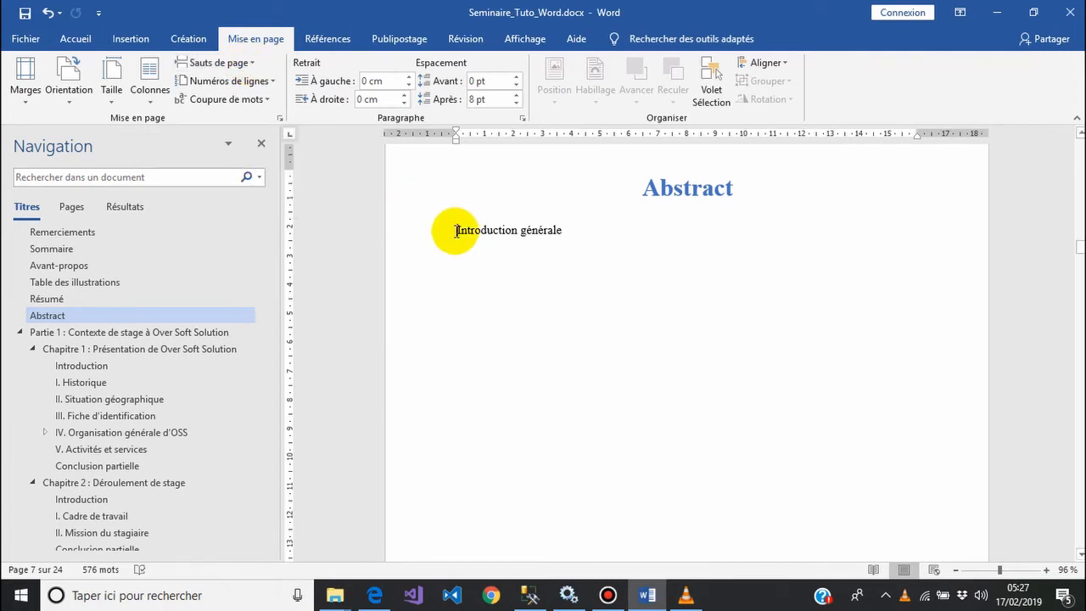
left_click(246, 65)
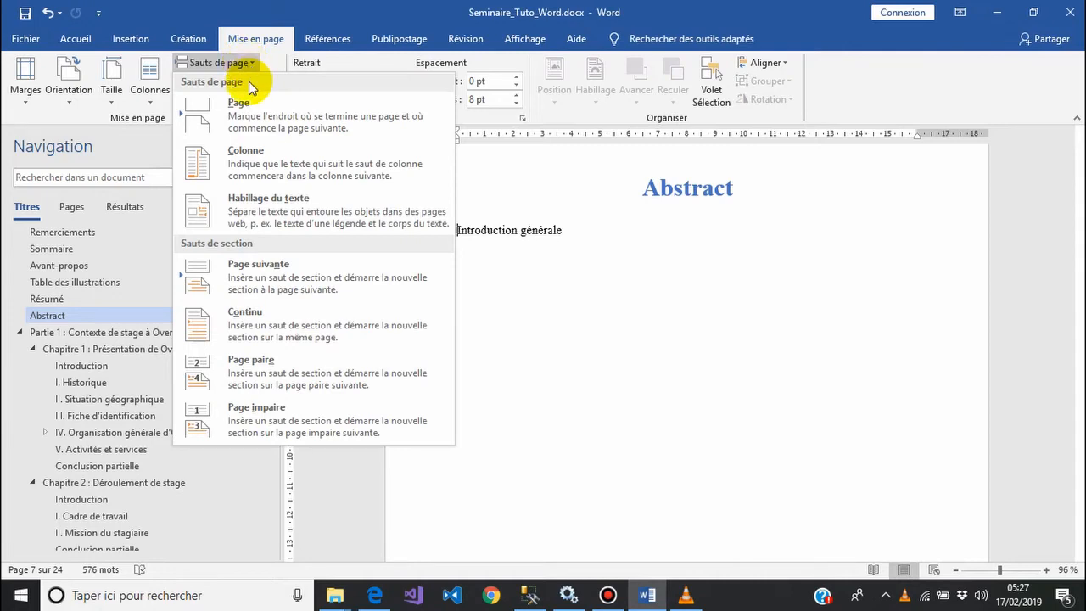
left_click(302, 274)
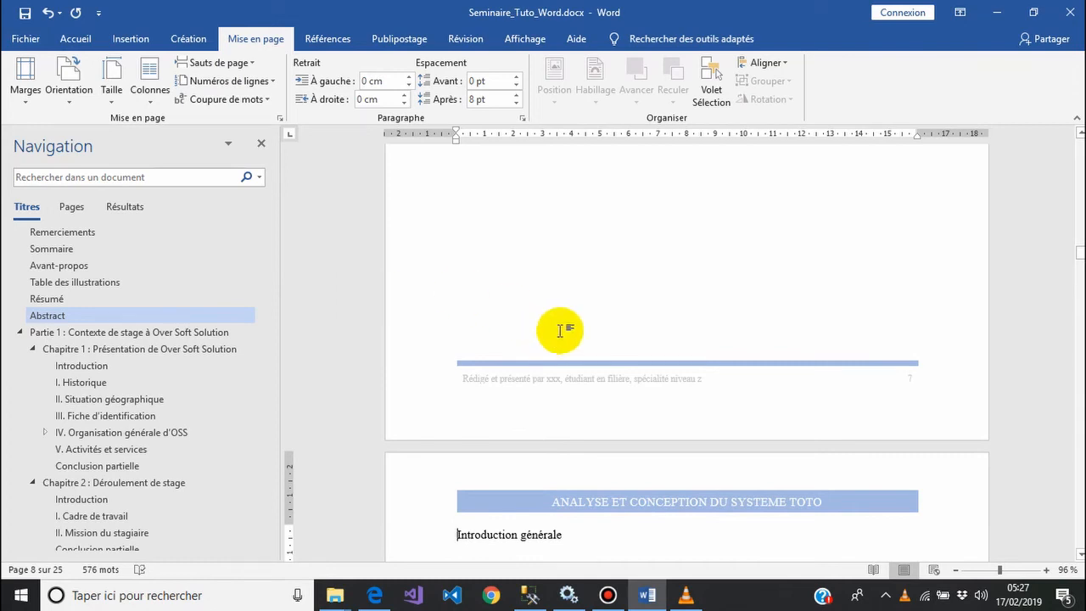
Step: Apply the Partie style to the "Introduction générale" line
left_click_drag(1080, 257, 1079, 260)
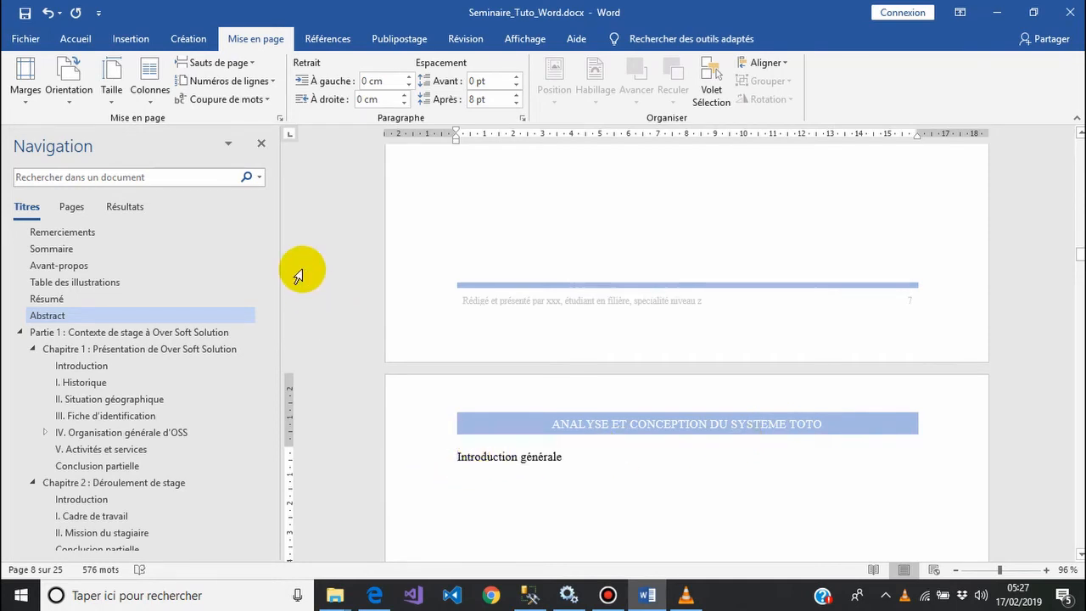
left_click(73, 40)
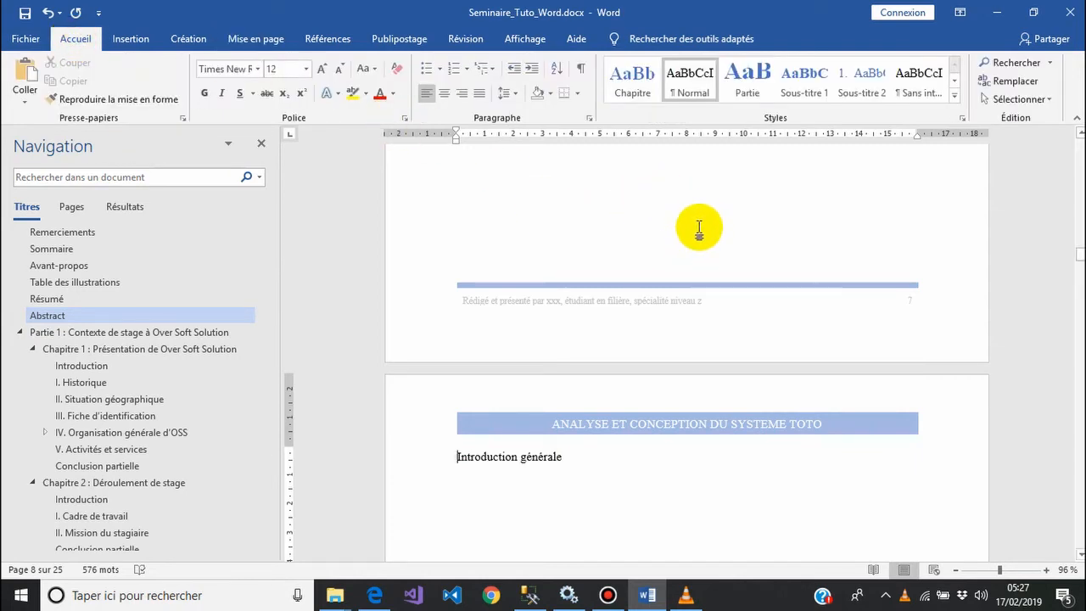
left_click(752, 83)
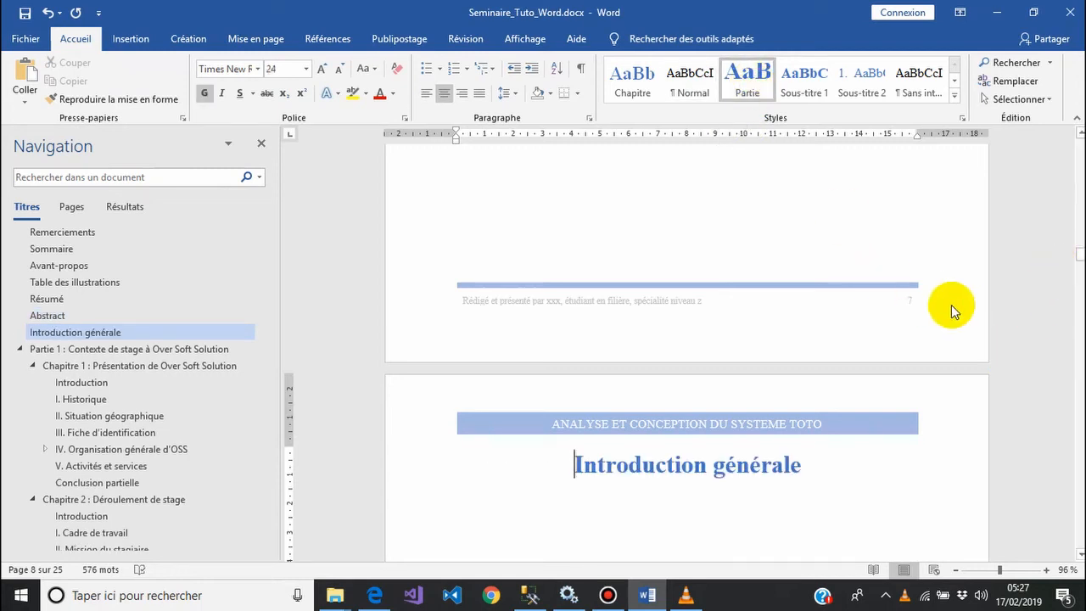
Step: Set the page number format in the section 1 footer to lowercase Roman numerals (i, ii, iii, …)
double_click(862, 320)
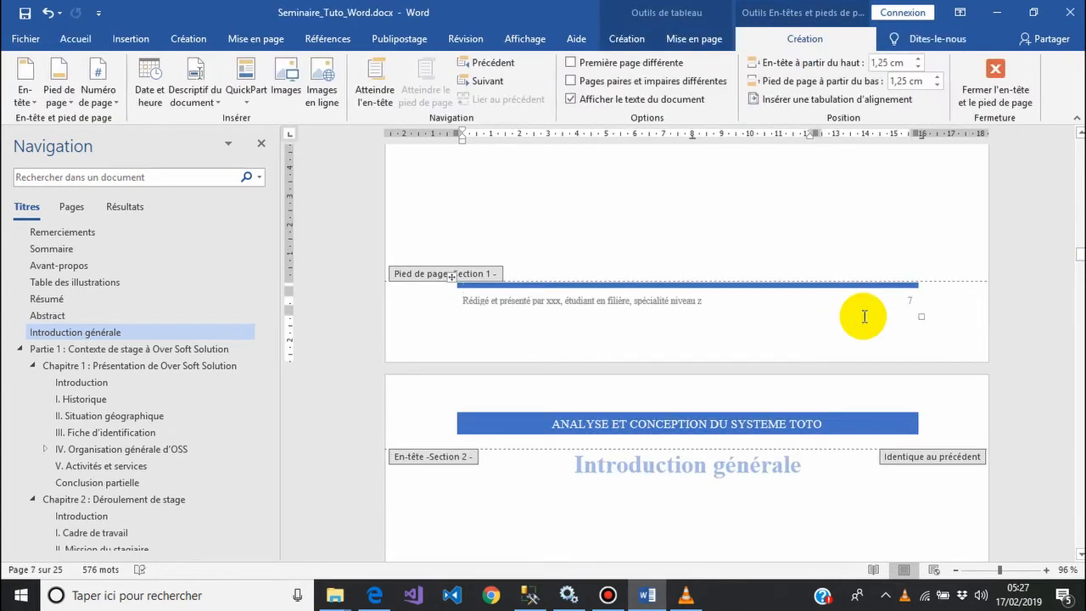
left_click(100, 104)
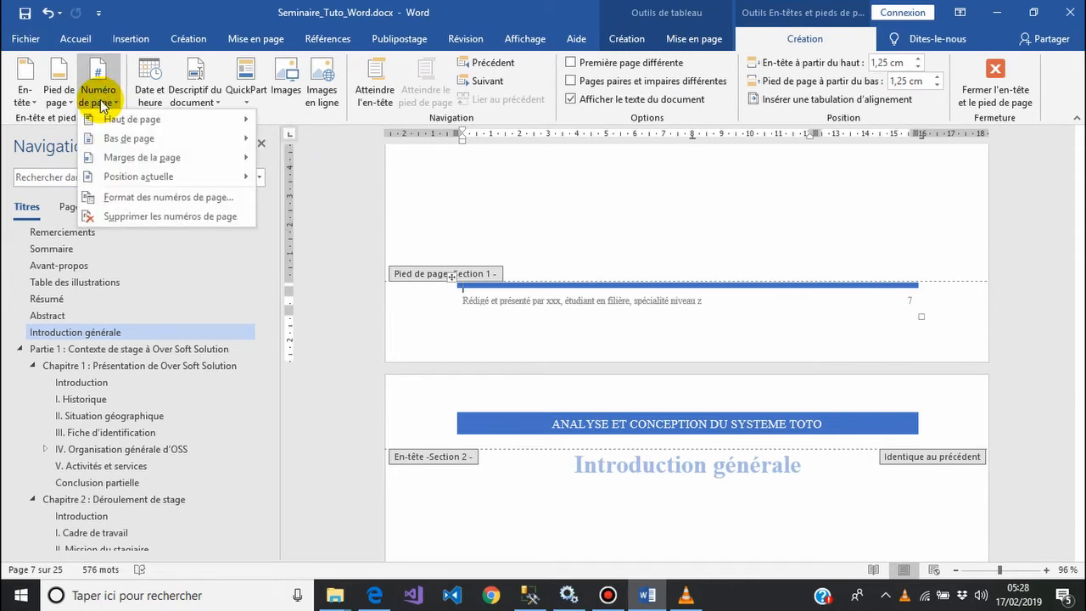
left_click(100, 103)
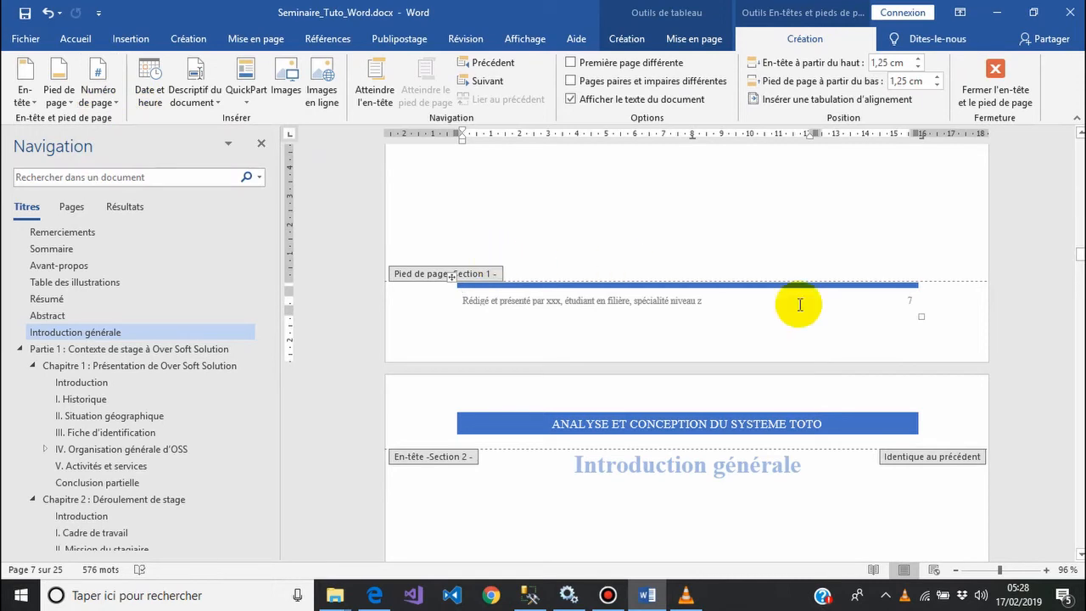
right_click(908, 301)
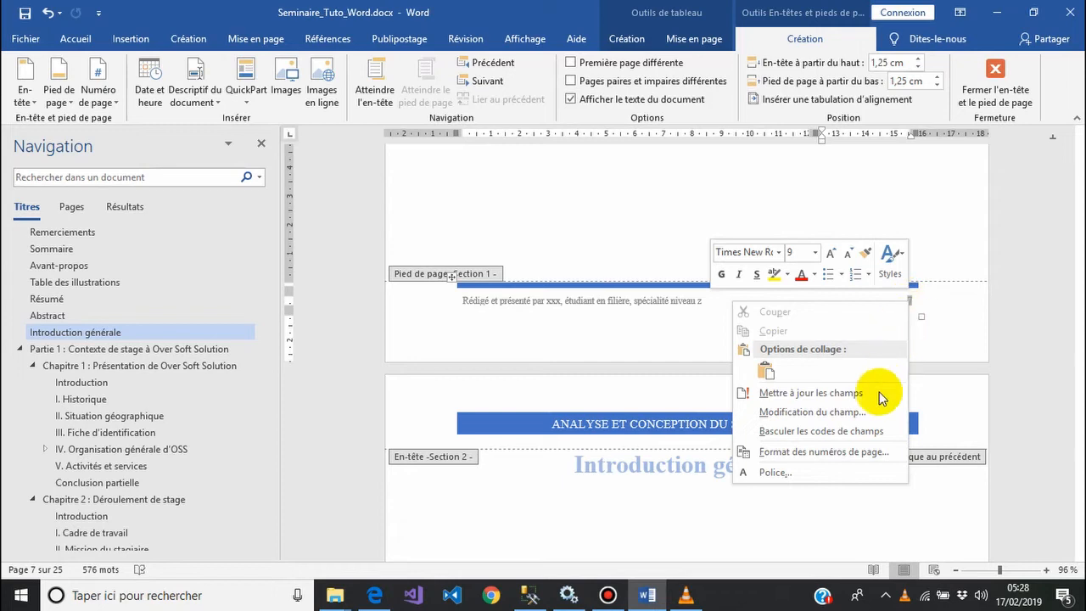
left_click(867, 453)
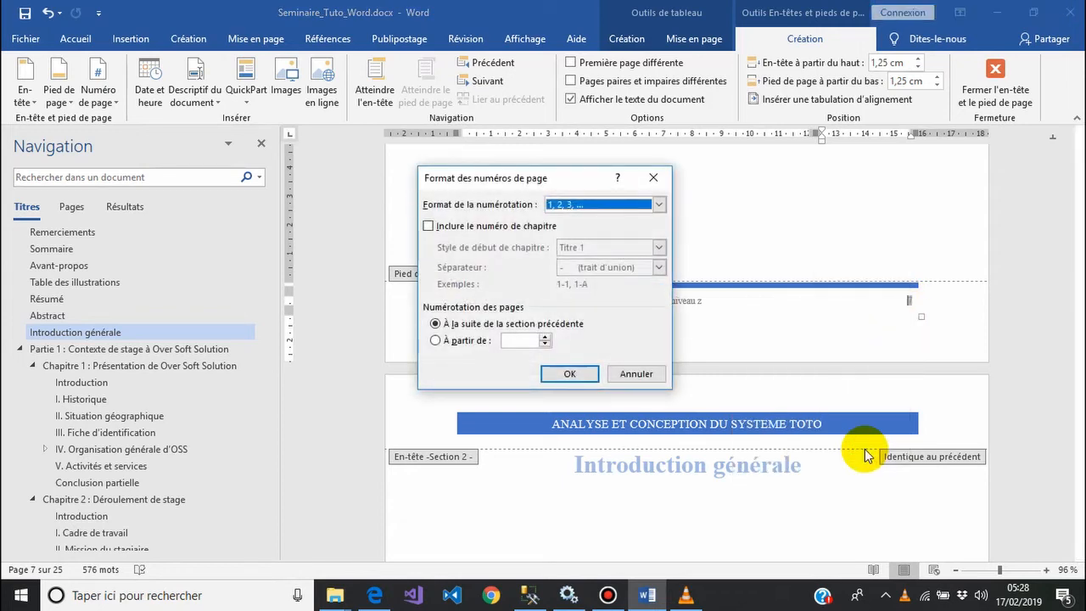
left_click(614, 212)
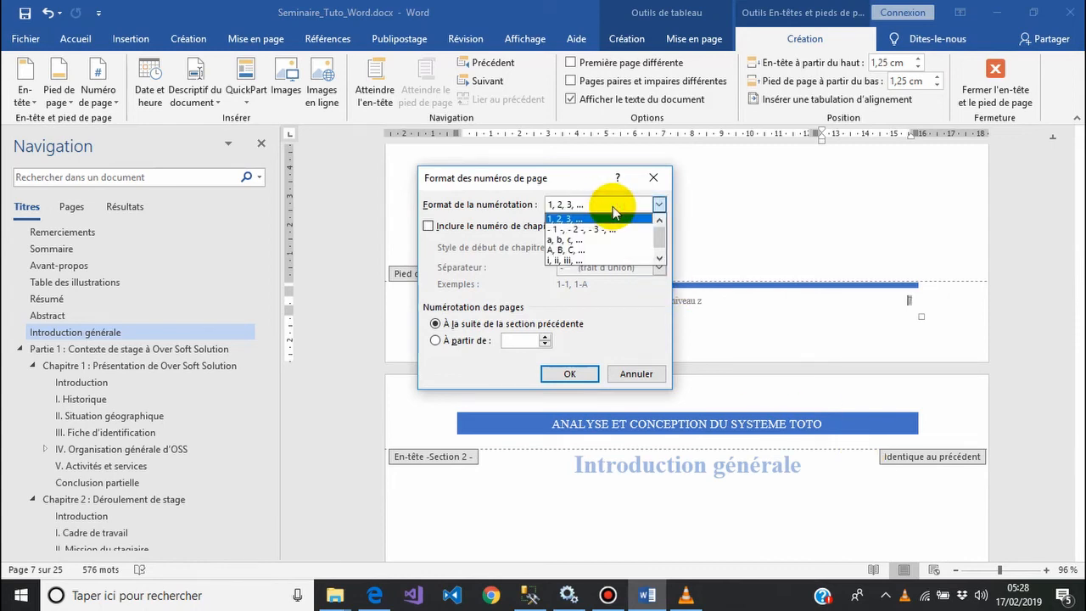
left_click(617, 261)
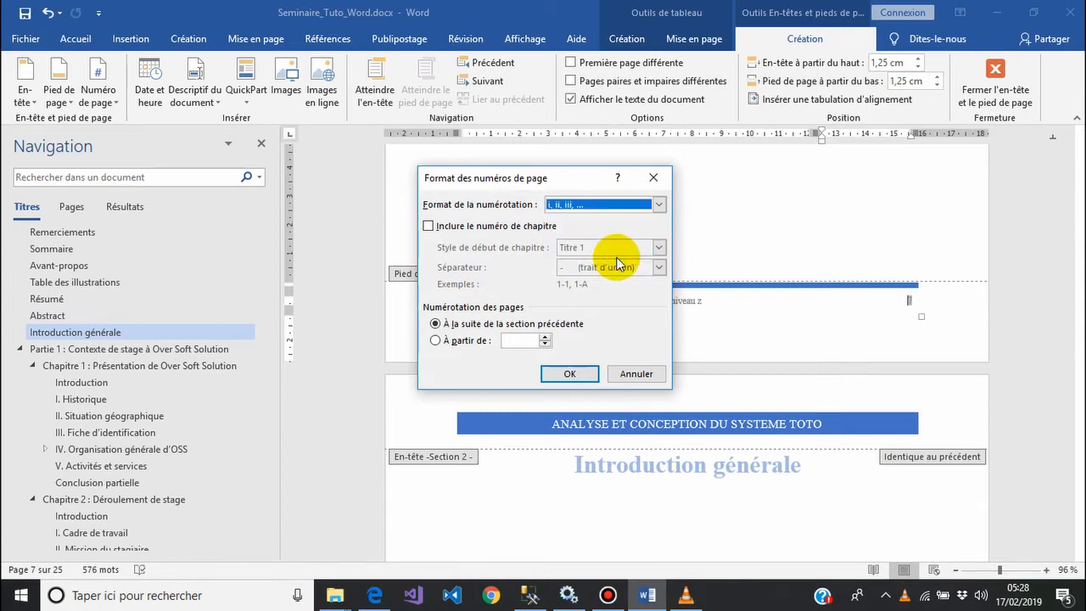
left_click(570, 374)
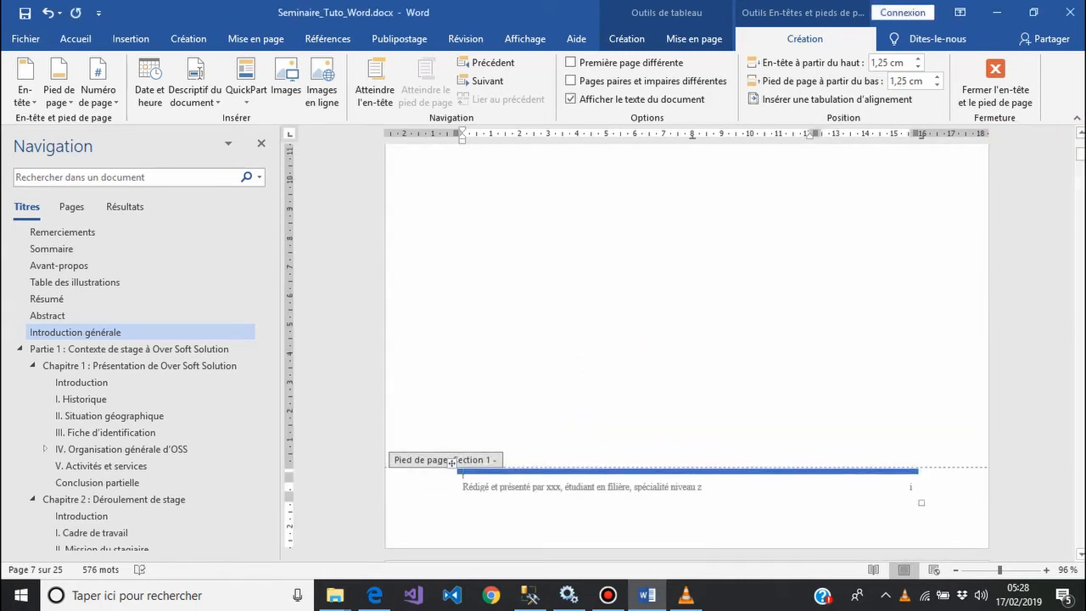
Step: Restart the page numbering at 1 in the section 2 footer, beginning with the "Introduction générale" page
left_click_drag(1080, 154, 1076, 274)
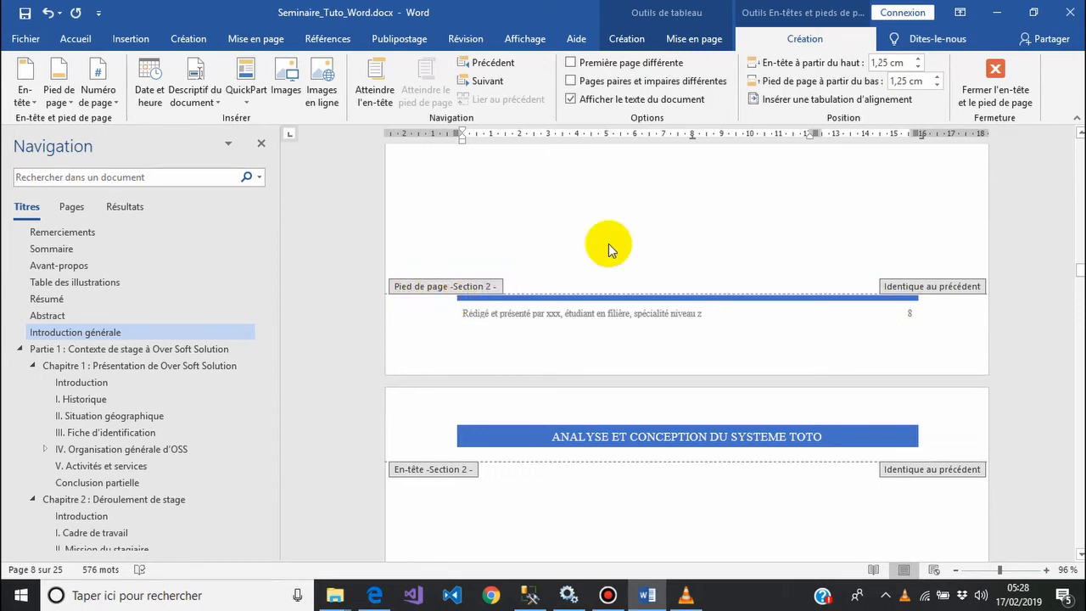
left_click(1078, 132)
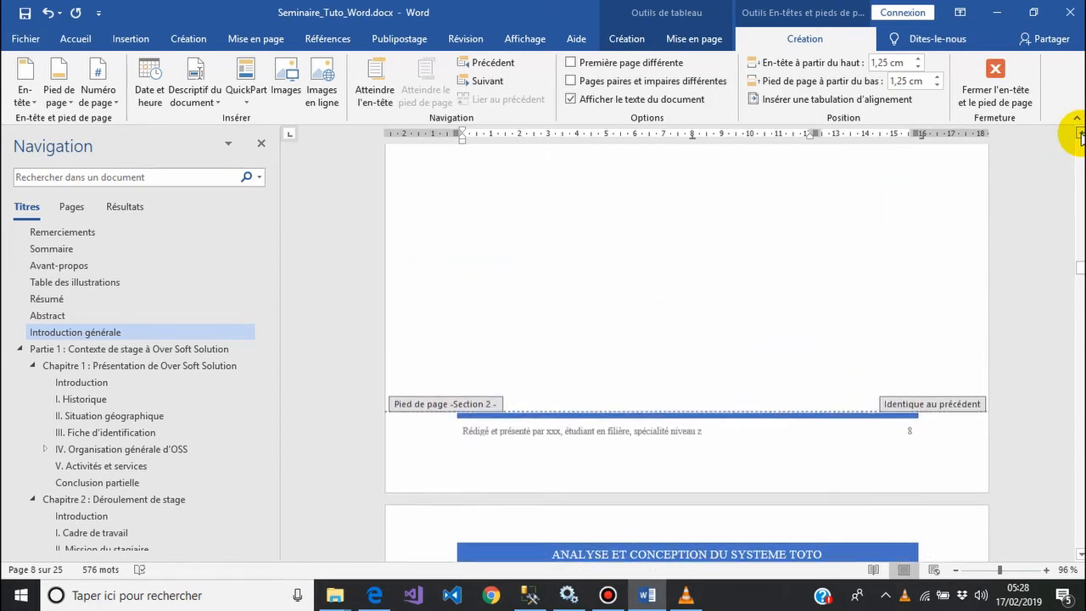
left_click(1081, 136)
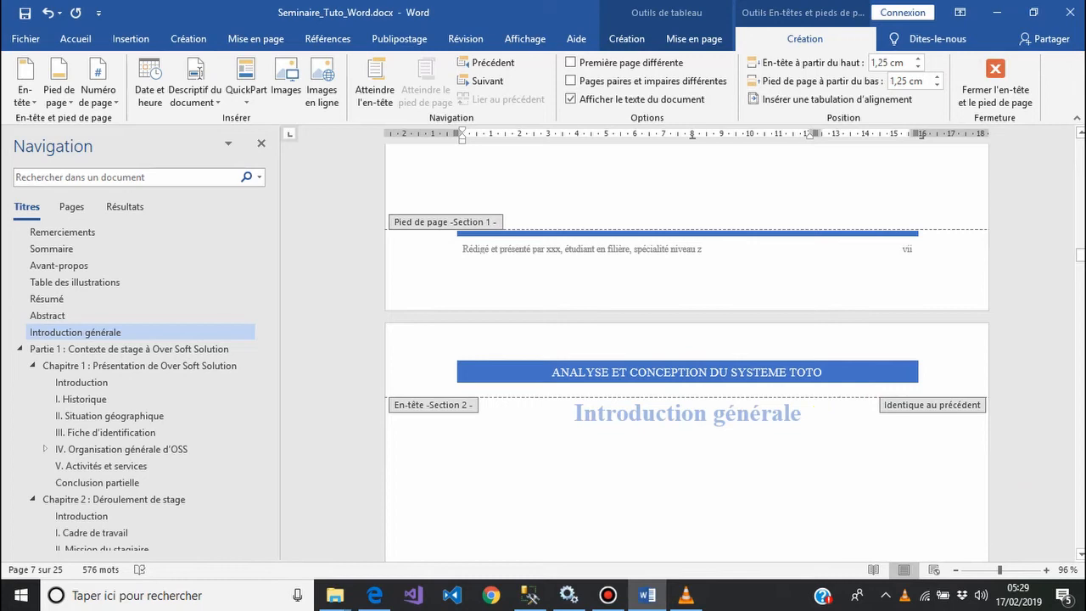
scroll(687, 340, "down", 3)
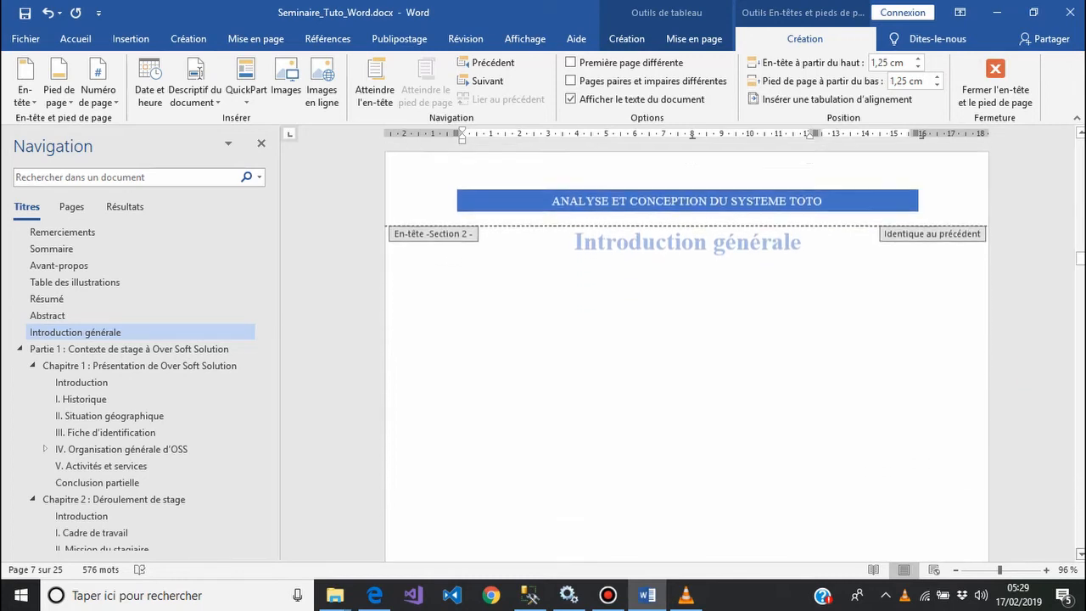
scroll(687, 339, "down", 2)
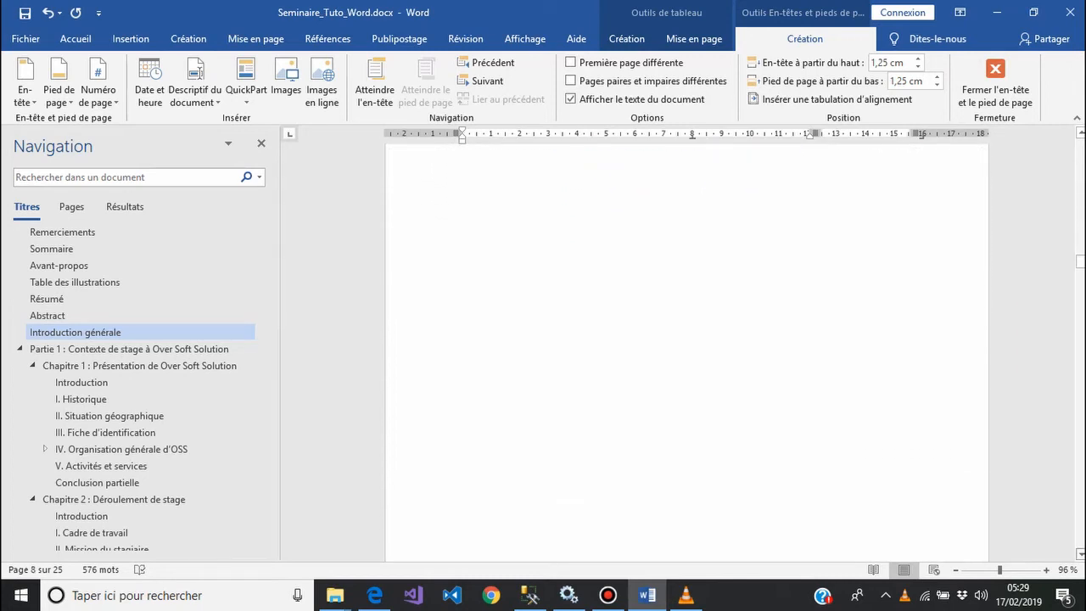
scroll(687, 340, "down", 4)
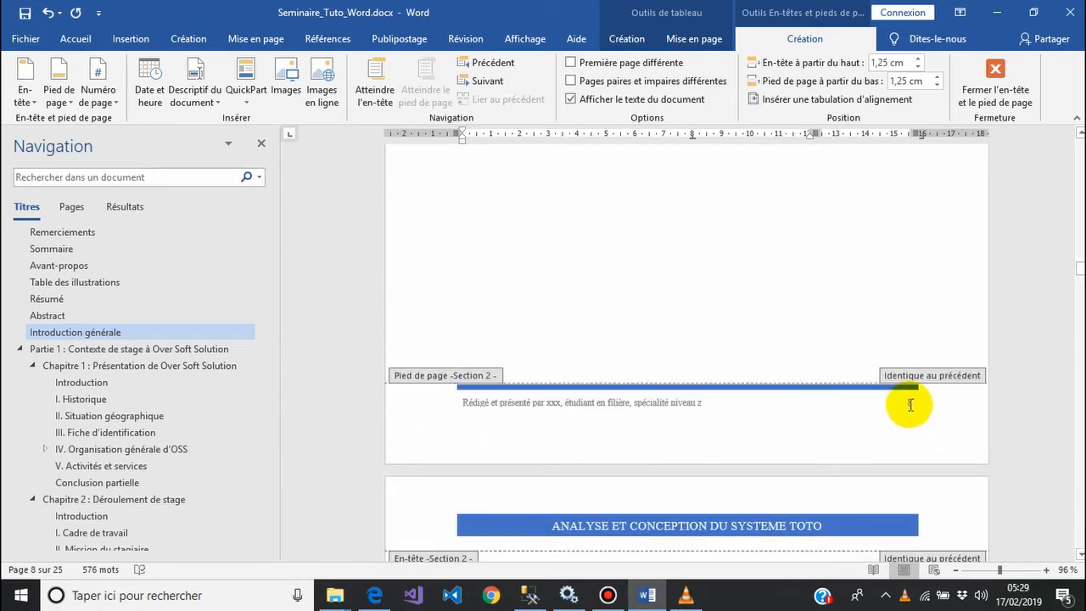
left_click(910, 403)
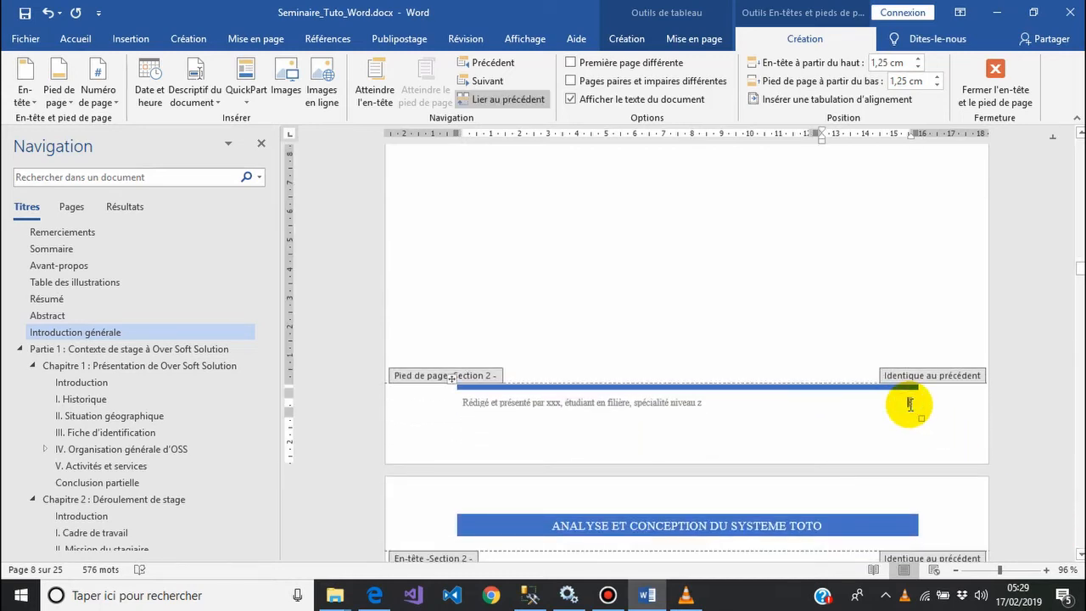
right_click(909, 404)
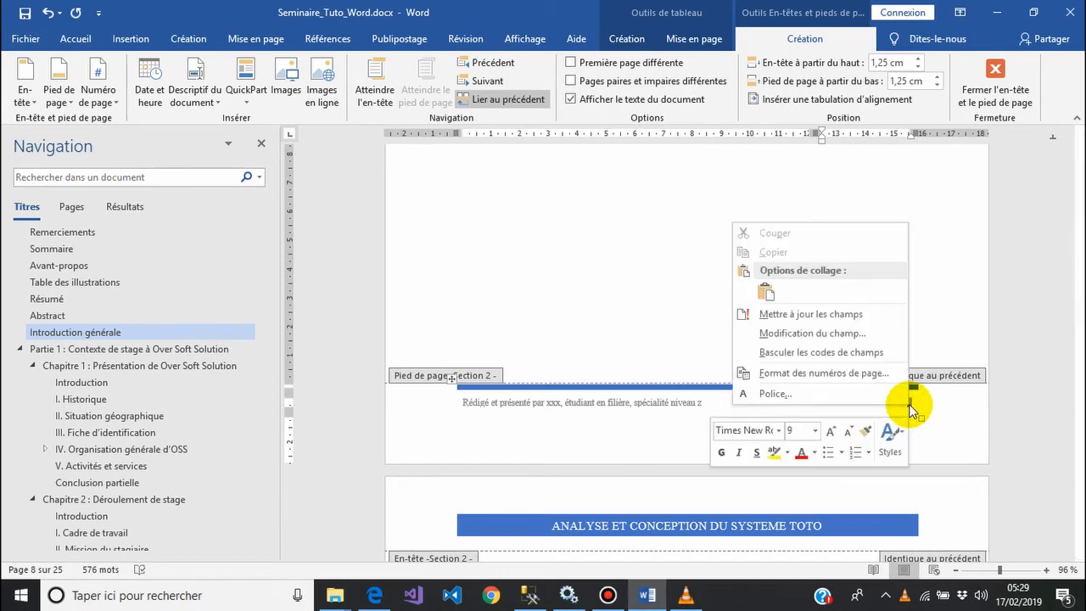
left_click(853, 372)
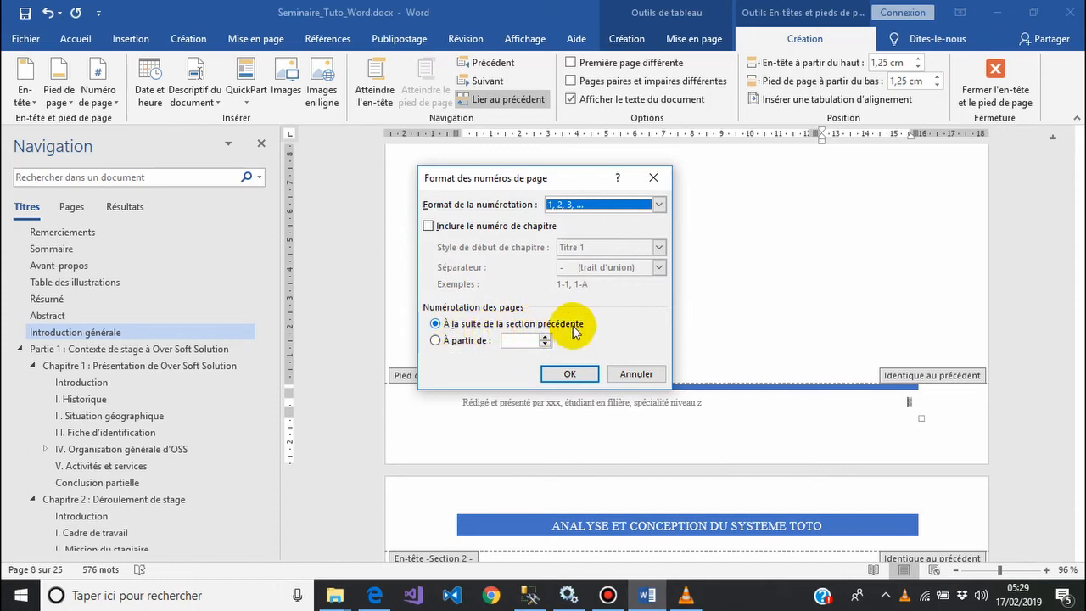
left_click(461, 341)
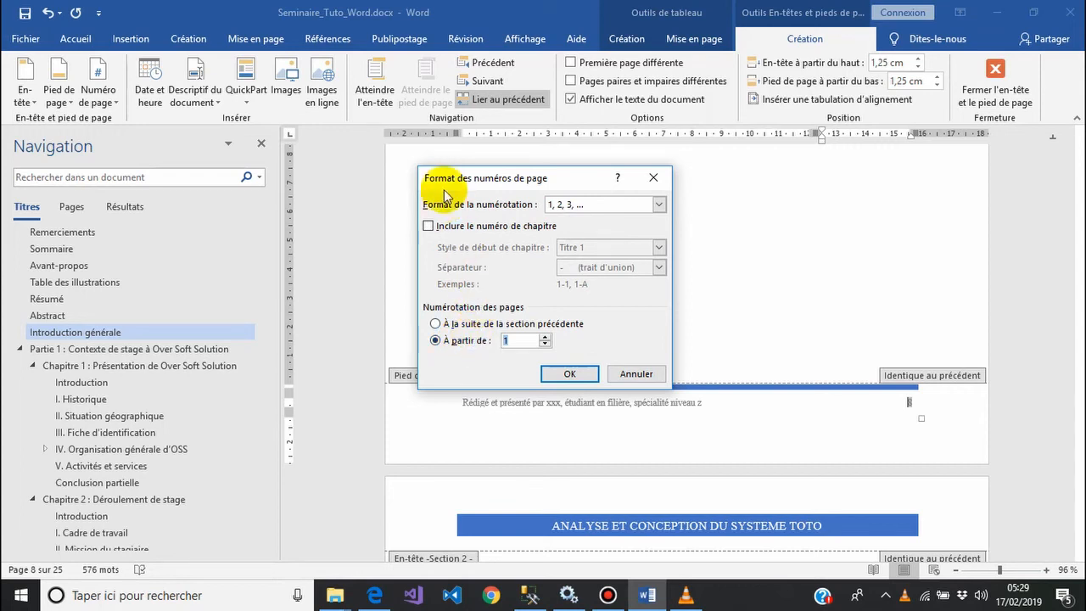
left_click(438, 340)
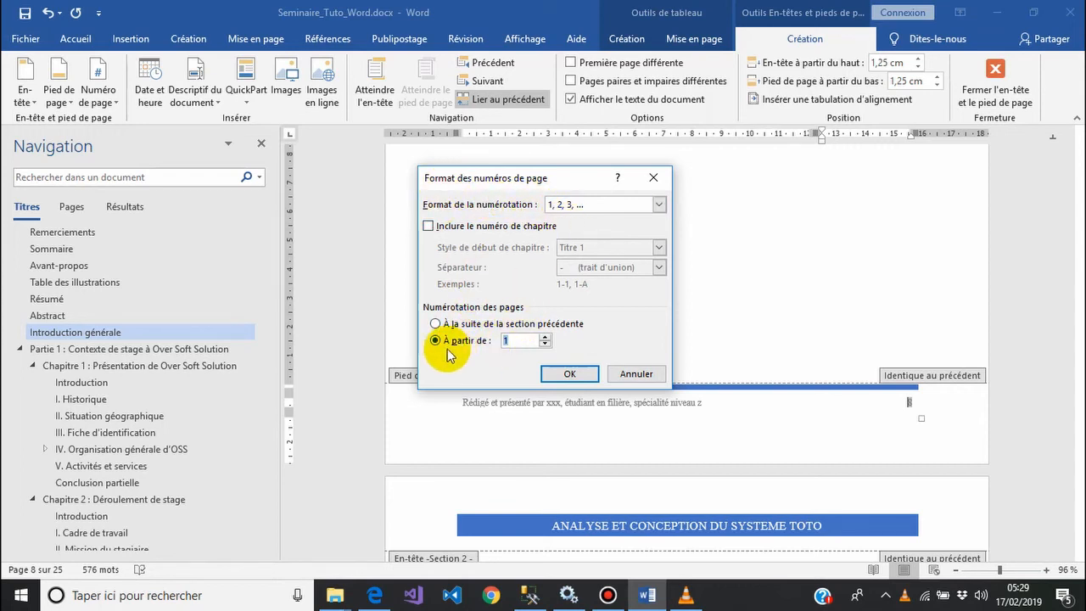
left_click(569, 375)
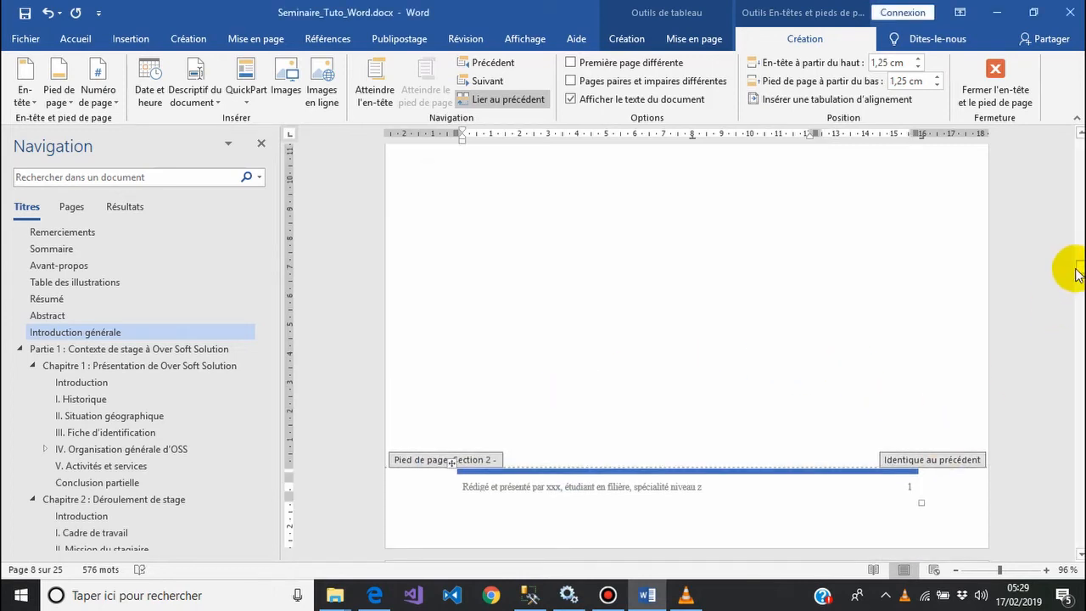
Step: Reset the "Annexe 1 : Titre" heading after the annex list to the Normal style and remove the page break before it
left_click_drag(1079, 270, 1079, 252)
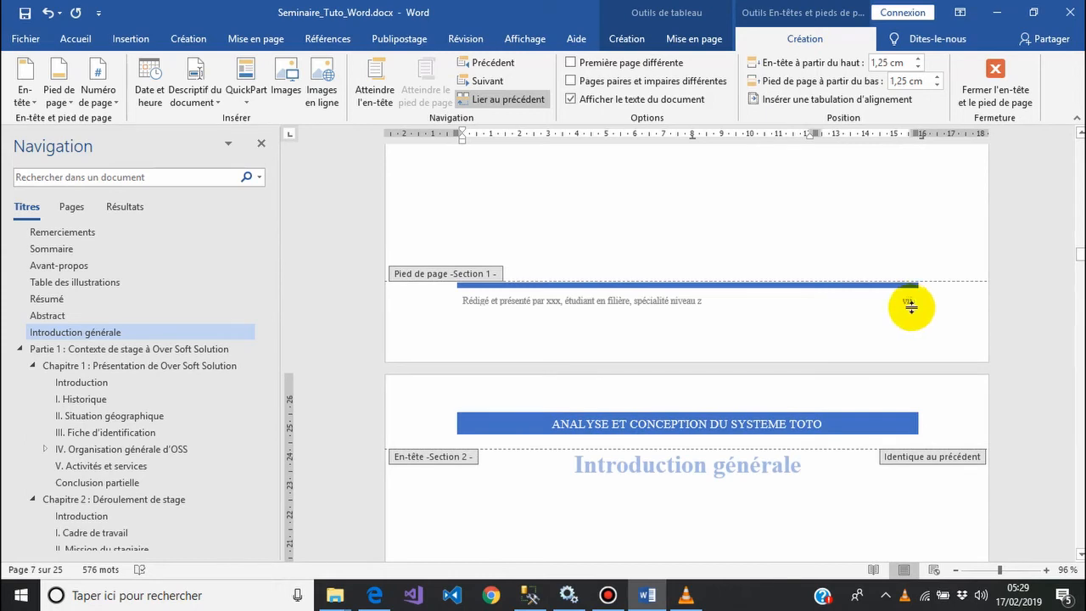
left_click_drag(1079, 253, 1080, 255)
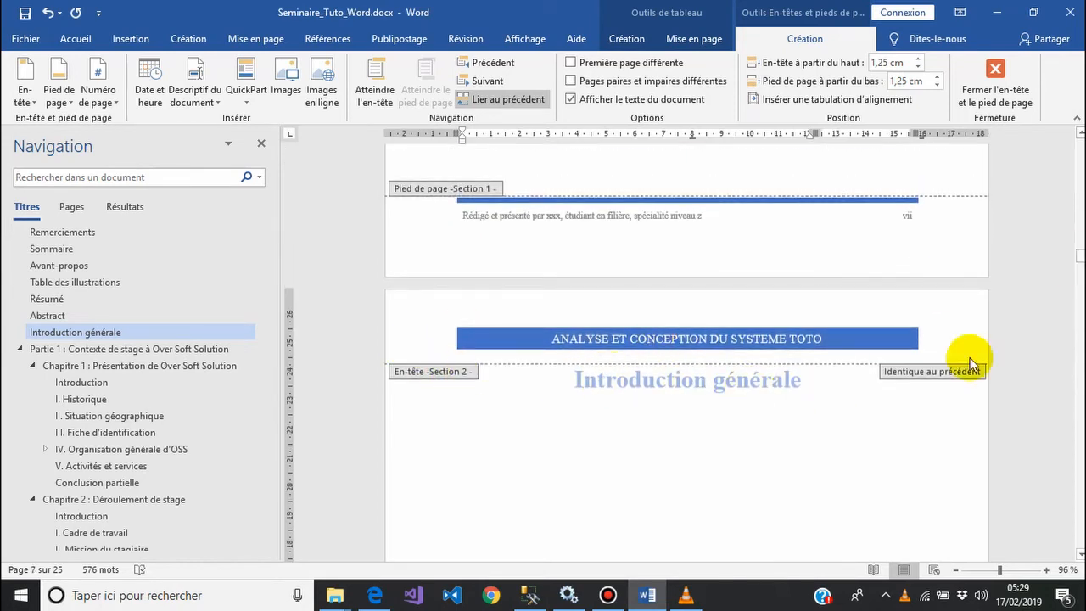
left_click_drag(1079, 259, 1080, 339)
left_click_drag(262, 347, 267, 468)
left_click(82, 477)
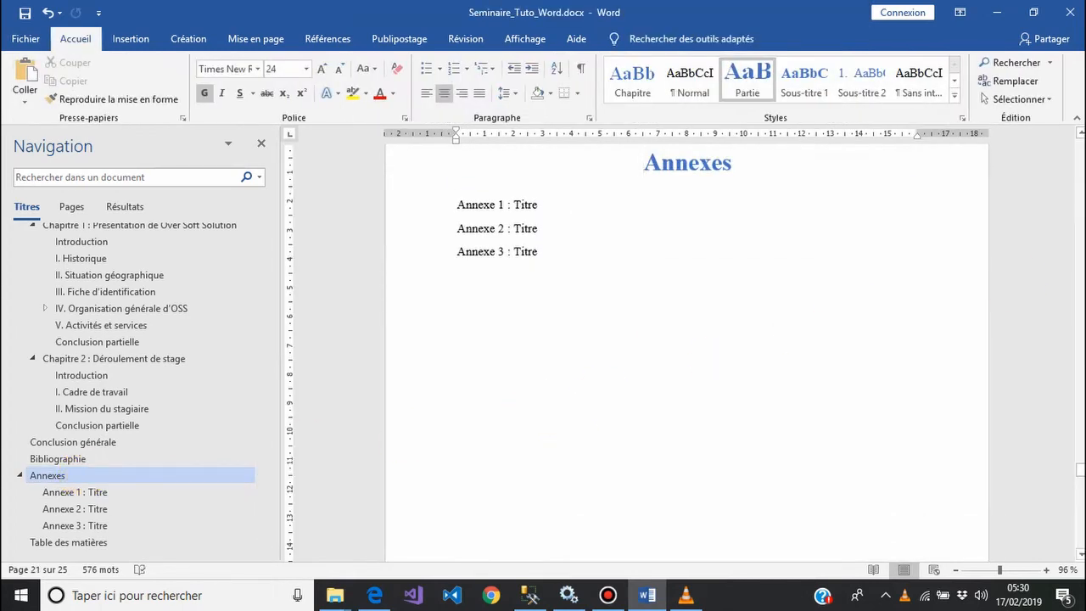
left_click_drag(1079, 471, 1079, 496)
left_click(1080, 132)
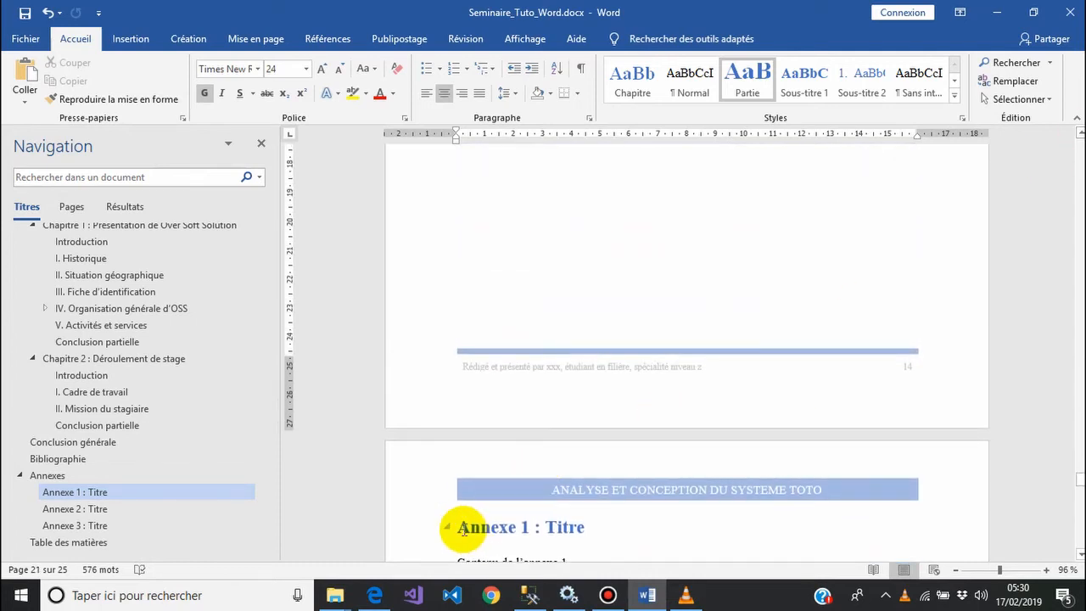
left_click(458, 527)
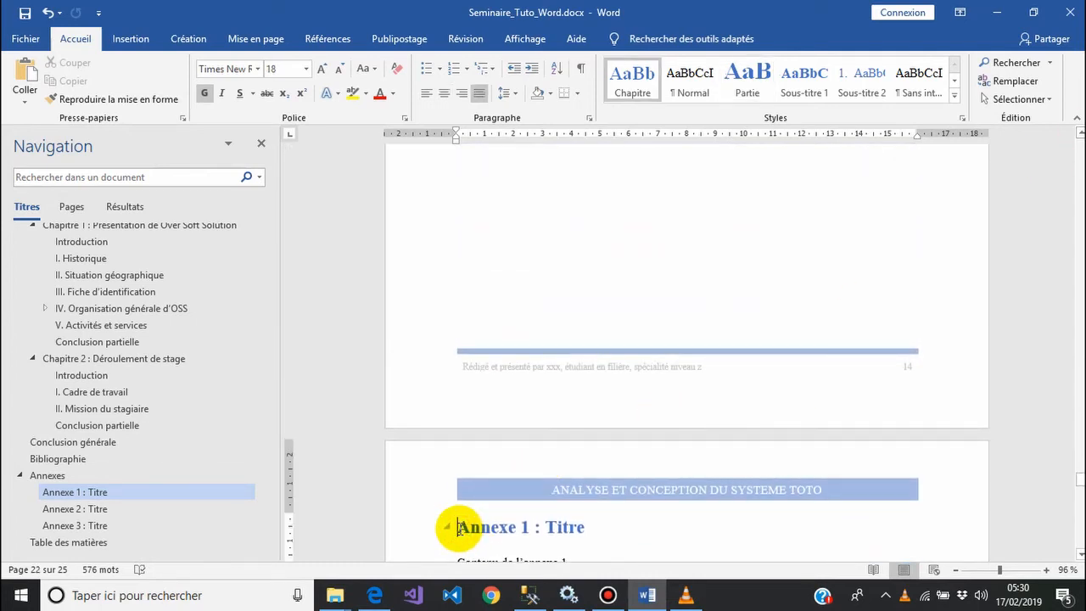
key("ctrl+shift+n")
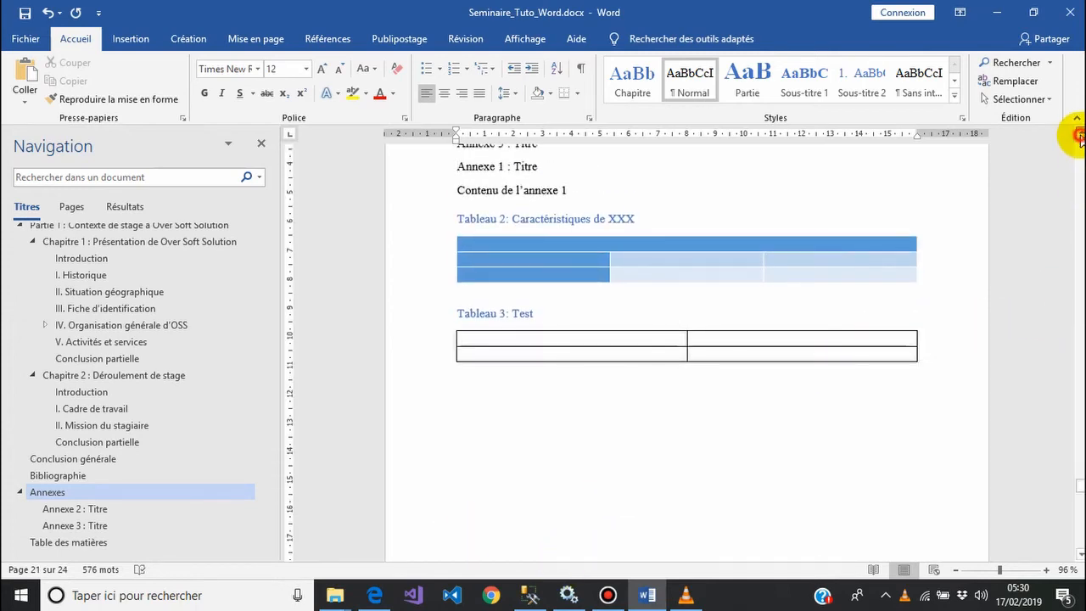
Step: Insert a "Page suivante" section break before the "Annexe 1 : Titre" line and apply the Chapitre style to that line
scroll(1079, 136, "up", 3)
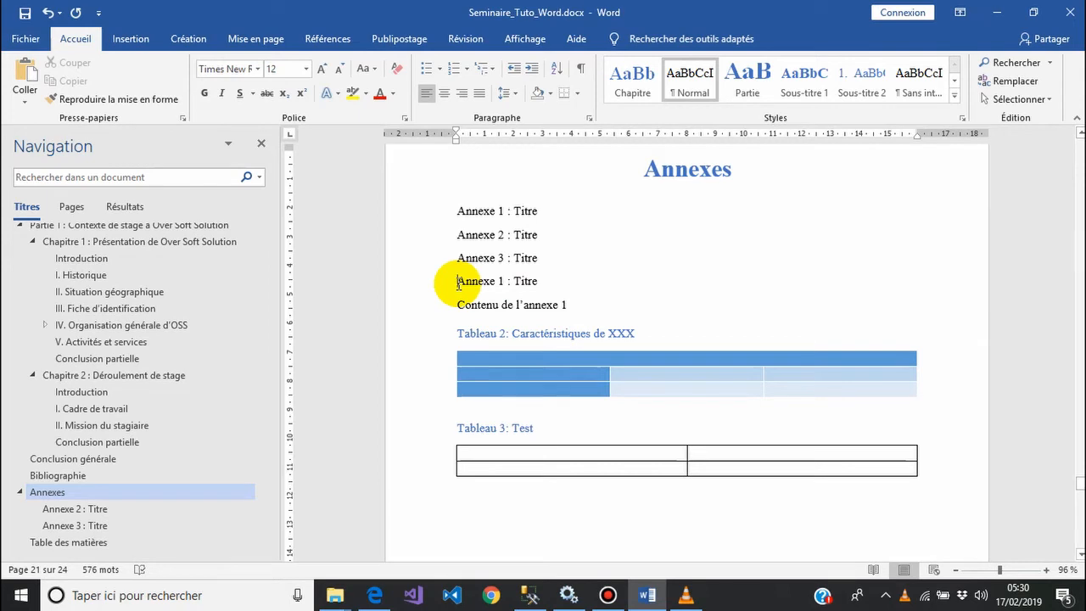
left_click(245, 38)
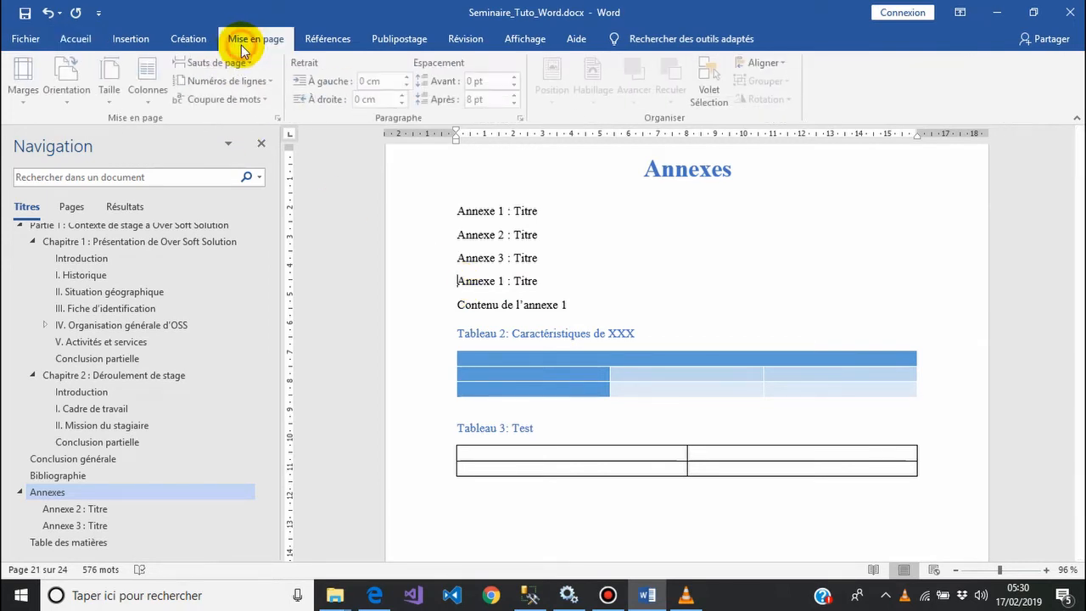
left_click(242, 65)
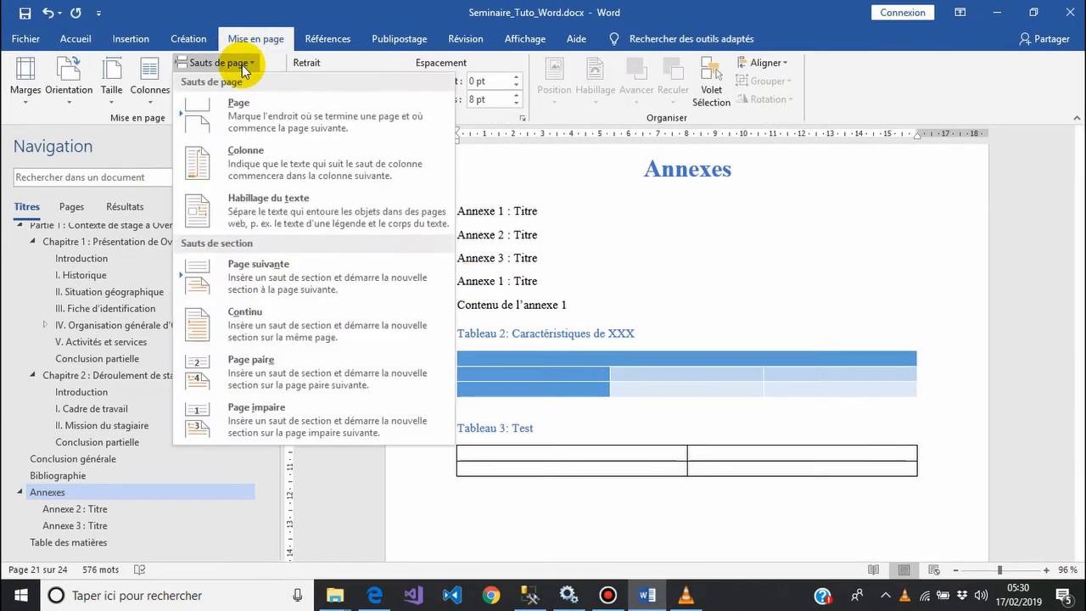
left_click(296, 285)
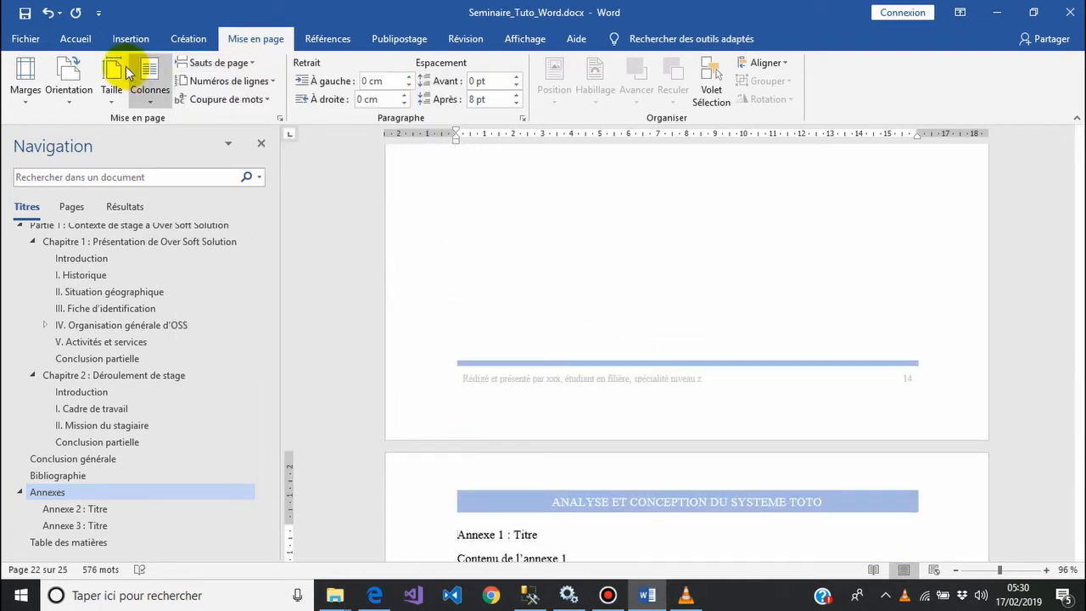
left_click(75, 38)
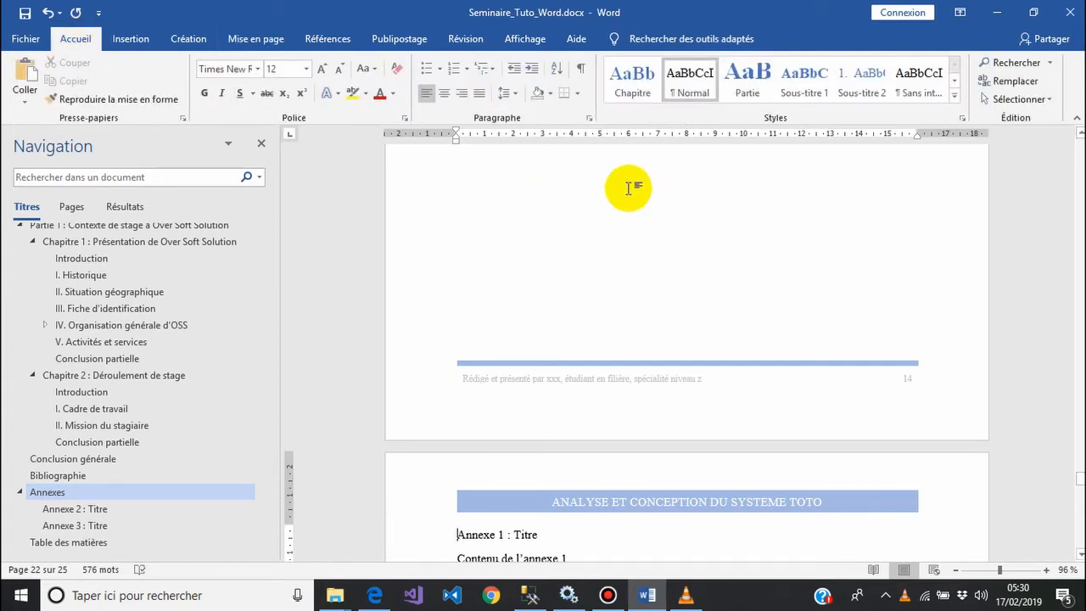
left_click(632, 85)
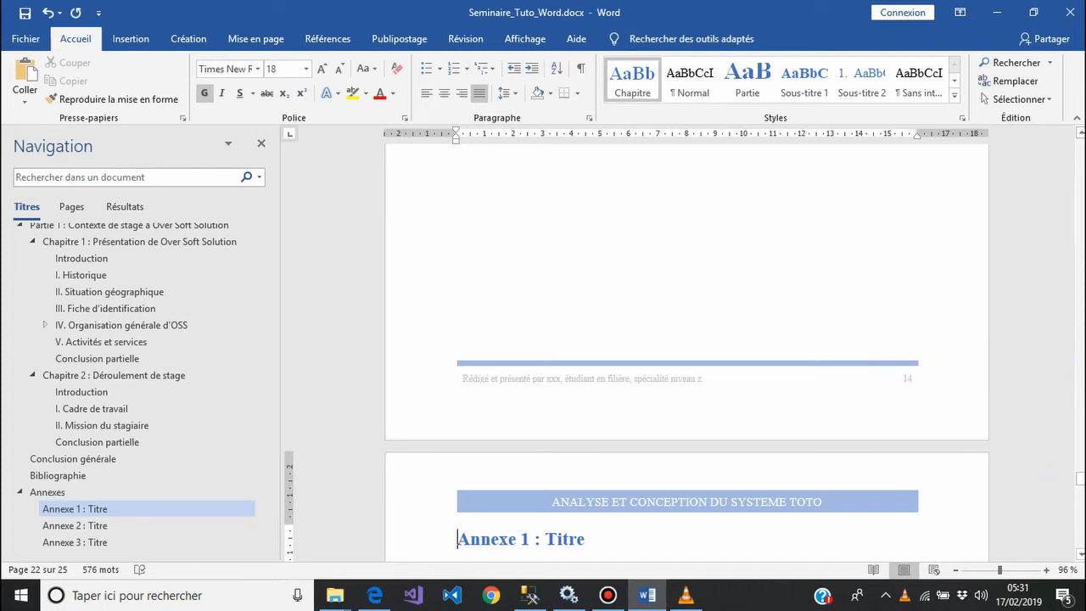
Step: Set the page number format in the section 3 footer, on the "Annexe 1 : Titre" page, to uppercase letters (A, B, C, …)
scroll(1081, 499, "down", 3)
scroll(1081, 498, "down", 5)
scroll(1026, 510, "down", 3)
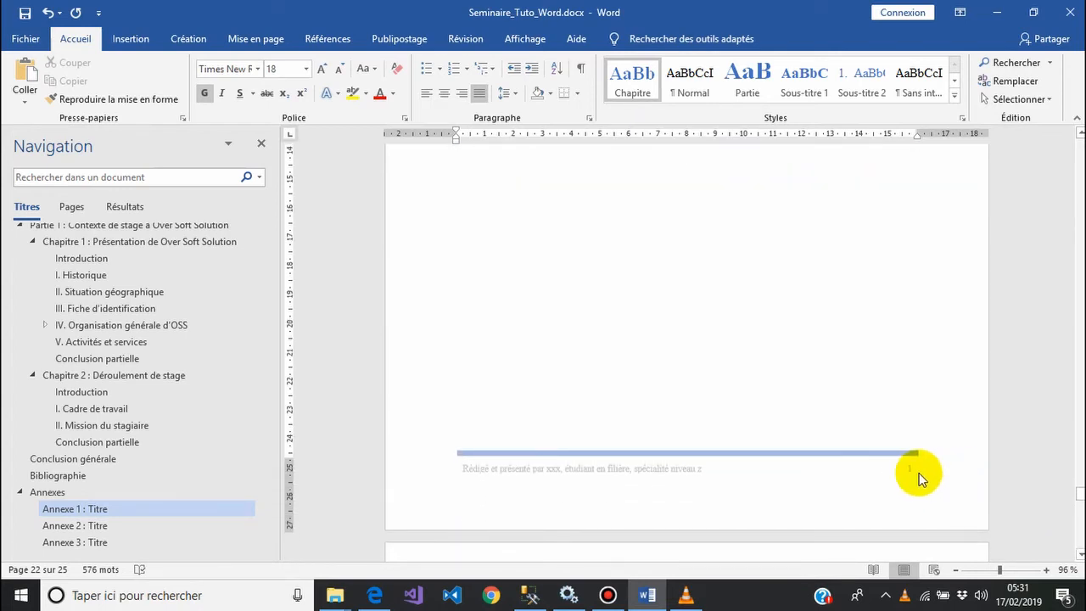
double_click(911, 473)
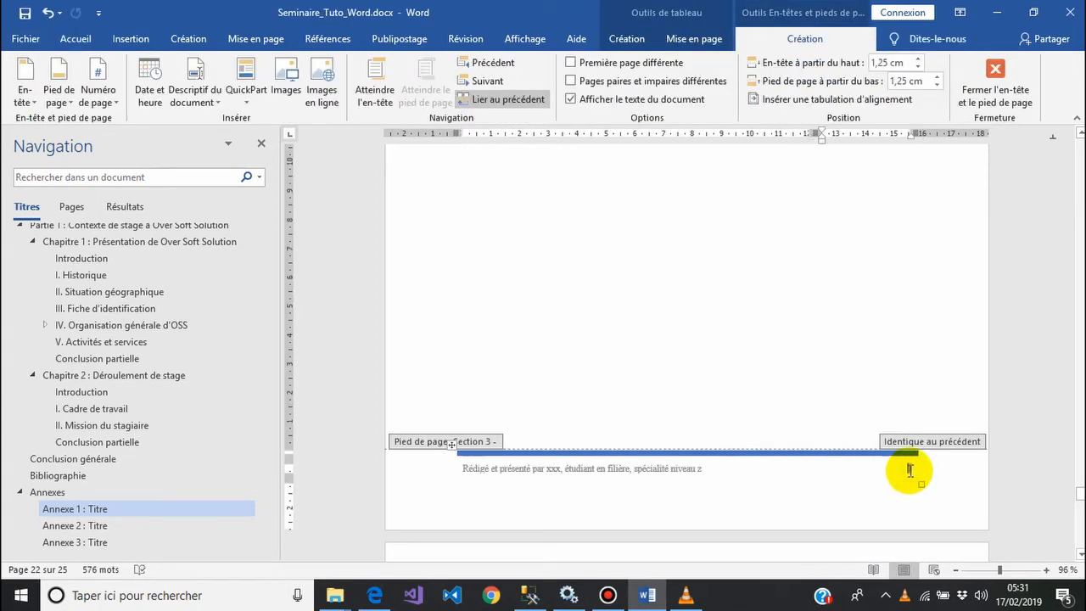
right_click(909, 470)
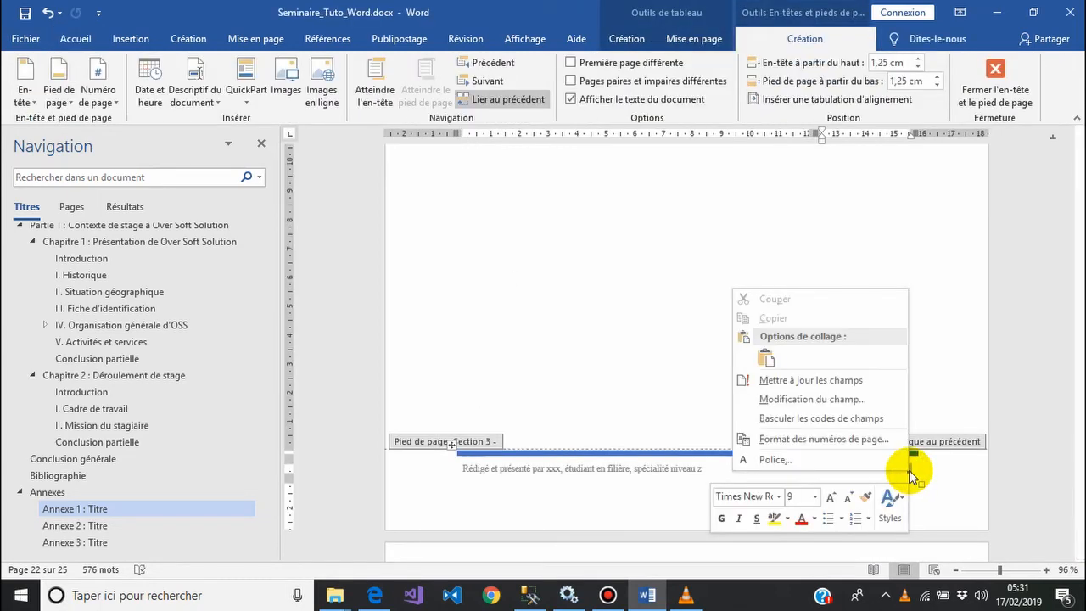
left_click(871, 445)
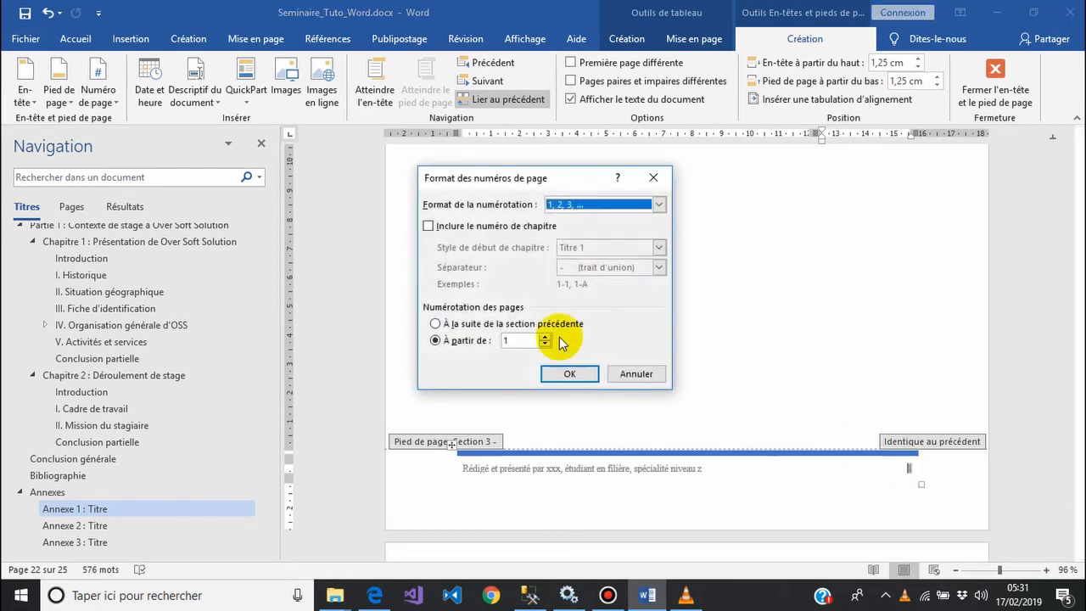
left_click(567, 206)
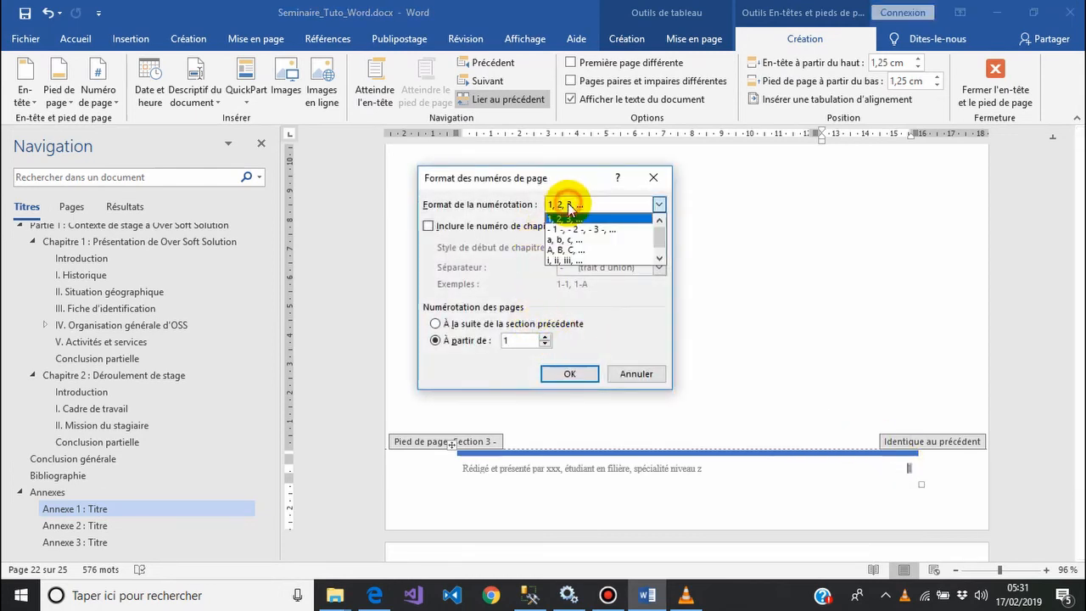
left_click(589, 250)
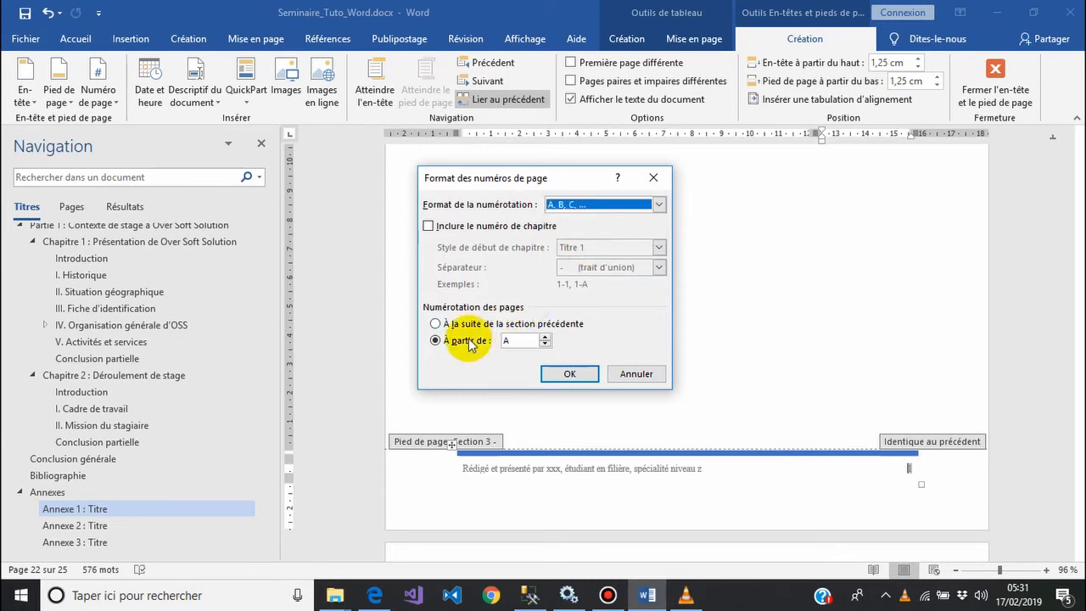
left_click(569, 373)
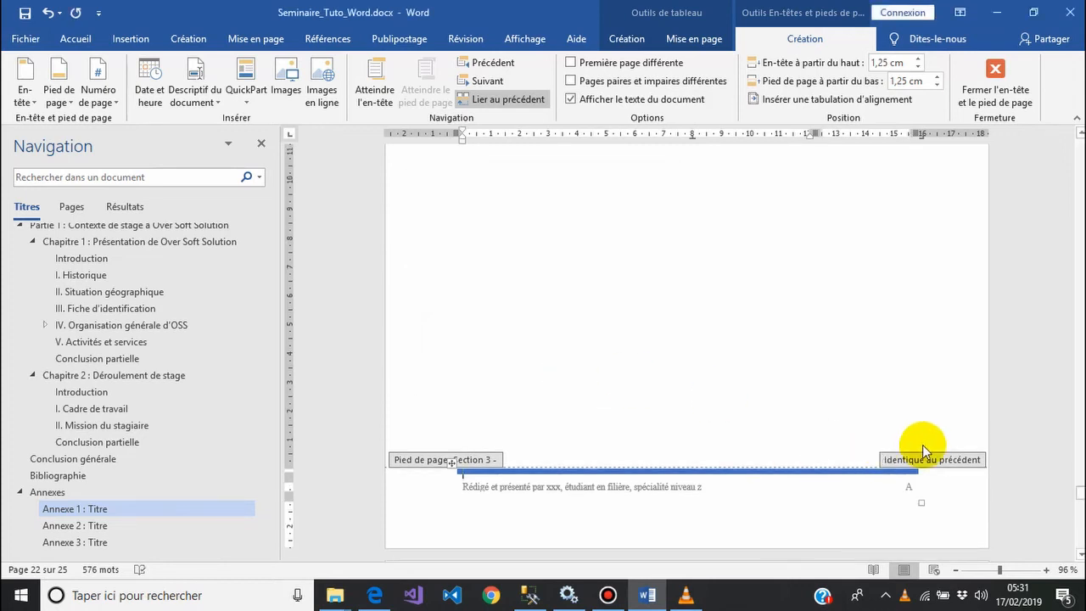
Step: Reset the "Table des matières" heading after the annexes to the Normal style
left_click_drag(1080, 499, 1081, 485)
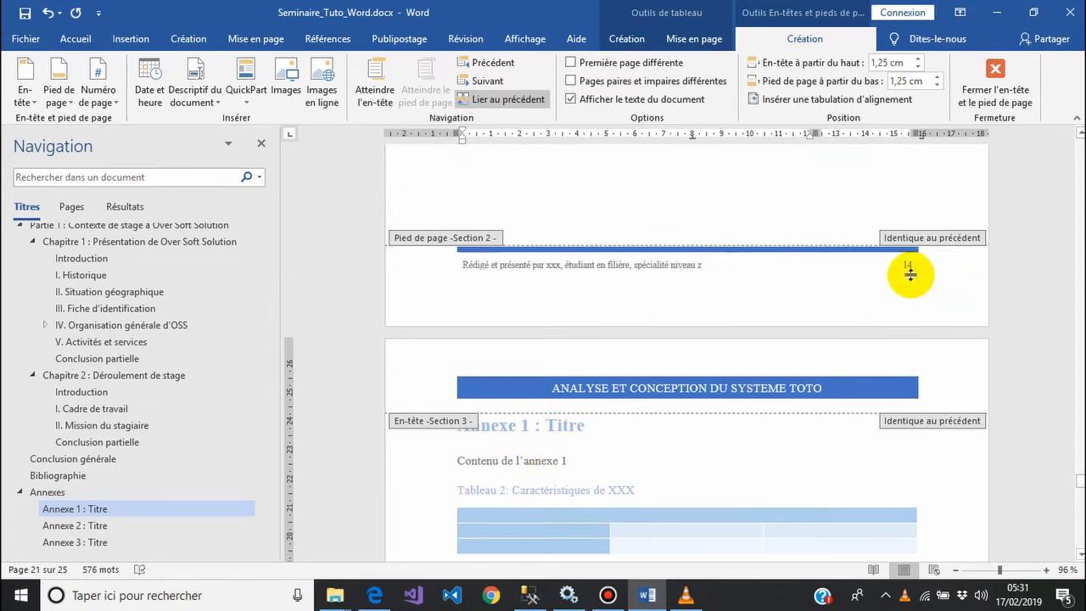
mouse_move(1079, 477)
left_mouse_down()
mouse_move(1079, 494)
mouse_move(1067, 473)
left_mouse_up()
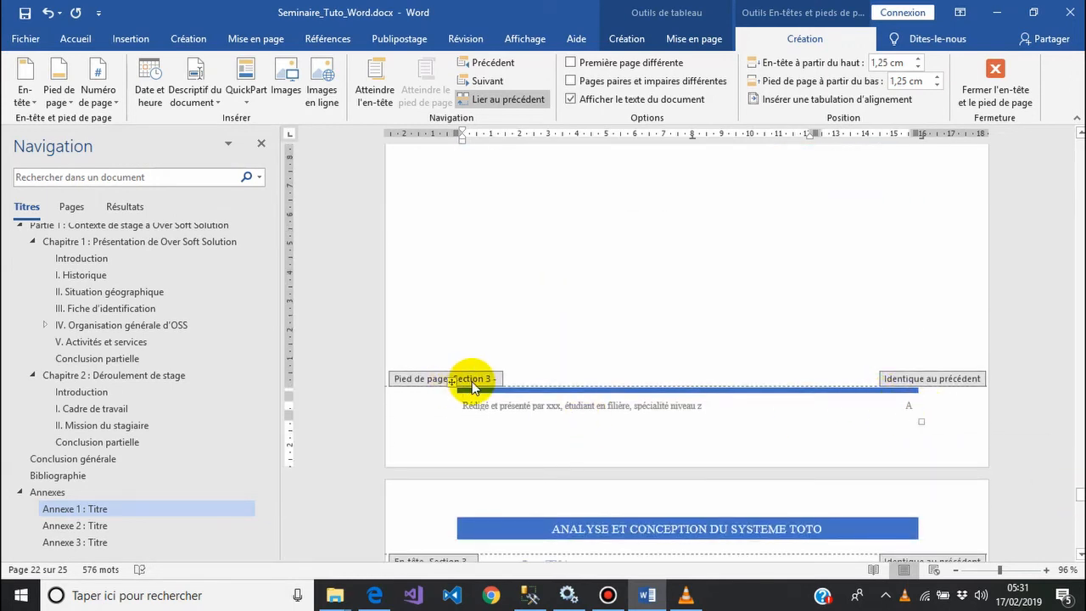
left_click_drag(1079, 494, 1079, 532)
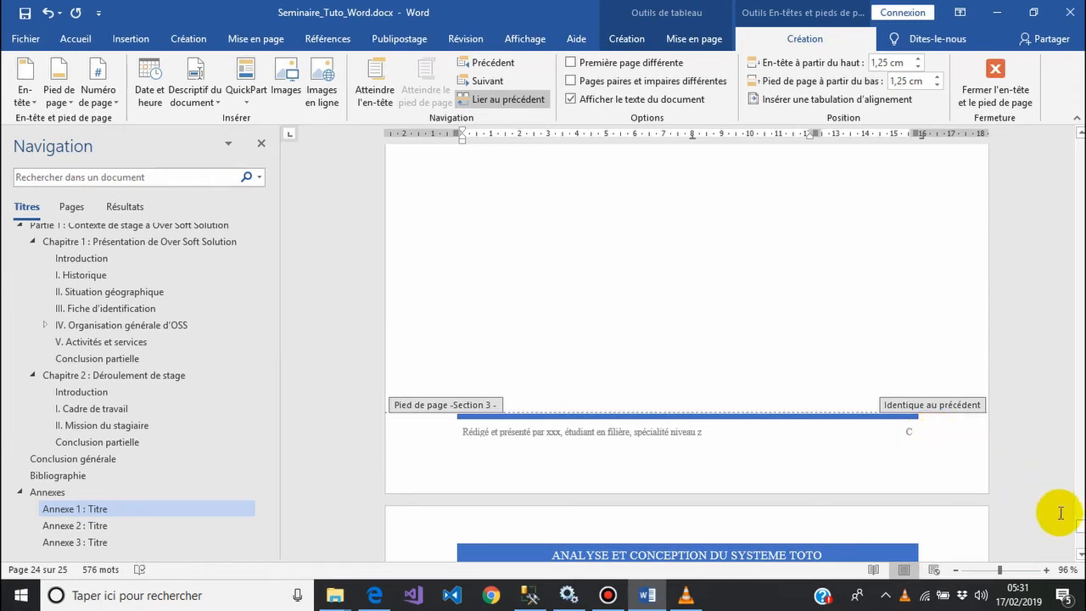
left_click_drag(1079, 525, 1079, 531)
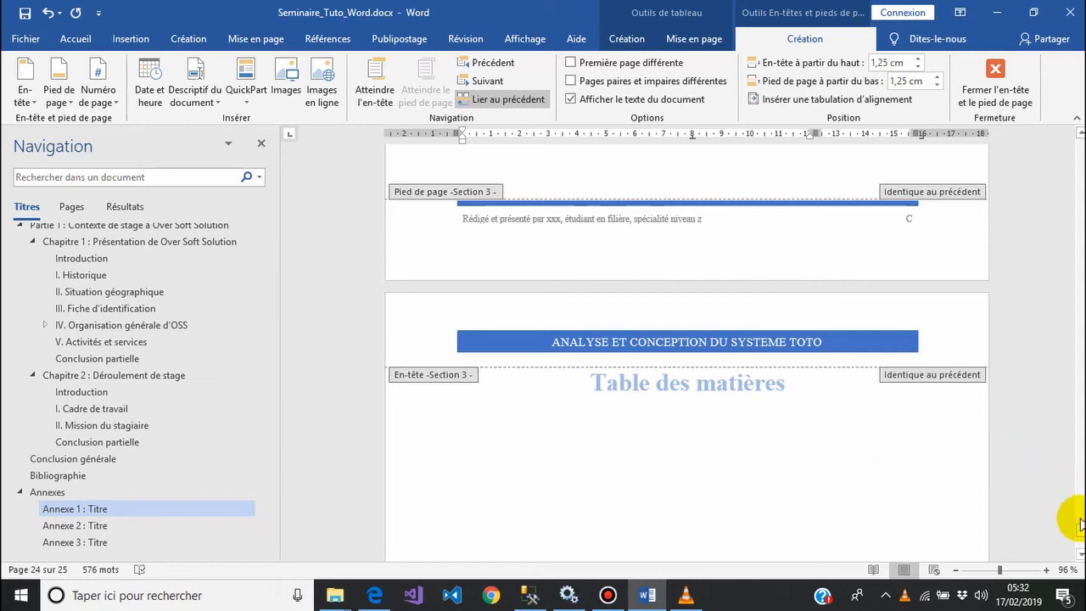
left_click_drag(1078, 530, 1078, 532)
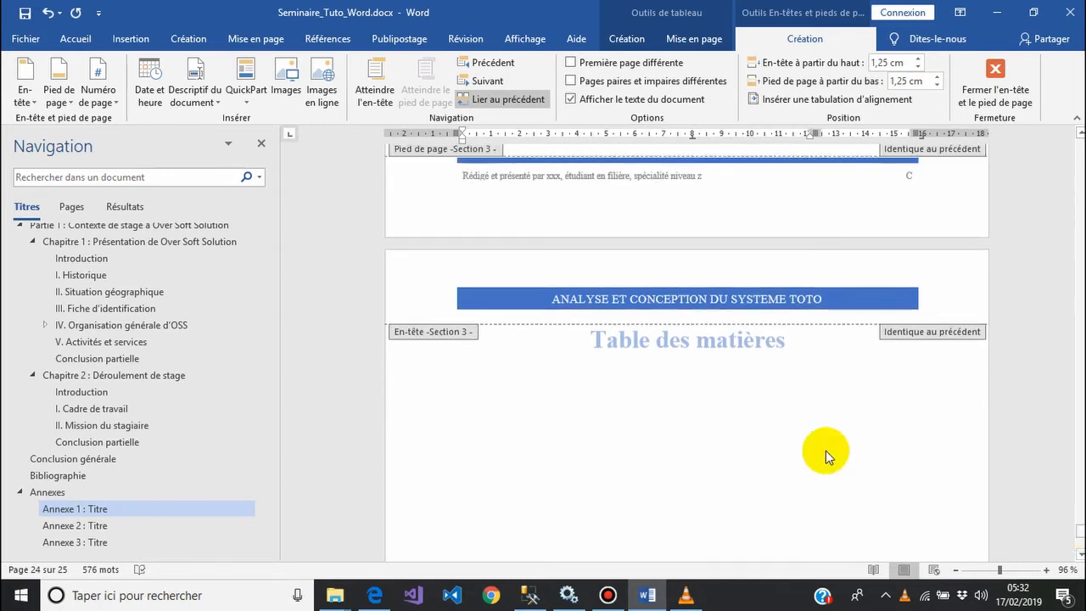
double_click(593, 342)
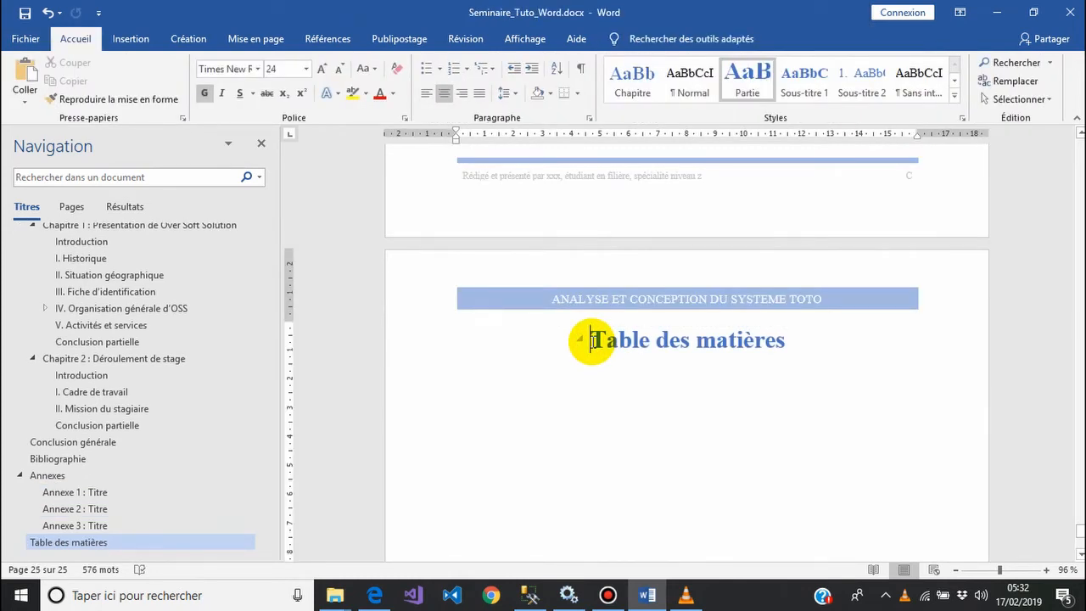
key("ctrl+j")
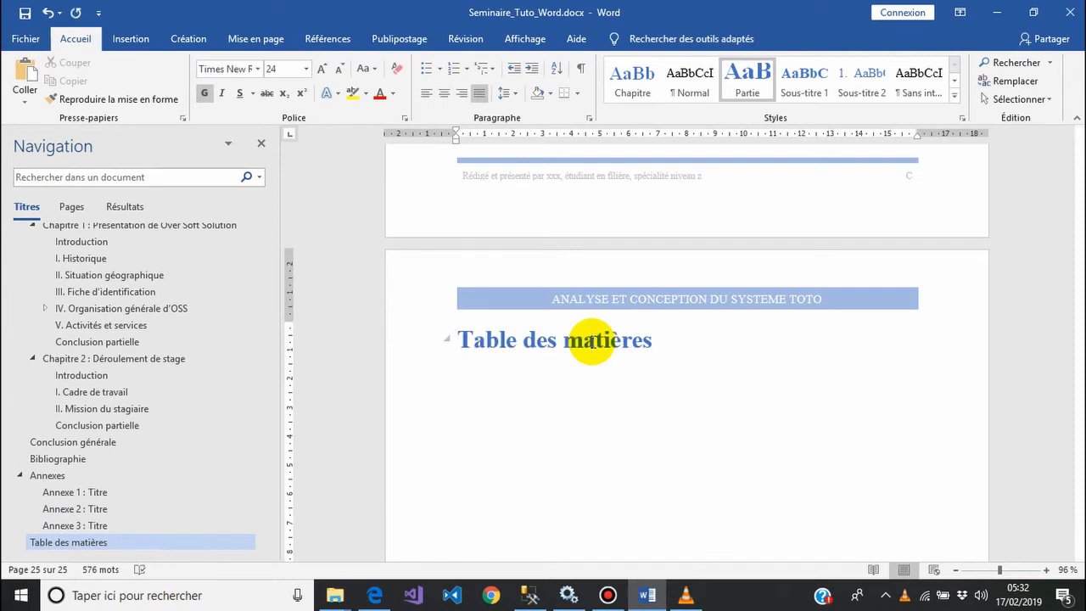
key("ctrl+shift+n")
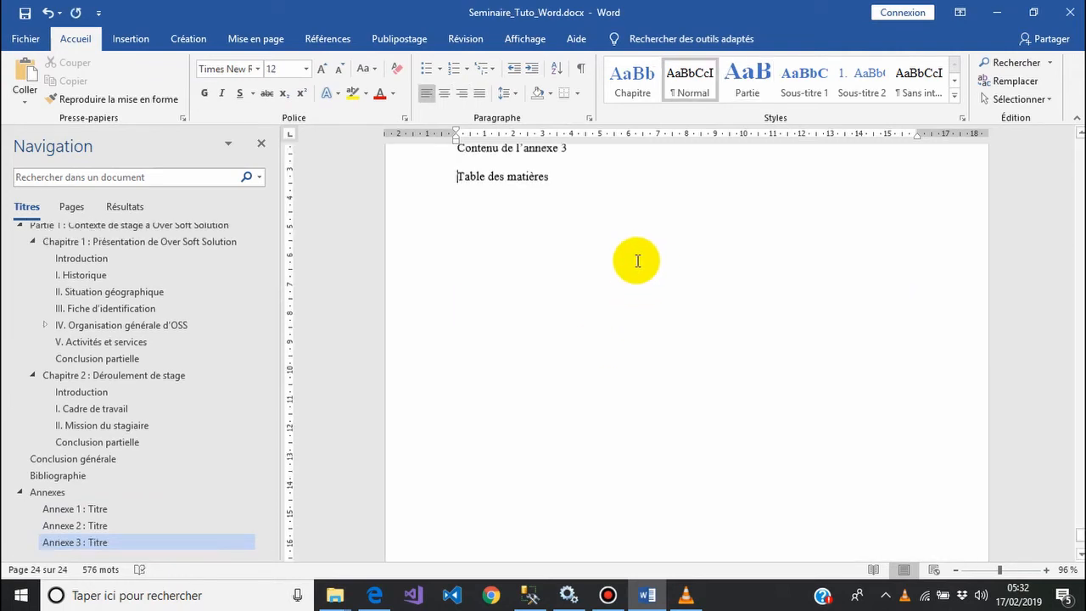
Step: Insert a "Page suivante" section break before the "Table des matières" line and apply the Partie style to that line
scroll(637, 261, "up", 1)
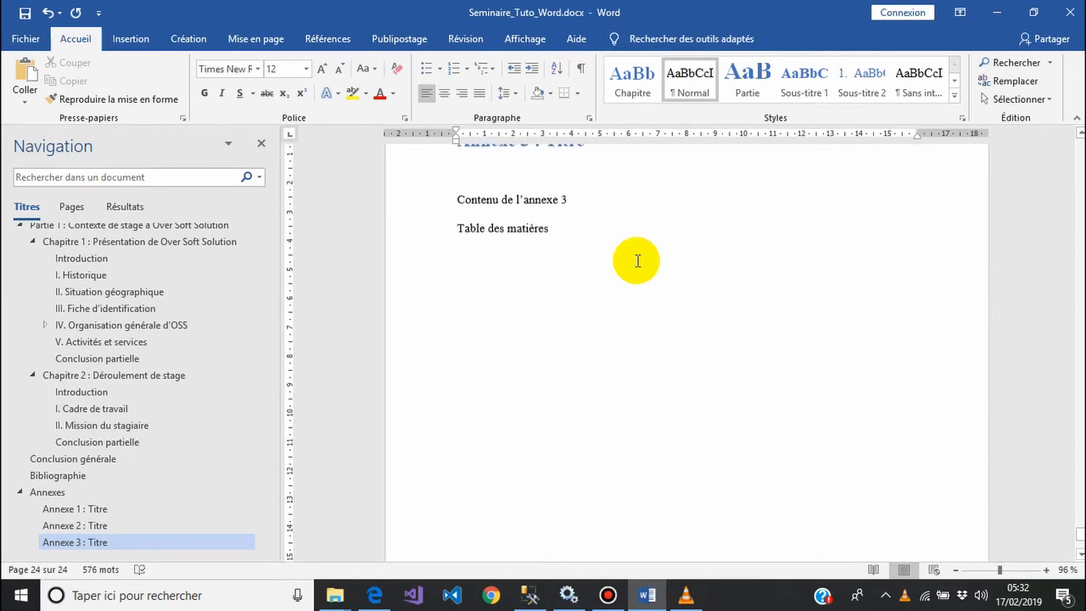
left_click(247, 39)
left_click(237, 64)
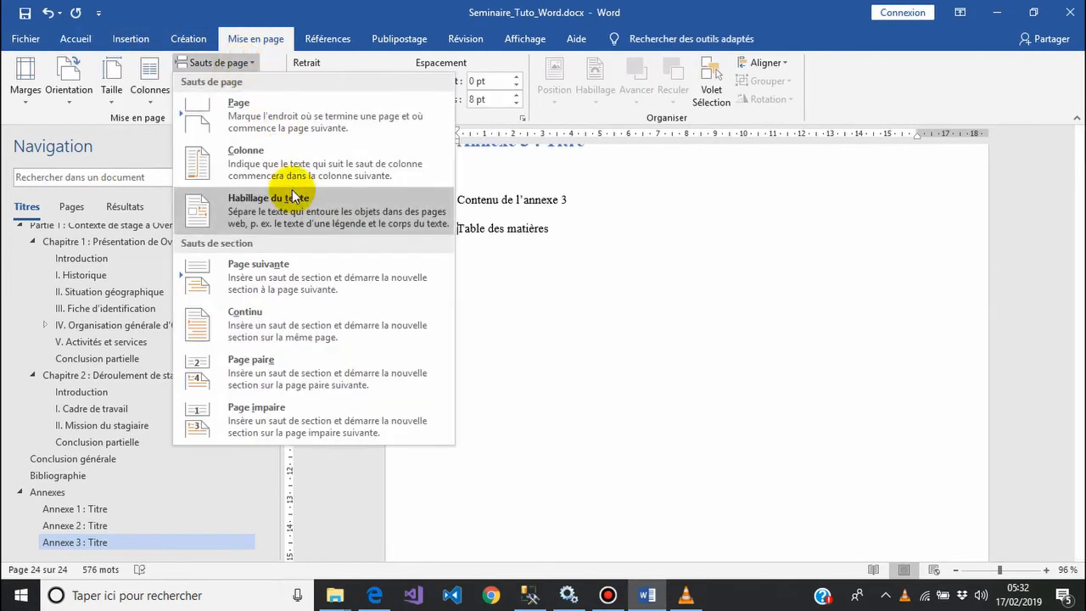
left_click(291, 260)
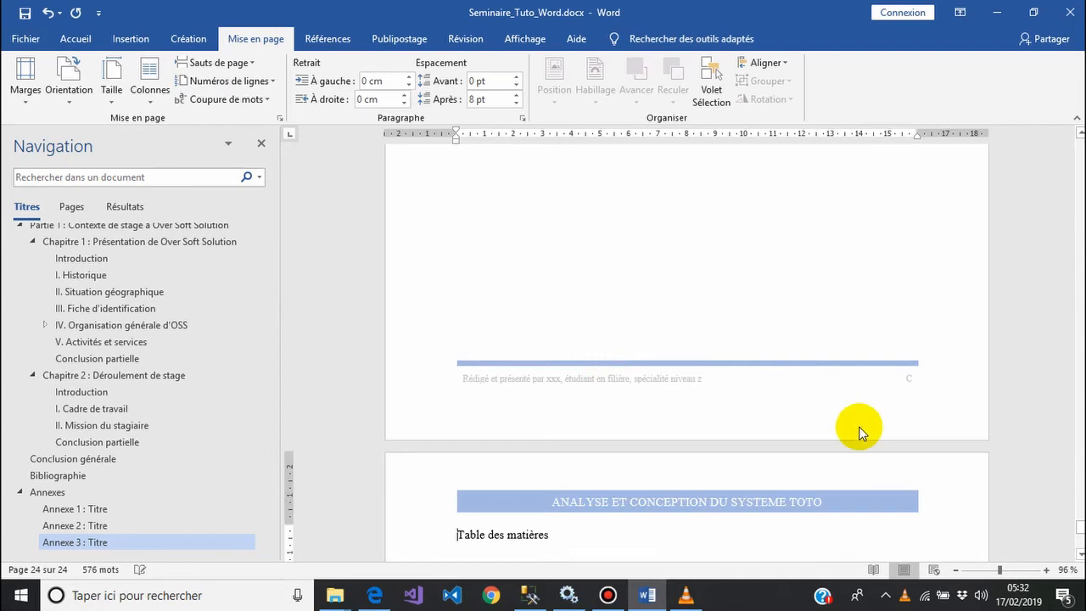
left_click_drag(1080, 527, 1080, 532)
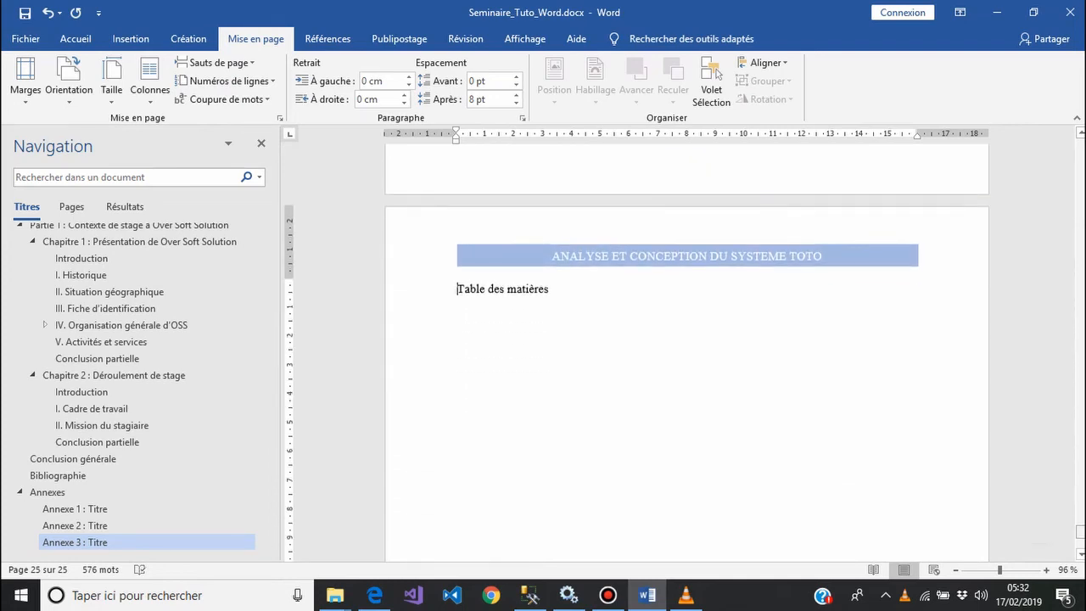
left_click(71, 41)
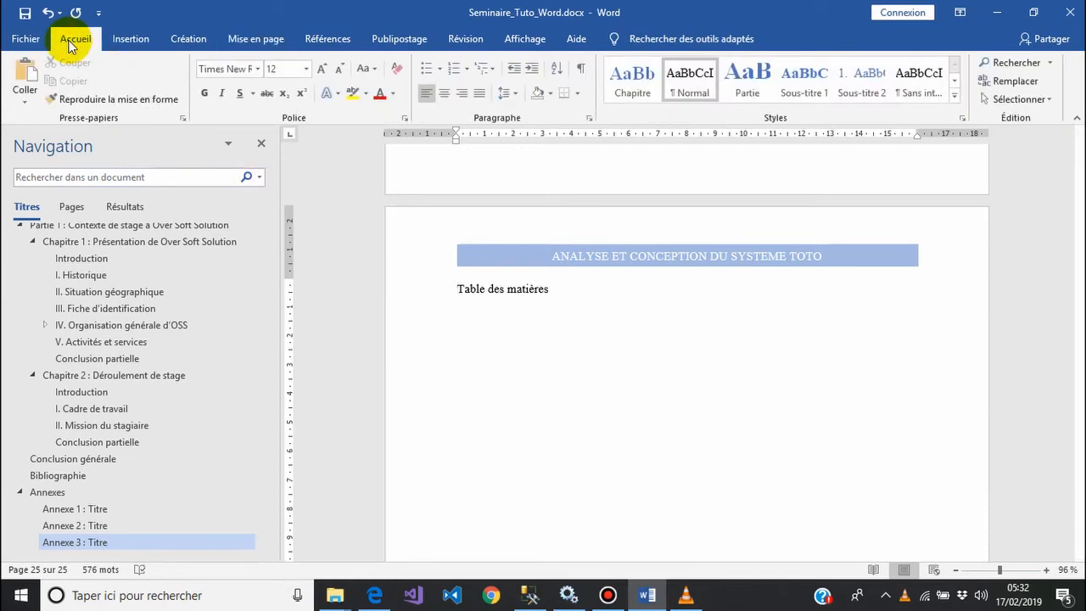
left_click(759, 79)
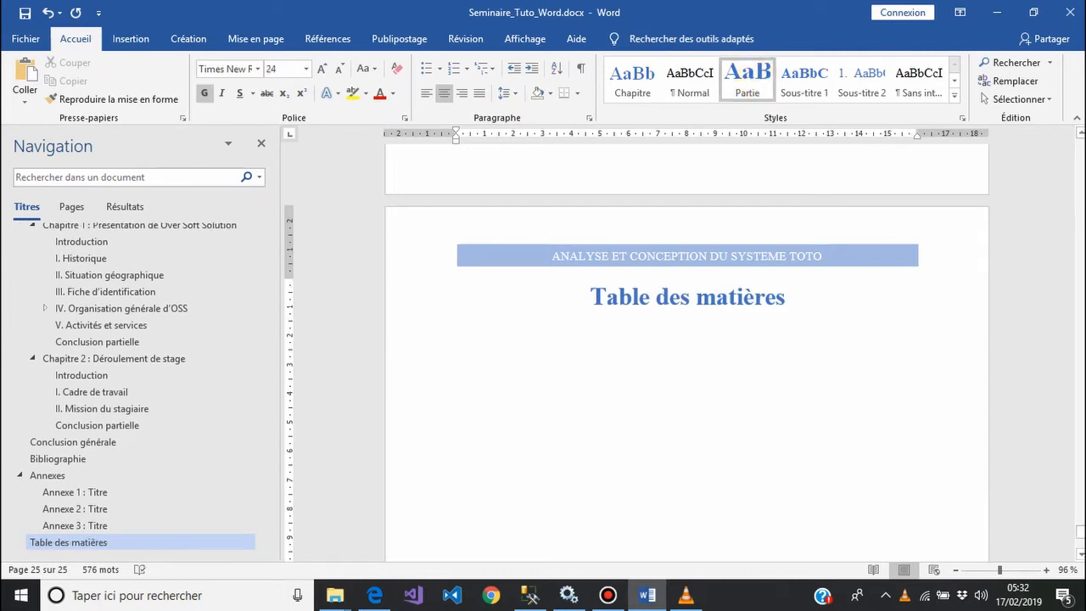
Step: Set the page number format in the section 4 footer, on the "Table des matières" page, to 1, 2, 3, …
left_click_drag(1080, 532, 1080, 542)
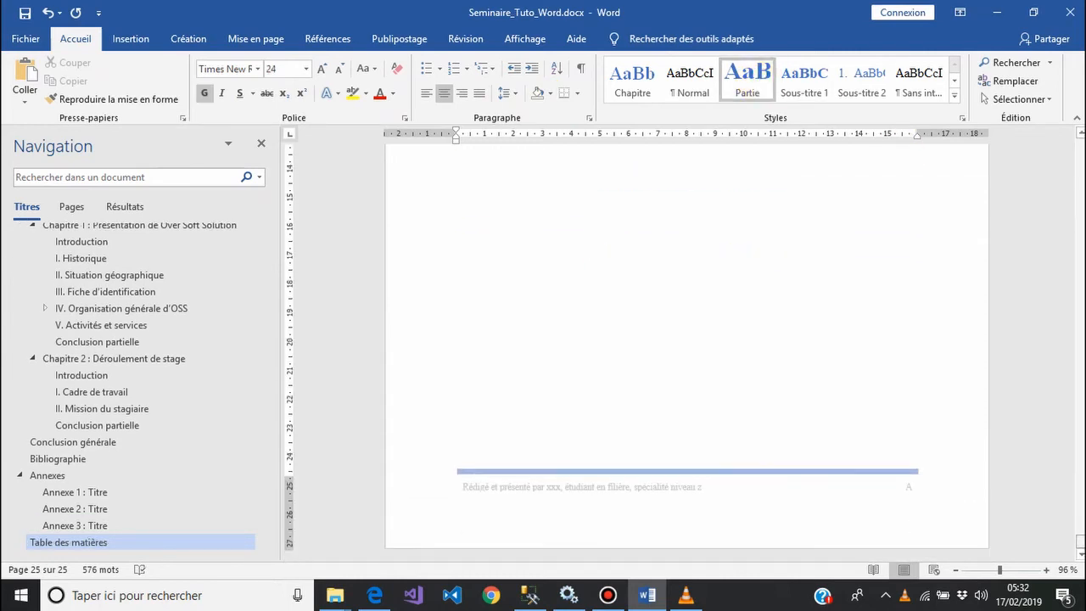
double_click(906, 492)
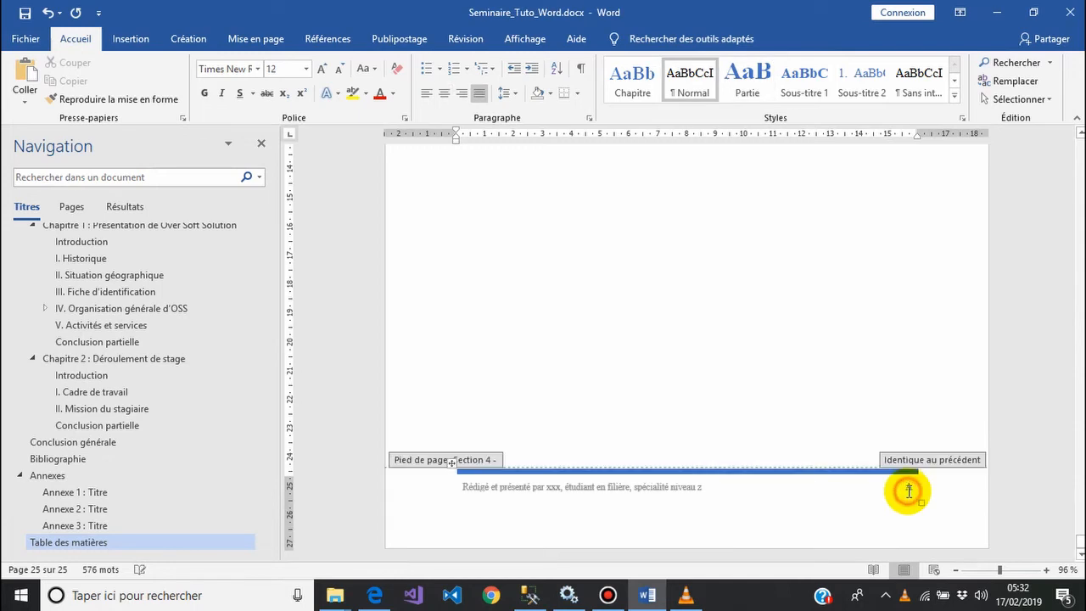
left_click(909, 490)
double_click(909, 490)
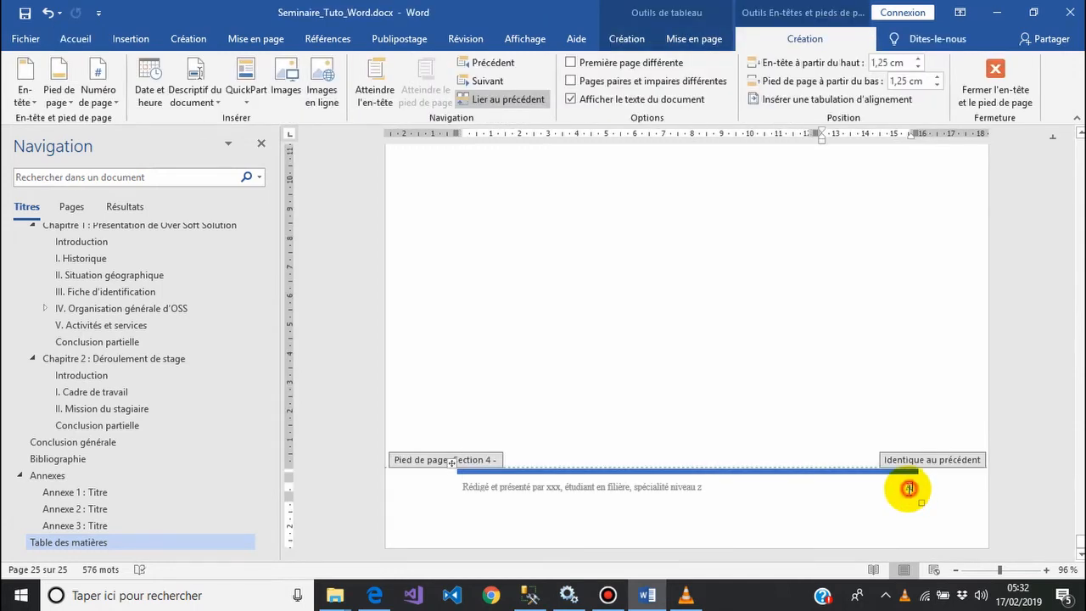
right_click(908, 489)
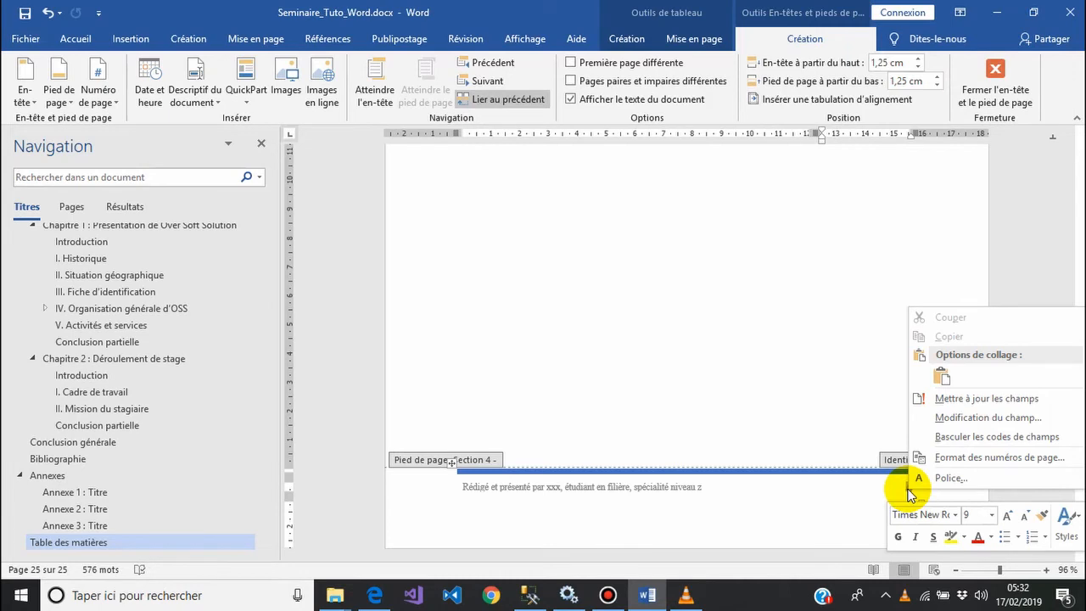
left_click(946, 465)
left_click(570, 205)
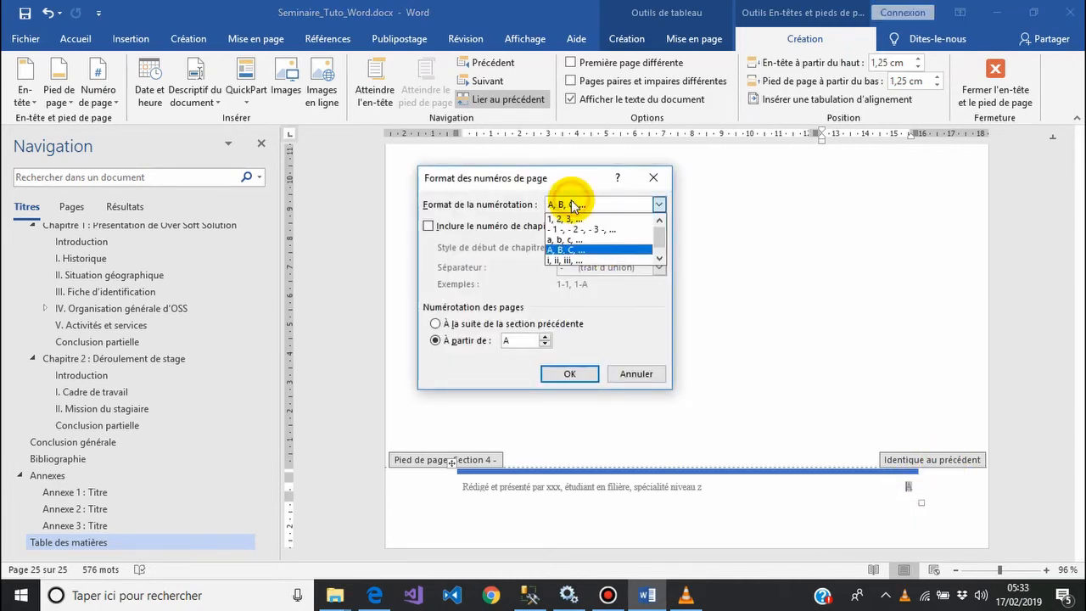
left_click(573, 220)
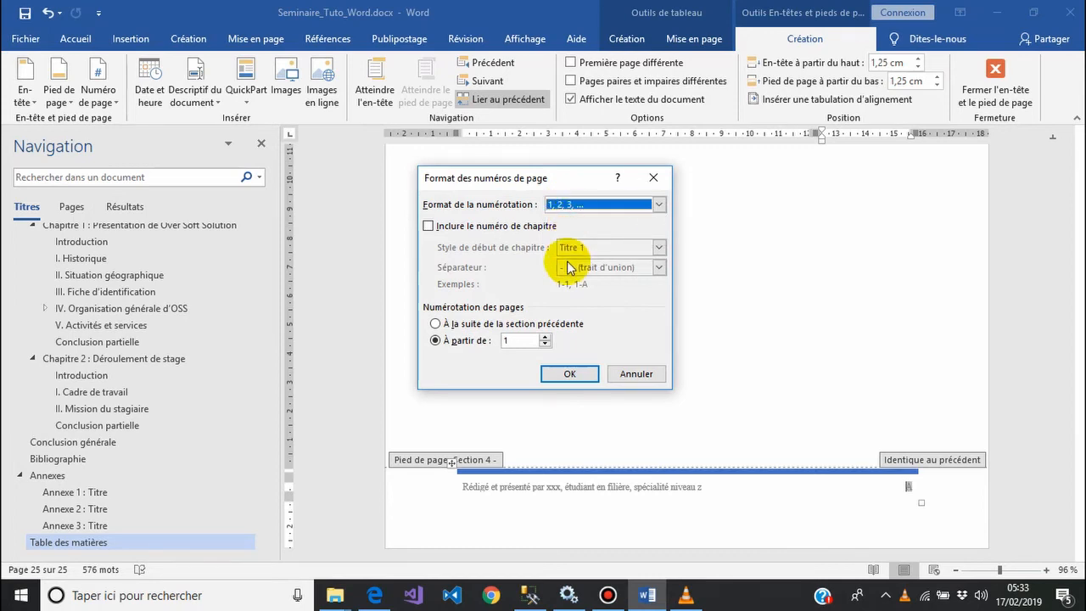
left_click(568, 374)
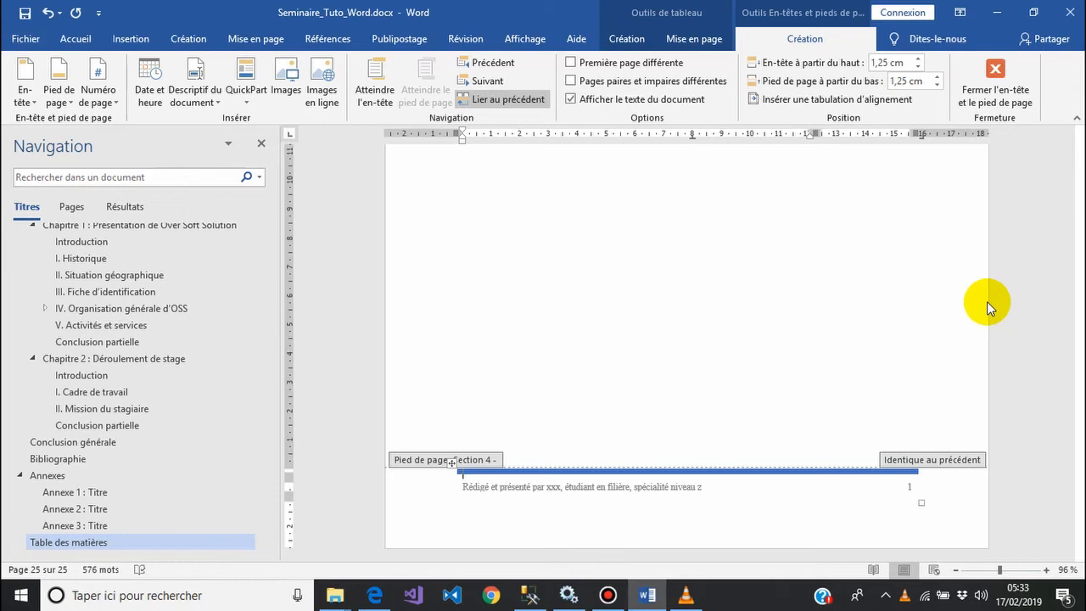
Step: Start the page numbering at 18 in the section 4 footer and save the document
left_click(909, 488)
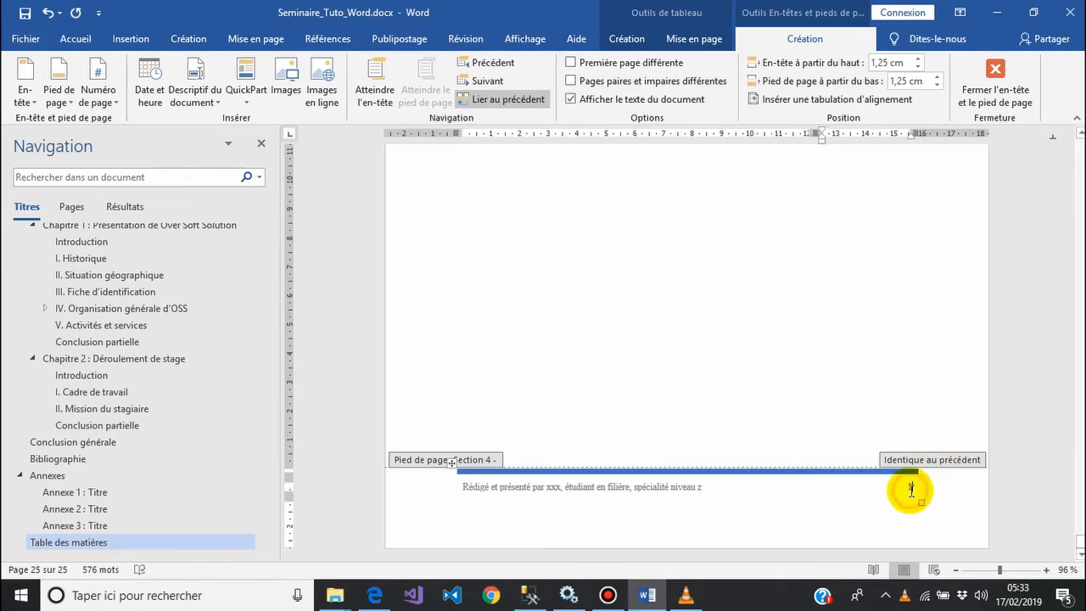
right_click(910, 490)
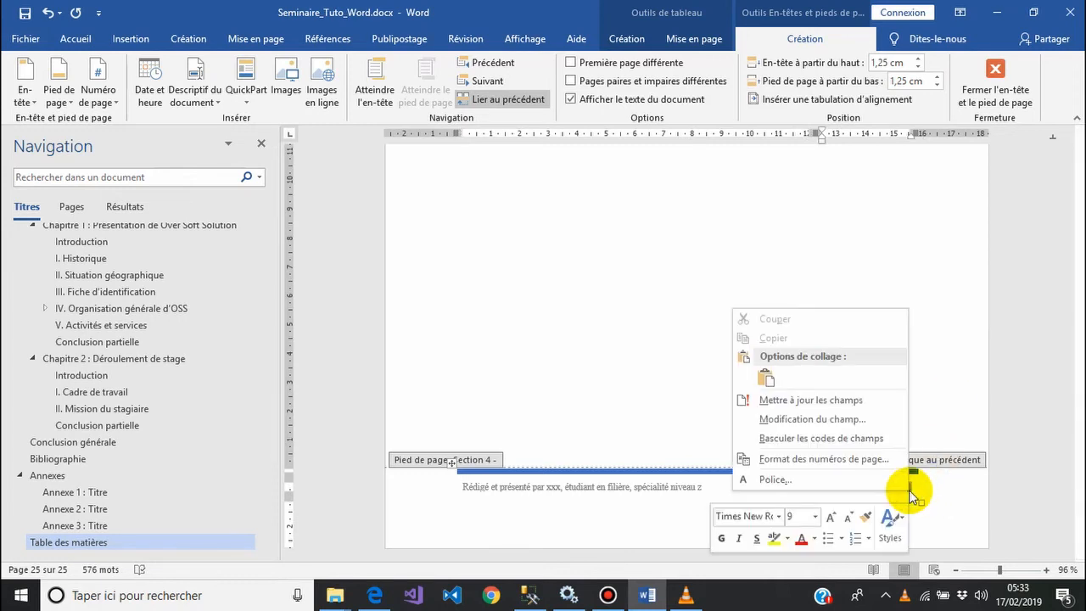
left_click(842, 458)
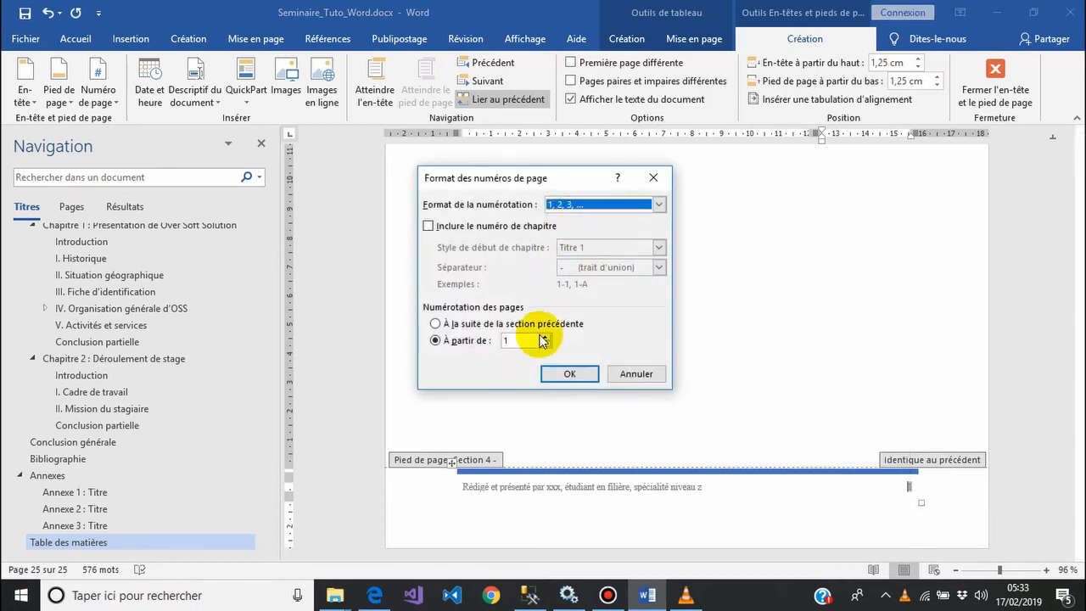
double_click(508, 340)
type("18")
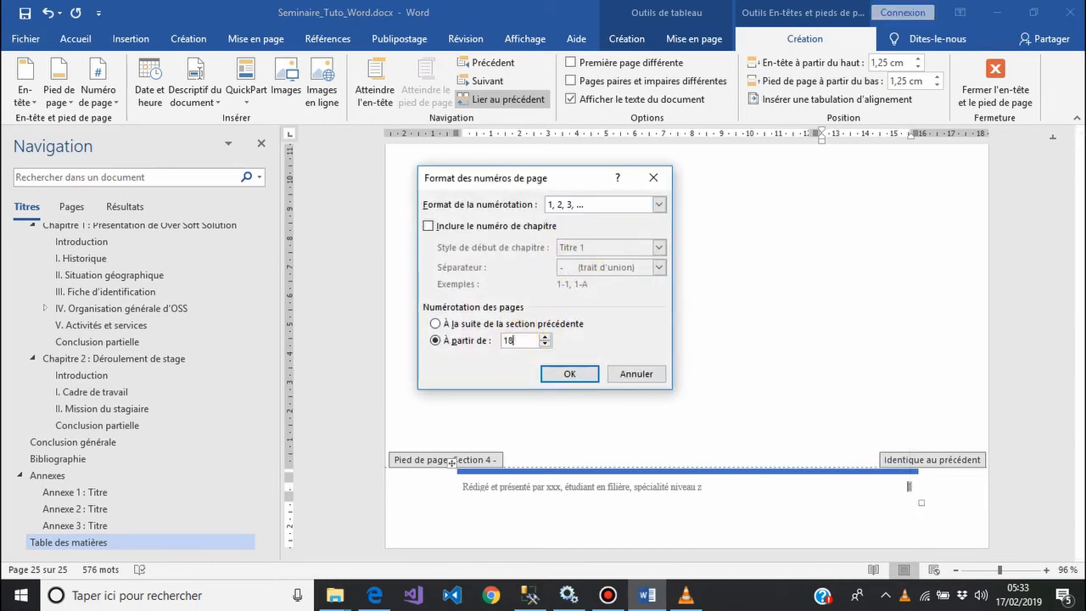
left_click(564, 374)
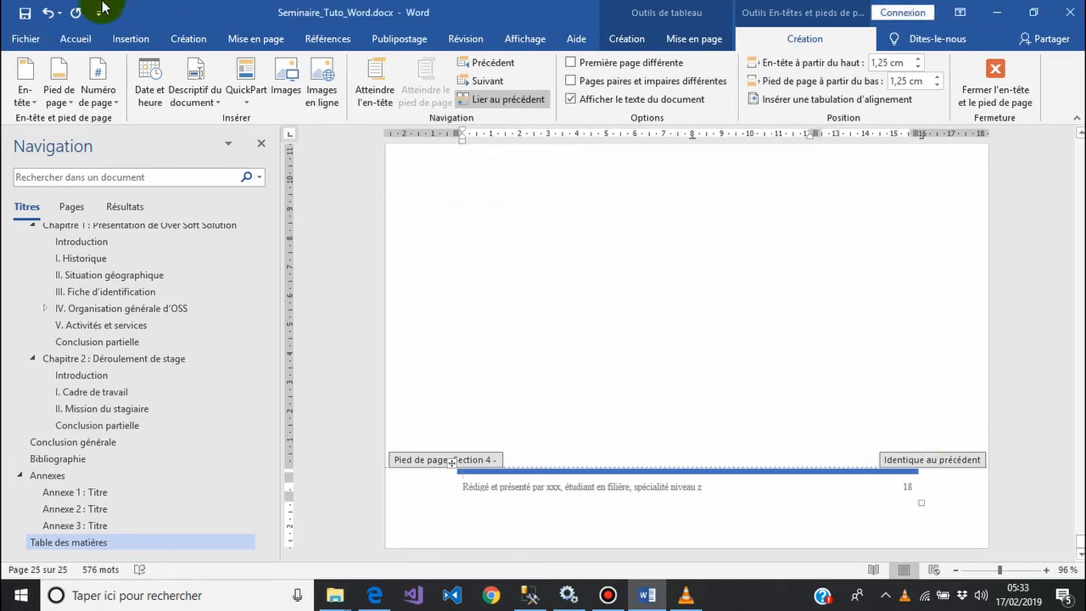
left_click(24, 14)
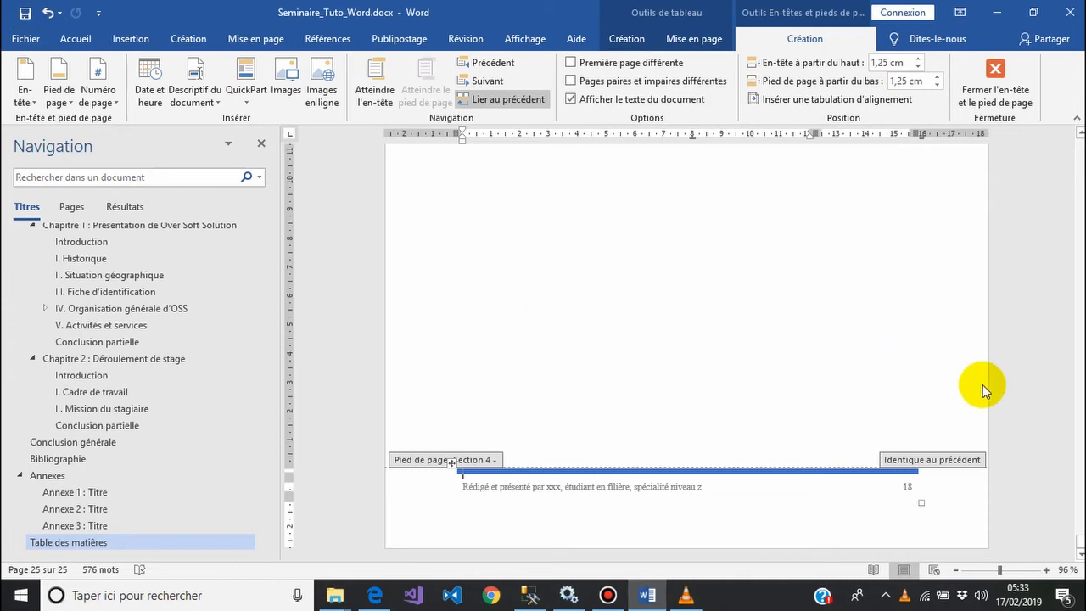
left_click_drag(1081, 543, 1081, 530)
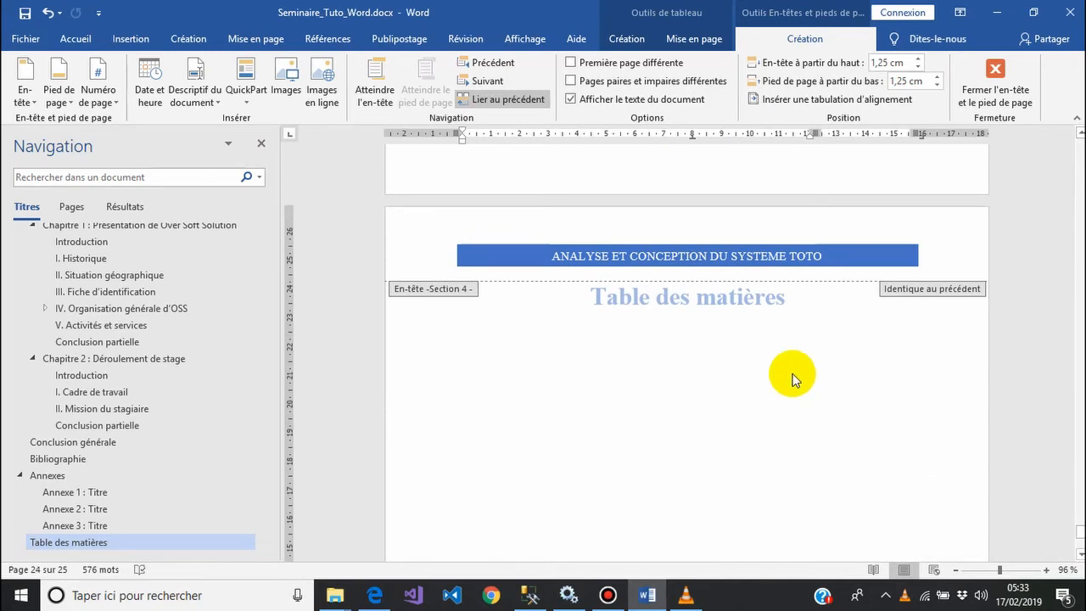
Step: Reset the "Annexe 2 : Titre" heading to the Normal style
left_click_drag(261, 464, 250, 303)
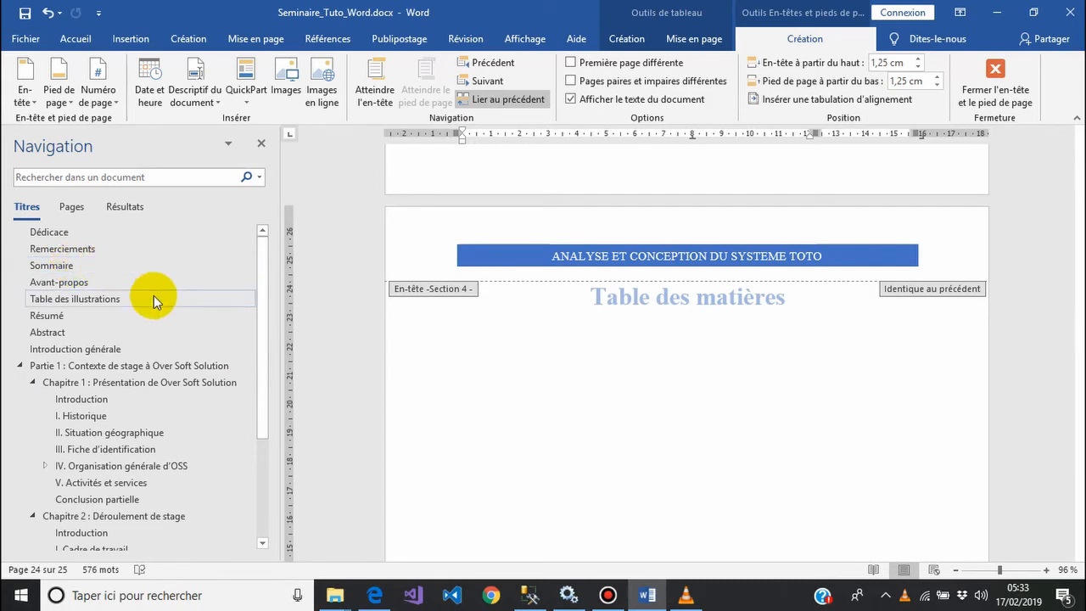
left_click_drag(267, 303, 266, 429)
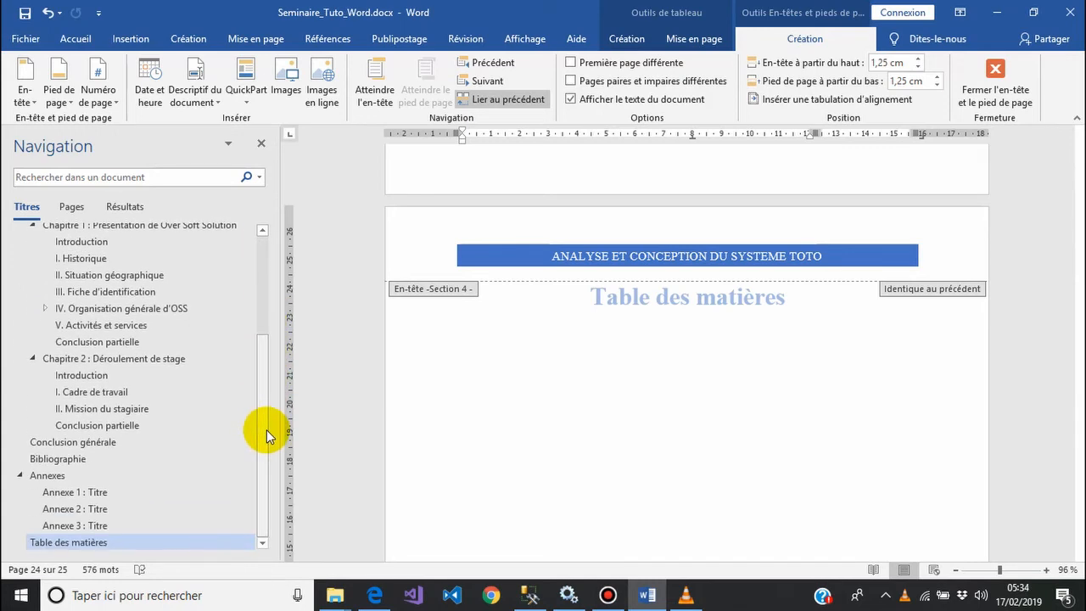
left_click(253, 39)
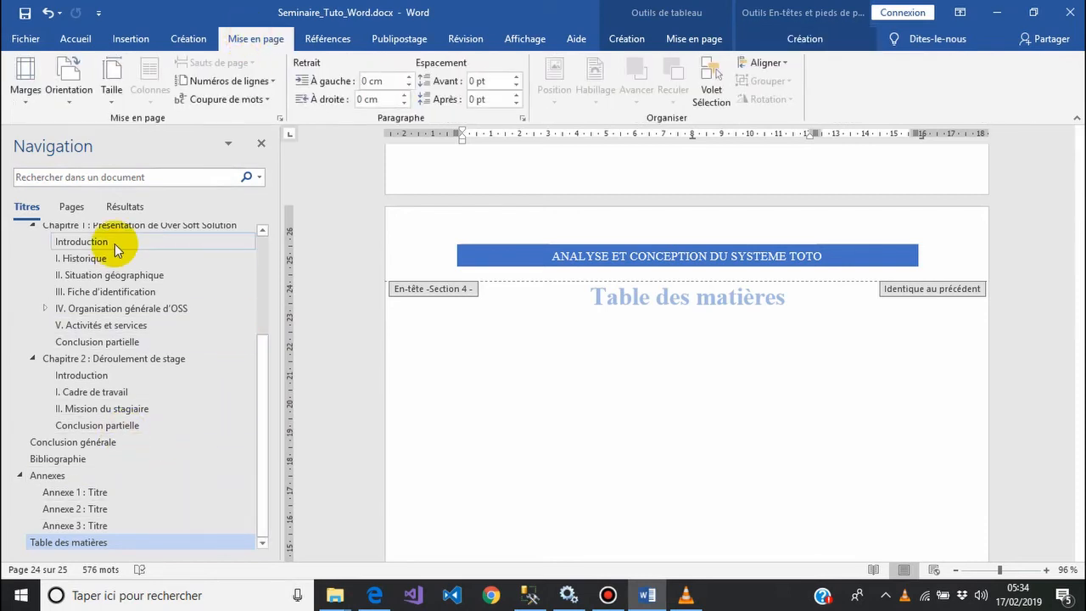
left_click(91, 509)
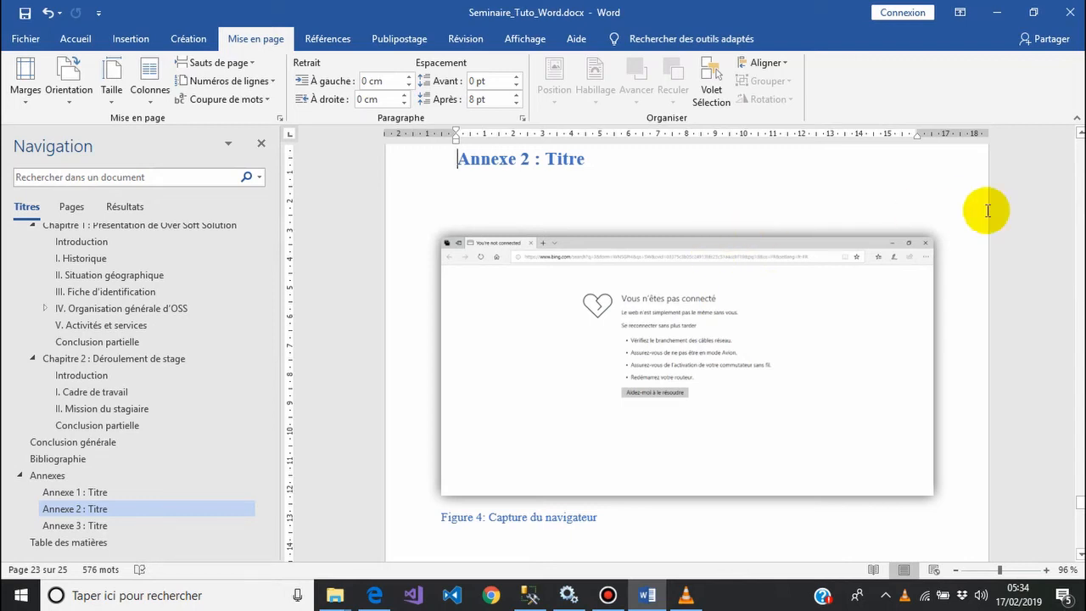
scroll(1079, 134, "up", 3)
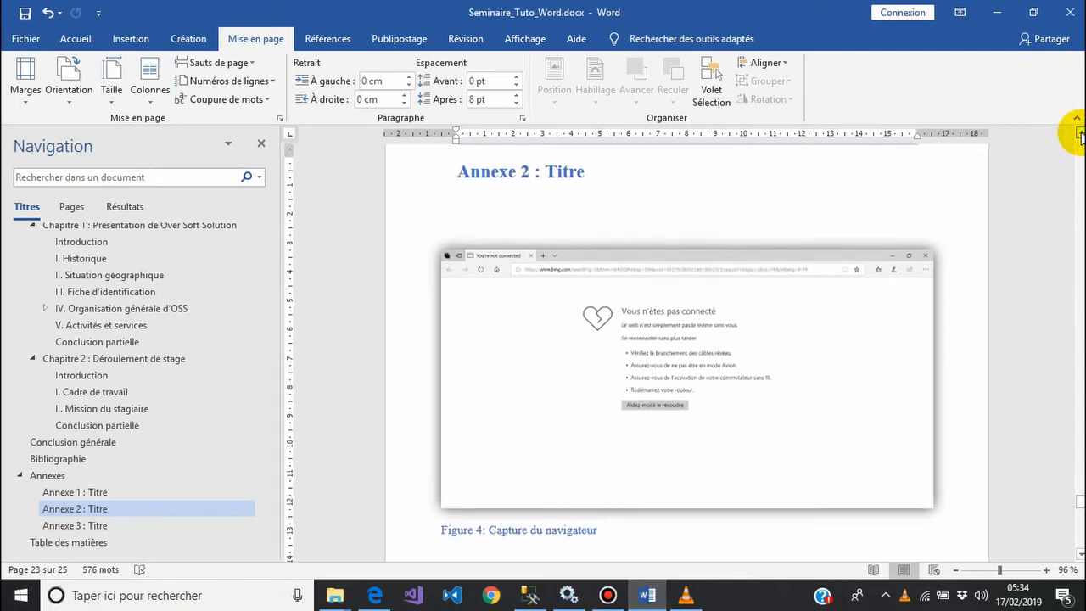
left_click(1080, 136)
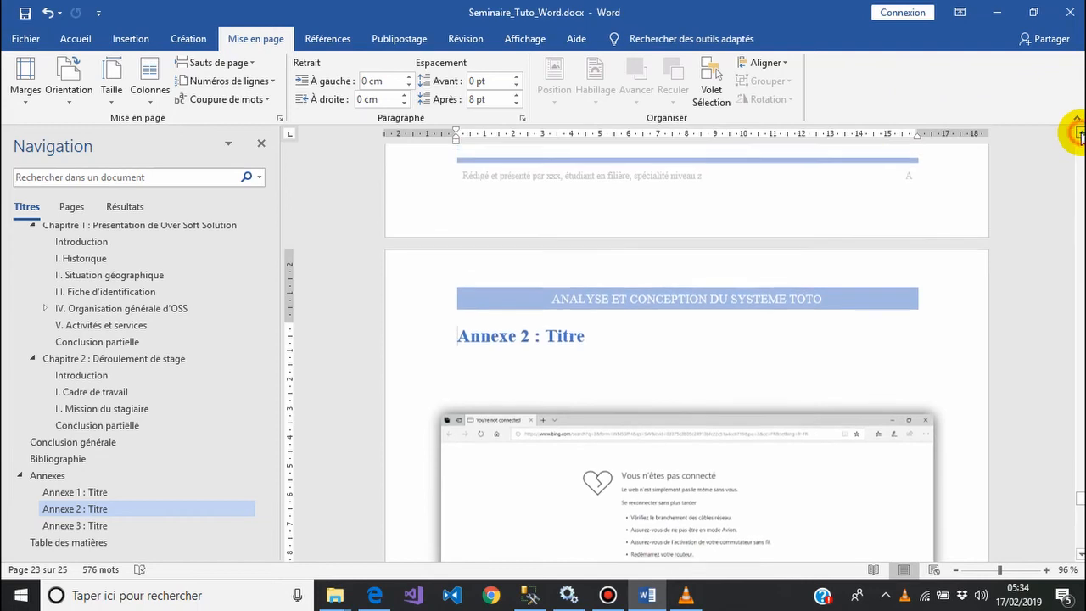
left_click(68, 104)
left_click(78, 123)
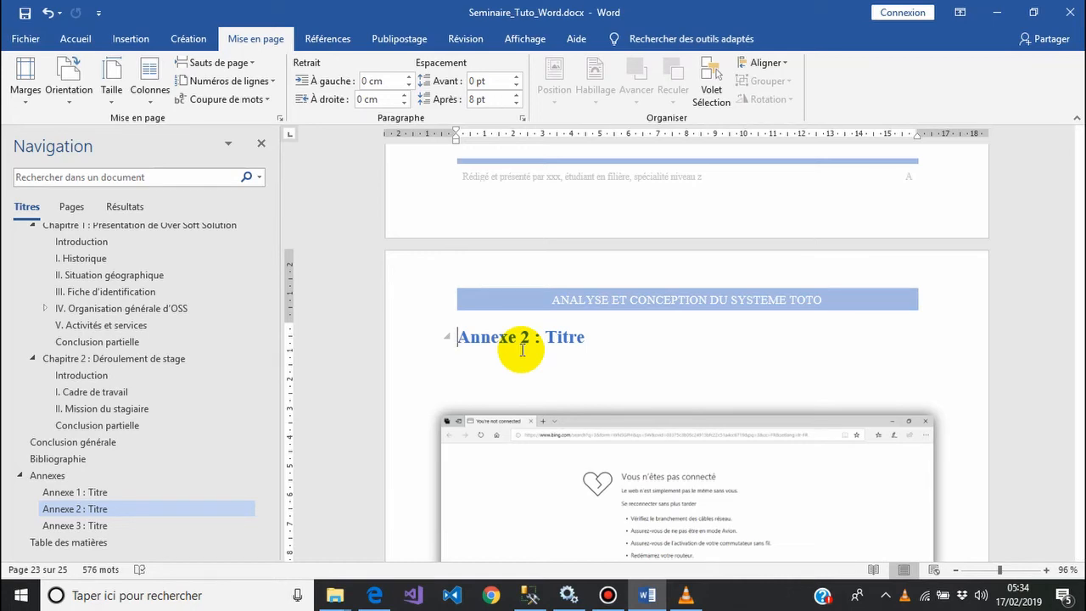
key("ctrl+shift+n")
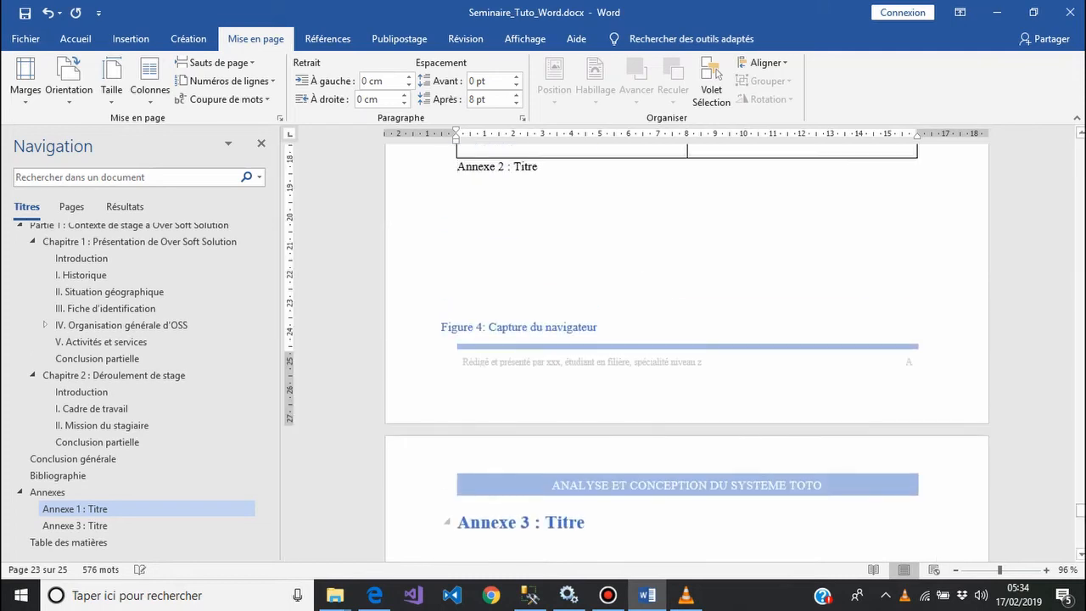
Step: Insert a "Page suivante" section break before the "Annexe 2 : Titre" line and apply the Chapitre style to that line
left_click(215, 63)
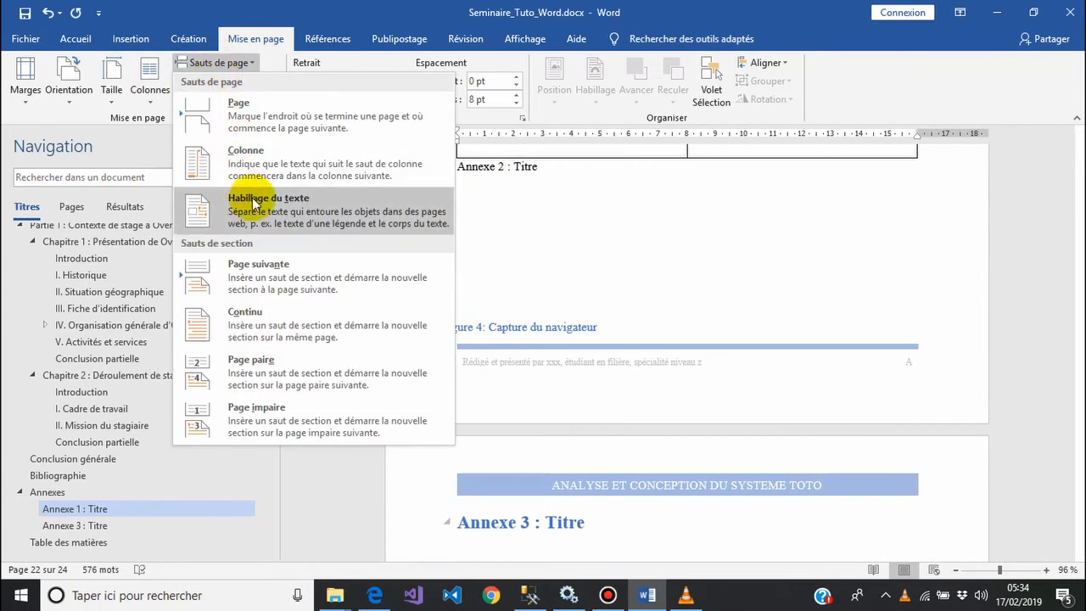
left_click(254, 272)
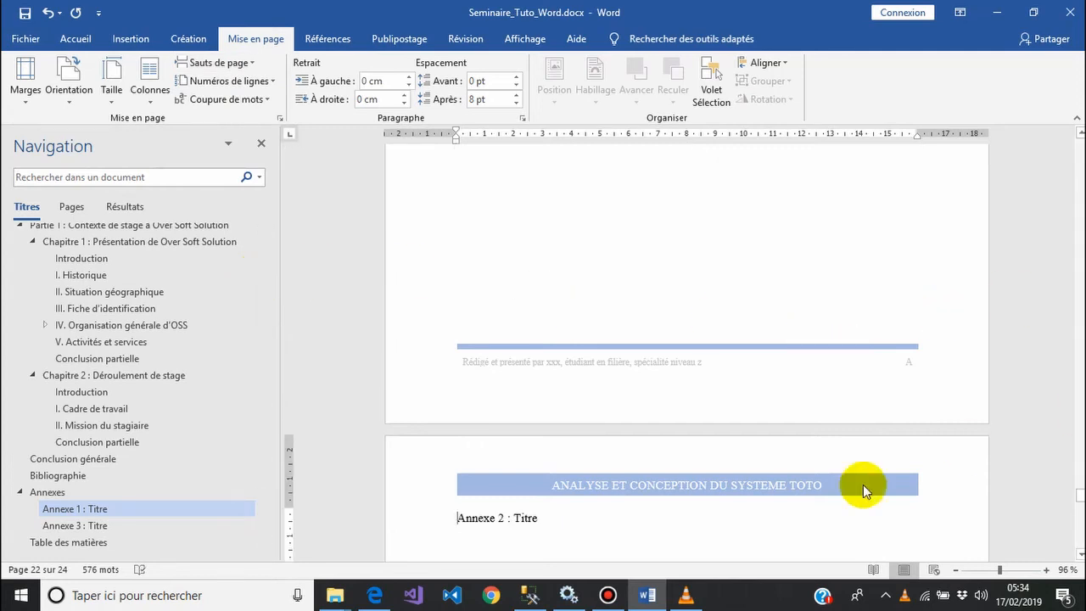
left_click(74, 38)
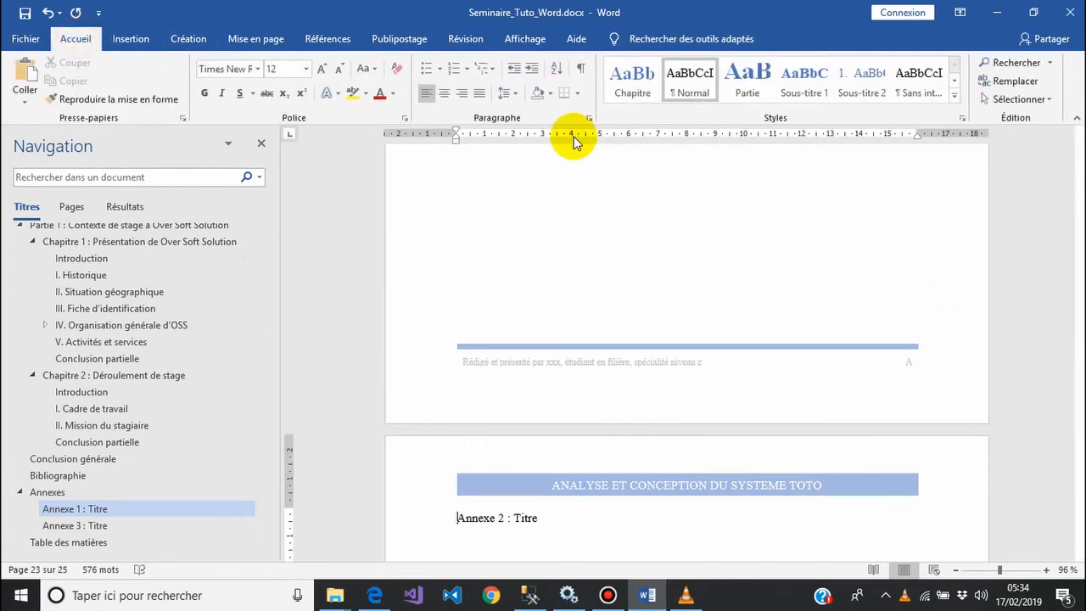
left_click(627, 75)
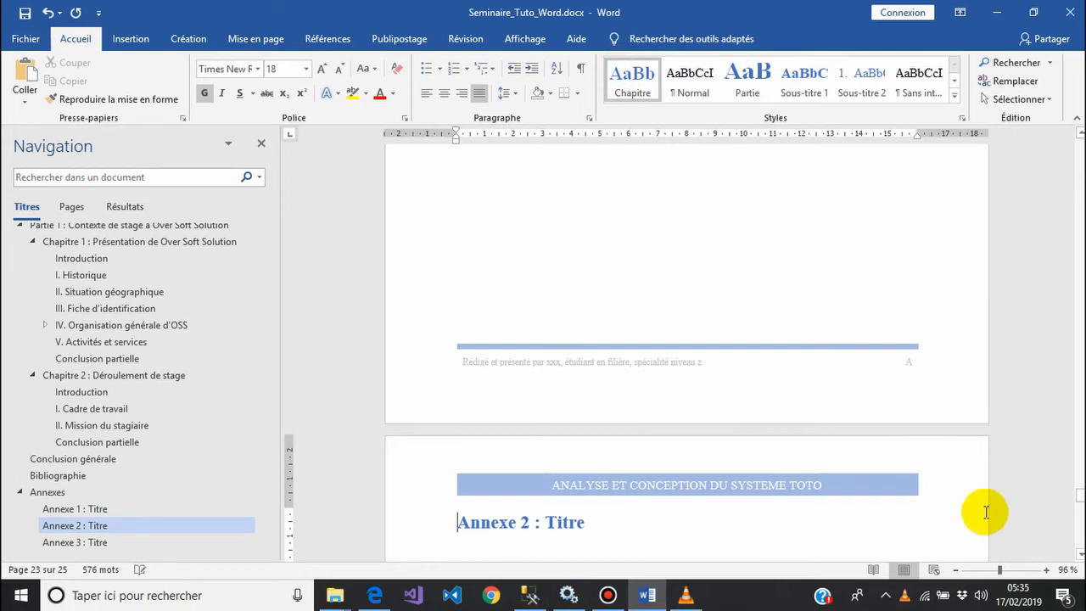
Step: Reset the "Annexe 3 : Titre" heading to the Normal style
left_click_drag(1081, 503, 1081, 511)
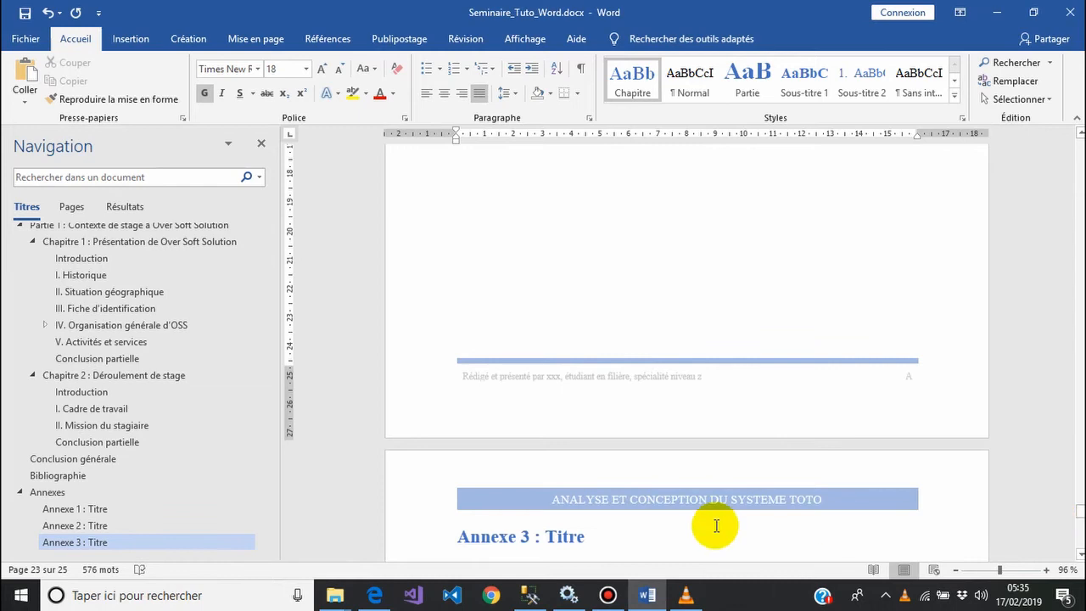
left_click(463, 539)
key("BackSpace")
key("BackSpace")
key("BackSpace")
key("BackSpace")
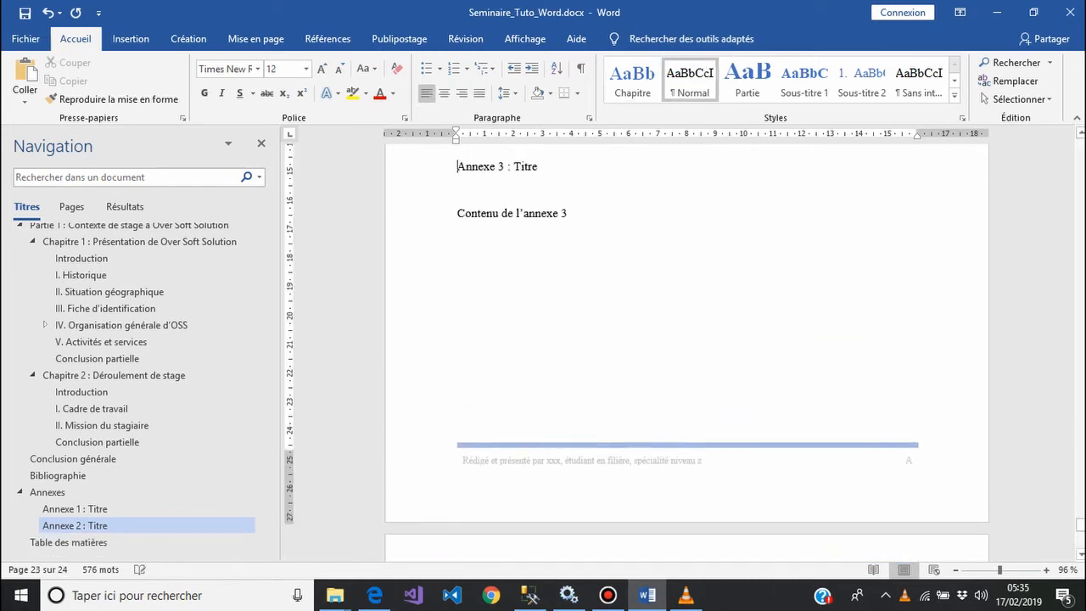
Step: Insert a "Page suivante" section break before the "Annexe 3 : Titre" line and apply the Chapitre style to that line
left_click(243, 42)
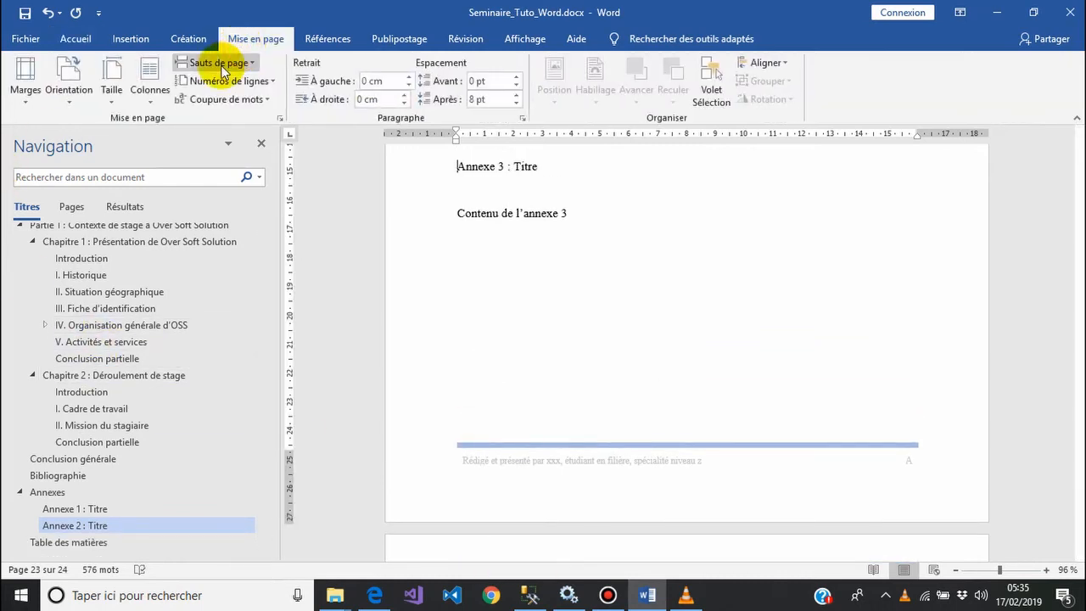
left_click(213, 63)
left_click(267, 283)
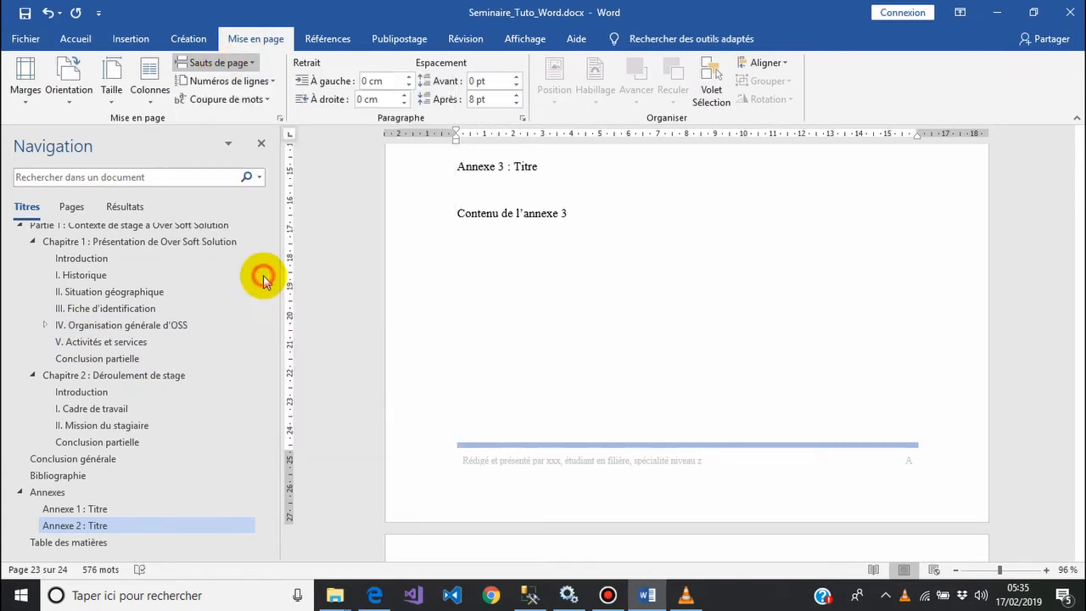
left_click(73, 39)
left_click(631, 81)
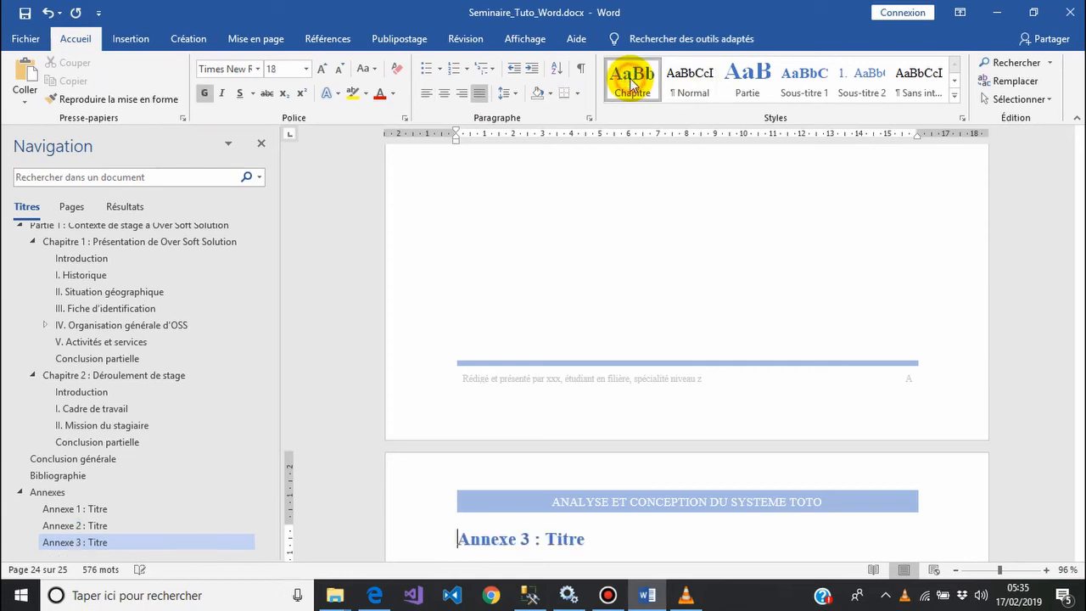
Step: Set the page numbering in the section 4 footer, on the Annexe 2 page, to "À la suite de la section précédente"
left_click_drag(1079, 513, 1076, 501)
double_click(914, 297)
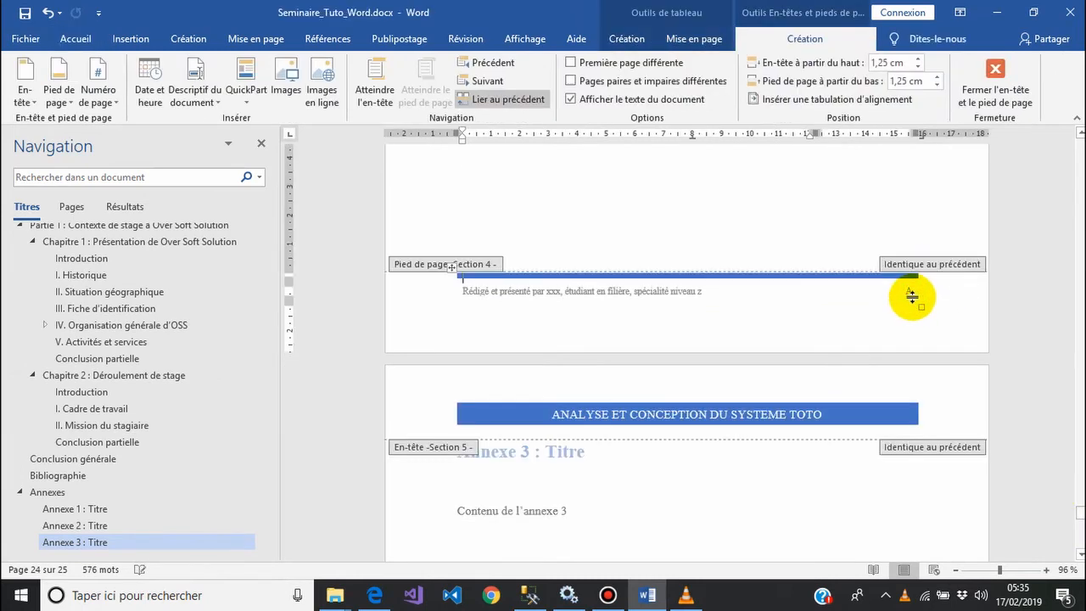
right_click(907, 292)
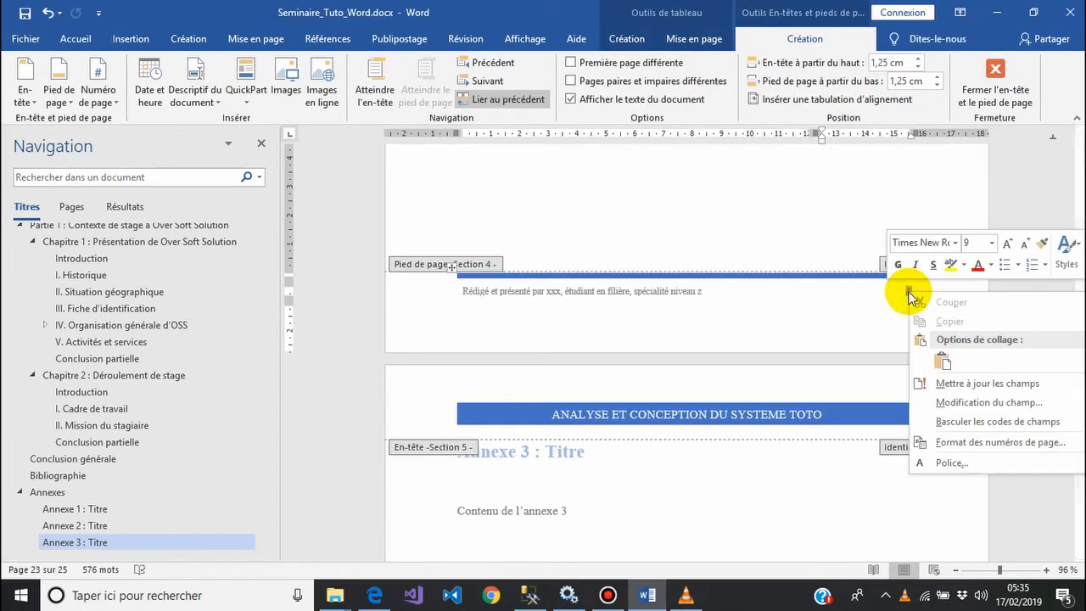
left_click(959, 442)
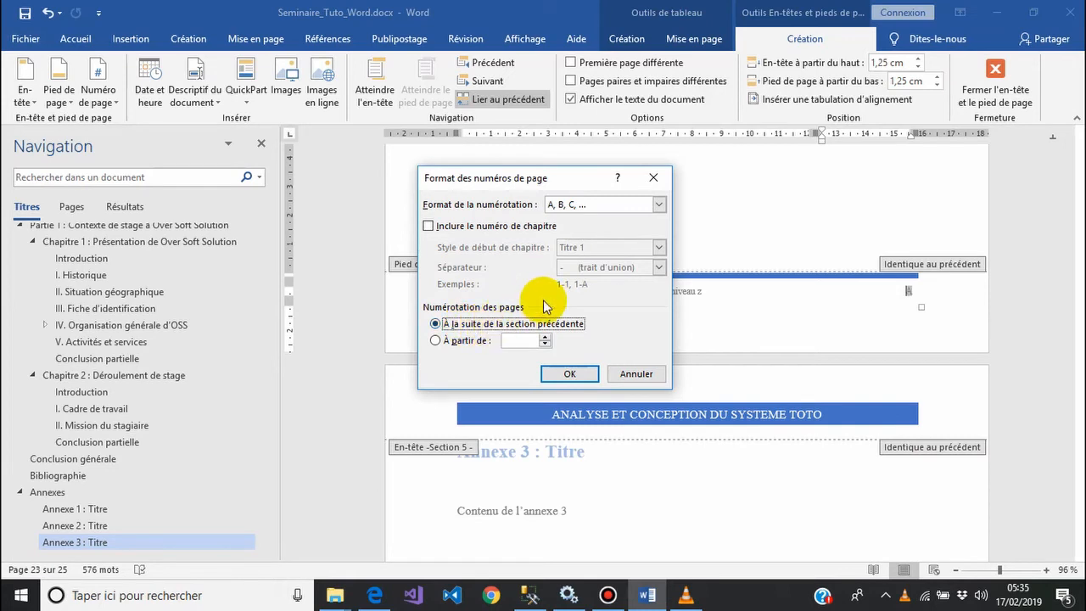
left_click(570, 374)
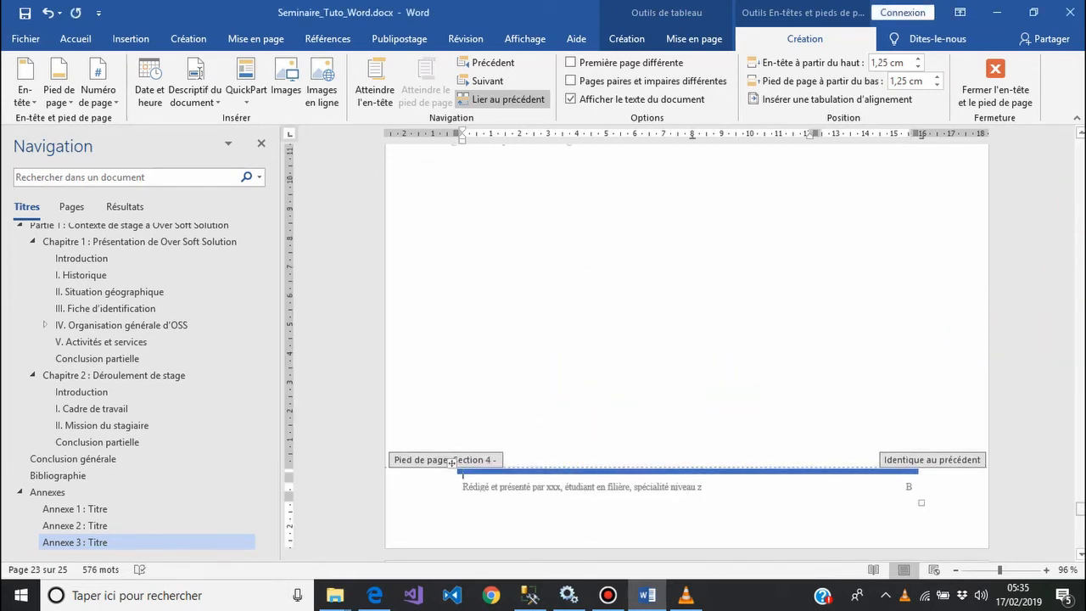
left_click_drag(1079, 509, 1079, 498)
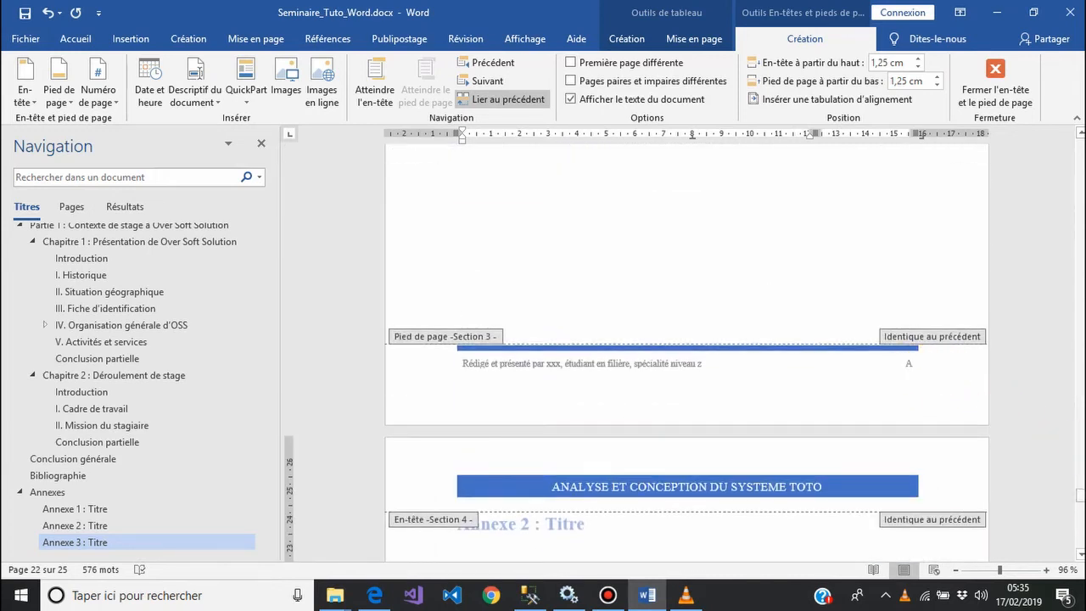
Step: Set the section 5 footer's page numbering, on the Annexe 3 page, to "À la suite de la section précédente"
left_click_drag(1079, 502, 1080, 530)
left_click(911, 394)
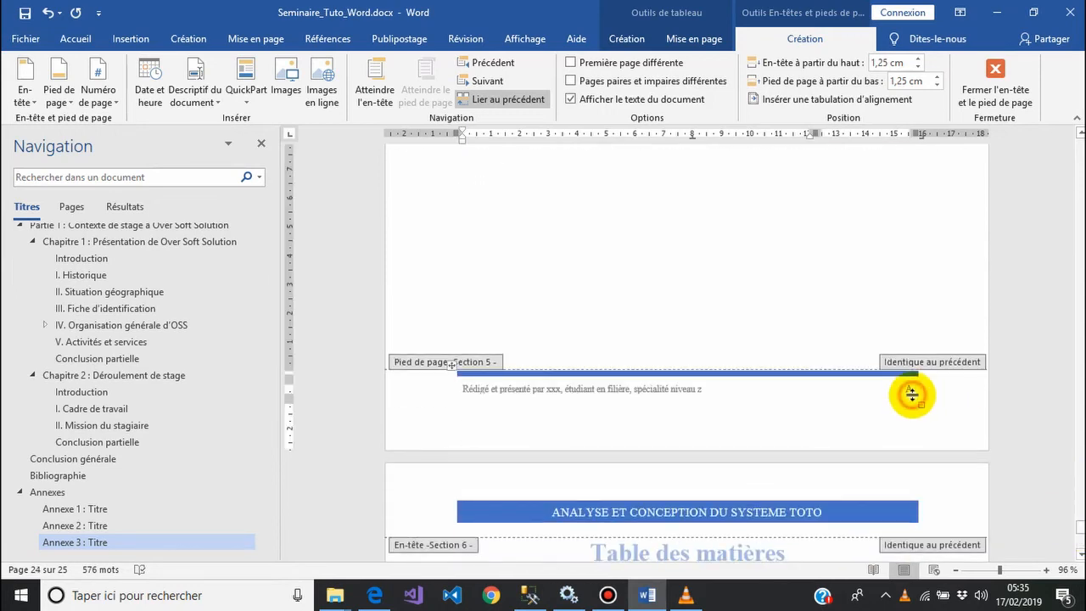
right_click(908, 392)
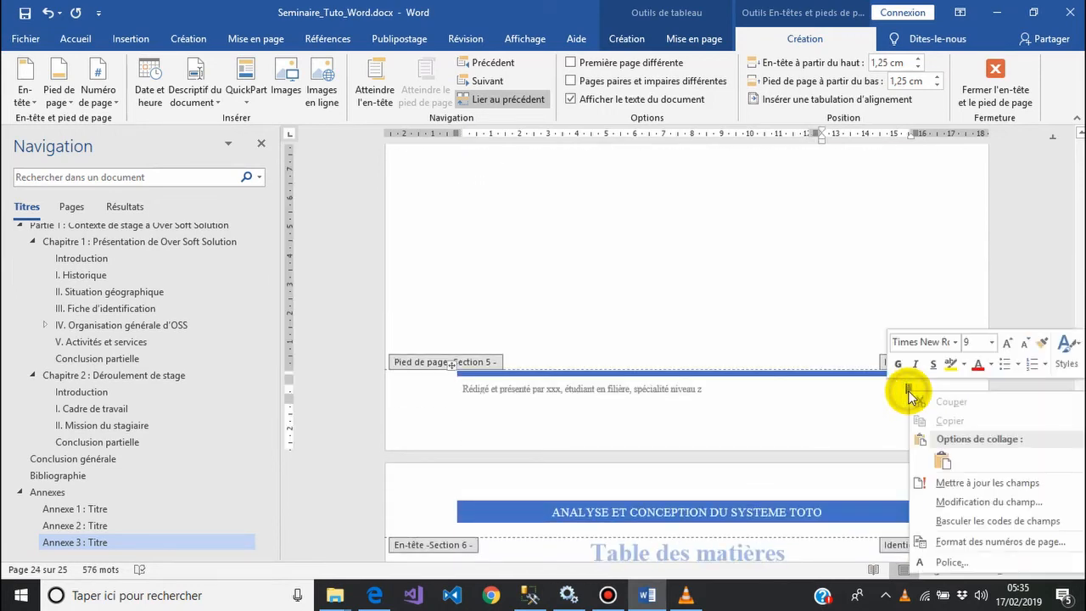
left_click(961, 542)
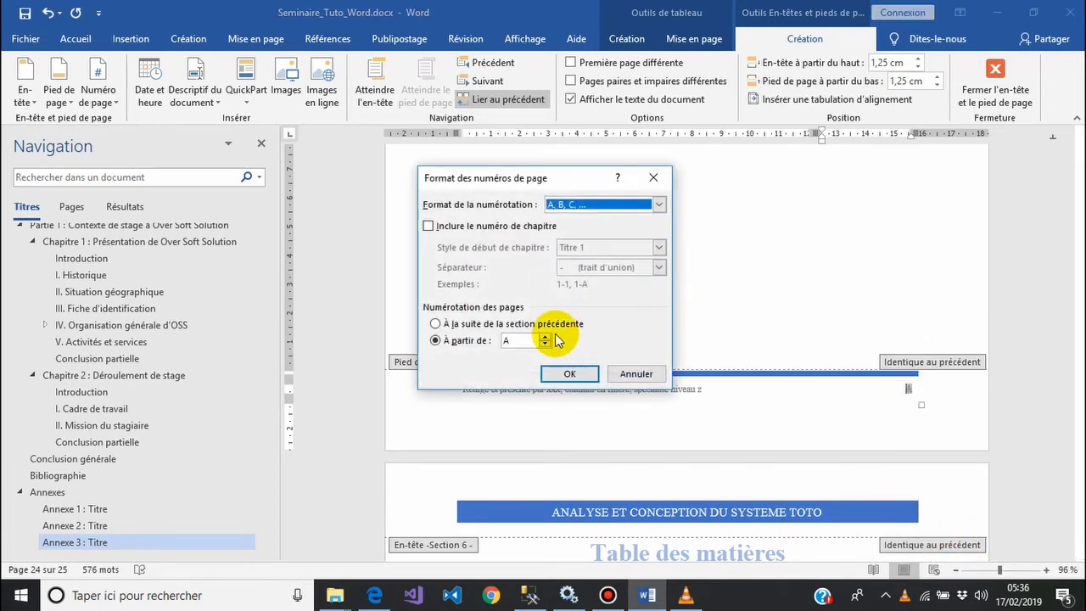
left_click(572, 374)
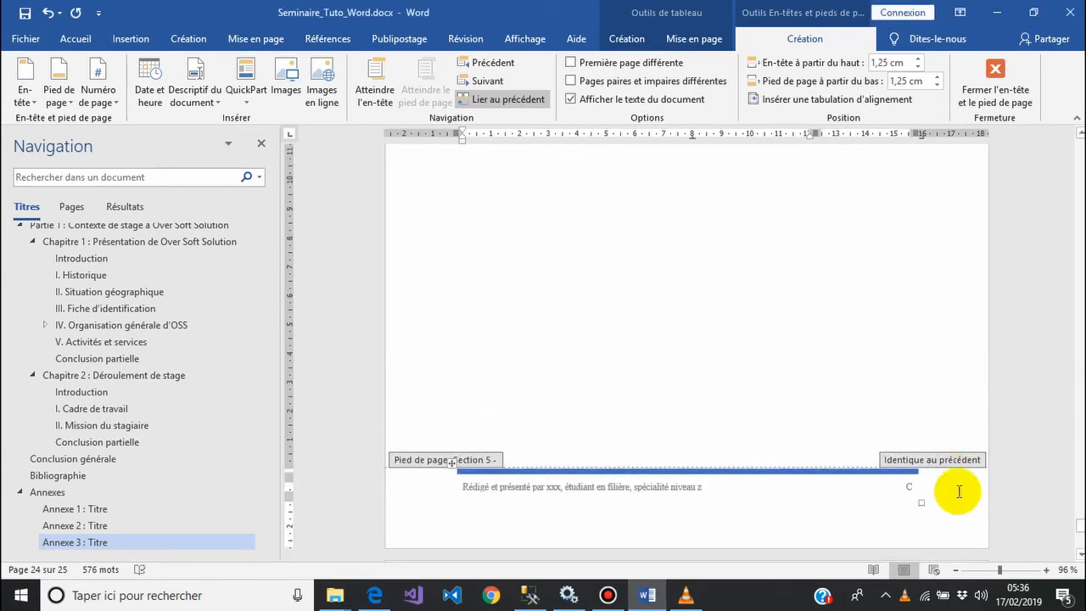
Step: Review the footer page numbers throughout the document, from the Dédicace page to the Table des matières page, and recheck those of the annexes
mouse_move(1077, 526)
left_mouse_down()
mouse_move(1078, 515)
mouse_move(1079, 535)
left_mouse_up()
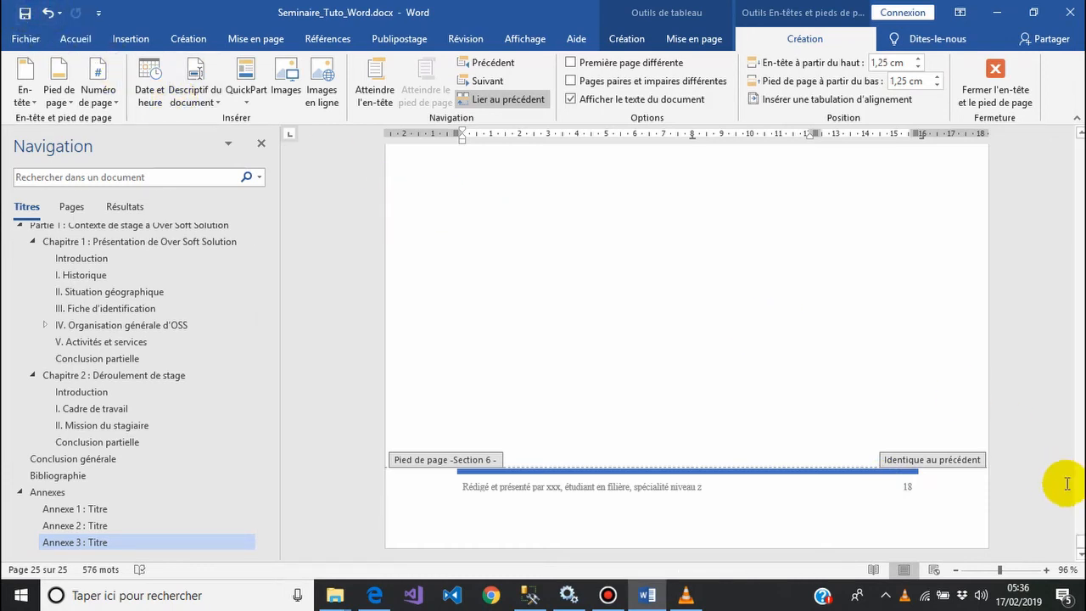
left_click_drag(1079, 542, 1078, 149)
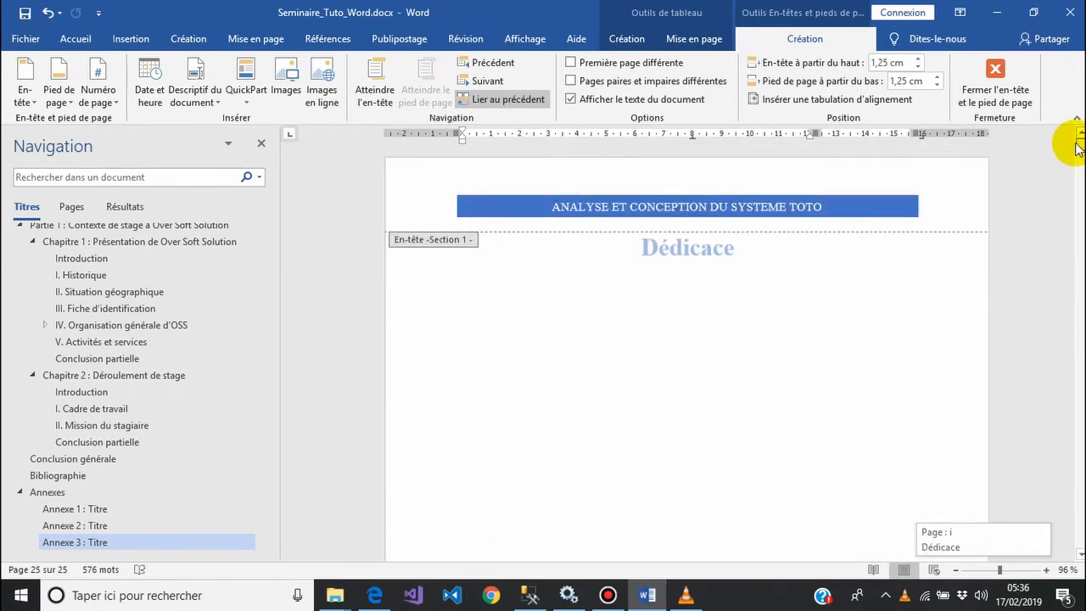
left_click(1079, 556)
left_click(1080, 556)
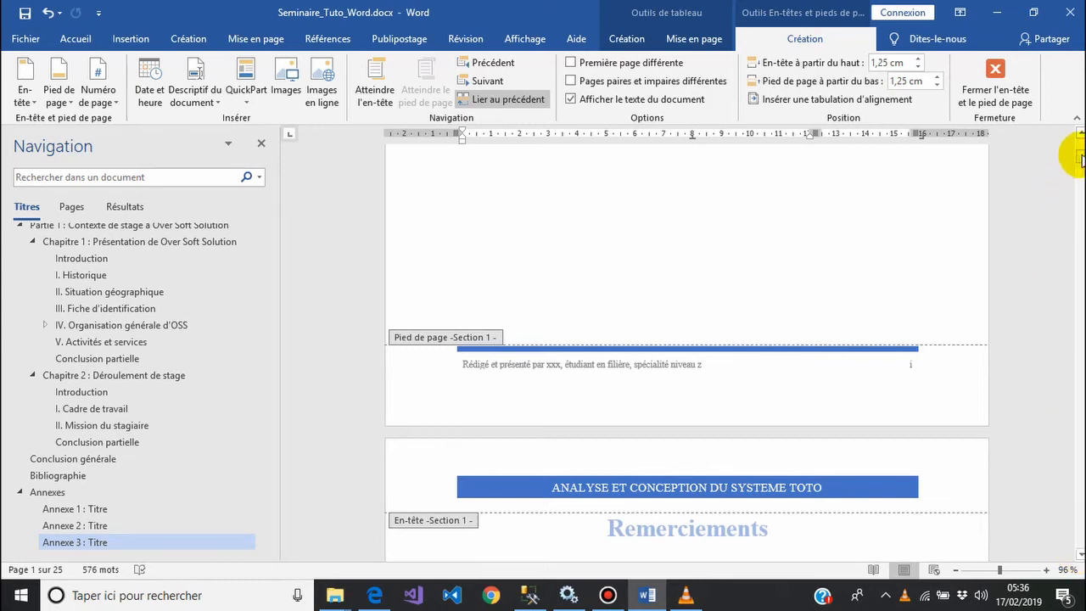
left_click_drag(1080, 155, 1078, 540)
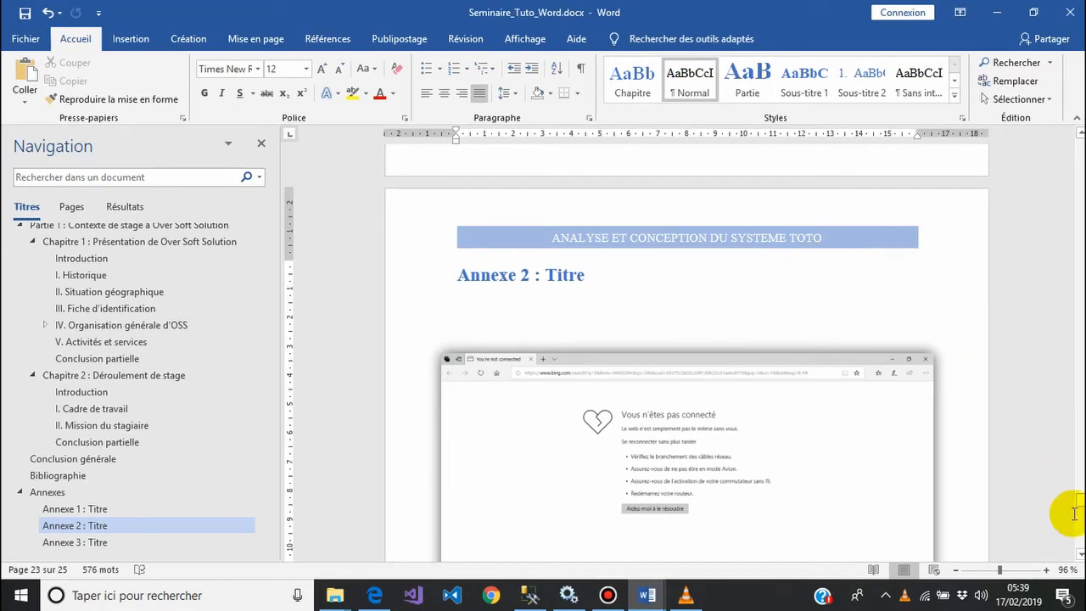
left_click_drag(1080, 504, 1080, 500)
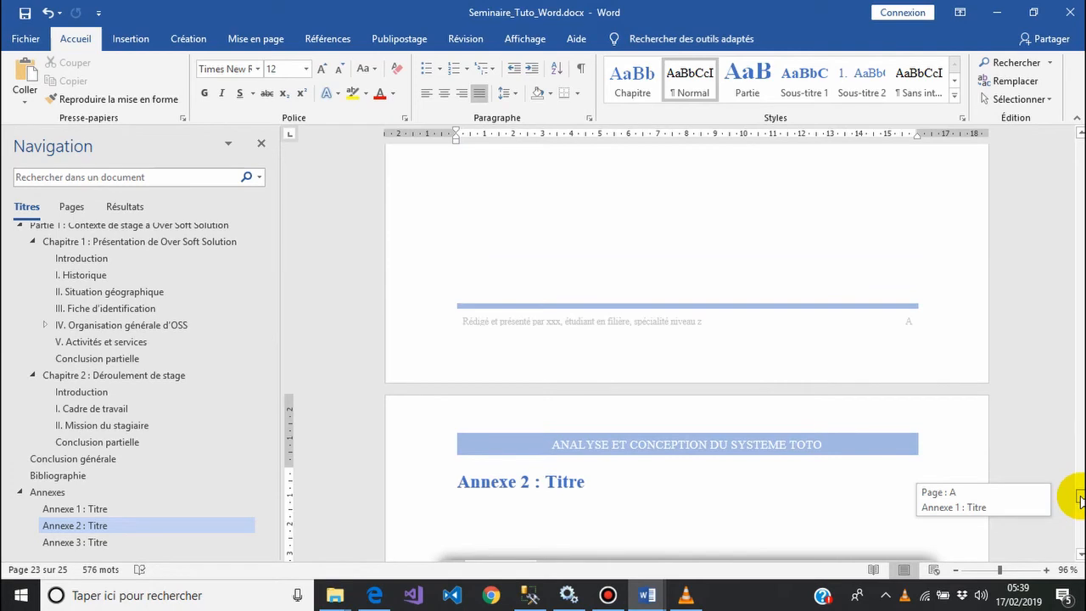
scroll(1080, 501, "down", 1)
double_click(891, 295)
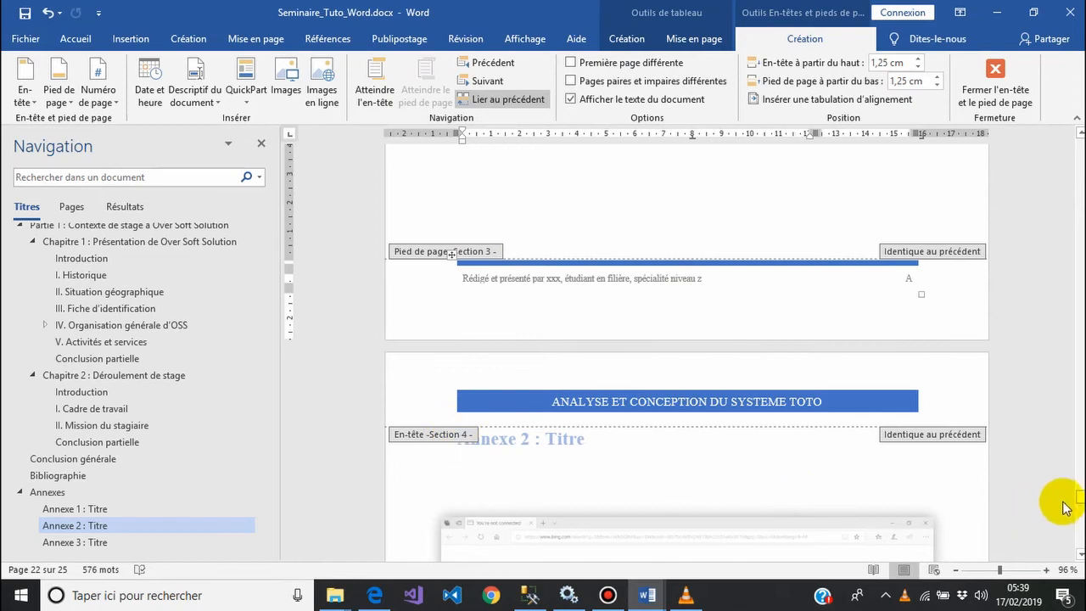
left_click_drag(1081, 501, 1080, 517)
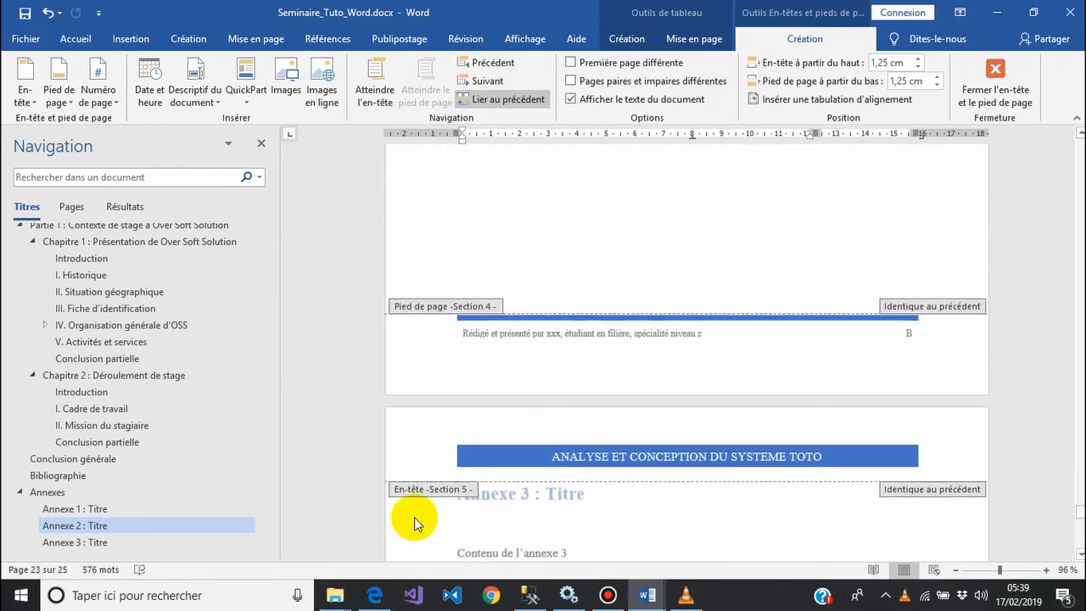
left_click_drag(1080, 513, 1081, 502)
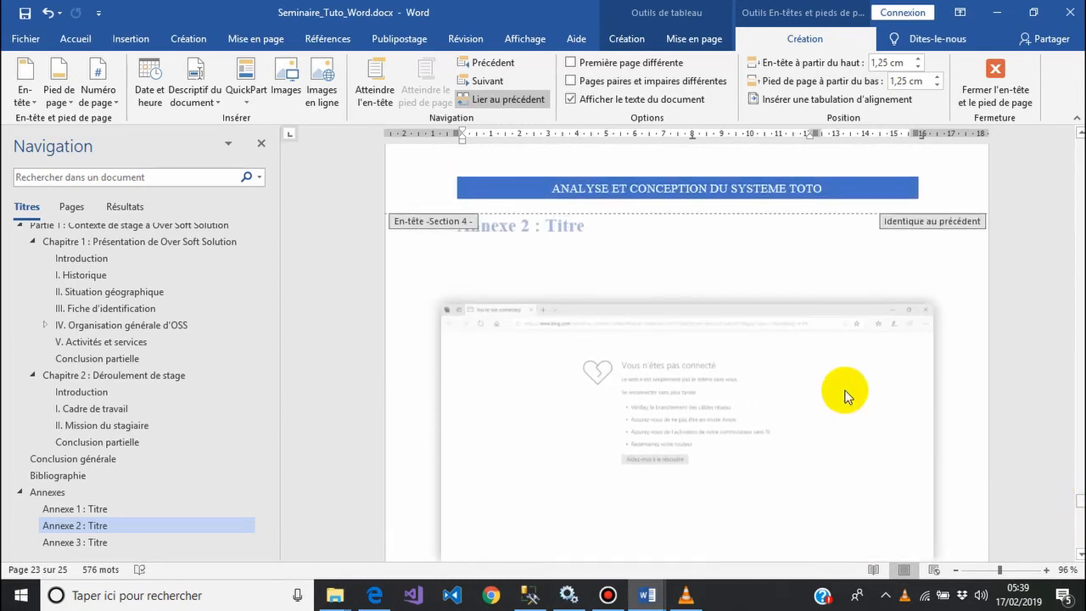
scroll(640, 284, "down", 5)
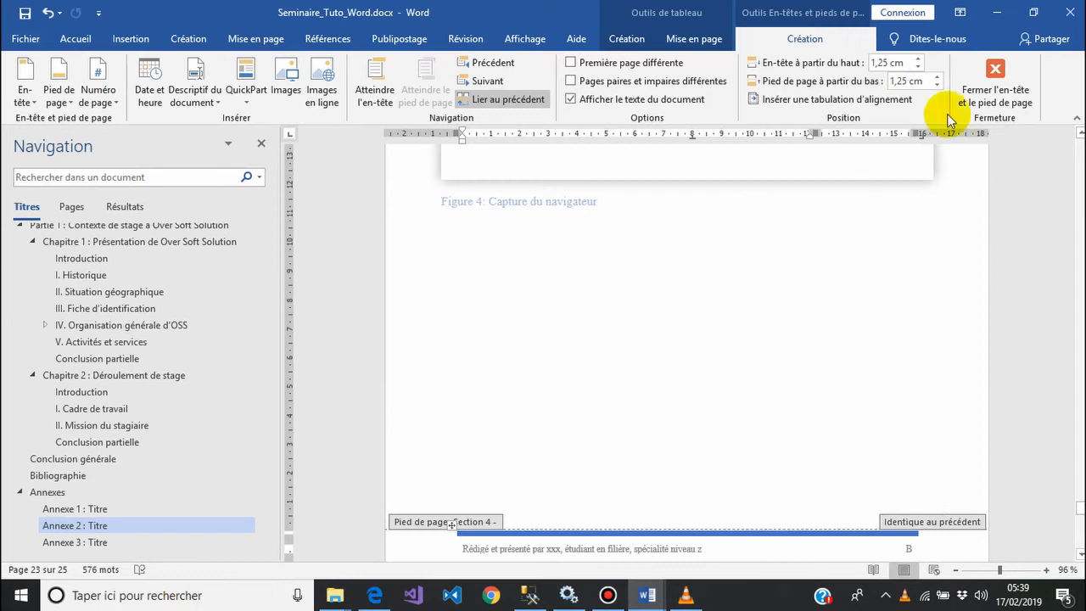
Step: Close the footer editing, set the orientation of the Annexe 2 page to Paysage and save the document
left_click(994, 89)
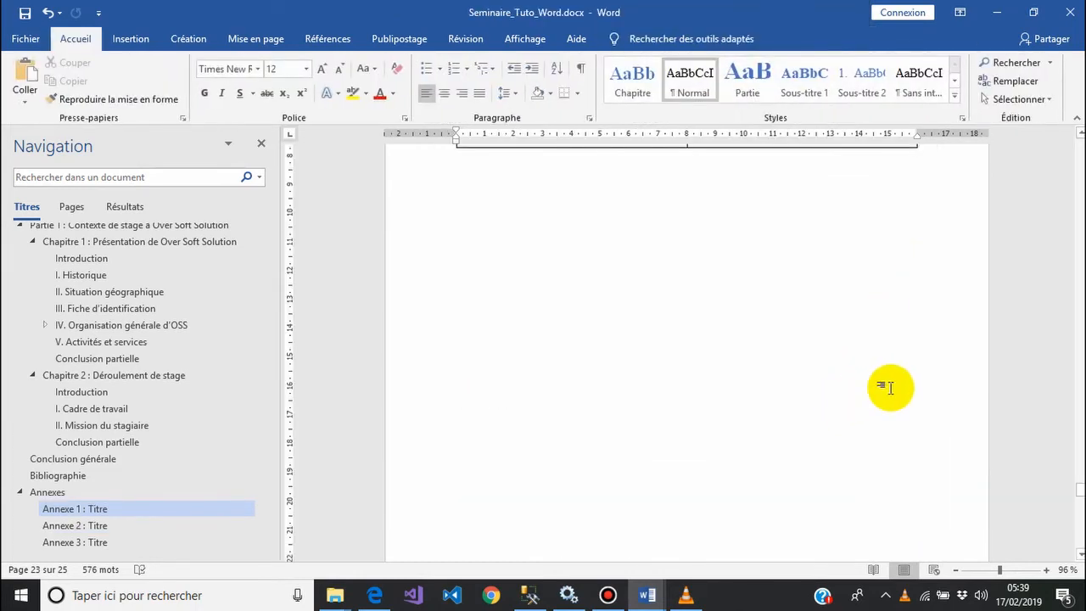
scroll(893, 393, "down", 5)
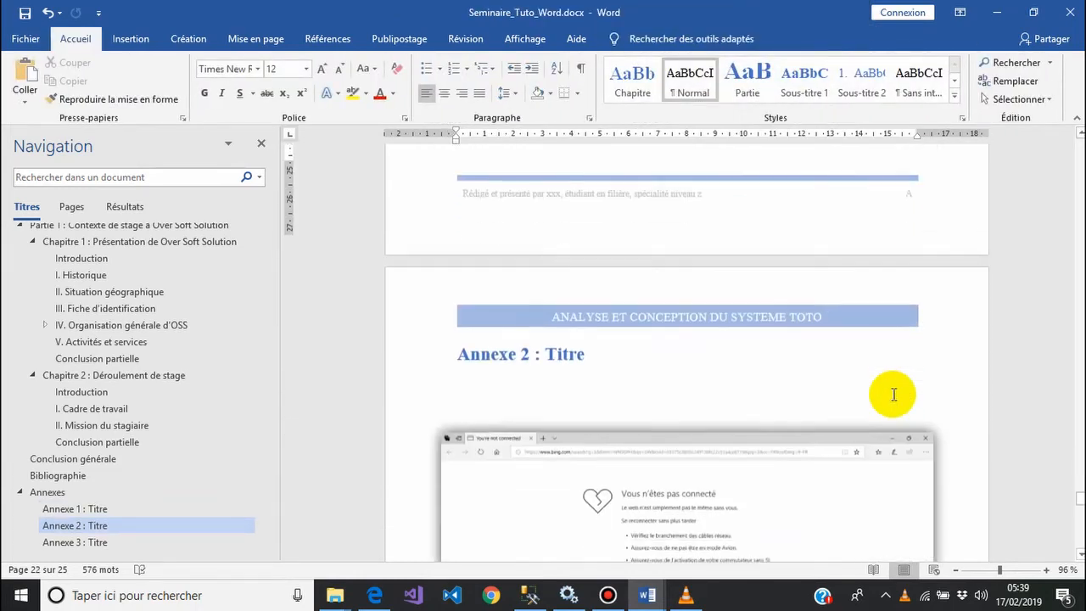
left_click(597, 351)
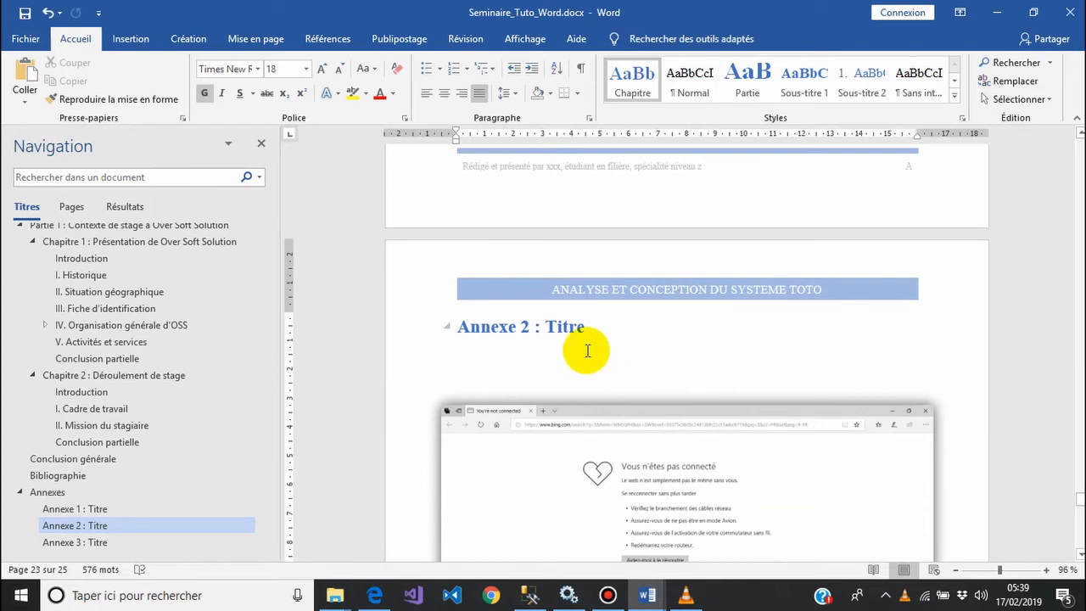
left_click(273, 40)
left_click(70, 98)
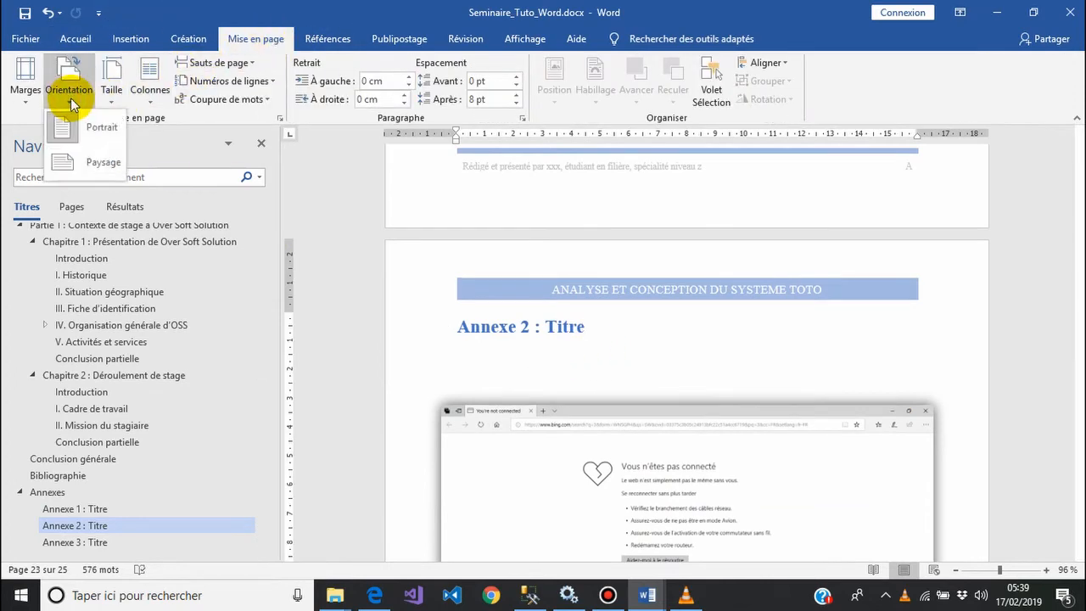
left_click(94, 163)
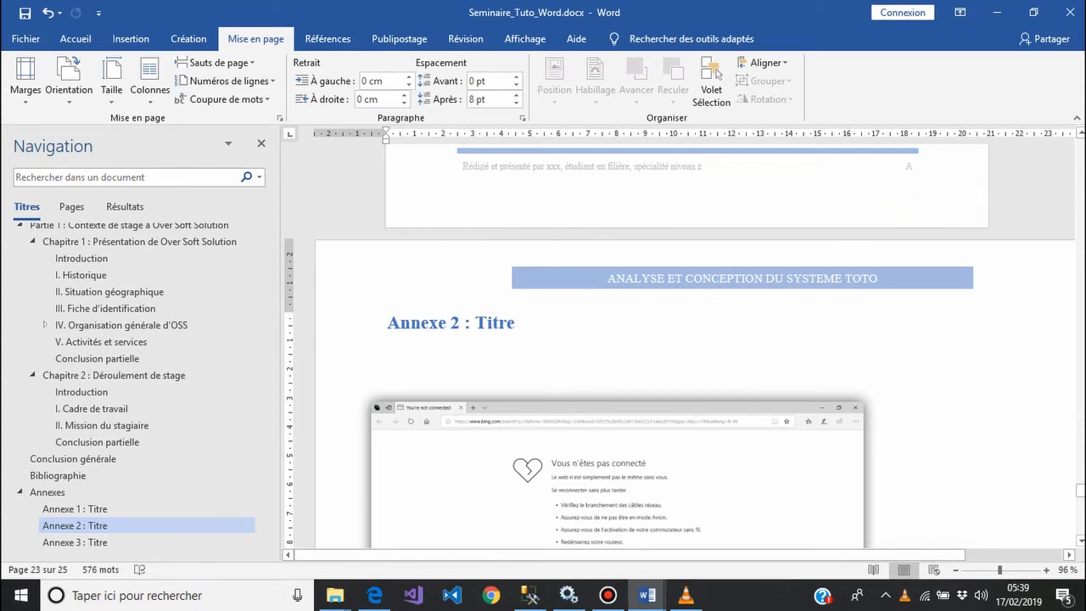
mouse_move(1080, 491)
left_mouse_down()
mouse_move(1081, 502)
mouse_move(1081, 492)
left_mouse_up()
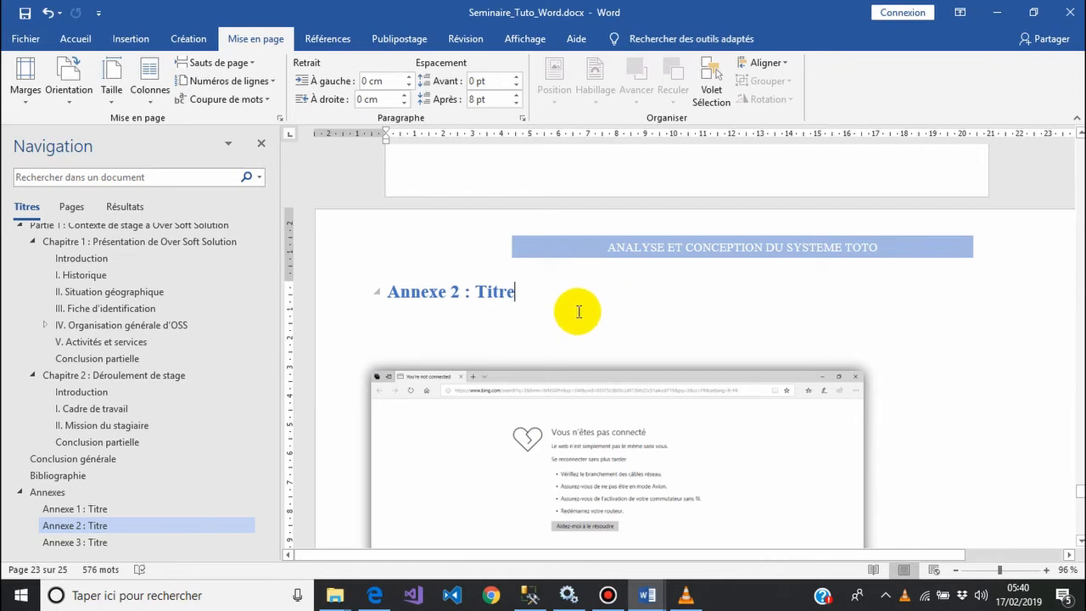
left_click(61, 100)
left_click(59, 100)
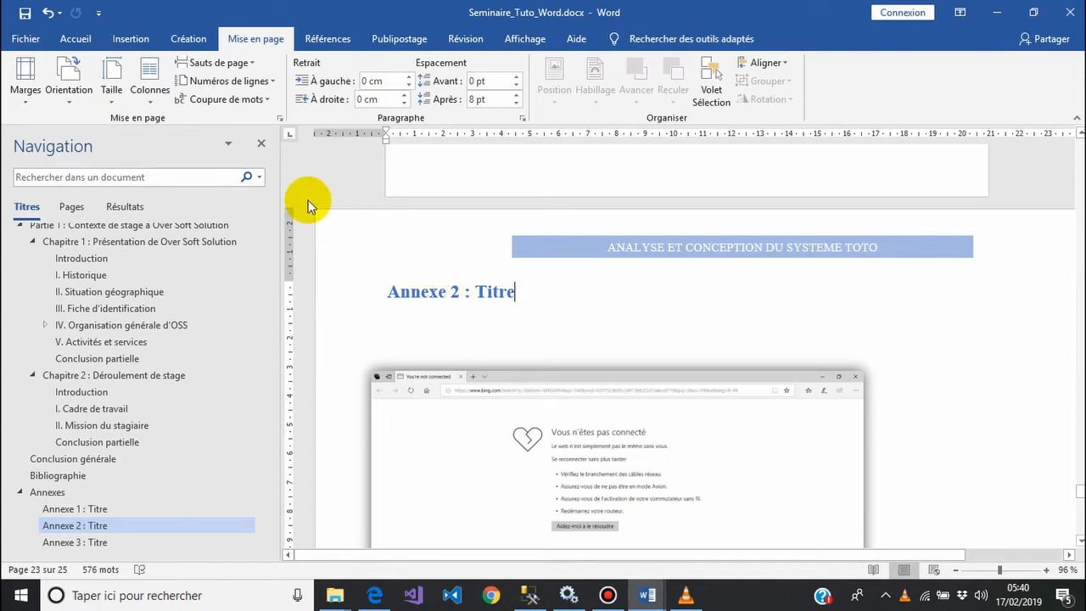
left_click(23, 16)
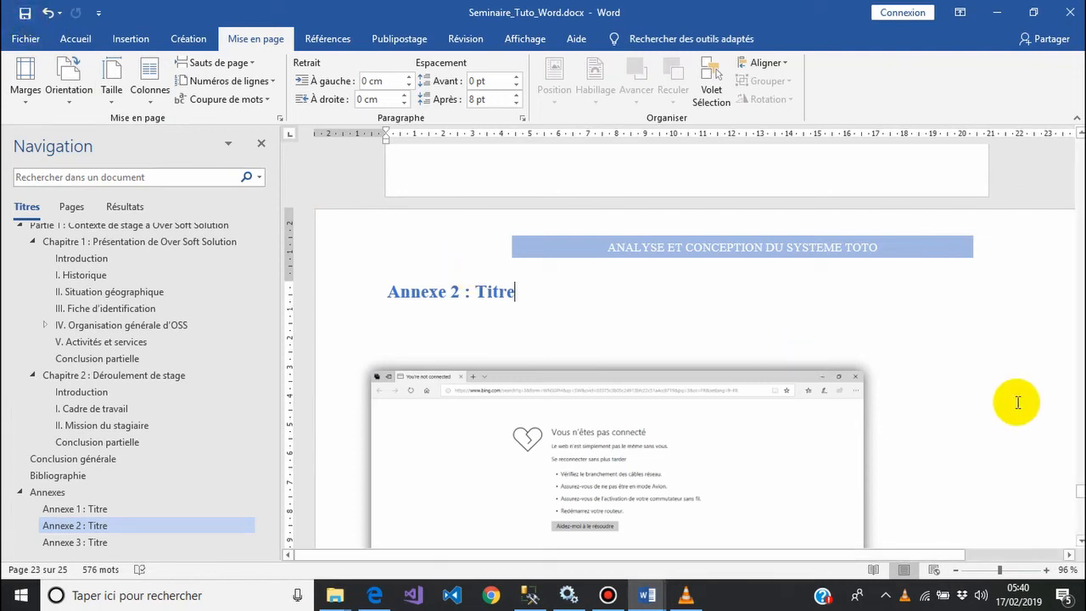
mouse_move(1079, 490)
left_mouse_down()
mouse_move(1079, 504)
mouse_move(1079, 482)
mouse_move(1078, 491)
left_mouse_up()
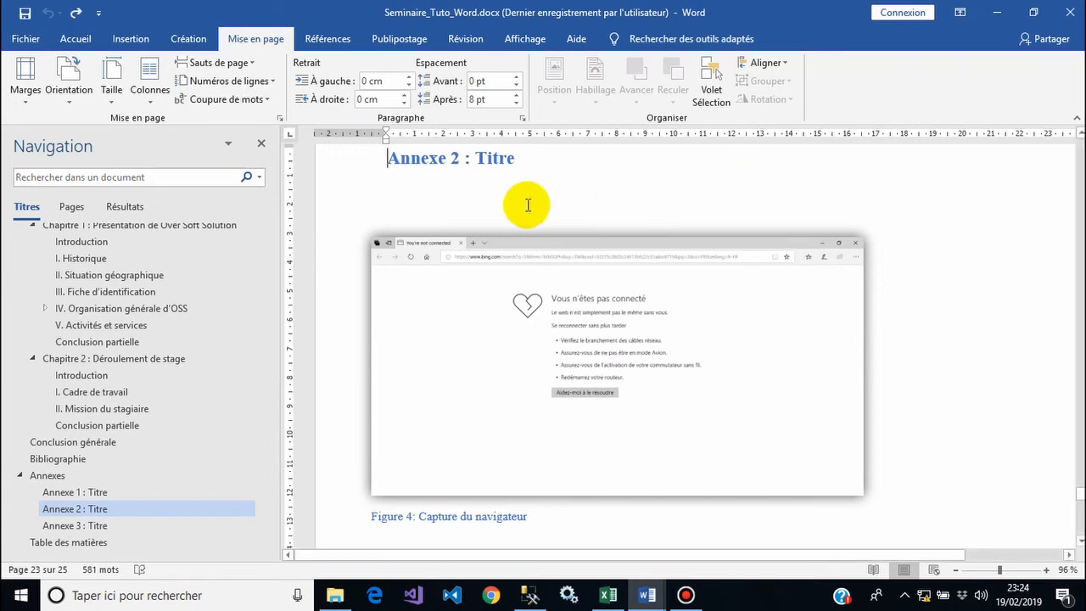
Step: Insert a "Page suivante" section break just before the Dédicace title to create a blank page at the start of the document
left_click_drag(265, 392, 223, 261)
left_click(122, 233)
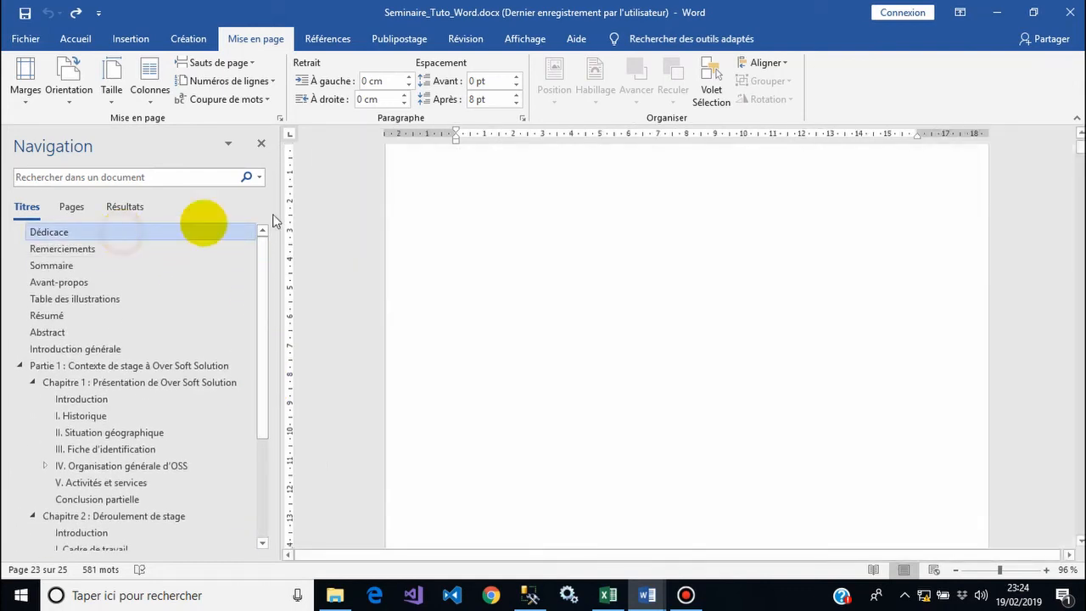
left_click_drag(1079, 141, 1079, 142)
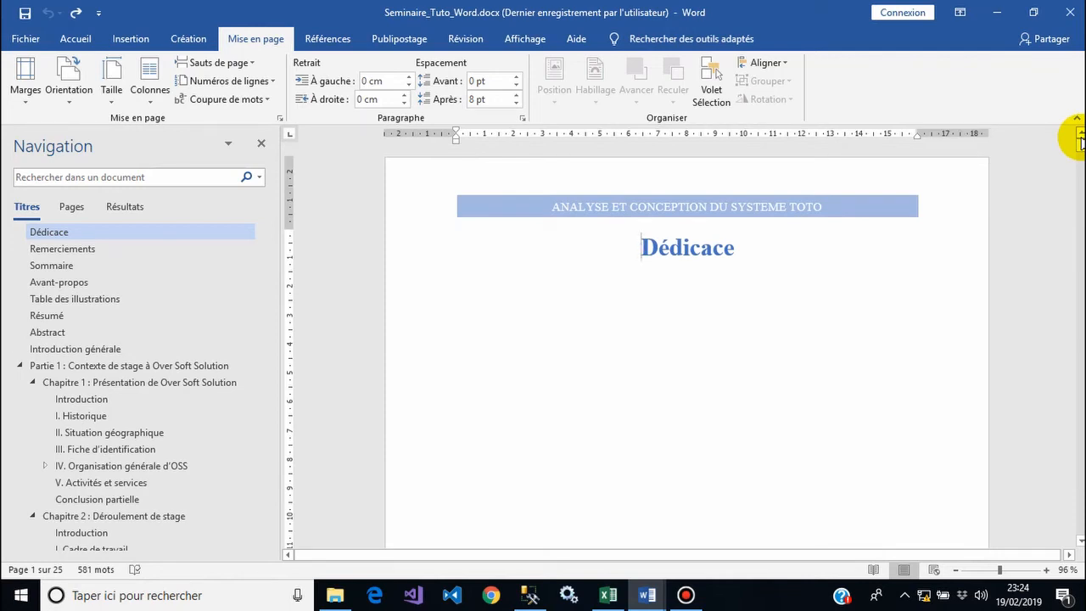
left_click_drag(1080, 138, 1081, 161)
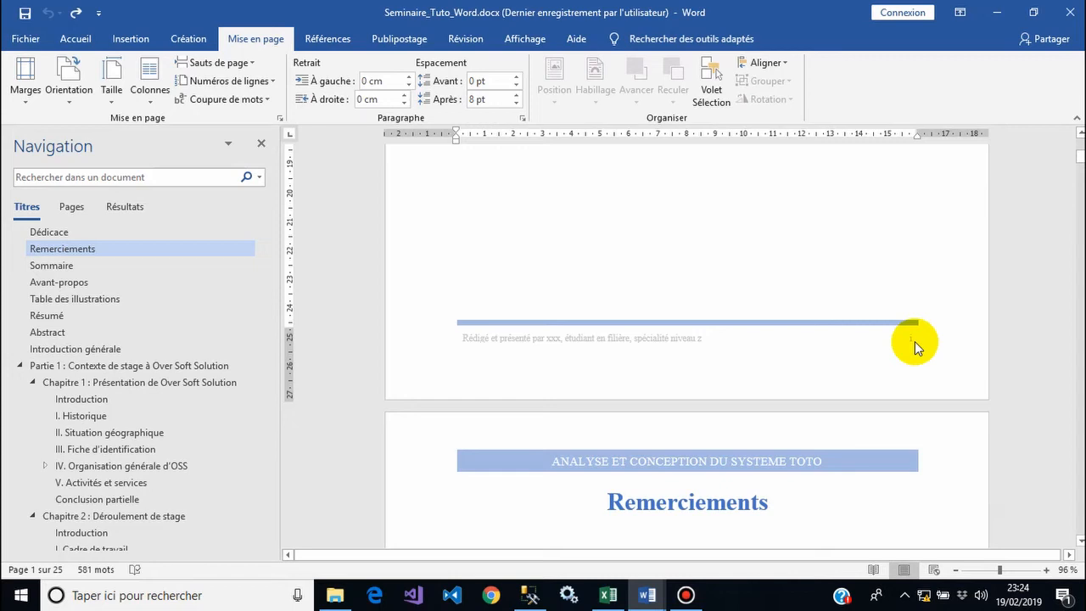
left_click_drag(1078, 158, 1079, 142)
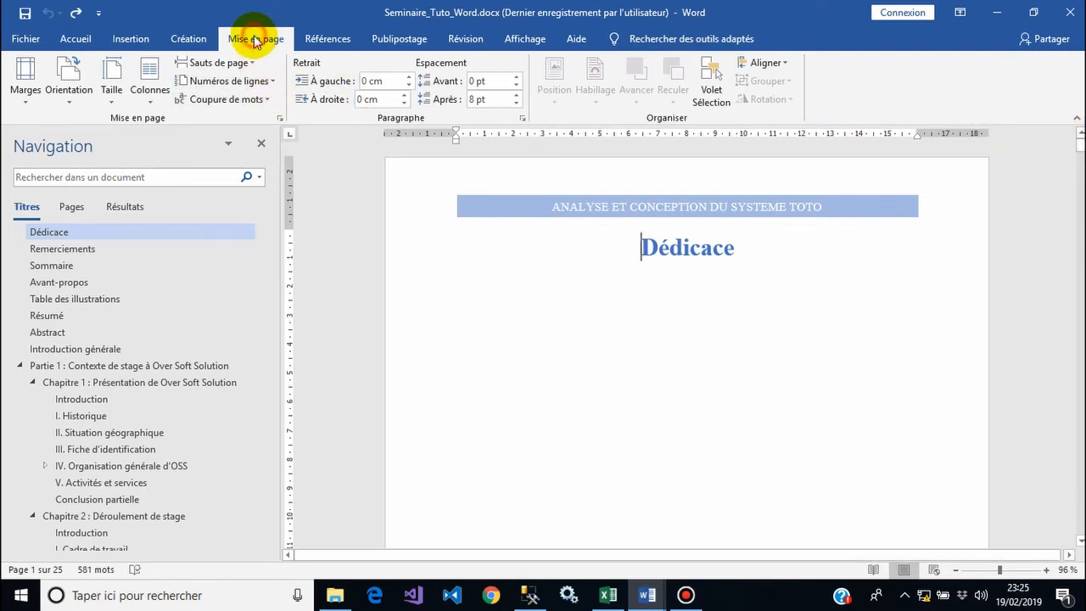
left_click(241, 62)
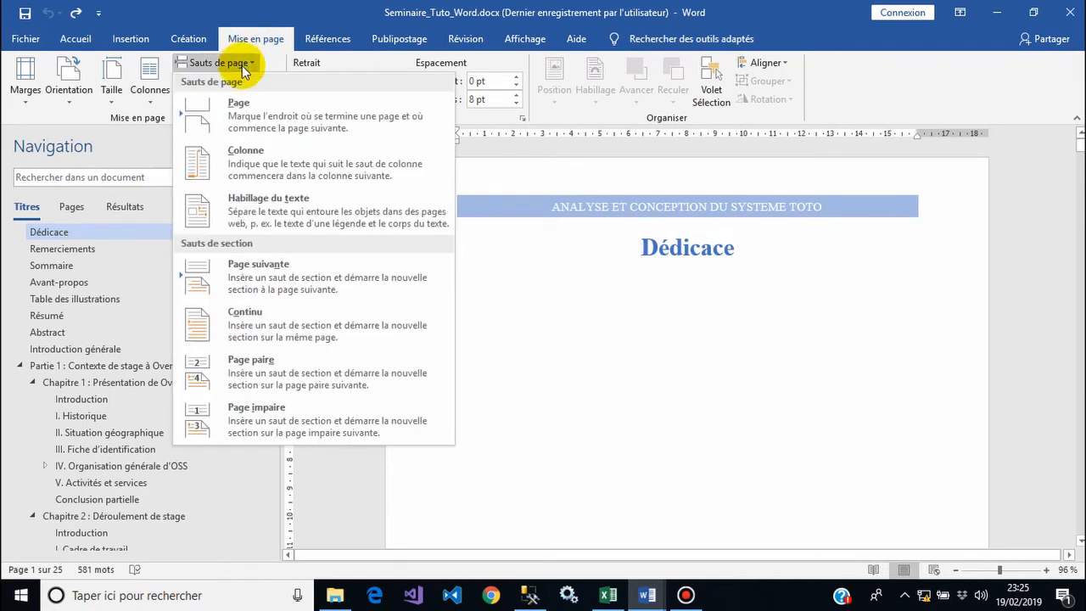
left_click(269, 268)
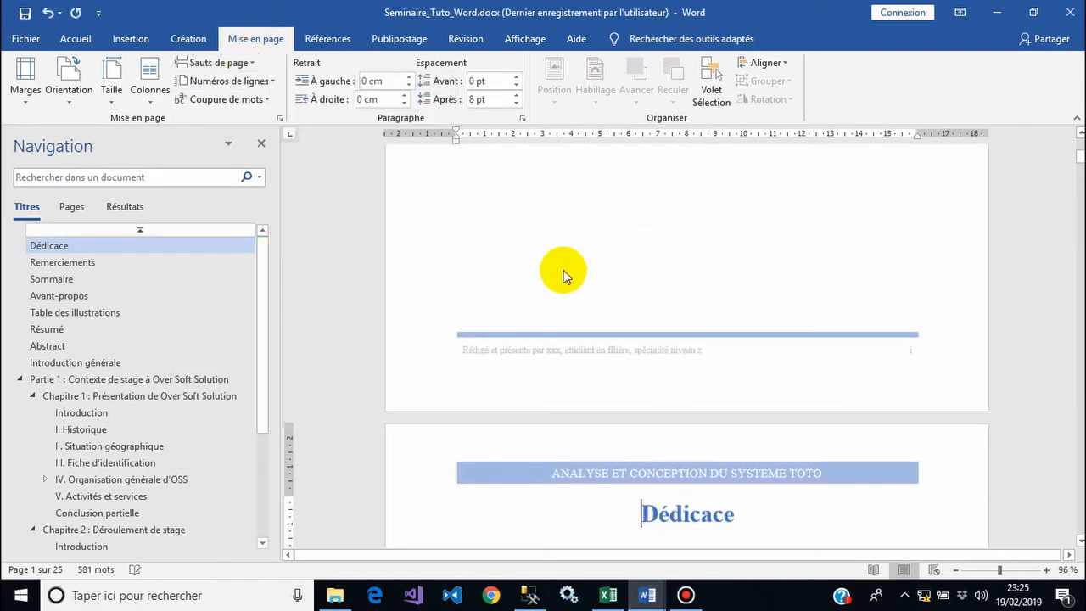
Step: Set the section 2 footer's page numbering, on the Dédicace page, to start at i
left_click_drag(1078, 156, 1078, 173)
double_click(902, 325)
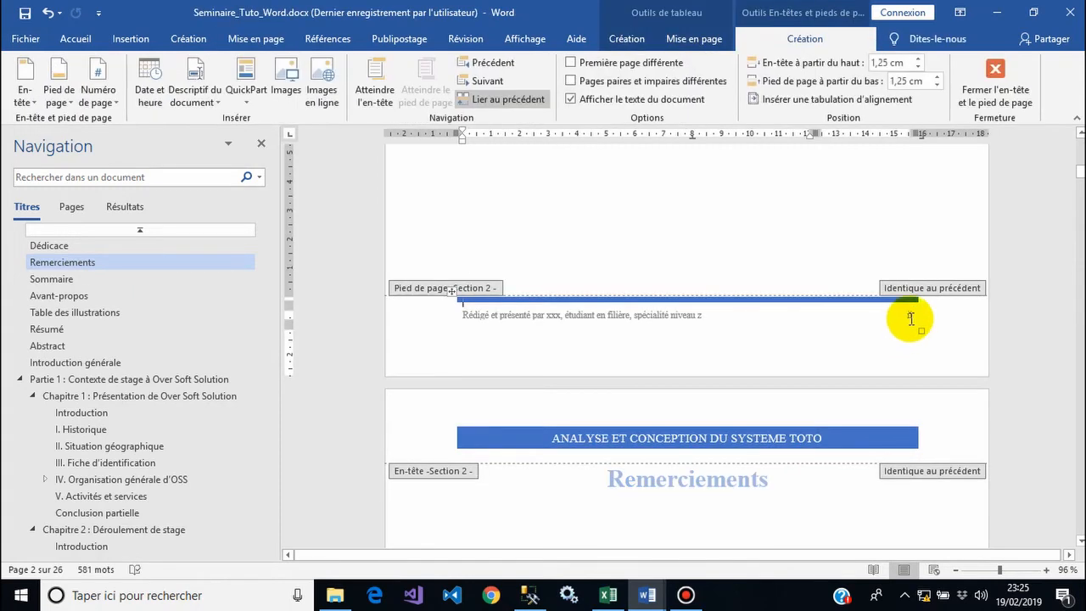
left_click(908, 318)
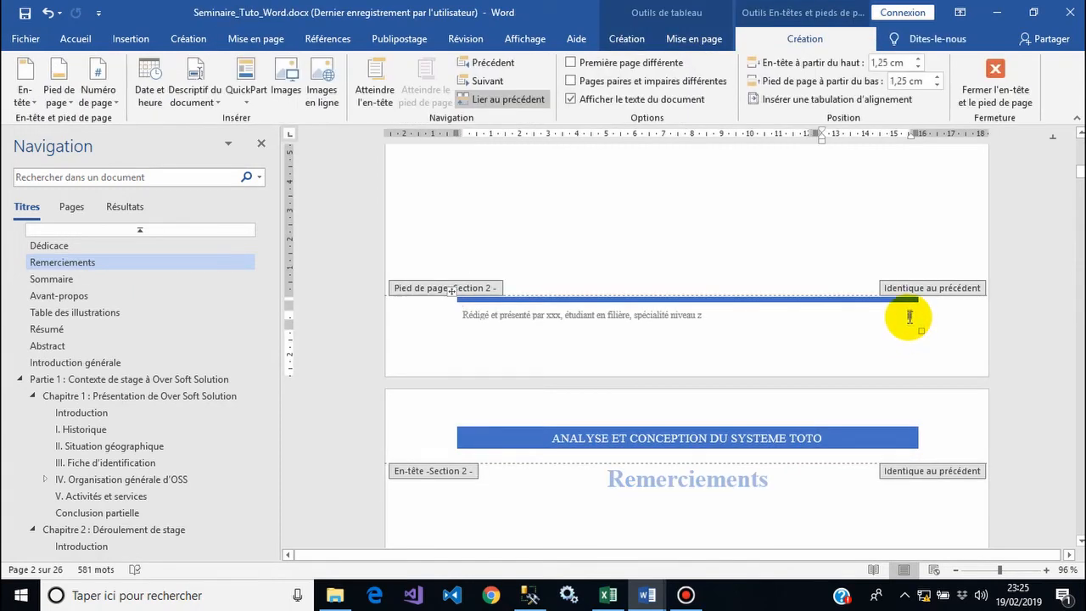
right_click(908, 317)
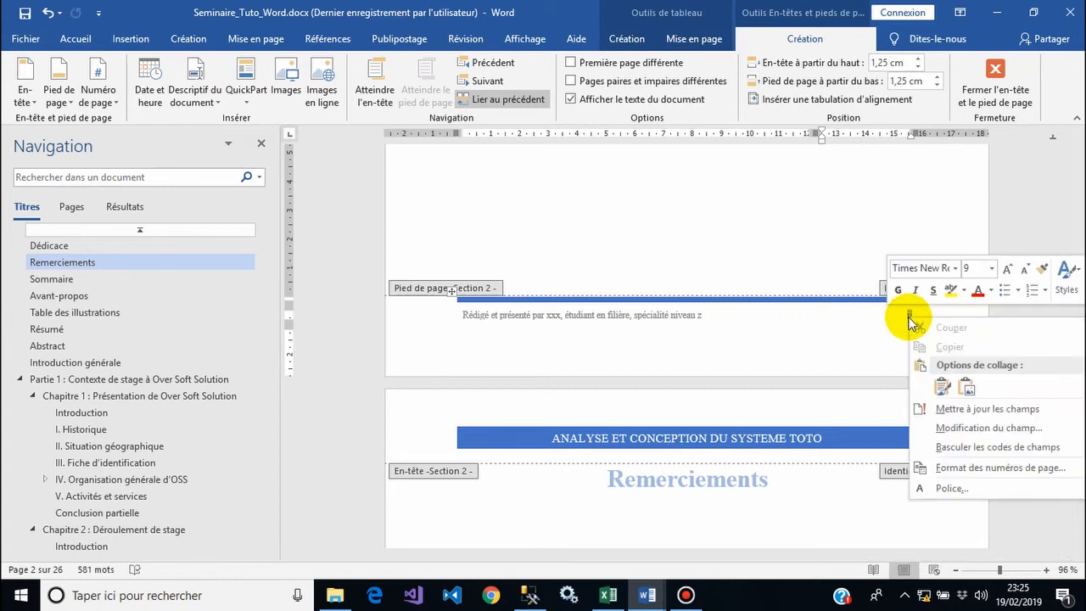
left_click(956, 469)
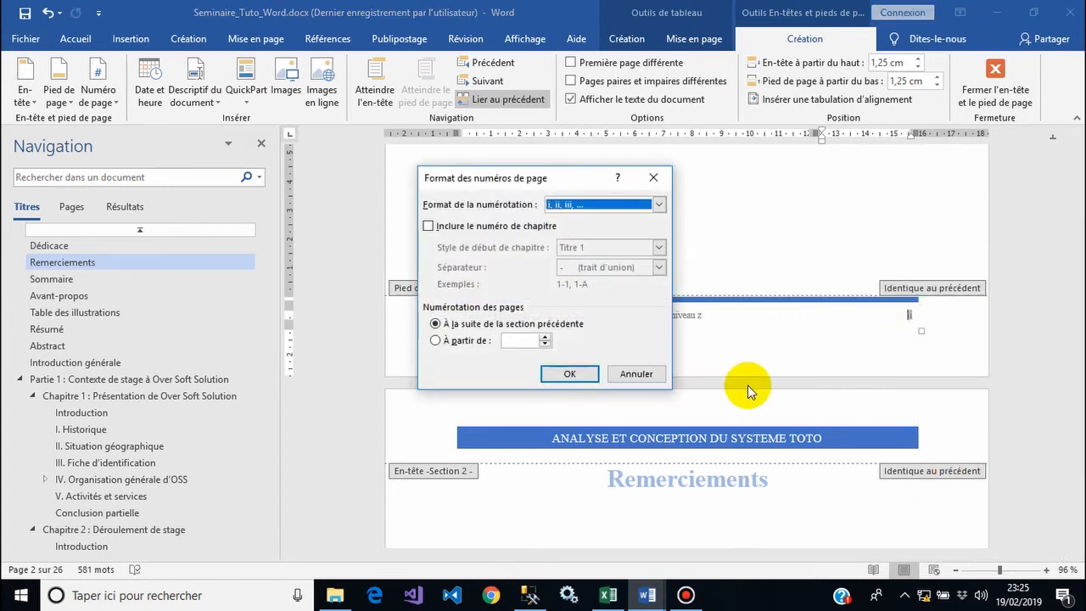
left_click(465, 345)
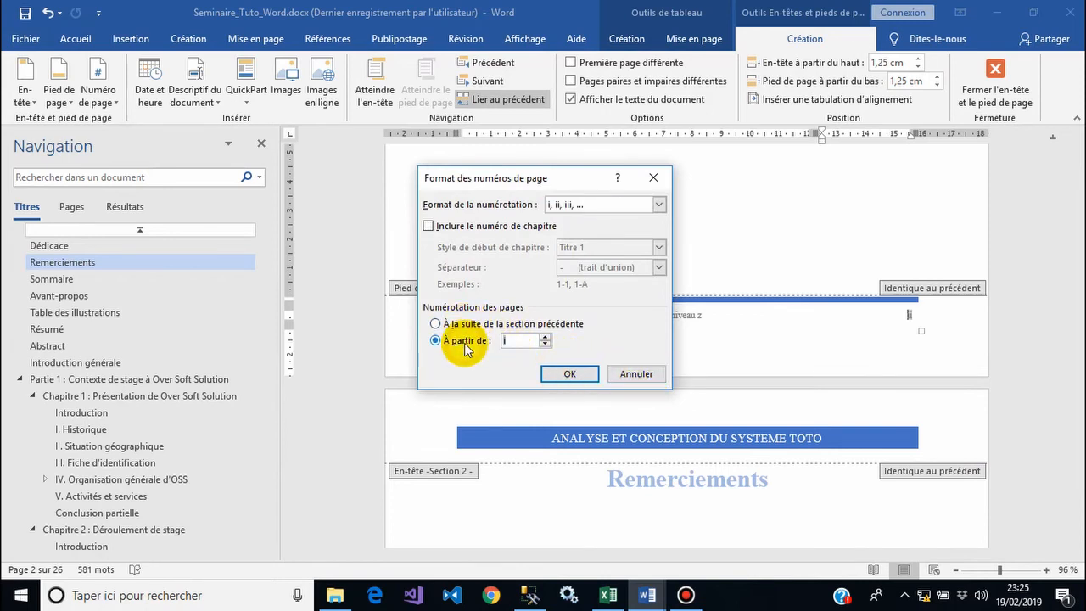
left_click(567, 374)
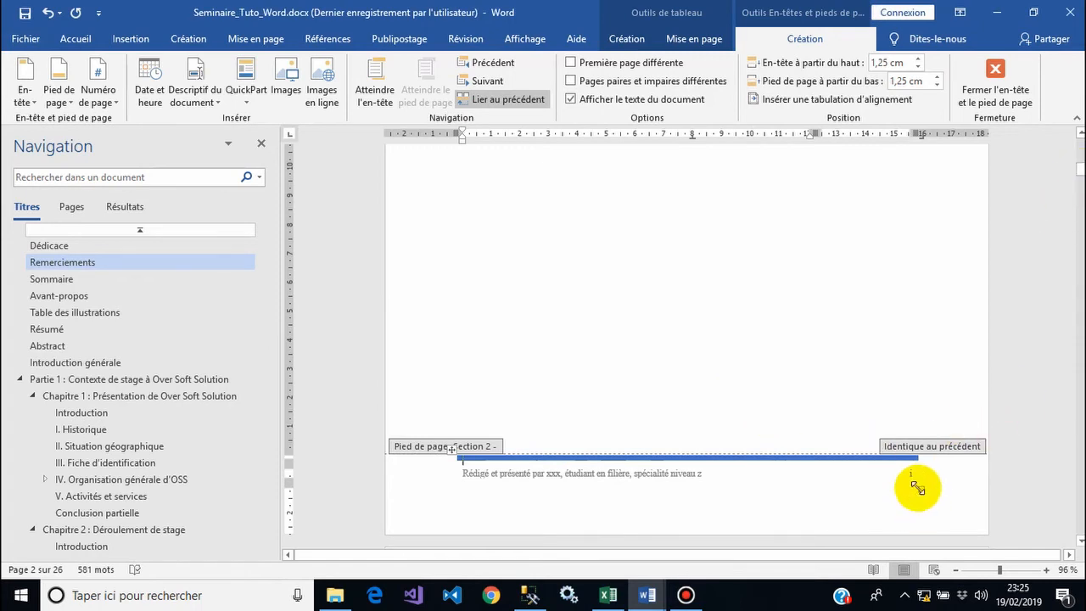
Step: Enable "Première page différente" for the section 1 header and footer on the blank first page, and close the header editing
left_click_drag(1080, 167, 1080, 145)
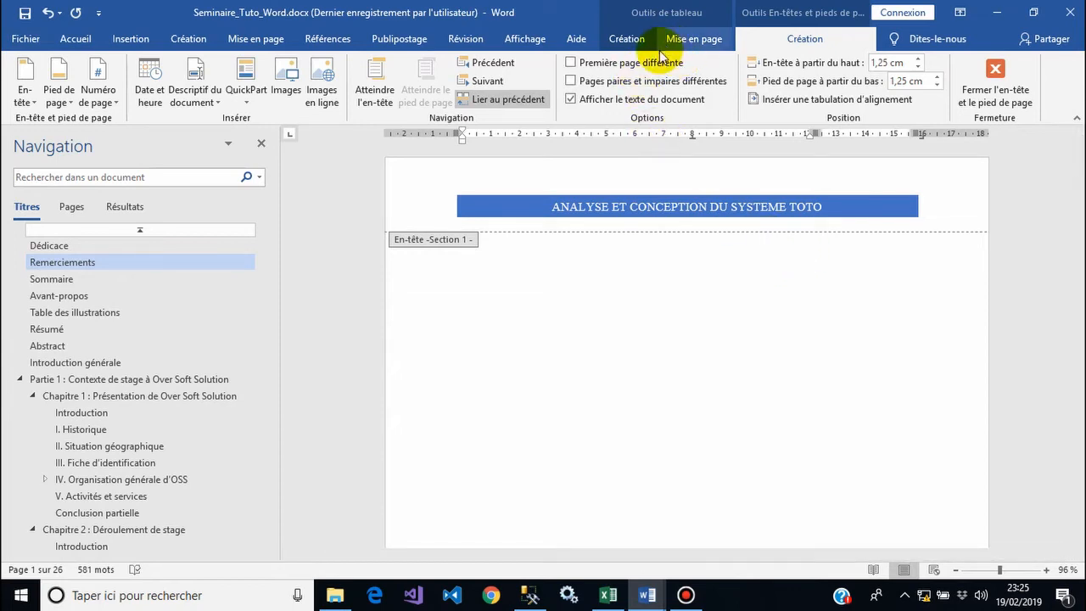
left_click(431, 210)
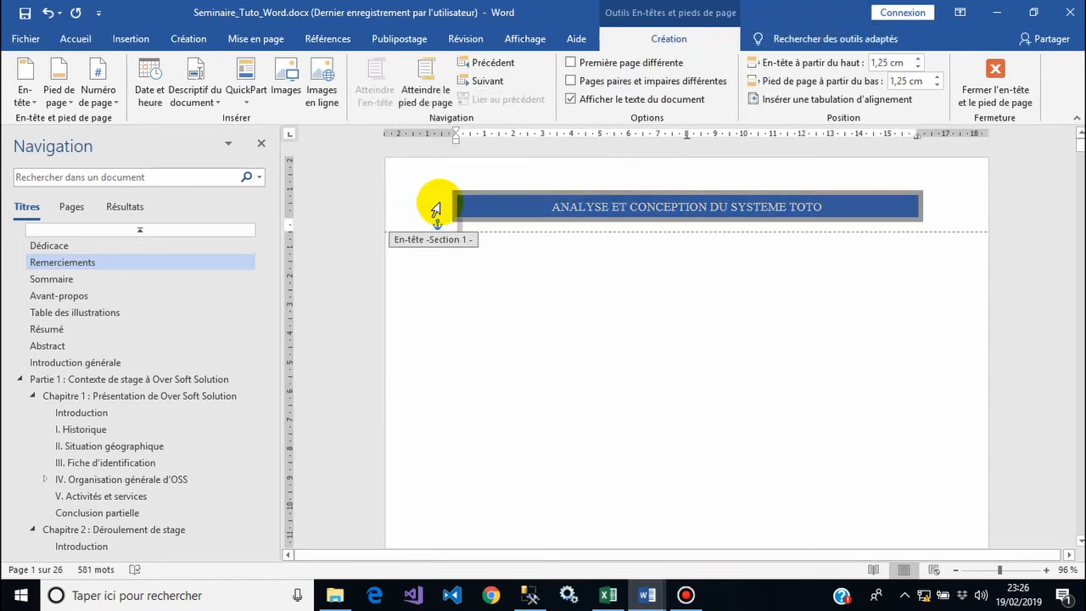
left_click(498, 183)
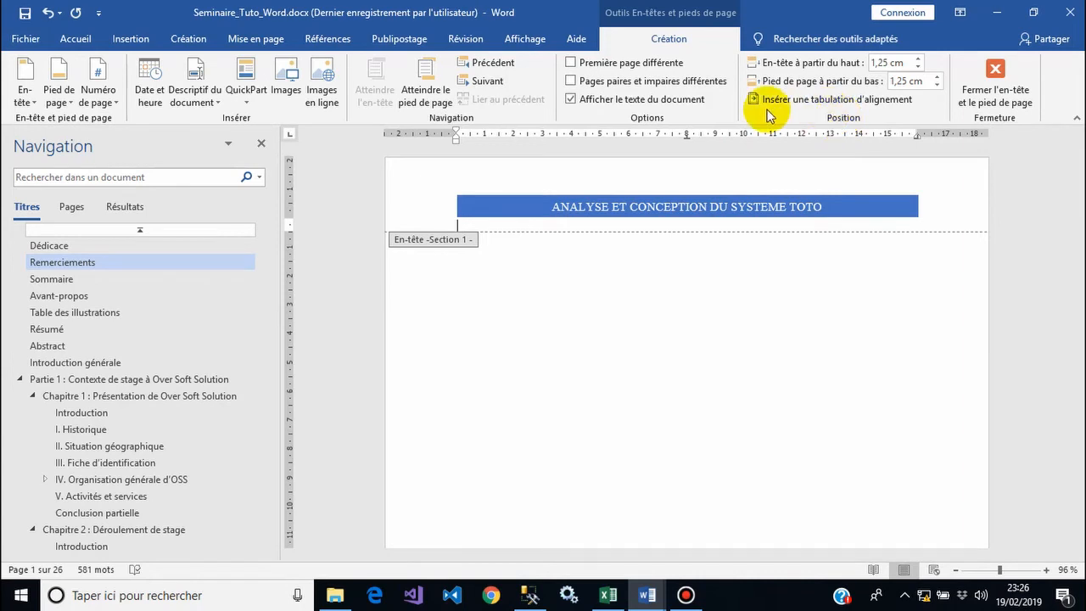
left_click(650, 68)
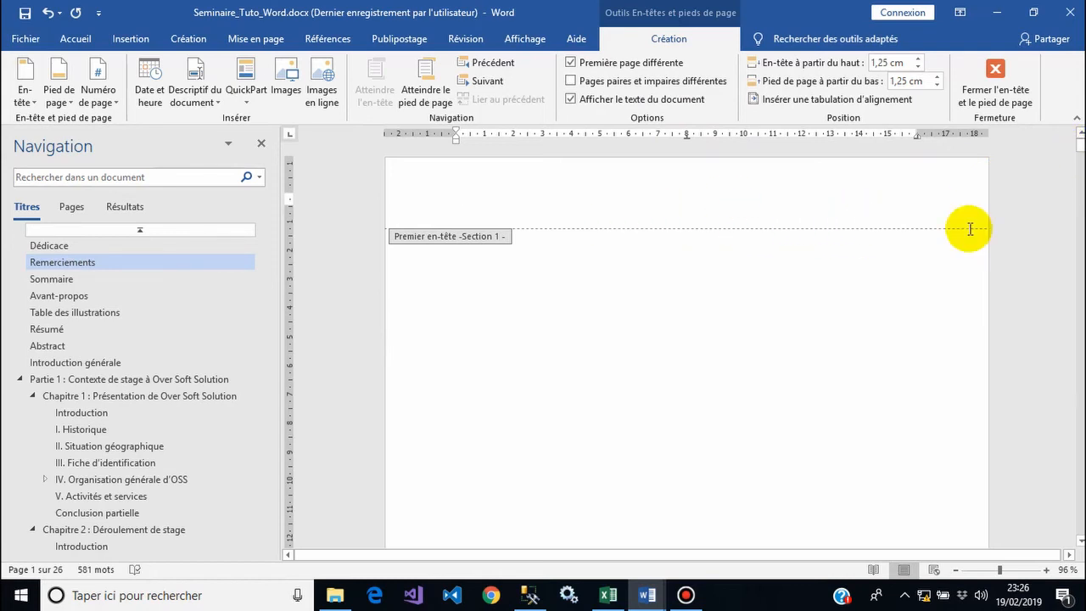
left_click_drag(1081, 145, 1080, 158)
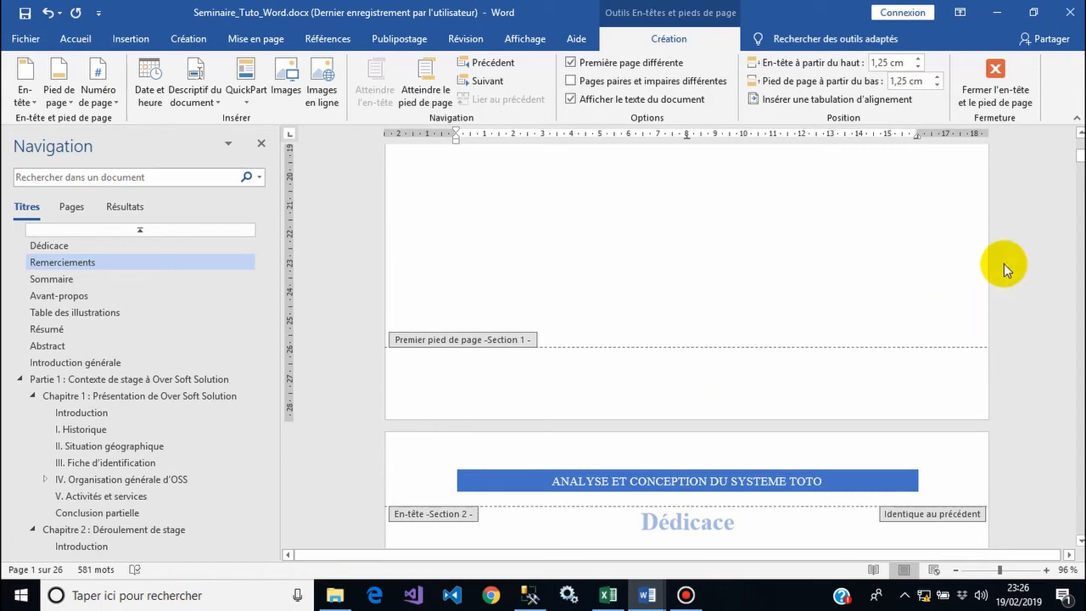
mouse_move(1081, 156)
left_mouse_down()
mouse_move(1080, 199)
mouse_move(1080, 149)
left_mouse_up()
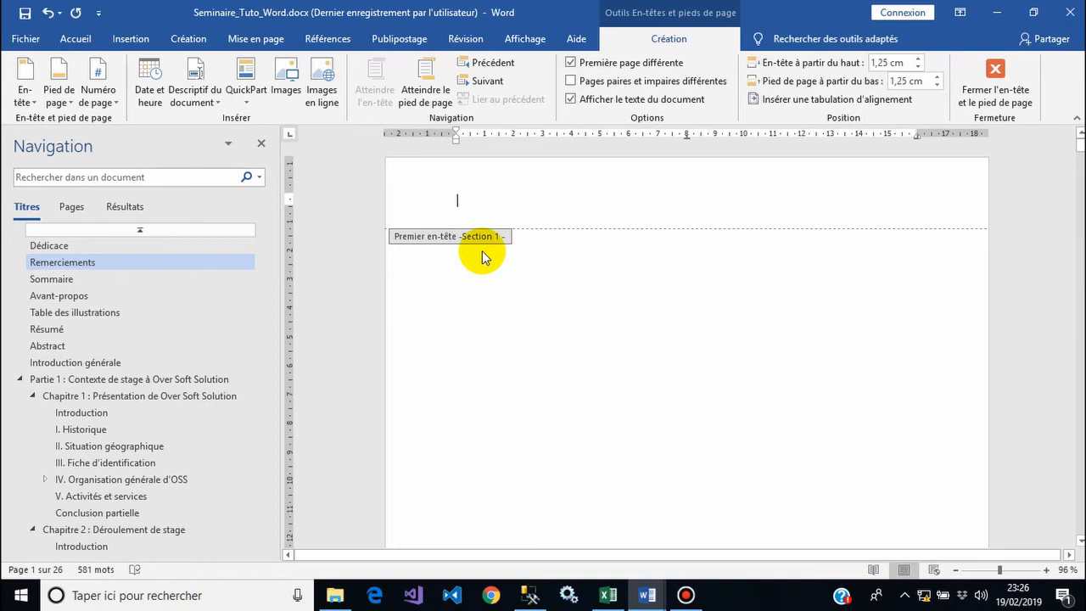
left_click(1006, 86)
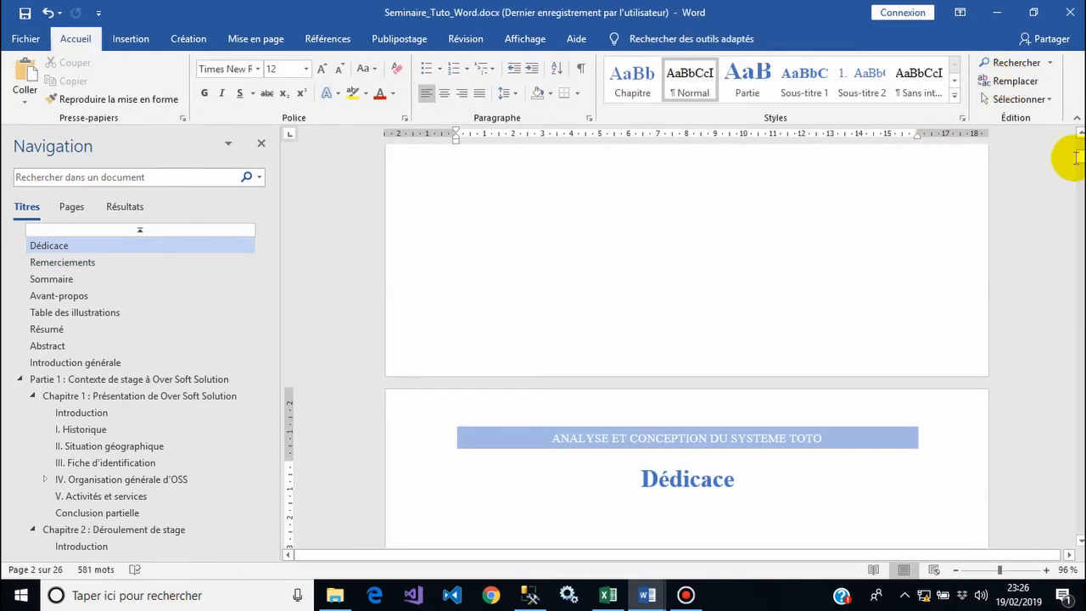
Step: Start a page border for the blank first page, using the Encadrement type
left_click_drag(1080, 157, 1061, 146)
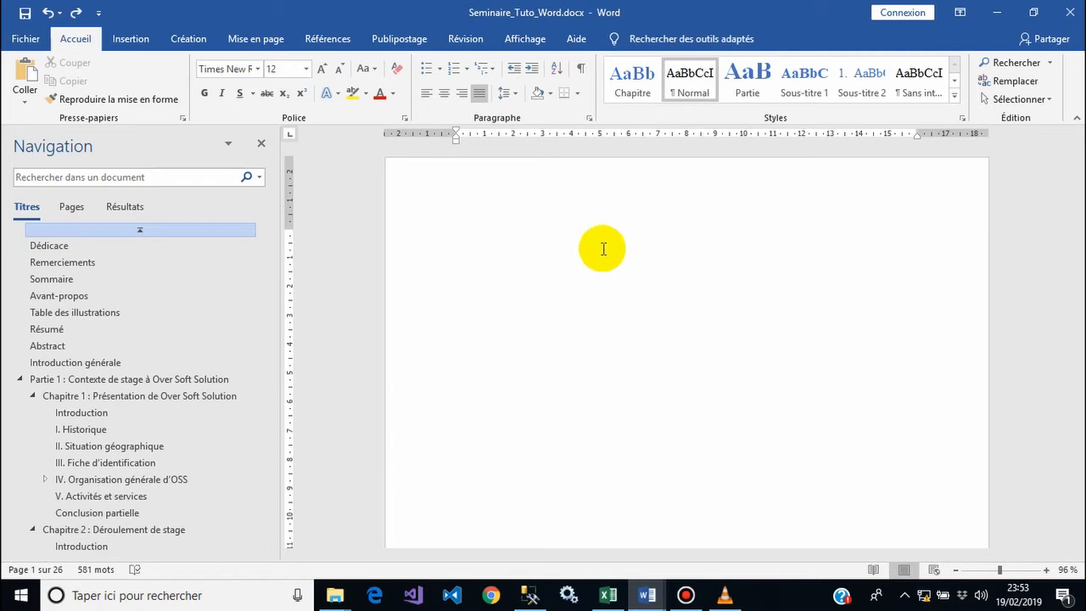
left_click(179, 36)
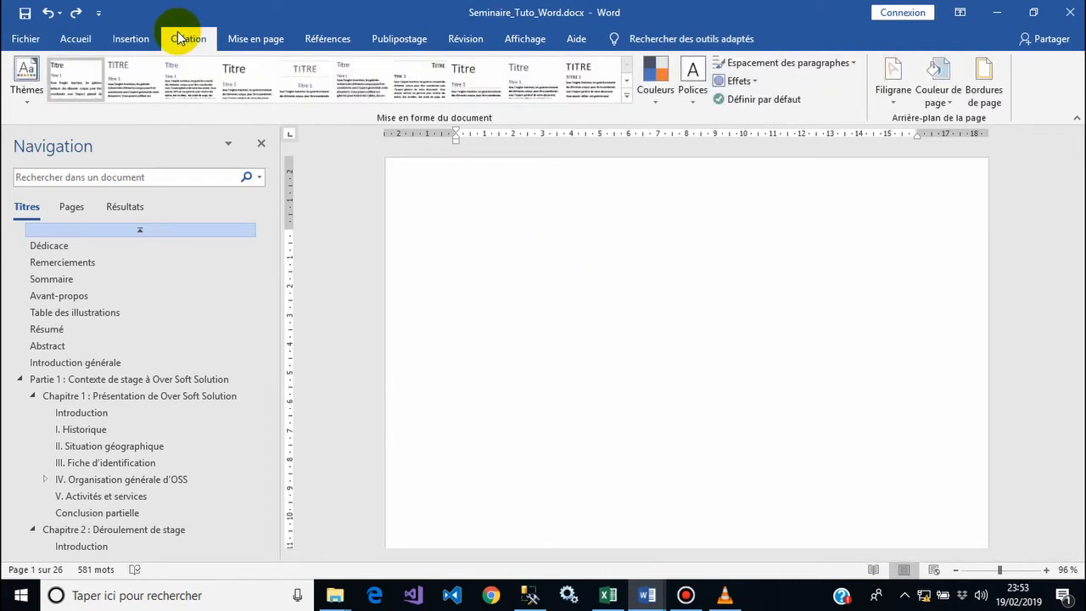
left_click(986, 95)
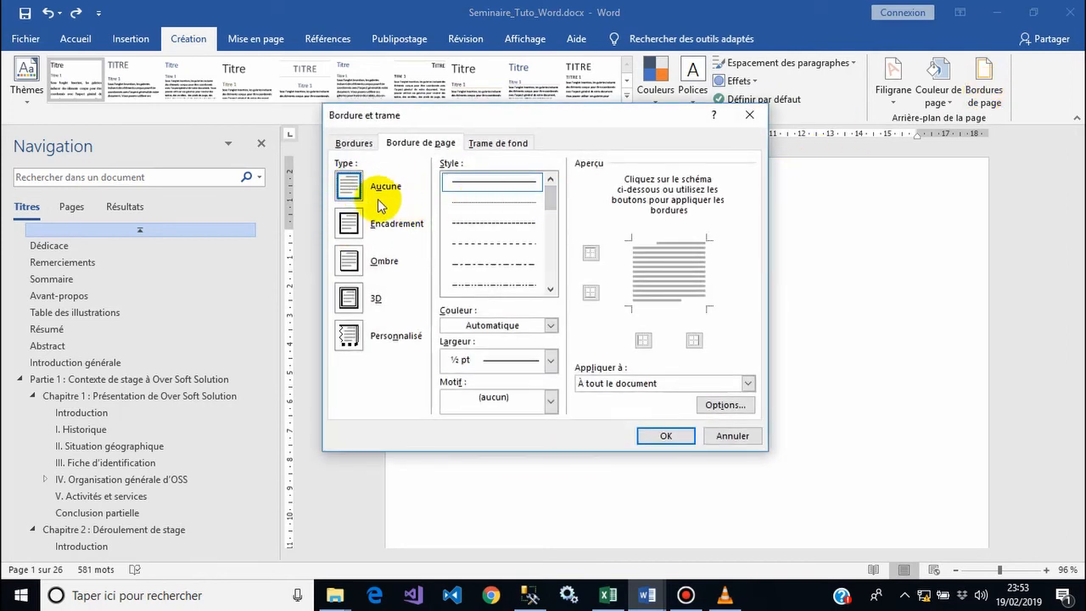
left_click(350, 225)
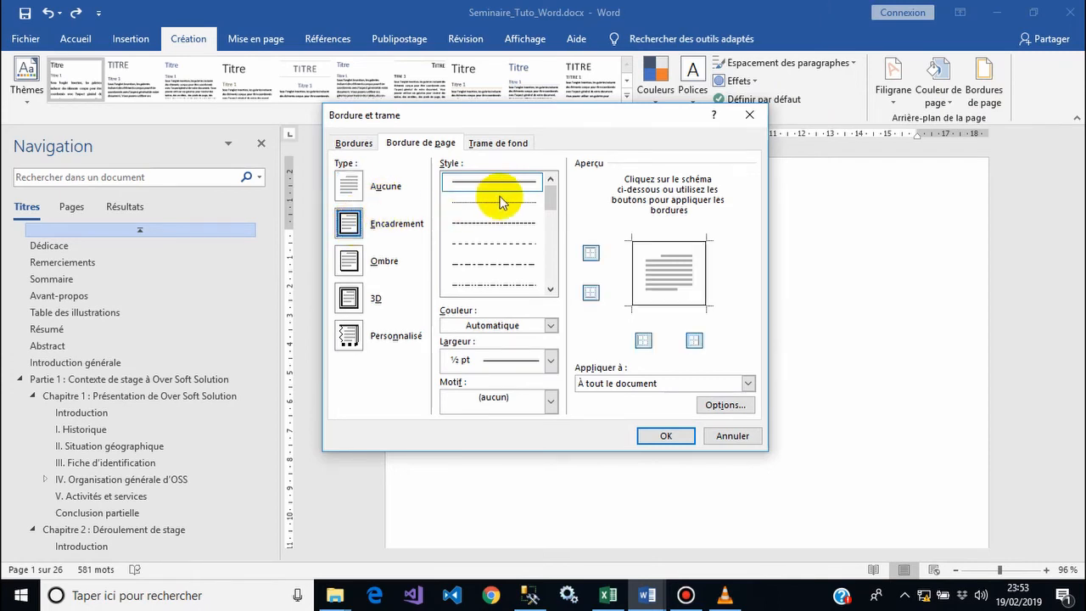
Step: Try several dashed and dash-dot line styles for the page border
left_click_drag(550, 193, 531, 209)
scroll(513, 214, "up", 1)
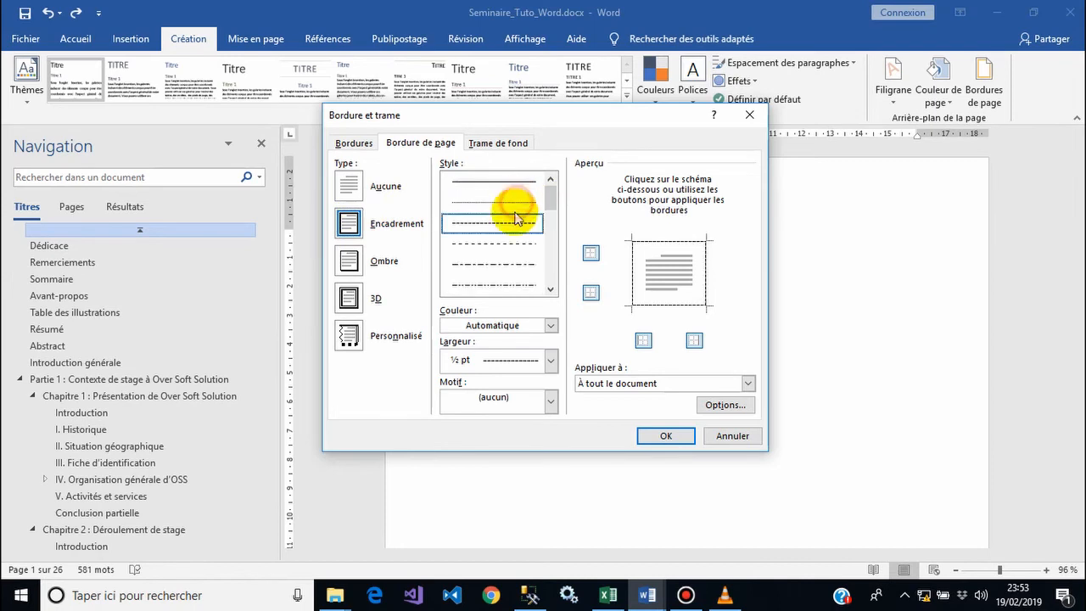
left_click(509, 242)
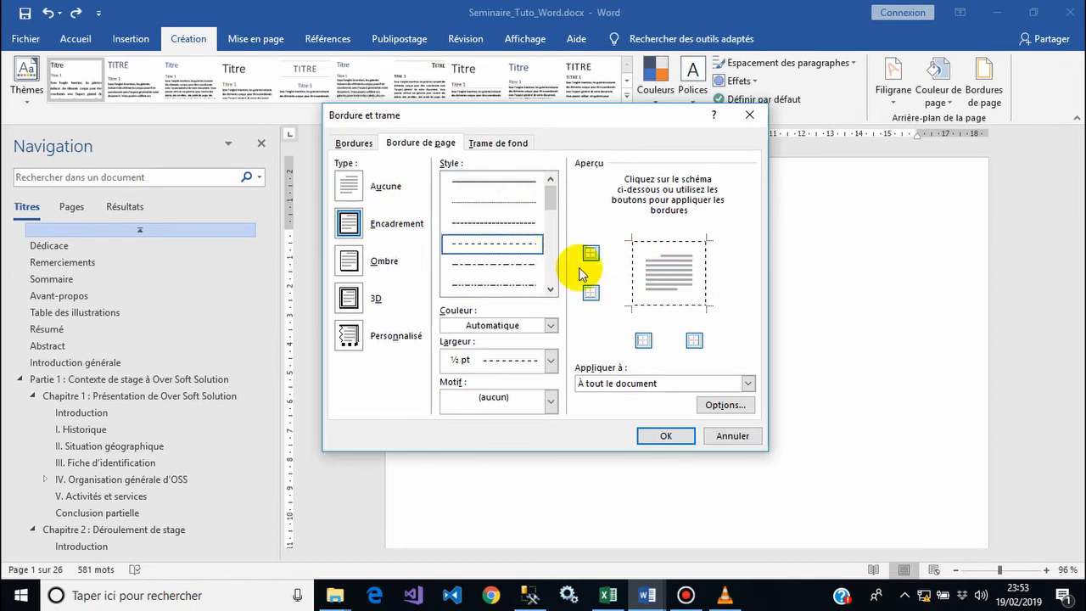
left_click(498, 290)
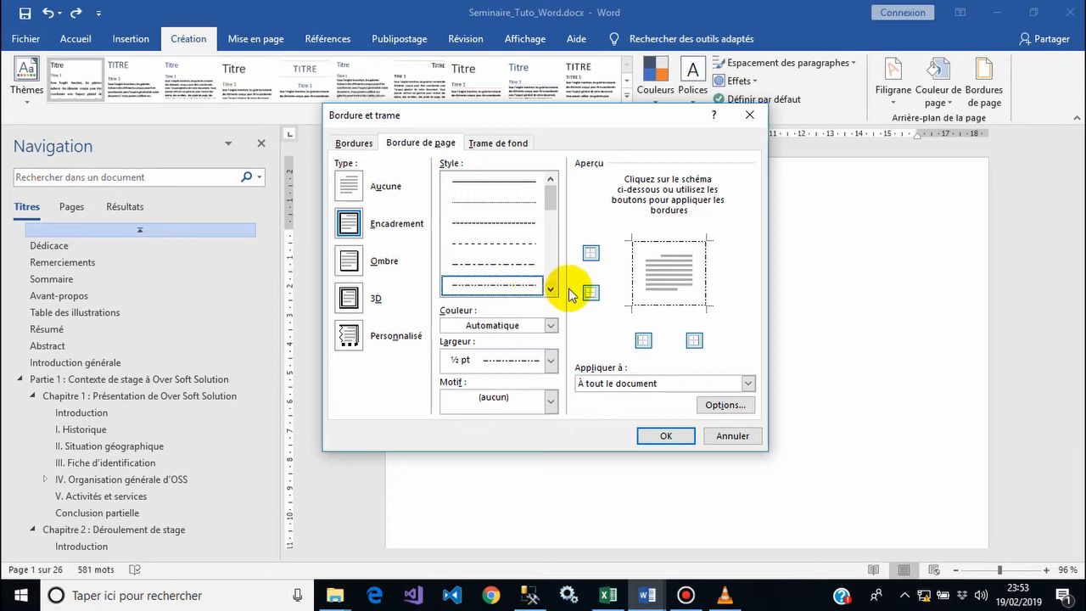
Step: Try removing and restoring the bottom and left edges of the page border in the preview
left_click(590, 295)
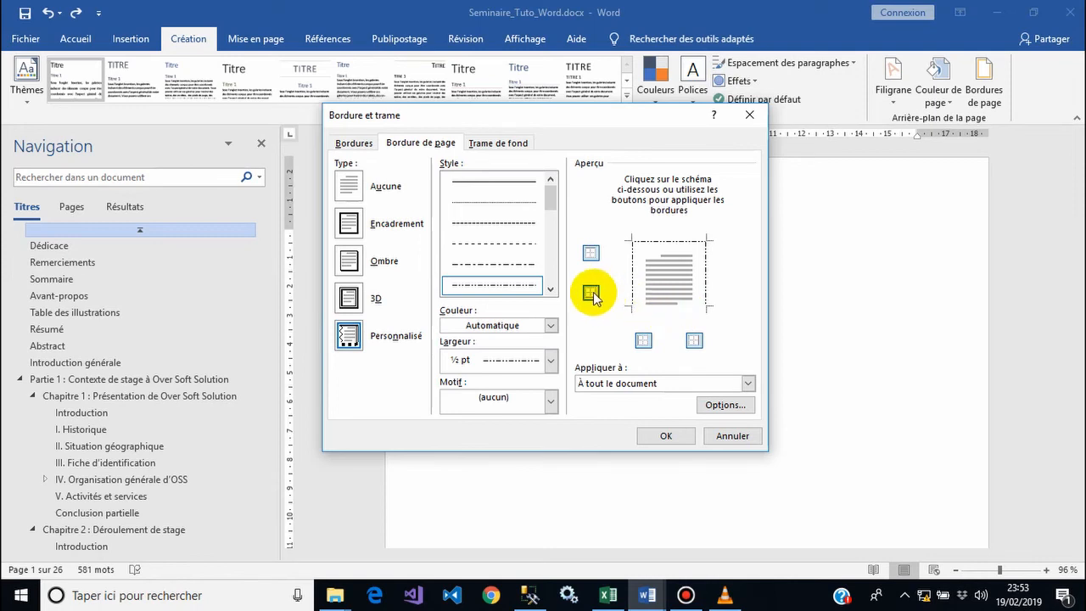
left_click(591, 293)
left_click(643, 341)
left_click(643, 341)
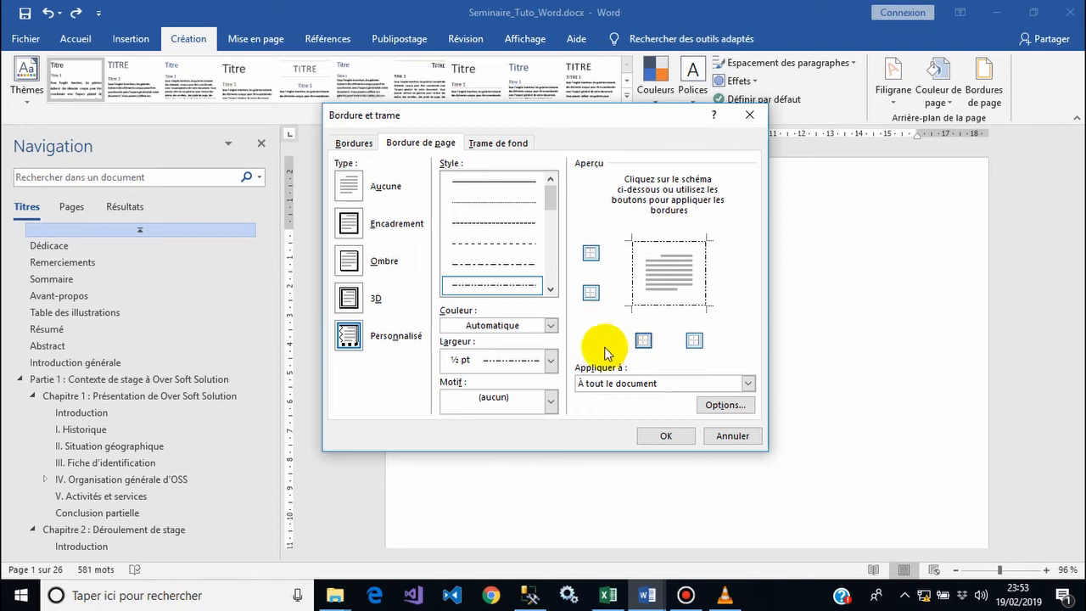
Step: Try the cupcake and cake-slice art motifs for the page border
left_click(552, 403)
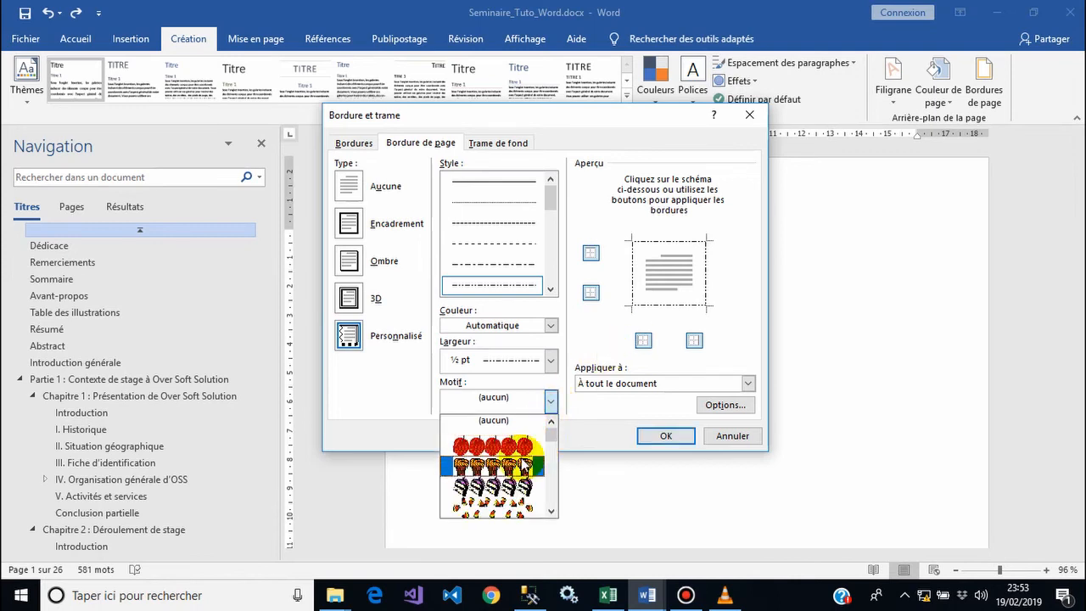
left_click(520, 459)
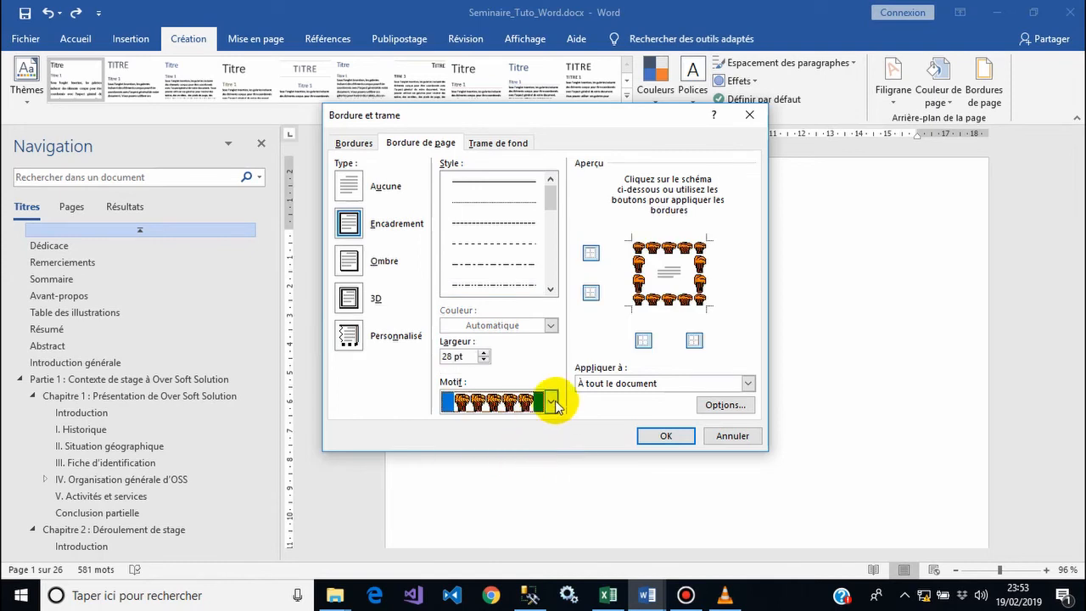
left_click(552, 403)
left_click(537, 444)
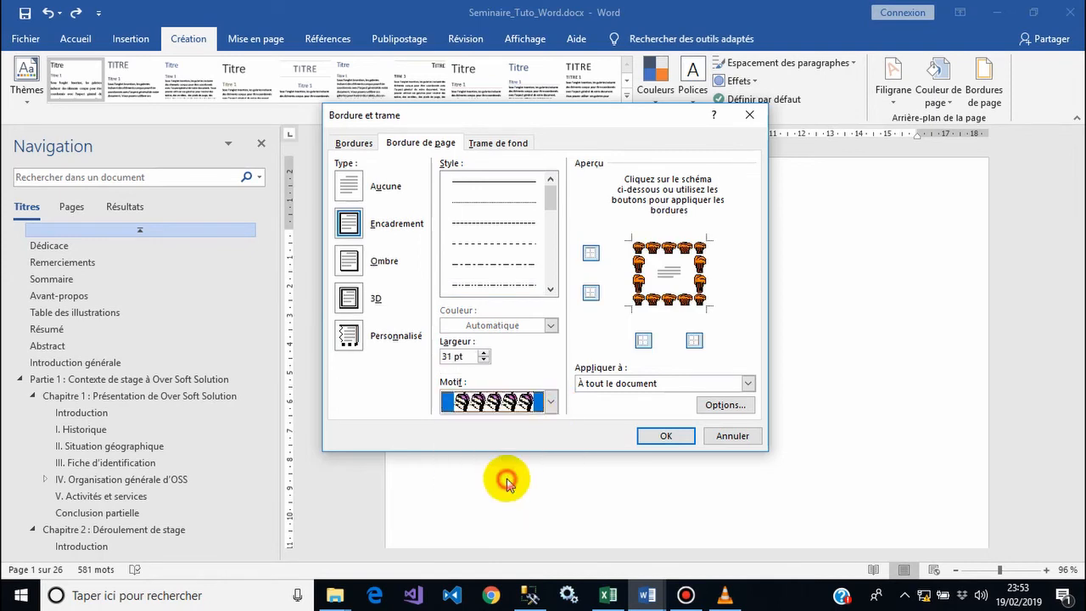
Step: Choose the art motif with parallel lines and round corner ornaments for the page border, and color it theme blue
left_click(551, 402)
left_click_drag(552, 429, 548, 468)
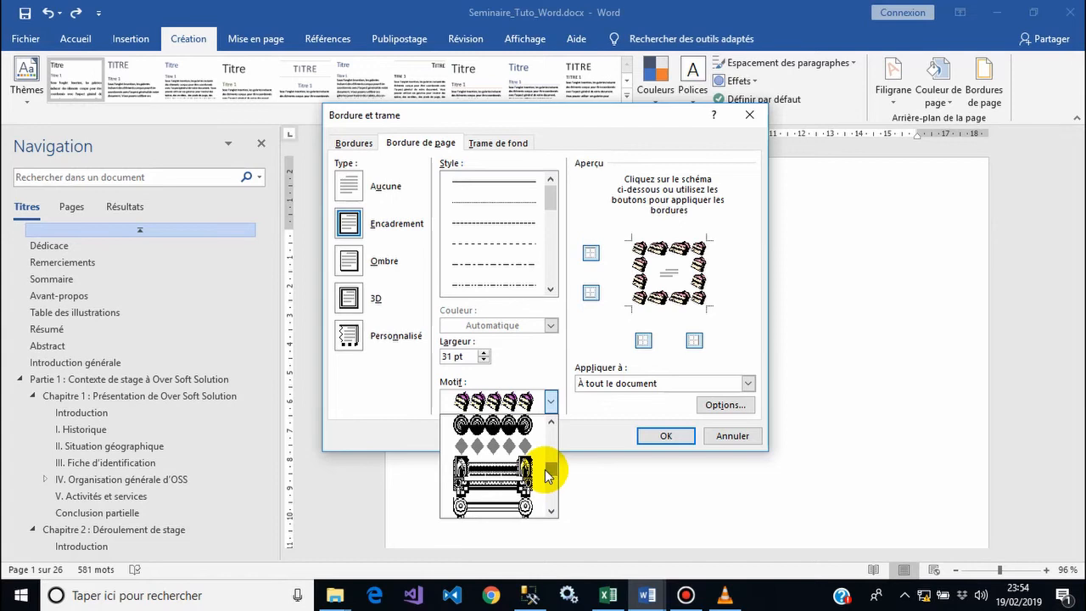
left_click(510, 509)
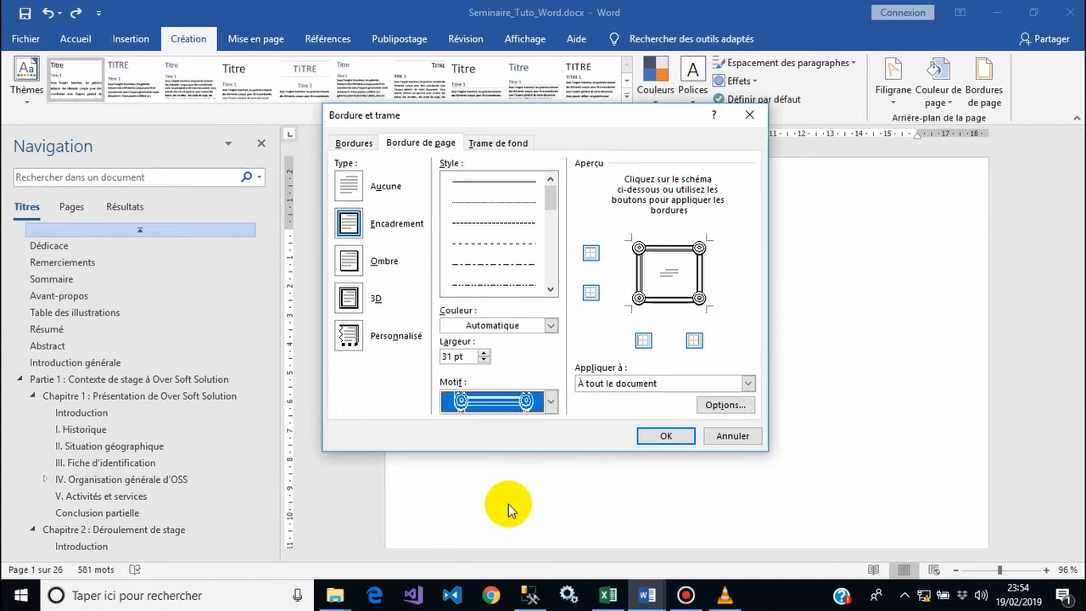
left_click(552, 327)
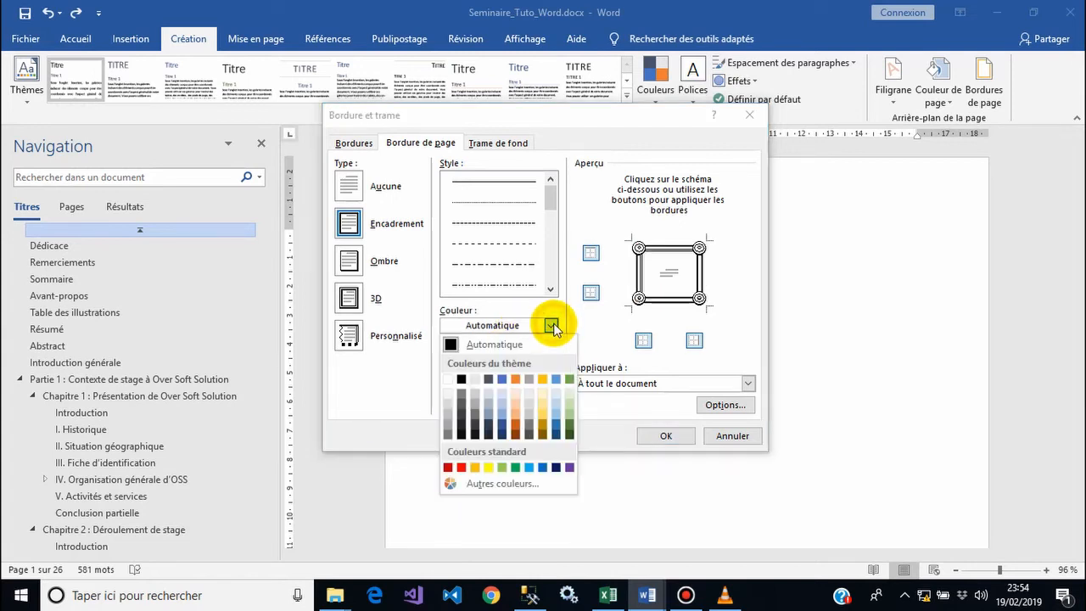
left_click(503, 382)
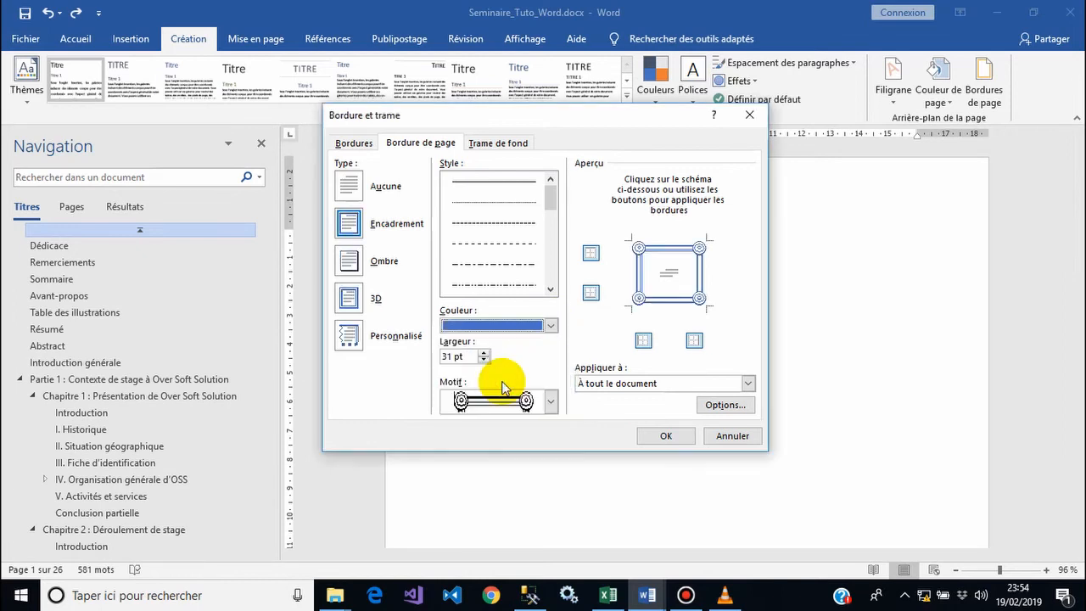
Step: Apply the page border to "Cette section - Uniquement la 1re p." and confirm the border settings
left_click(628, 386)
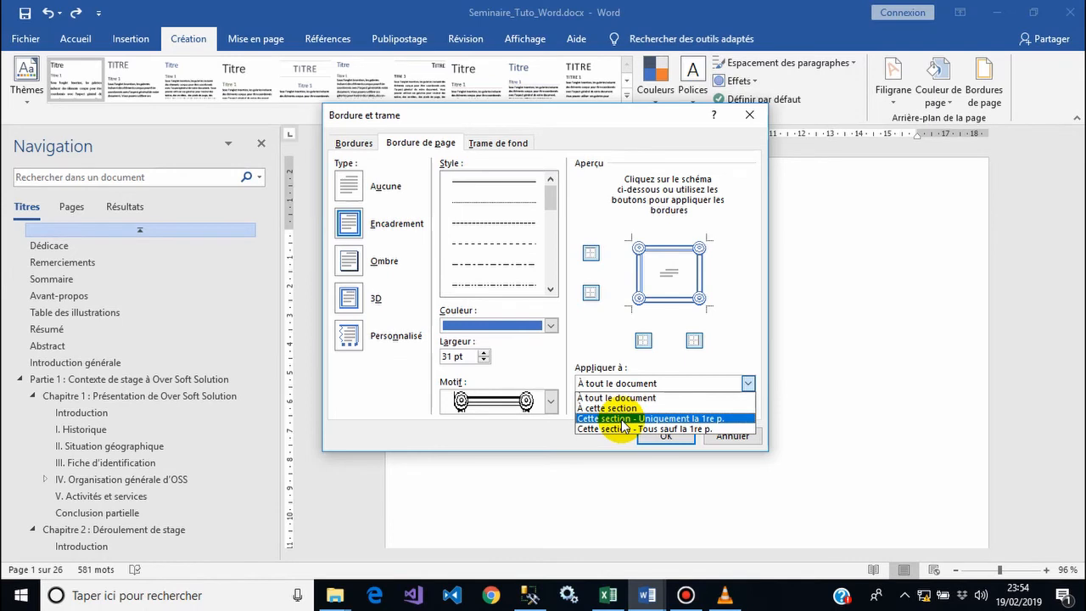
left_click(623, 419)
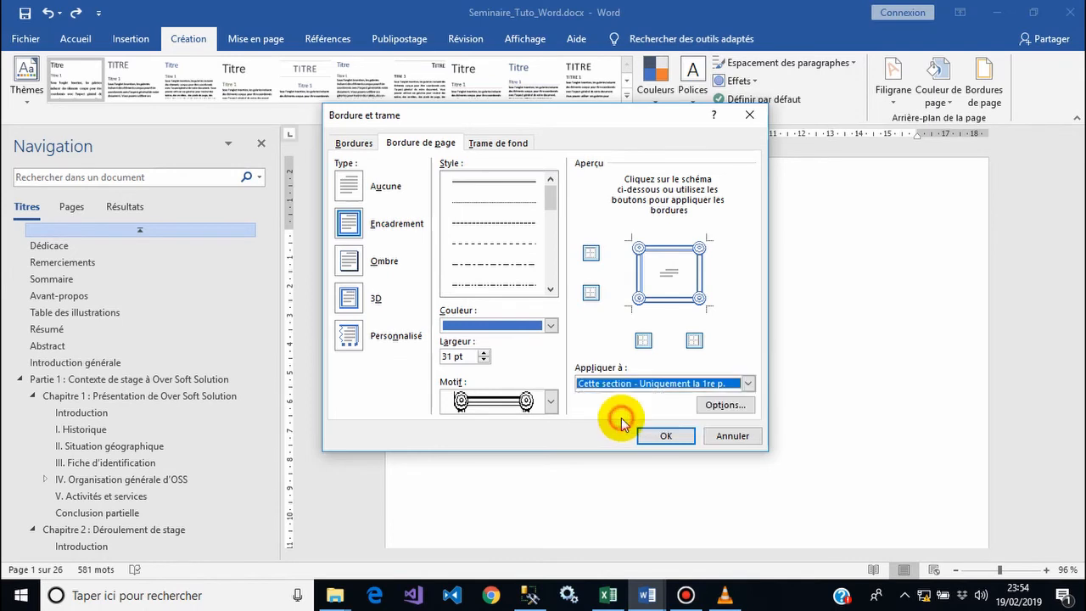
left_click(666, 435)
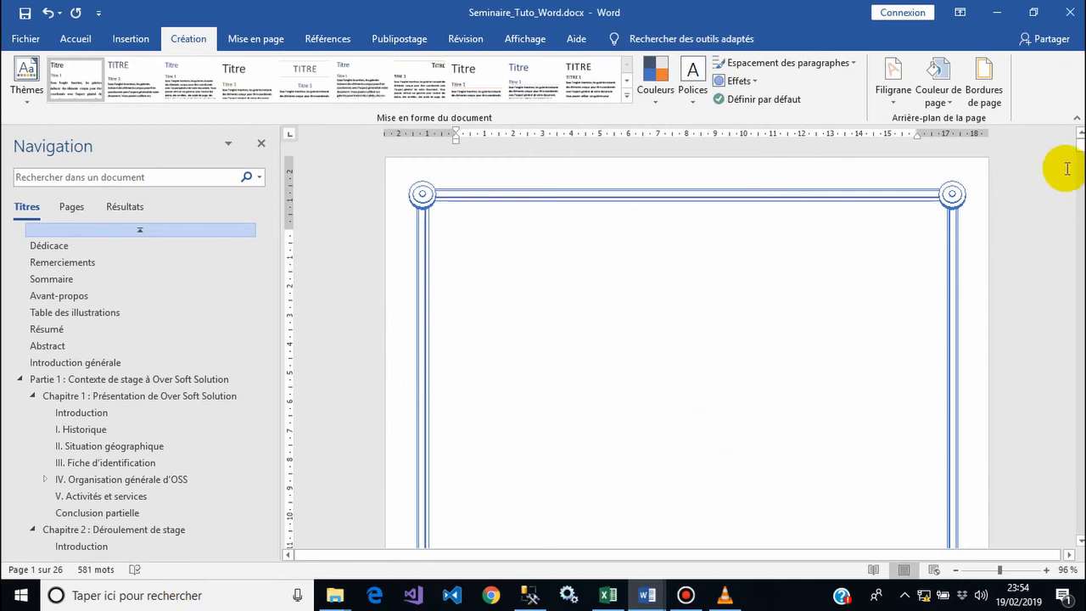
mouse_move(1081, 154)
left_mouse_down()
mouse_move(1081, 166)
mouse_move(1081, 136)
left_mouse_up()
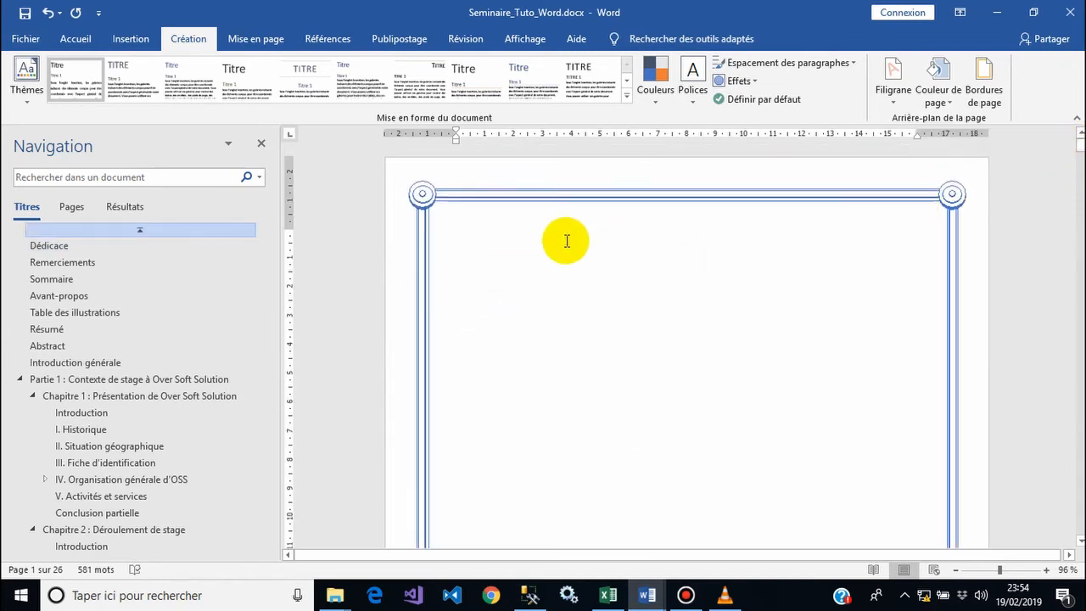
Step: Insert a table with one row and two columns at the top of the cover page
left_click(75, 38)
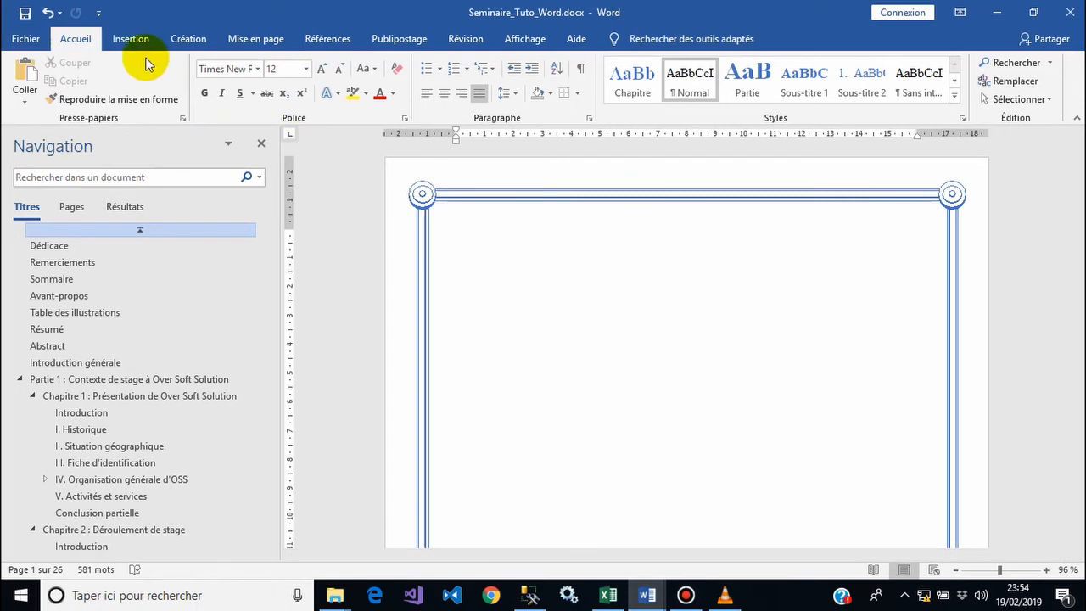
left_click(129, 40)
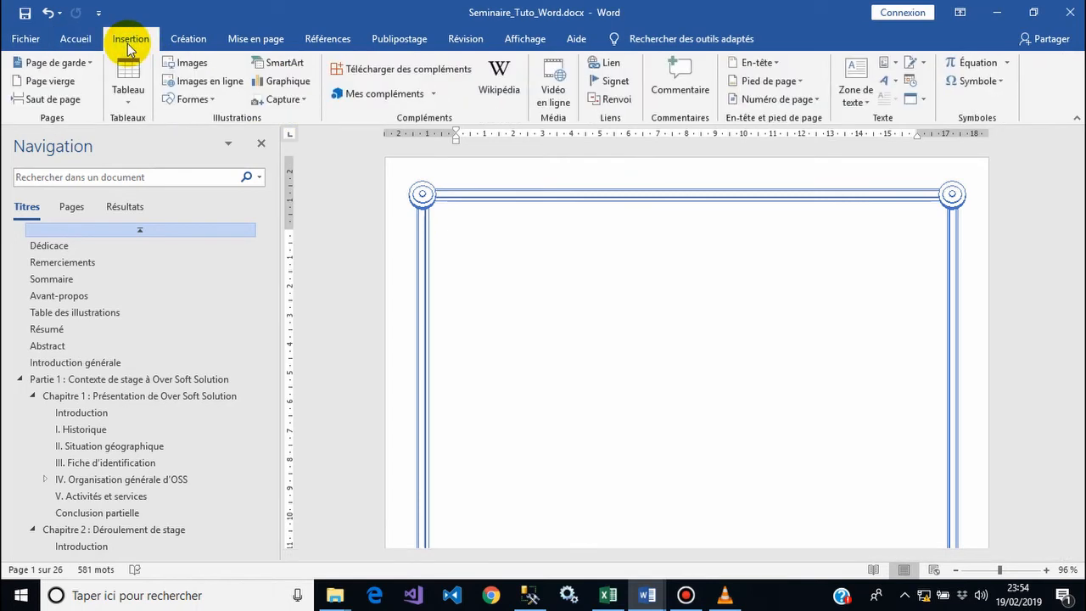
left_click(127, 102)
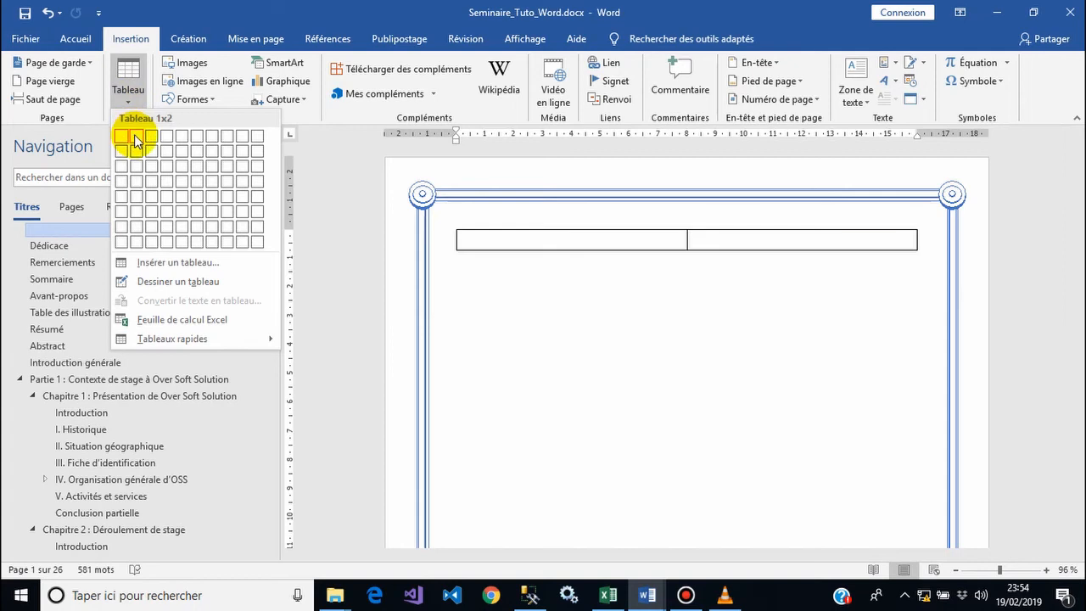
left_click(134, 136)
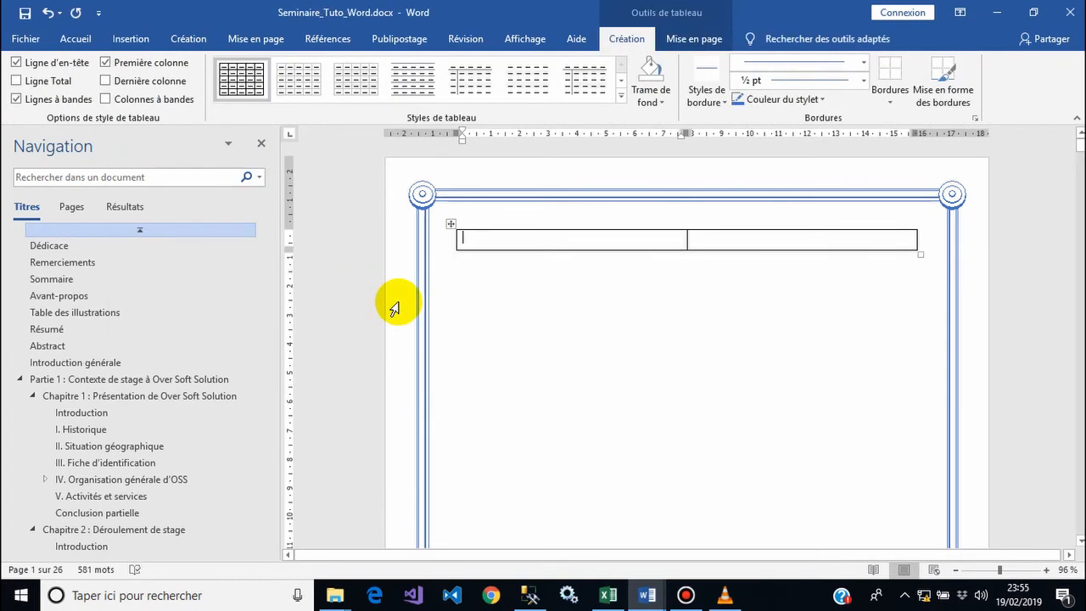
Step: Enter REPUBLIQUE DU CAMEROUN, PAIX-TRAVAIL-PATRIE and MINISTERE DE L'ENSEIGNEMENT SUPERIEUR on separate lines in the table's first cell
type("REPUBLI")
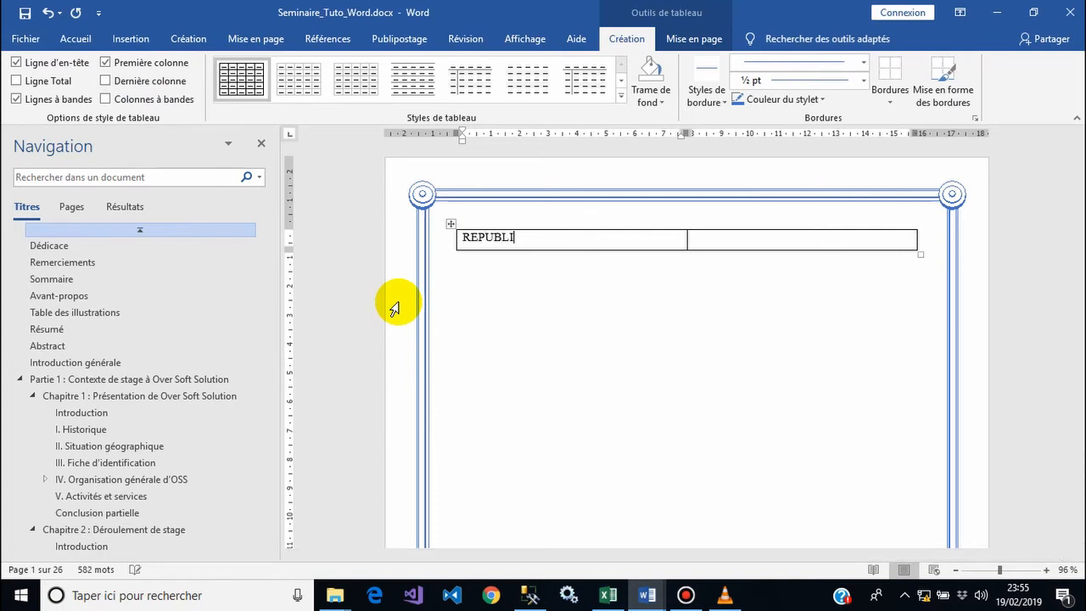
type("QUE DU CAMEROUN")
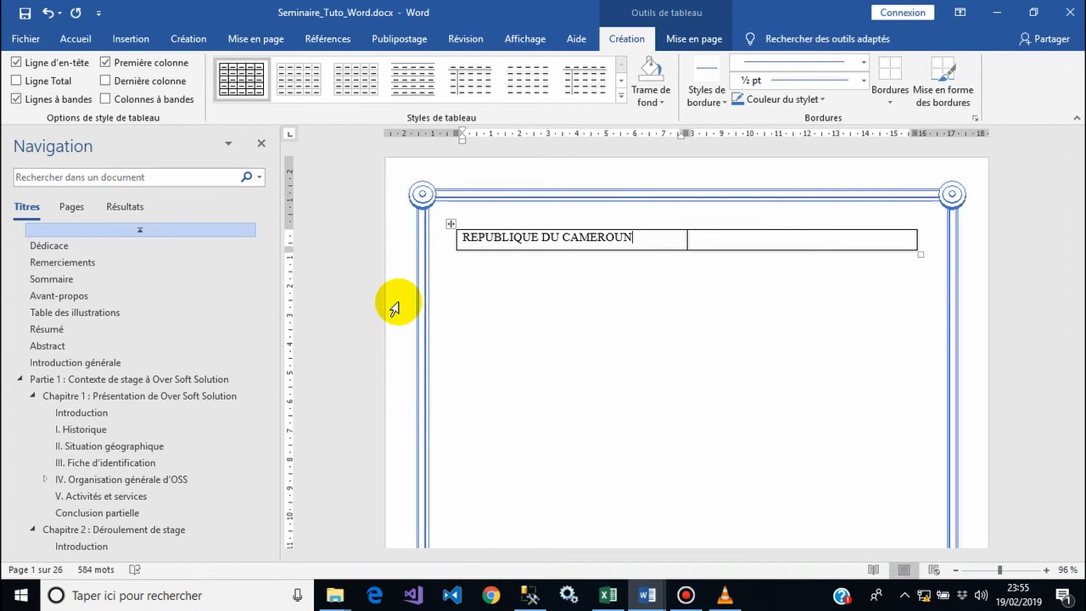
key("Return")
type("P")
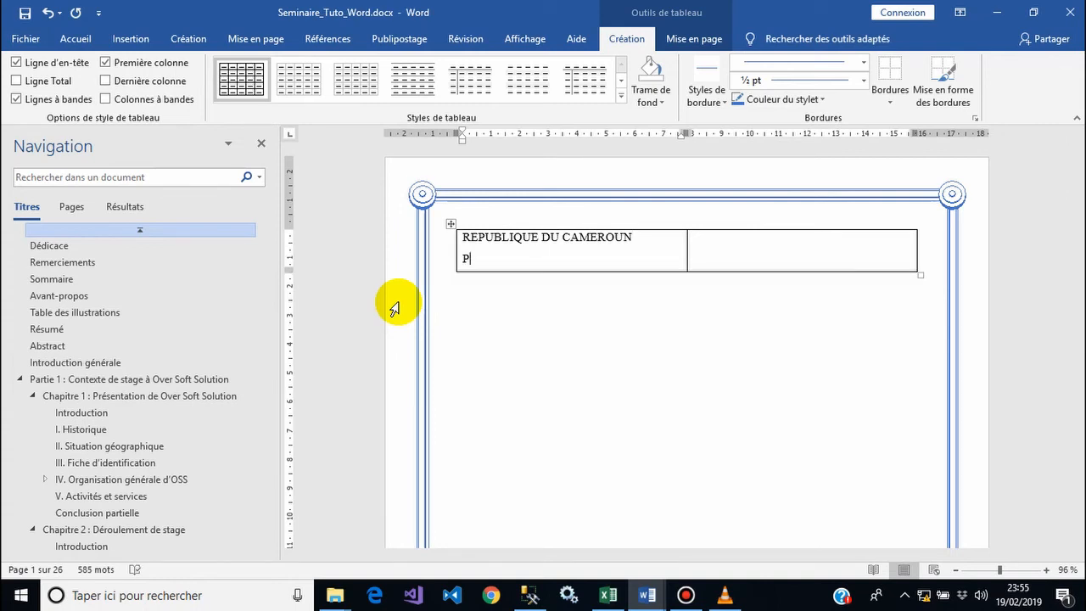
type("AIX -TRAVAIL-")
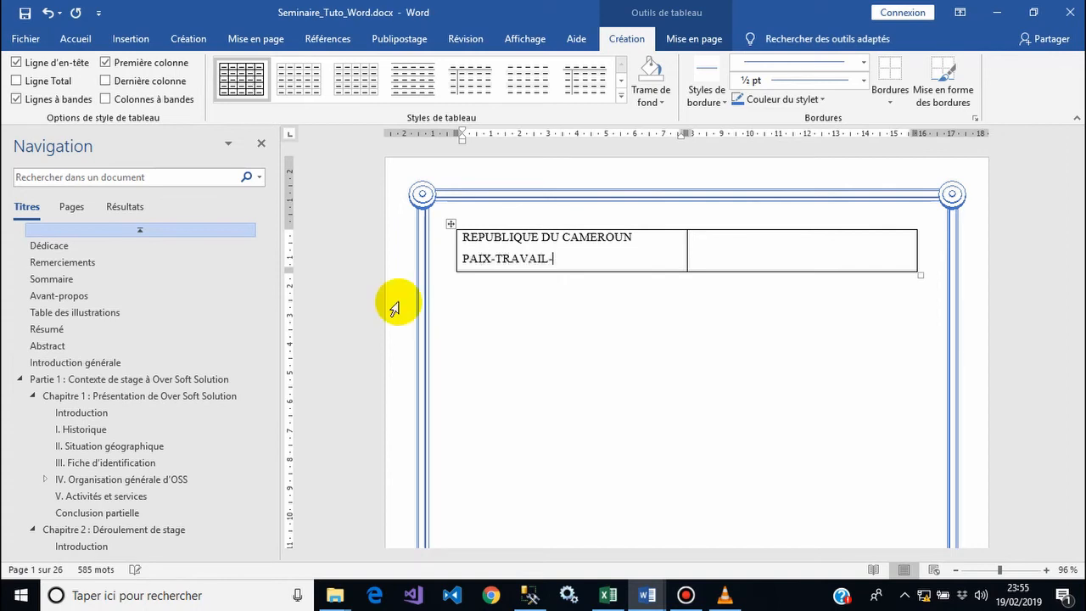
type("PATRIE")
key("Return")
type("MINIS")
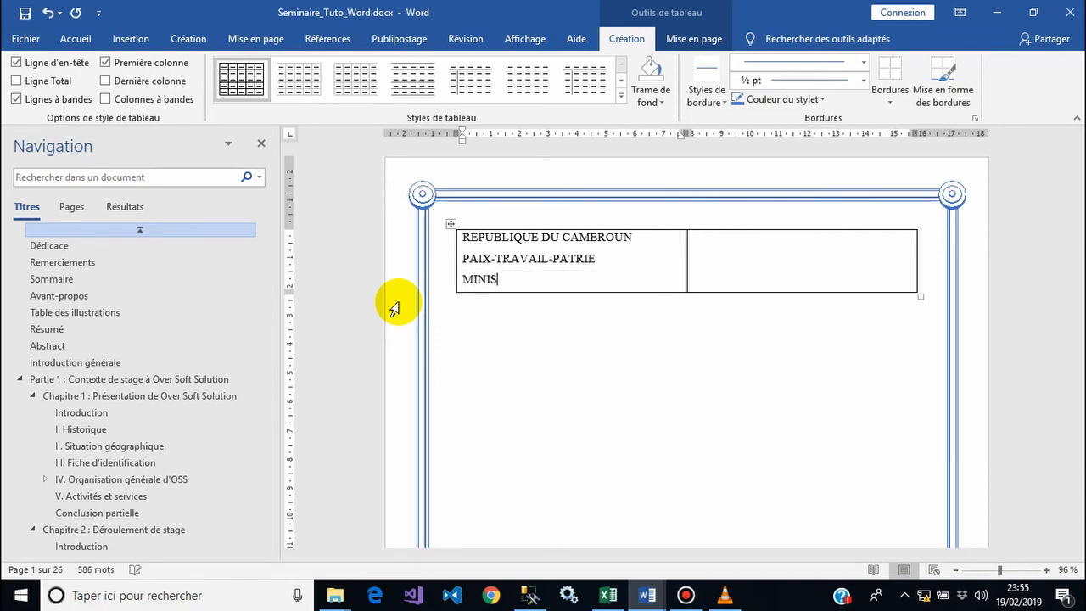
type("TERE DE L'ENSEIGNEMENT")
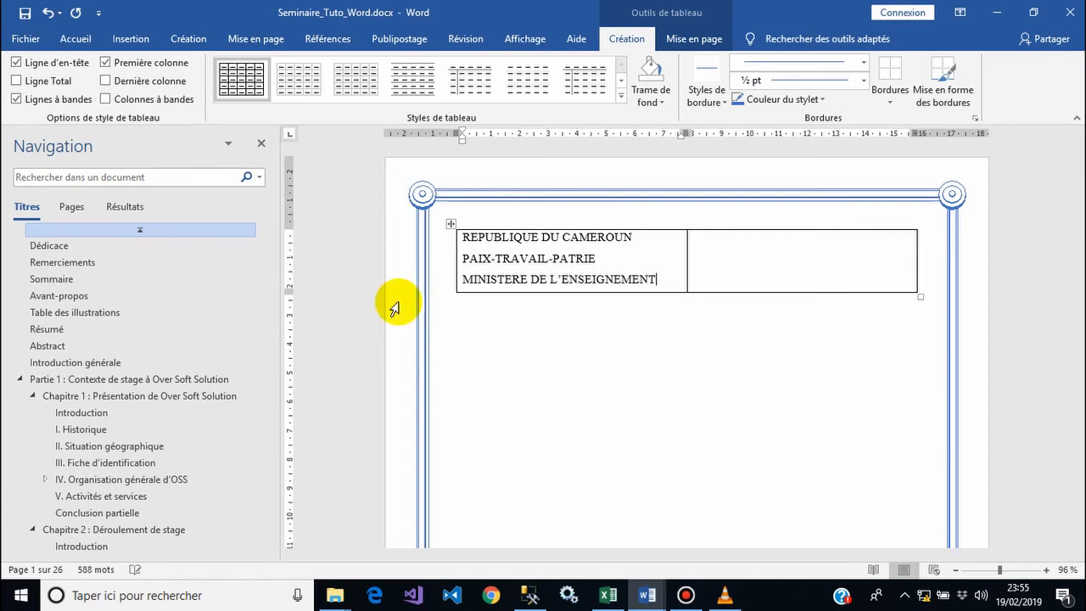
type(" SUPERIEUR")
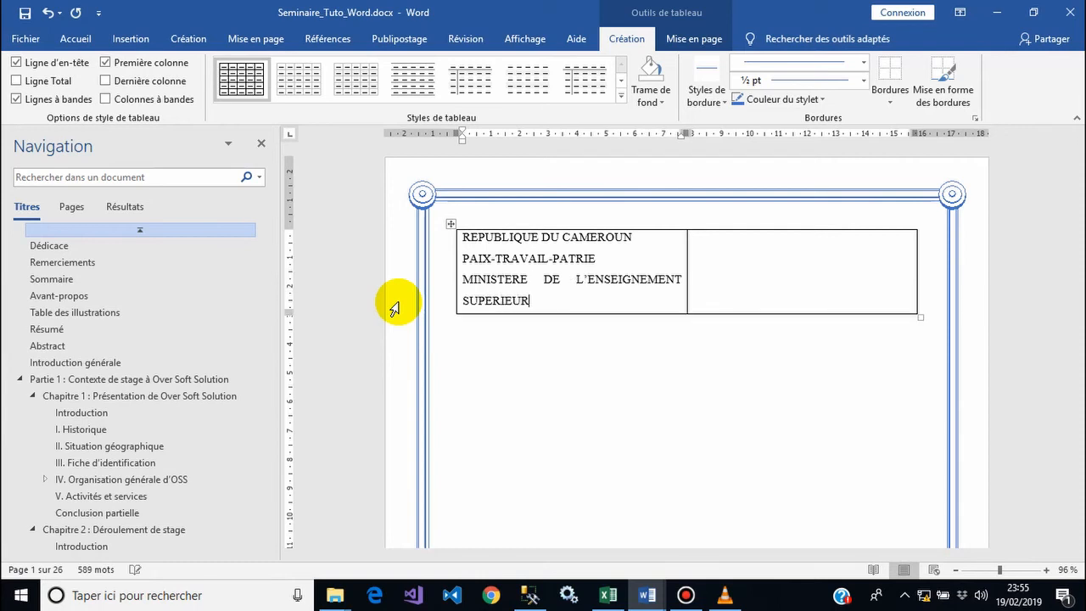
Step: Enter REPUBLIC OF CAMEROON, PEACE-WORK-FATHERLAND and MINISTRY OF HIGHER EDUCATION on separate lines in the table's second cell
key("Tab")
type("REPUBLIC ")
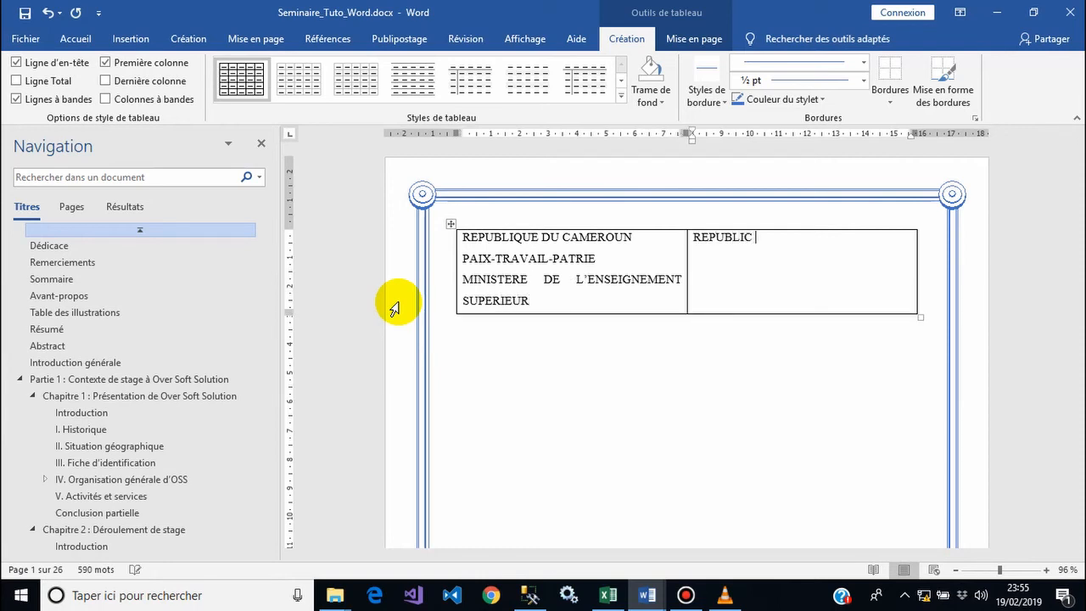
type("OF CAMEROON")
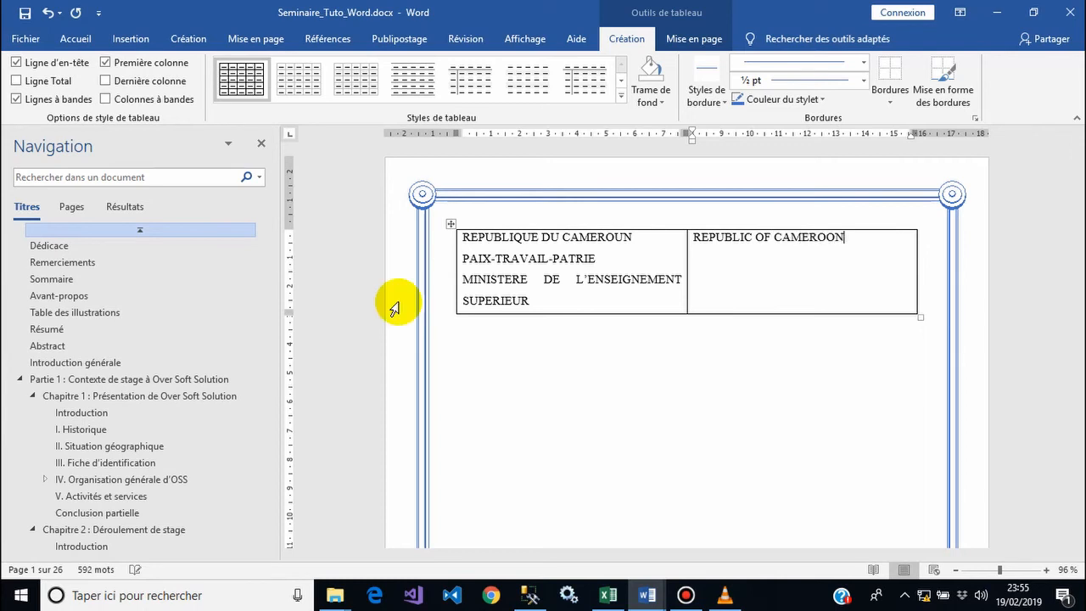
key("Return")
type("PEACE-WORK-FATHERLAND")
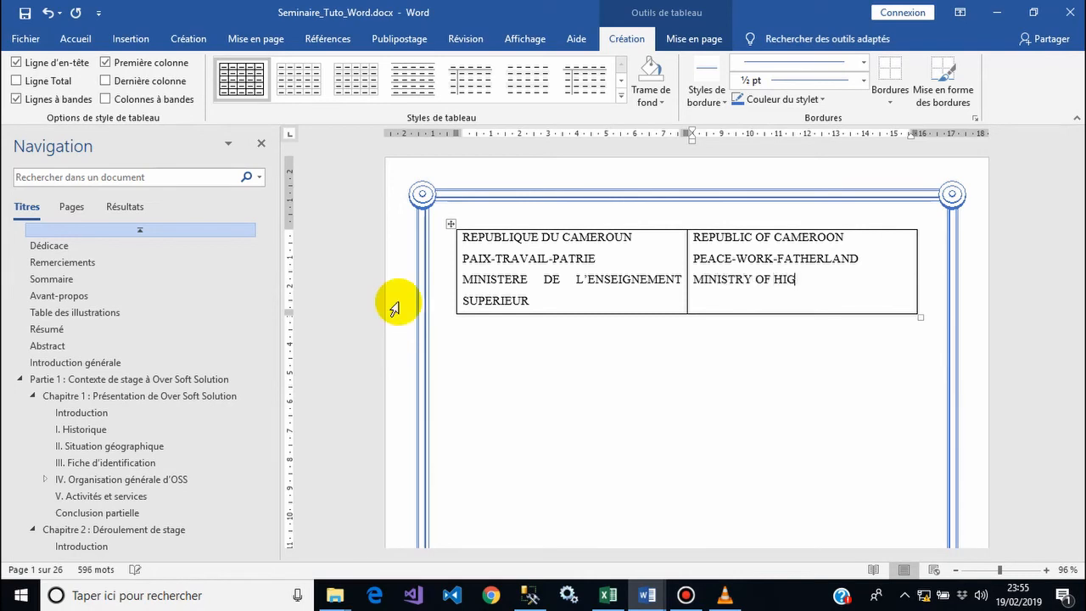
type("E")
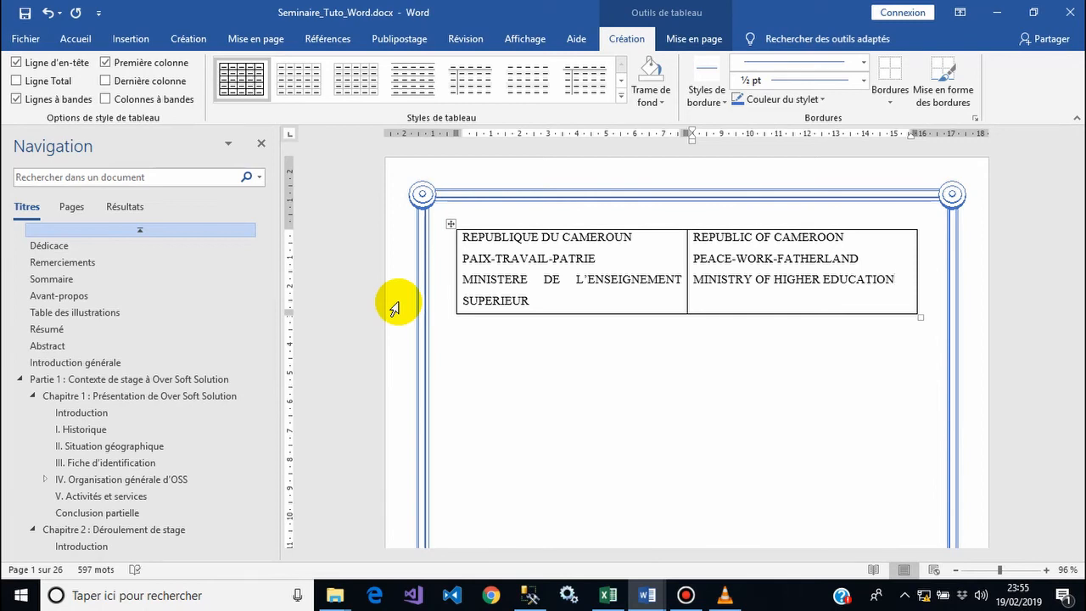
Step: Make REPUBLIQUE DU CAMEROUN and MINISTERE DE L'ENSEIGNEMENT SUPERIEUR bold in the table's first cell
left_click_drag(465, 238, 637, 234)
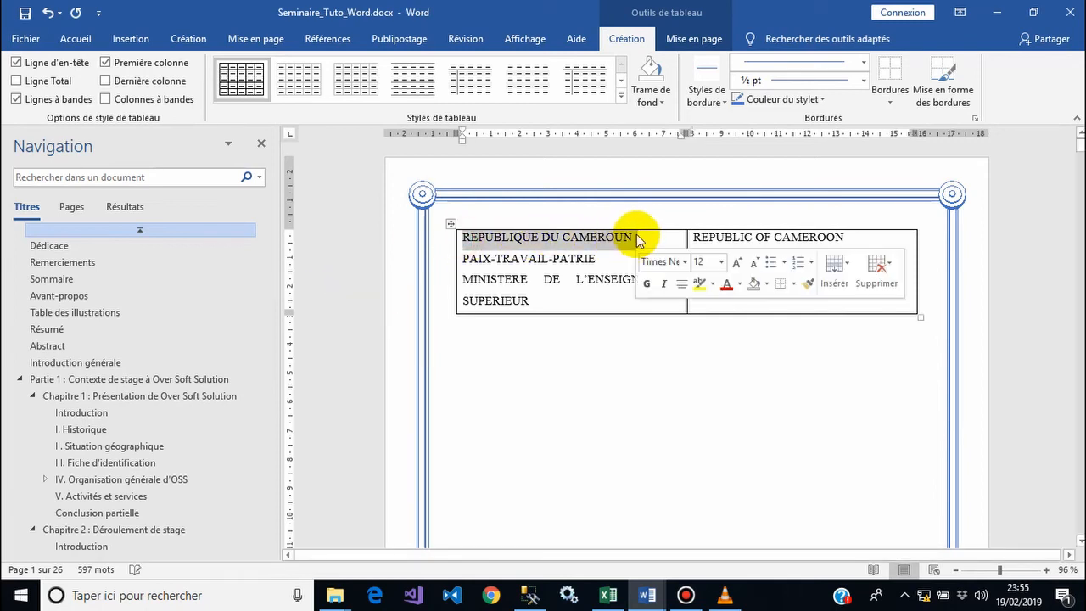
left_click(650, 285)
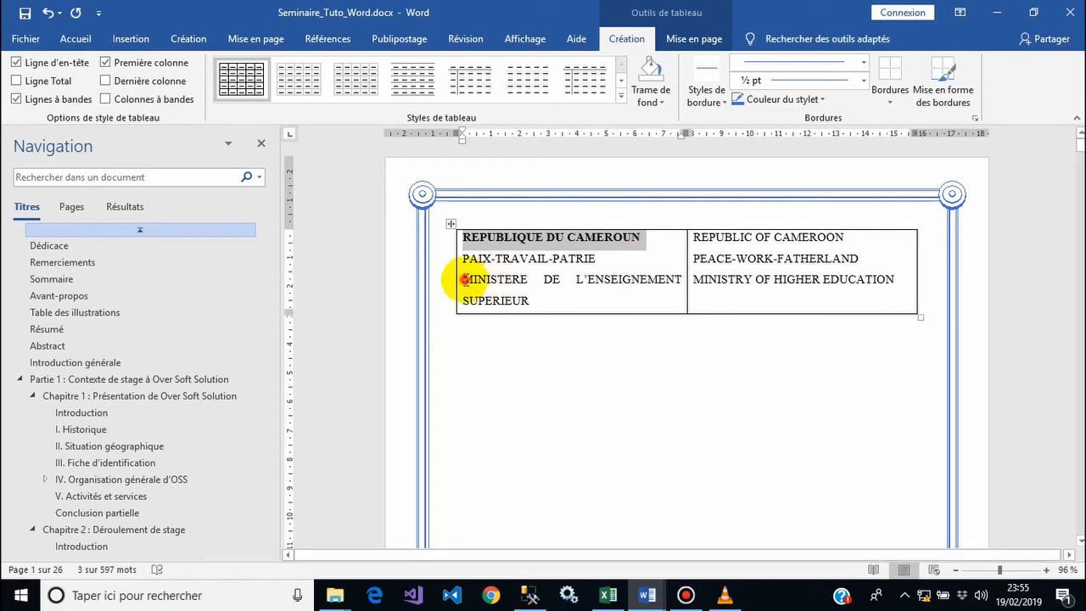
left_click_drag(465, 279, 555, 302)
left_click(564, 279)
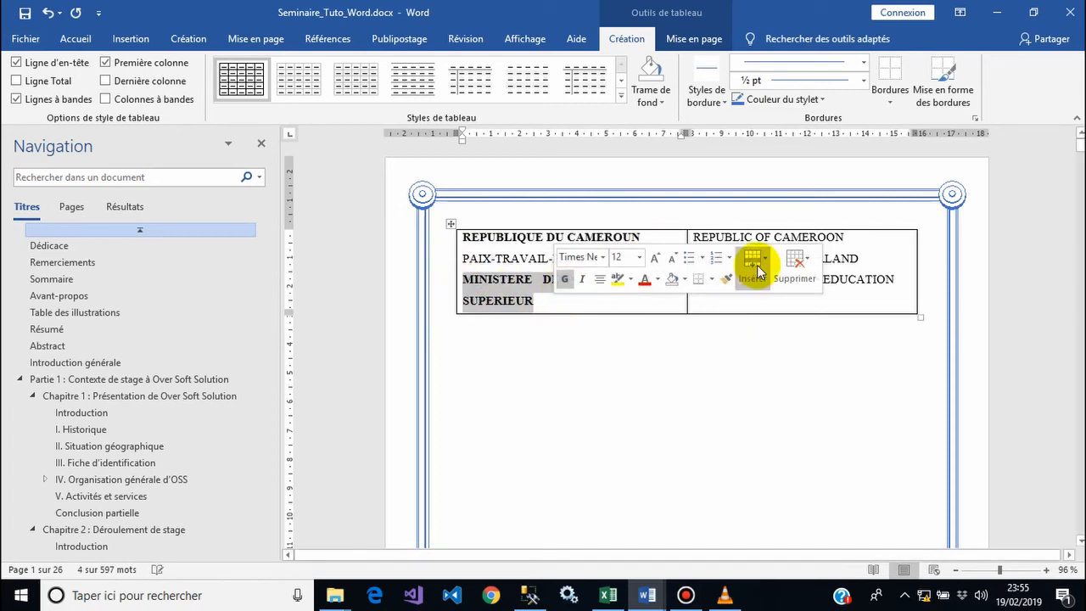
Step: Make REPUBLIC OF CAMEROON and MINISTRY OF HIGHER EDUCATION bold in the table's second cell
left_click(691, 239)
left_click(699, 239)
left_click_drag(694, 238, 848, 233)
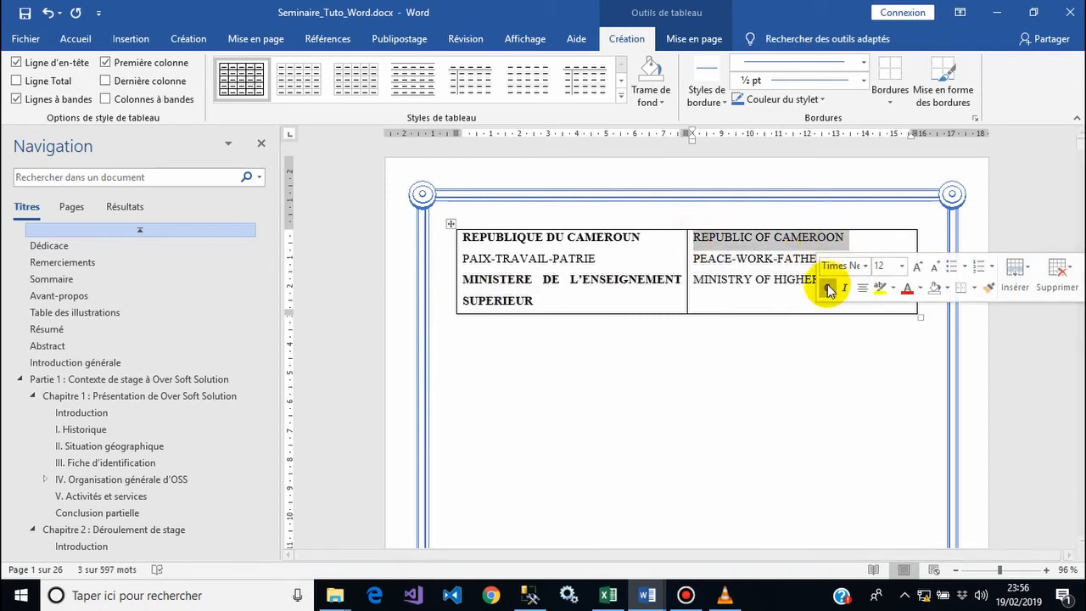
left_click(828, 289)
left_click_drag(691, 280, 904, 278)
left_click(828, 323)
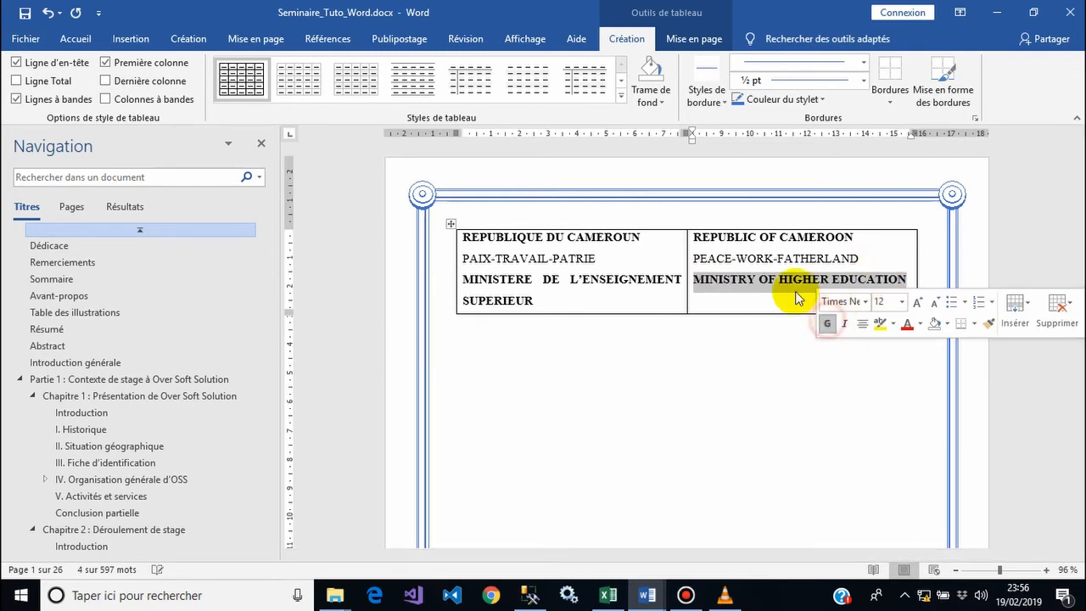
Step: Italicize the mottos PEACE-WORK-FATHERLAND and PAIX-TRAVAIL-PATRIE in the header table
left_click(698, 257)
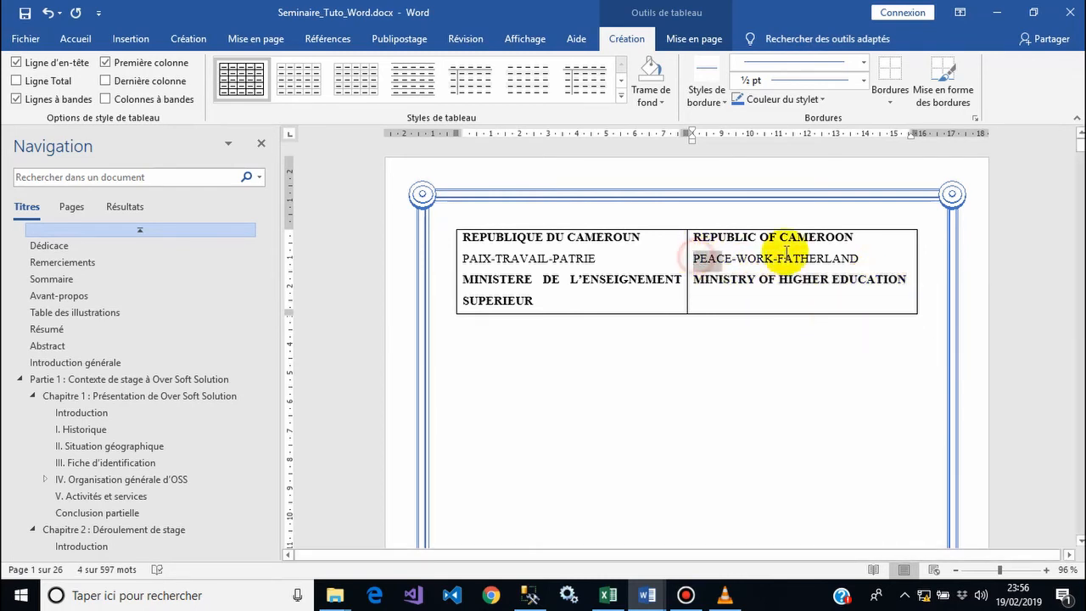
left_click(861, 255, "shift")
left_click(844, 308)
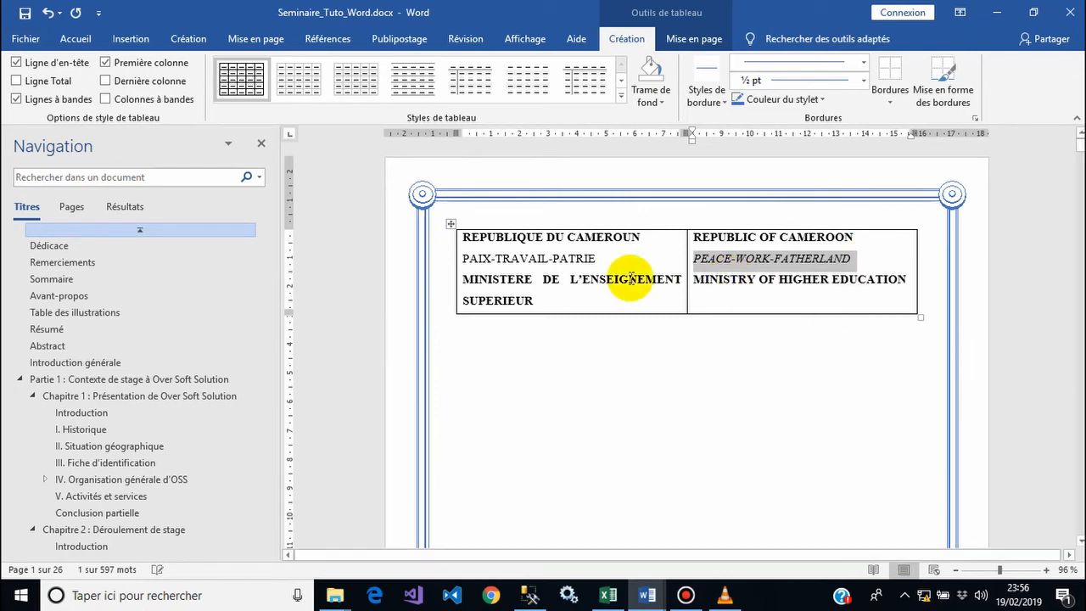
left_click(466, 260)
left_click(617, 259, "shift")
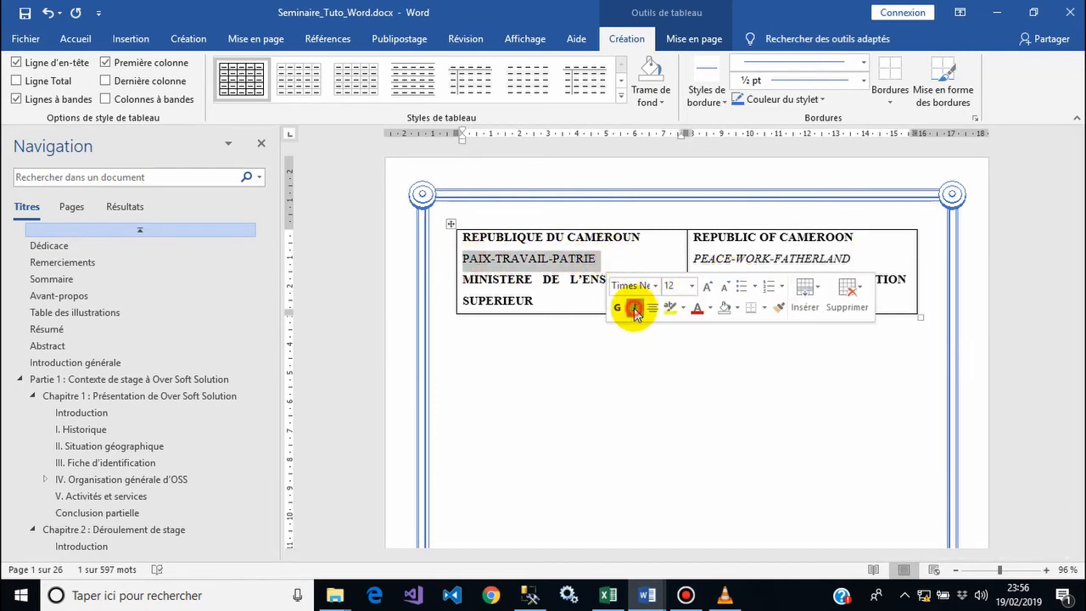
left_click(634, 307)
left_click(505, 240)
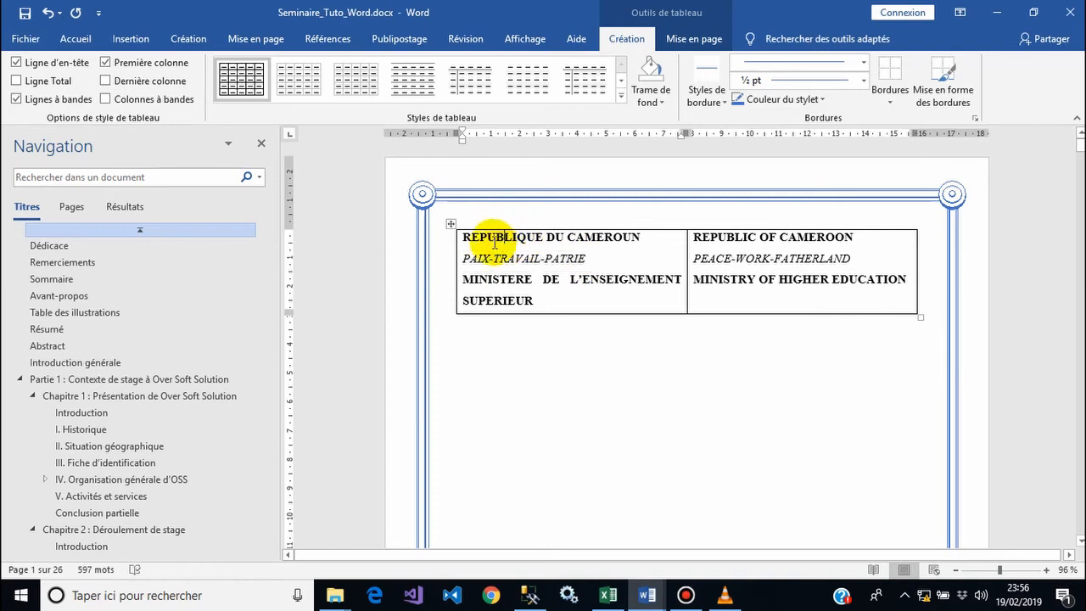
Step: Centre the text of the whole header table horizontally, aligned to the top of its cells
left_click(449, 224)
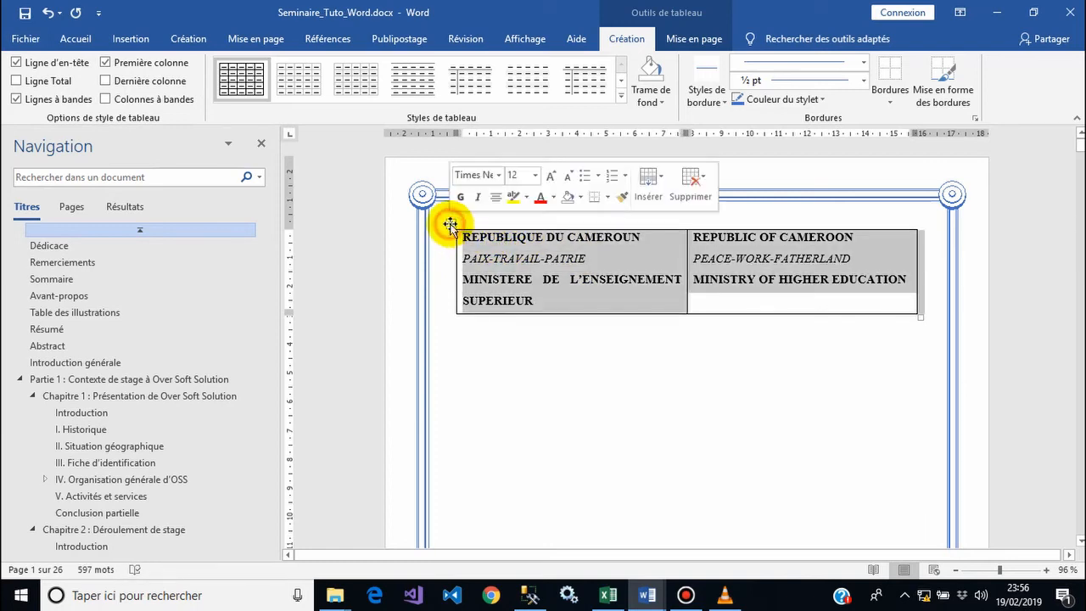
left_click(691, 42)
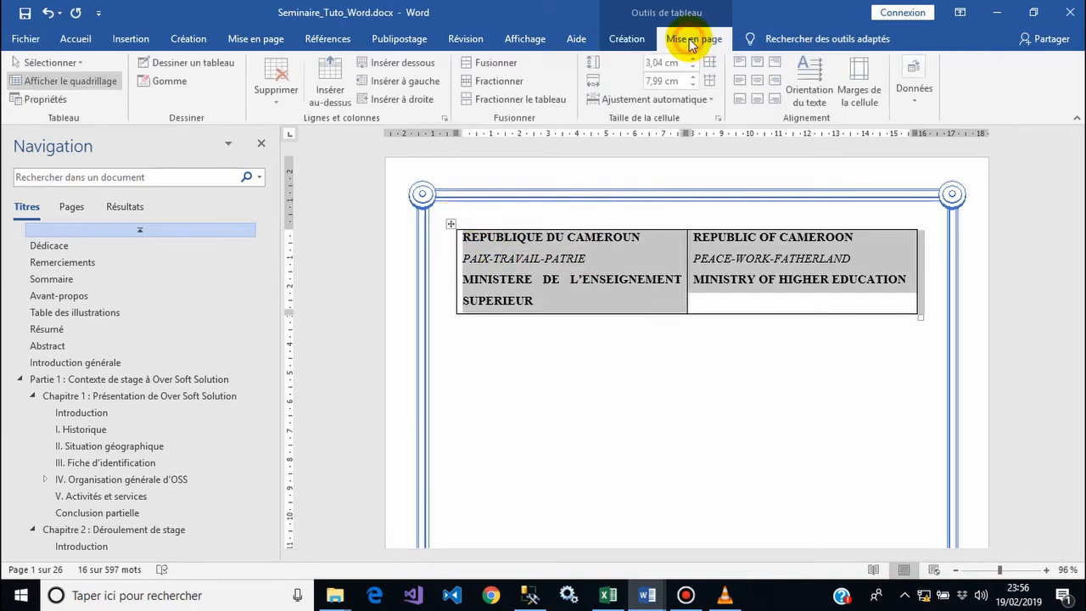
left_click(759, 63)
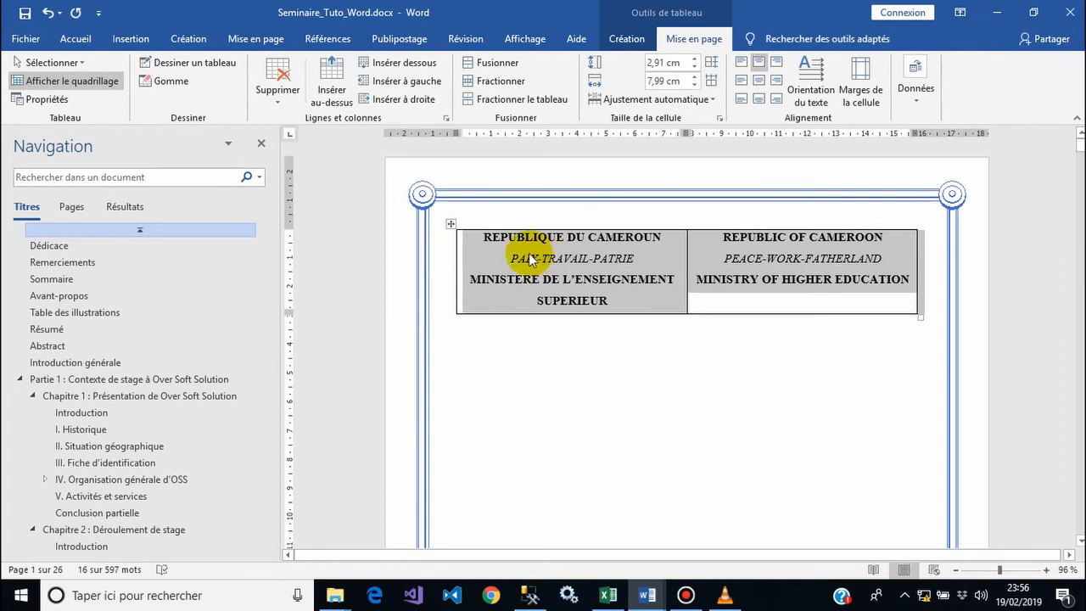
Step: Widen both outer edges of the header table out to the page border and move the table slightly up
left_click(492, 251)
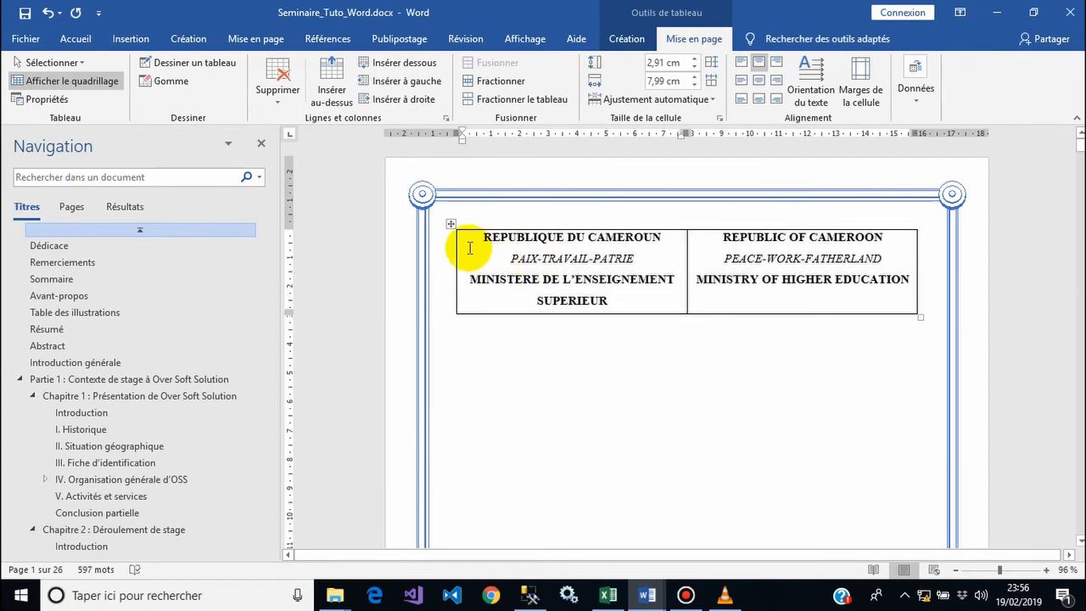
left_click_drag(457, 249, 424, 256)
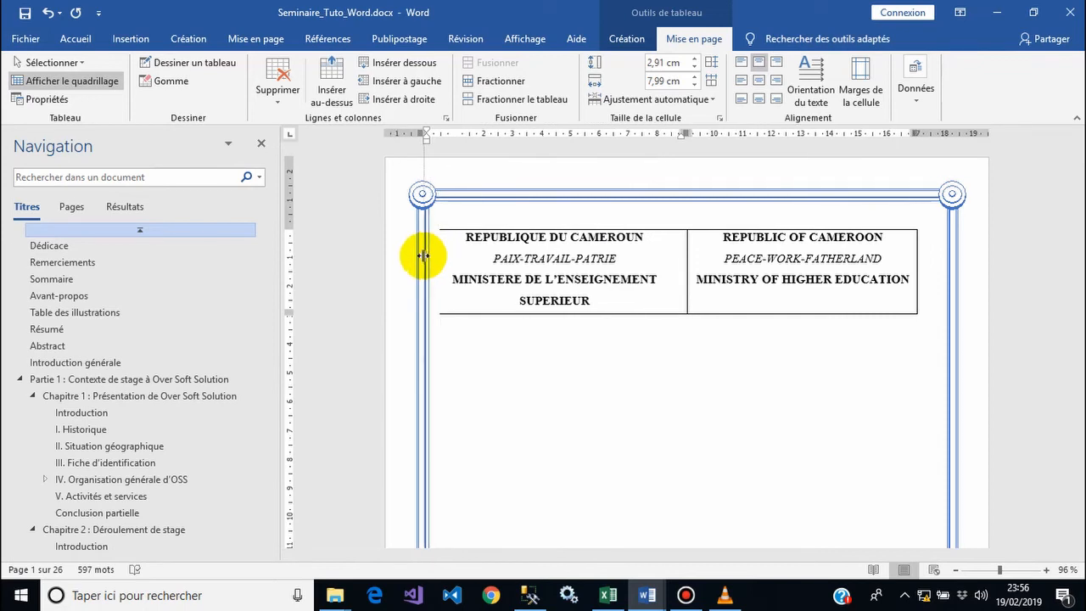
left_click_drag(916, 273, 952, 272)
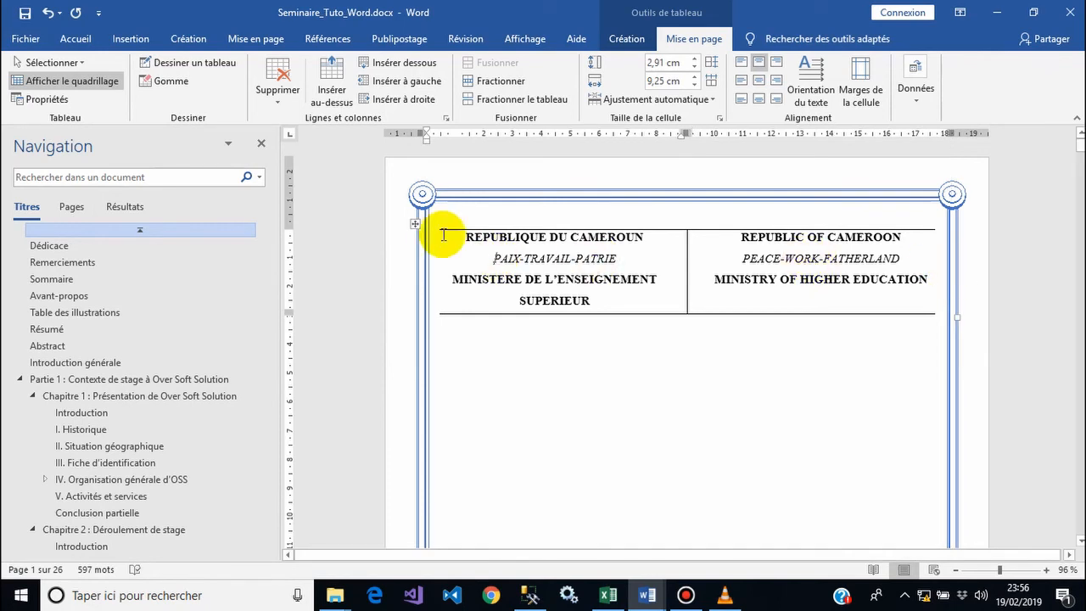
mouse_move(413, 225)
left_mouse_down()
mouse_move(451, 238)
mouse_move(415, 240)
mouse_move(417, 210)
left_mouse_up()
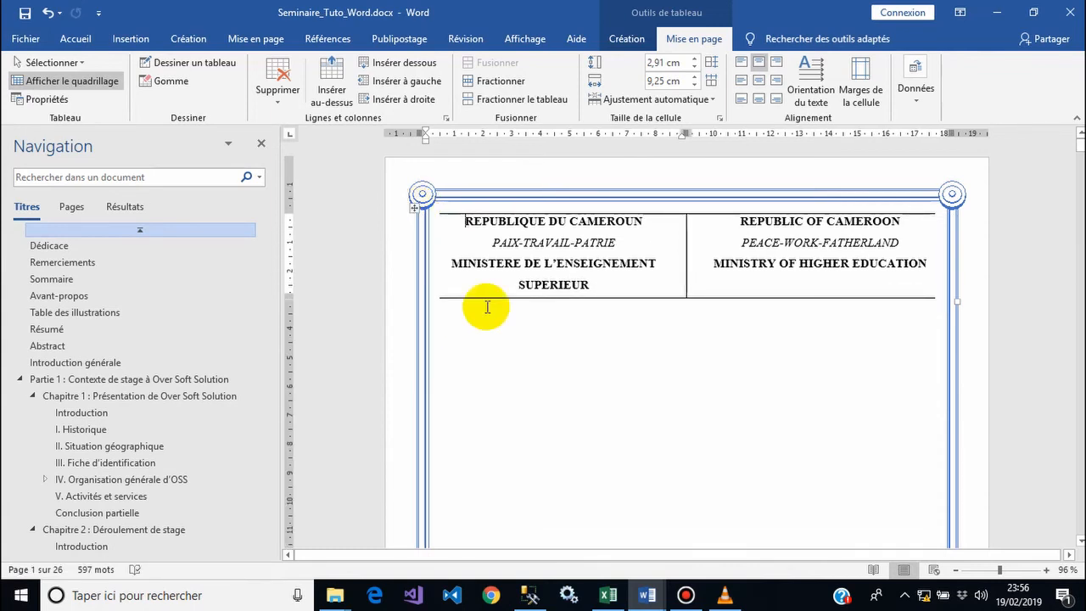
Step: Remove all borders from the header table with the "Aucune bordure" option
left_click(416, 209)
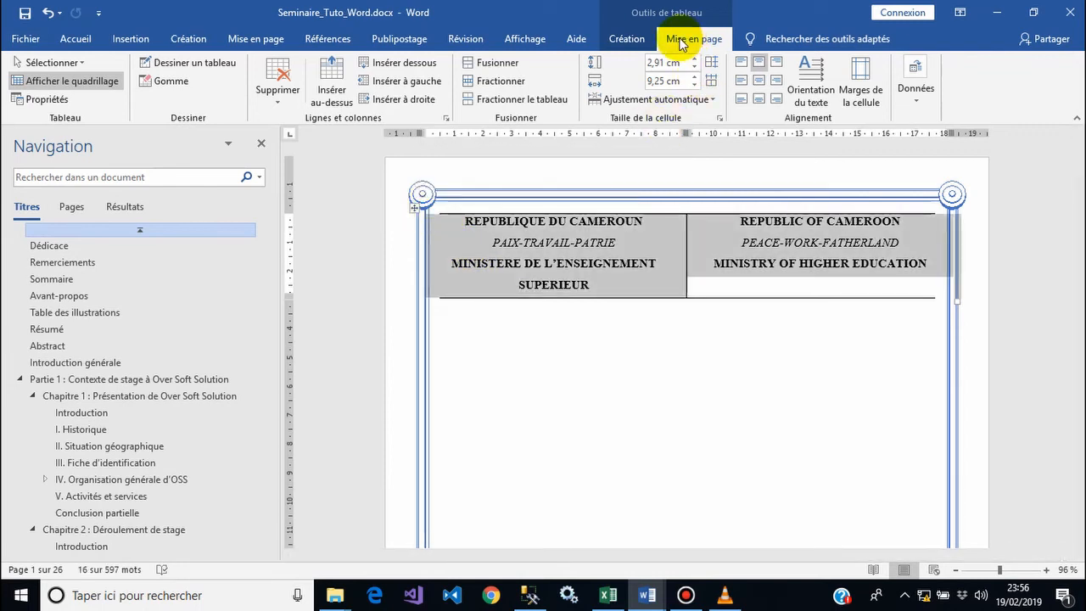
left_click(632, 38)
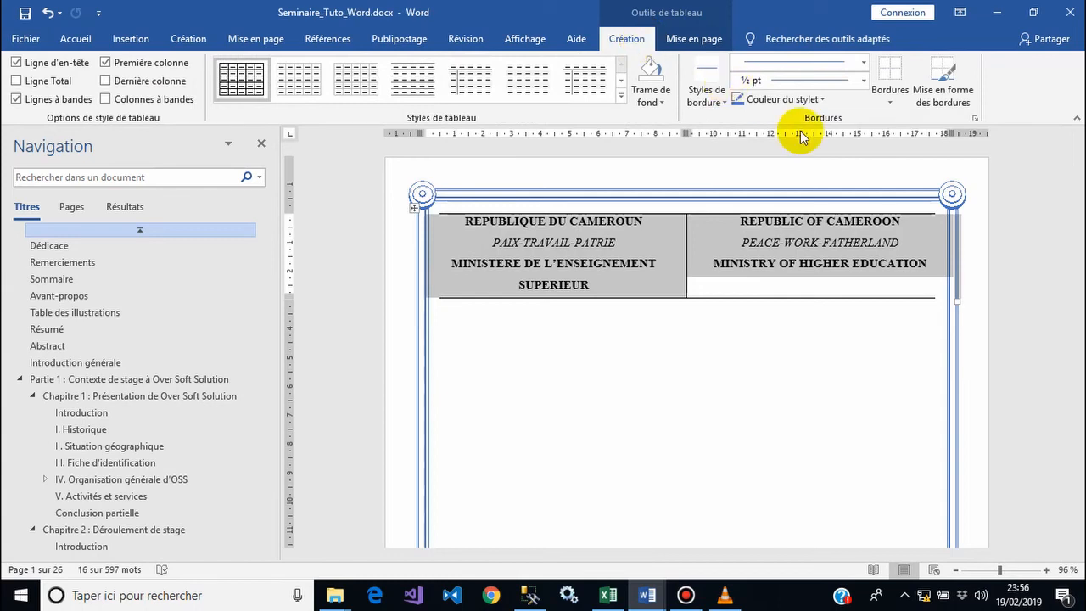
left_click(892, 106)
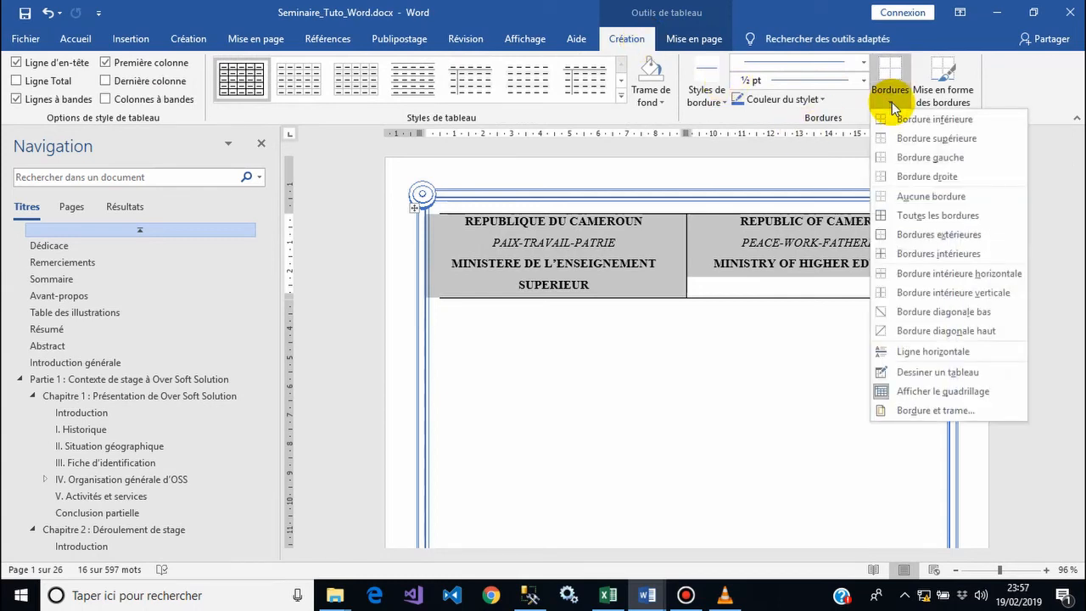
left_click(943, 198)
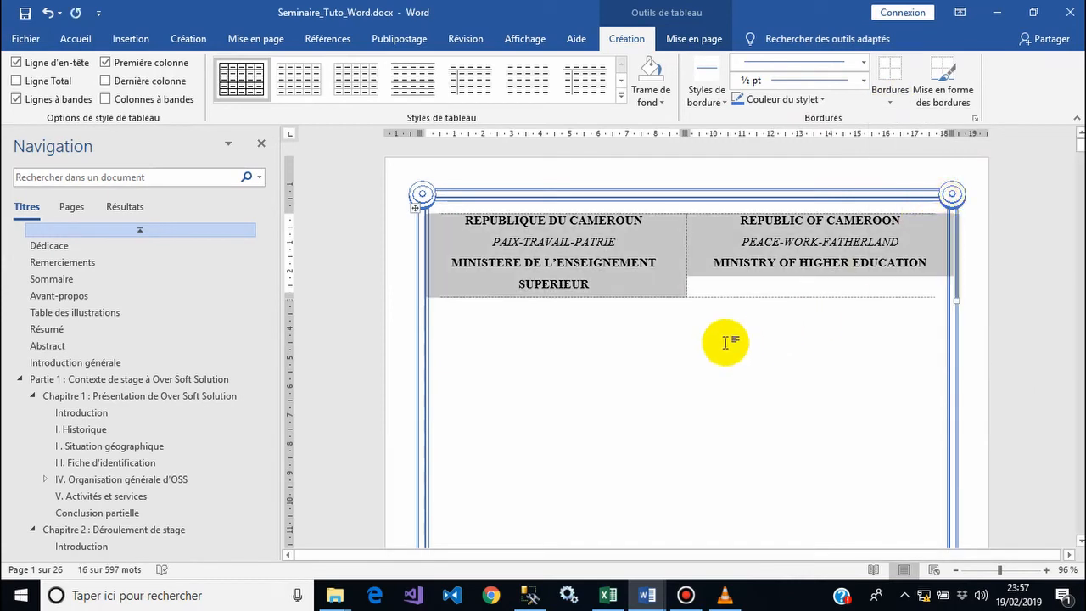
left_click(713, 344)
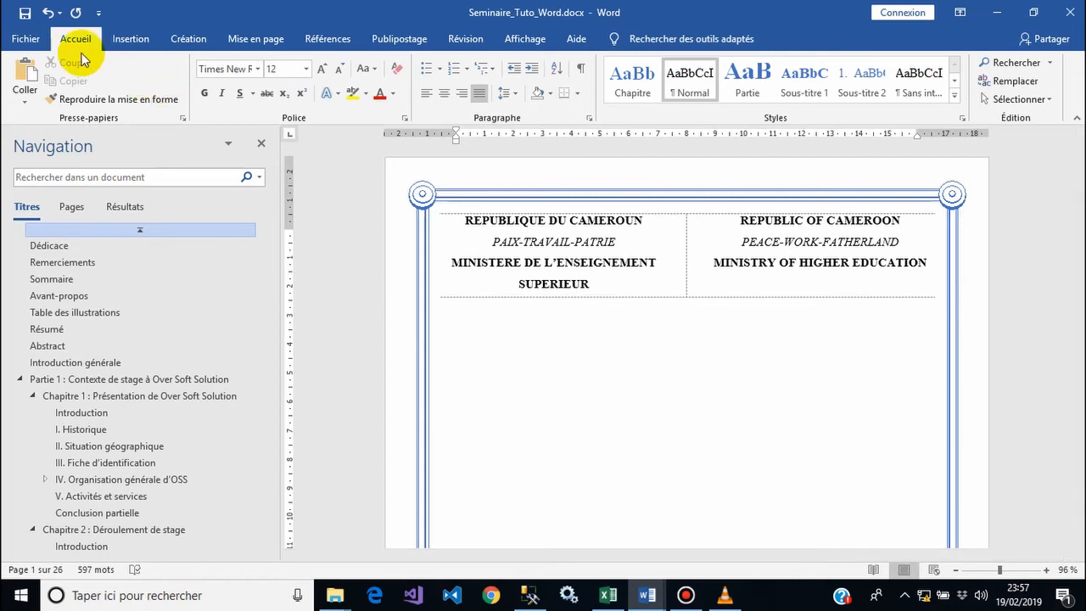
Step: Check the cover page's borderless header in the print preview and return to the document
left_click(24, 39)
left_click(46, 256)
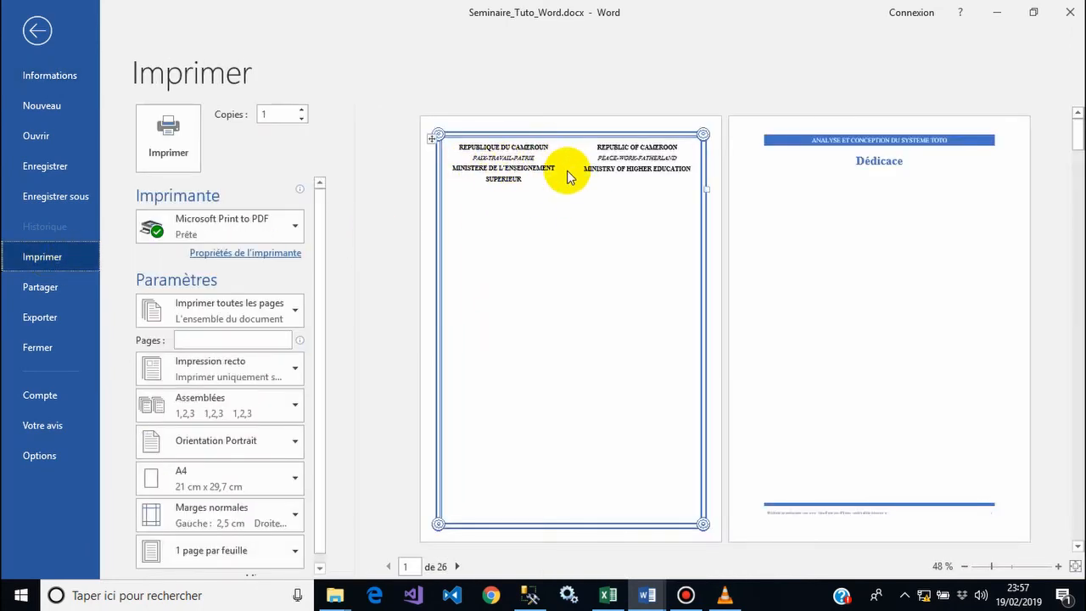
left_click(38, 34)
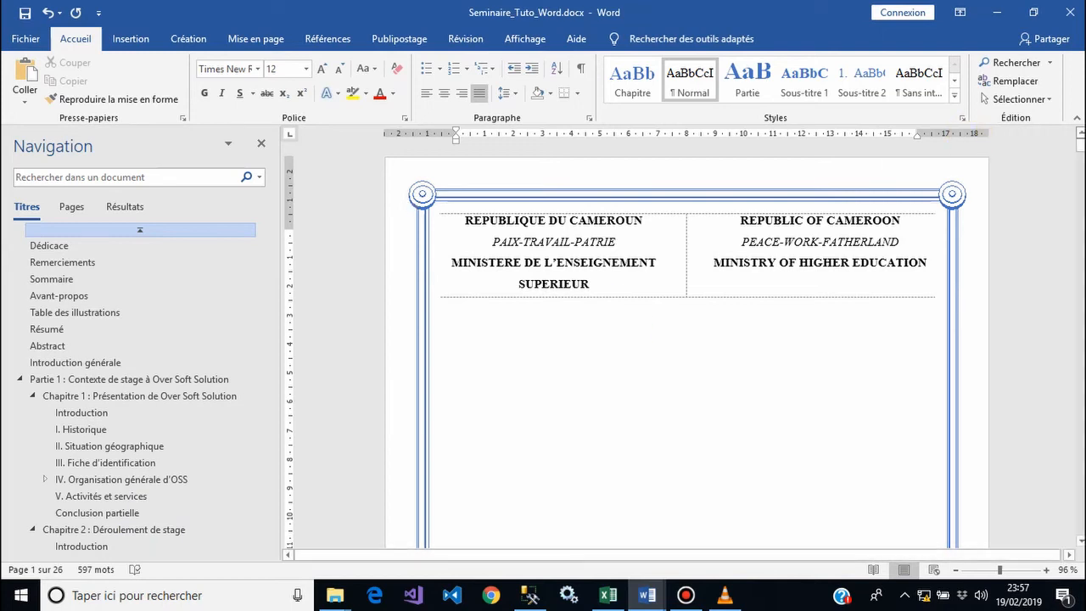
Step: Enter RAPPORT below the header table and insert five blank lines above it
left_click_drag(1080, 139, 1080, 146)
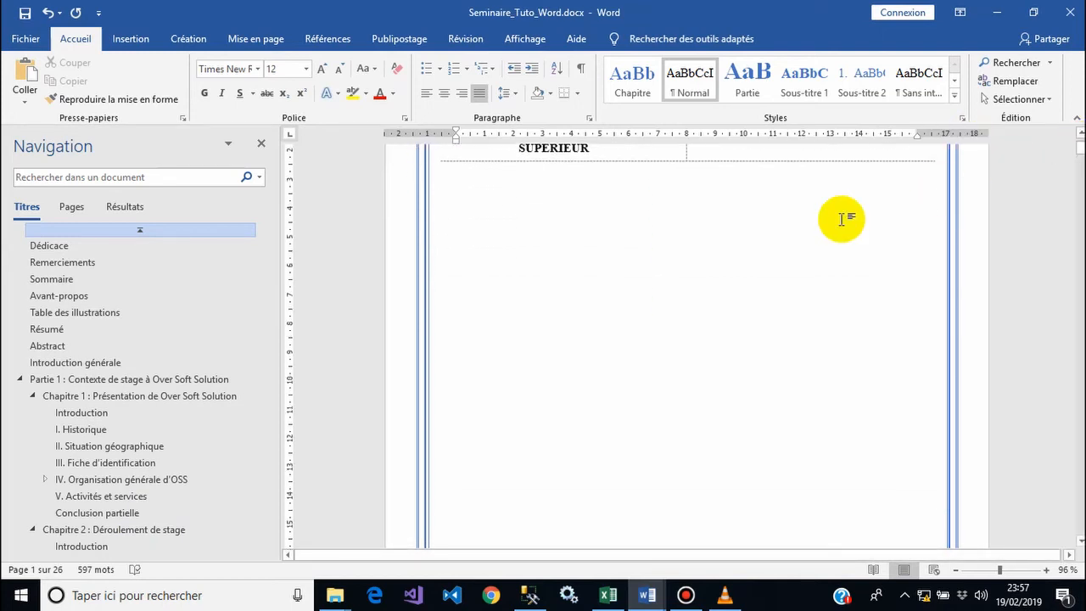
left_click(552, 236)
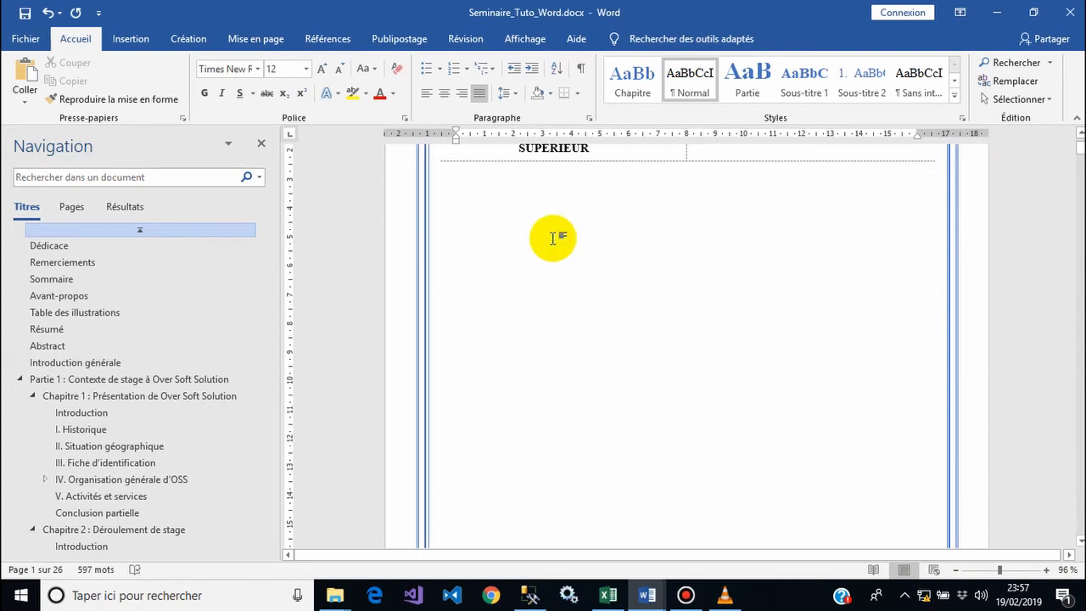
left_click(467, 190)
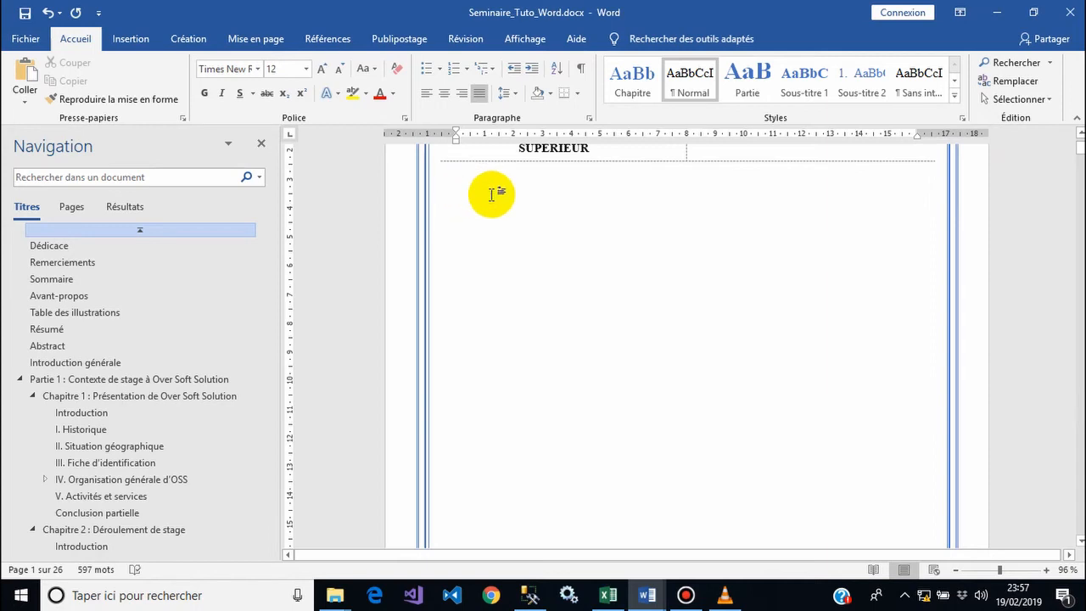
type("RAPPORT")
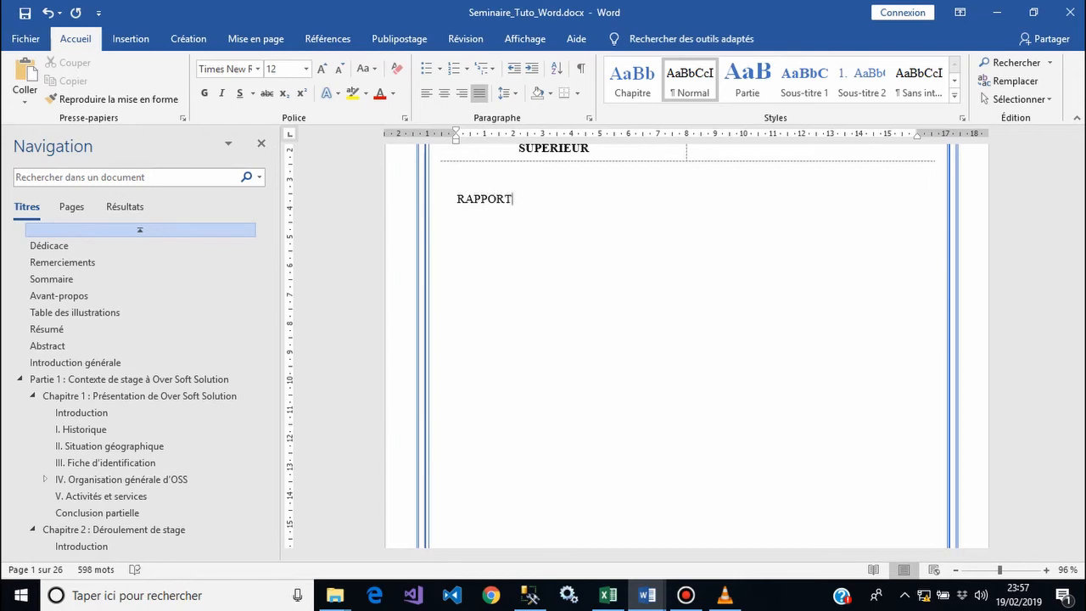
key("Return")
key("Return")
key("Return")
key("Return")
key("Return")
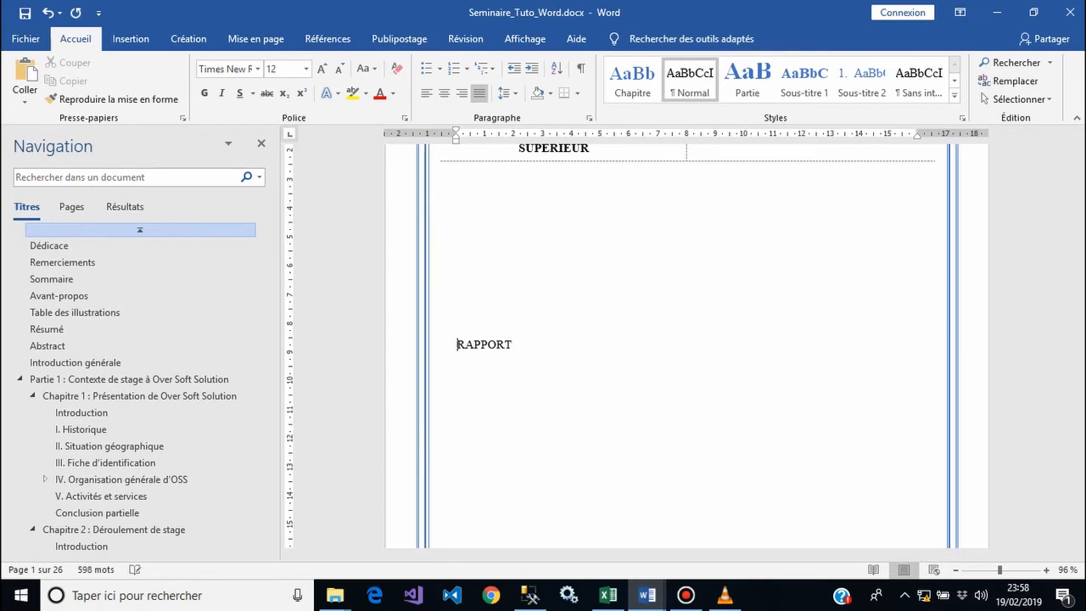
Step: Insert the logo image OSS.png on the blank line just below the header table
left_click(499, 201)
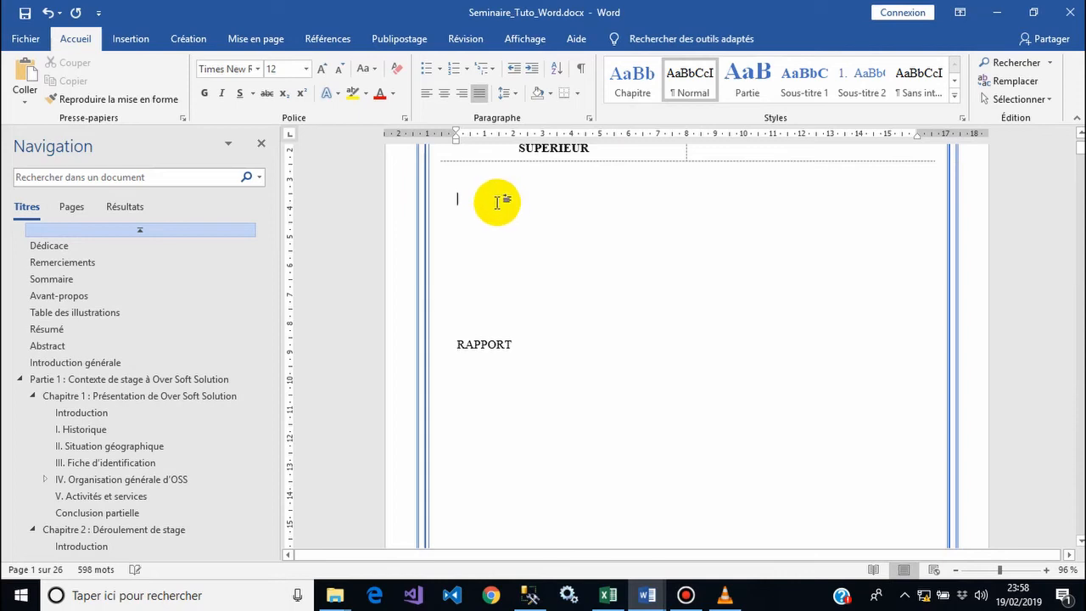
left_click(127, 38)
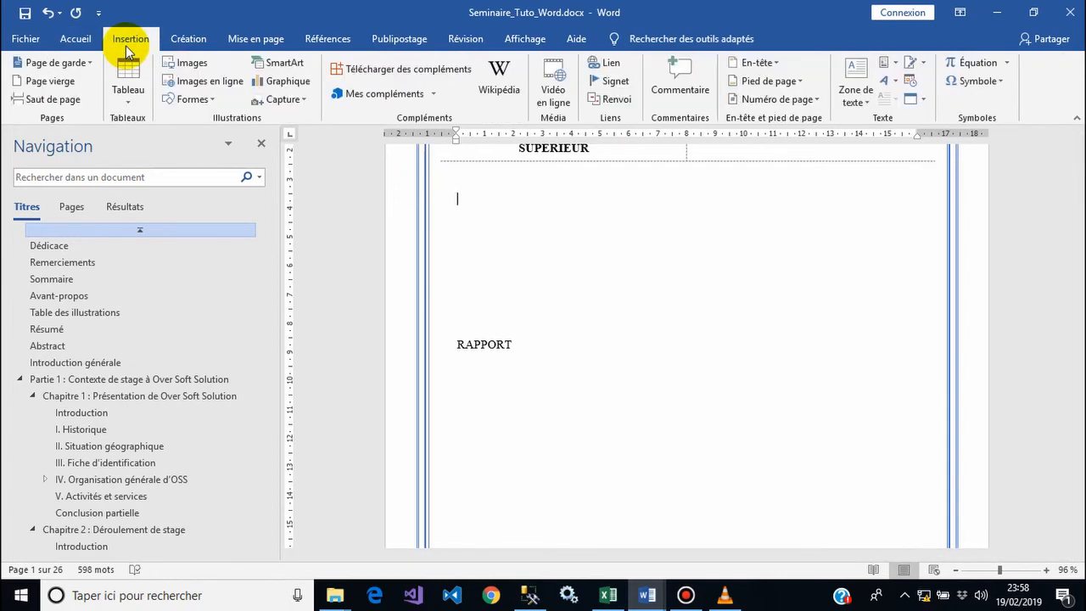
left_click(194, 65)
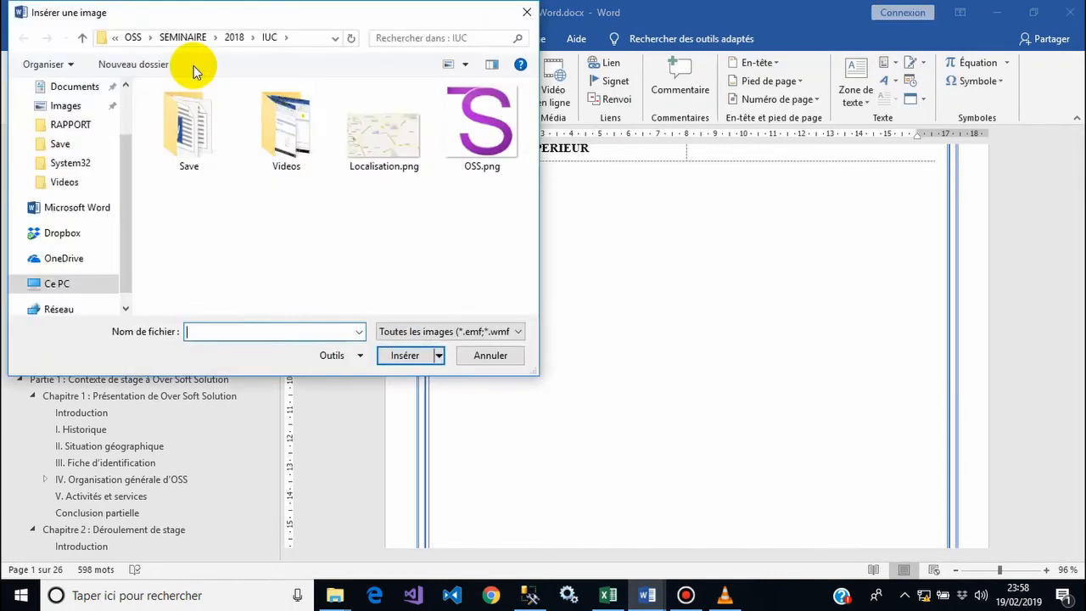
double_click(505, 133)
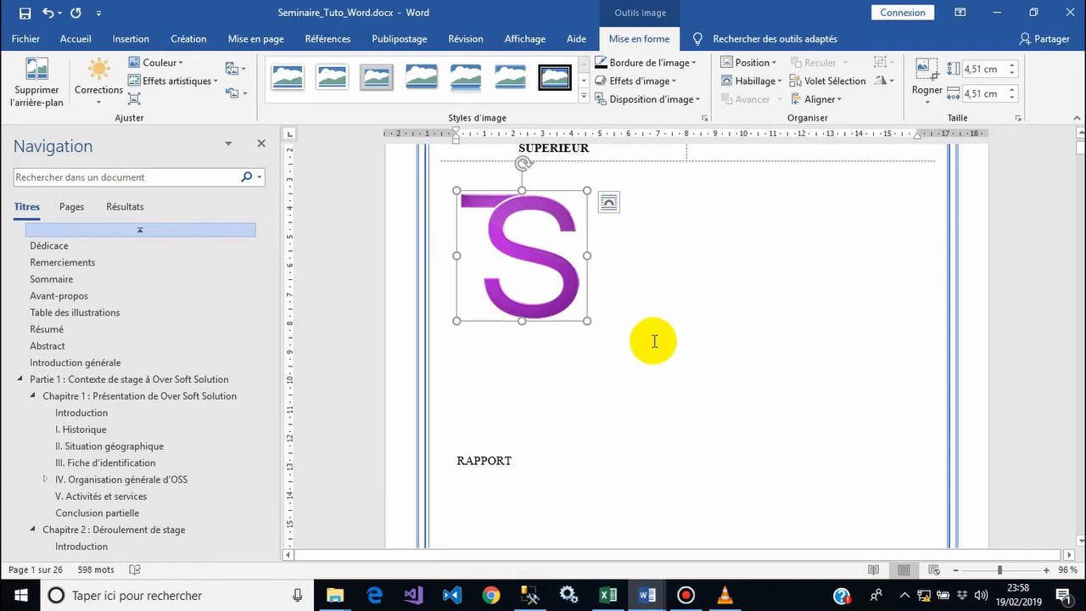
Step: Shrink the inserted logo proportionally to about 3,85 cm by 3,85 cm
scroll(1072, 140, "up", 2)
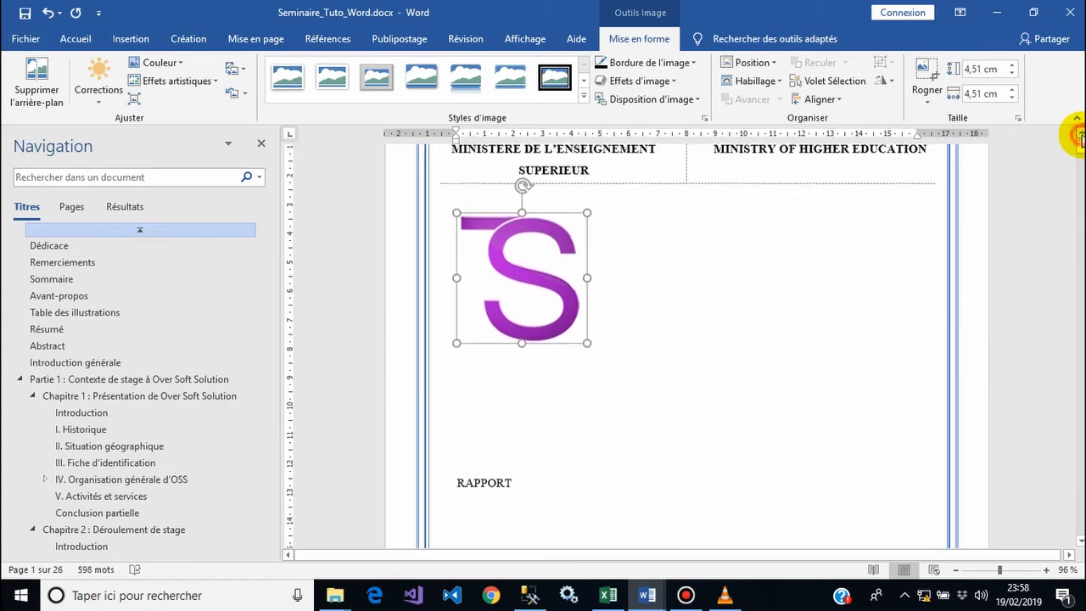
left_click_drag(458, 358, 475, 327)
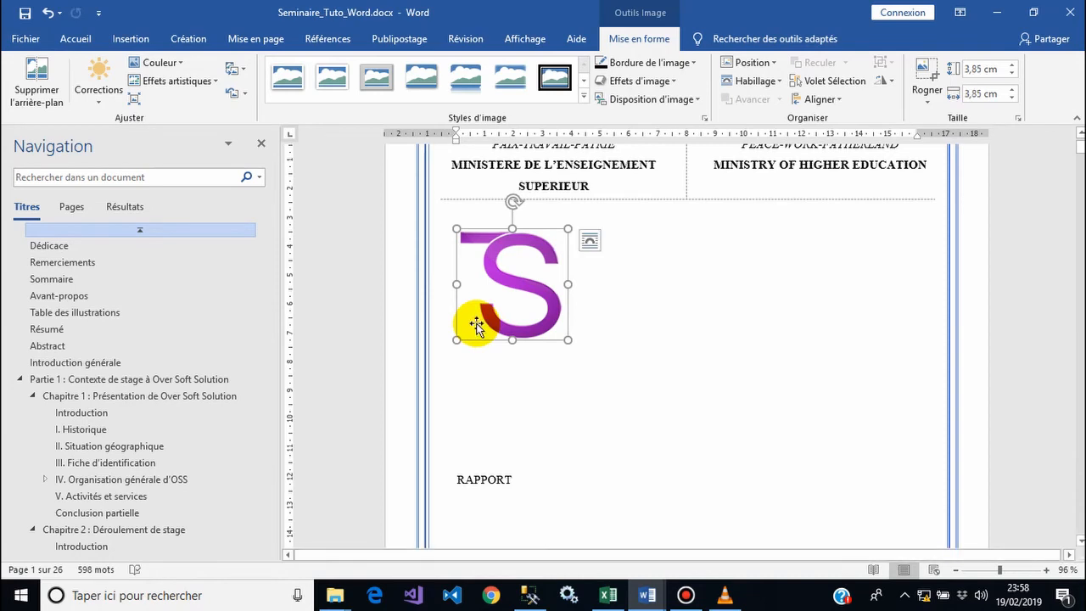
mouse_move(454, 340)
left_mouse_down()
mouse_move(461, 325)
mouse_move(450, 349)
mouse_move(458, 339)
left_mouse_up()
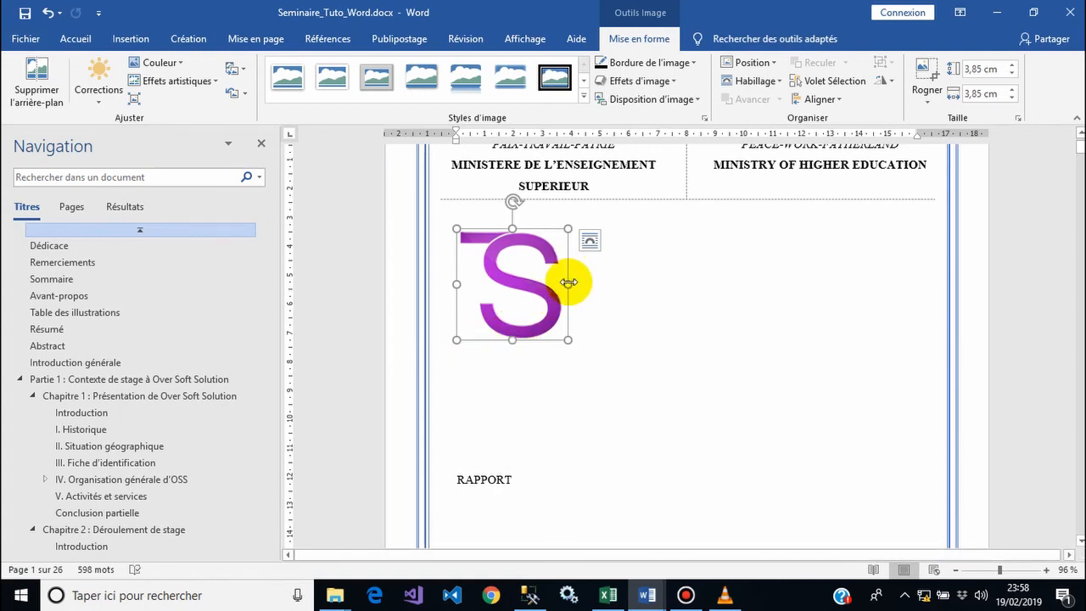
Step: Duplicate the logo so that a second copy sits directly beside the original below the header table
left_click_drag(453, 340, 457, 336)
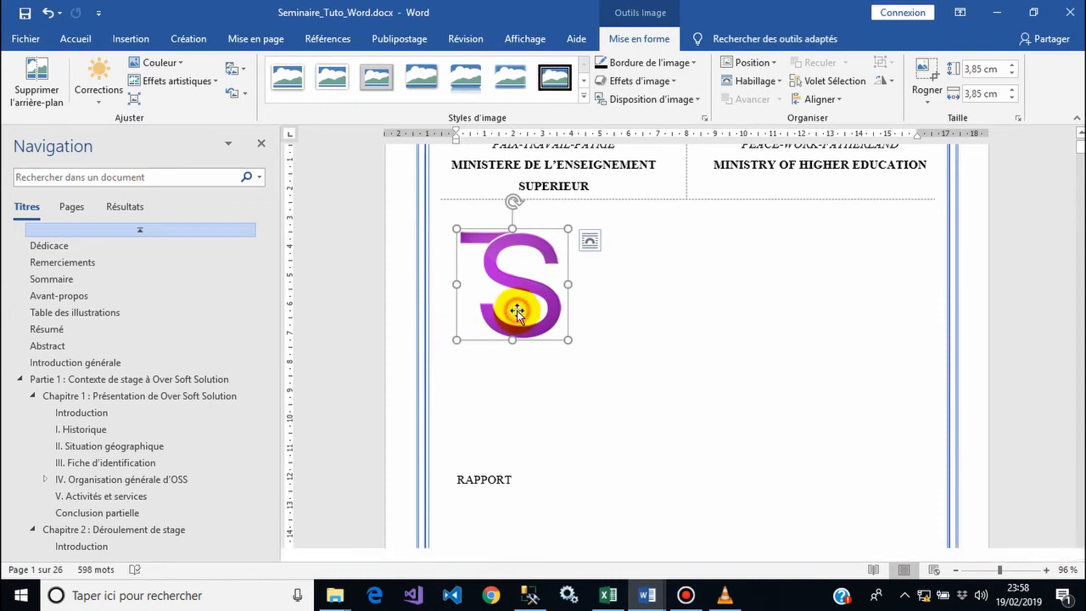
key("ctrl+c")
left_click(679, 323)
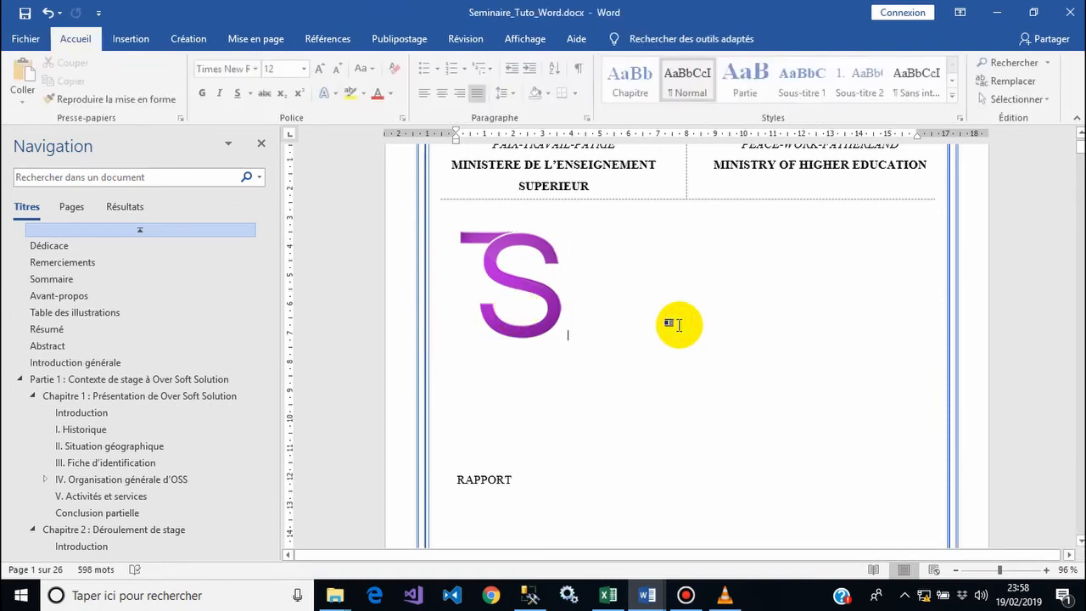
key("ctrl+v")
left_click(623, 295)
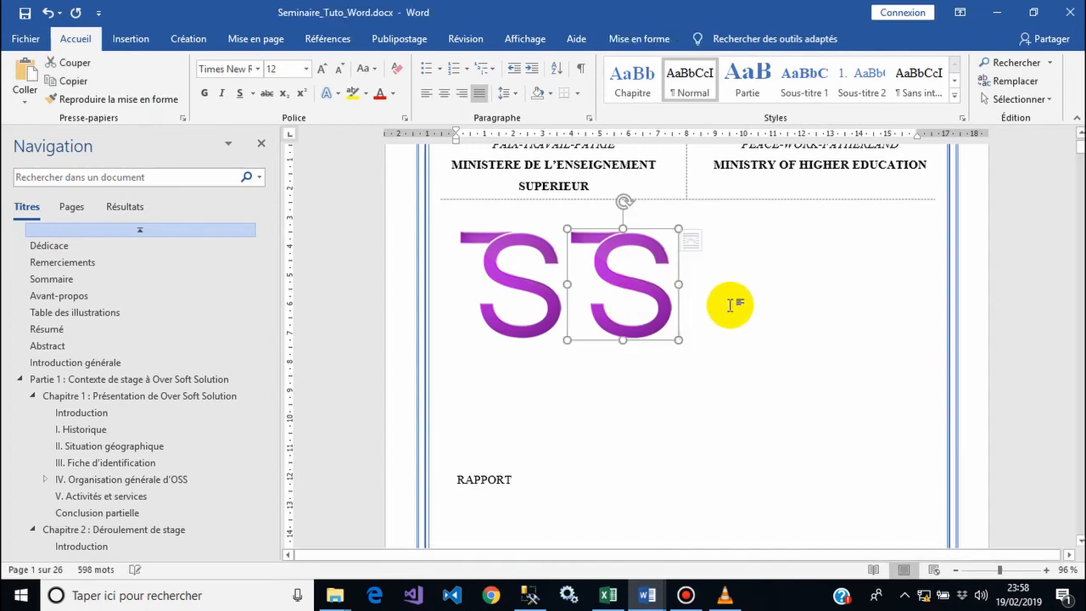
Step: Position the two logos with text wrapping, one at the page's middle left and the other at its middle right
left_click(521, 295)
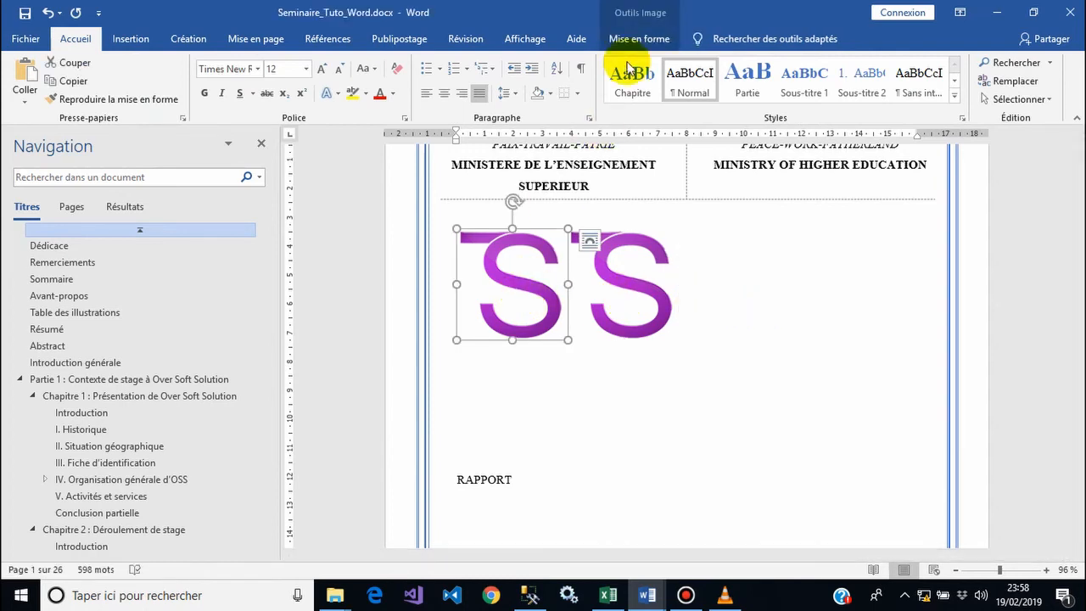
left_click(651, 41)
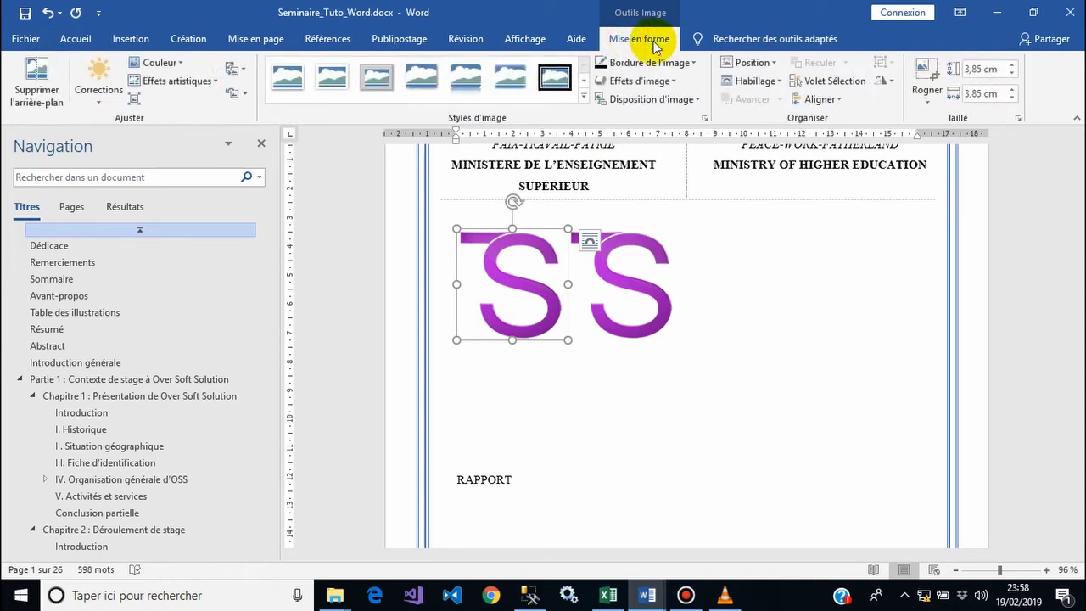
left_click(748, 63)
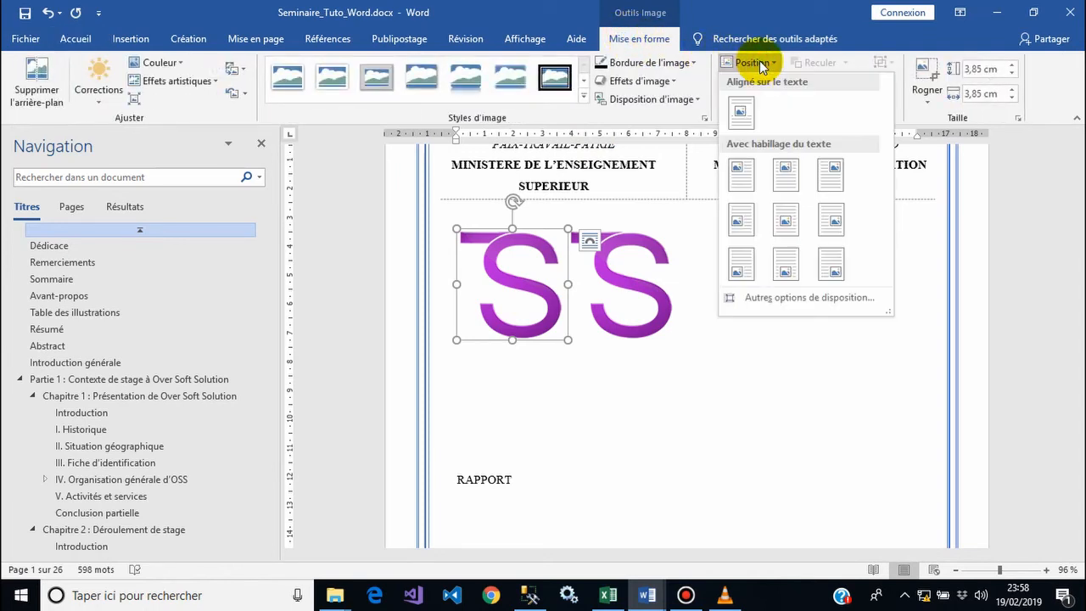
left_click(743, 221)
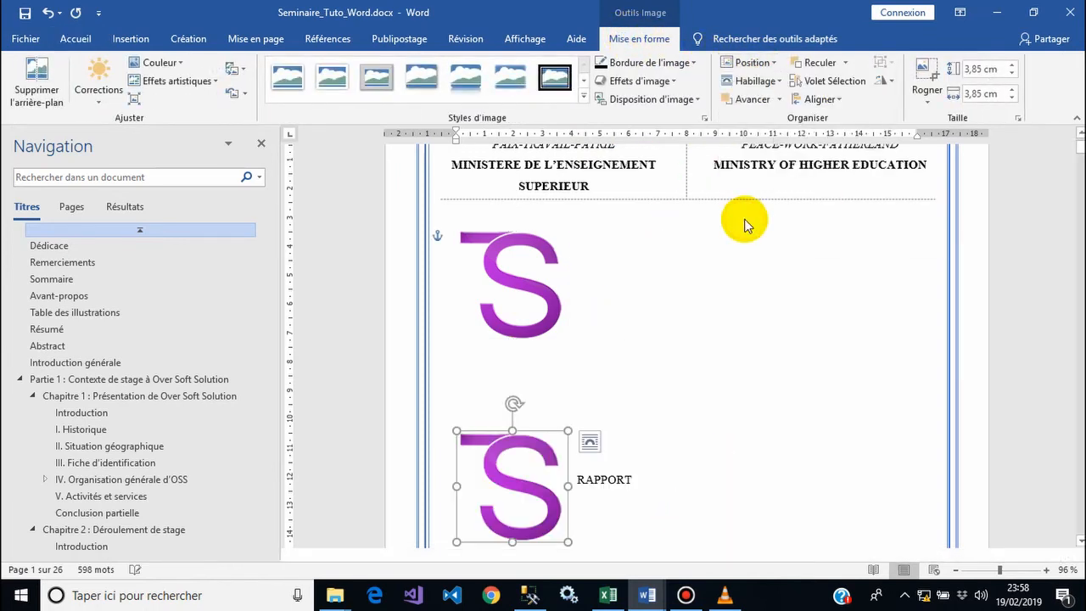
left_click(509, 300)
left_click(748, 63)
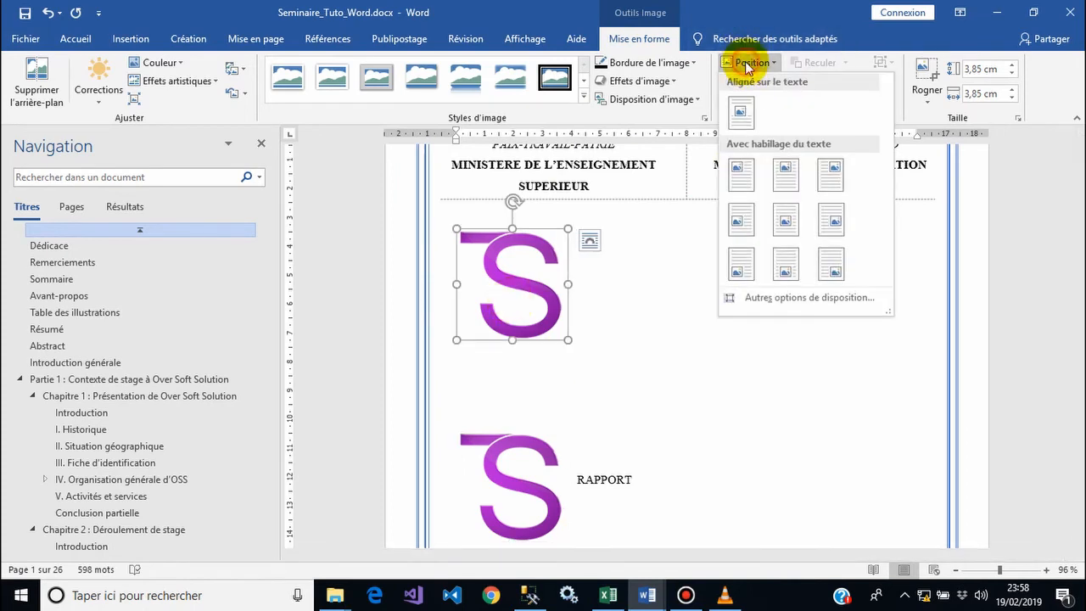
left_click(829, 219)
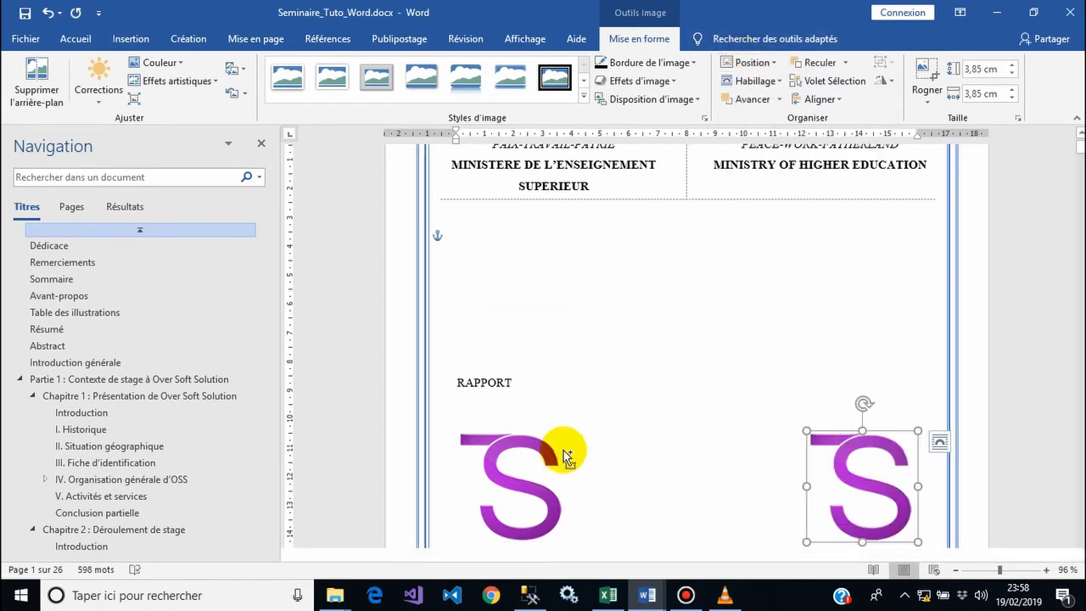
Step: Move both logos together up to just below the header table, keeping them level with each other
left_click(528, 469, "ctrl")
left_click_drag(527, 469, 523, 274)
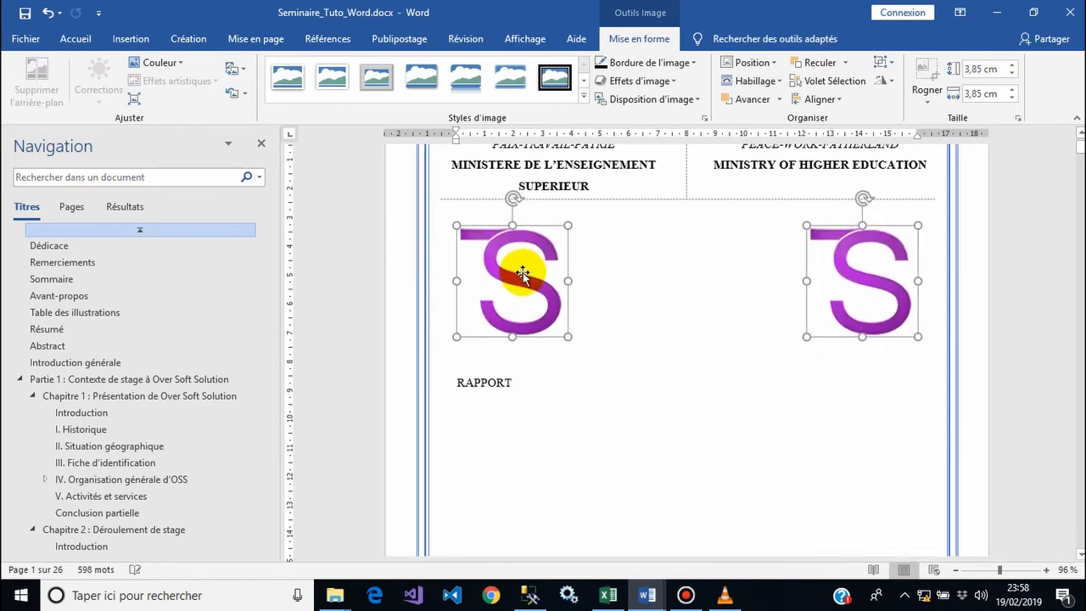
left_click(618, 306)
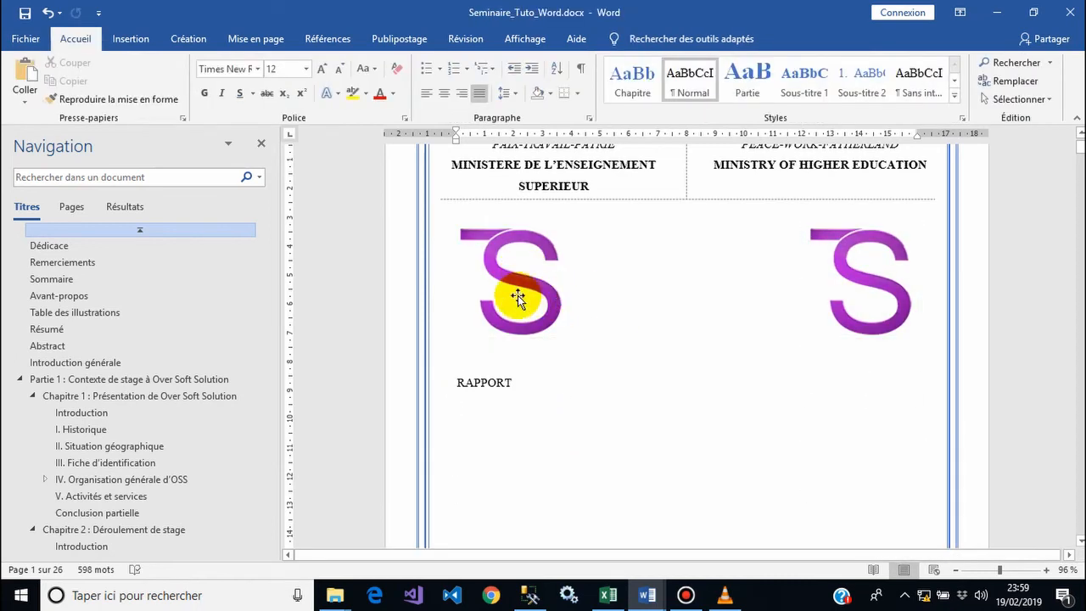
left_click(517, 297)
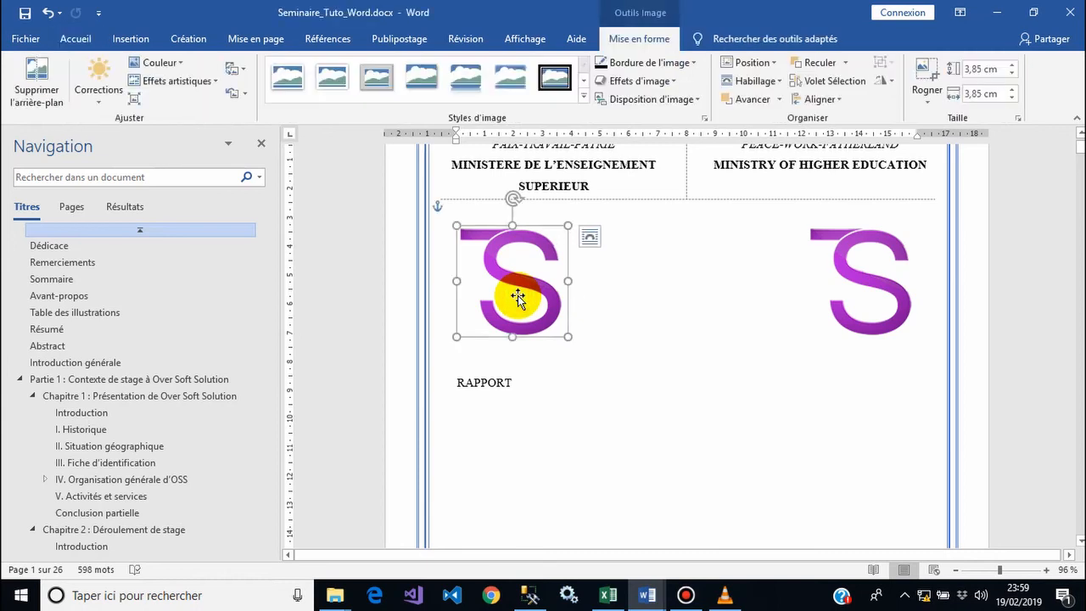
left_click(859, 296)
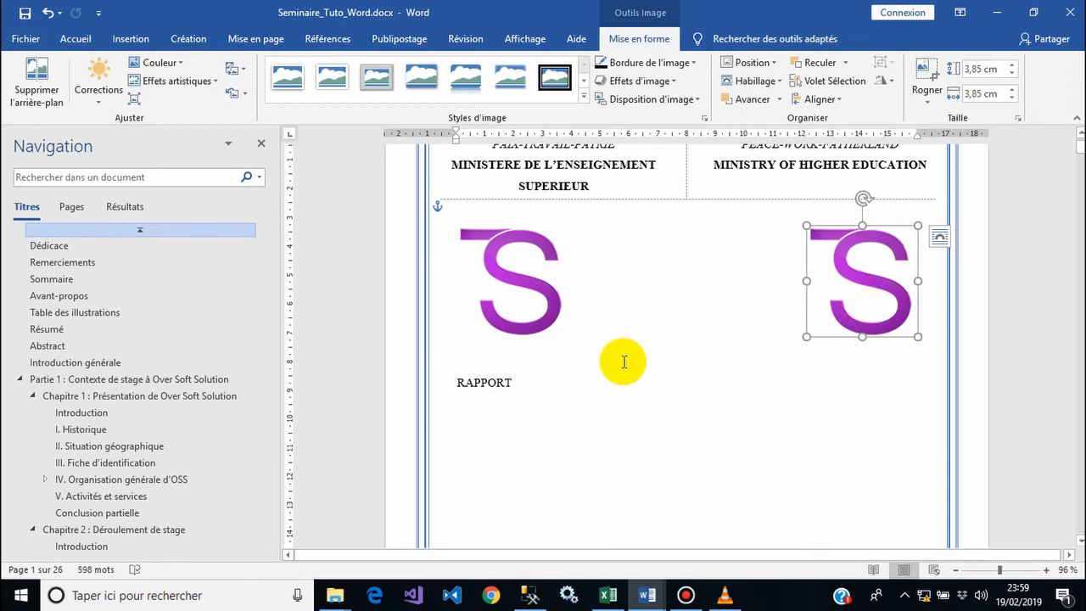
Step: Insert four blank lines directly above RAPPORT to make room below the logos
left_click(460, 386)
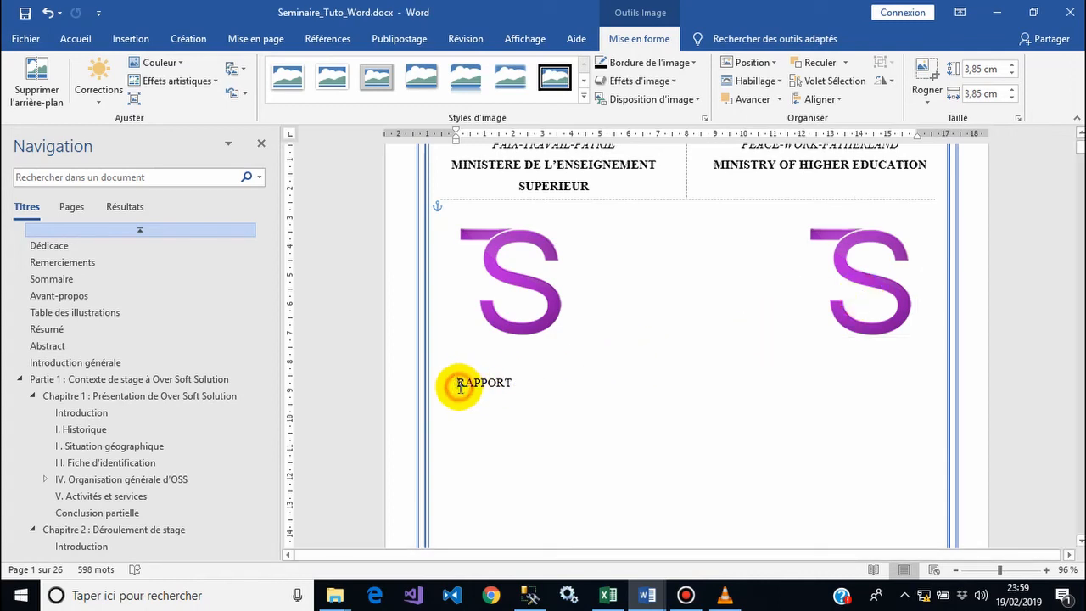
key("Return")
key("Return")
key("Return")
key("Return")
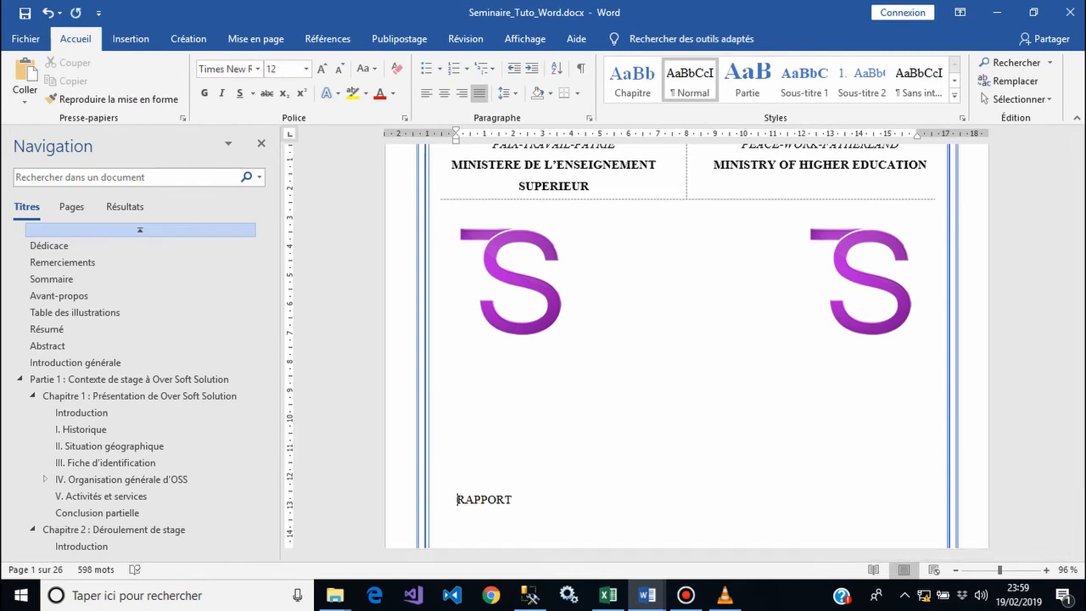
Step: Draw a rounded rectangle about 16,29 cm wide and 3,62 cm high between the logos and RAPPORT
left_click(479, 375)
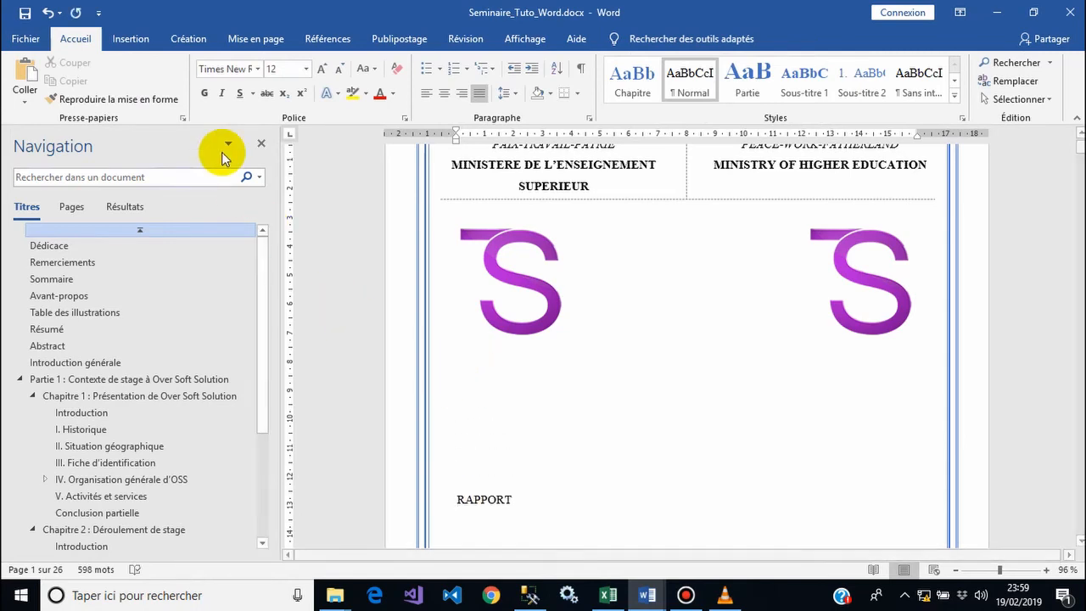
left_click(133, 42)
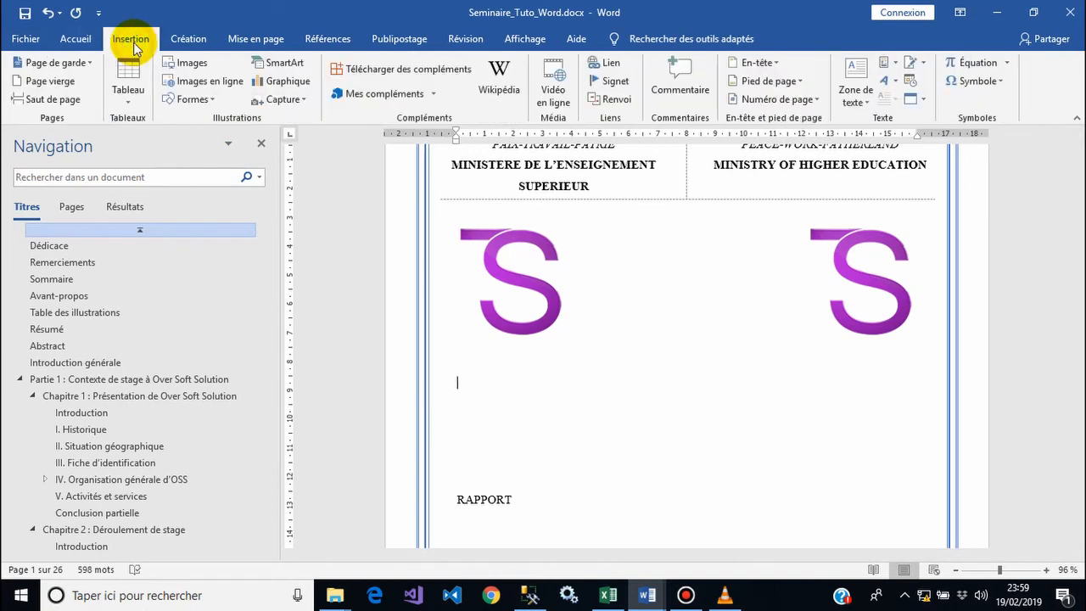
left_click(195, 100)
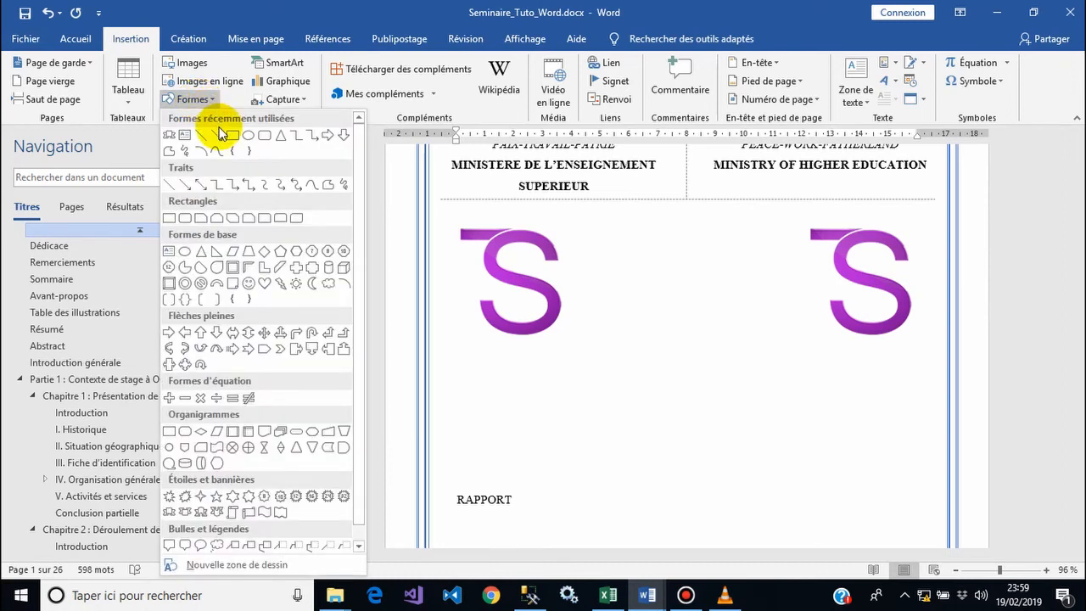
left_click(186, 220)
left_click_drag(458, 368, 922, 471)
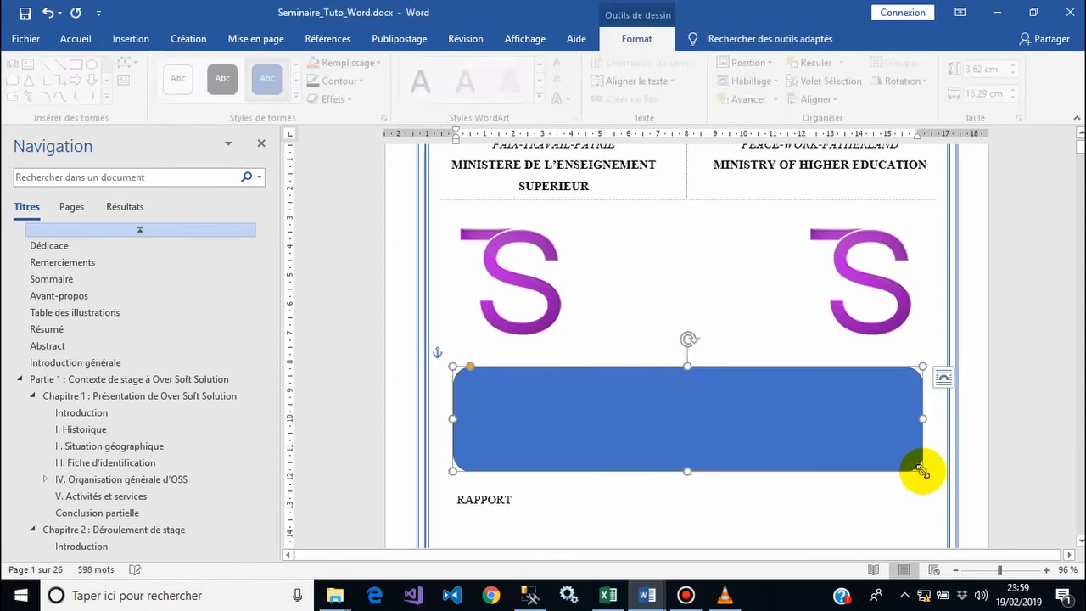
Step: Give the blue rounded rectangle the middle-centre position with text wrapping, and place it just below the two logos
left_click(746, 64)
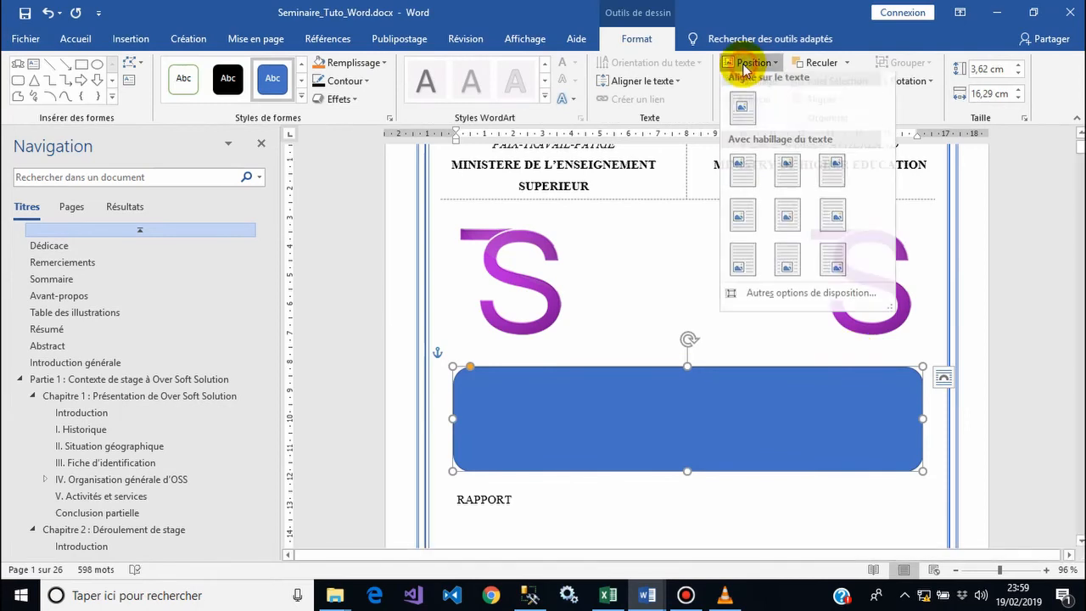
left_click(786, 216)
left_click_drag(757, 449, 756, 364)
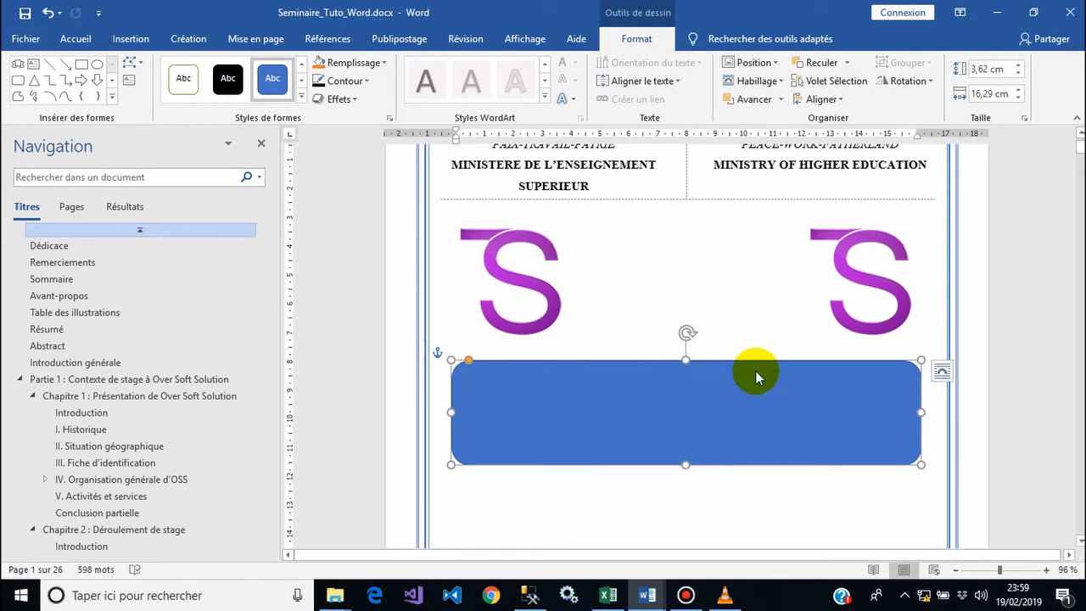
Step: Enter the title "ANALYSE ET CONCEPTION DU SYSTEME TOTO" inside the blue rounded rectangle
left_click_drag(1080, 146, 1080, 157)
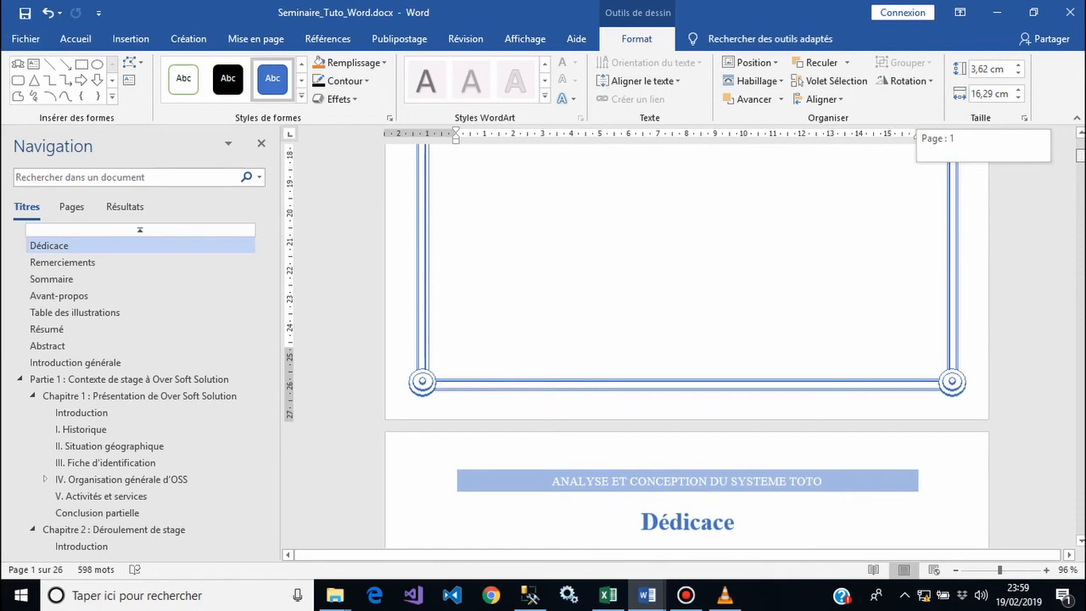
left_click_drag(1080, 157, 1080, 148)
left_click(852, 219)
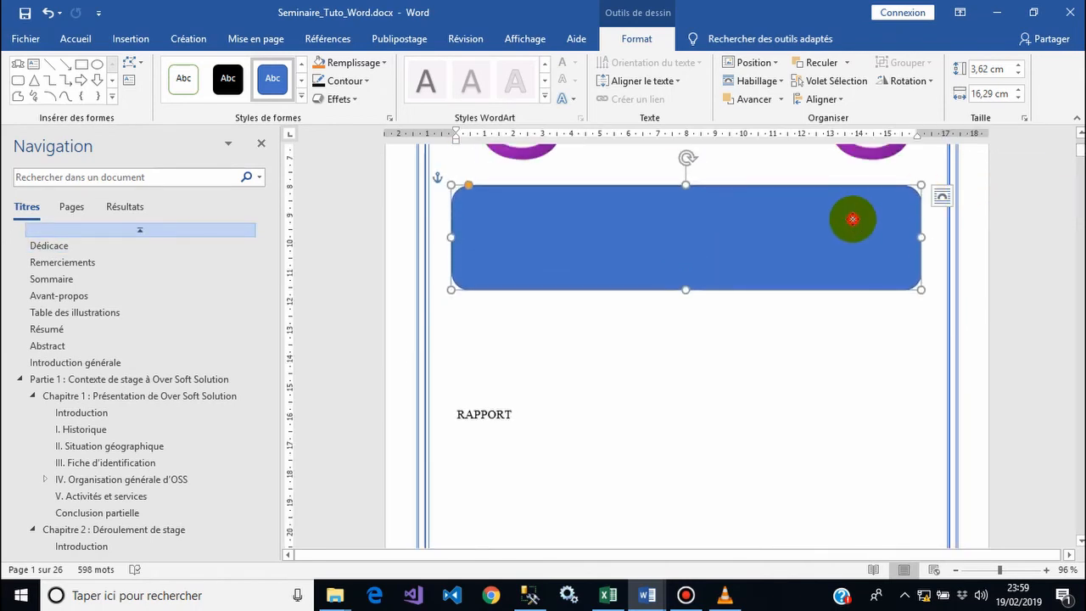
type("ANALYSE ET CONCEPTION")
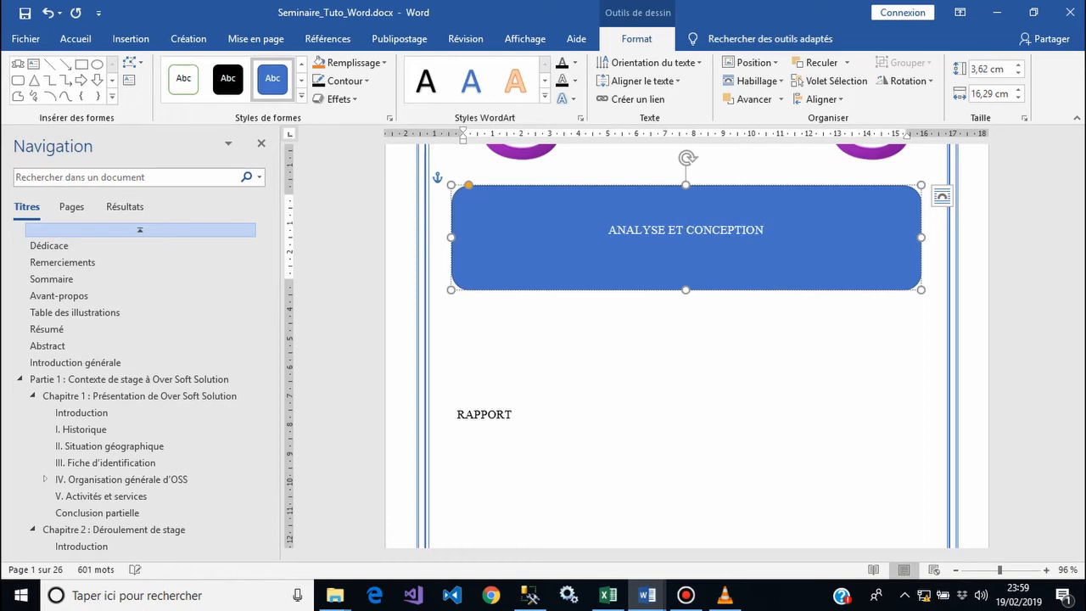
type(" DU SYSTE")
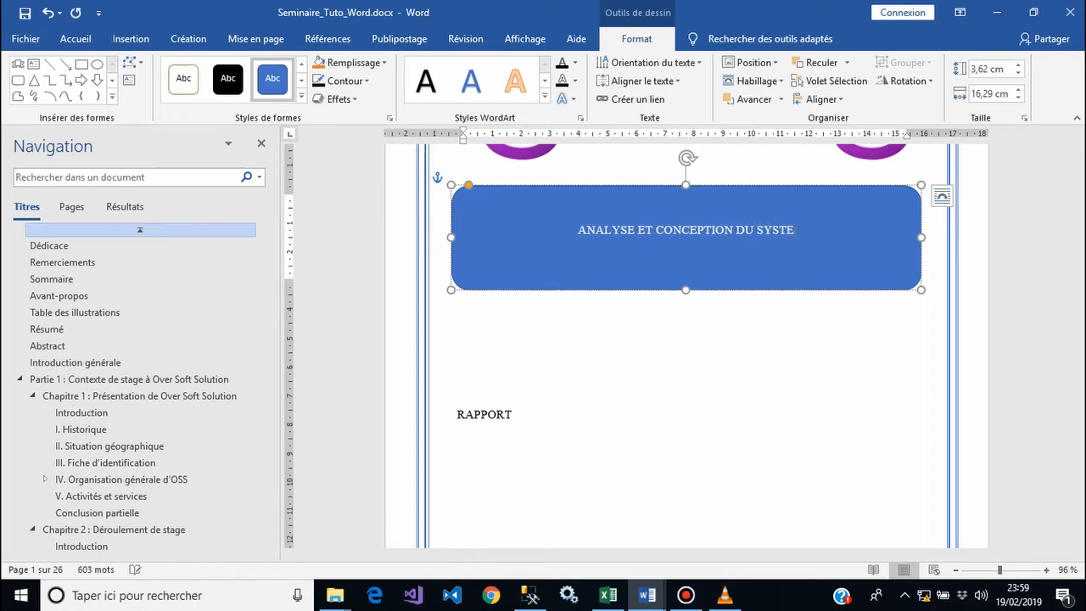
type("ME TOTO")
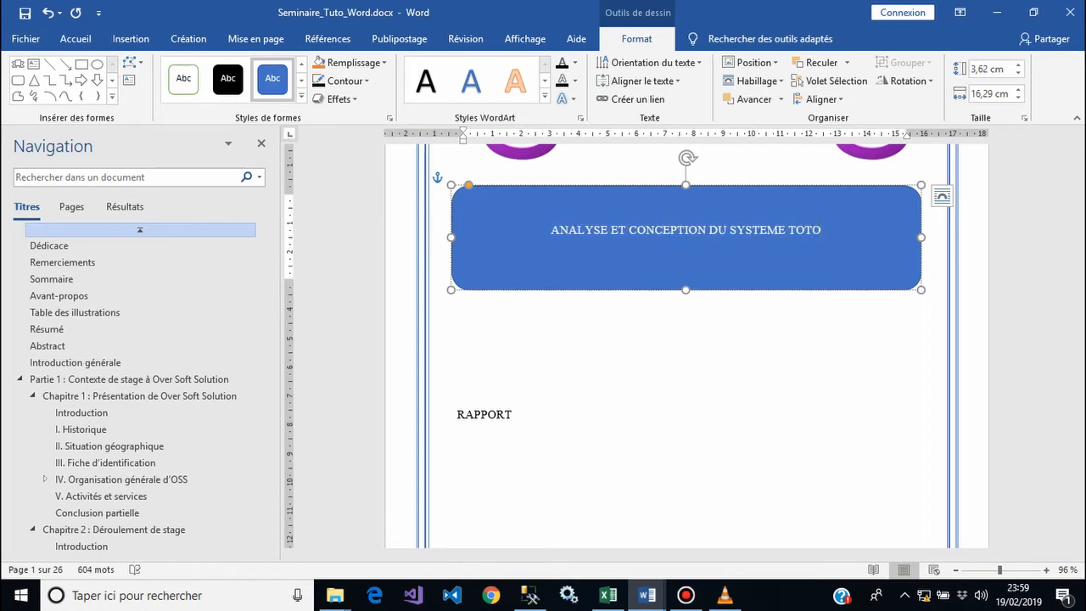
Step: Enlarge the whole title in the blue rectangle to font size 26
left_click(622, 227)
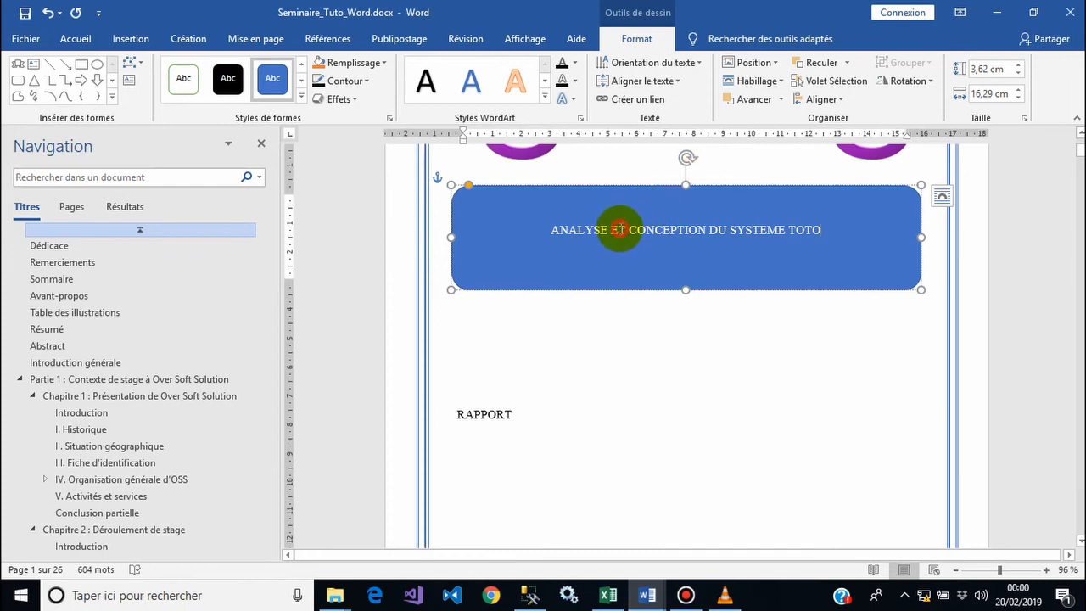
triple_click(619, 229)
left_click(738, 189)
left_click(738, 188)
left_click(737, 188)
left_click(739, 187)
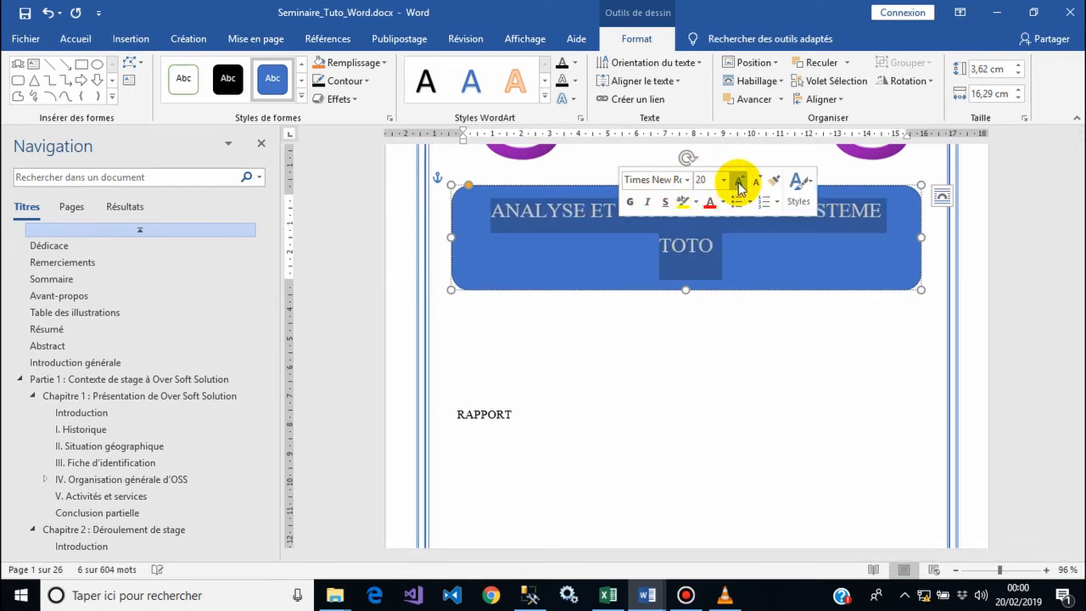
left_click(739, 188)
left_click(739, 188)
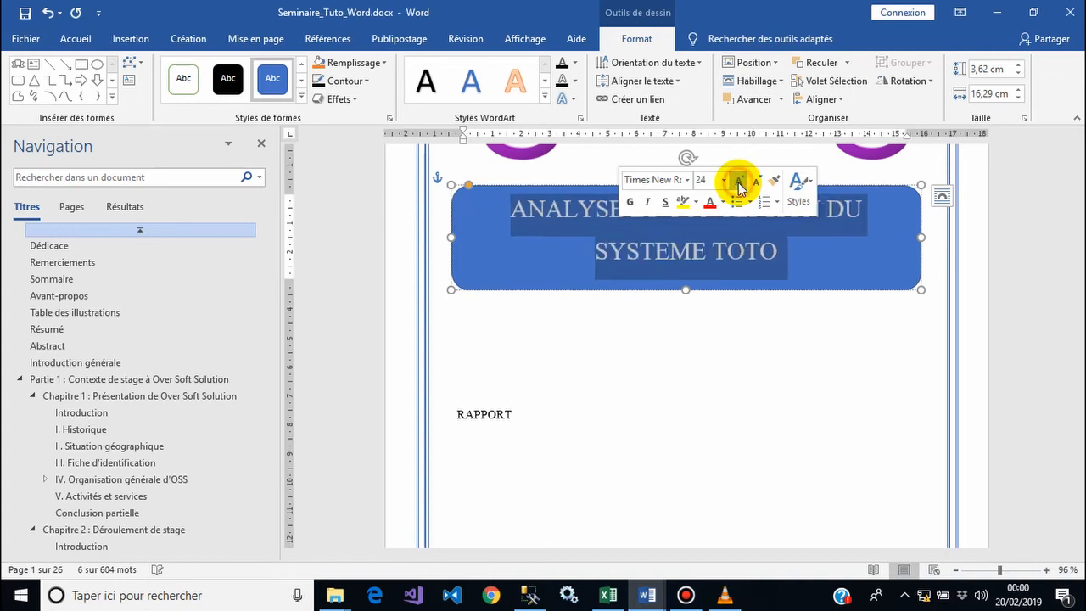
left_click(739, 187)
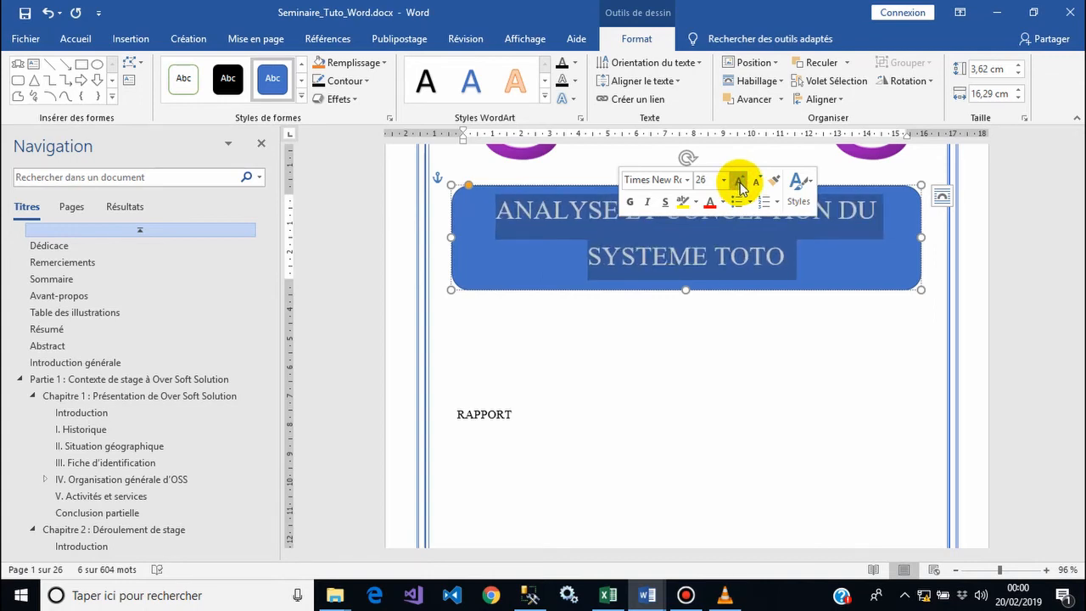
Step: Move the blue title rectangle slightly down the cover page
left_click(793, 352)
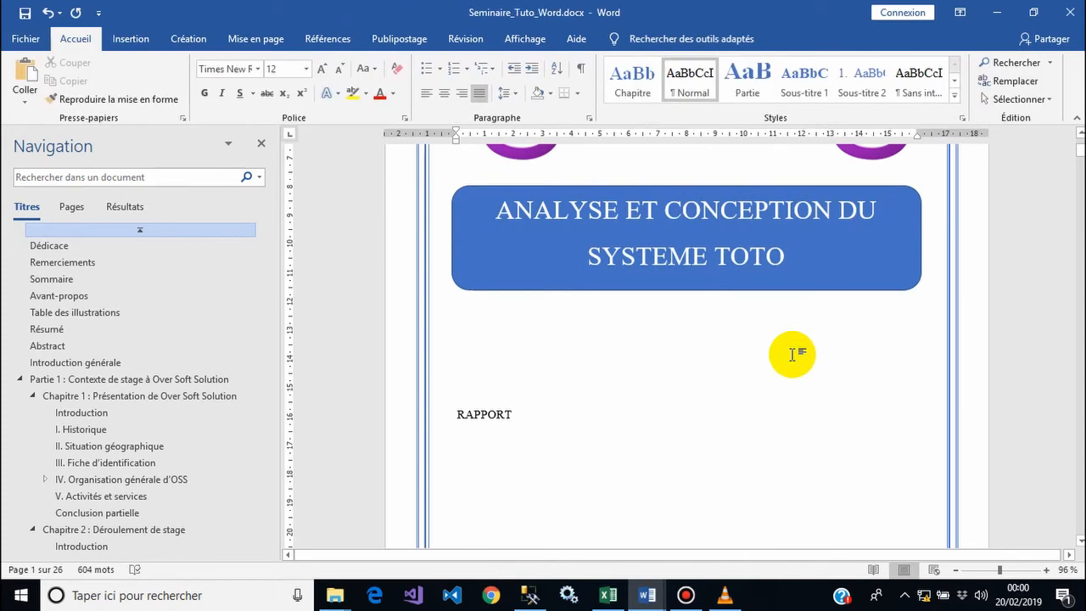
left_click(780, 291)
left_click_drag(781, 292, 779, 304)
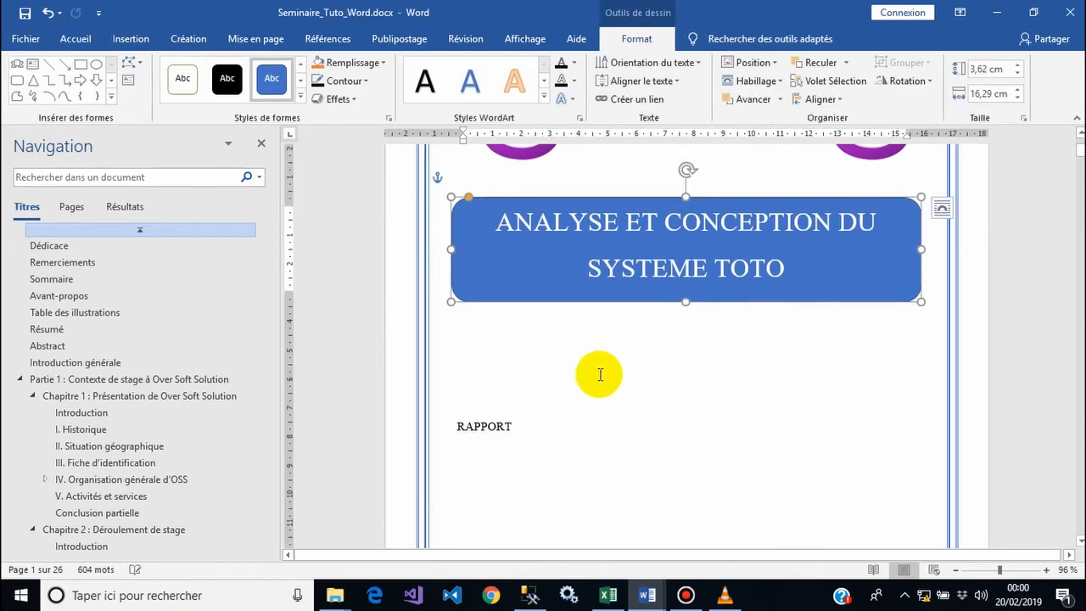
Step: Remove the empty lines between the blue title rectangle and the word RAPPORT
left_click(468, 395)
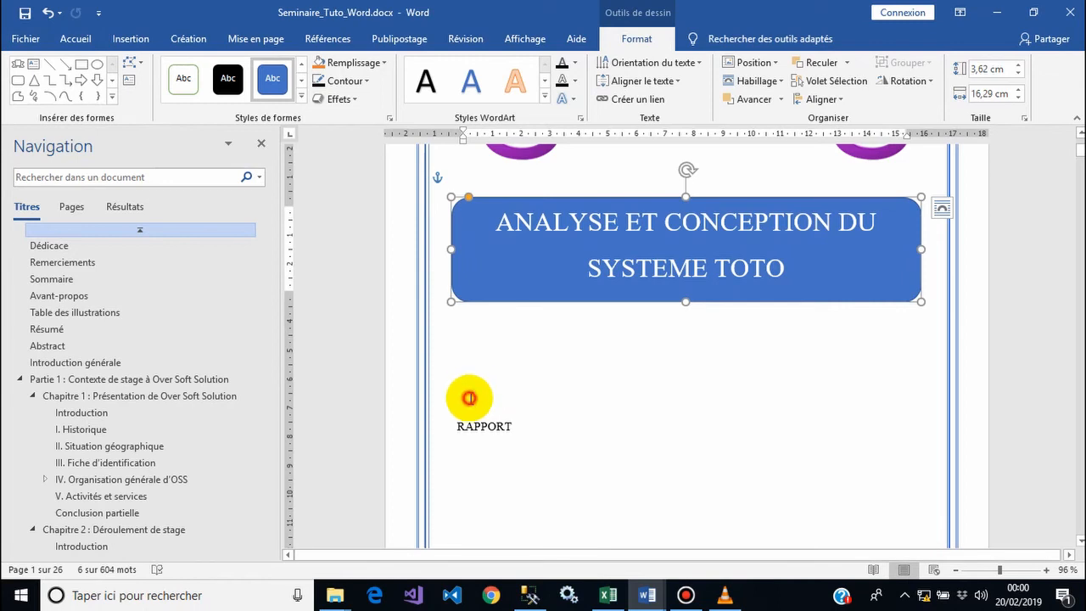
left_click(463, 338)
key("Delete")
key("Delete")
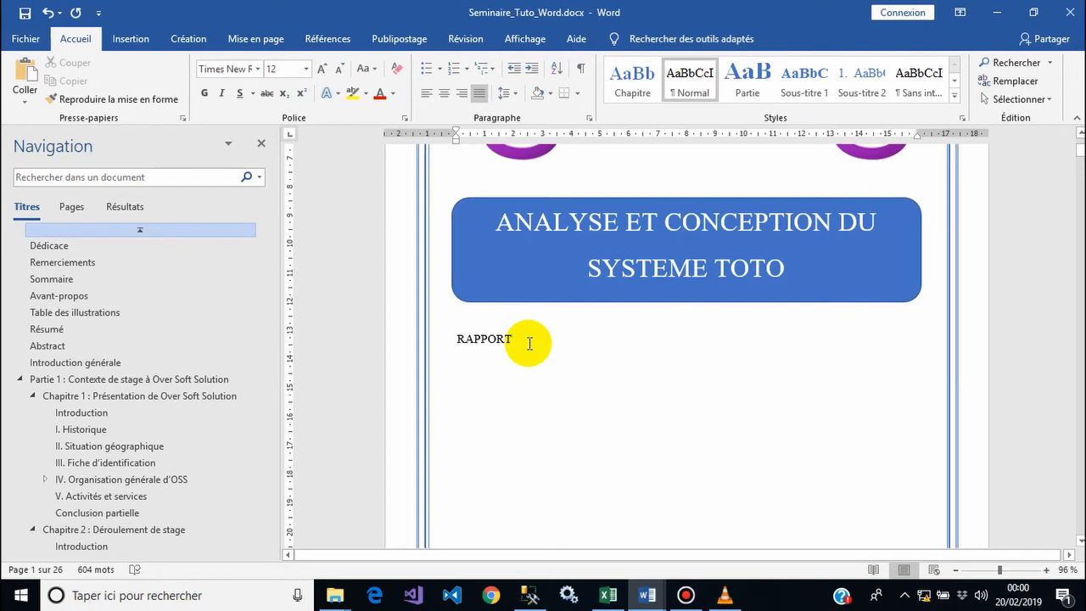
Step: Replace the word RAPPORT with "Rapport de stage de l'année 2018-2019"
key("BackSpace")
key("BackSpace")
key("BackSpace")
key("BackSpace")
key("BackSpace")
key("BackSpace")
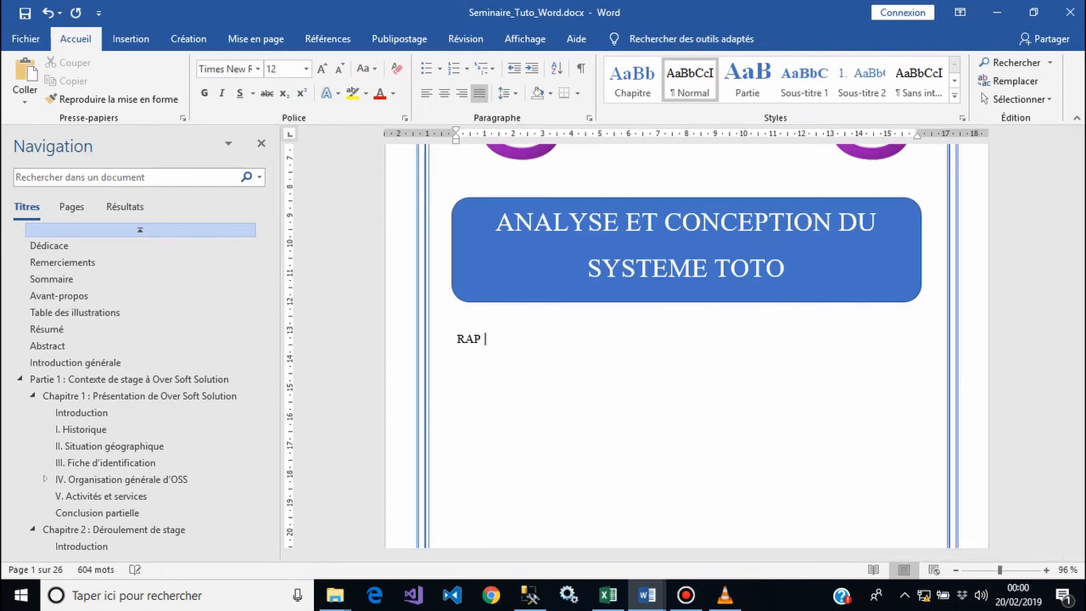
type("apport de stage de l'année")
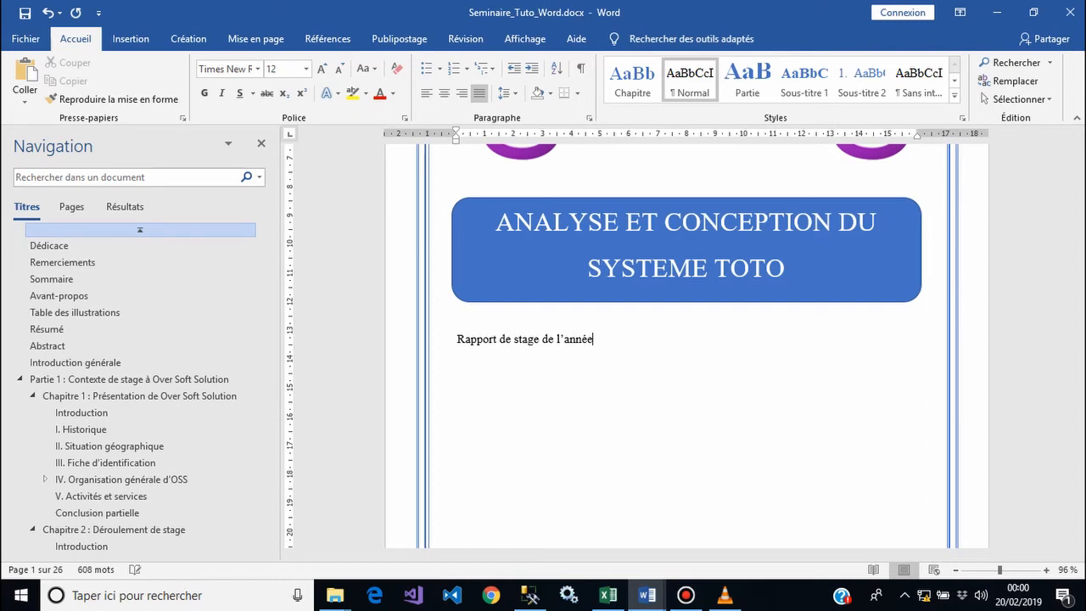
type("2018-2019")
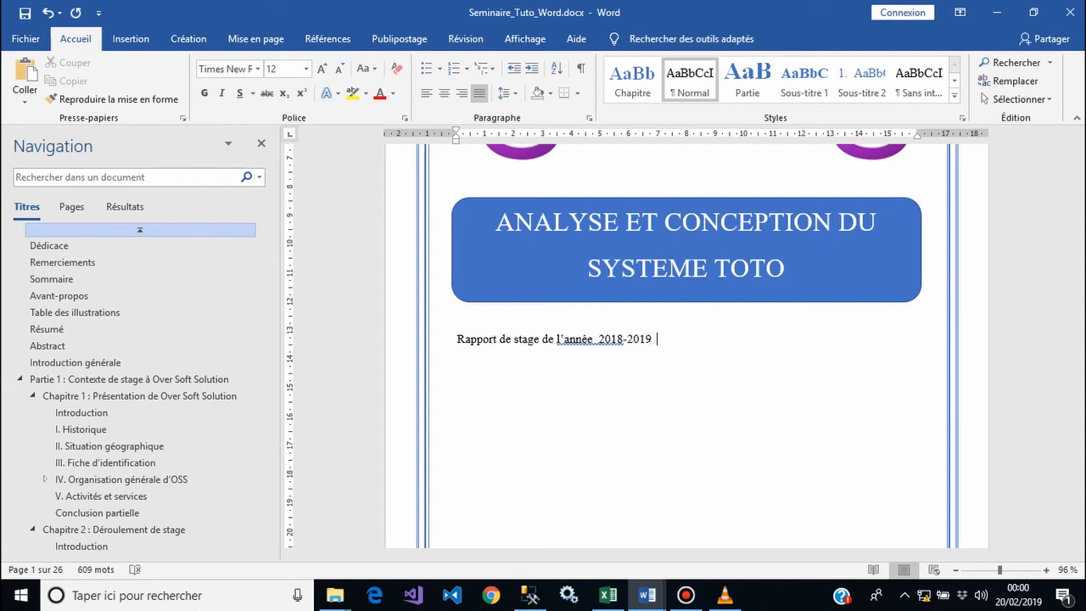
Step: Leave one empty line below the report line and add "En vue de l'obtention du diplôme z"
key("Return")
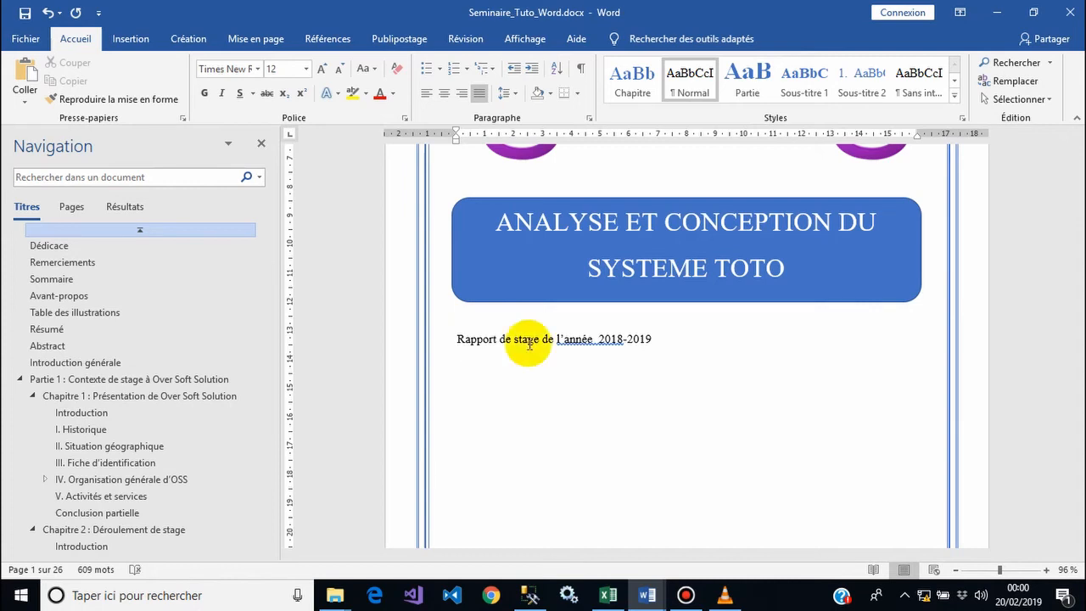
key("Return")
type("En")
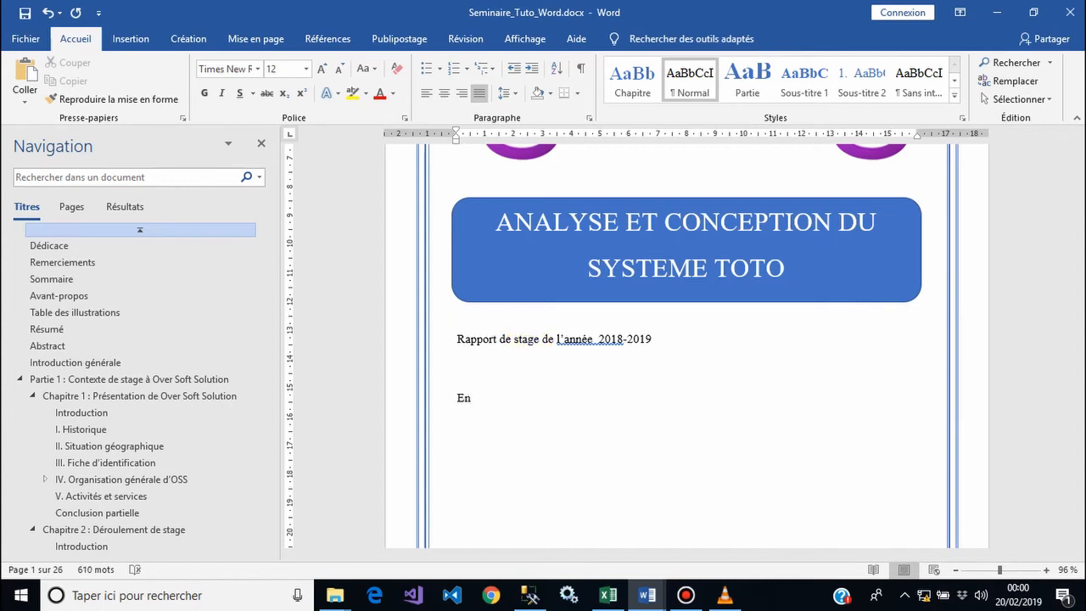
type(" vue de l'obtention du dipl")
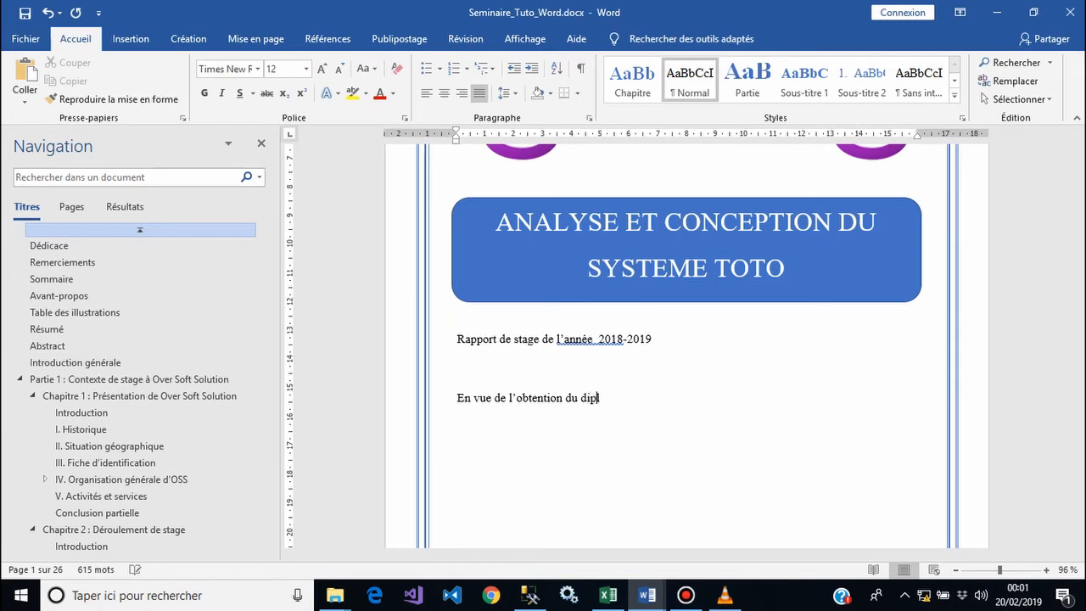
type("ome z")
Step: Centre the internship report line and the diploma line horizontally on the page
left_click(458, 339)
left_click_drag(458, 339, 659, 395)
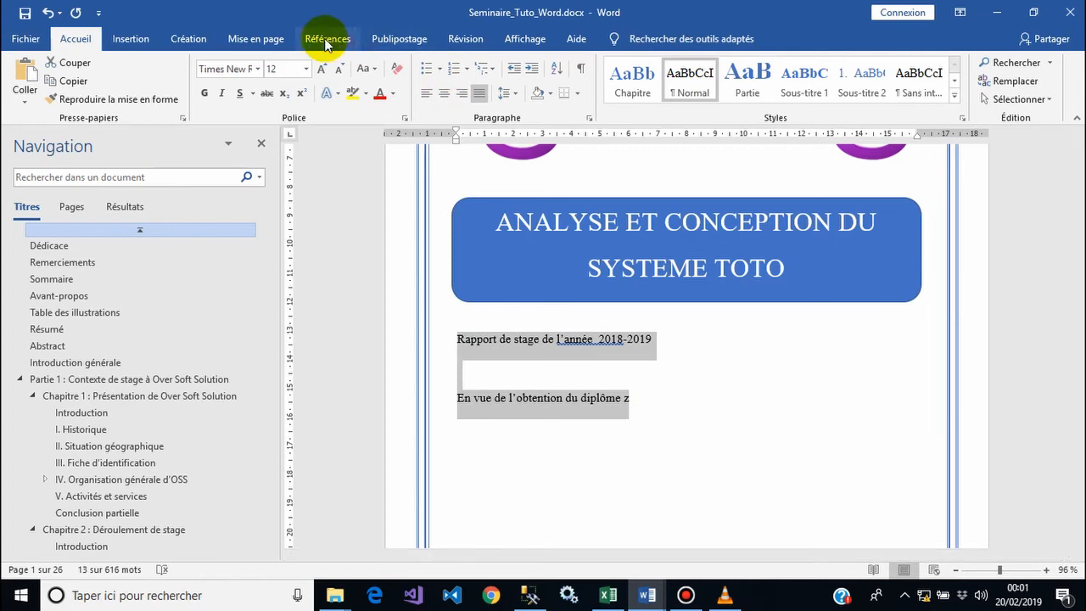
left_click(125, 40)
left_click(81, 40)
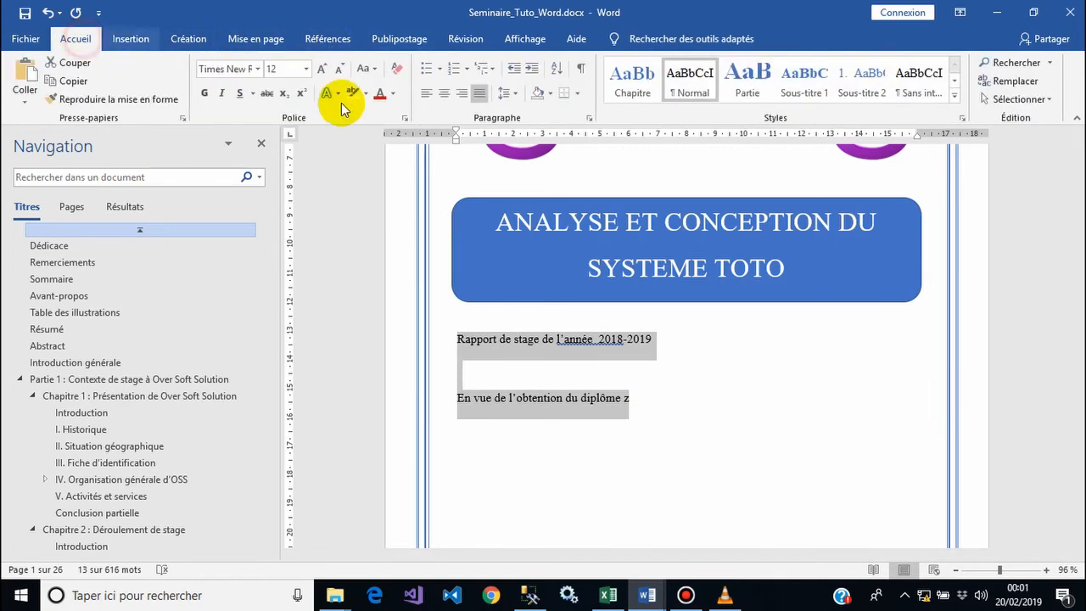
left_click(443, 93)
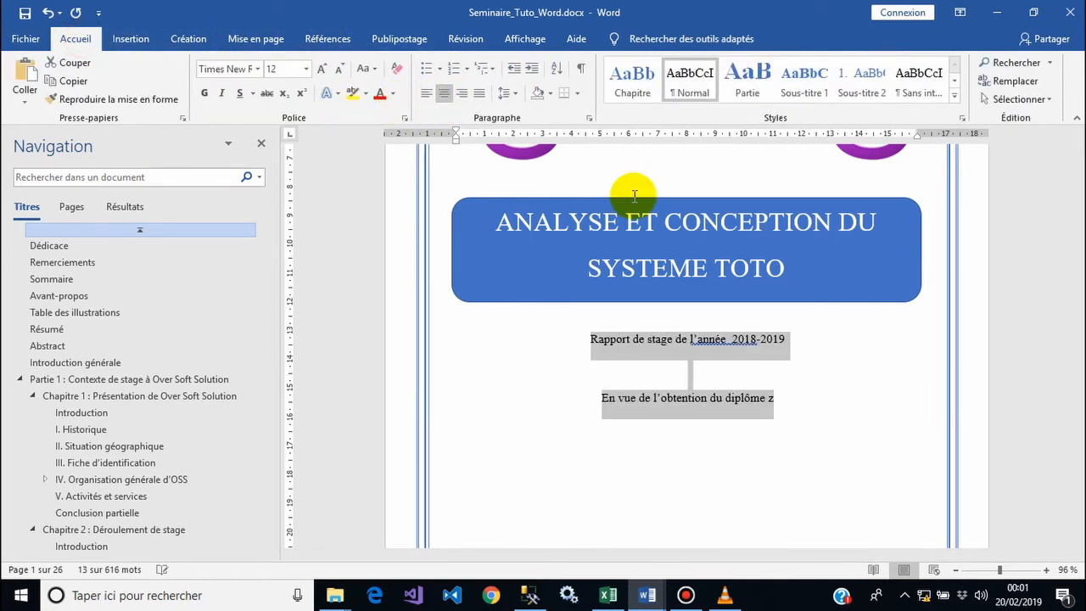
Step: Delete the empty line between the report and diploma lines, and apply the suggested grammar correction "l'année 2018"
left_click(640, 368)
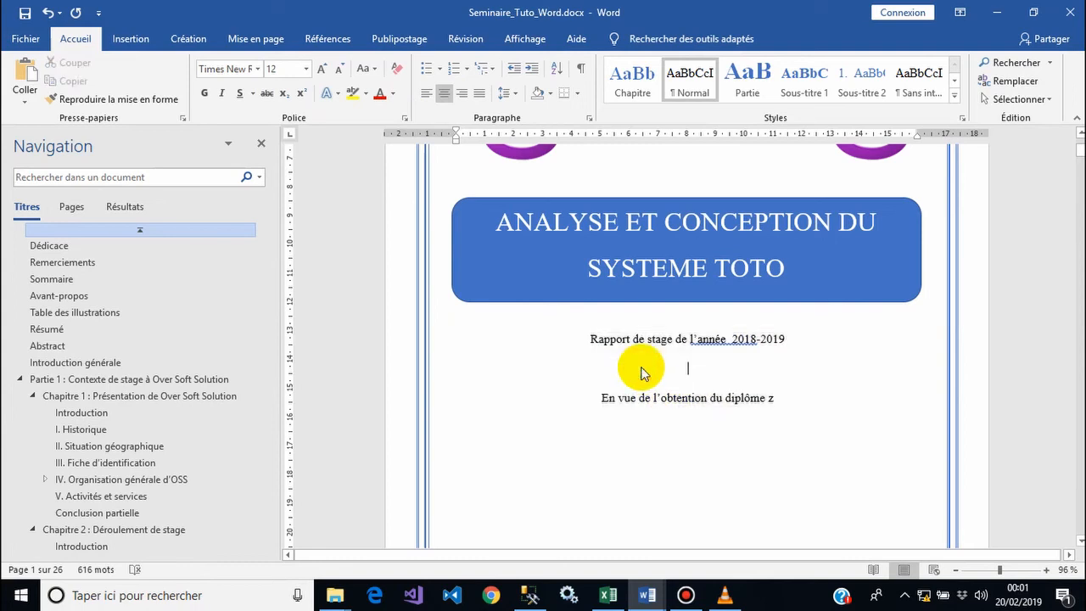
key("Delete")
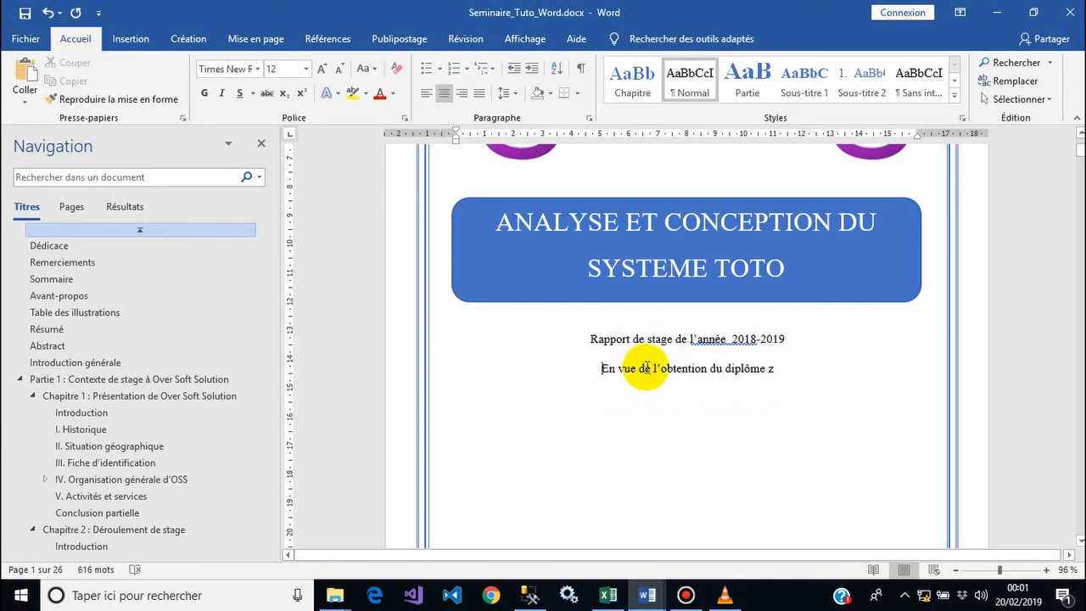
right_click(719, 342)
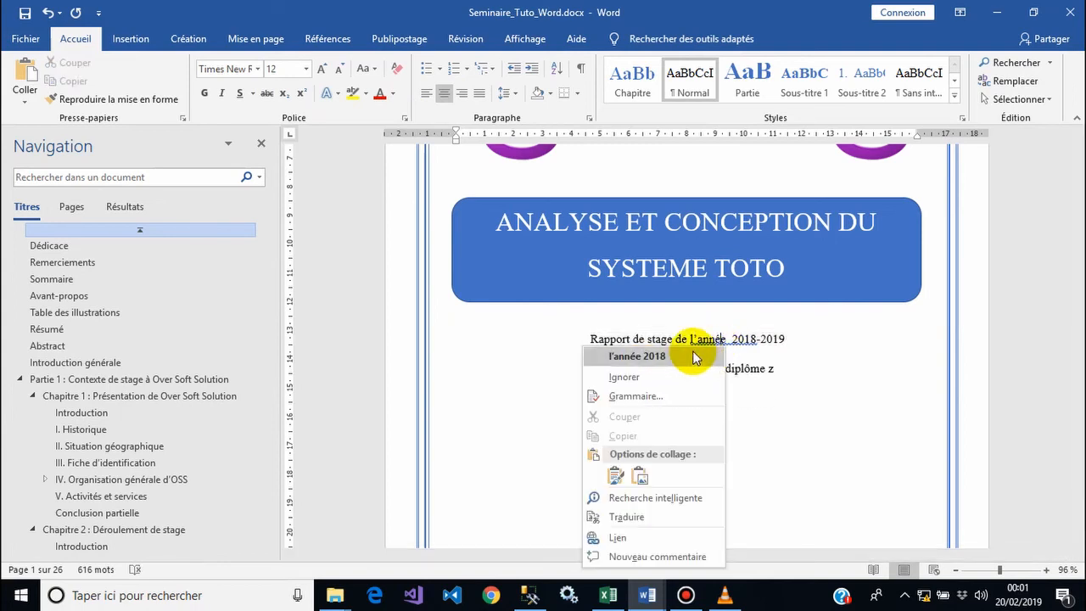
left_click(694, 355)
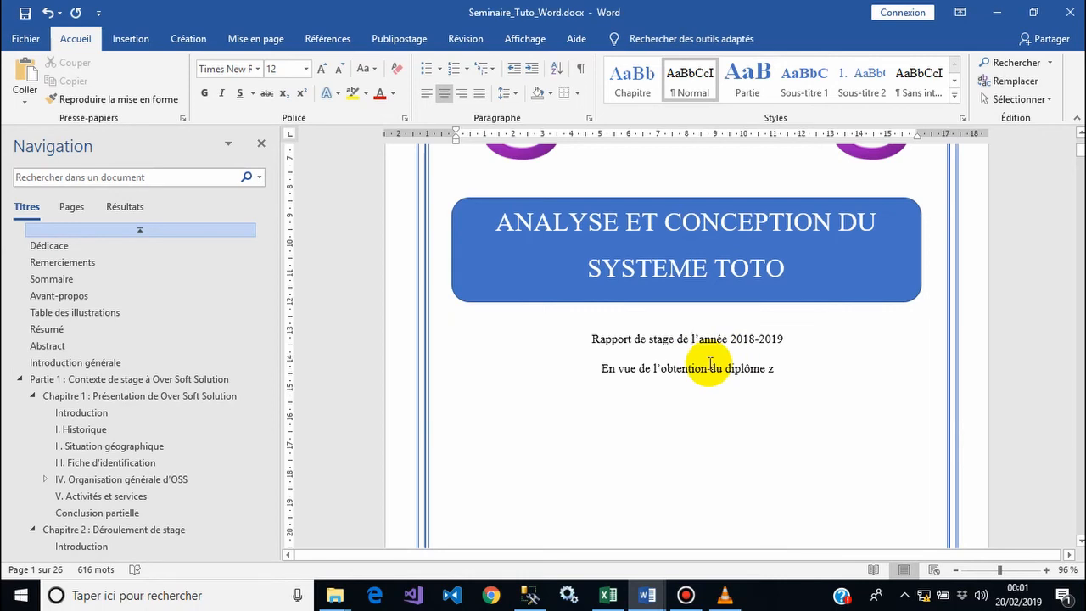
Step: Add a "Spécialité :" line followed by placeholder dots, one empty line below the diploma line
left_click(785, 370)
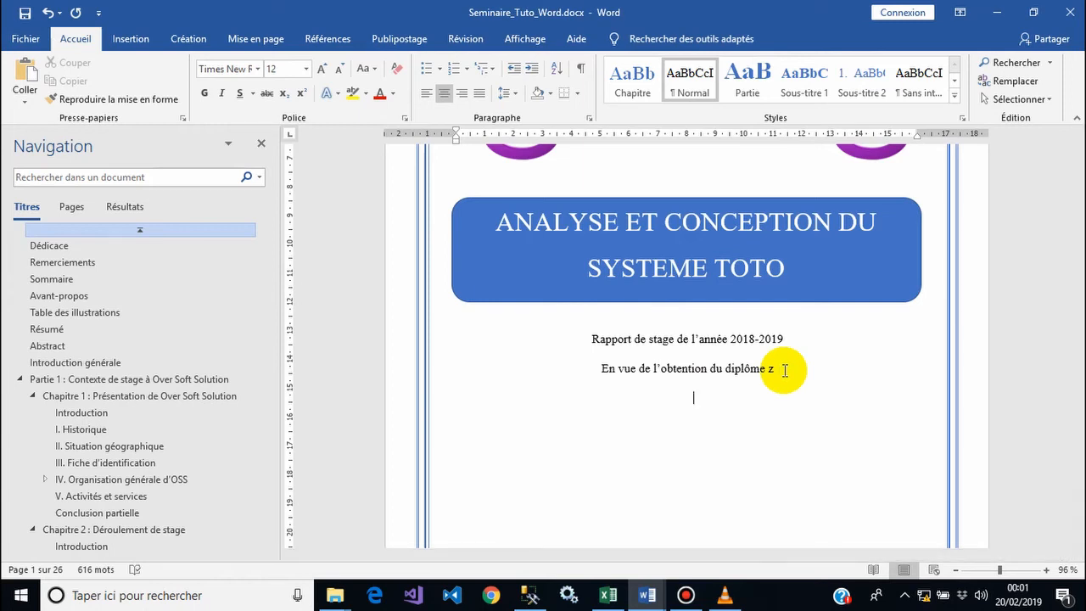
key("Return")
type("SPEC")
key("BackSpace")
key("BackSpace")
key("BackSpace")
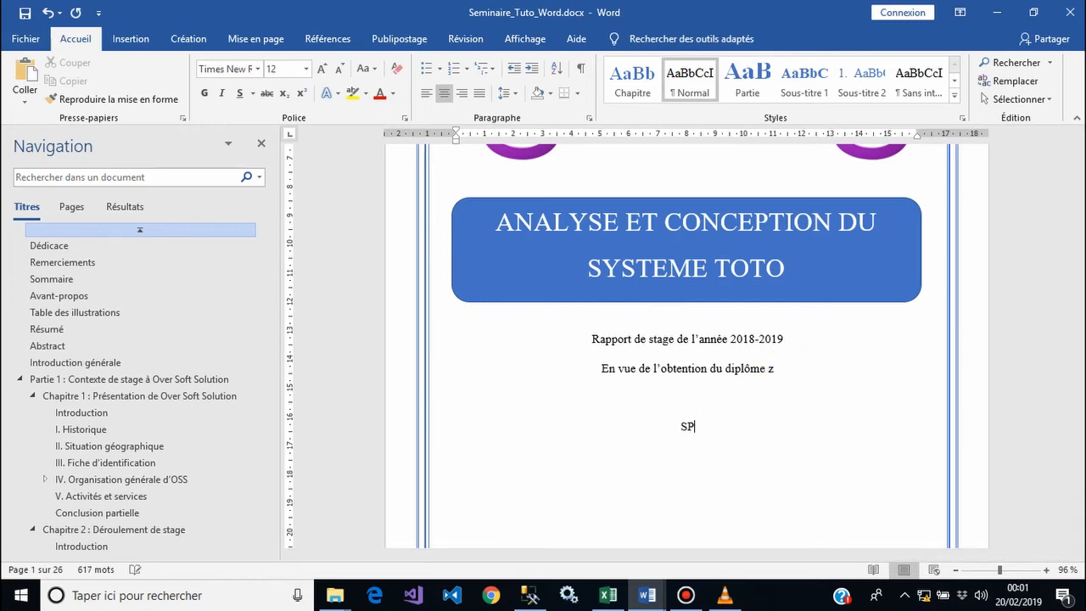
type("pécialité : .........")
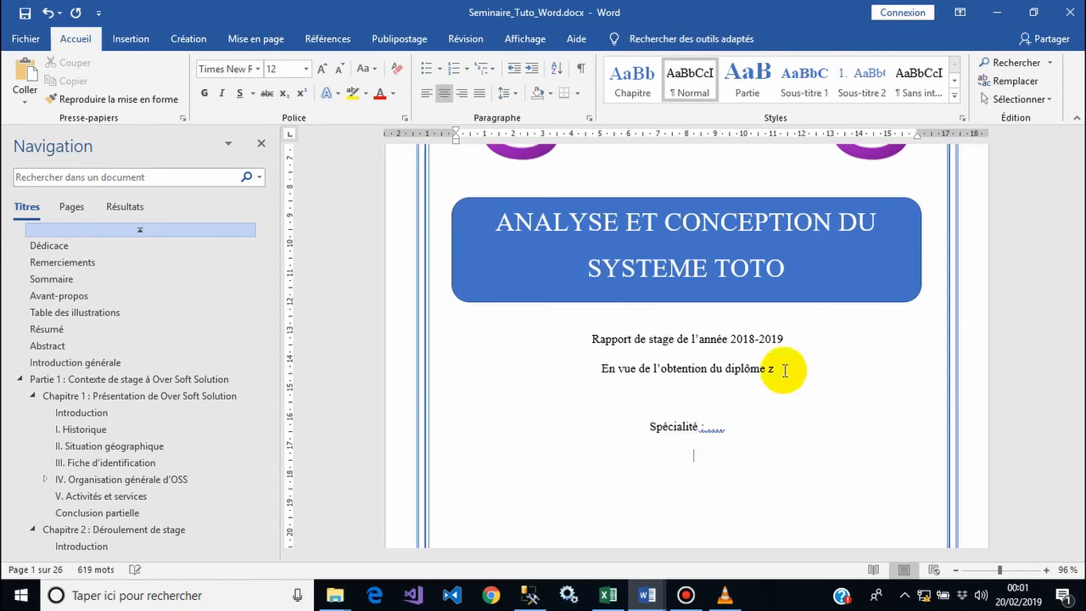
Step: Add the line "Niveau : ..." below the Spécialité line, with an empty line between them
key("Return")
type("Niveau :")
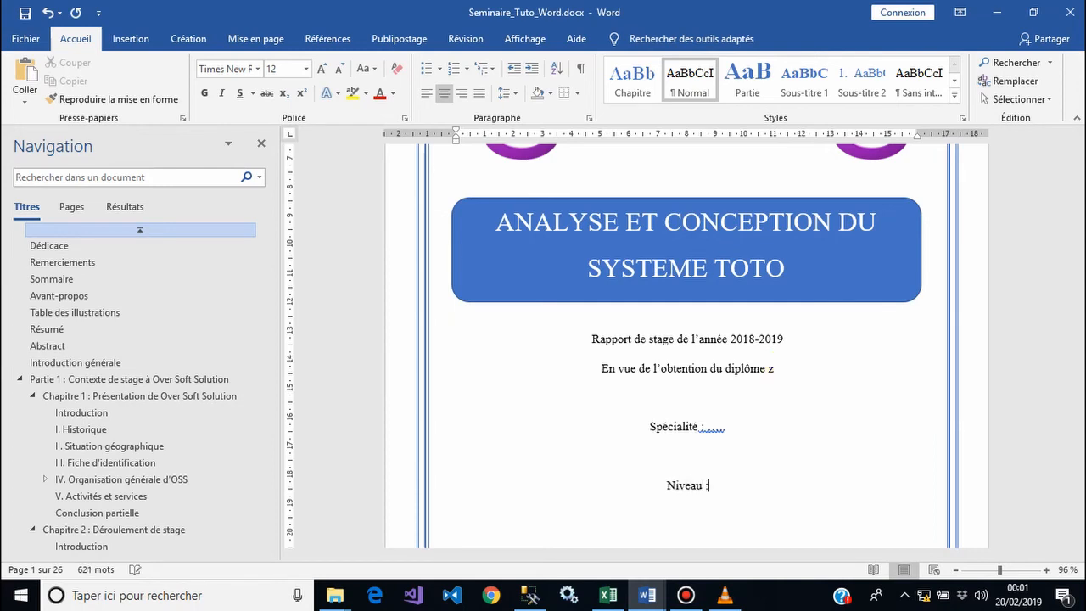
type(" x")
key("BackSpace")
type("...")
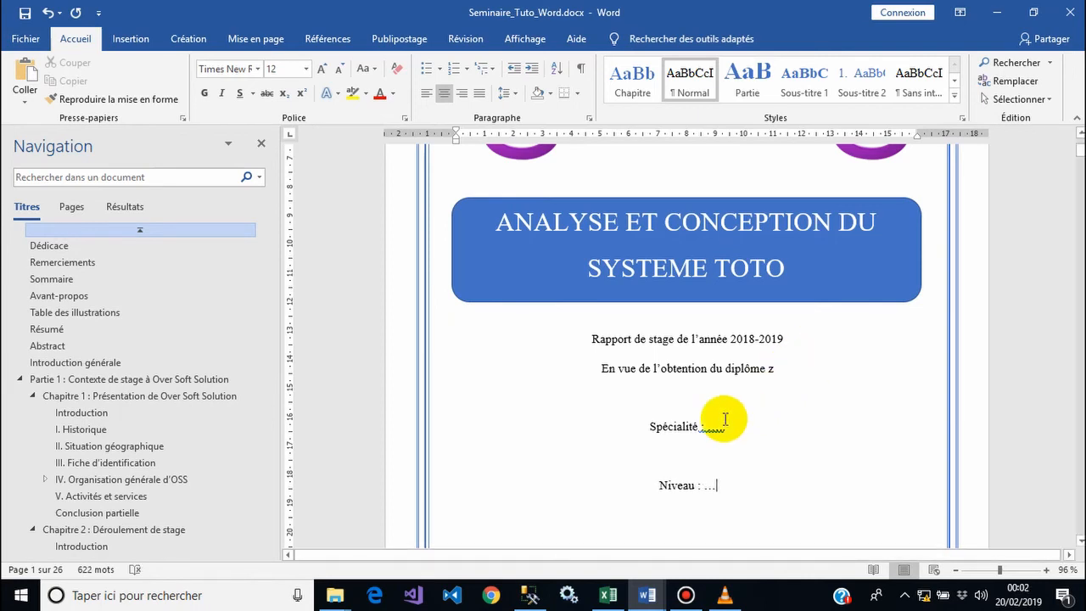
Step: Delete the empty line between the Spécialité and Niveau lines
left_click_drag(1078, 150, 1081, 169)
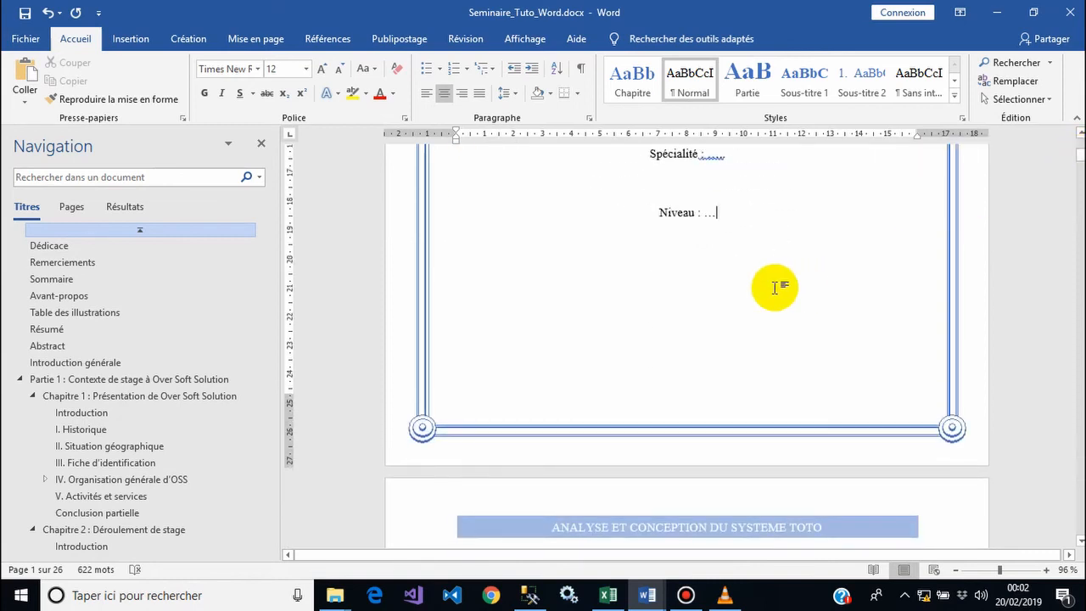
left_click(700, 180)
key("BackSpace")
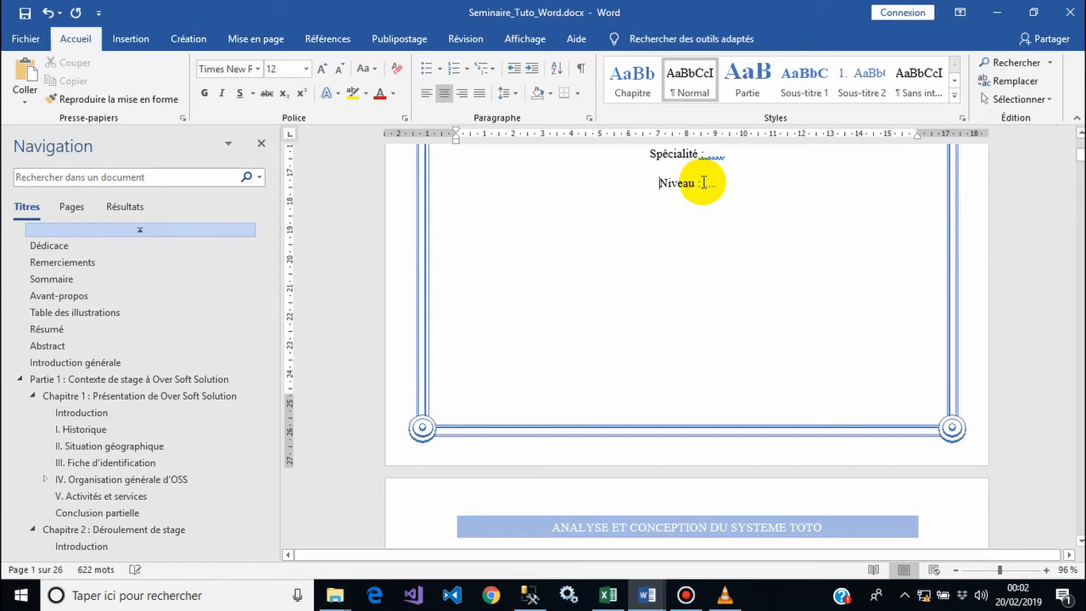
Step: Add the centred line "Rédigé et présenté par :" directly below the Niveau line
left_click(718, 181)
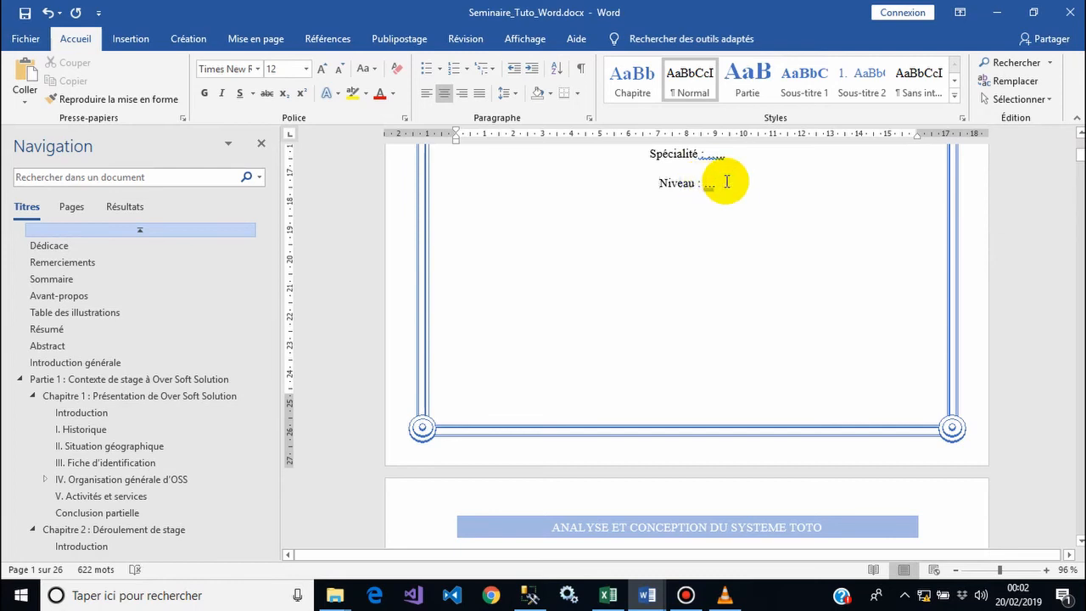
key("Return")
type("R")
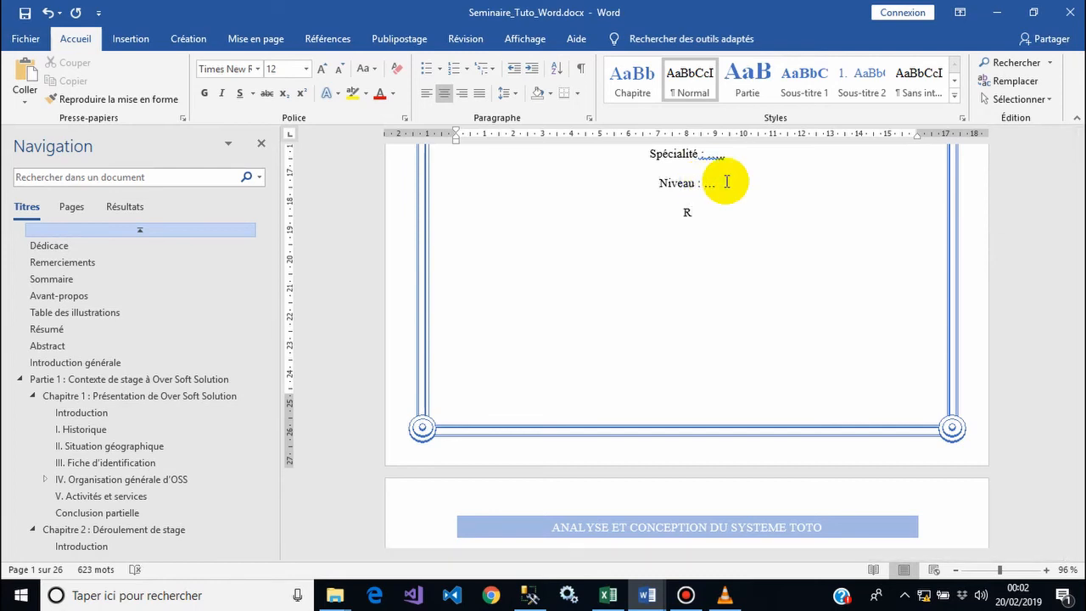
type("édigé et présenté")
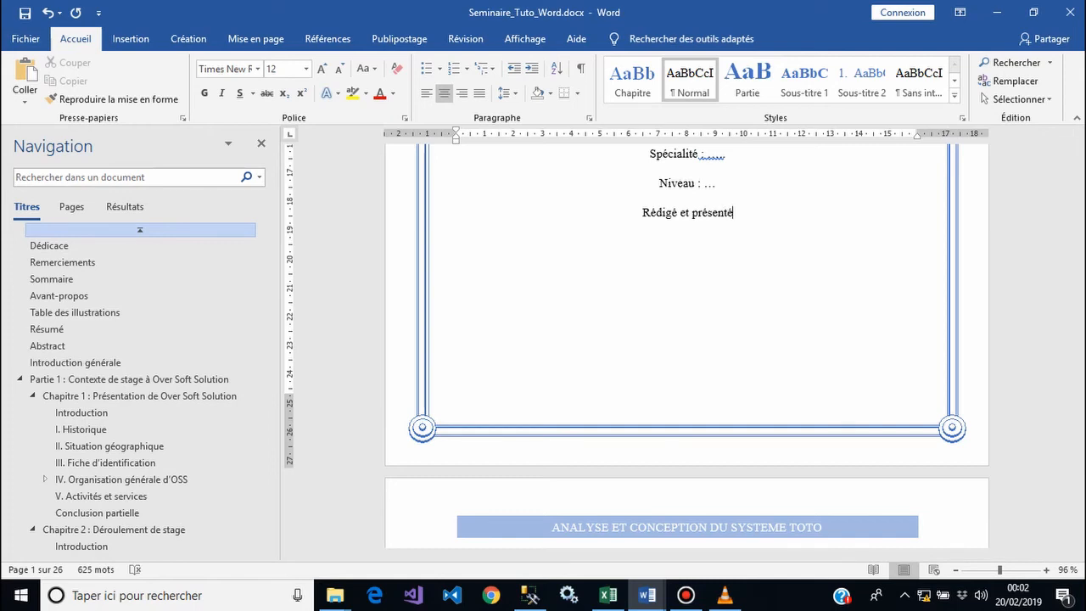
type("par")
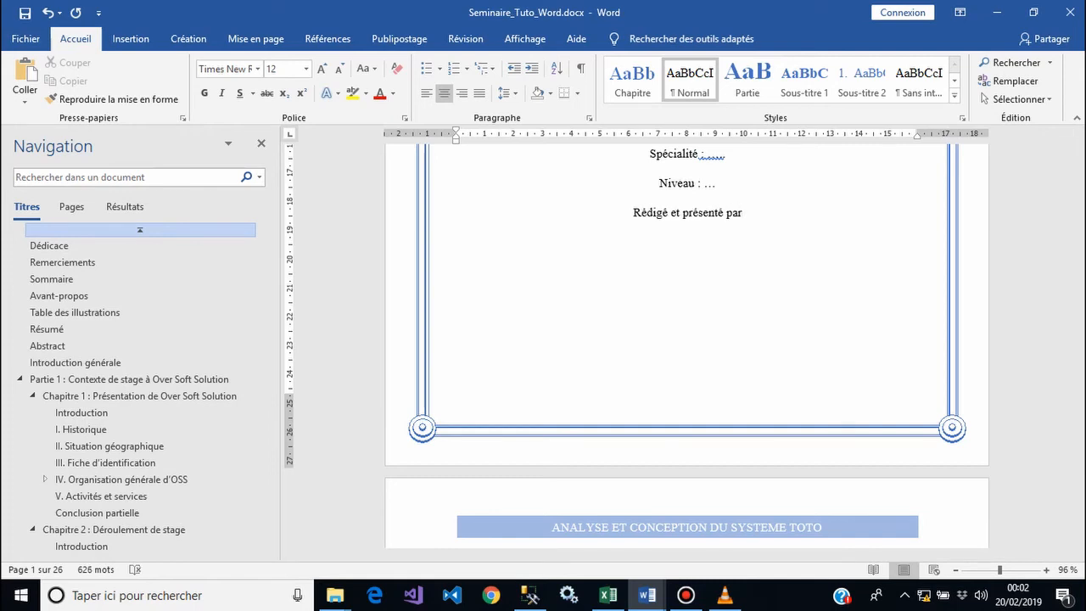
type(" :")
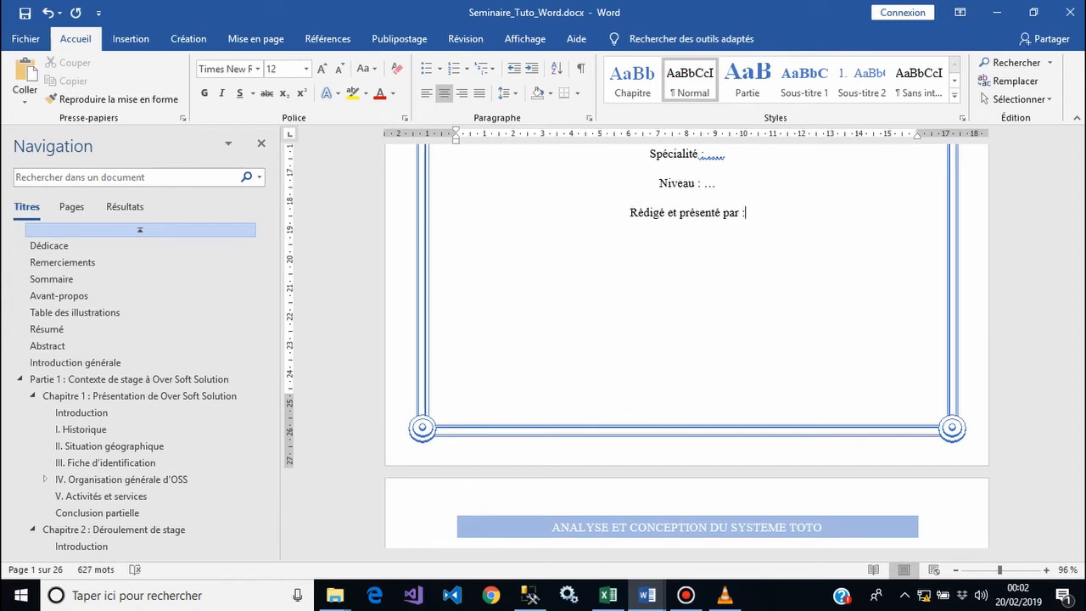
Step: Below the "Rédigé et présenté par :" line, add the placeholder name XXX and a "Matricule :" line with a placeholder number
key("Return")
type("XXX")
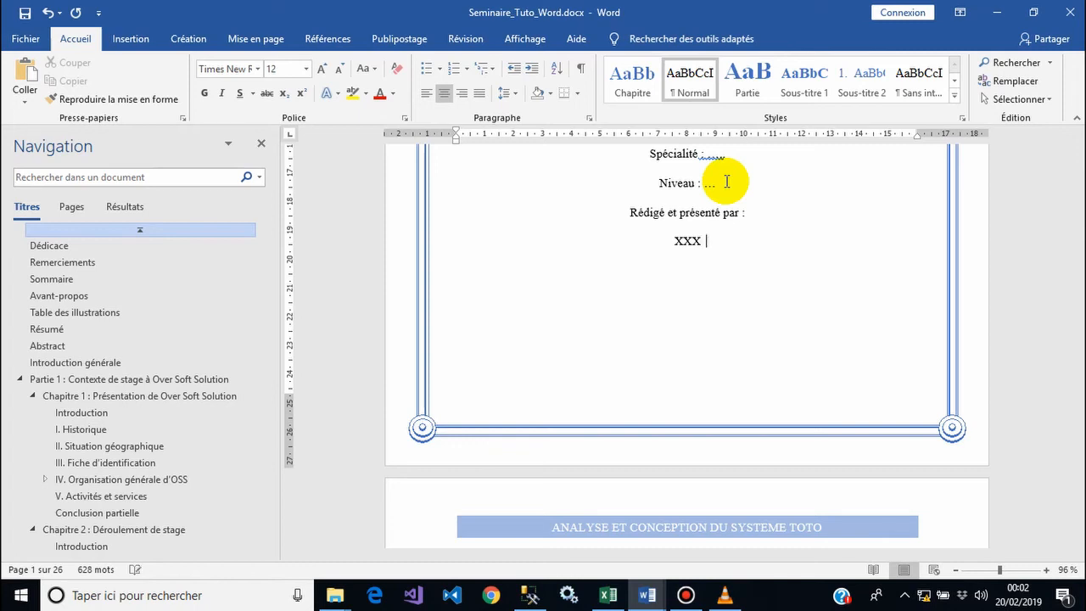
key("Return")
type("Matri")
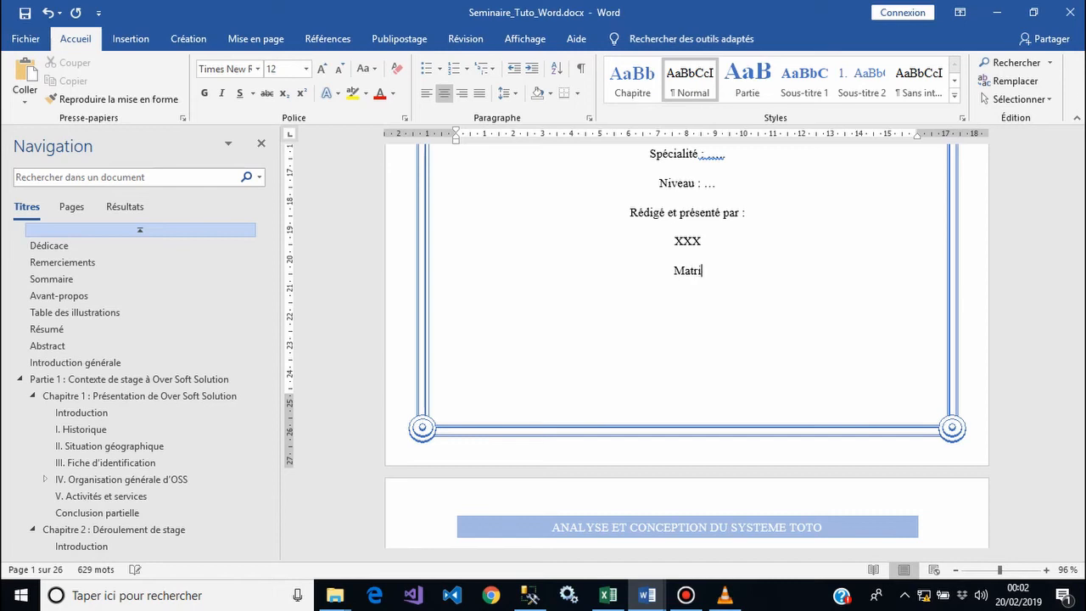
type("cule : 111111111")
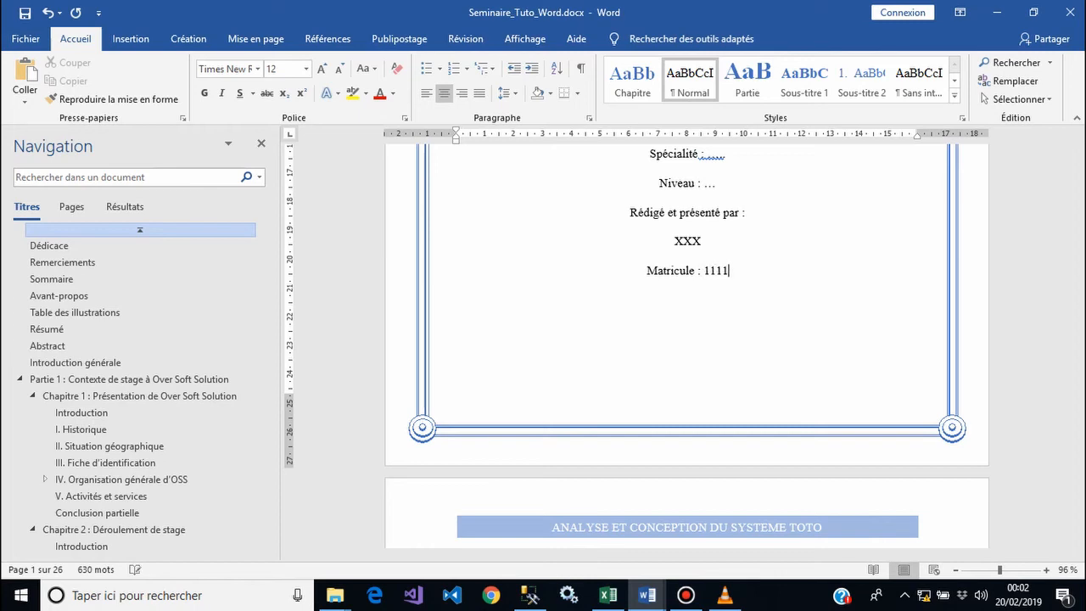
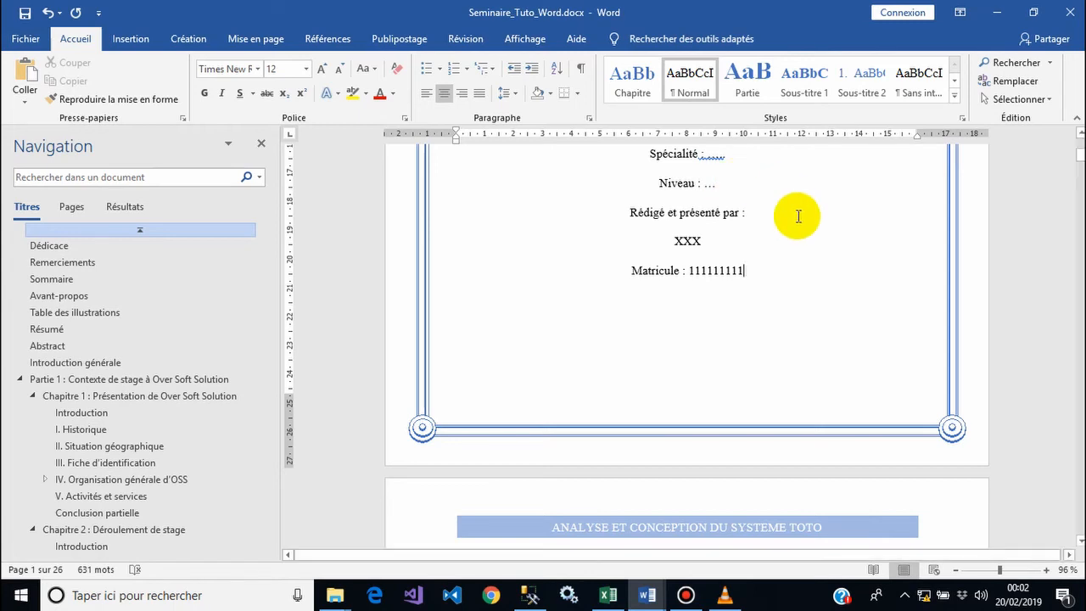
Step: Delete the empty line between the title shape and the "Rapport de stage" line
left_click_drag(1072, 152, 1078, 154)
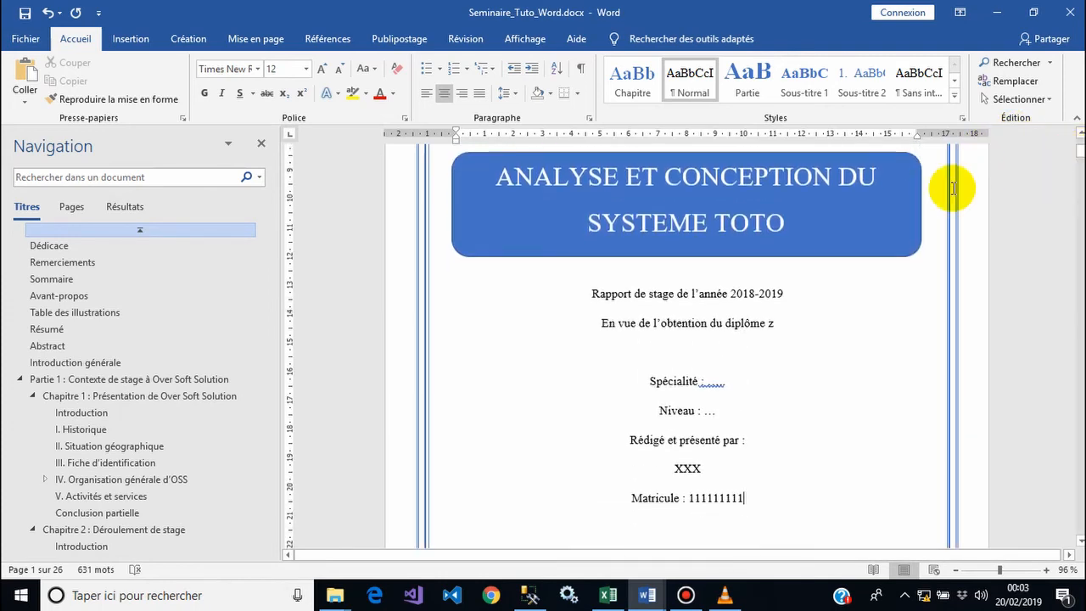
left_click(751, 276)
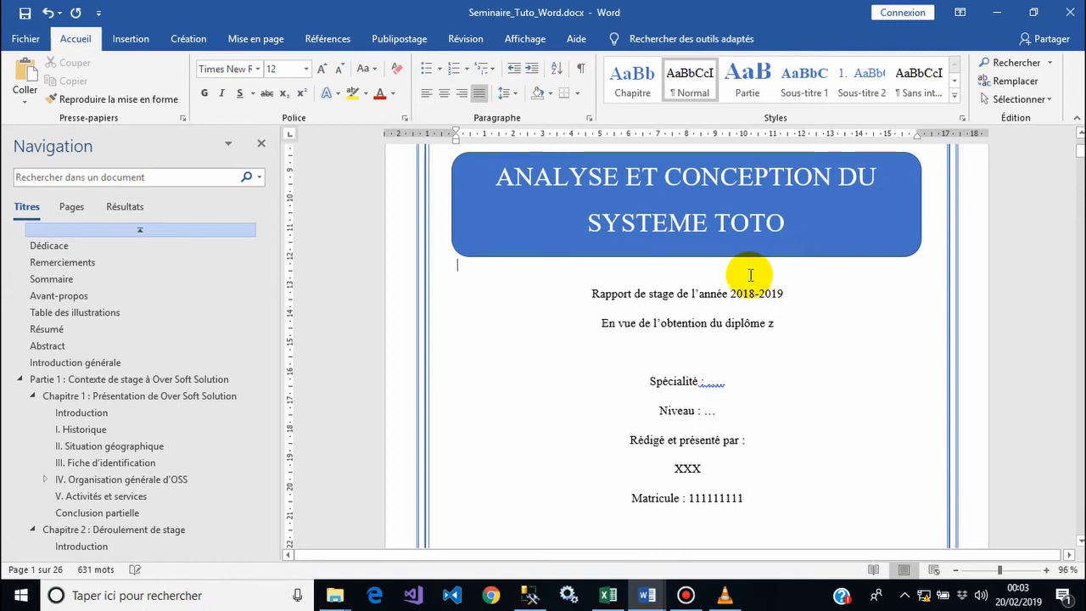
key("Delete")
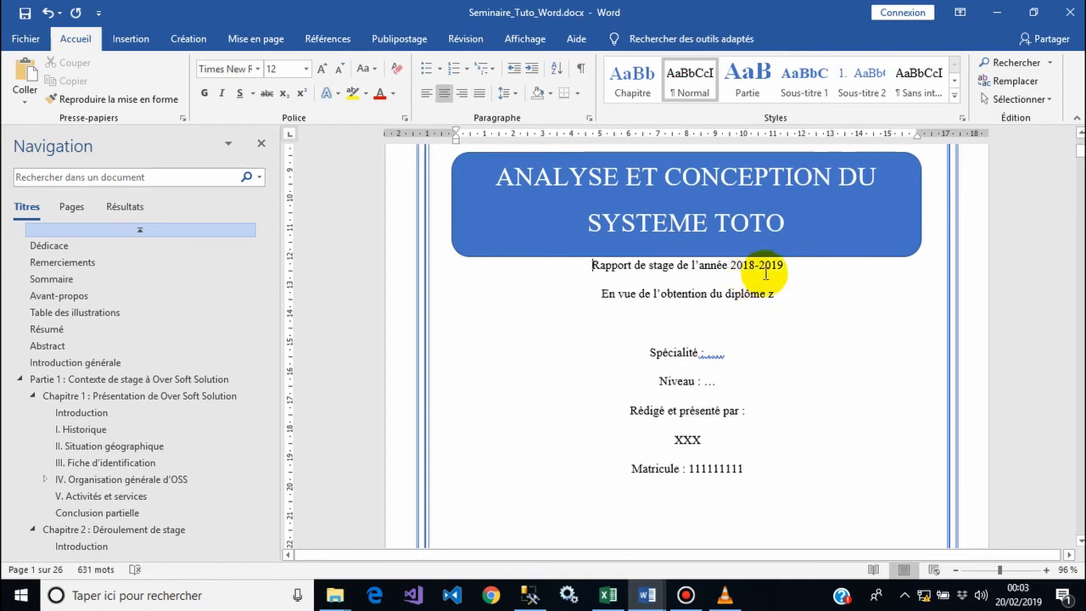
Step: Move the title shape slightly up and insert an empty line between it and the "Rapport de stage" line
scroll(814, 298, "up", 1)
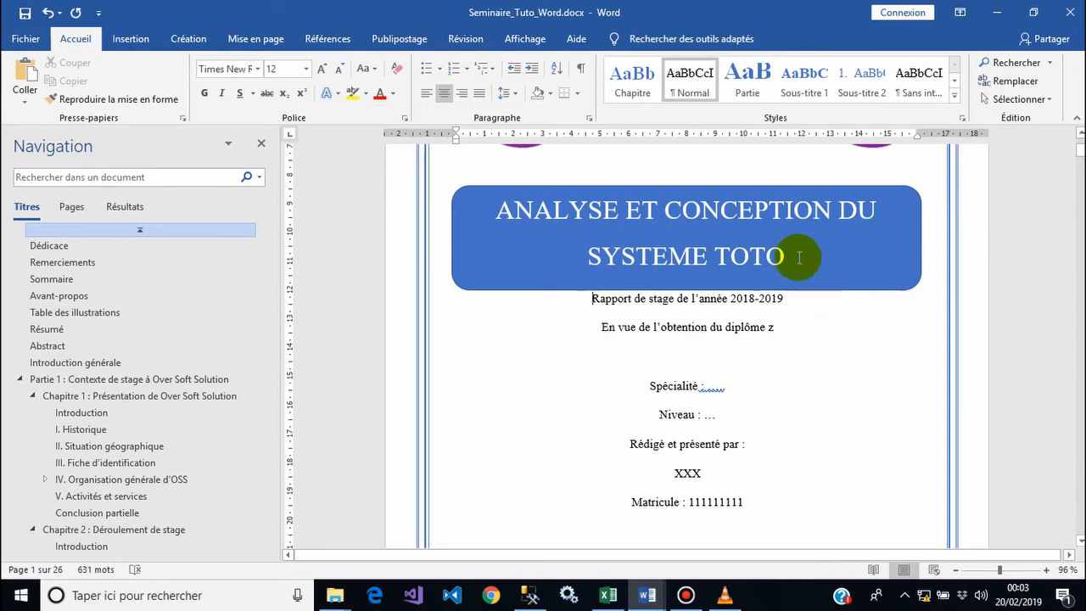
left_click(769, 185)
left_click_drag(769, 188, 763, 176)
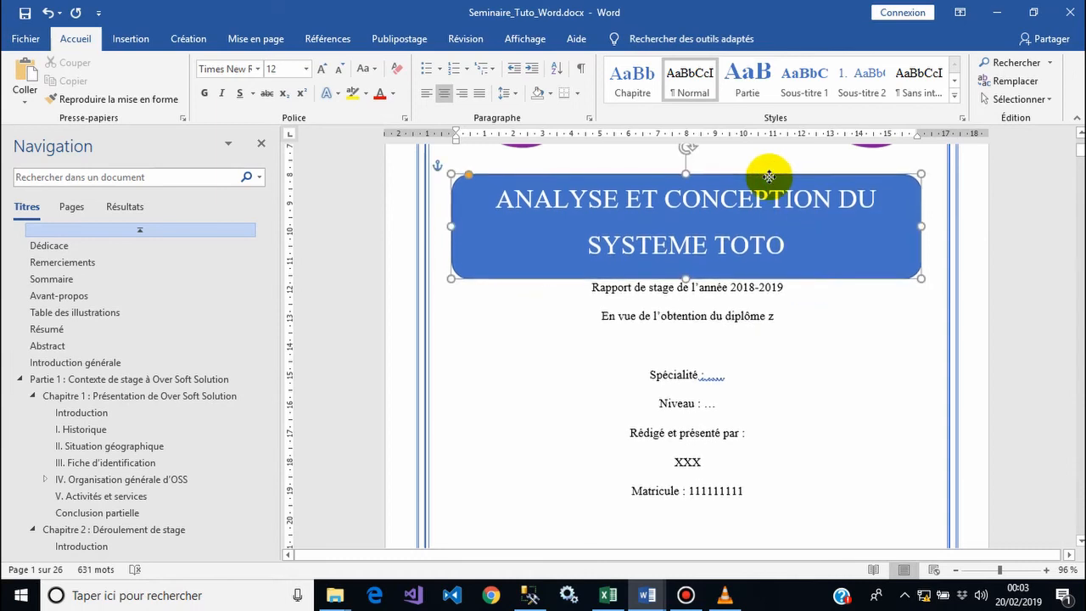
left_click(591, 287)
key("Return")
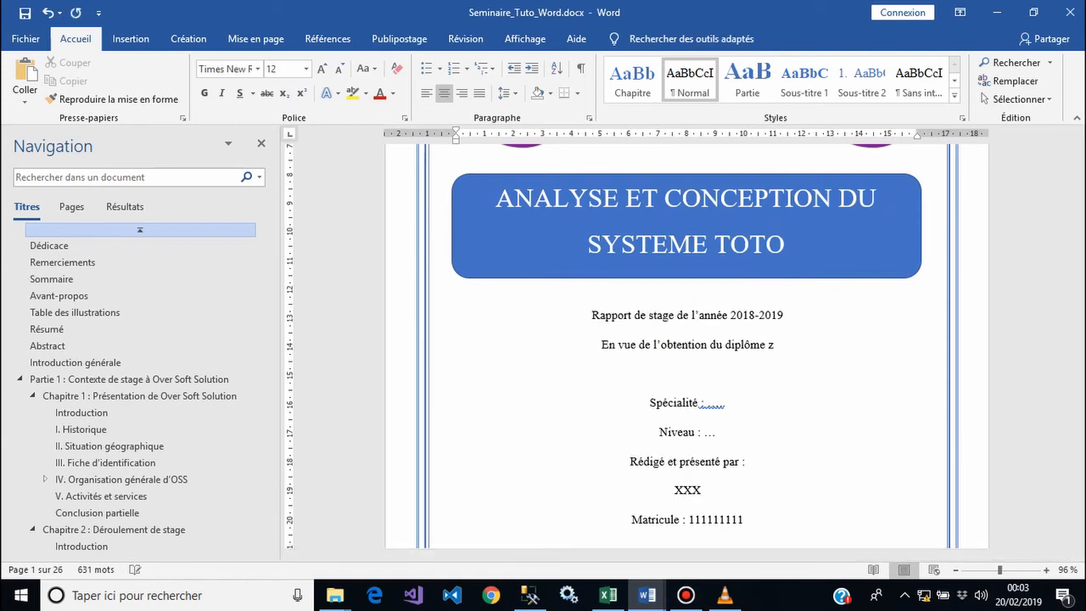
Step: Remove the space after the "Rapport de stage" paragraph and set its line spacing to 1,5
scroll(661, 335, "down", 2)
scroll(660, 335, "down", 3)
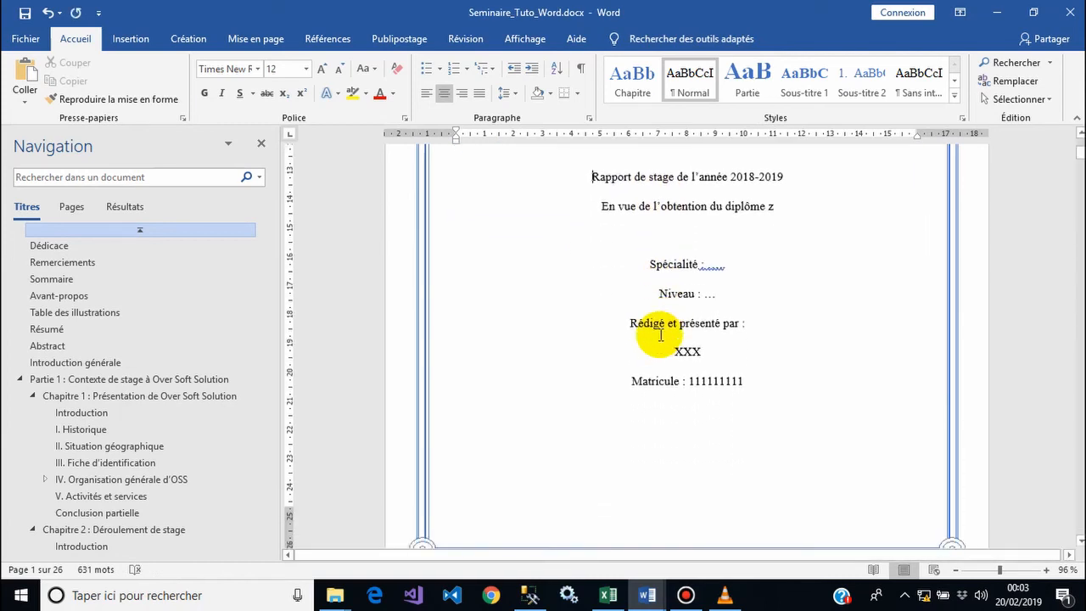
scroll(659, 337, "up", 2)
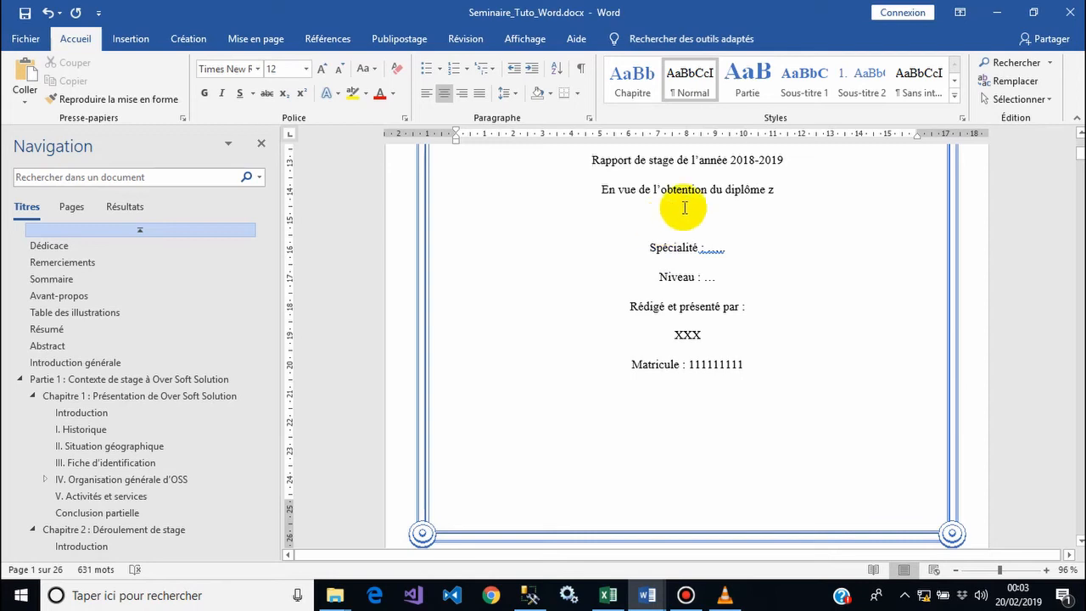
left_click(506, 95)
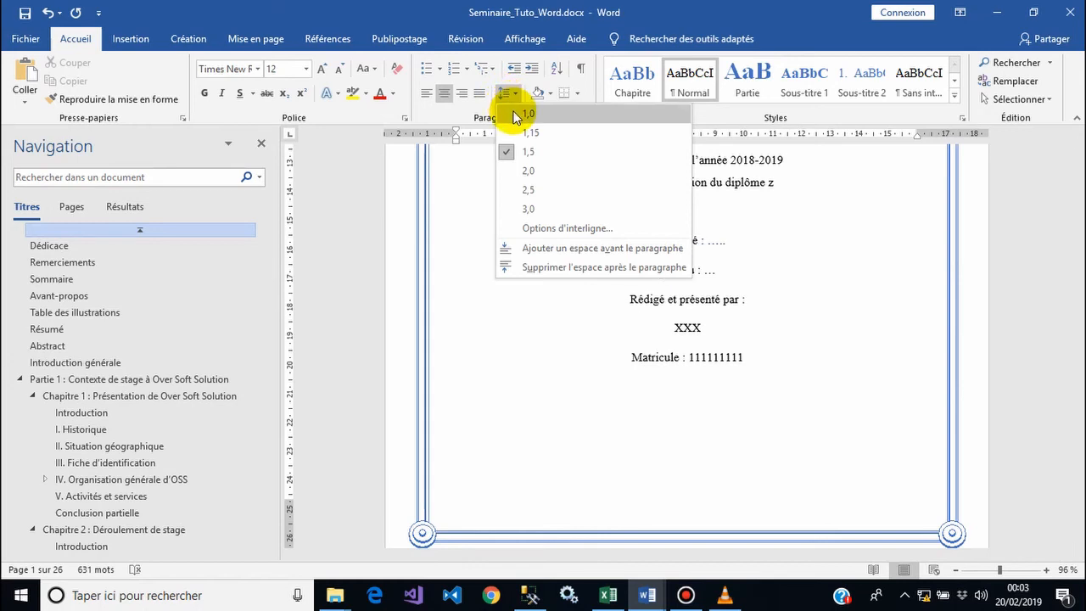
left_click(515, 113)
left_click(504, 93)
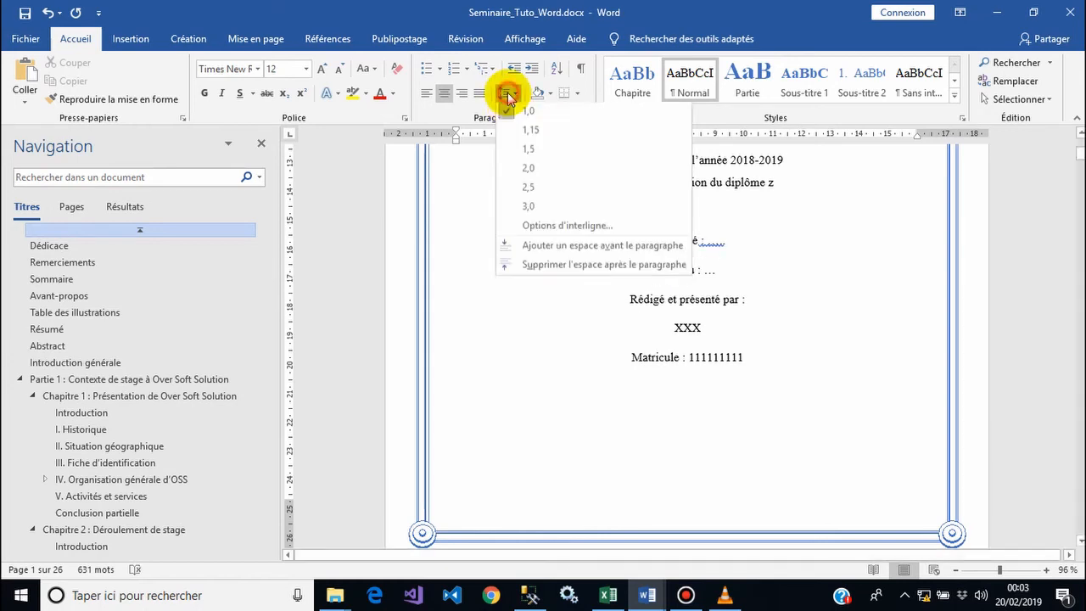
left_click(555, 269)
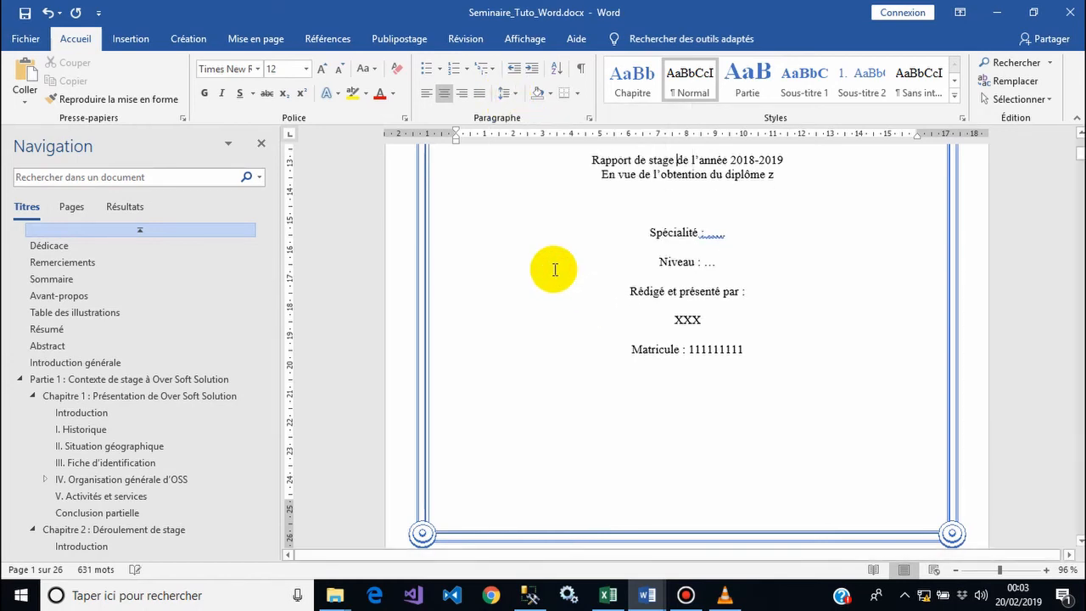
left_click(505, 93)
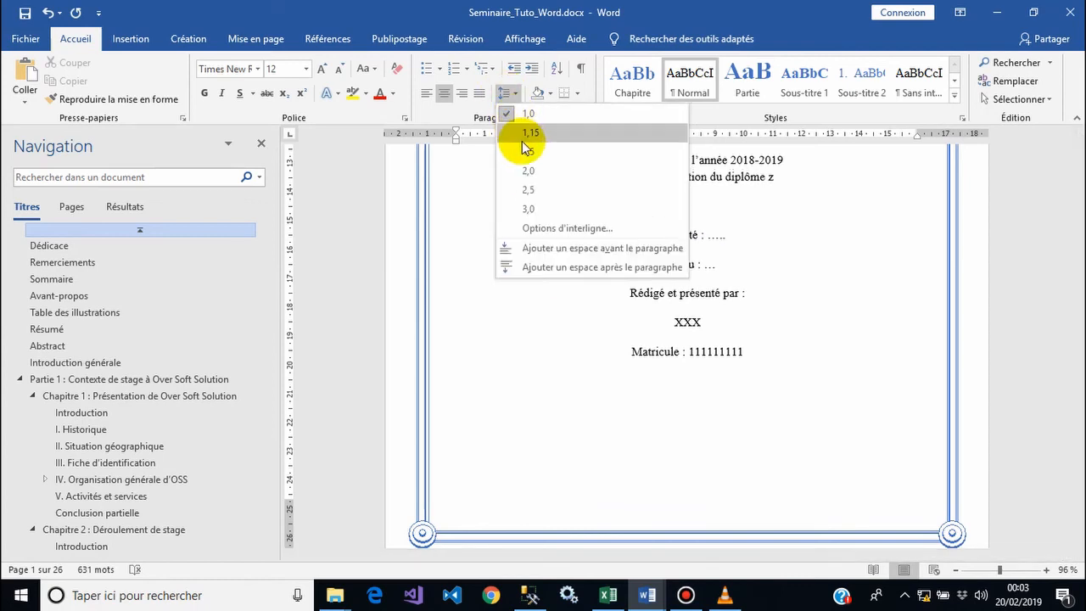
left_click(519, 134)
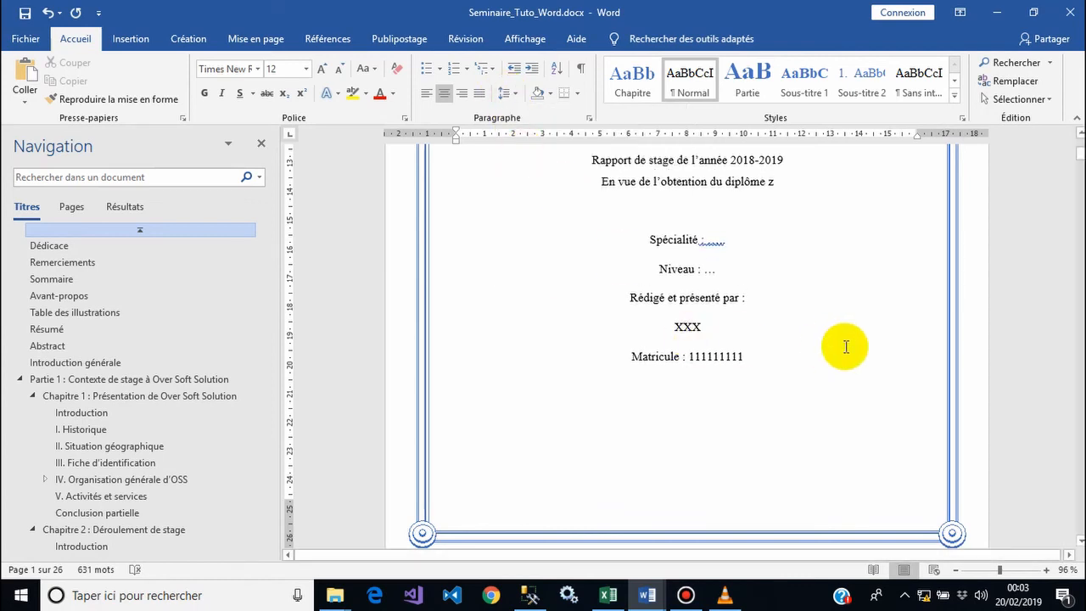
Step: Insert a table with one row and two columns below the Matricule line, leaving an empty line between them
left_click_drag(1080, 158, 1080, 165)
left_click(701, 290)
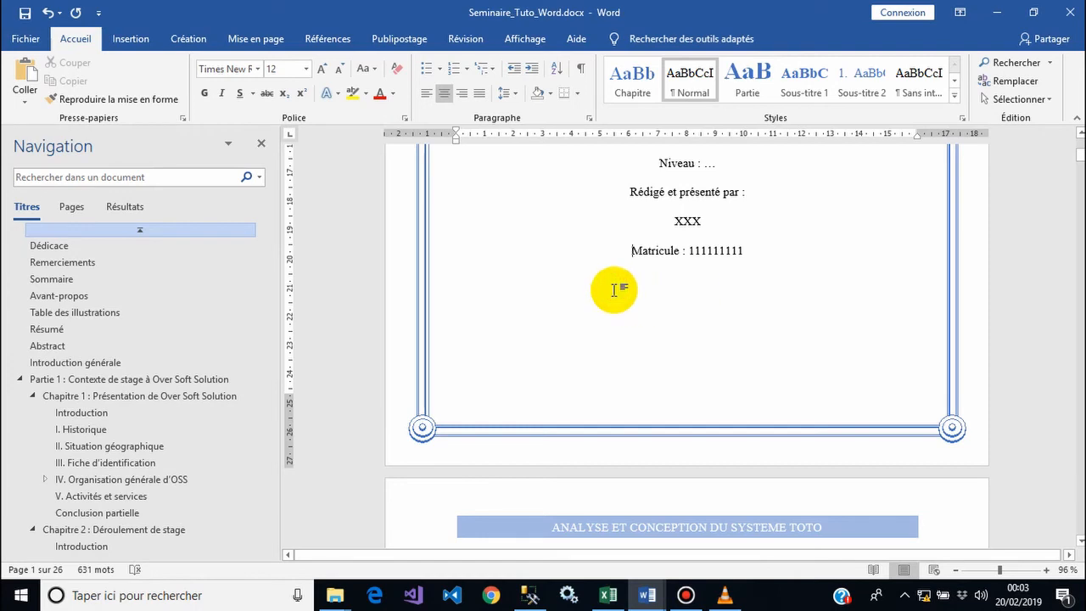
left_click(755, 236)
left_click(756, 250)
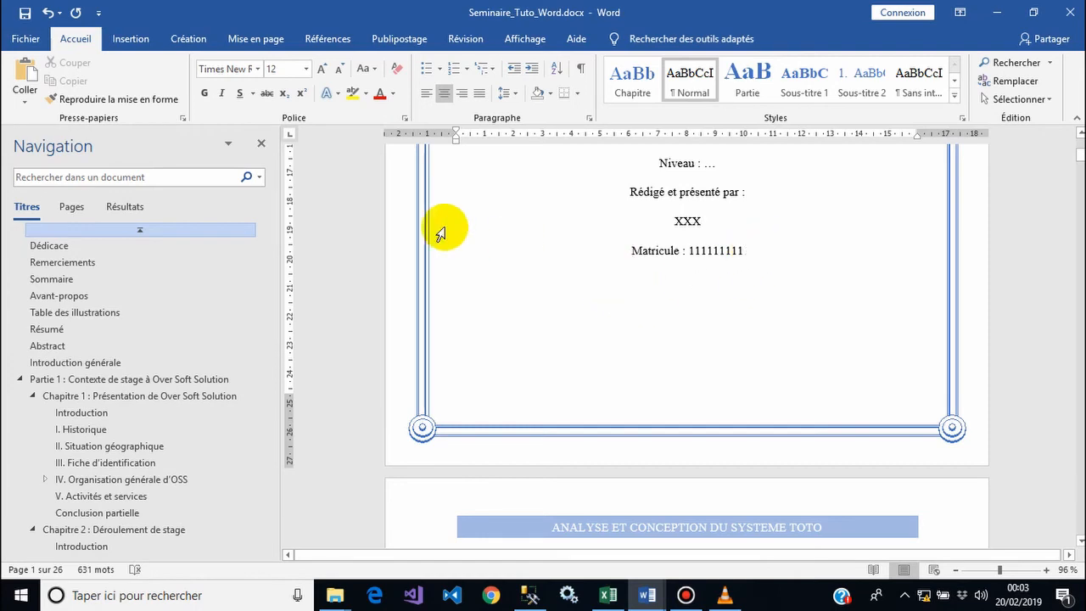
left_click(129, 43)
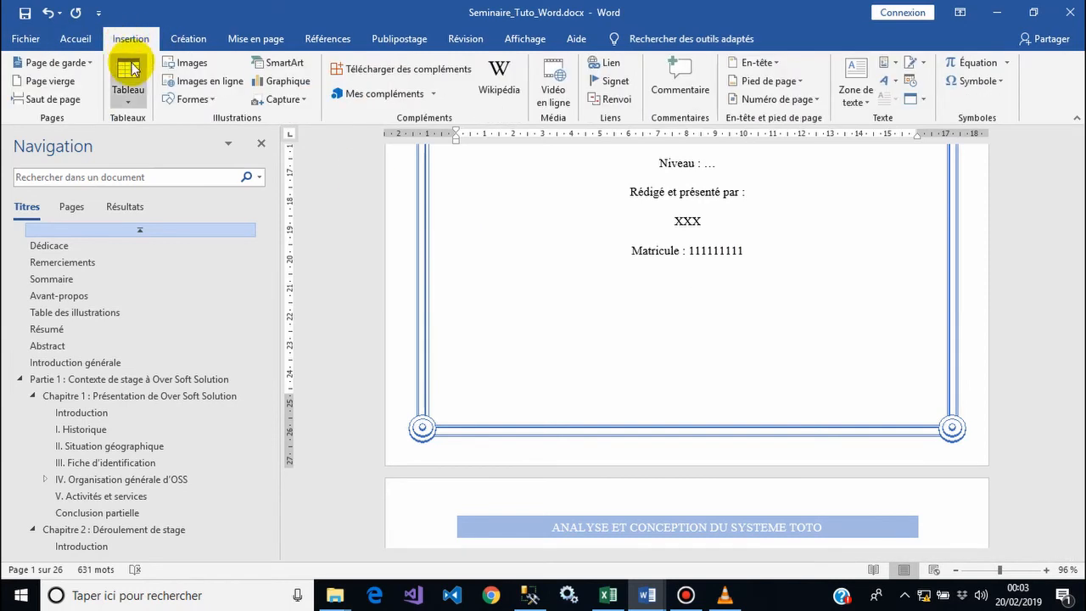
left_click(130, 104)
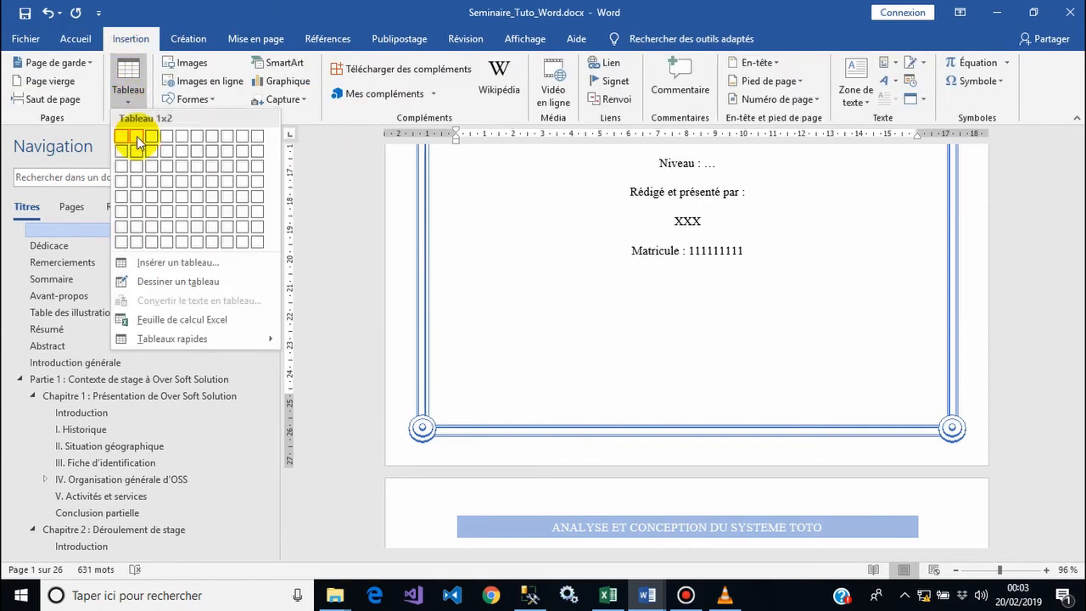
left_click(137, 137)
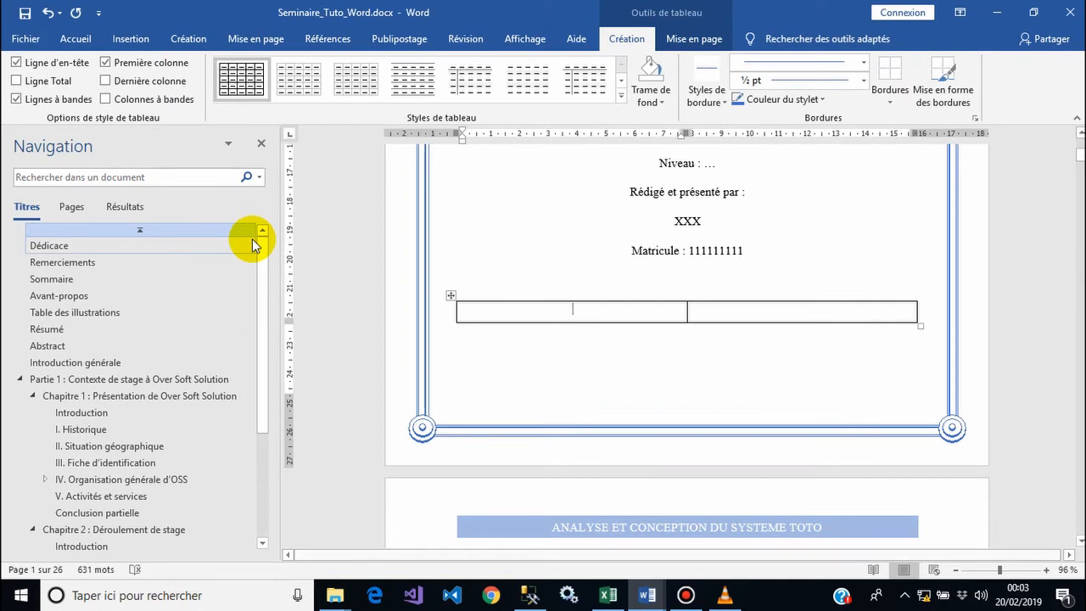
Step: Fill the first table cell with "Encadreur académique :" and, on a second line, "M." followed by placeholder dots
type("Encadreur ac")
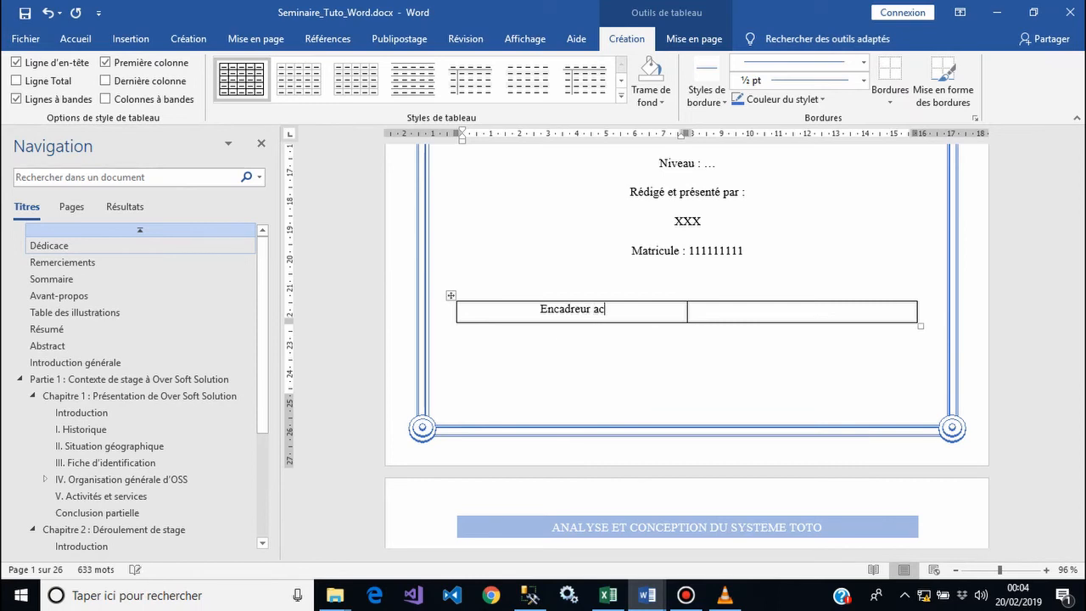
type("adémique")
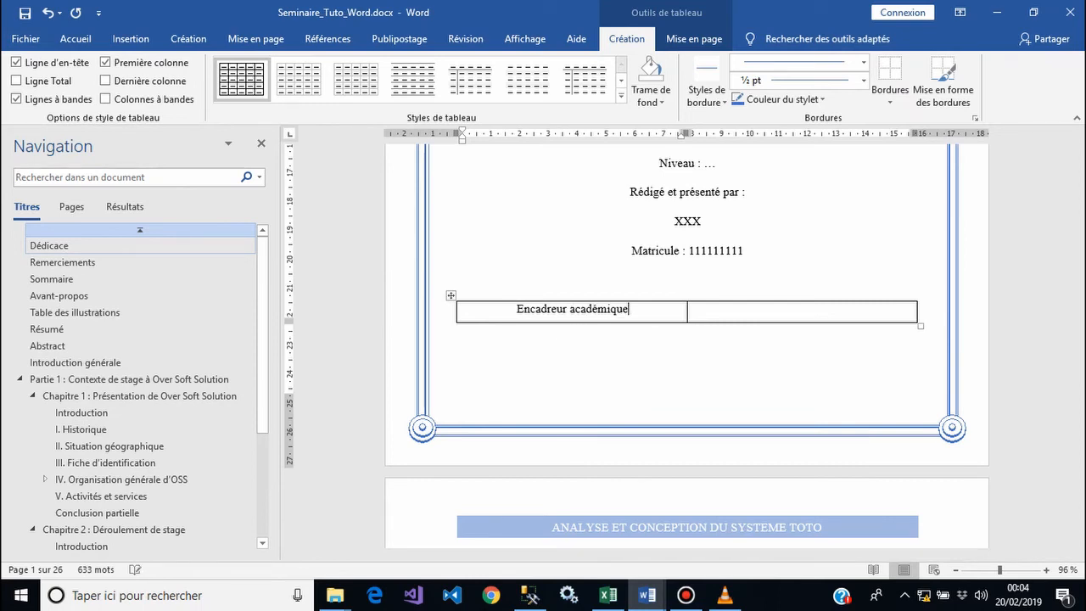
type(" :")
key("Return")
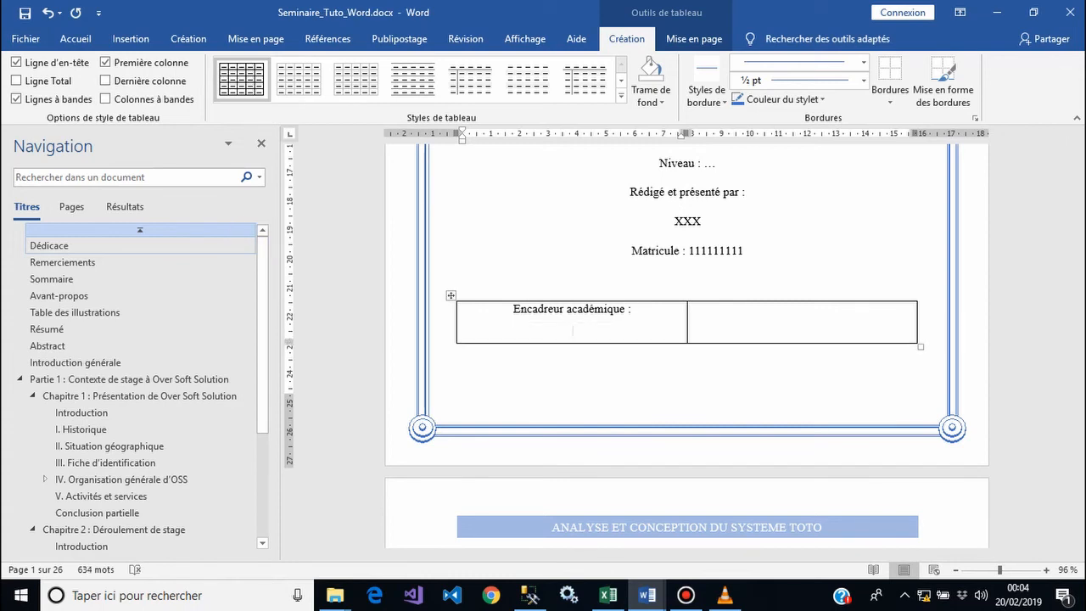
type("M. …")
type("......")
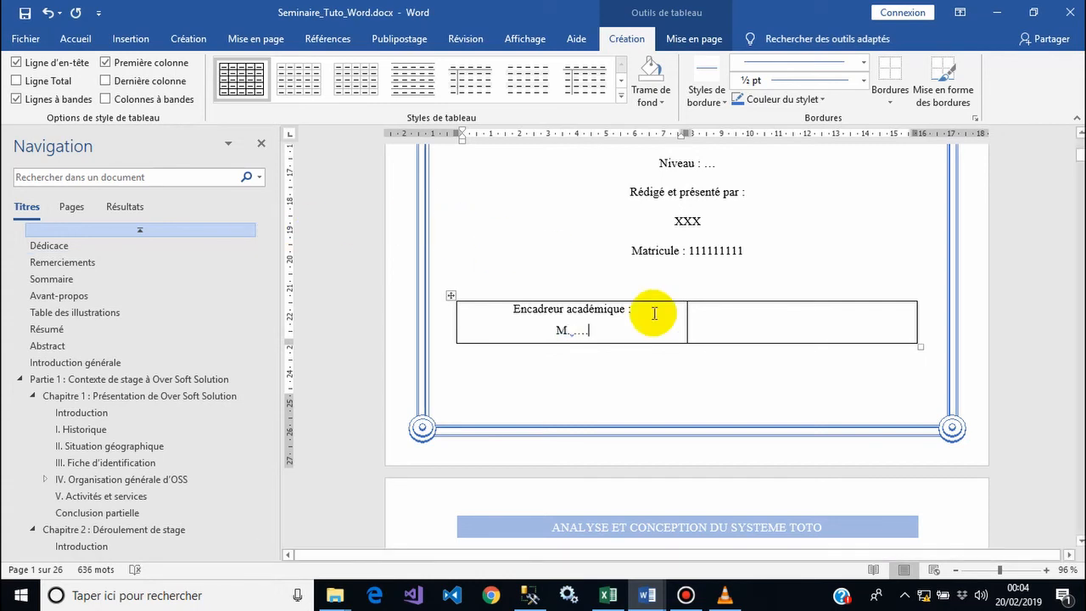
Step: Fill the second table cell with "Encadreur professionnel :" and, on a second line, "M." followed by placeholder dots
left_click(720, 312)
type("Enc")
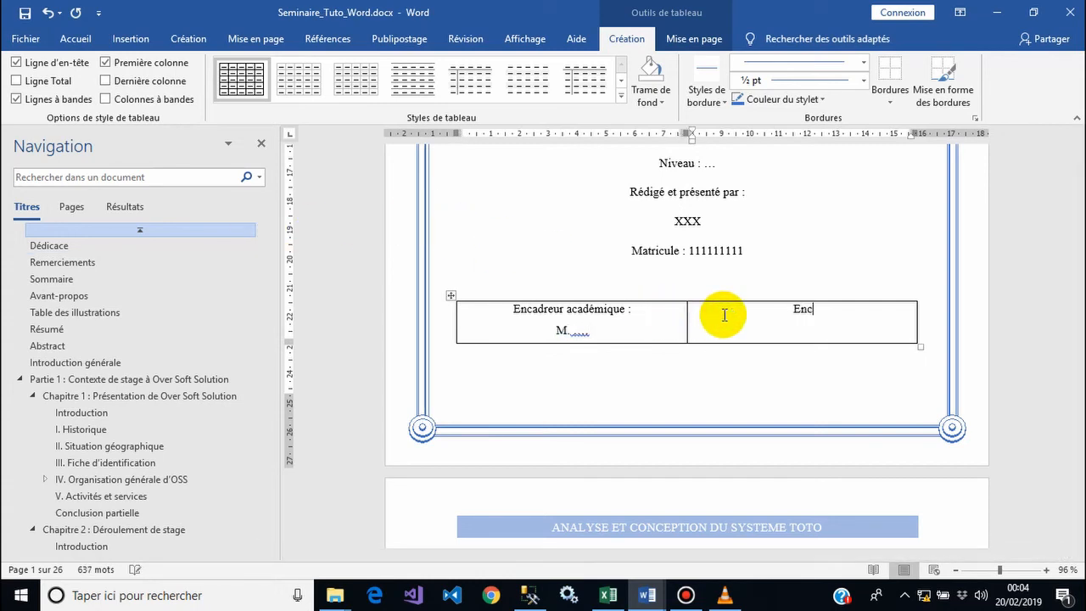
type("adreur professionnel :")
key("Return")
type("M")
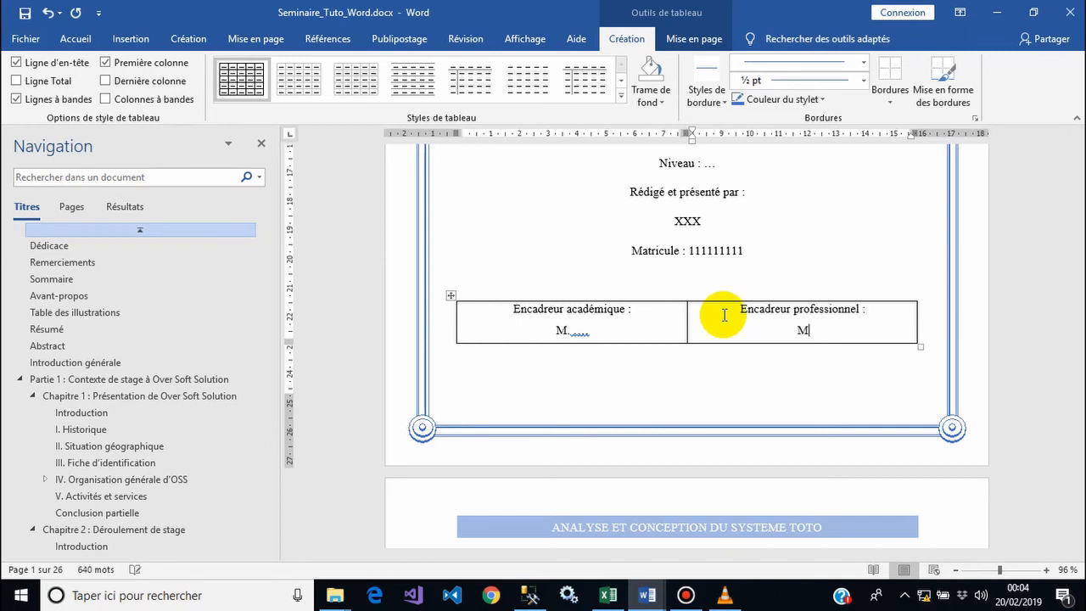
type("....")
Step: Add the line "Enseignant à aaa" below the academic supervisor's placeholder name in the first table cell
left_click(594, 333)
key("Return")
type("E")
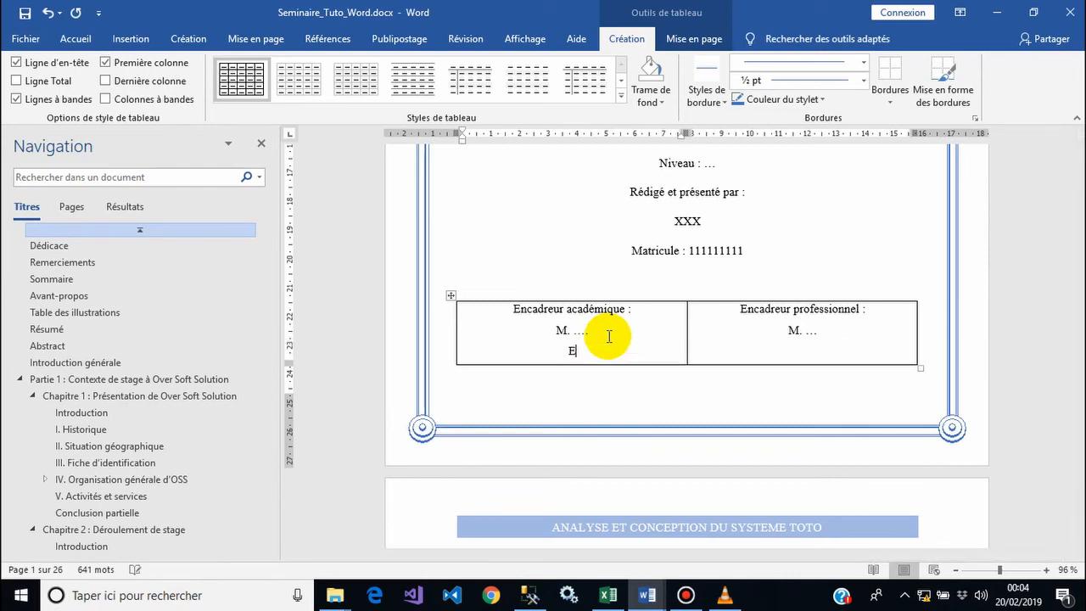
type("nseignant à aaa")
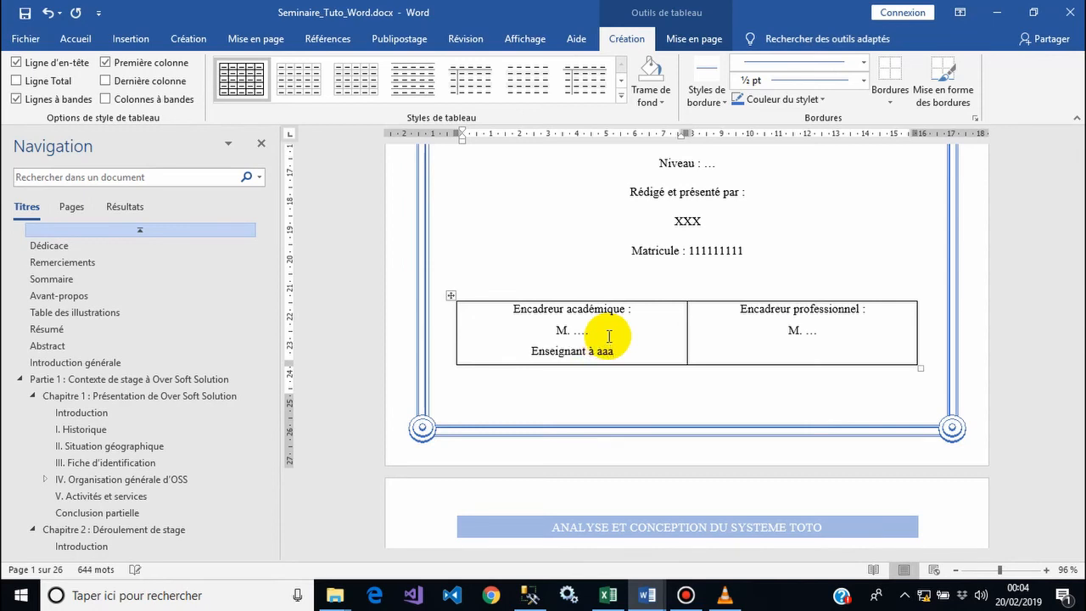
Step: Replace the lowercase "aaa" after "Enseignant à" in the first table cell with "AAA"
key("BackSpace")
key("BackSpace")
key("BackSpace")
type("AAA")
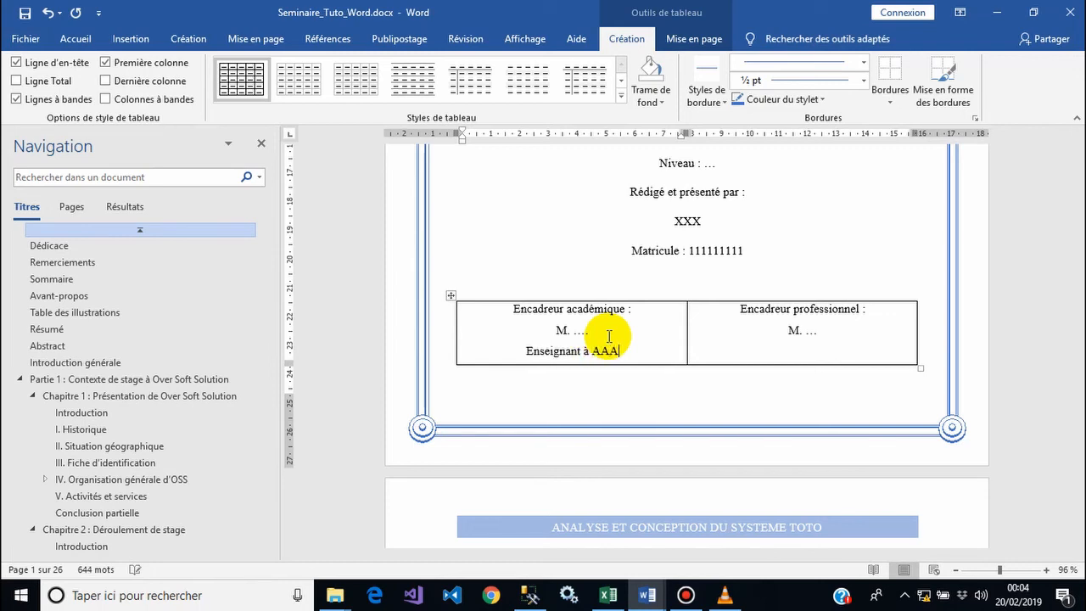
Step: Add the line "Chef de projet à BBB" below the professional supervisor's placeholder name in the second table cell
left_click(775, 352)
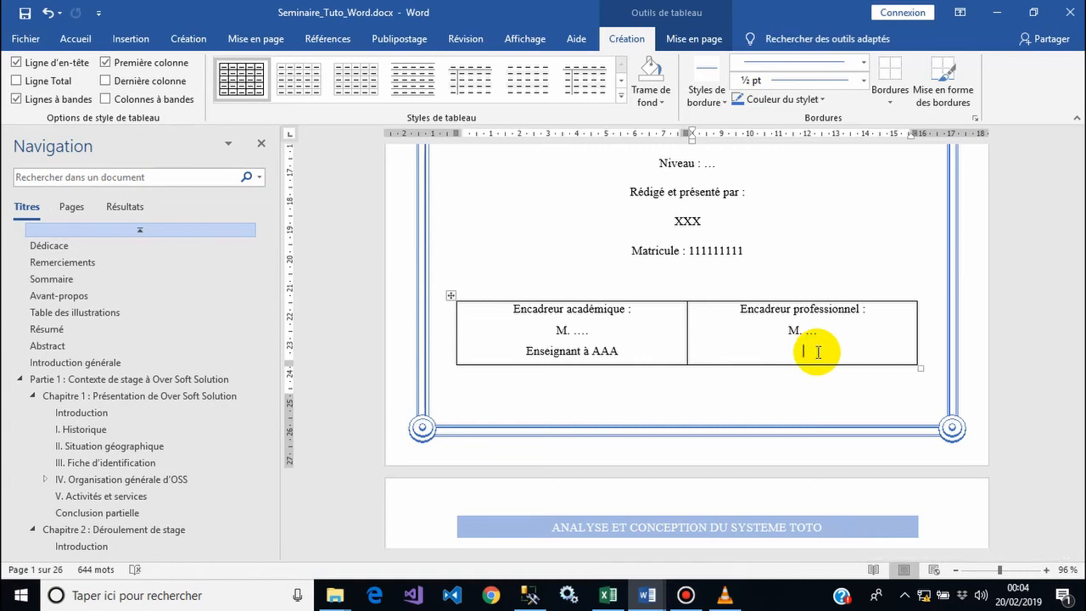
type("Directeur")
double_click(818, 352)
type("Chef de projet à BBB")
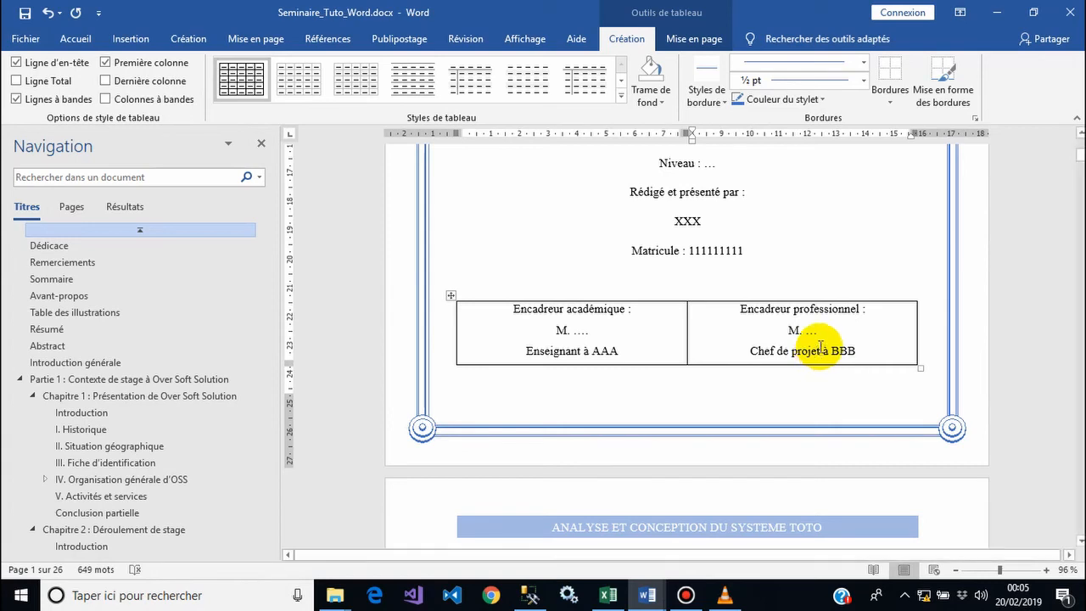
Step: Remove all borders from the supervisors table
left_click(448, 294)
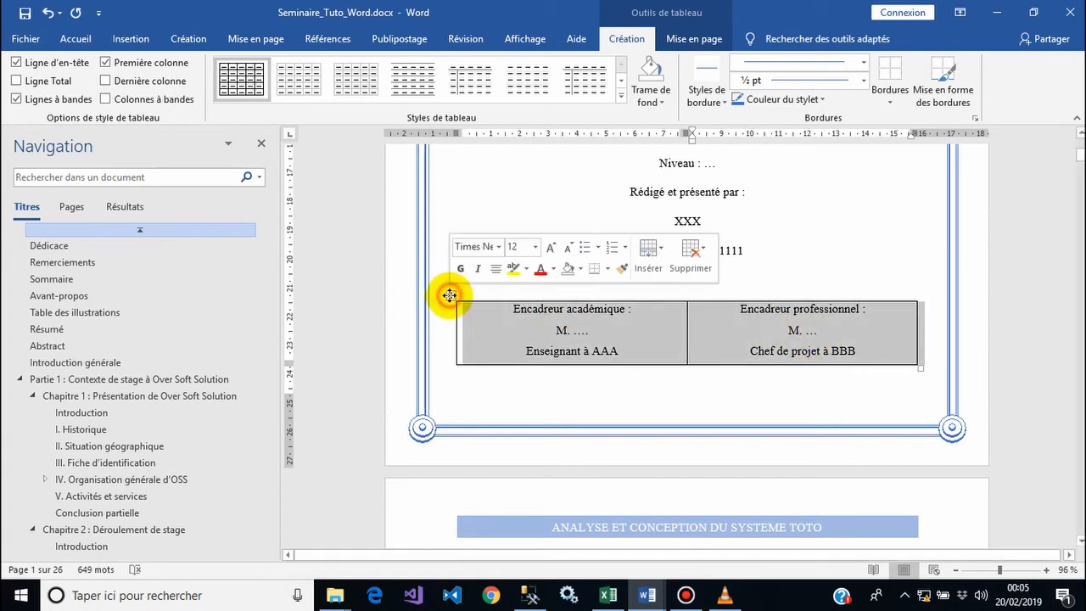
left_click(888, 106)
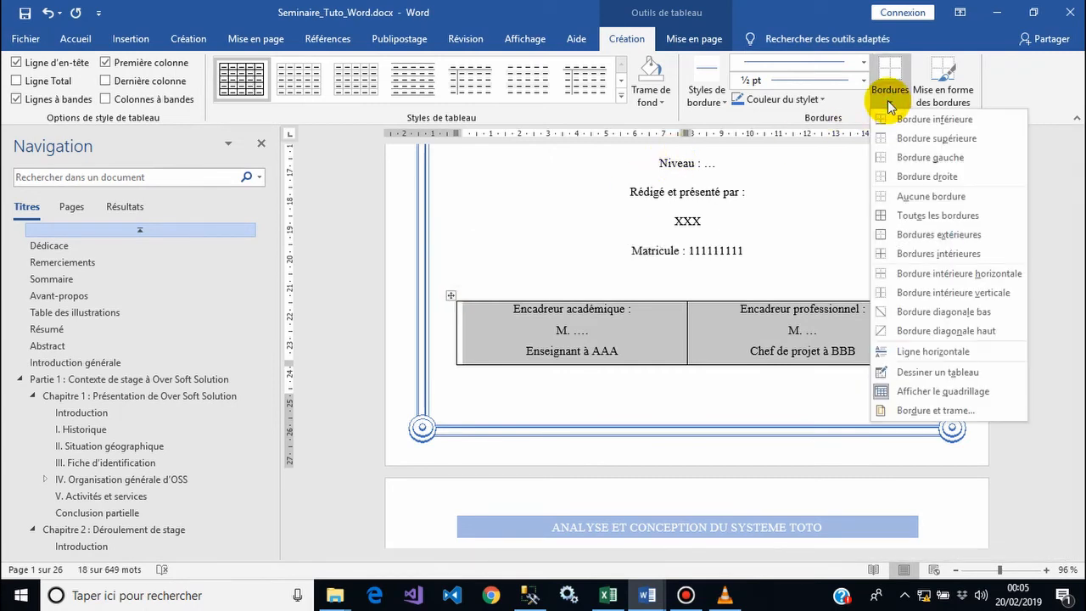
left_click(901, 194)
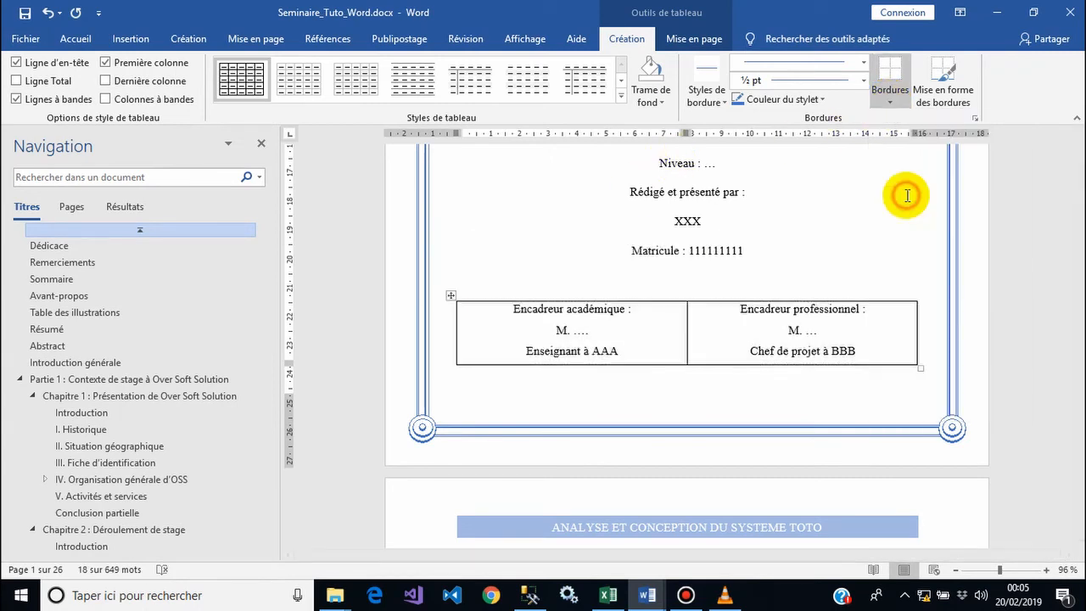
left_click(632, 386)
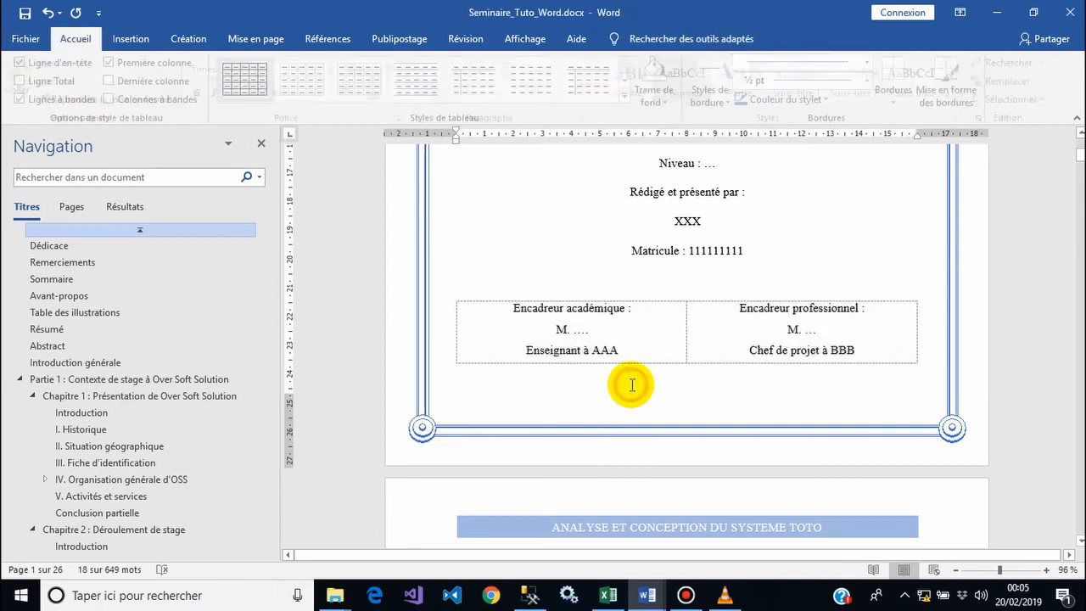
Step: Draw a ribbon banner shape about 12.7 cm wide and 1 cm high between the supervisors table and the page frame
left_click(132, 39)
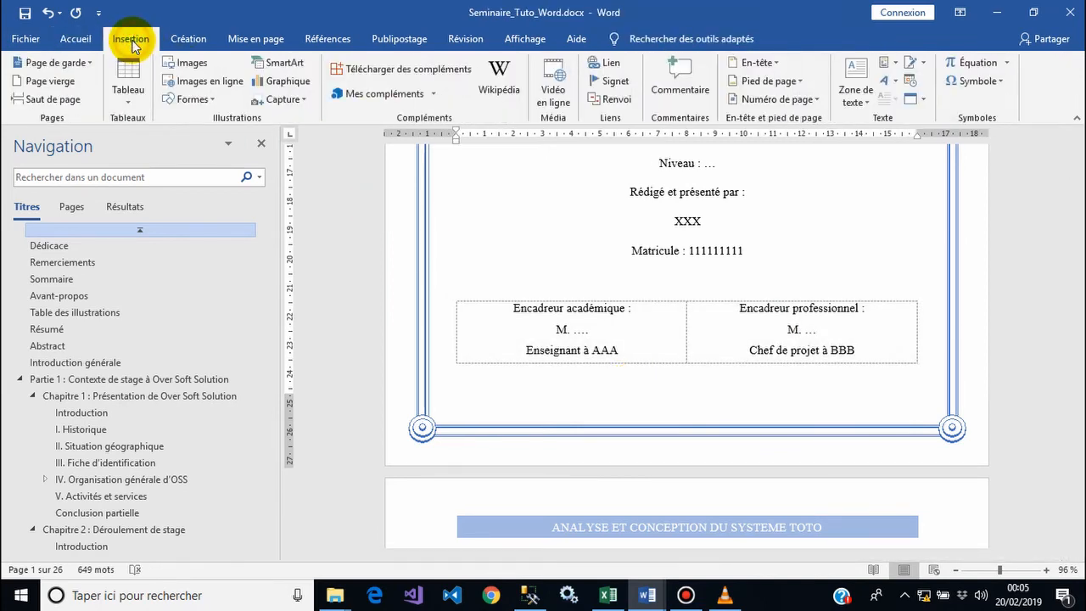
left_click(196, 101)
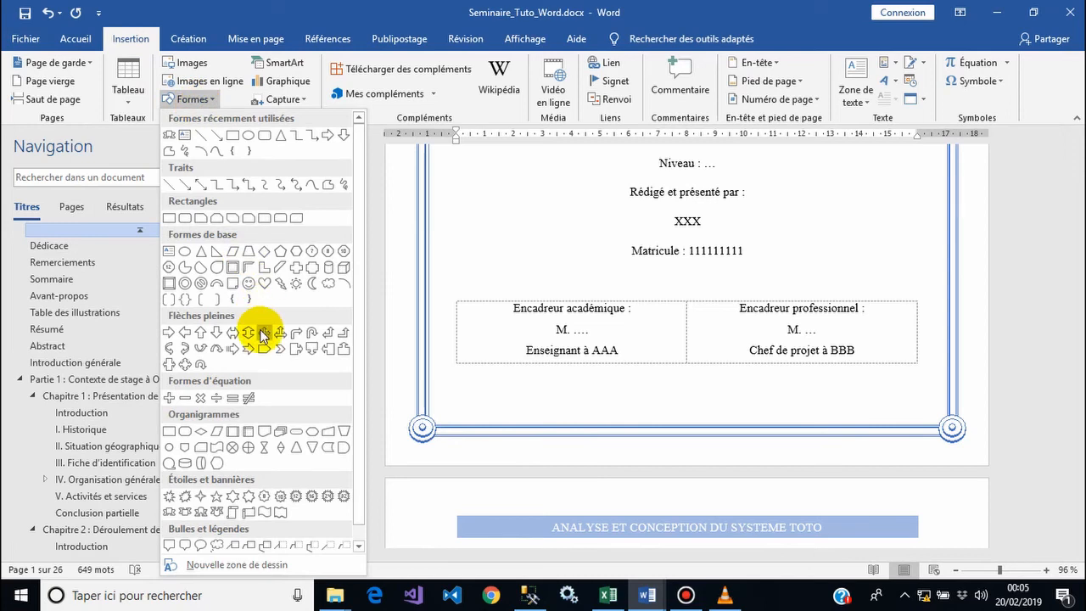
left_click(169, 514)
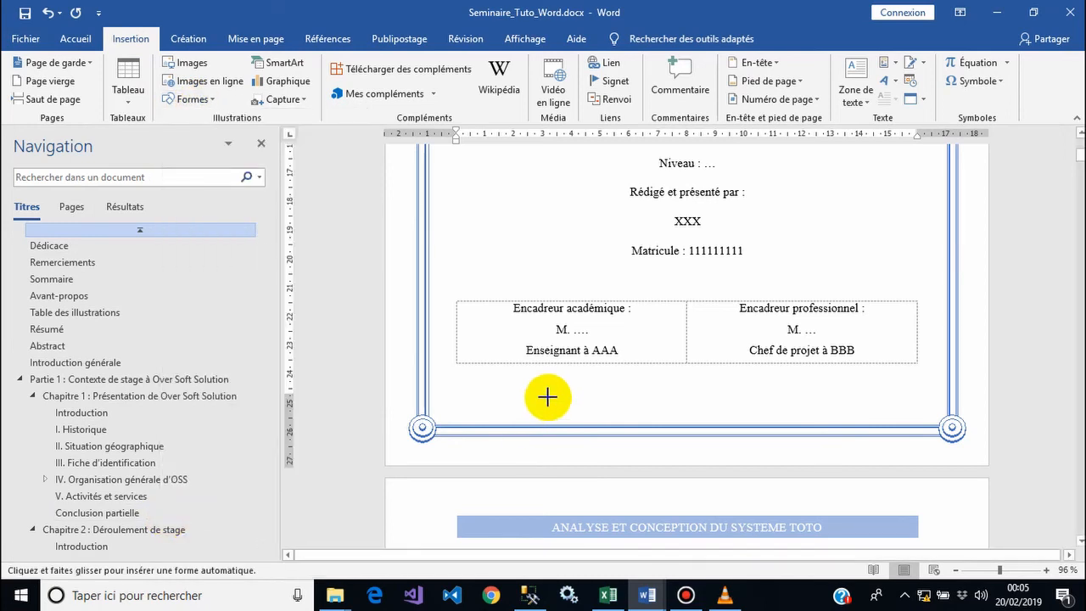
left_click_drag(553, 388, 901, 416)
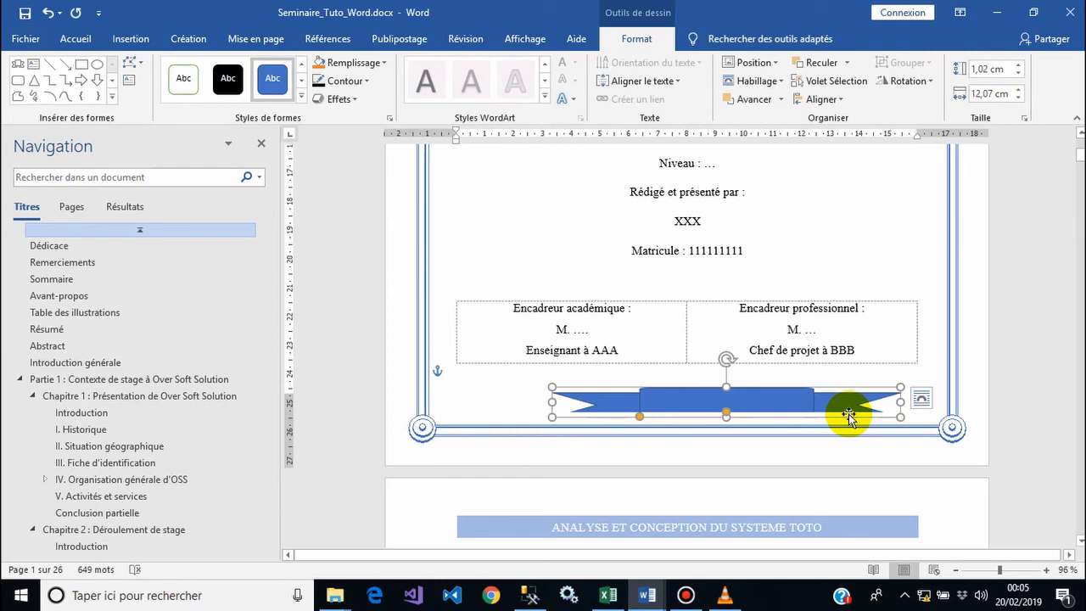
left_click_drag(552, 402, 533, 407)
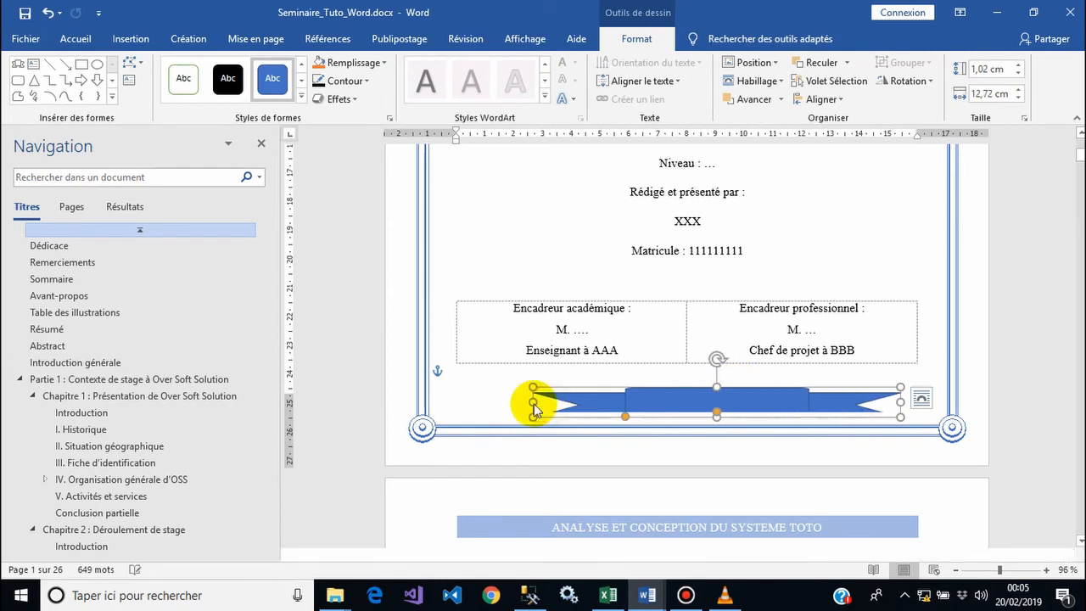
Step: Centre the ribbon banner horizontally beneath the supervisors table and delete the empty line above the table
left_click(754, 65)
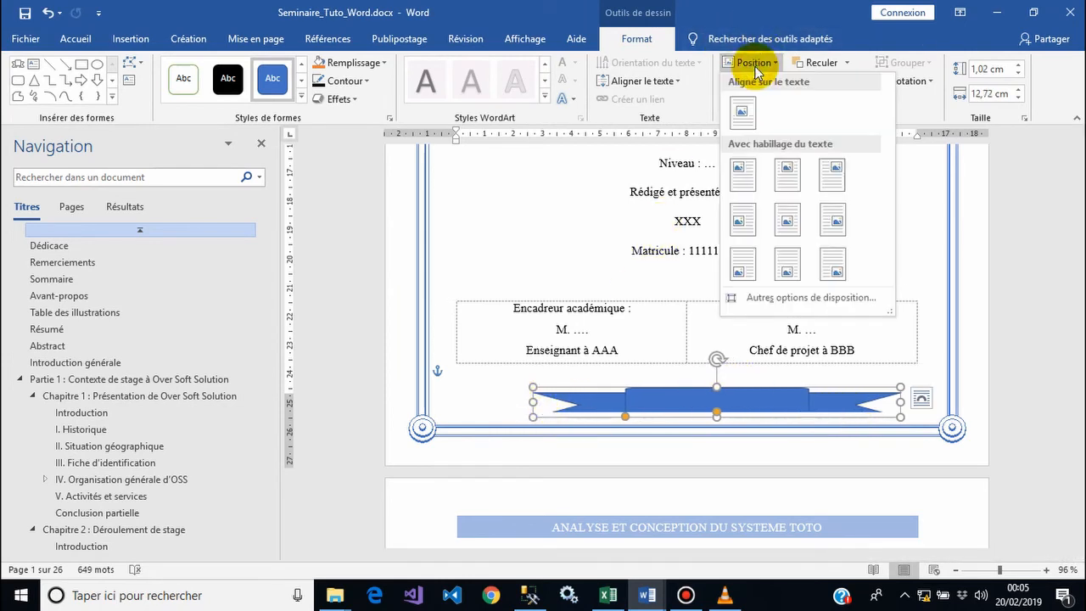
left_click(795, 252)
left_click(668, 283)
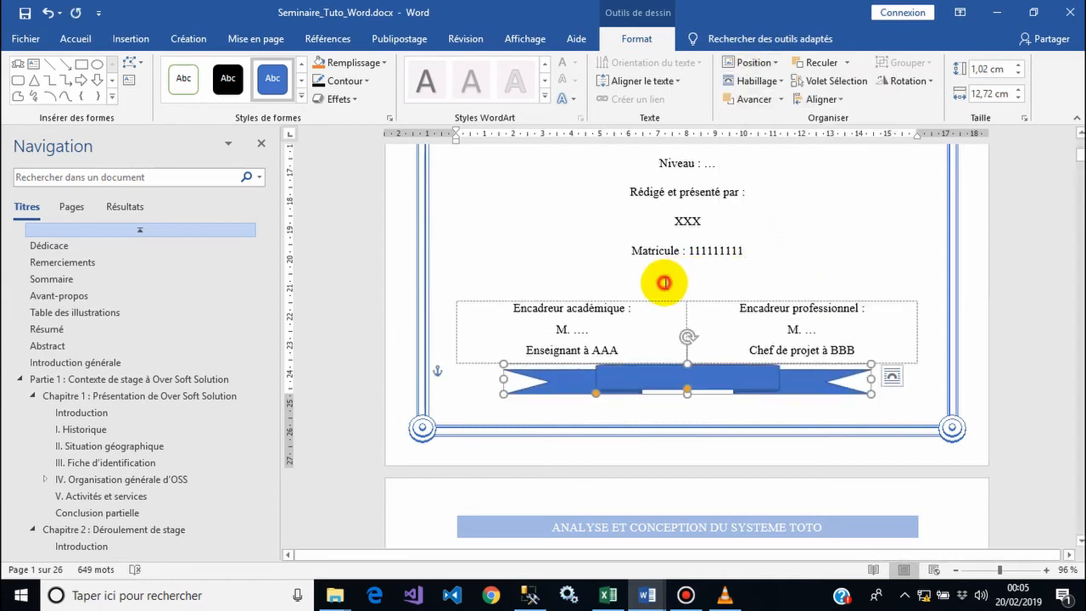
left_click_drag(450, 291, 451, 272)
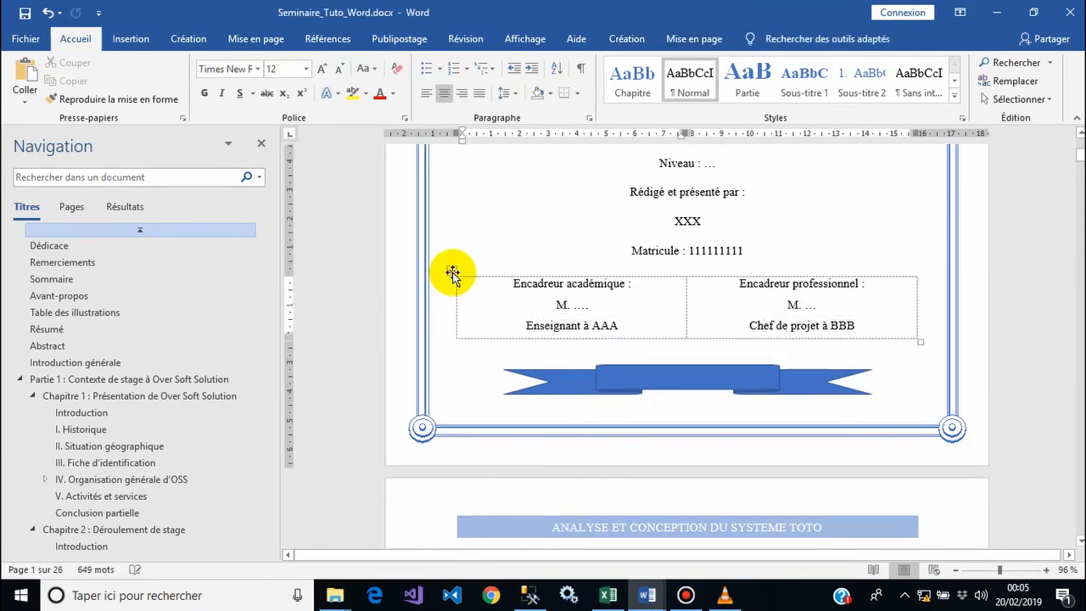
Step: Enter the text "Année académique : 2018-2019" in the ribbon banner
left_click(649, 379)
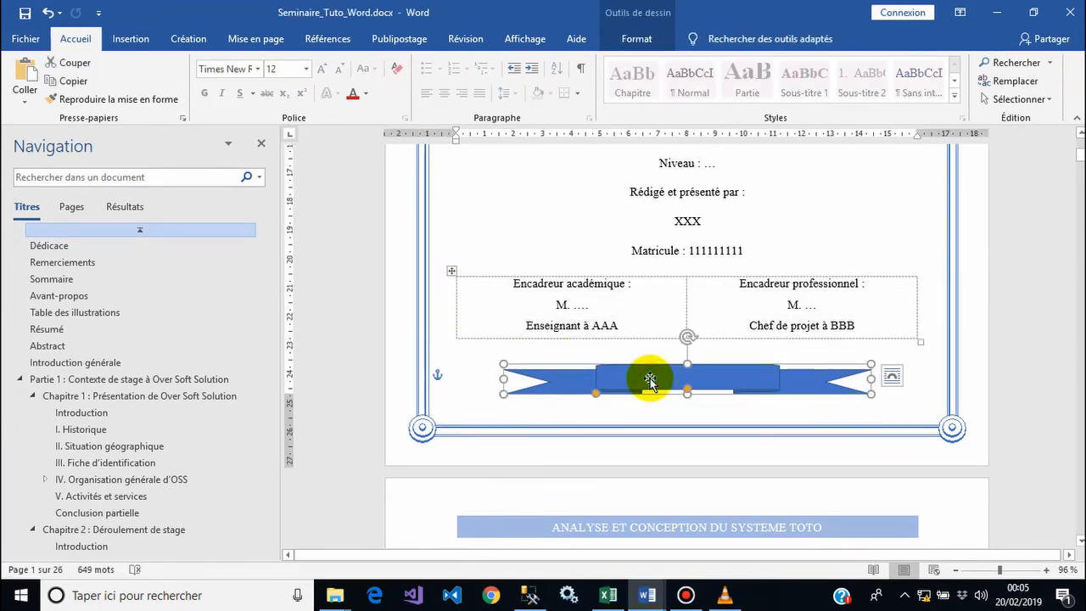
type("Année académique :")
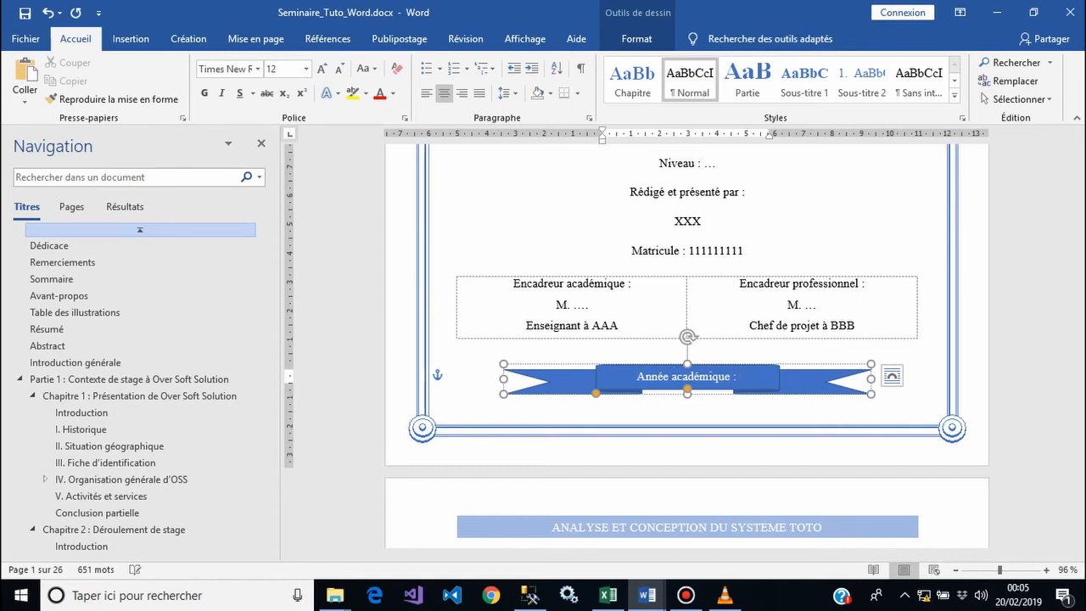
type("-")
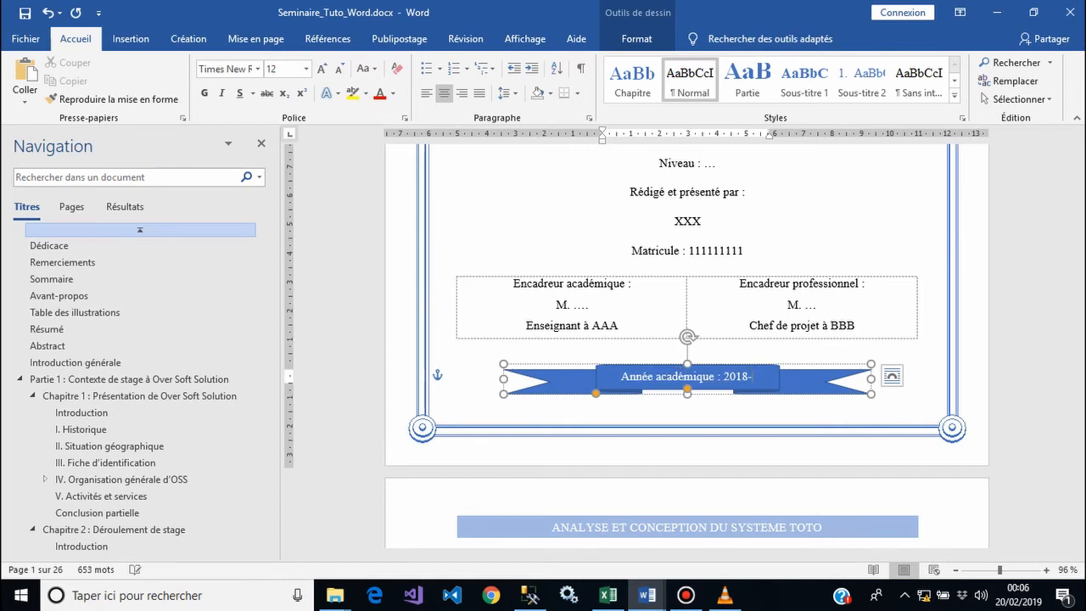
type("2019")
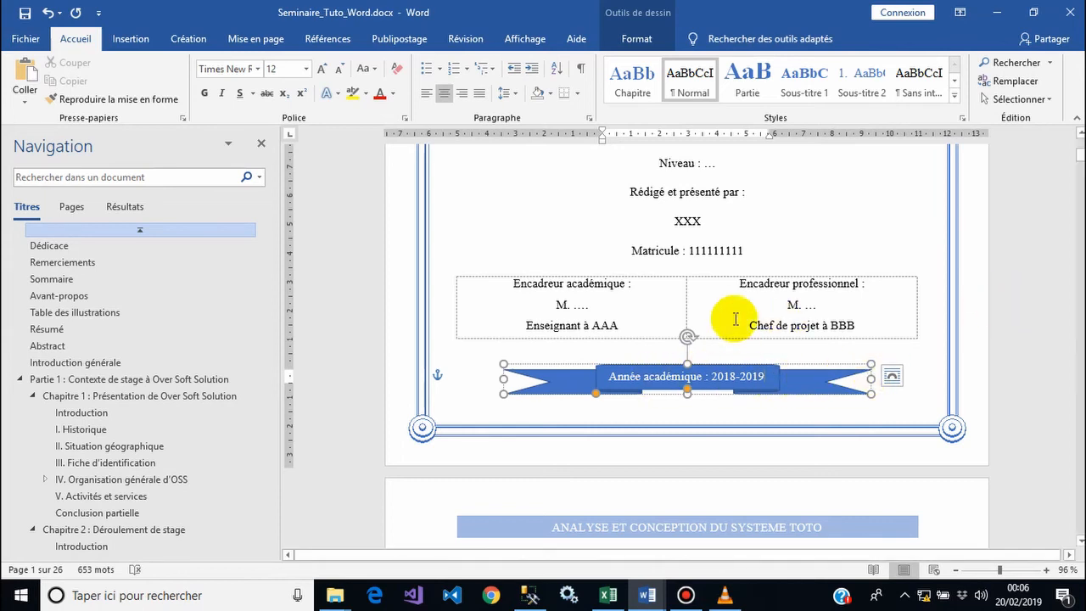
Step: Make the headings "Encadreur académique" and "Encadreur professionnel" in the table bold and underlined
left_click_drag(514, 284, 627, 284)
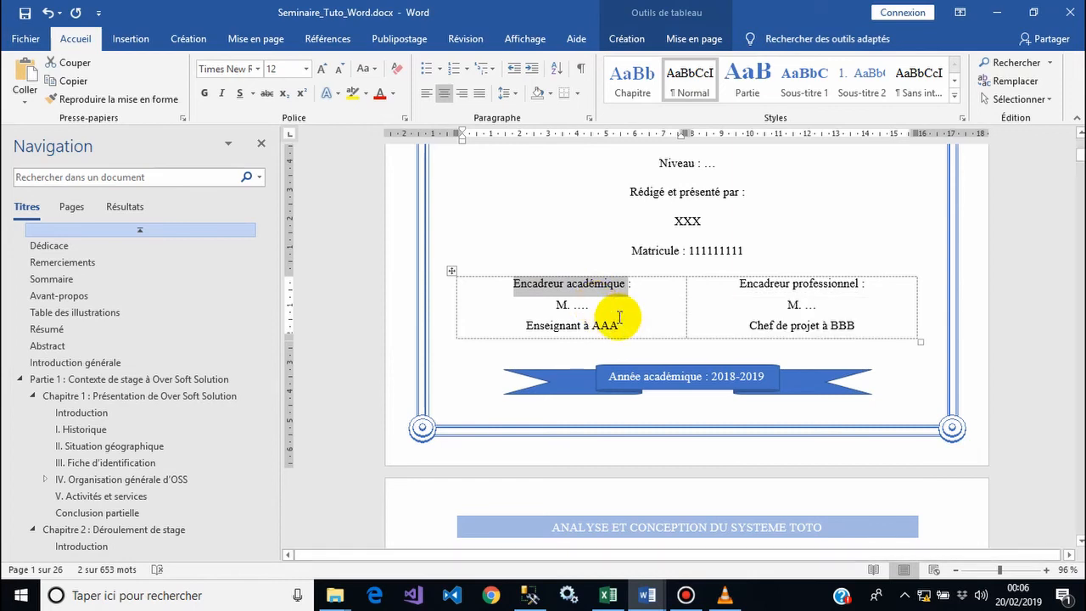
left_click(241, 97)
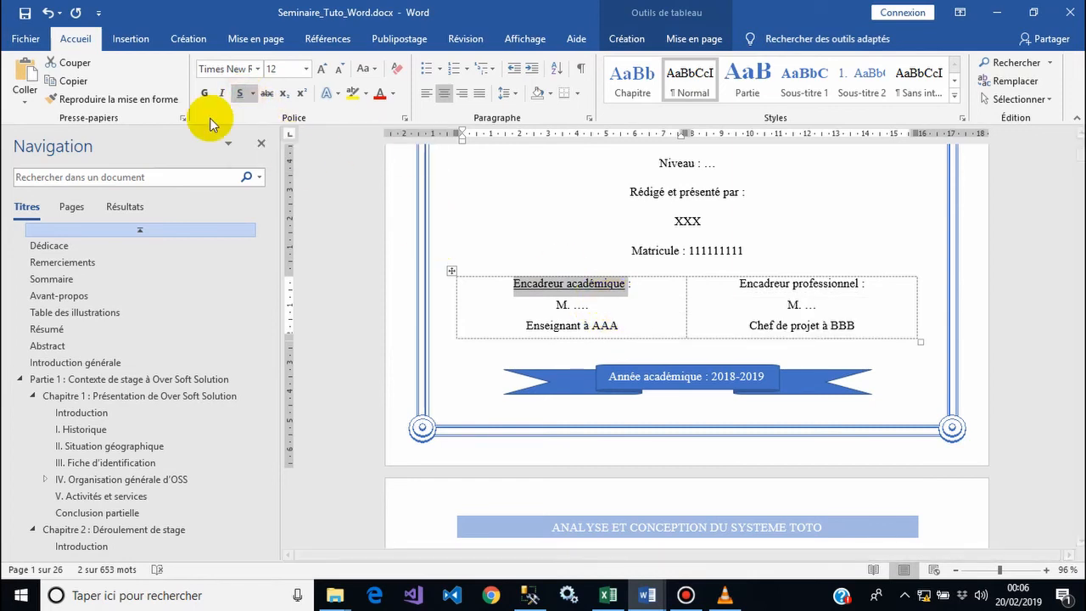
left_click(207, 94)
left_click_drag(738, 283, 836, 286)
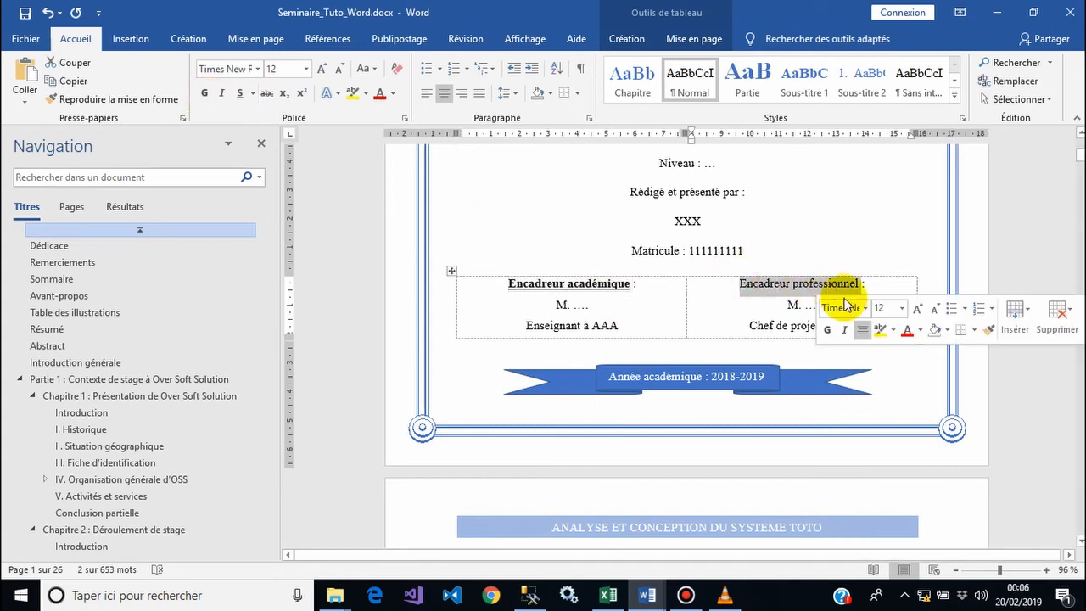
left_click(825, 332)
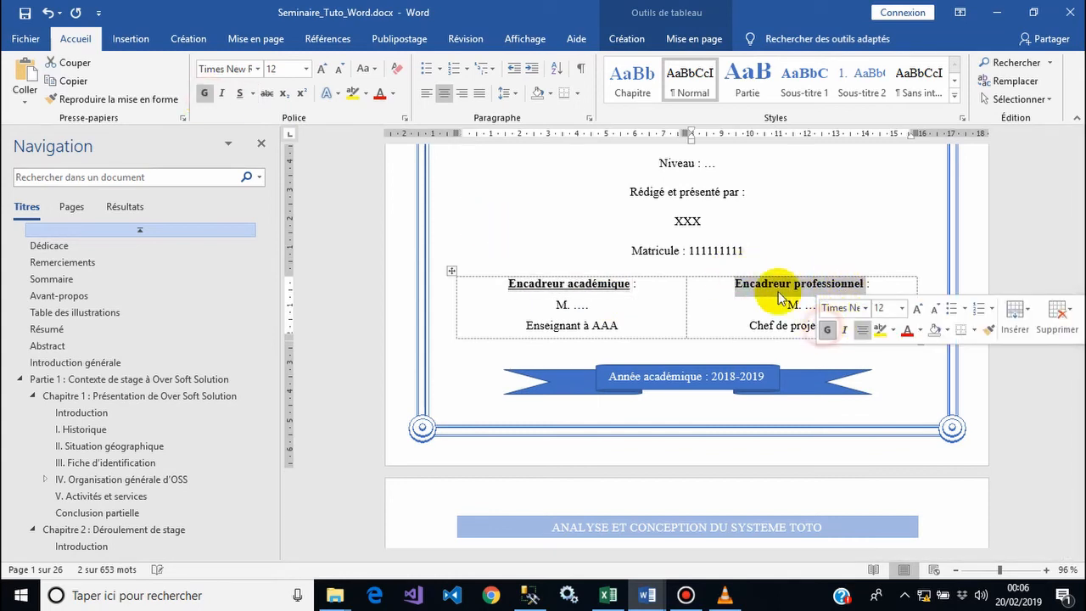
left_click(240, 94)
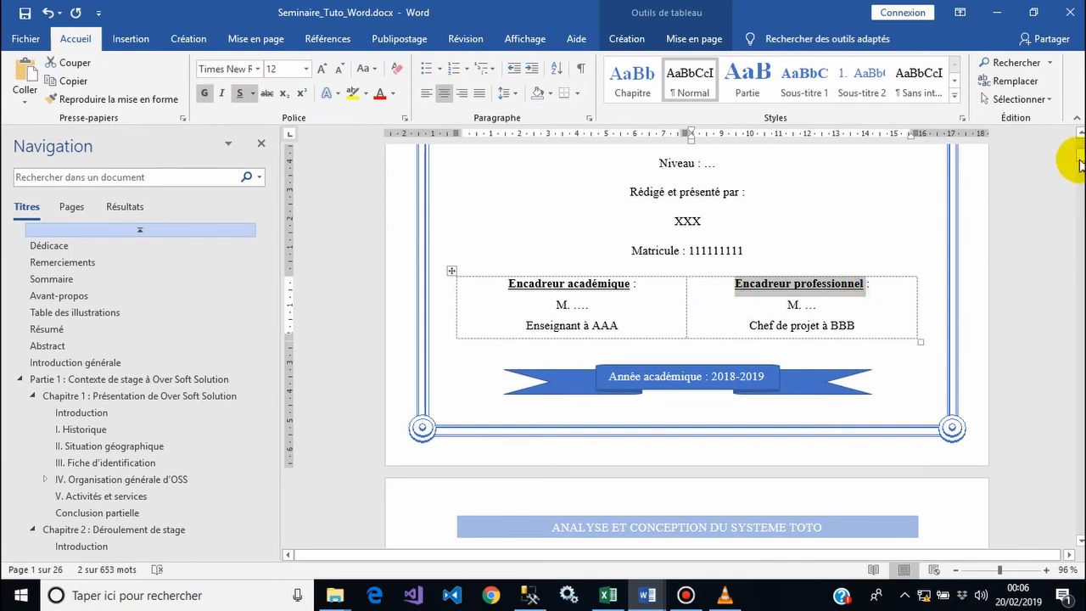
Step: Make the labels "Spécialité" and "Niveau" bold and save the document
left_click_drag(1079, 159, 1068, 154)
double_click(670, 269)
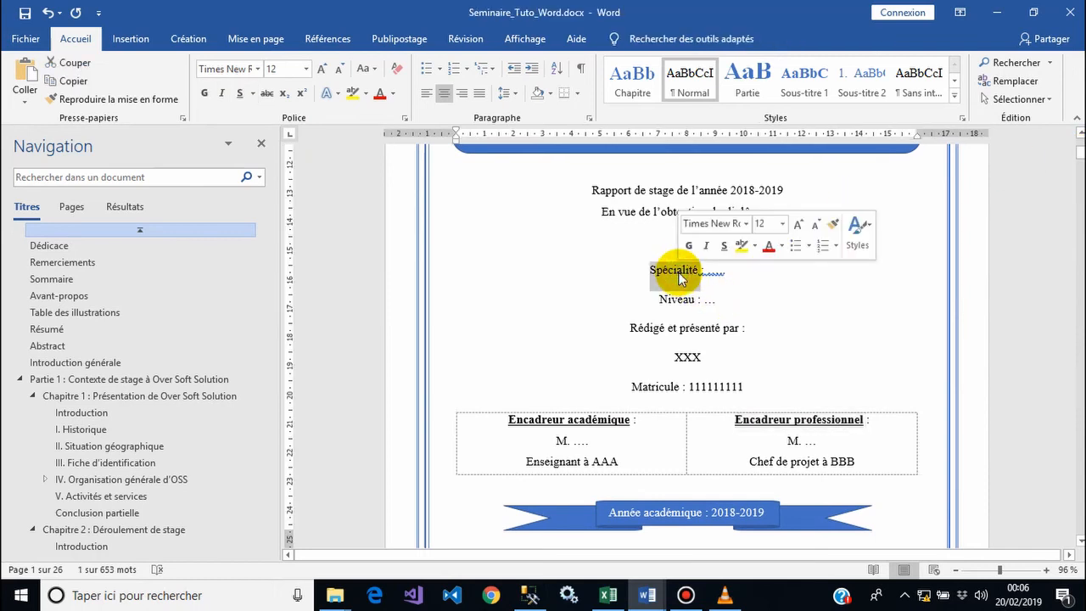
left_click(688, 246)
double_click(674, 299)
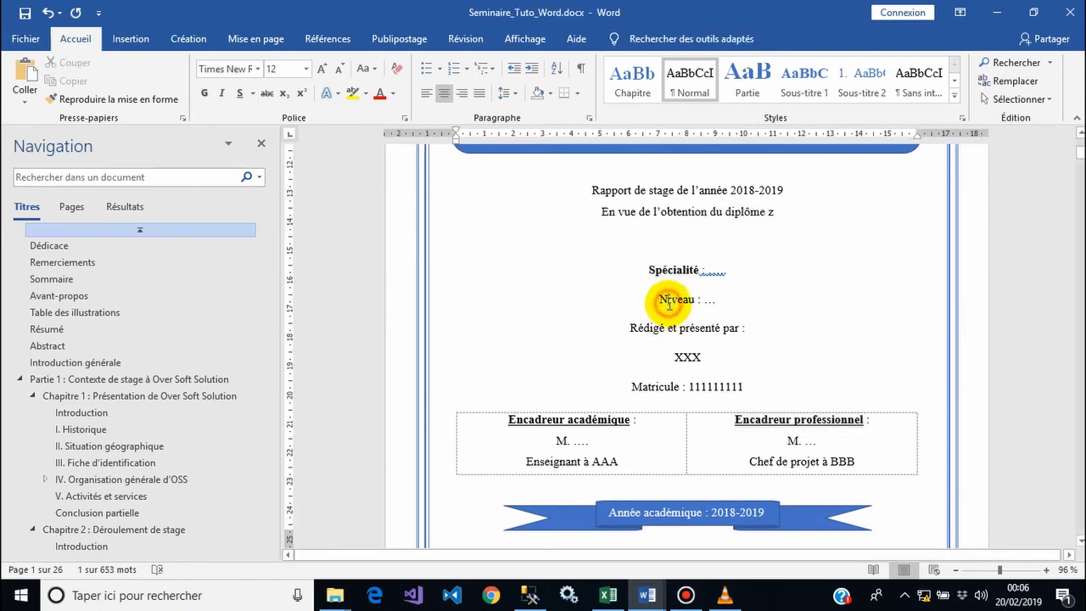
left_click(677, 275)
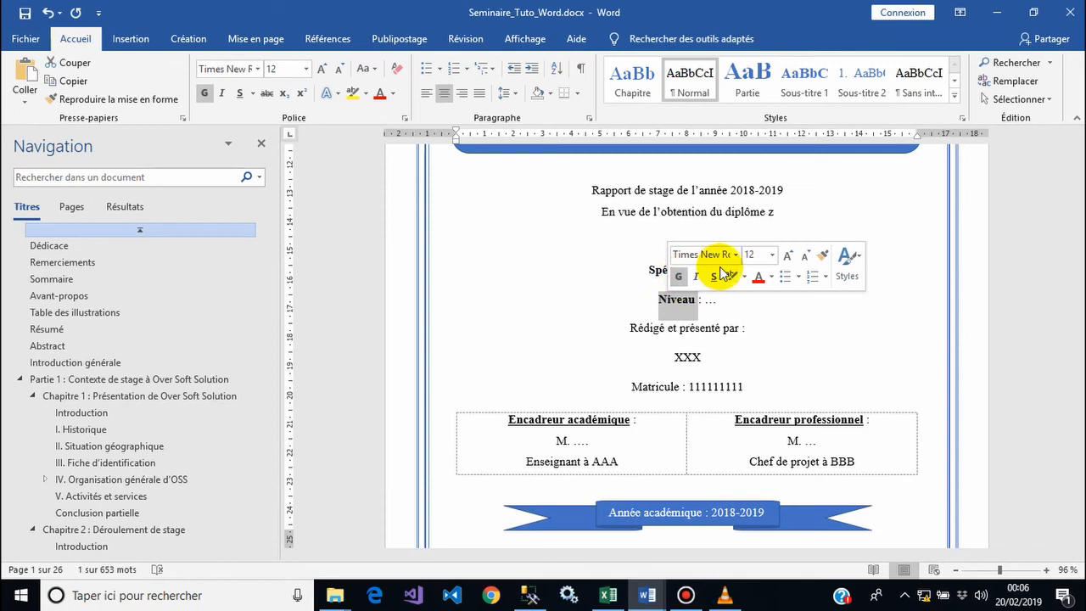
left_click(644, 241)
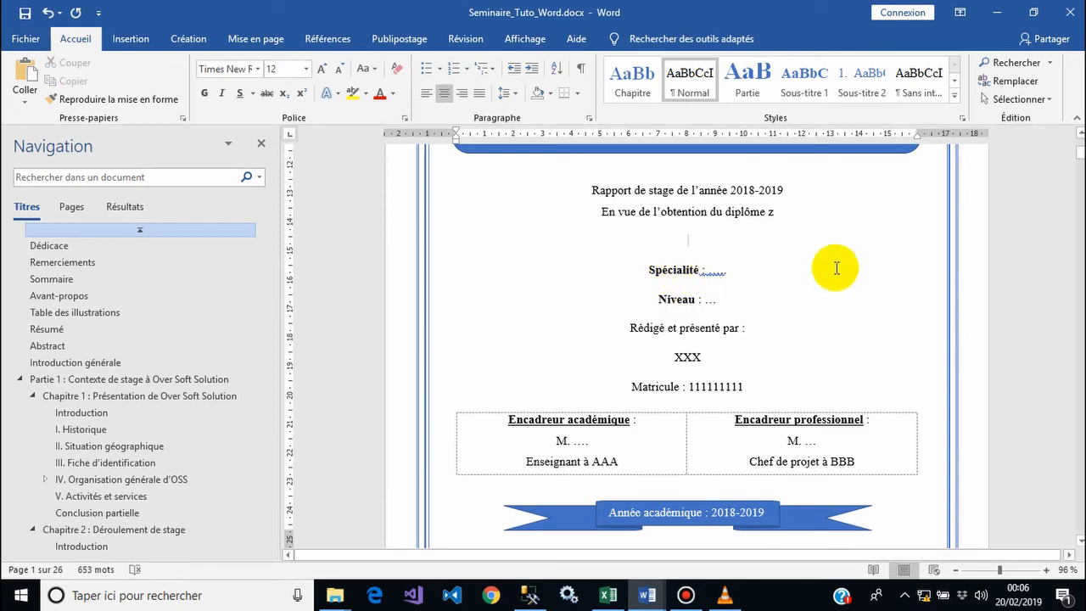
left_click_drag(1080, 156, 1081, 140)
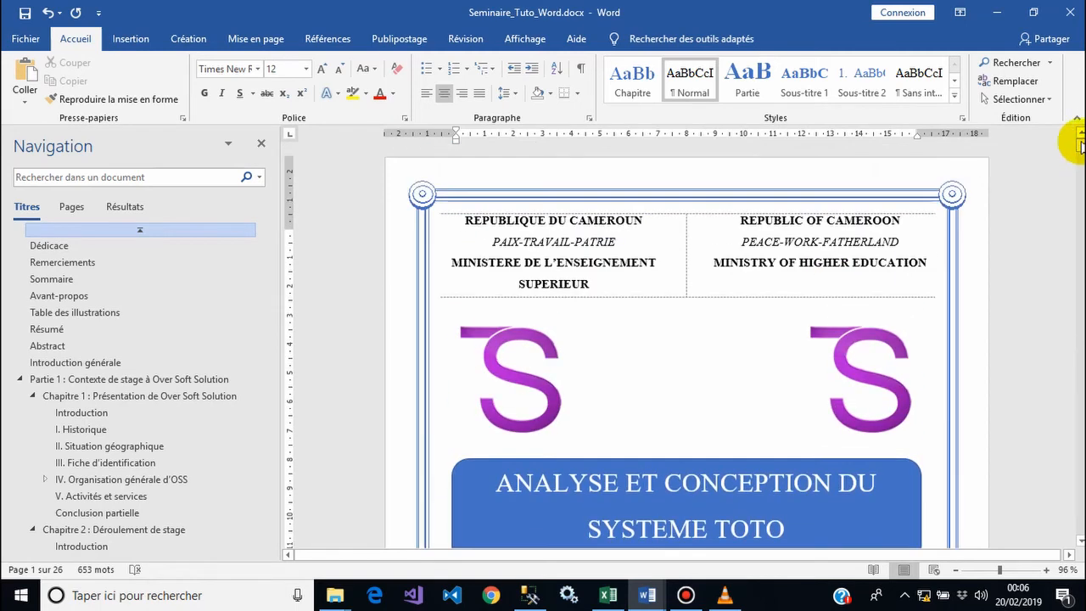
left_click(32, 19)
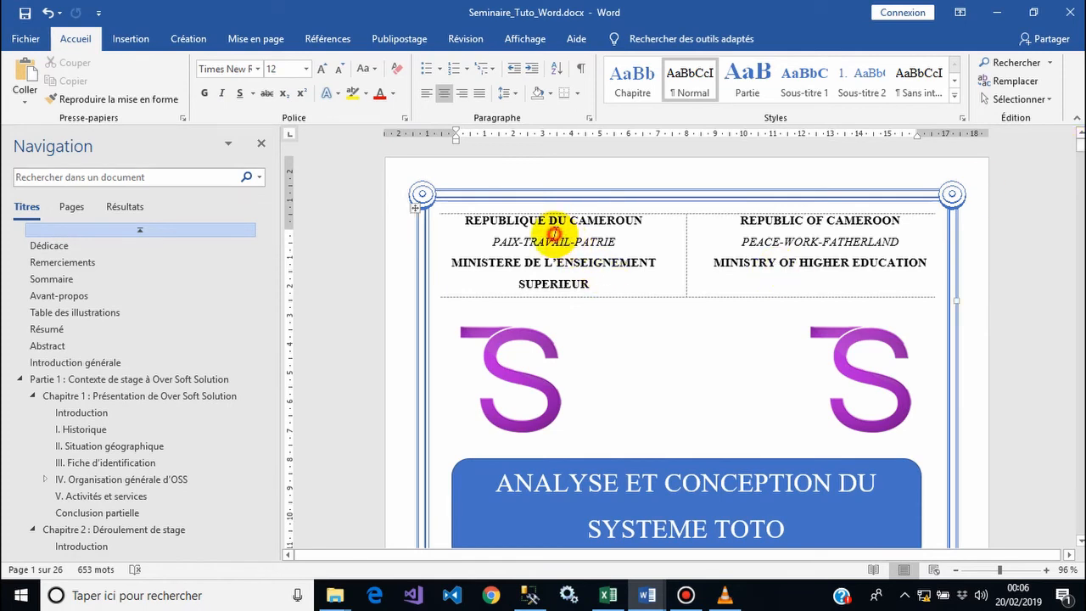
Step: Draw a horizontal separator line about 1.8 cm long between "REPUBLIQUE DU CAMEROUN" and "PAIX-TRAVAIL-PATRIE" in the header table
left_click(553, 235)
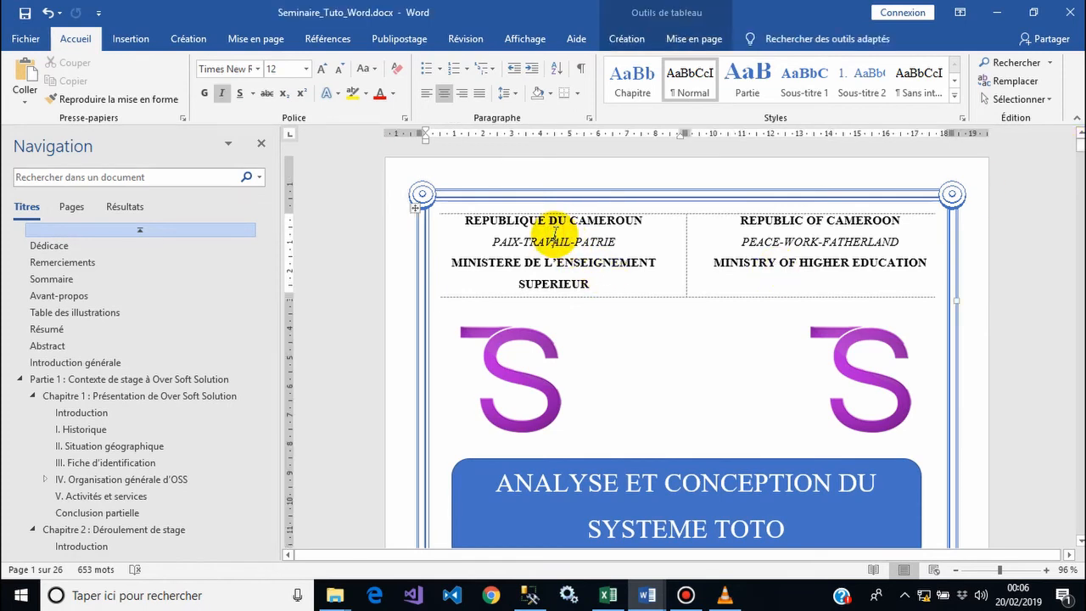
left_click(130, 39)
left_click(192, 100)
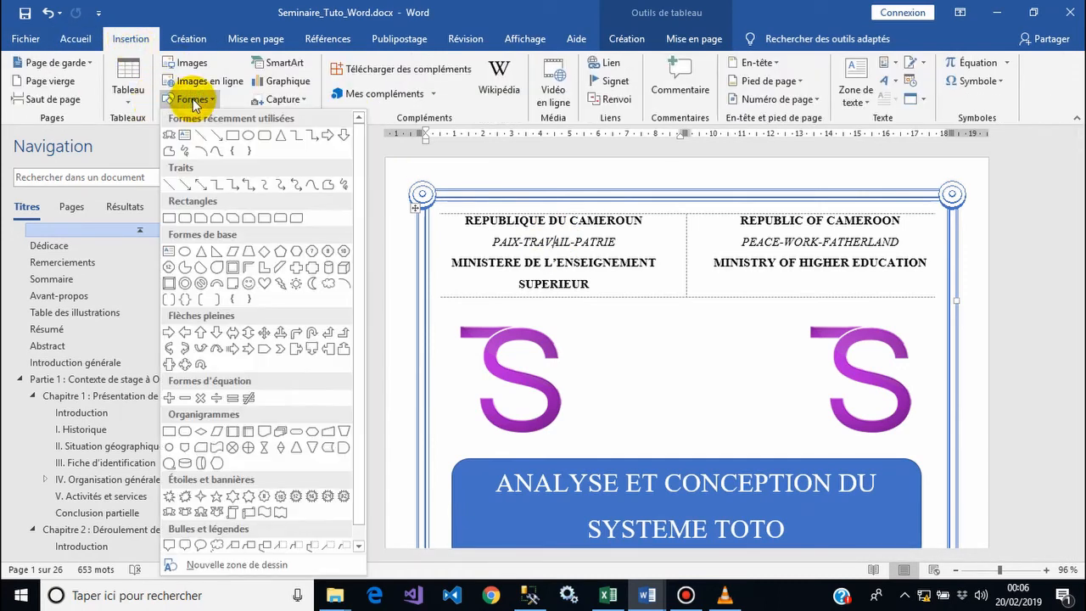
left_click(204, 137)
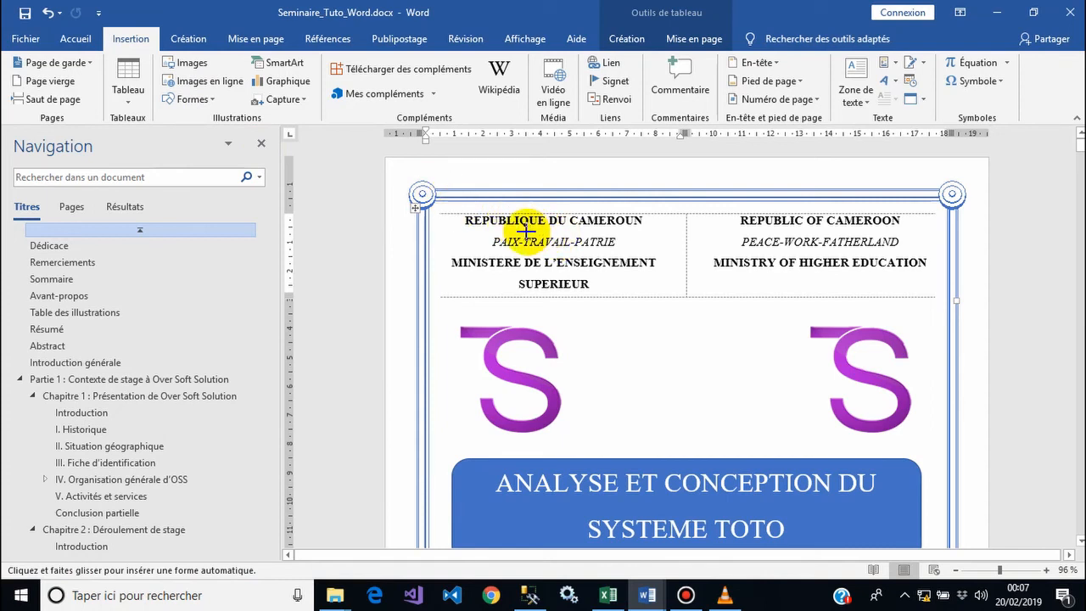
left_click_drag(526, 230, 570, 230)
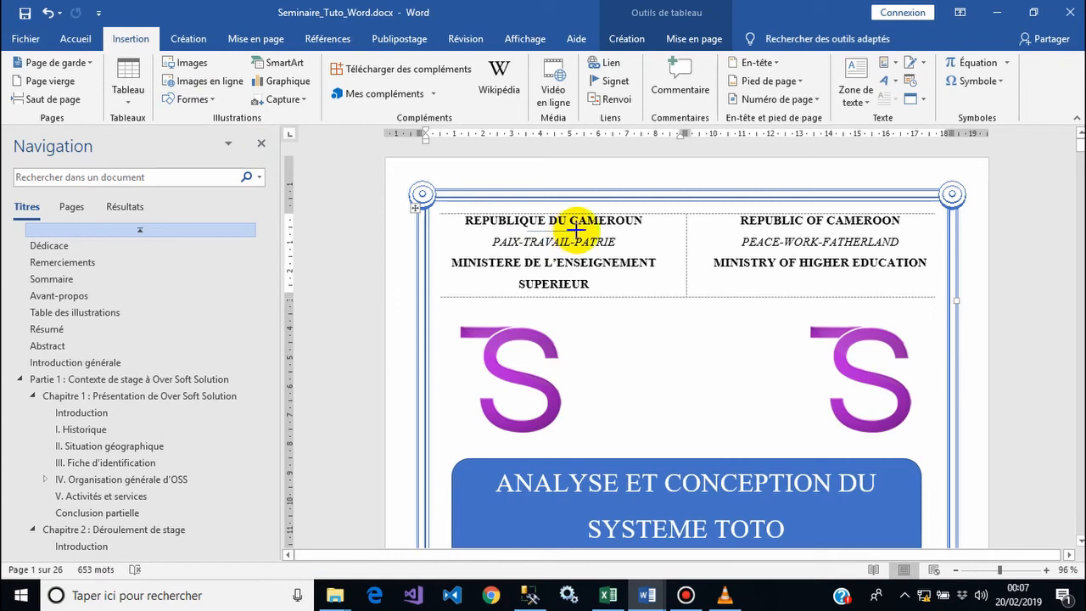
left_click_drag(579, 230, 579, 229)
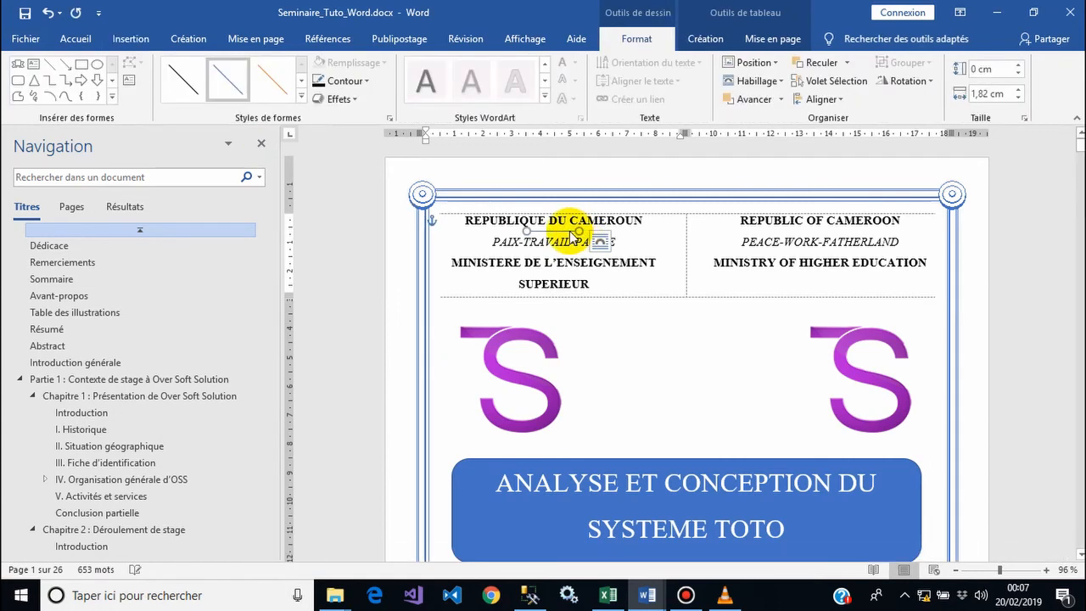
Step: Format the separator line below "REPUBLIQUE DU CAMEROUN" as a black dotted line with a thickness of 1½ pt
left_click(190, 81)
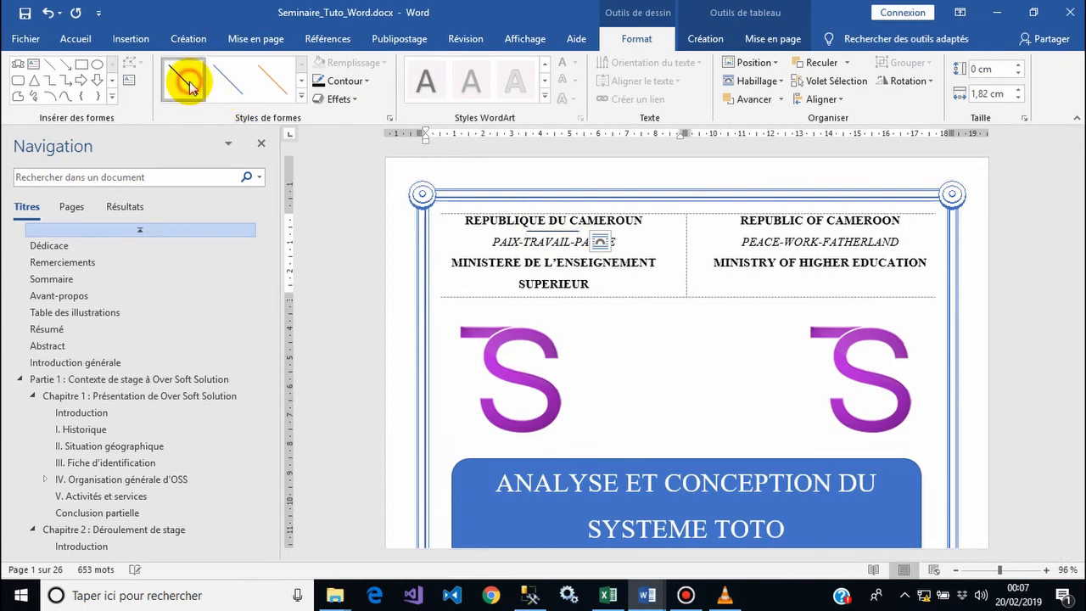
left_click(367, 81)
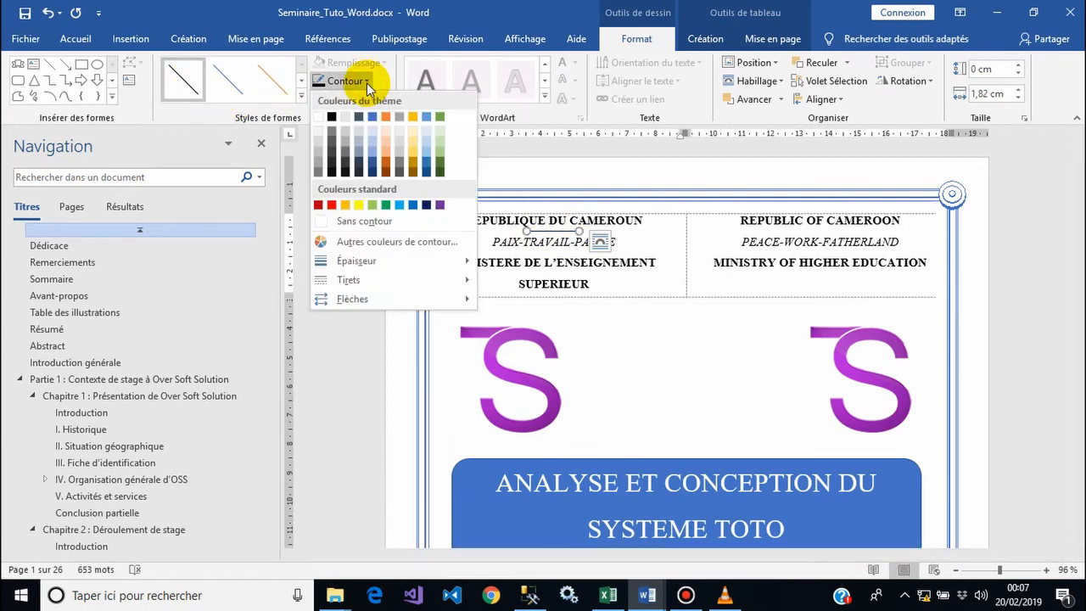
mouse_move(430, 268)
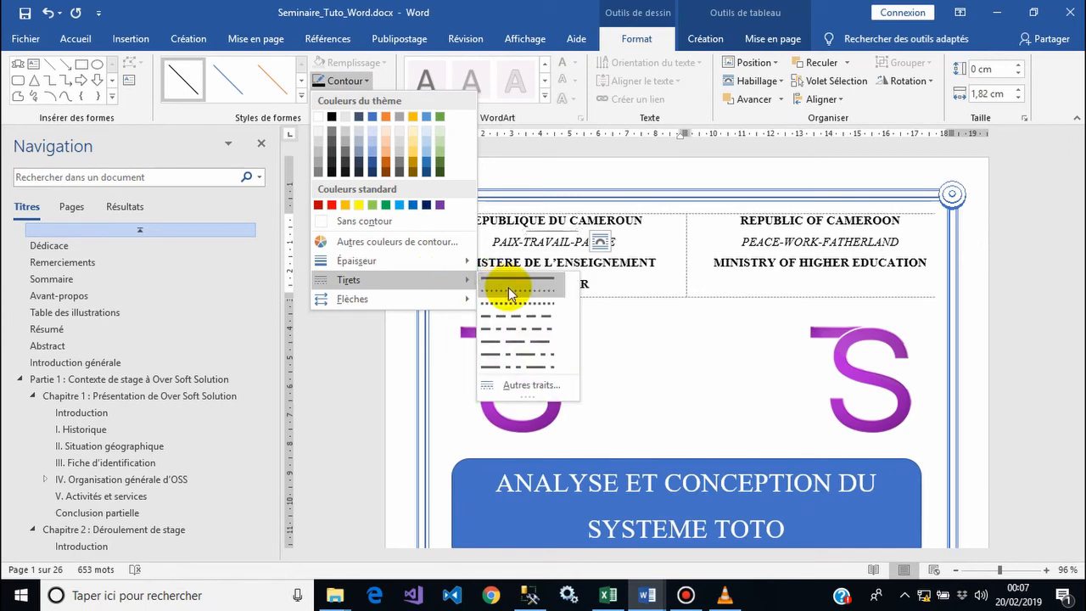
left_click(512, 291)
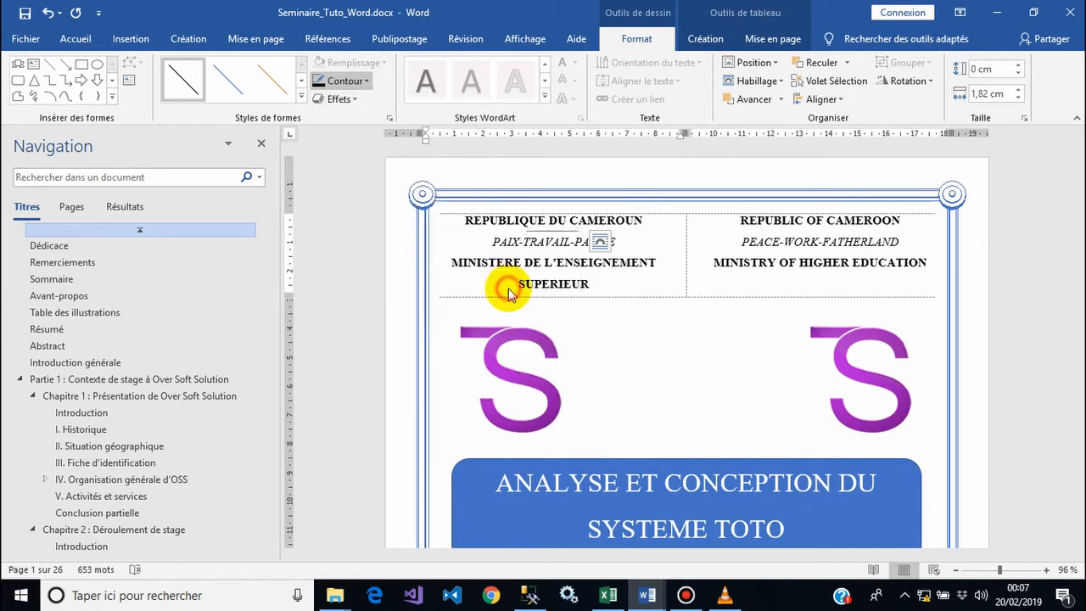
left_click(348, 83)
mouse_move(424, 260)
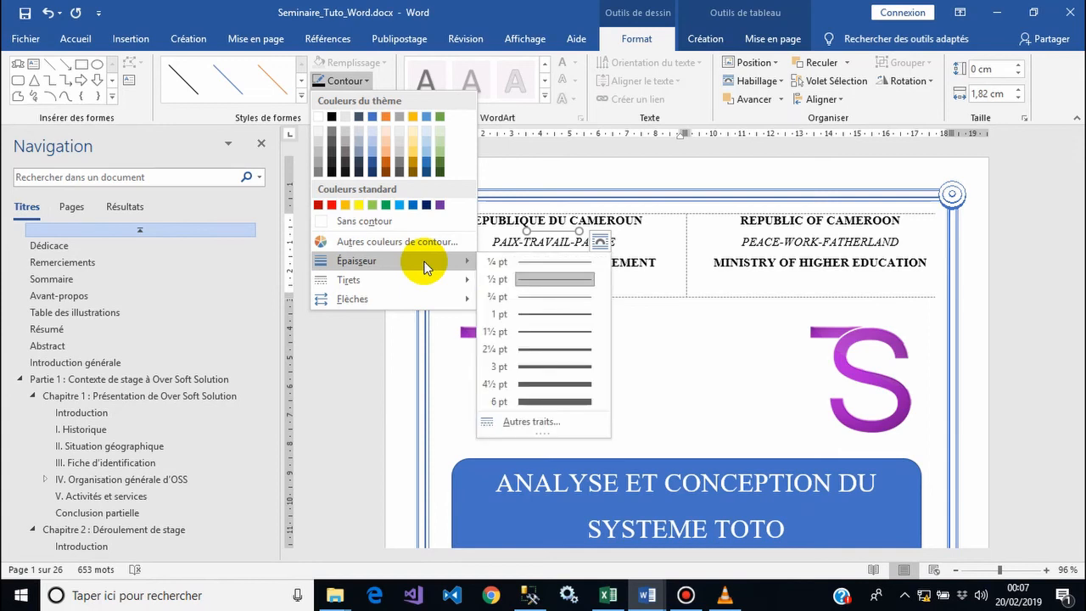
left_click(541, 331)
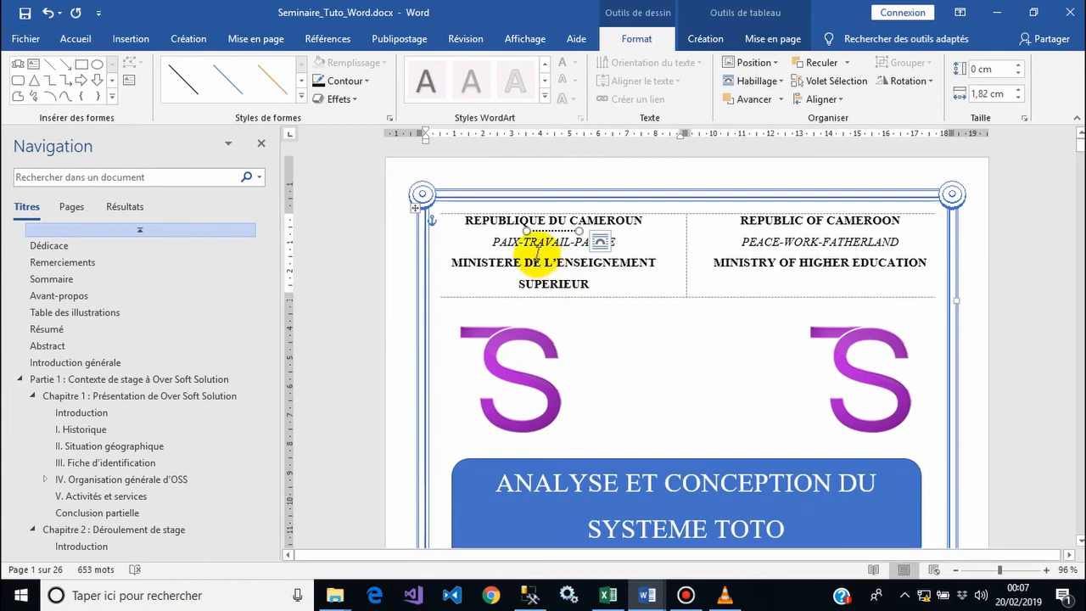
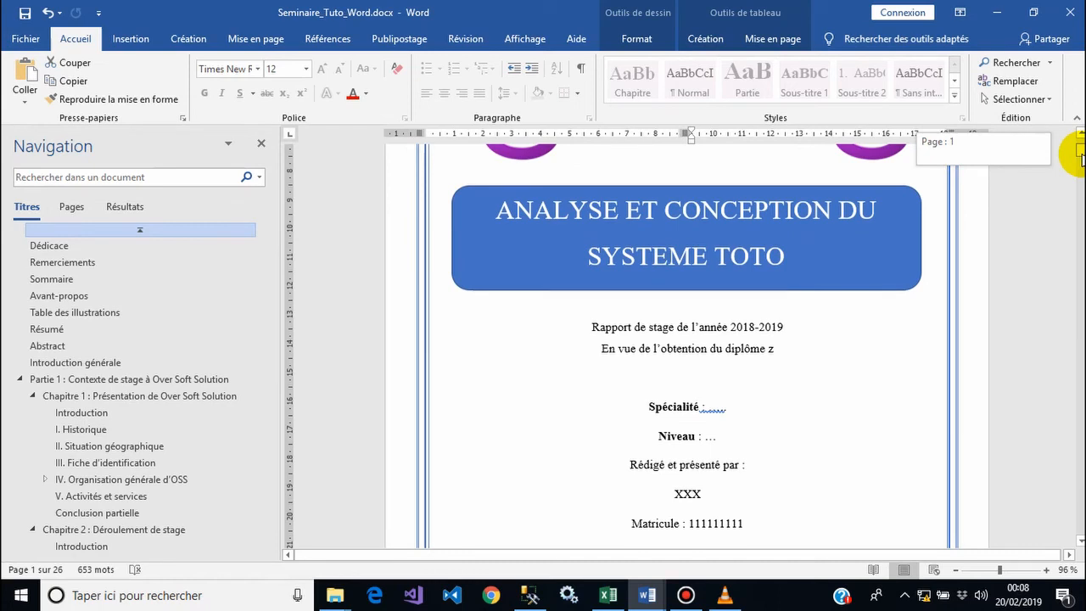
Step: Review the whole cover page from the header table to the academic-year banner, reducing the zoom to 50 %
left_click_drag(1082, 157, 1081, 165)
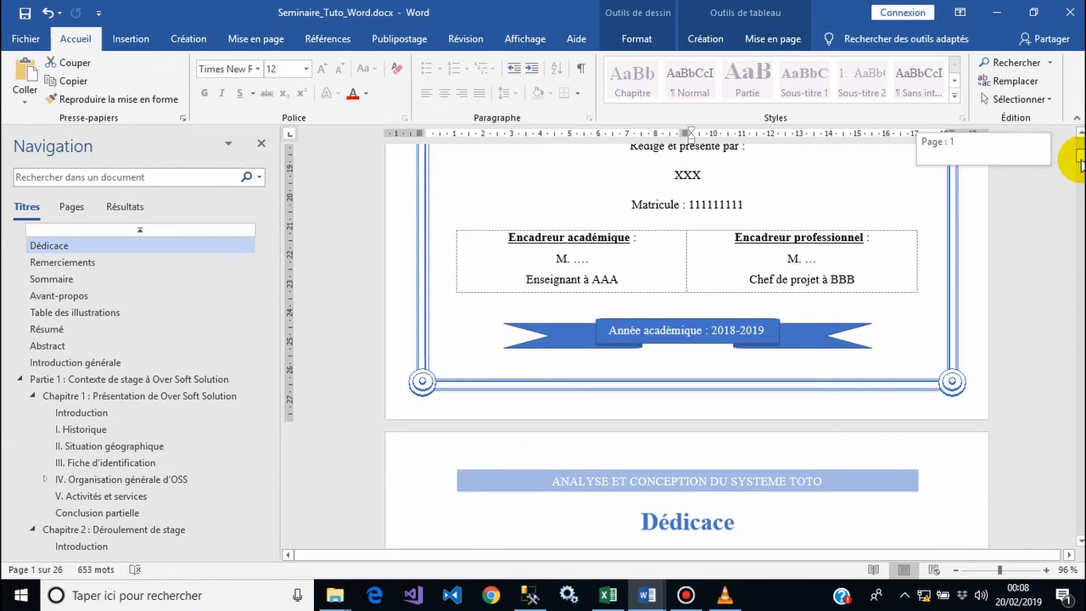
mouse_move(1082, 165)
left_mouse_down()
mouse_move(1082, 152)
mouse_move(1082, 164)
left_mouse_up()
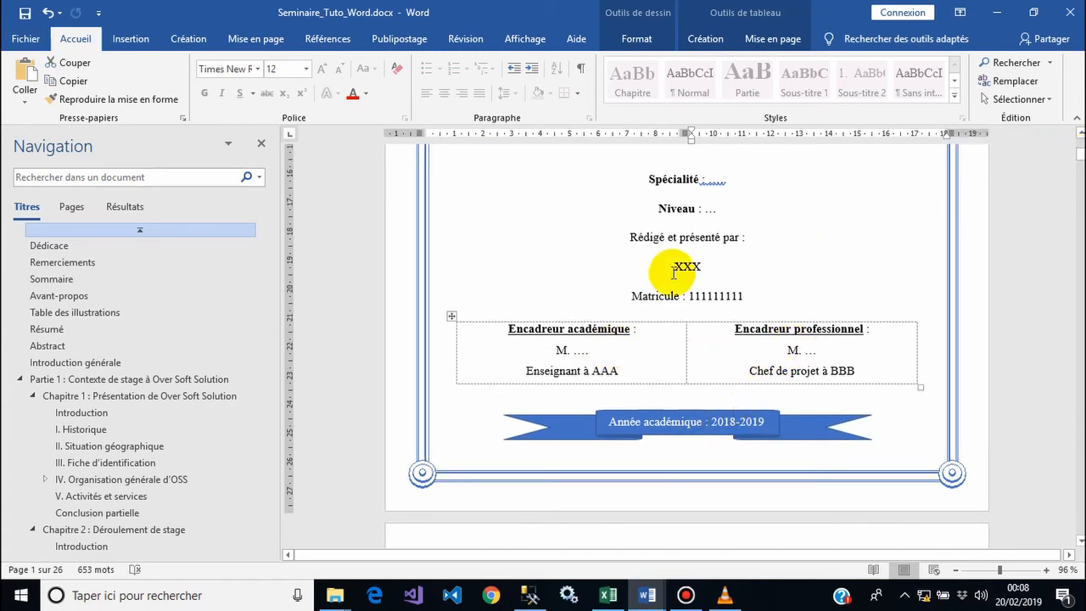
left_click(713, 296)
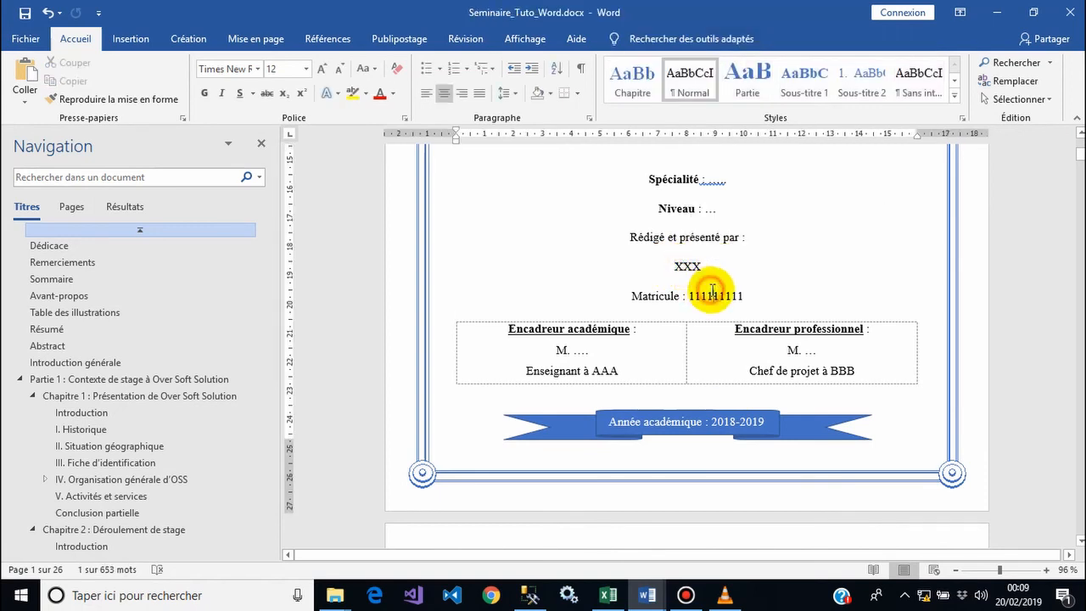
left_click(724, 176)
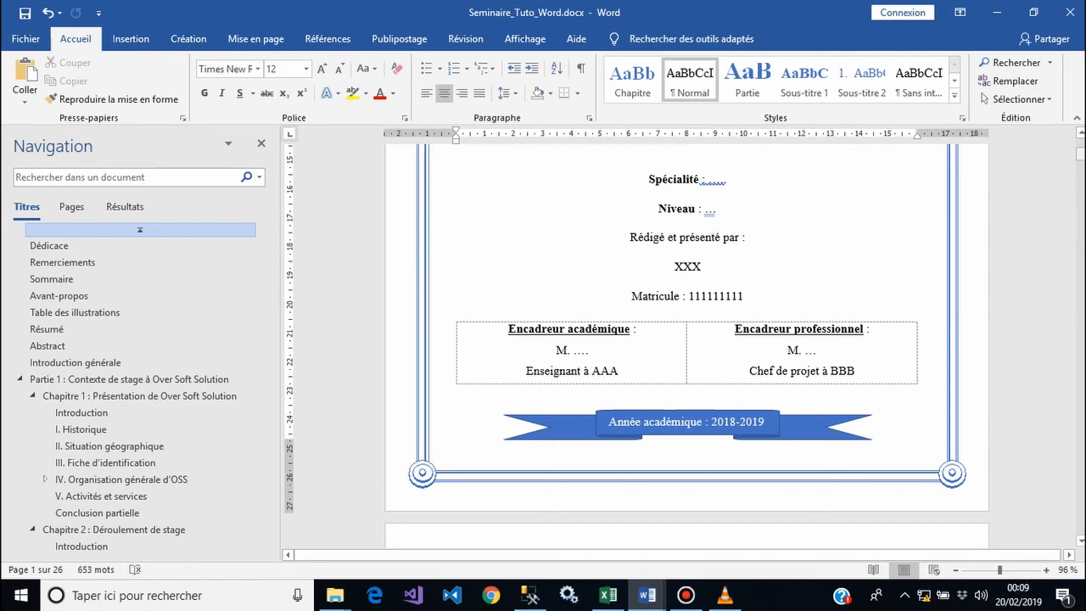
left_click_drag(1079, 153, 1079, 141)
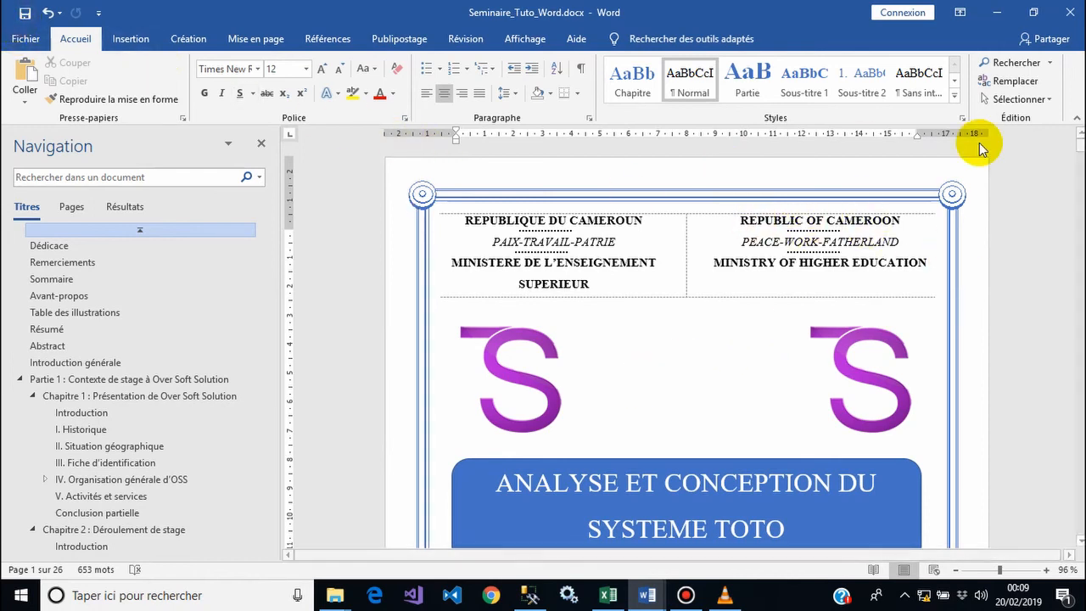
left_click_drag(1079, 140, 1078, 155)
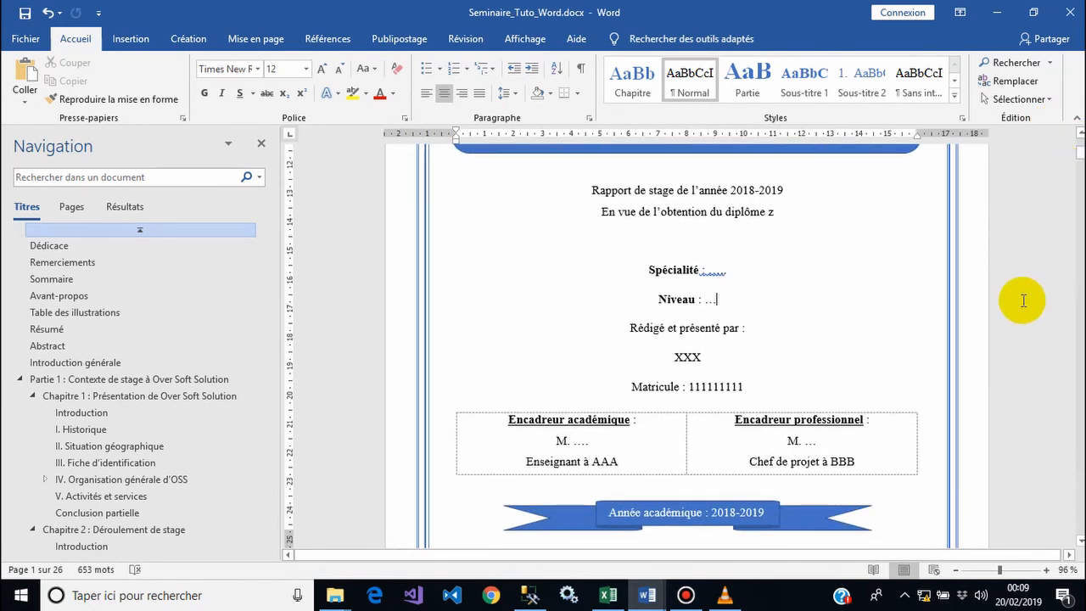
left_click(957, 570)
left_click(957, 570)
left_click(957, 570)
left_click(956, 570)
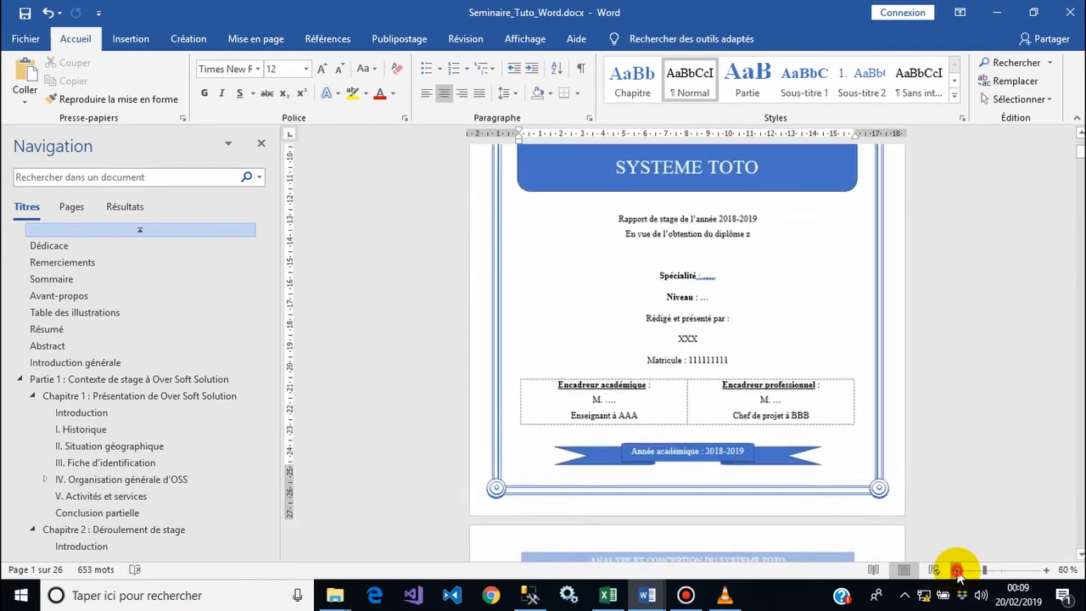
left_click(957, 570)
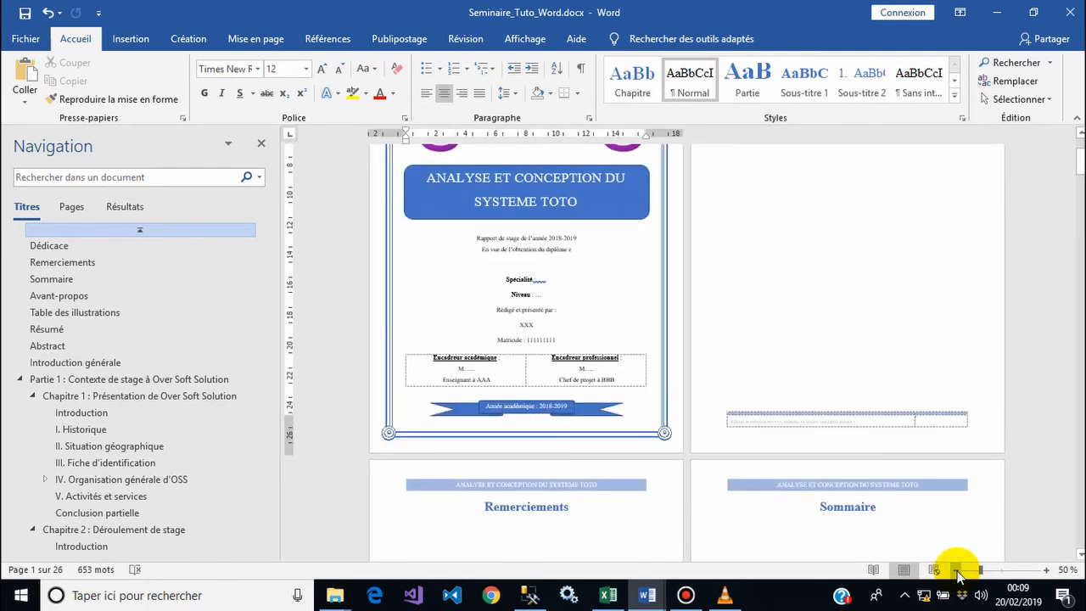
left_click_drag(1080, 161, 1080, 155)
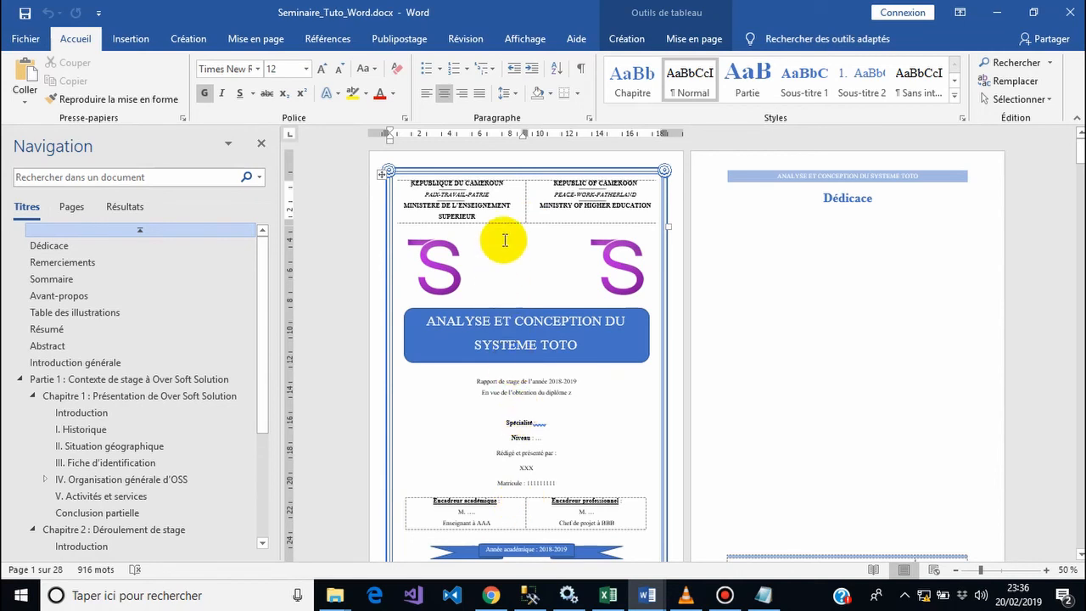
Step: Hide the table gridlines around the header table on the cover page
left_click(509, 195)
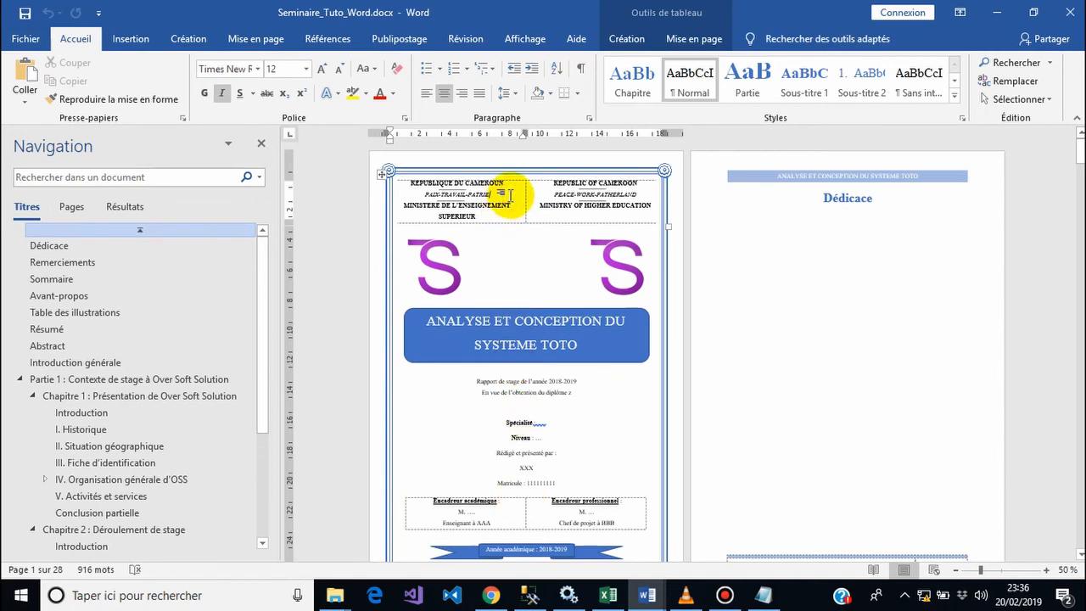
left_click(693, 46)
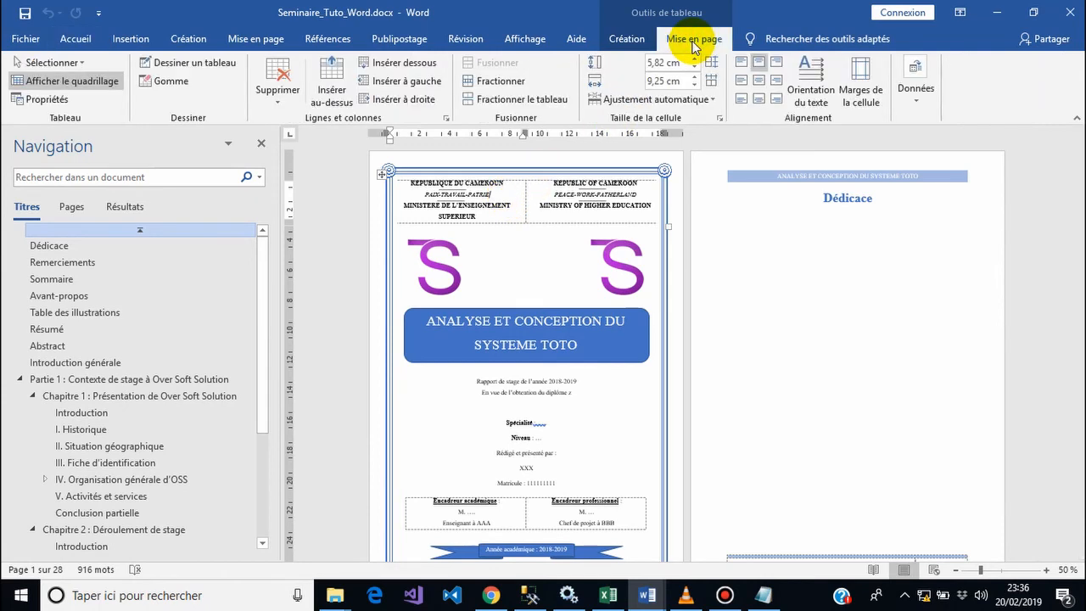
left_click(82, 89)
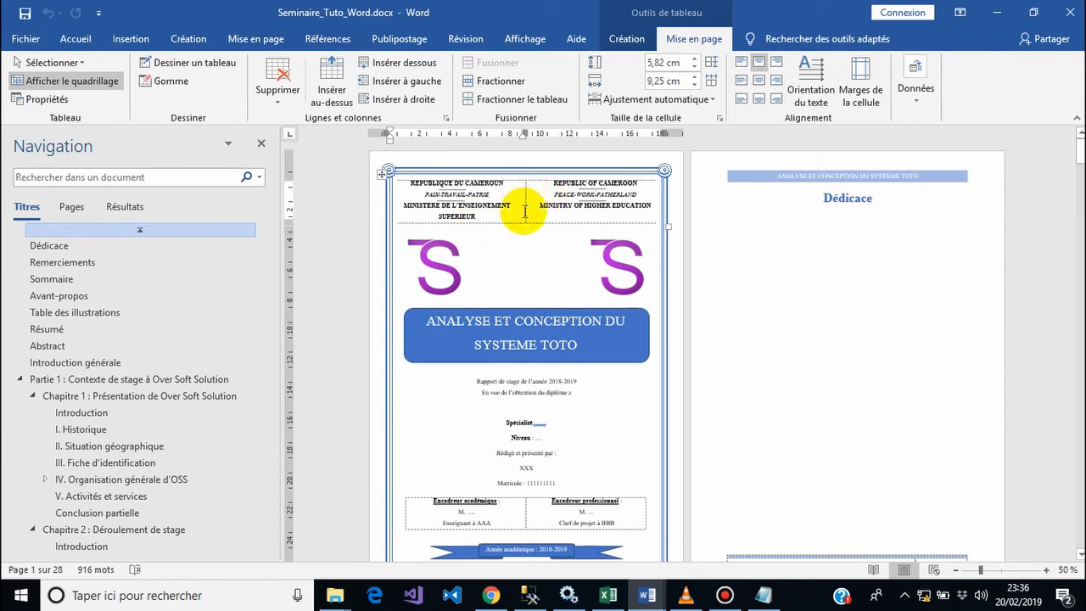
left_click(75, 82)
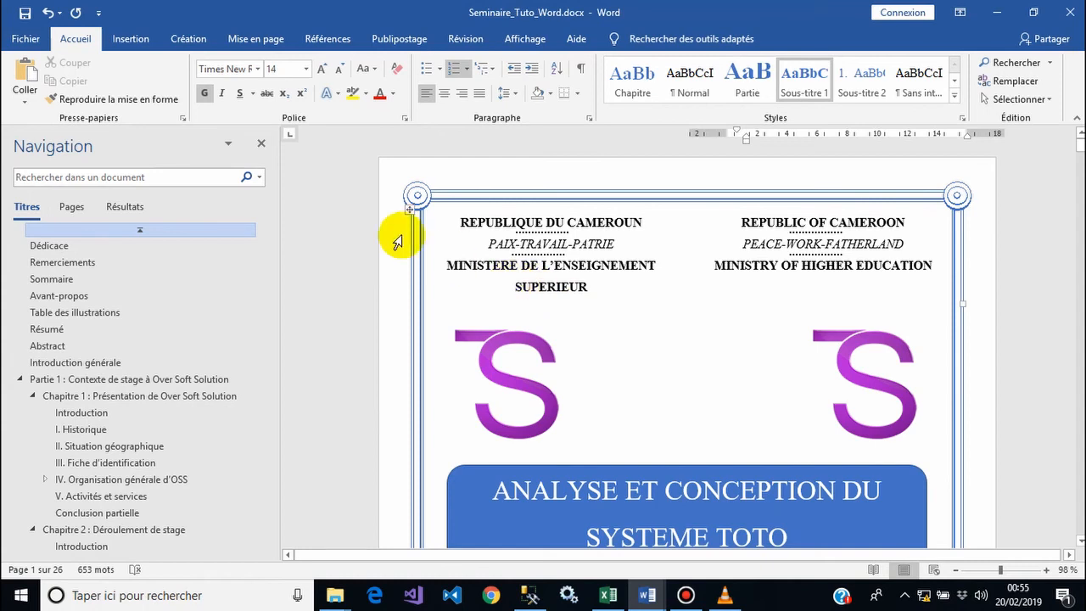
Step: Start a new bibliography source in the source manager with the source type "Livre"
left_click(324, 44)
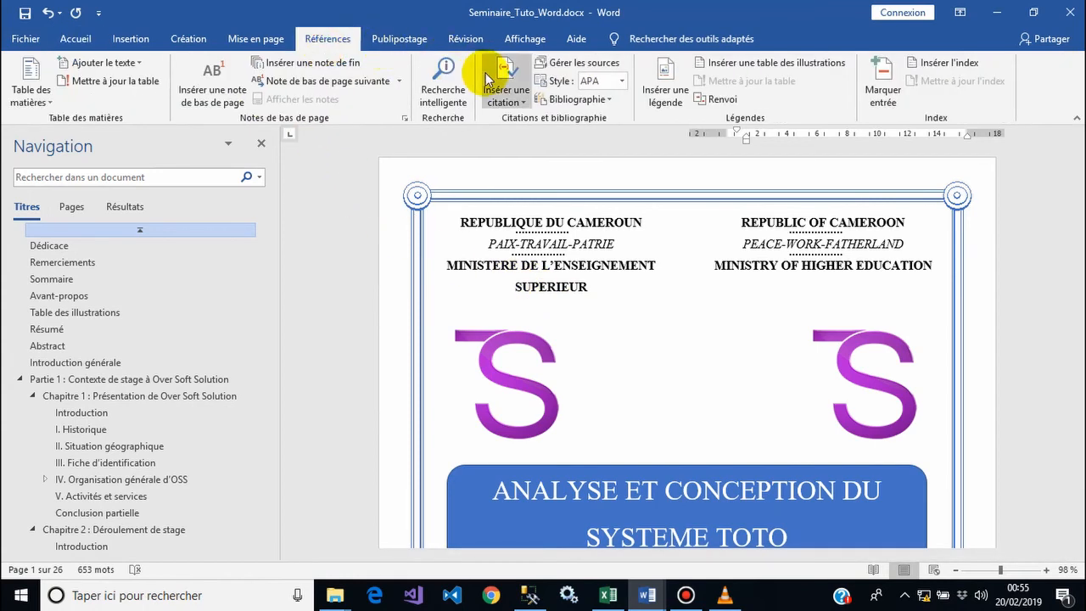
left_click(585, 68)
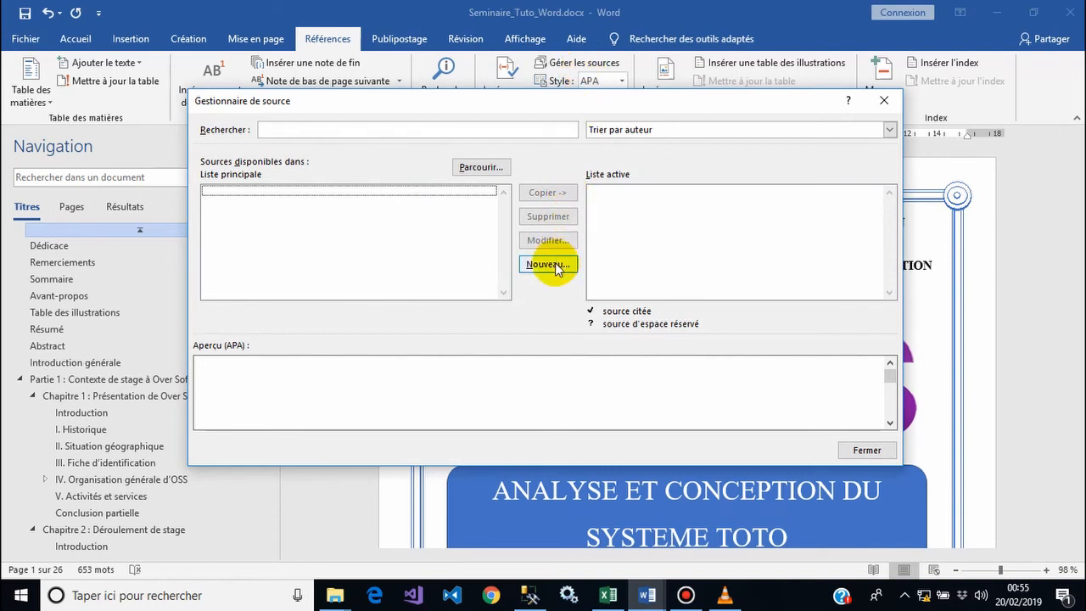
left_click(554, 265)
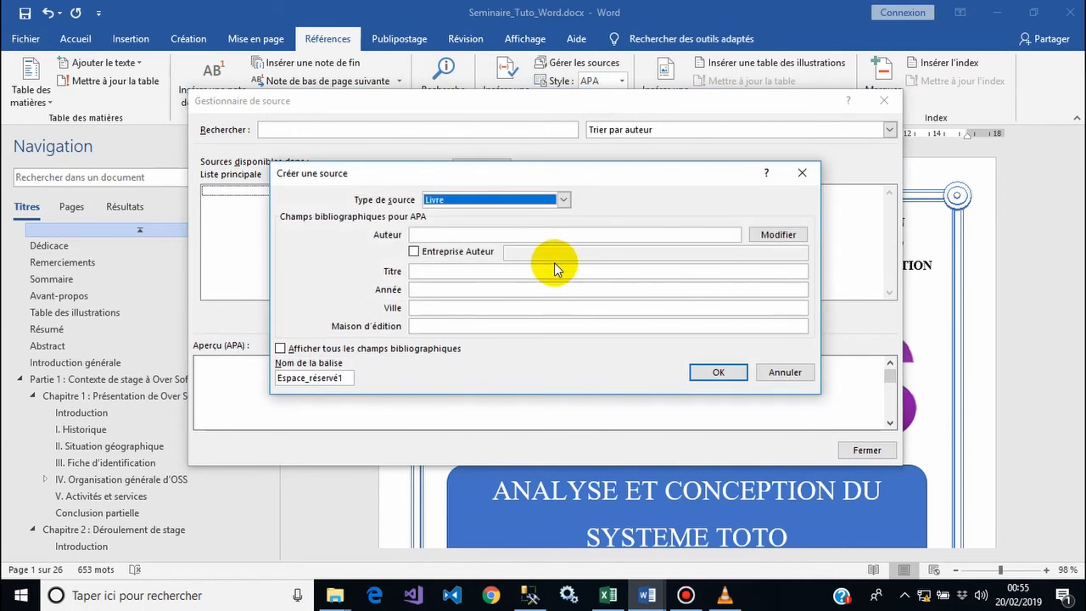
left_click(462, 202)
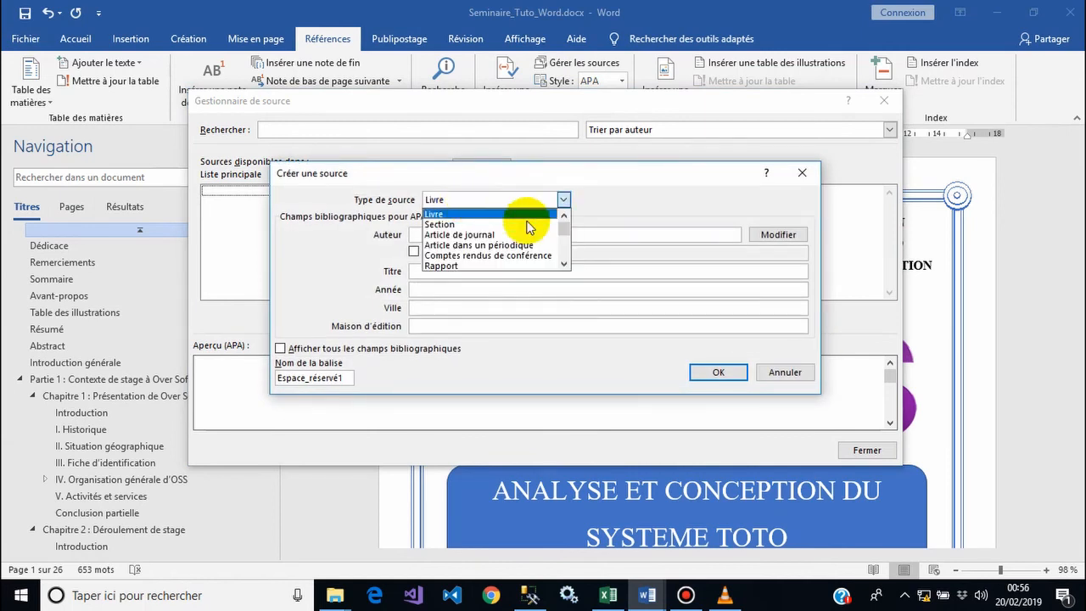
left_click_drag(564, 231, 564, 238)
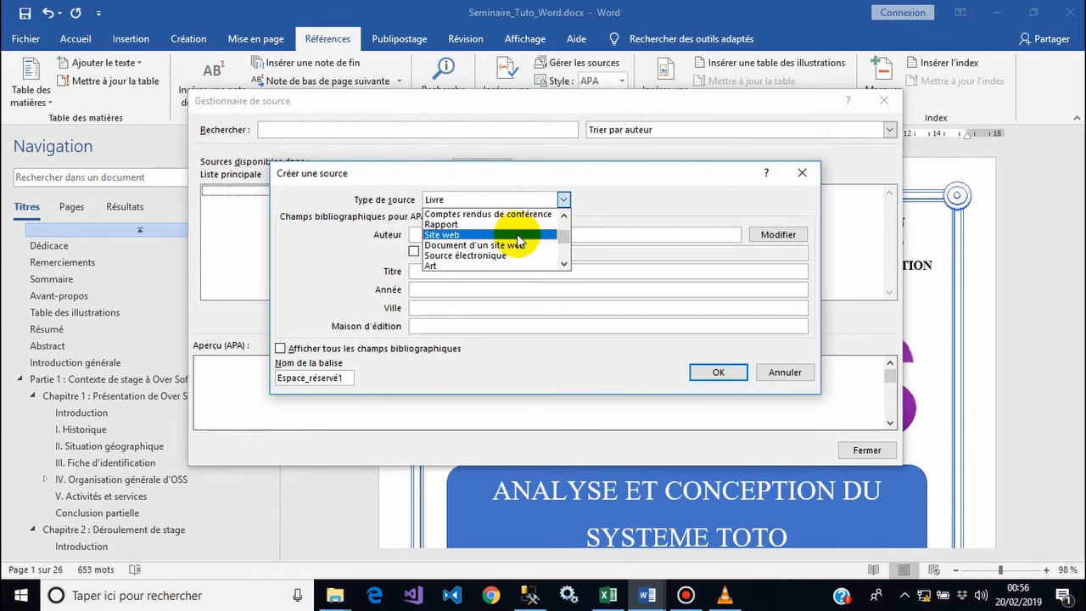
mouse_move(561, 238)
left_mouse_down()
mouse_move(564, 258)
mouse_move(562, 217)
left_mouse_up()
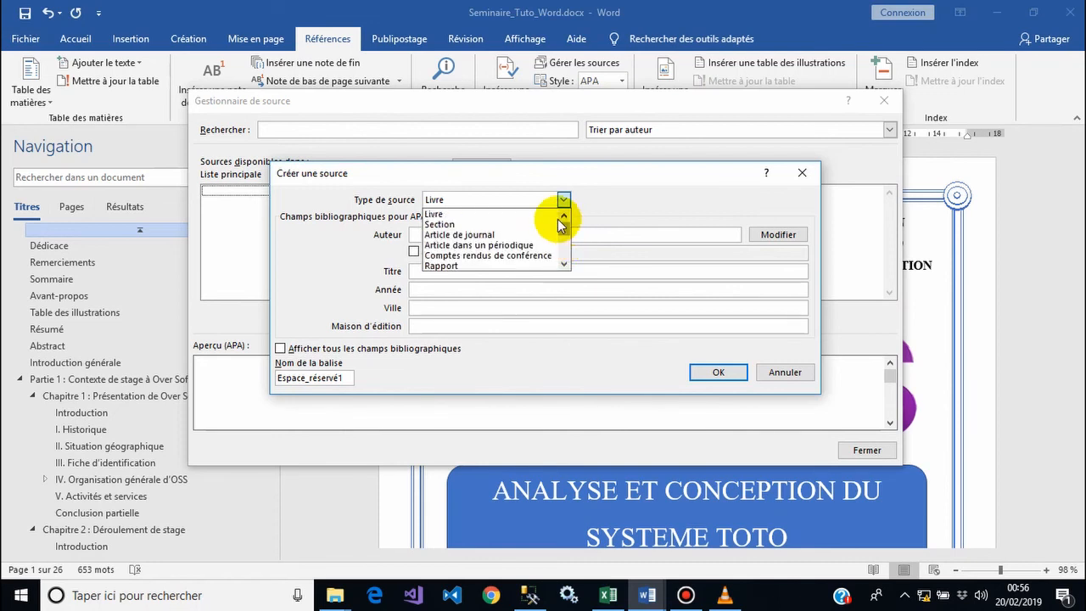
left_click(523, 217)
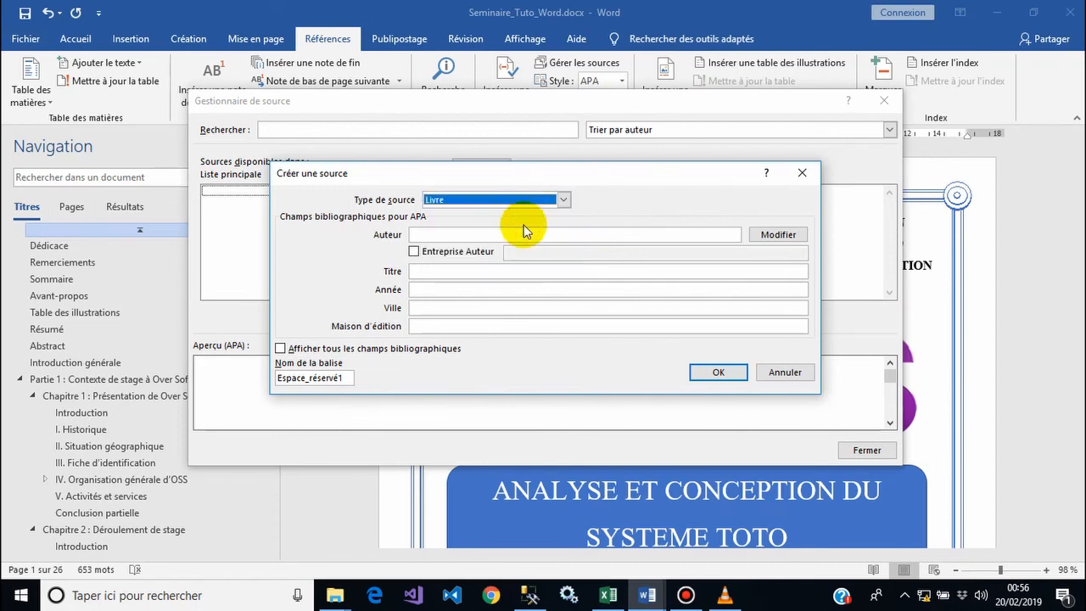
Step: Fill in the book source's author name, the title "Test" and the year 2006
left_click(525, 235)
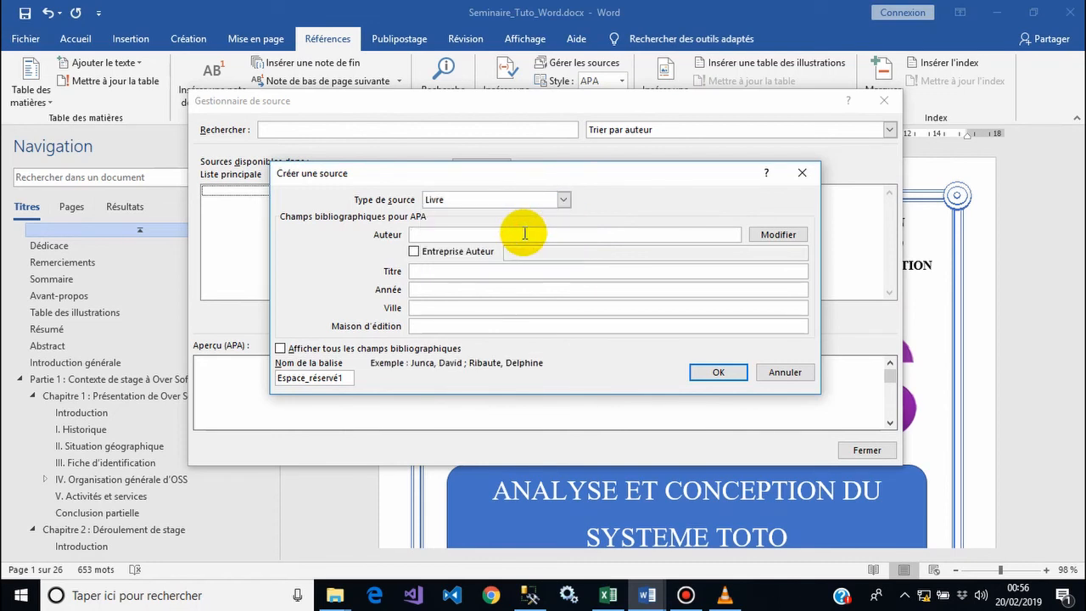
type("Titi")
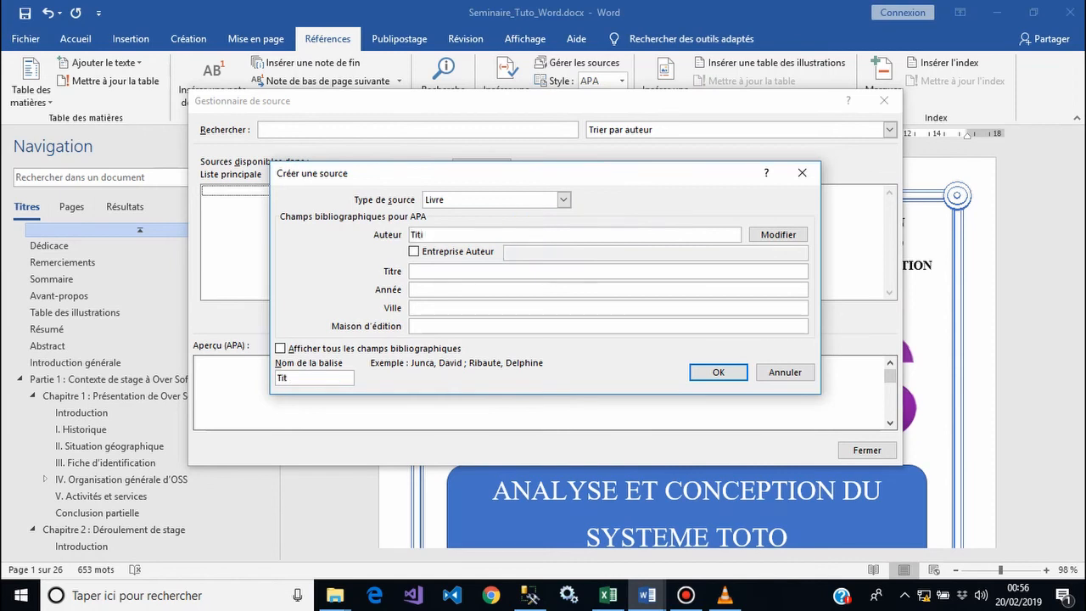
left_click(520, 271)
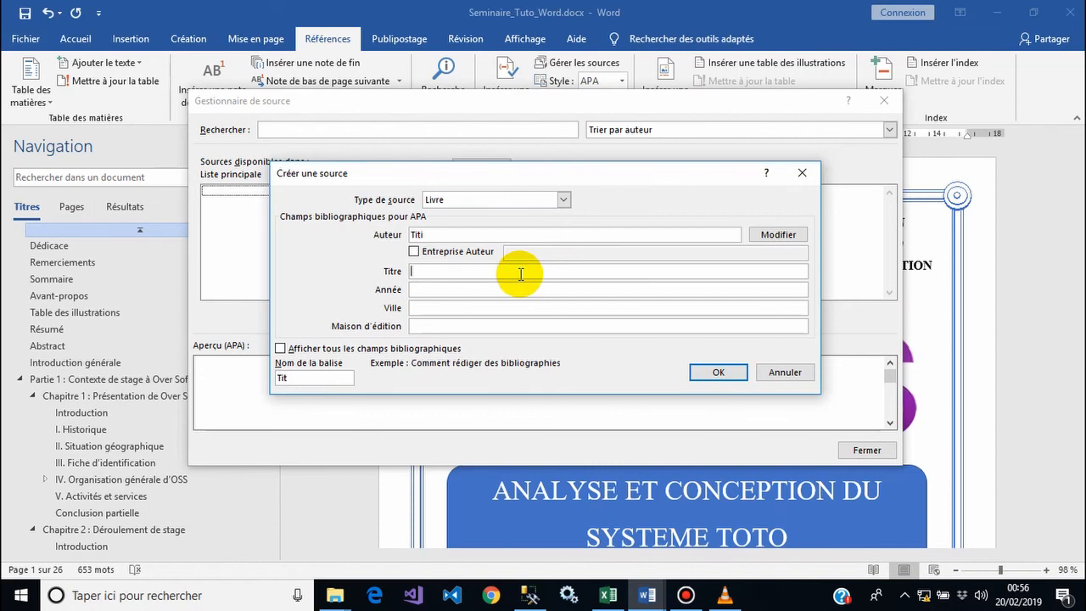
type("Test")
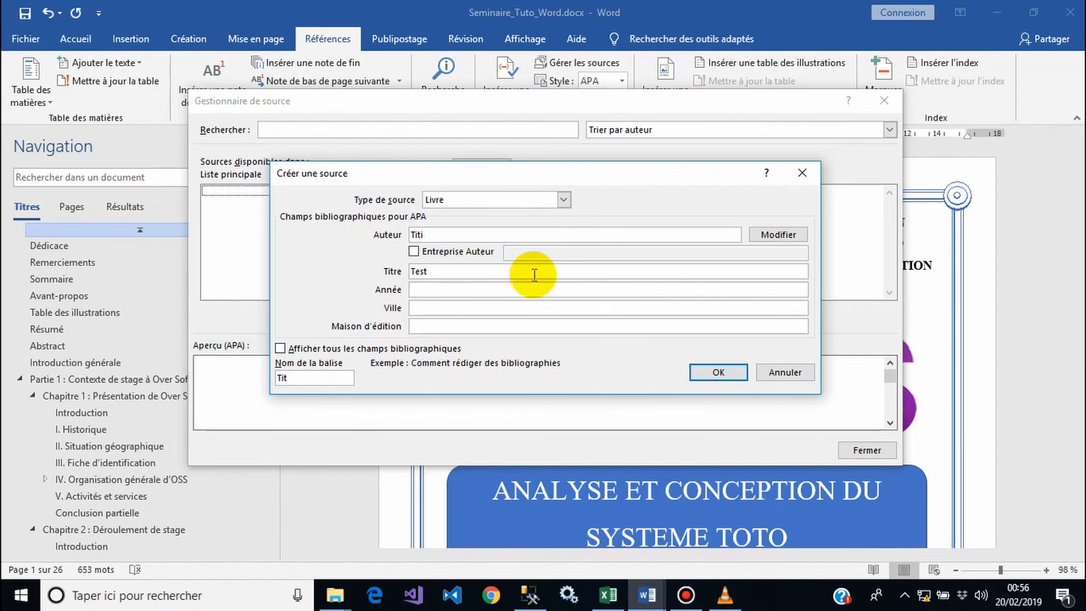
left_click(526, 287)
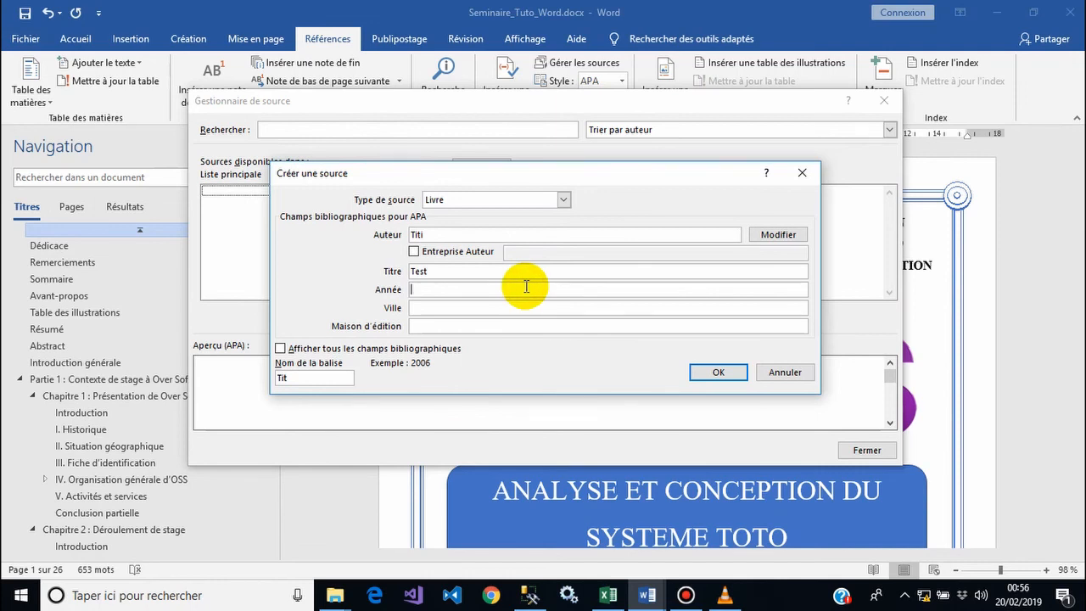
type("2006")
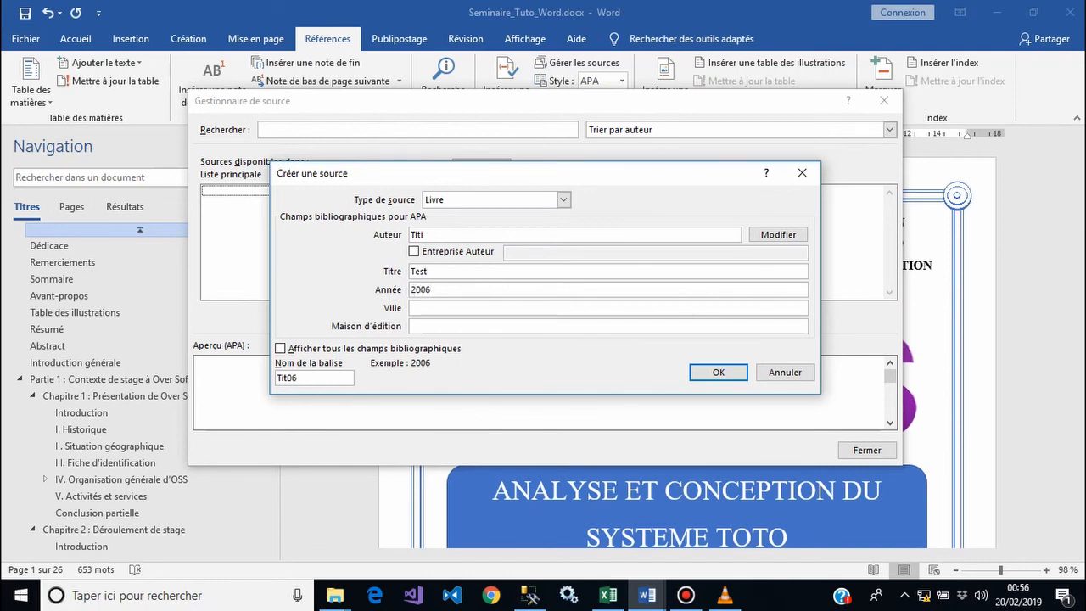
Step: Set the book source's city to "Douala" and its publisher to "Adventure"
left_click(546, 310)
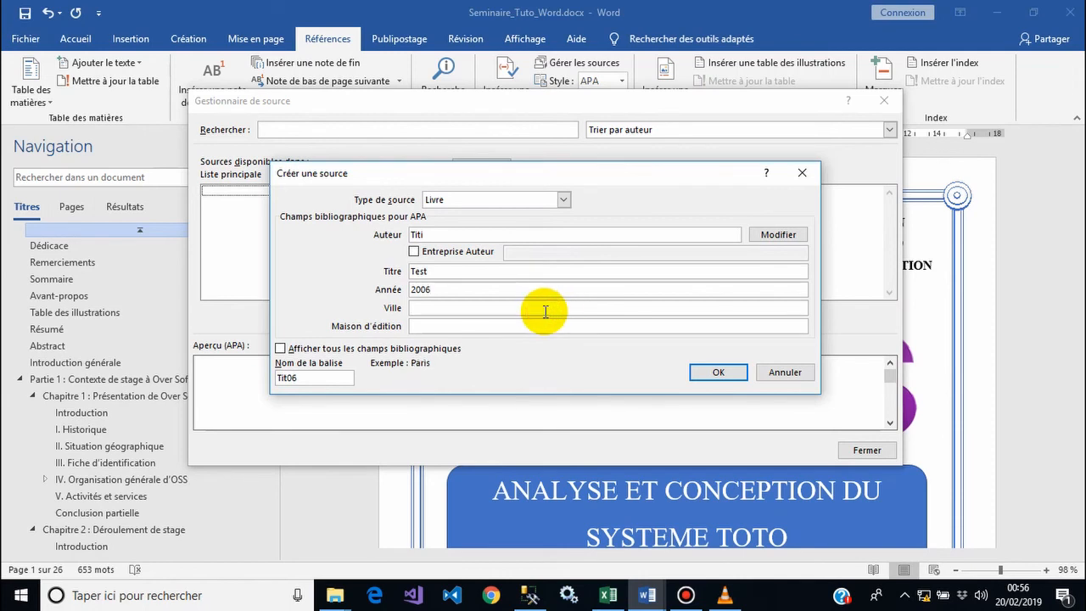
type("Douala")
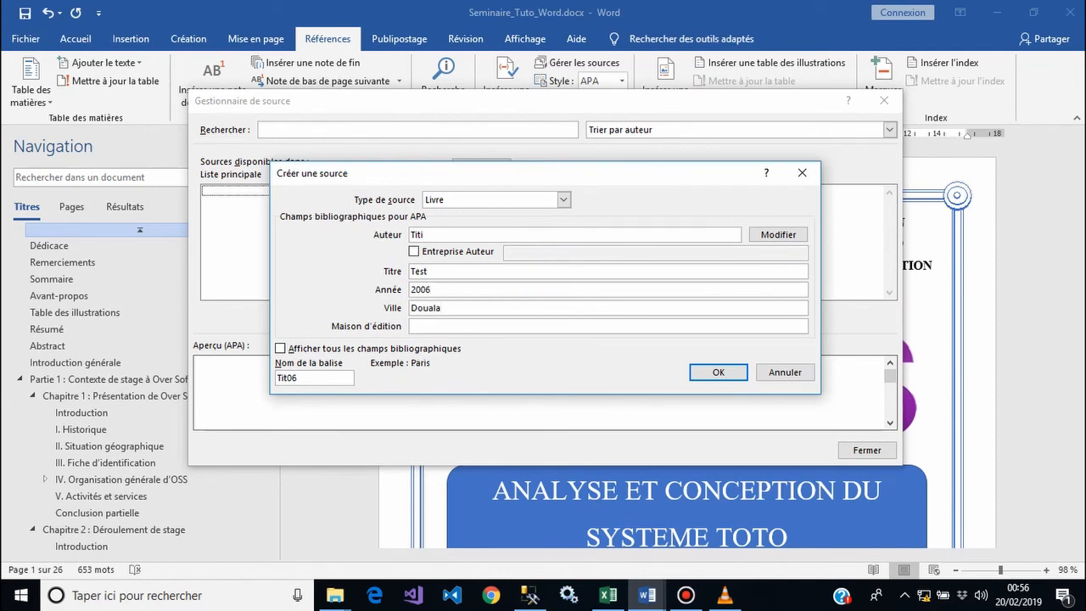
left_click(552, 326)
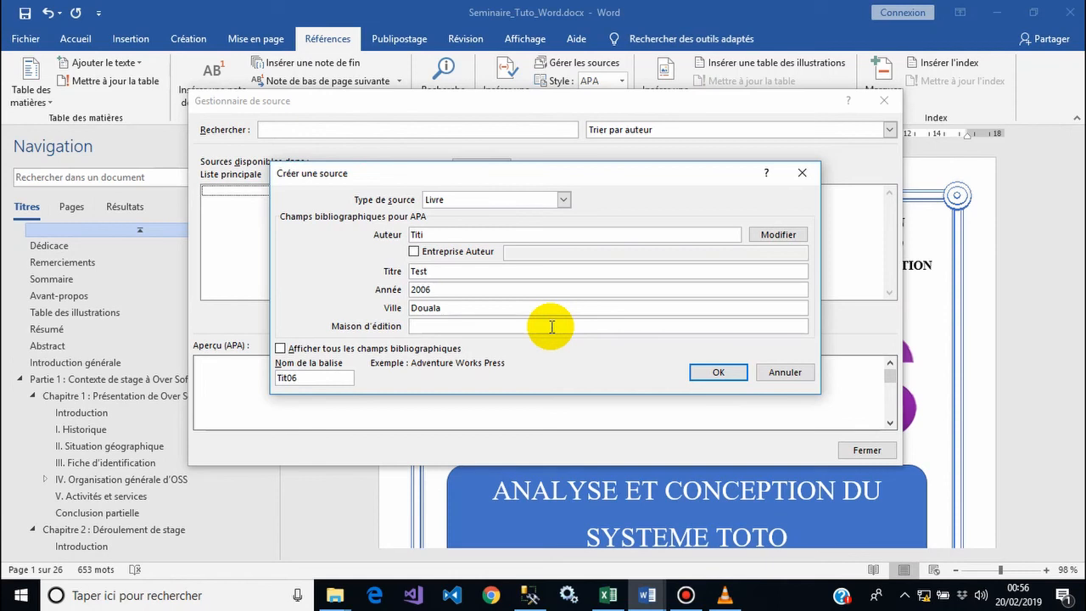
type("Adv")
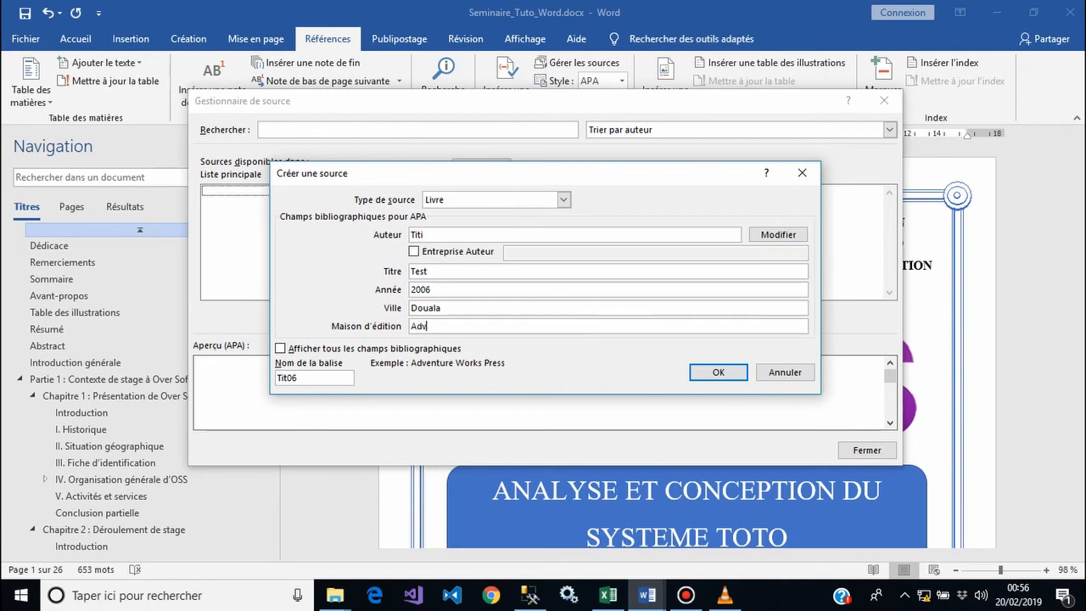
type("enture")
Step: Check the complete set of bibliographic fields for the book, restore the short form and save the source
left_click(322, 349)
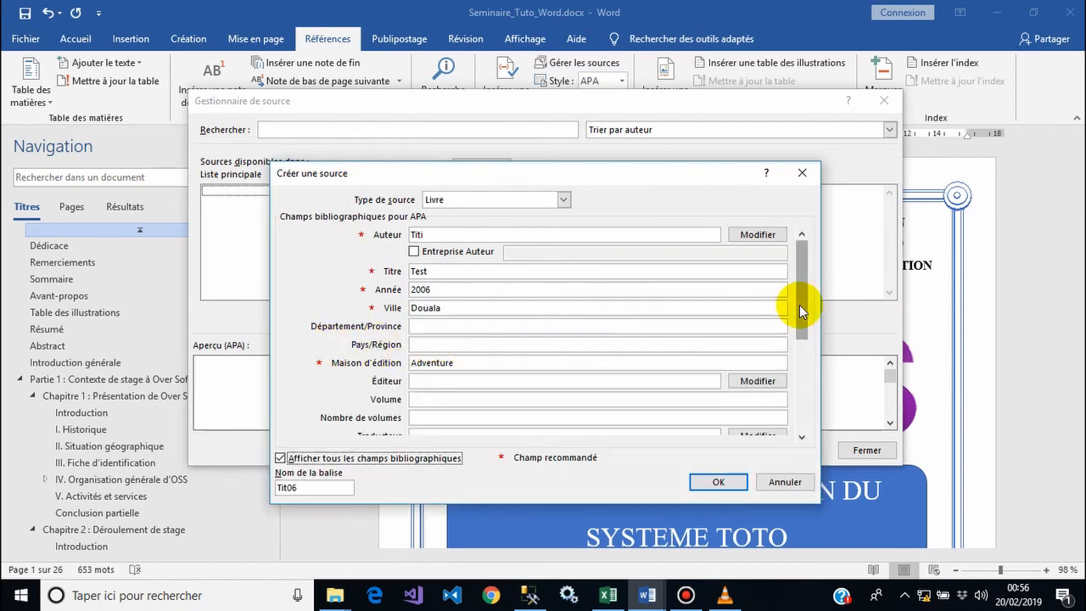
left_click_drag(808, 304, 808, 274)
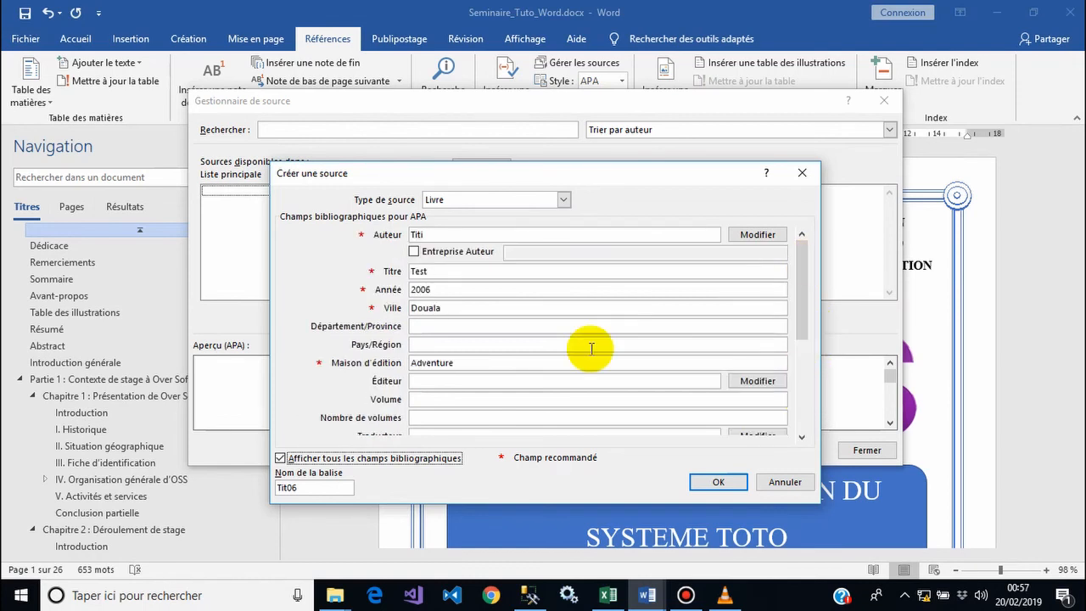
left_click(280, 459)
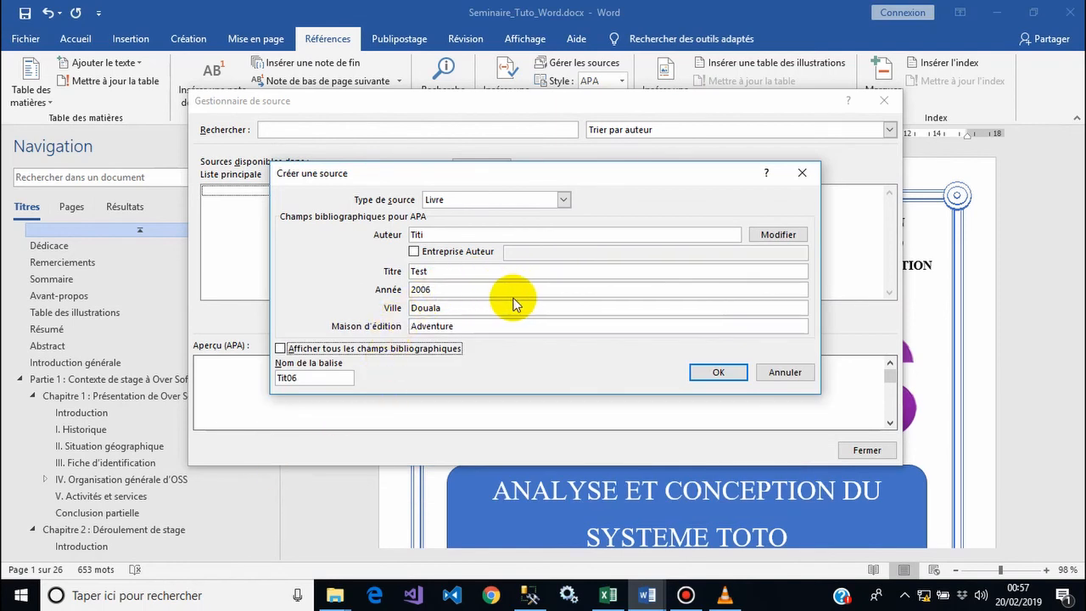
left_click(698, 374)
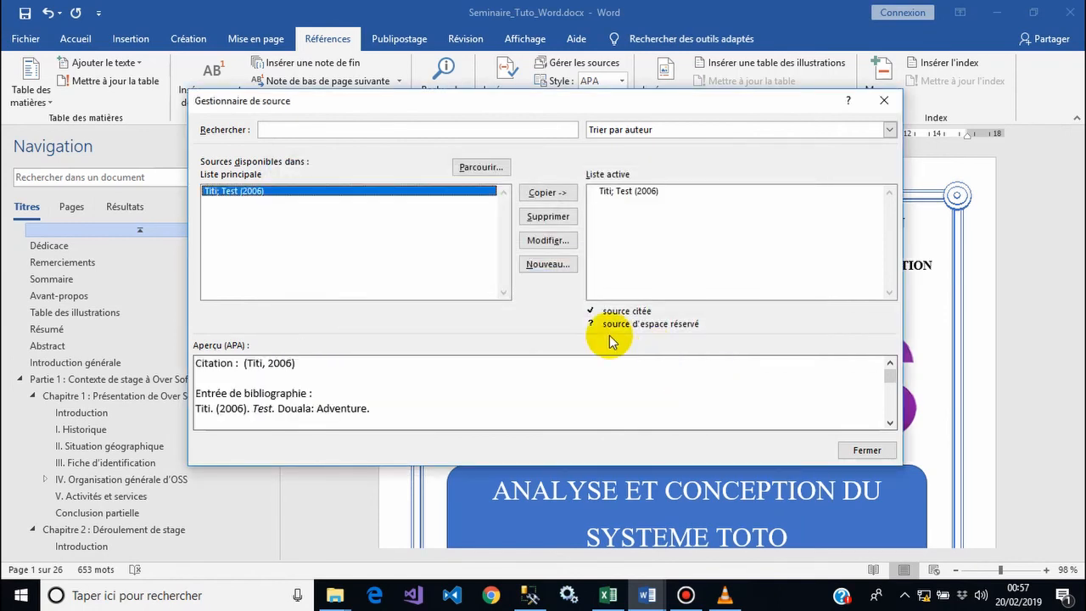
Step: Start another bibliography source with the source type "Site web" and enter its author's name
left_click(552, 264)
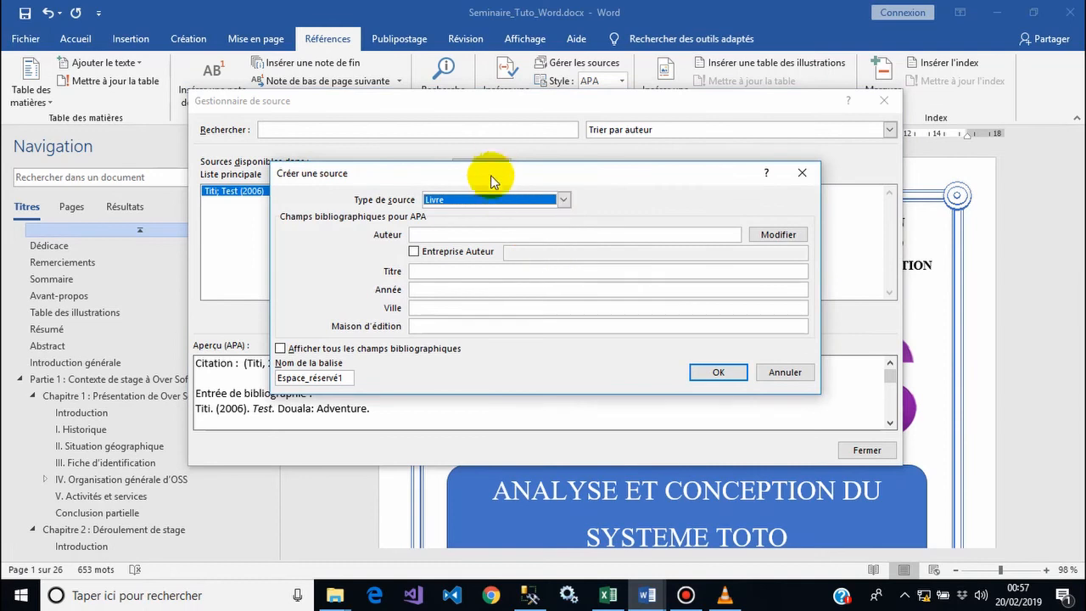
left_click(490, 200)
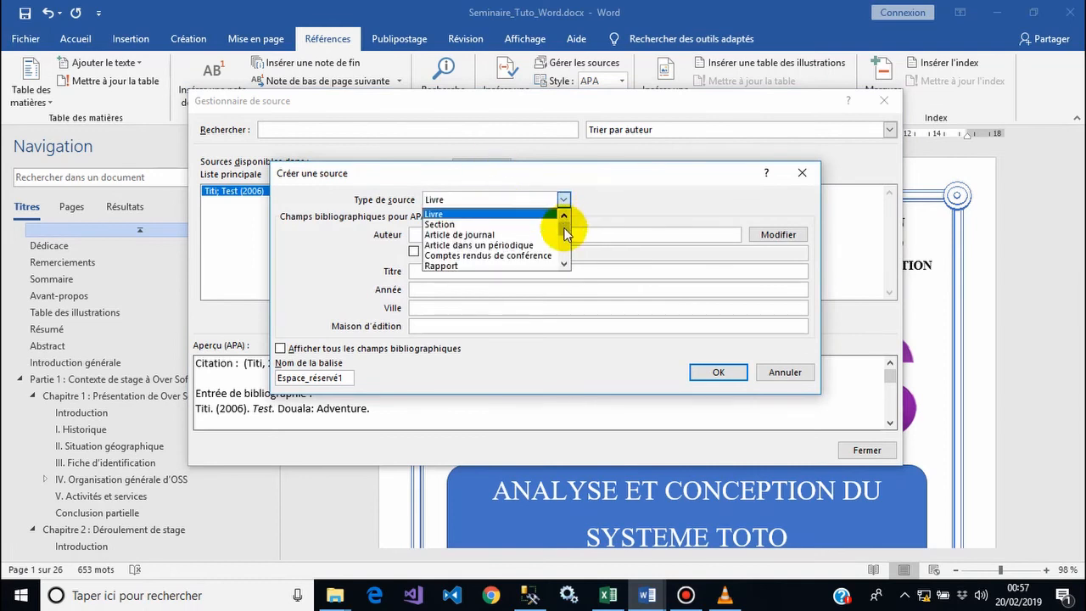
scroll(565, 232, "down", 2)
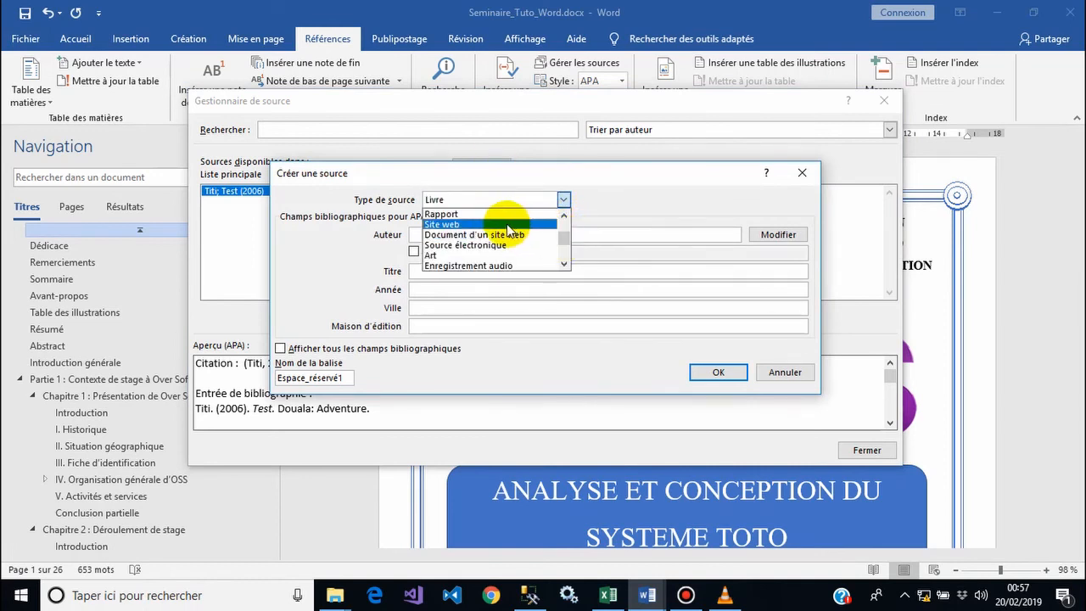
left_click(506, 223)
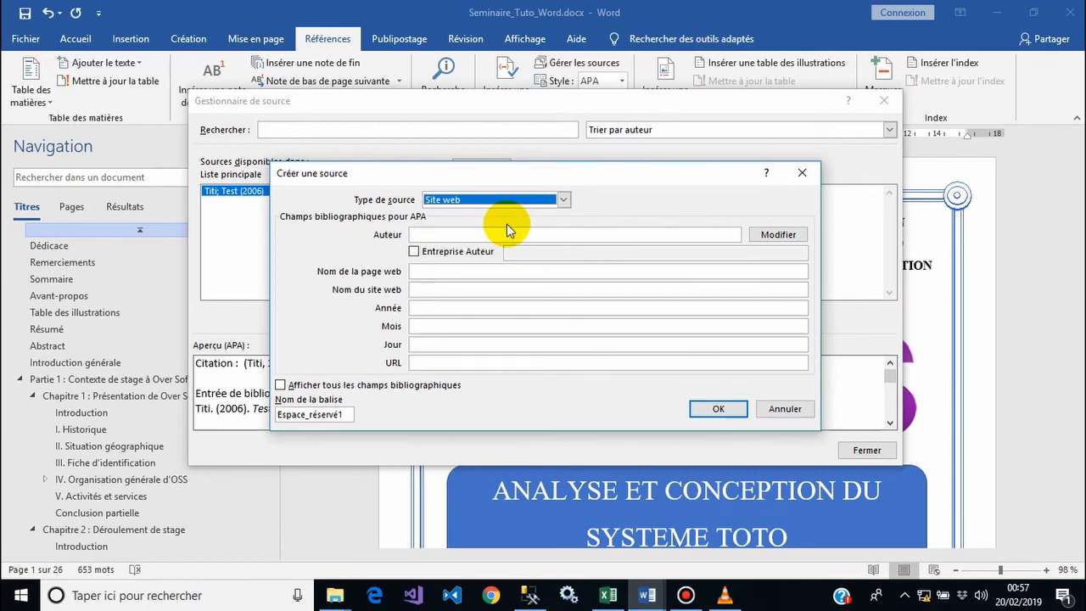
left_click(496, 232)
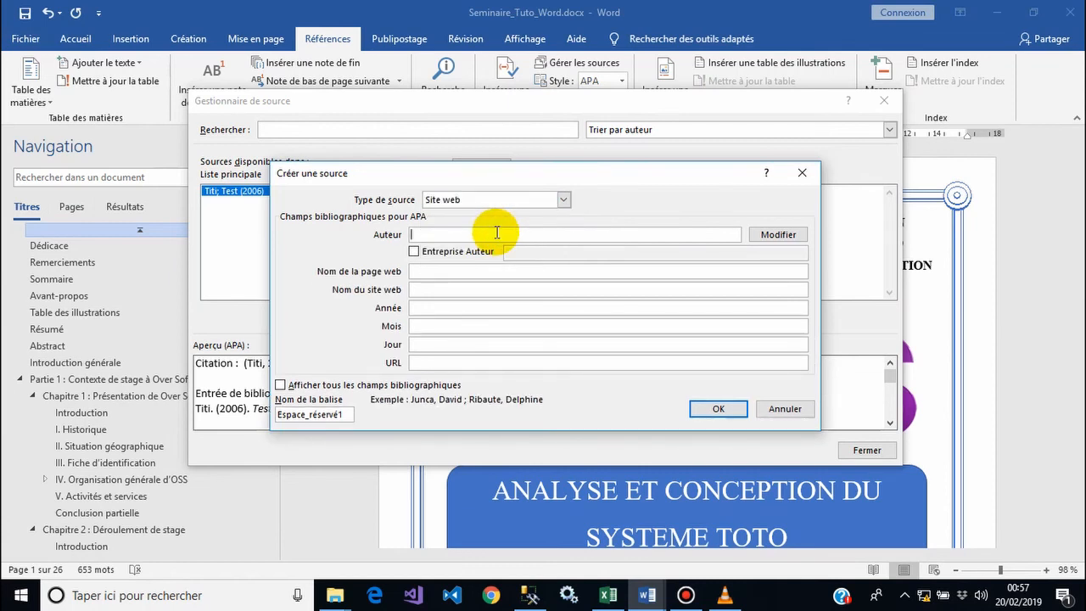
type("TTT")
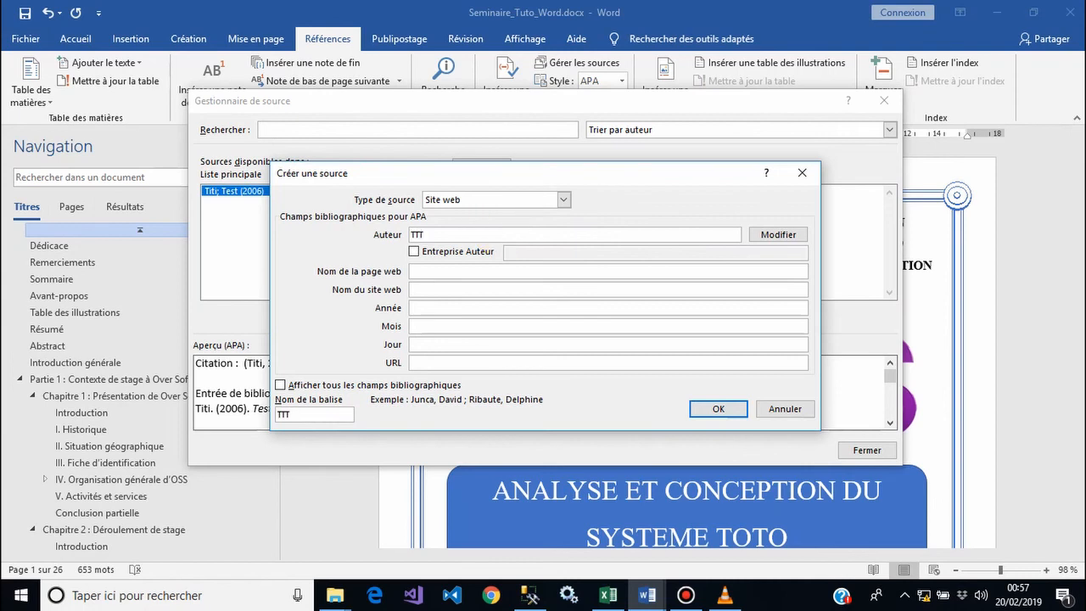
left_click(492, 270)
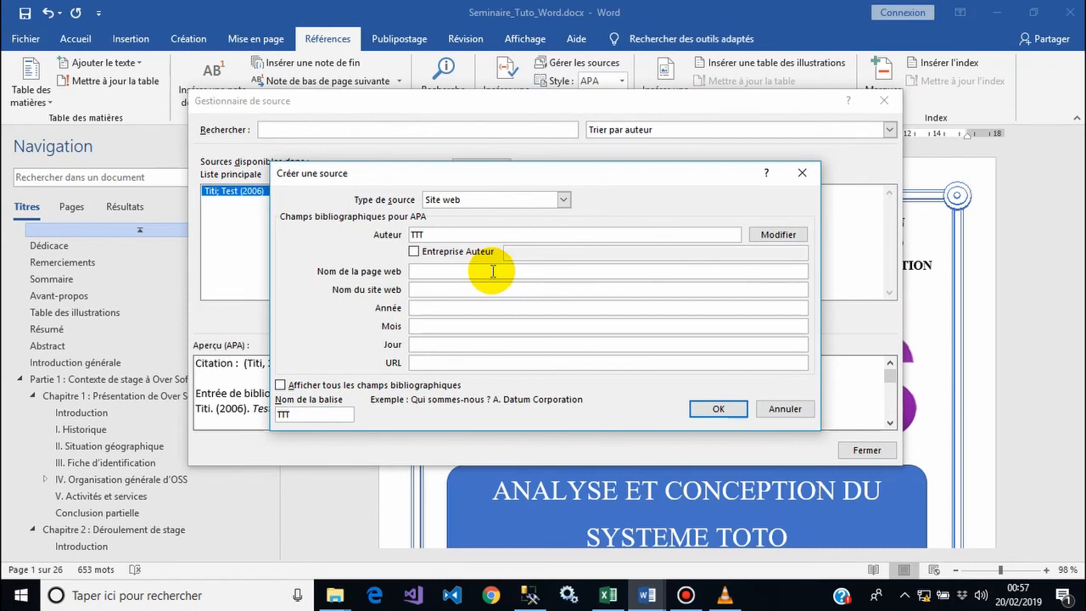
Step: Add two more authors to the website source, the first with surname and first name, the second with a surname only
left_click(769, 236)
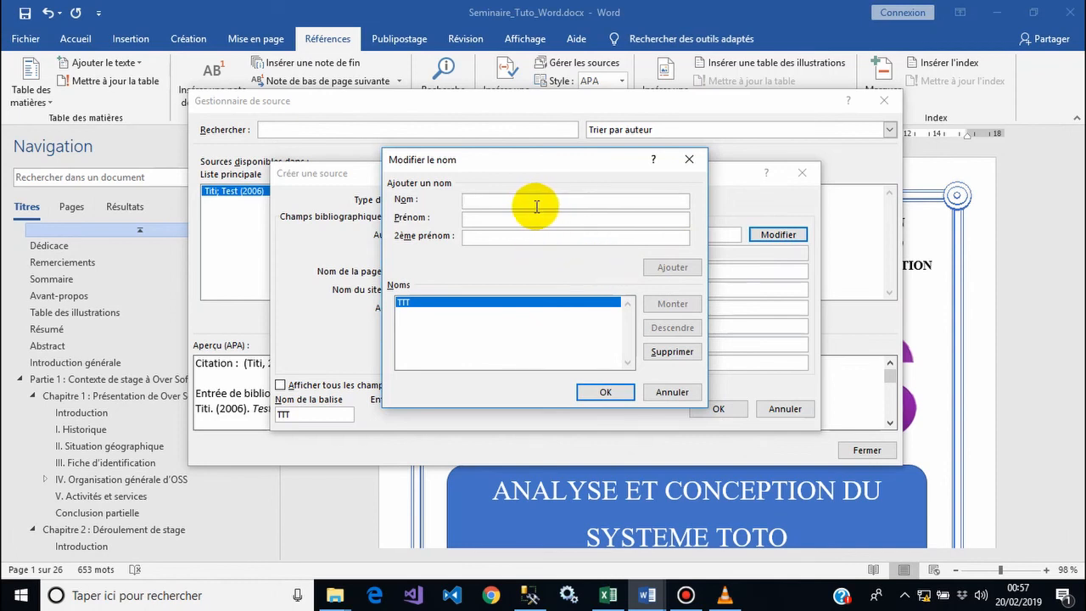
type("HHH")
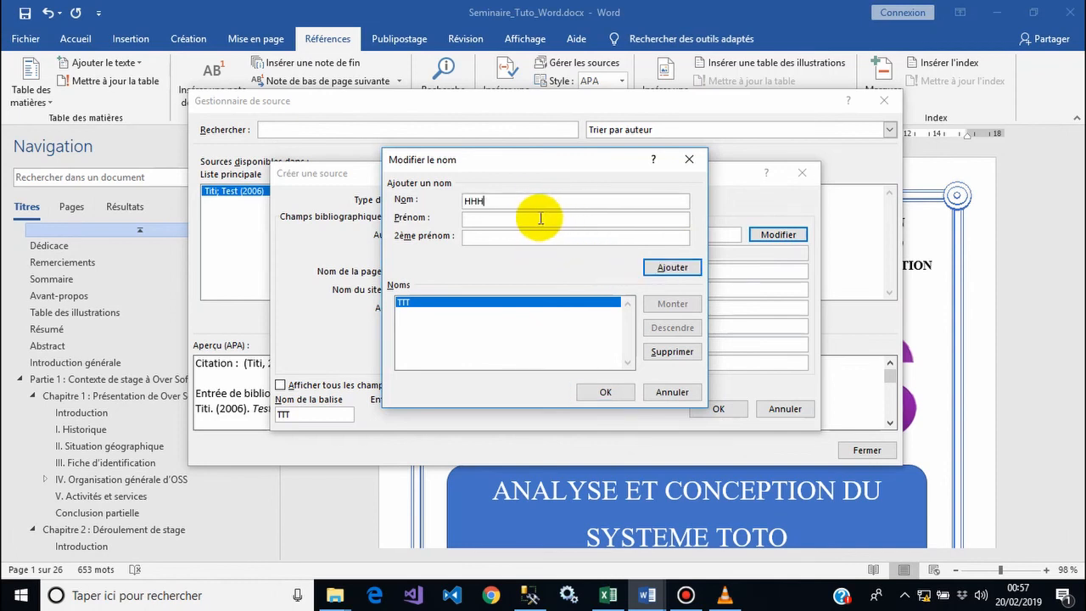
left_click(541, 218)
type("D")
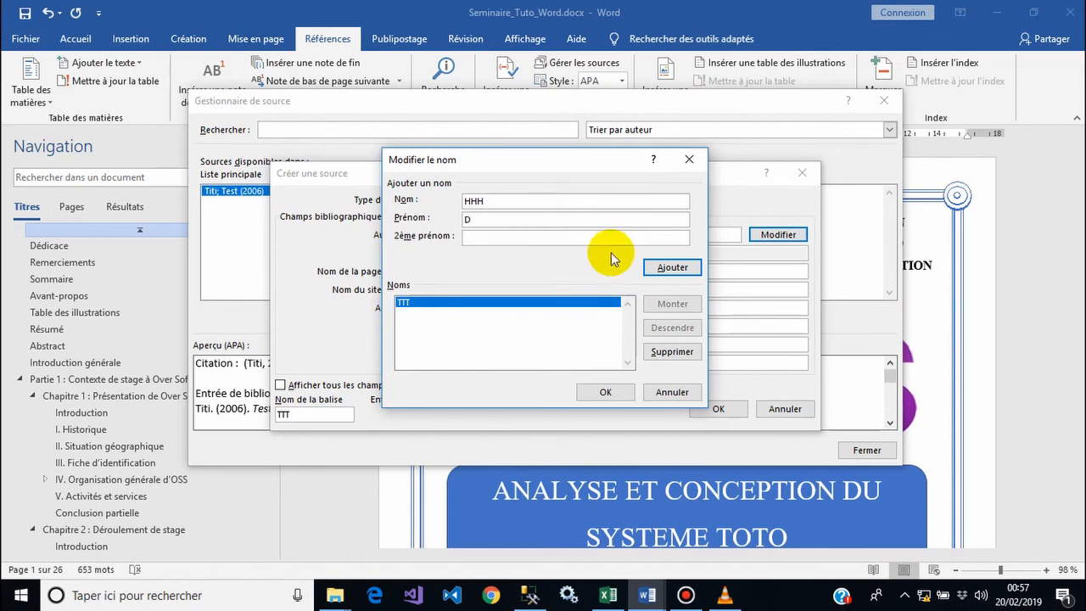
left_click(673, 268)
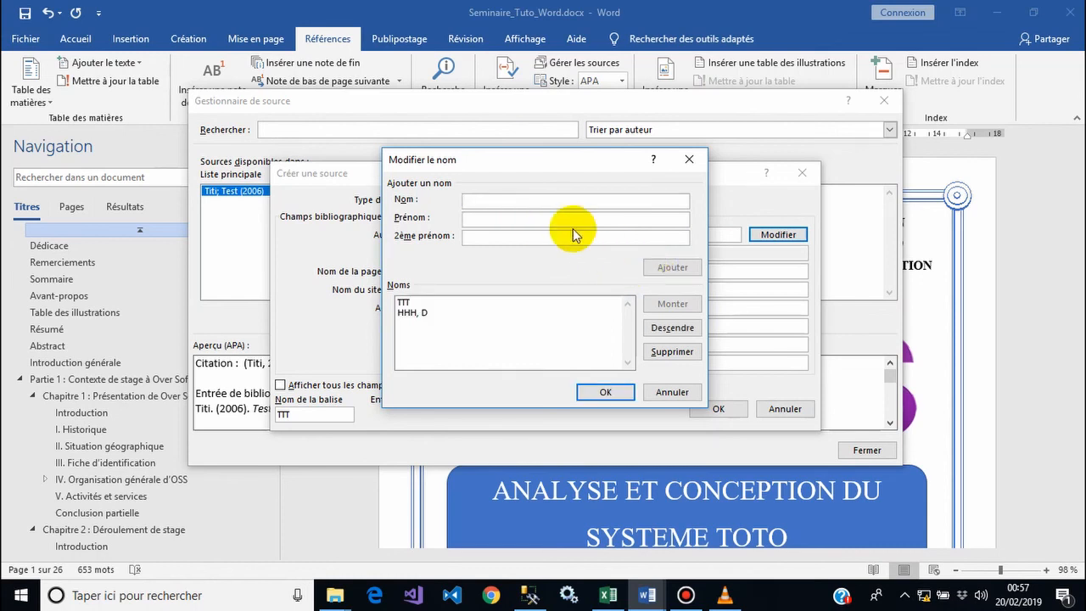
left_click(542, 202)
type("Dd")
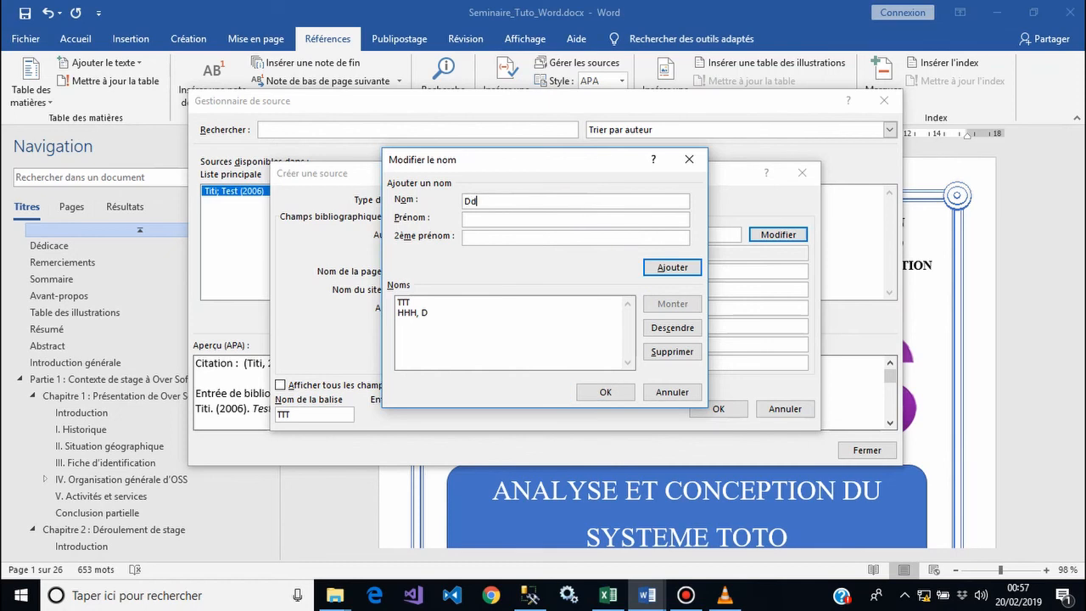
left_click(672, 268)
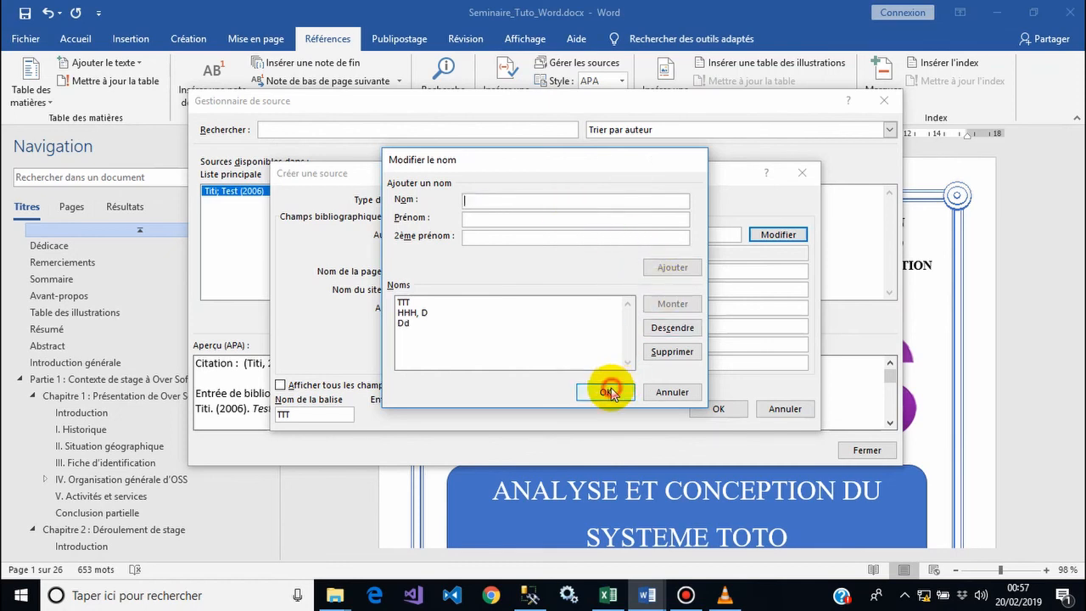
left_click(609, 392)
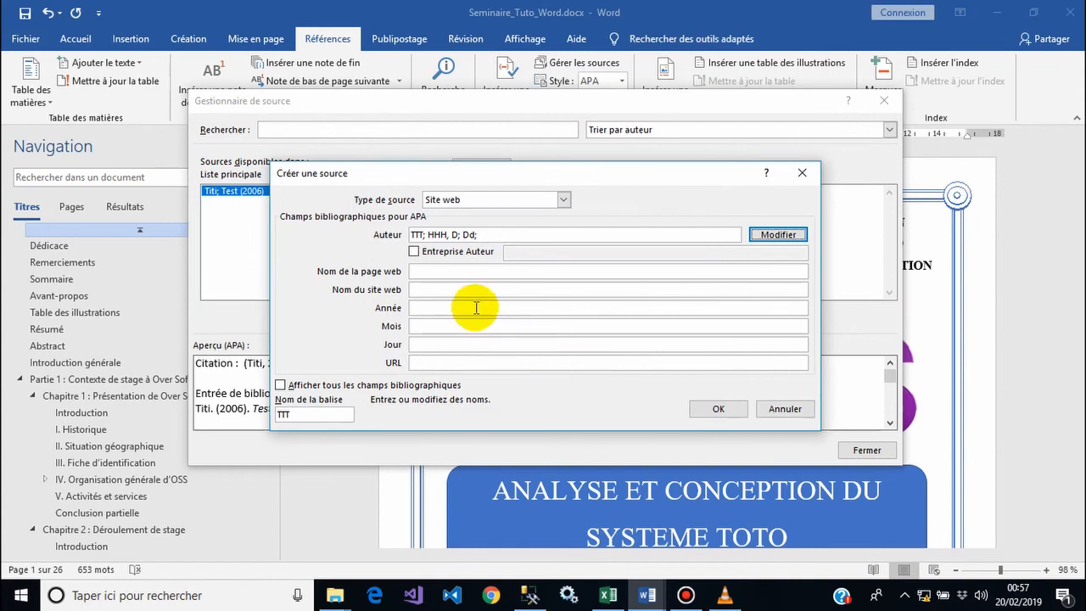
left_click(436, 272)
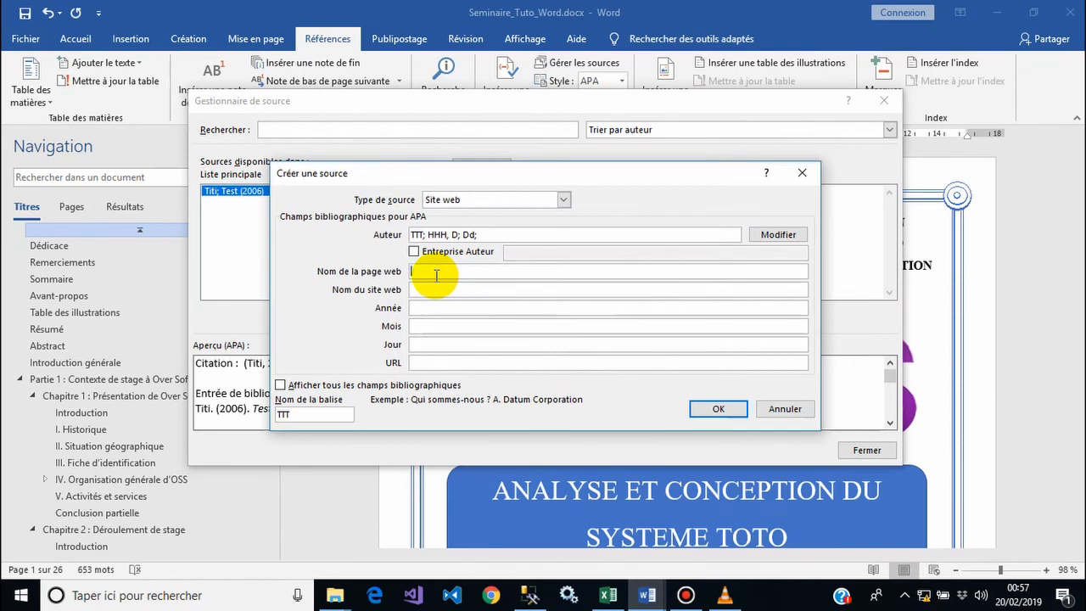
type("WebSite")
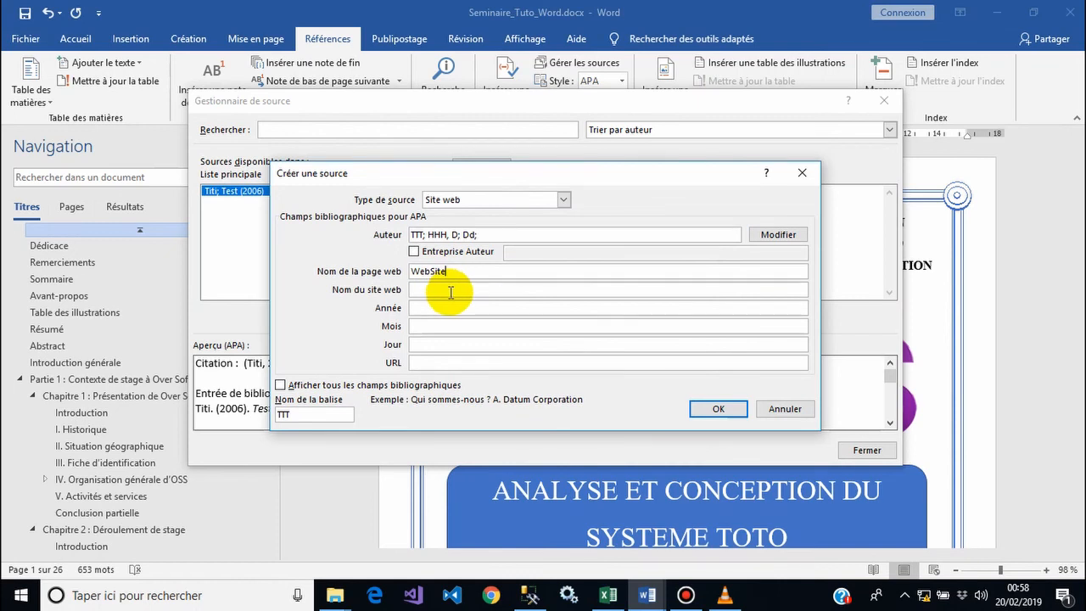
type("-")
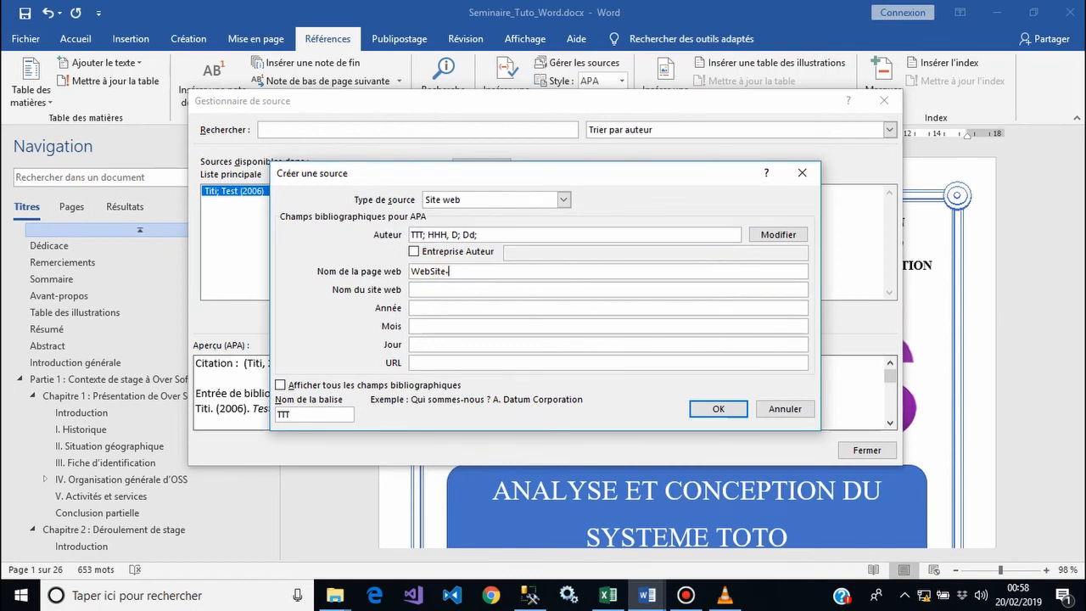
key("ctrl+a")
type("Accueil")
Step: Set the web page name of the website source to "Avantages de tata"
key("ctrl+a")
type("Avanta")
type("ges")
type(" de ")
type("..")
key("BackSpace")
key("BackSpace")
key("BackSpace")
type("tata")
Step: Set the source's website name to "WebSite" and its publication date to year 2018, month 05, day 21
left_click(463, 289)
type("W")
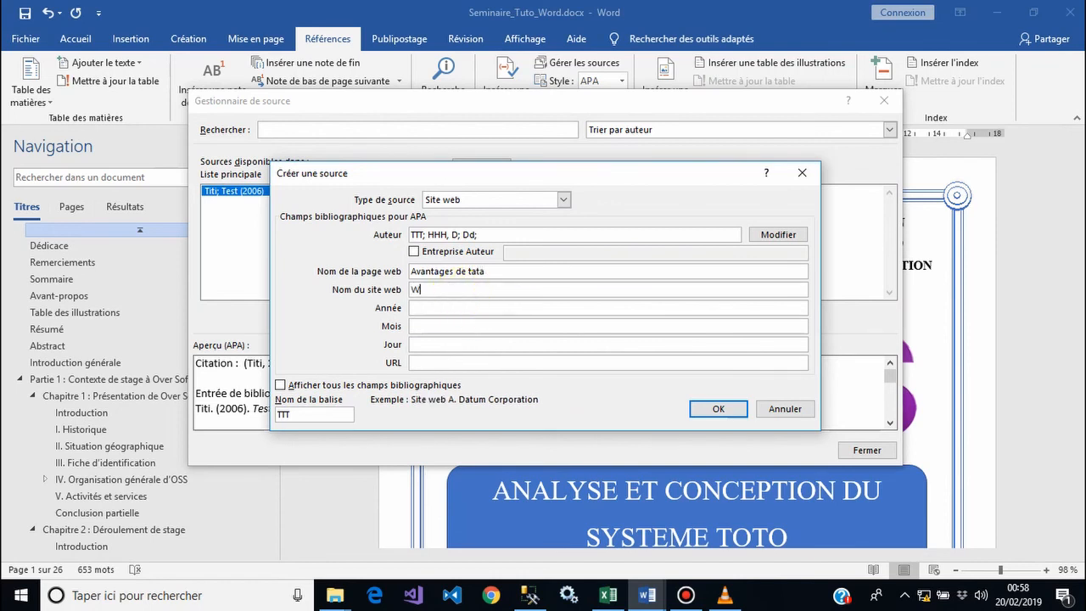
type("ebSite")
left_click(466, 308)
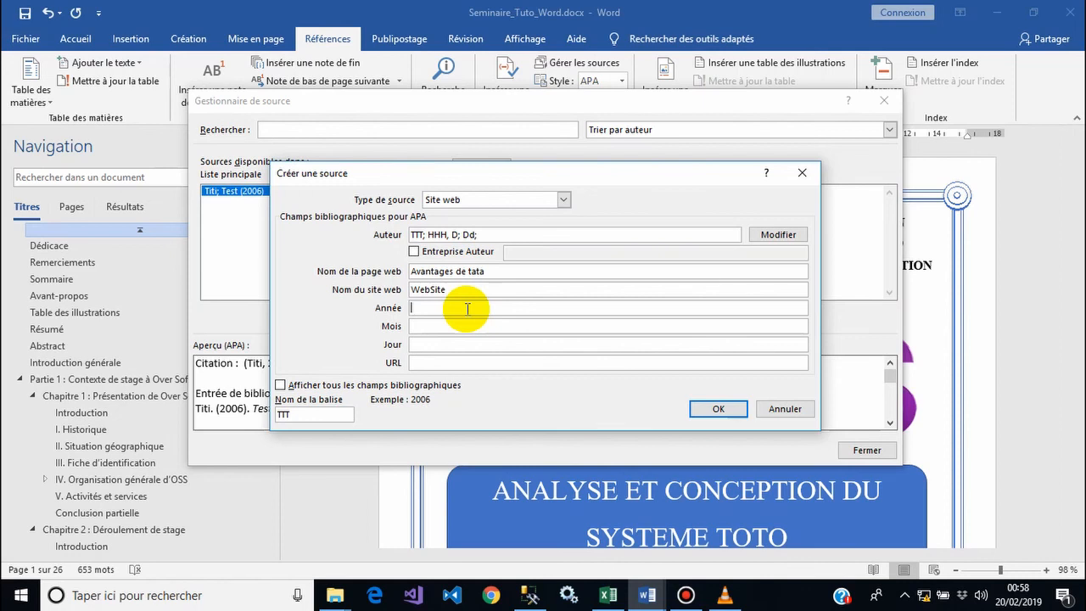
type("20")
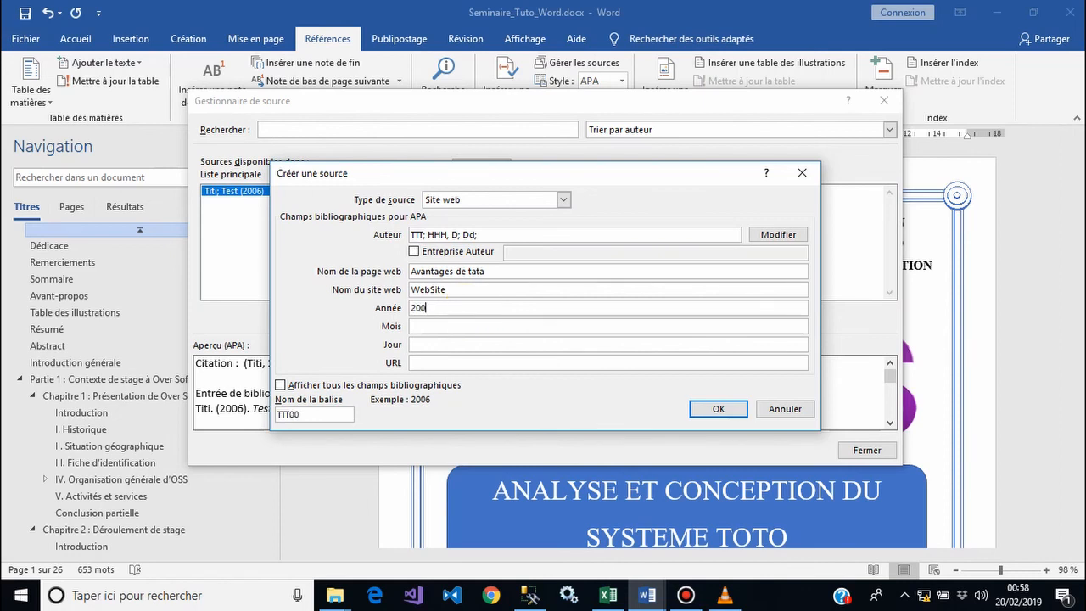
type("18")
left_click(488, 326)
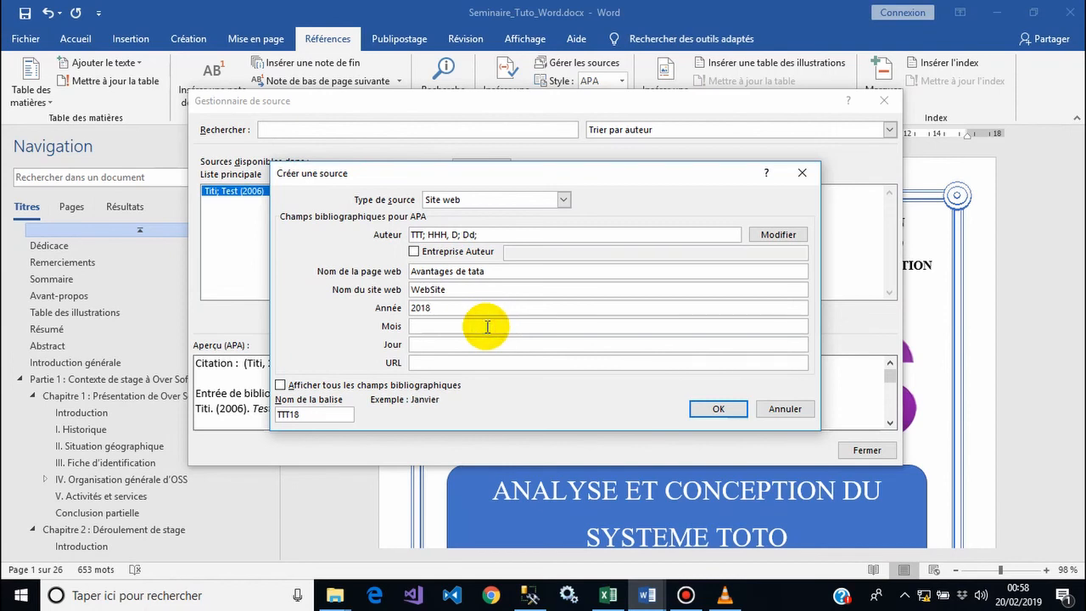
type("05")
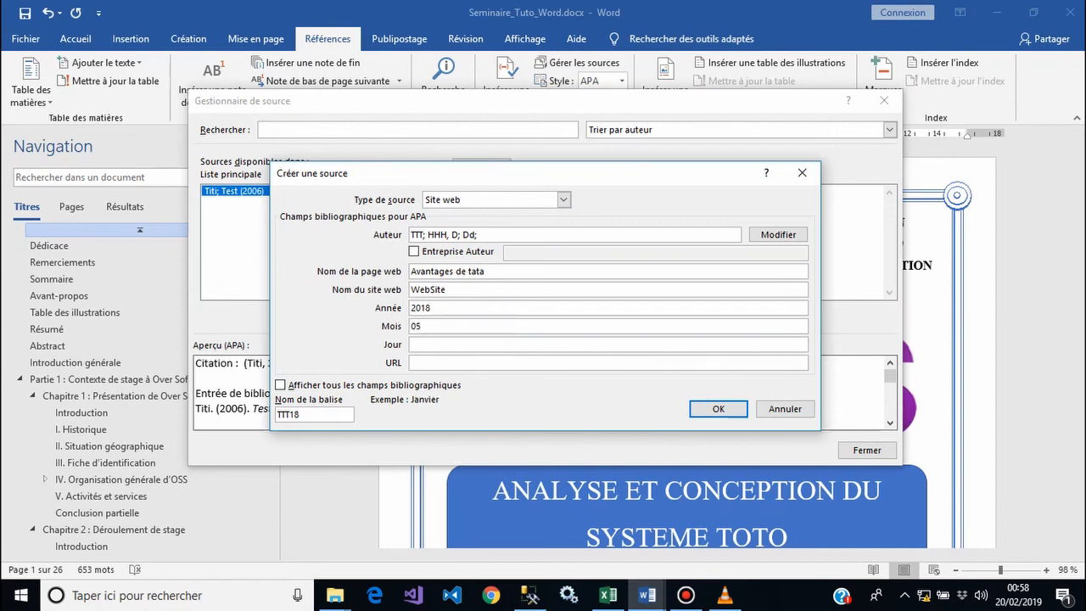
left_click(516, 343)
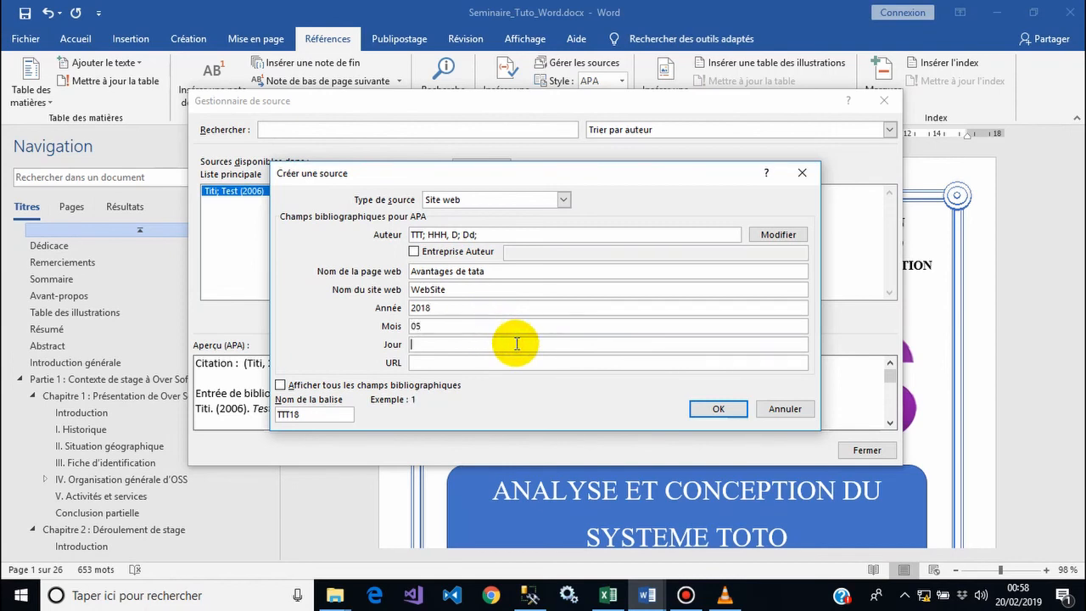
type("21")
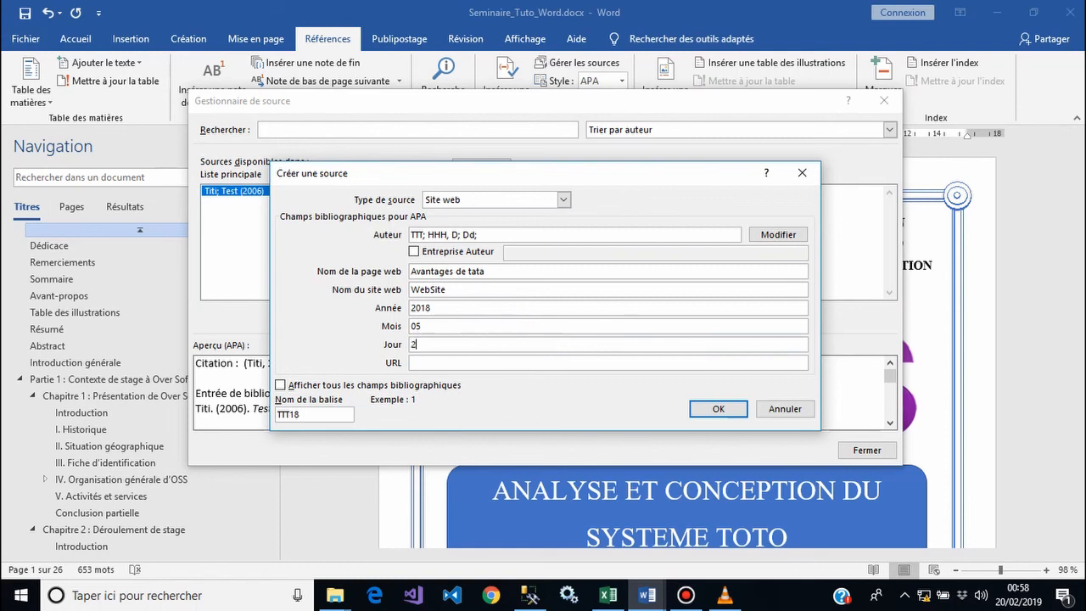
left_click(527, 363)
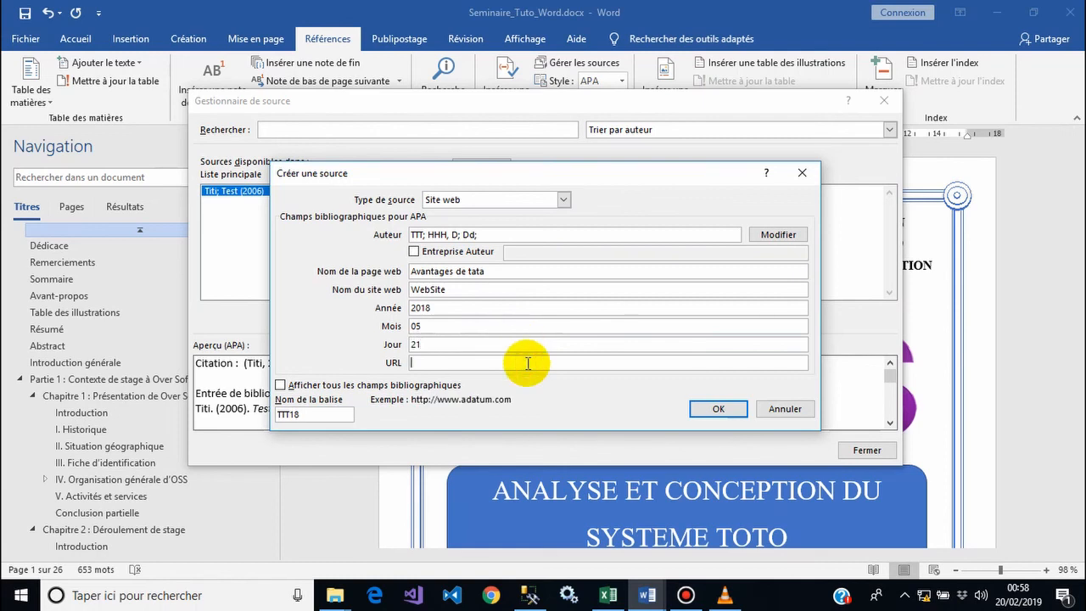
type("www.")
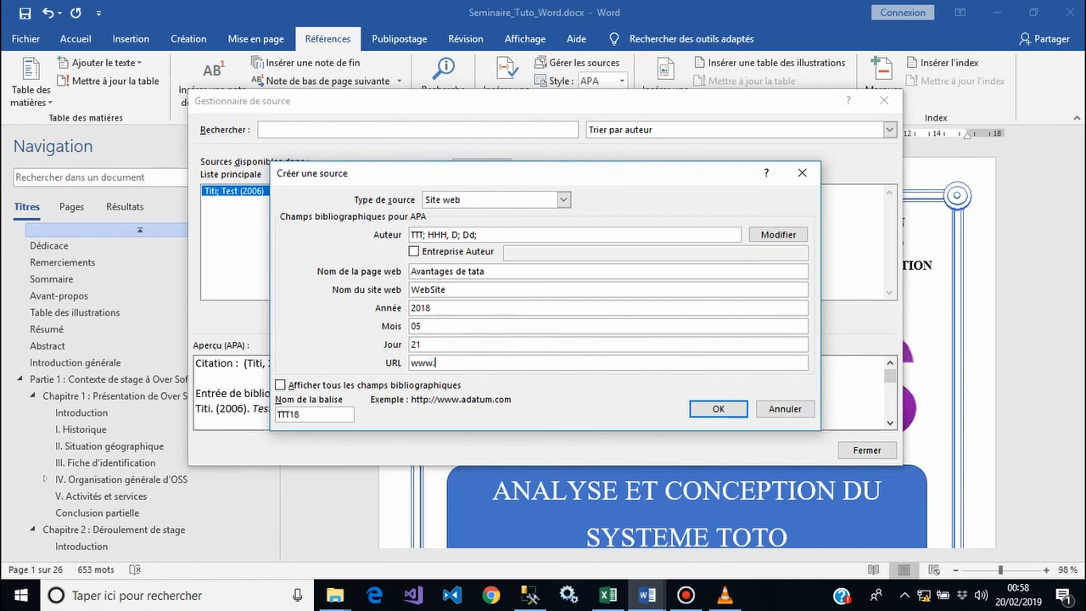
type("ttt.com")
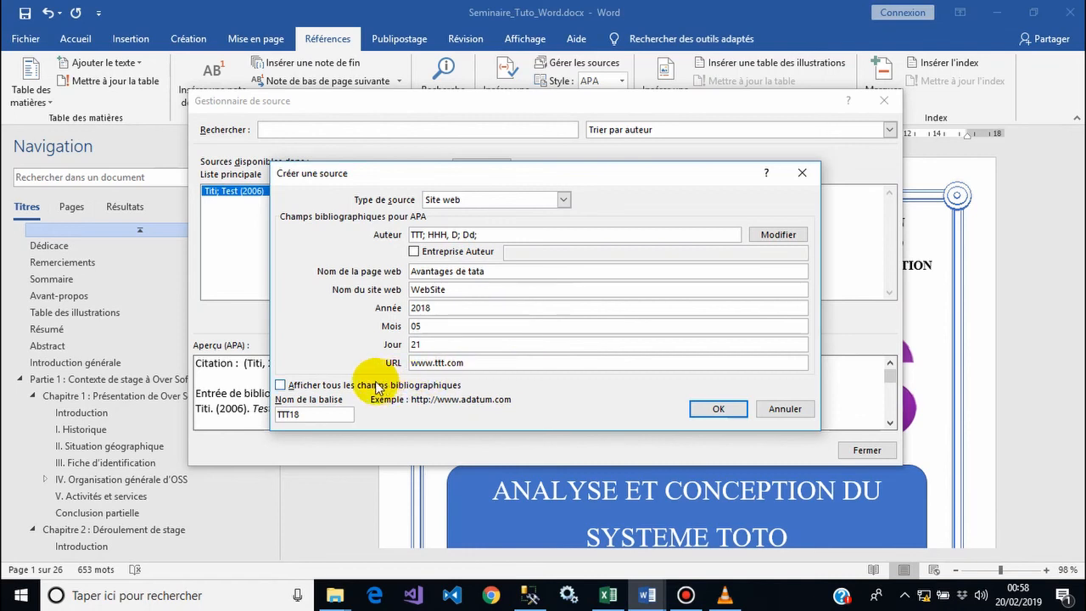
Step: Show all bibliographic fields and set the consultation date to year 2018, month 09, day 10
left_click(313, 386)
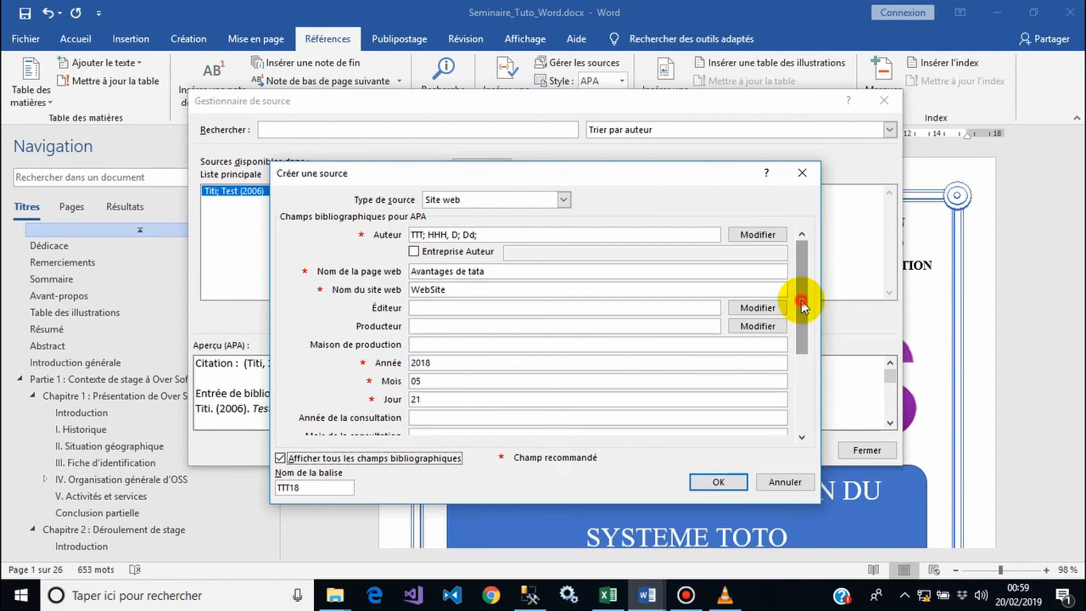
left_click_drag(801, 298, 800, 337)
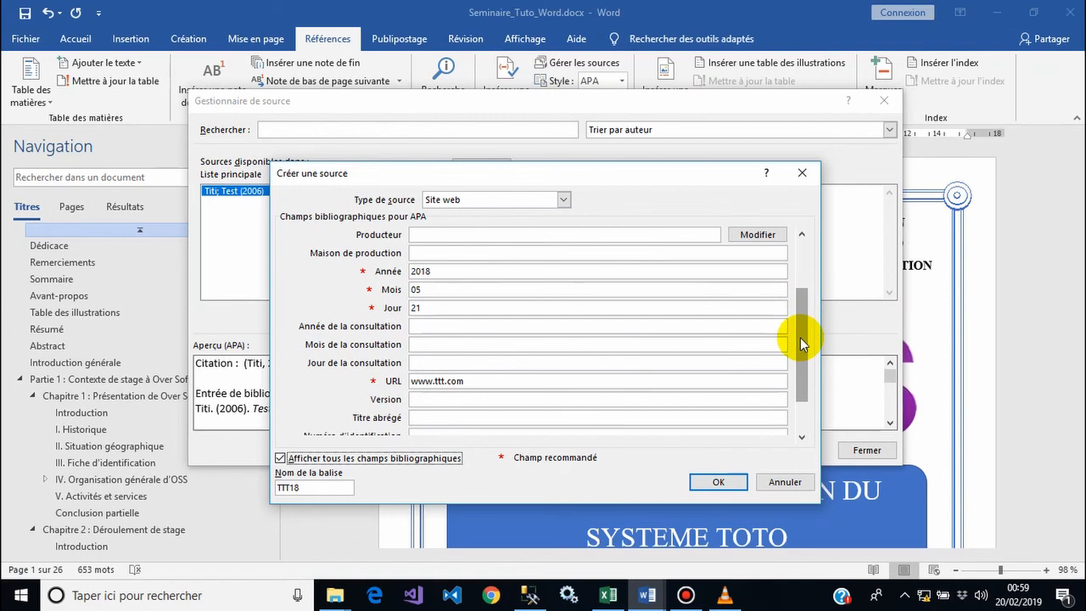
left_click(429, 325)
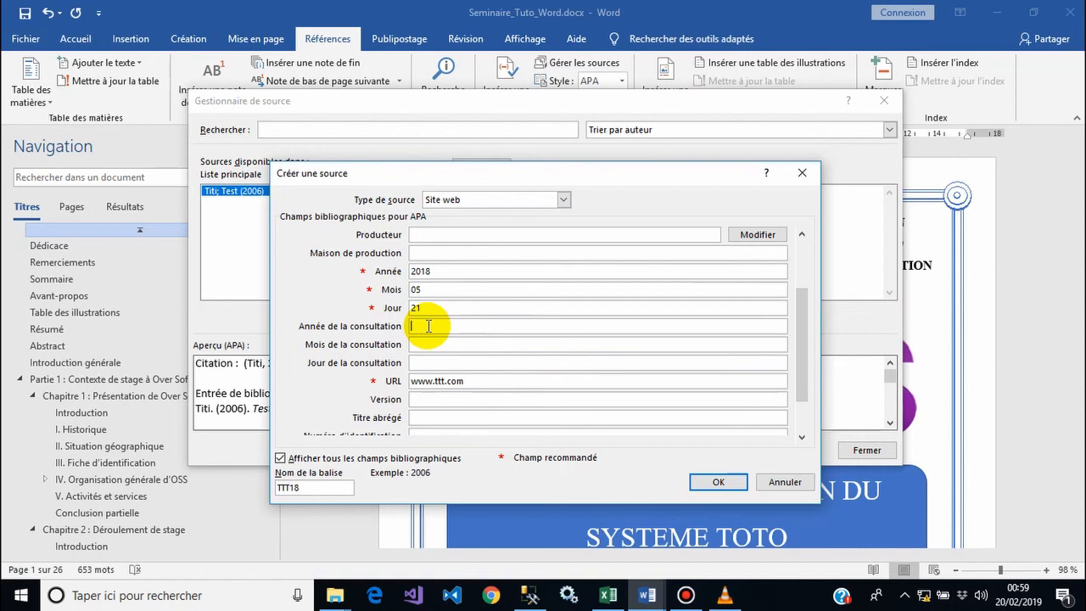
type("2")
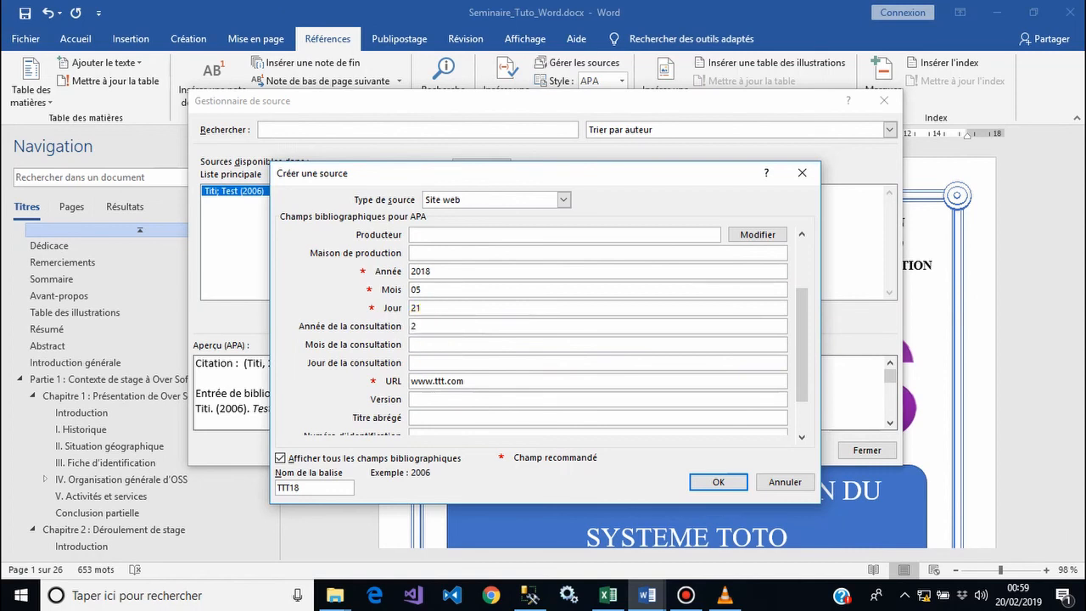
type("018")
left_click(443, 344)
type("09")
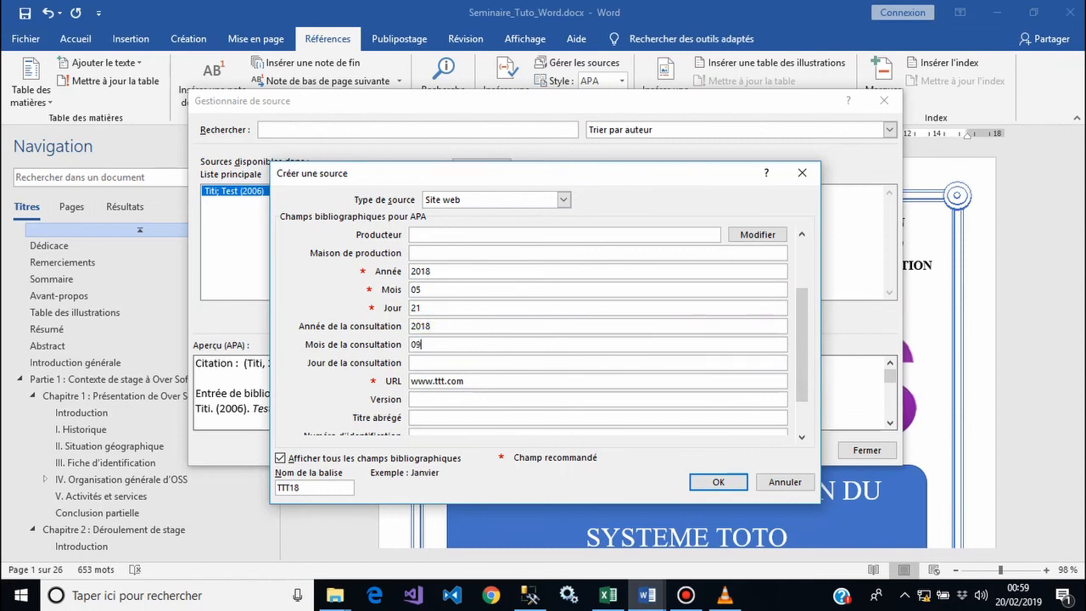
left_click(454, 363)
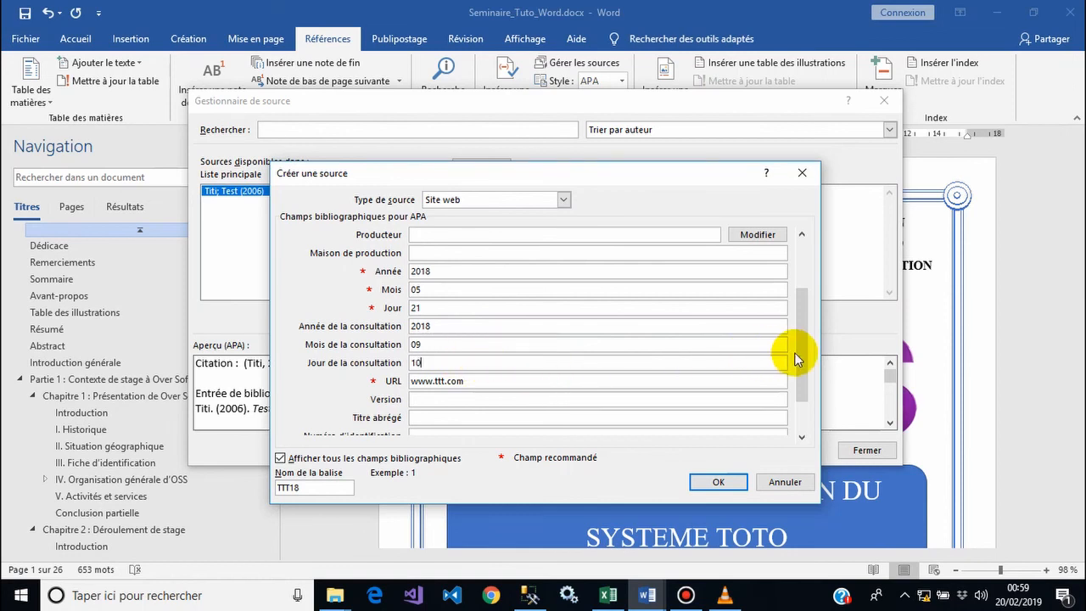
Step: Review the complete set of fields, save the website source and close the source manager
left_click_drag(799, 351, 805, 320)
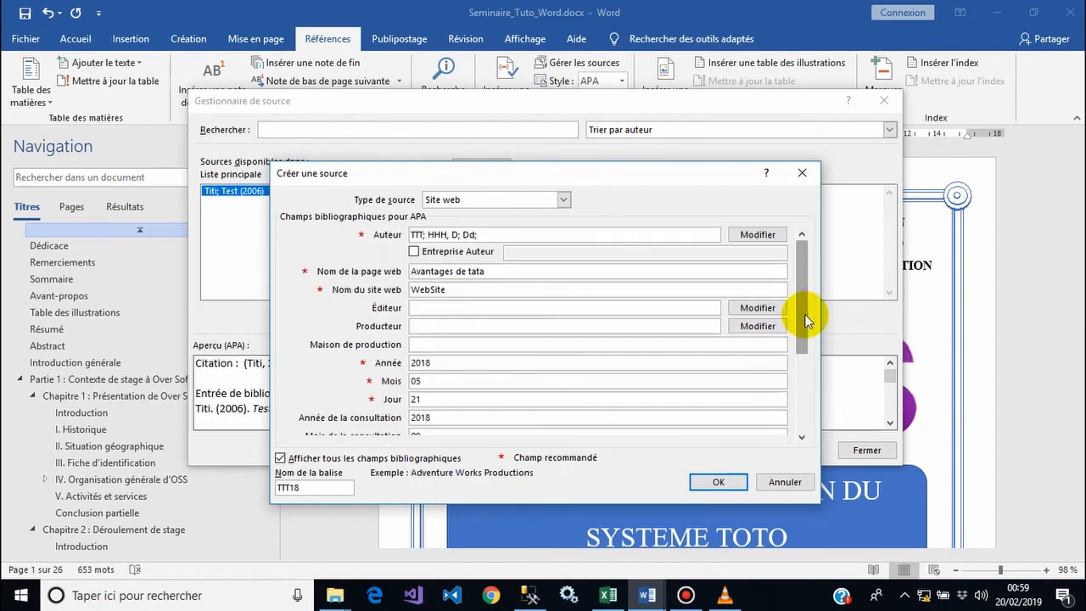
left_click_drag(803, 281, 796, 366)
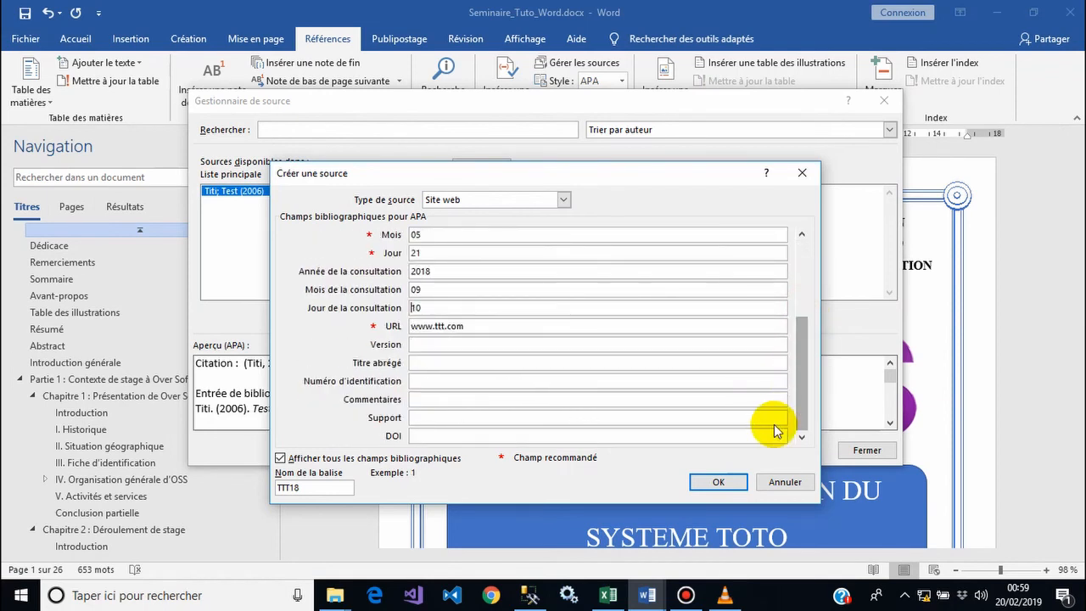
left_click(717, 482)
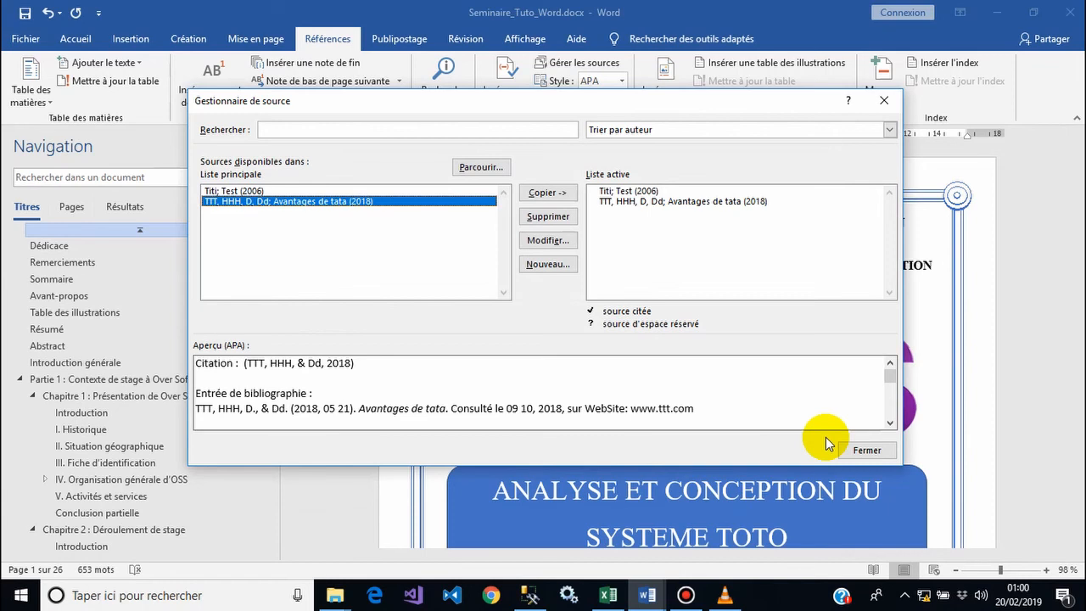
left_click(875, 453)
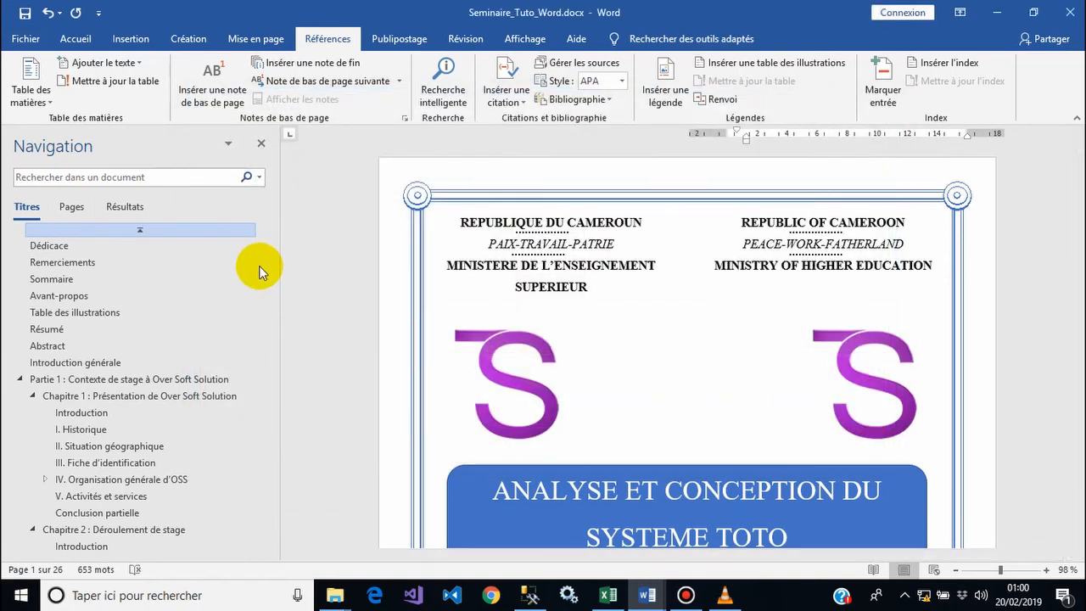
Step: Insert a citation of the "Avantages de tata" source at the end of the first paragraph of section V, "Activités et services", before the full stop
left_click_drag(263, 256, 269, 345)
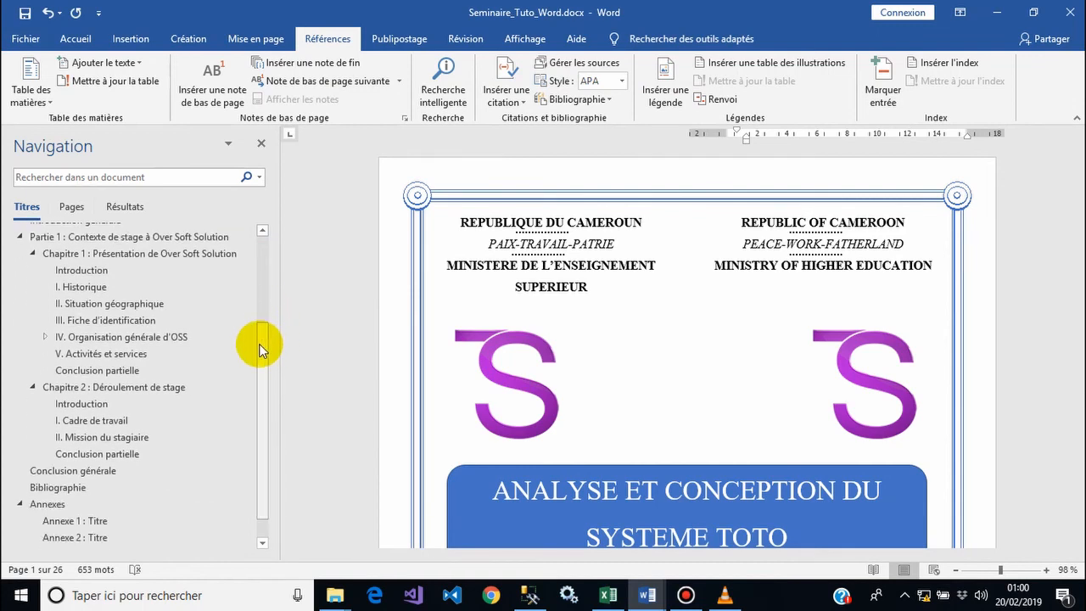
left_click(103, 359)
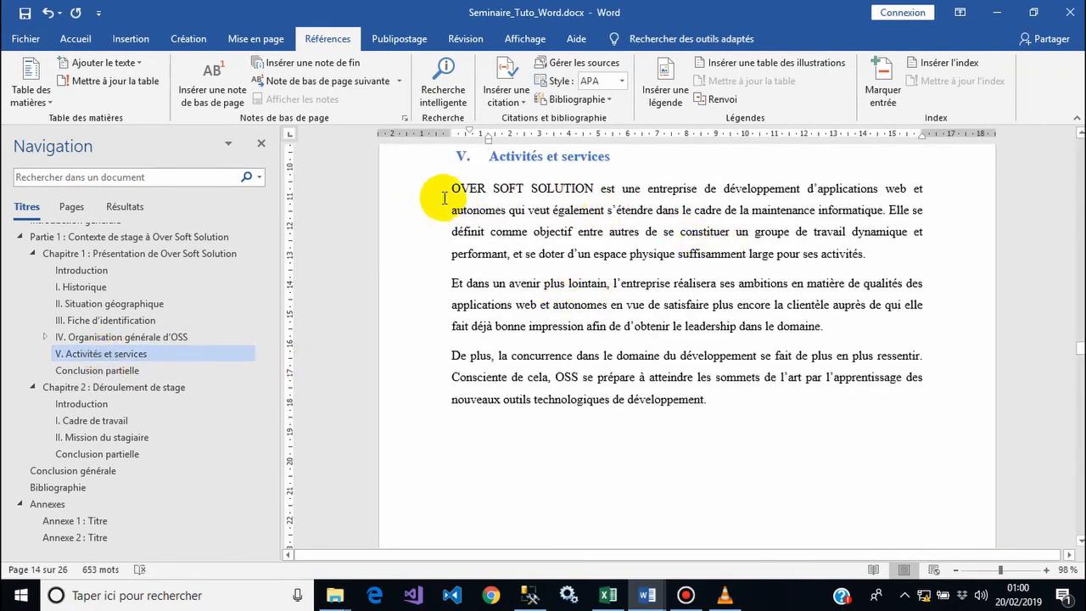
left_click(890, 211)
left_click_drag(891, 214, 882, 257)
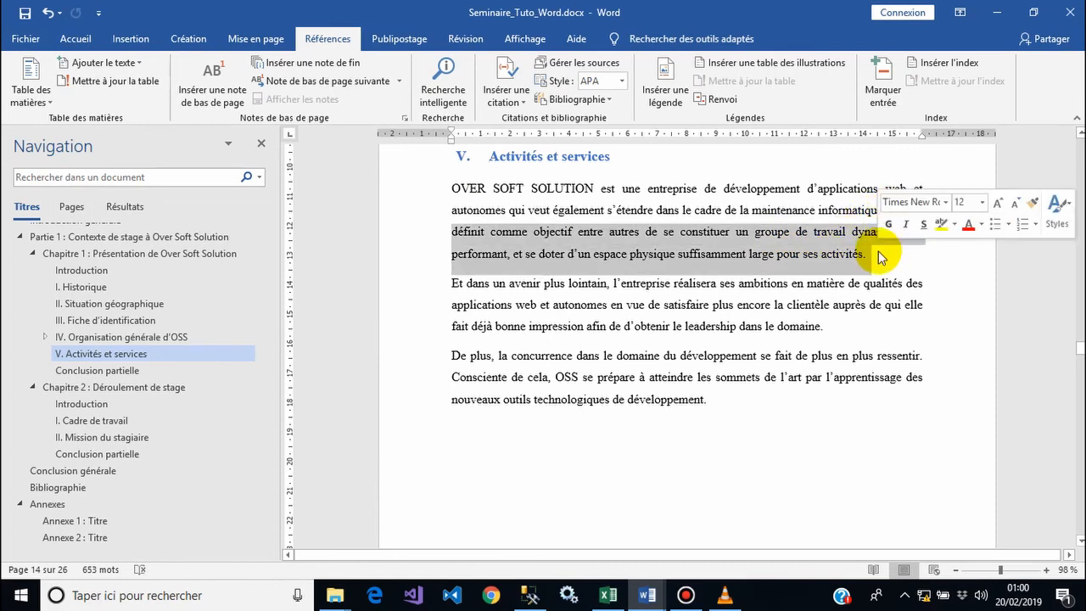
left_click(862, 259)
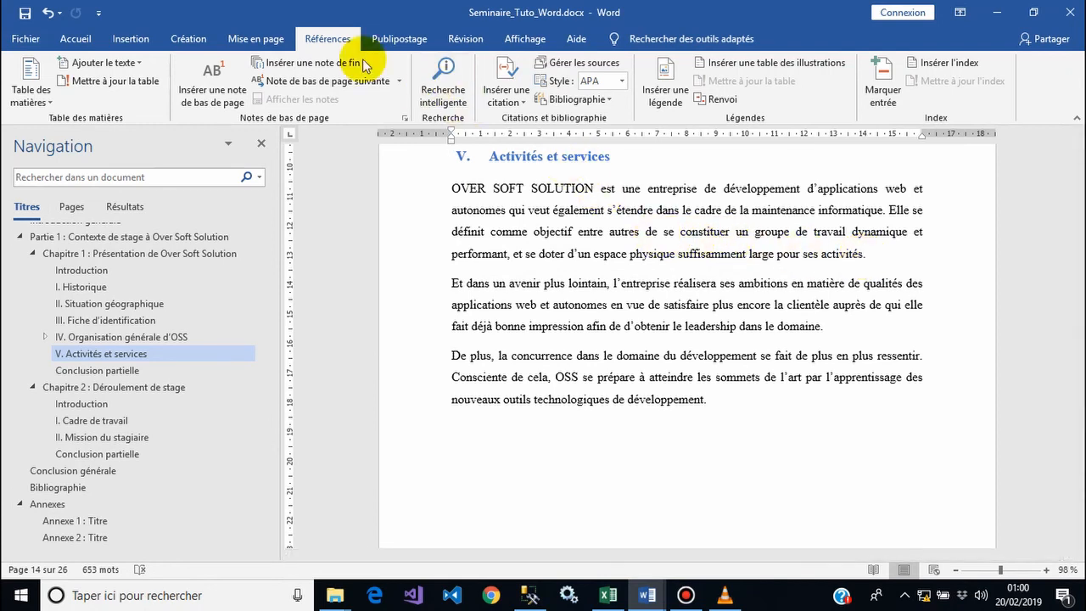
left_click(506, 107)
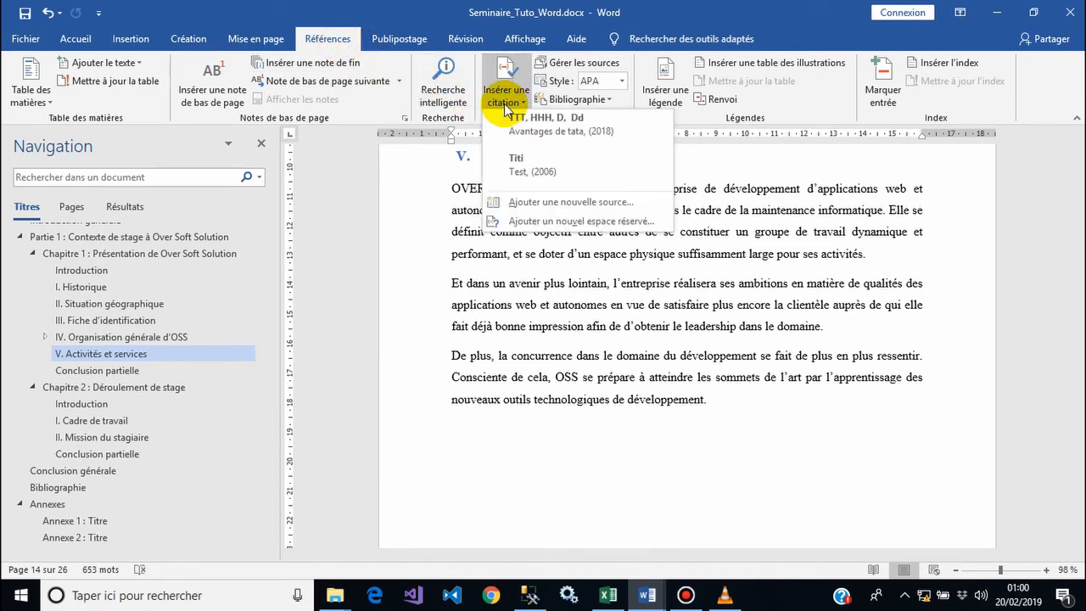
left_click(536, 134)
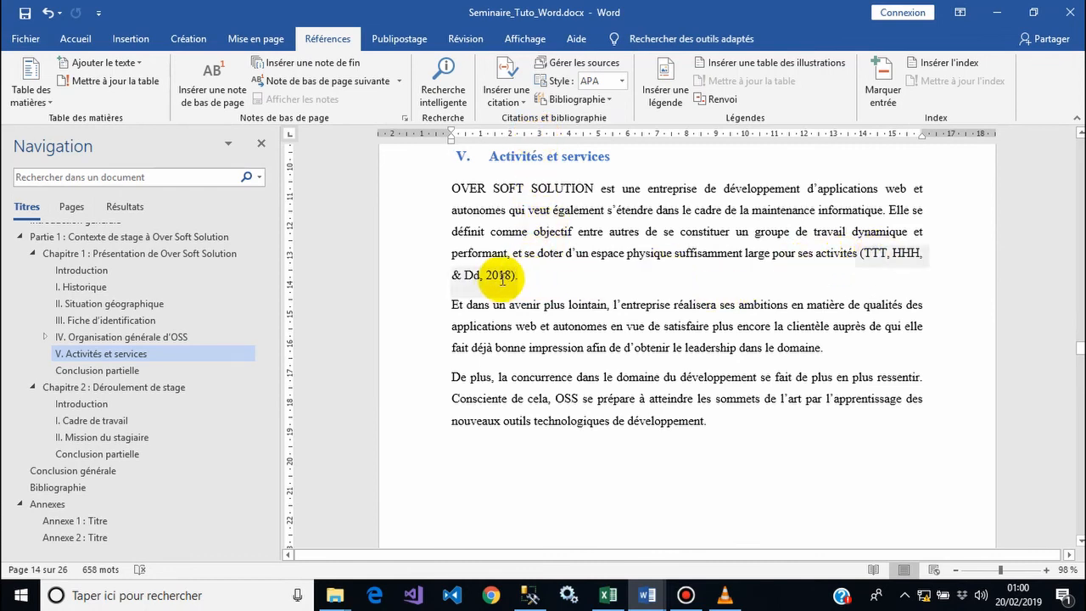
Step: Try the Chicago citation style, settle on IEEE and check the citation in the first paragraph
left_click(623, 81)
left_click(617, 136)
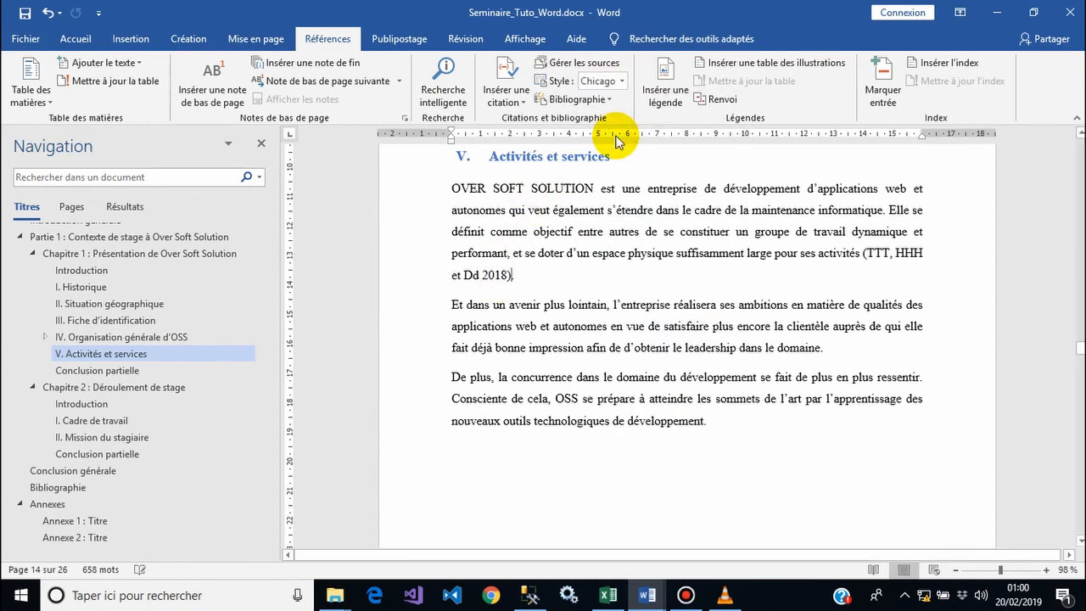
left_click(622, 81)
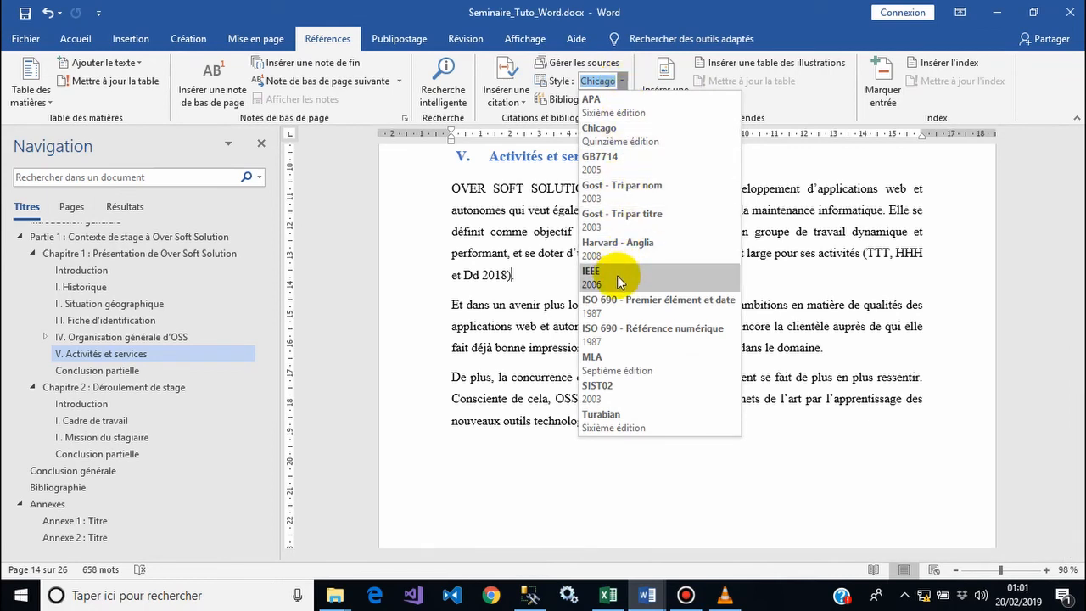
left_click(617, 275)
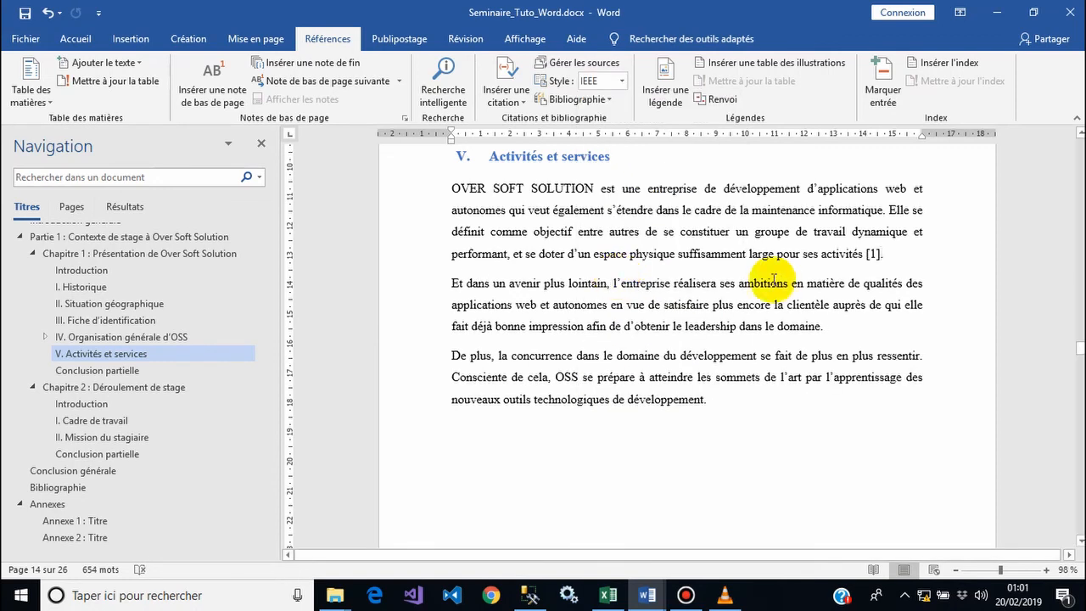
left_click(874, 257)
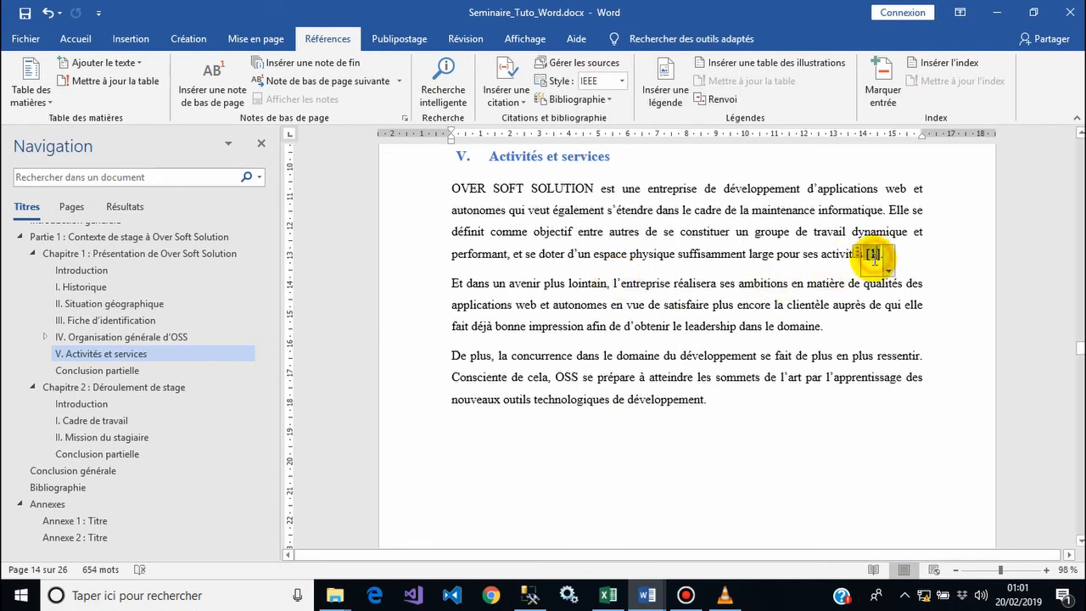
left_click(819, 256)
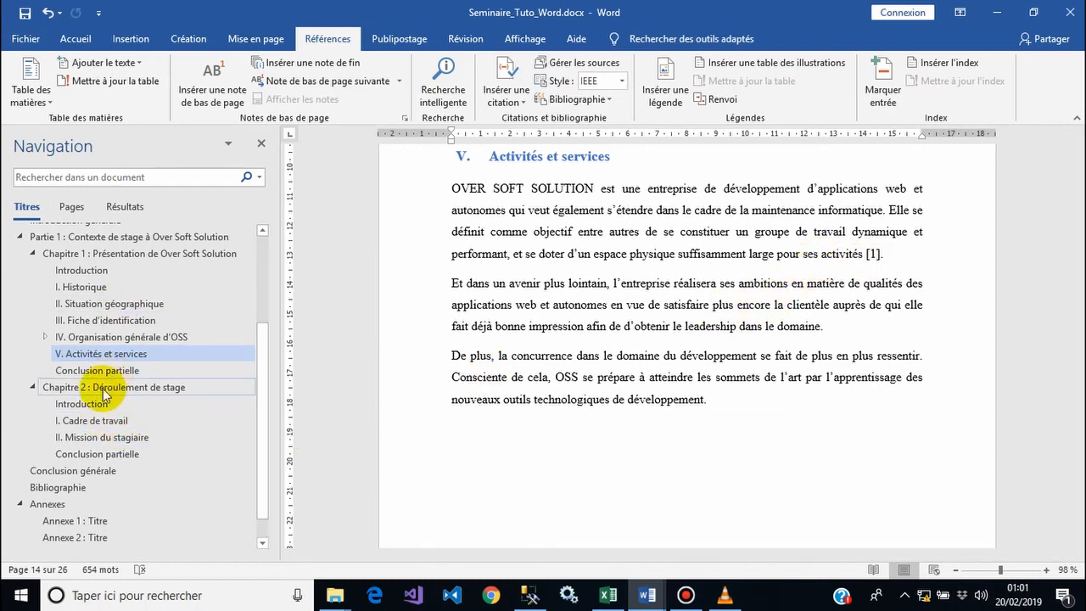
Step: Insert a citation of the "Test" (2006) source at the end of section V's last paragraph, before the full stop
left_click(91, 421)
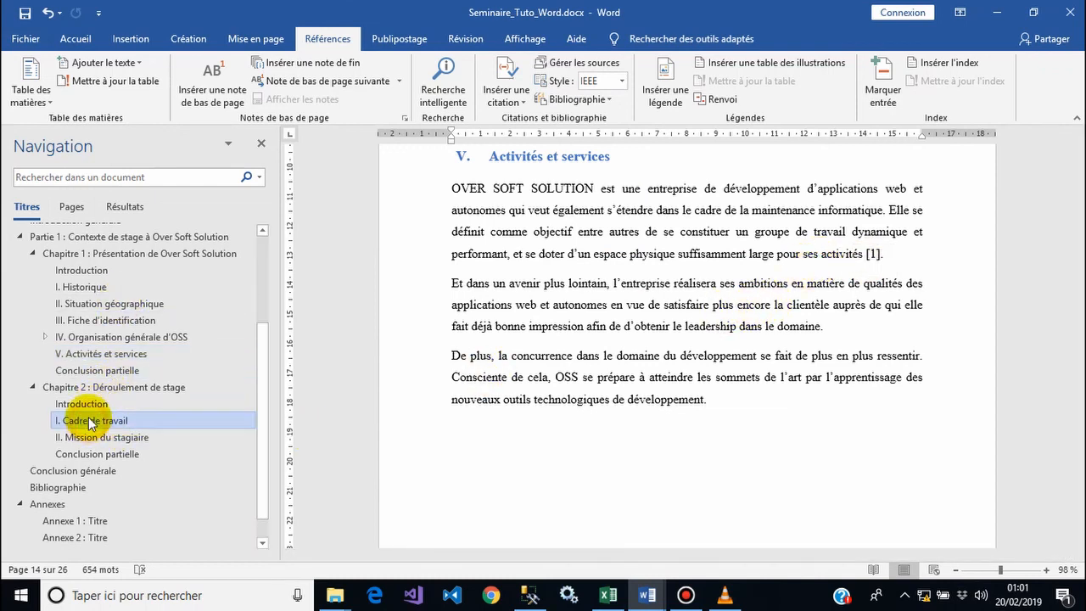
left_click(100, 306)
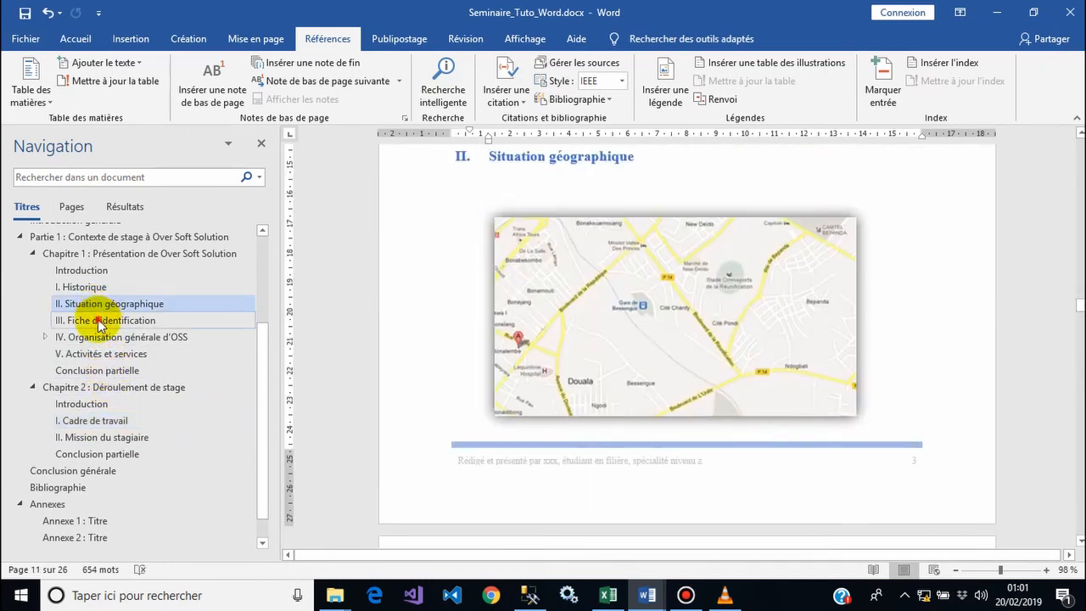
left_click(101, 321)
left_click(98, 354)
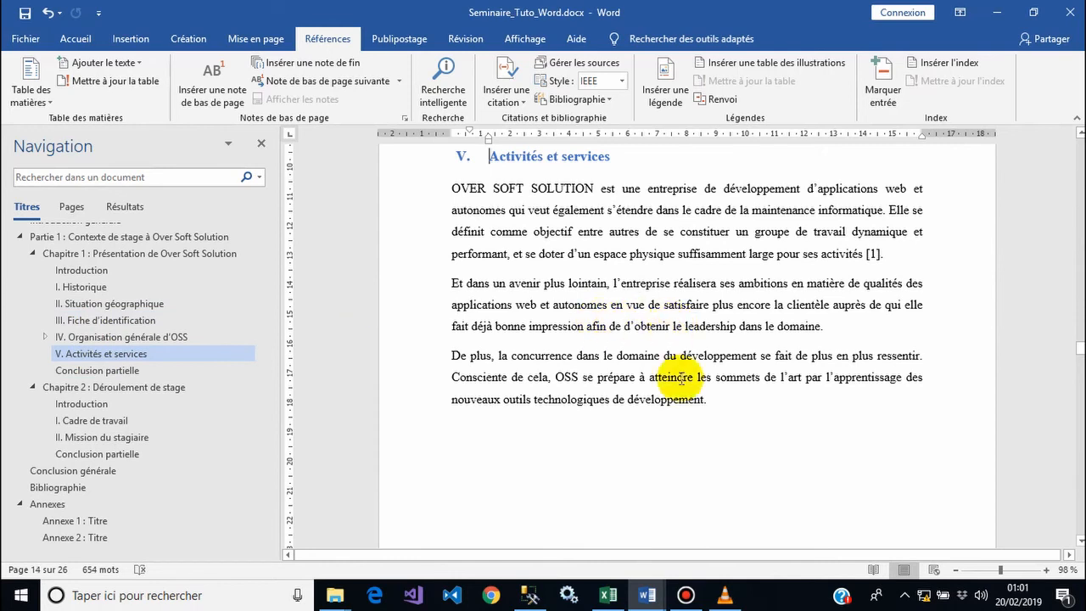
left_click(707, 399)
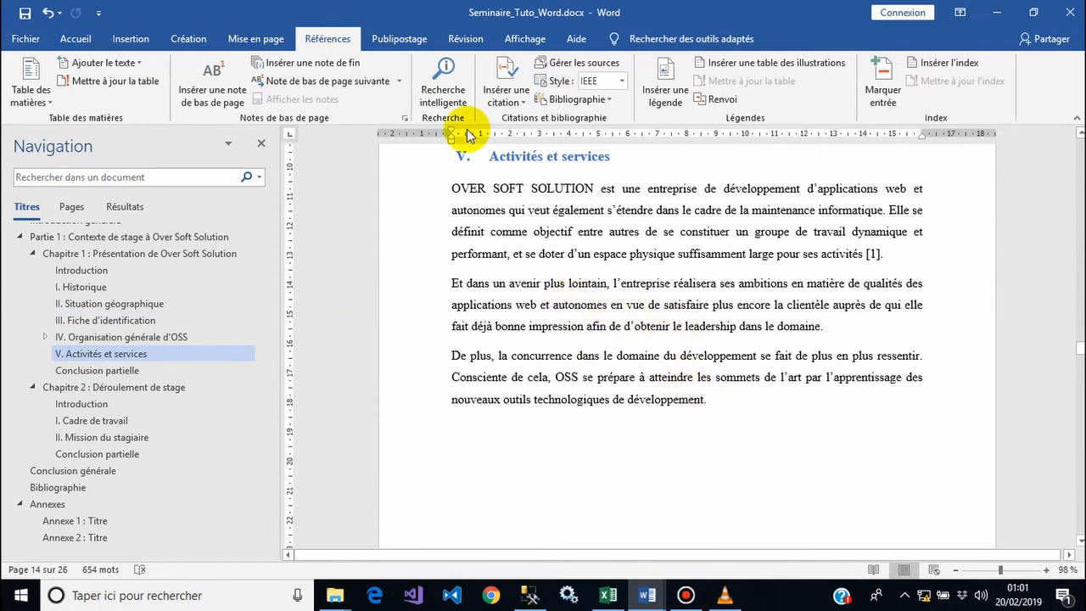
left_click(507, 94)
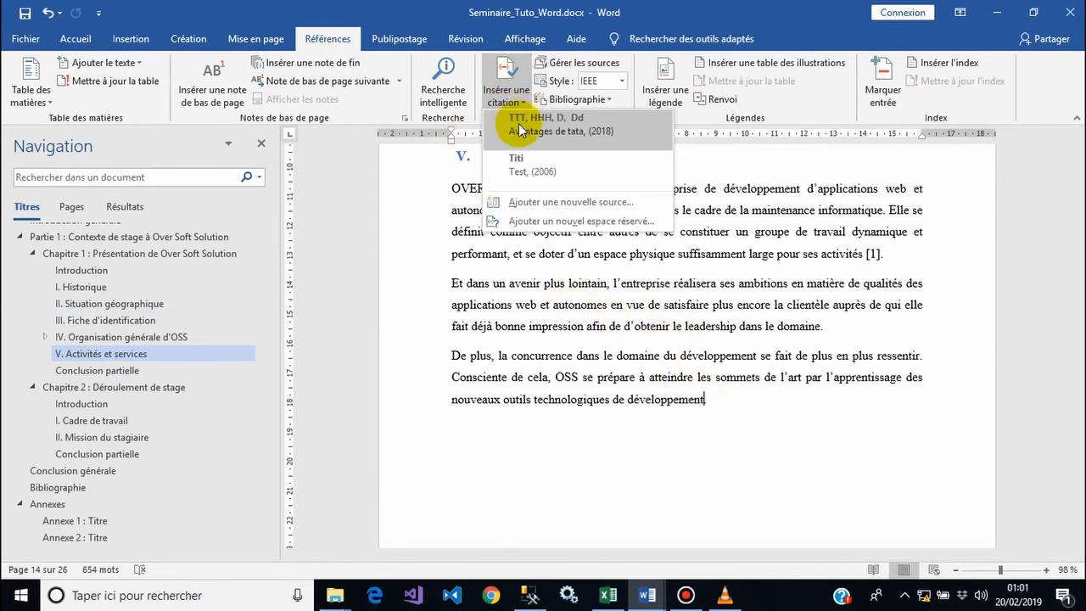
left_click(523, 165)
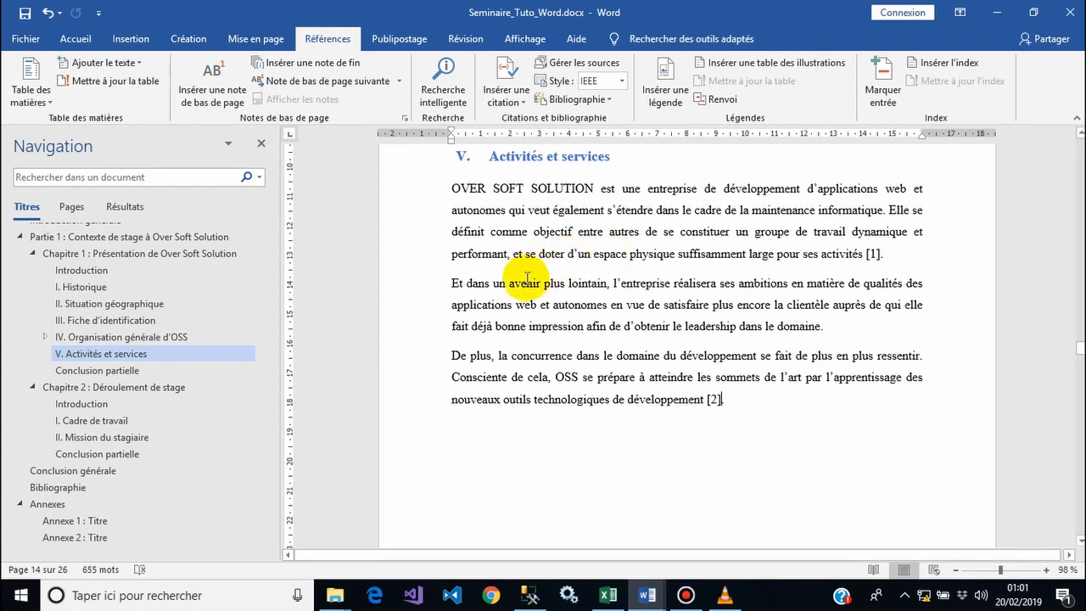
Step: Insert a citation of the "Avantages de tata" source at the end of the Tableau 1 caption in section III, "Fiche d'identification"
left_click(149, 322)
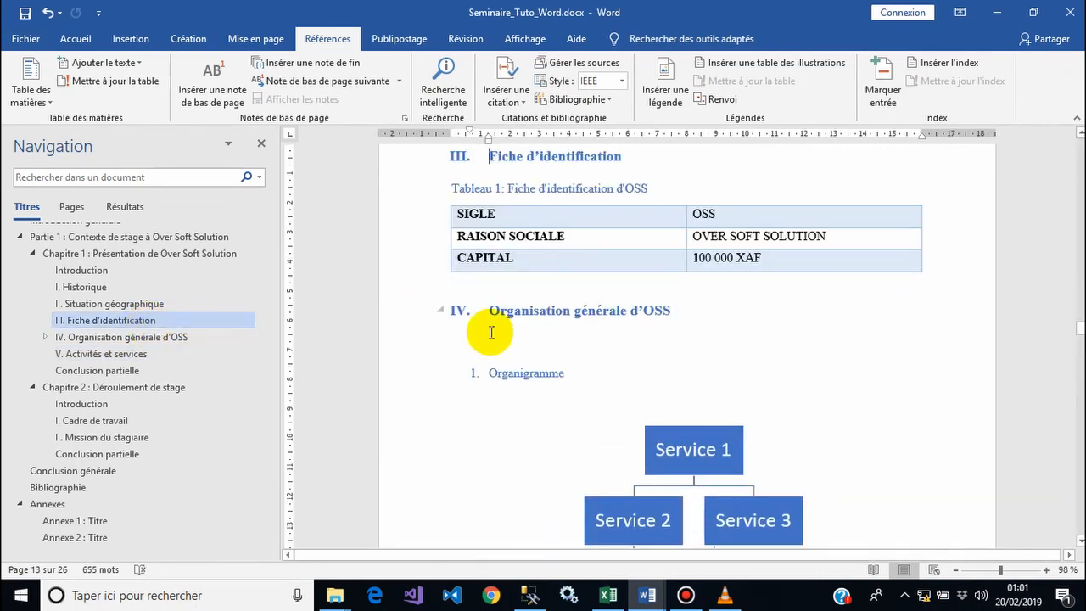
left_click(661, 186)
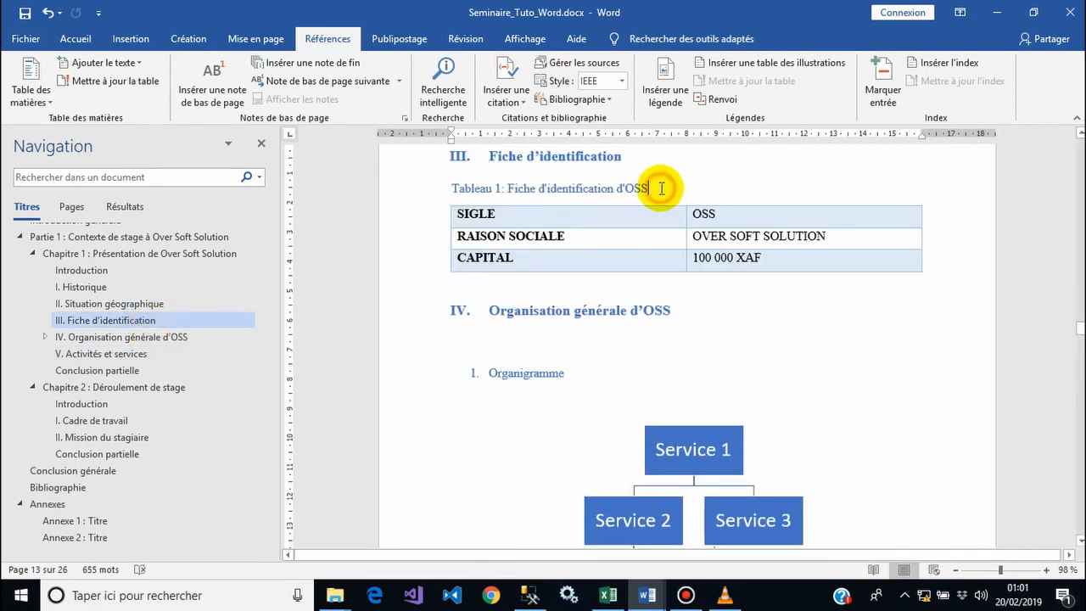
left_click(505, 102)
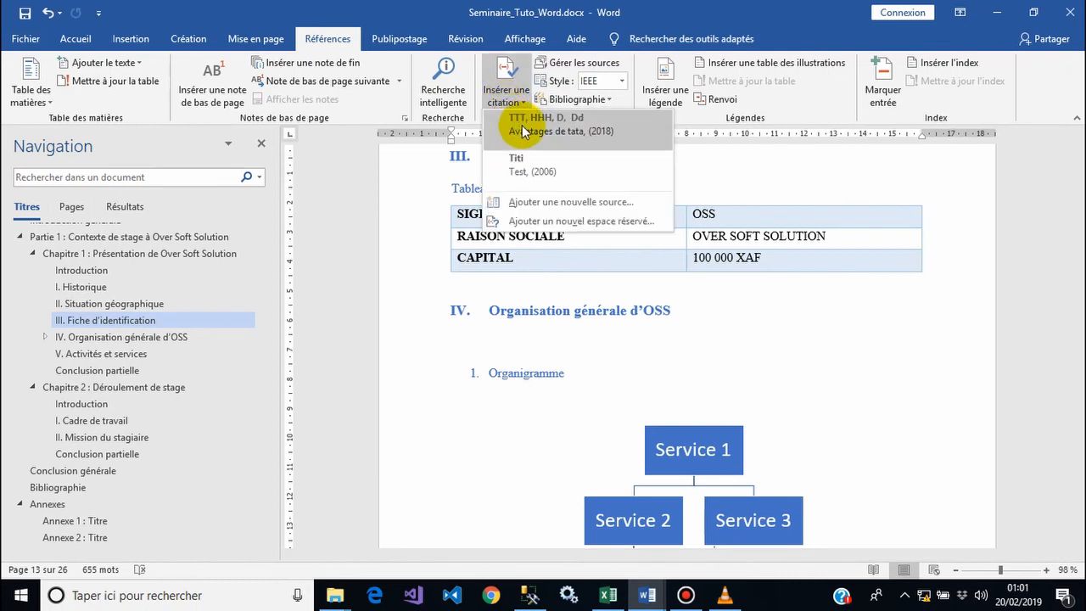
left_click(524, 131)
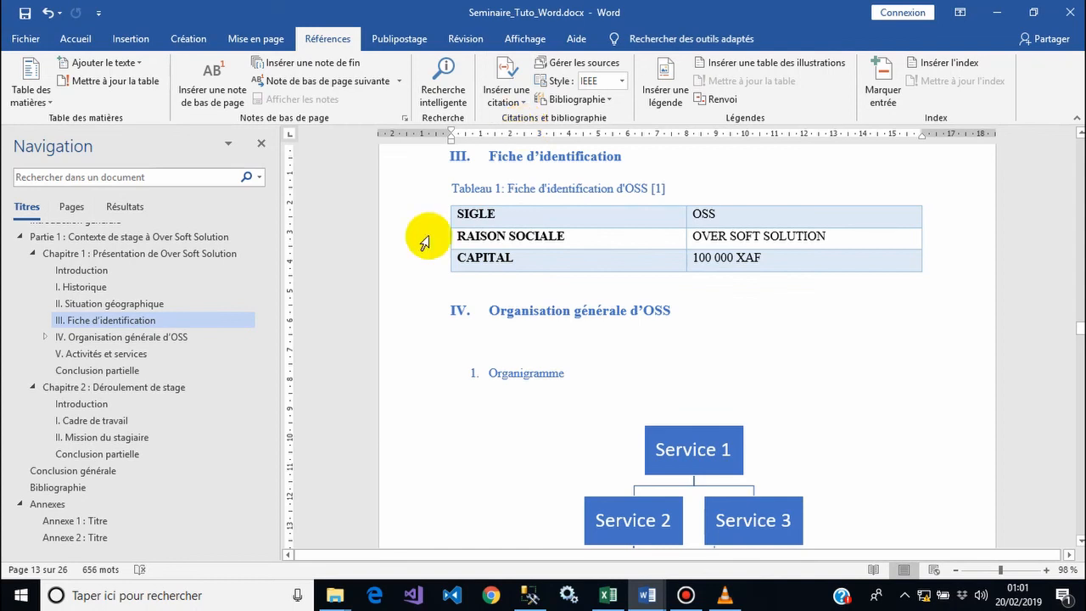
Step: Insert the bibliography without a predefined title under the "Bibliographie" heading
left_click_drag(261, 337, 263, 389)
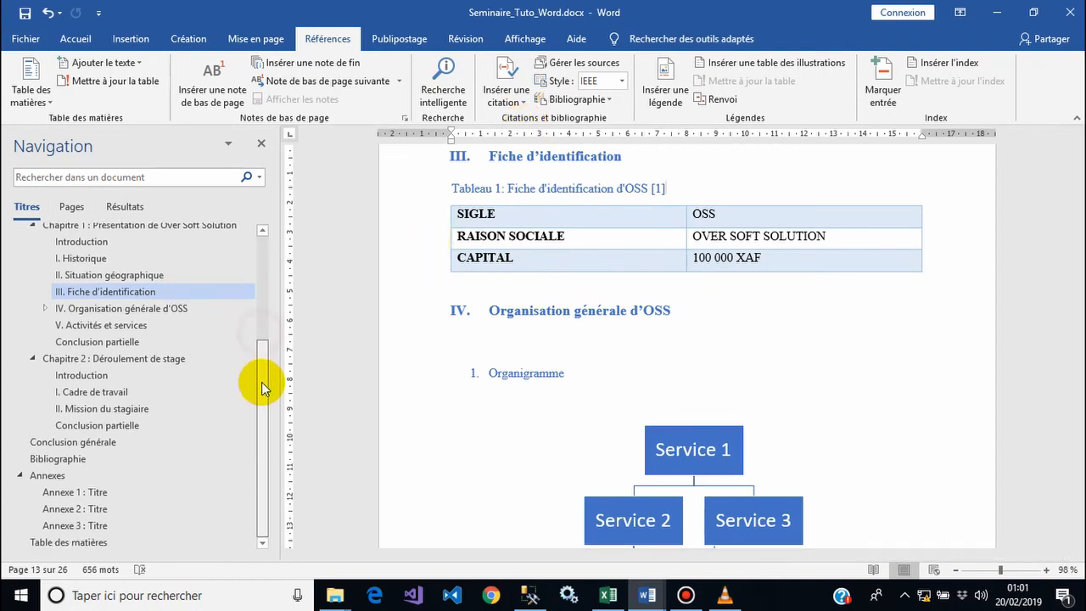
left_click(76, 462)
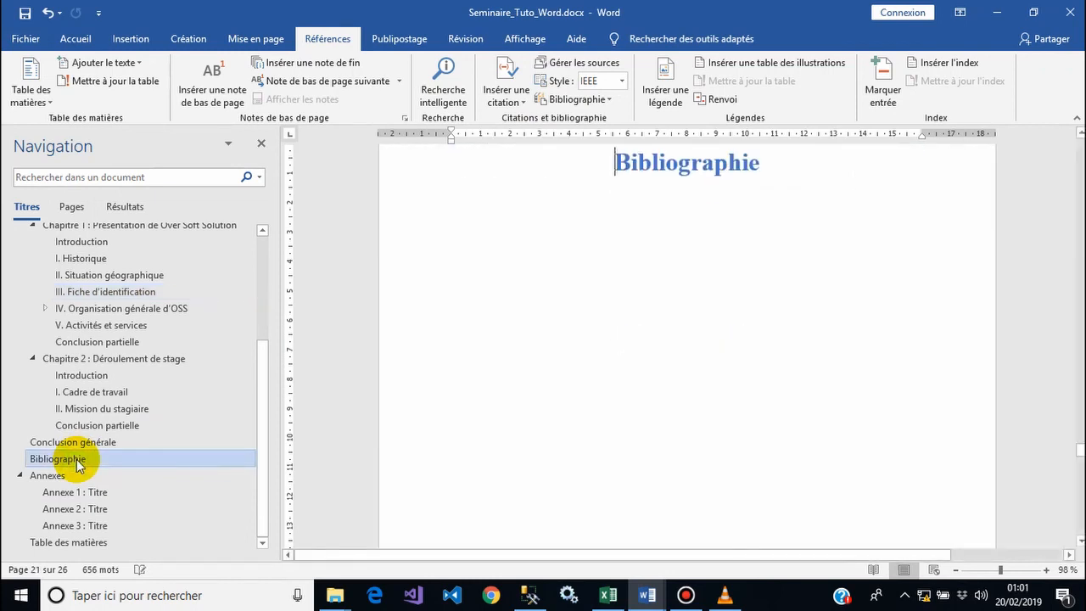
left_click(468, 204)
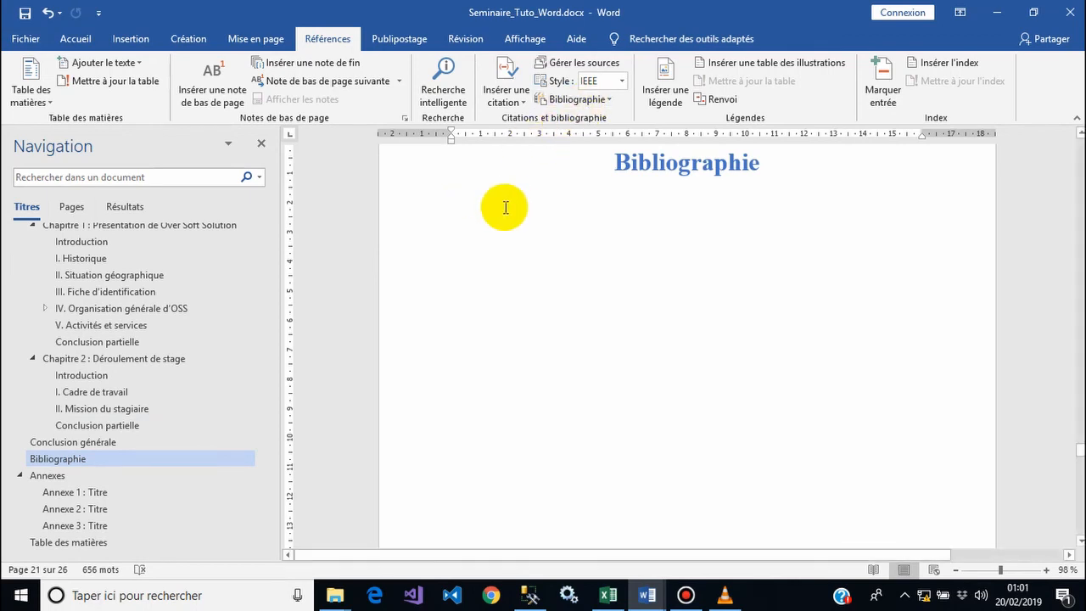
left_click(590, 102)
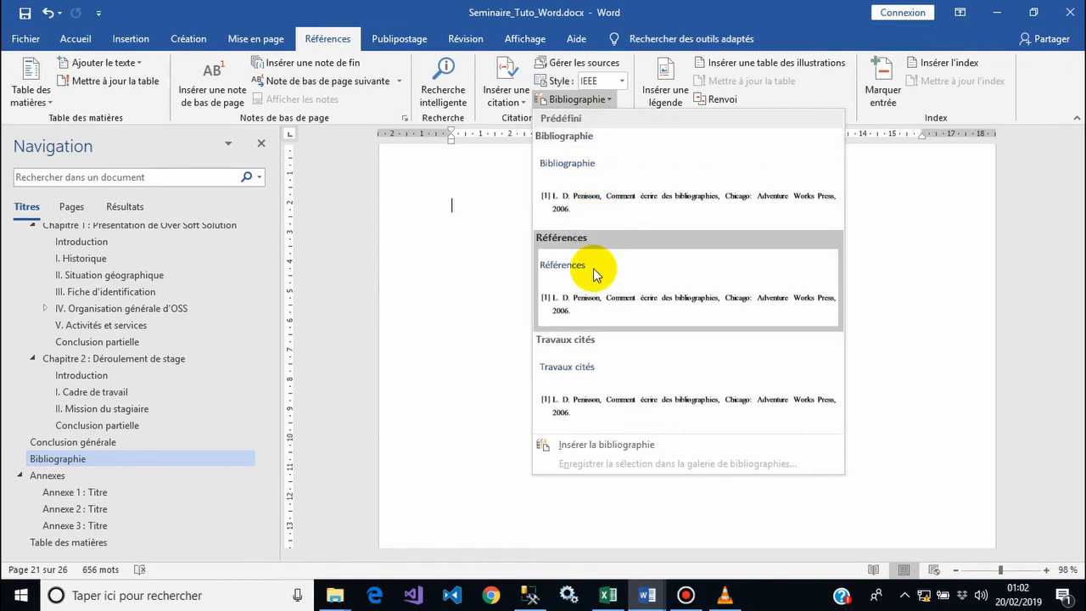
left_click(586, 443)
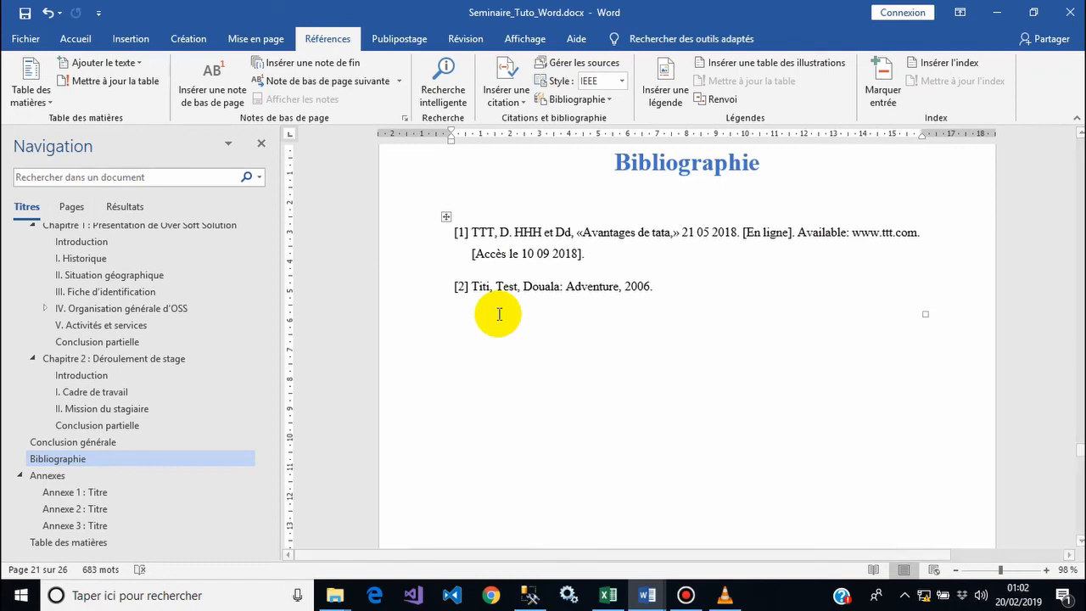
Step: Compare the citation in the Tableau 1 caption with the bibliography list and examine the first entry's access date
left_click(106, 308)
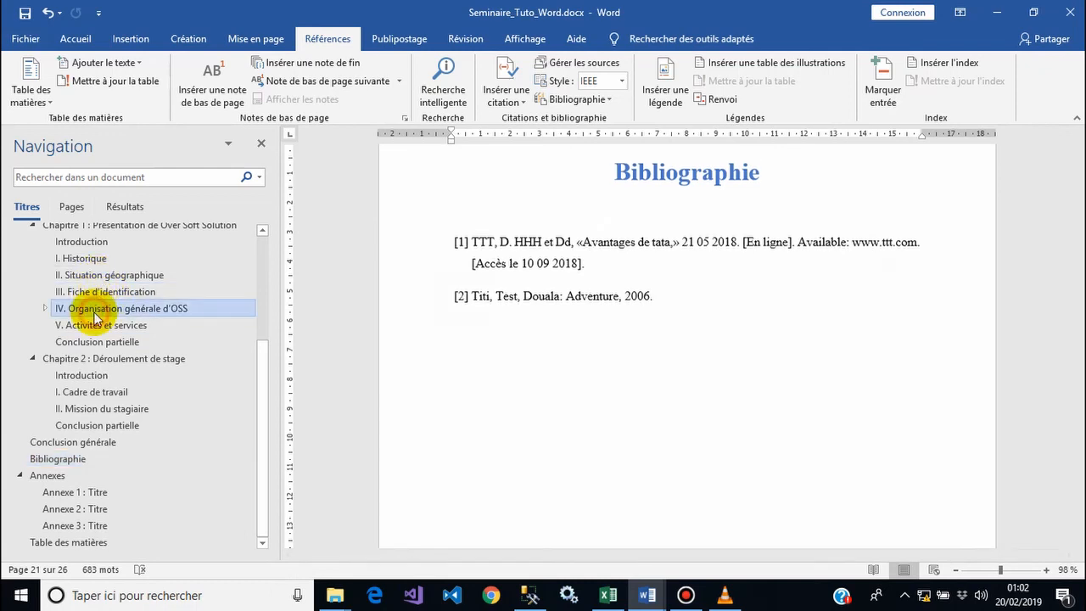
left_click(170, 293)
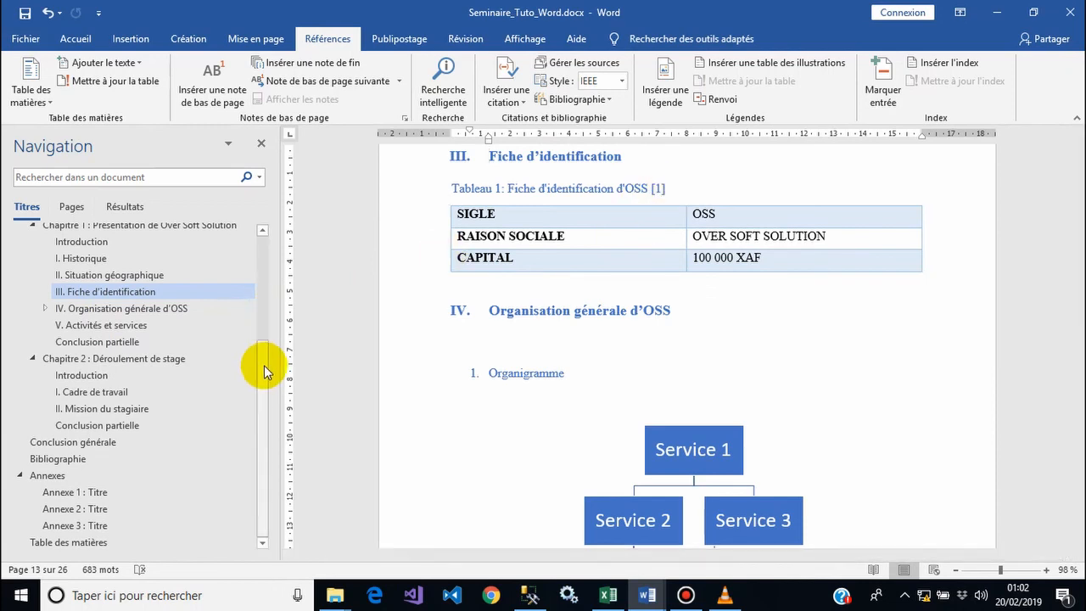
left_click(61, 458)
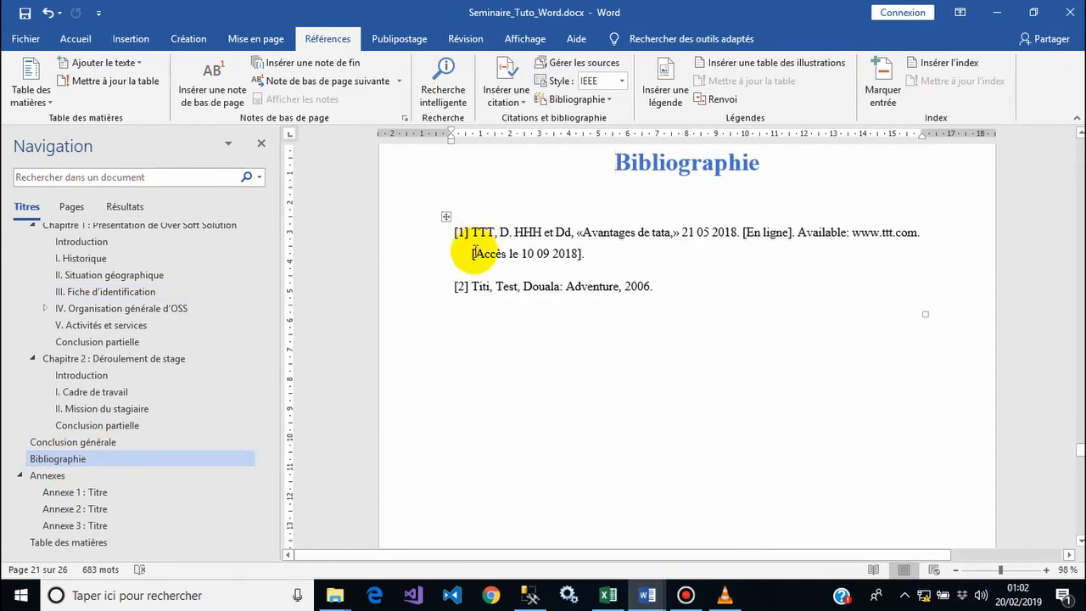
left_click_drag(475, 253, 578, 256)
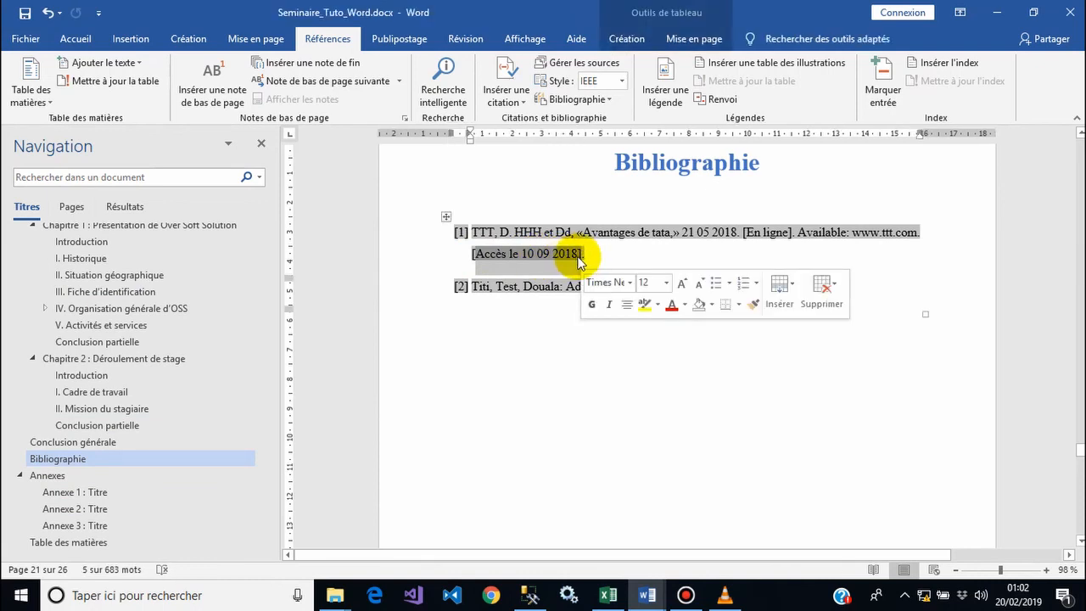
left_click(602, 254)
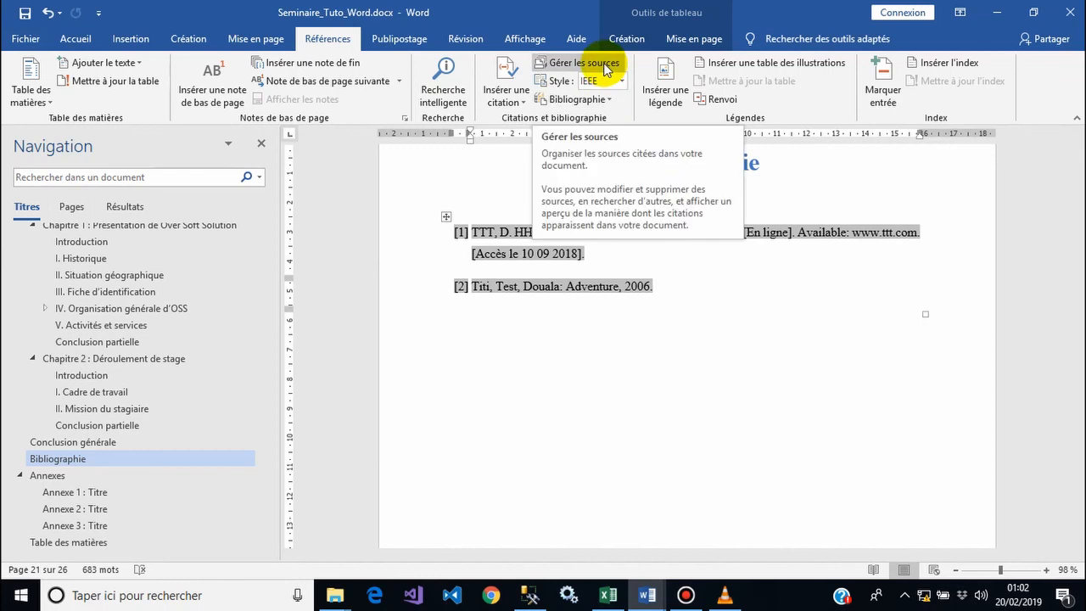
Step: Update the bibliography field and save the document
right_click(524, 239)
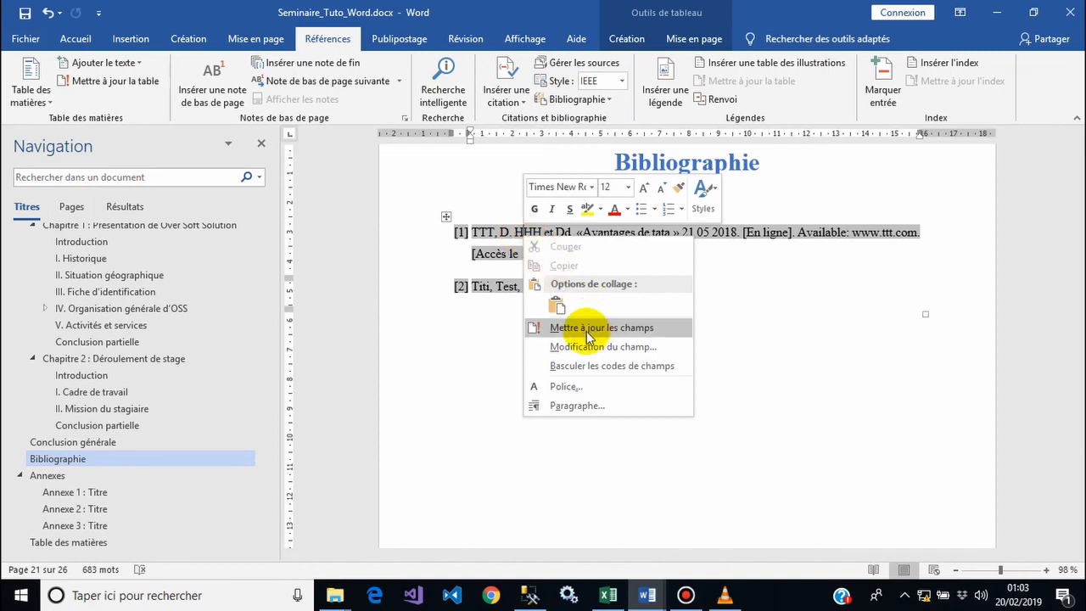
left_click(583, 327)
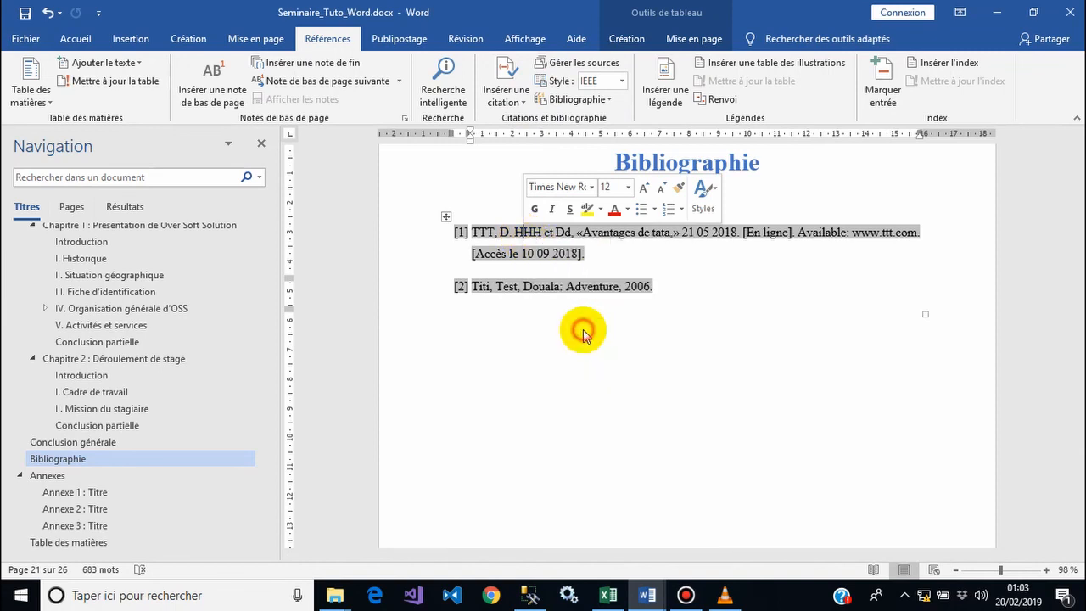
left_click(584, 330)
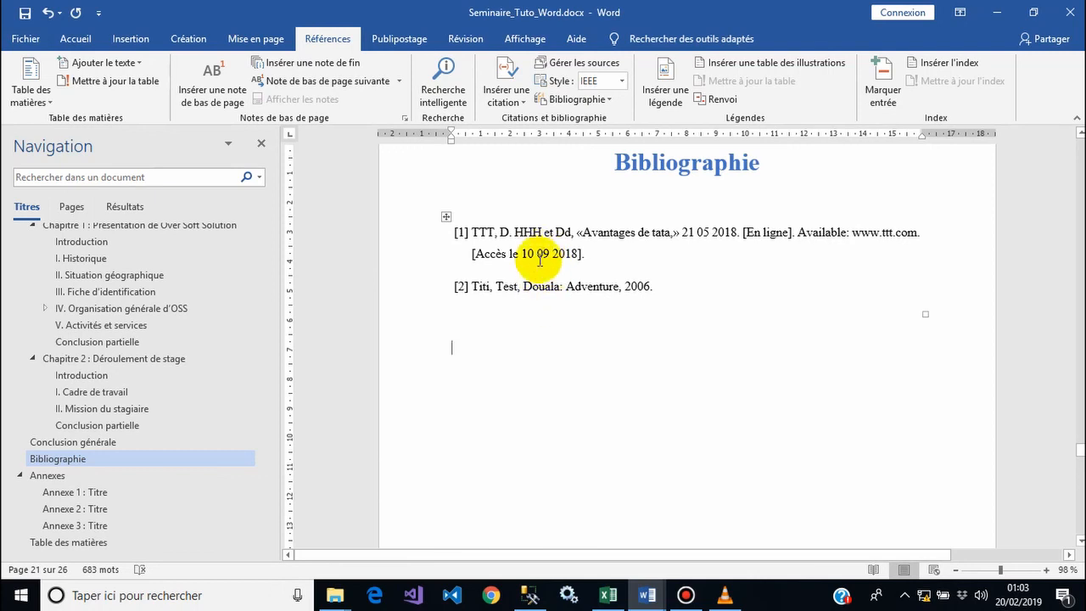
left_click(26, 22)
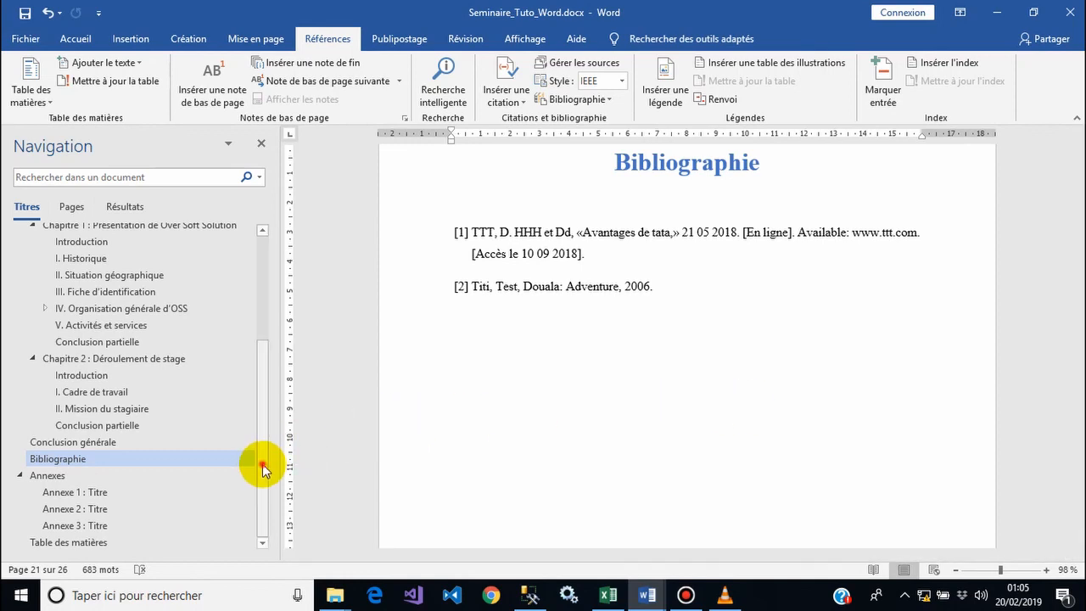
Step: Set up a custom table of contents under the "Sommaire" heading with a dotted leader before the page numbers
left_click_drag(262, 463, 255, 328)
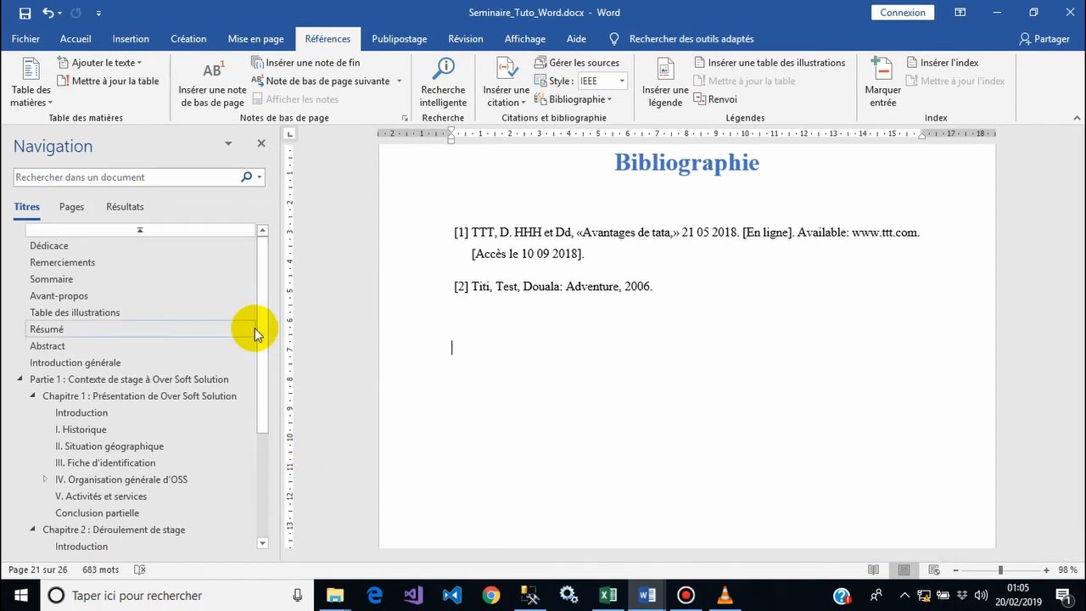
left_click(118, 283)
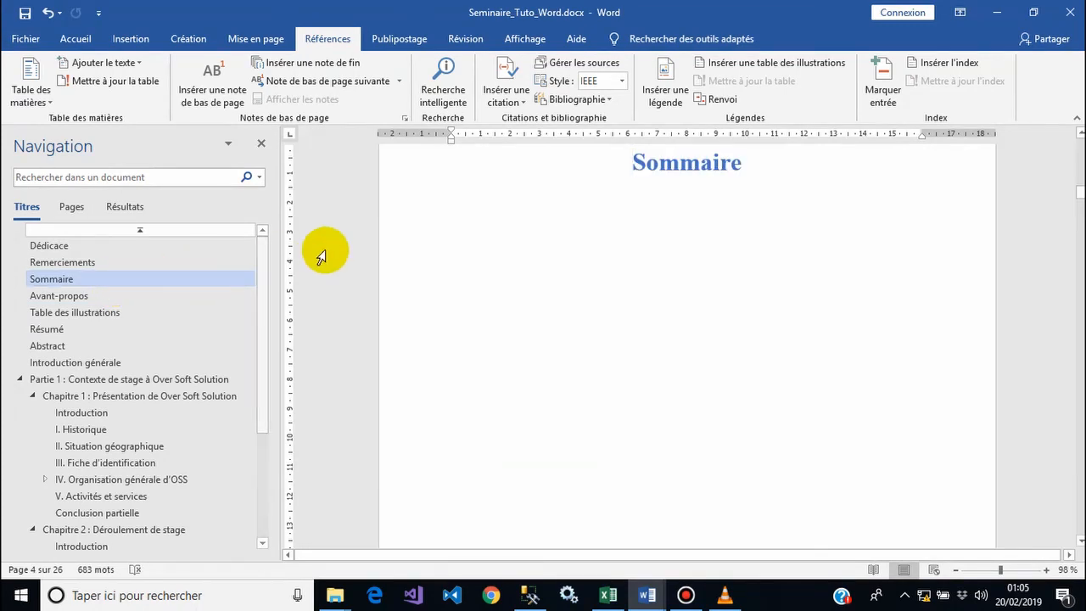
left_click(464, 201)
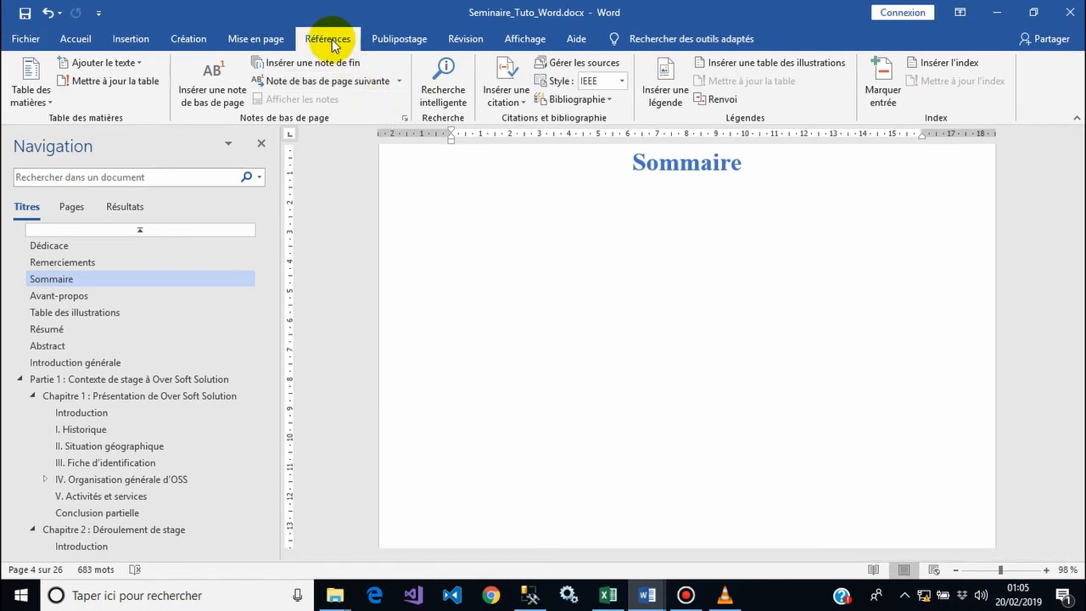
left_click(28, 102)
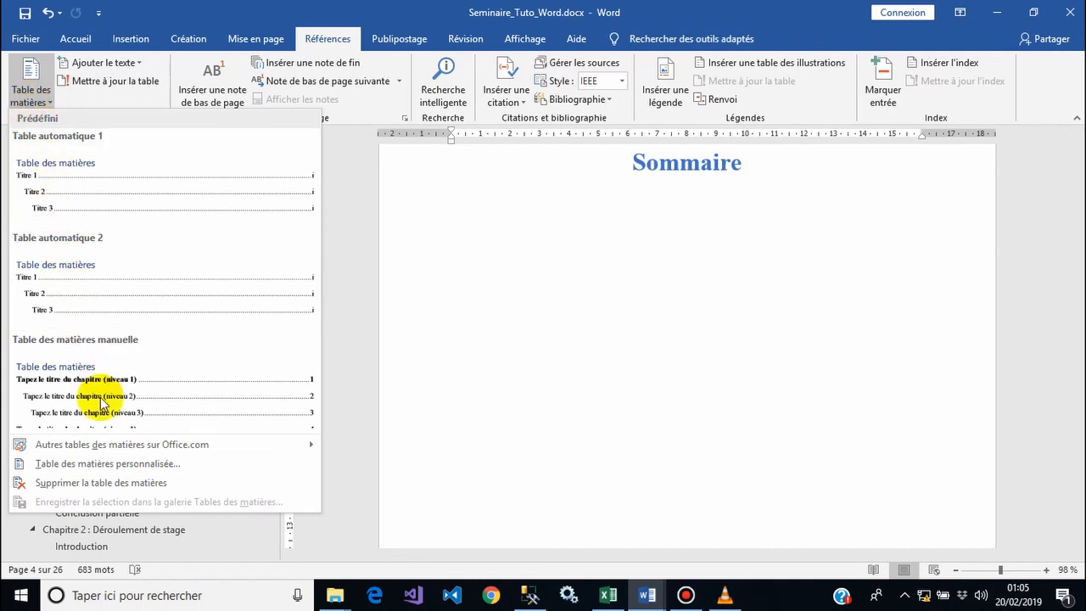
left_click(130, 464)
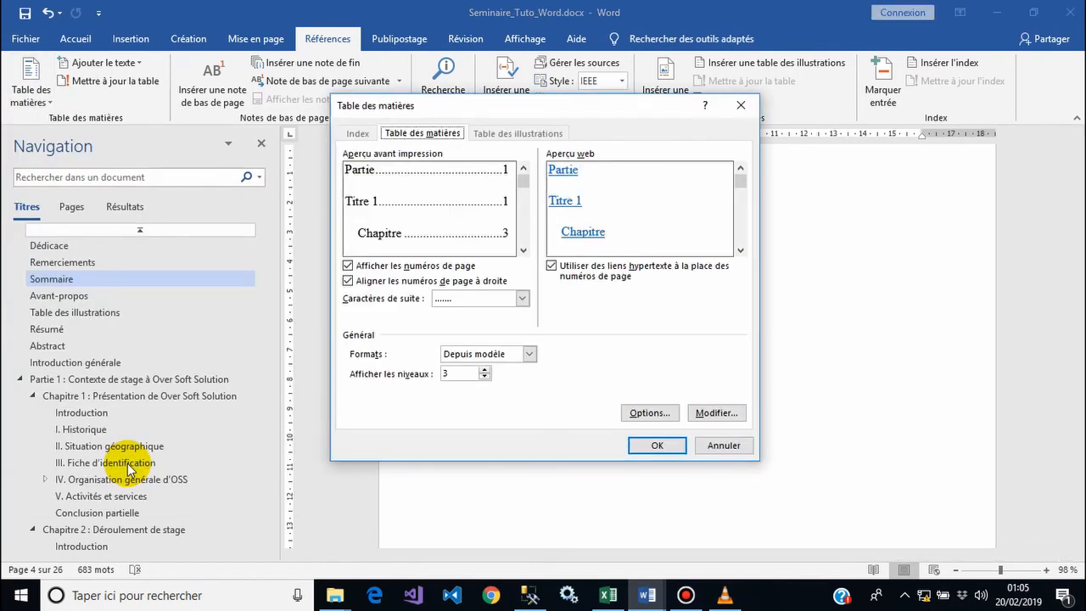
left_click(448, 299)
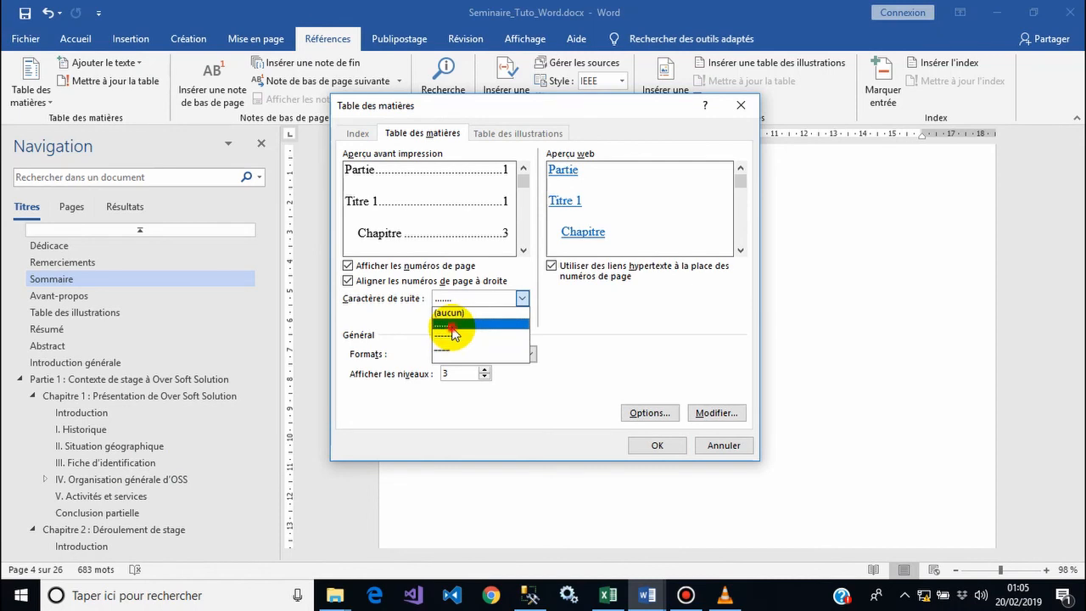
left_click(450, 325)
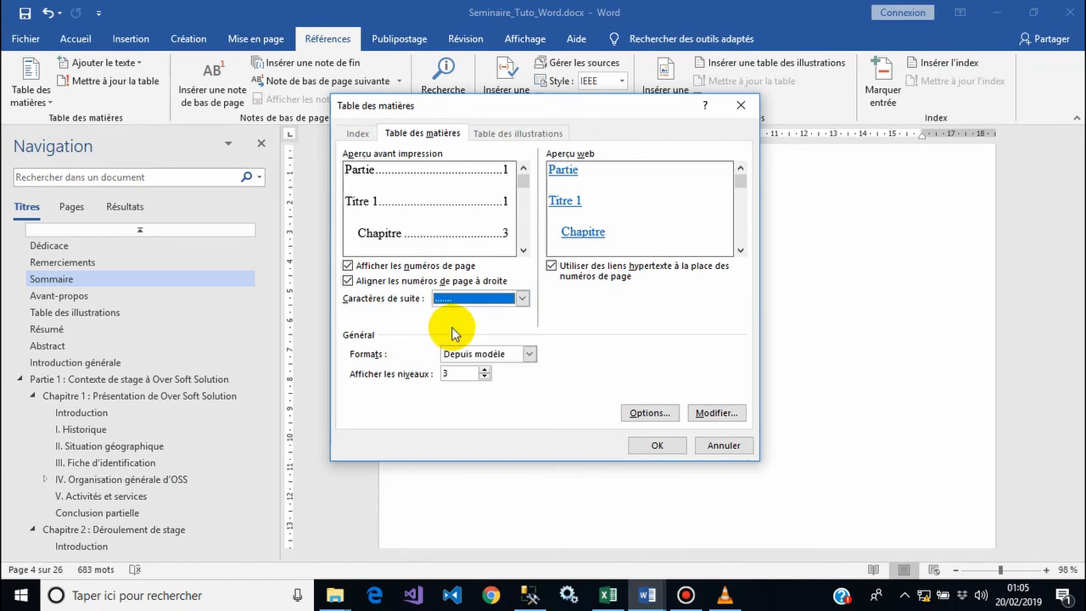
Step: Try the Classique and Soigné formats for the table of contents and return to Depuis modèle
left_click(516, 355)
left_click(508, 379)
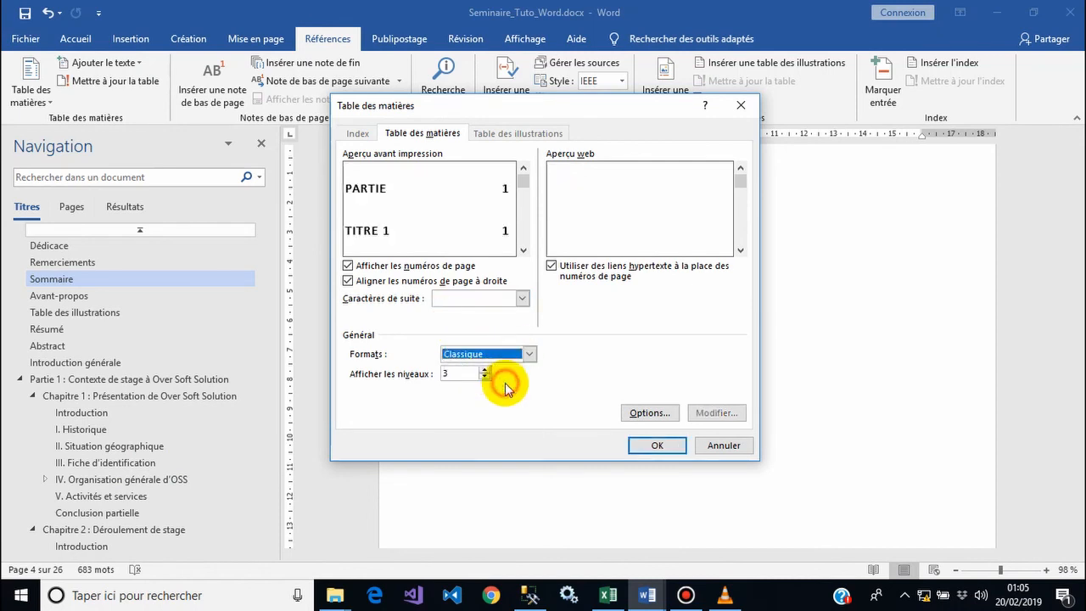
left_click(502, 354)
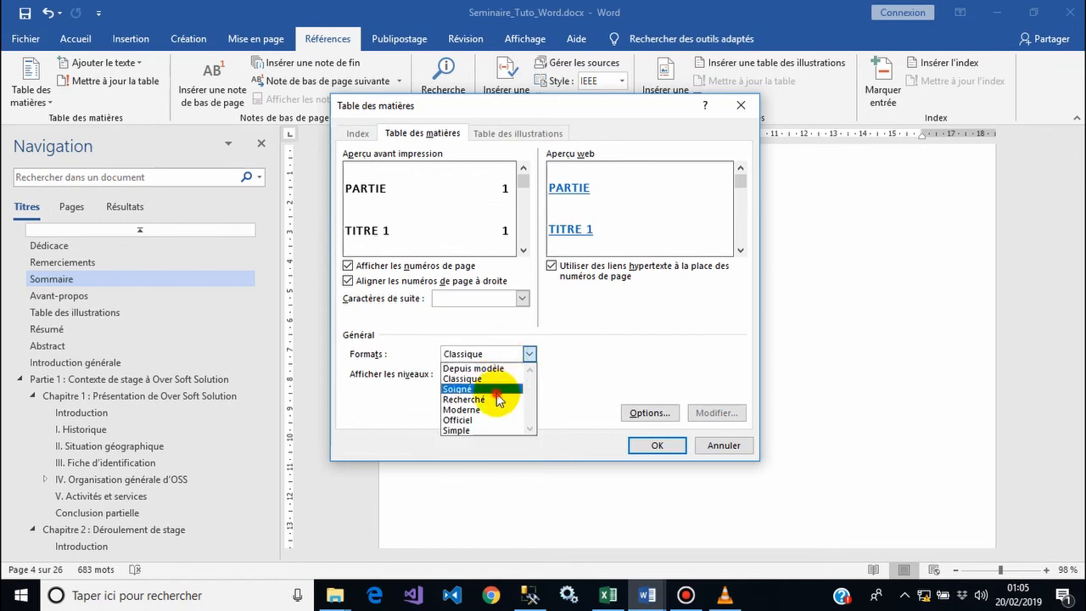
left_click(496, 389)
left_click(519, 352)
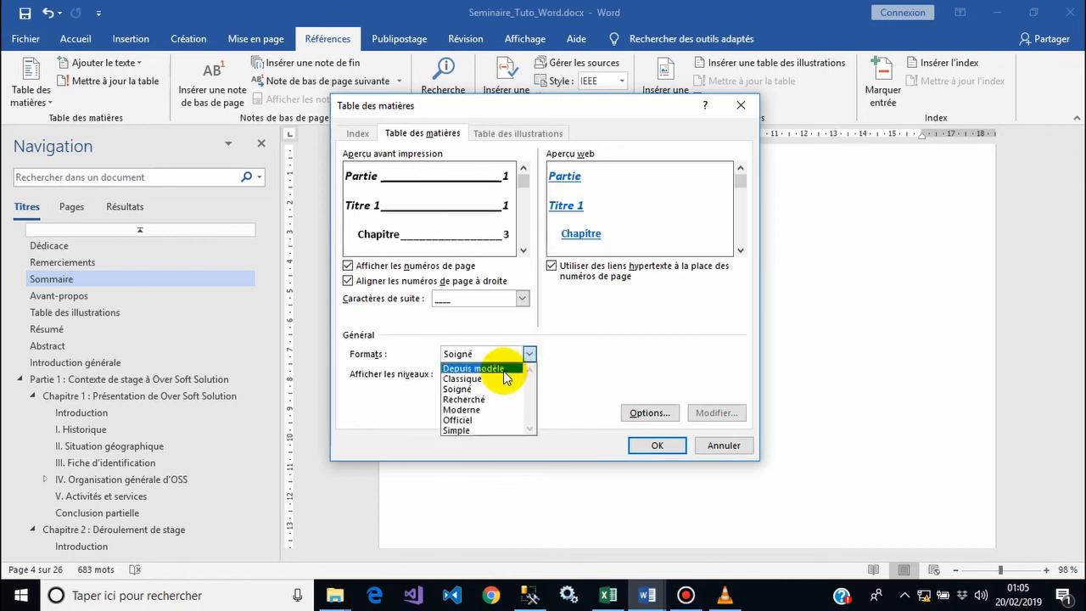
left_click(506, 370)
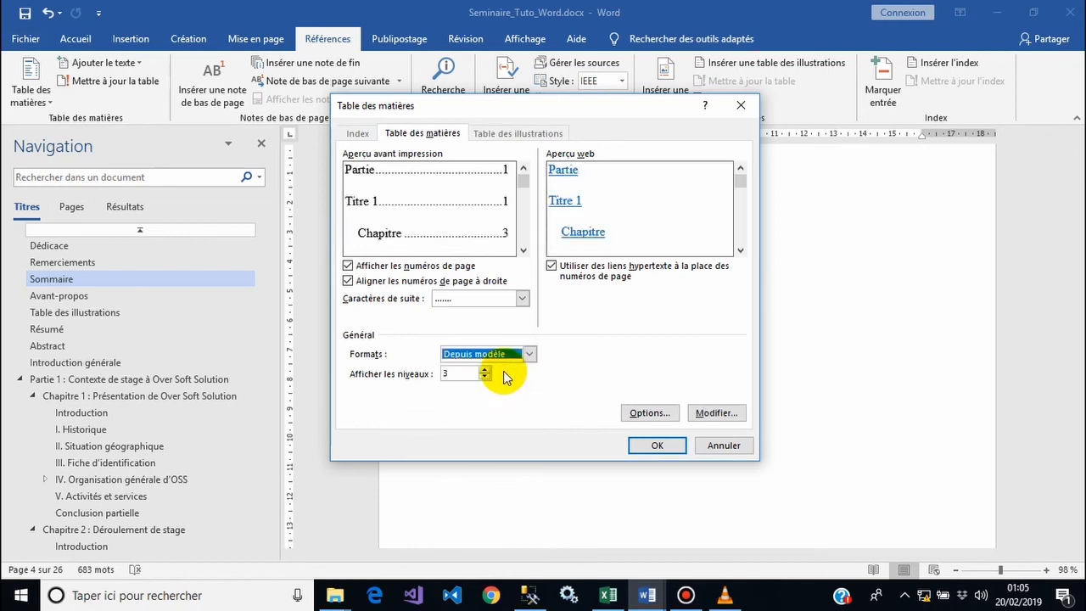
Step: Examine the levels assigned to the Chapitre, Partie and Sous-titre 1 styles in the table of contents options
left_click(659, 414)
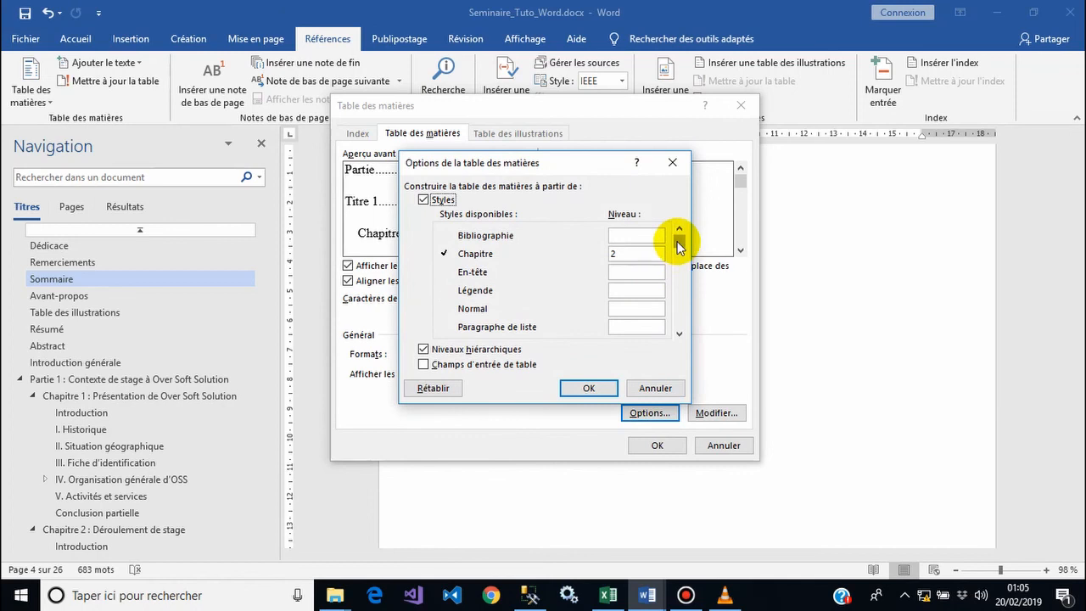
left_click_drag(678, 242, 679, 244)
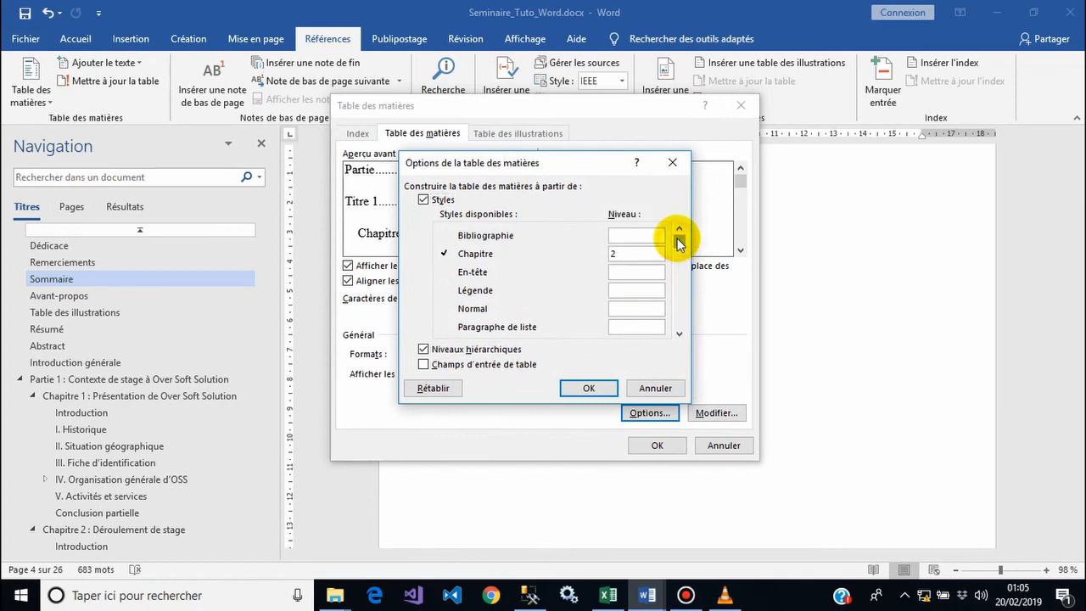
left_click(624, 255)
left_click(679, 335)
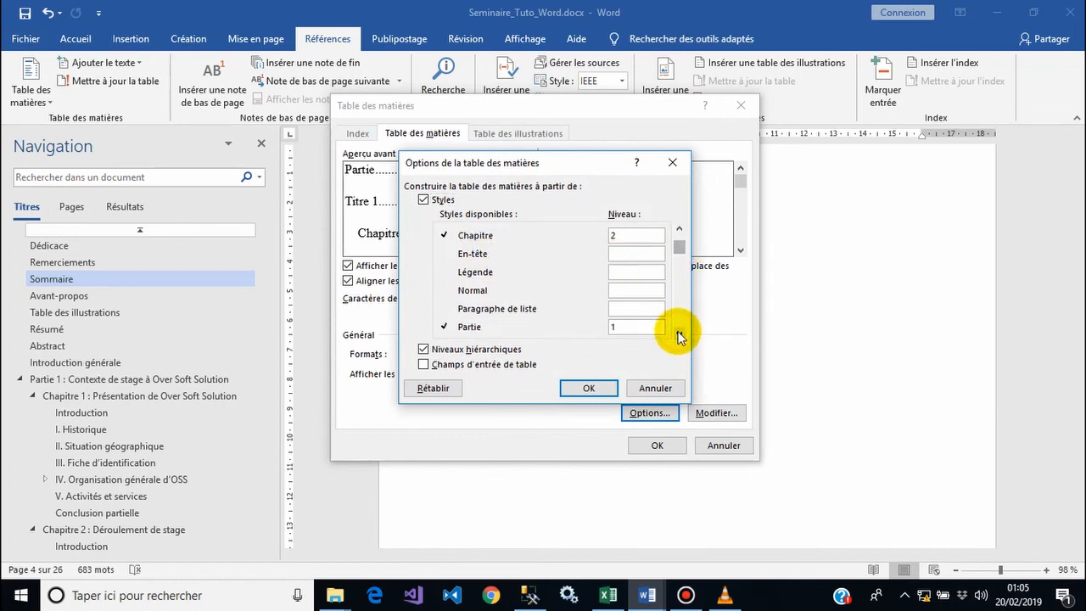
left_click(678, 334)
left_click(679, 334)
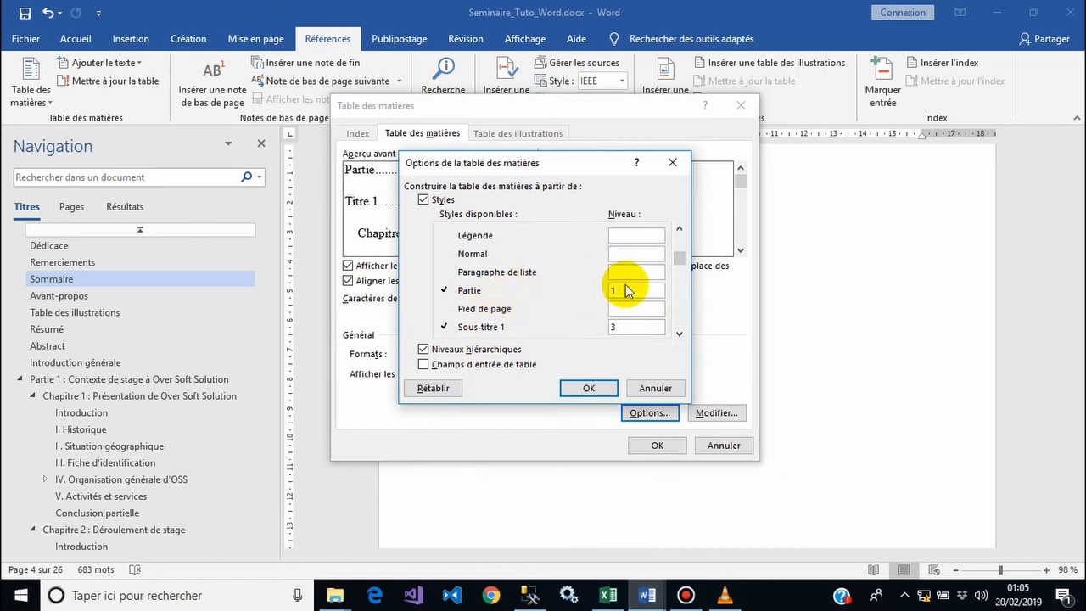
left_click(679, 334)
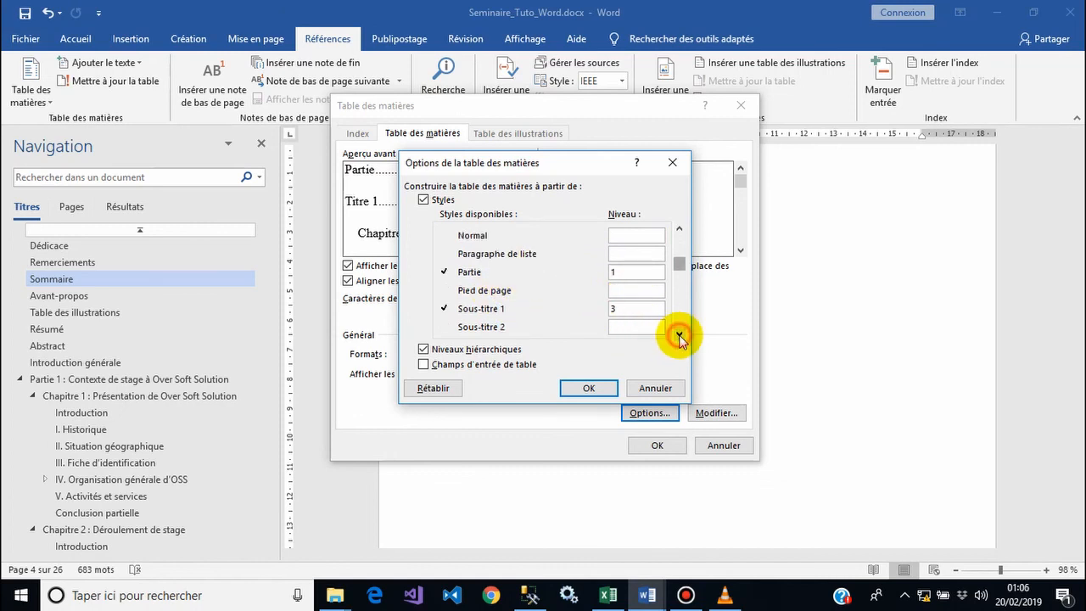
left_click(678, 335)
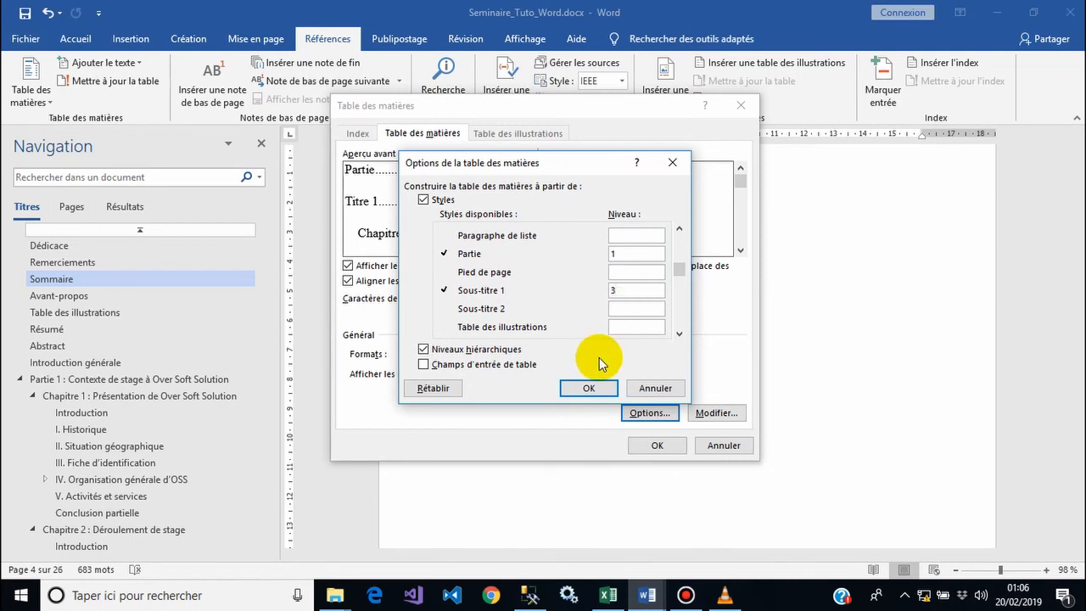
Step: Clear the levels of the Titre 1, Titre 2 and Titre 3 styles to exclude them from the table of contents
left_click(679, 334)
left_click(678, 334)
left_click(678, 334)
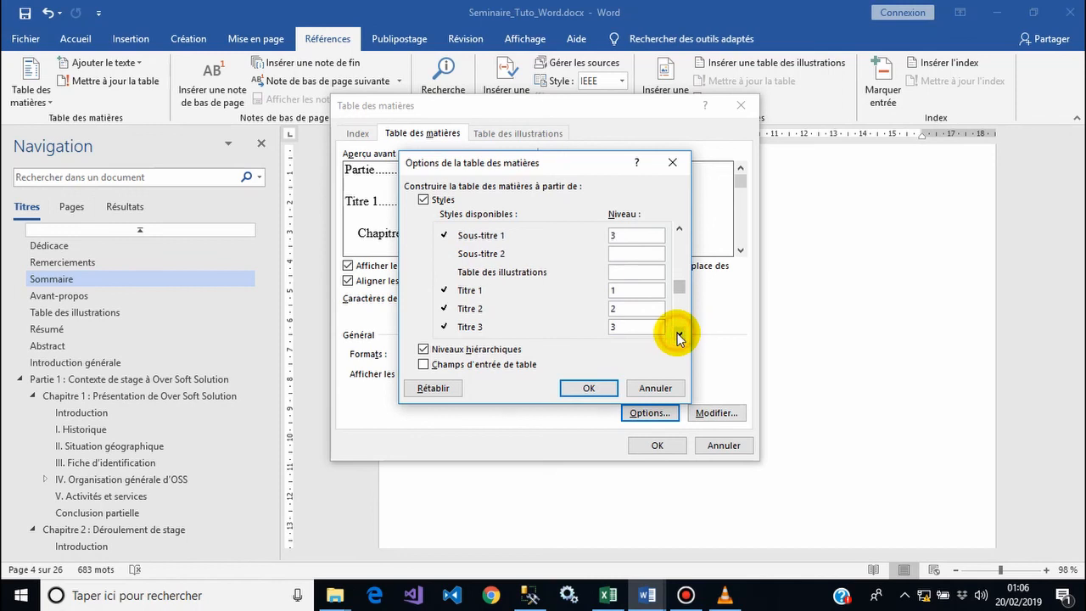
left_click(679, 335)
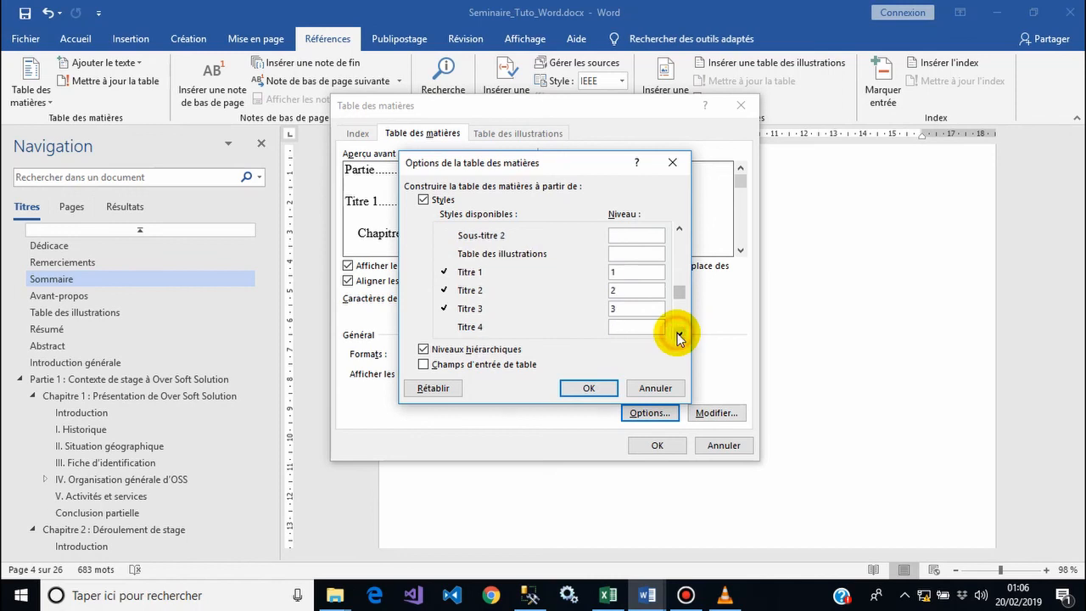
left_click(624, 273)
key("BackSpace")
left_click(627, 289)
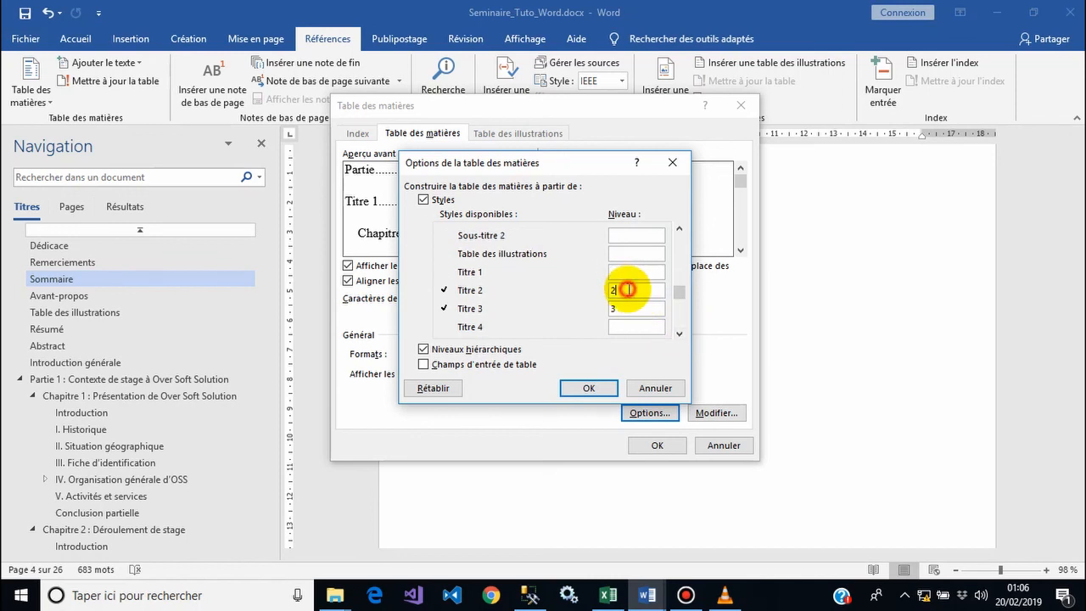
key("BackSpace")
left_click(627, 309)
key("BackSpace")
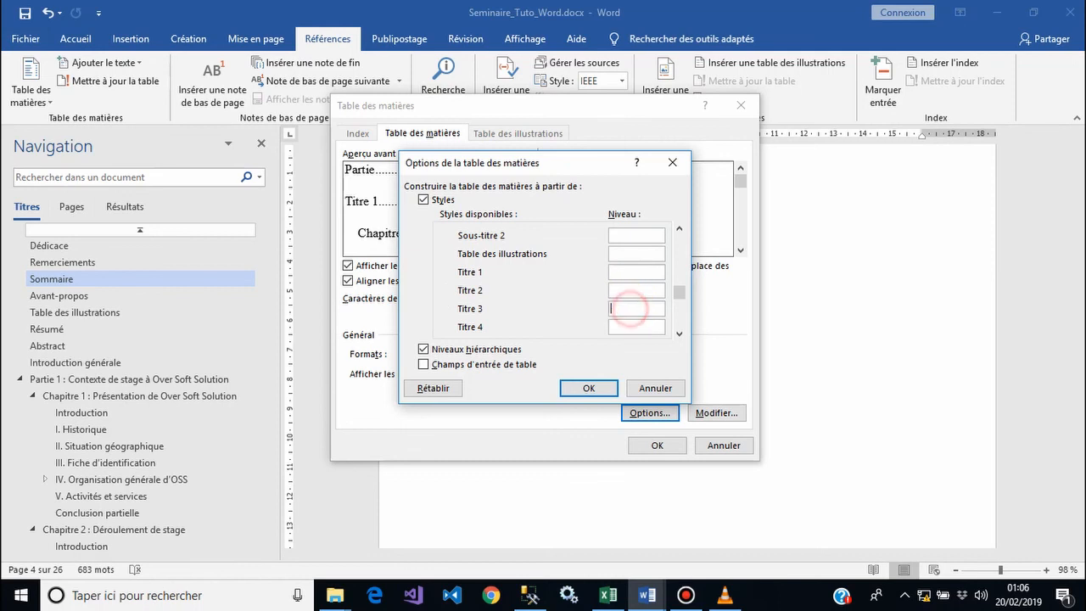
left_click(679, 333)
left_click(678, 333)
left_click(679, 334)
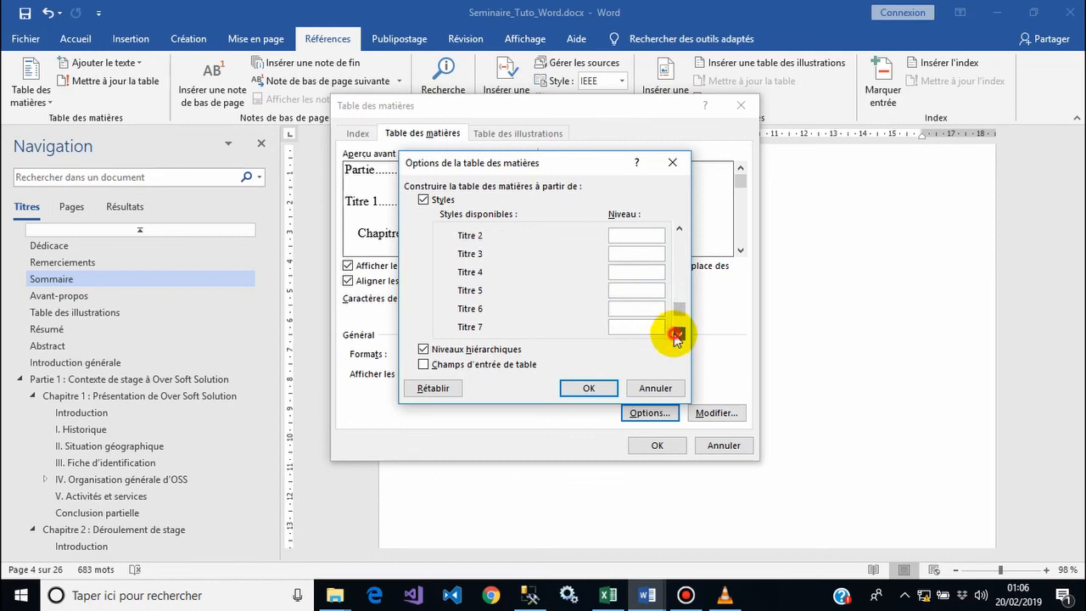
left_click(676, 336)
left_click(677, 335)
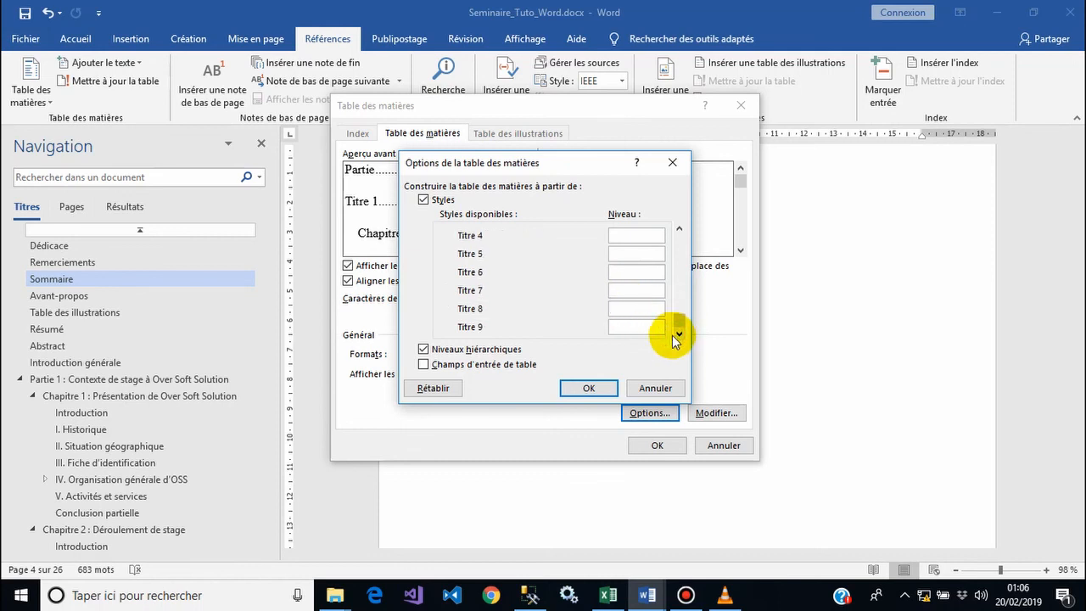
left_click(589, 390)
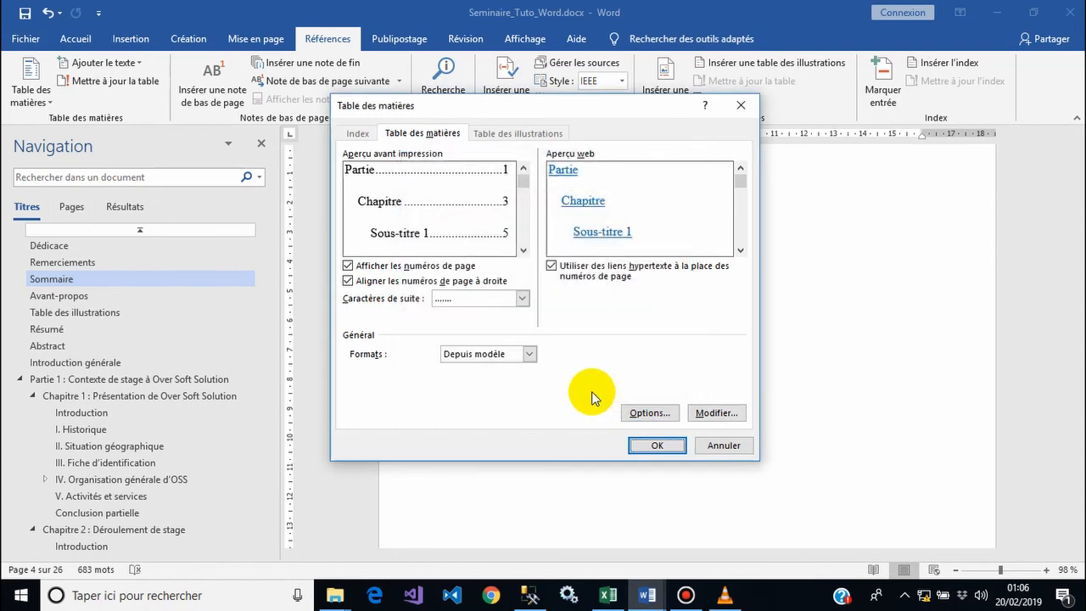
left_click(648, 413)
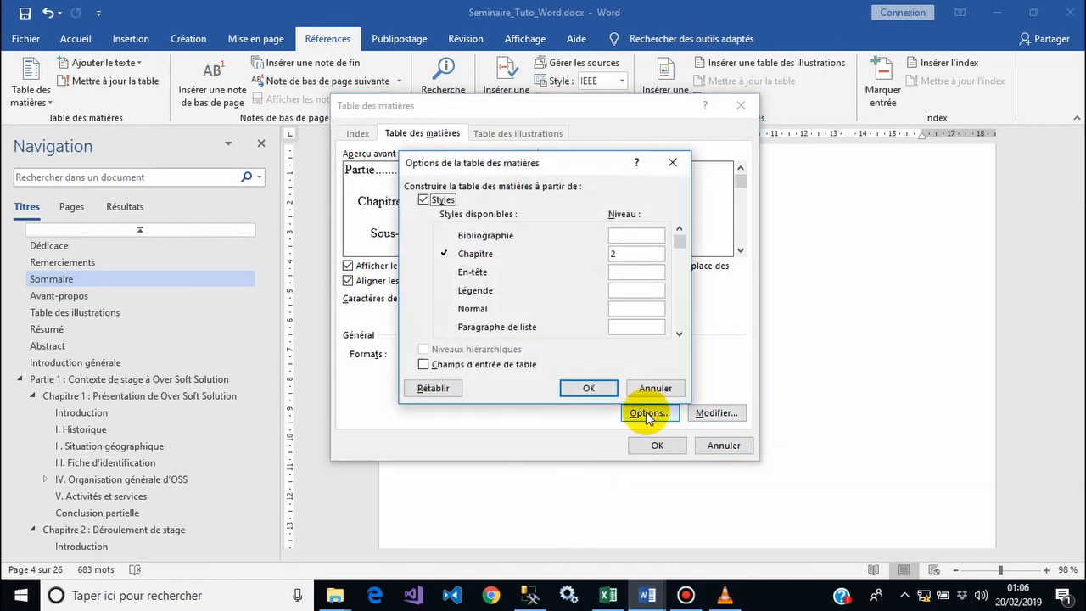
left_click(589, 388)
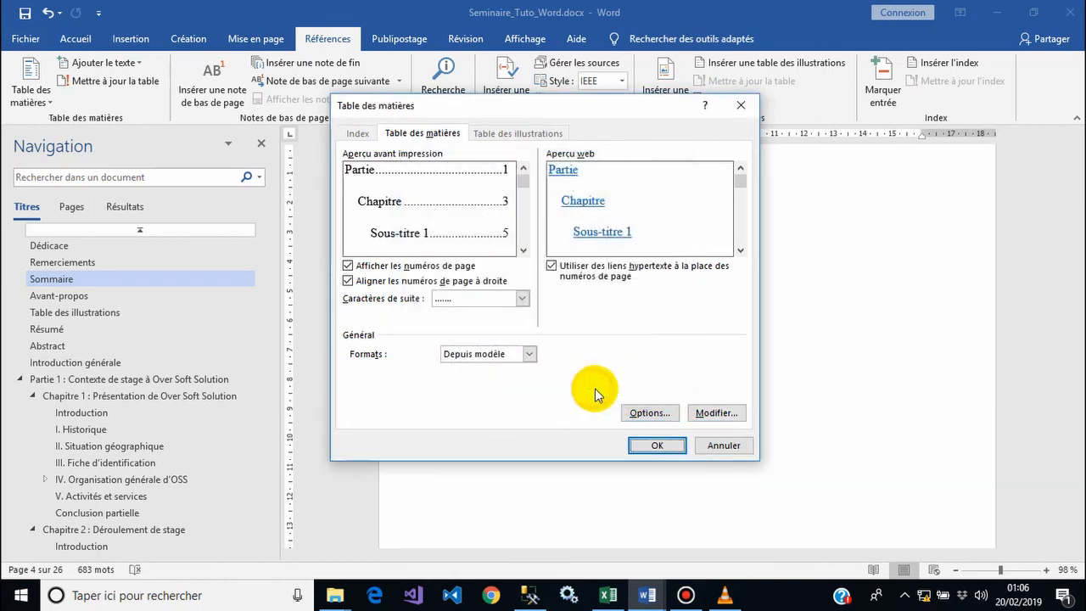
Step: Make the TM 1 style of the table of contents bold
left_click(721, 413)
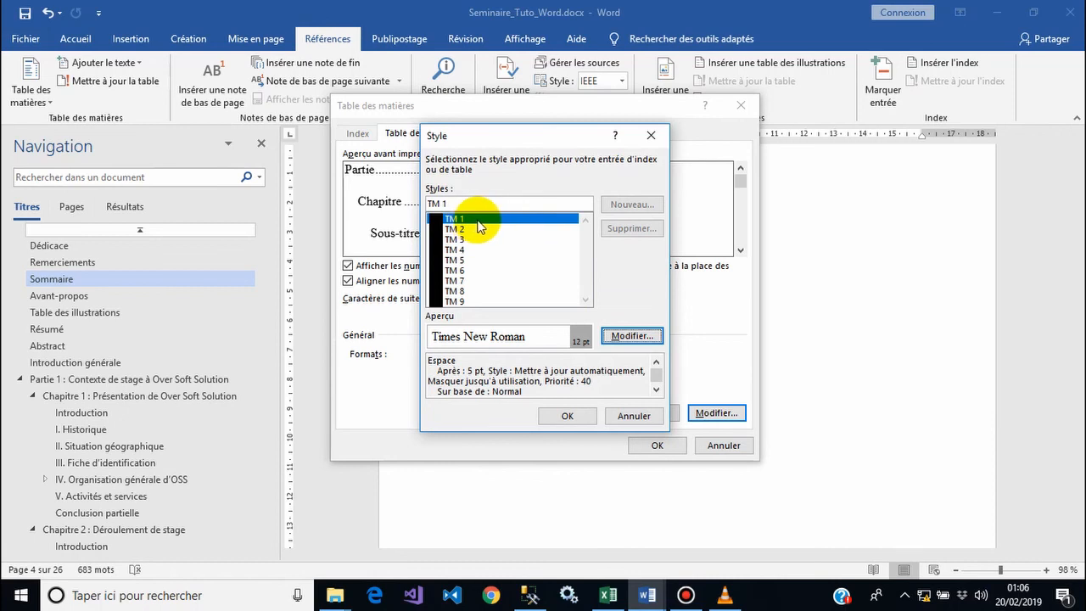
left_click(619, 337)
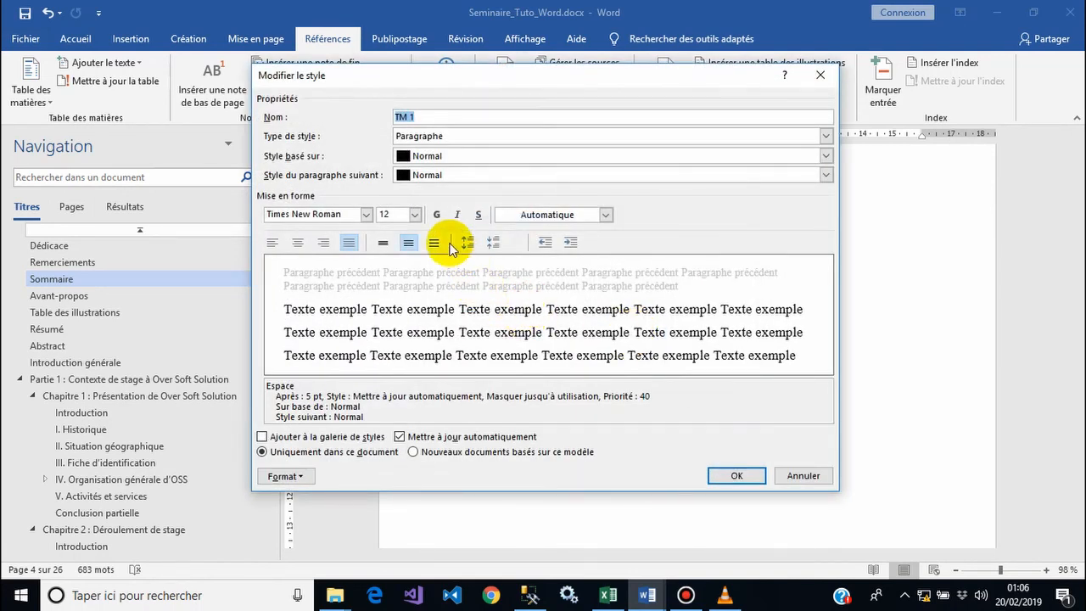
left_click(437, 213)
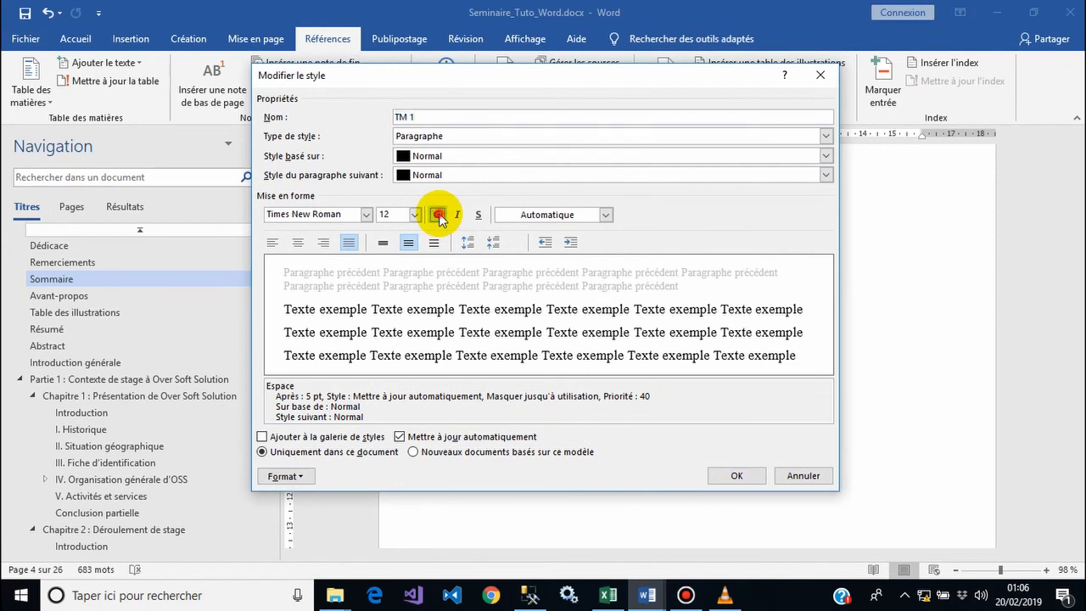
left_click(736, 476)
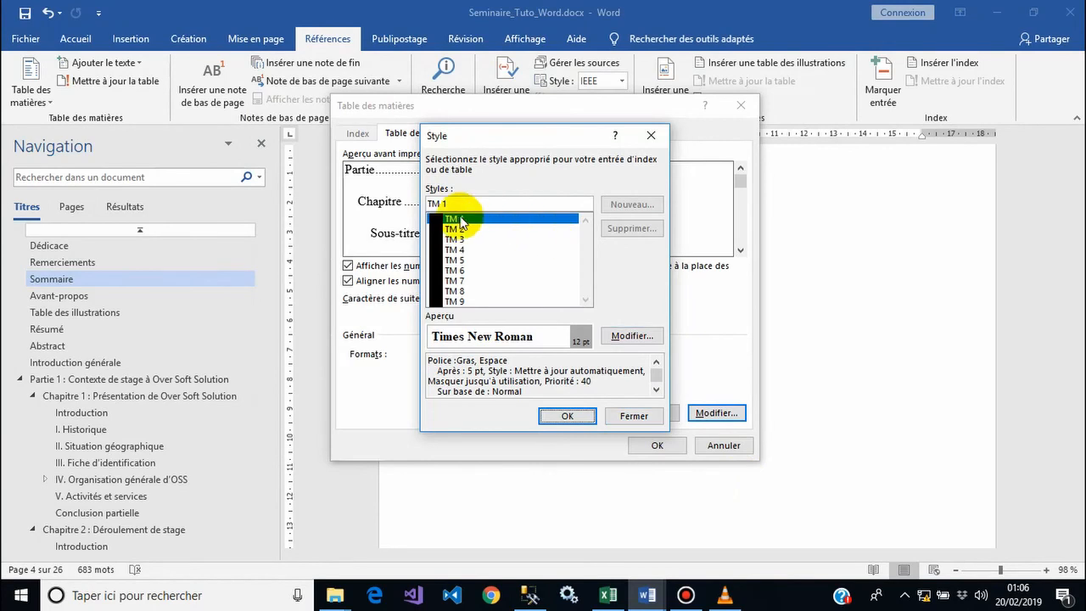
Step: Review the formatting of the TM 2 style and accept it as is
left_click(457, 229)
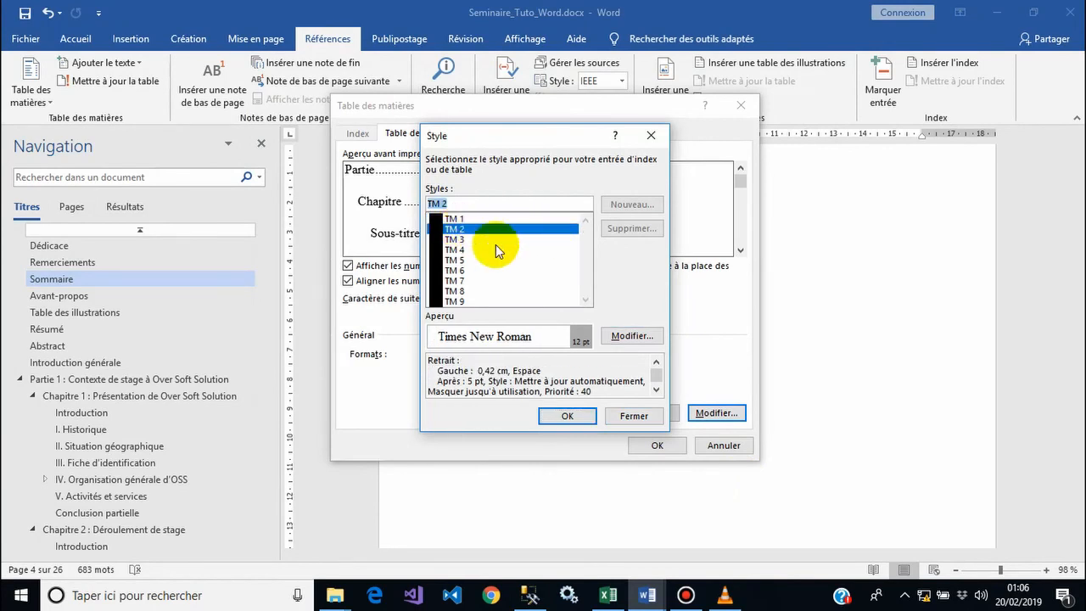
left_click(631, 336)
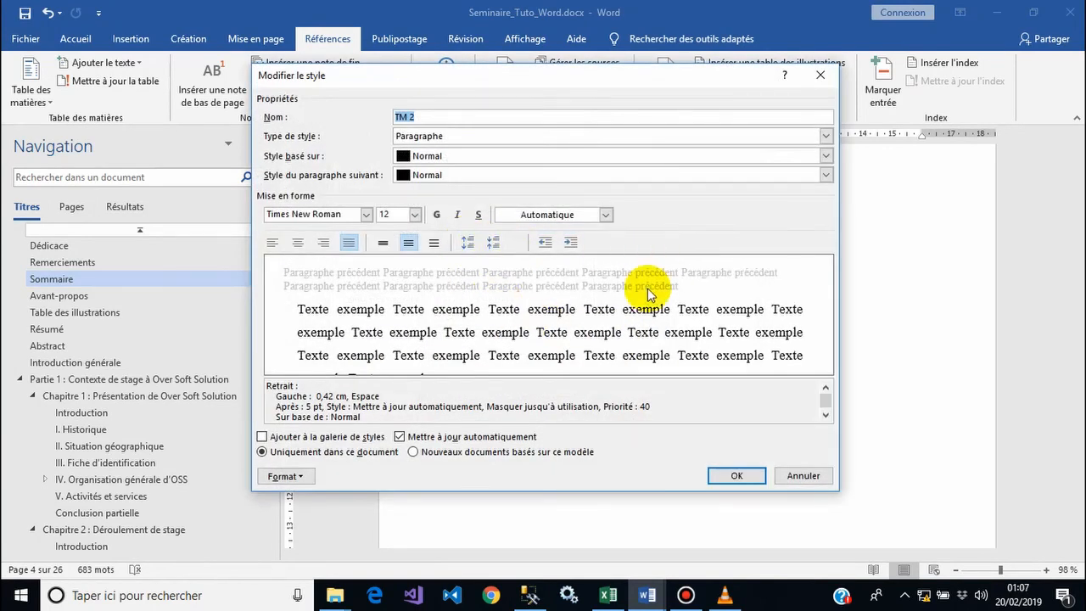
left_click(734, 478)
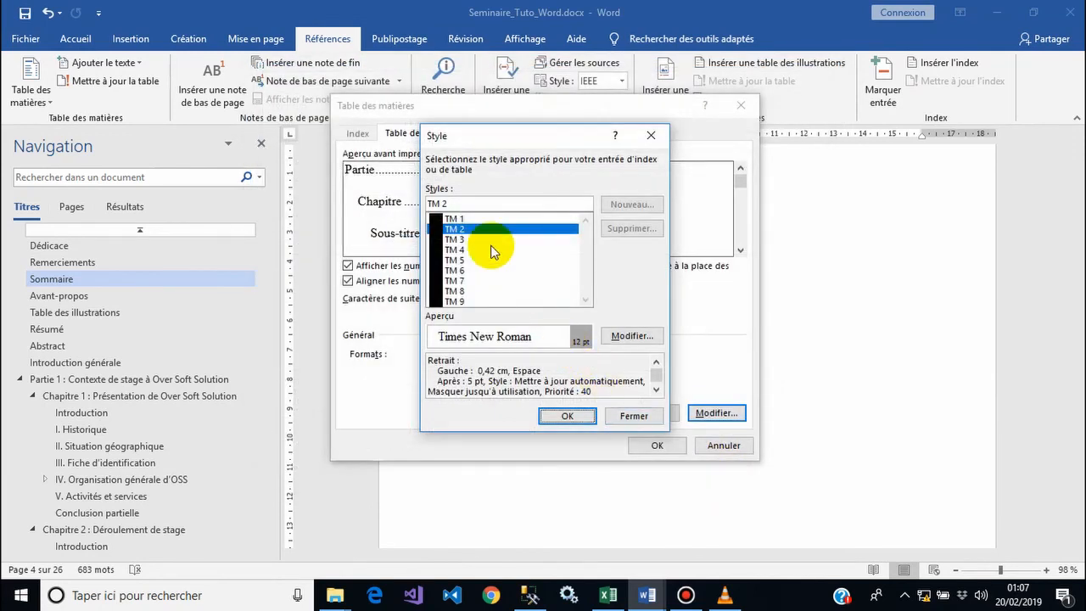
Step: Set the TM 3 style's font size to 11 and apply the table of contents style changes
left_click(456, 240)
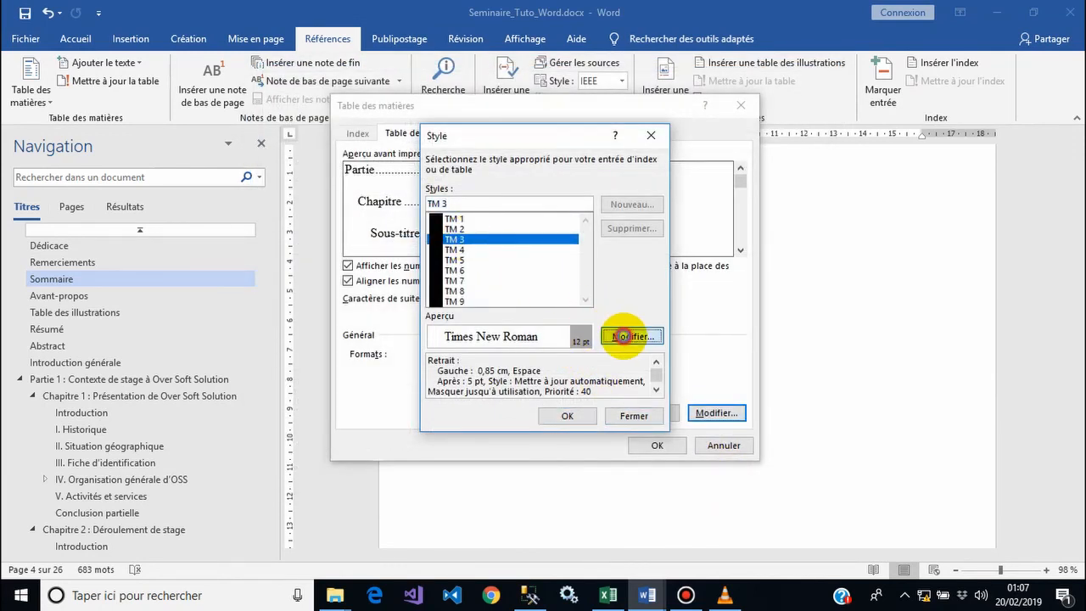
left_click(629, 335)
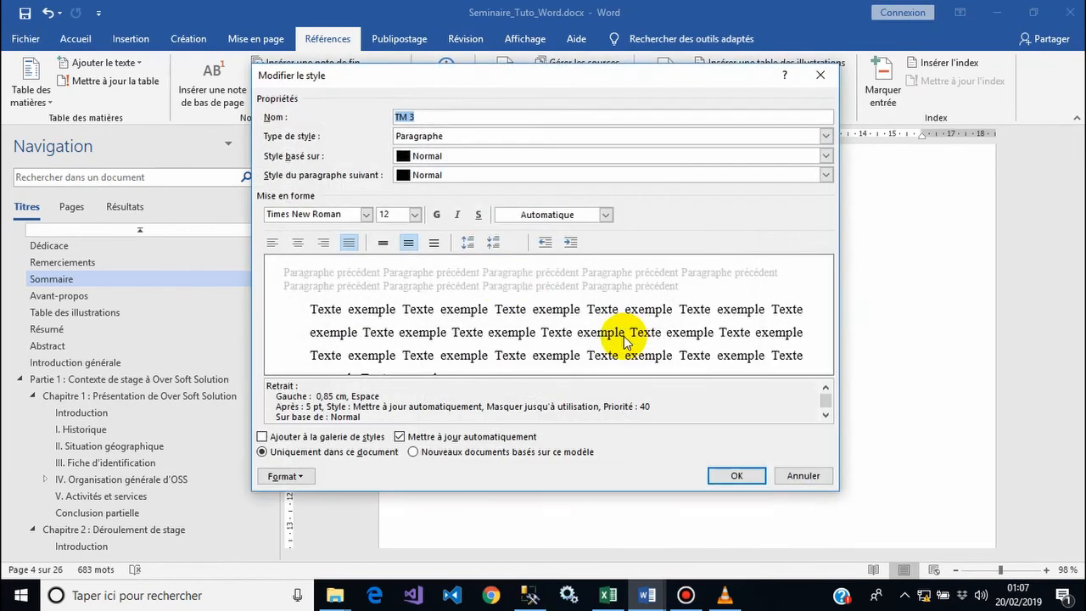
left_click(415, 214)
left_click(415, 215)
left_click(415, 214)
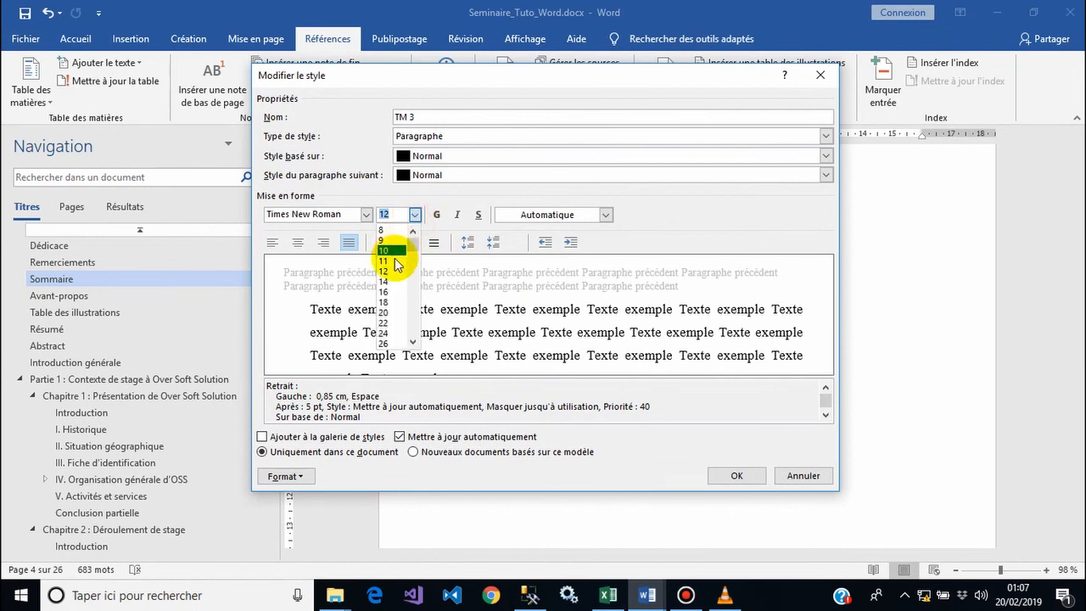
left_click(390, 260)
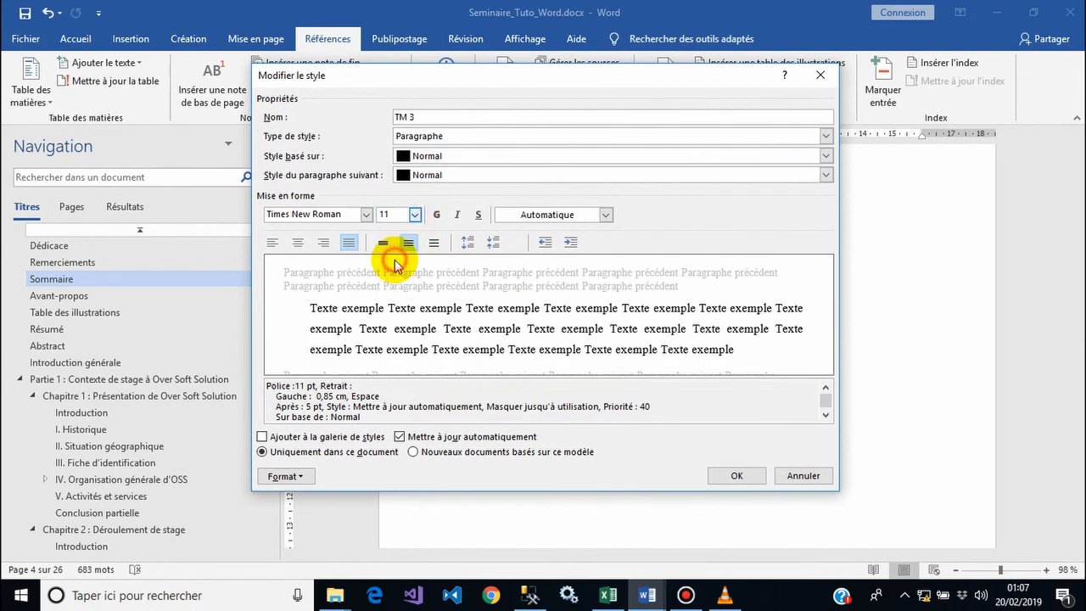
left_click(747, 479)
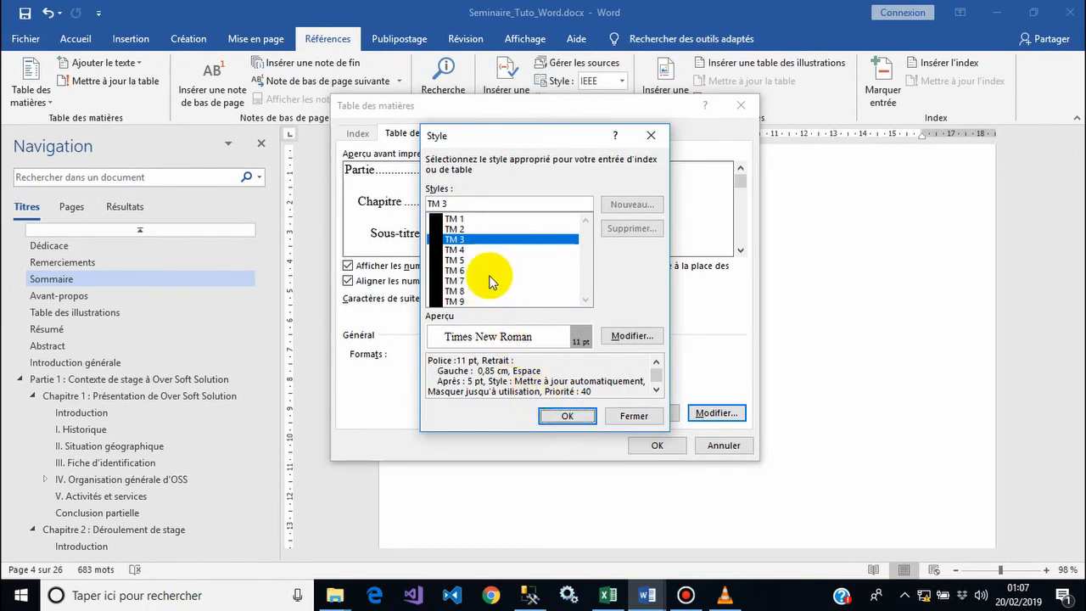
left_click(564, 416)
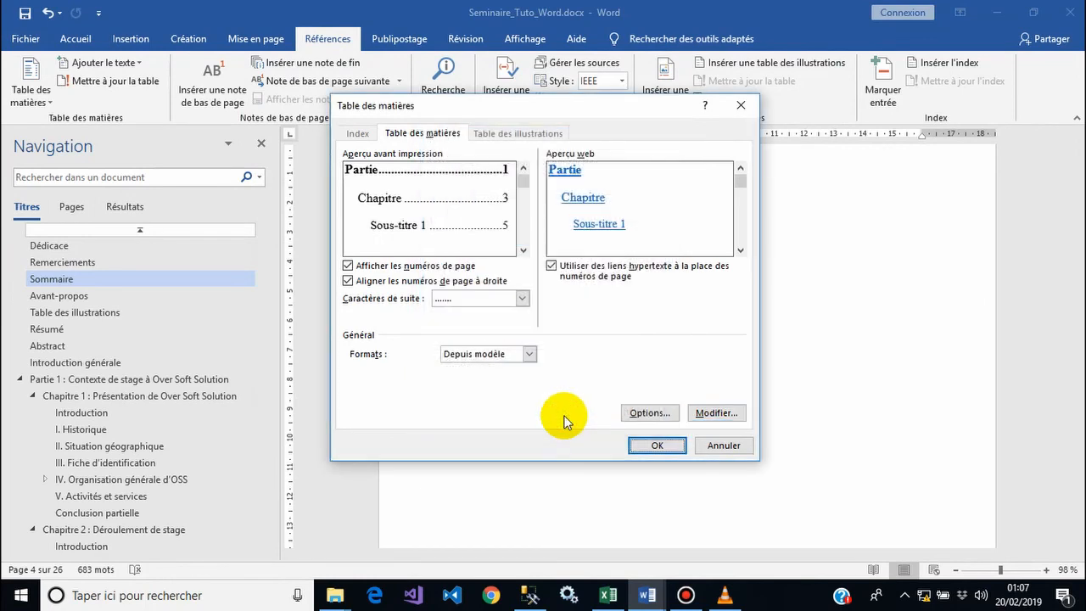
Step: Insert the configured table of contents under the "Sommaire" heading and save the document after reviewing its entries
left_click(658, 446)
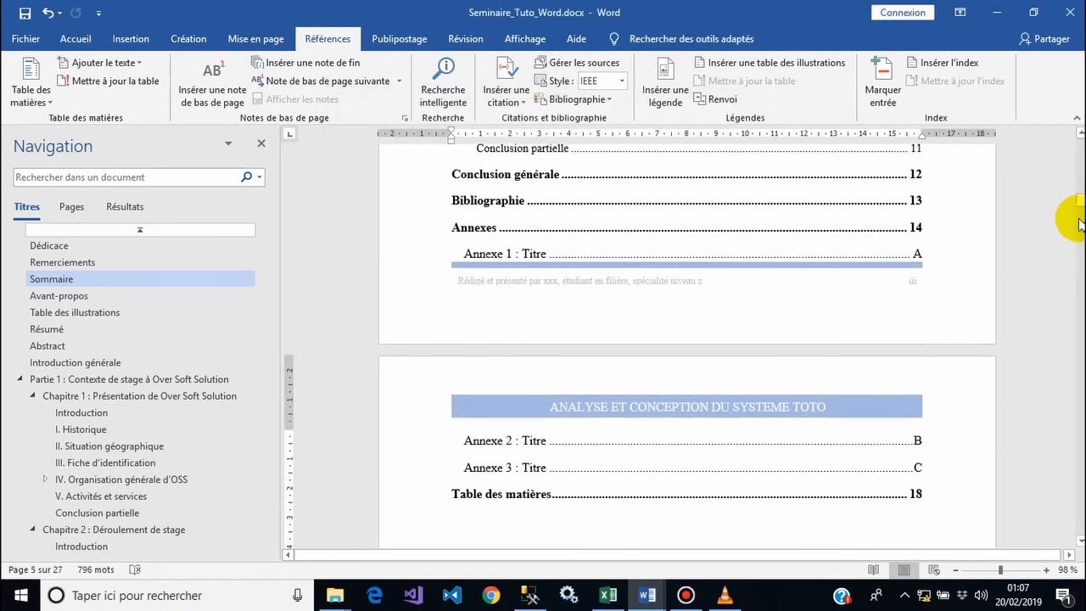
left_click_drag(1080, 204, 1080, 195)
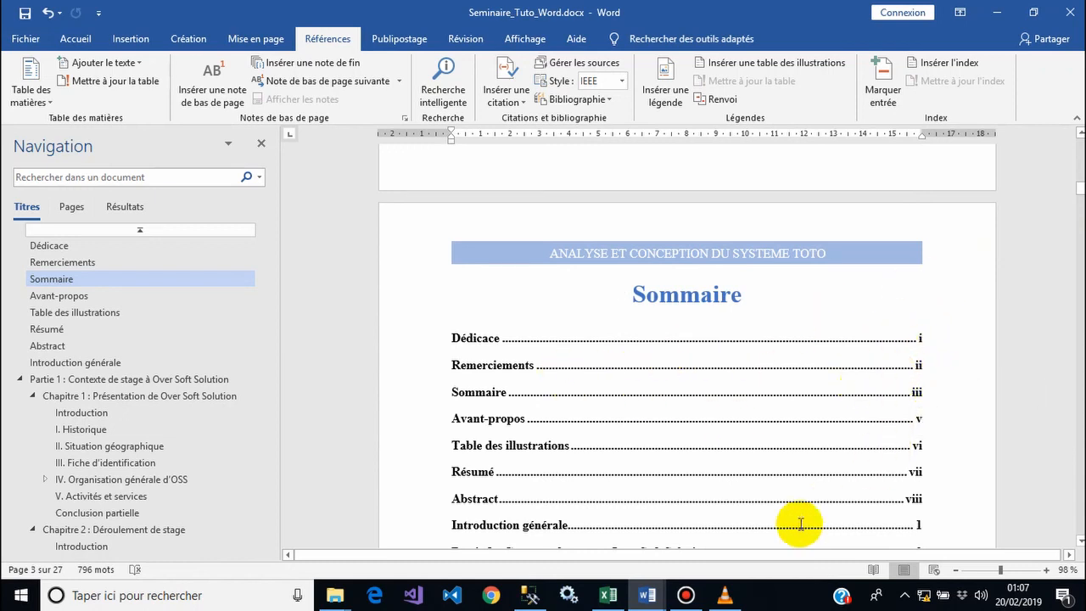
left_click(536, 525)
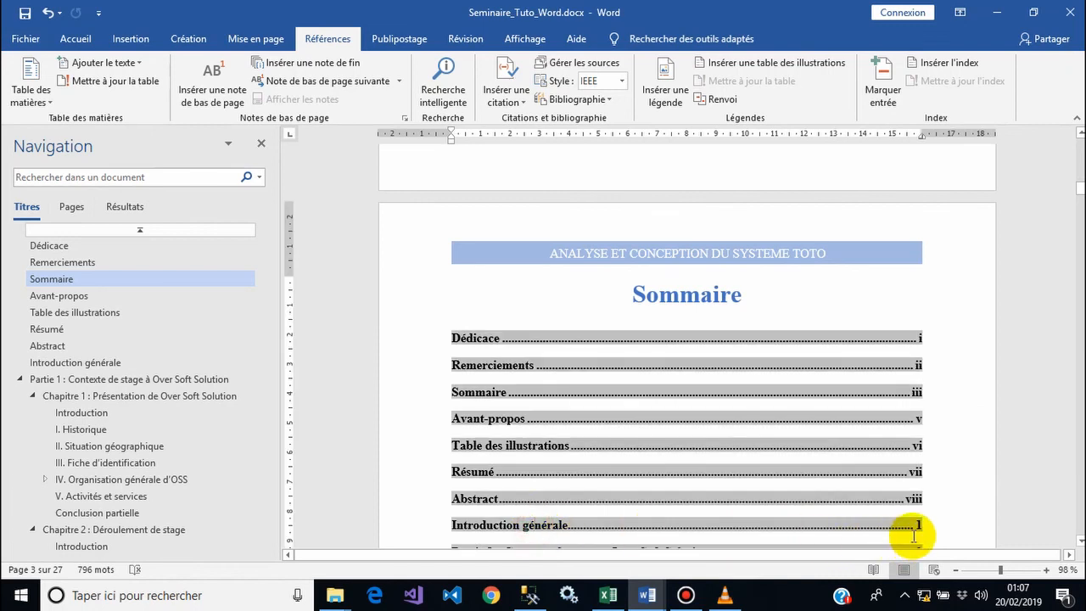
left_click_drag(1080, 188, 1080, 197)
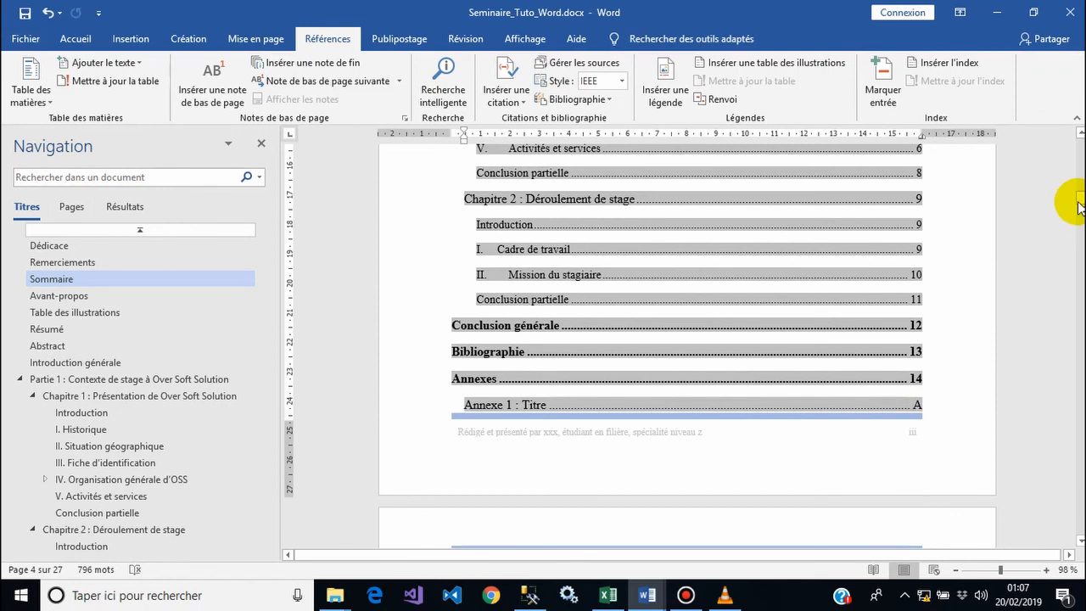
left_click_drag(1080, 202, 1080, 201)
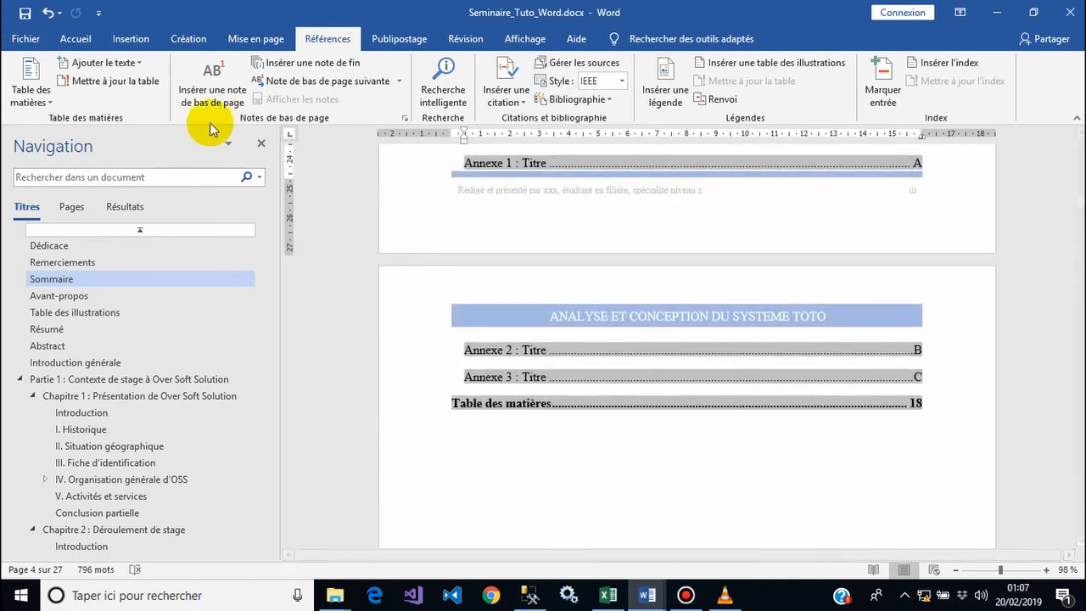
left_click(26, 14)
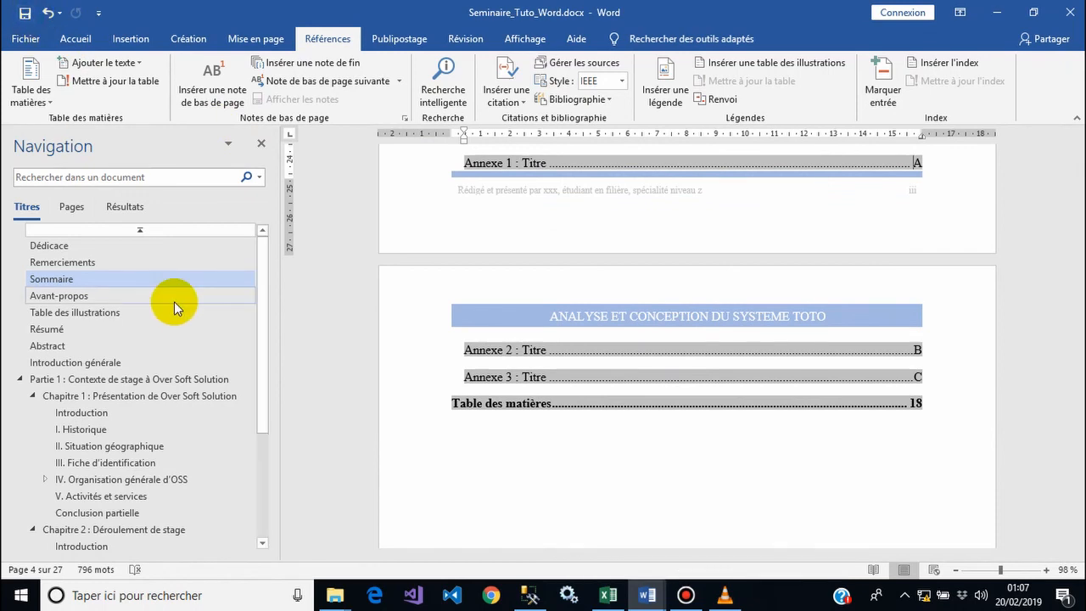
Step: Open the options for a custom table of contents on the empty line under the "Table des matières" heading
left_click_drag(262, 303, 274, 443)
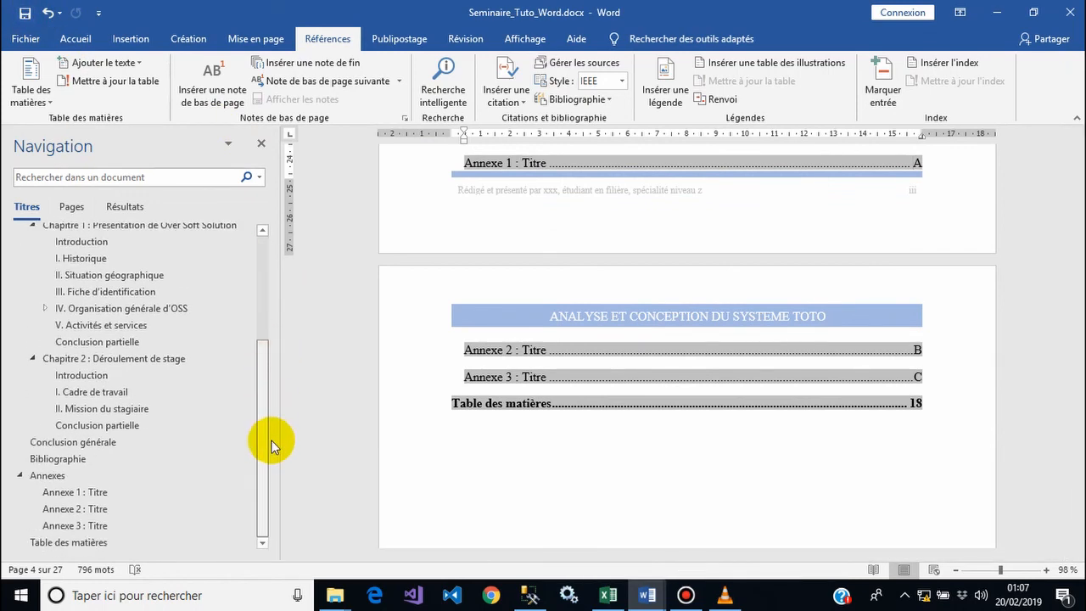
left_click(96, 542)
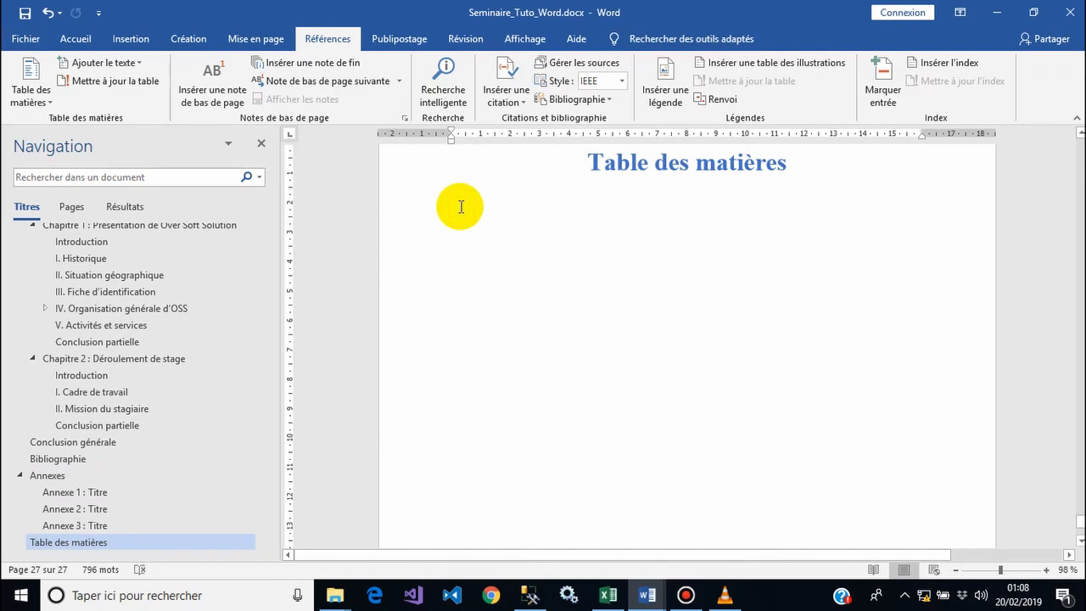
left_click(31, 102)
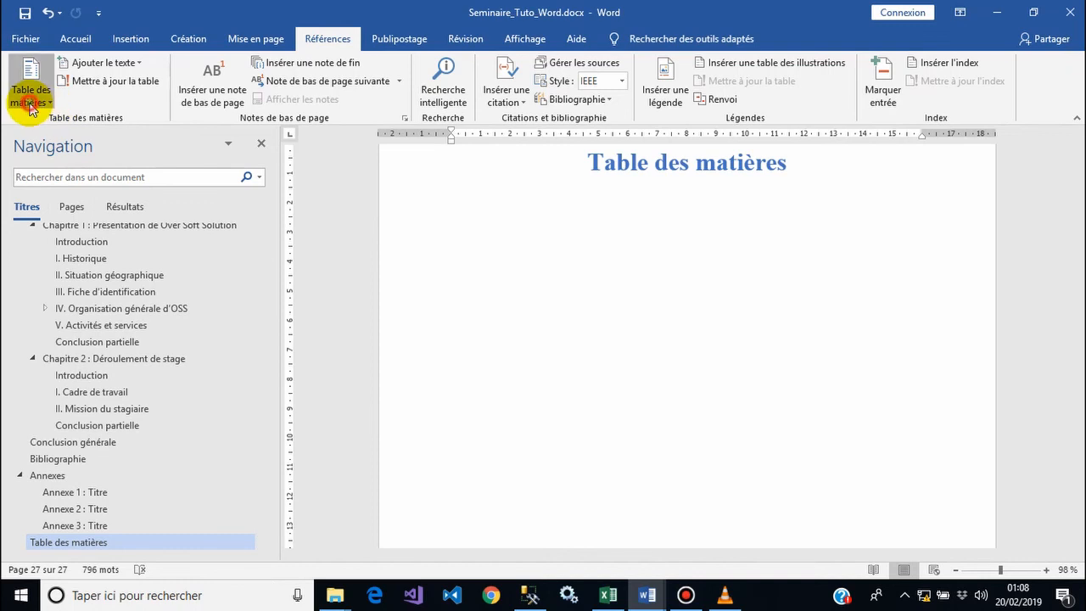
left_click(323, 37)
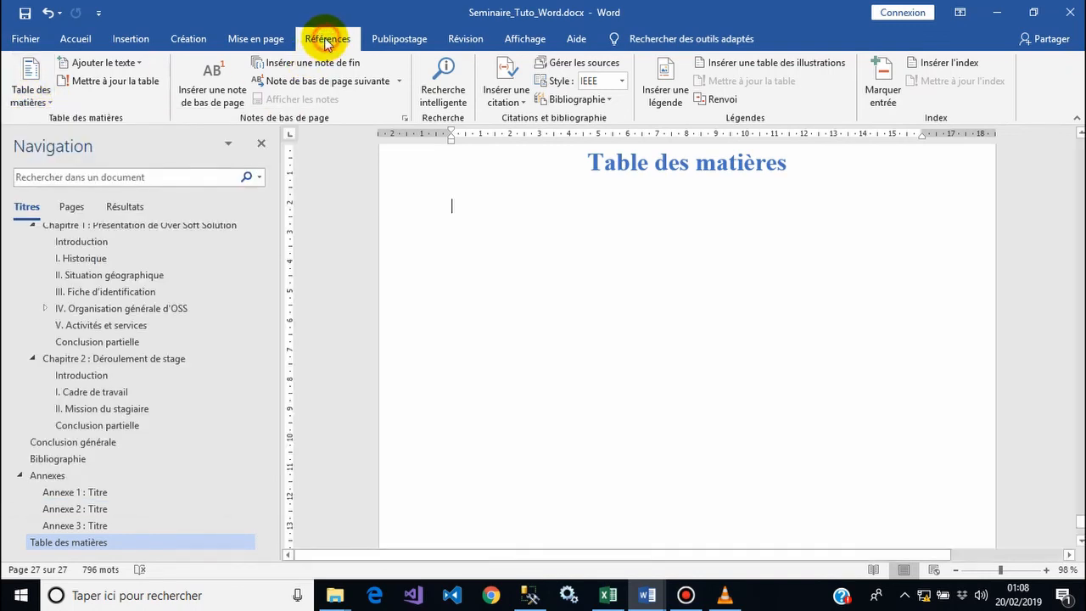
left_click(37, 103)
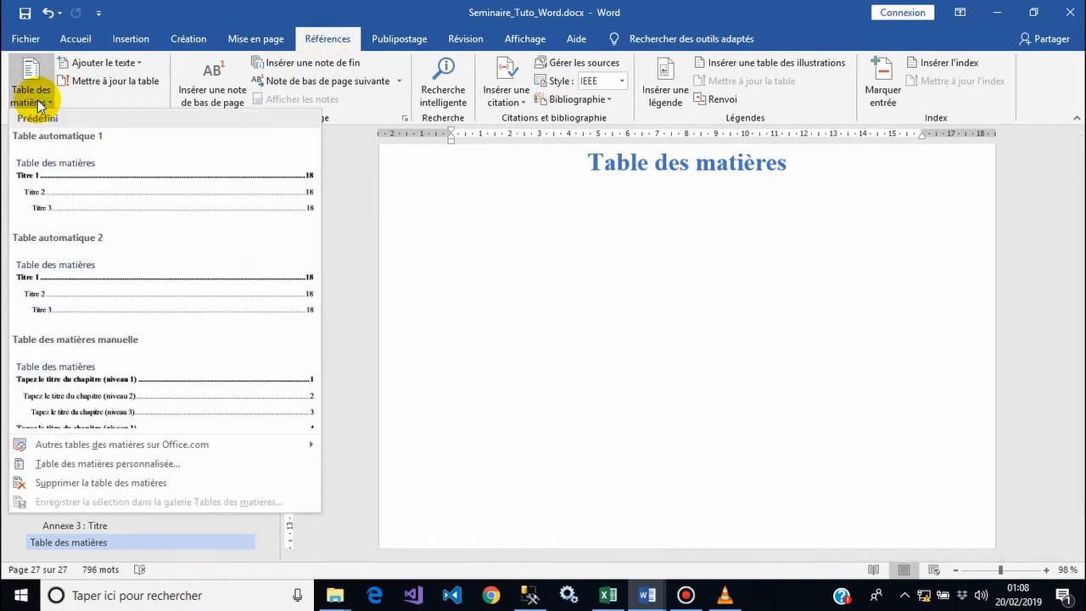
left_click(100, 467)
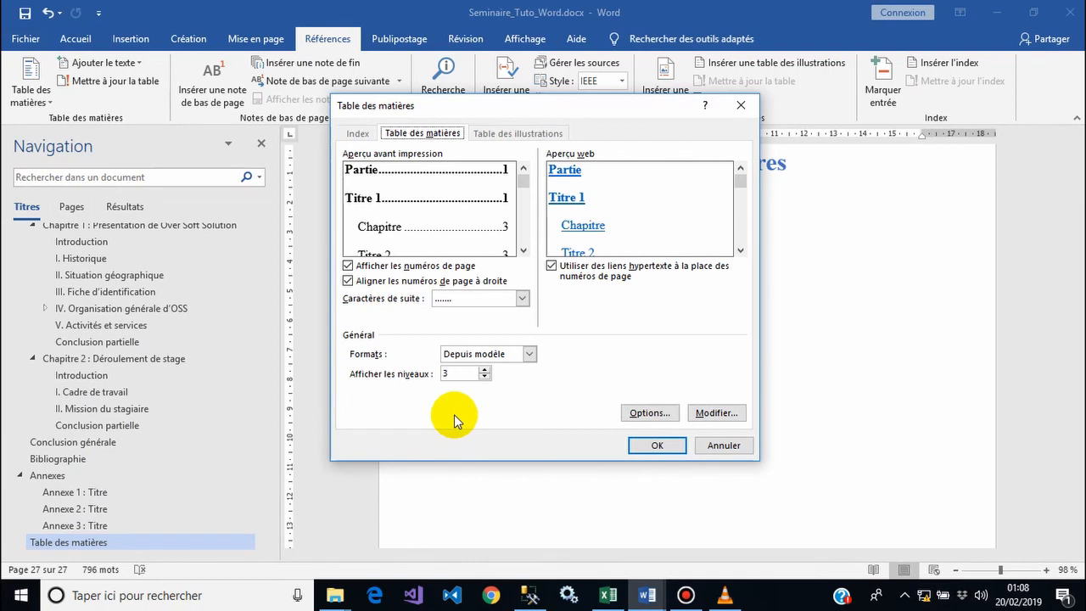
left_click(650, 414)
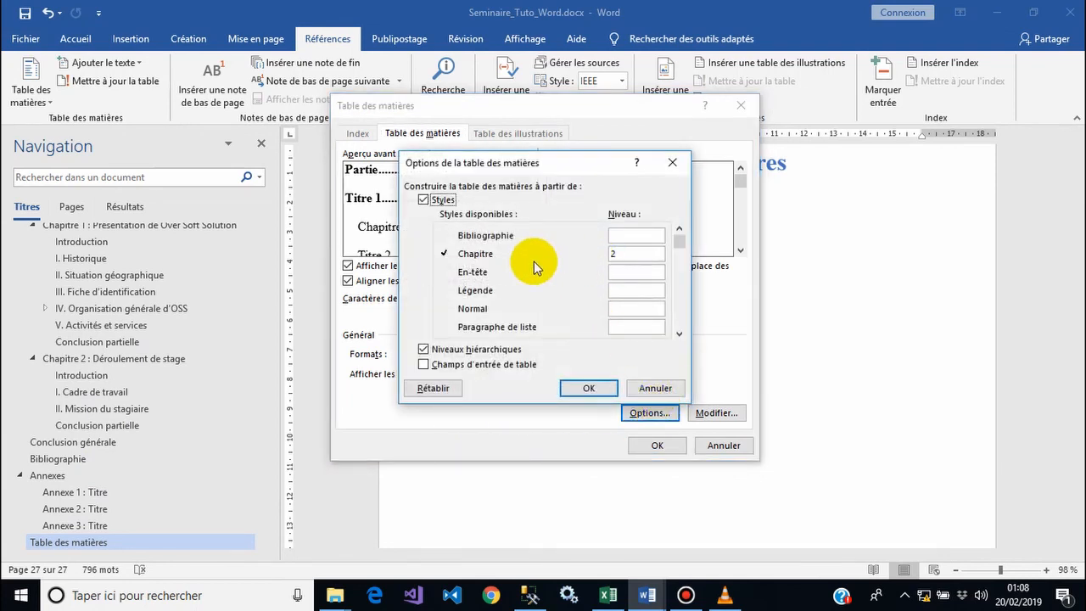
Step: Assign level 4 to the Sous-titre 2 style in the table of contents options
left_click(679, 338)
left_click(679, 337)
left_click(679, 338)
left_click(679, 338)
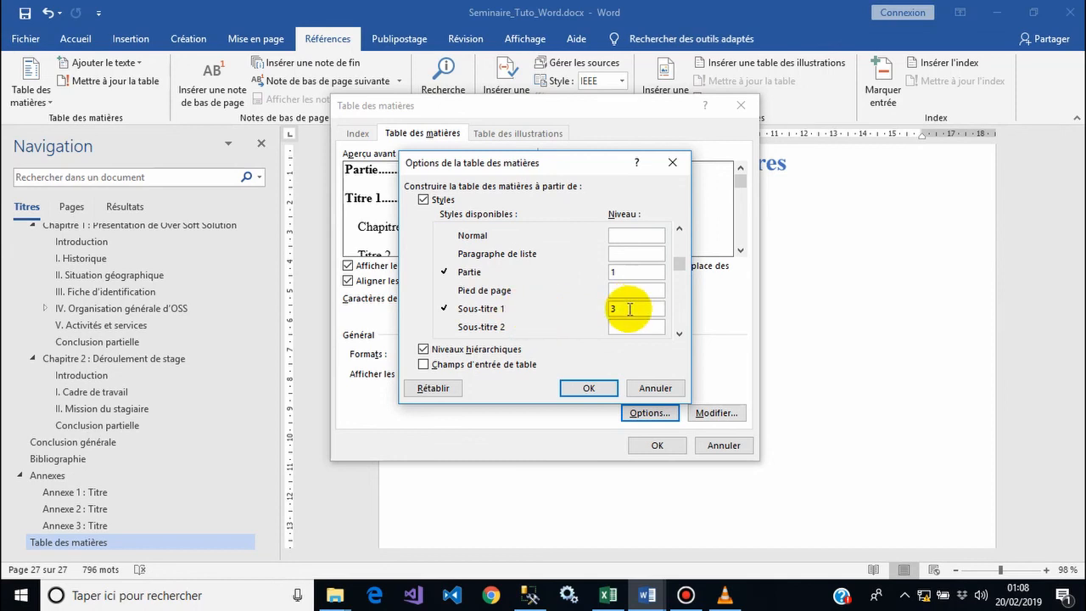
left_click(679, 333)
left_click(679, 334)
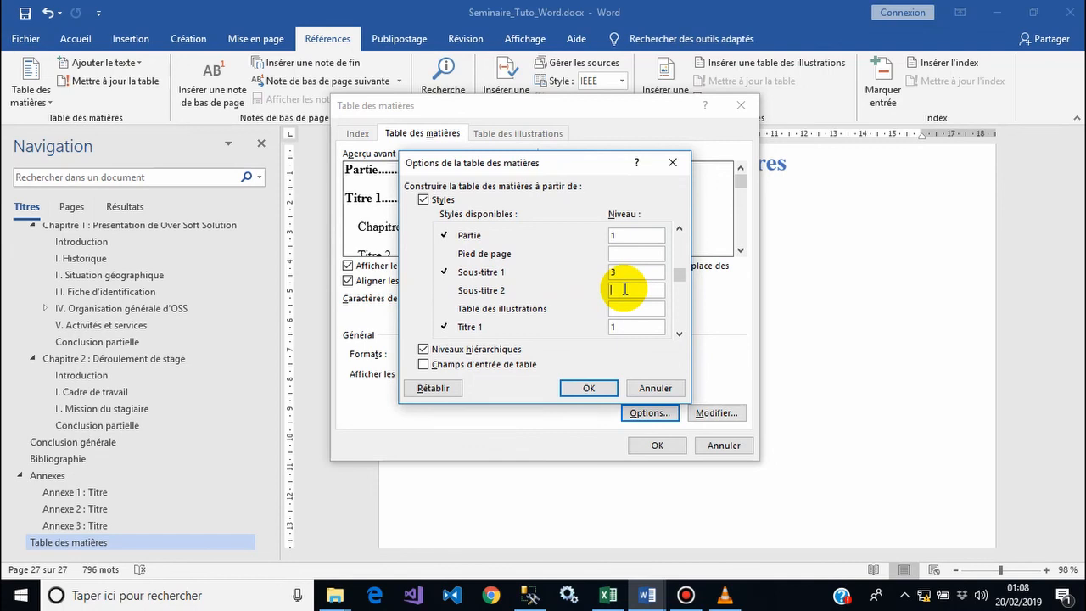
type("4")
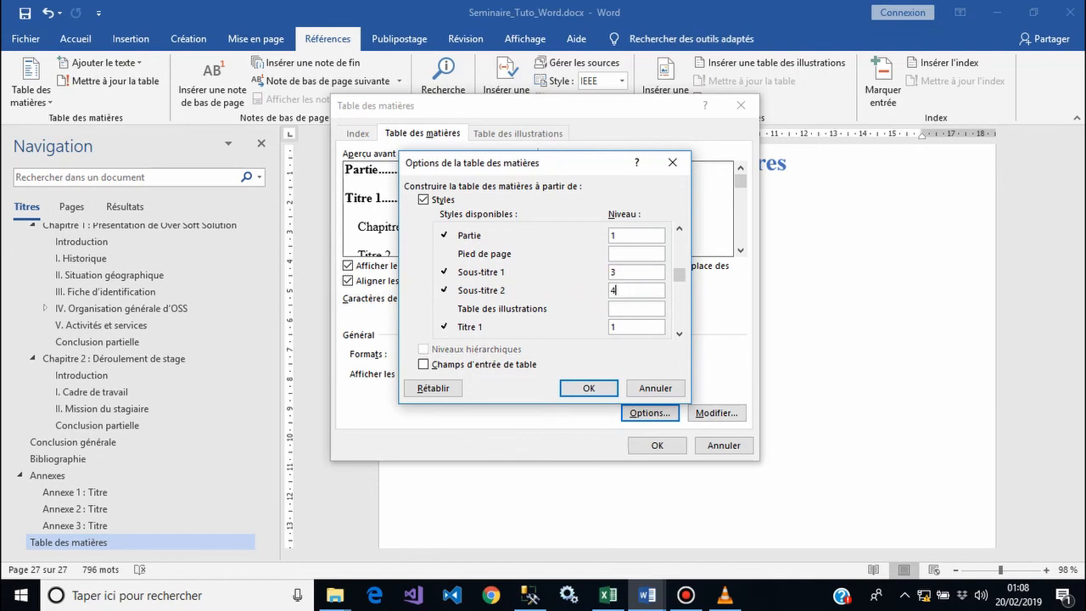
Step: Clear the levels of the Titre 1, Titre 2 and Titre 3 styles and check the remaining styles
left_click(680, 334)
left_click(680, 333)
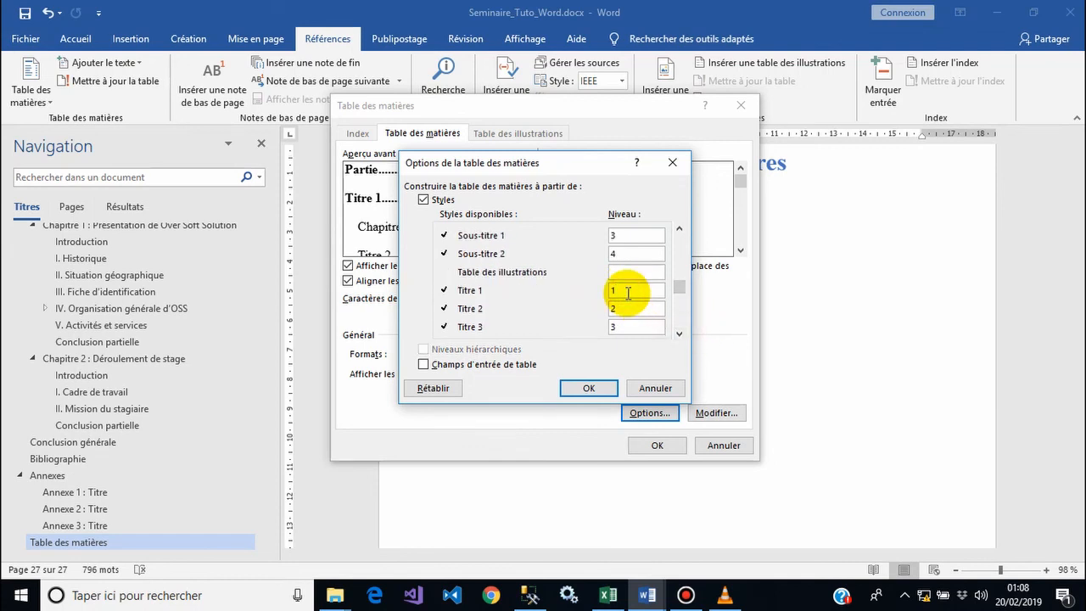
key("BackSpace")
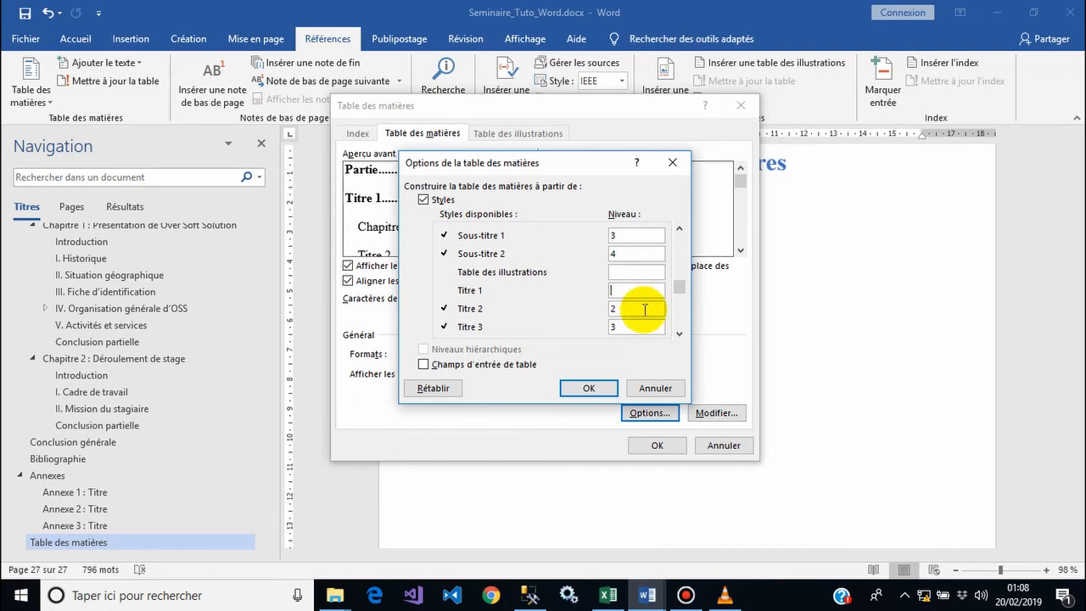
key("BackSpace")
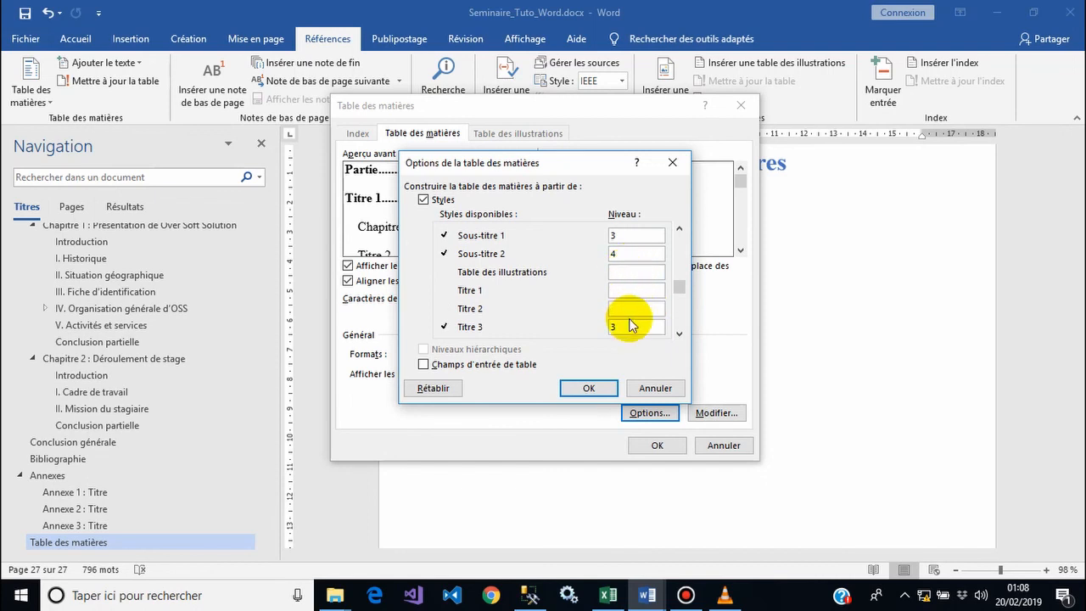
key("BackSpace")
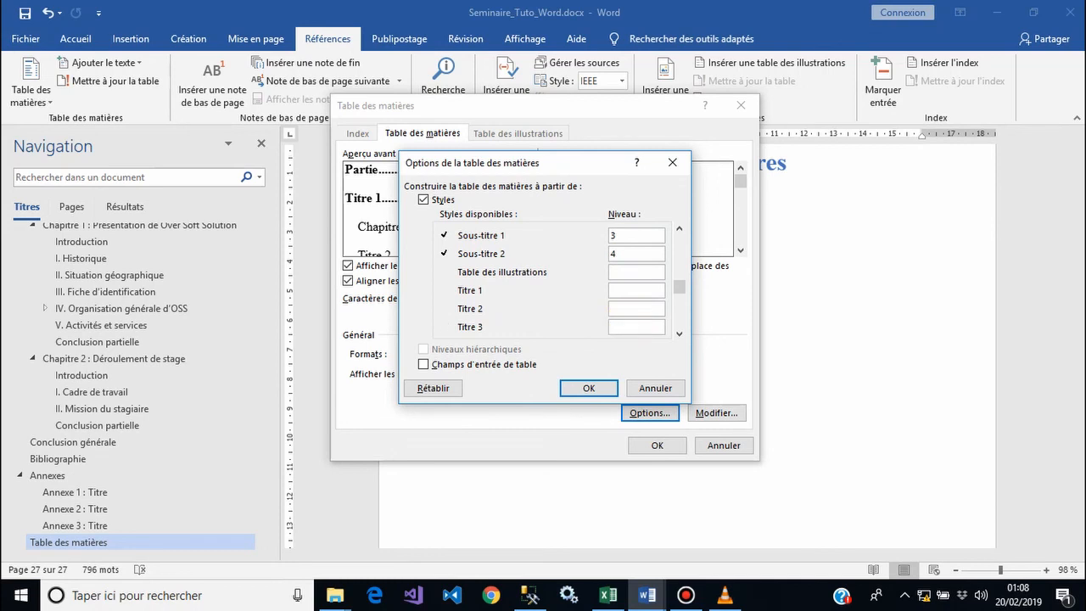
left_click(679, 333)
left_click(679, 333)
left_click(678, 334)
left_click(678, 333)
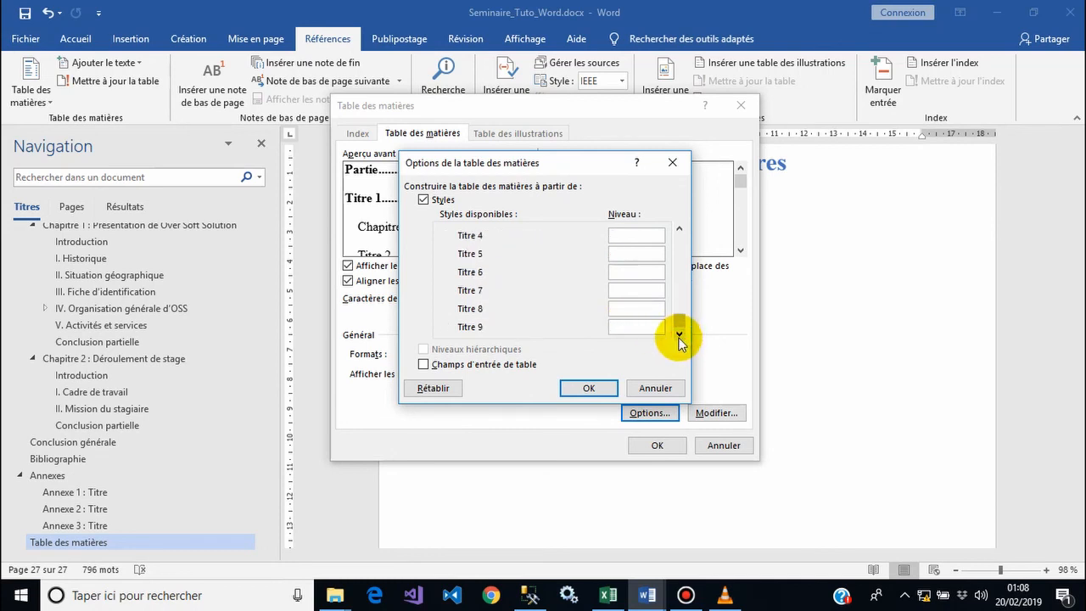
left_click(678, 229)
left_click(678, 229)
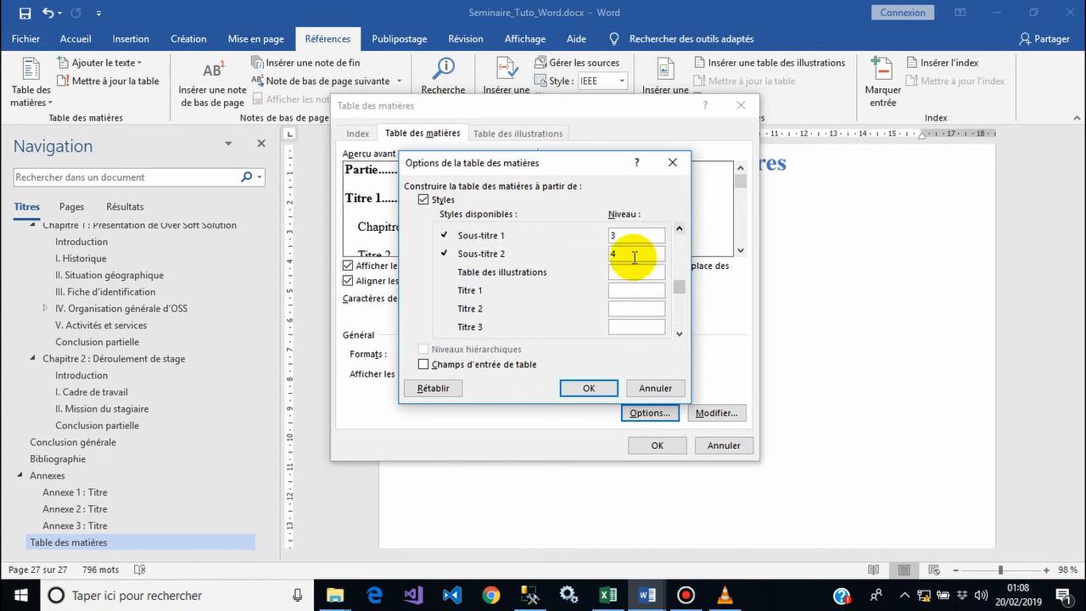
Step: Apply the options, insert the table of contents without replacing the existing one, and look over its entries
left_click(589, 388)
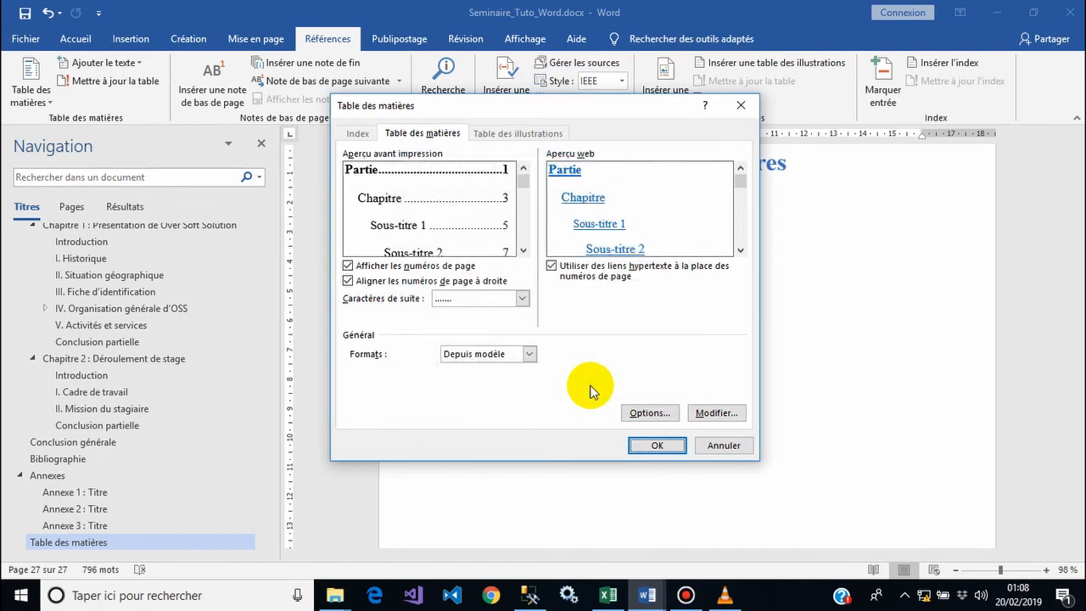
left_click(665, 446)
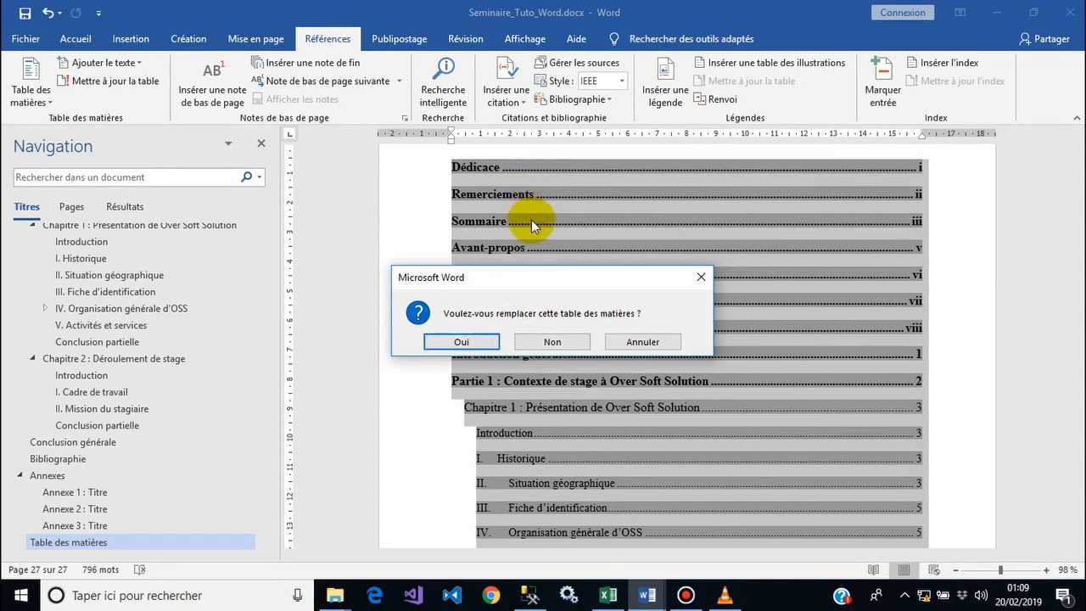
left_click(548, 343)
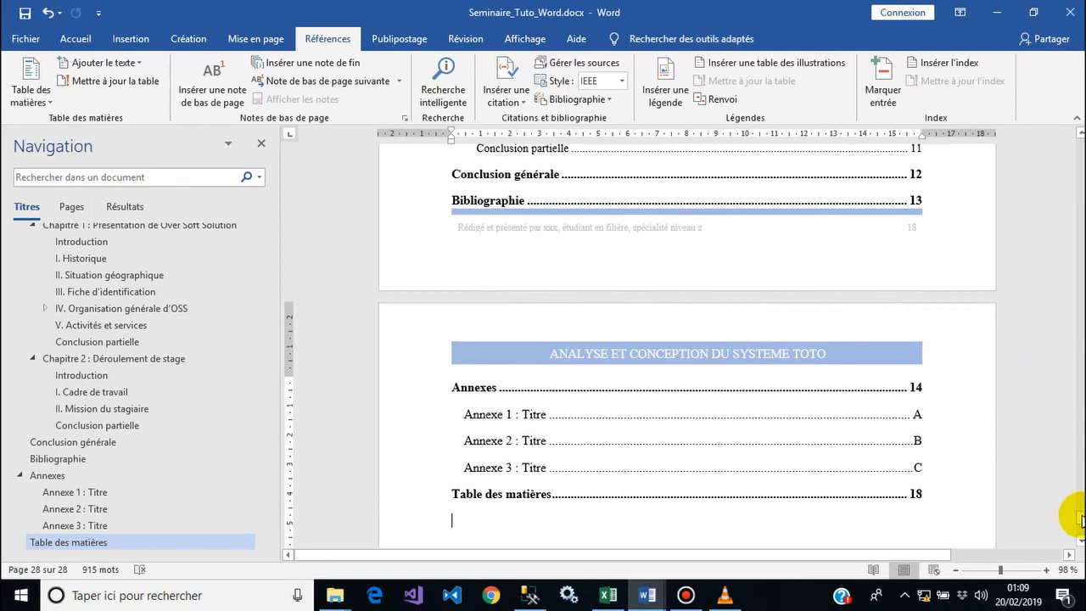
left_click_drag(1079, 517, 1080, 512)
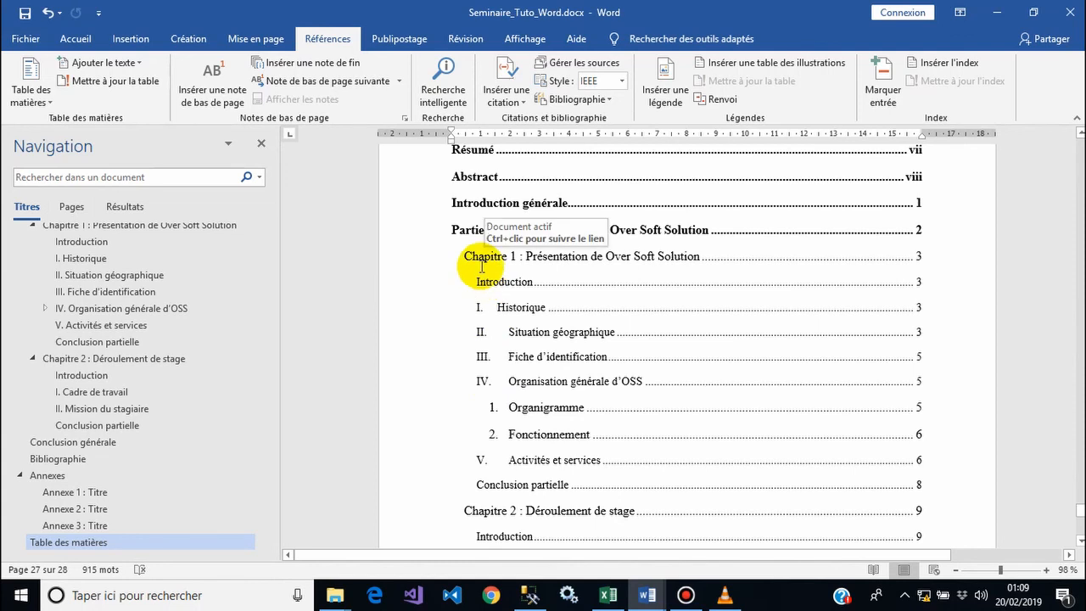
left_click(1080, 131)
left_click(1079, 135)
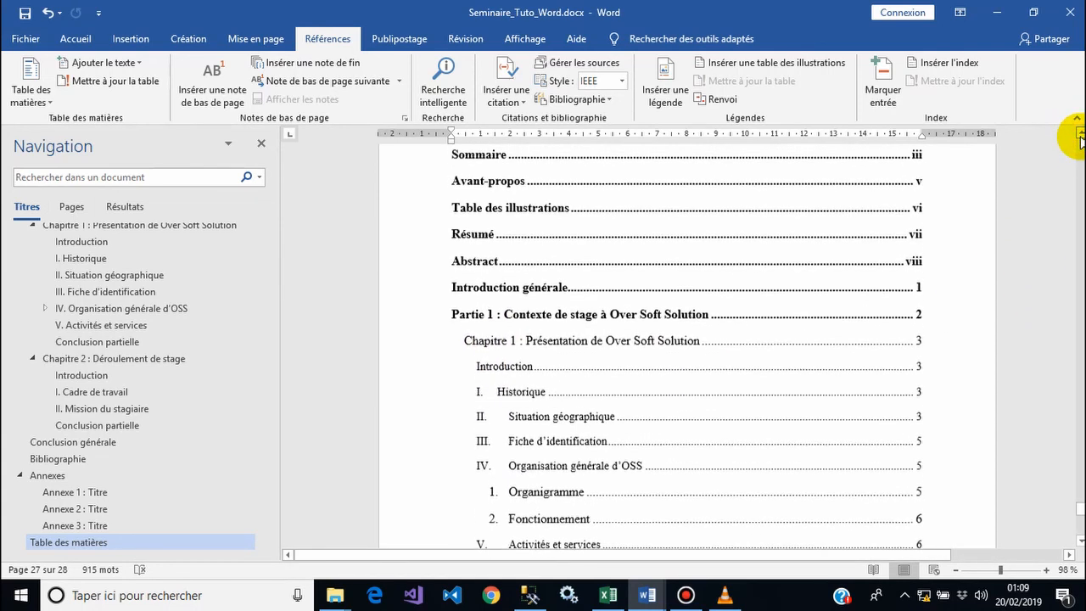
left_click(1080, 136)
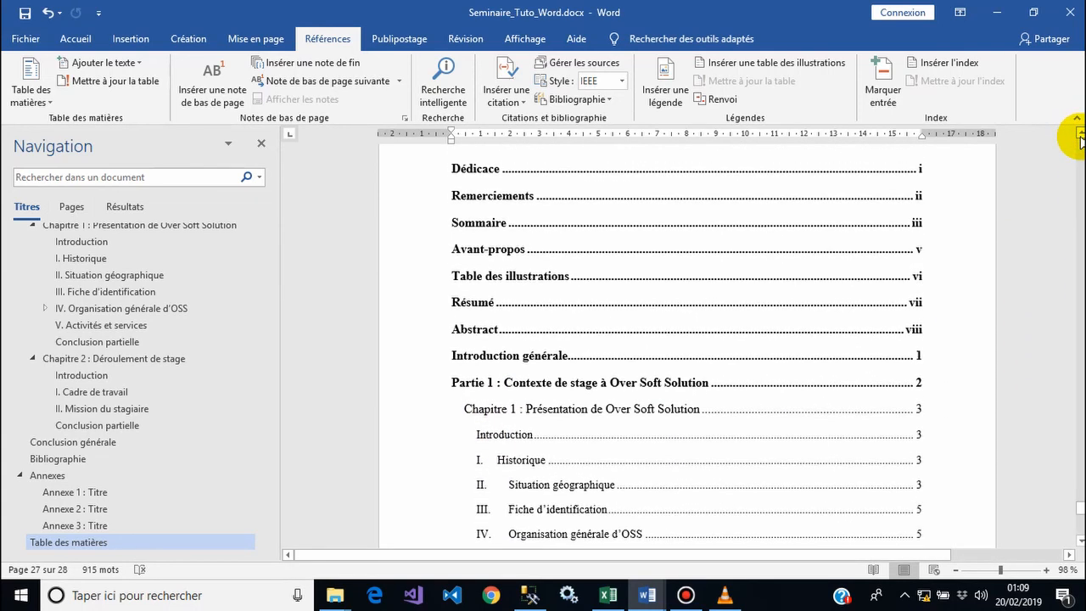
Step: Follow the "Sommaire" entry's link in the new table and examine the levels listed in the Sommaire
triple_click(722, 228)
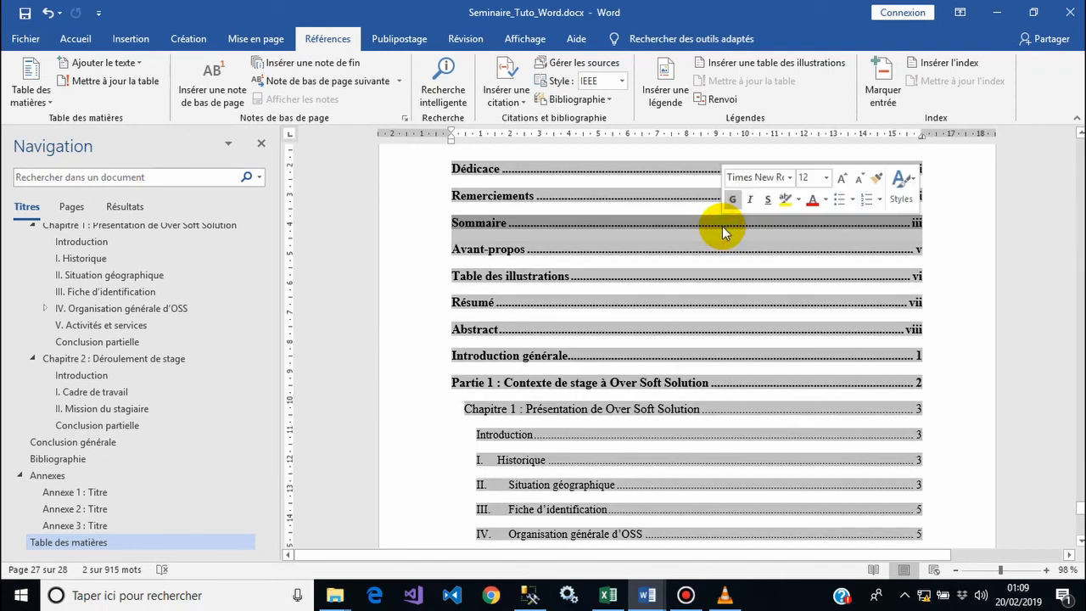
left_click(692, 227)
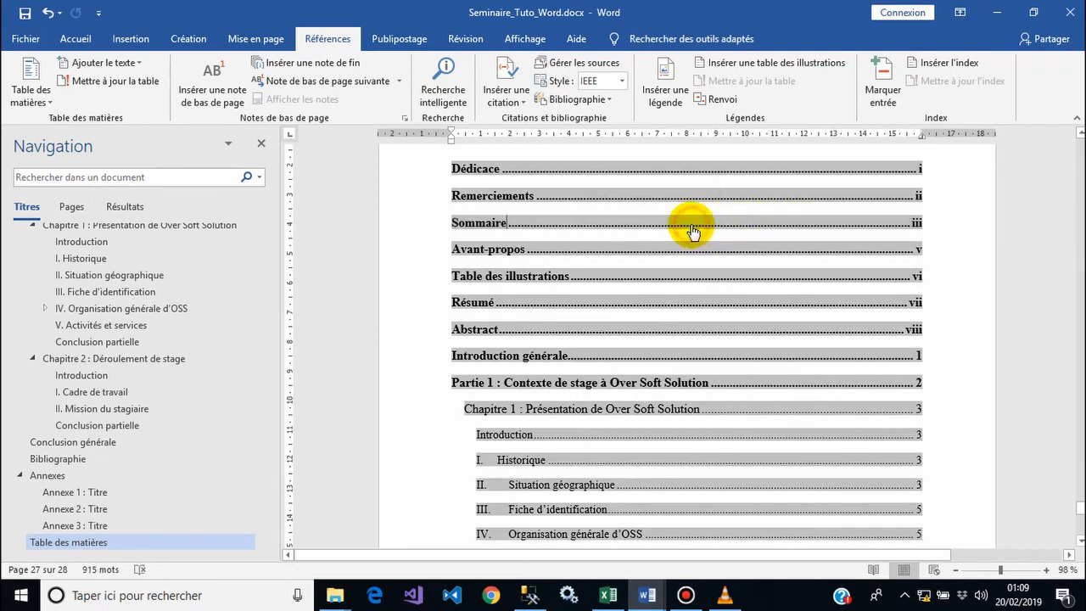
left_click(691, 223, "ctrl")
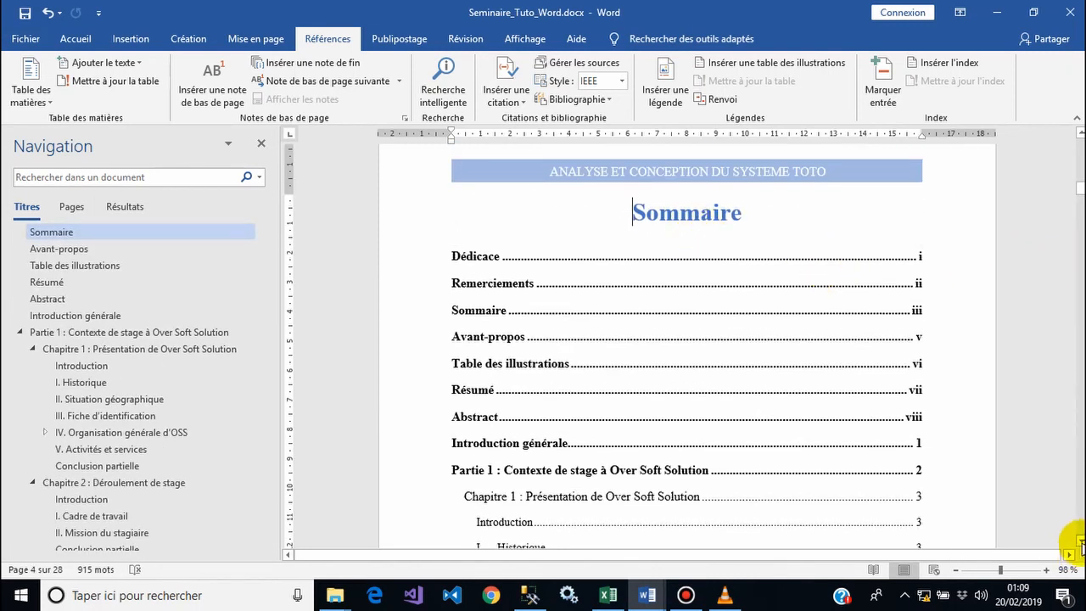
left_click(1081, 544)
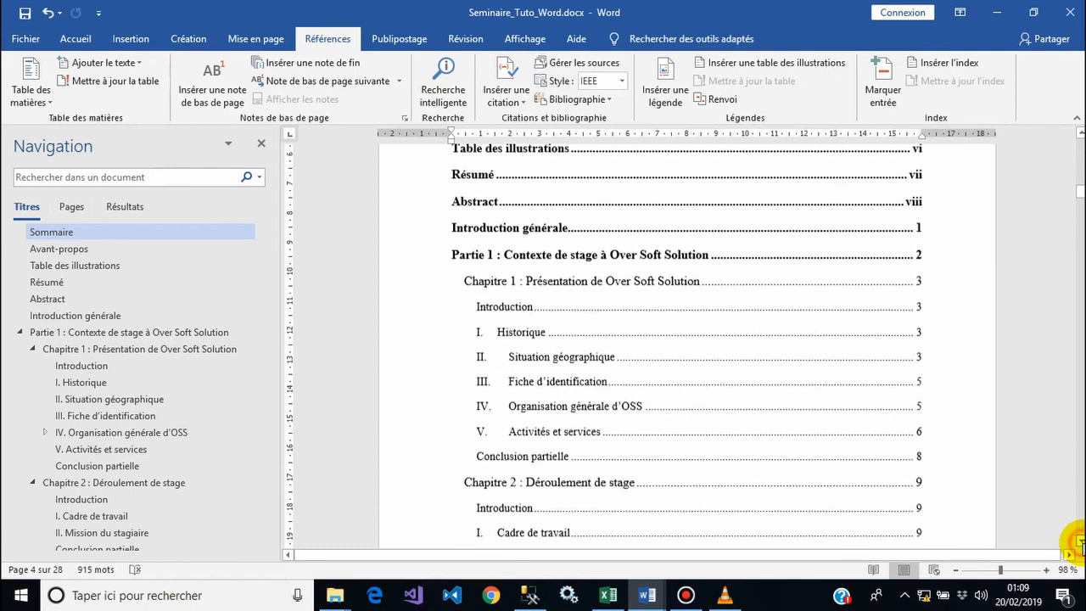
left_click(1081, 544)
left_click(1081, 544)
left_click(1081, 544)
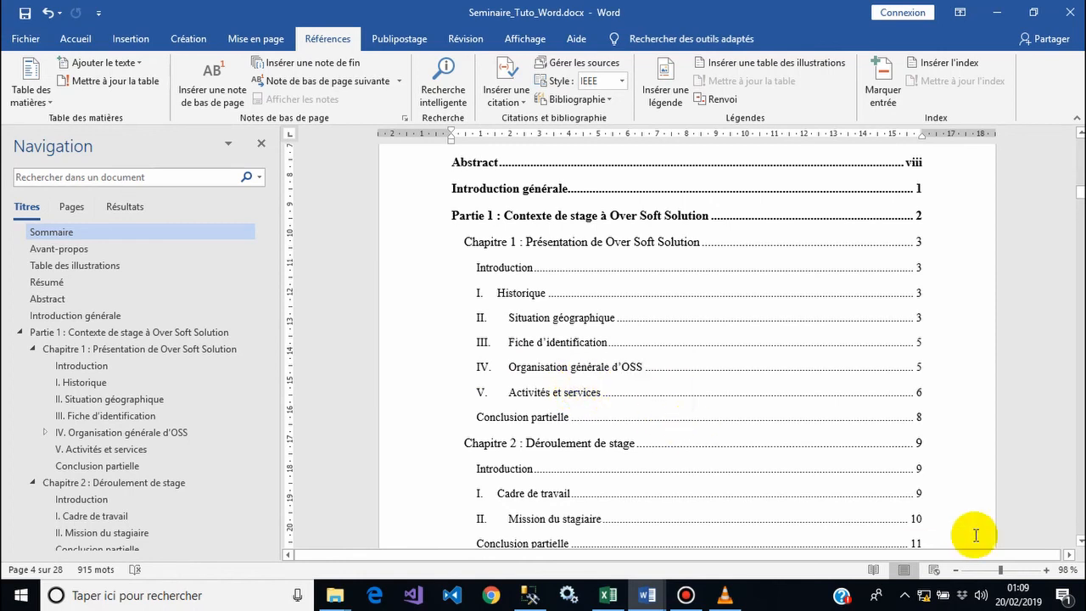
left_click(1080, 541)
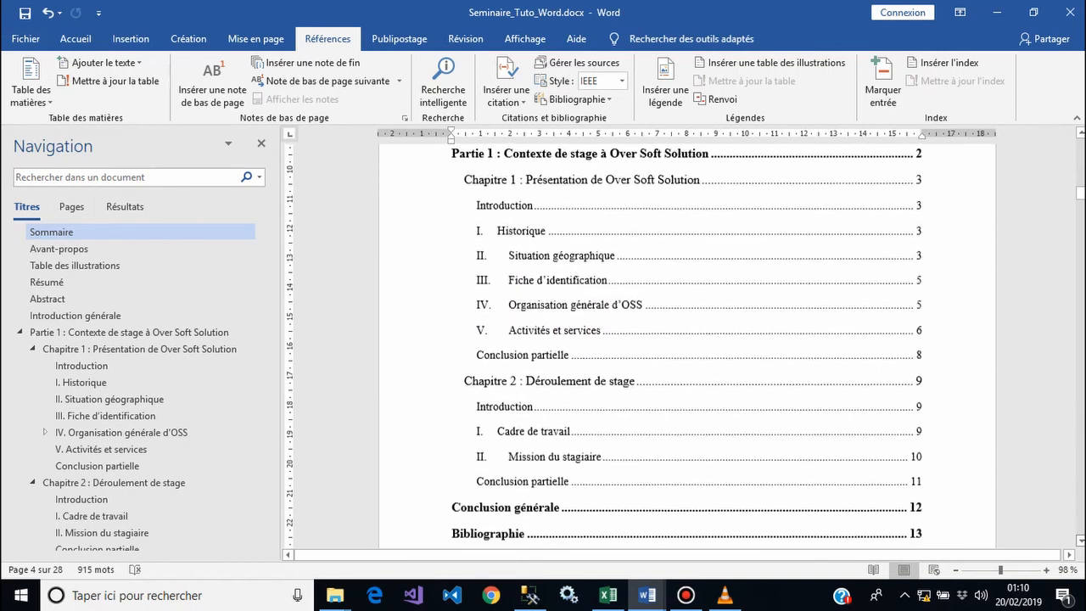
left_click(1081, 541)
left_click(1081, 542)
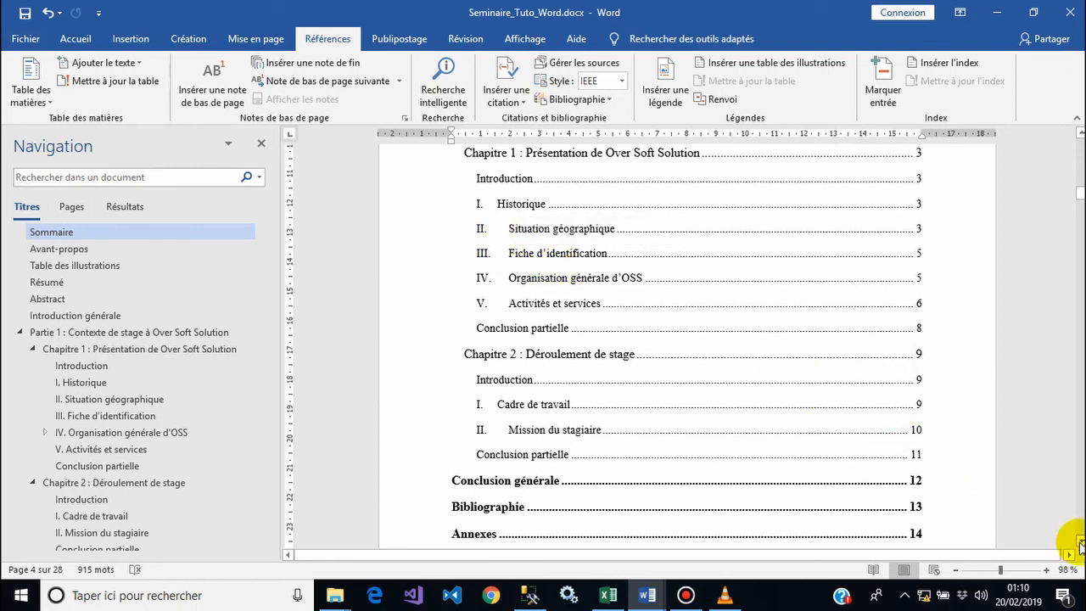
left_click(1080, 542)
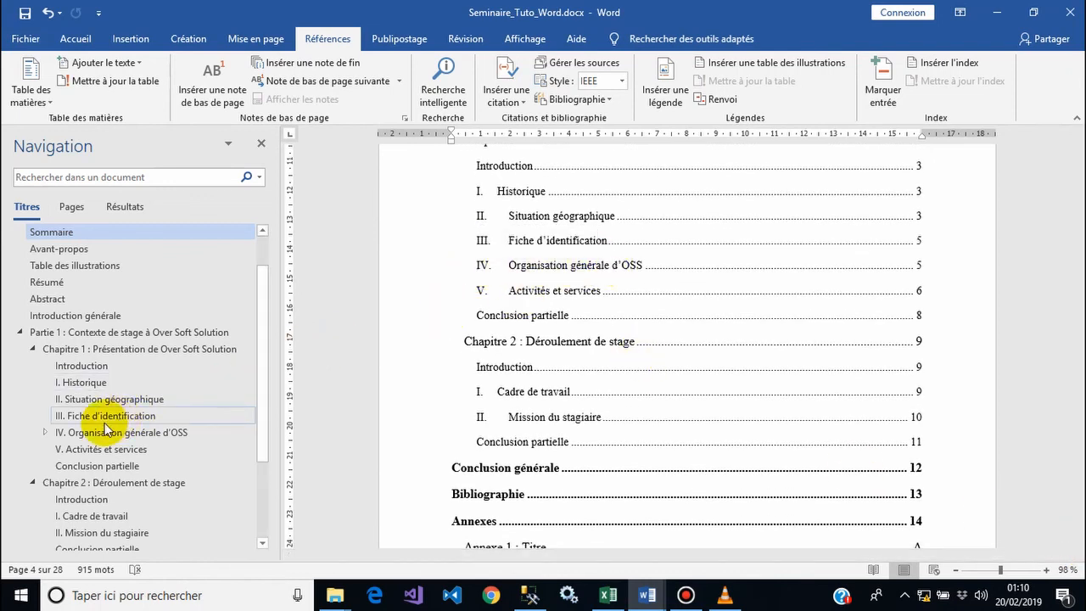
Step: Expand "IV. Organisation générale d'OSS" in the document outline, then return to "Table des matières" and examine its level 4 entries
left_click(44, 432)
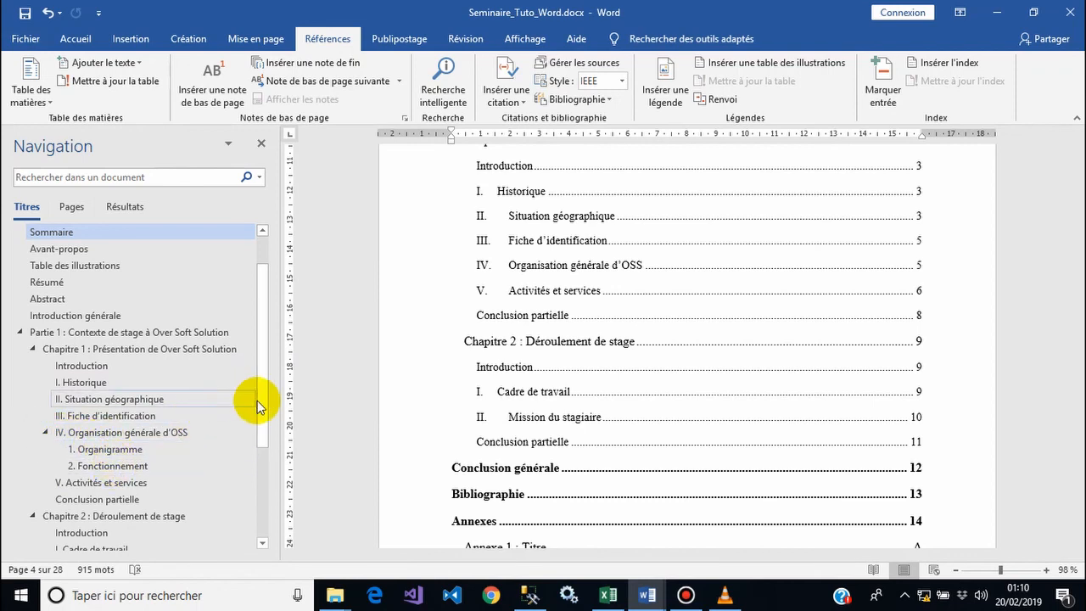
left_click_drag(262, 400, 254, 513)
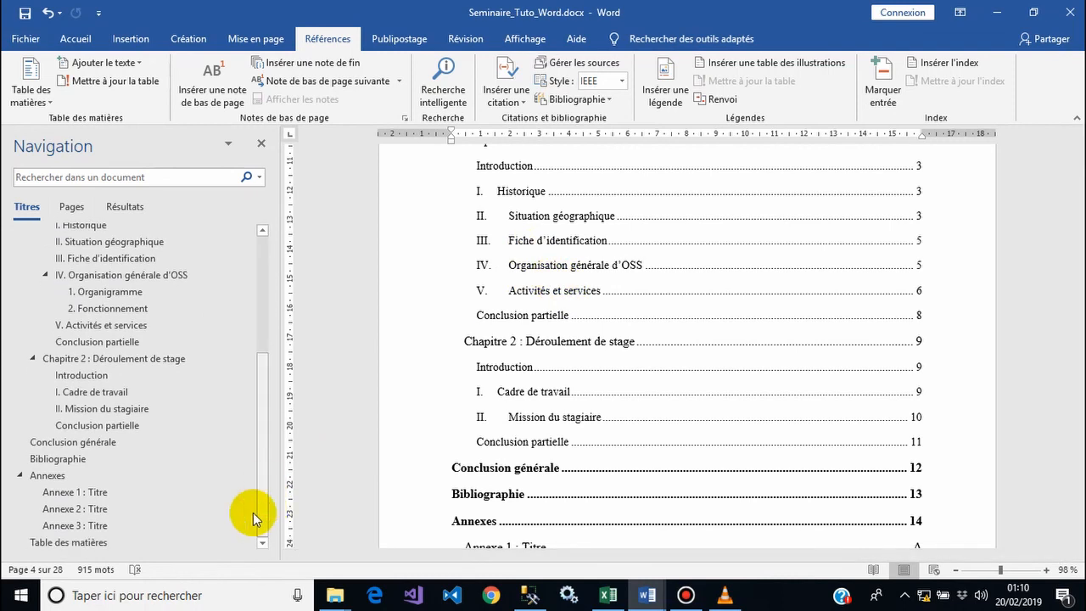
left_click(111, 543)
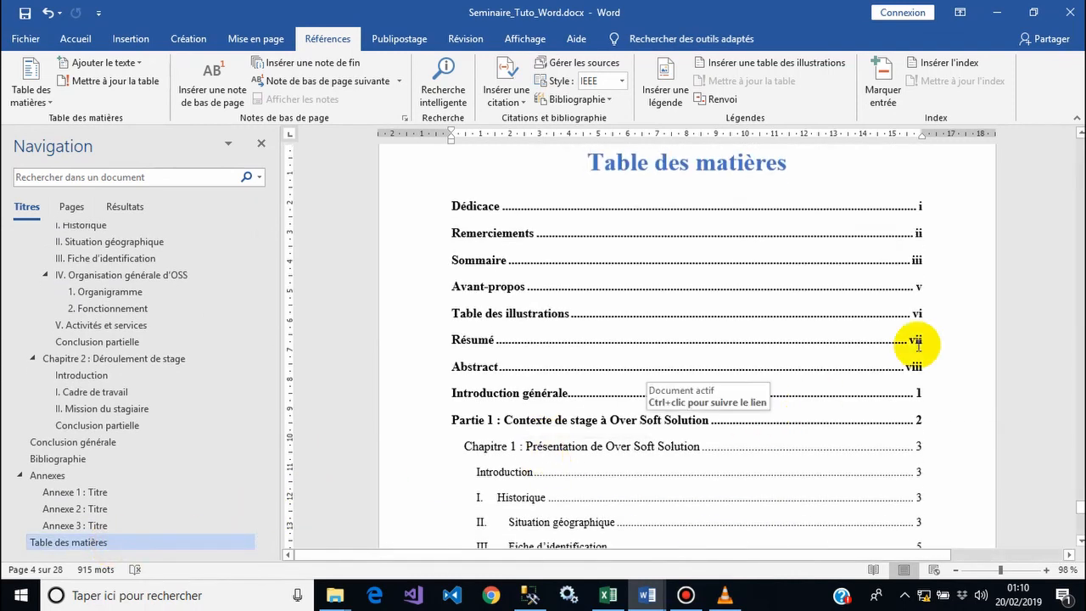
left_click_drag(1080, 507, 1078, 513)
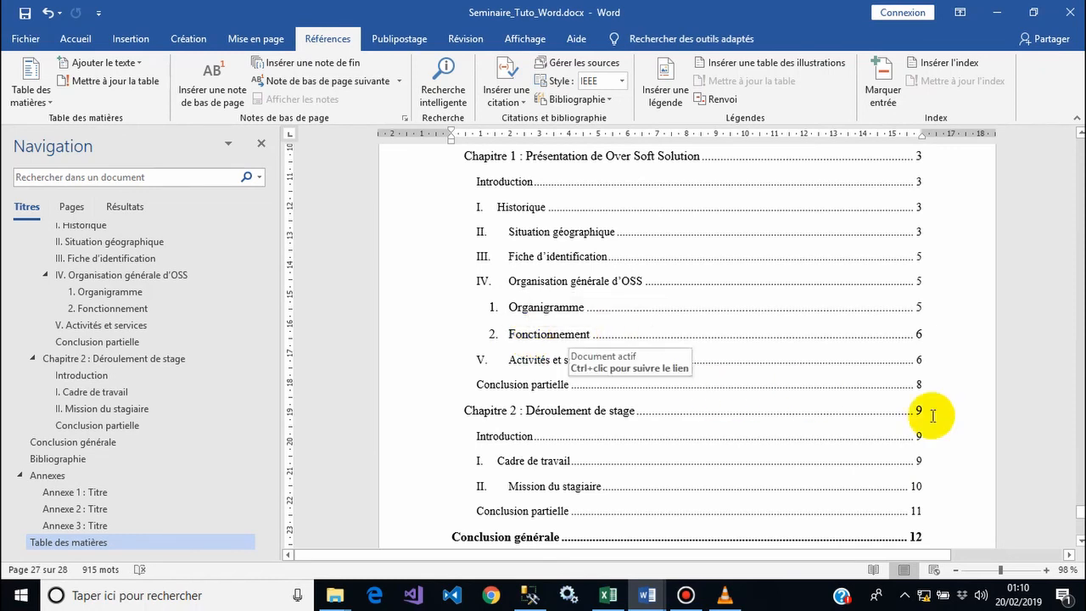
left_click_drag(1079, 514, 1079, 507)
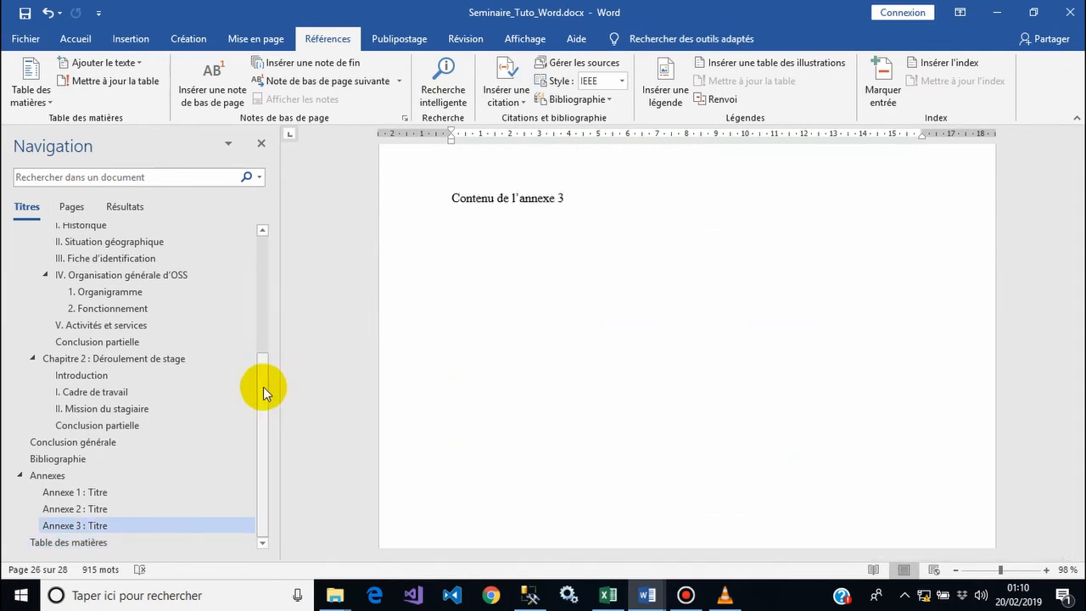
Step: Save the document and update the entire table under "Liste des tableaux" in the Table des illustrations
left_click_drag(262, 388, 256, 235)
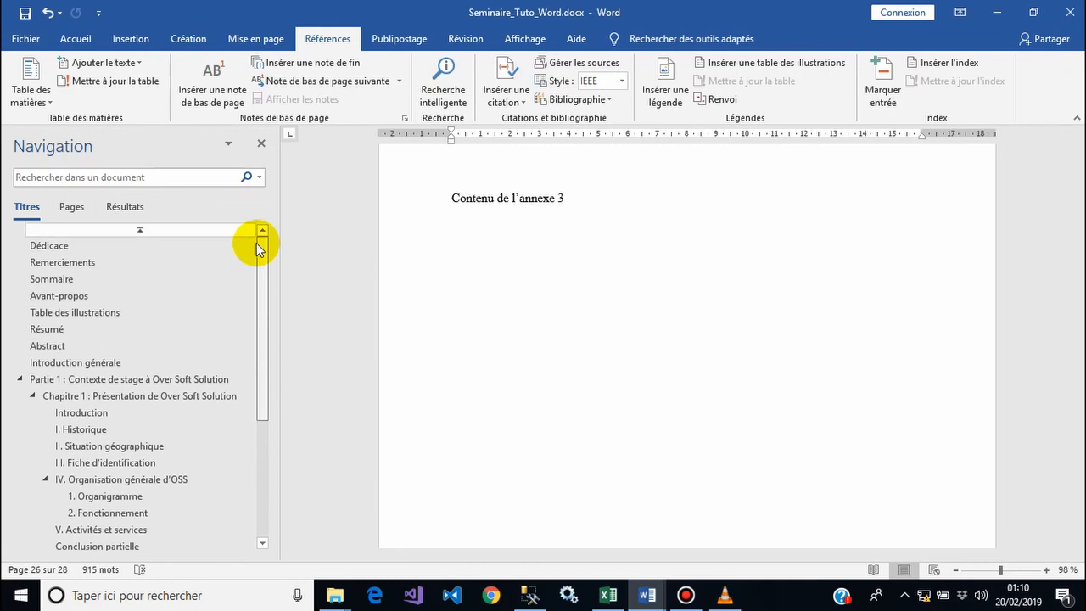
left_click(24, 15)
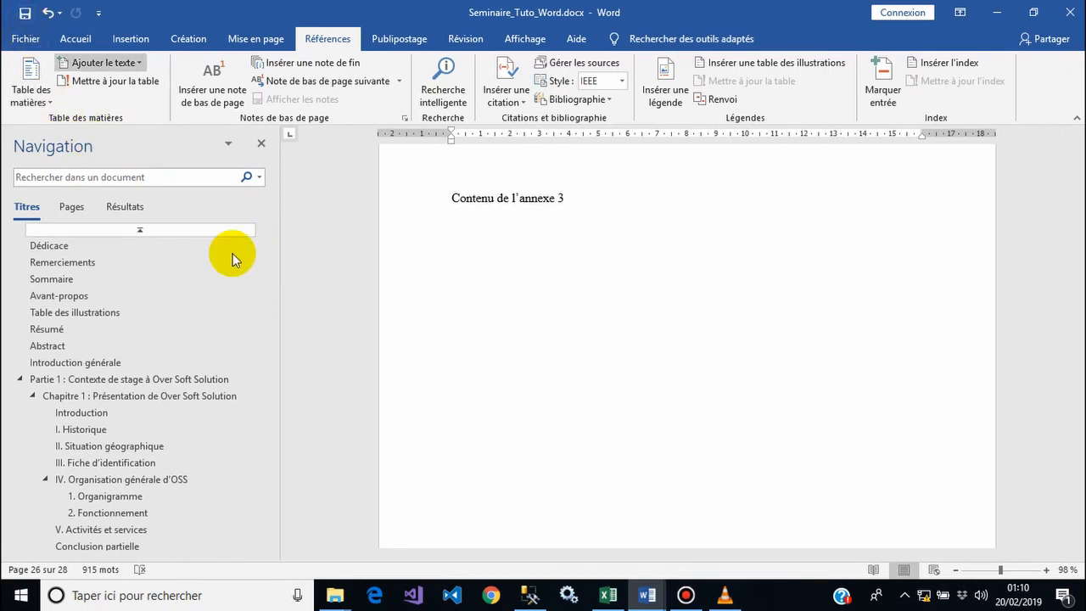
left_click(198, 312)
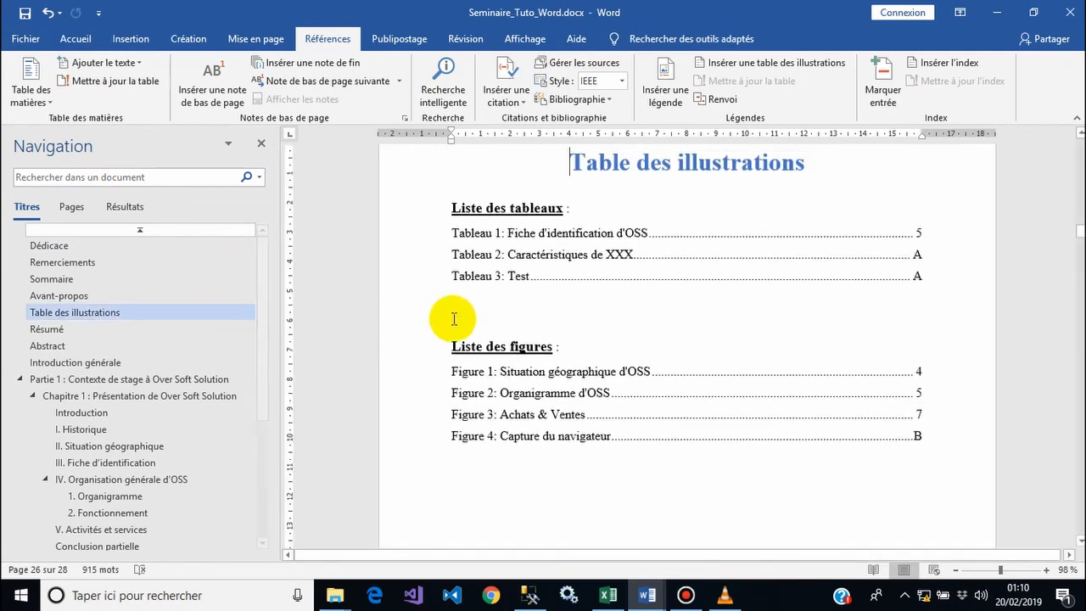
left_click(530, 251)
right_click(530, 252)
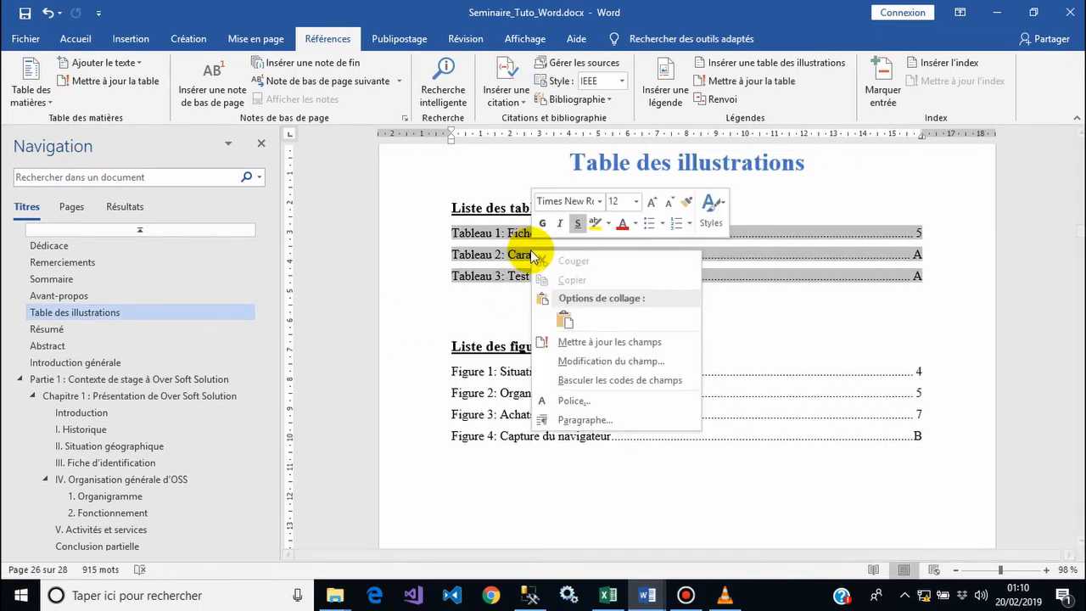
left_click(599, 342)
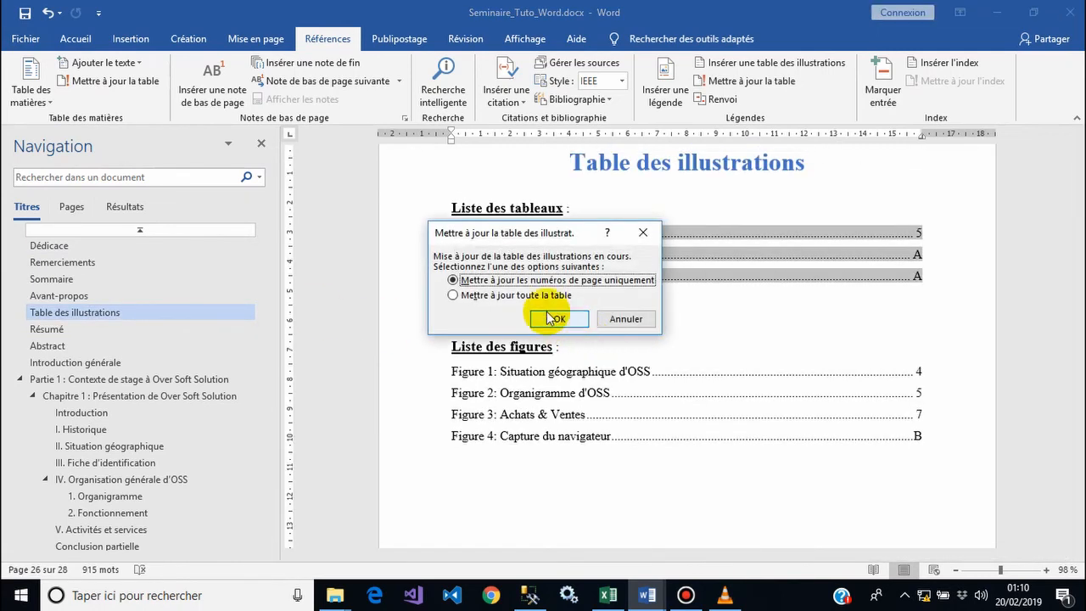
left_click(453, 296)
left_click(556, 318)
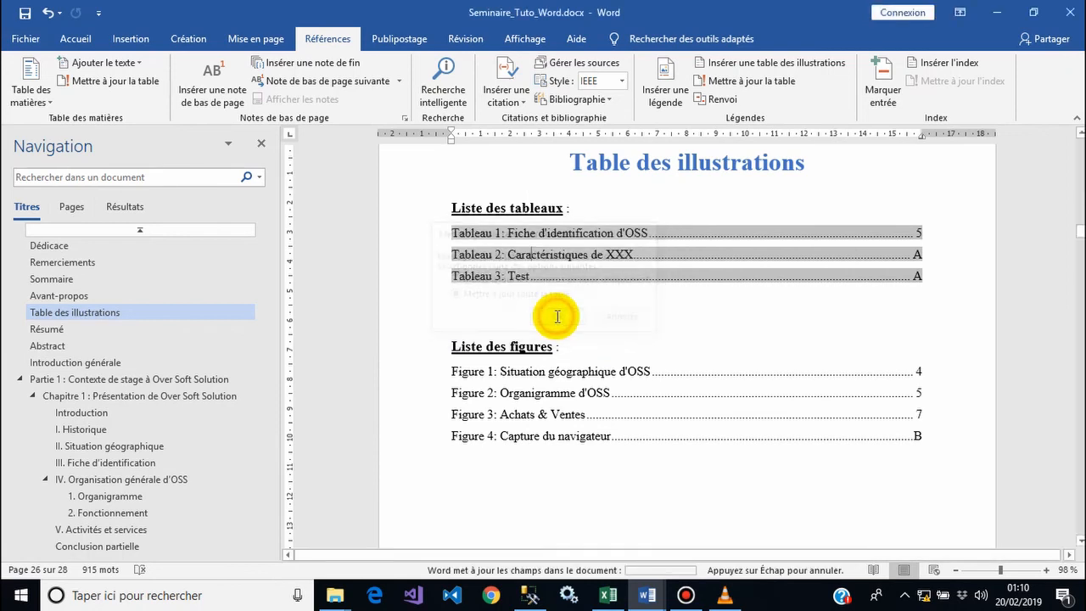
Step: Update the entire table under "Liste des figures" in the Table des illustrations
left_click(555, 405)
right_click(553, 404)
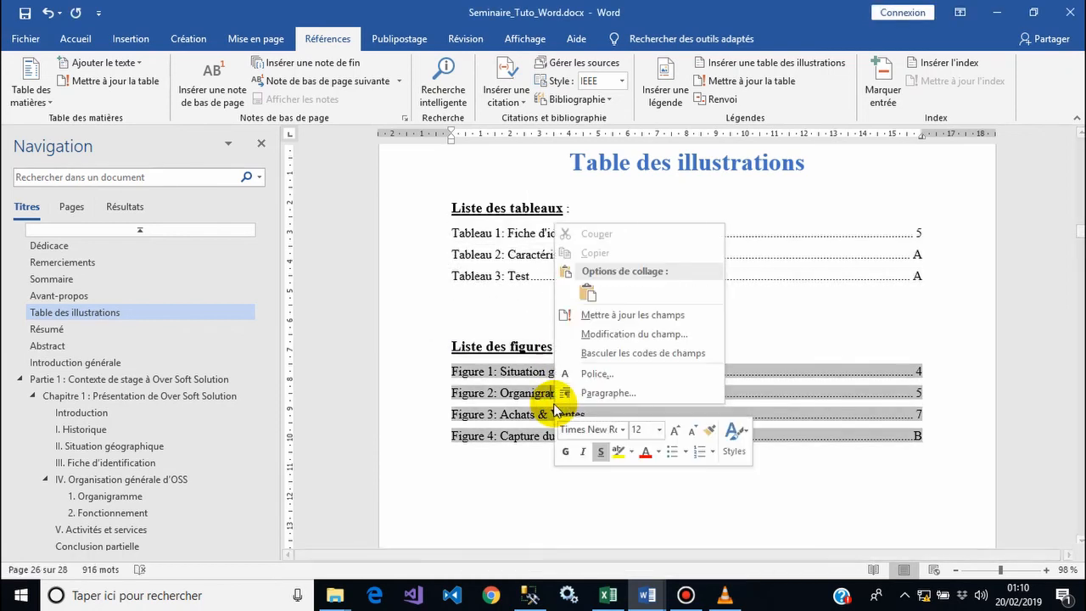
left_click(584, 320)
left_click(513, 295)
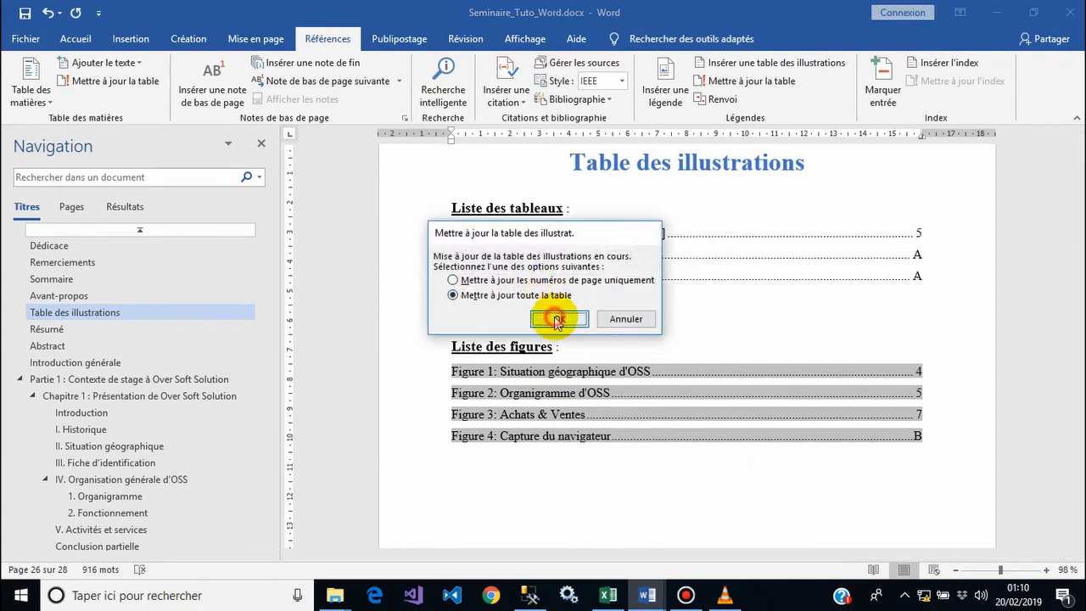
left_click(558, 320)
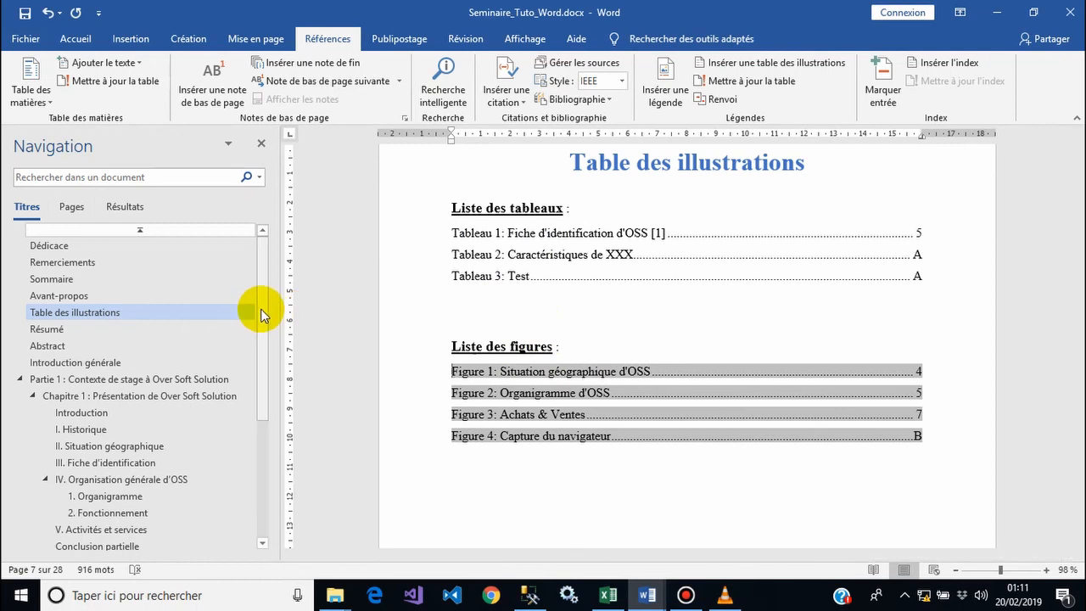
Step: Go to the Bibliographie heading and update the bibliography field
left_click_drag(261, 310, 265, 449)
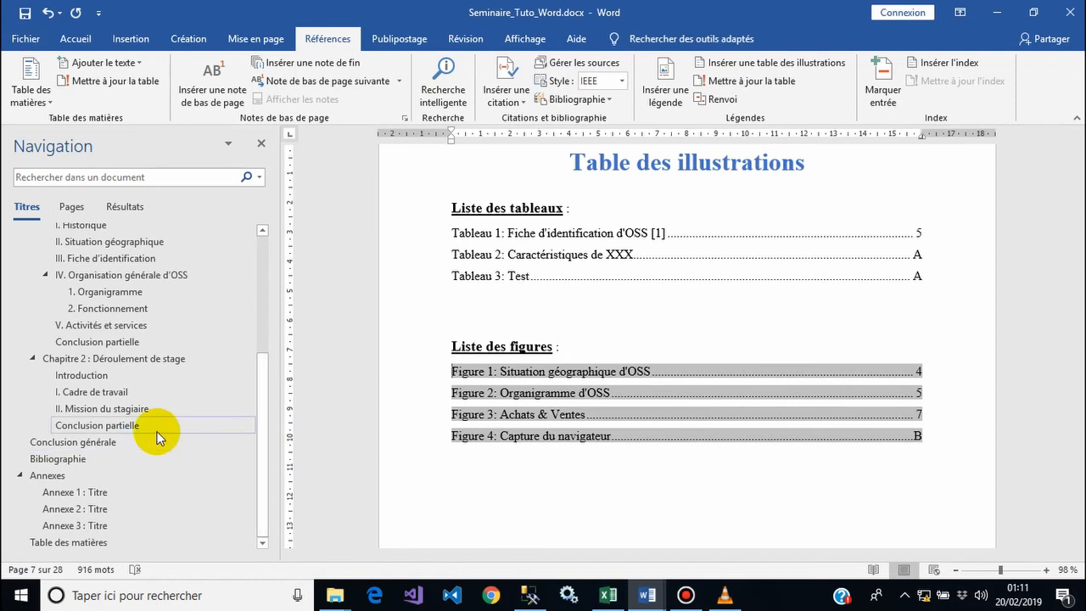
left_click(95, 463)
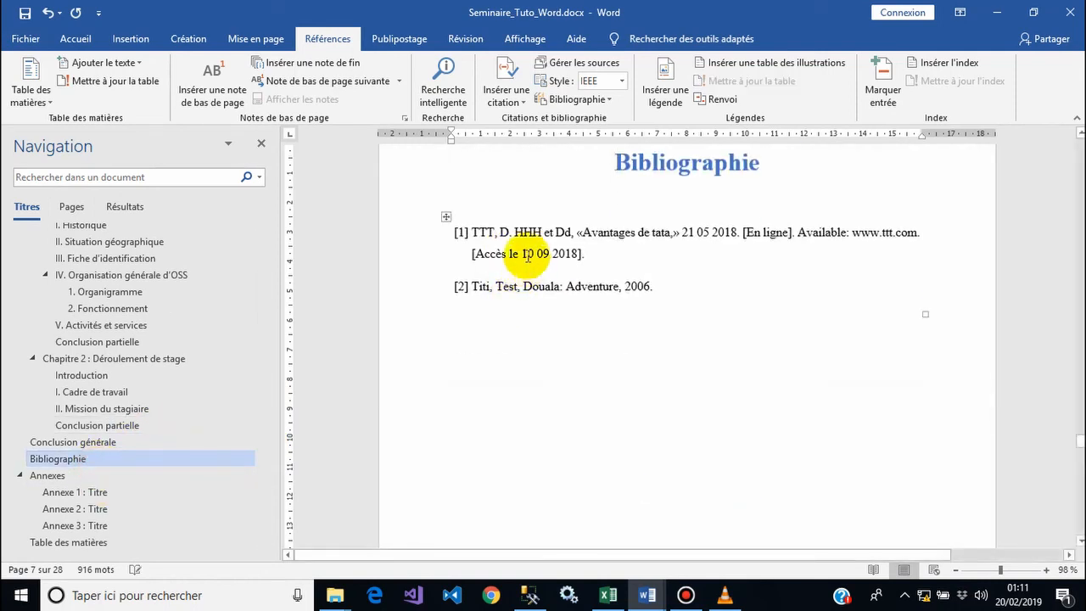
left_click(515, 253)
right_click(515, 253)
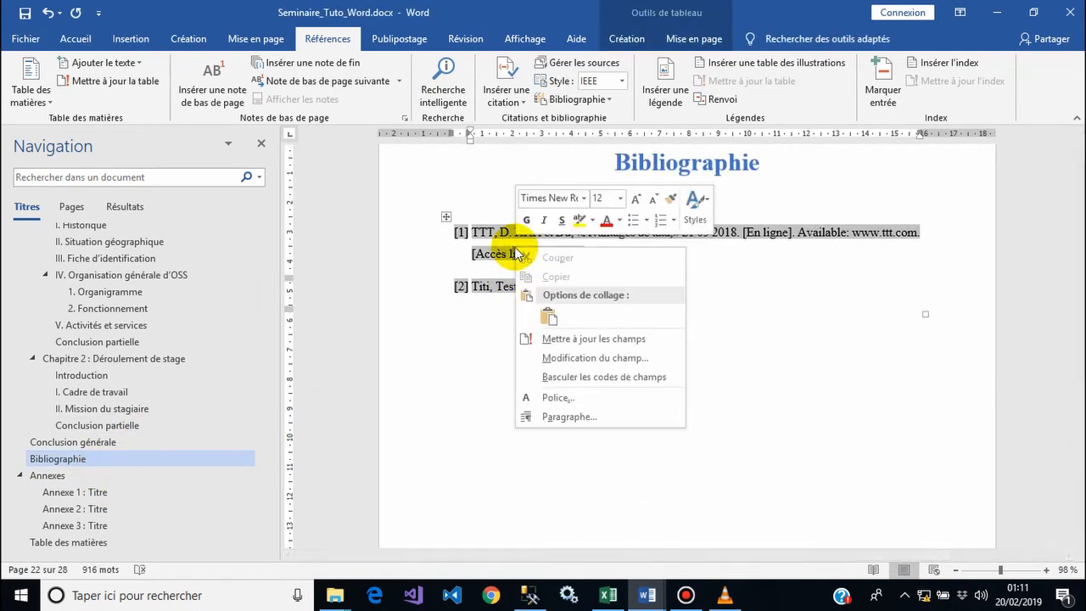
left_click(581, 339)
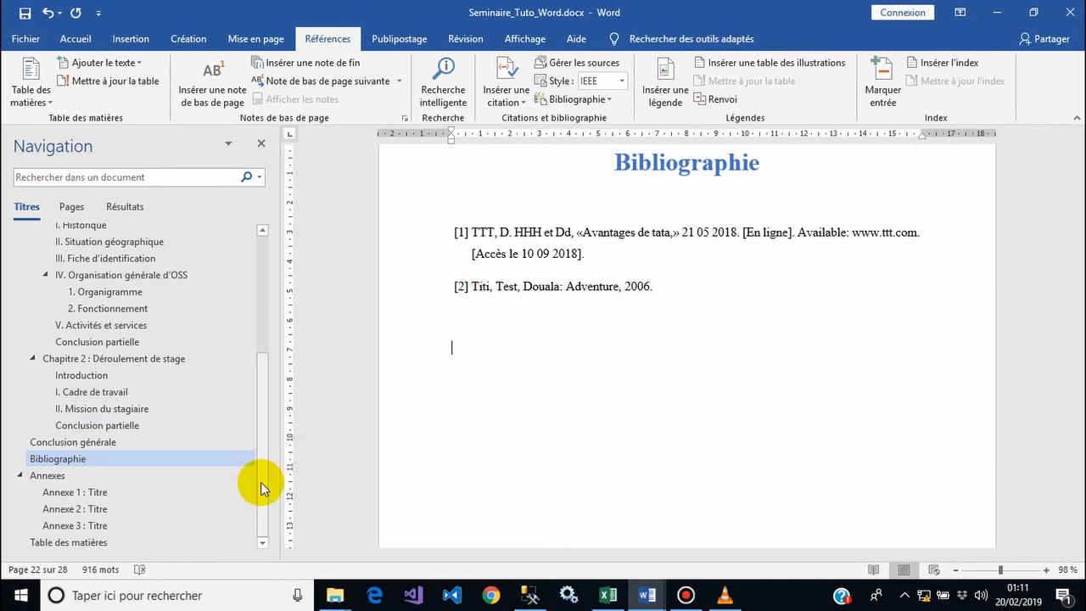
Step: Go to the Sommaire and update its entire table of contents
left_click_drag(262, 484, 254, 301)
left_click(59, 279)
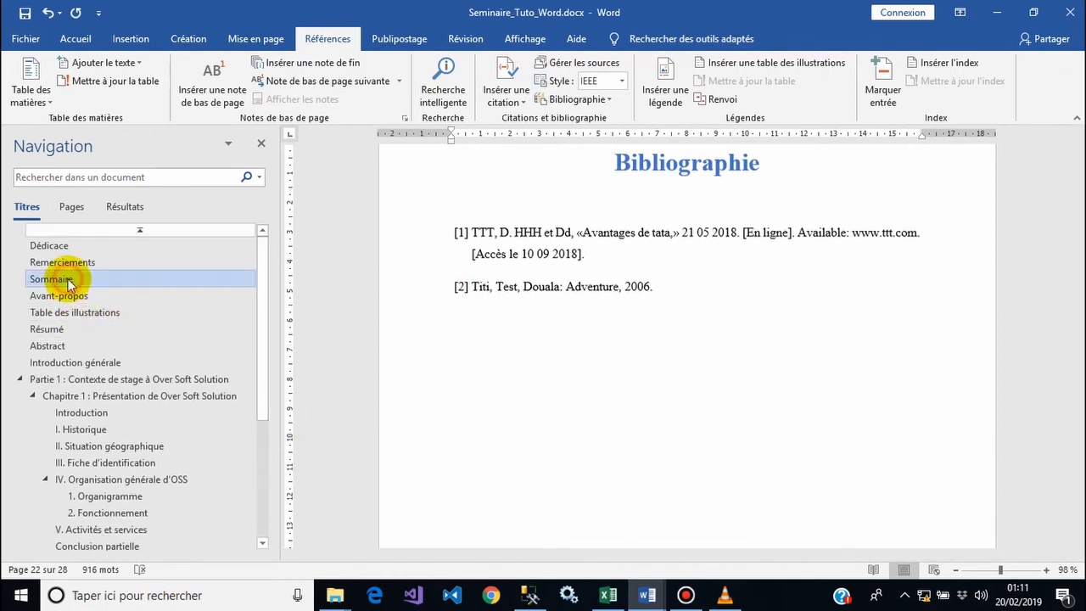
right_click(481, 275)
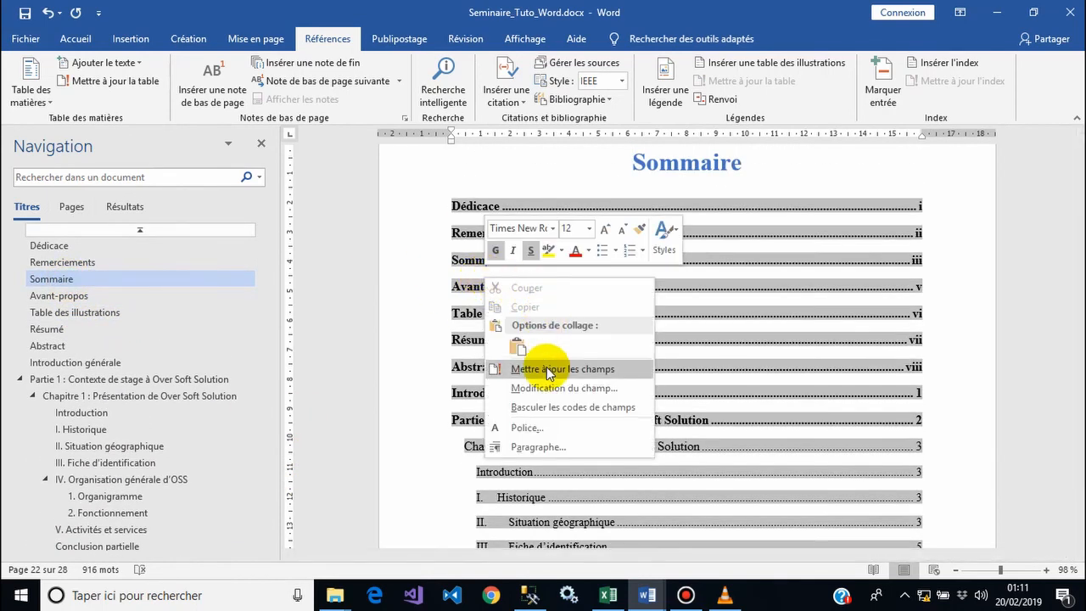
left_click(548, 371)
left_click(543, 318)
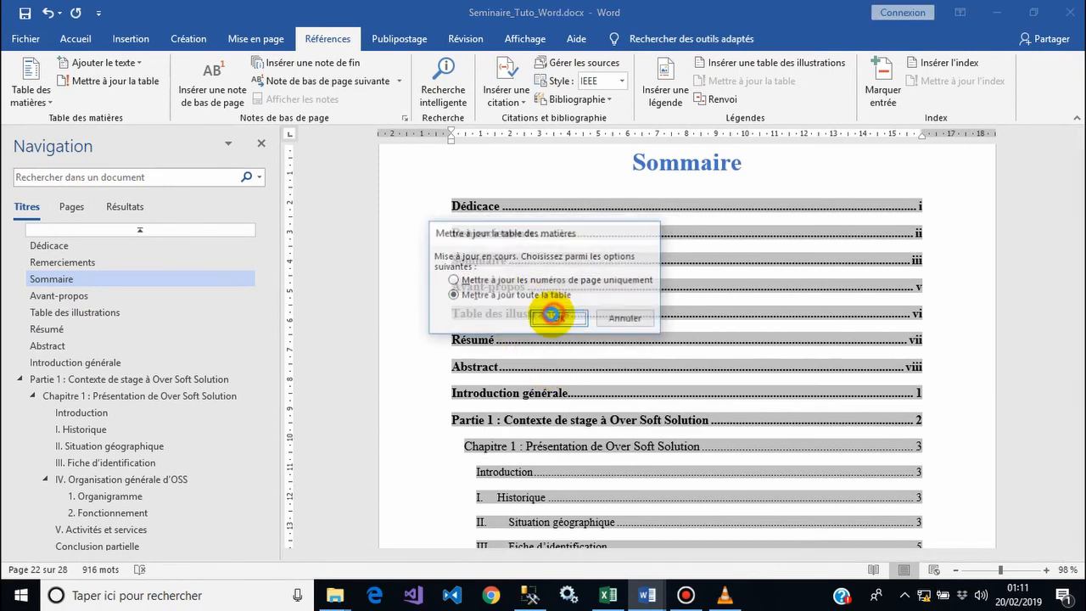
Step: Go to the final "Table des matières" section and update its table of contents field
left_click_drag(268, 301, 279, 453)
left_click(83, 543)
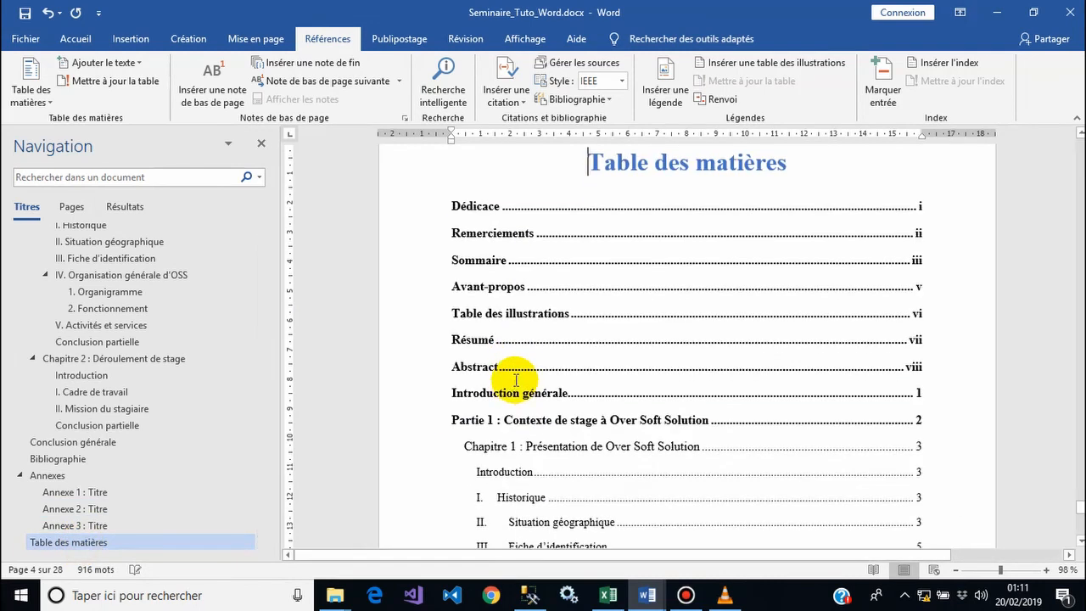
right_click(498, 309)
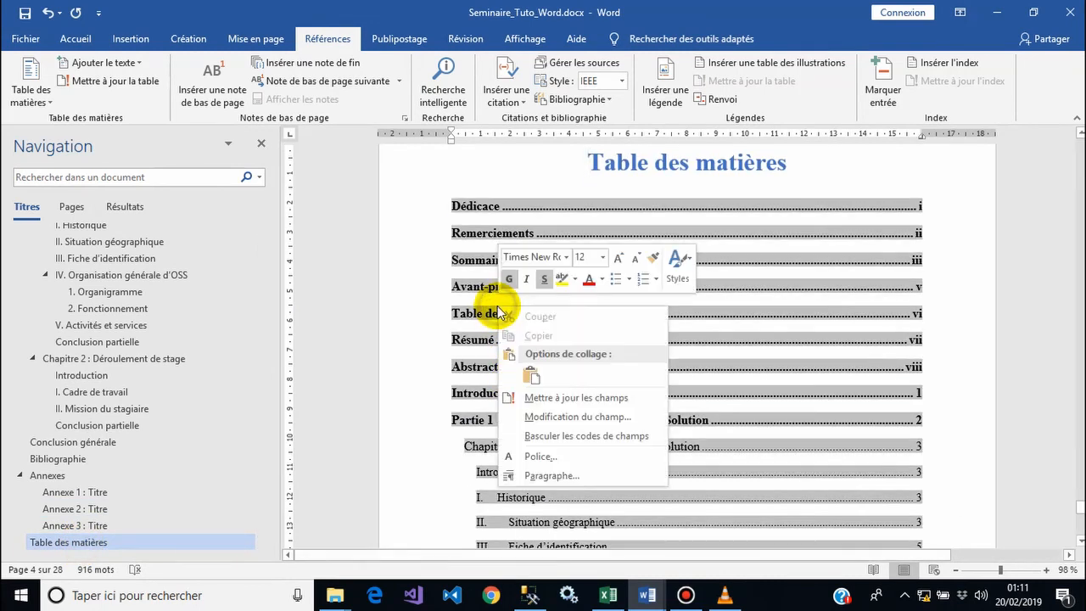
left_click(547, 395)
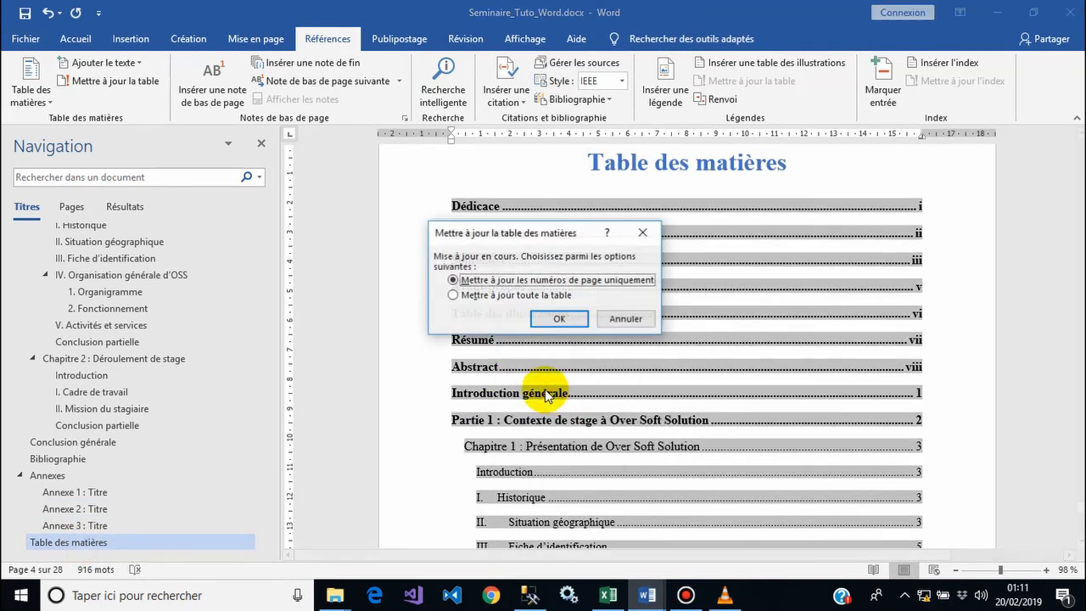
left_click(557, 321)
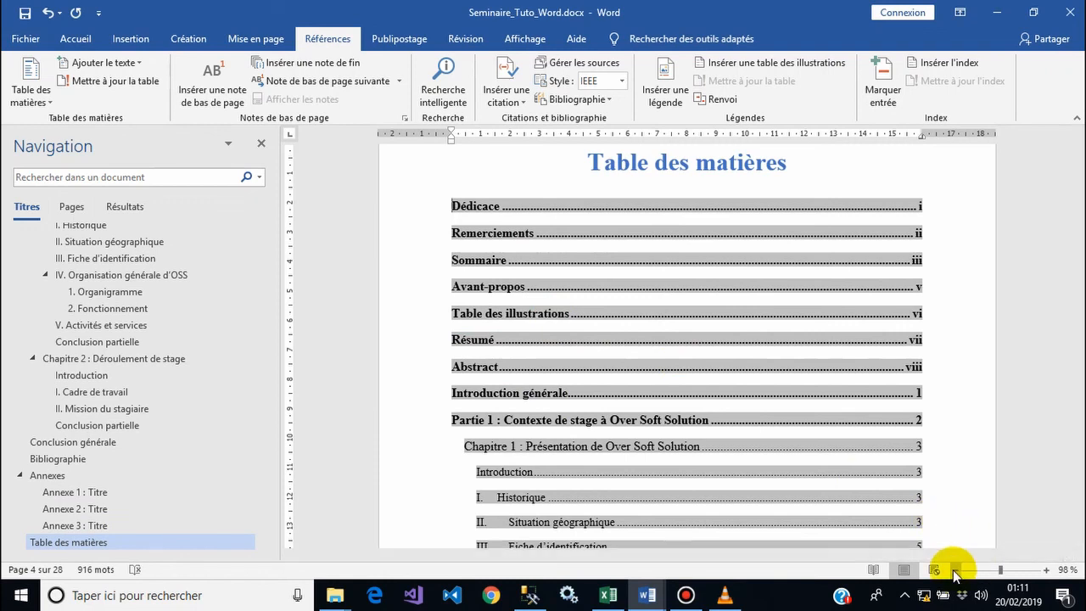
Step: Show the pages side by side at 50% zoom and return to the report's cover page
left_click(955, 570)
left_click(955, 570)
left_click(955, 570)
left_click(955, 570)
left_click(955, 570)
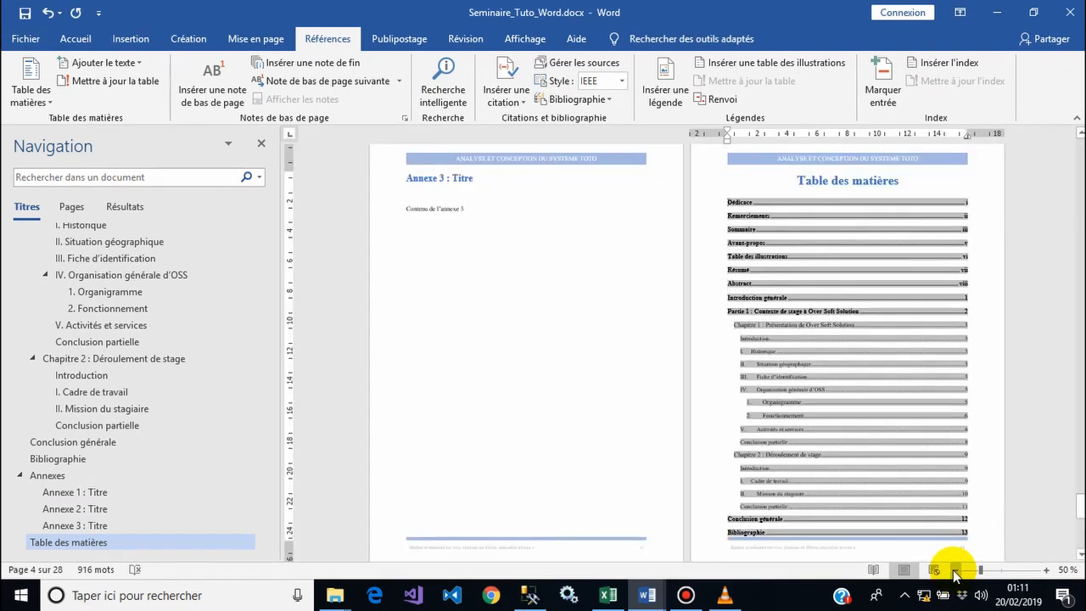
left_click_drag(1080, 506, 1036, 146)
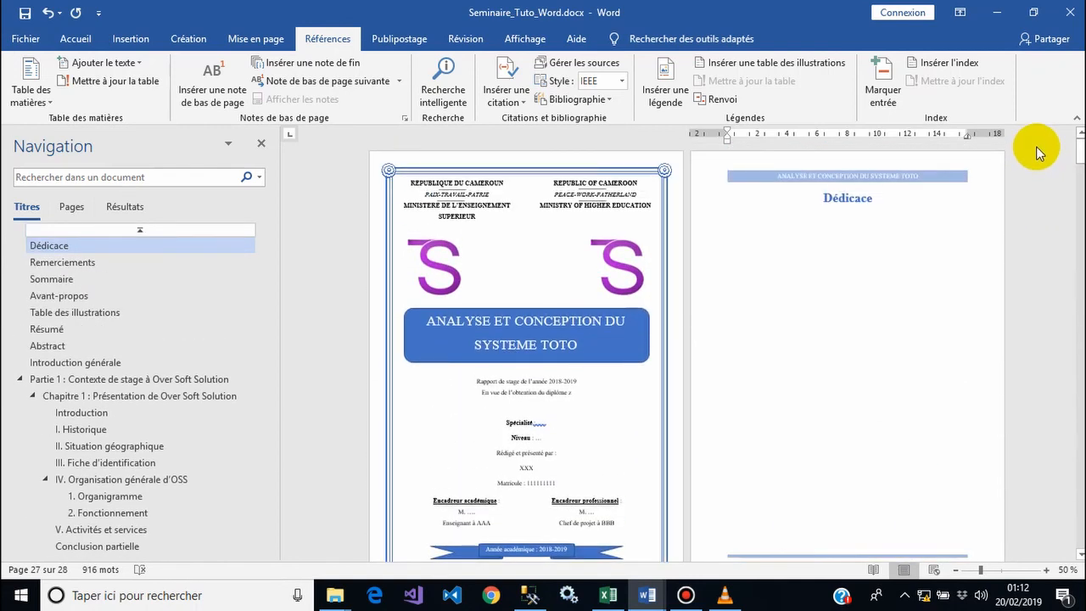